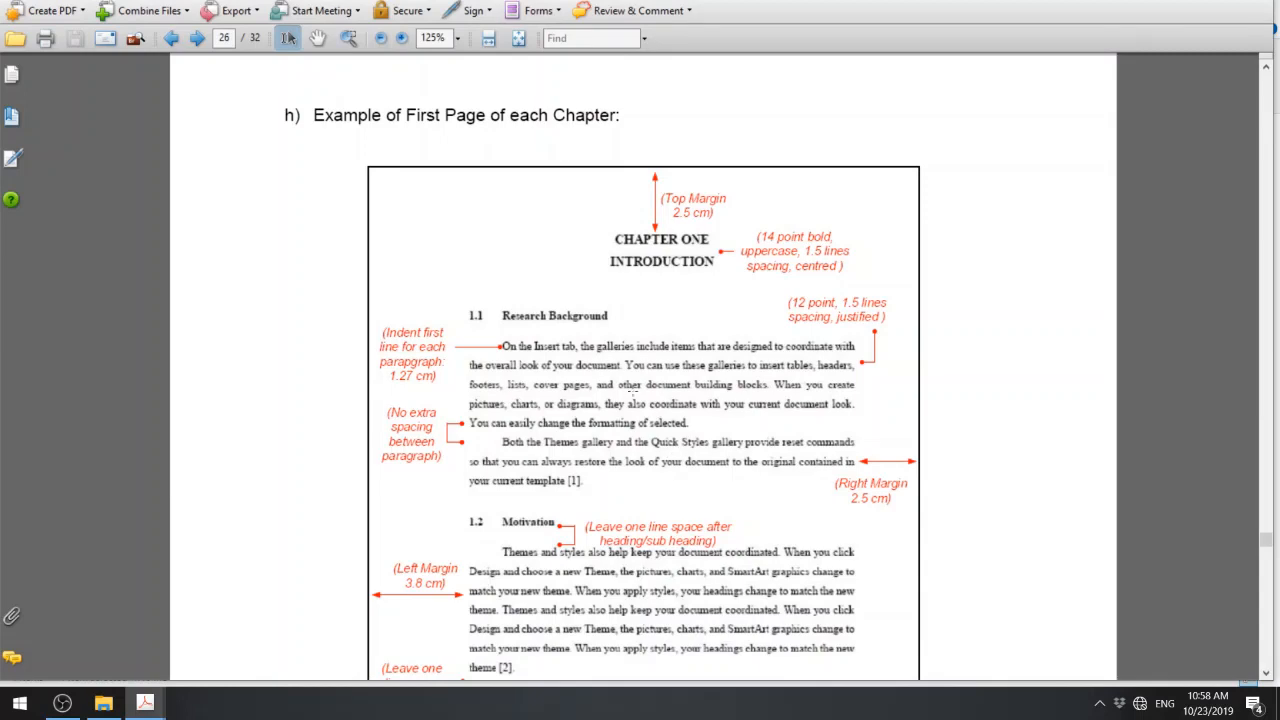
# - Review the handbook's example first page of a chapter and the Abstract guidelines under Content of Thesis
pyautogui.scroll(-3, 633, 393)
pyautogui.scroll(-10, 687, 408)
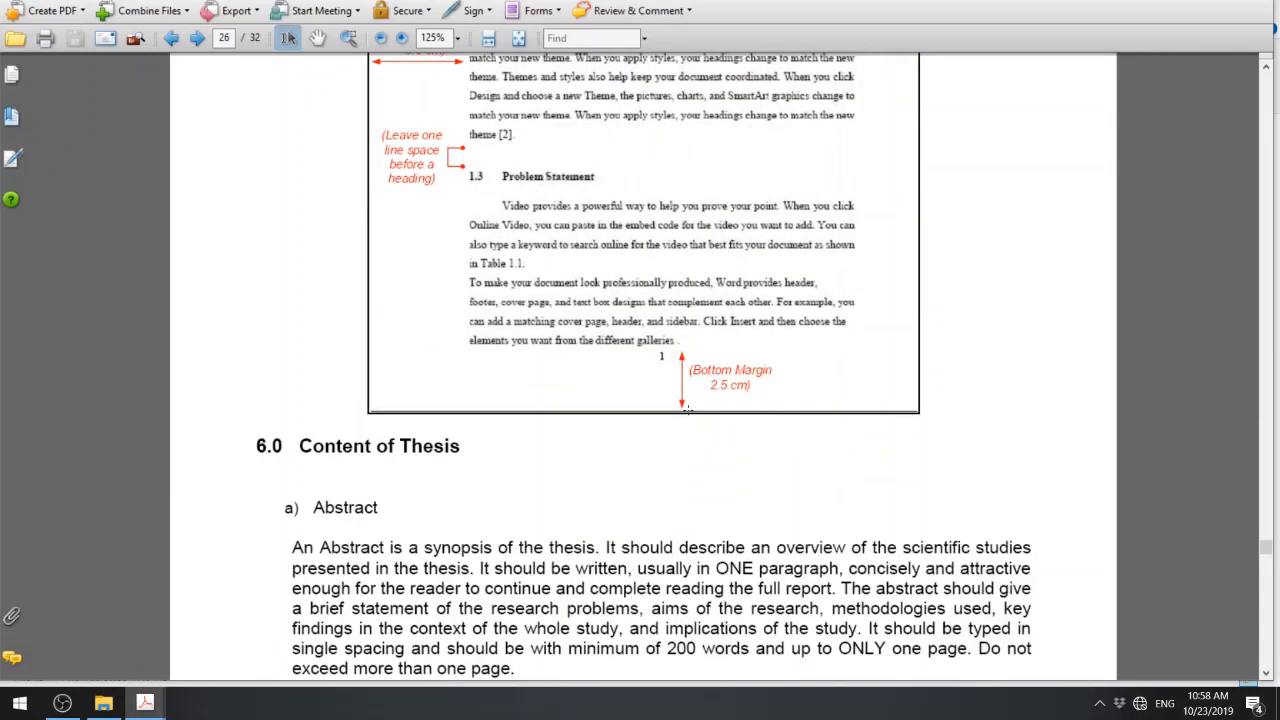
pyautogui.scroll(-5, 687, 408)
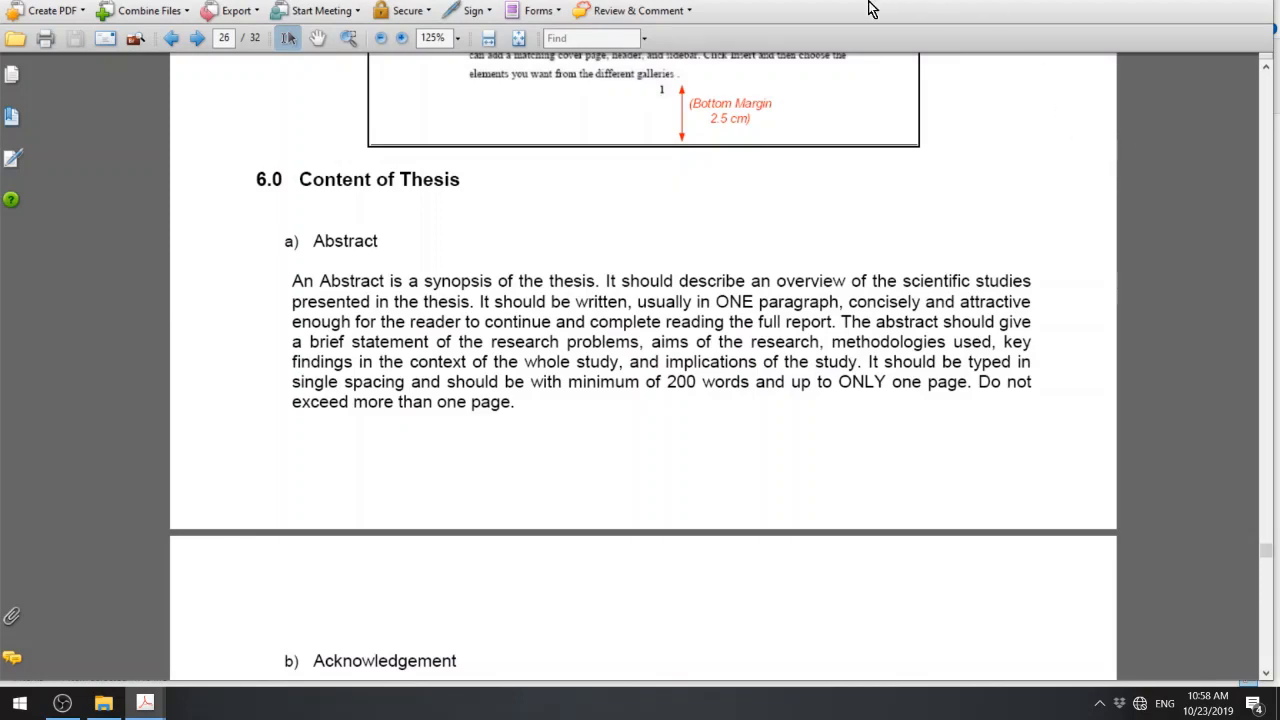
# - Switch to the DEMO WORD folder in File Explorer and close all open Adobe Acrobat windows
pyautogui.hotkey('alt', 'Tab')
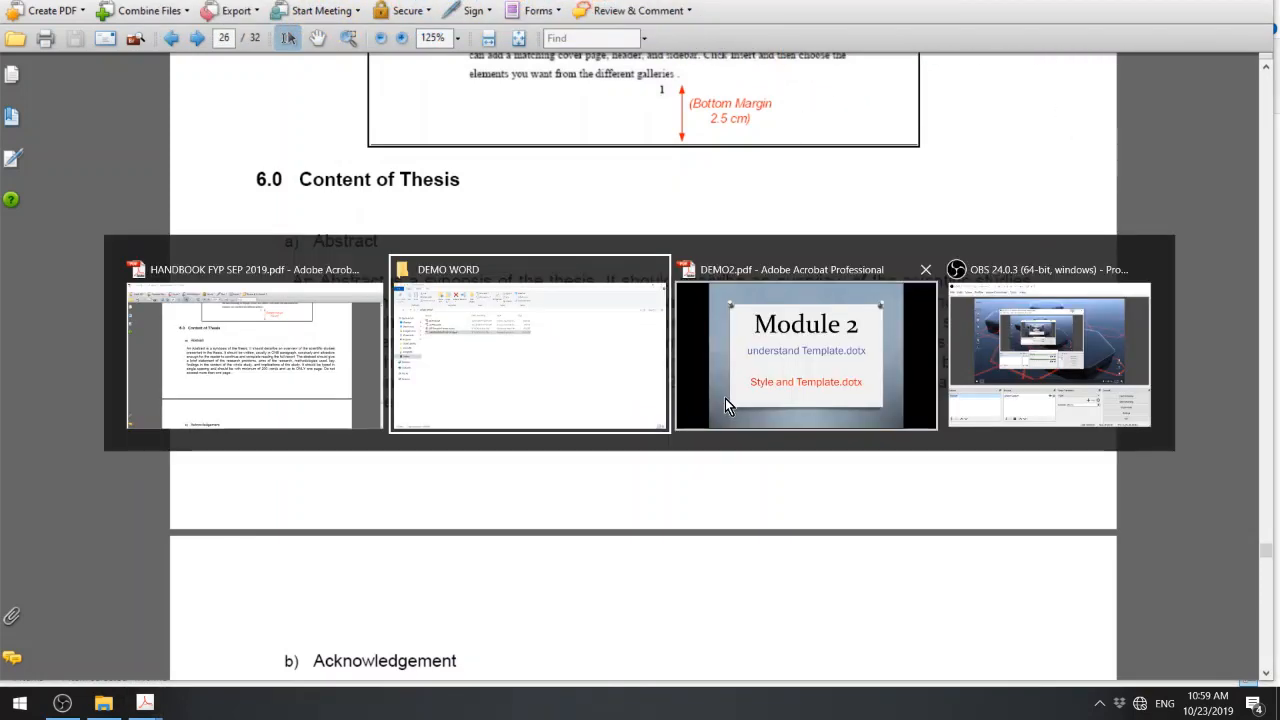
pyautogui.click(447, 399)
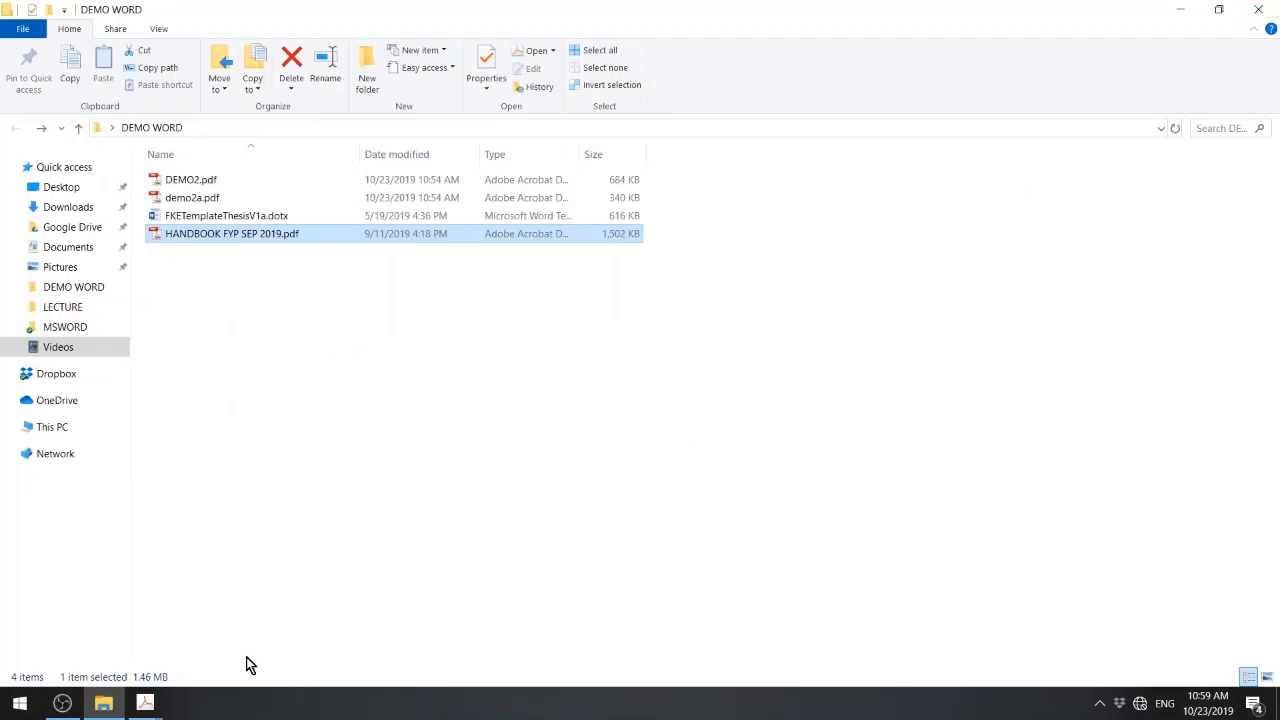
pyautogui.click(148, 704)
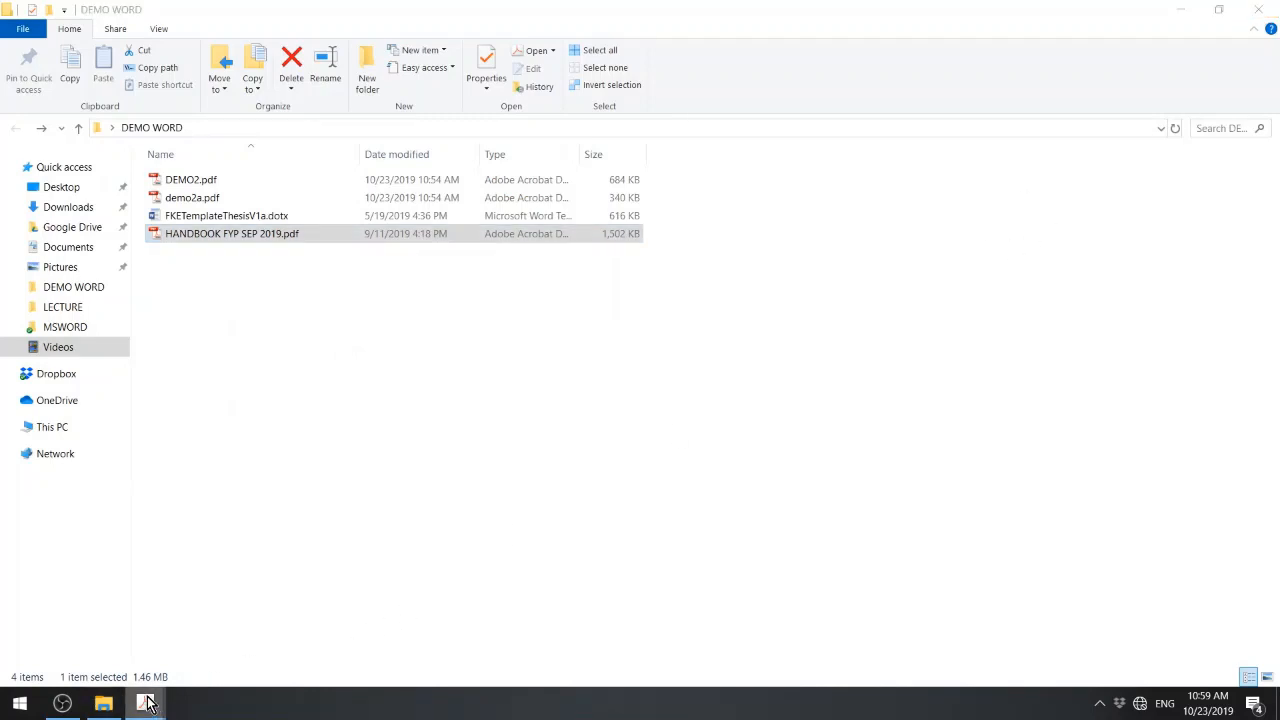
pyautogui.rightClick(147, 704)
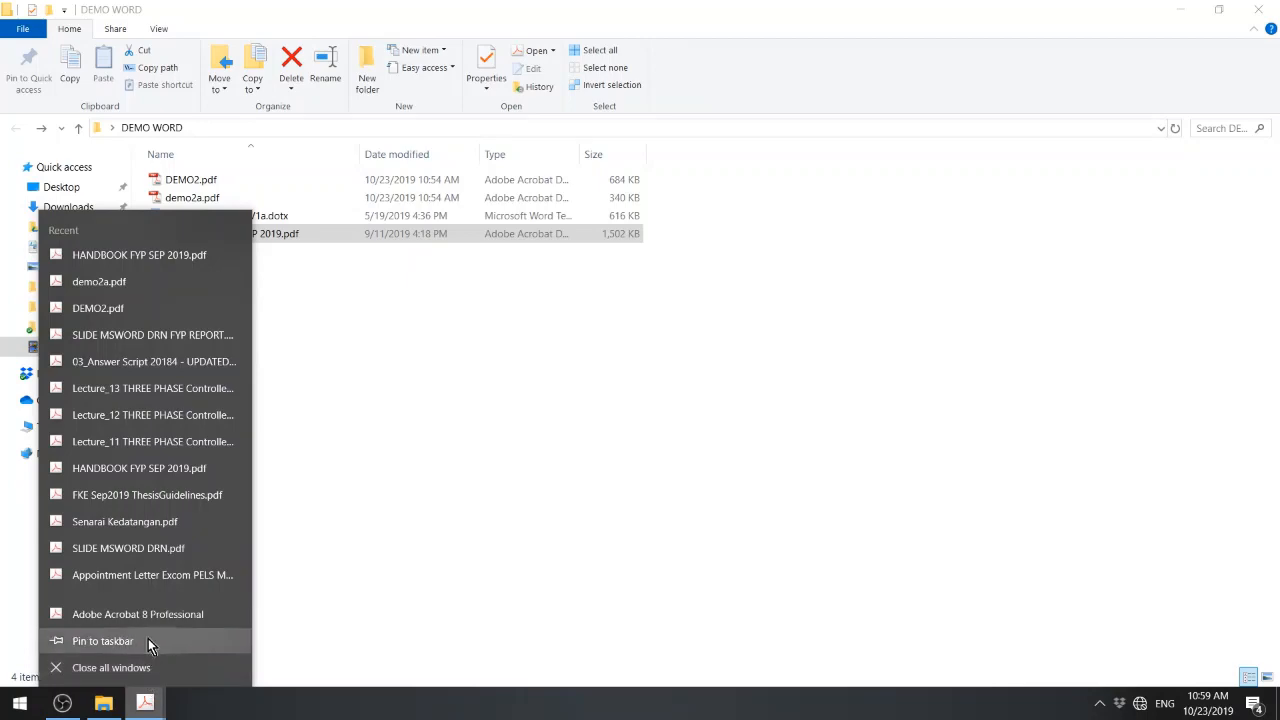
pyautogui.click(104, 668)
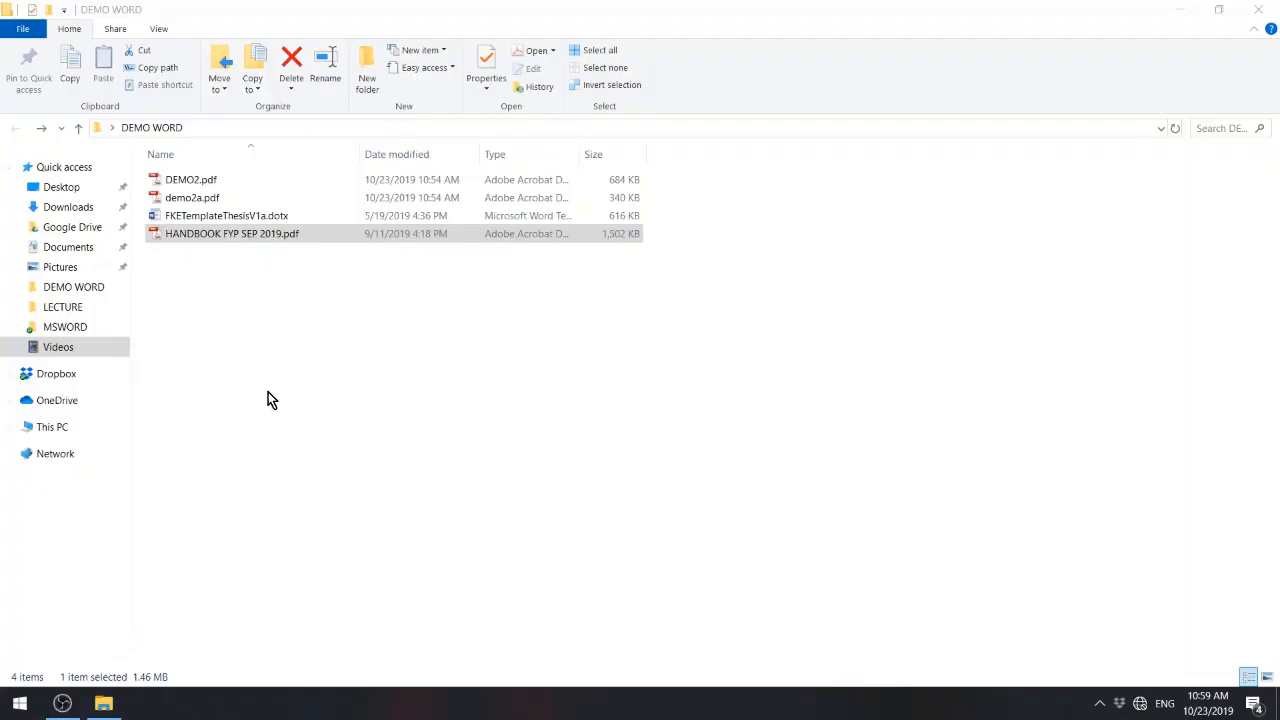
# - Turn the display of file name extensions off and back on for the DEMO WORD folder
pyautogui.click(248, 280)
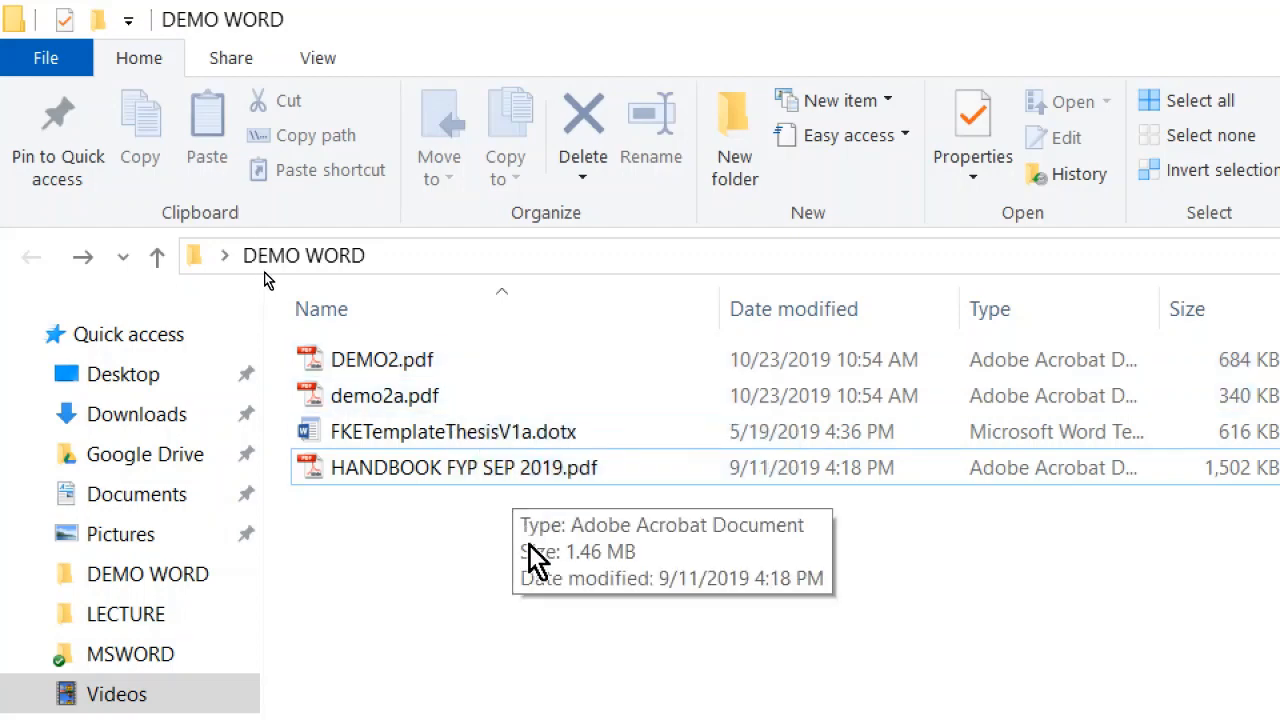
pyautogui.click(318, 62)
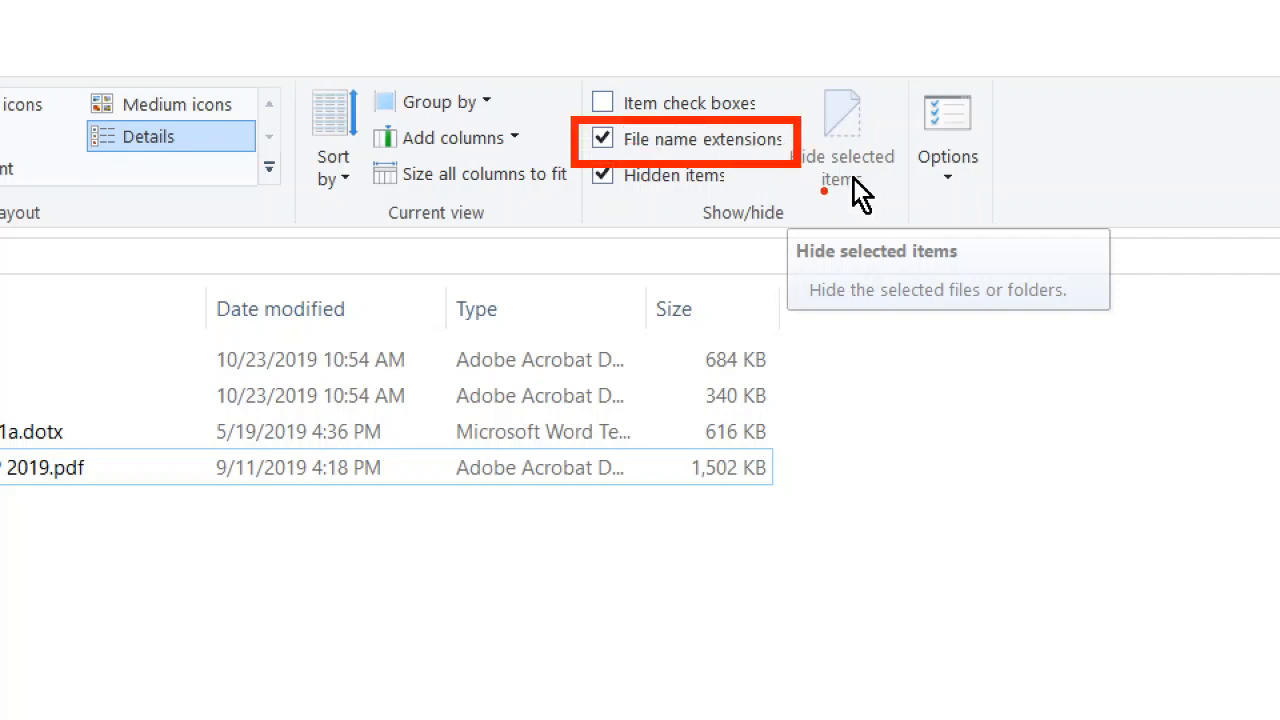
pyautogui.click(601, 140)
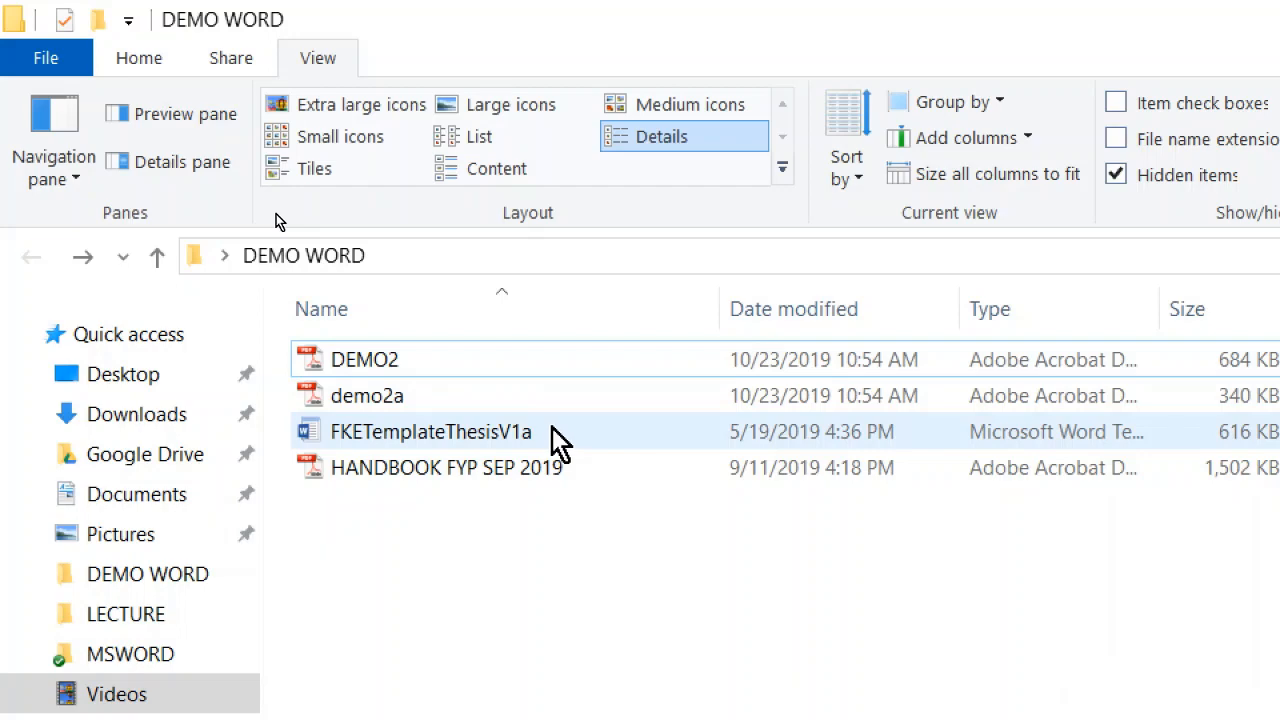
pyautogui.moveTo(578, 440)
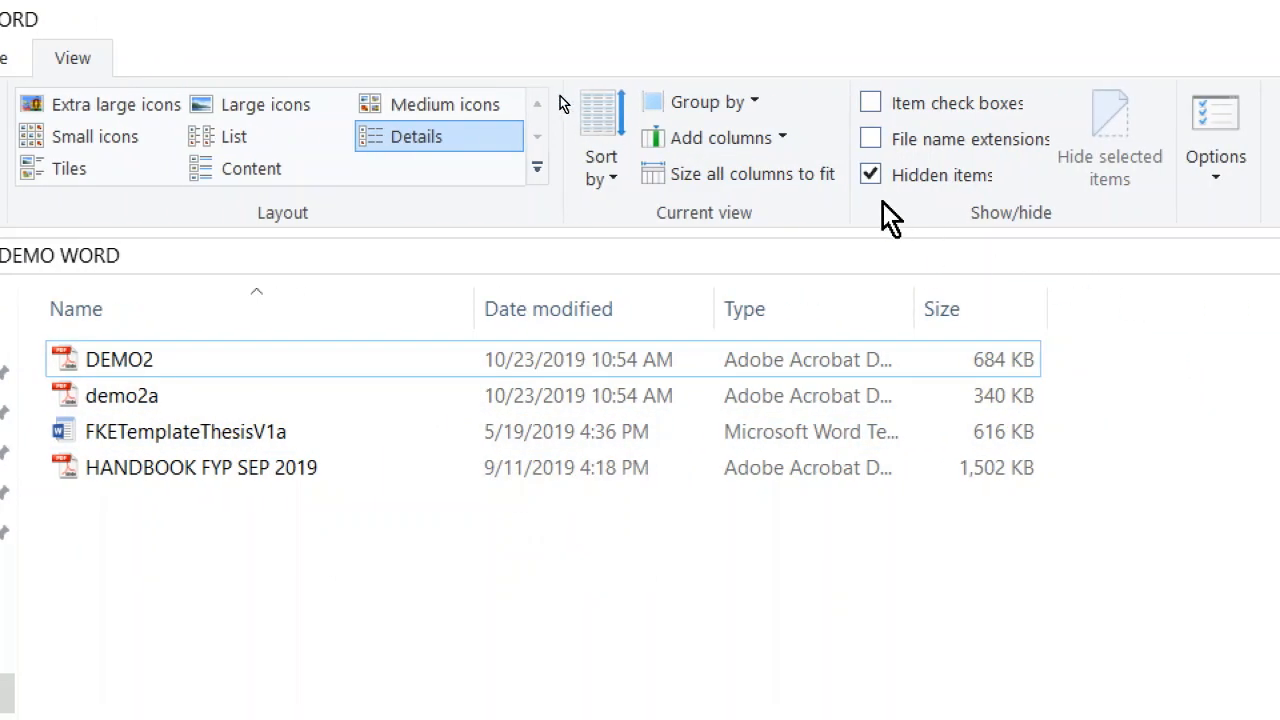
pyautogui.click(872, 144)
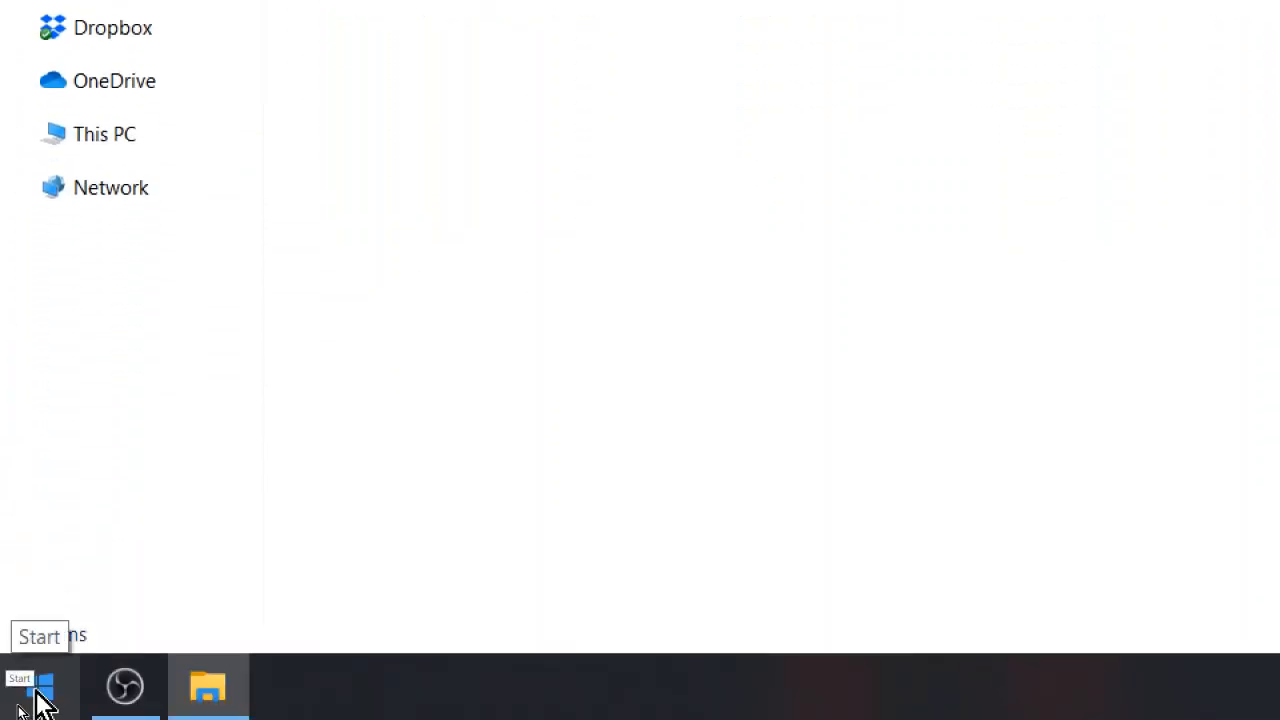
# - Search Windows Settings for "folder" and open File Explorer Options
pyautogui.click(37, 692)
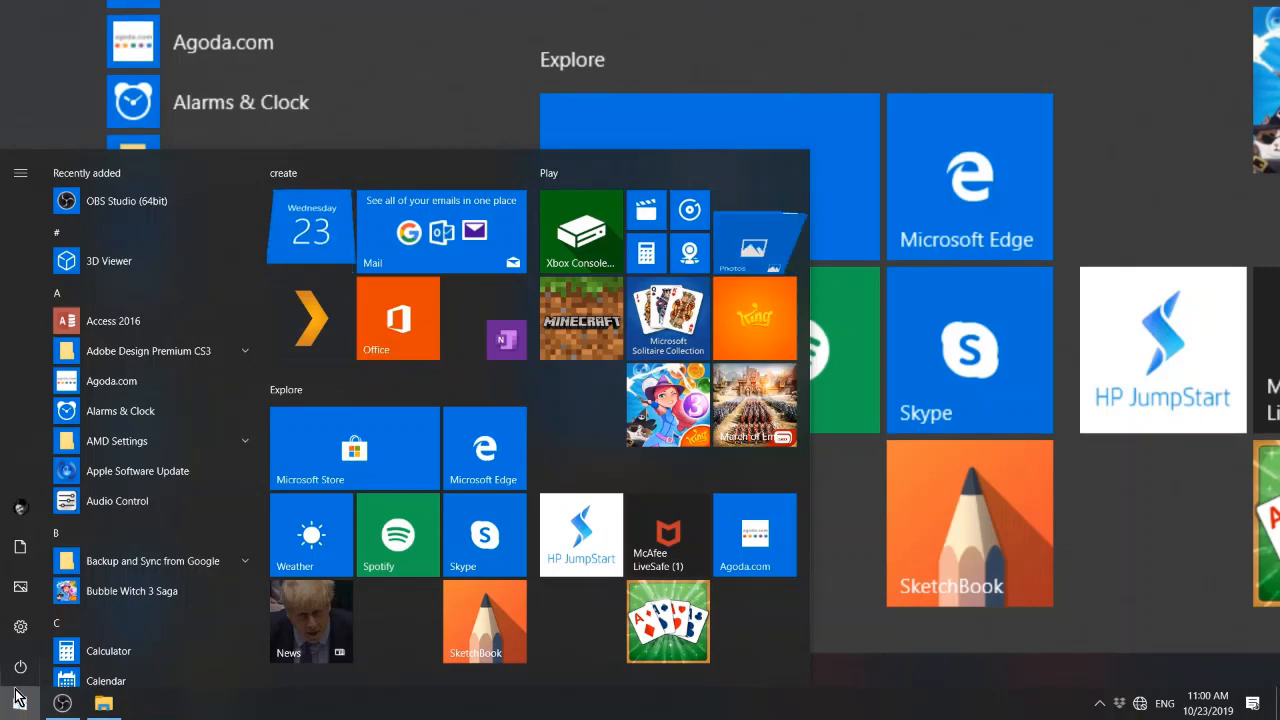
pyautogui.click(21, 626)
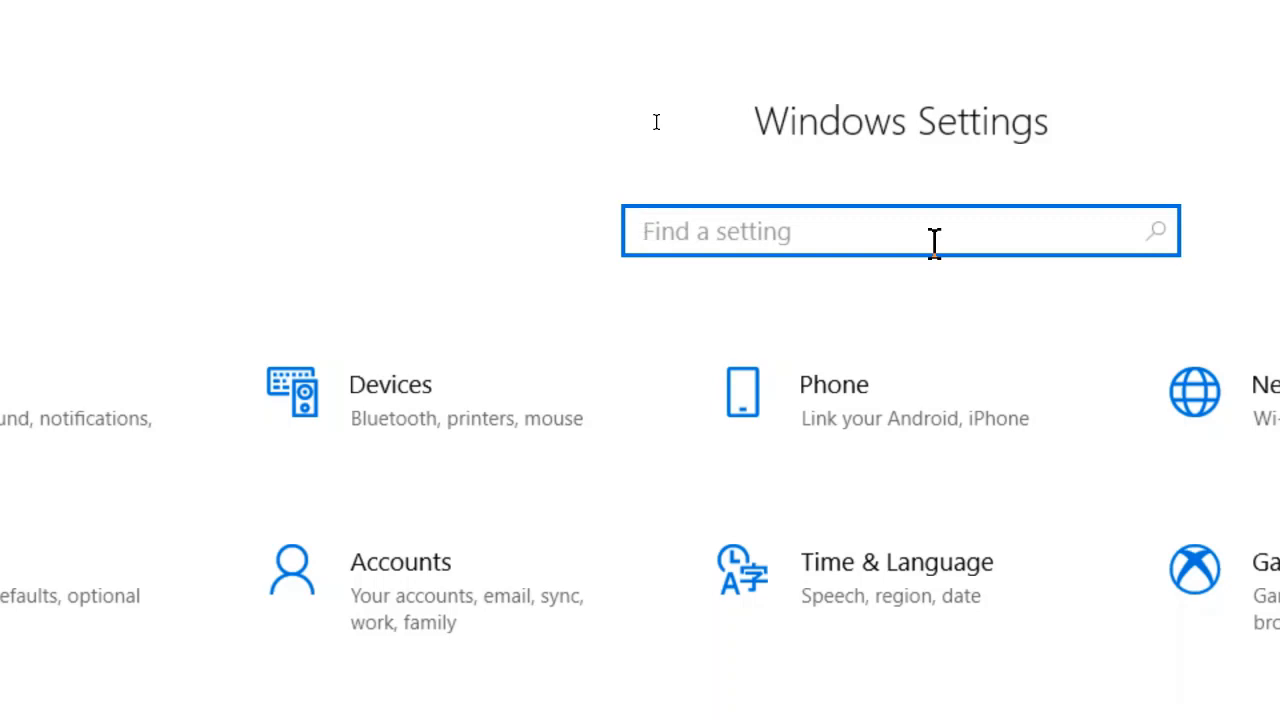
pyautogui.write('folder')
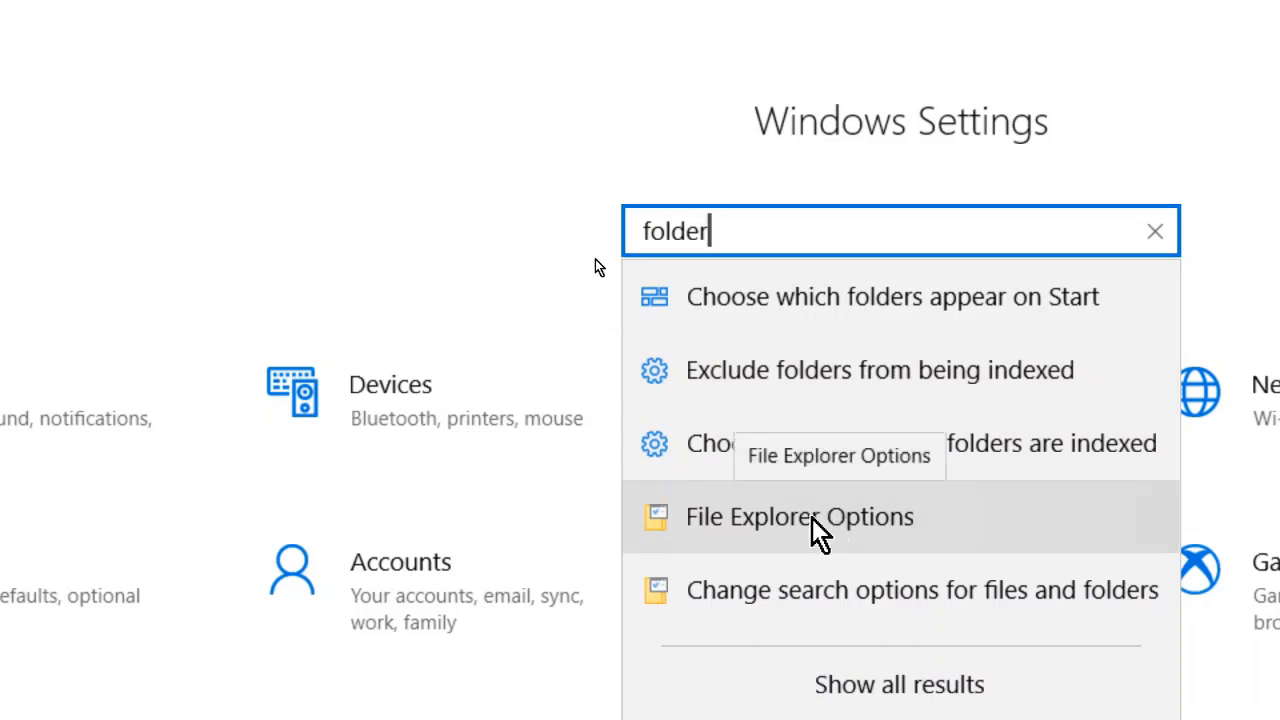
pyautogui.click(812, 518)
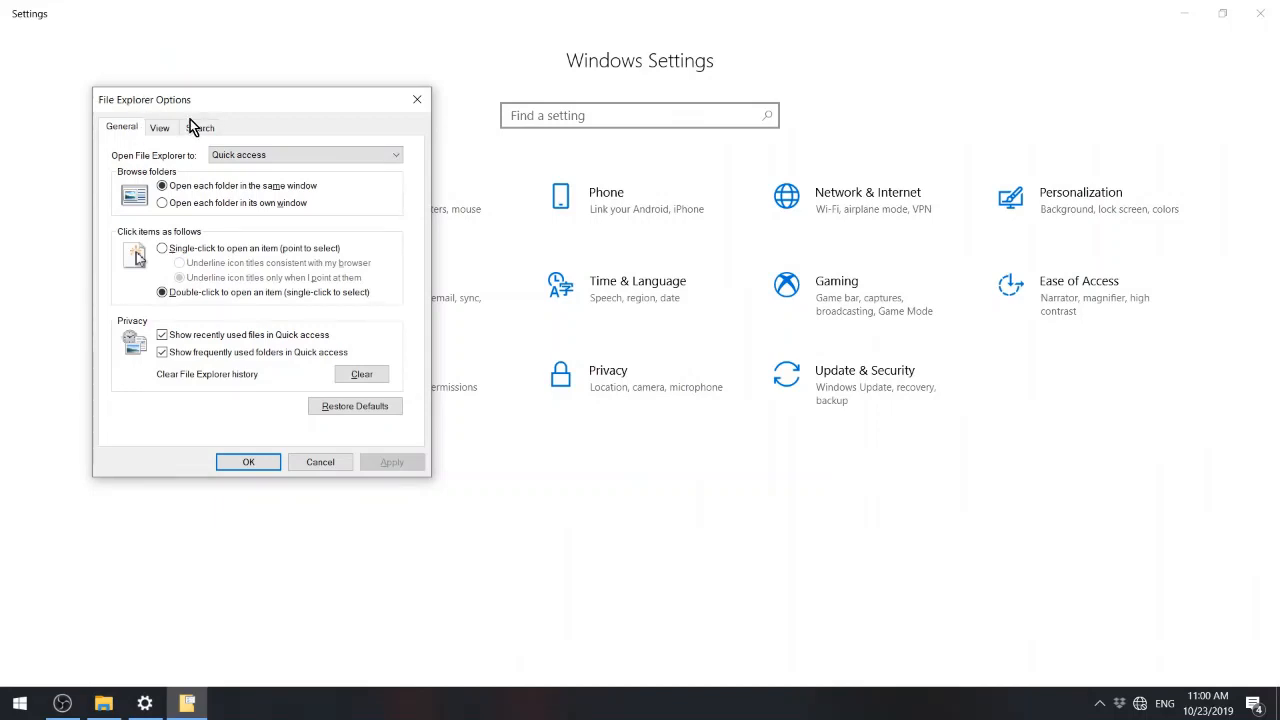
# - Enable "Display the full path in the title bar" in the advanced folder settings, apply it and close Windows Settings
pyautogui.click(160, 129)
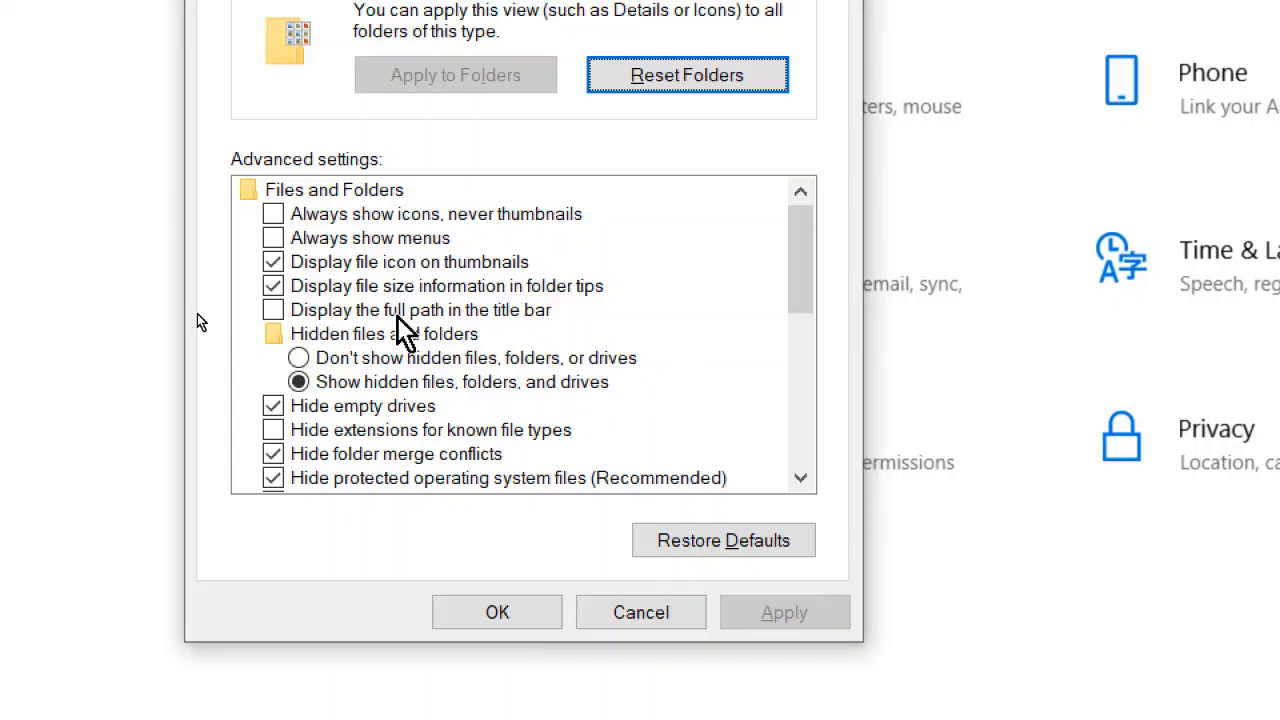
pyautogui.click(274, 310)
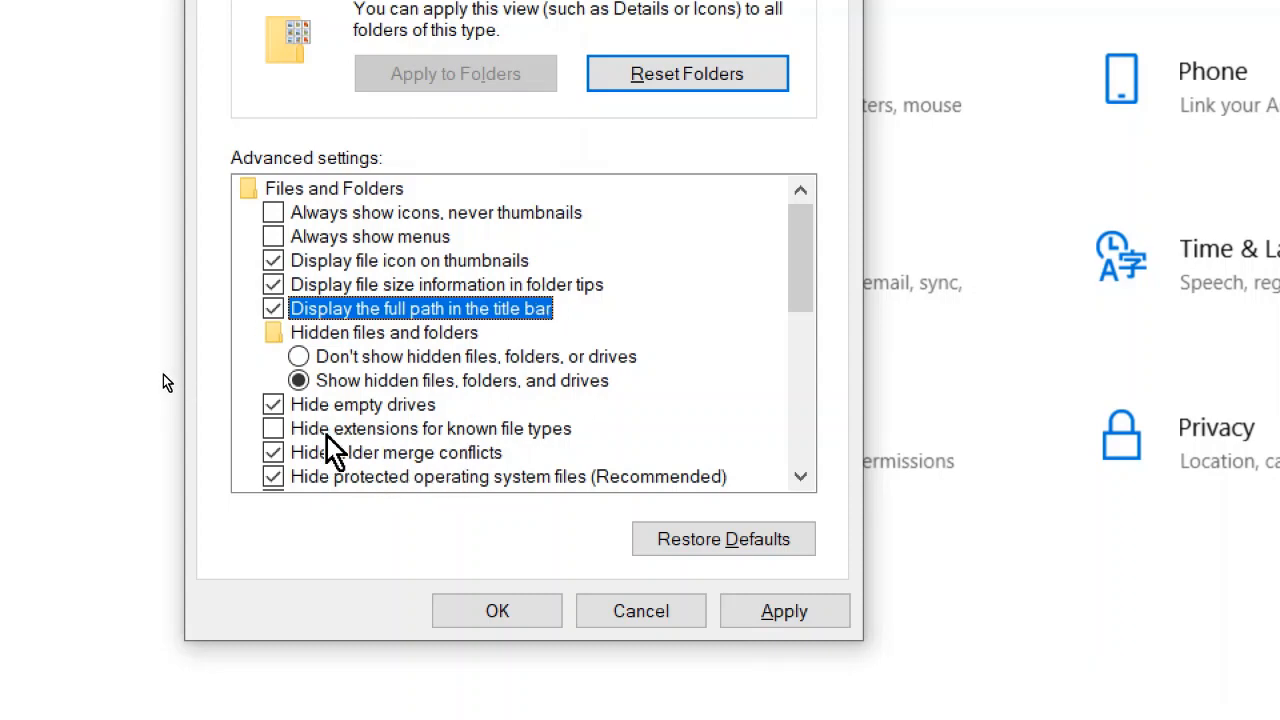
pyautogui.click(776, 611)
pyautogui.click(478, 612)
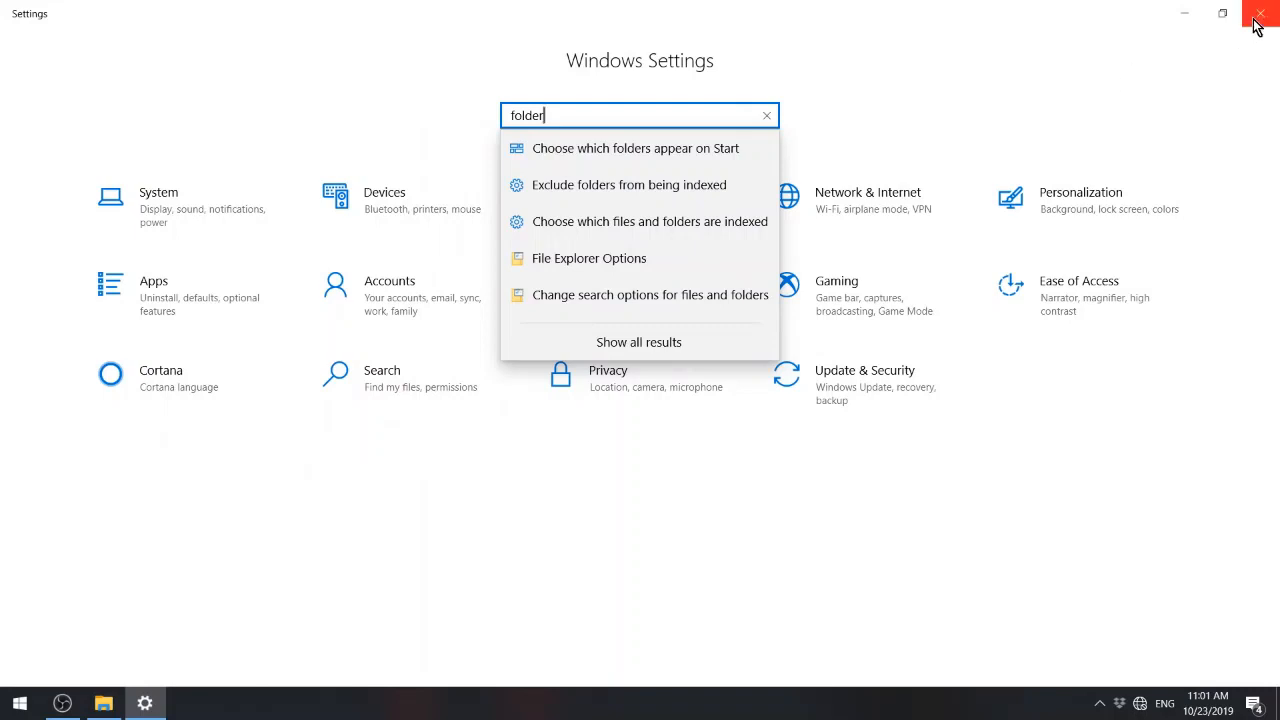
pyautogui.click(1256, 22)
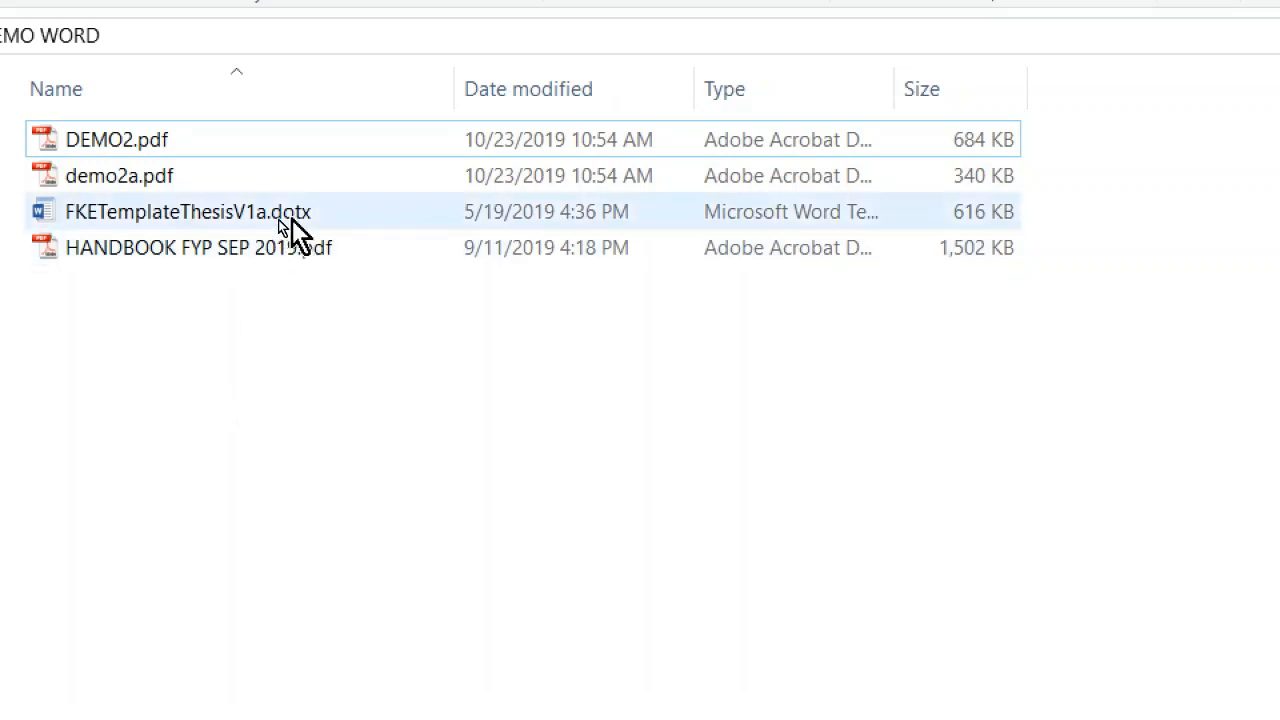
# - Open the template file FKETemplateThesisV1a.dotx itself in Word rather than a new document based on it
pyautogui.moveTo(292, 222)
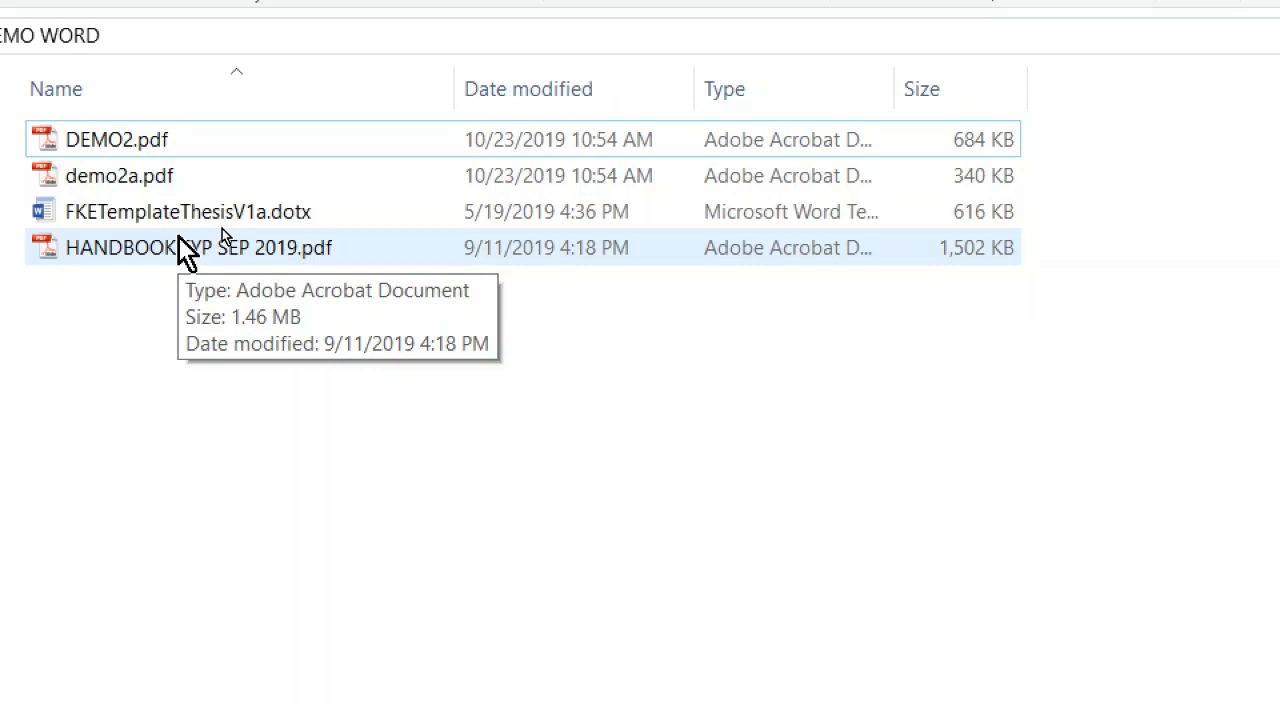
pyautogui.rightClick(192, 210)
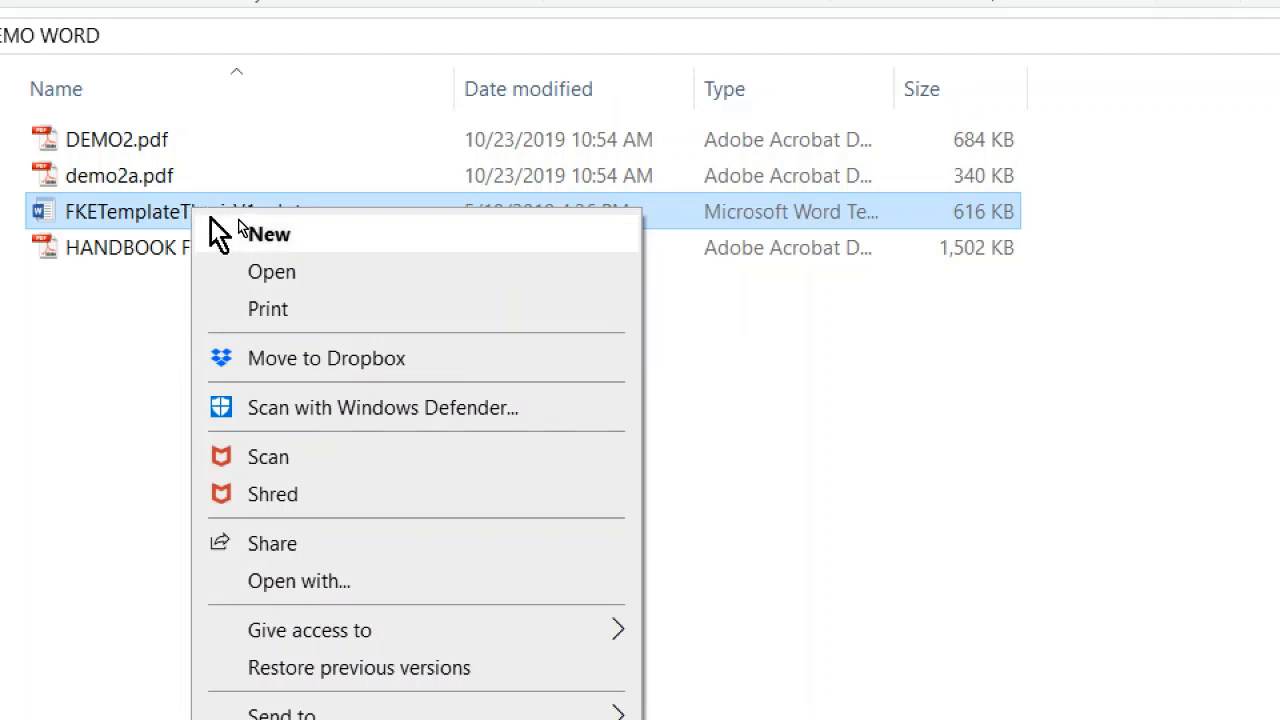
pyautogui.click(297, 268)
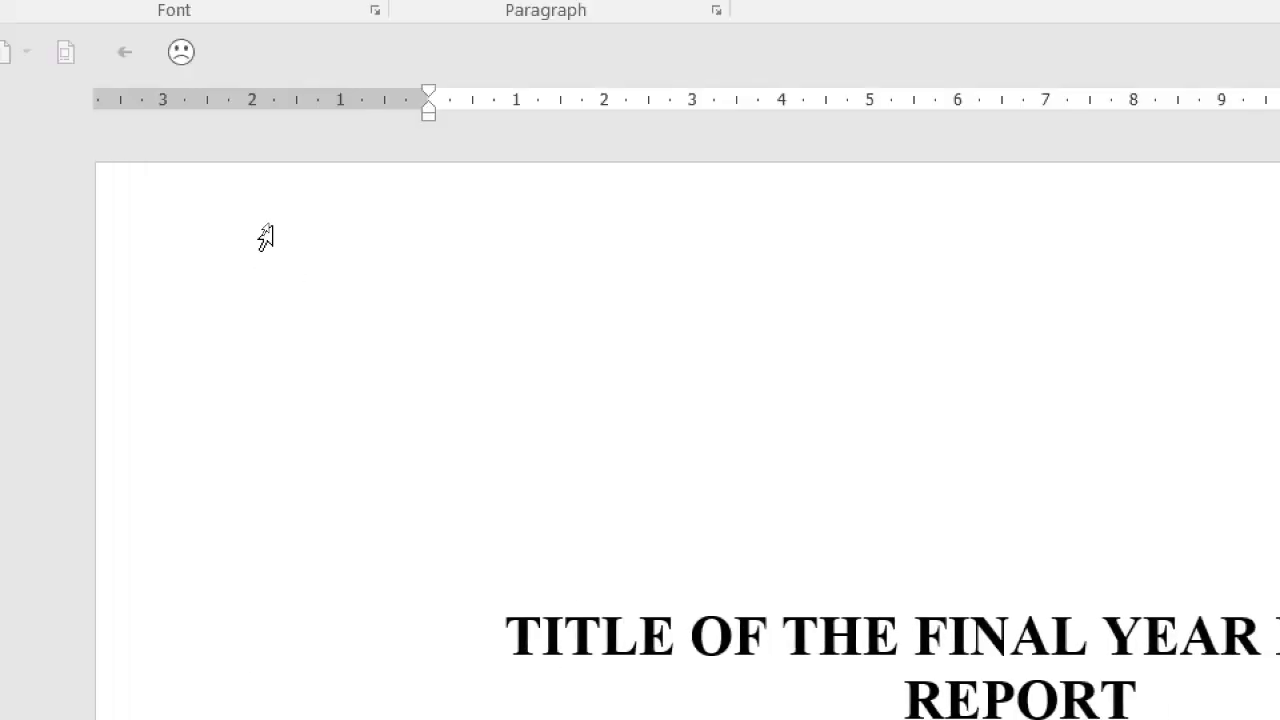
# - Display the Styles pane and the Navigation pane alongside the thesis template
pyautogui.press('alt')
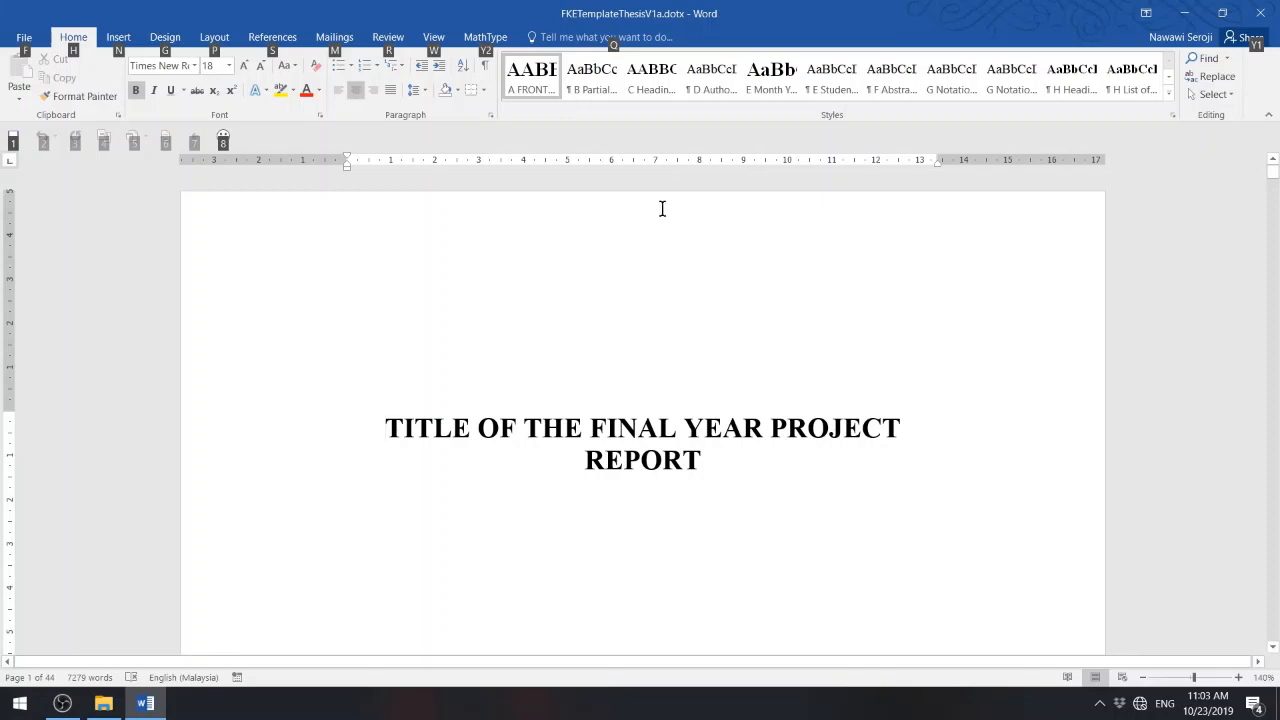
pyautogui.click(707, 84)
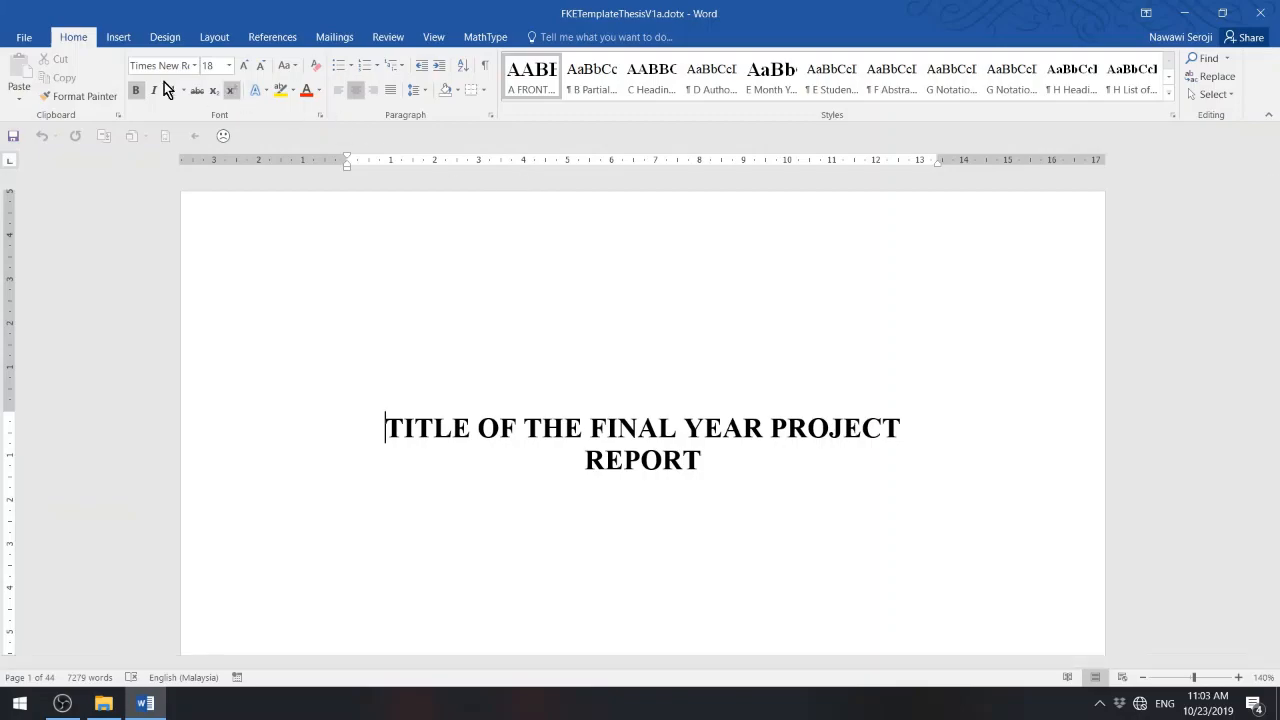
pyautogui.click(25, 38)
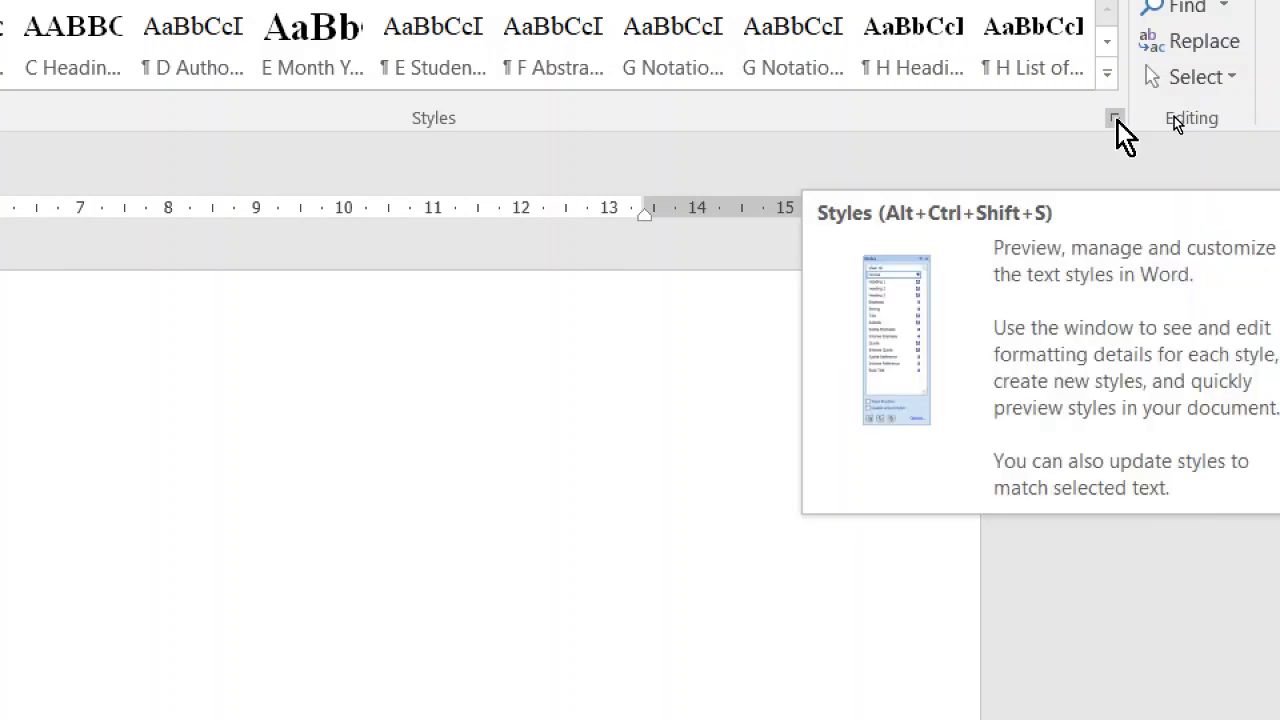
pyautogui.click(1115, 119)
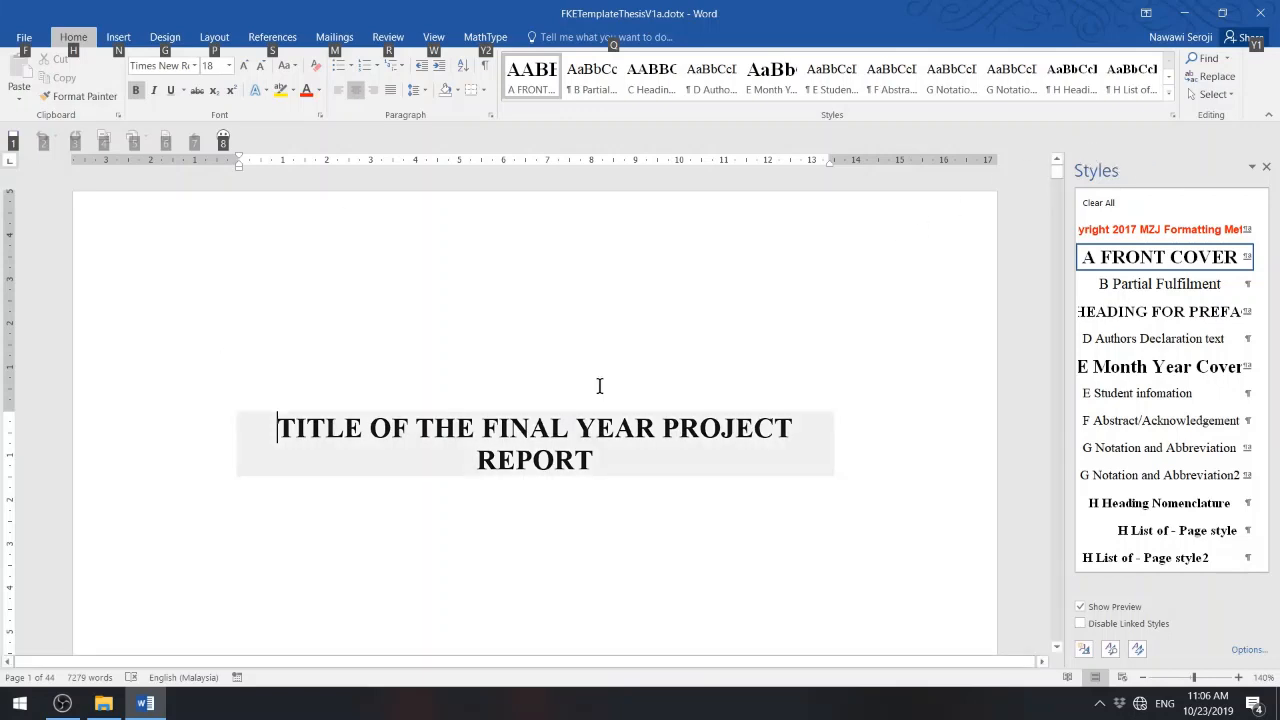
pyautogui.click(1119, 171)
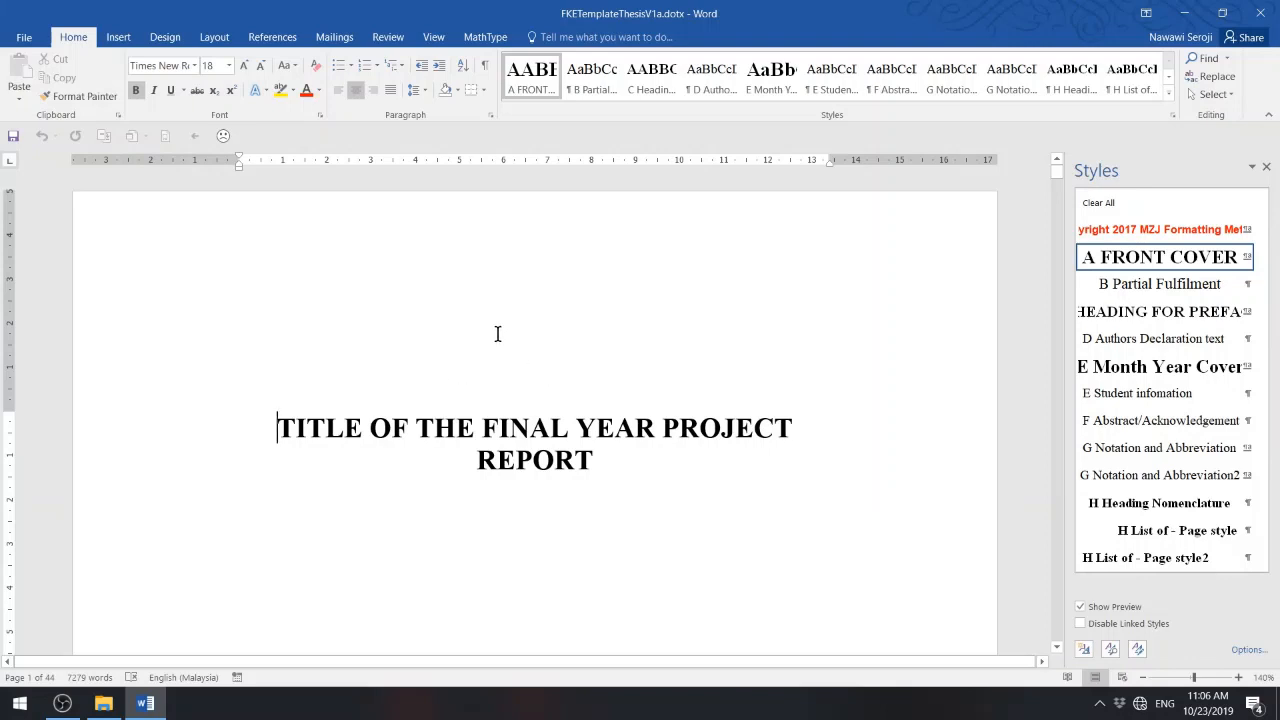
pyautogui.click(434, 40)
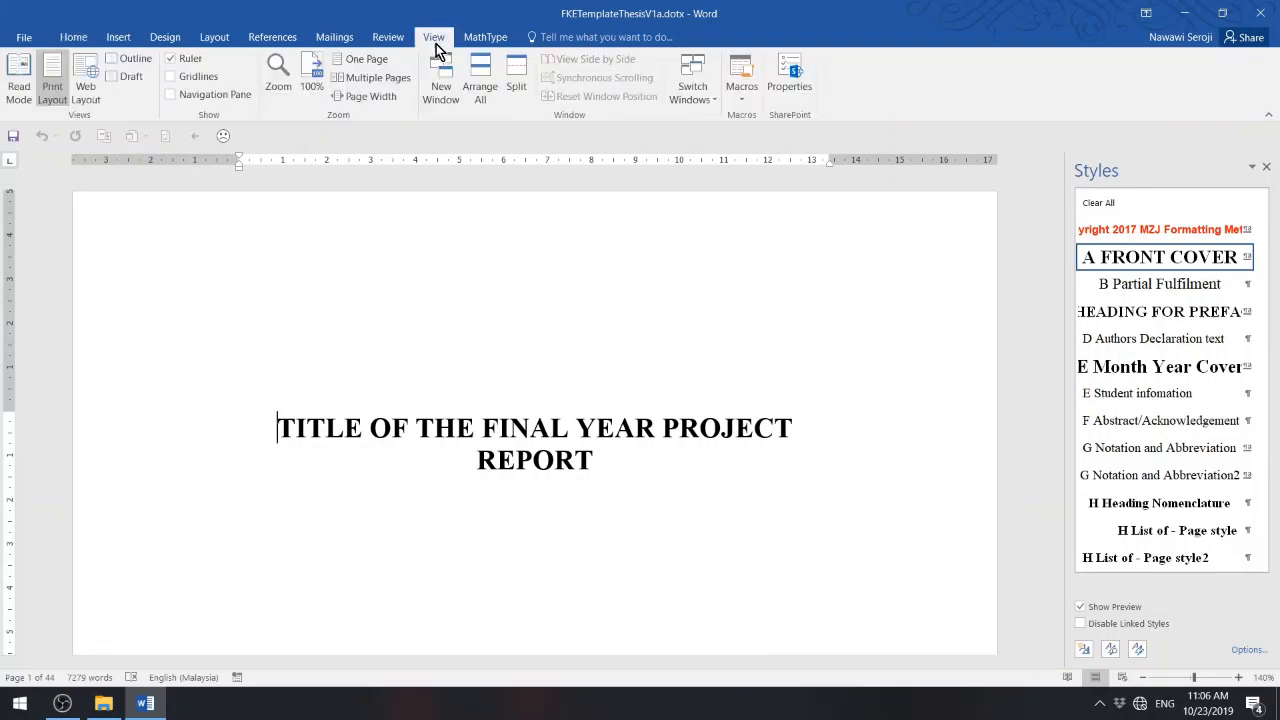
pyautogui.click(211, 96)
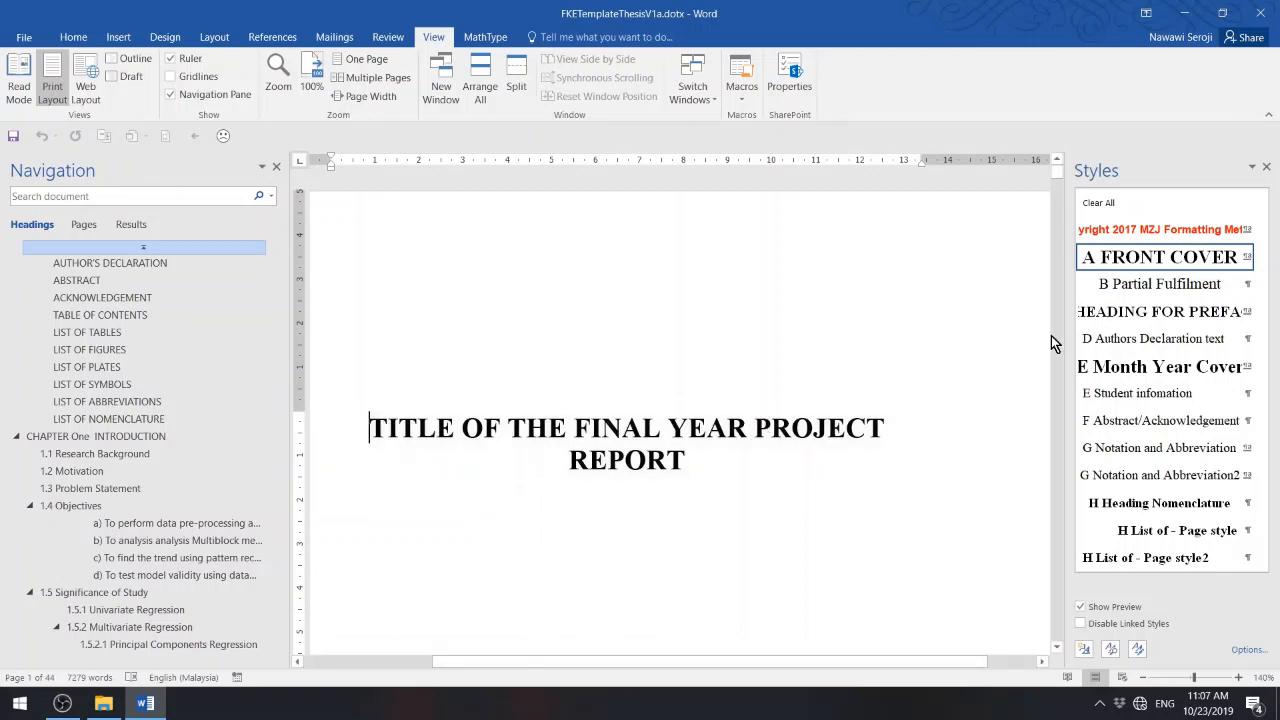
# - Look through the template's preliminary pages from the front cover past the author's declaration to the Abstract
pyautogui.scroll(-10, 860, 337)
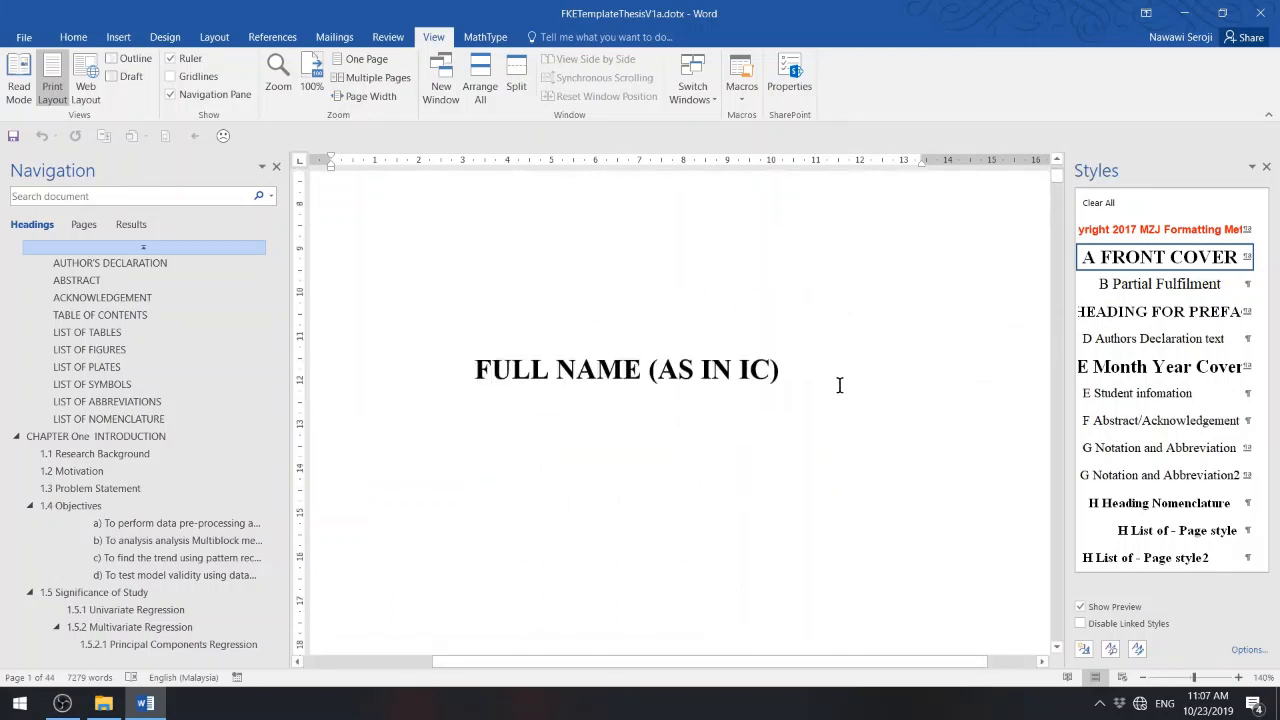
pyautogui.scroll(-3, 831, 406)
pyautogui.scroll(8, 823, 431)
pyautogui.scroll(-5, 825, 431)
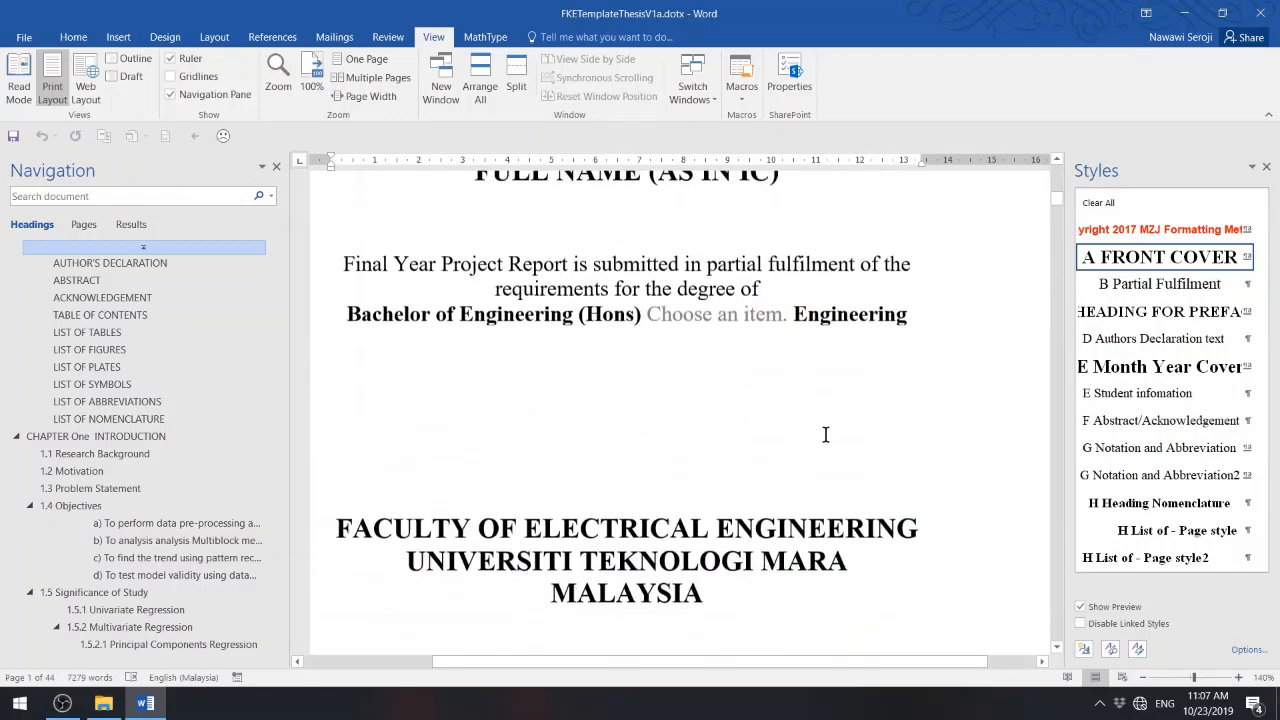
pyautogui.scroll(-8, 828, 434)
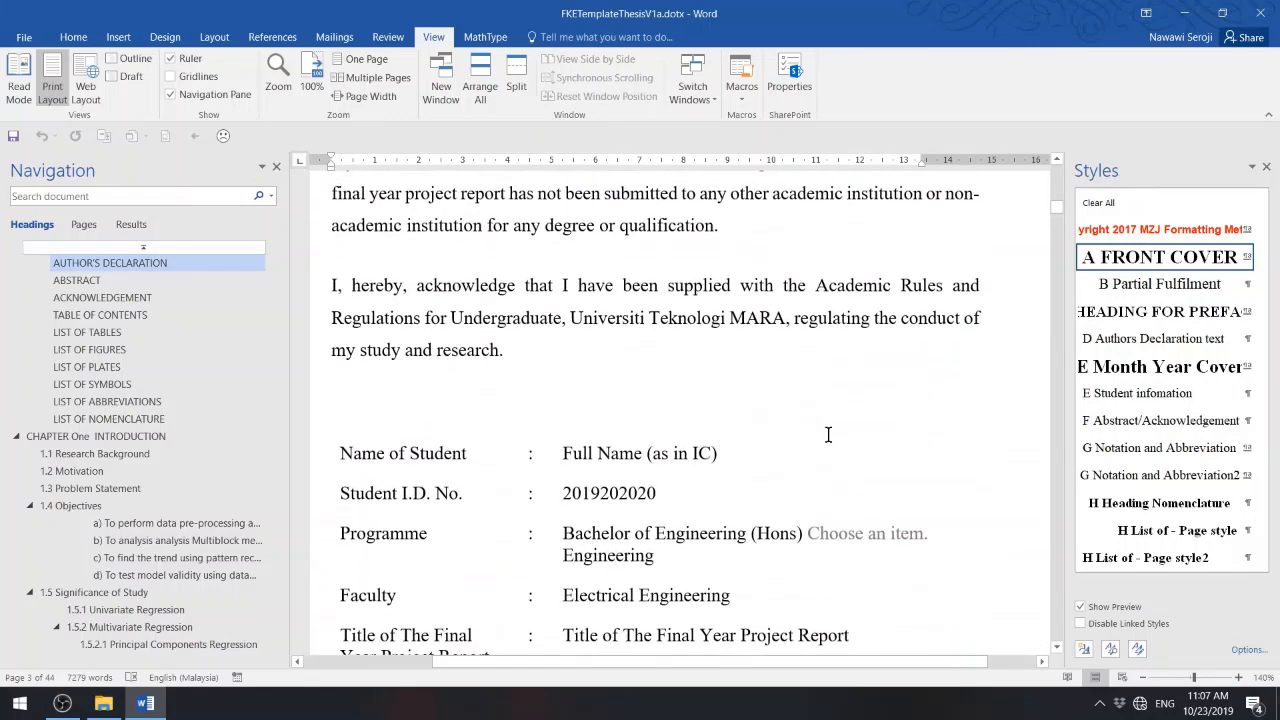
pyautogui.scroll(-12, 828, 434)
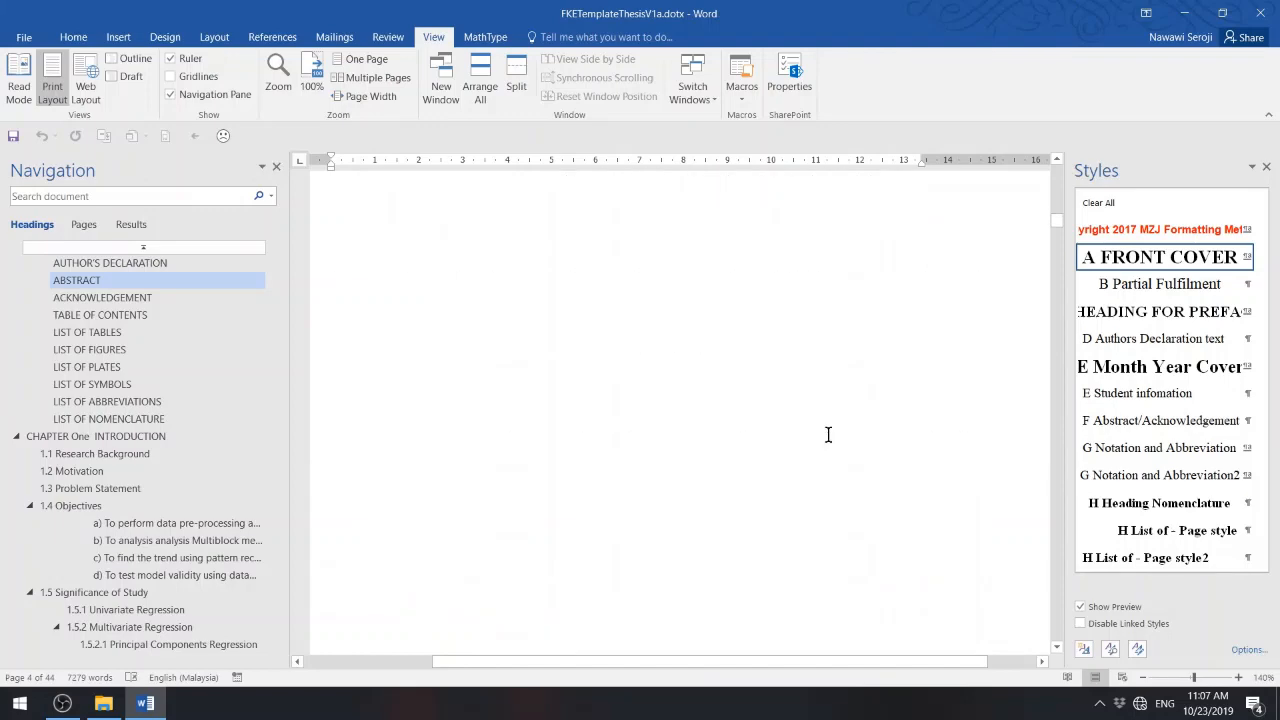
pyautogui.scroll(4, 830, 438)
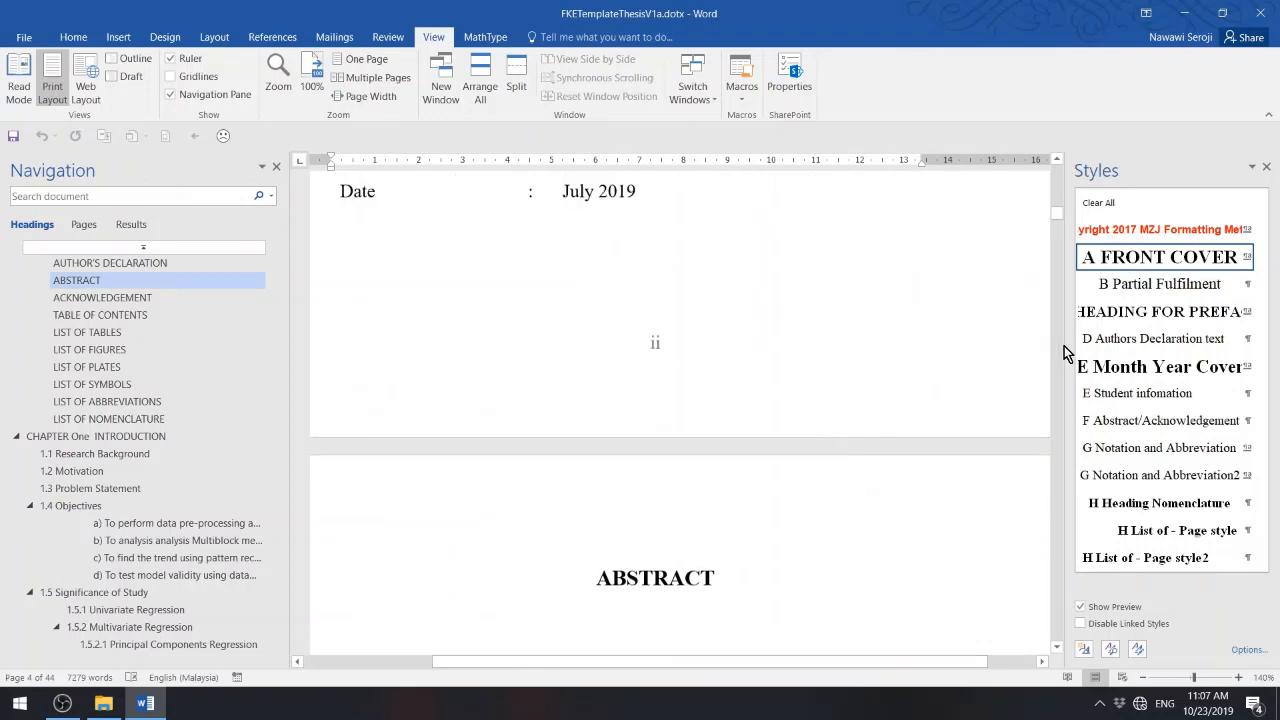
# - Widen the Styles pane and check which styles the title, full name and faculty text on the front cover use
pyautogui.moveTo(1063, 344); pyautogui.dragTo(1003, 344)
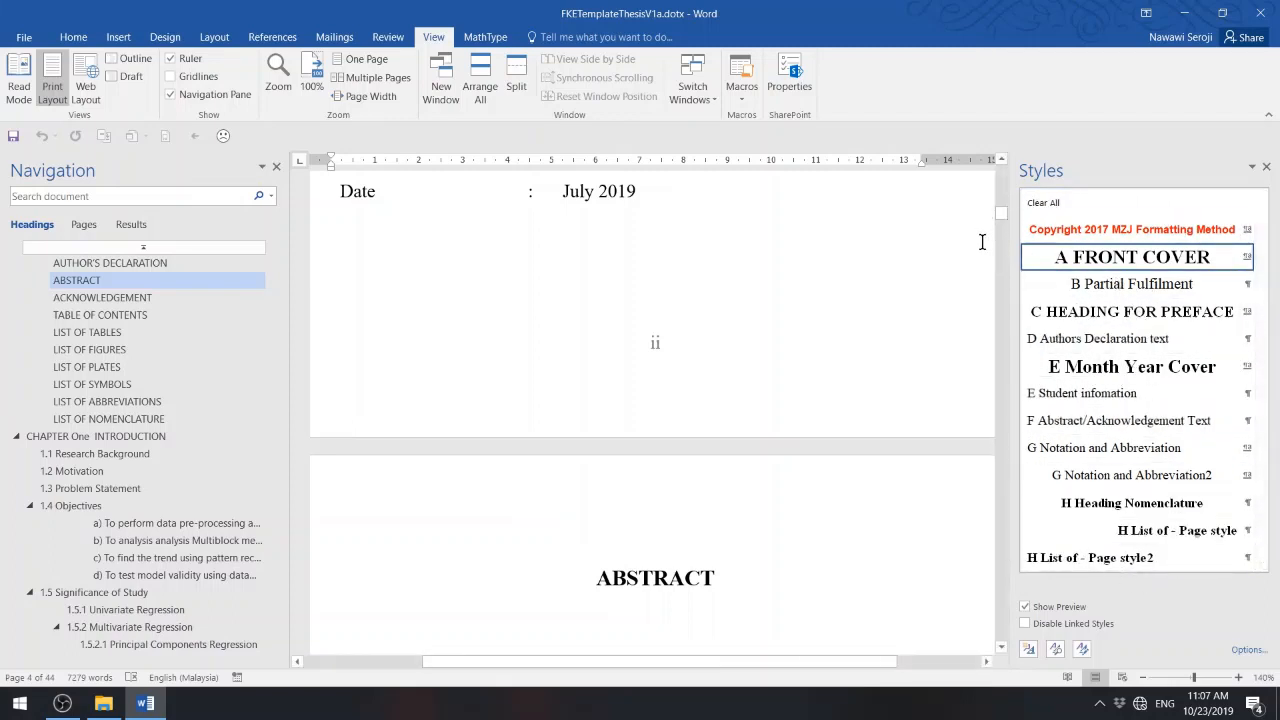
pyautogui.moveTo(1001, 213); pyautogui.dragTo(1001, 154)
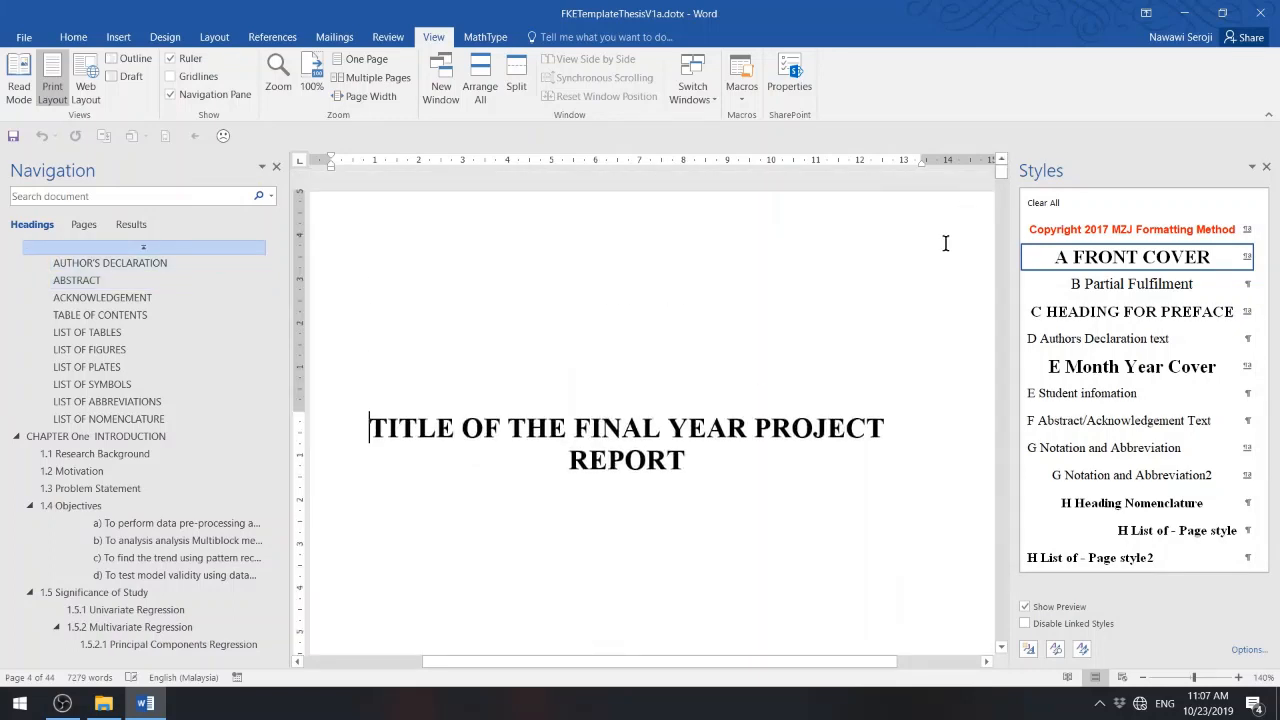
pyautogui.click(624, 428)
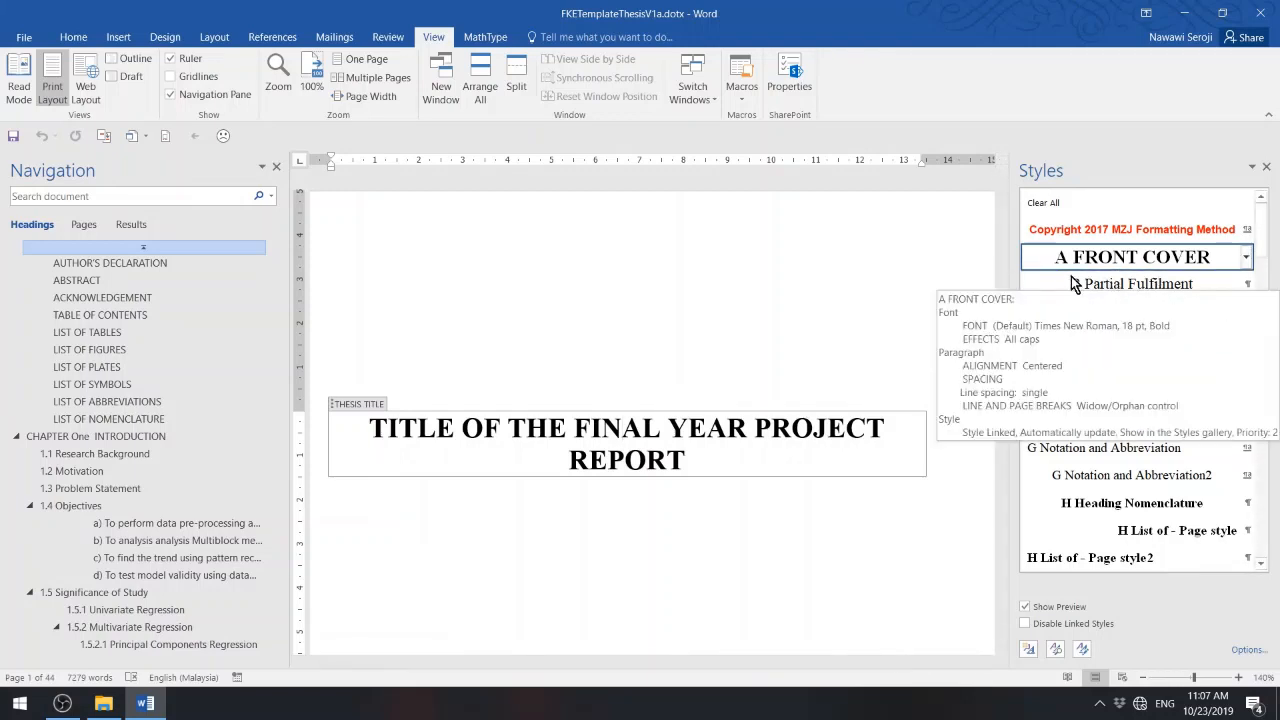
pyautogui.scroll(-5, 819, 340)
pyautogui.scroll(-3, 820, 356)
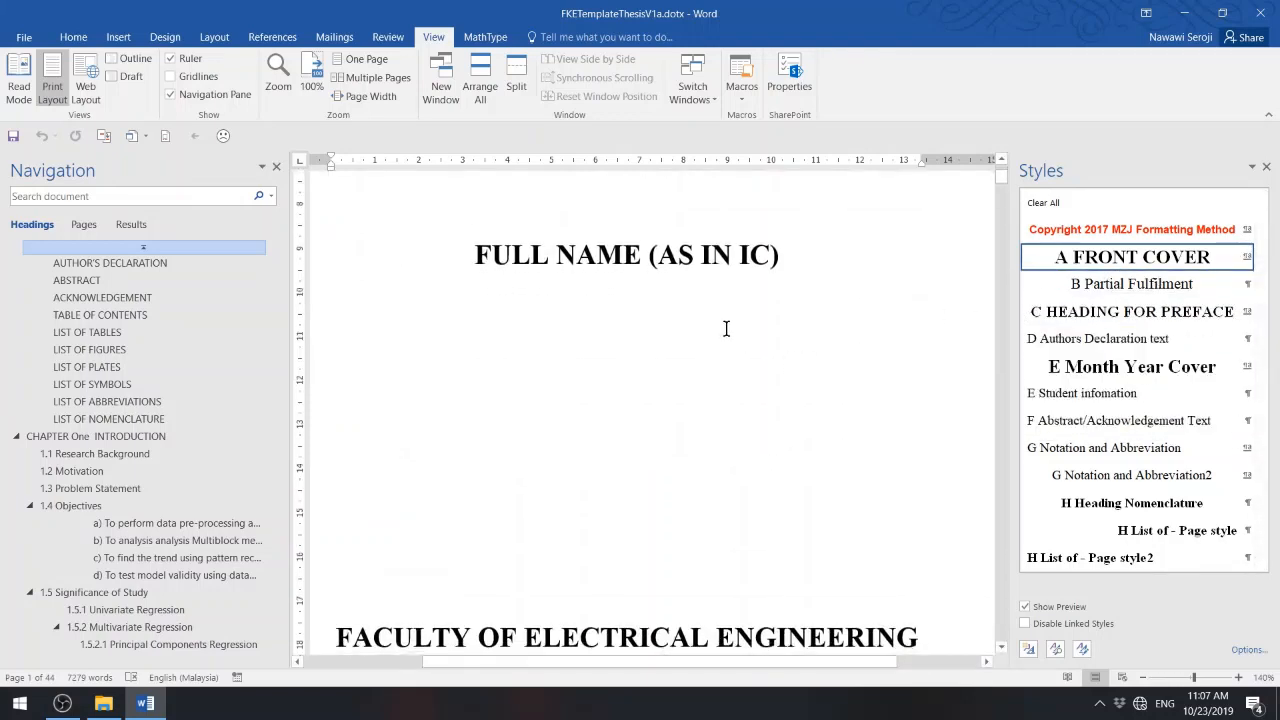
pyautogui.click(664, 257)
pyautogui.scroll(-4, 674, 316)
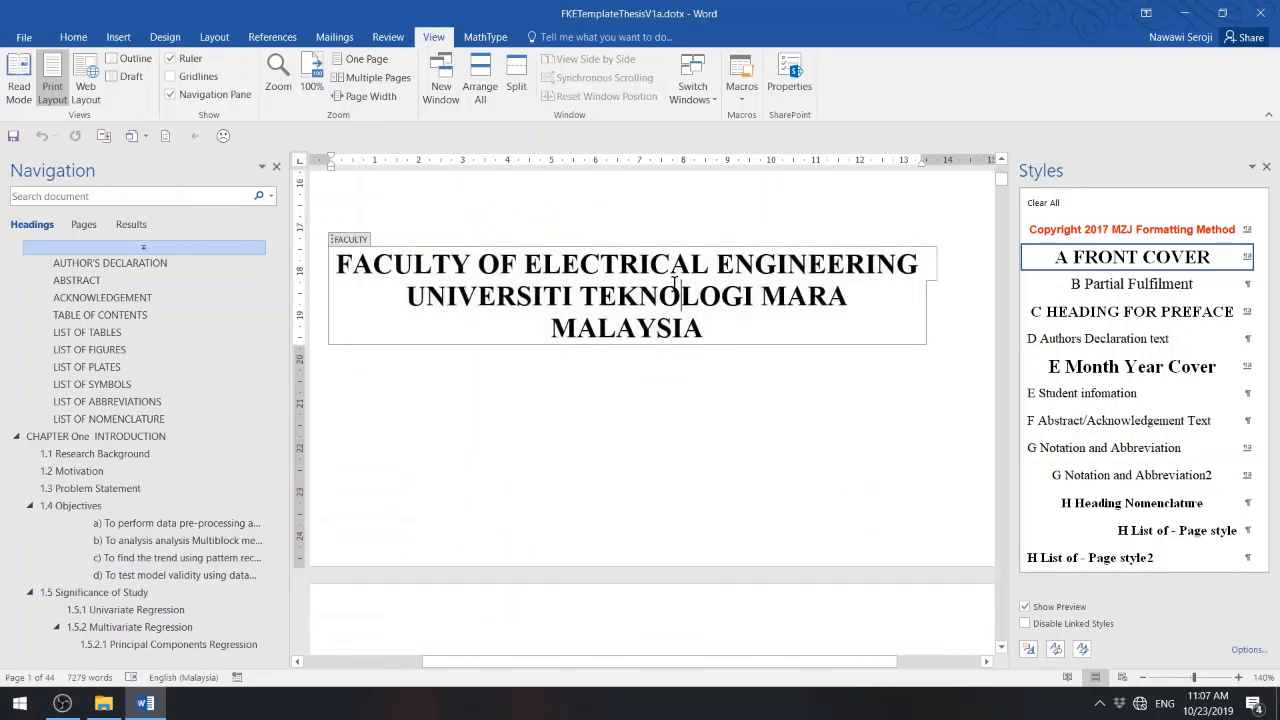
# - Check the styles used on the title page for the report title and the partial fulfilment statement
pyautogui.scroll(-5, 677, 314)
pyautogui.scroll(-7, 673, 341)
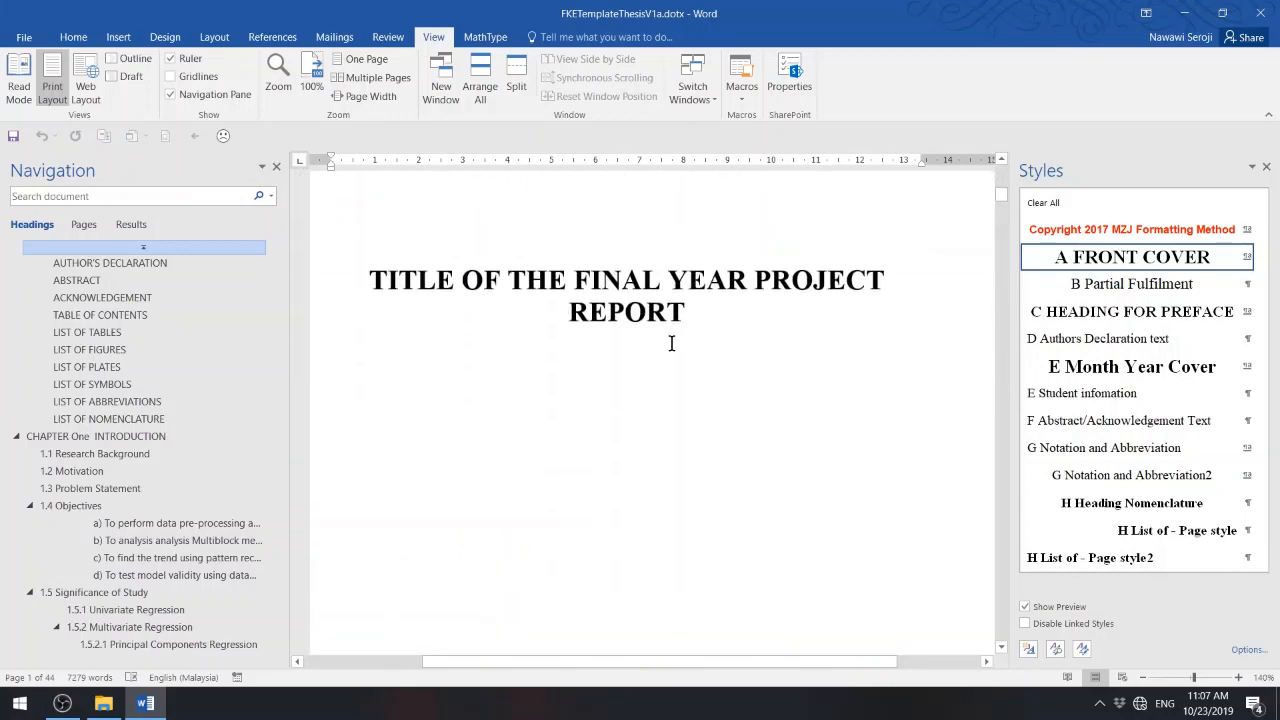
pyautogui.click(663, 286)
pyautogui.scroll(-8, 663, 299)
pyautogui.scroll(7, 663, 296)
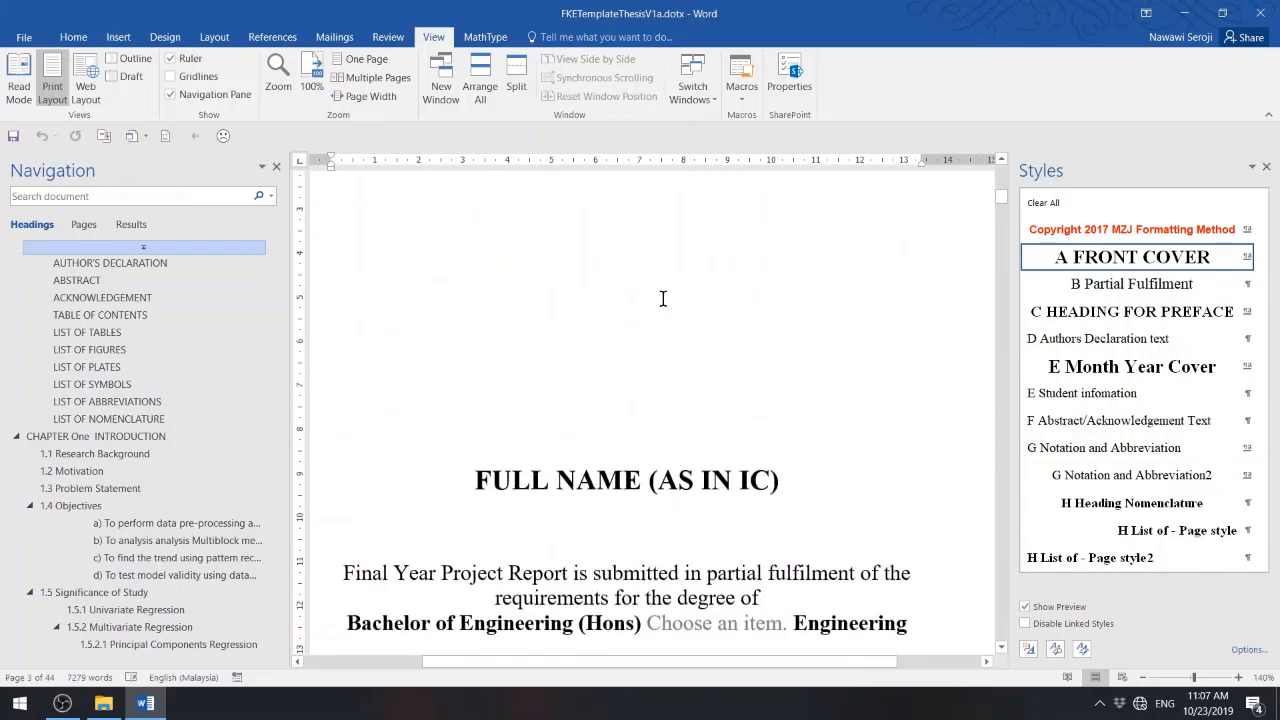
pyautogui.scroll(-2, 655, 370)
pyautogui.click(628, 390)
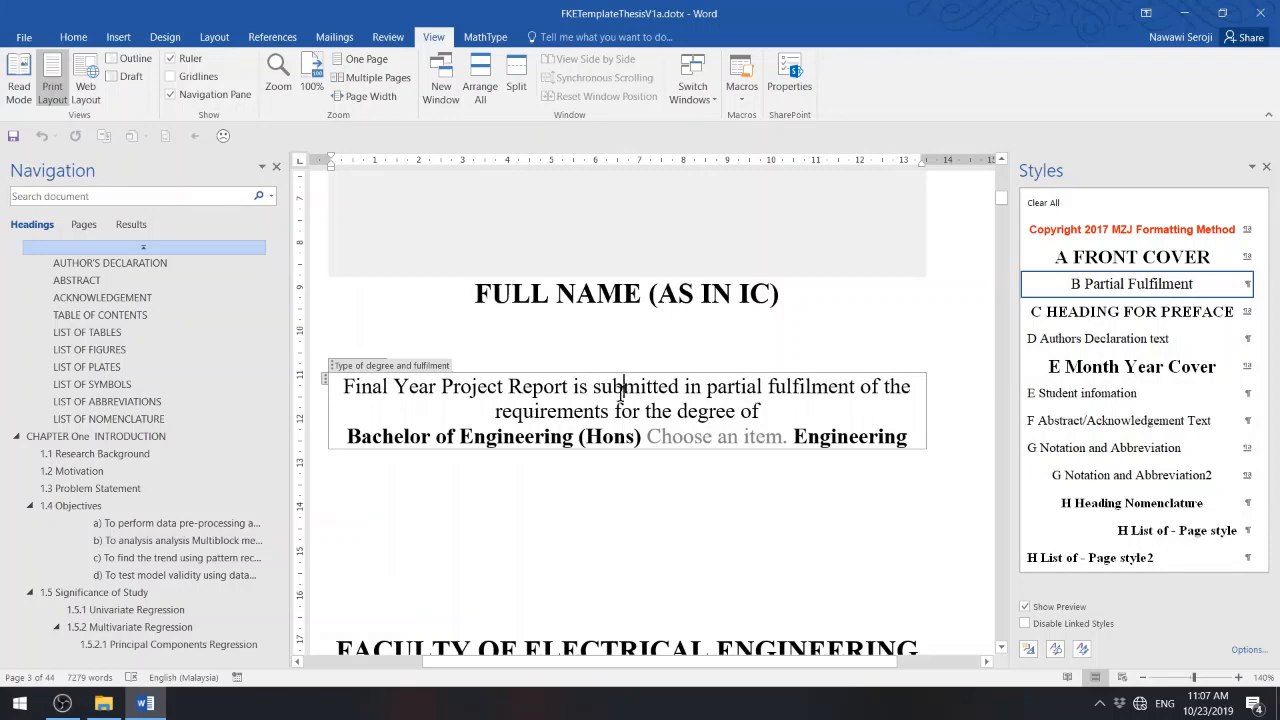
# - Examine the styles of the Author's Declaration, Abstract and Acknowledgement text, continuing as far as the Table of Contents
pyautogui.scroll(-8, 616, 411)
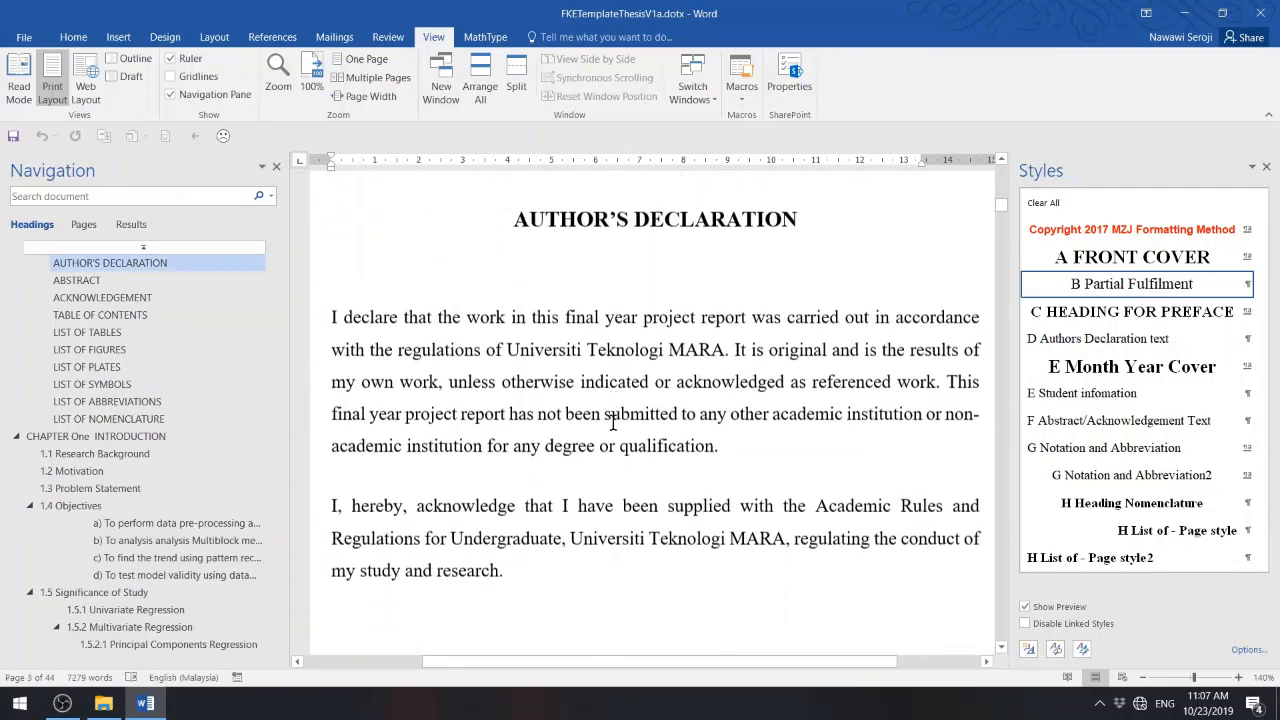
pyautogui.click(632, 347)
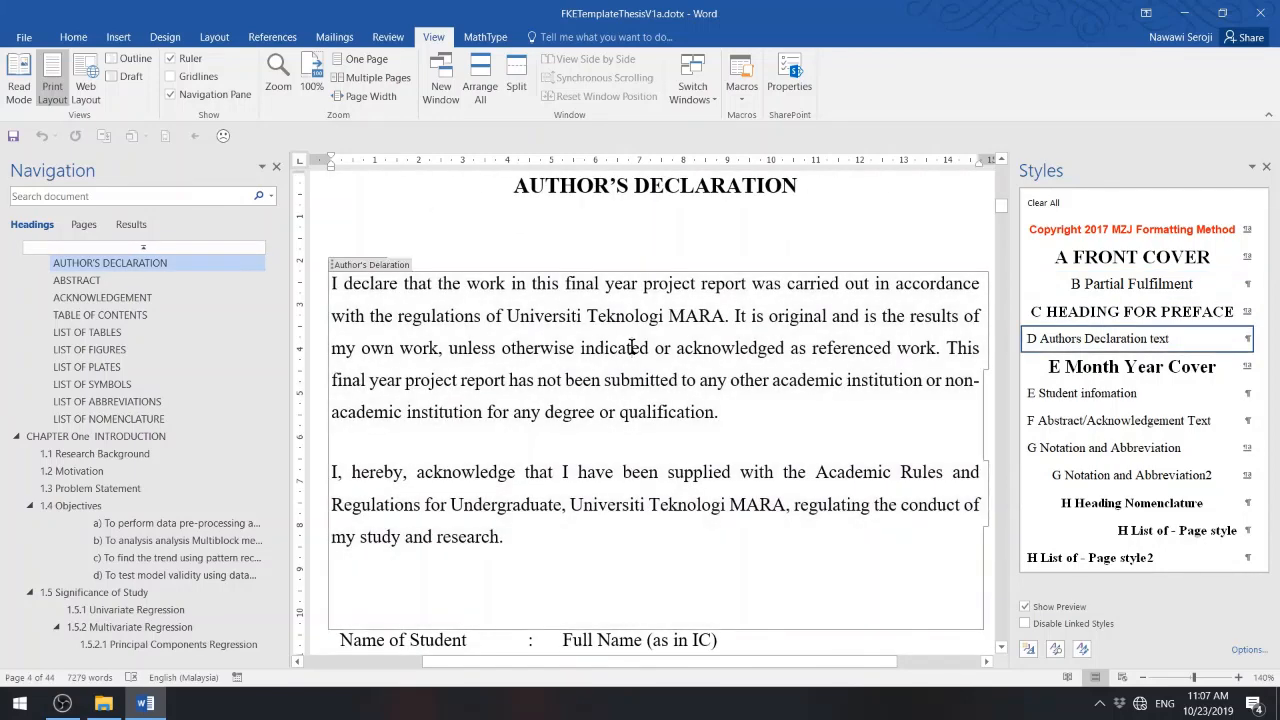
pyautogui.scroll(-15, 625, 360)
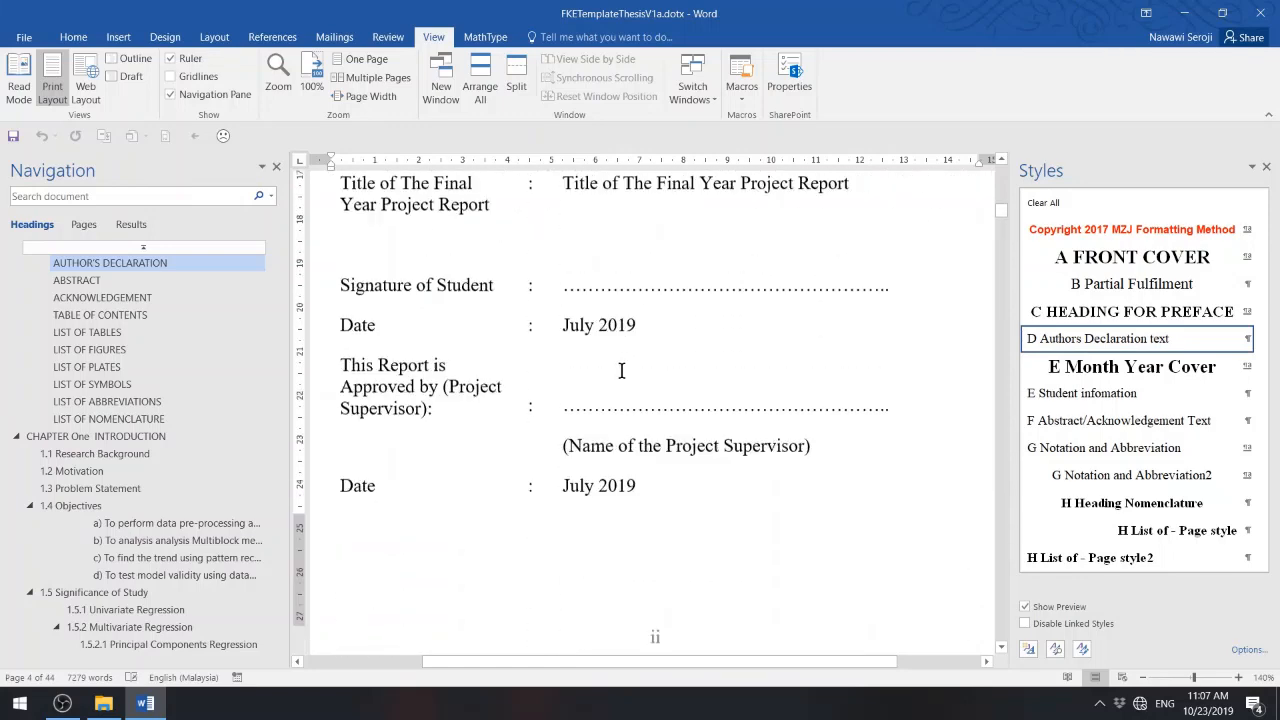
pyautogui.click(621, 371)
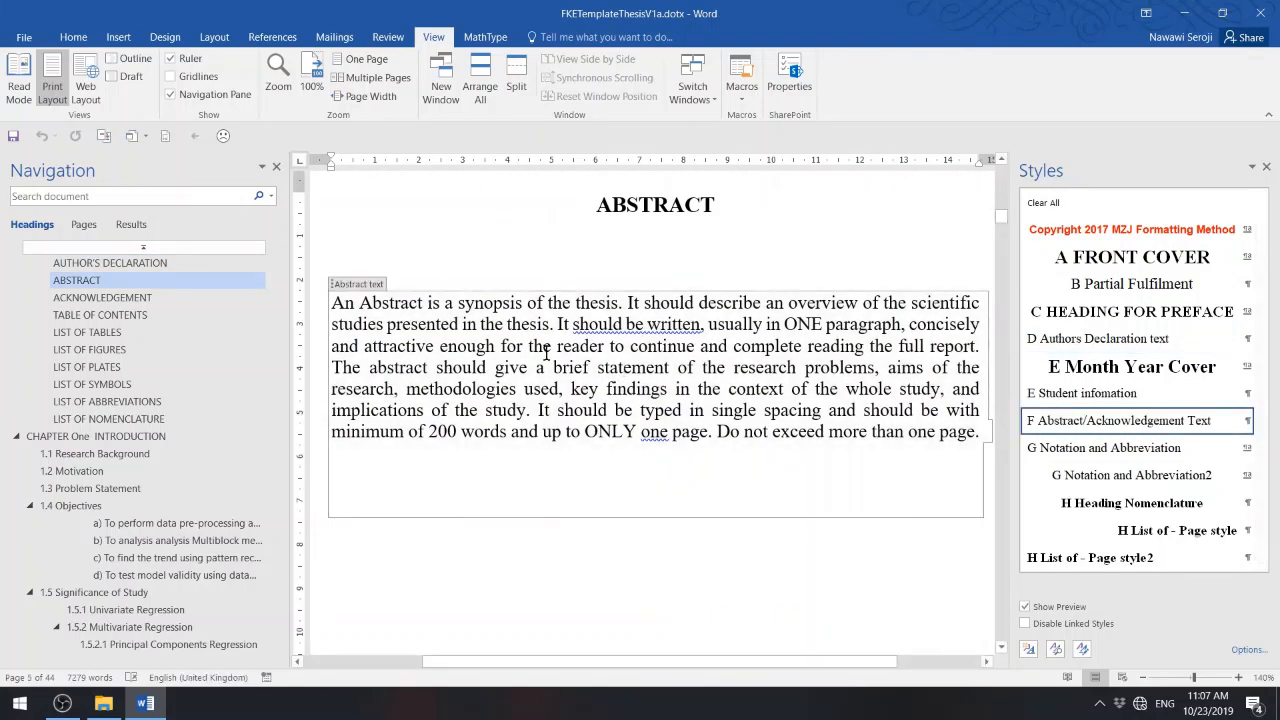
pyautogui.scroll(-10, 552, 365)
pyautogui.scroll(-5, 553, 366)
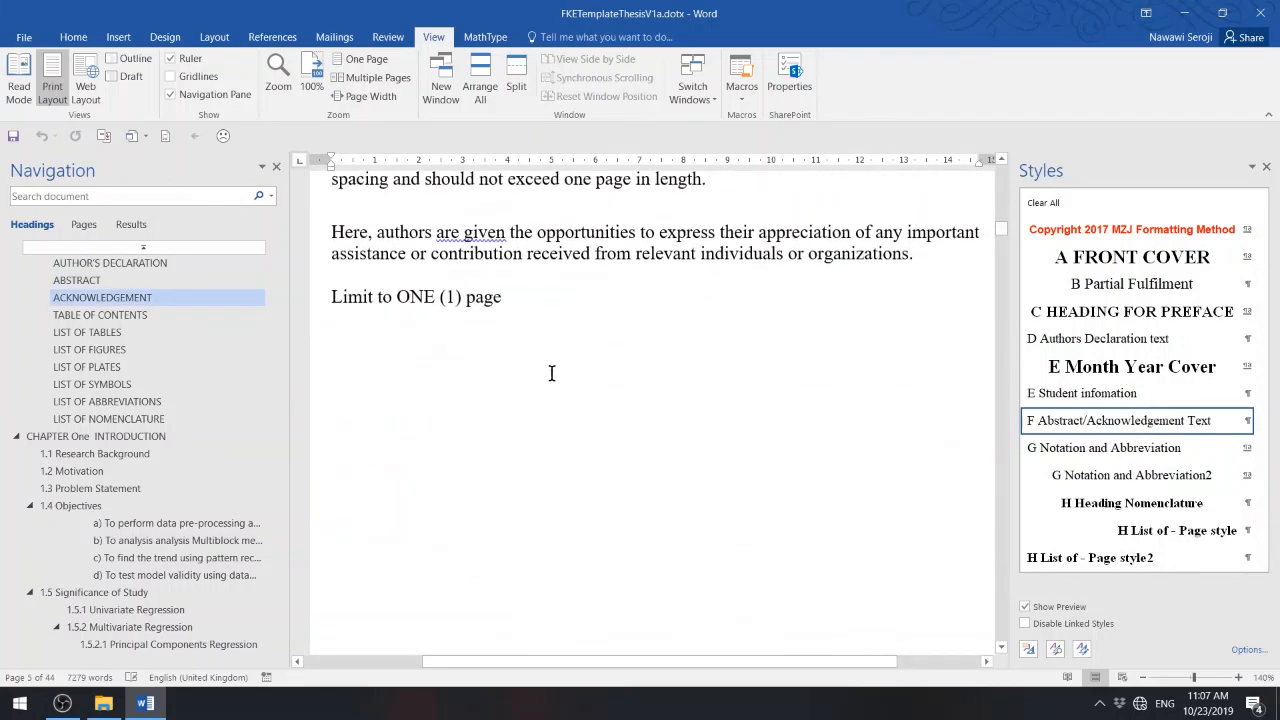
pyautogui.scroll(1, 553, 366)
pyautogui.click(551, 345)
pyautogui.click(551, 345)
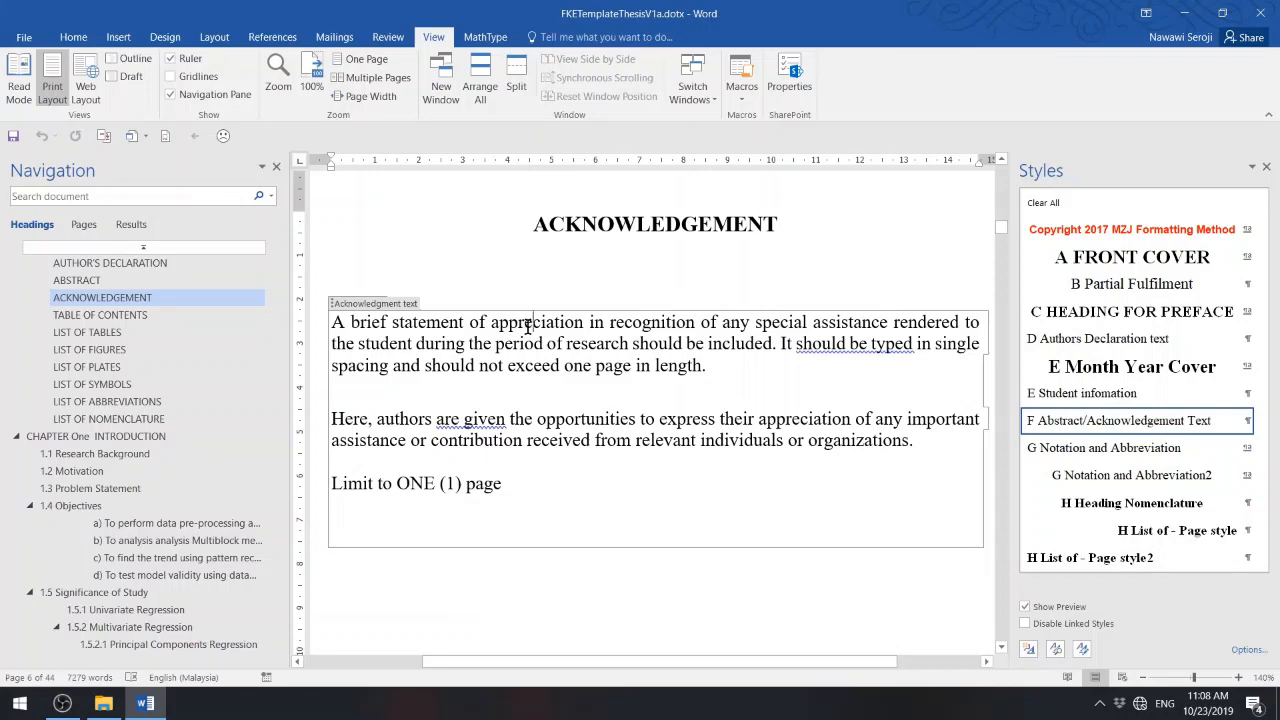
pyautogui.scroll(-10, 526, 357)
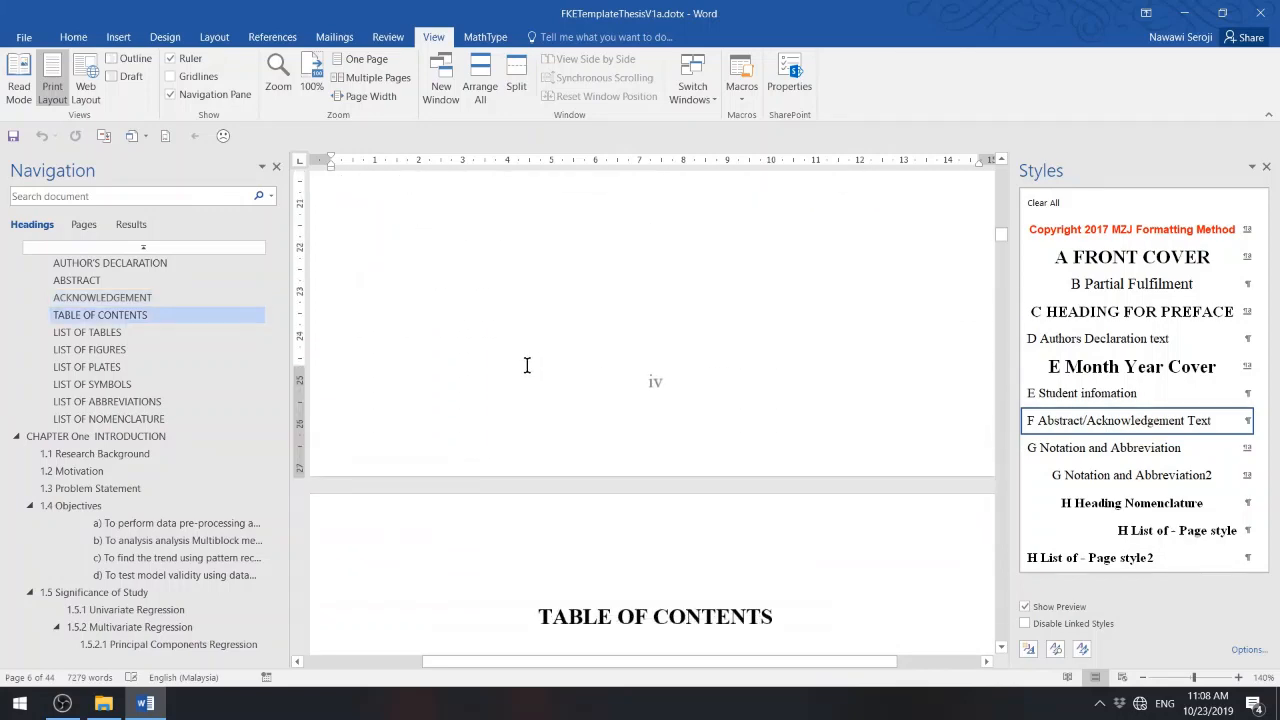
pyautogui.scroll(4, 518, 392)
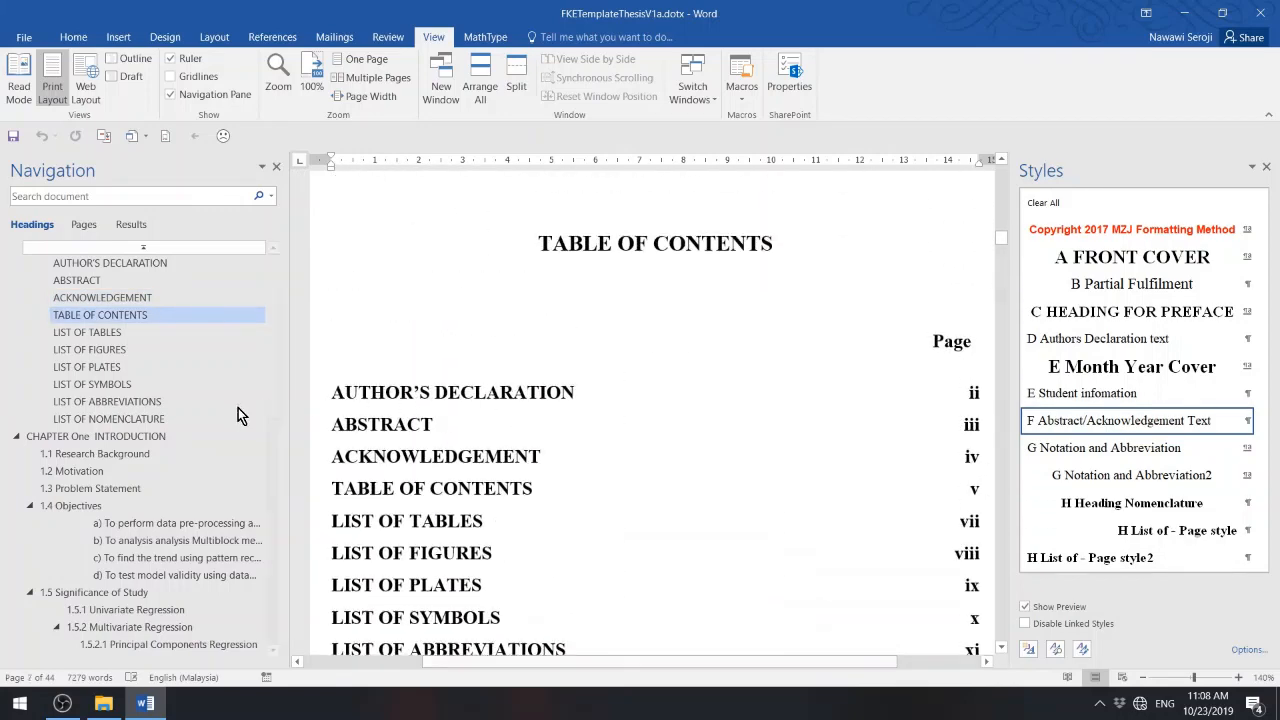
# - Go to Chapter One and check the styles of the chapter title and the 1.1 Research Background heading
pyautogui.click(132, 436)
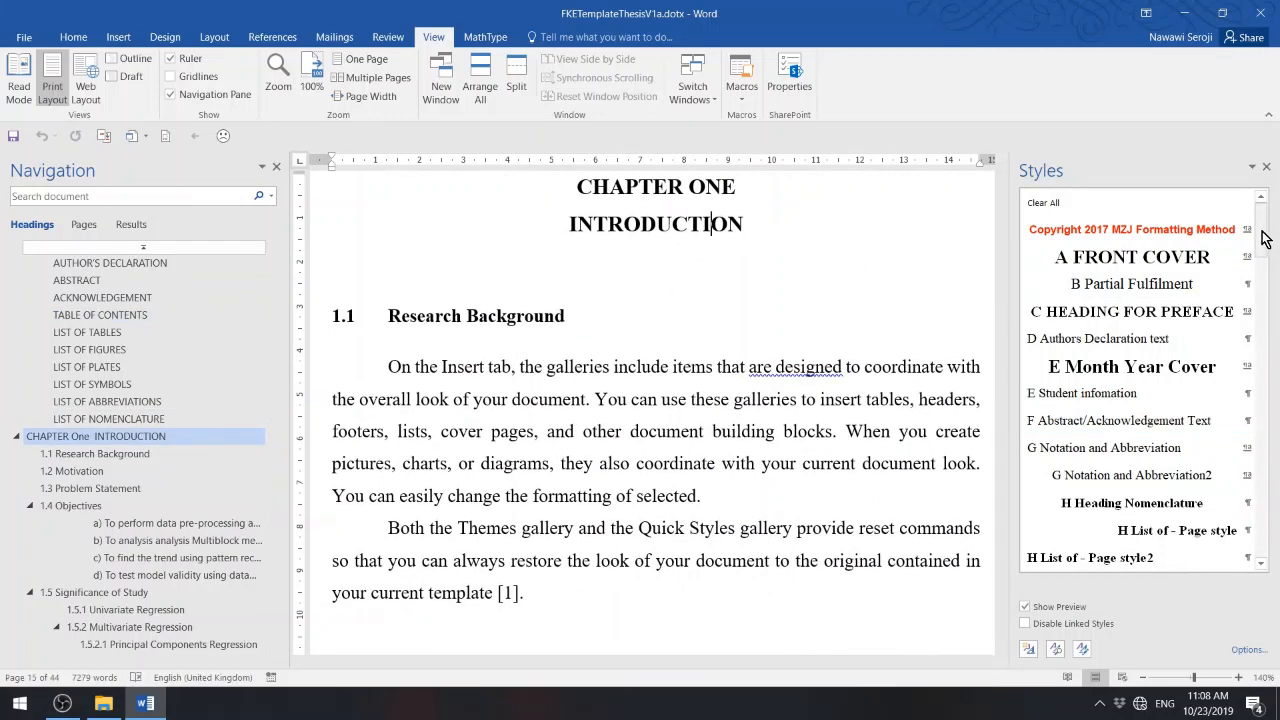
pyautogui.moveTo(1263, 240); pyautogui.dragTo(1268, 312)
pyautogui.moveTo(1240, 347)
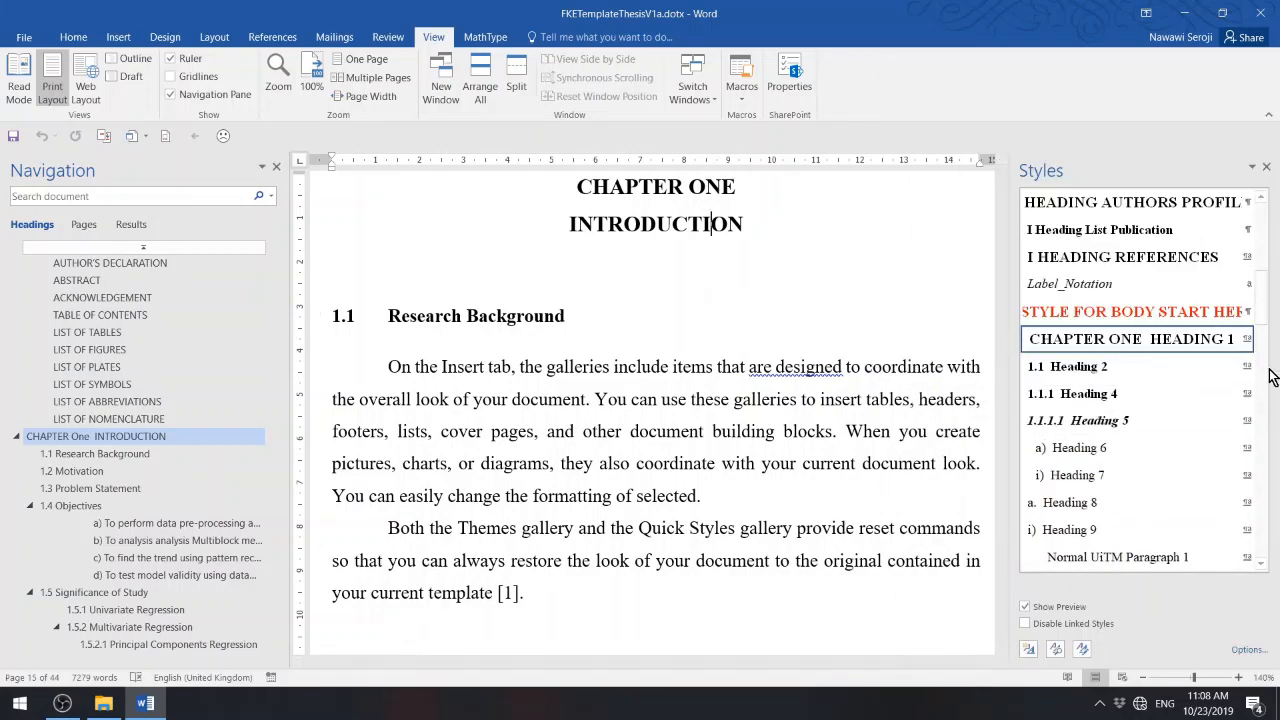
pyautogui.click(514, 315)
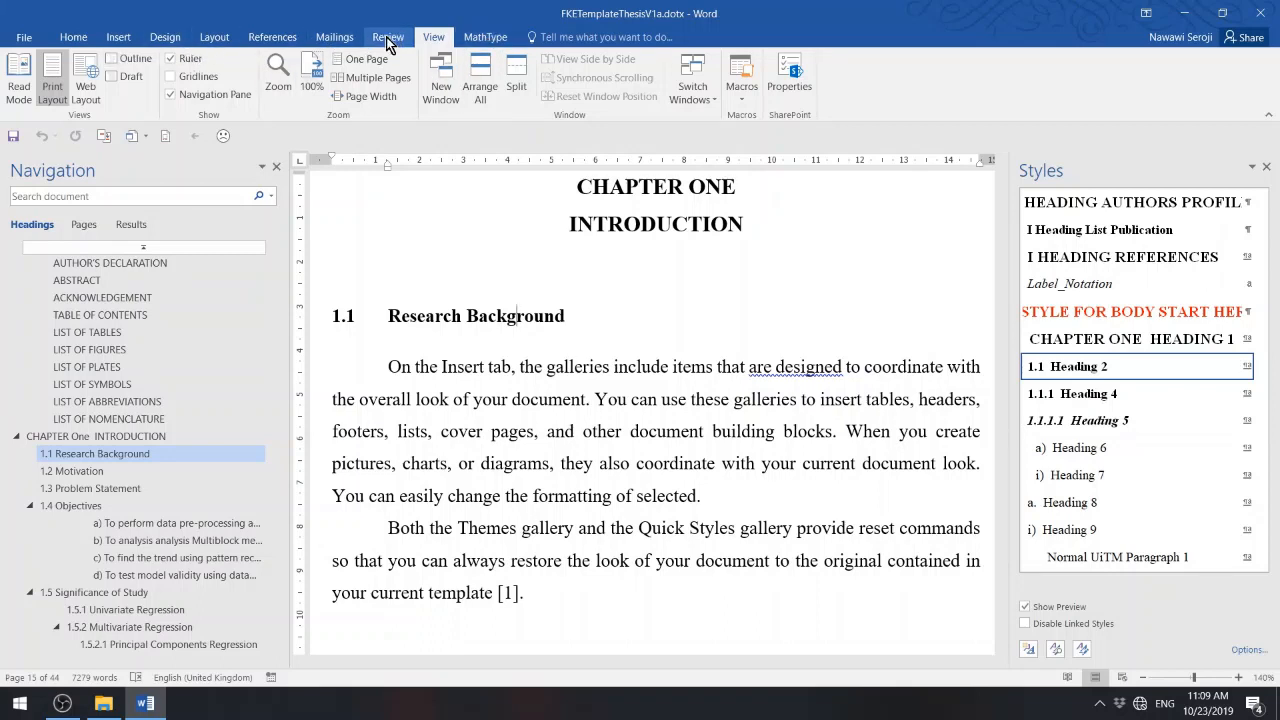
pyautogui.click(509, 80)
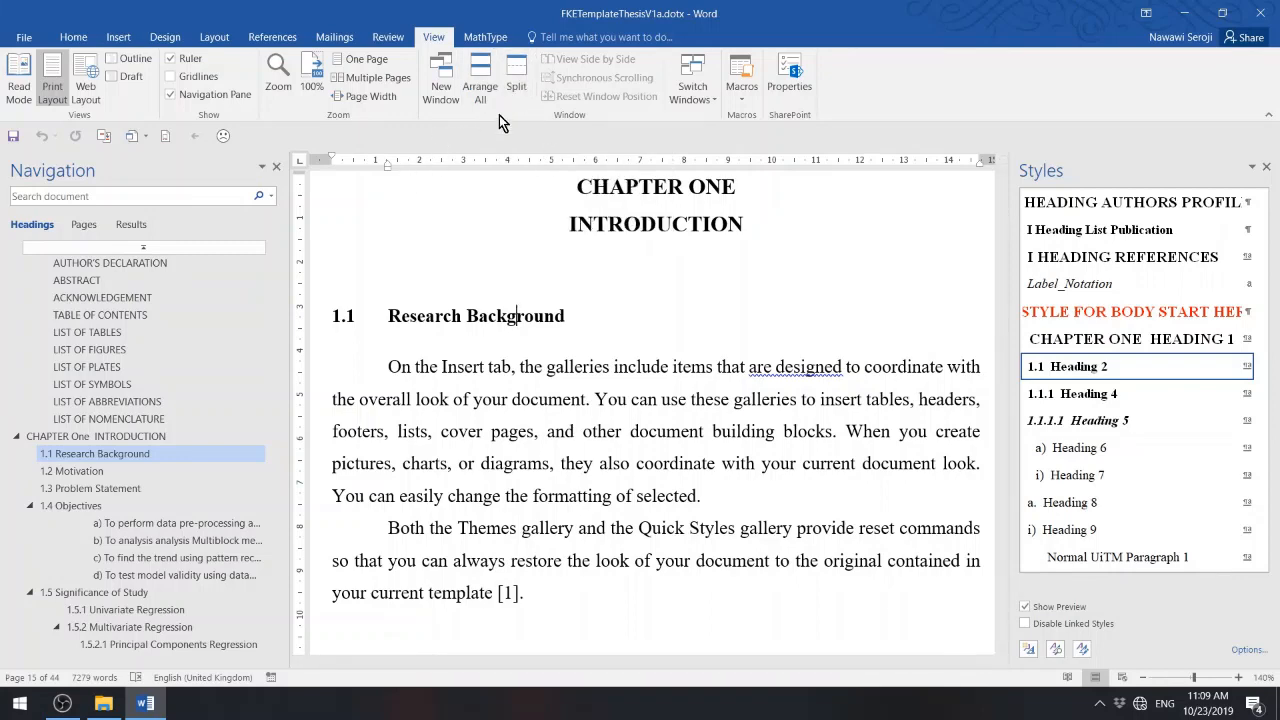
# - Enable the Developer tab in the ribbon customization options and apply the change
pyautogui.click(25, 40)
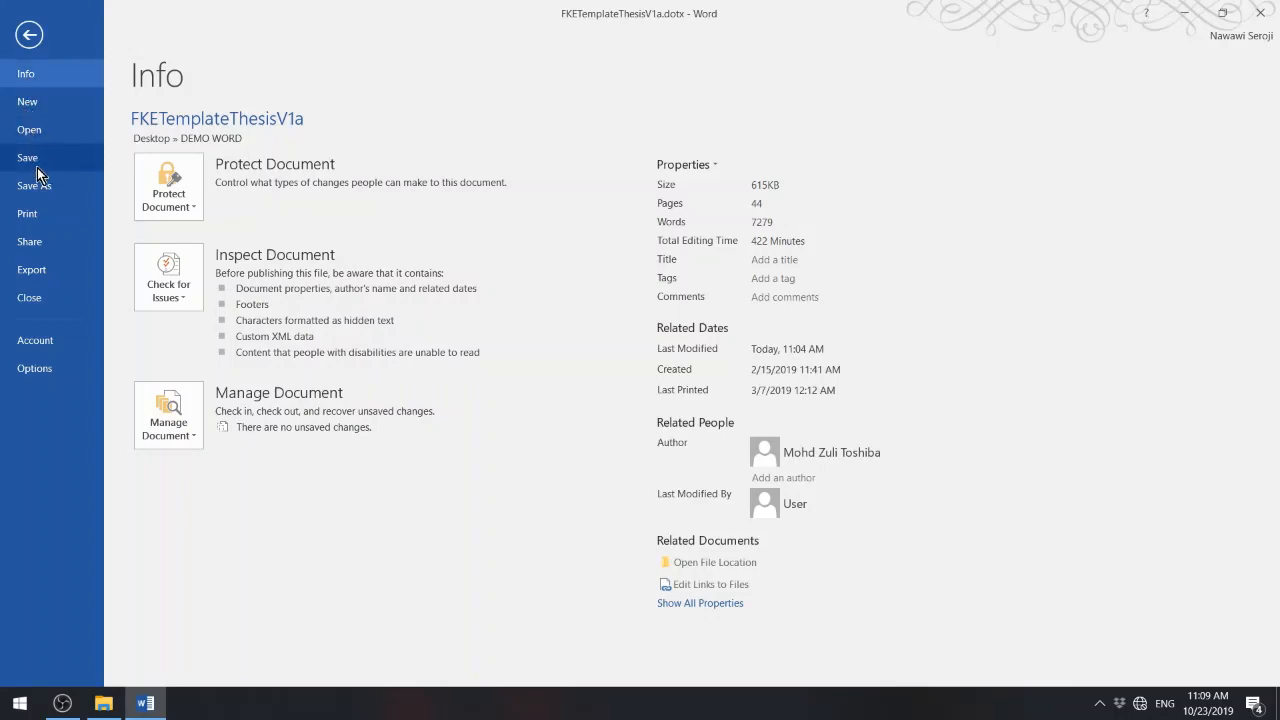
pyautogui.click(36, 370)
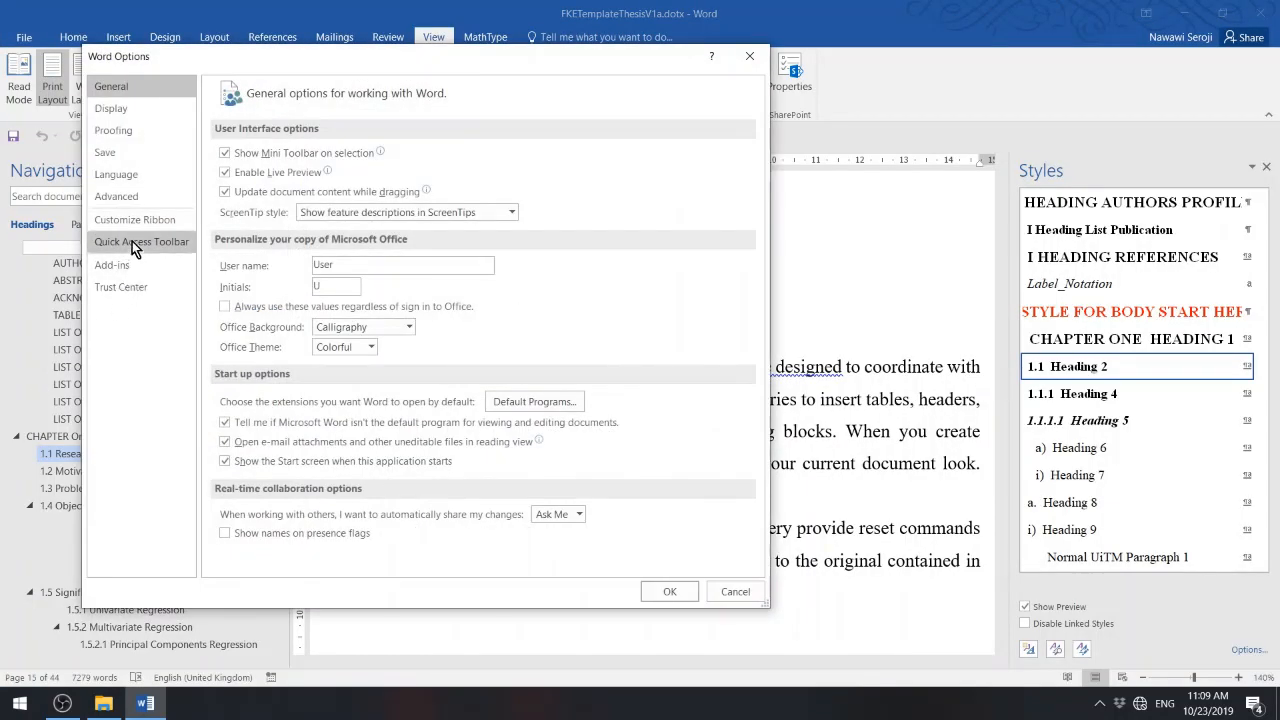
pyautogui.click(136, 221)
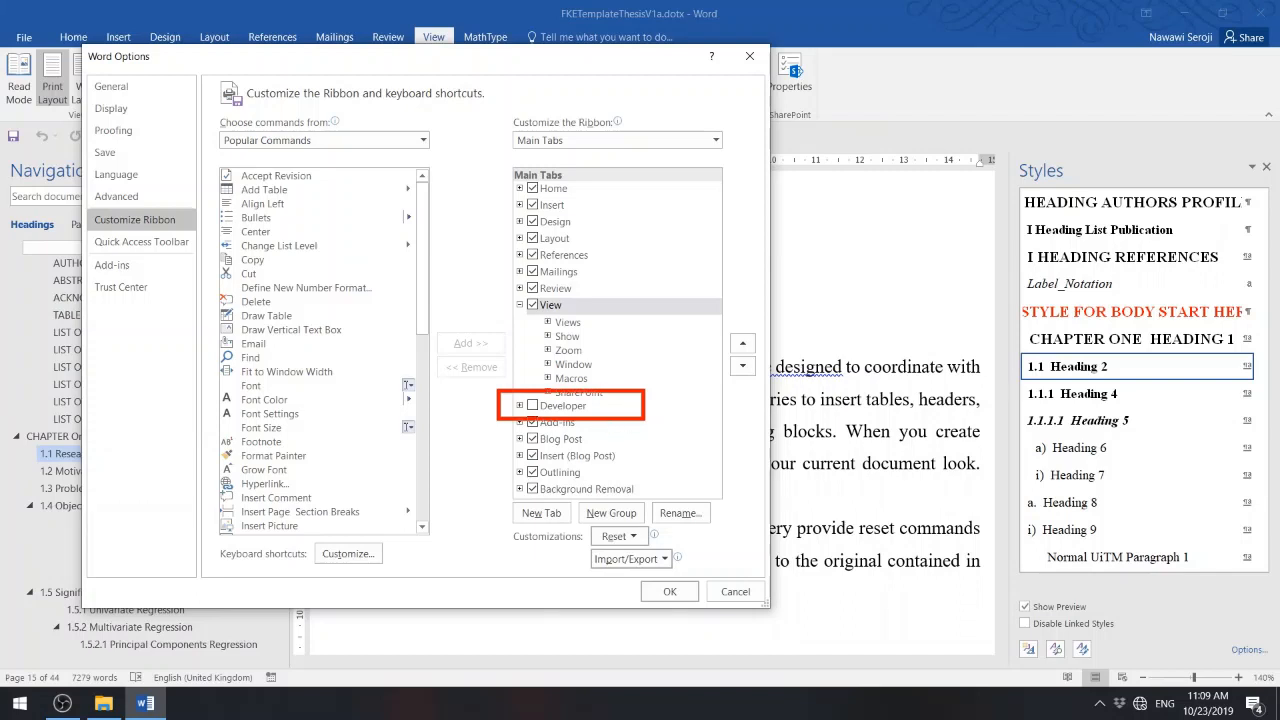
pyautogui.click(532, 406)
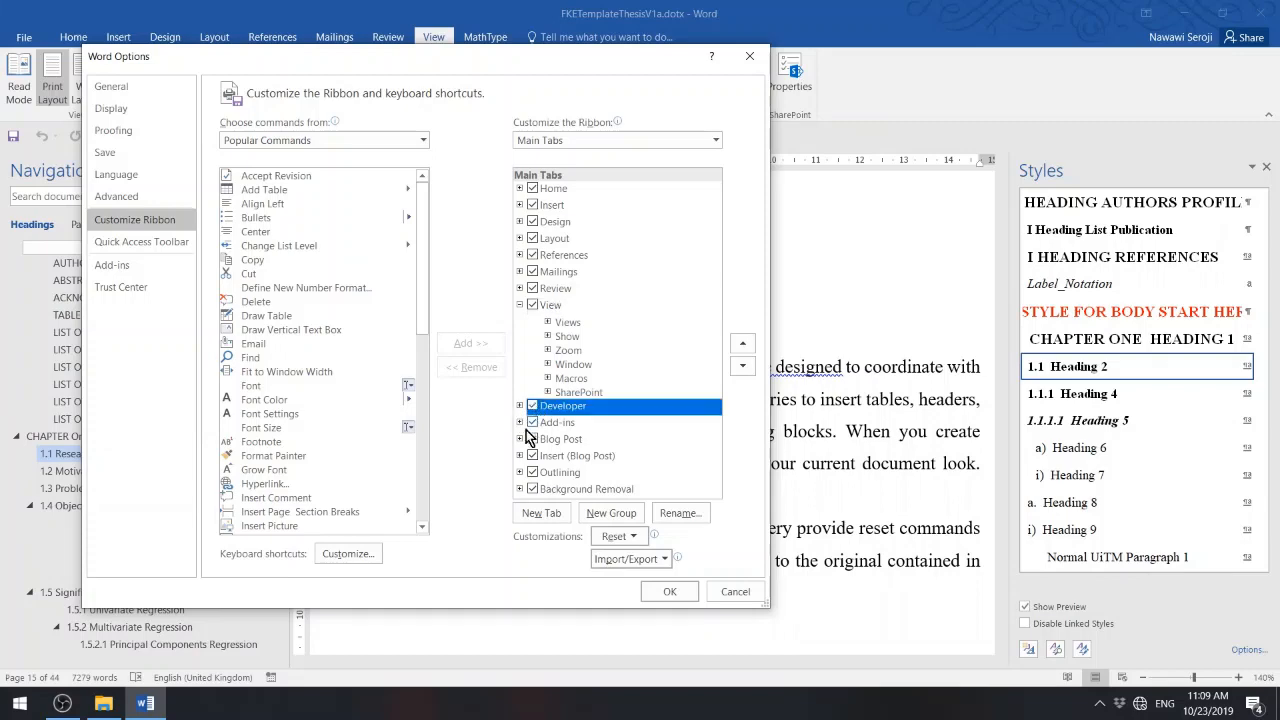
pyautogui.click(670, 592)
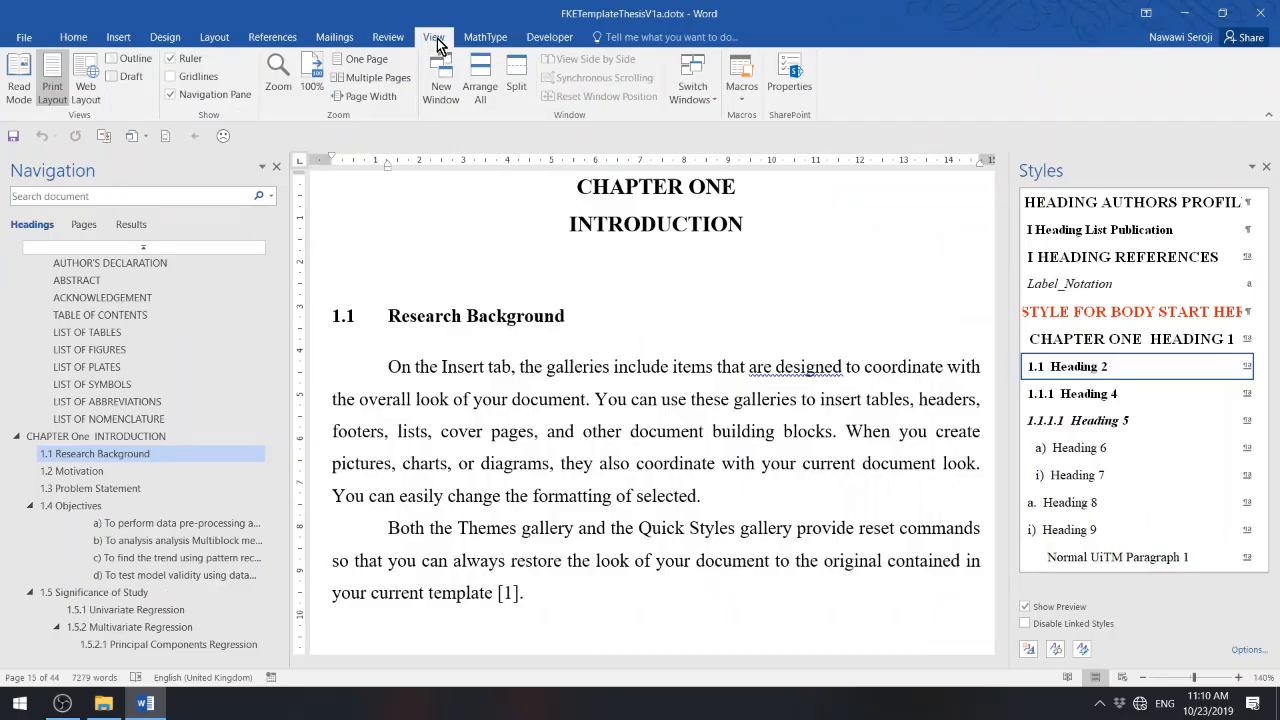
# - Check which style the first body paragraph under 1.1 Research Background uses
pyautogui.press('alt')
pyautogui.press('alt')
pyautogui.click(660, 399)
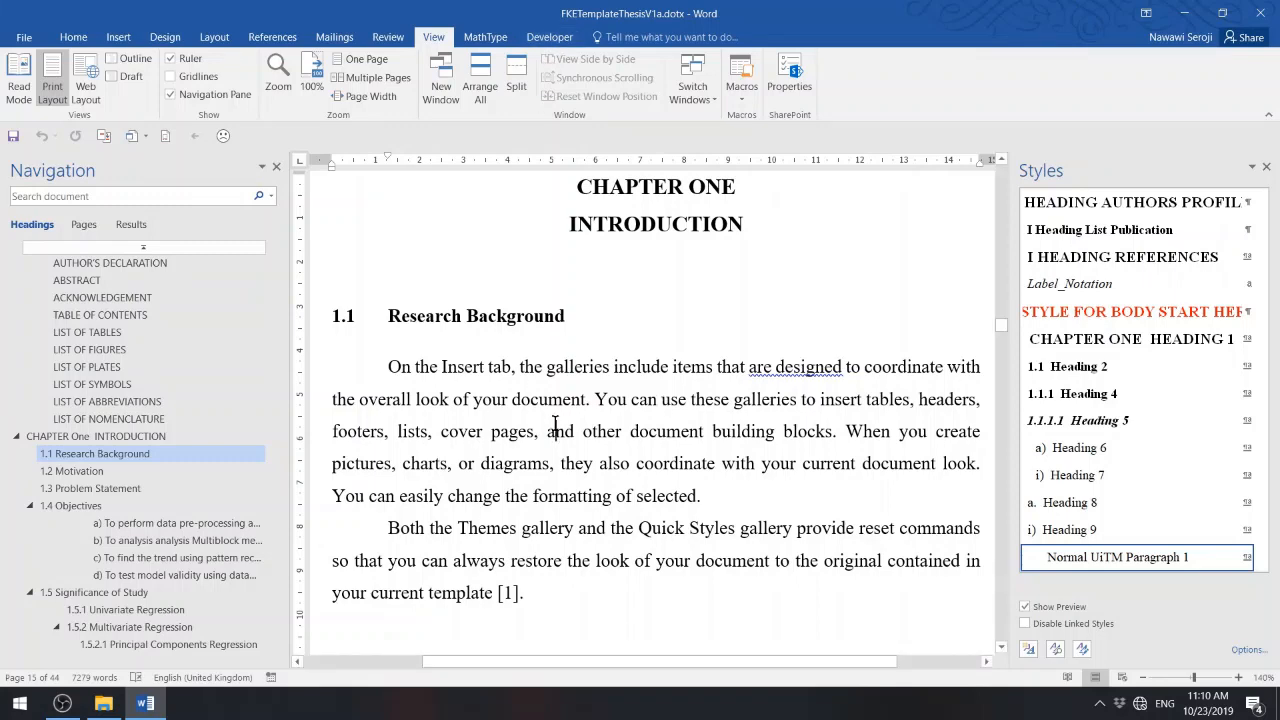
# - Look through Chapter One's body text, captioned tables and numbered equations as far as section 1.4 Objectives
pyautogui.scroll(3, 555, 431)
pyautogui.scroll(-5, 551, 437)
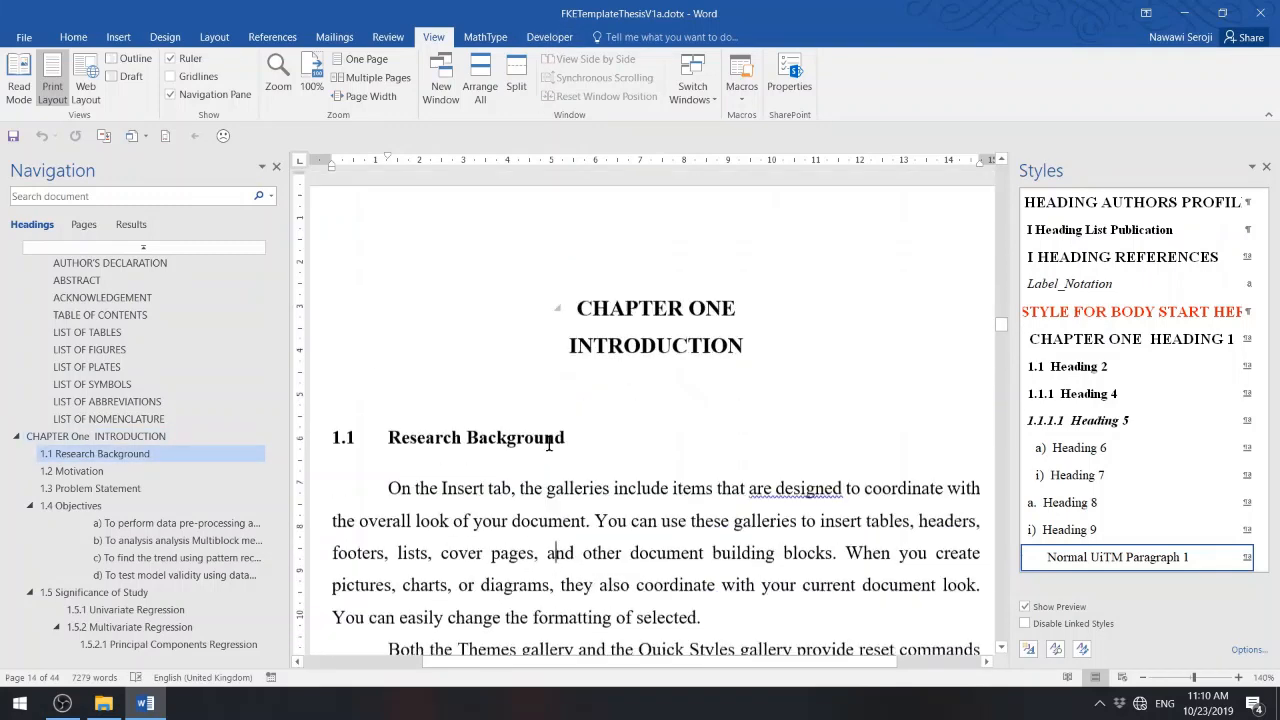
pyautogui.scroll(-10, 554, 432)
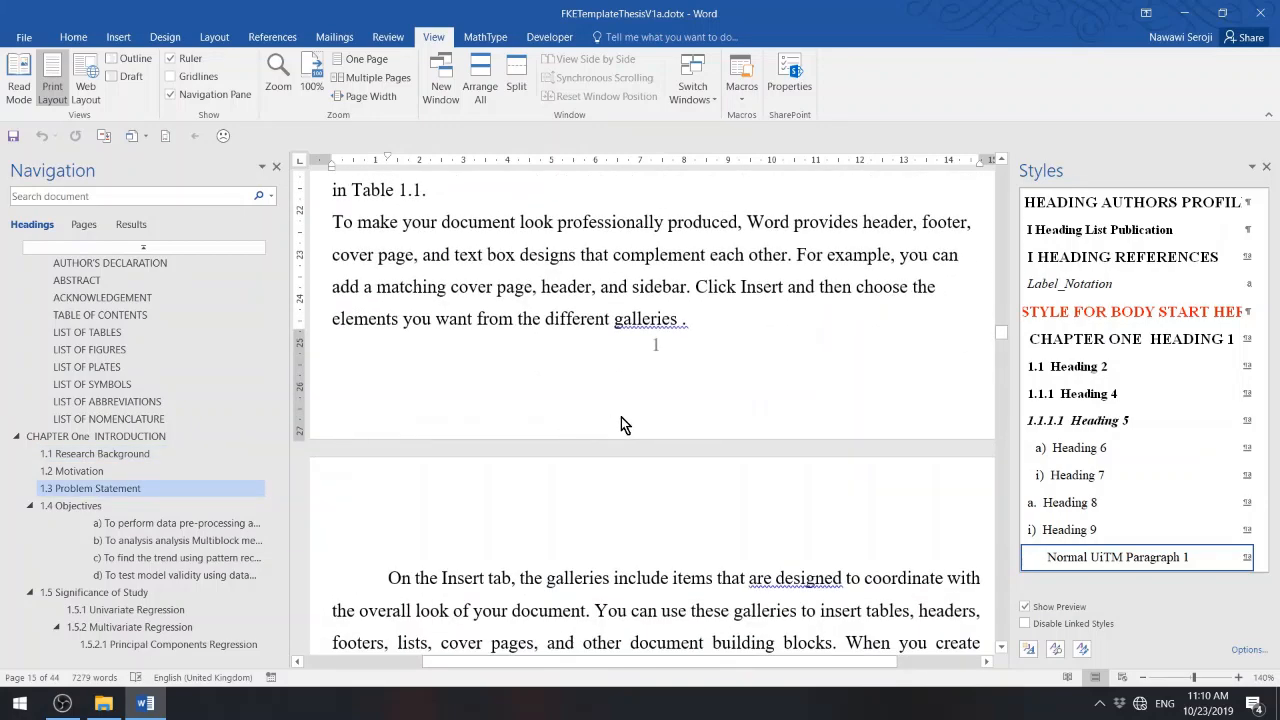
pyautogui.scroll(-8, 623, 425)
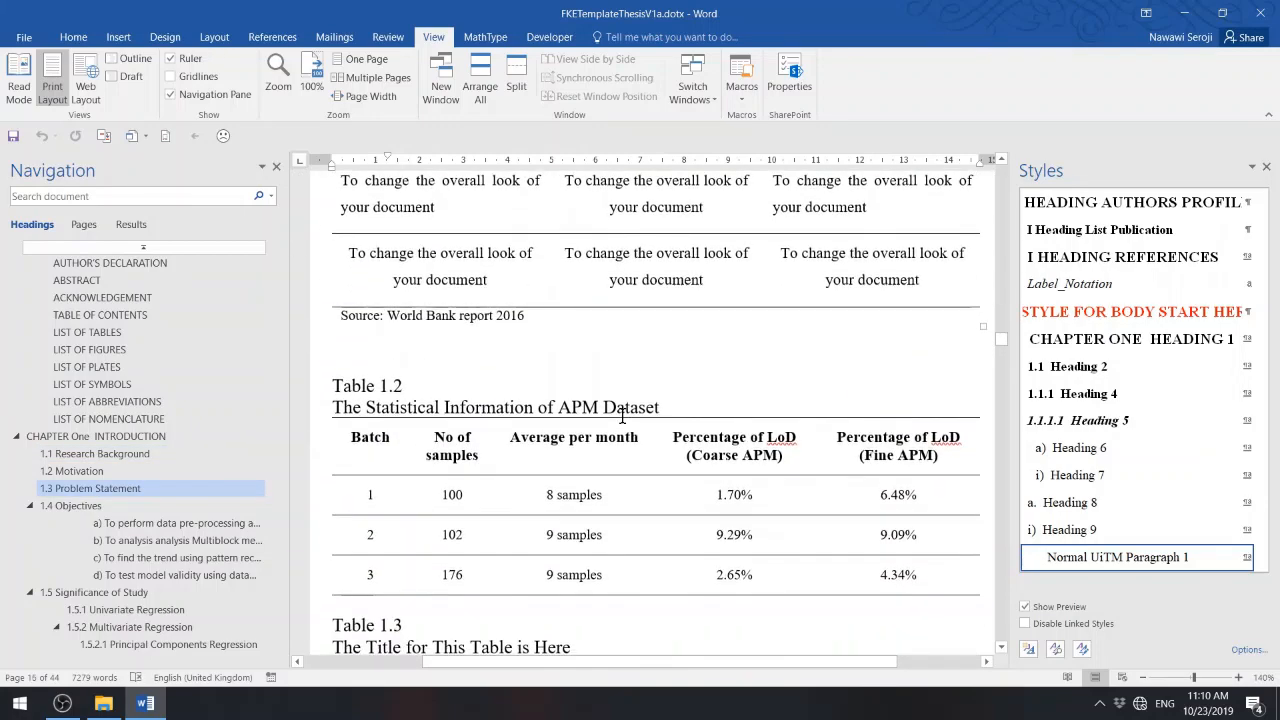
pyautogui.scroll(5, 625, 425)
pyautogui.scroll(4, 623, 420)
pyautogui.scroll(-3, 623, 417)
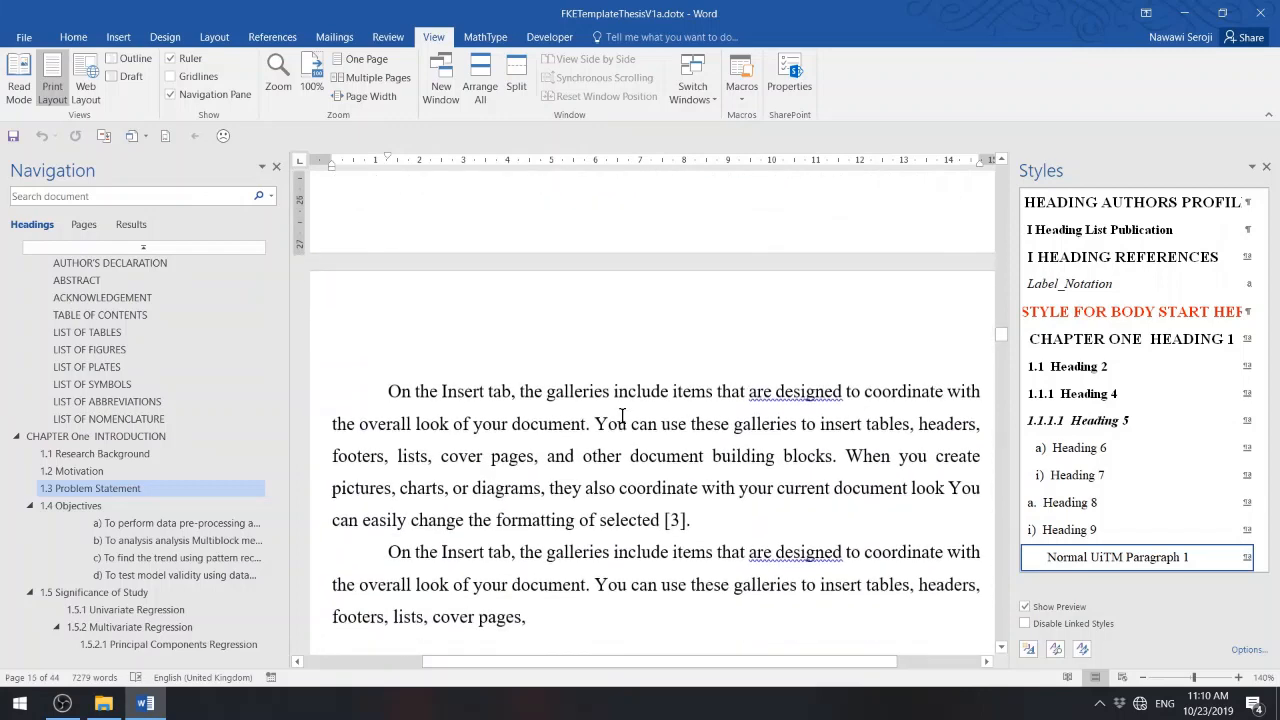
pyautogui.scroll(-10, 622, 415)
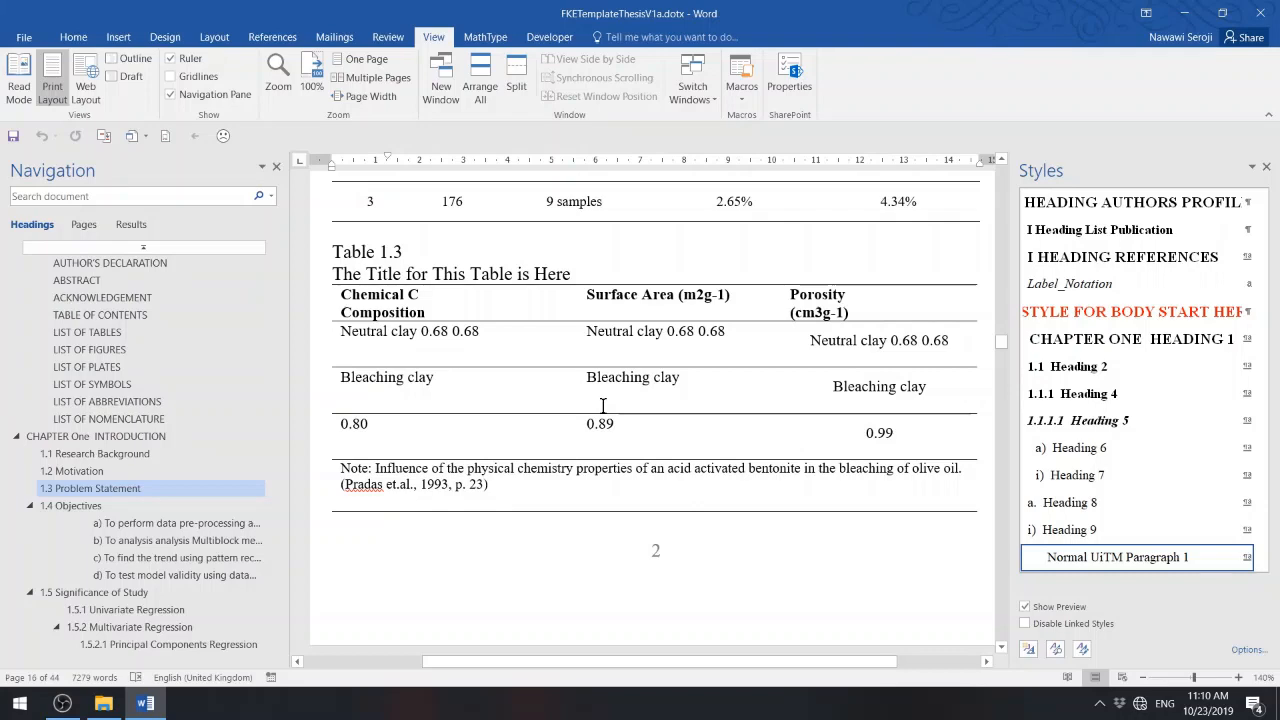
pyautogui.scroll(-6, 603, 405)
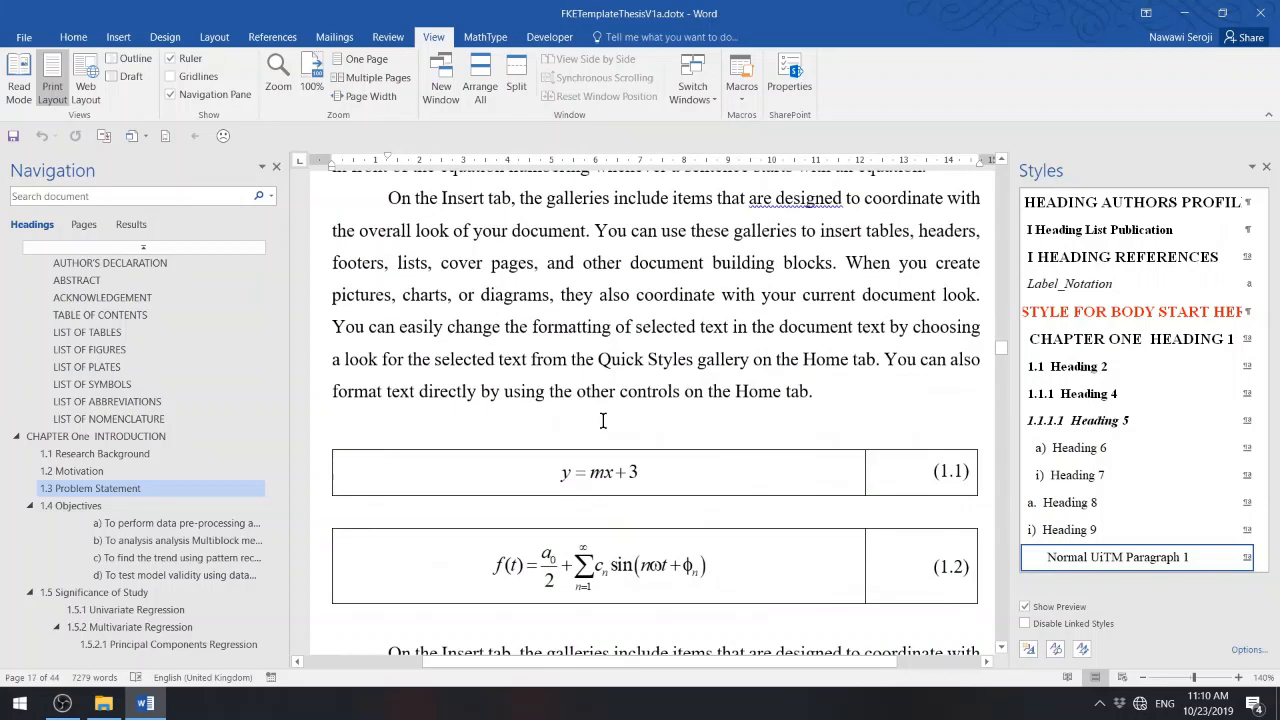
pyautogui.scroll(6, 603, 420)
pyautogui.scroll(-6, 601, 403)
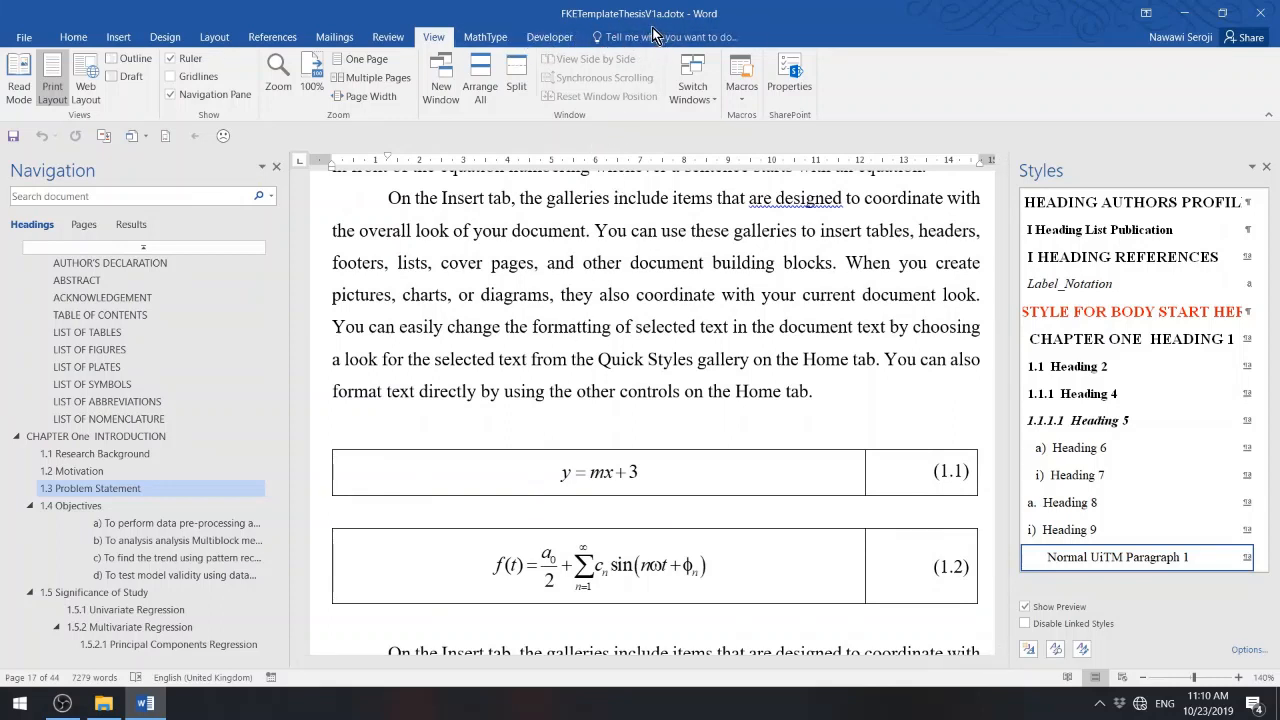
pyautogui.scroll(-4, 641, 300)
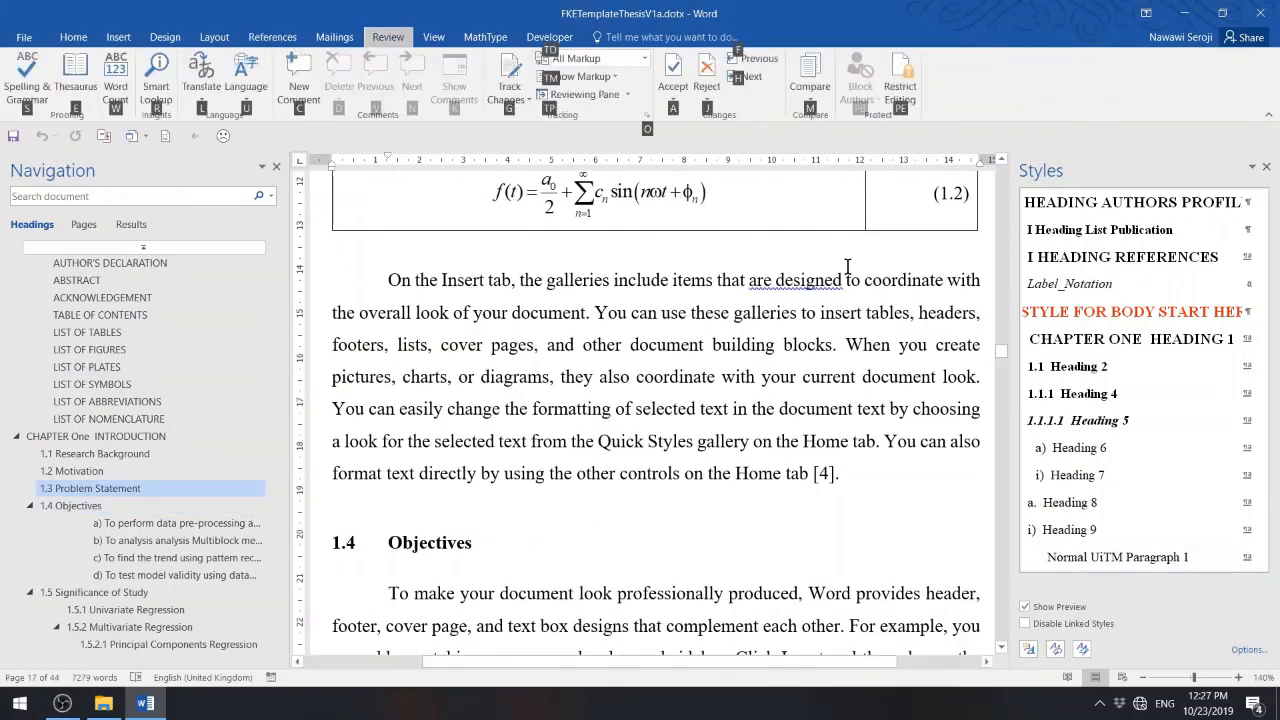
pyautogui.click(807, 329)
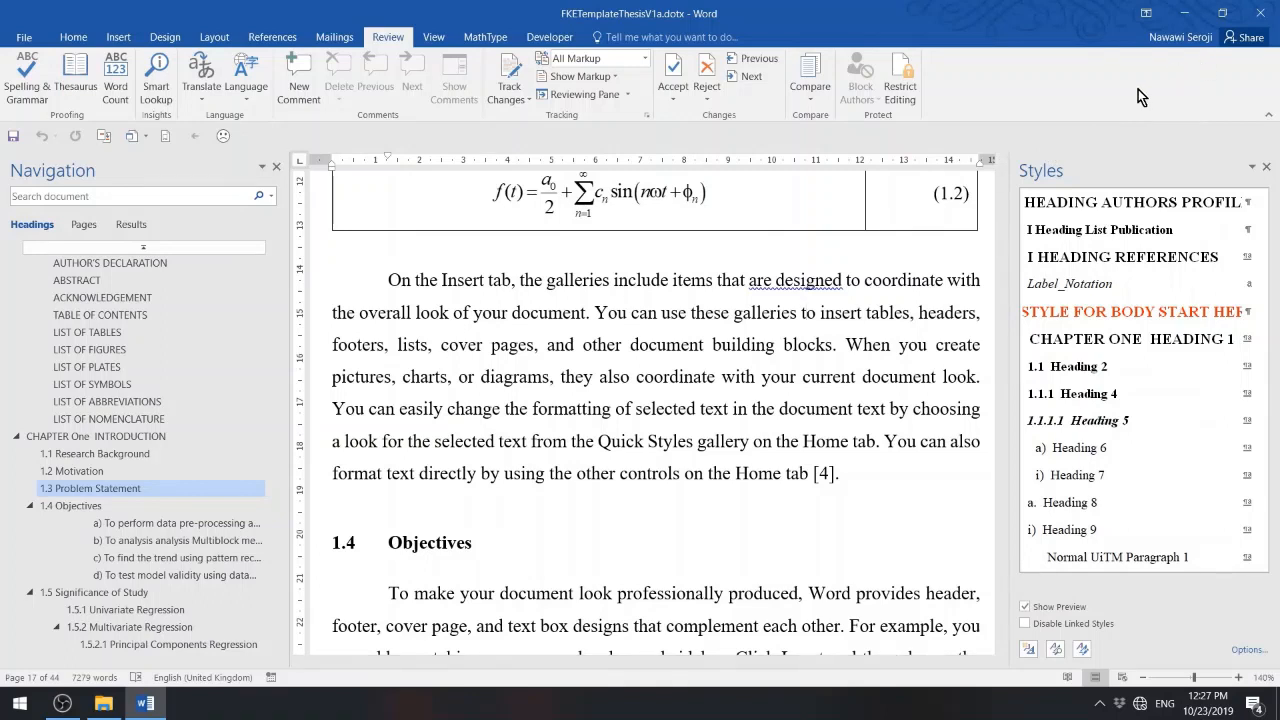
# - Close the template and create a new document from FKETemplateThesisV1a.dotx in the desktop's DEMO WORD folder
pyautogui.click(1261, 16)
pyautogui.click(1261, 16)
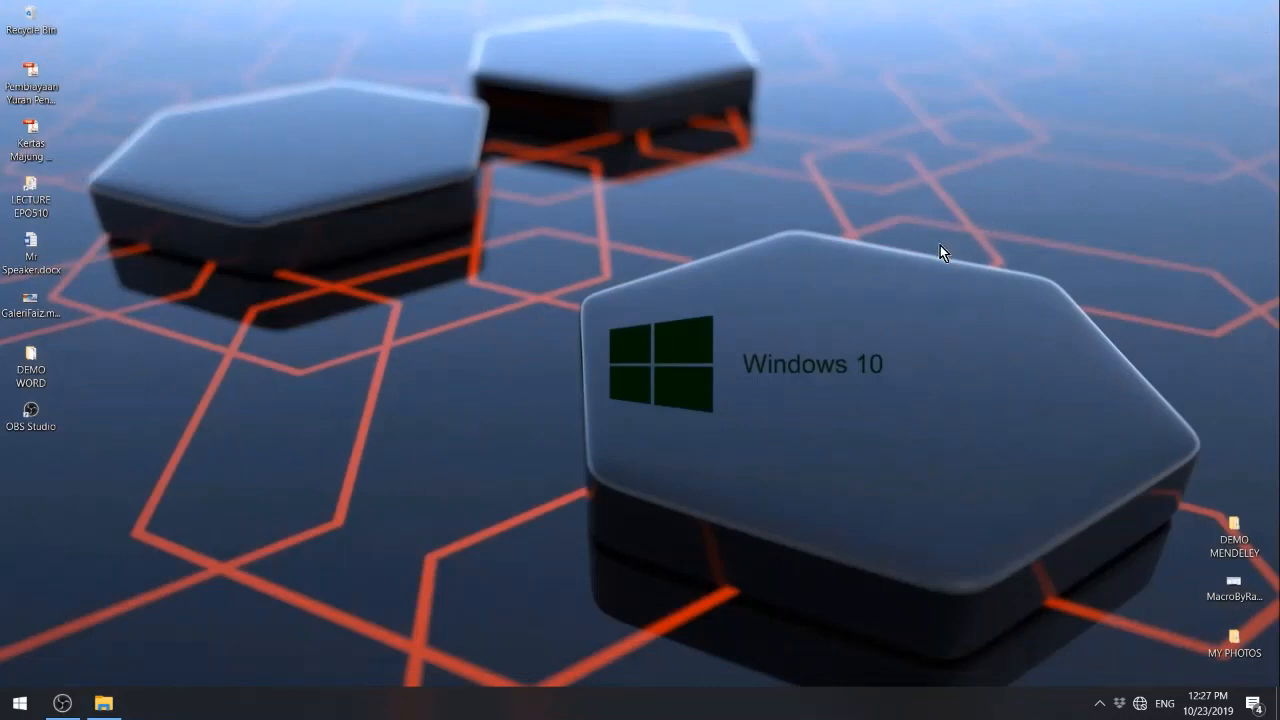
pyautogui.doubleClick(35, 368)
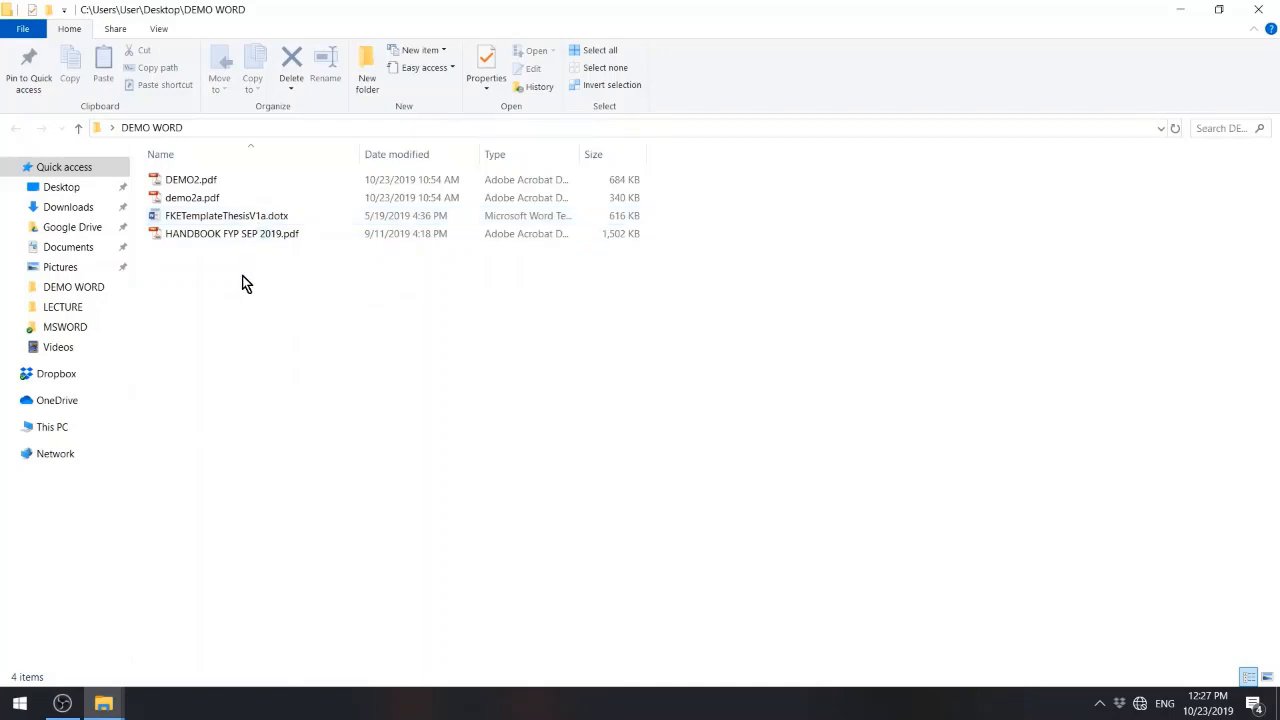
pyautogui.doubleClick(245, 220)
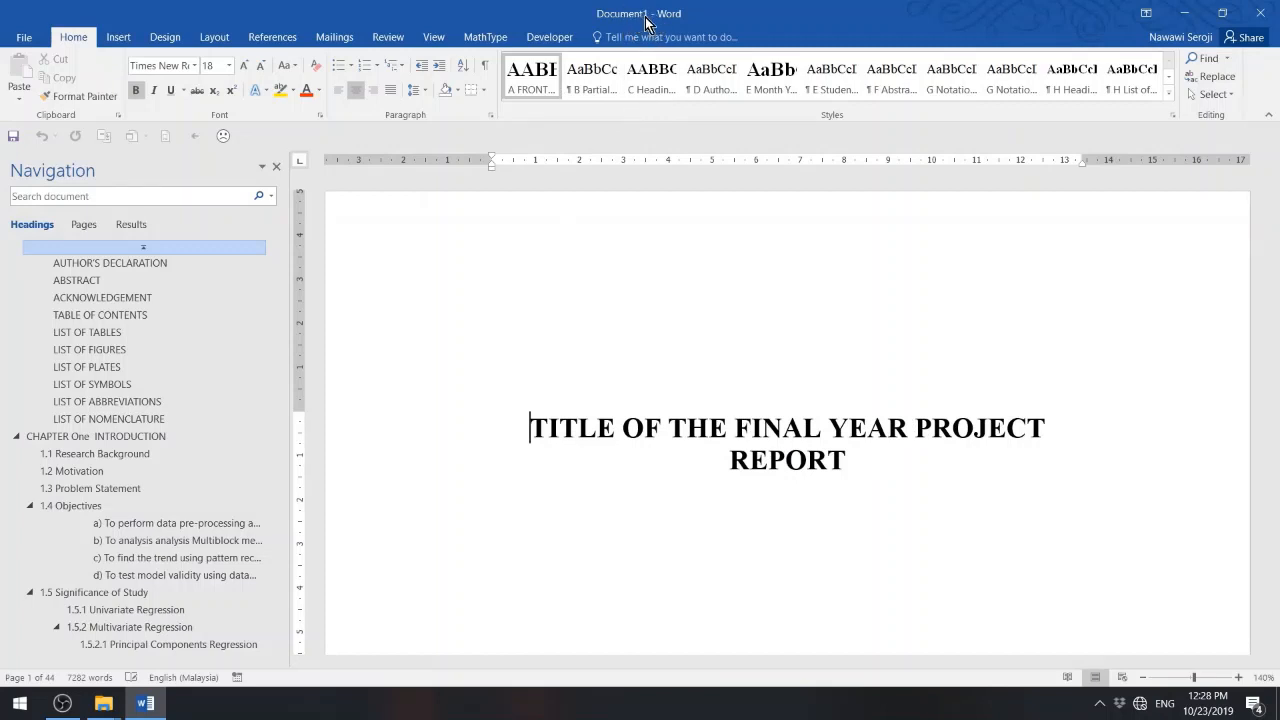
# - Start saving the new document under a new name and choose the desktop's DEMO WORD folder as its location
pyautogui.click(27, 40)
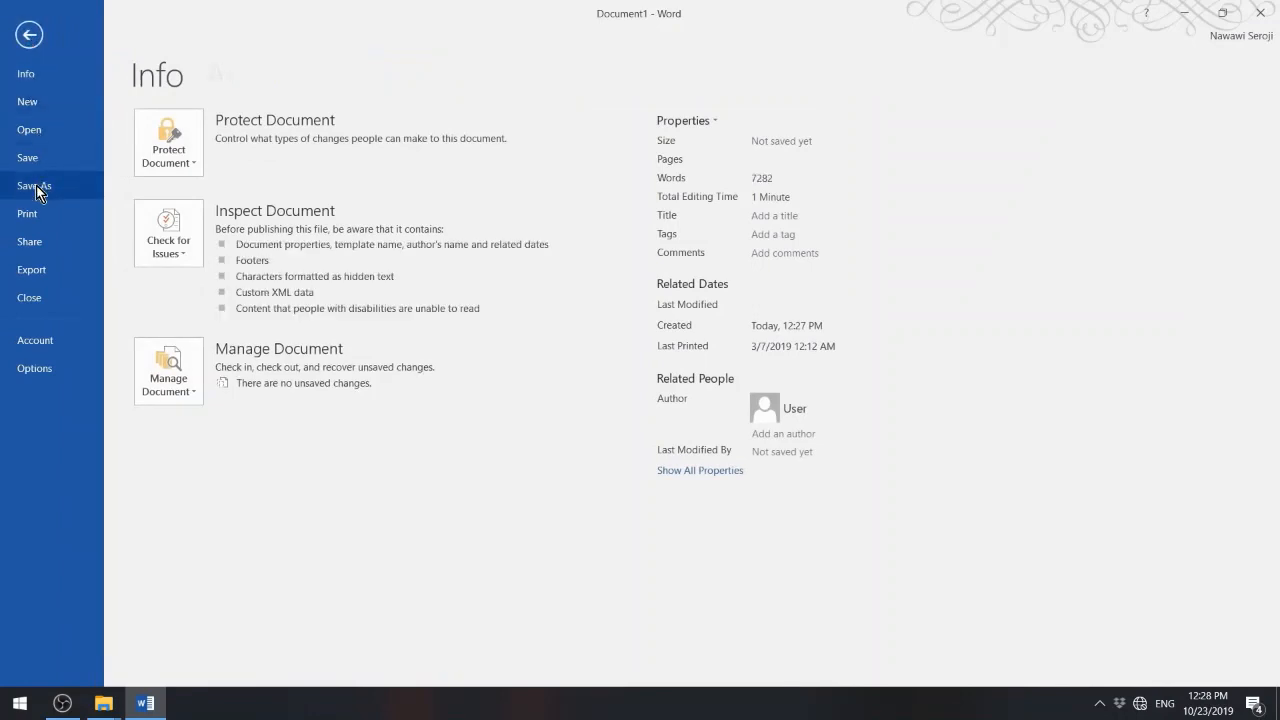
pyautogui.click(36, 186)
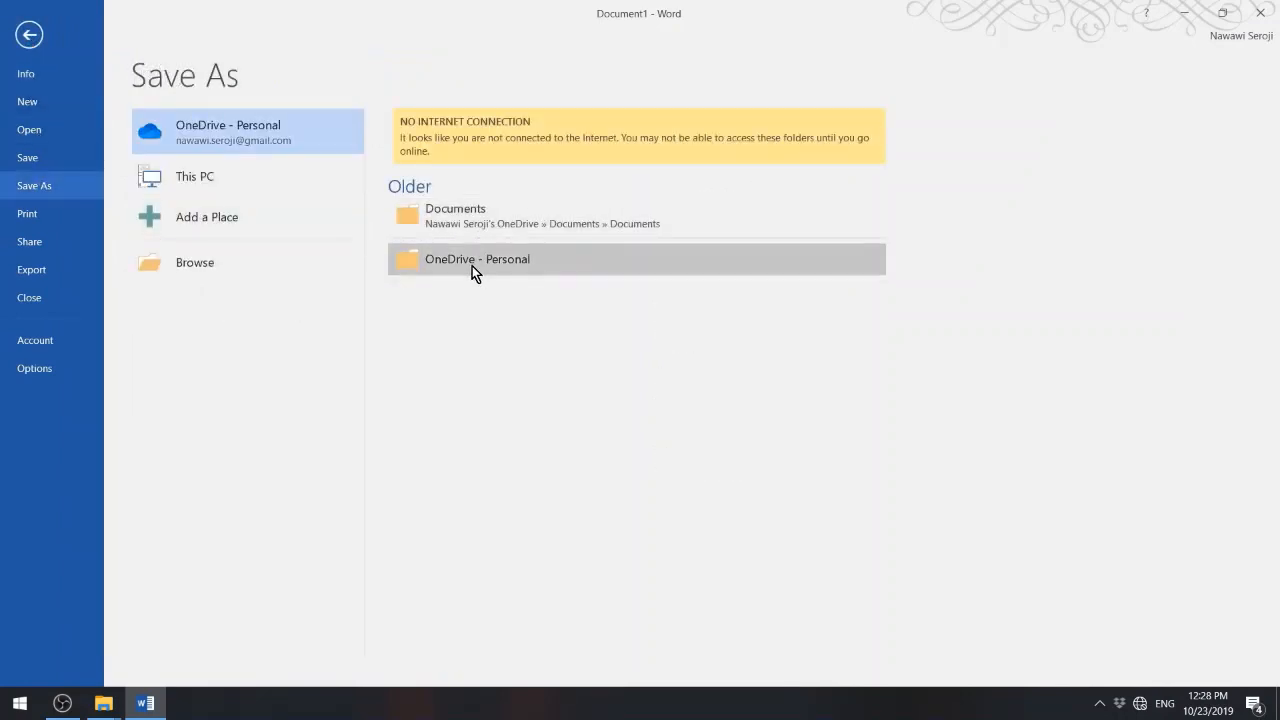
pyautogui.click(232, 262)
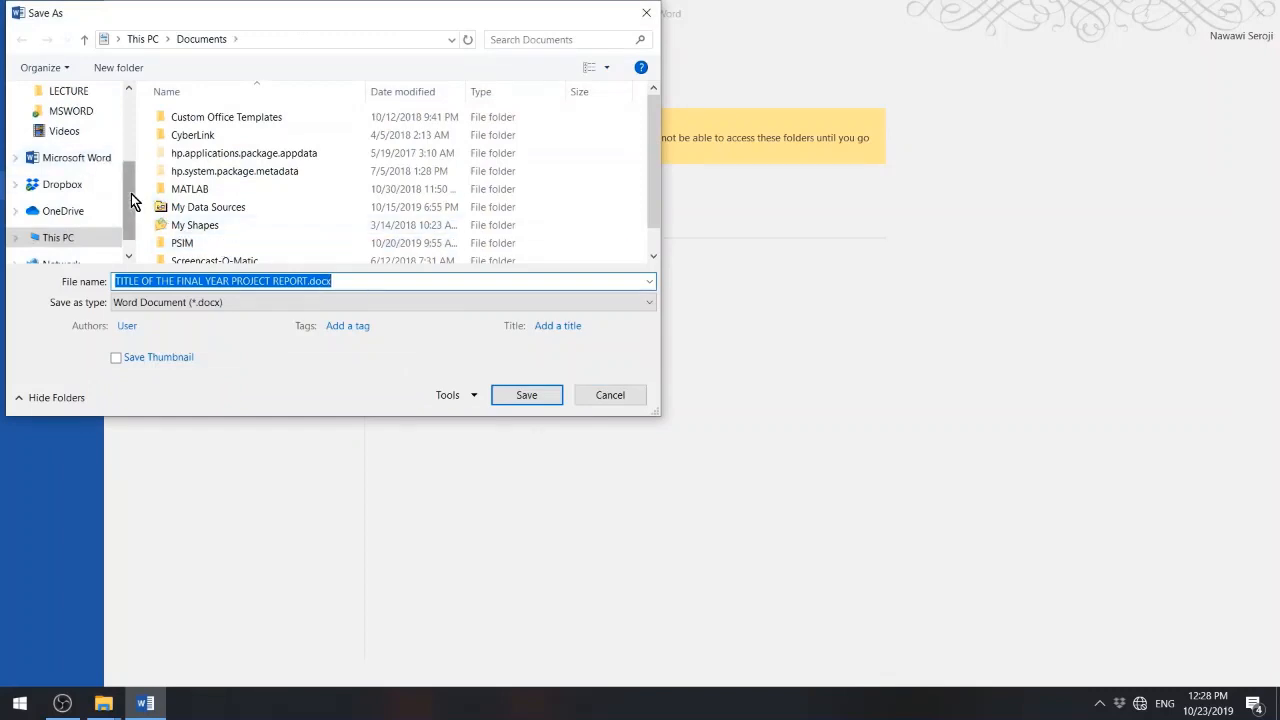
pyautogui.moveTo(131, 200); pyautogui.dragTo(128, 132)
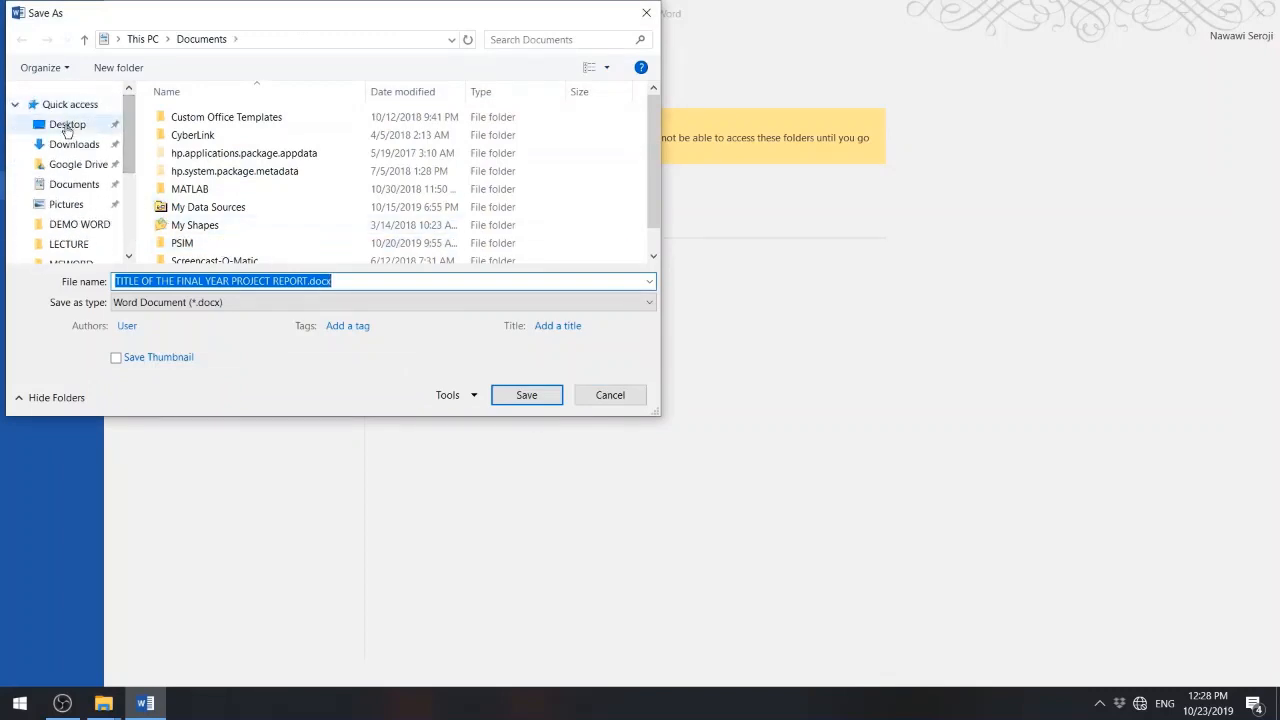
pyautogui.click(66, 128)
pyautogui.doubleClick(222, 136)
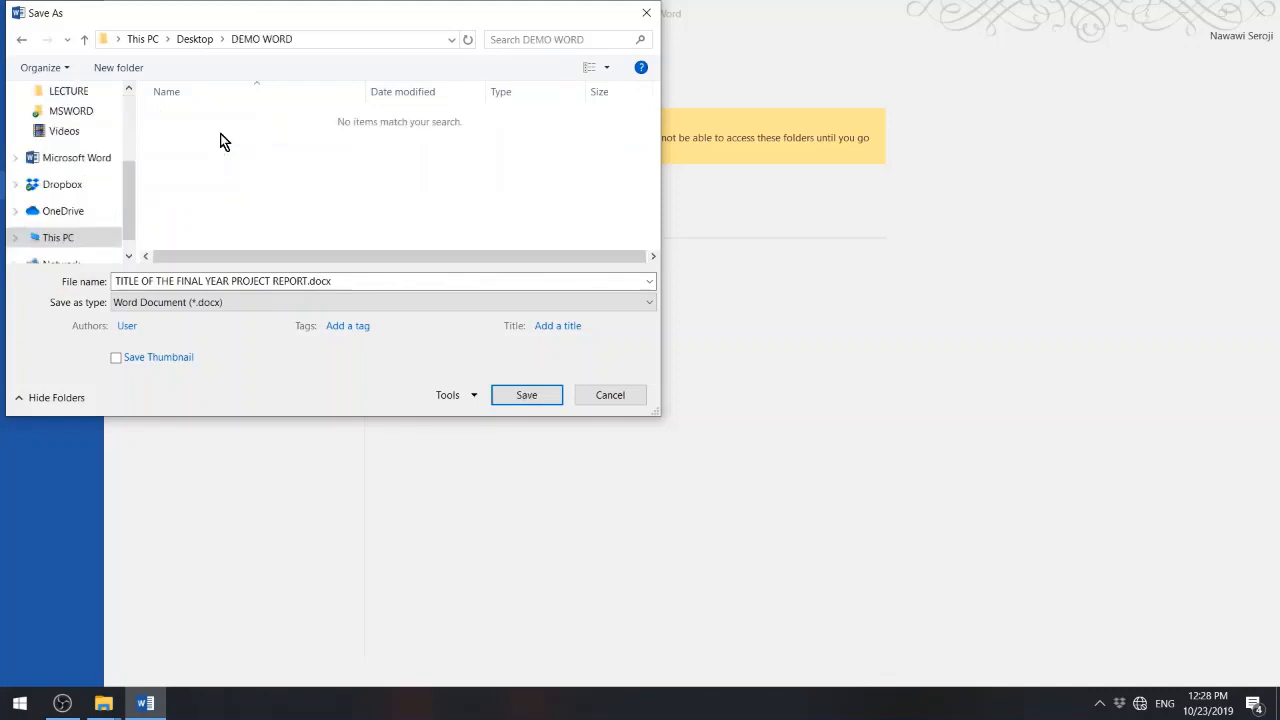
# - Name the file Thesis1.docx and save it as a Word document
pyautogui.click(300, 281)
pyautogui.hotkey('ctrl', 'a')
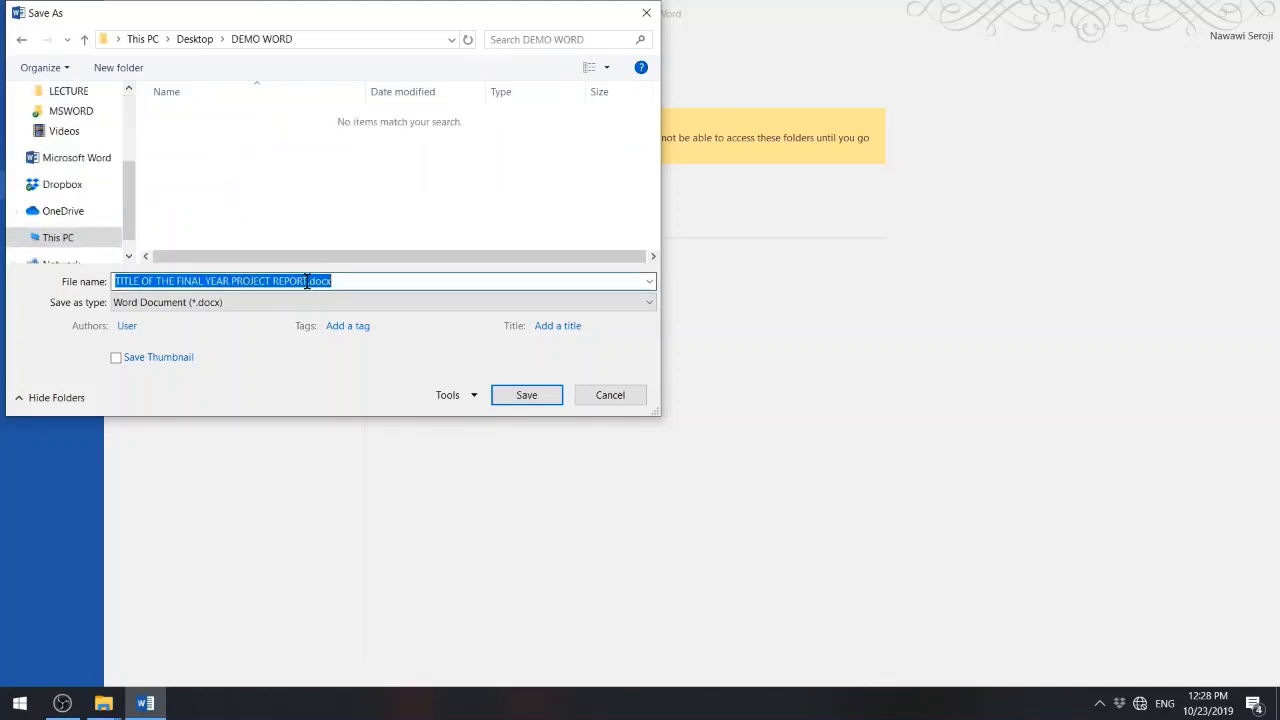
pyautogui.click(307, 281)
pyautogui.press('BackSpace')
pyautogui.press('BackSpace')
pyautogui.press('BackSpace')
pyautogui.press('BackSpace')
pyautogui.press('BackSpace')
pyautogui.press('BackSpace')
pyautogui.press('BackSpace')
pyautogui.press('BackSpace')
pyautogui.press('BackSpace')
pyautogui.press('BackSpace')
pyautogui.press('BackSpace')
pyautogui.press('BackSpace')
pyautogui.press('BackSpace')
pyautogui.press('BackSpace')
pyautogui.press('BackSpace')
pyautogui.press('BackSpace')
pyautogui.press('BackSpace')
pyautogui.press('BackSpace')
pyautogui.press('BackSpace')
pyautogui.press('BackSpace')
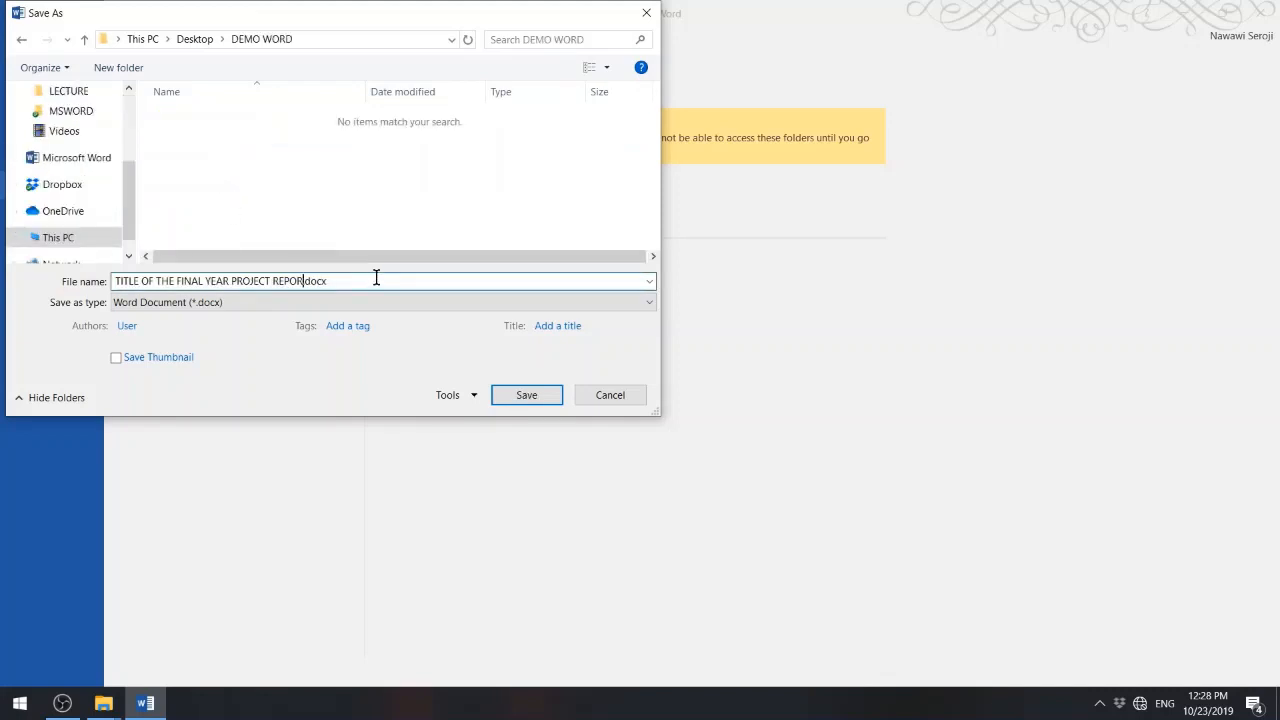
pyautogui.press('BackSpace')
pyautogui.press('BackSpace')
pyautogui.press('BackSpace')
pyautogui.press('BackSpace')
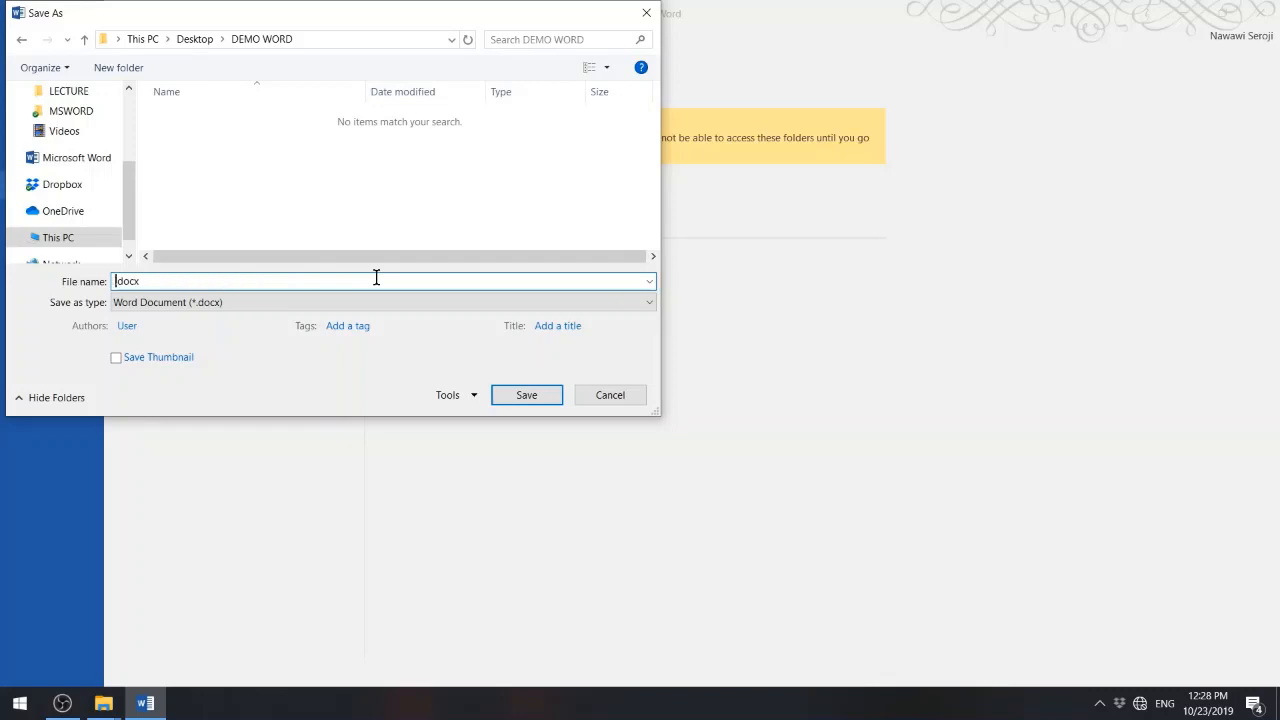
pyautogui.write('Thesis1')
pyautogui.click(536, 401)
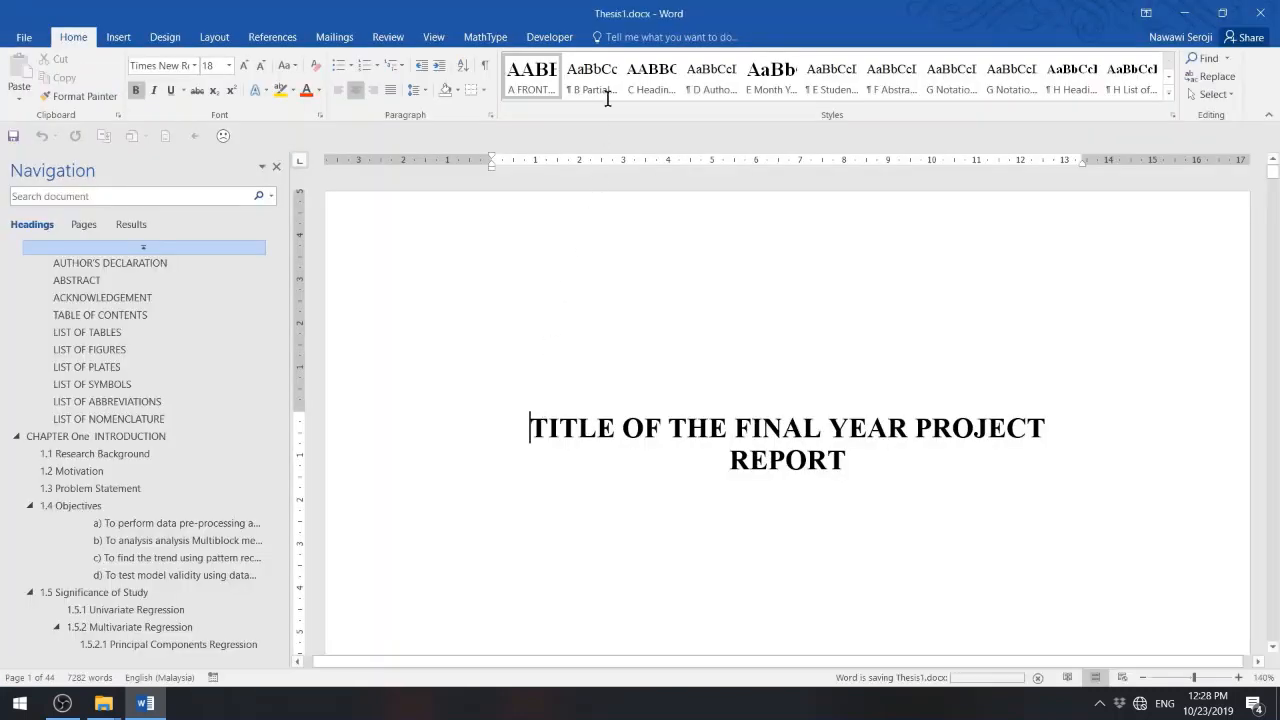
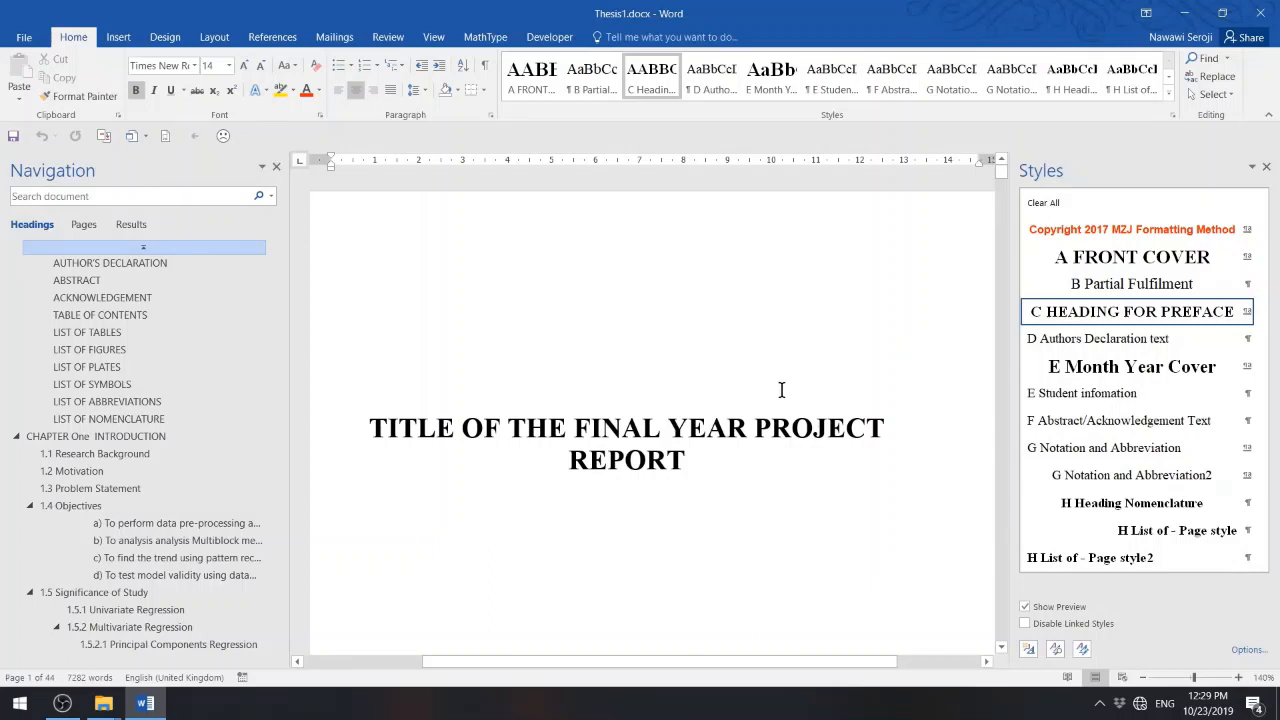
# - Check the thesis title field and its style, and look down the front cover to the faculty block
pyautogui.click(689, 440)
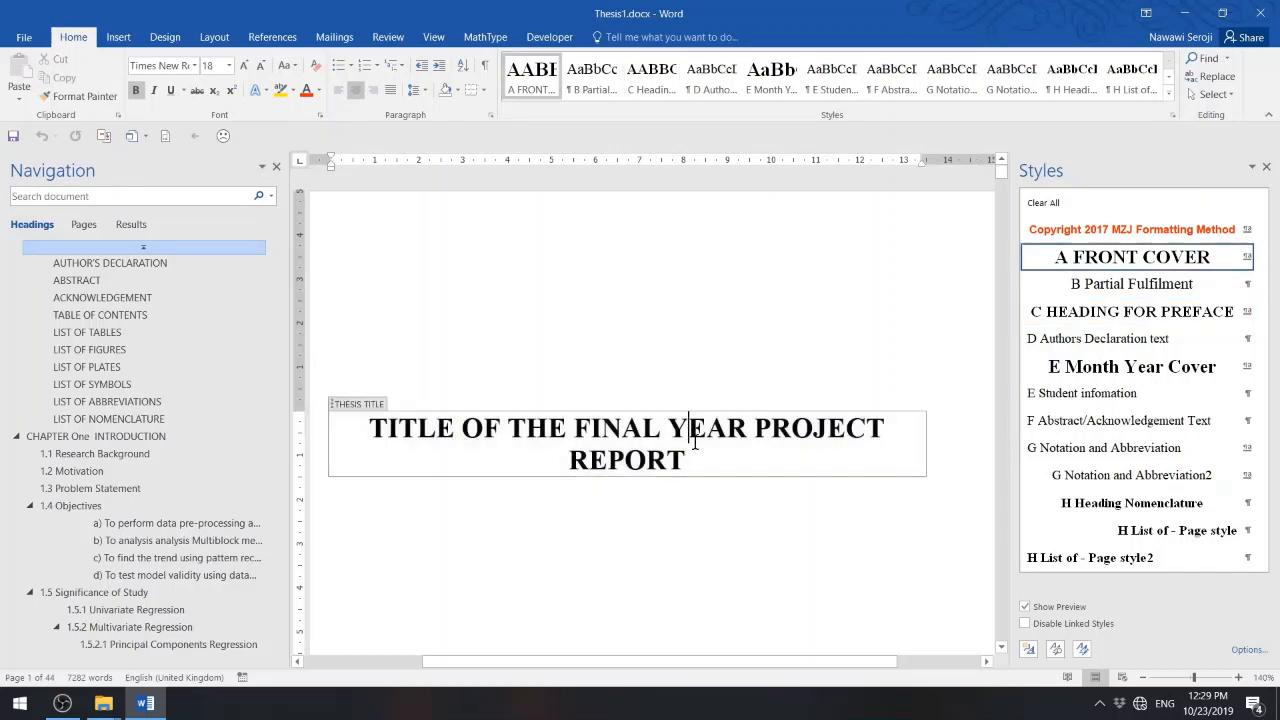
pyautogui.moveTo(697, 460); pyautogui.dragTo(401, 421)
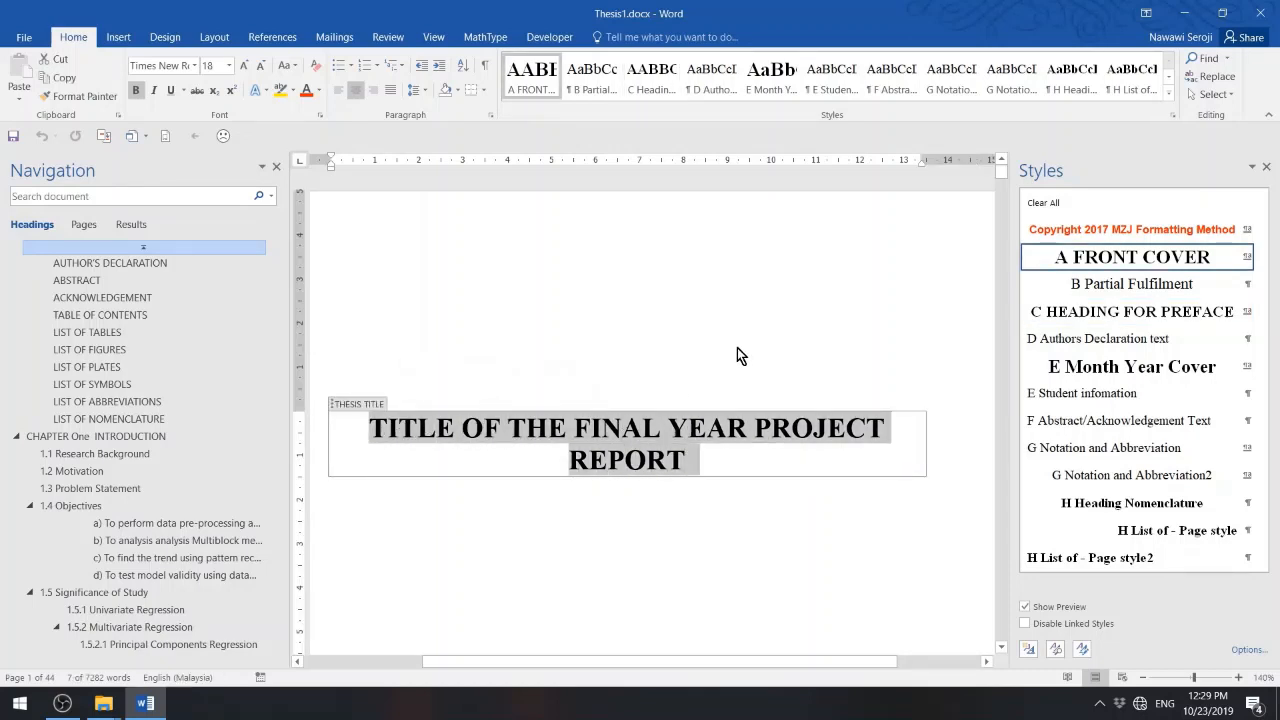
pyautogui.scroll(-8, 740, 345)
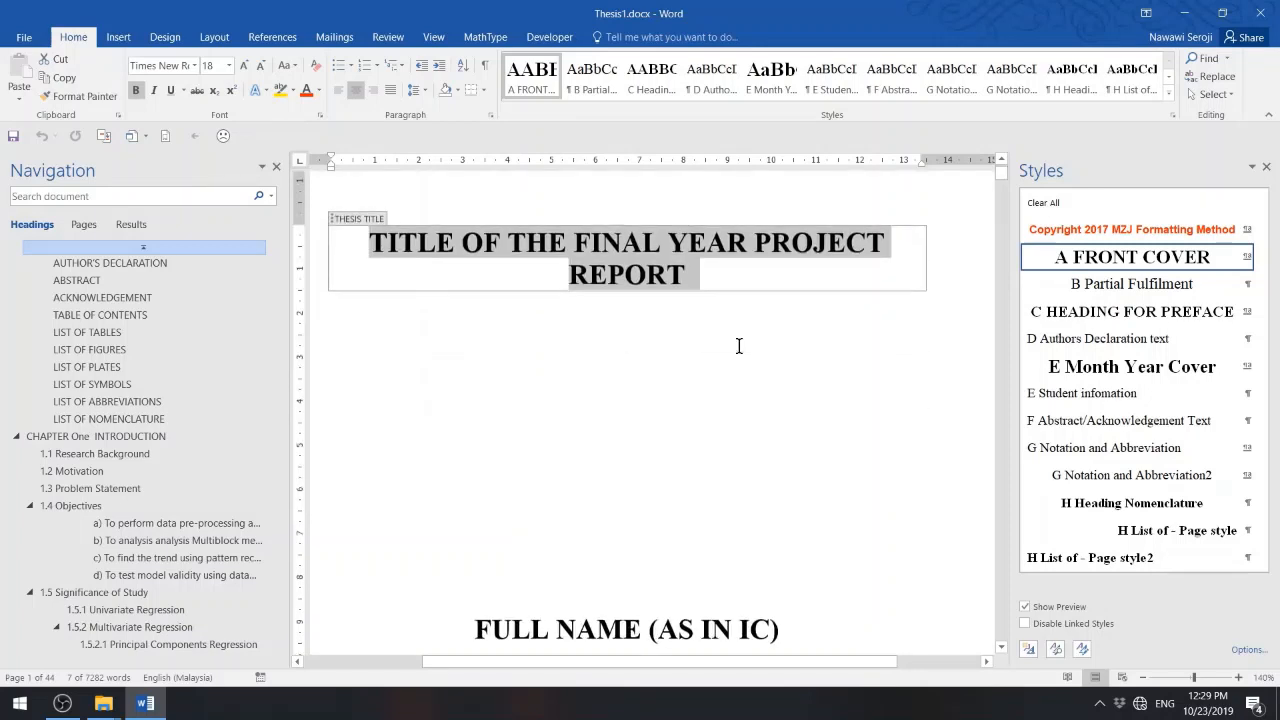
pyautogui.scroll(-4, 667, 330)
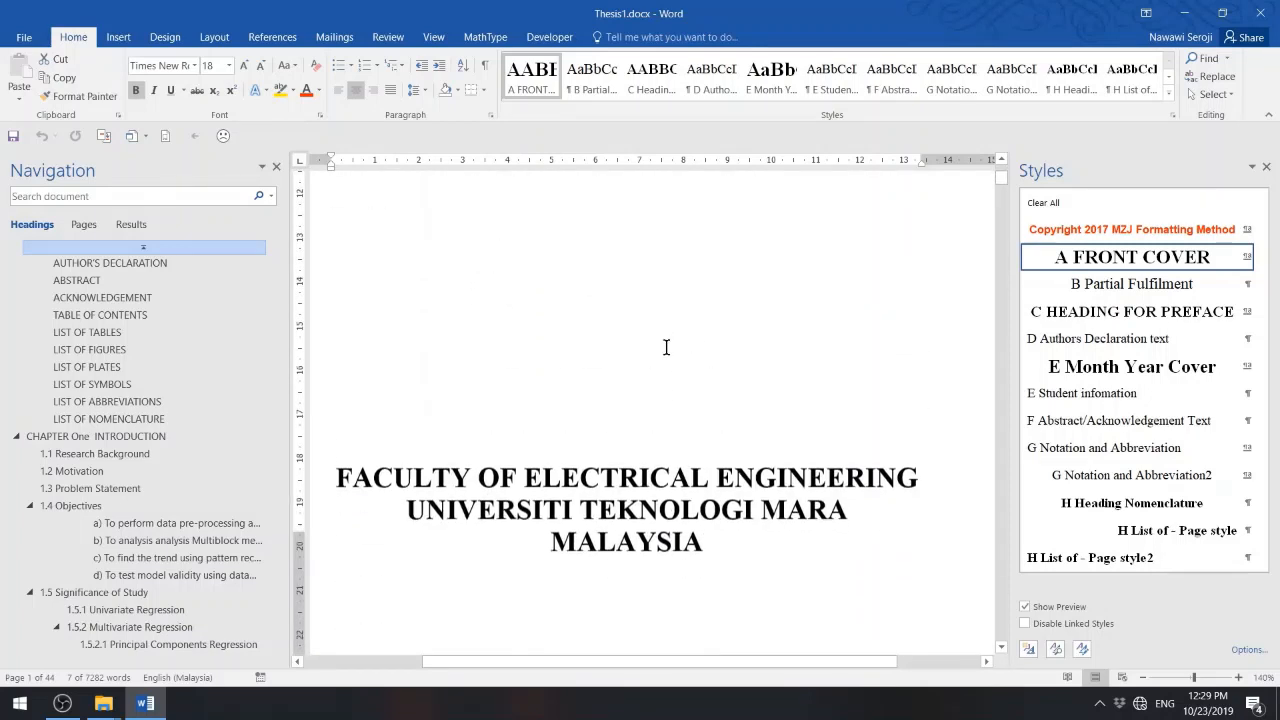
# - Try to delete text from the faculty and university block on the front cover
pyautogui.click(657, 508)
pyautogui.click(708, 519)
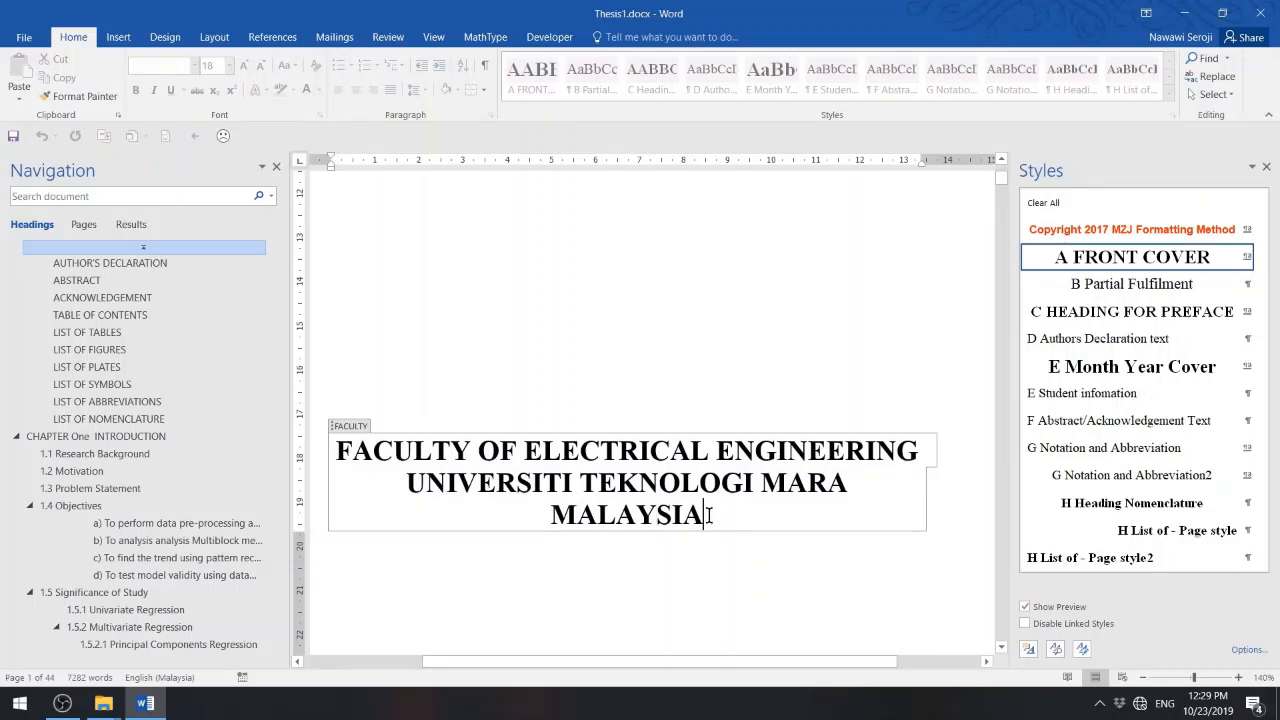
pyautogui.press('BackSpace')
pyautogui.moveTo(705, 515); pyautogui.dragTo(336, 450)
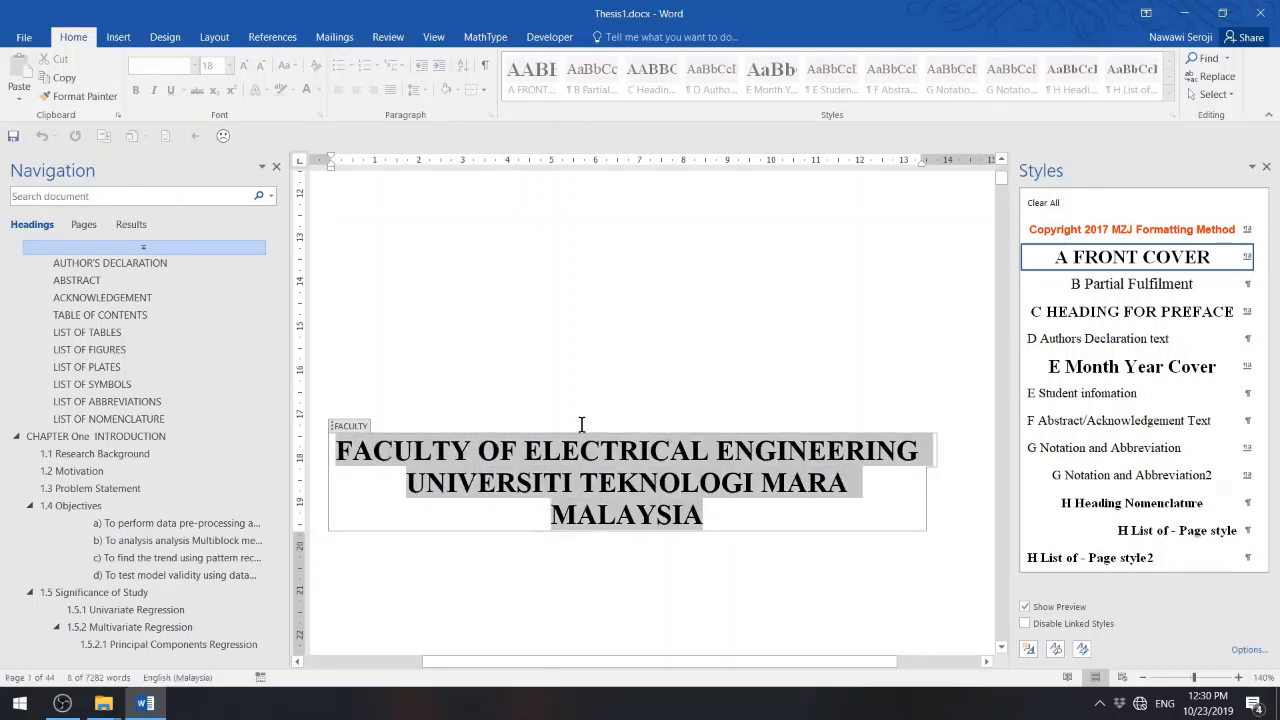
pyautogui.click(683, 487)
pyautogui.click(705, 515)
pyautogui.press('BackSpace')
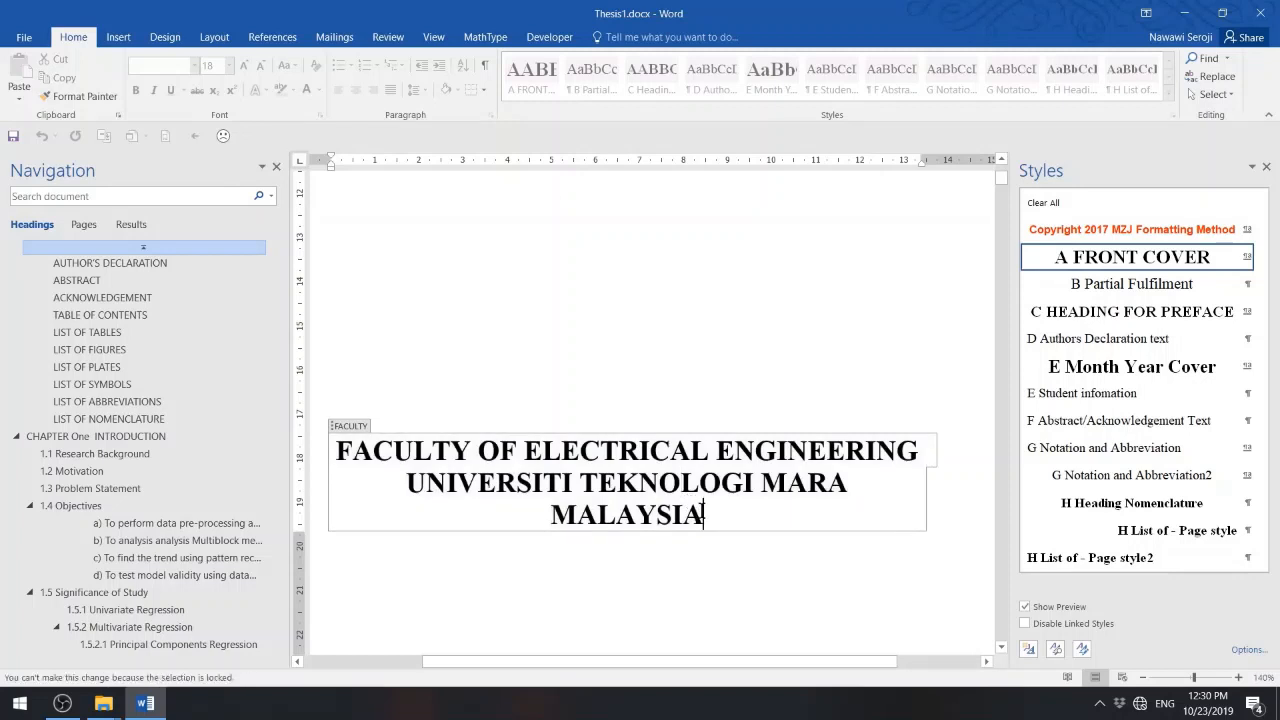
# - Set the programme in the degree statement on the title page (page 3) to Electrical
pyautogui.scroll(-5, 707, 483)
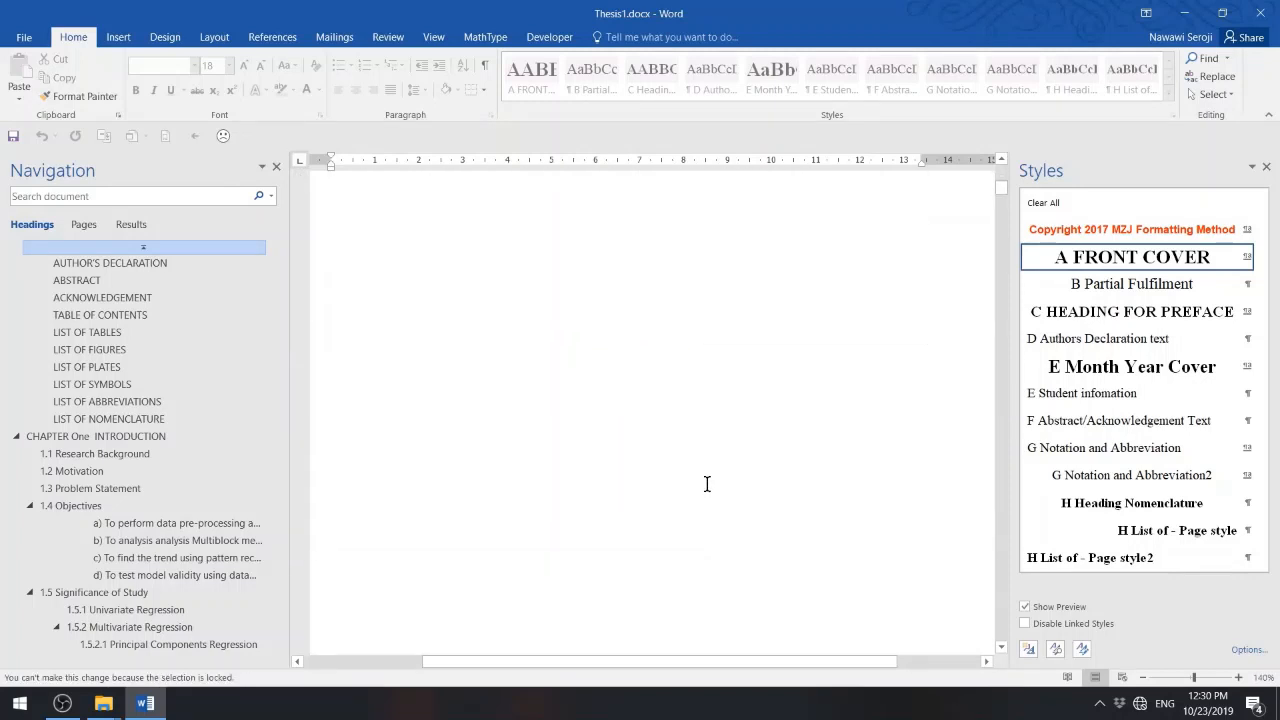
pyautogui.scroll(-5, 707, 483)
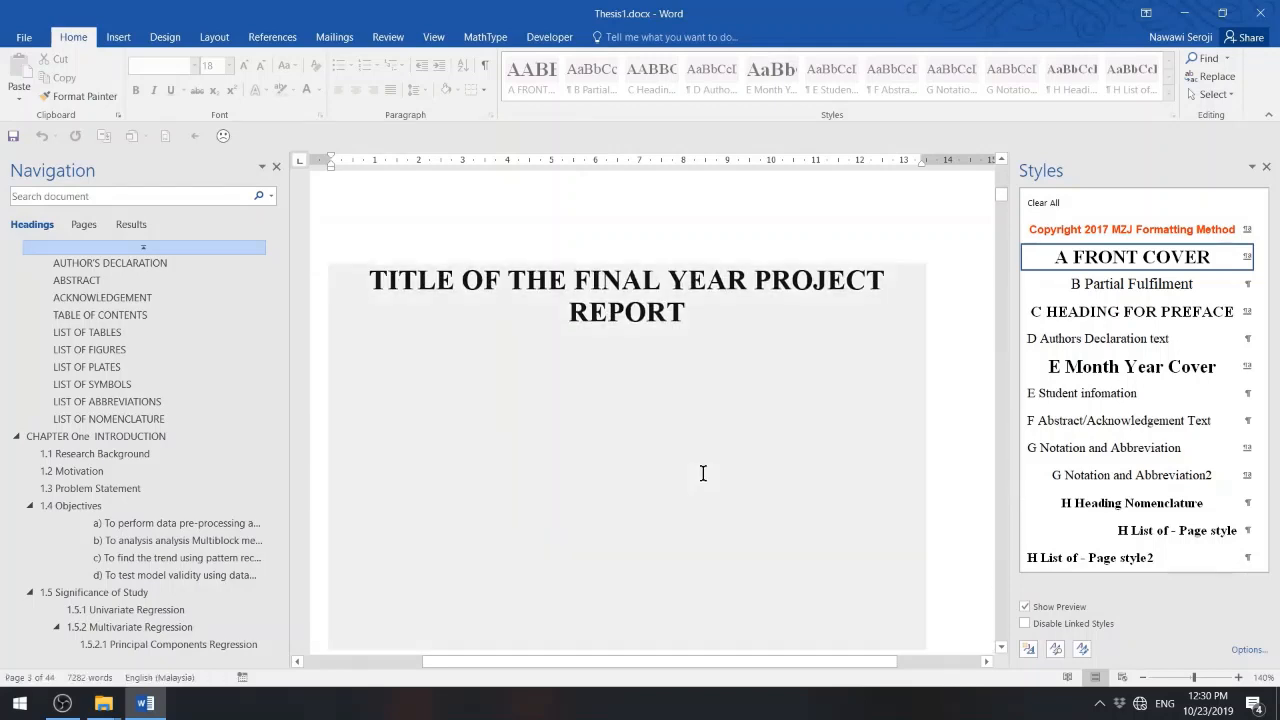
pyautogui.keyDown('ctrl'); pyautogui.scroll(-3, 703, 473); pyautogui.keyUp('ctrl')
pyautogui.scroll(-3, 703, 473)
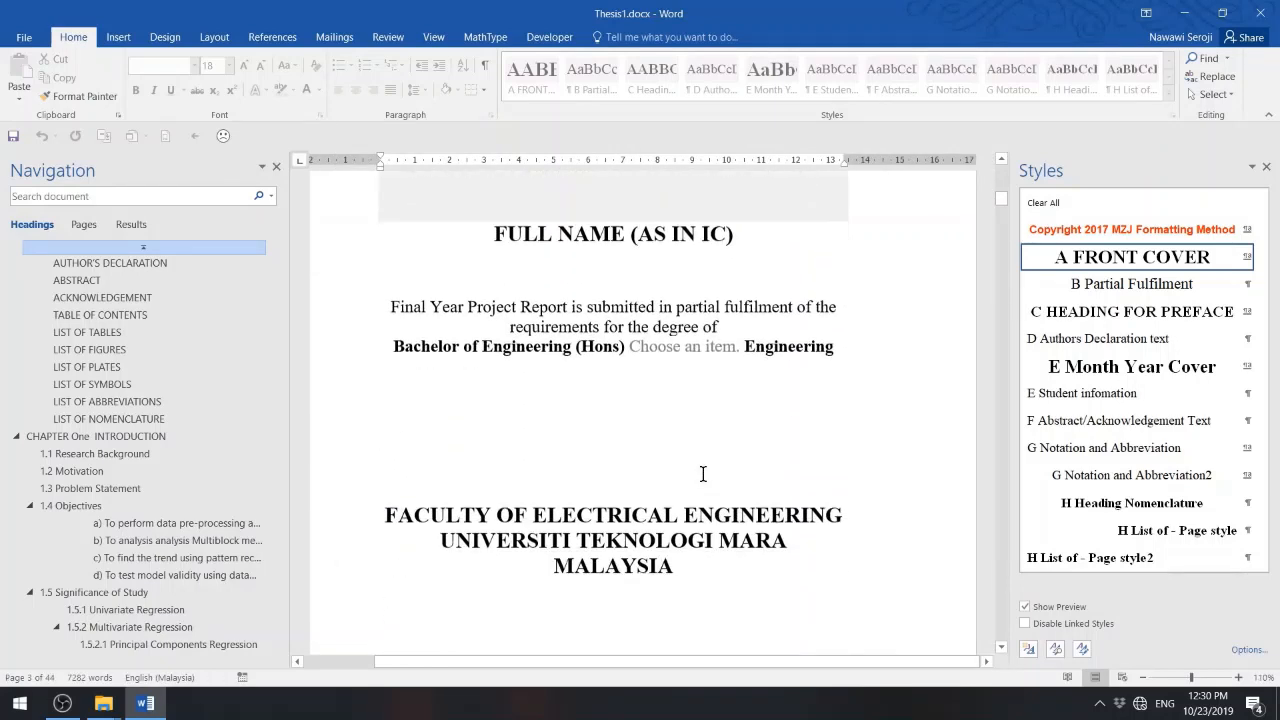
pyautogui.scroll(-1, 703, 473)
pyautogui.scroll(4, 703, 473)
pyautogui.scroll(-3, 703, 473)
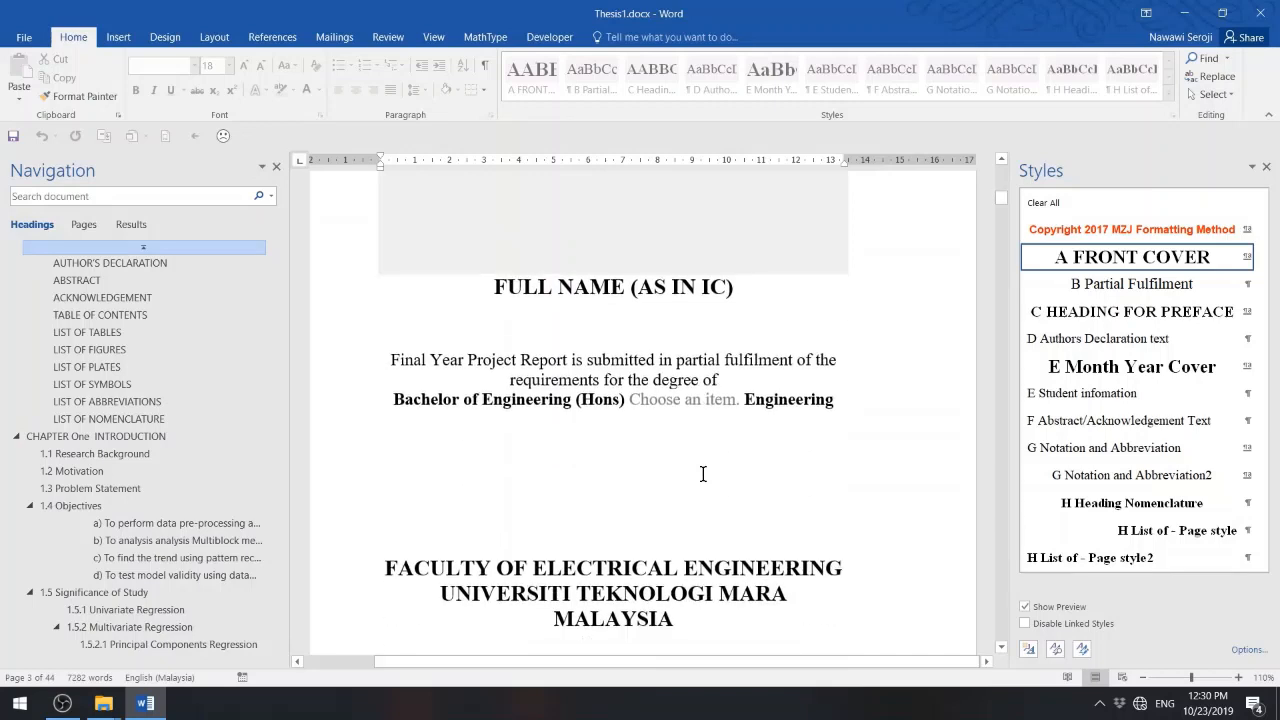
pyautogui.click(714, 400)
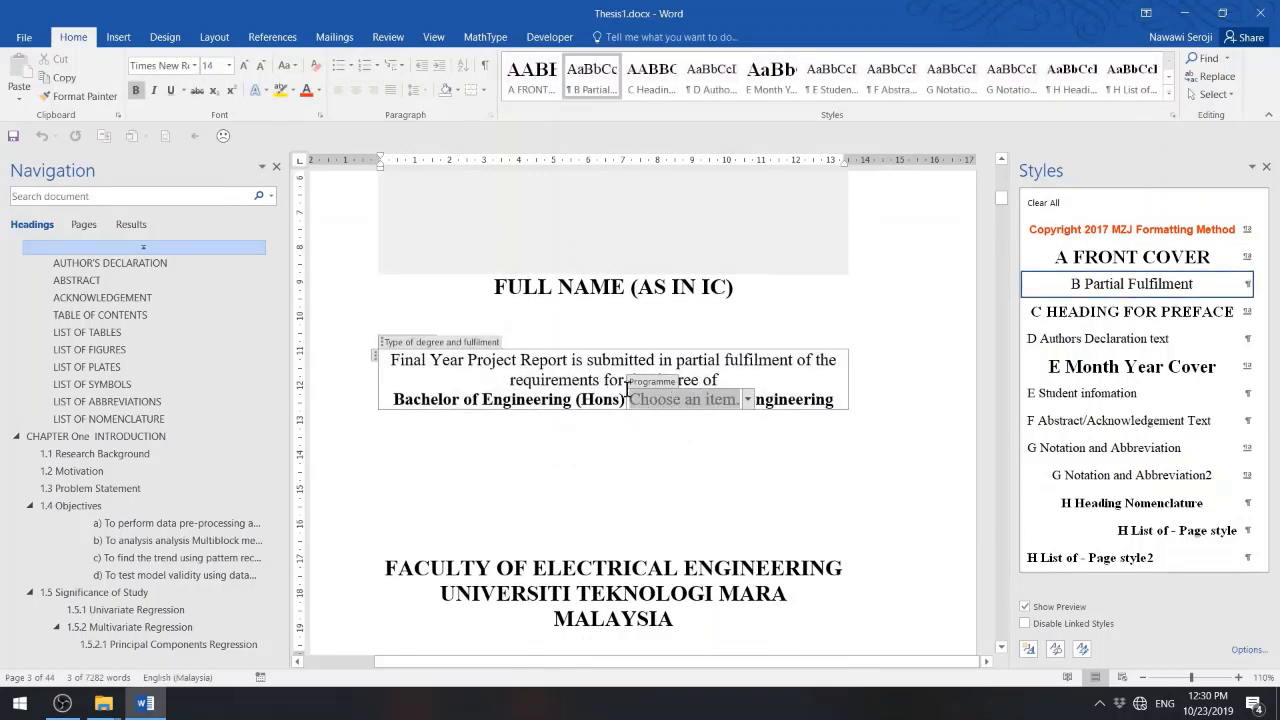
pyautogui.click(748, 400)
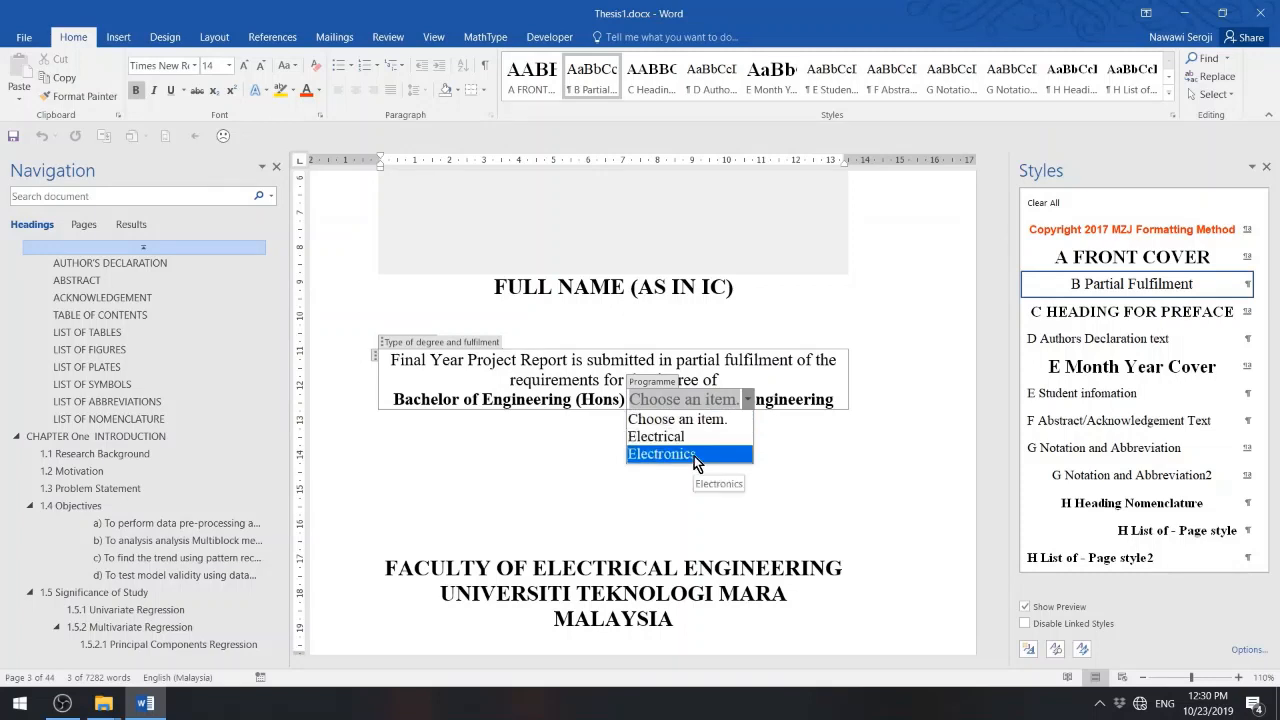
pyautogui.click(794, 420)
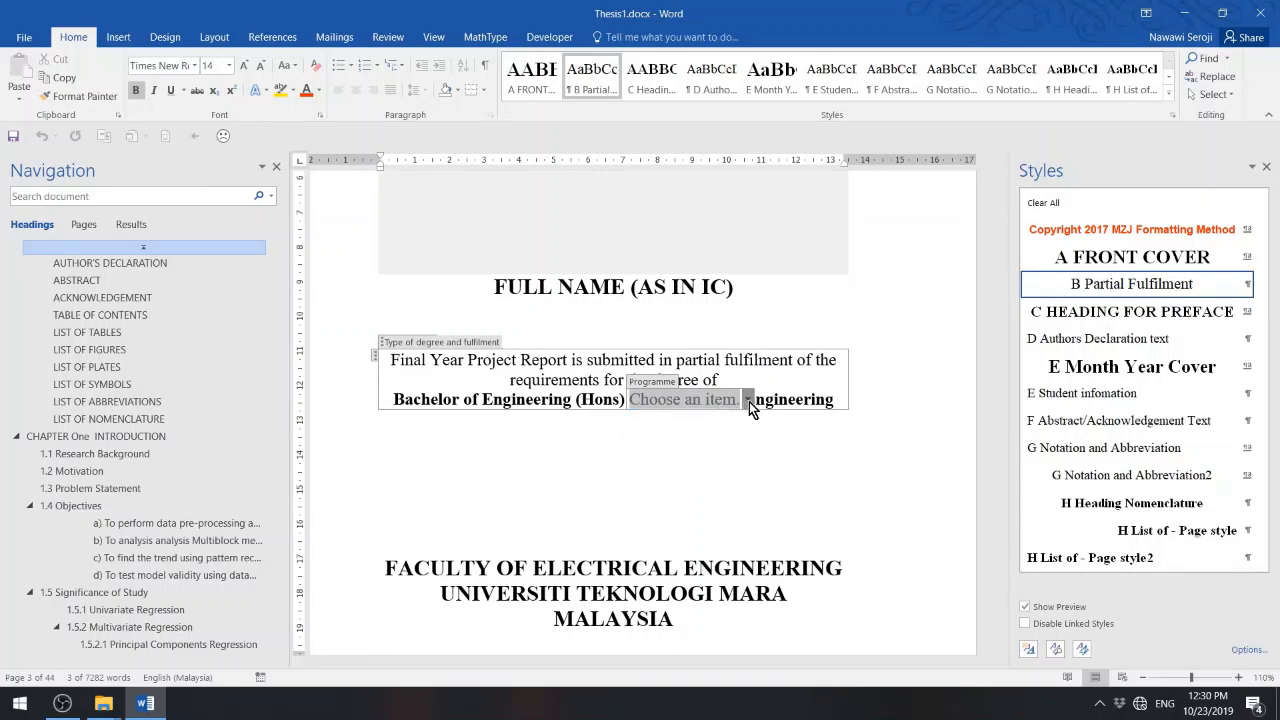
pyautogui.click(748, 400)
pyautogui.click(698, 434)
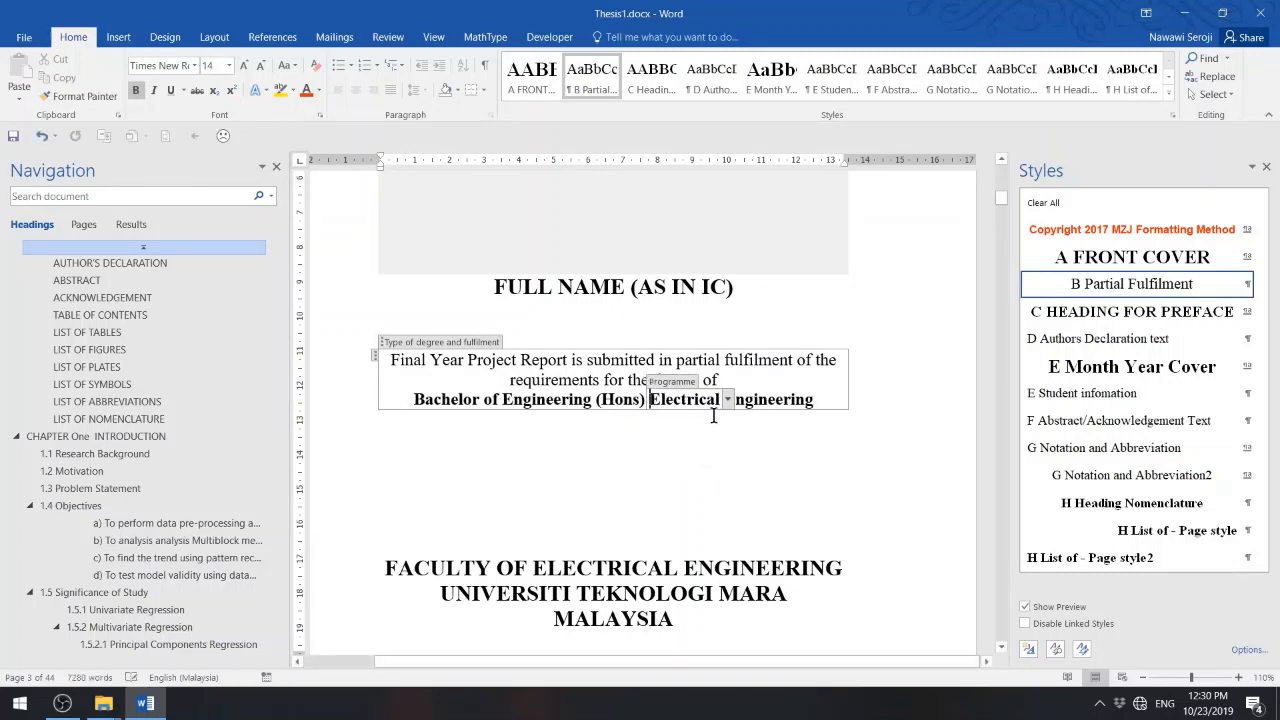
pyautogui.click(789, 400)
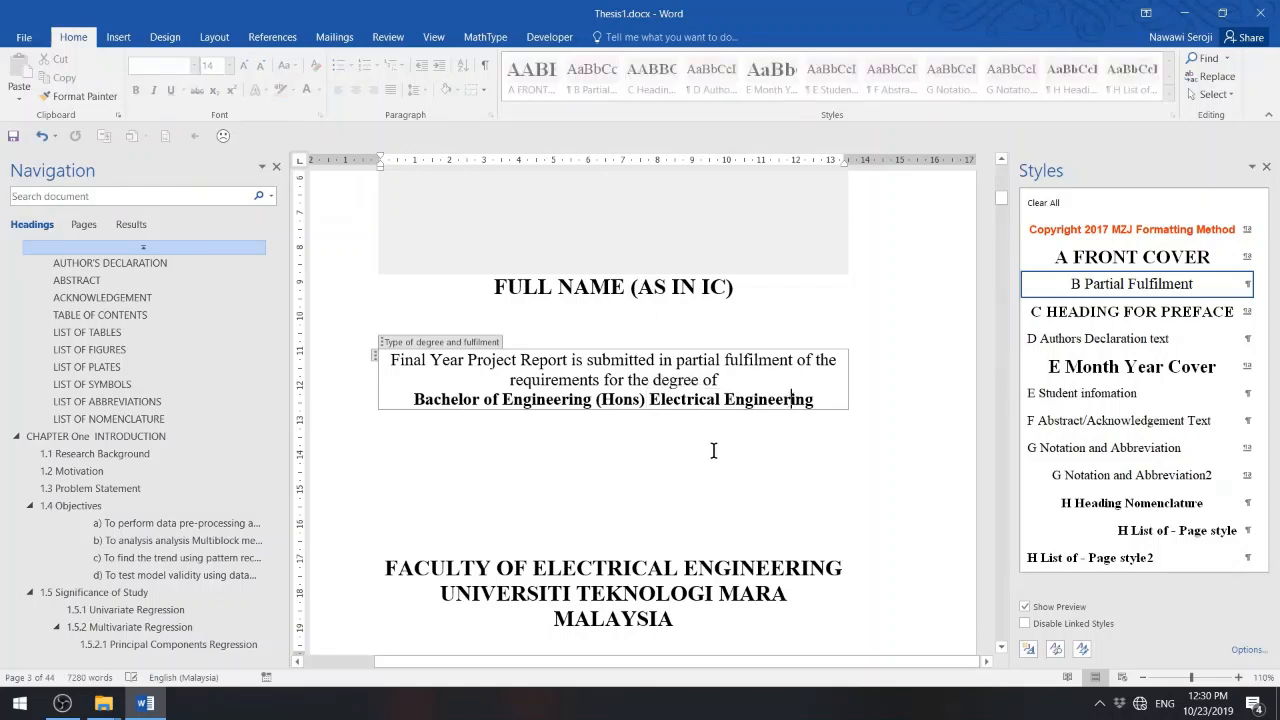
# - Try to delete text from the faculty block on the title page (page 3)
pyautogui.scroll(-4, 711, 449)
pyautogui.click(710, 328)
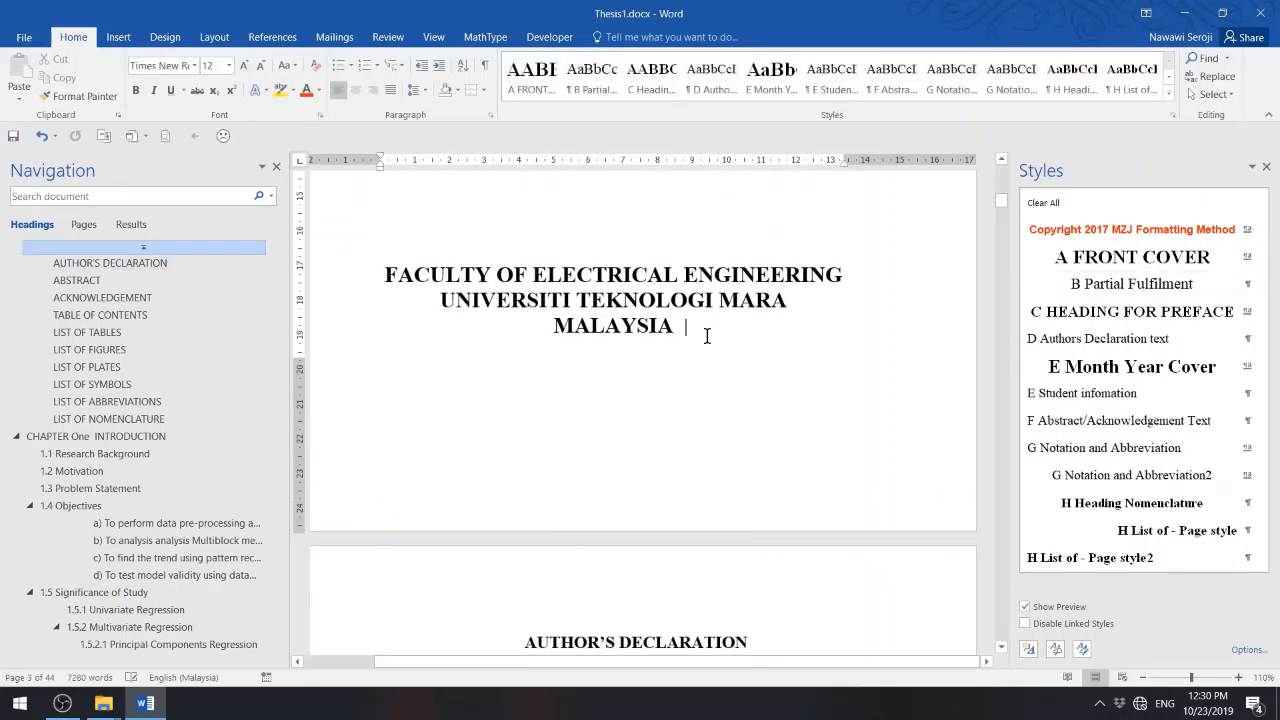
pyautogui.click(688, 300)
pyautogui.press('BackSpace')
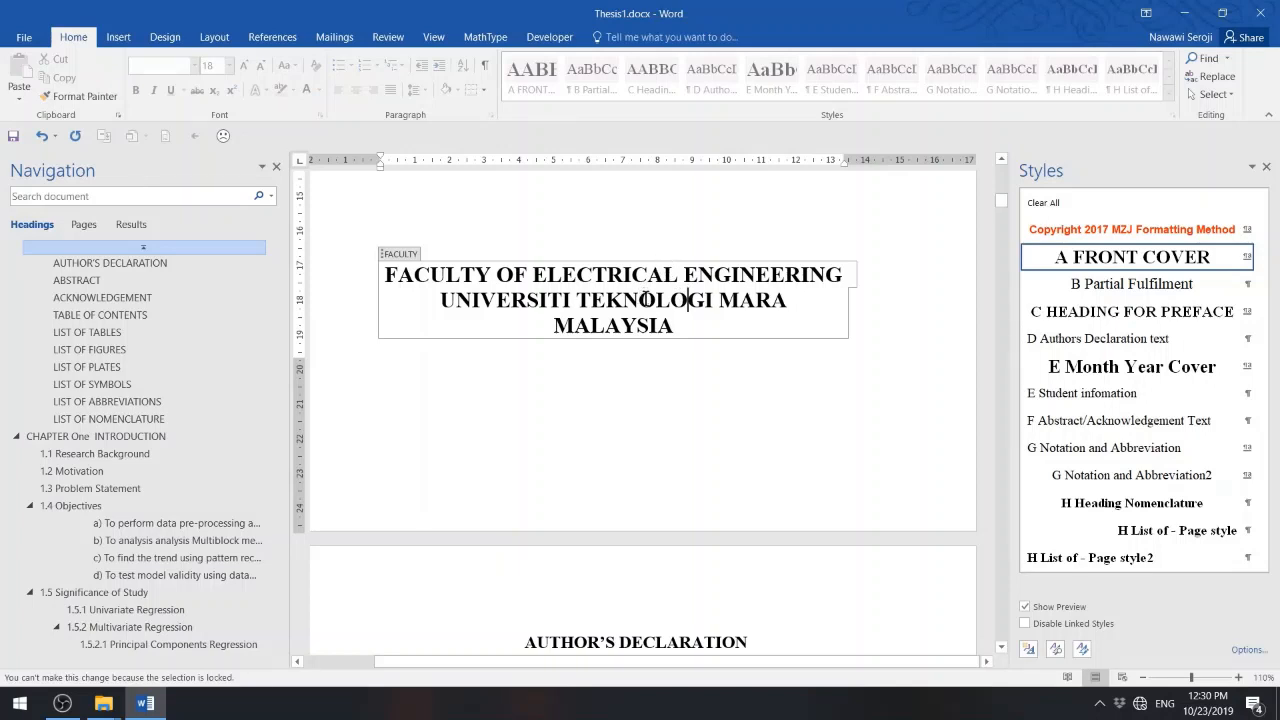
# - Check the style of the Author's Declaration text and look at the student details beneath it
pyautogui.scroll(-3, 648, 310)
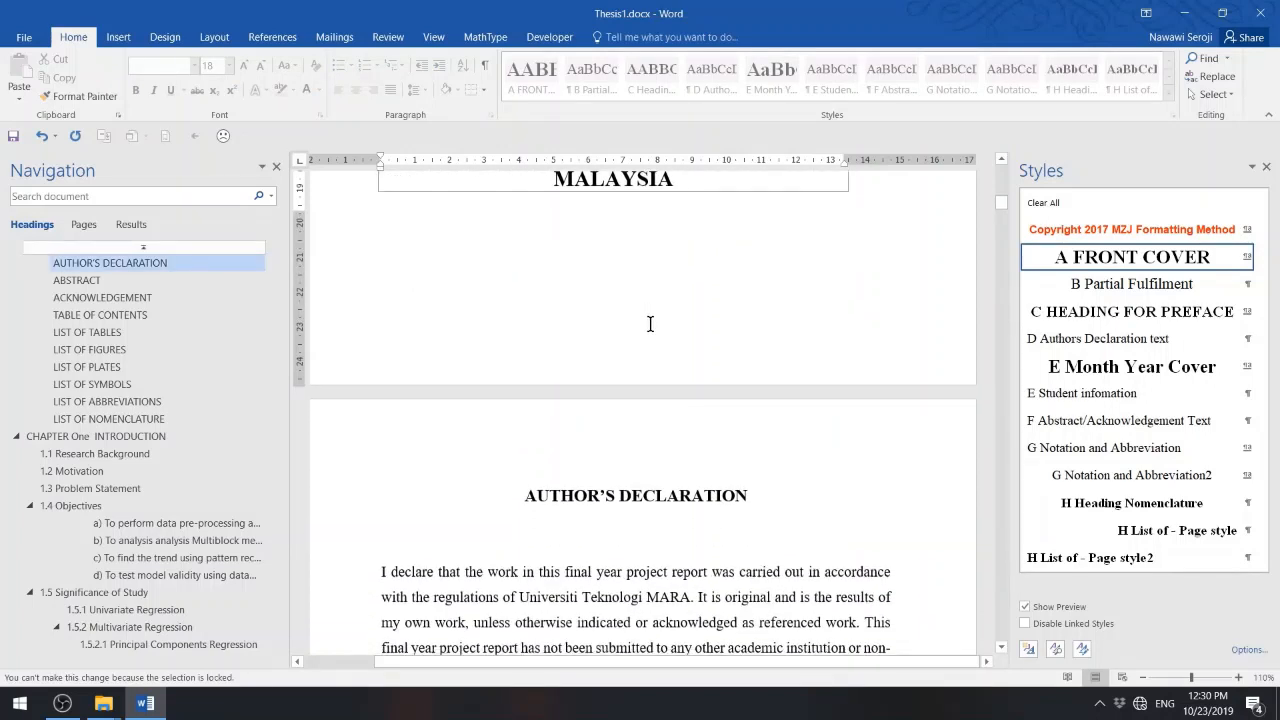
pyautogui.scroll(-3, 650, 332)
pyautogui.scroll(-3, 651, 340)
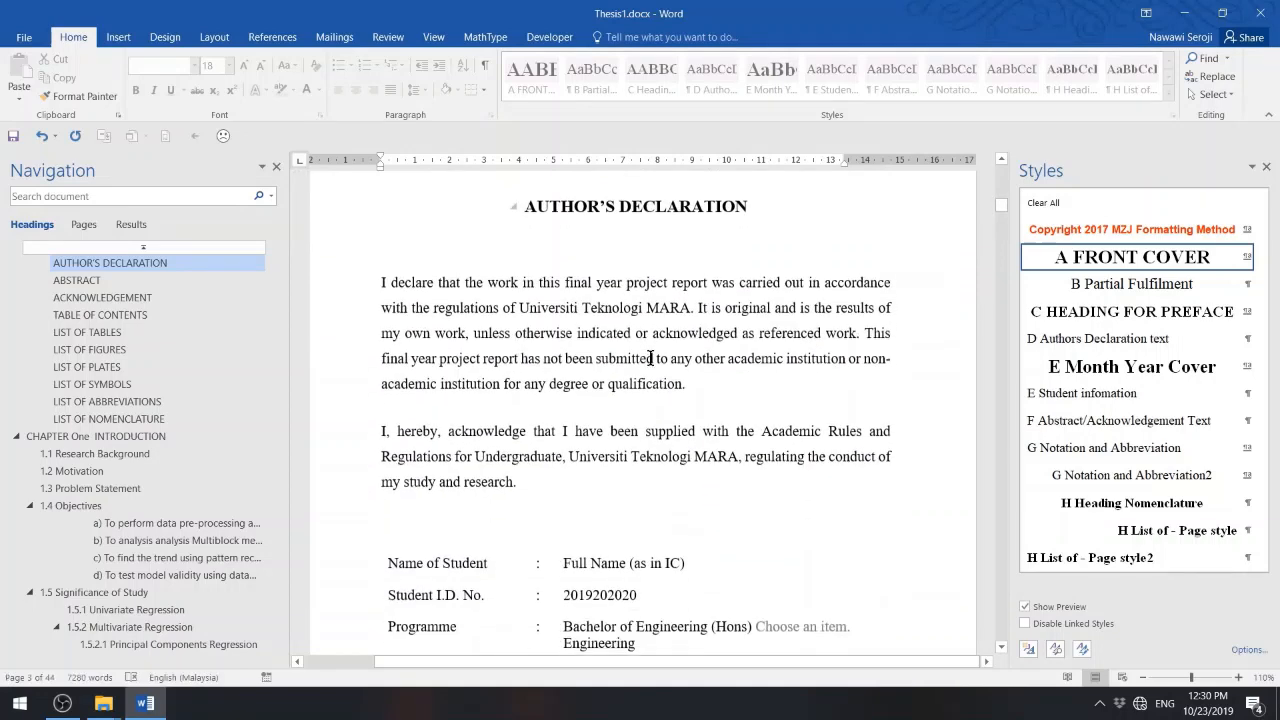
pyautogui.click(630, 328)
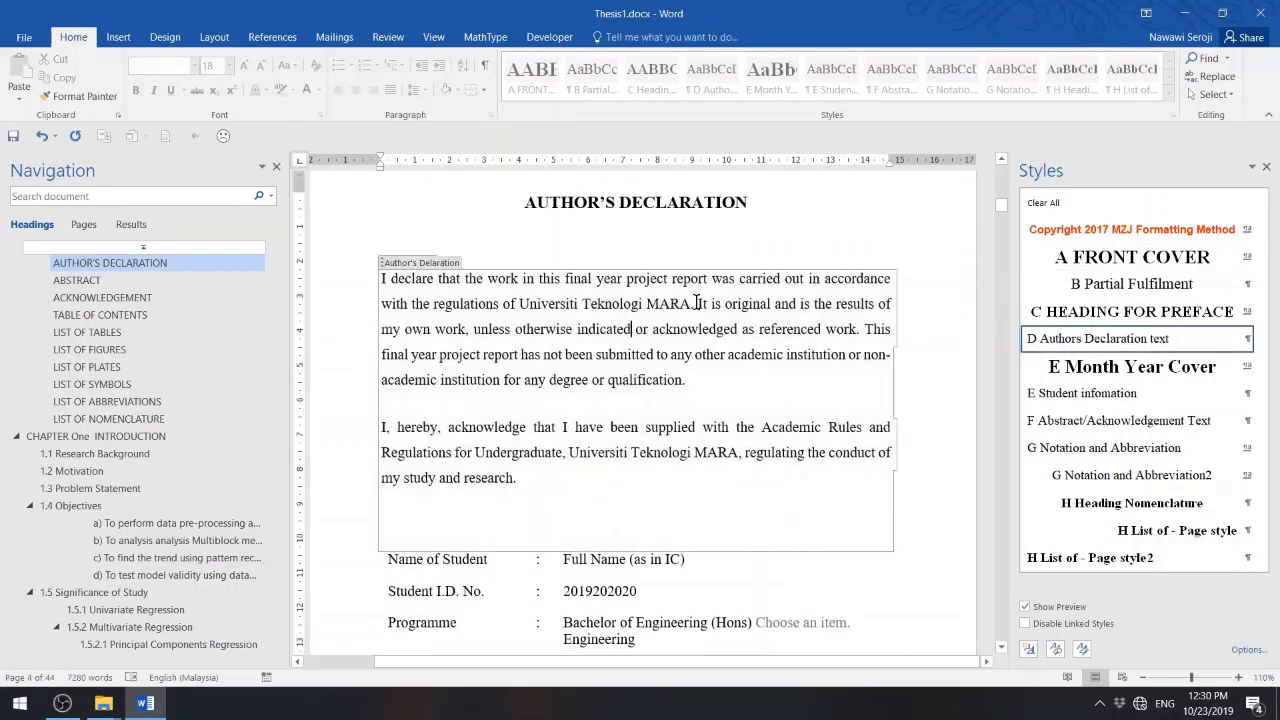
pyautogui.scroll(-3, 665, 337)
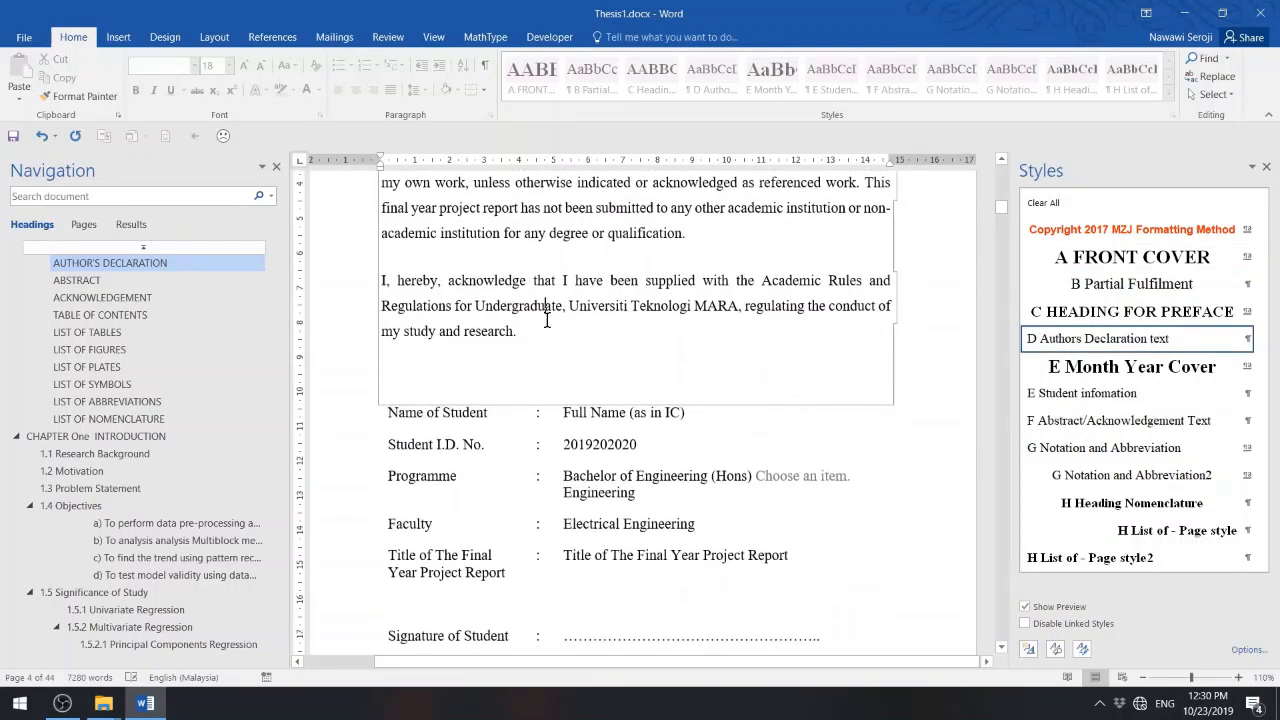
# - Inspect the student name field and the available programme choices in the student details below the Author's Declaration
pyautogui.scroll(3, 556, 302)
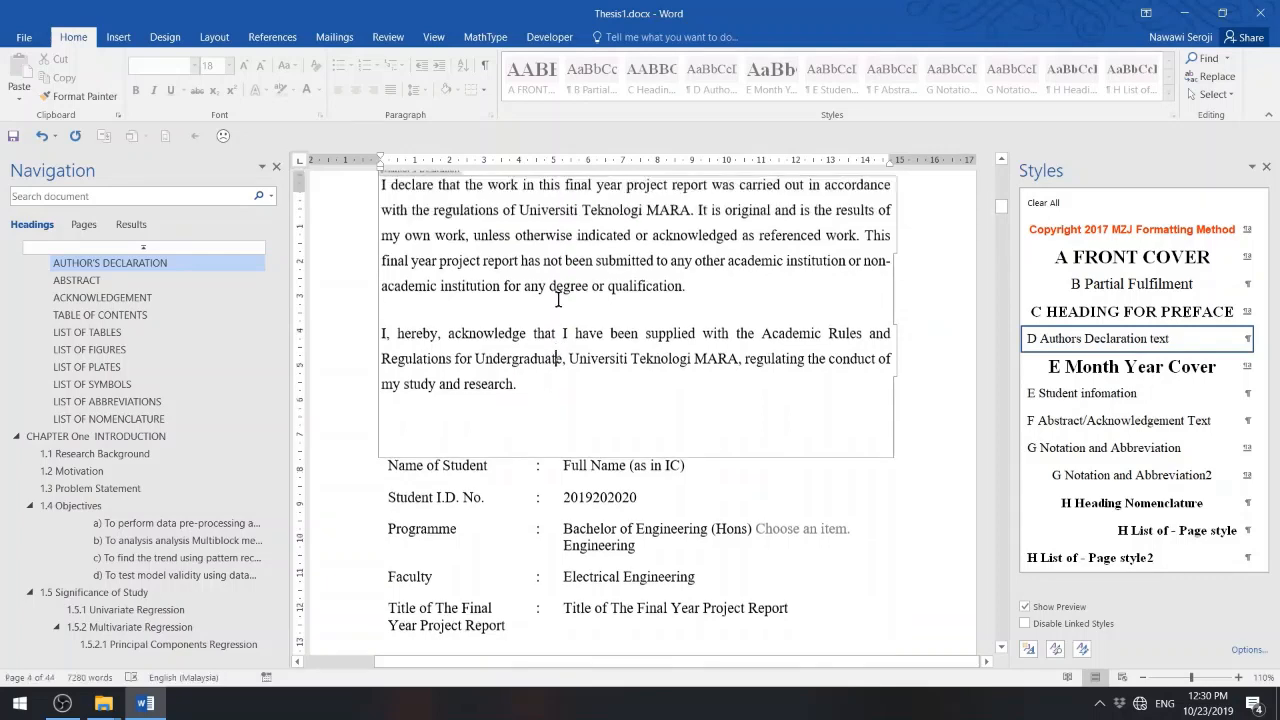
pyautogui.scroll(-3, 559, 303)
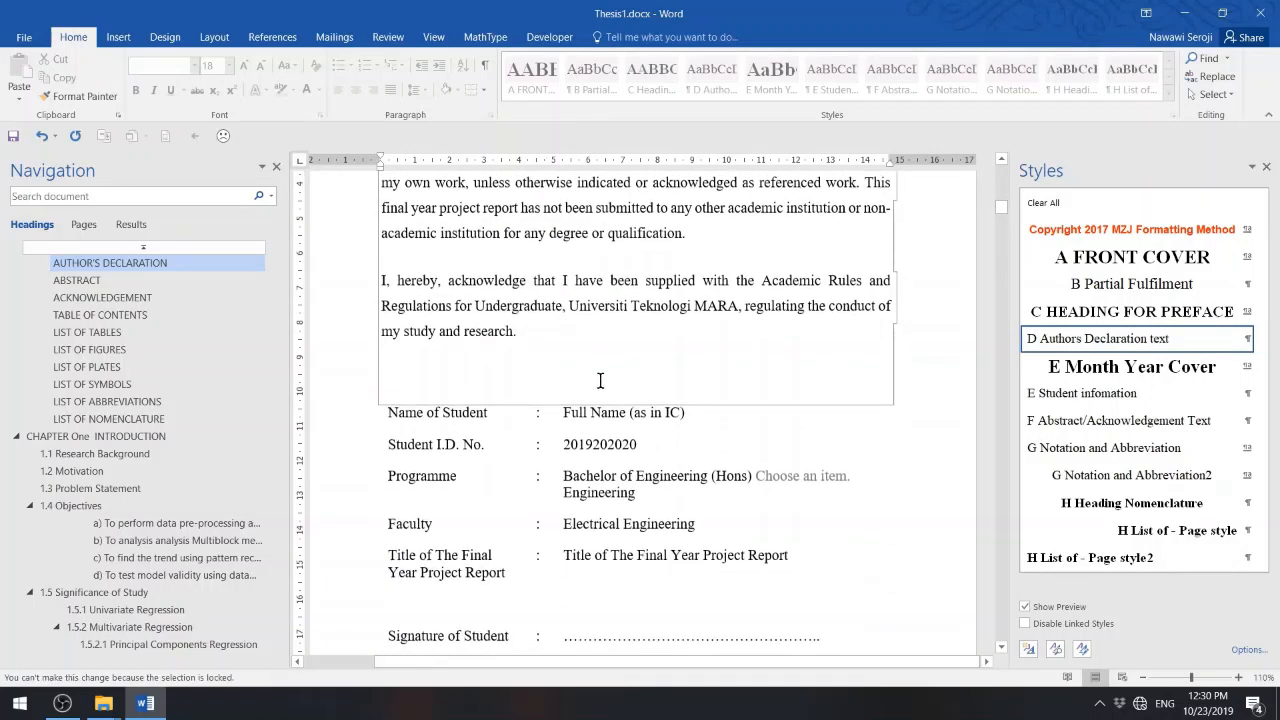
pyautogui.click(608, 414)
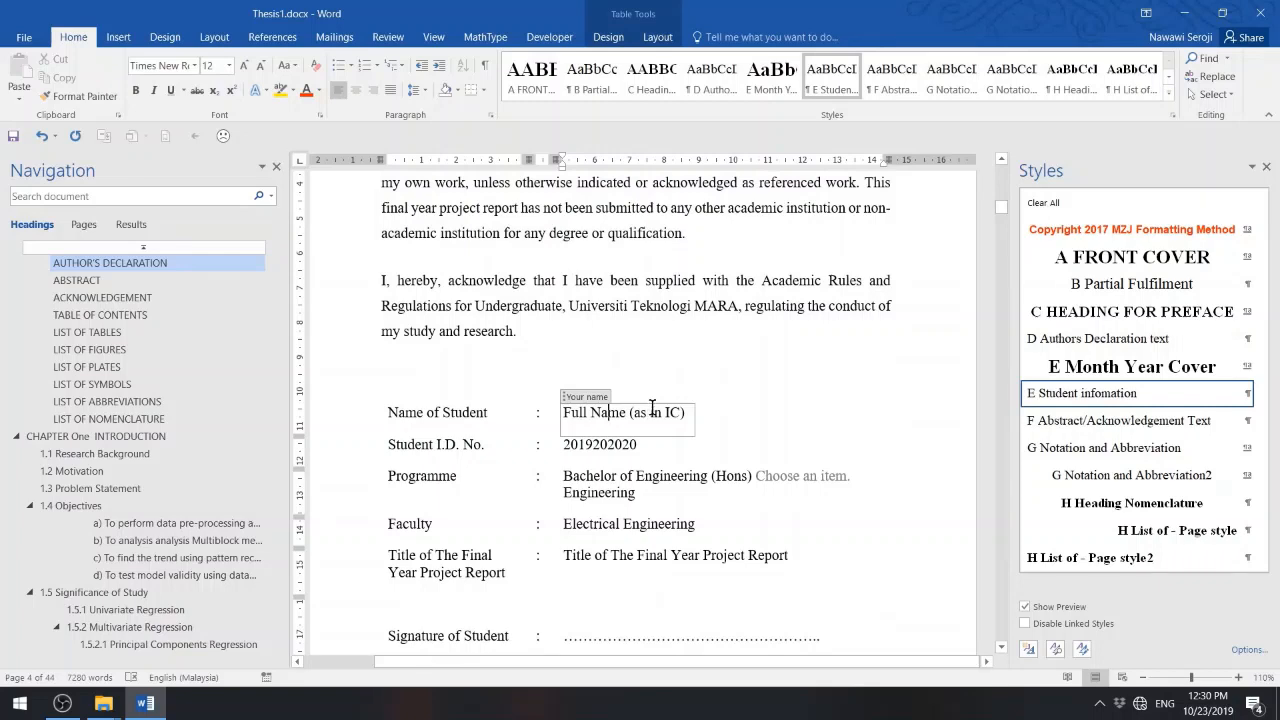
pyautogui.scroll(-3, 652, 408)
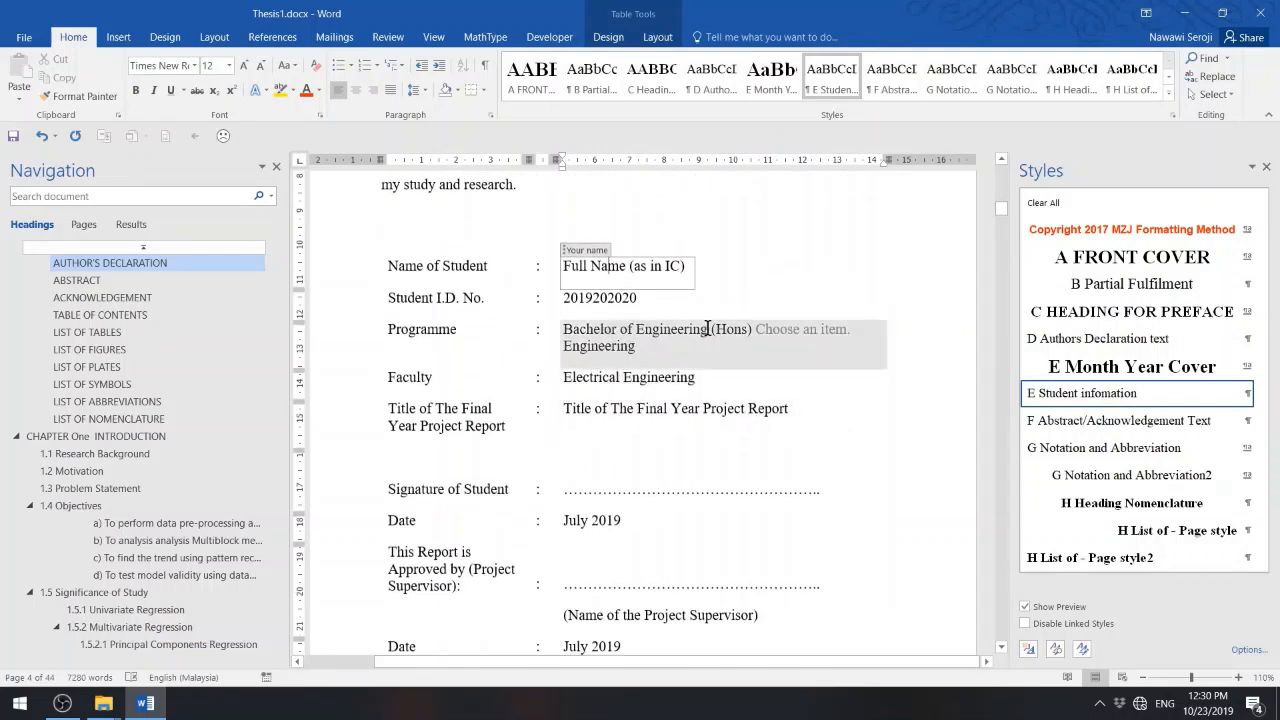
pyautogui.click(821, 333)
pyautogui.click(857, 330)
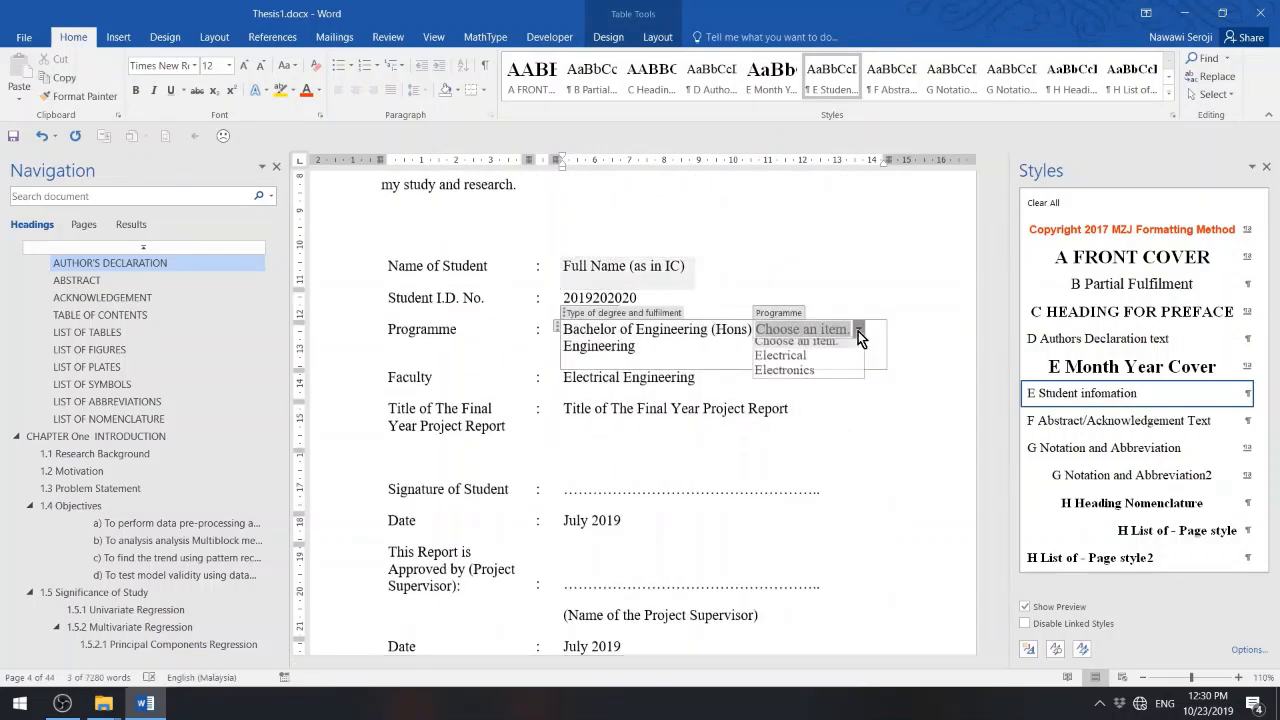
pyautogui.click(661, 360)
# - Delete the last two letters of the Faculty entry in the student details and retype them as "ng"
pyautogui.click(657, 379)
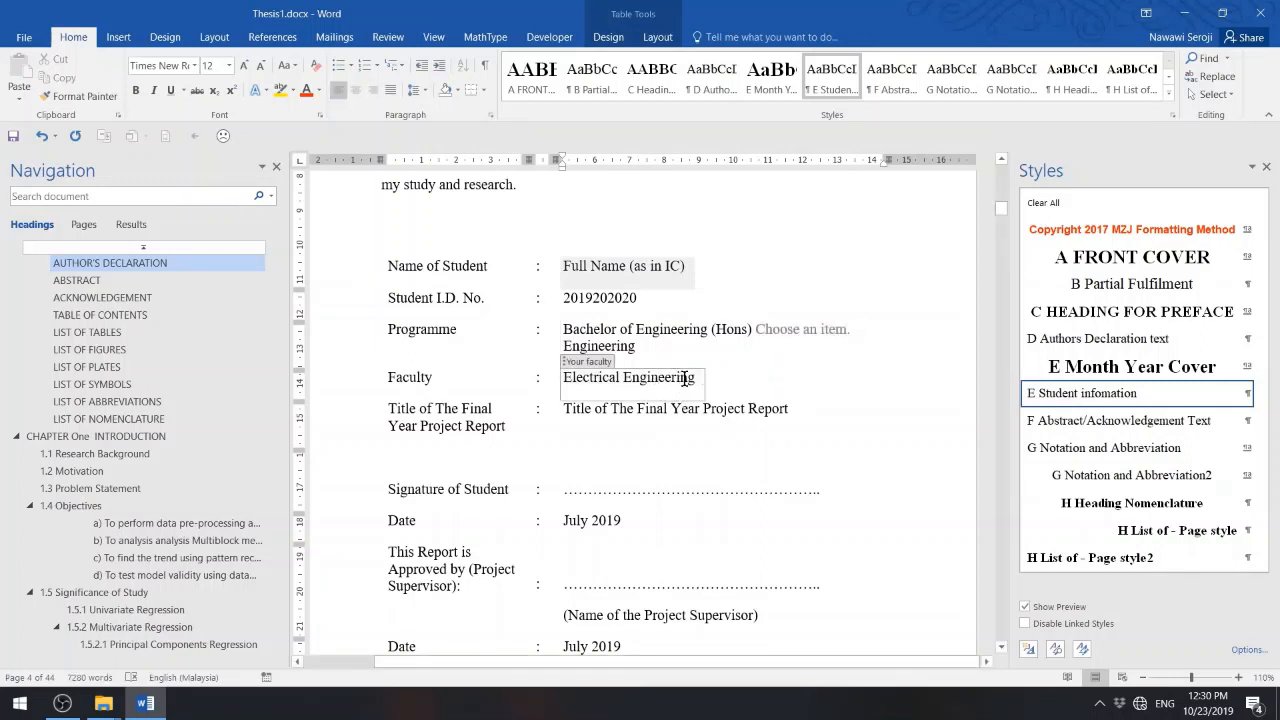
pyautogui.press('BackSpace')
pyautogui.press('BackSpace')
pyautogui.write('ng')
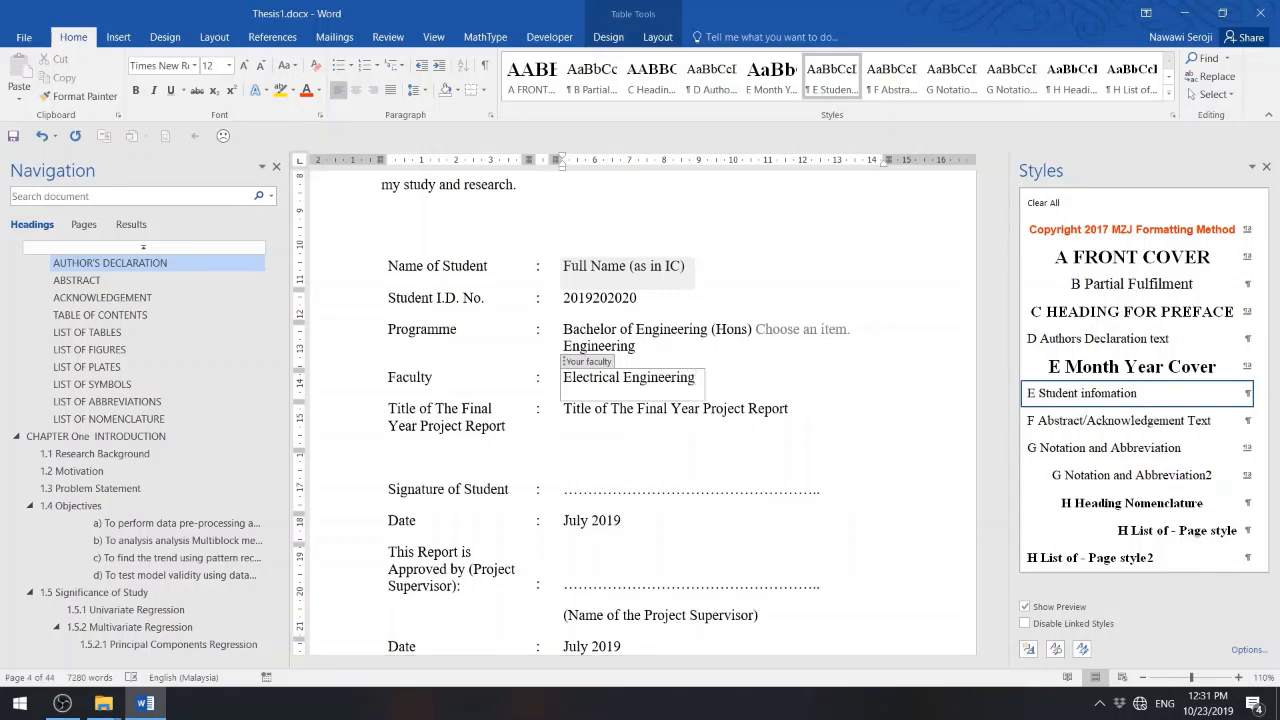
# - Inspect the thesis title and submission date fields and the supervisor approval section of the Author's Declaration page
pyautogui.click(631, 409)
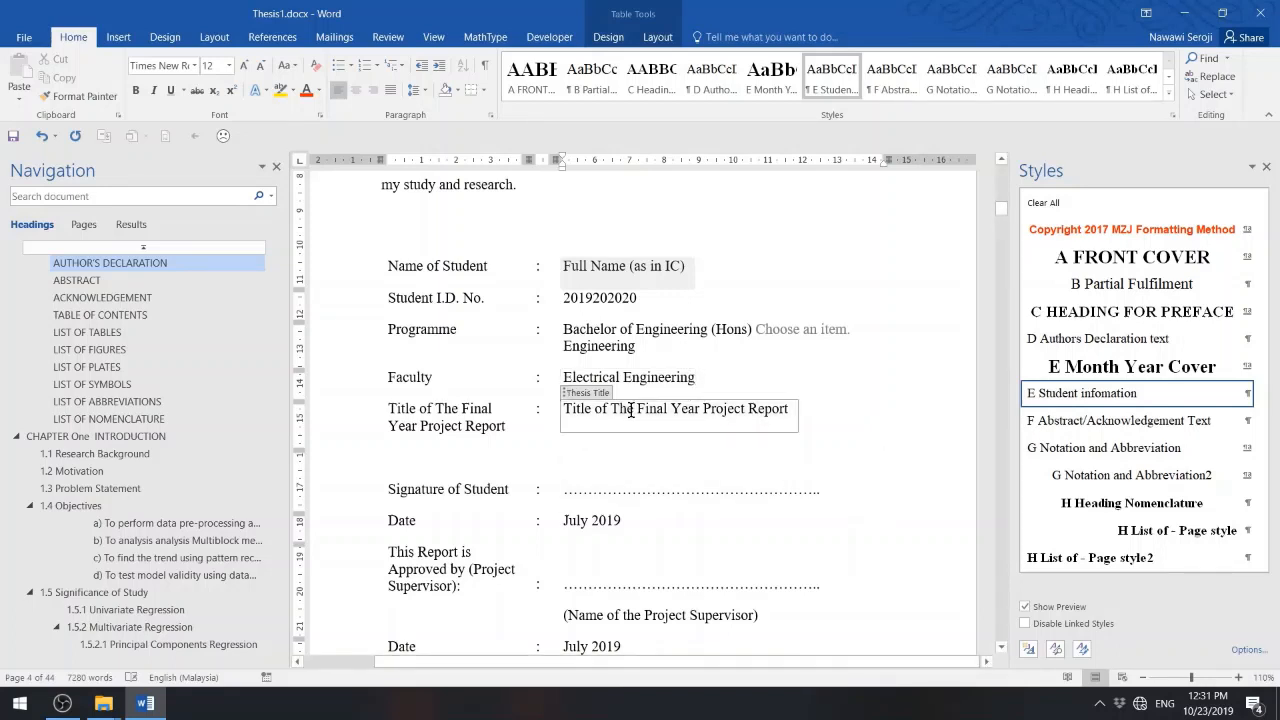
pyautogui.scroll(-3, 631, 409)
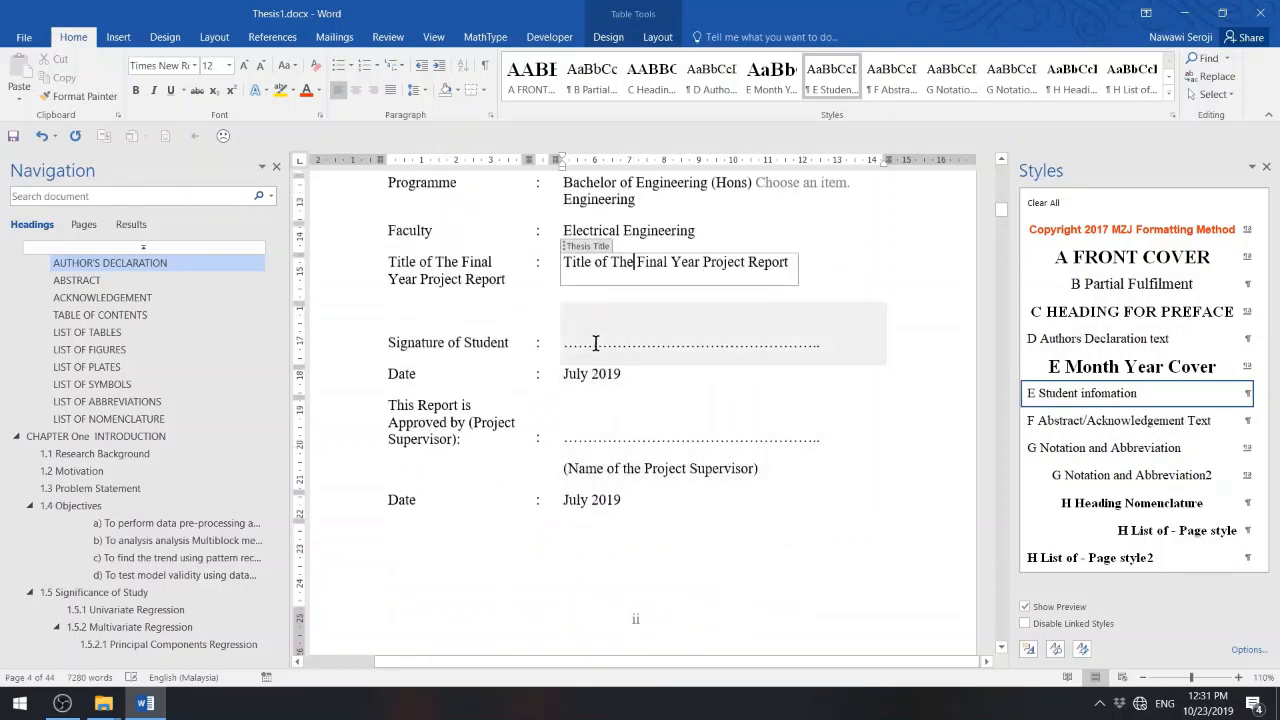
pyautogui.click(626, 374)
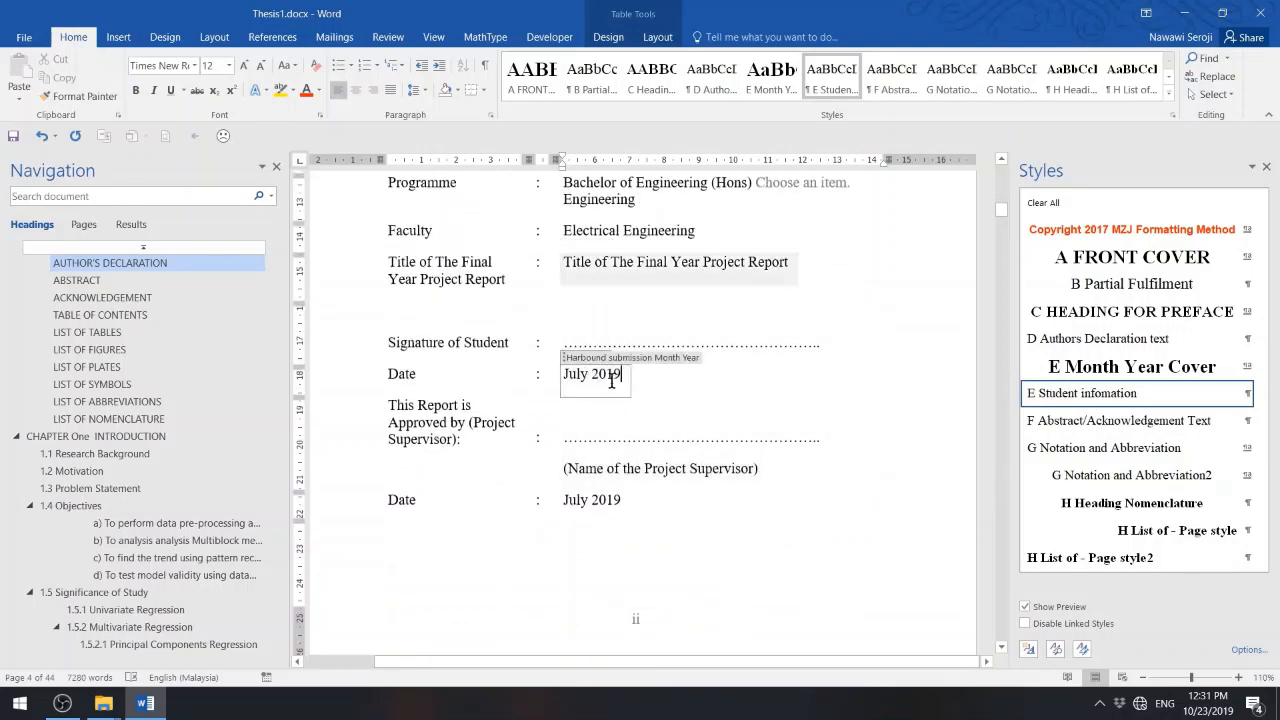
pyautogui.scroll(-3, 632, 441)
pyautogui.scroll(-6, 686, 350)
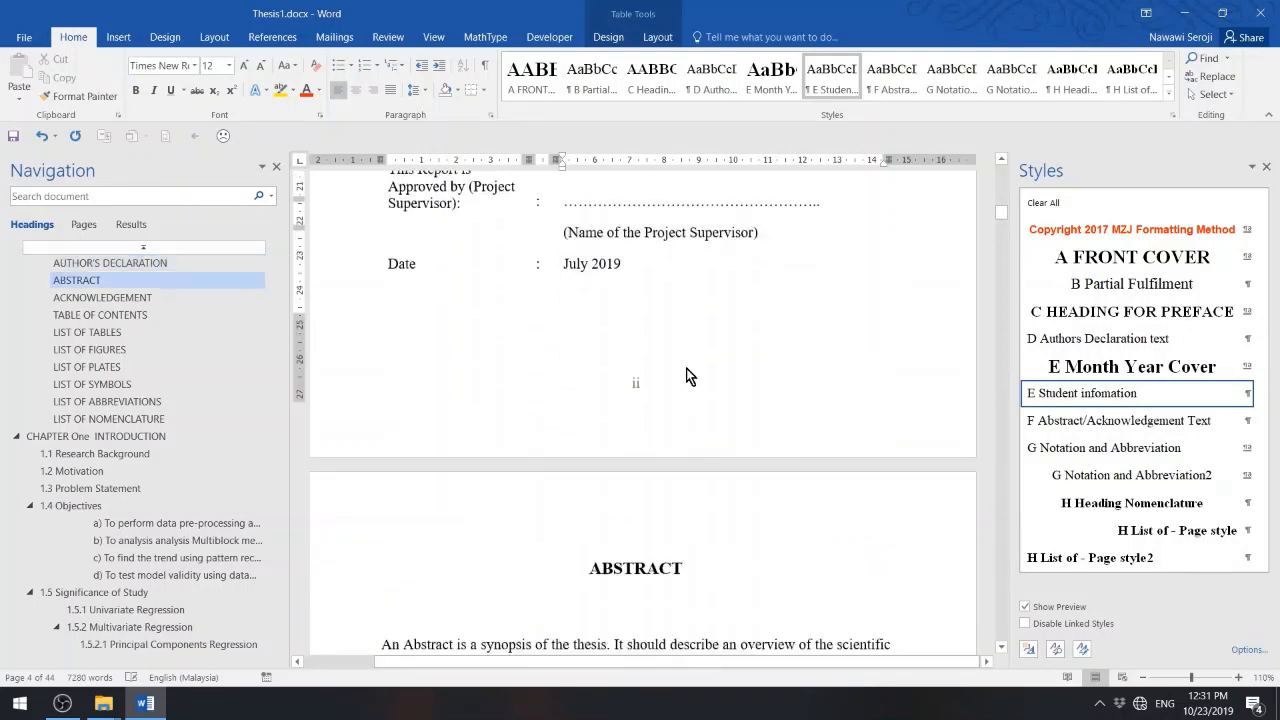
# - Check the style of the Abstract text and read the guidance on the Abstract and Acknowledgement pages
pyautogui.click(648, 490)
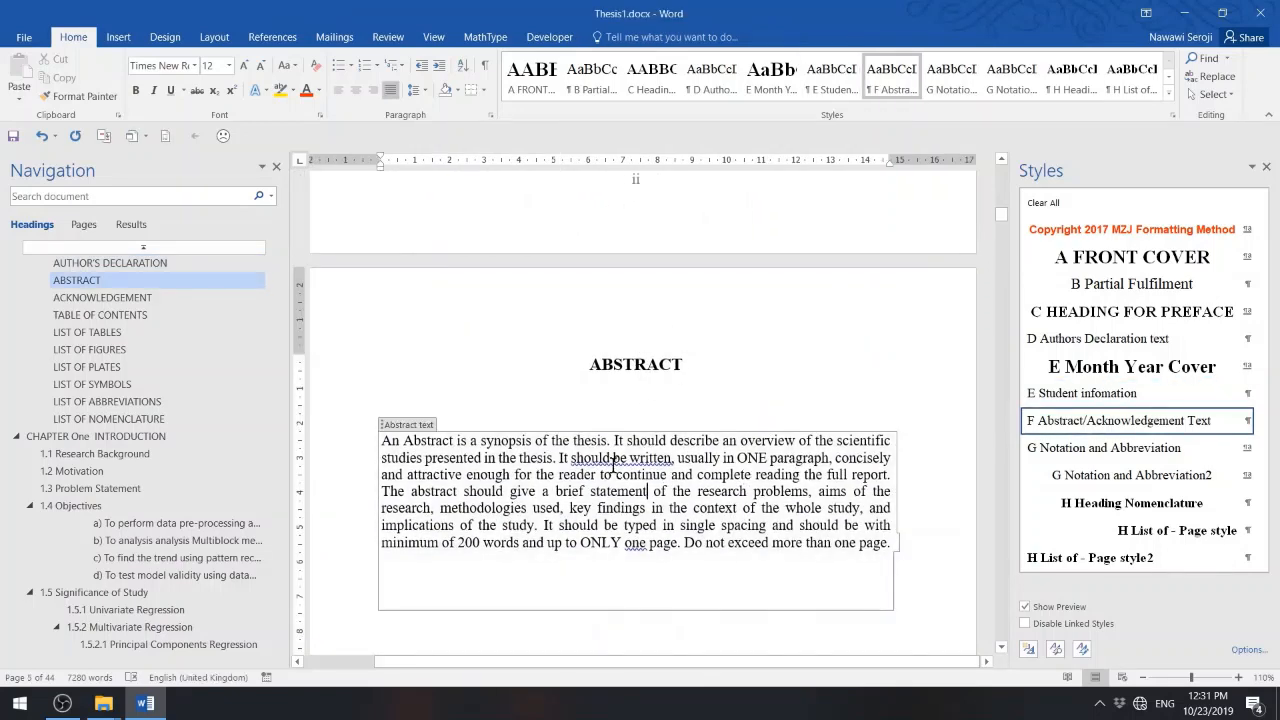
pyautogui.scroll(-1, 613, 467)
pyautogui.scroll(-17, 613, 470)
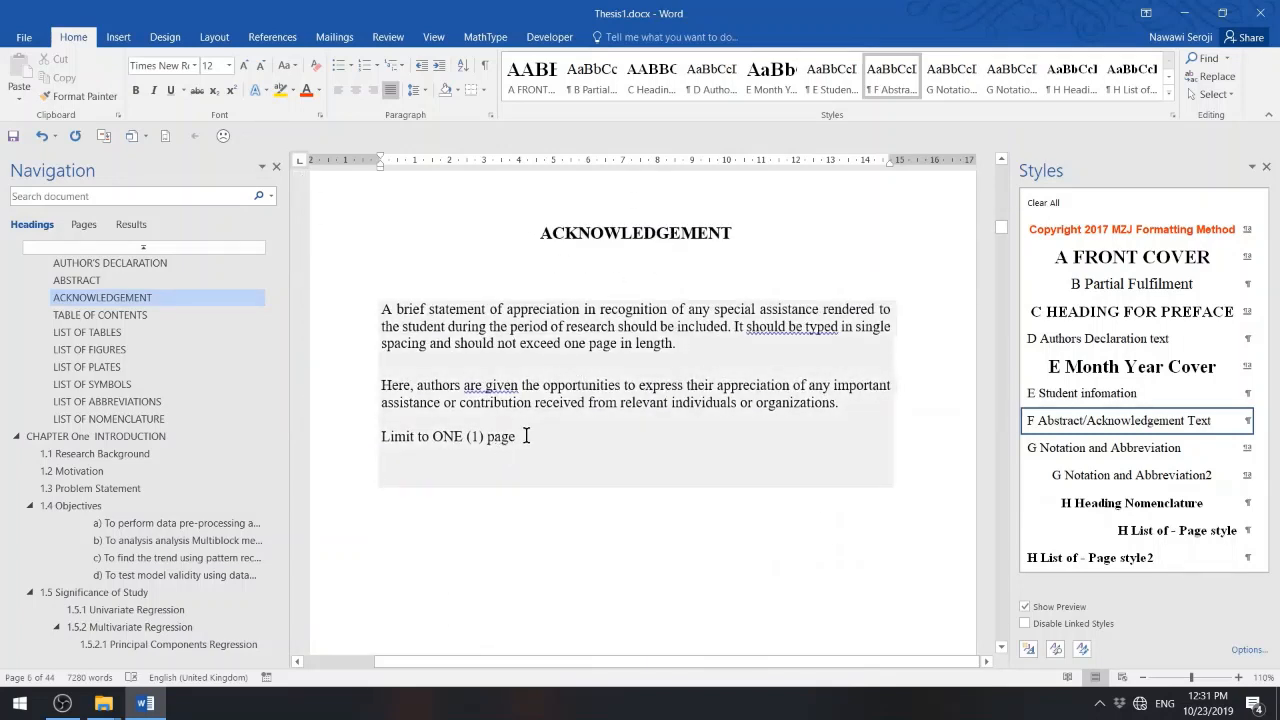
pyautogui.scroll(-15, 540, 434)
pyautogui.scroll(18, 543, 440)
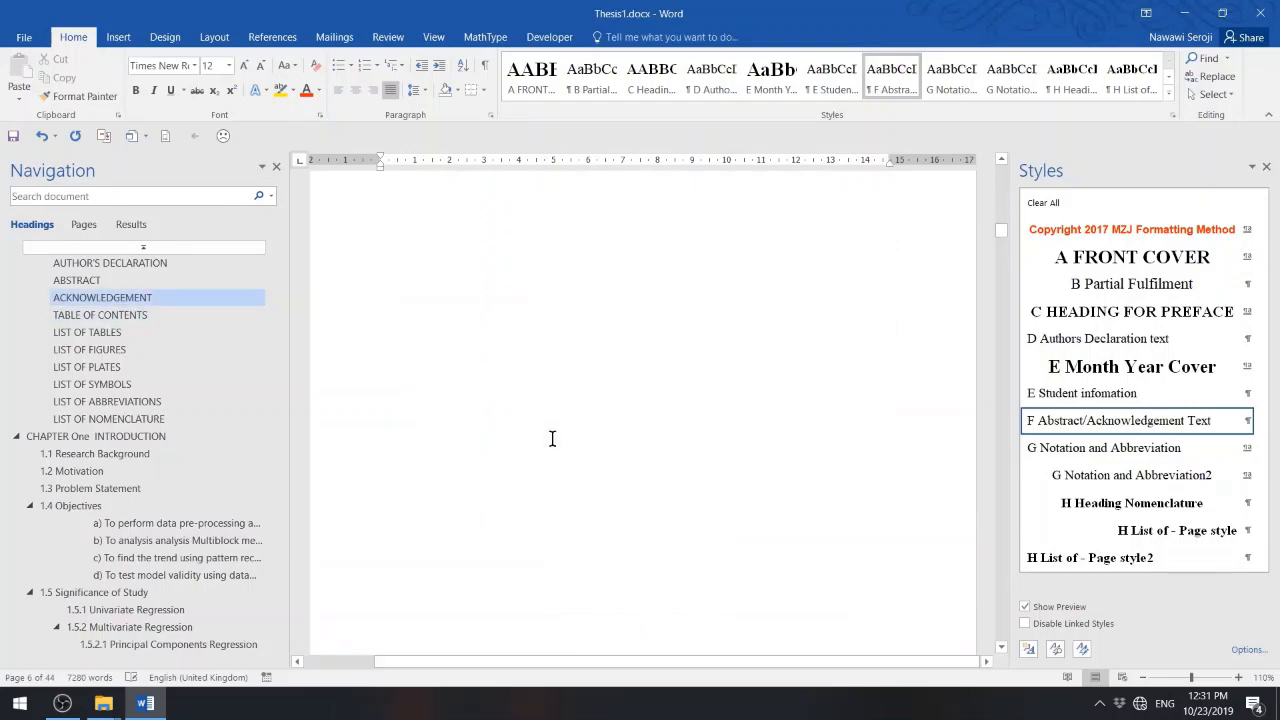
pyautogui.scroll(10, 554, 438)
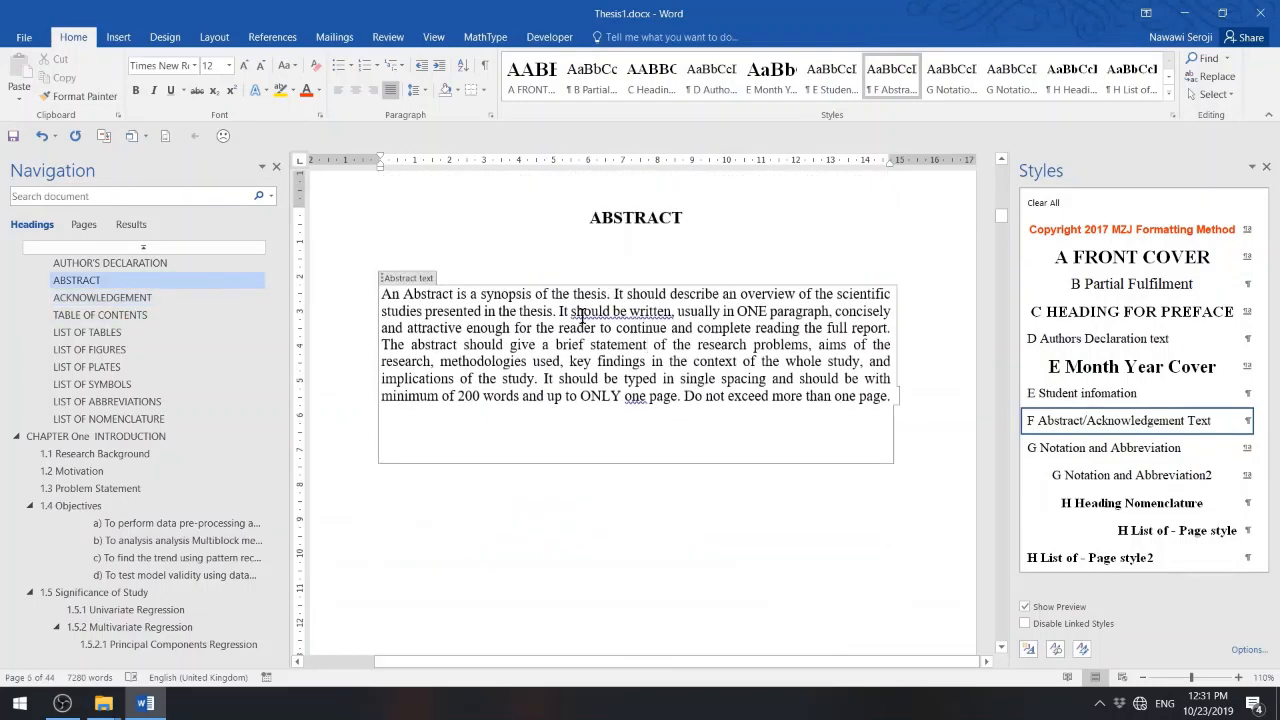
pyautogui.scroll(-10, 577, 330)
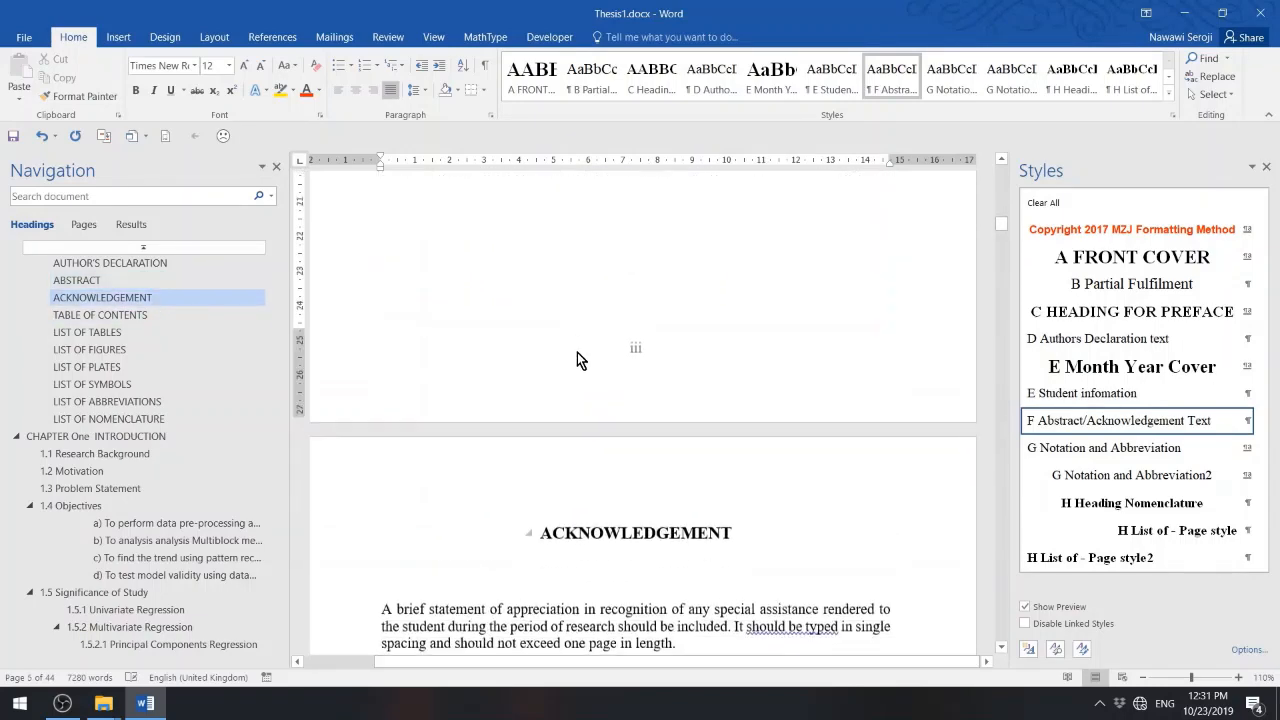
pyautogui.scroll(10, 578, 350)
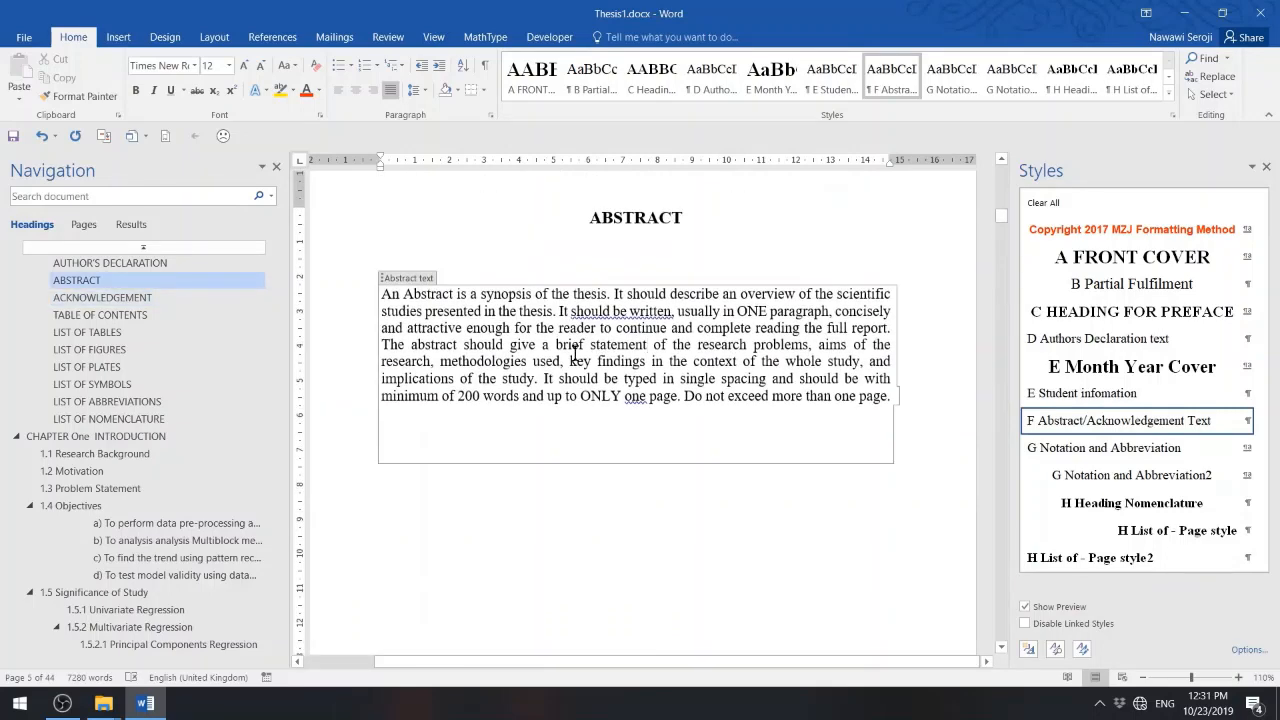
pyautogui.scroll(-8, 577, 365)
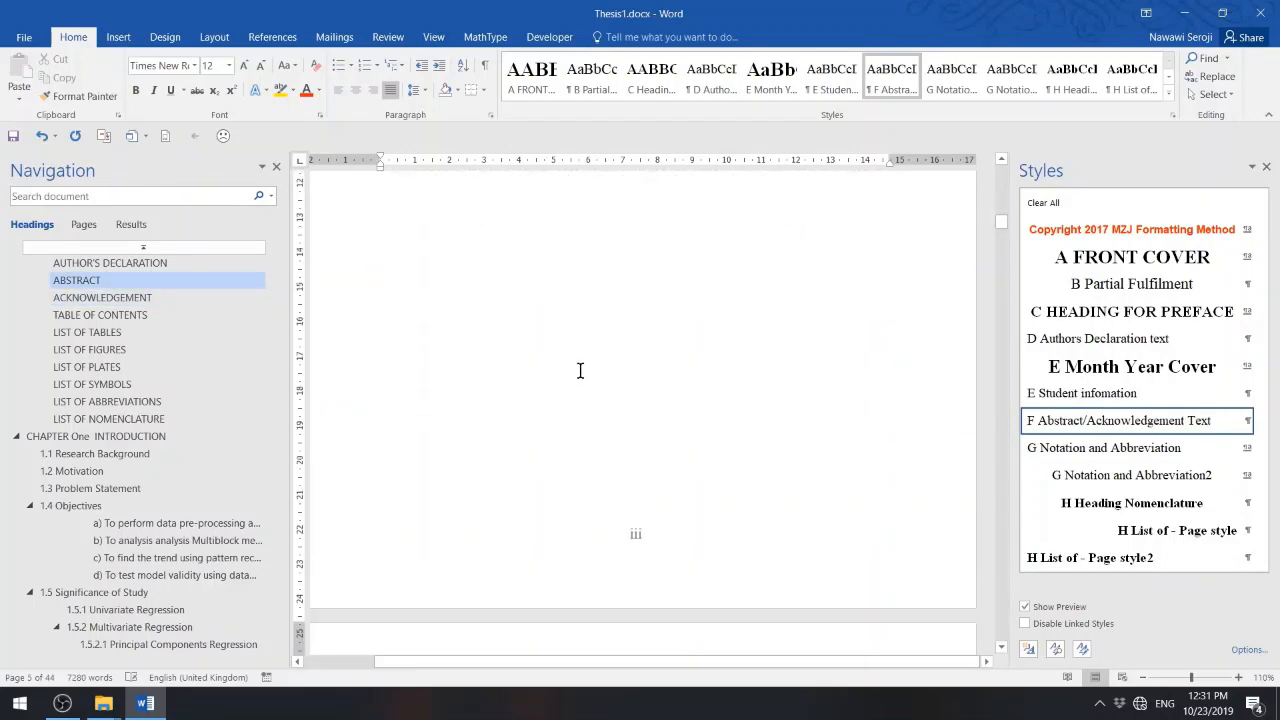
pyautogui.scroll(10, 581, 372)
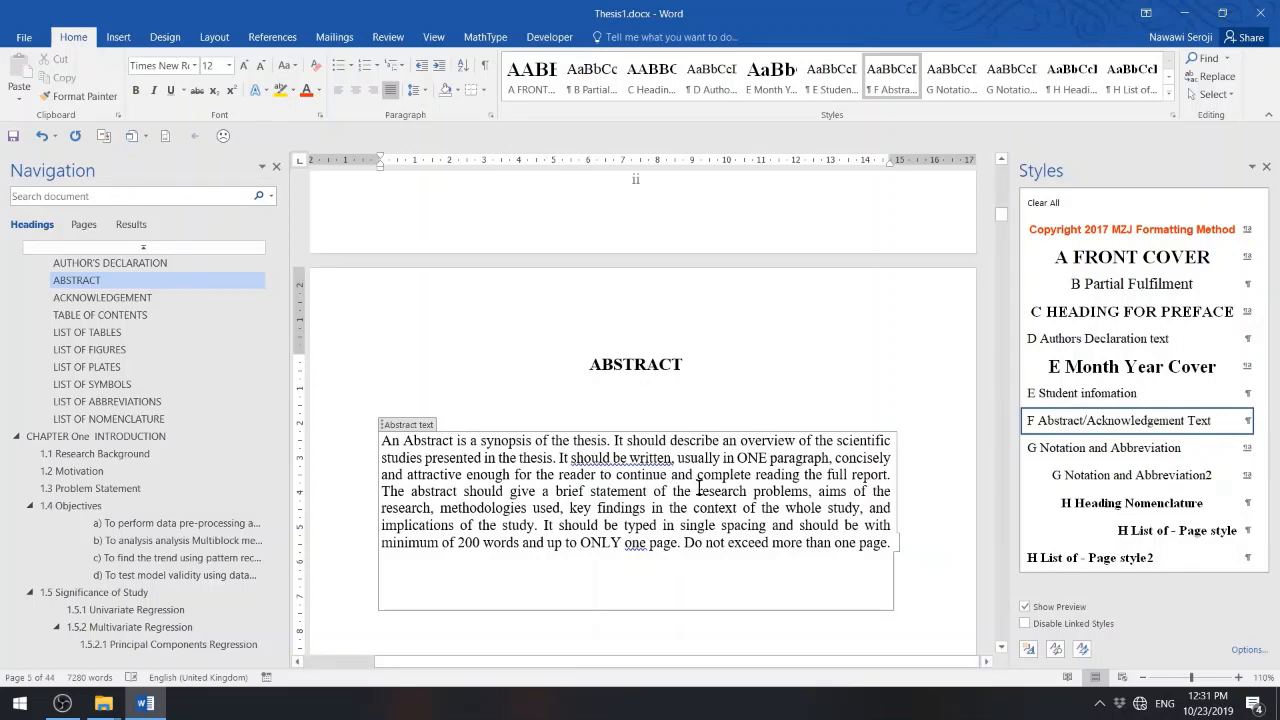
pyautogui.scroll(-6, 683, 480)
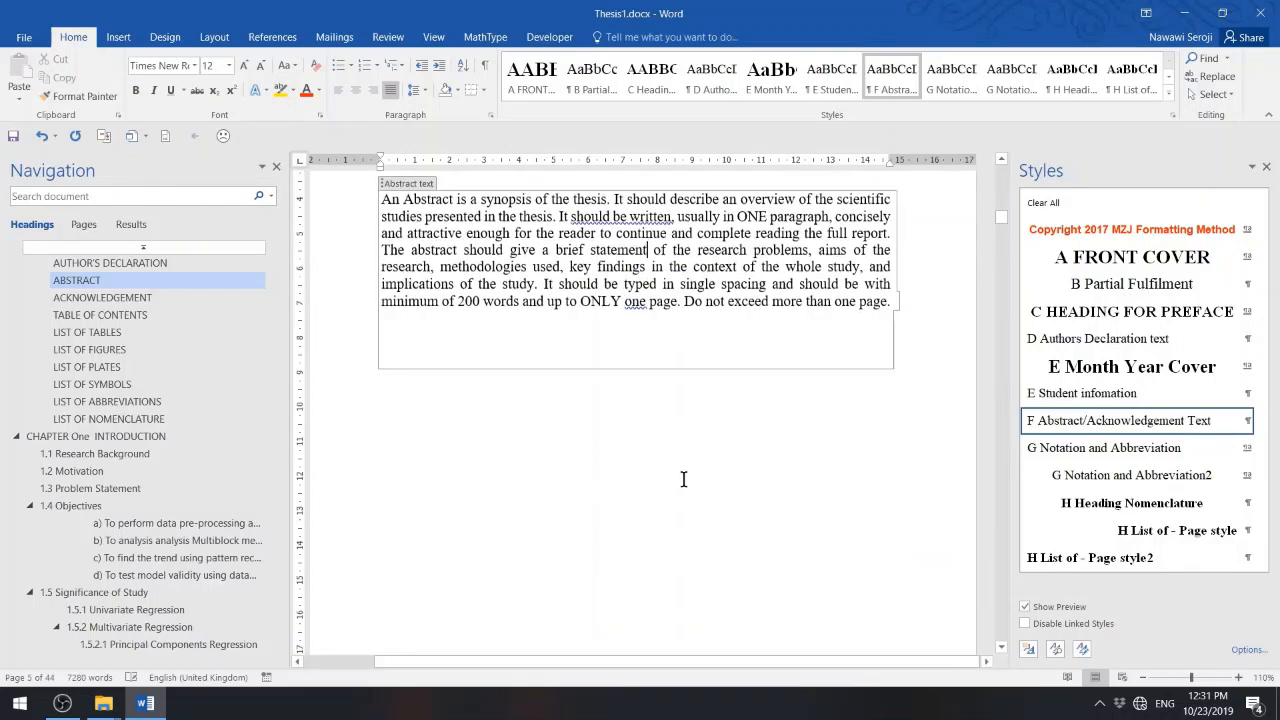
pyautogui.scroll(-3, 683, 485)
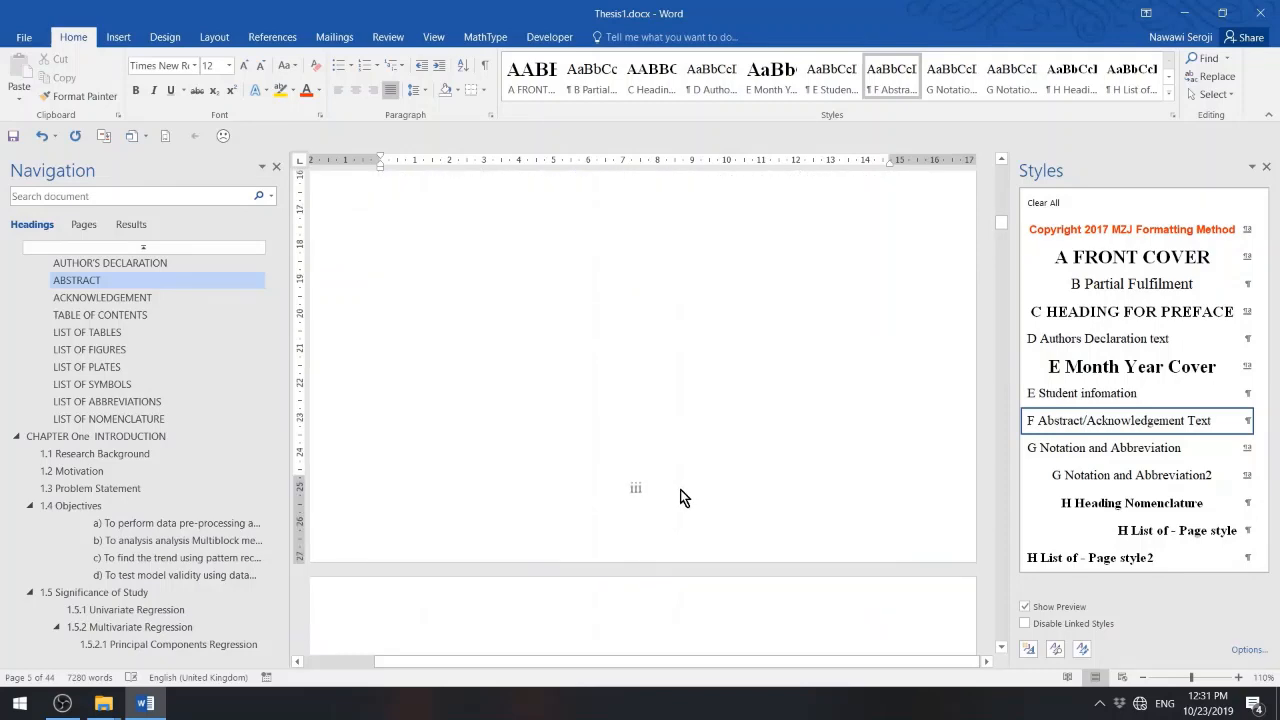
pyautogui.scroll(9, 679, 495)
# - Examine the table of contents, comparing the preface, Chapter One and Chapter Two entries and their page numbers
pyautogui.scroll(-15, 679, 488)
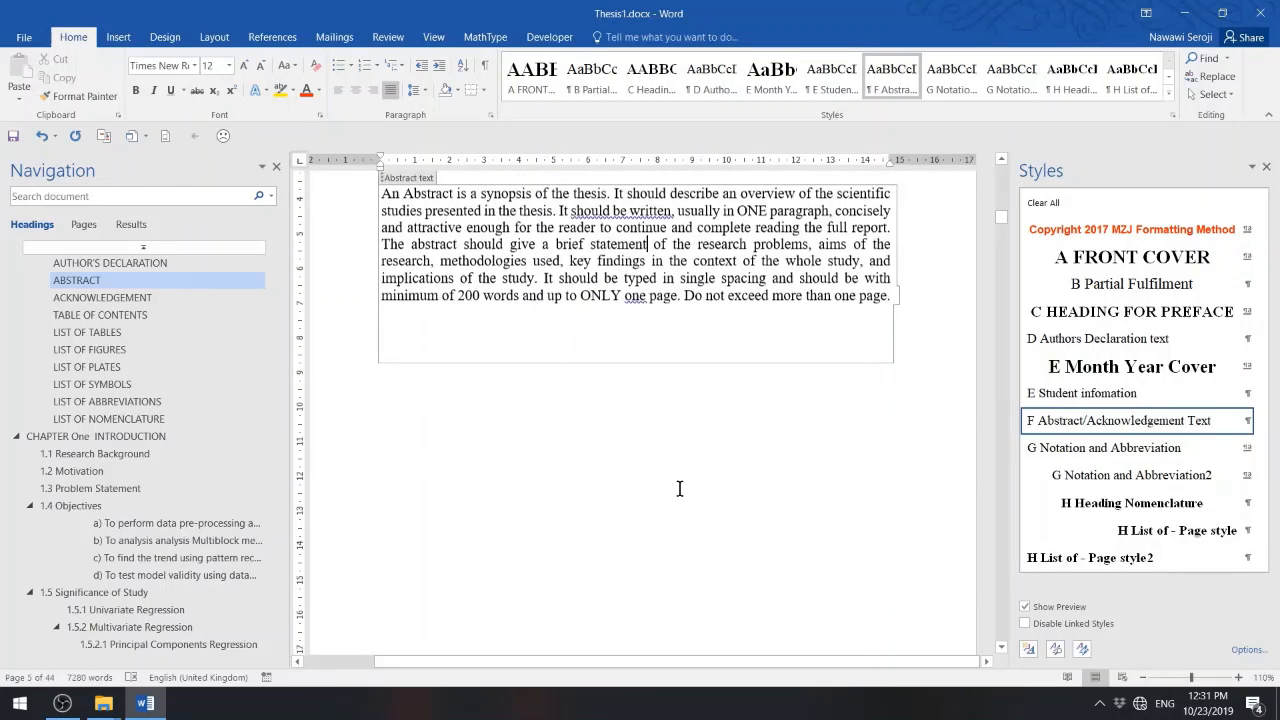
pyautogui.scroll(-10, 679, 488)
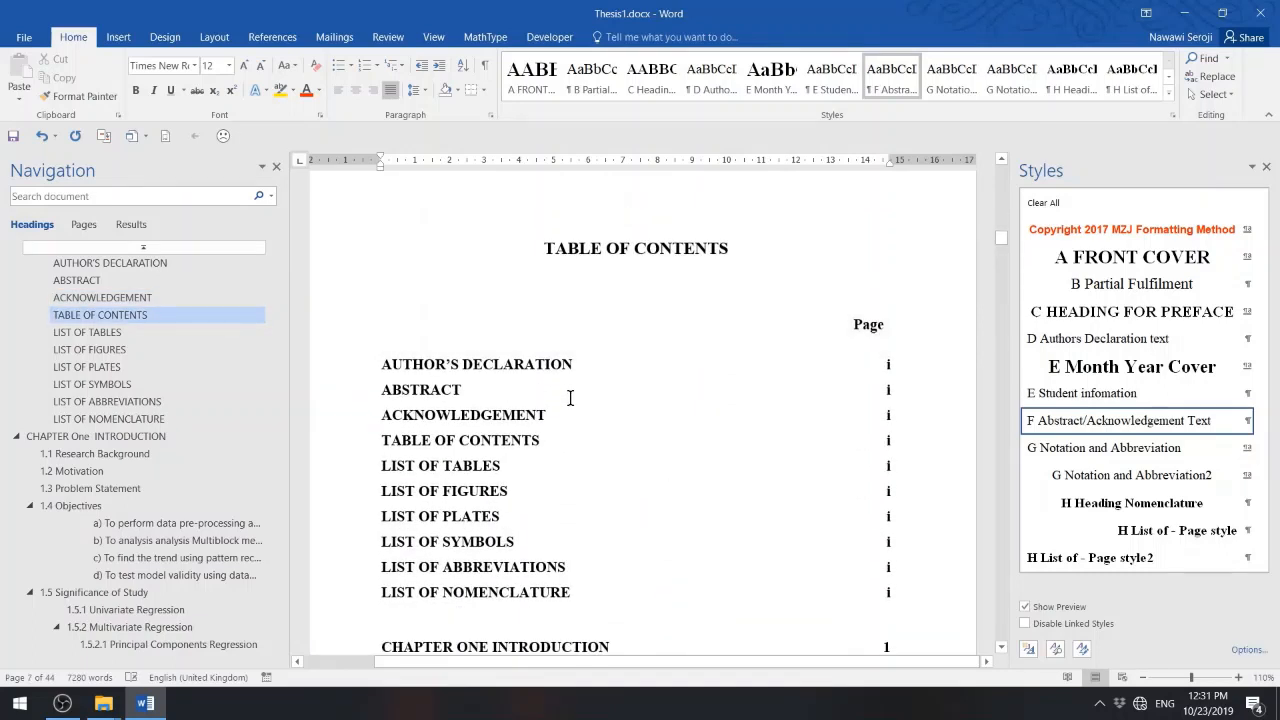
pyautogui.scroll(-3, 567, 400)
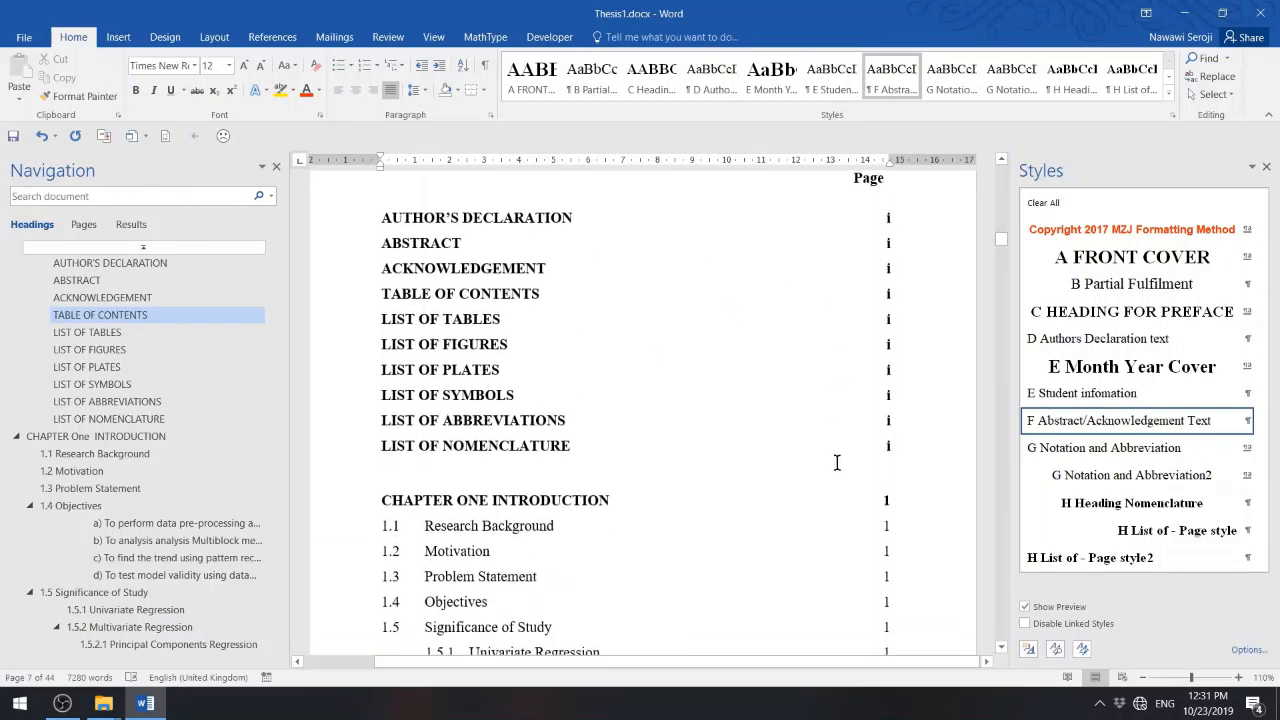
pyautogui.scroll(-3, 838, 460)
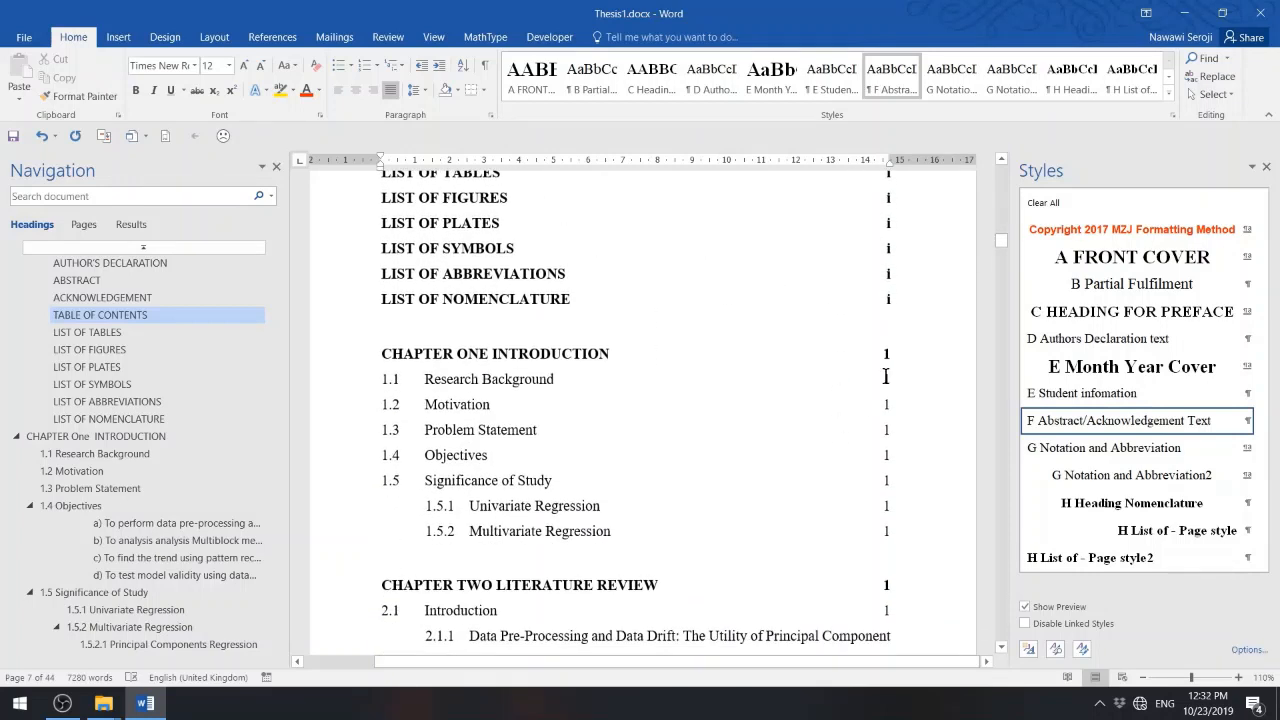
pyautogui.scroll(5, 885, 376)
pyautogui.scroll(-7, 880, 400)
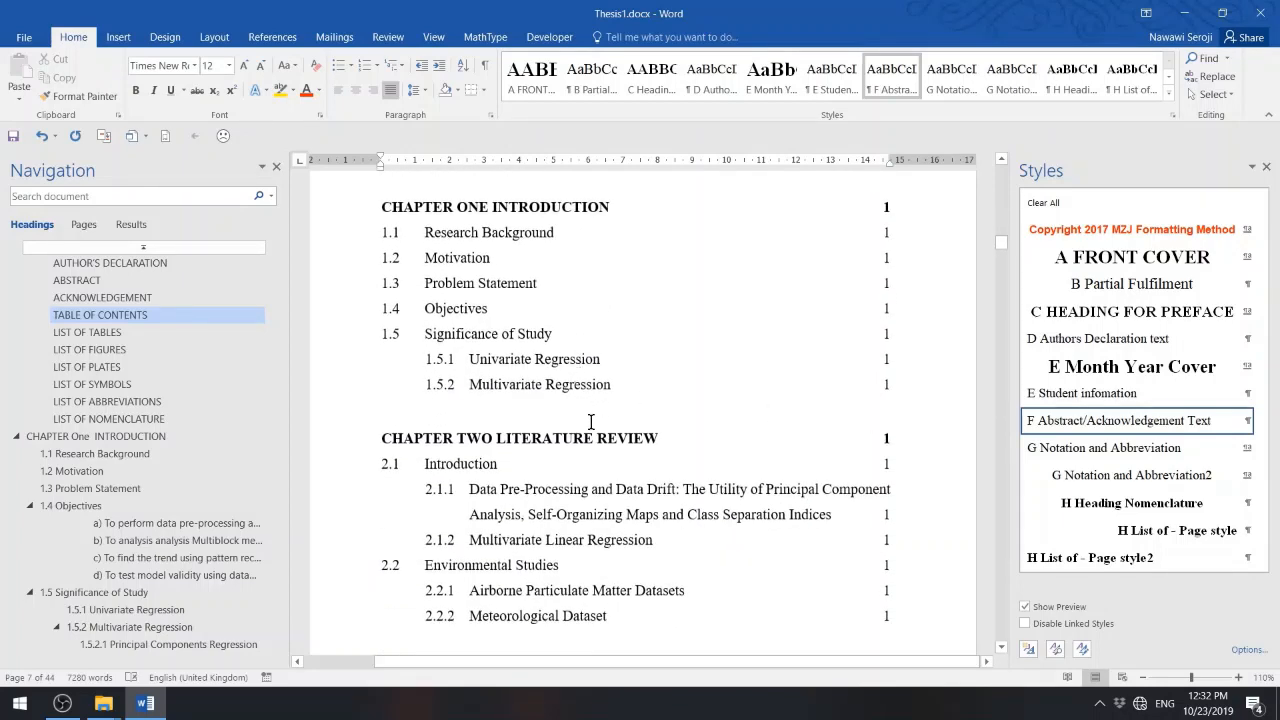
pyautogui.scroll(3, 530, 429)
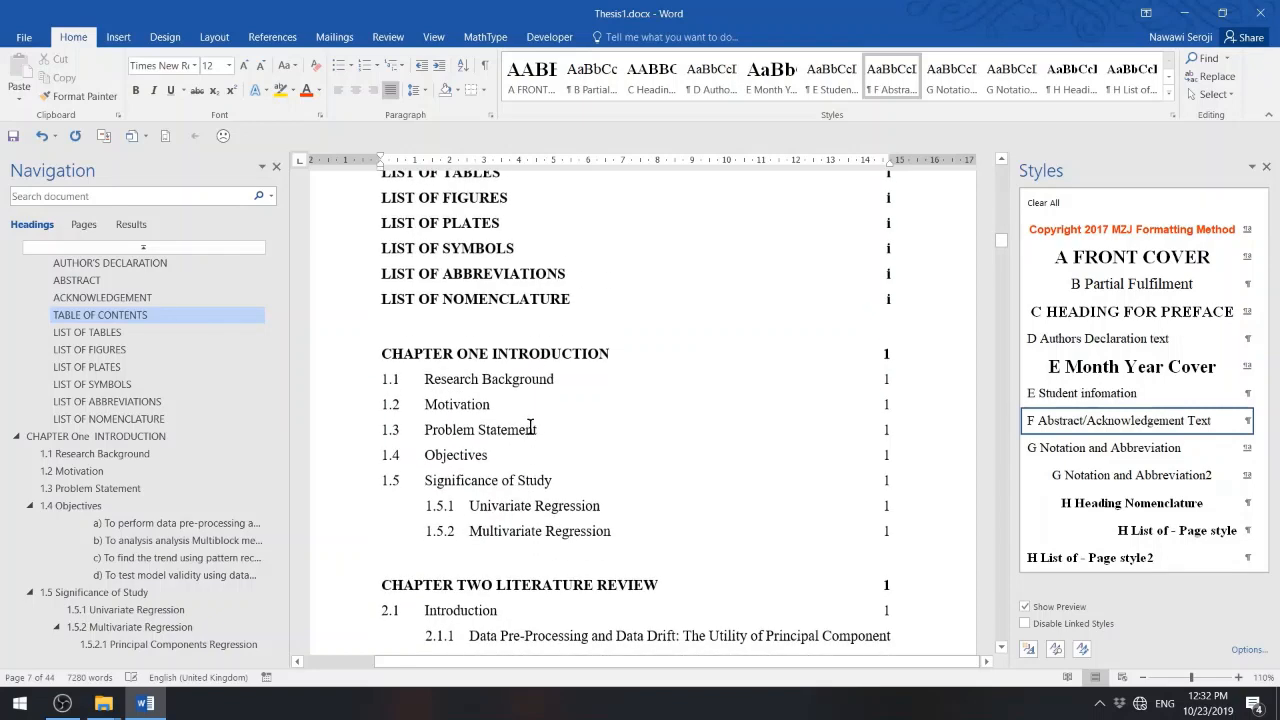
pyautogui.scroll(3, 566, 378)
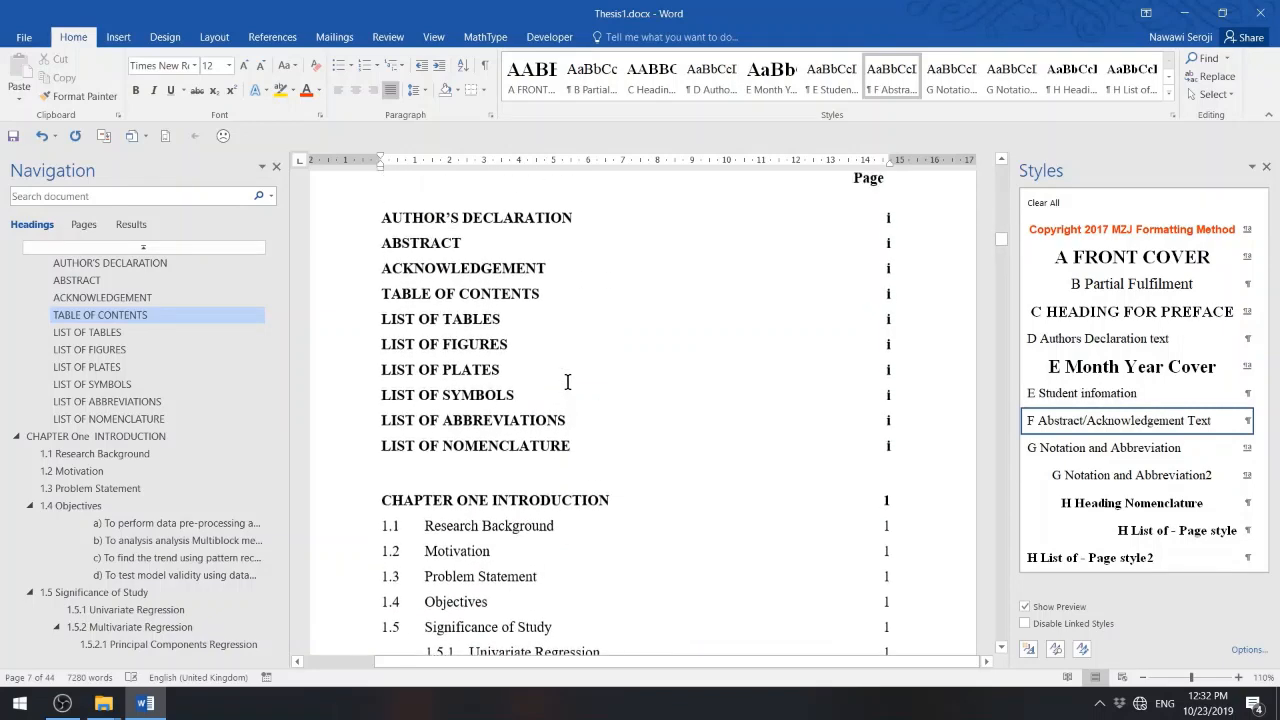
# - Try to update the table of contents field
pyautogui.rightClick(424, 221)
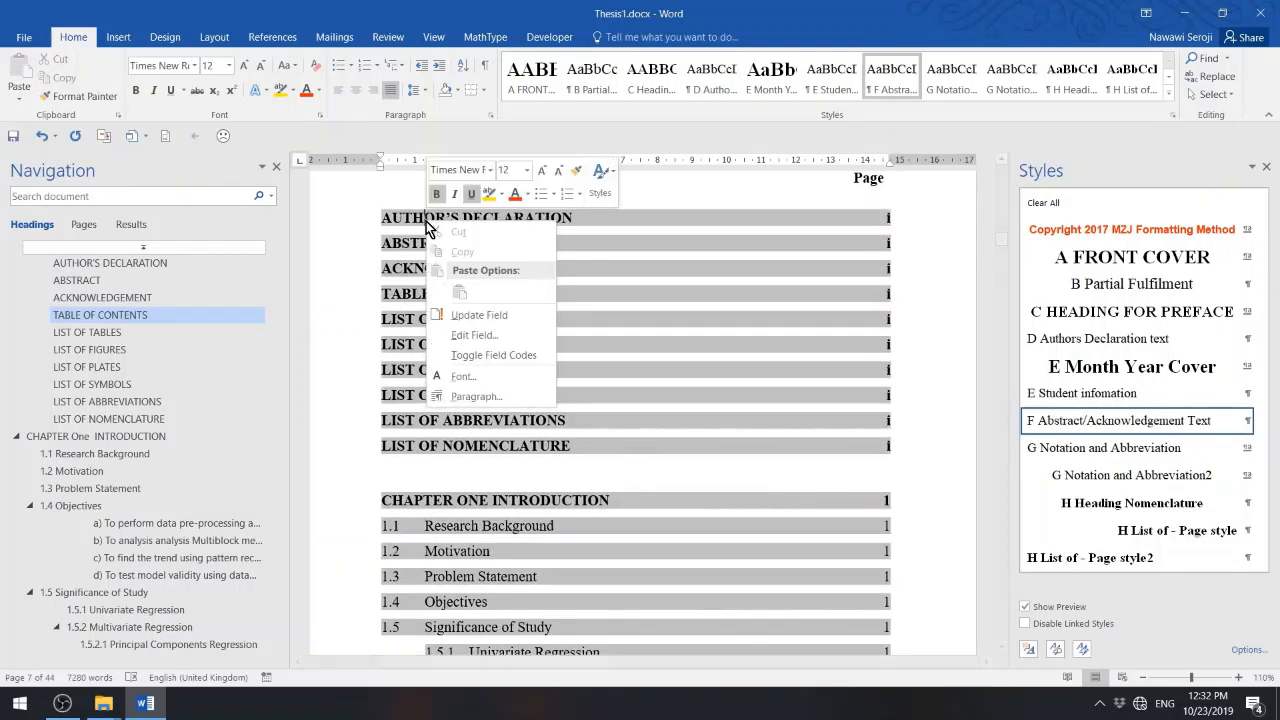
pyautogui.click(476, 314)
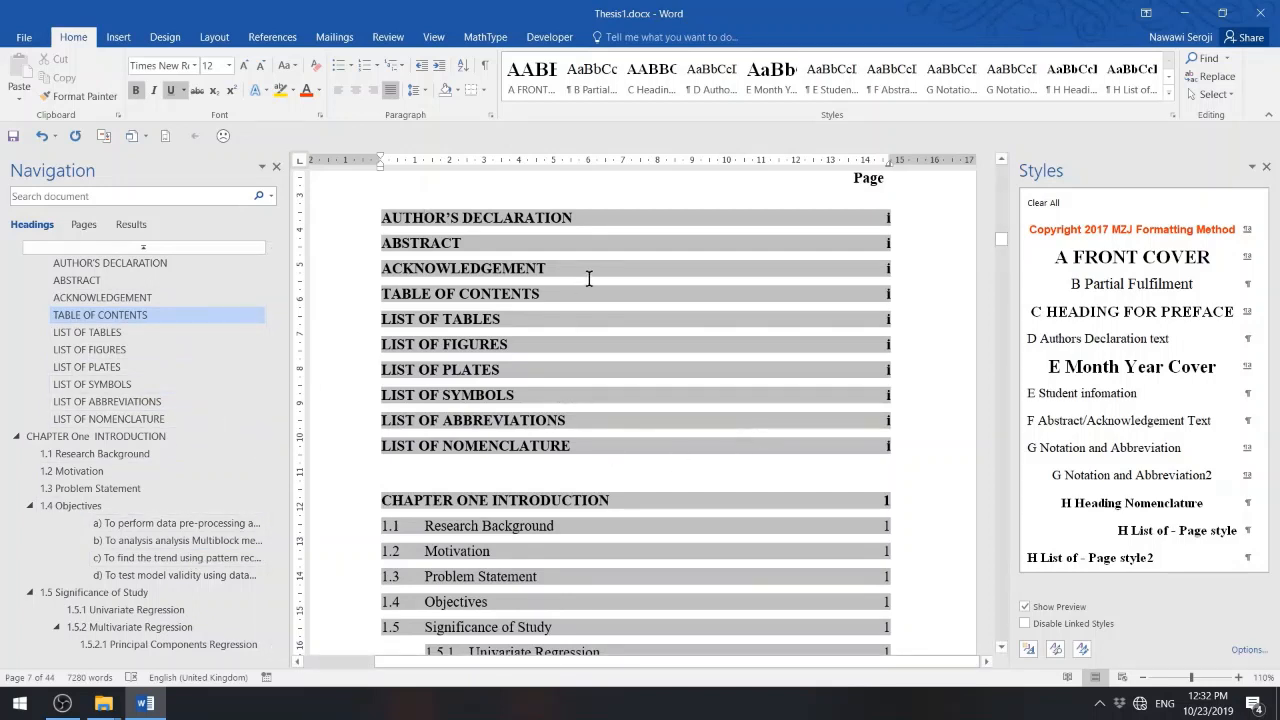
pyautogui.rightClick(509, 216)
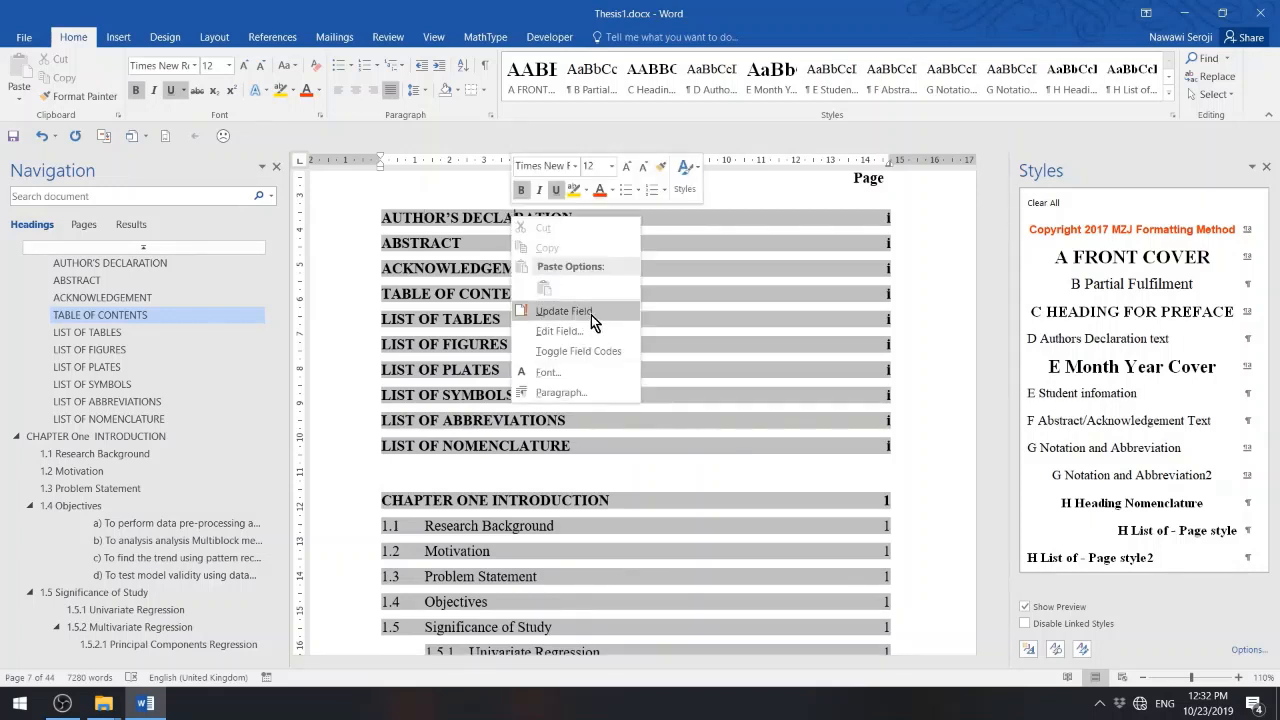
pyautogui.click(735, 320)
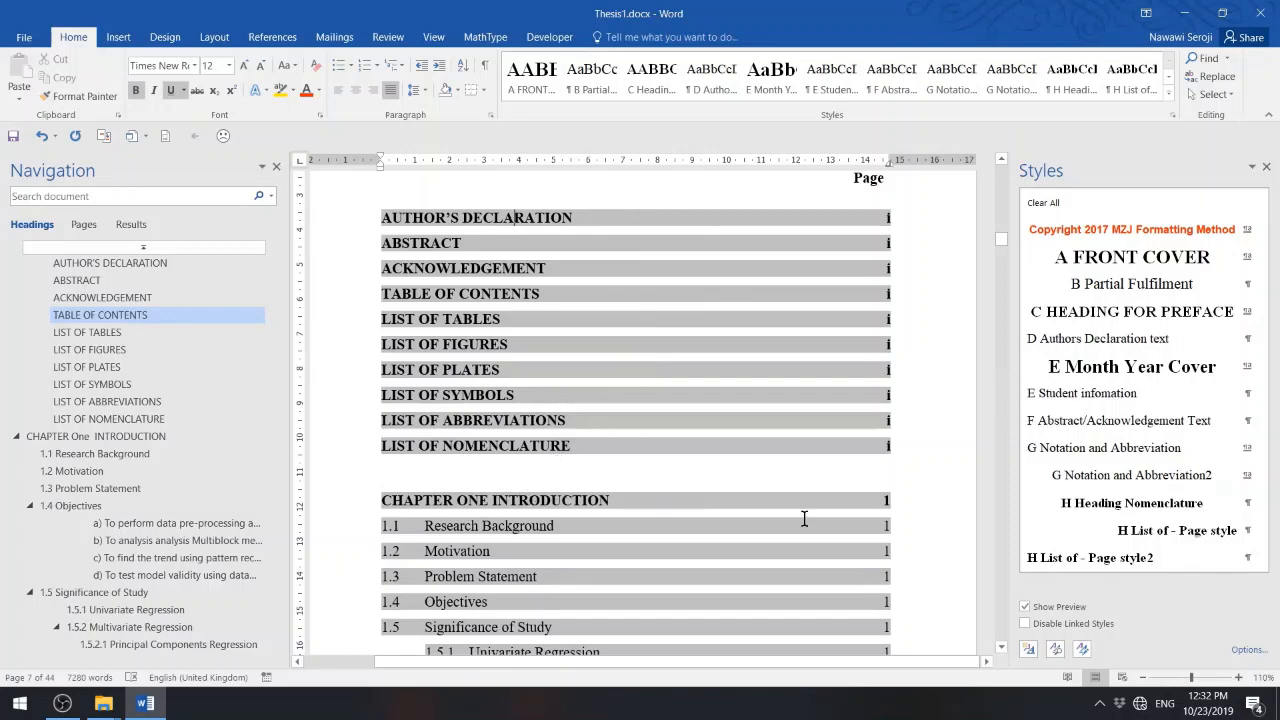
# - Look through the remaining table of contents entries from Chapter One down to the References and Appendices
pyautogui.scroll(-6, 862, 435)
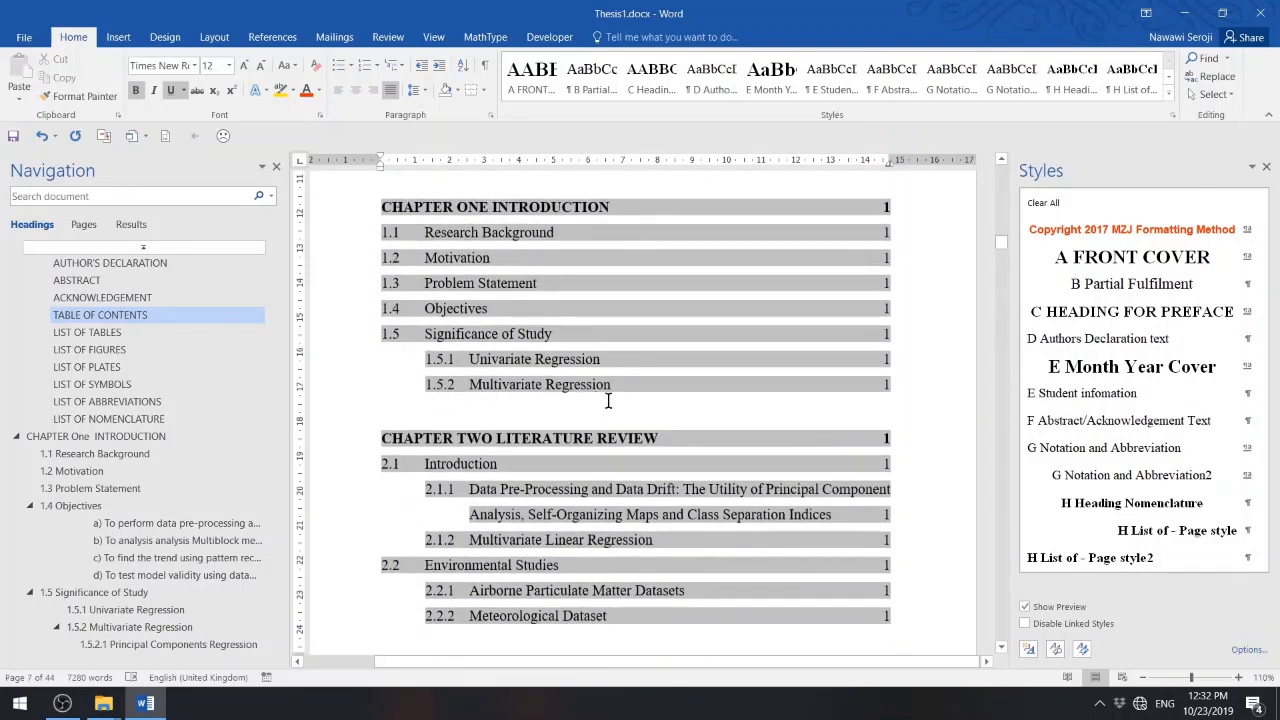
pyautogui.scroll(-9, 624, 405)
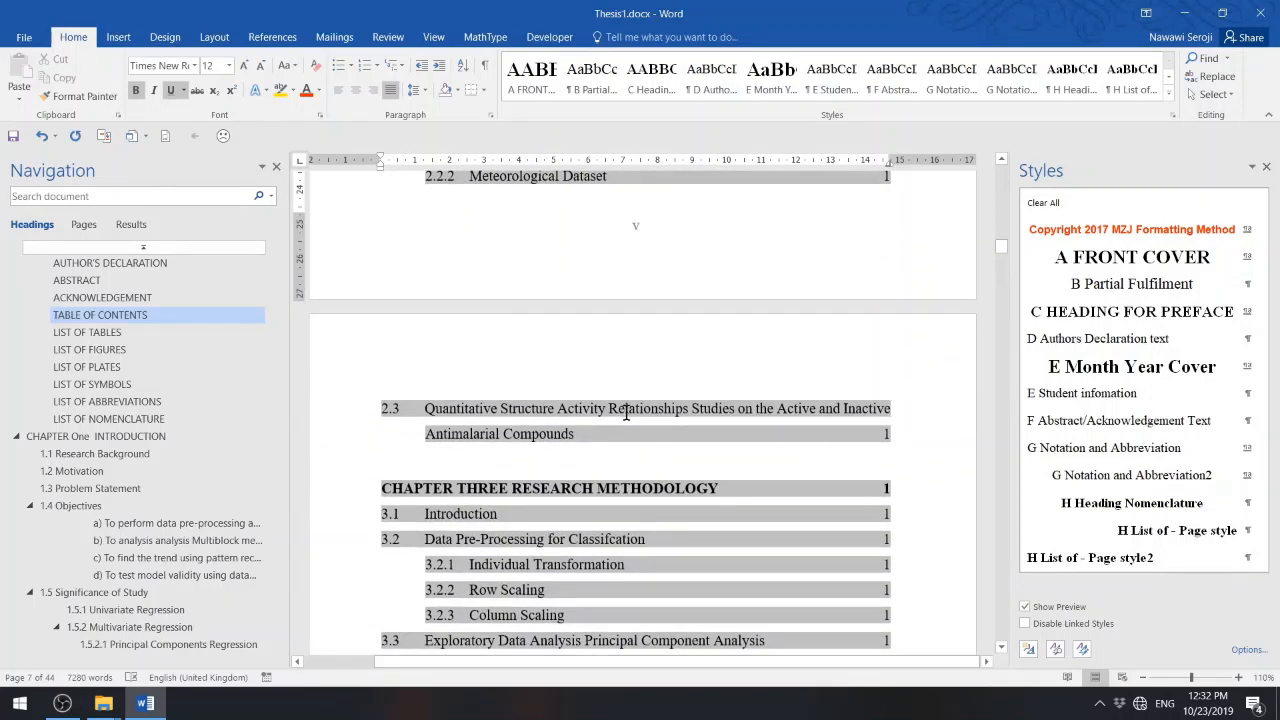
pyautogui.scroll(-6, 628, 413)
pyautogui.scroll(-1, 627, 413)
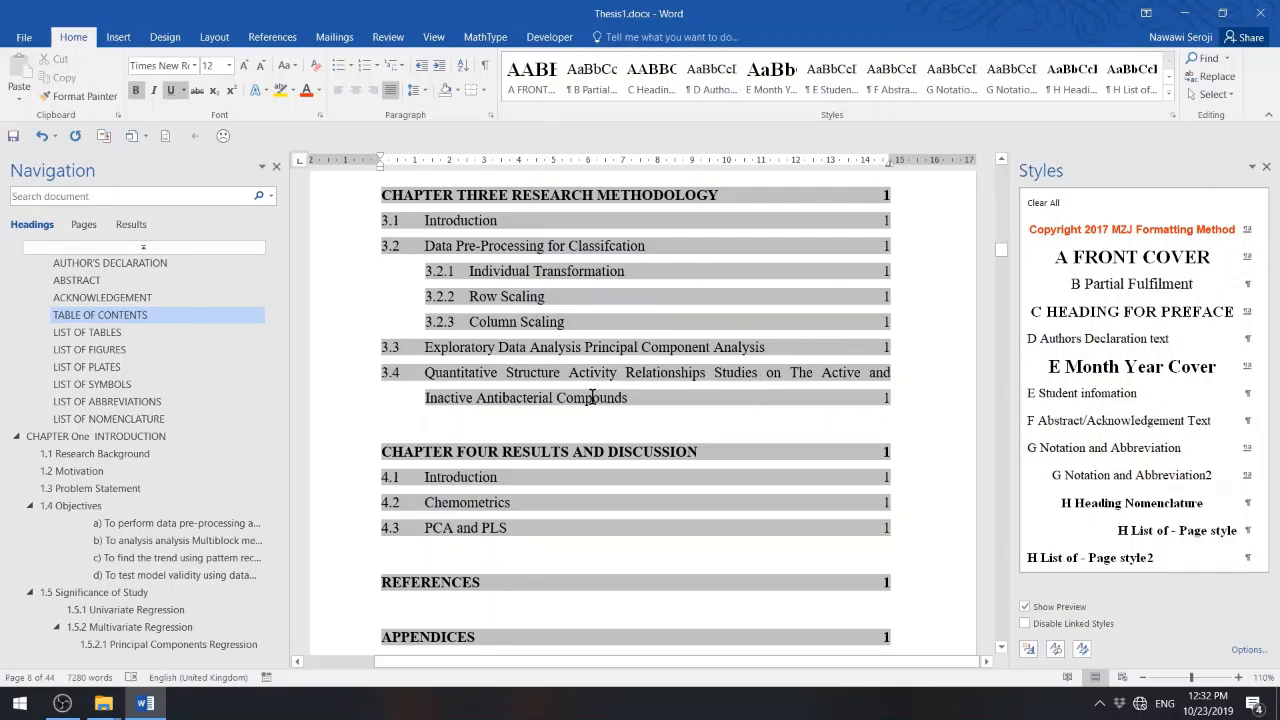
# - Look over the end of the table of contents and the List of Tables, including its field options
pyautogui.scroll(-5, 592, 397)
pyautogui.scroll(-3, 592, 397)
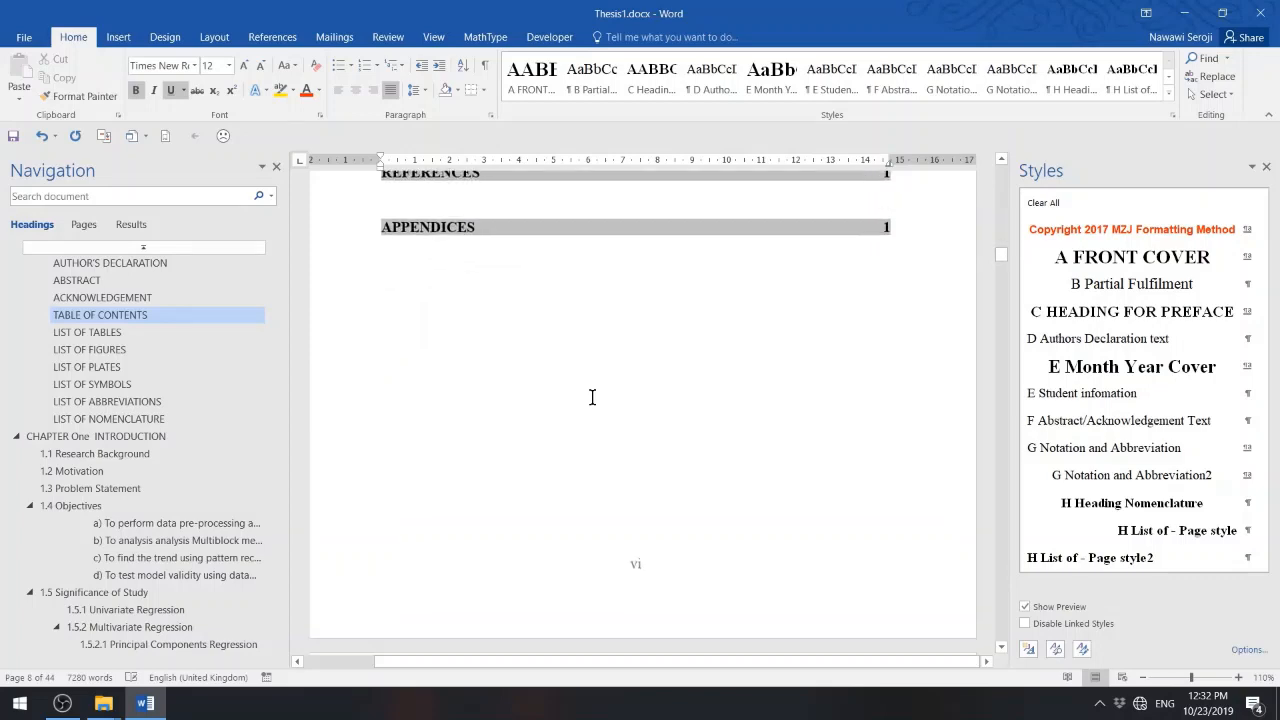
pyautogui.scroll(-11, 592, 397)
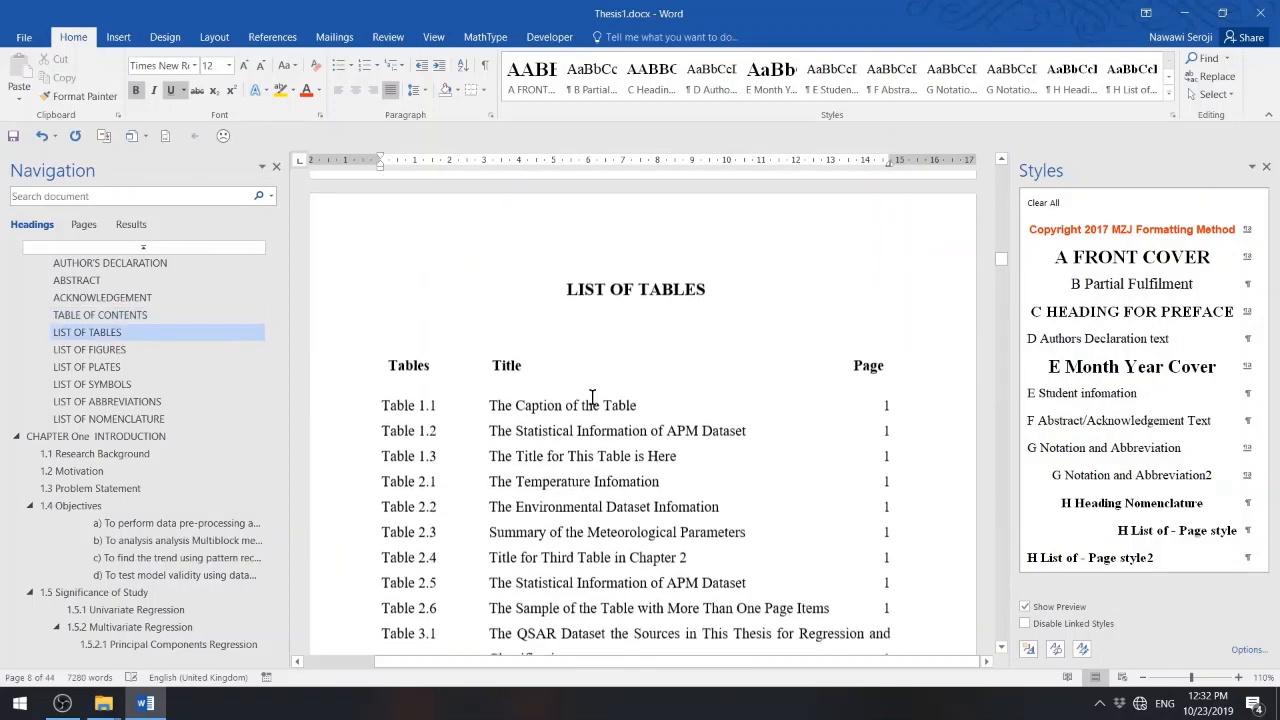
pyautogui.scroll(3, 591, 400)
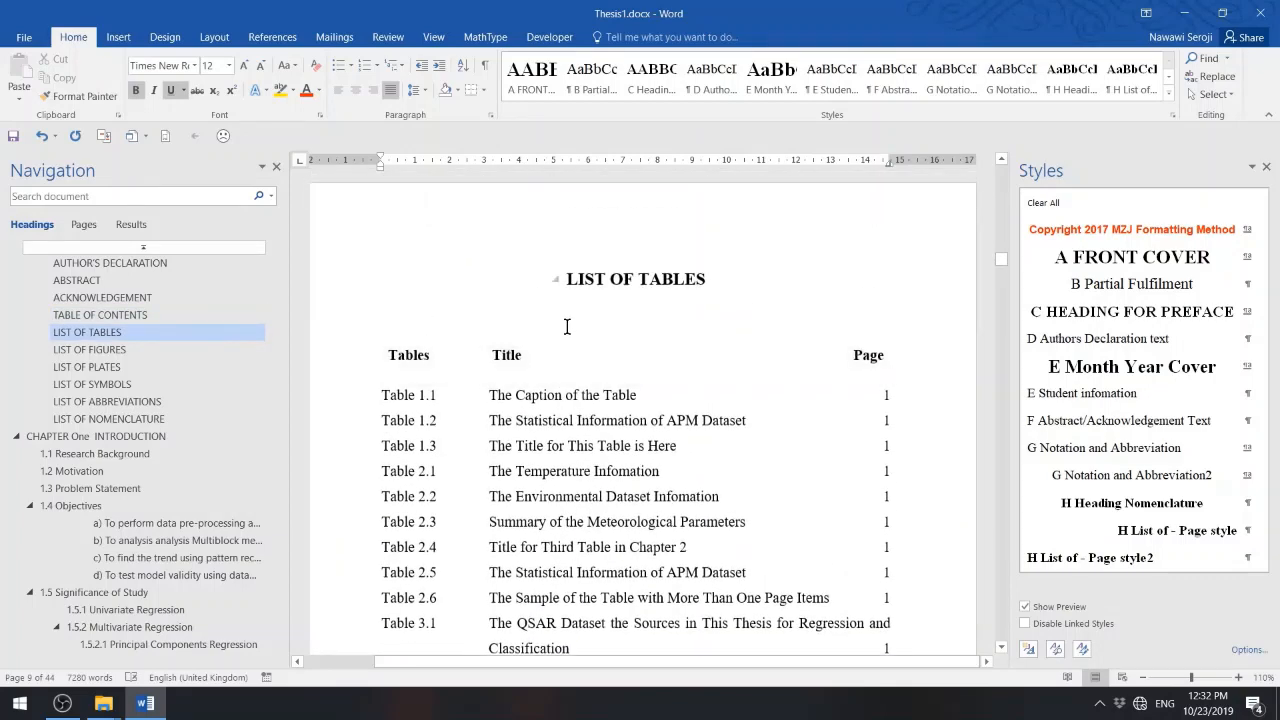
pyautogui.rightClick(557, 394)
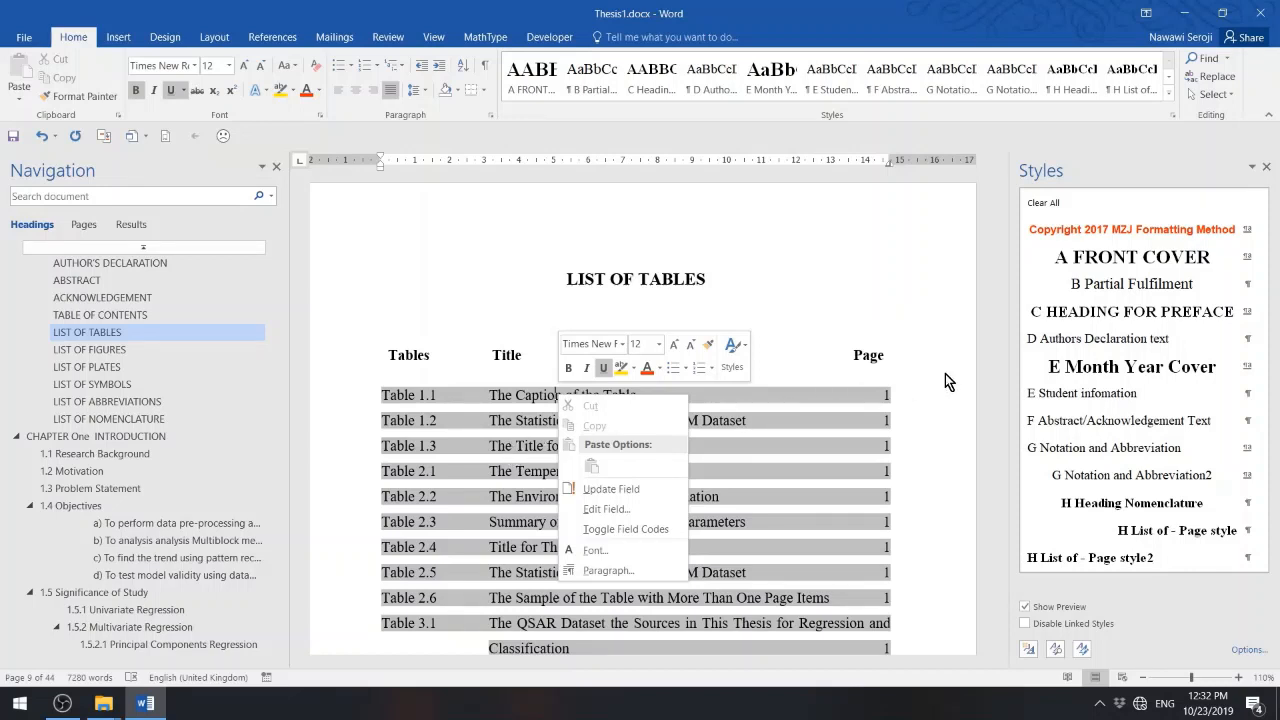
pyautogui.press('Escape')
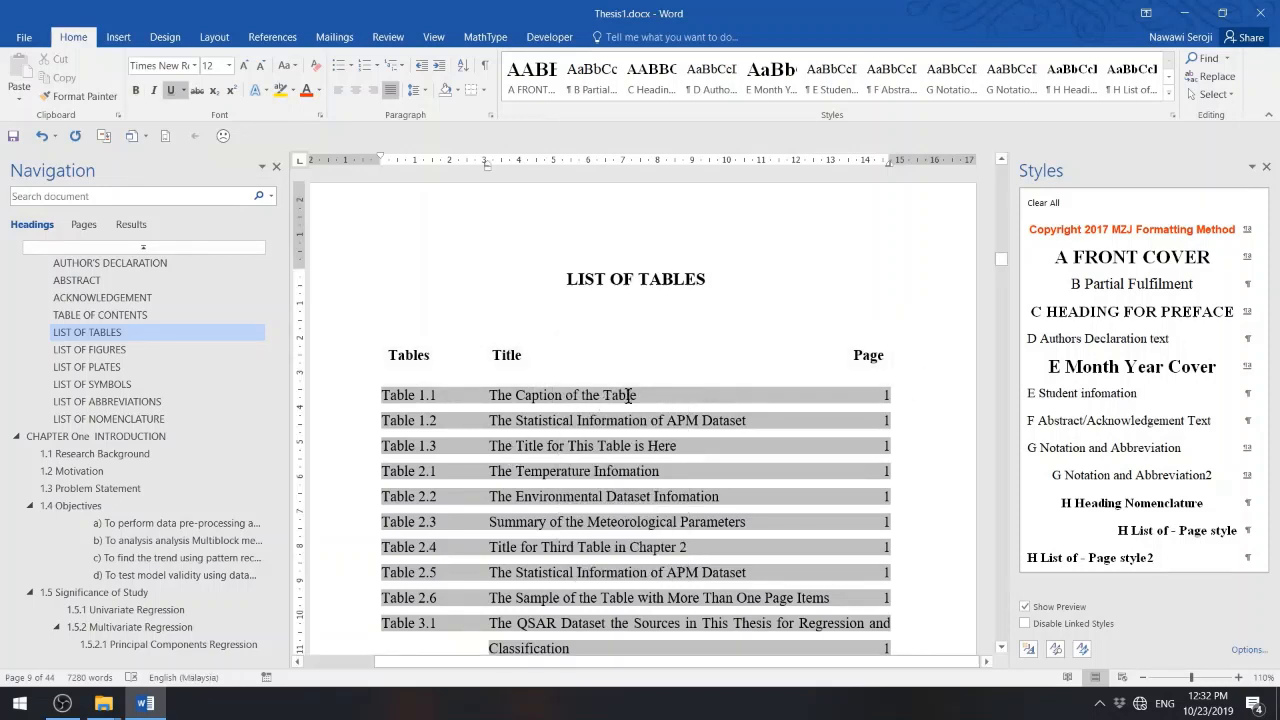
# - Look through the List of Figures, Plates, Symbols, Abbreviations and Nomenclature pages
pyautogui.scroll(-10, 655, 377)
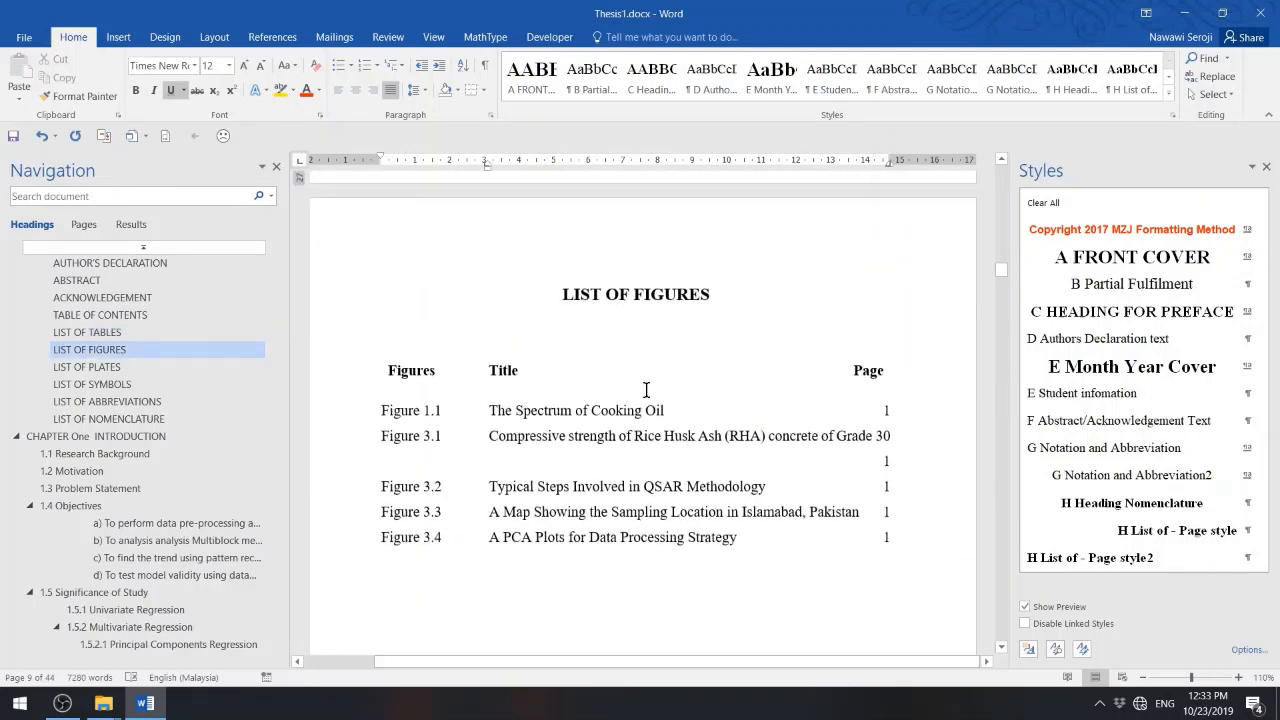
pyautogui.click(580, 413)
pyautogui.scroll(-10, 578, 426)
pyautogui.scroll(-6, 578, 426)
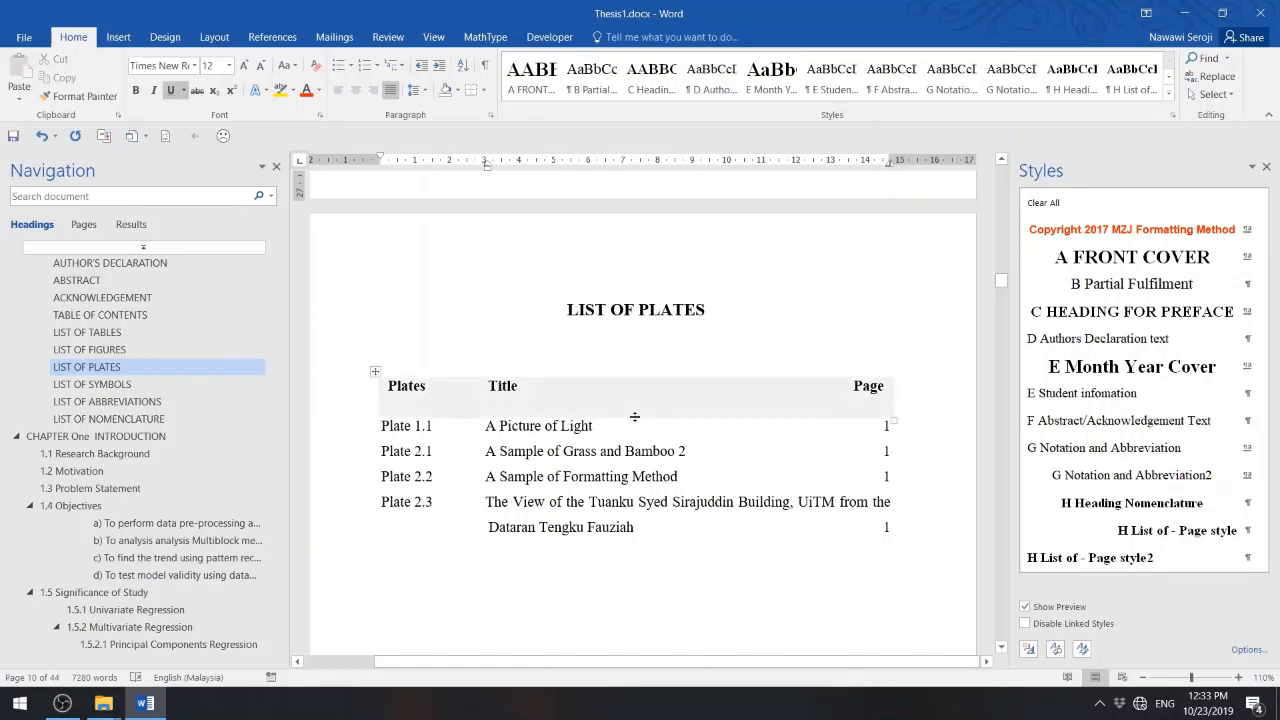
pyautogui.scroll(-20, 634, 416)
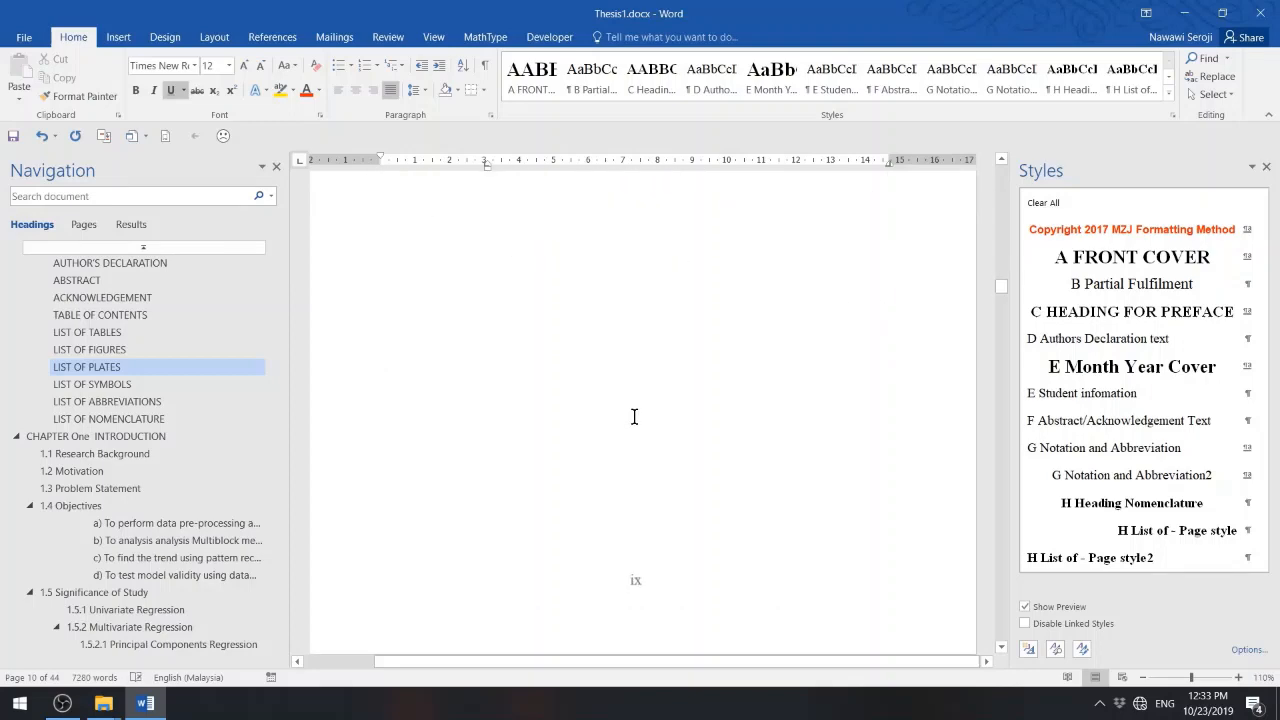
pyautogui.scroll(-15, 634, 416)
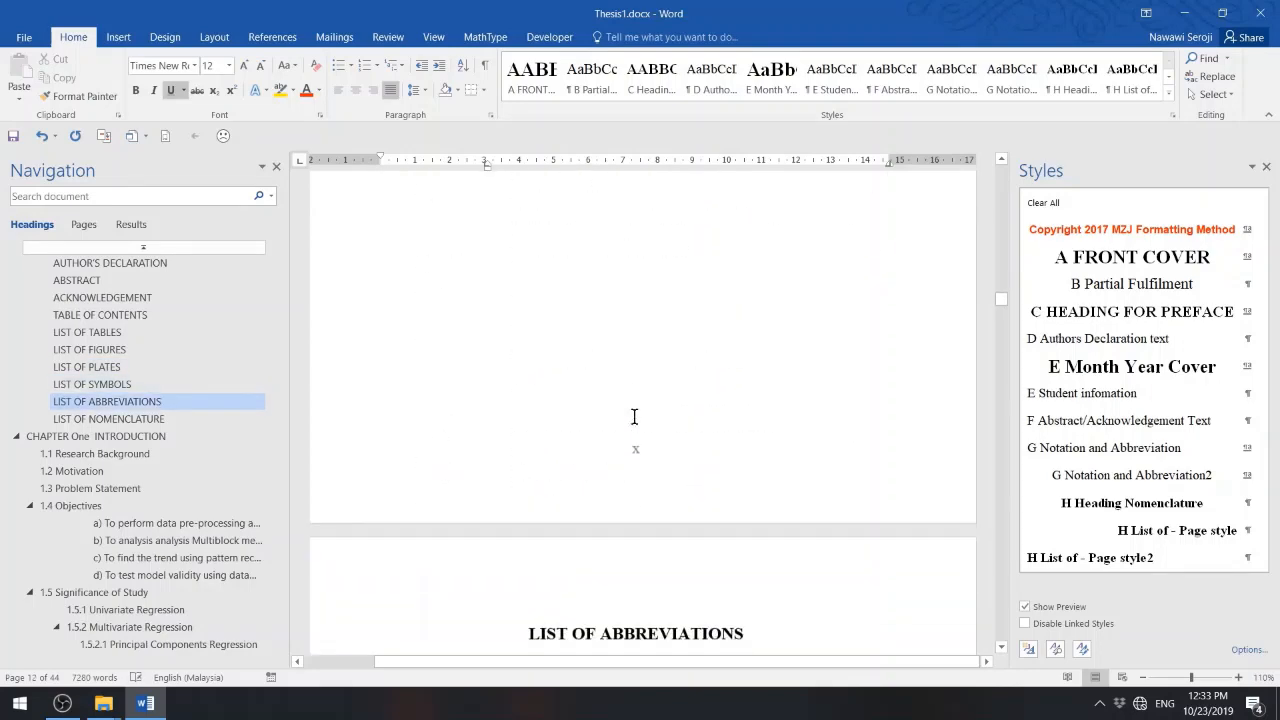
pyautogui.scroll(-15, 634, 416)
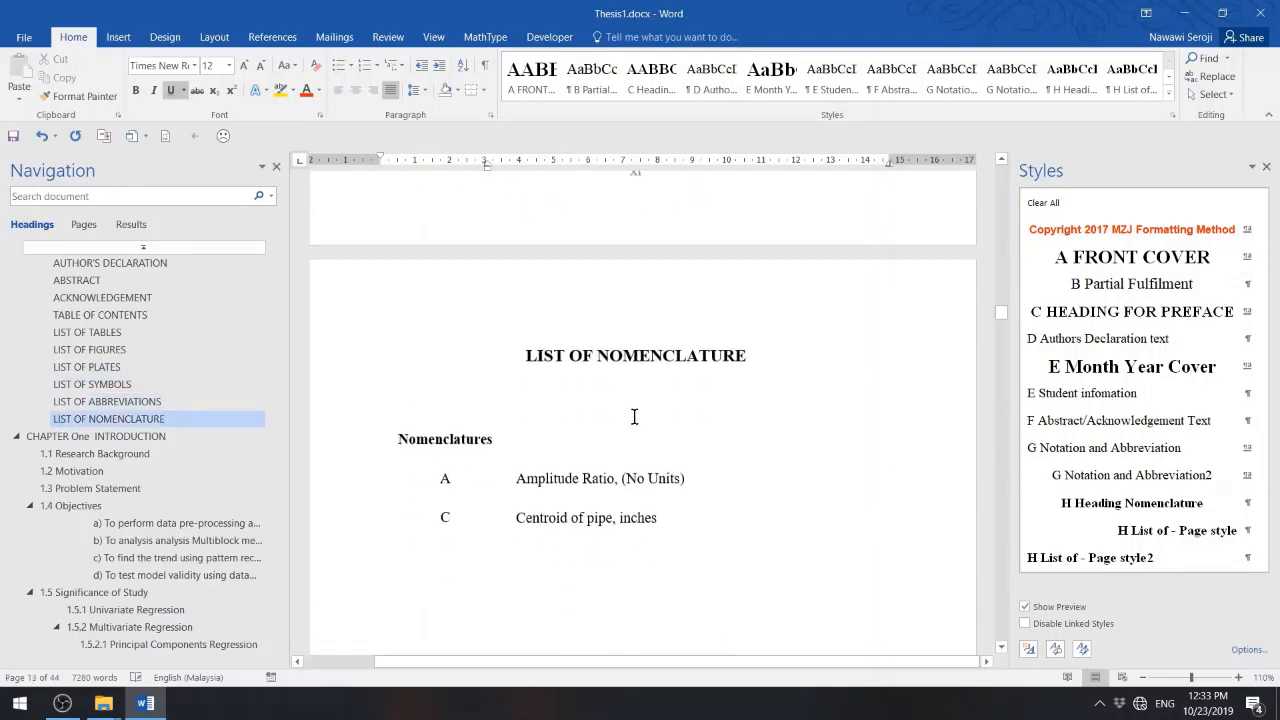
# - Examine Chapter One's headings, equations, objectives, plate and figure, and the caption, picture, equation and table text styles in the style list
pyautogui.scroll(-3, 634, 416)
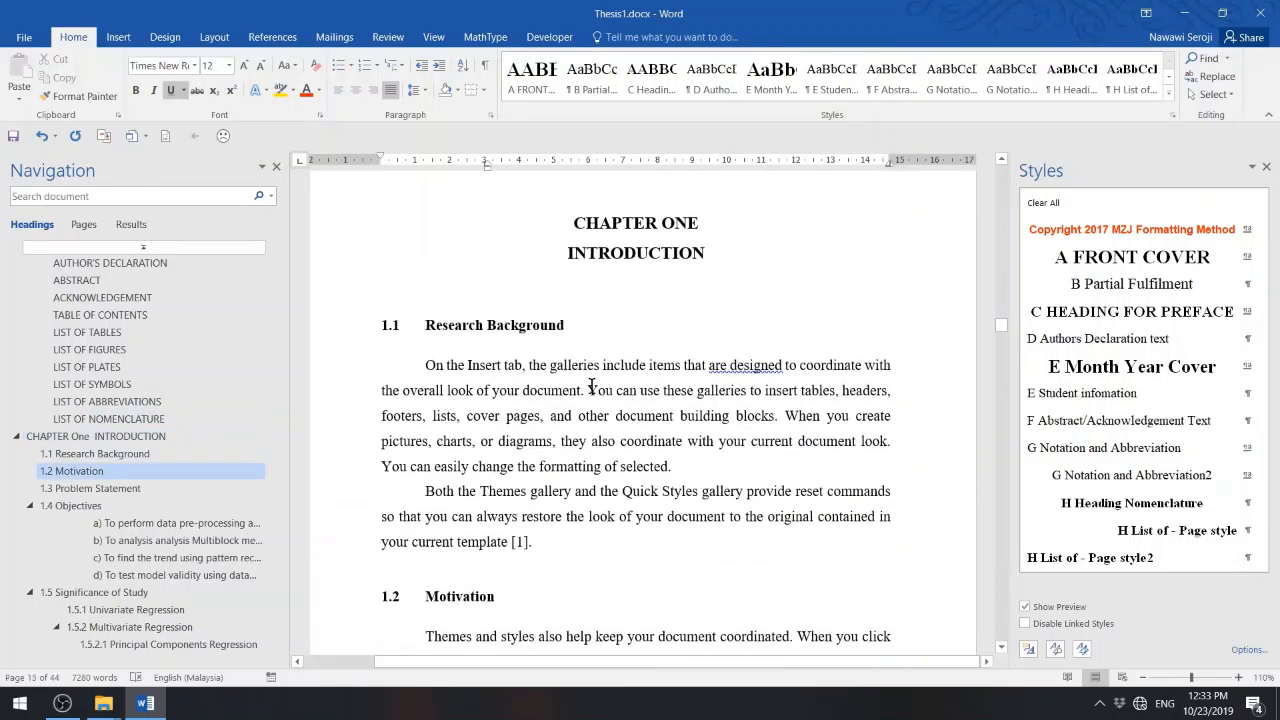
pyautogui.scroll(-15, 588, 398)
pyautogui.scroll(-12, 585, 404)
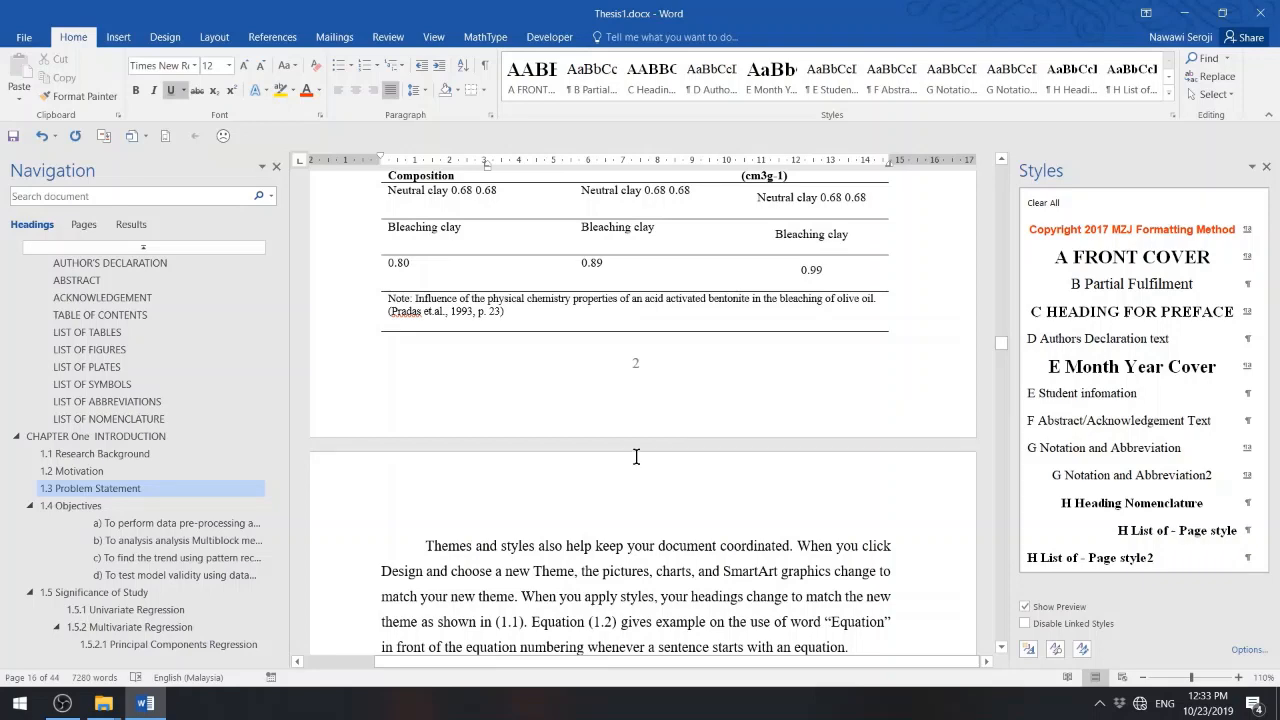
pyautogui.scroll(-8, 634, 455)
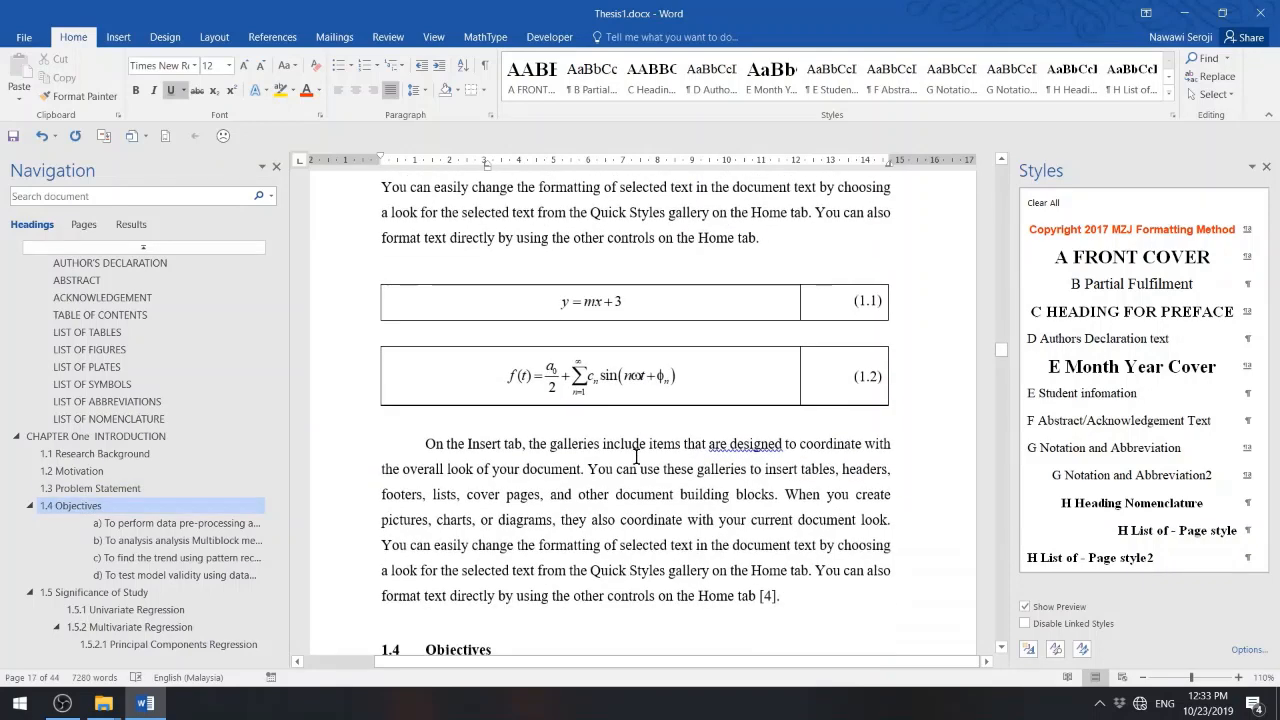
pyautogui.scroll(-3, 636, 457)
pyautogui.scroll(1, 641, 440)
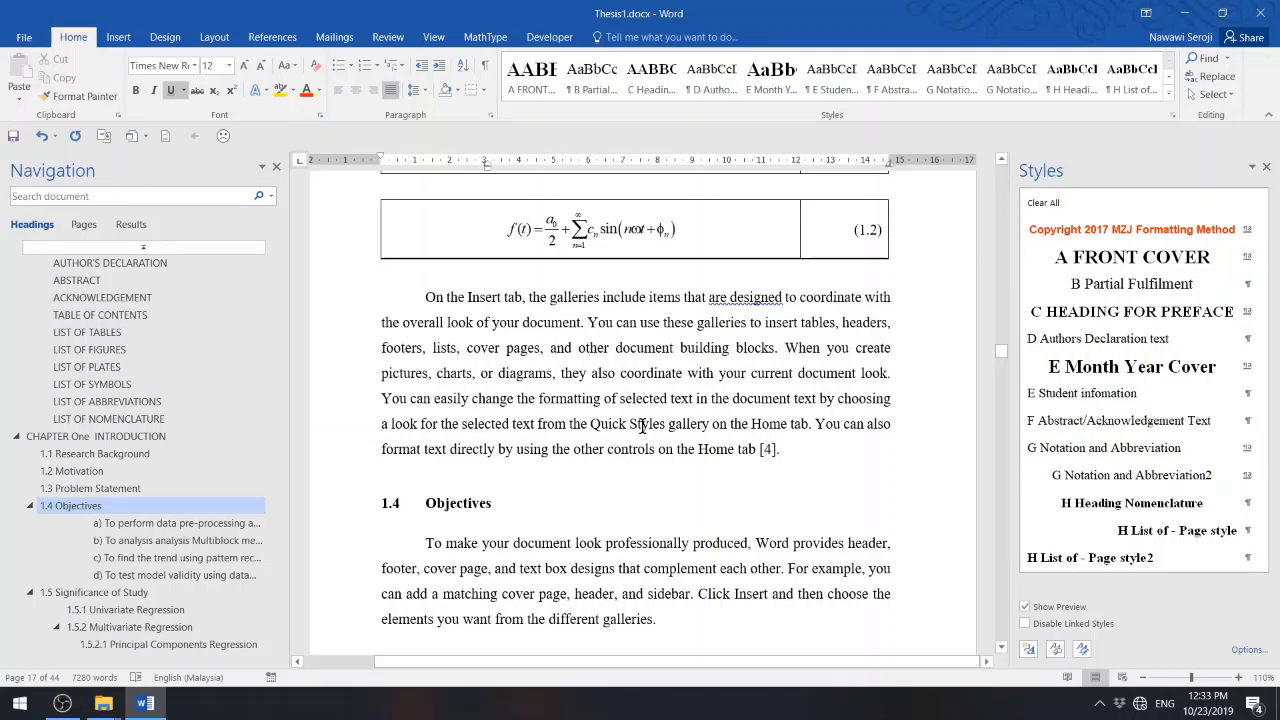
pyautogui.scroll(-6, 630, 370)
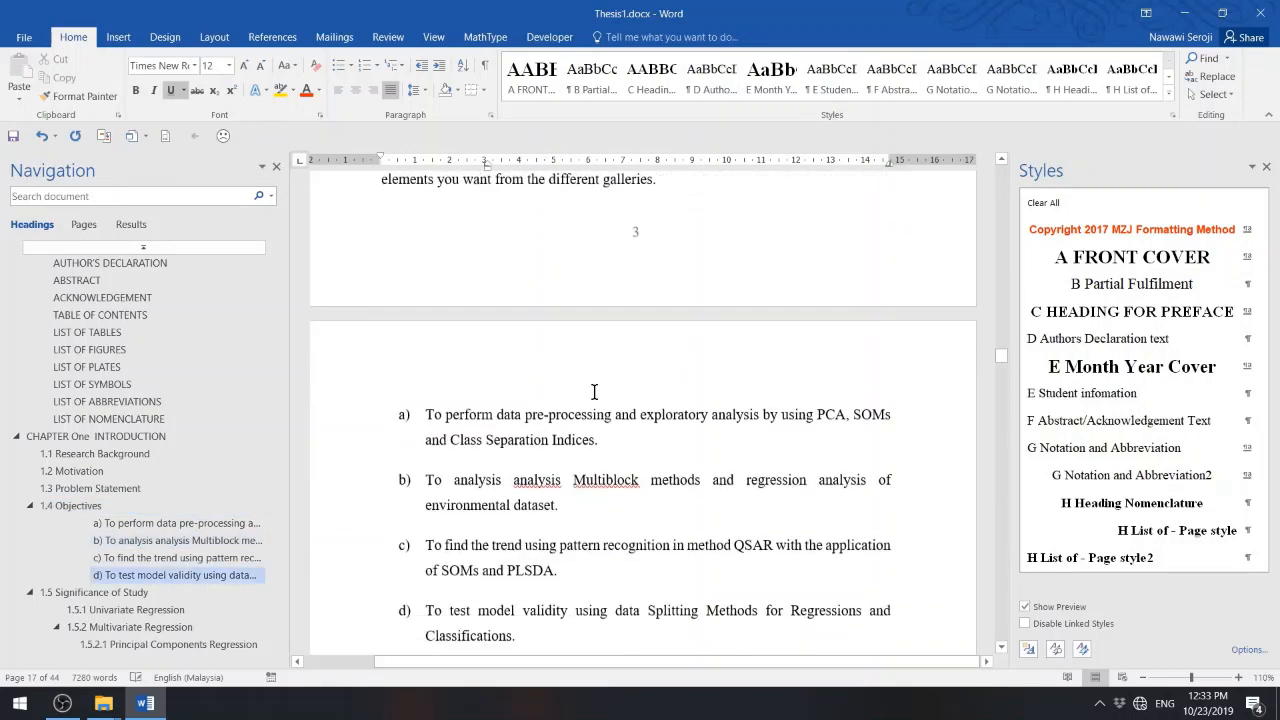
pyautogui.scroll(-8, 594, 388)
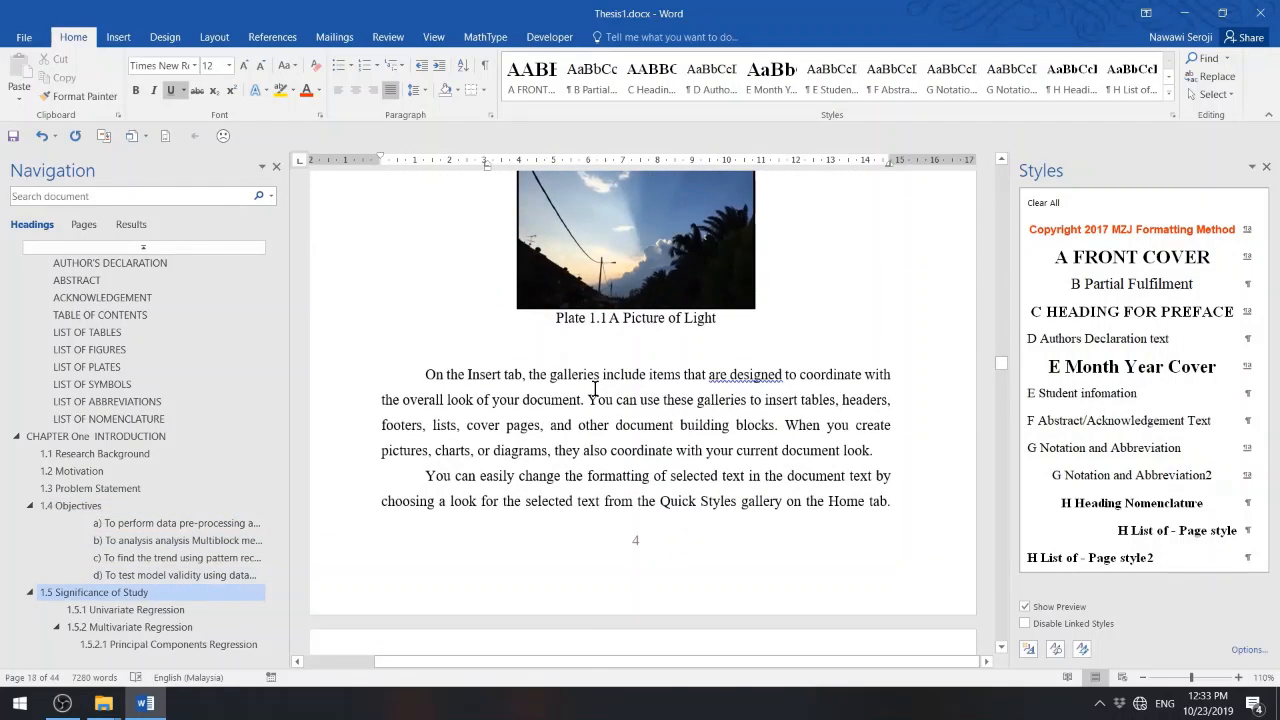
pyautogui.scroll(-6, 594, 388)
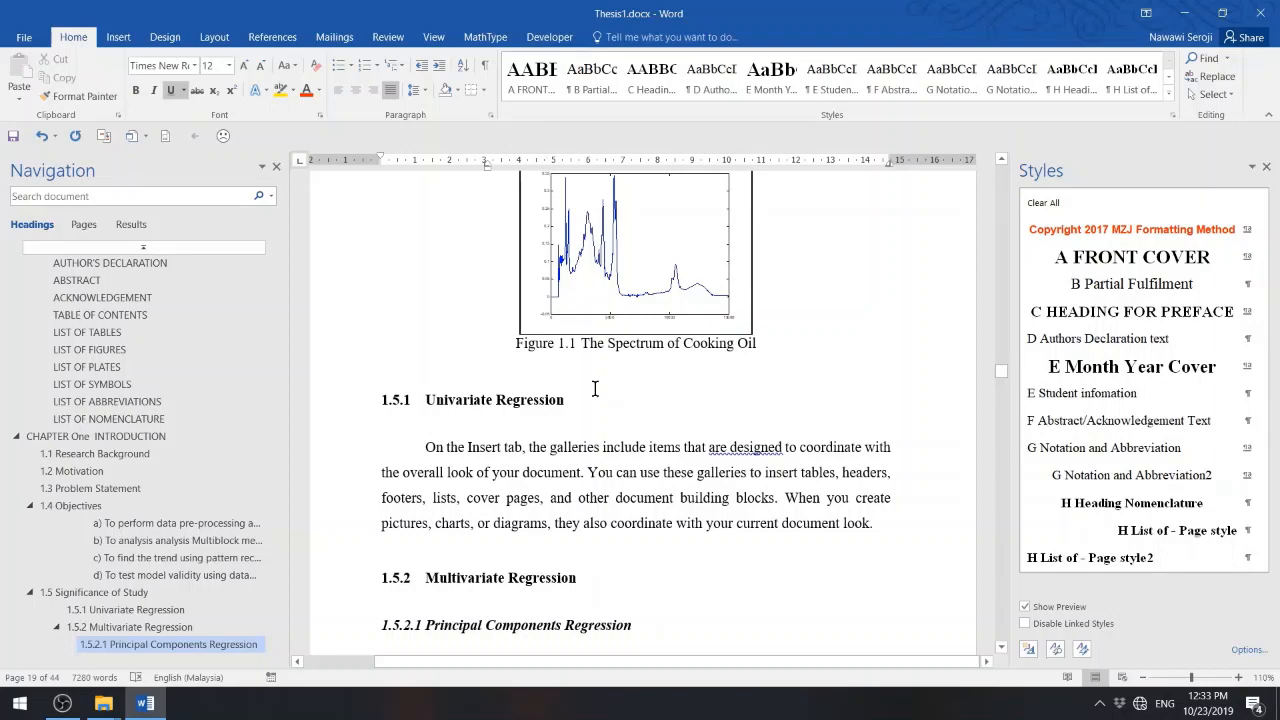
pyautogui.scroll(-3, 594, 388)
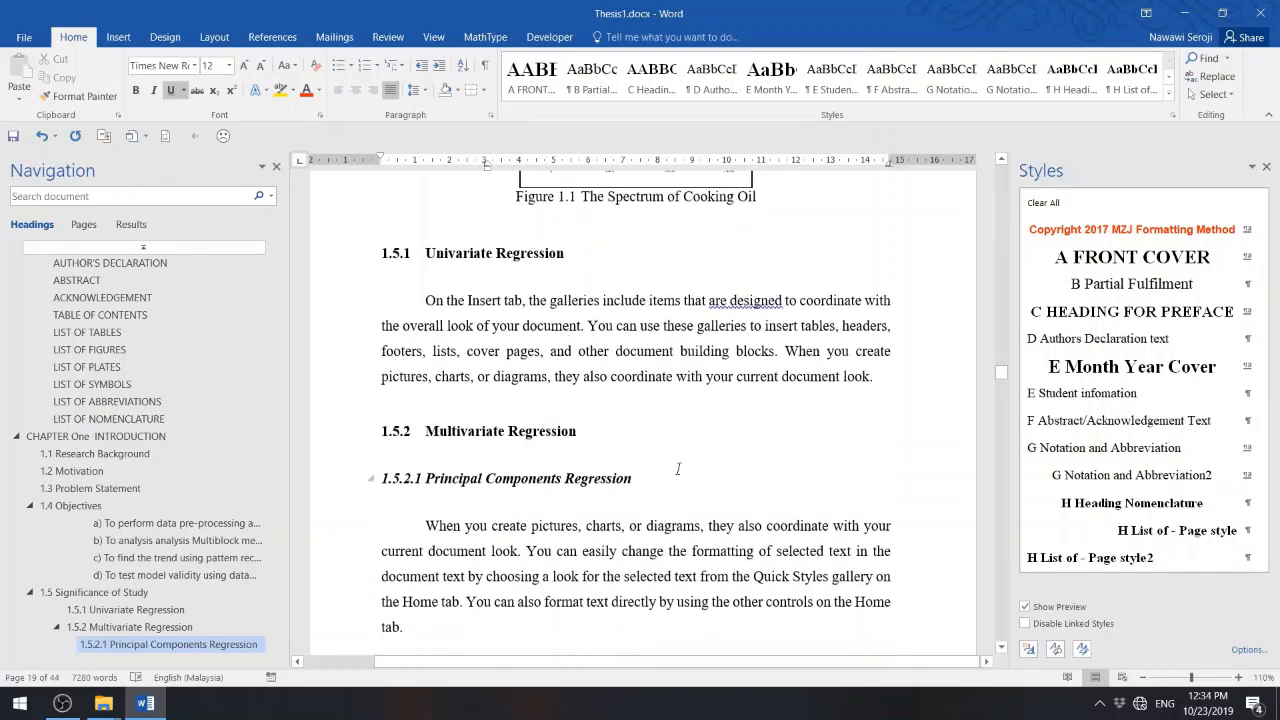
pyautogui.scroll(-9, 678, 469)
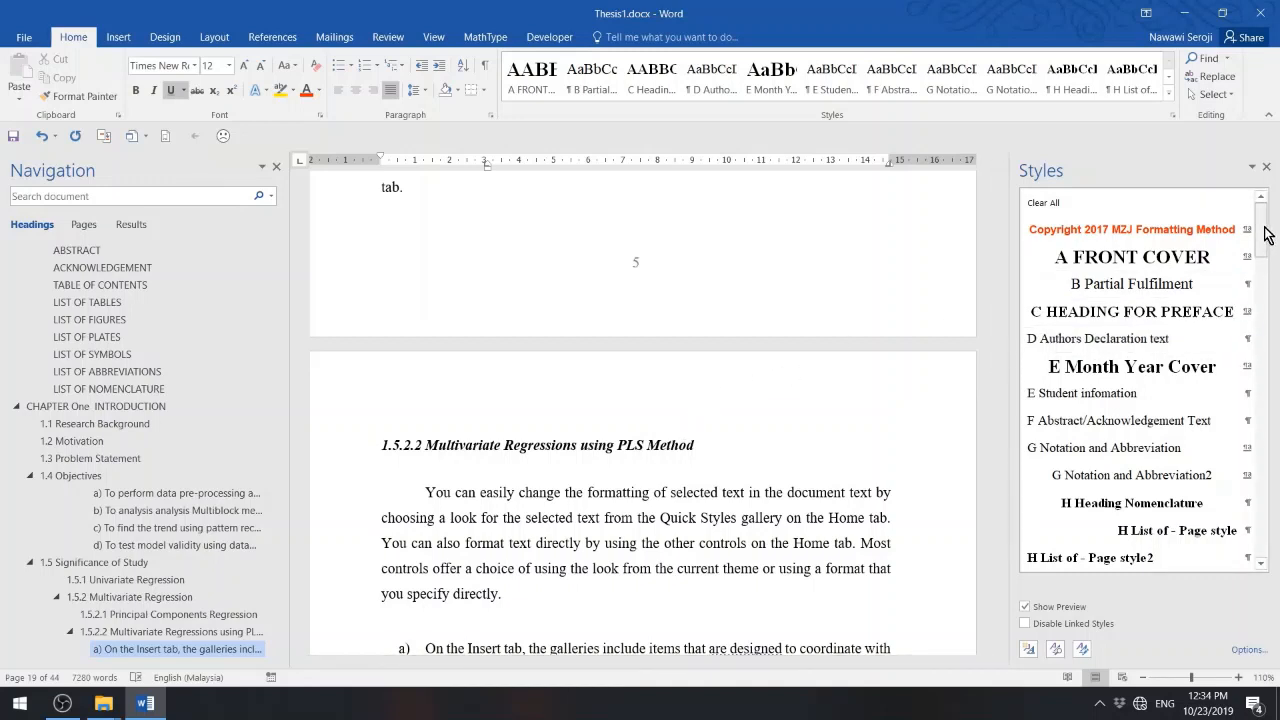
pyautogui.moveTo(1265, 232); pyautogui.dragTo(1266, 373)
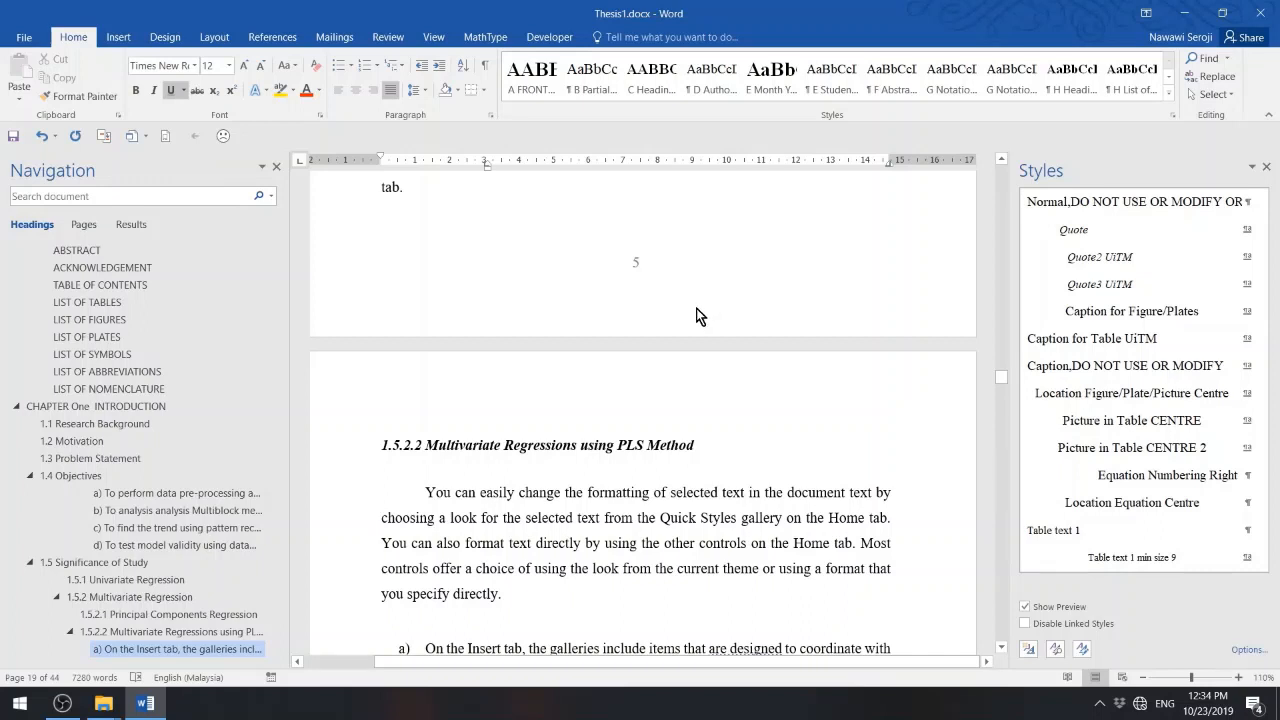
# - Save and close Thesis1.docx, and minimize the DEMO WORD folder window
pyautogui.click(13, 138)
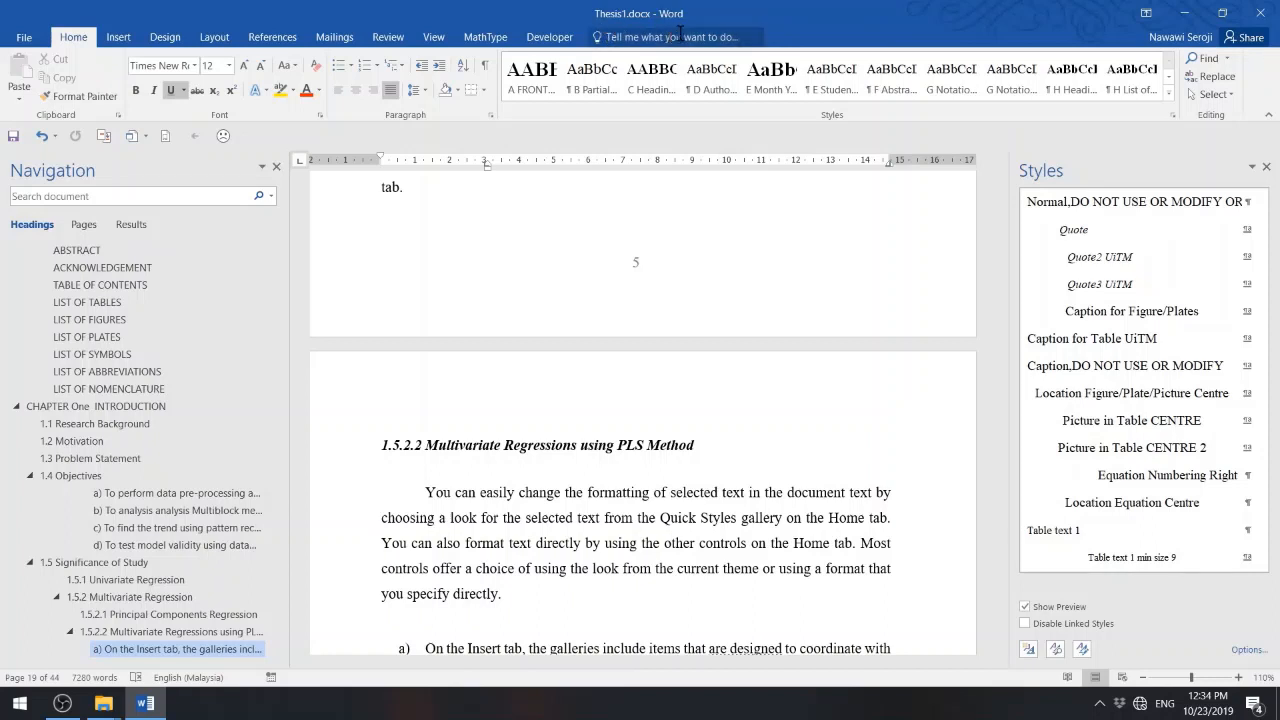
pyautogui.click(1261, 14)
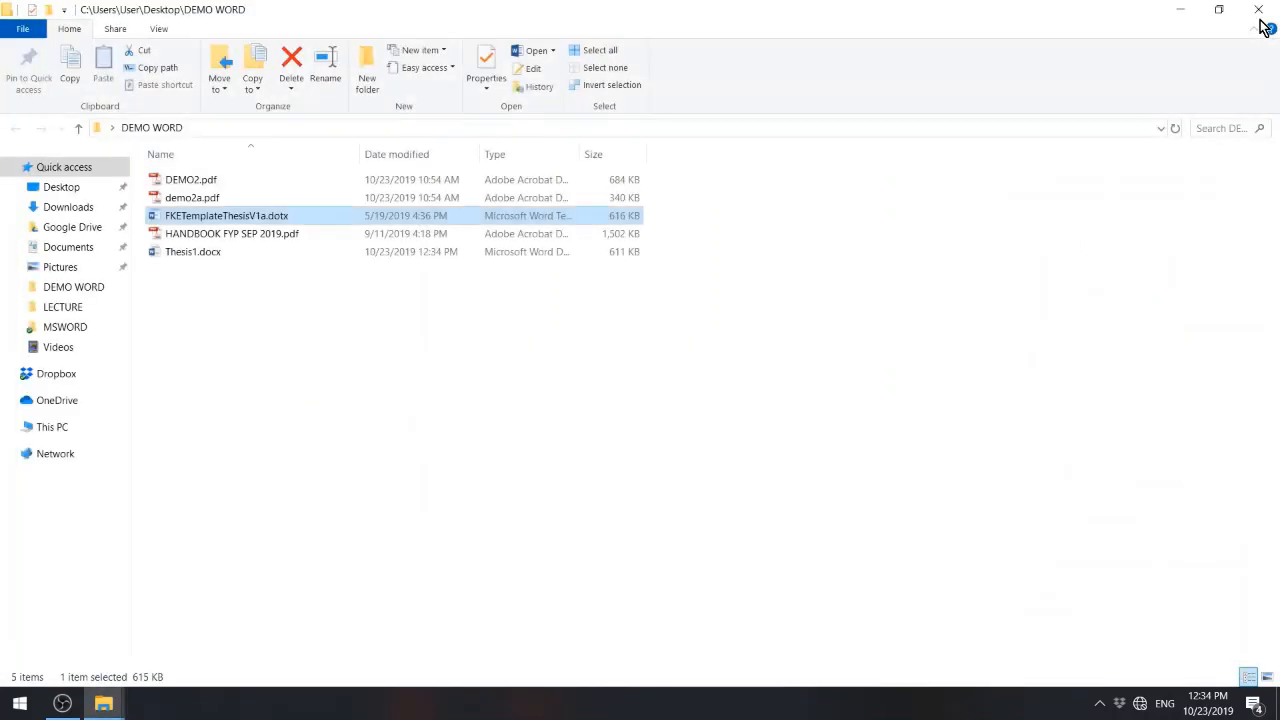
pyautogui.click(1178, 12)
# - Start Word with a new blank document and display its full list of styles
pyautogui.moveTo(491, 8)
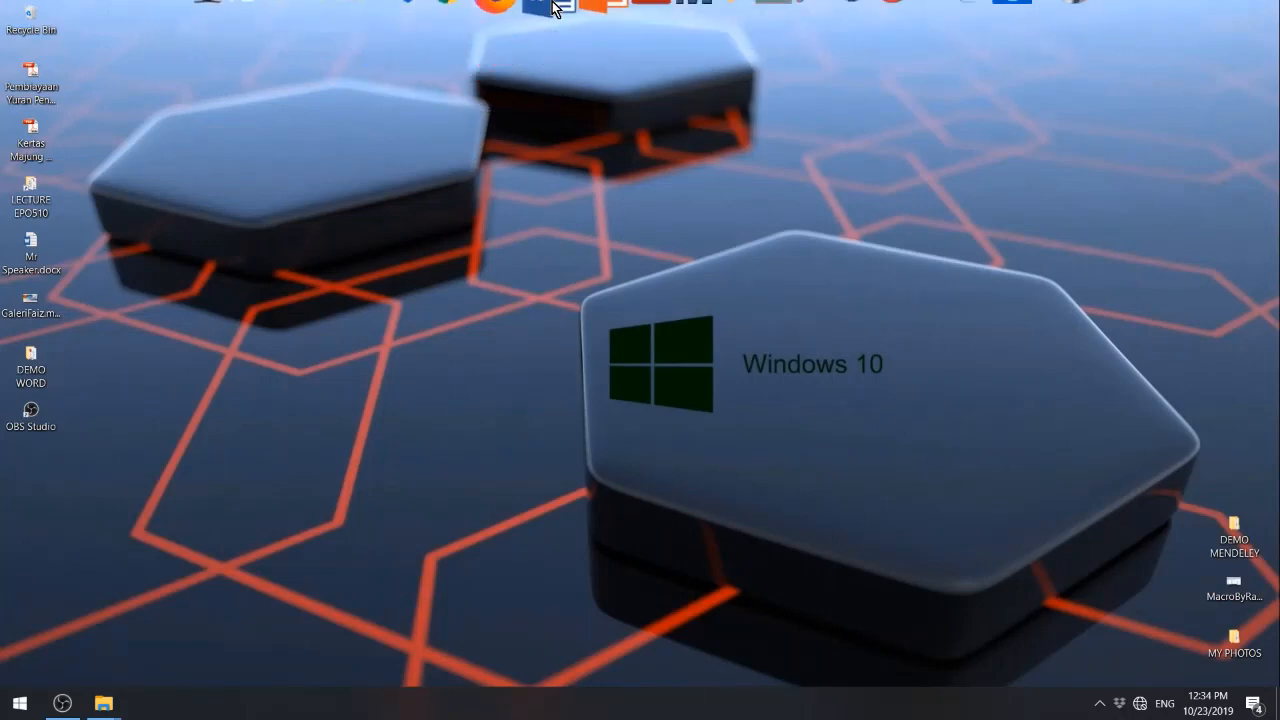
pyautogui.moveTo(555, 68)
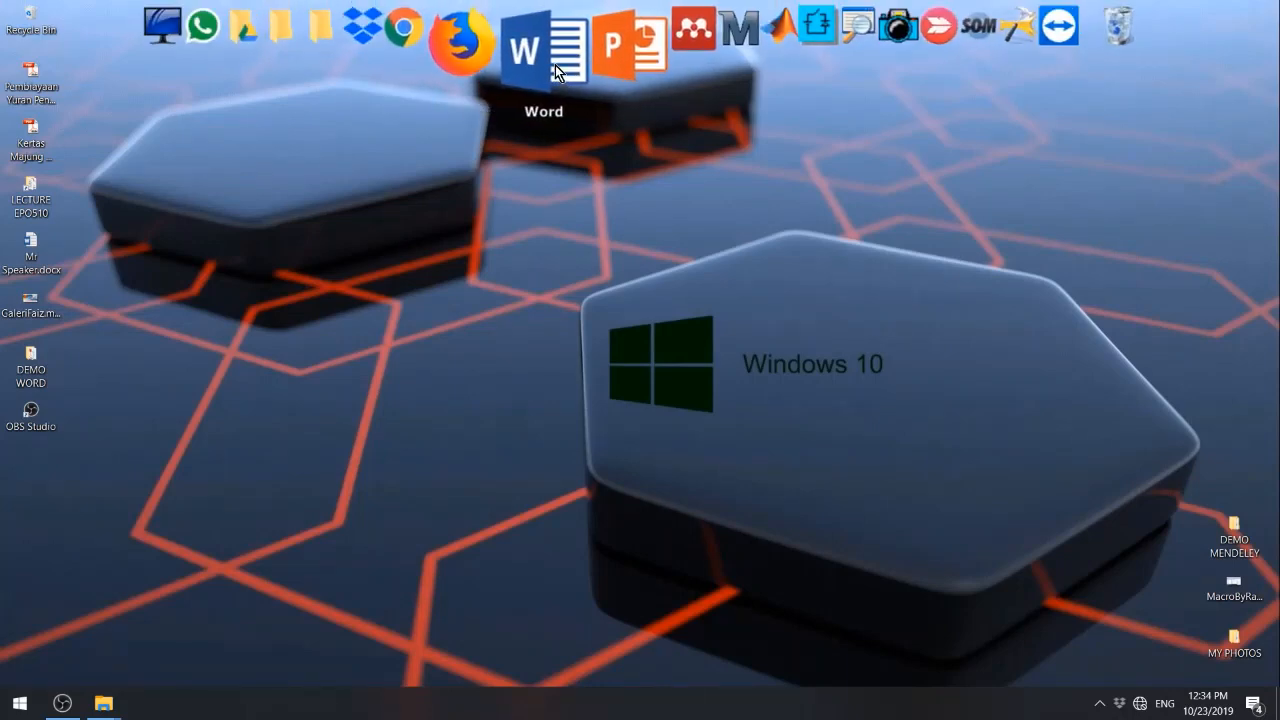
pyautogui.click(555, 65)
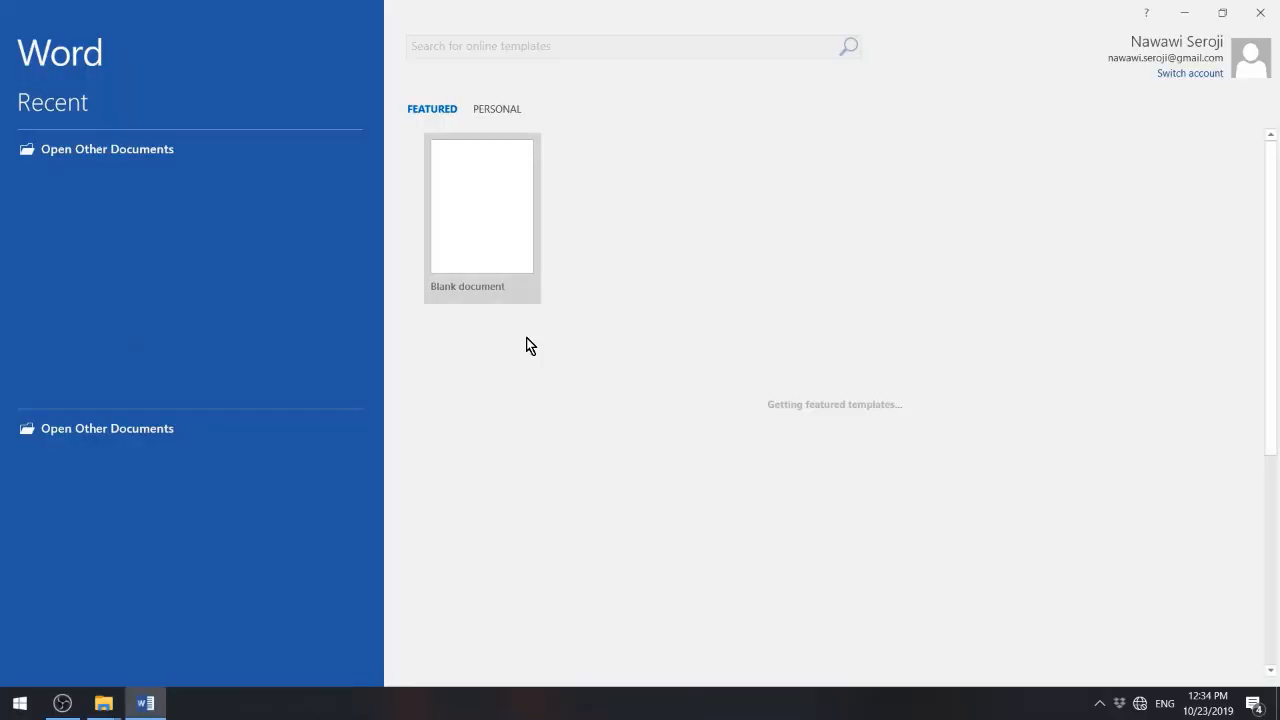
pyautogui.click(494, 231)
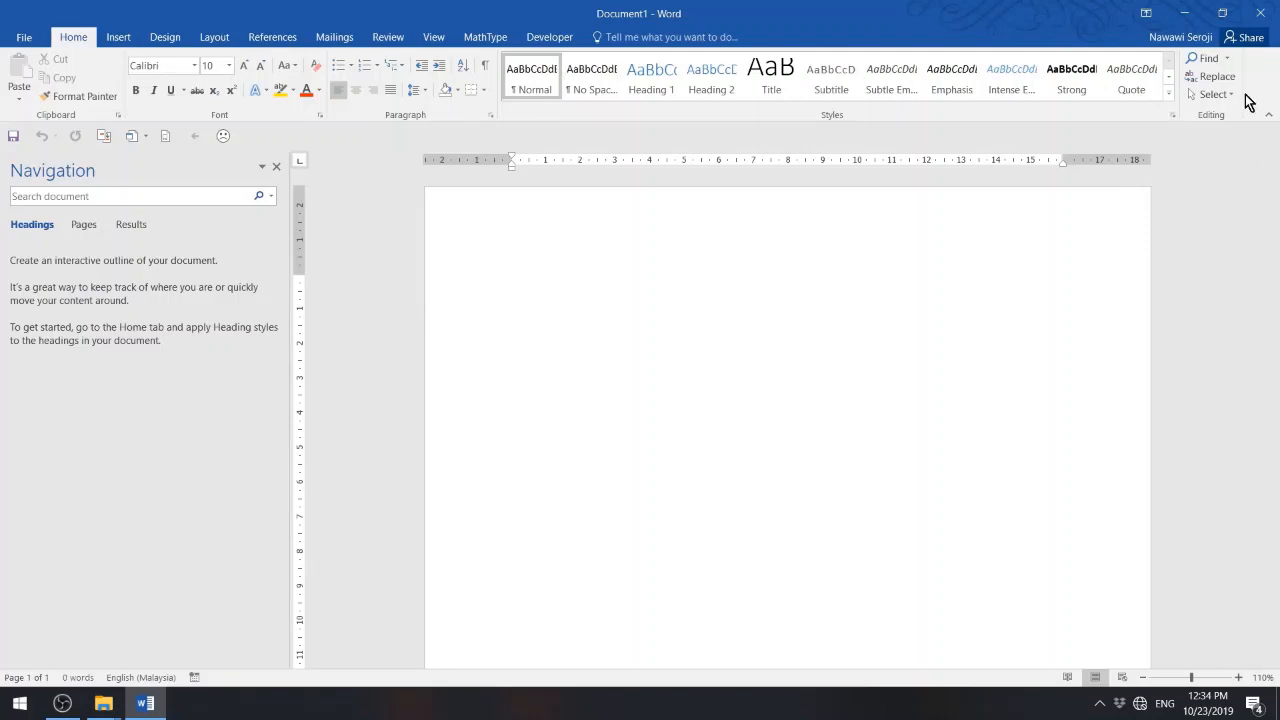
pyautogui.click(1171, 115)
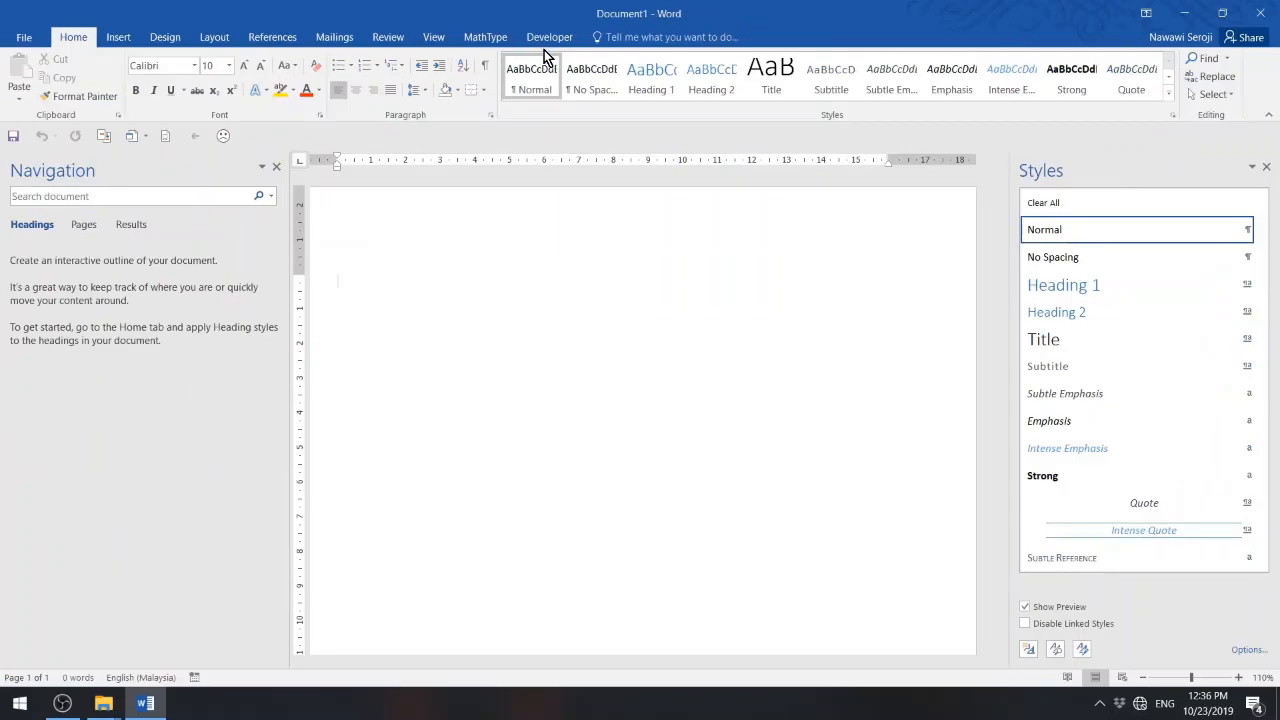
# - Enable Developer among the main tabs in the ribbon customization options and apply the setting
pyautogui.click(22, 38)
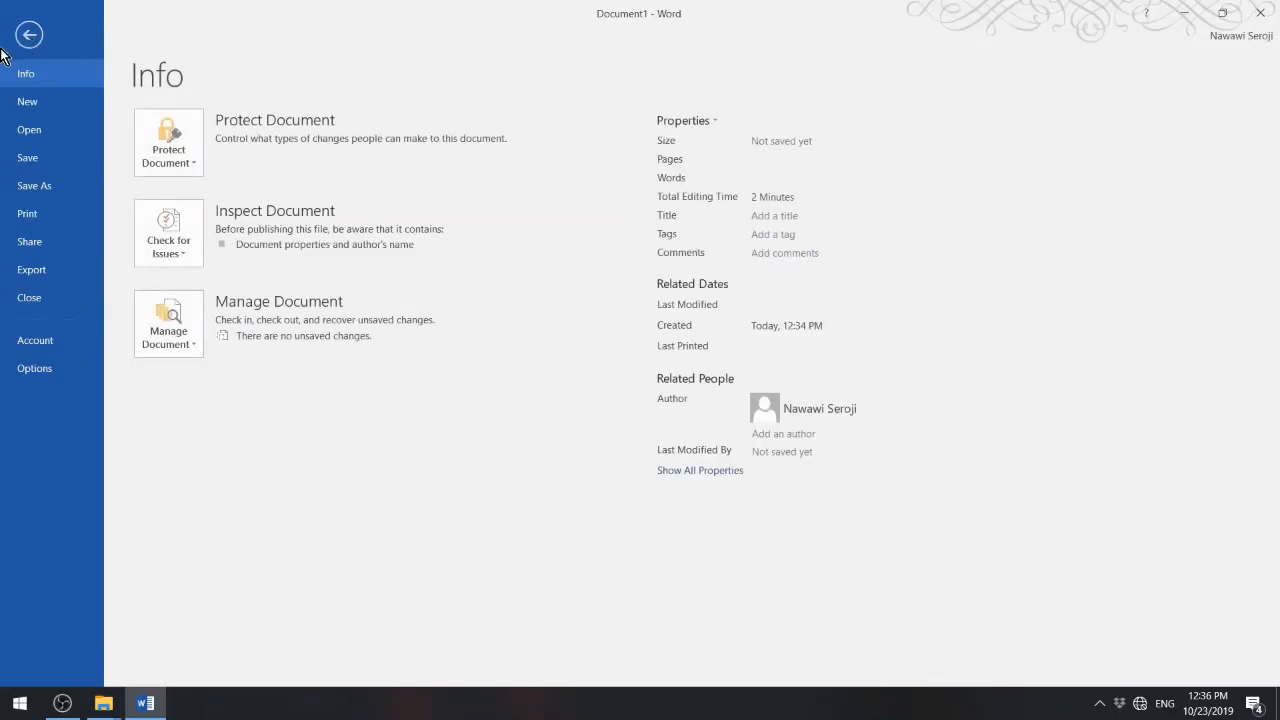
pyautogui.press('alt')
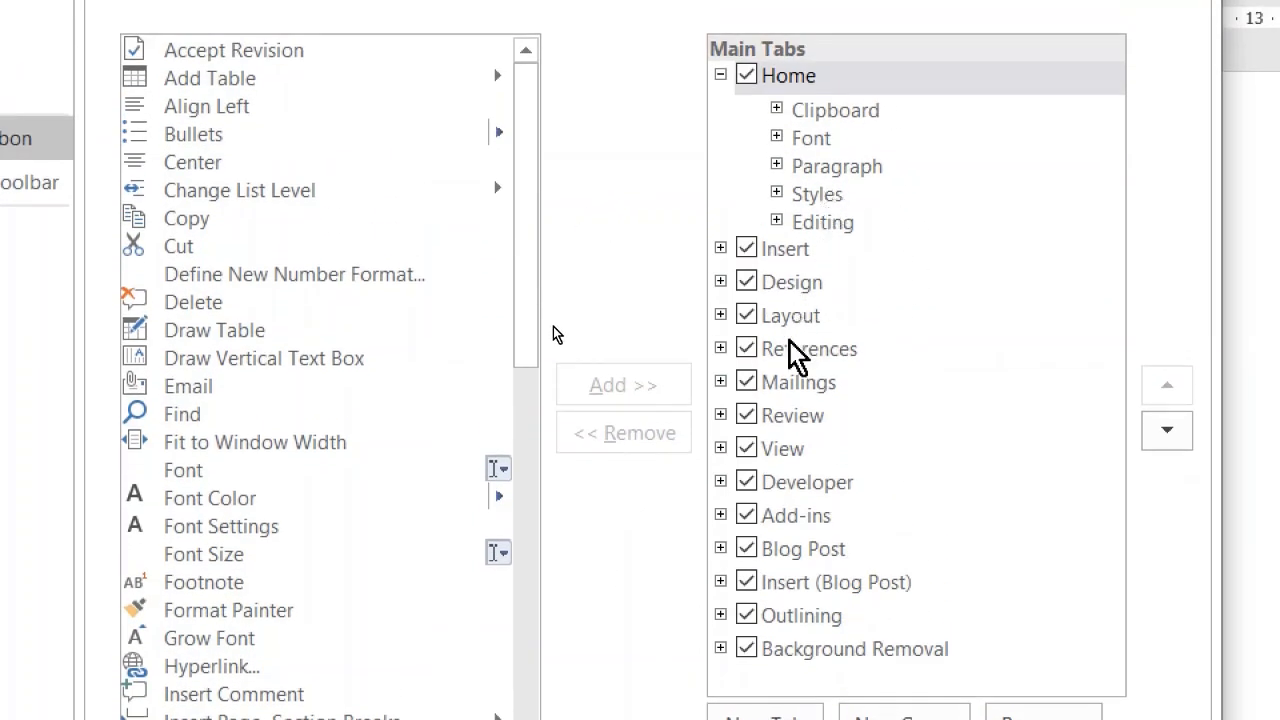
pyautogui.click(747, 482)
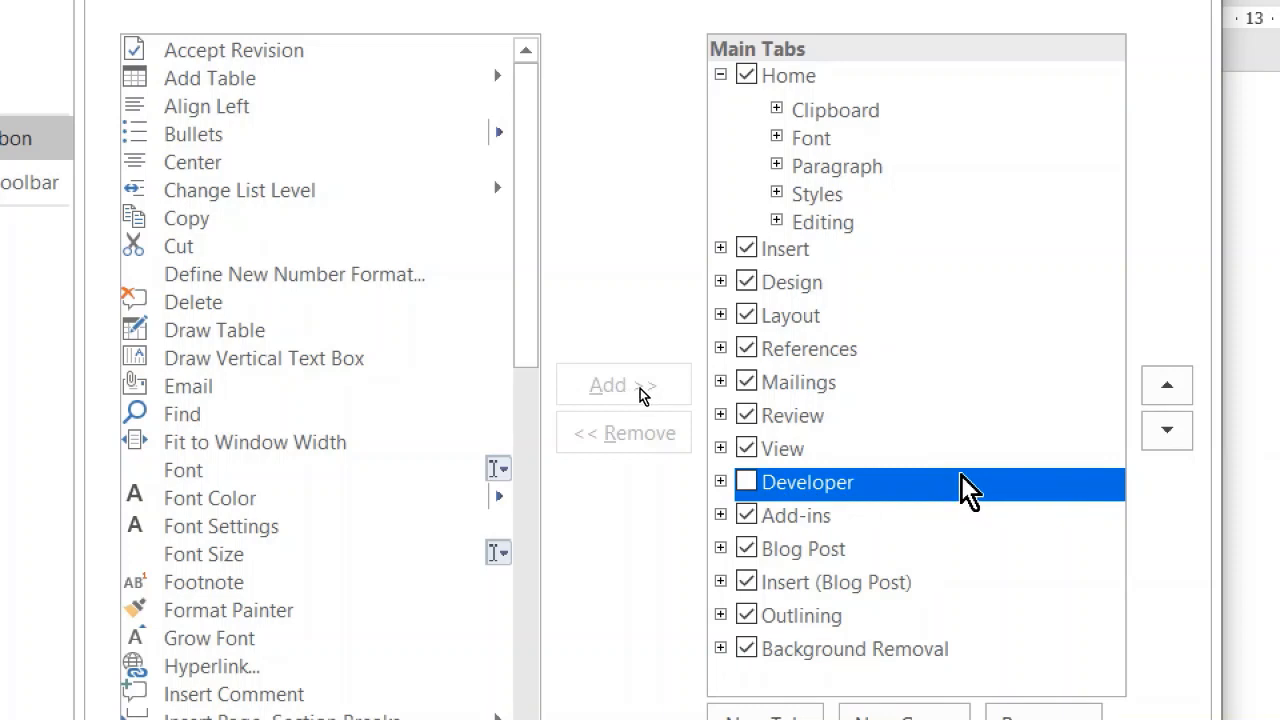
pyautogui.click(748, 484)
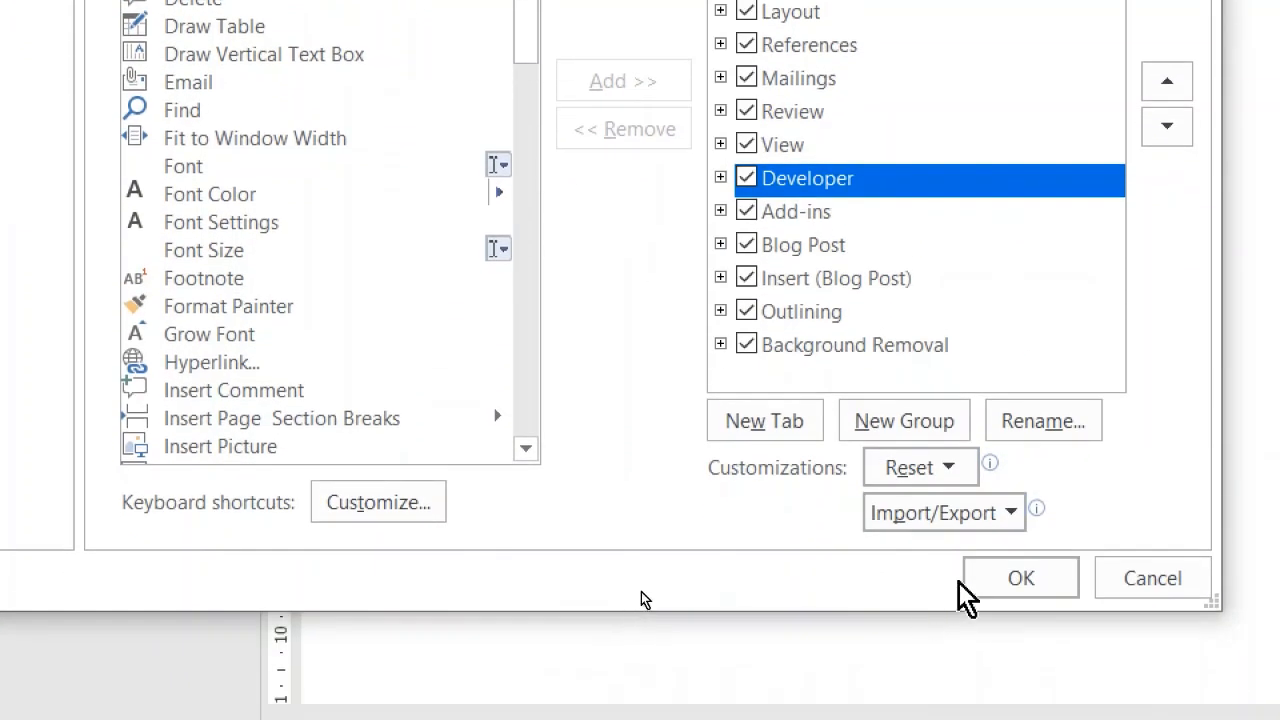
pyautogui.click(1028, 576)
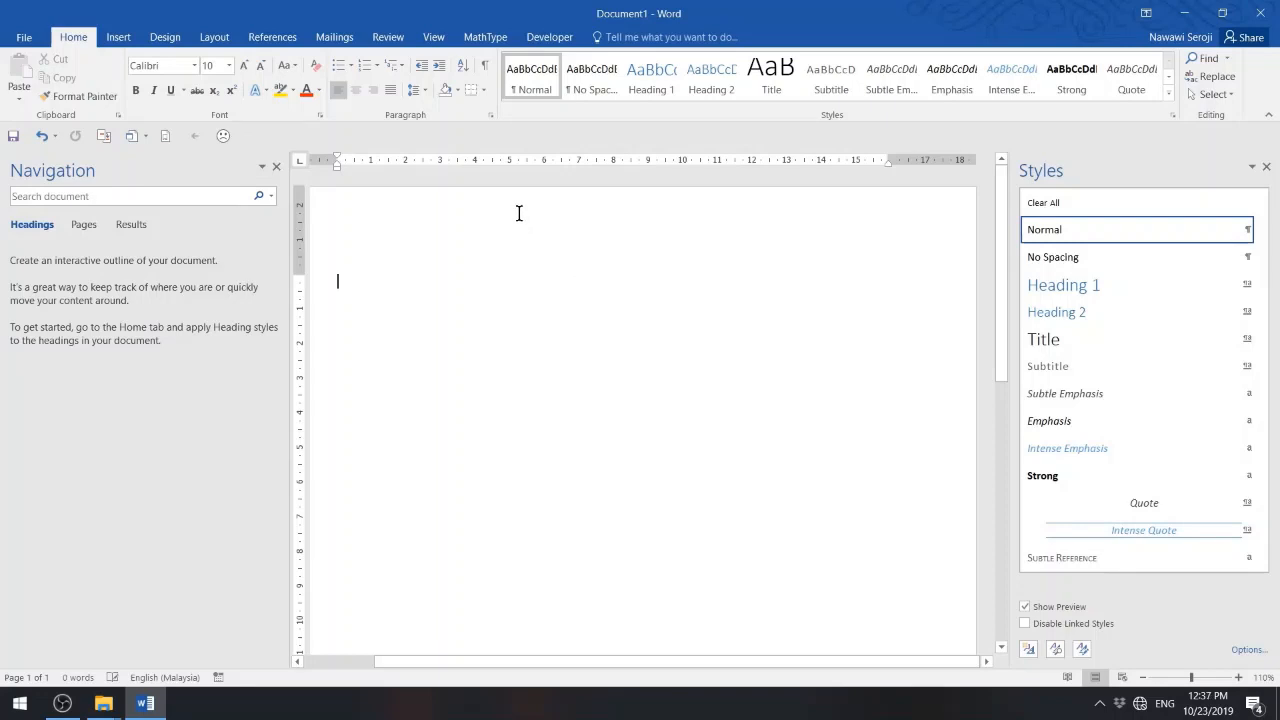
# - Check which template is attached to the blank document, and view the template files available for attaching without choosing one
pyautogui.click(550, 38)
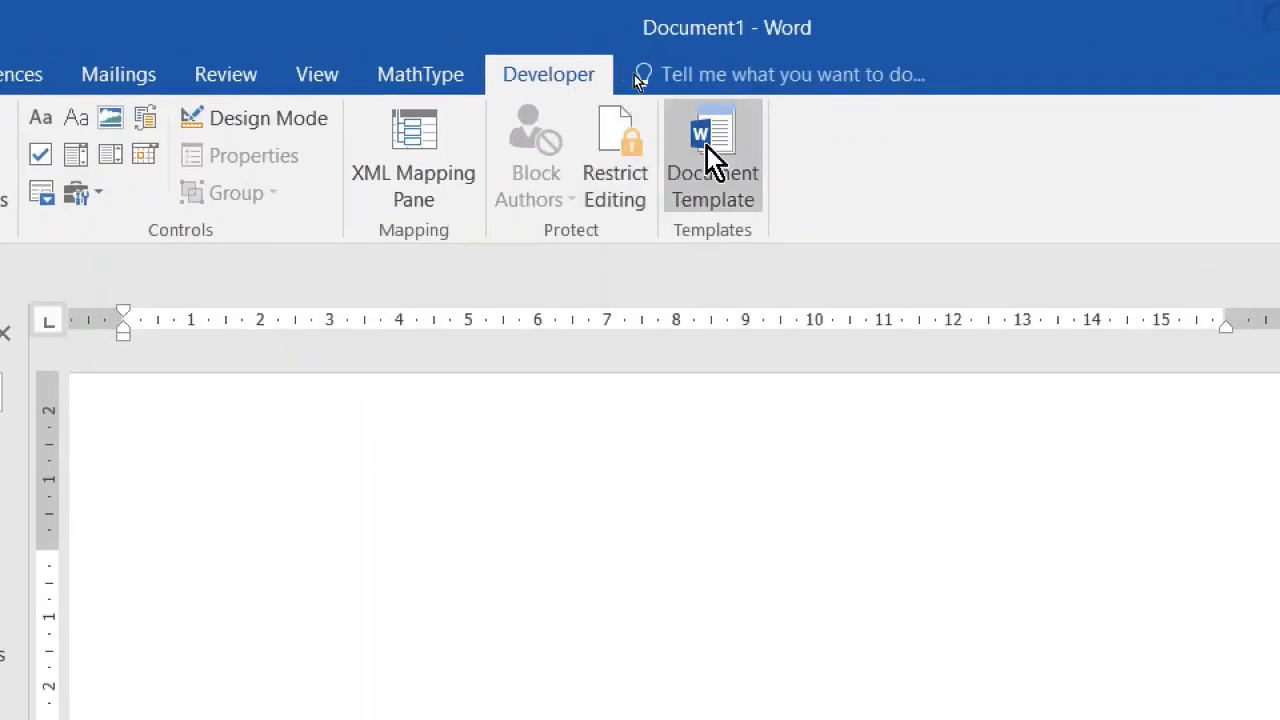
pyautogui.click(731, 148)
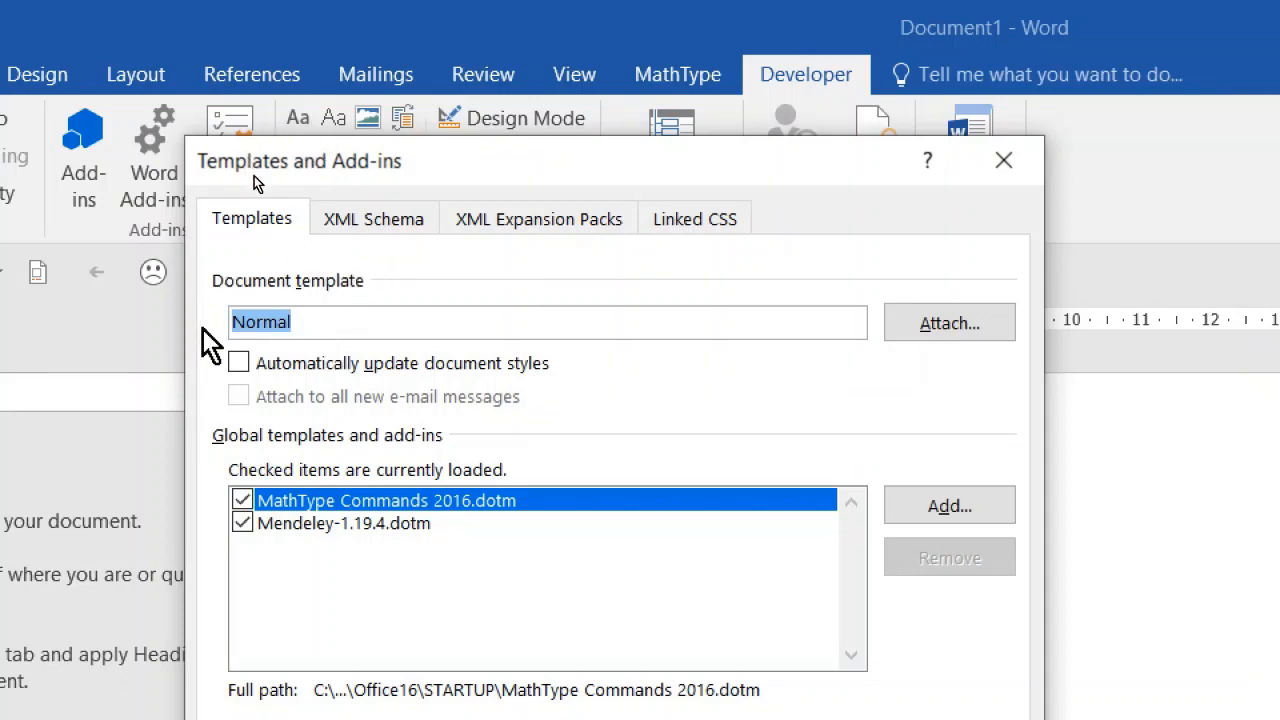
pyautogui.click(306, 323)
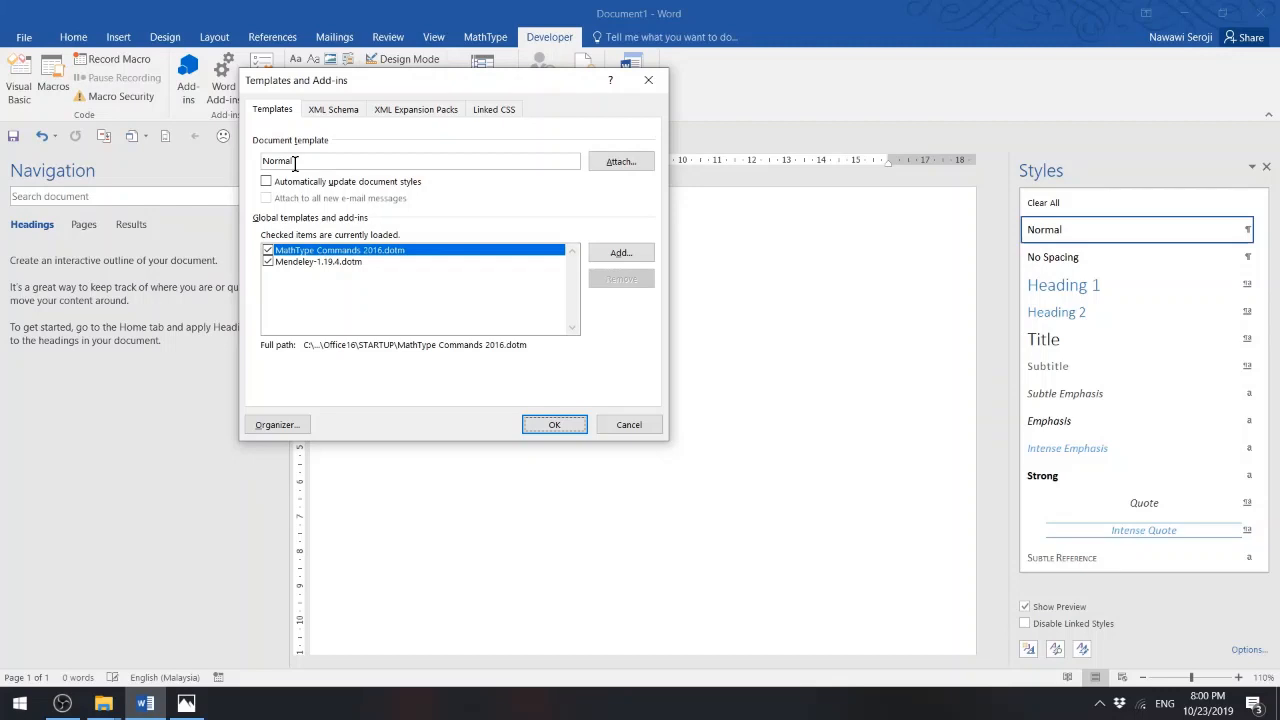
pyautogui.click(622, 163)
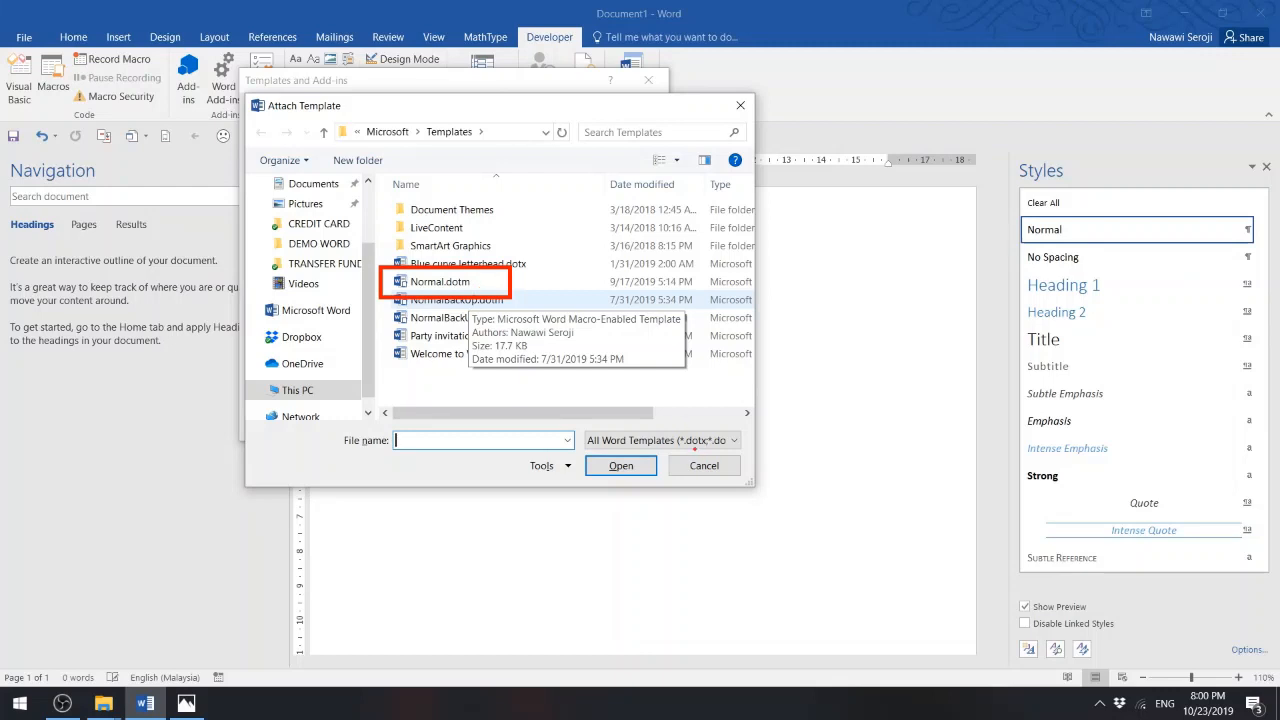
pyautogui.click(706, 468)
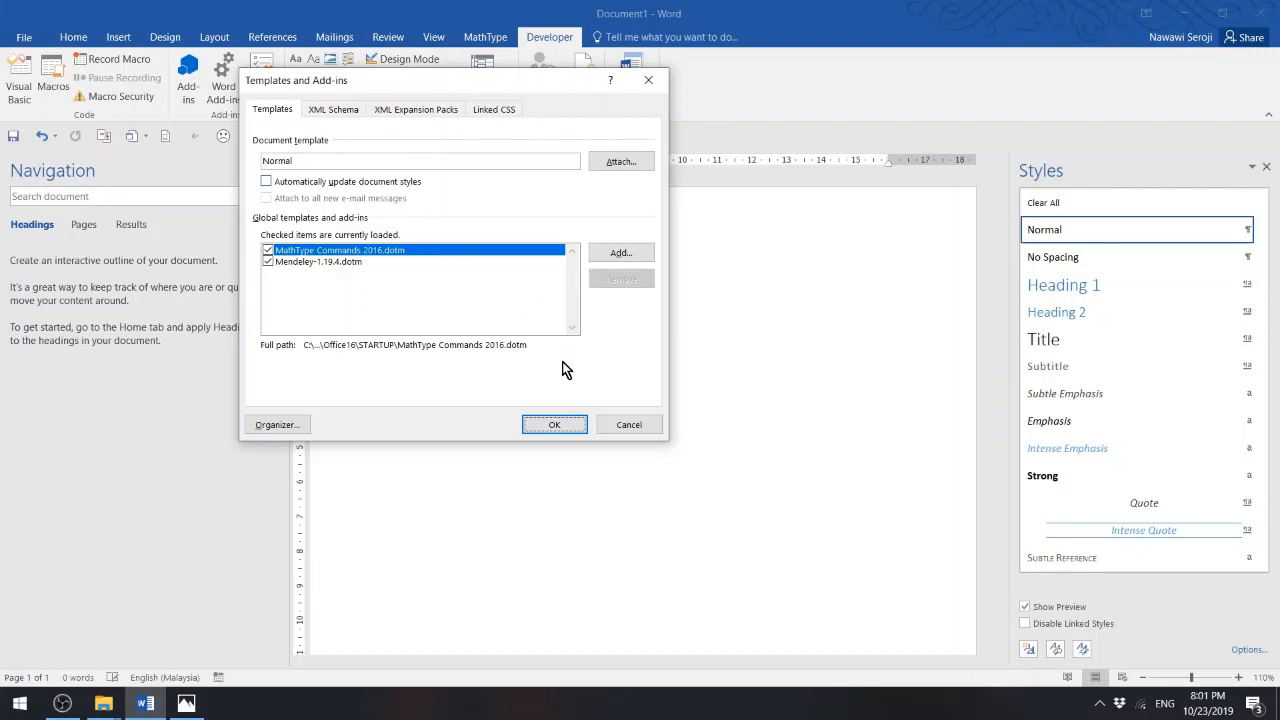
pyautogui.click(563, 433)
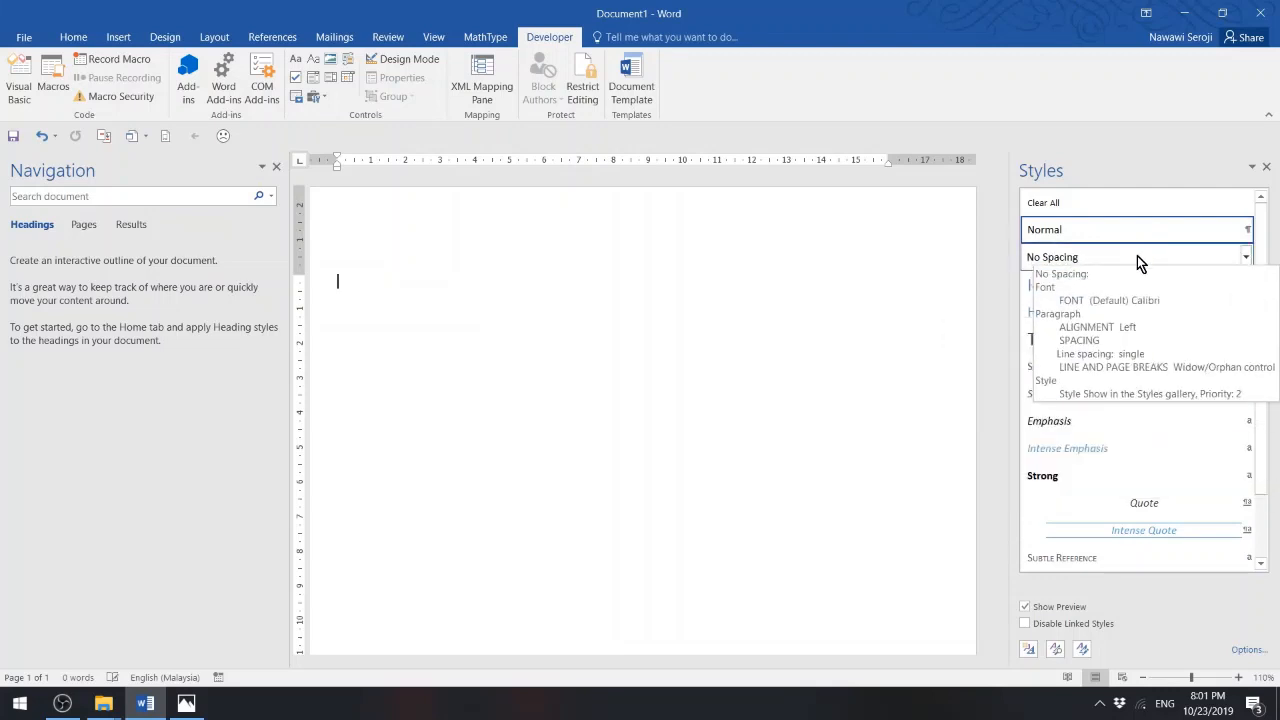
pyautogui.moveTo(1264, 259)
pyautogui.mouseDown()
pyautogui.moveTo(1272, 316)
pyautogui.moveTo(1266, 251)
pyautogui.mouseUp()
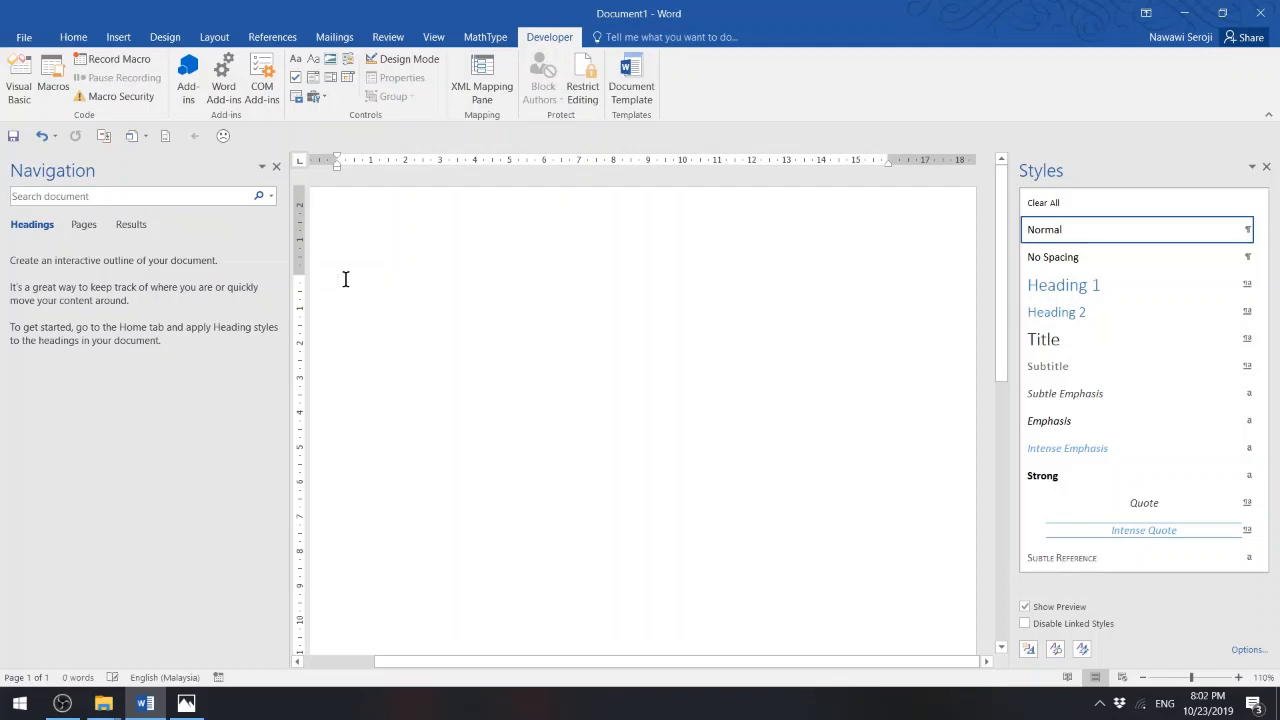
# - Set field shading to Always in Word's advanced options for showing document content
pyautogui.click(24, 38)
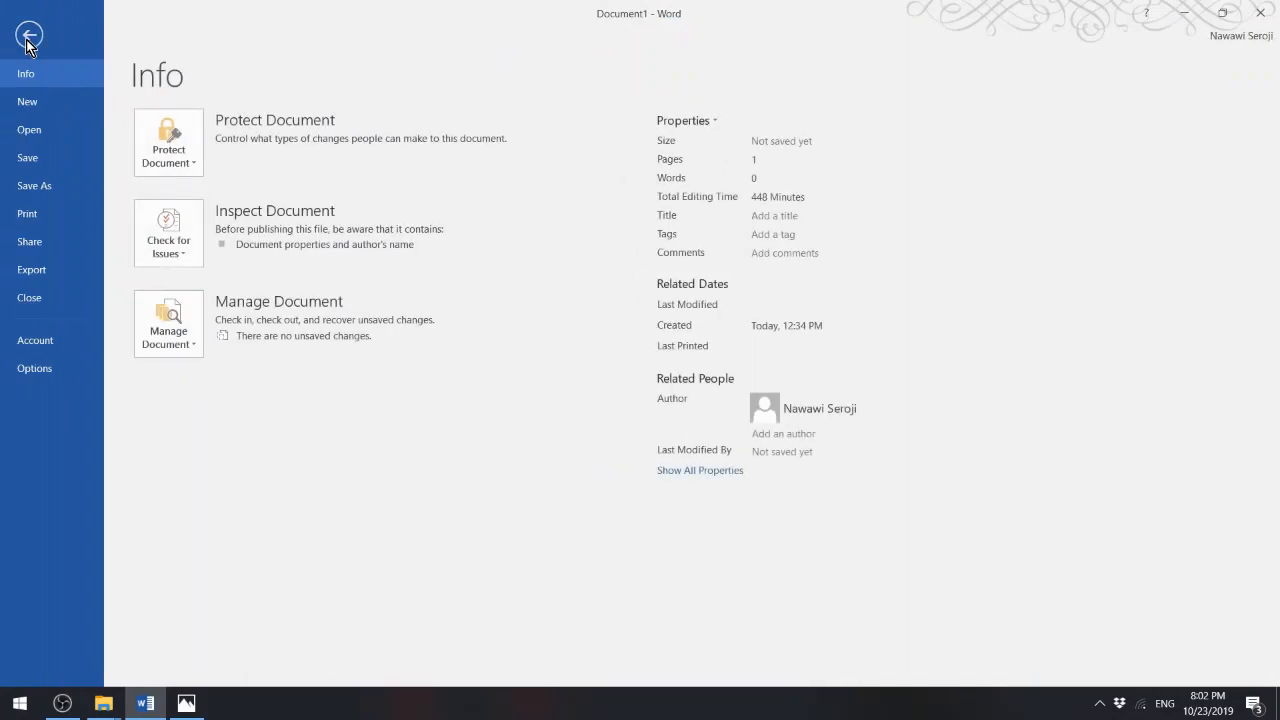
pyautogui.click(31, 368)
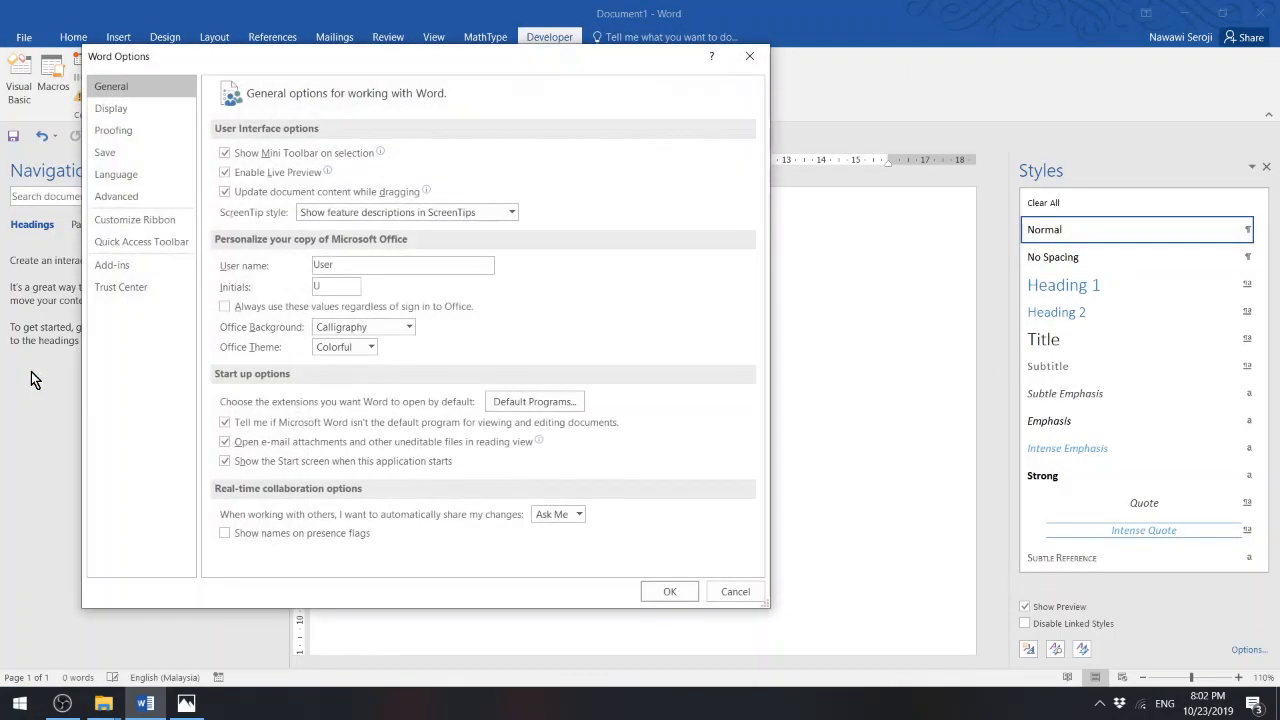
pyautogui.click(118, 198)
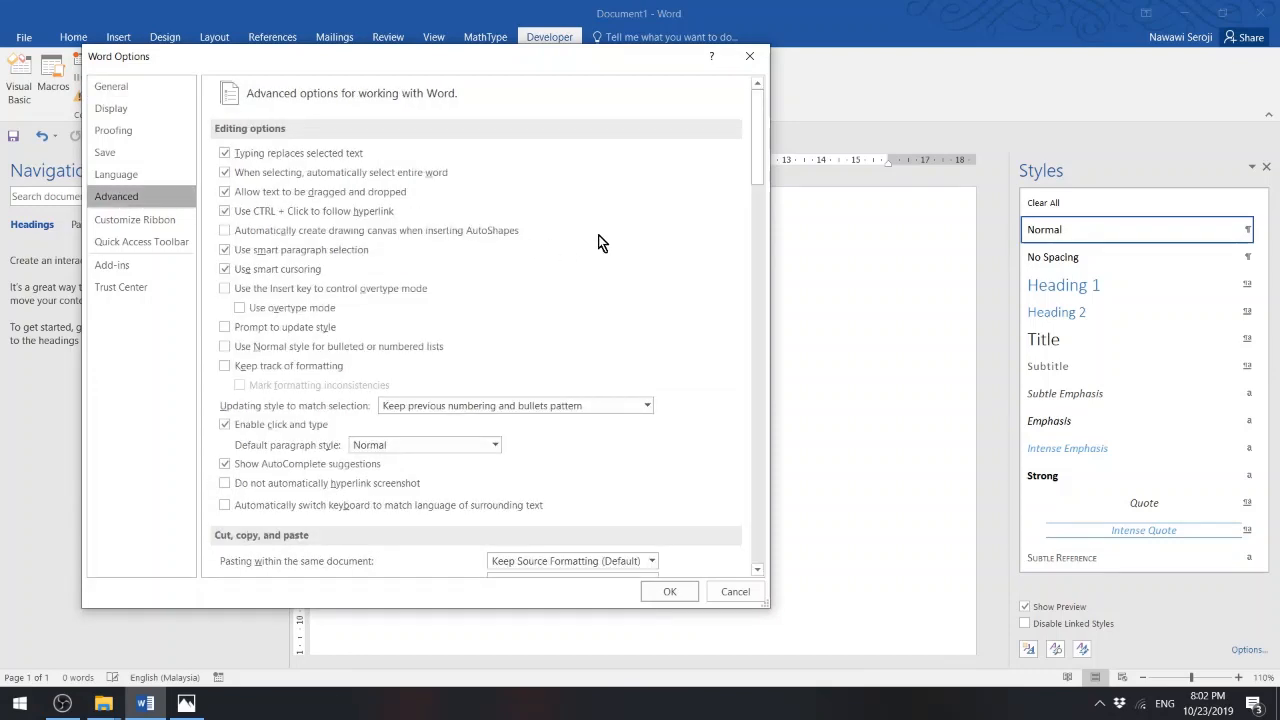
pyautogui.moveTo(755, 155); pyautogui.dragTo(748, 307)
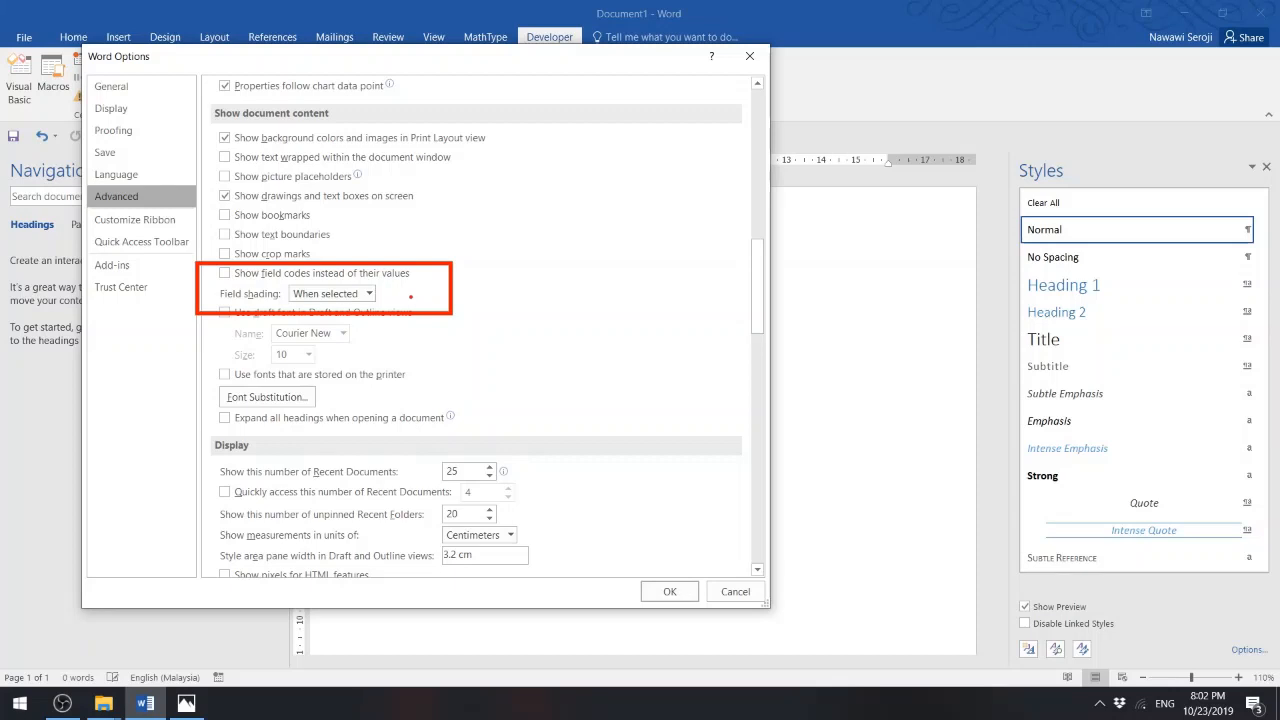
pyautogui.click(371, 294)
pyautogui.click(341, 329)
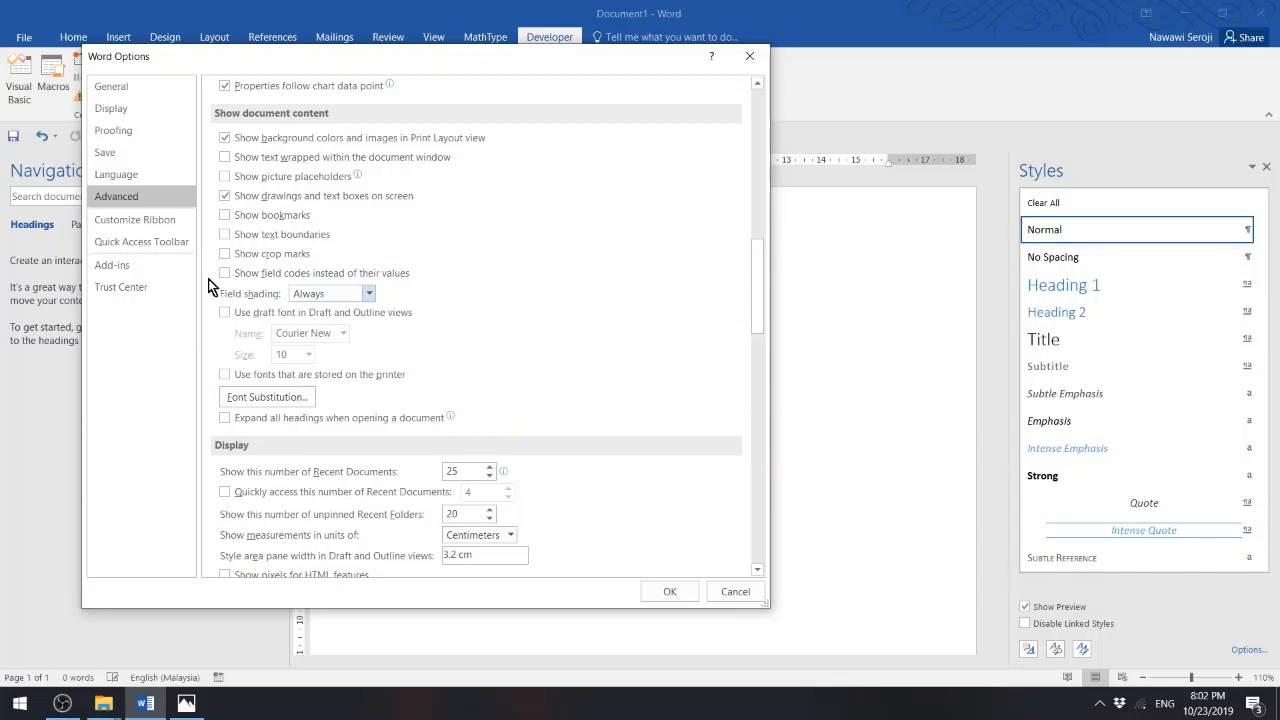
pyautogui.moveTo(206, 264)
pyautogui.mouseDown()
pyautogui.moveTo(226, 286)
pyautogui.moveTo(246, 268)
pyautogui.moveTo(210, 262)
pyautogui.mouseUp()
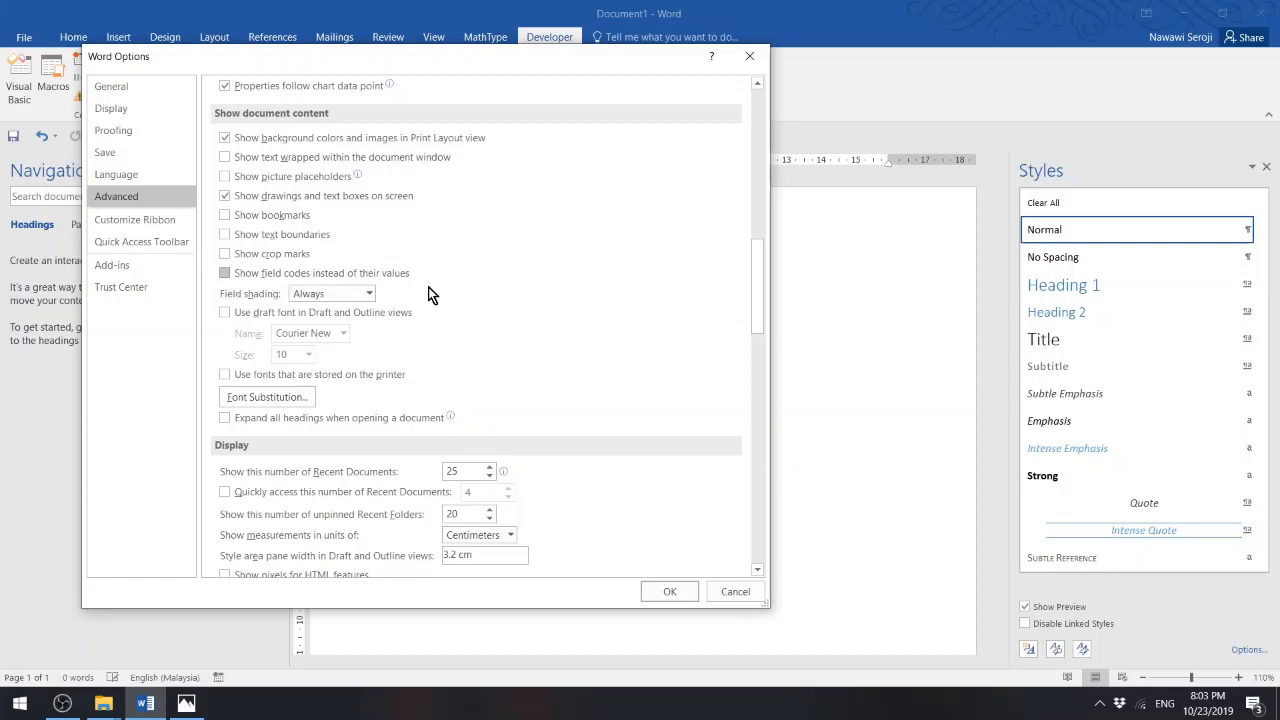
pyautogui.click(368, 293)
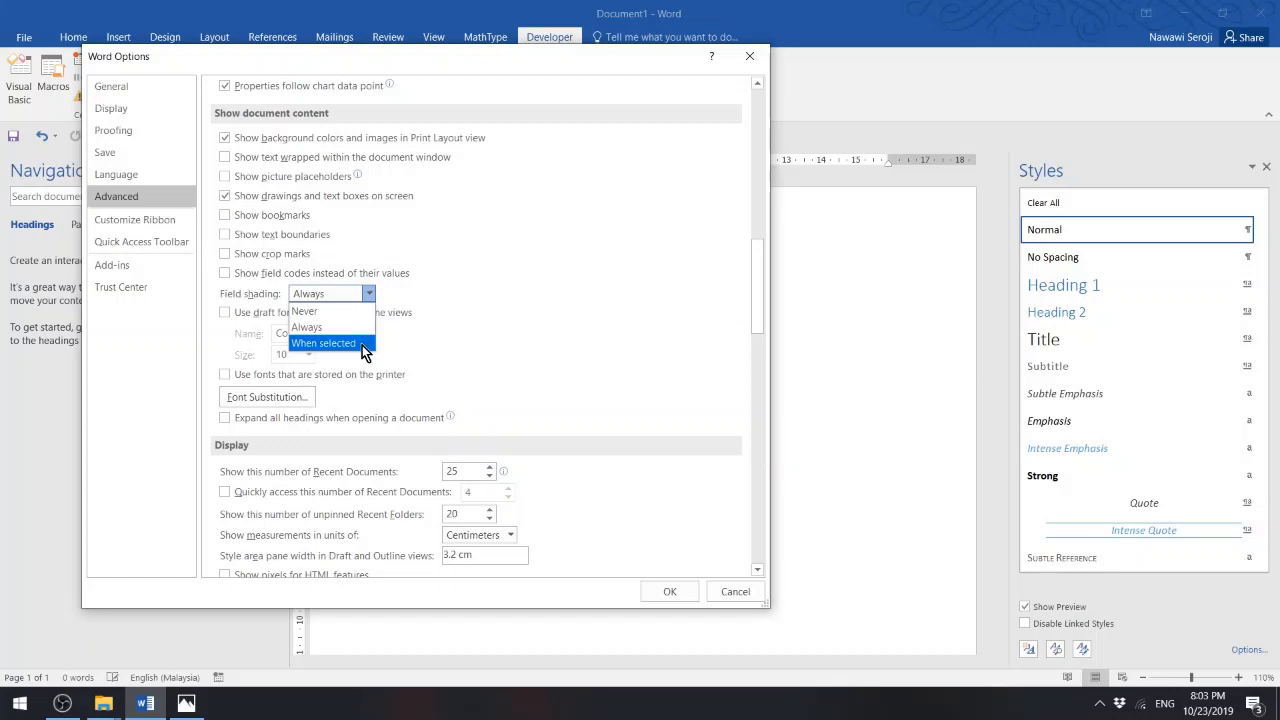
pyautogui.click(460, 305)
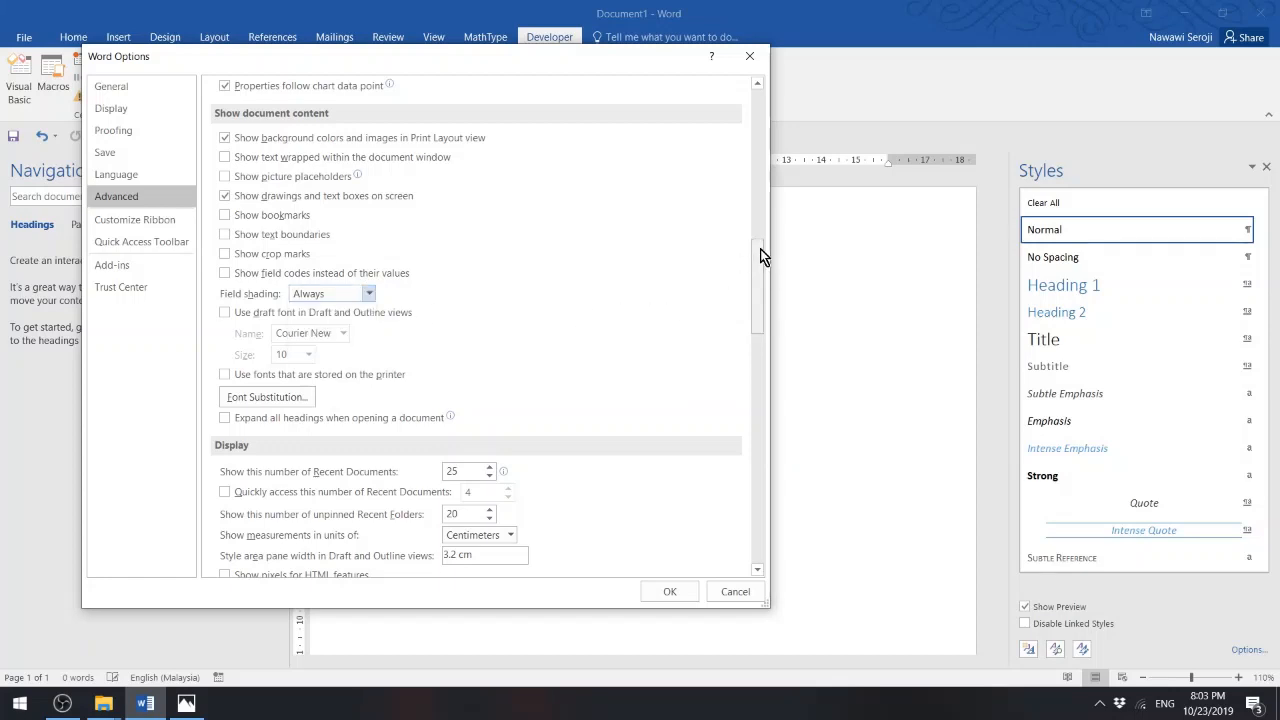
# - Set the style area pane width in Draft and Outline views to 2 cm, keep measurements in centimeters, and apply the options
pyautogui.moveTo(760, 256); pyautogui.dragTo(742, 309)
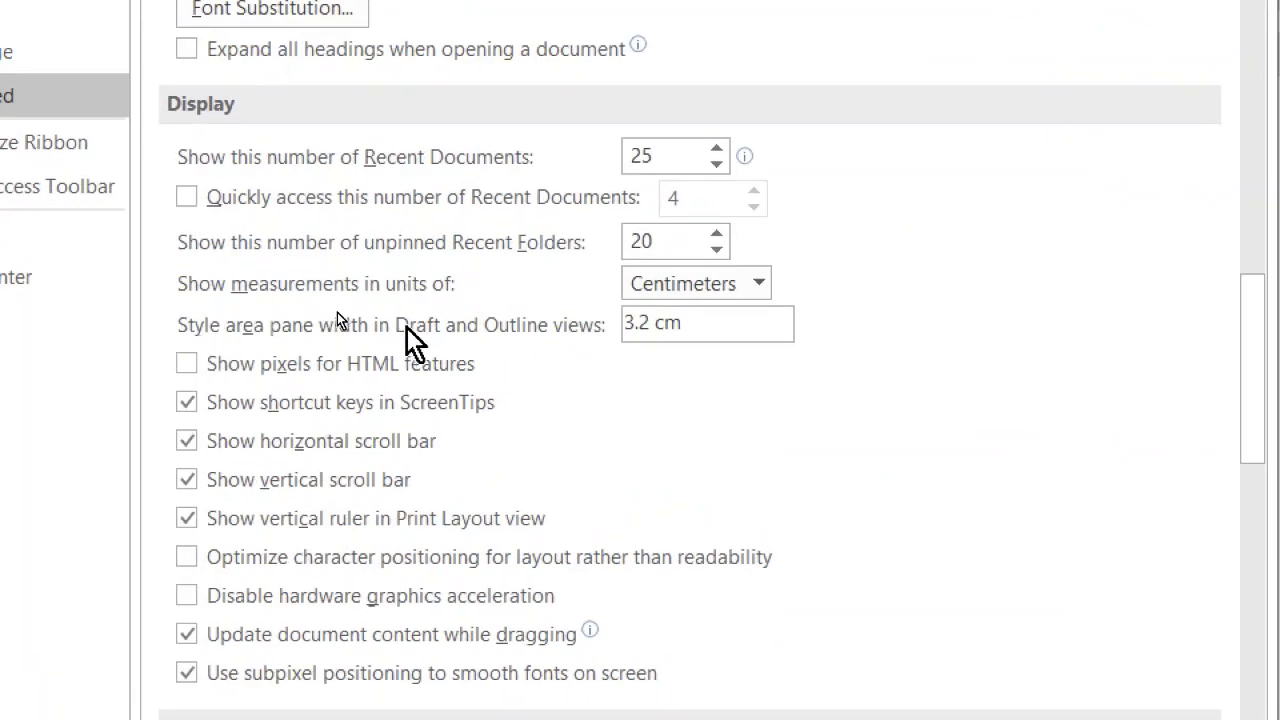
pyautogui.click(713, 328)
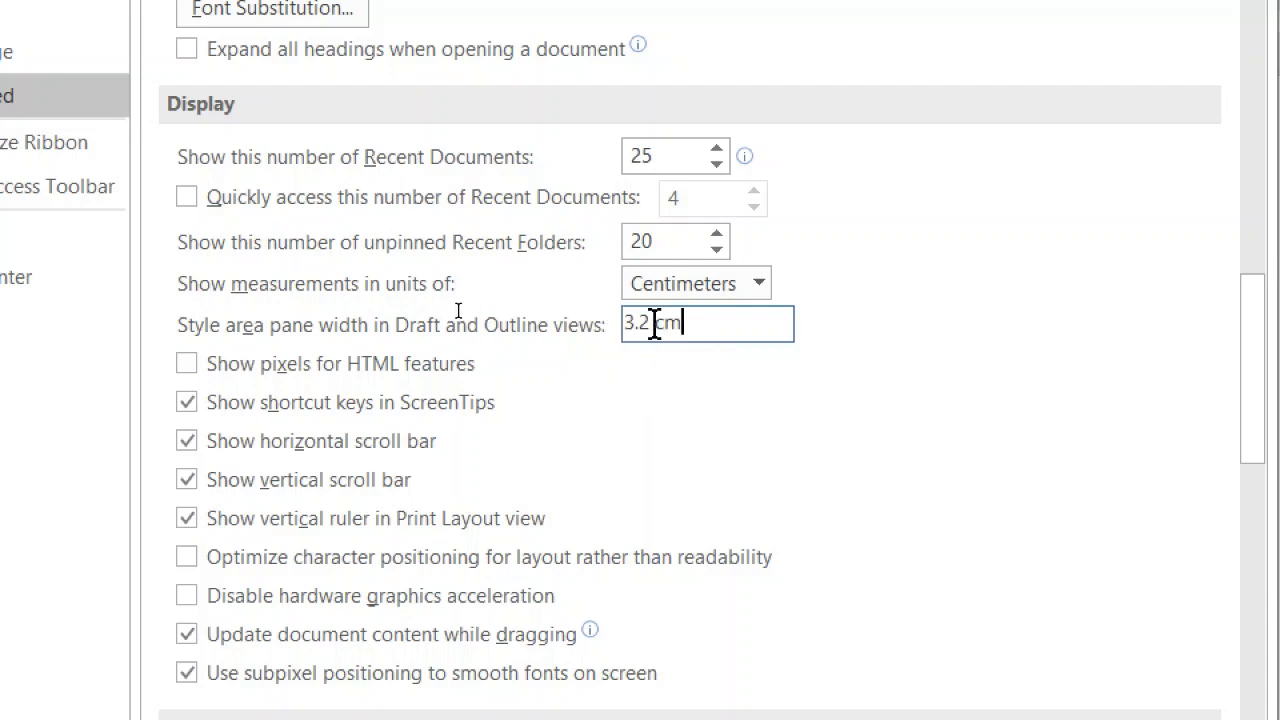
pyautogui.moveTo(654, 323); pyautogui.dragTo(586, 337)
pyautogui.click(760, 286)
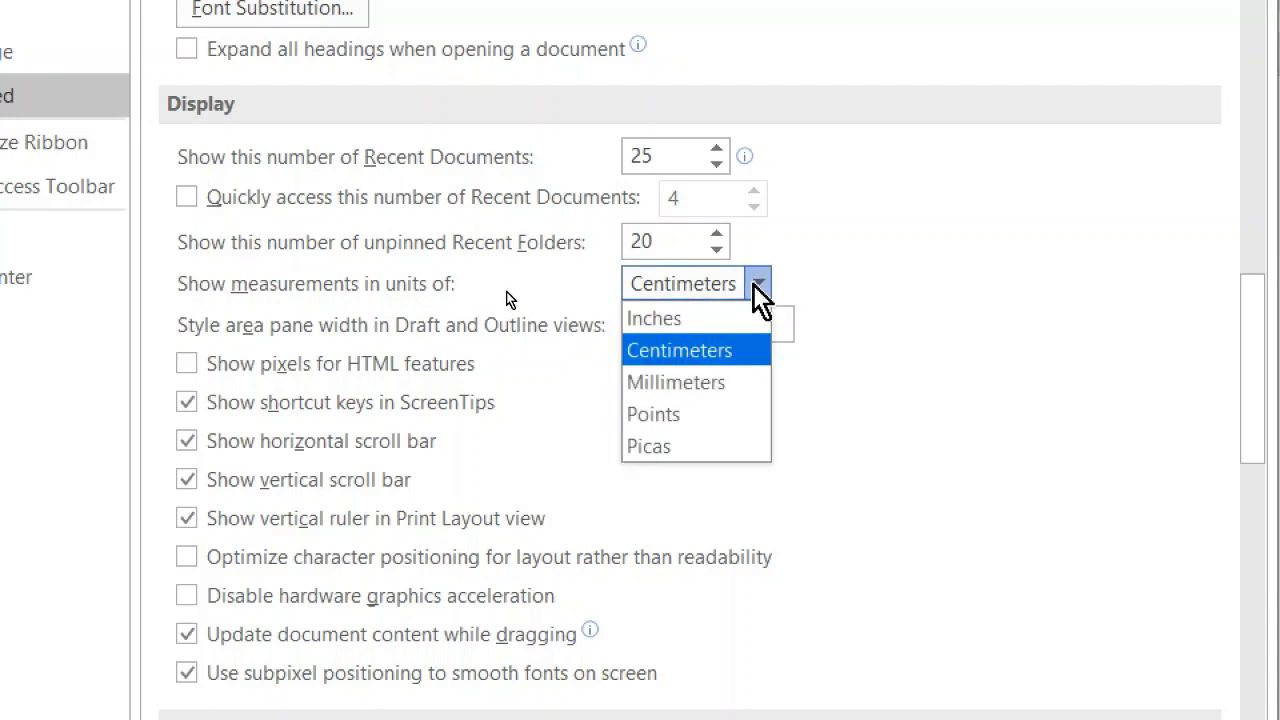
pyautogui.click(690, 318)
pyautogui.click(760, 284)
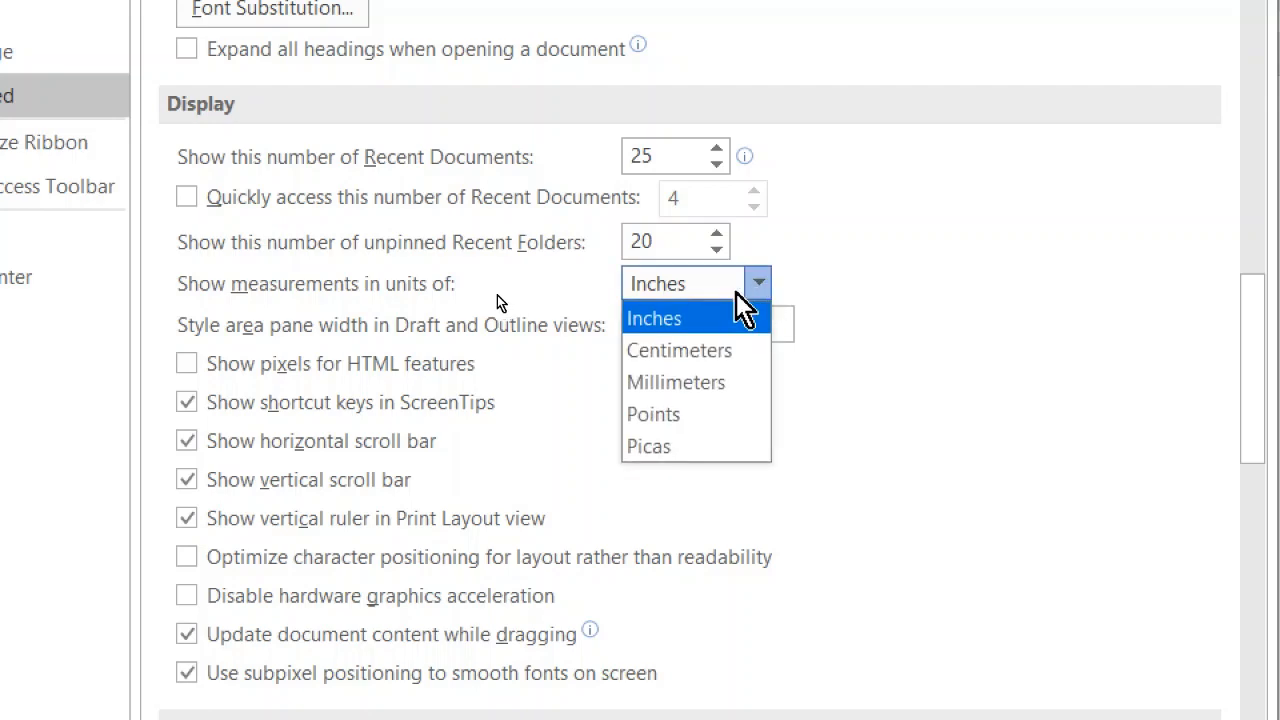
pyautogui.click(703, 347)
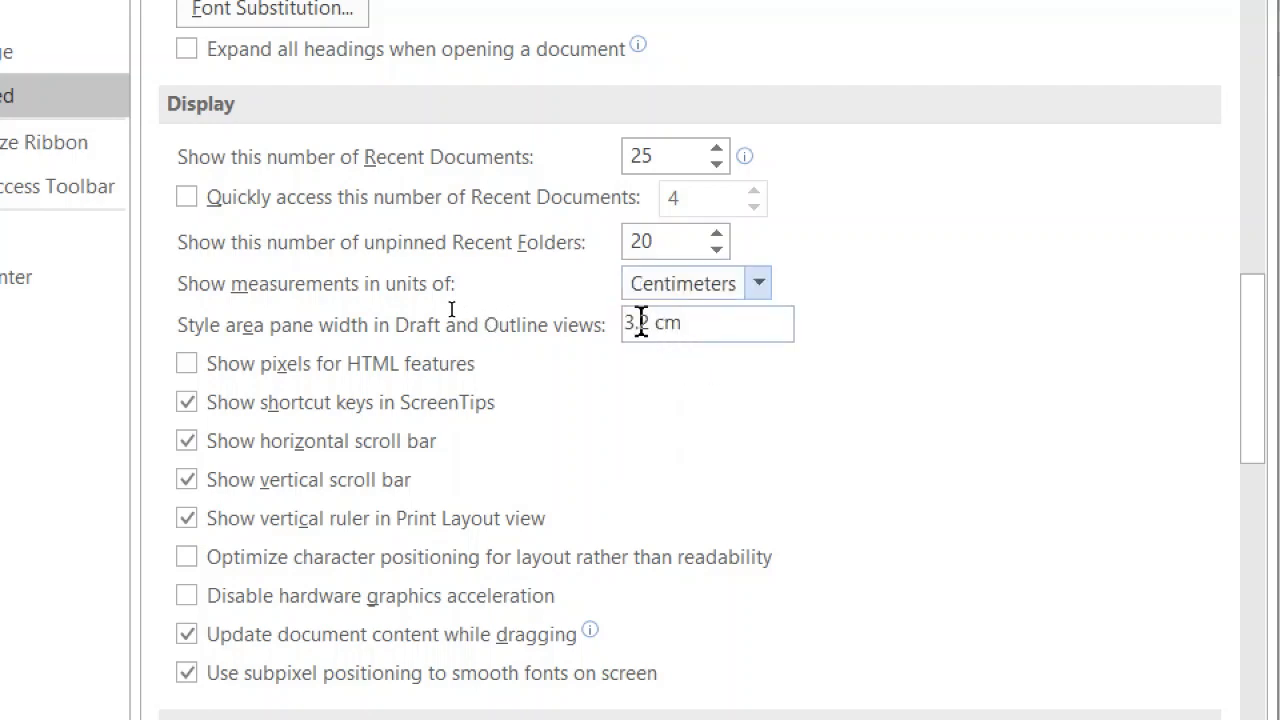
pyautogui.moveTo(651, 321); pyautogui.dragTo(586, 316)
pyautogui.write('2')
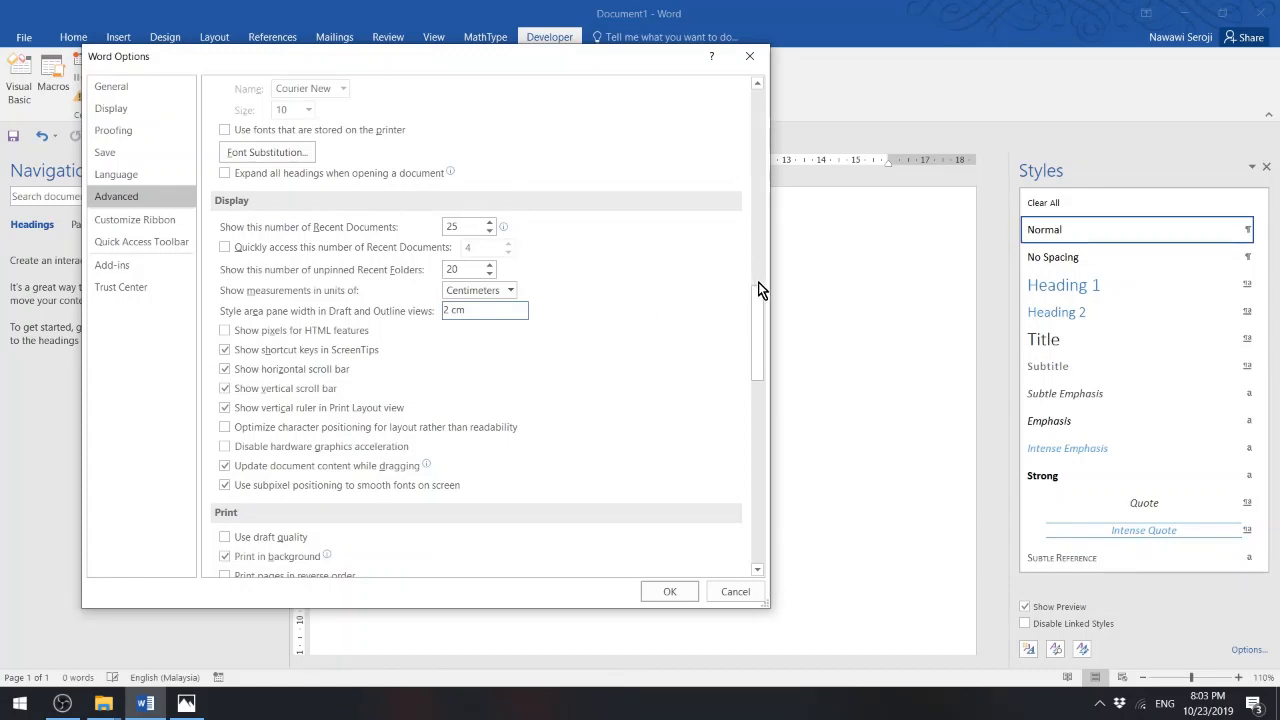
pyautogui.moveTo(757, 299); pyautogui.dragTo(749, 366)
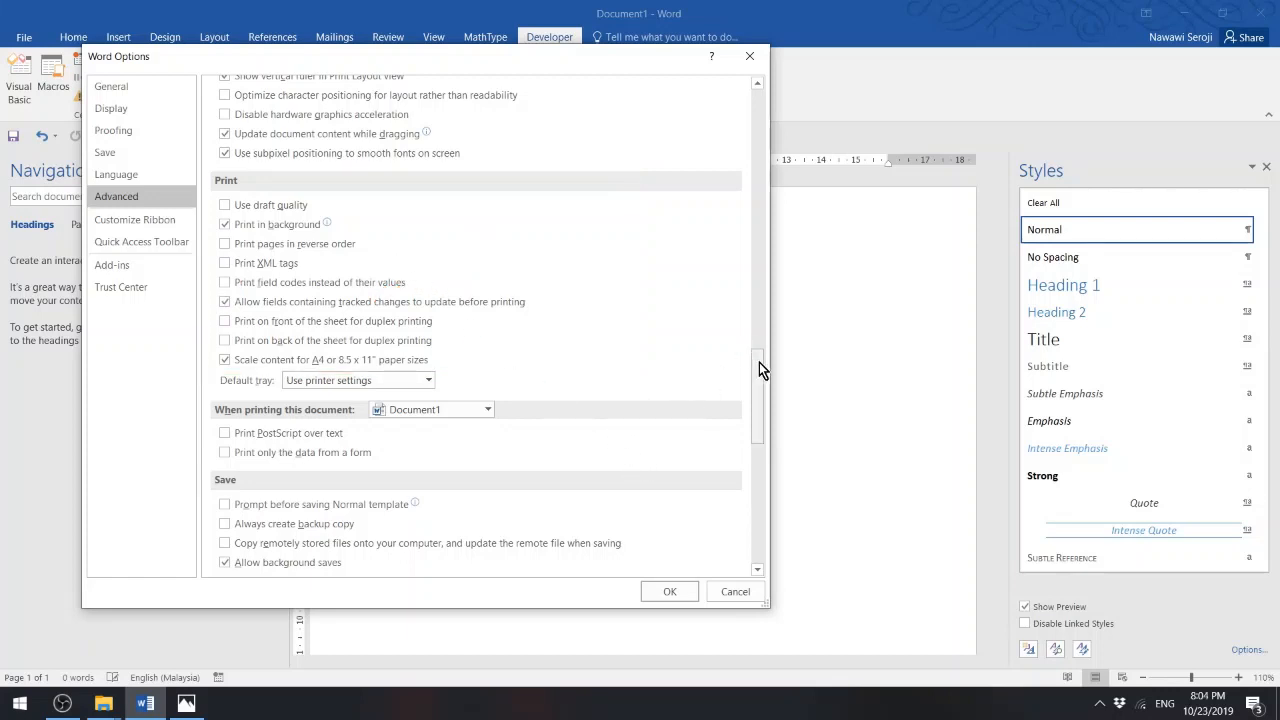
pyautogui.moveTo(759, 362); pyautogui.dragTo(717, 507)
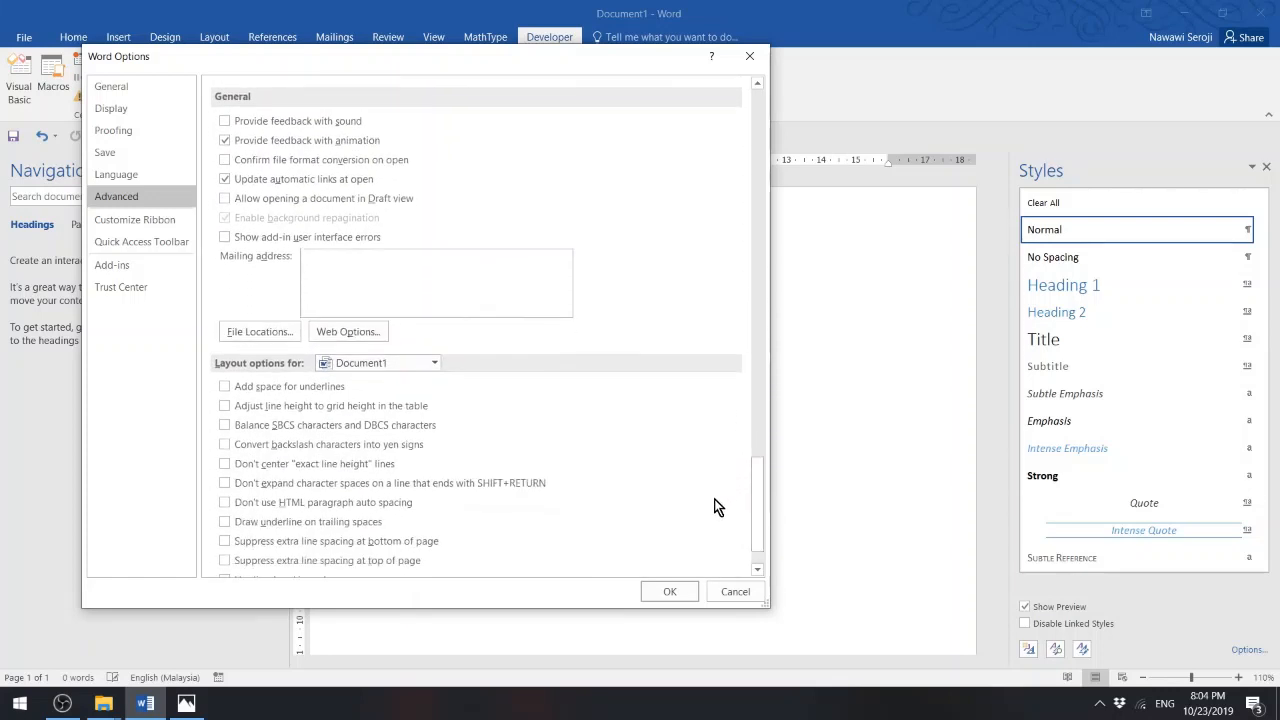
pyautogui.click(679, 588)
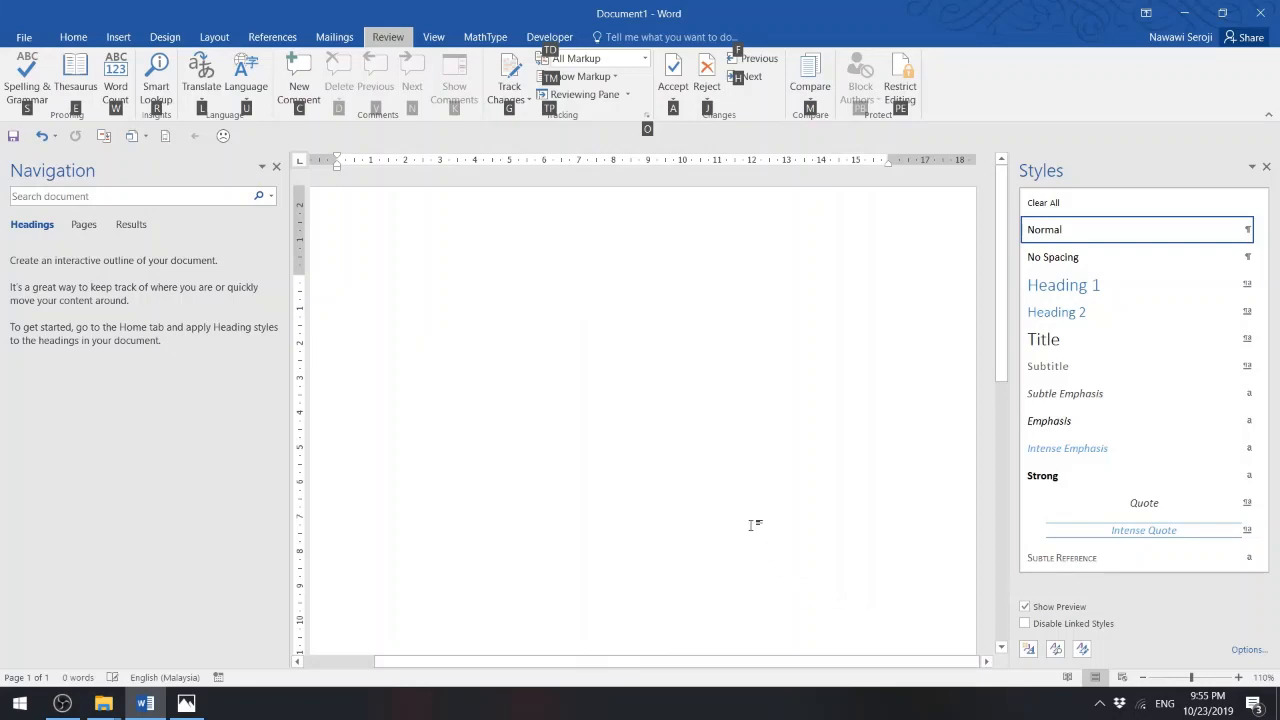
# - Compare the style list with its previews turned off and on, and leave the previews shown
pyautogui.click(751, 525)
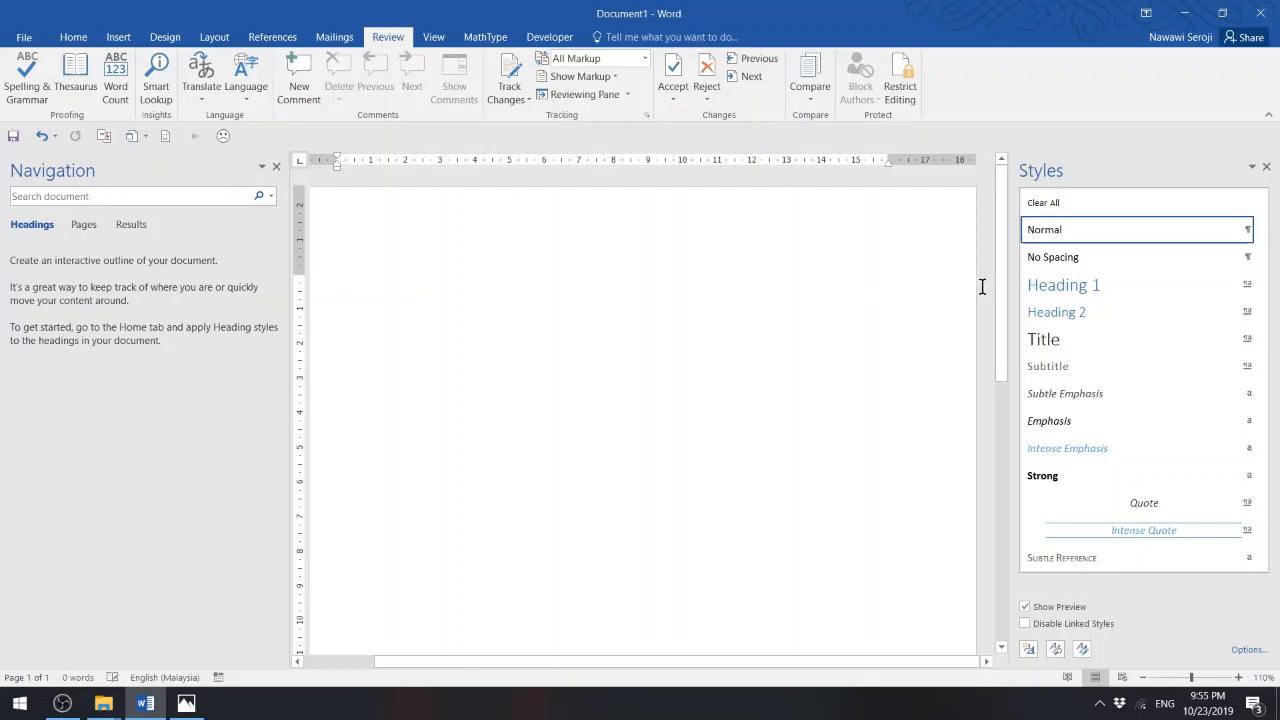
pyautogui.click(1026, 606)
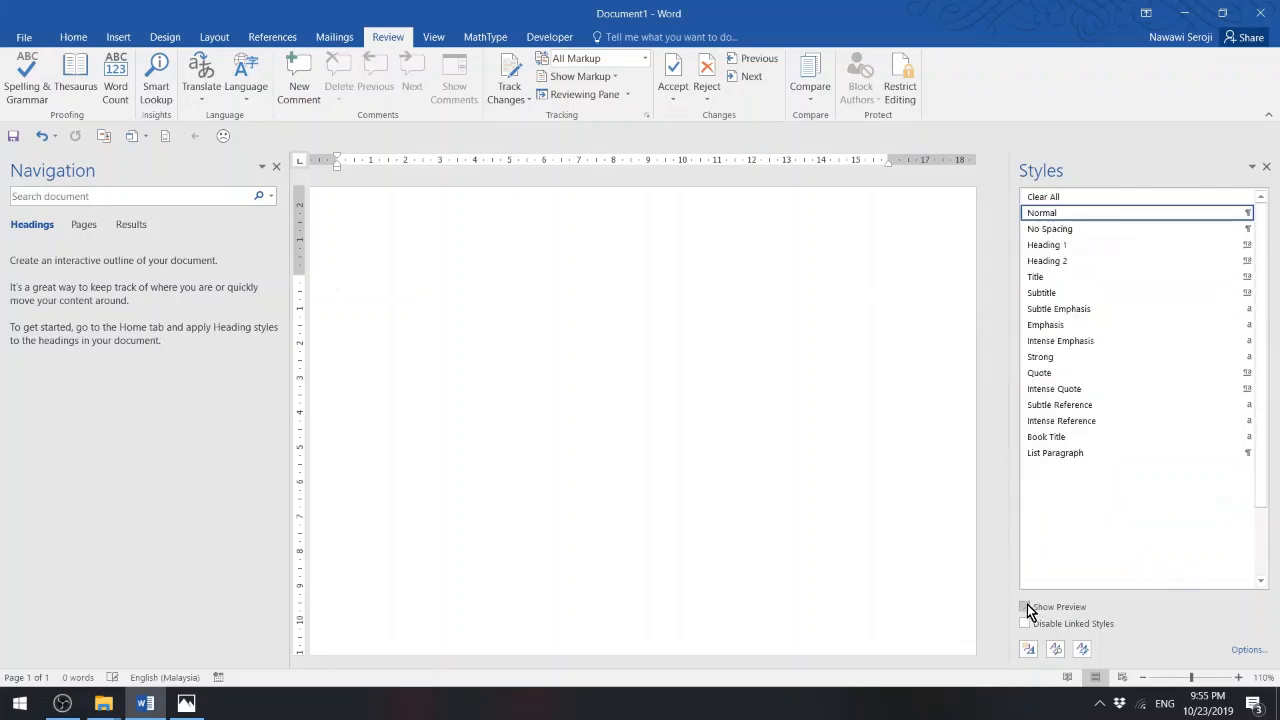
pyautogui.moveTo(1072, 396)
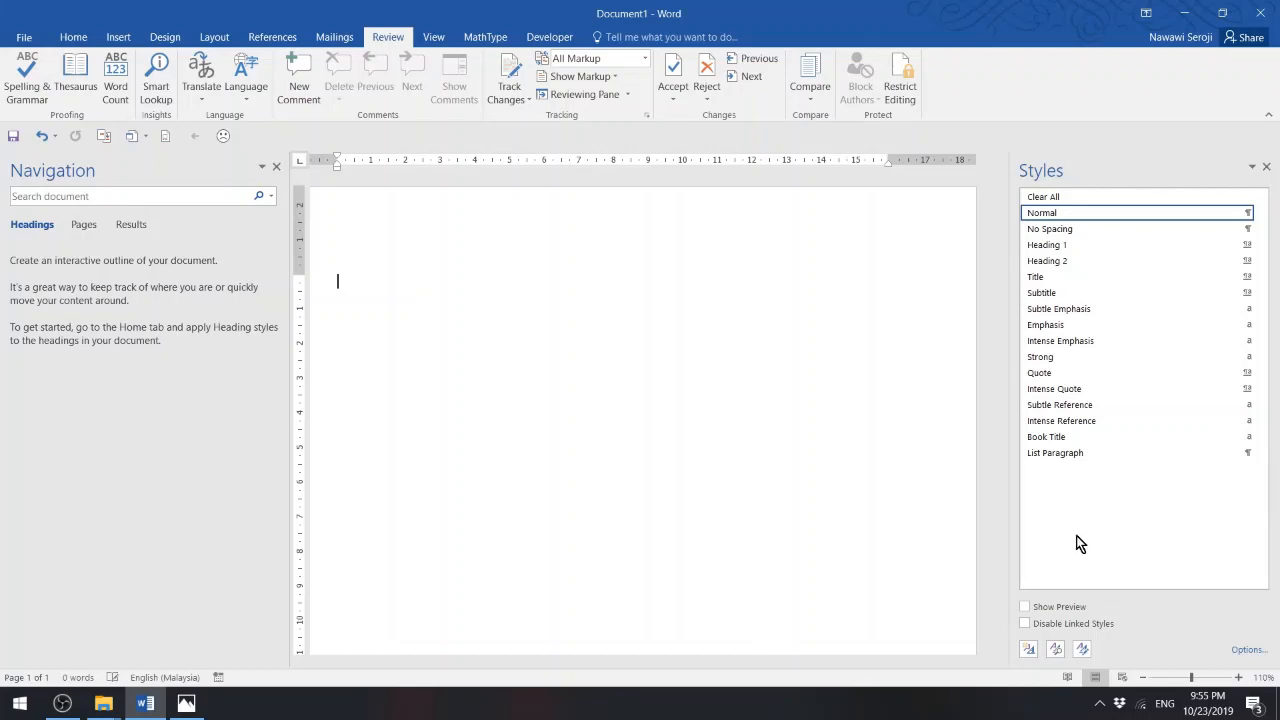
pyautogui.click(1033, 607)
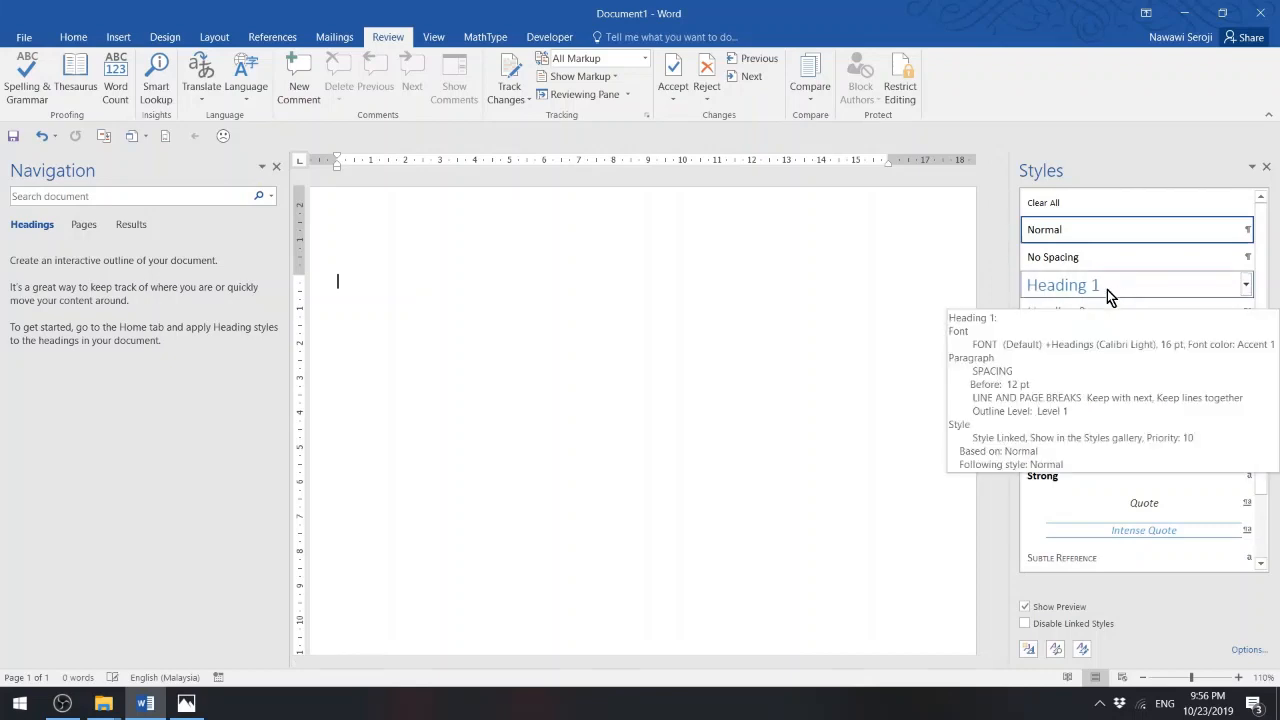
pyautogui.click(1025, 607)
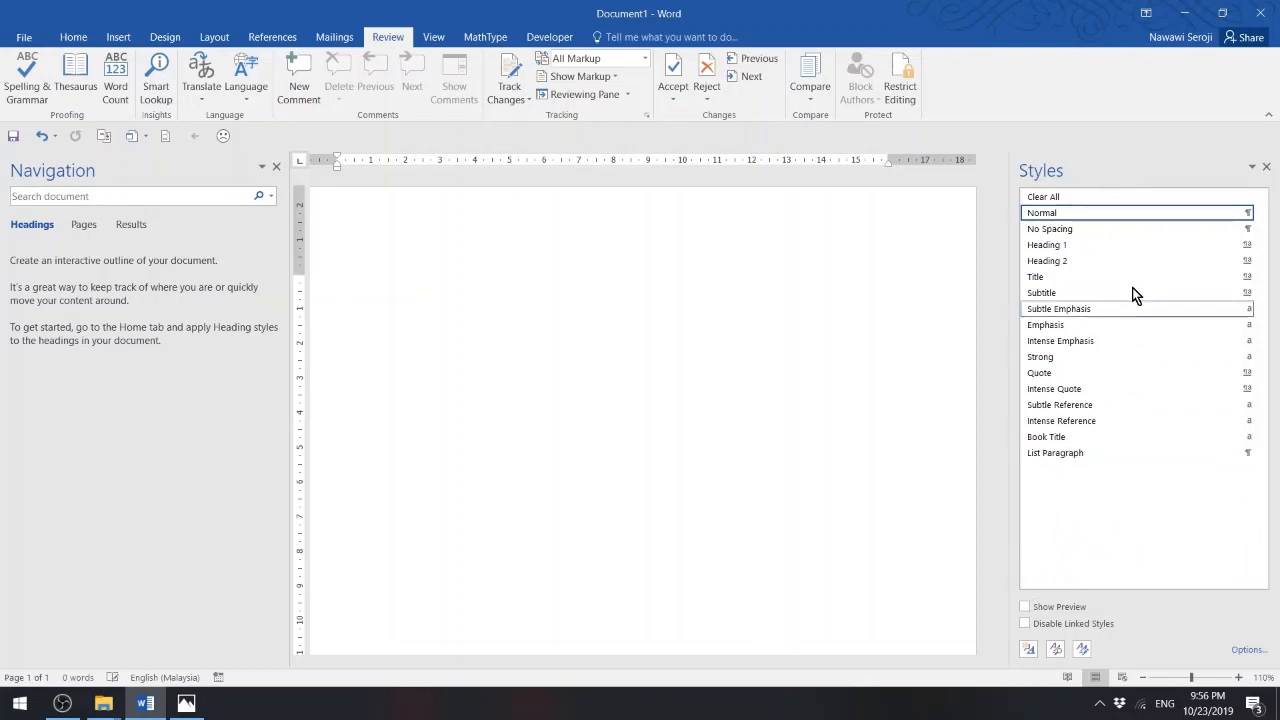
pyautogui.click(1026, 609)
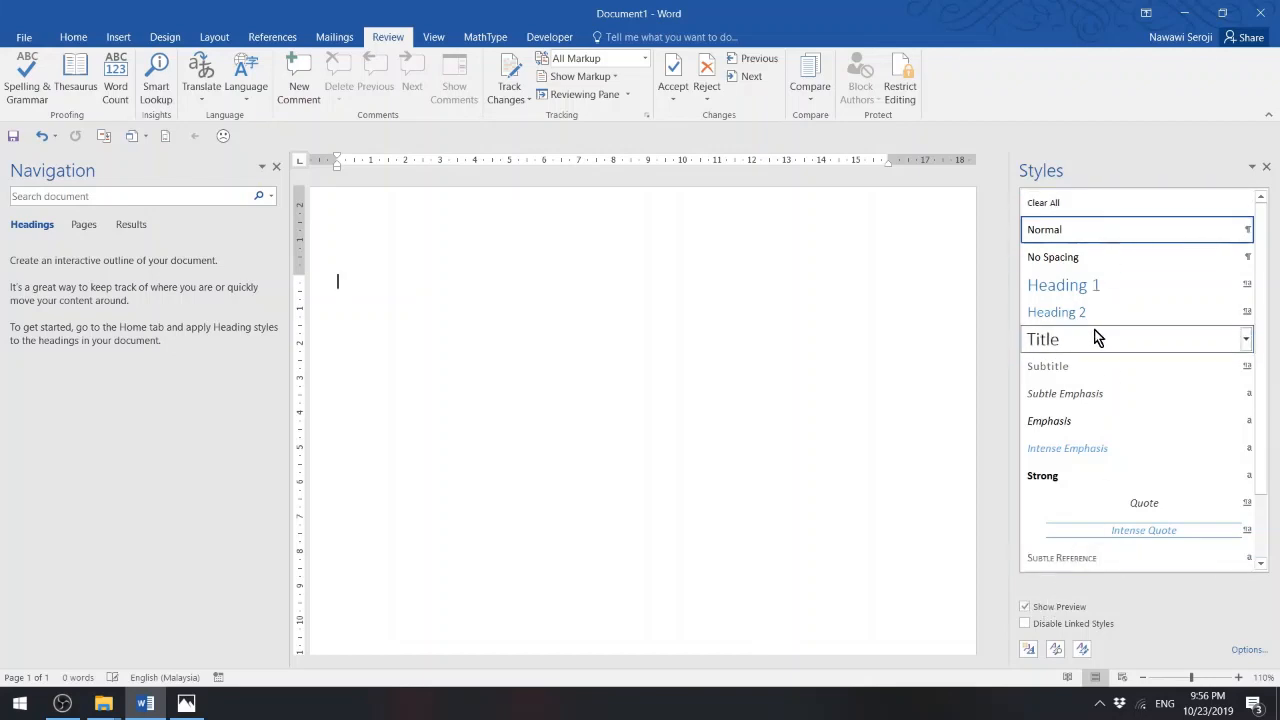
pyautogui.moveTo(1125, 280)
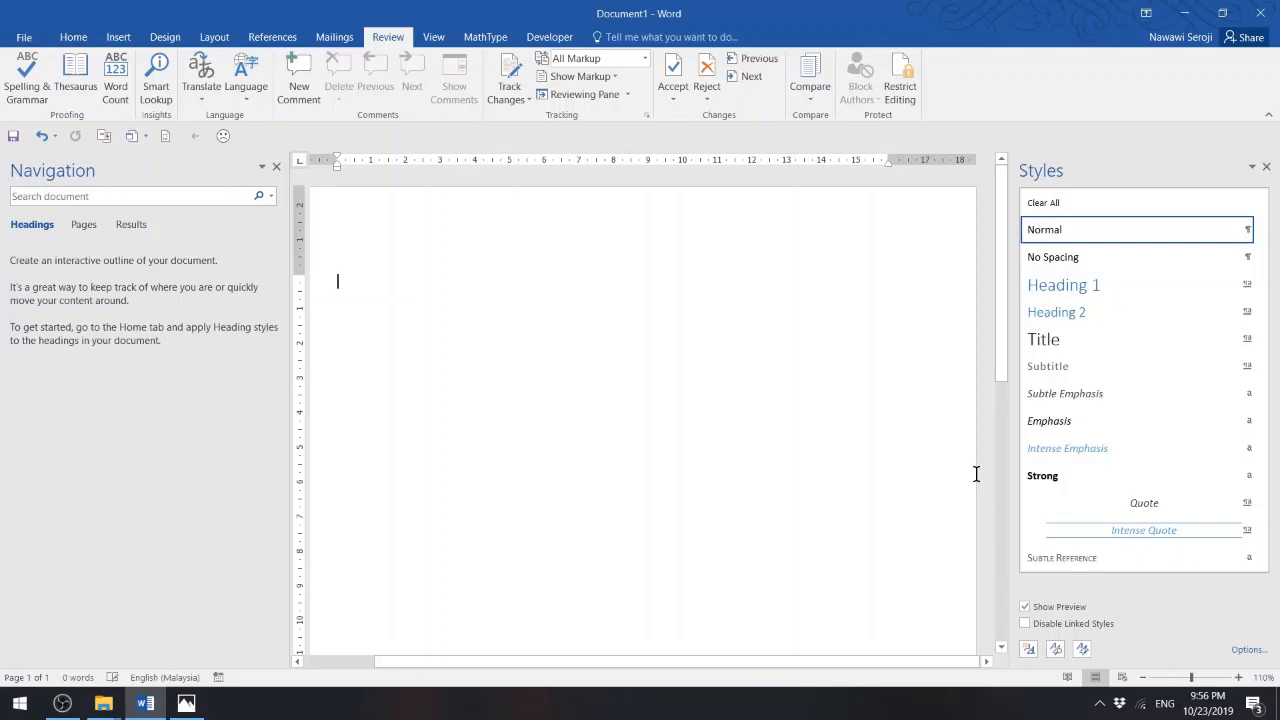
# - Reopen the document template settings and examine the Templates folder location offered for attaching a template, without attaching any file
pyautogui.click(552, 37)
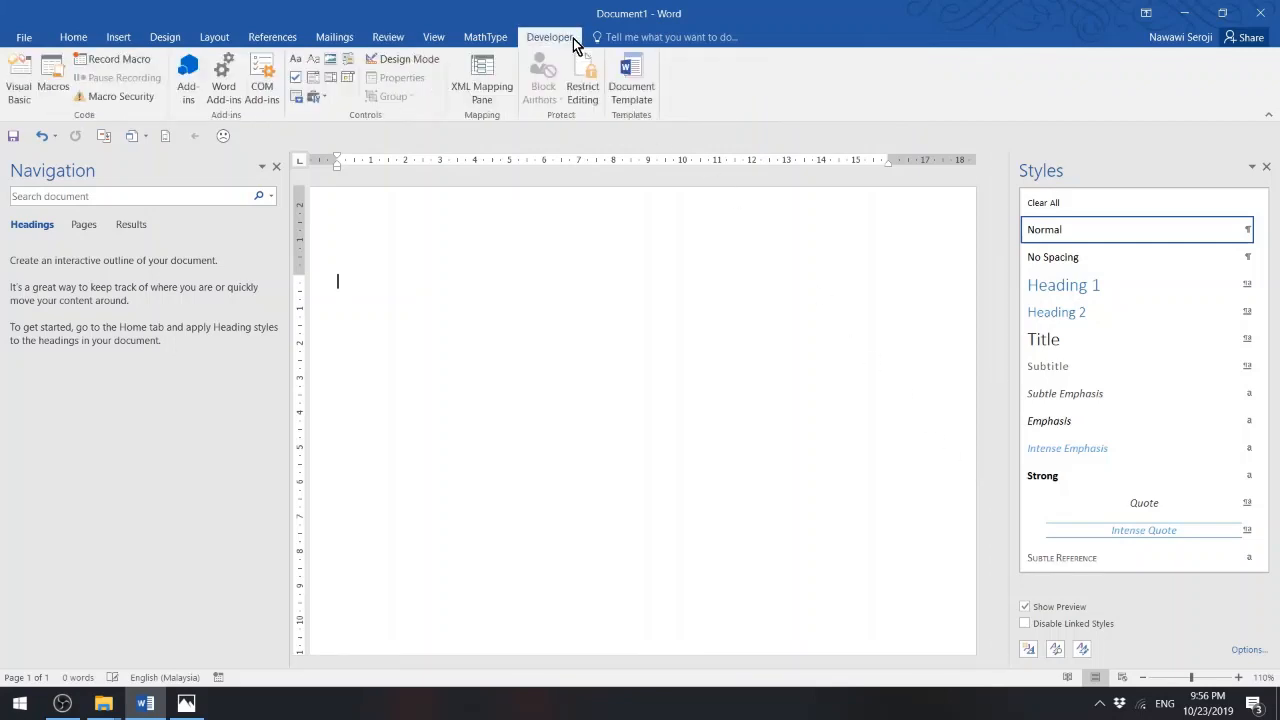
pyautogui.click(630, 78)
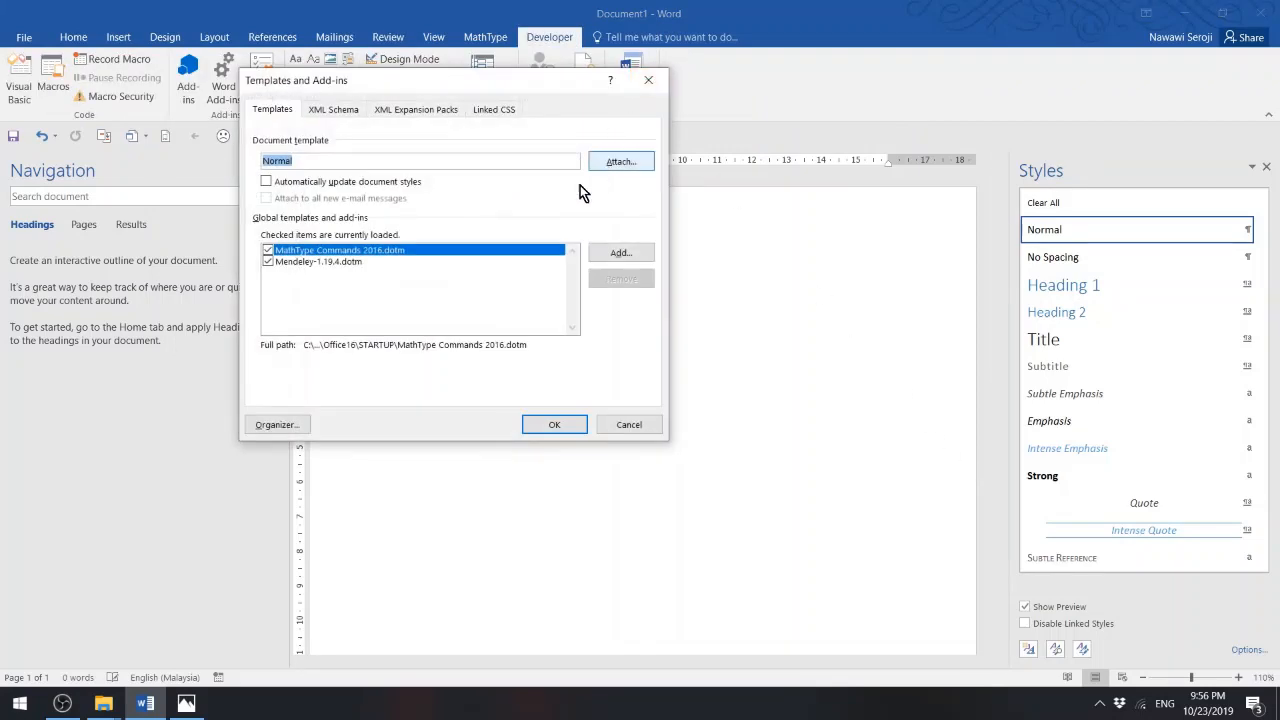
pyautogui.click(628, 163)
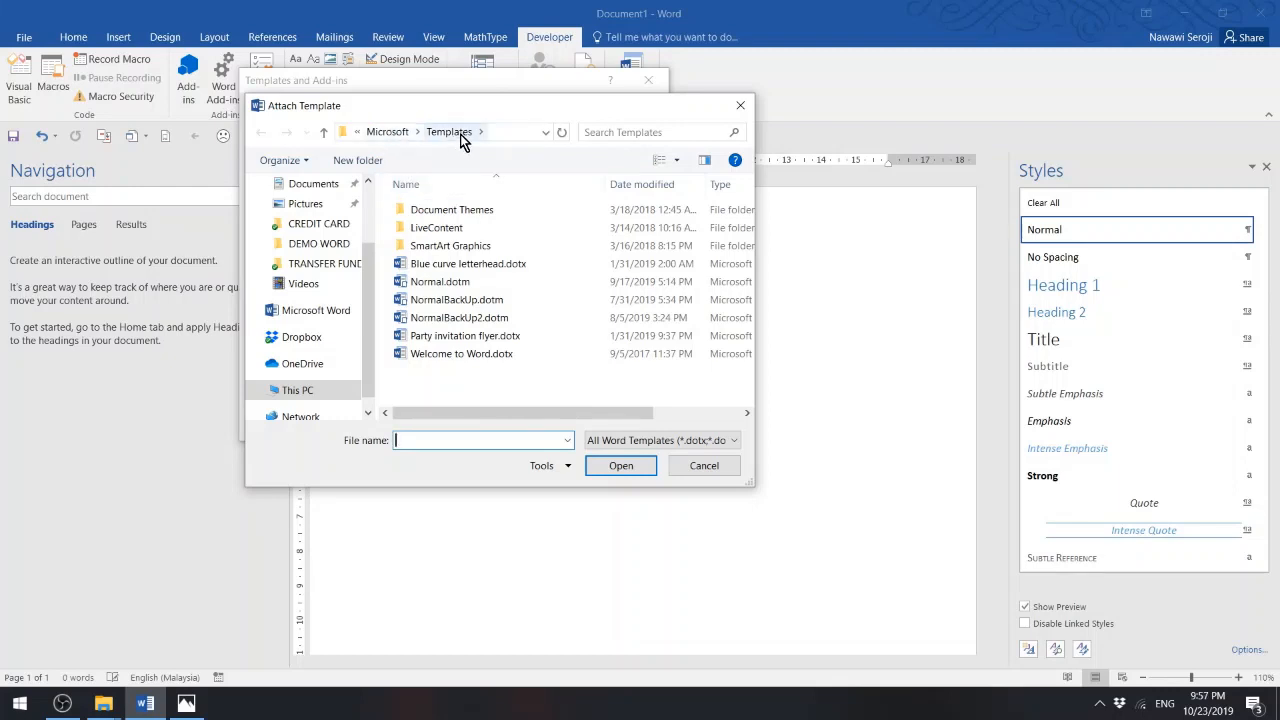
pyautogui.click(692, 468)
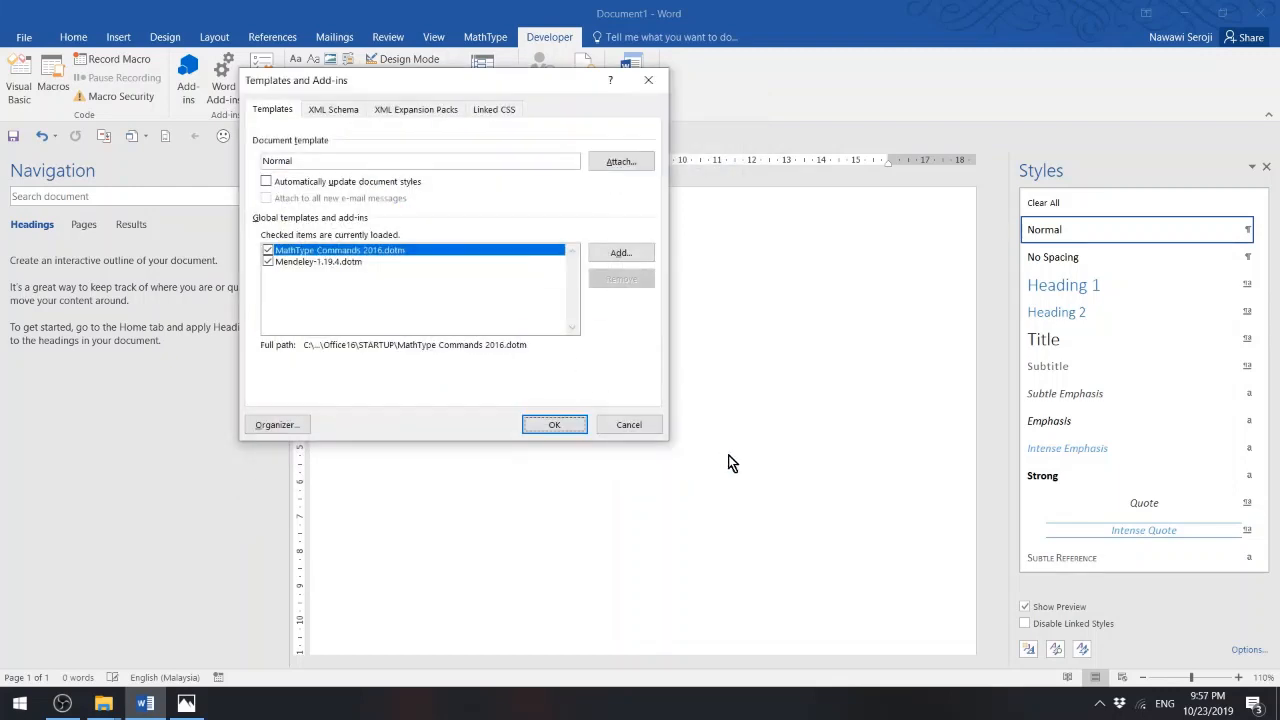
# - Close the template settings without changes and enter "Introduction" as the first line of the blank document
pyautogui.click(627, 425)
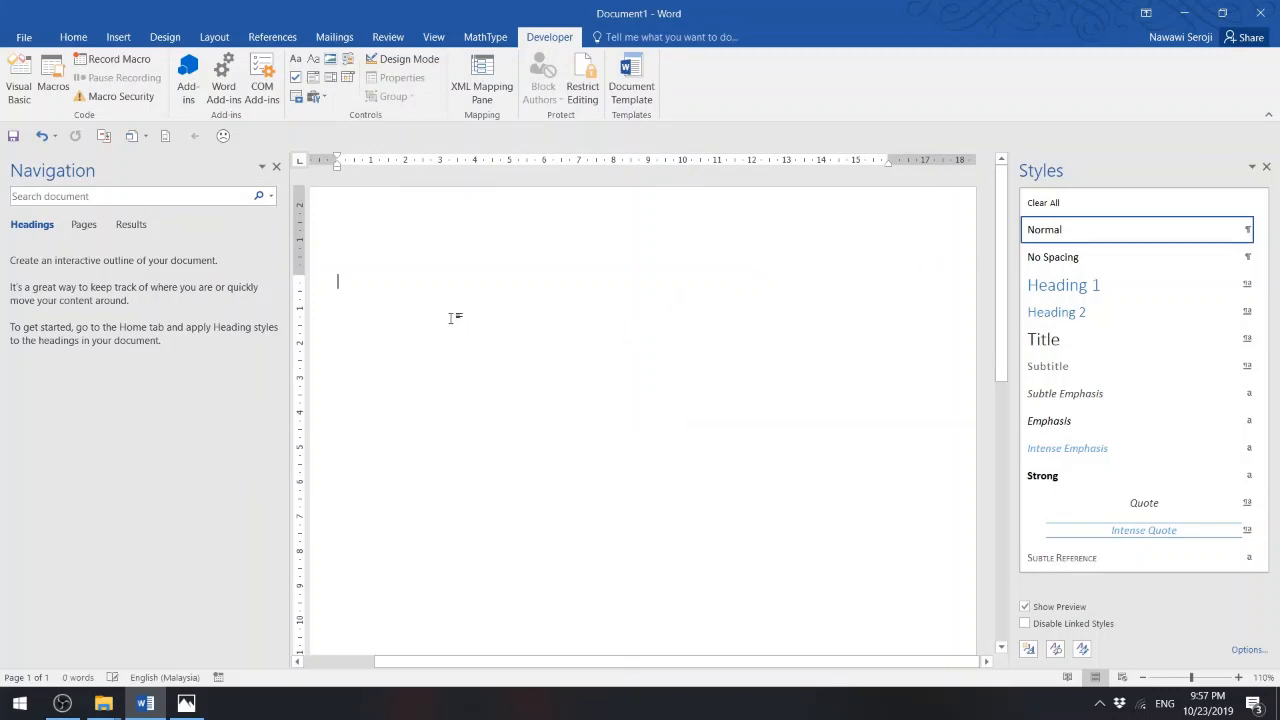
pyautogui.write('Introduction')
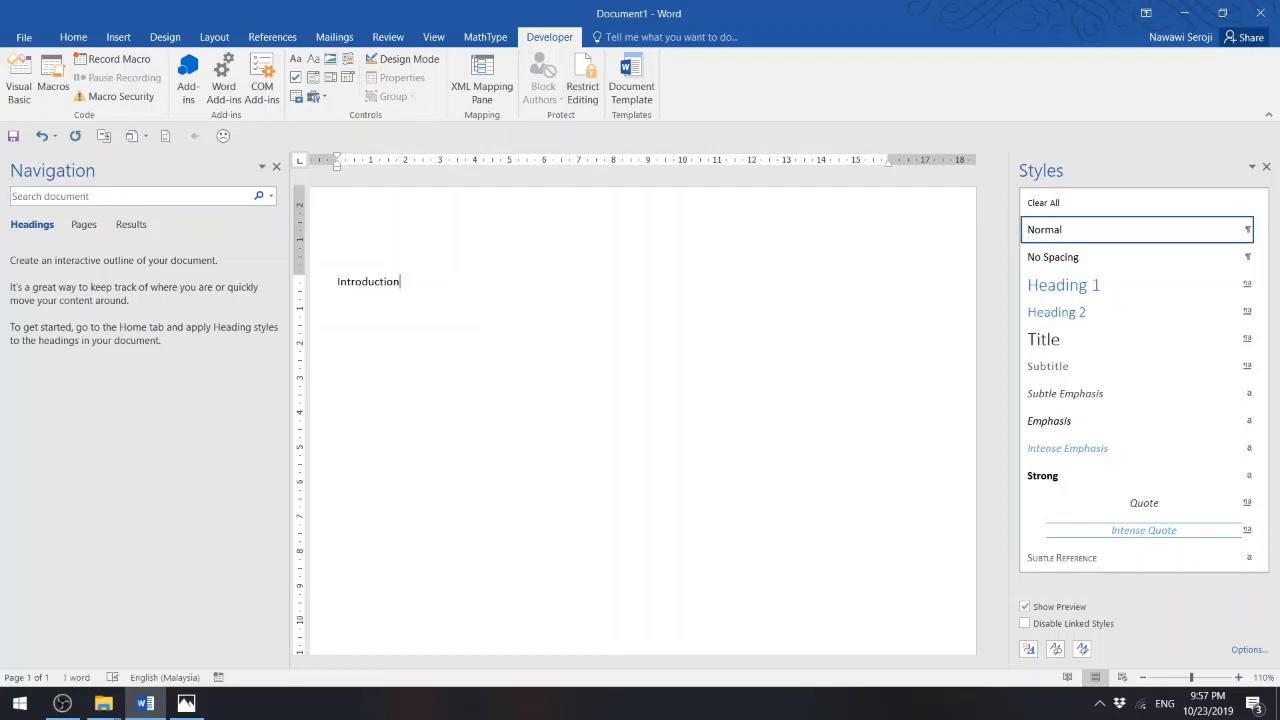
# - Format the word "Introduction" directly as Arial, size 12, bold and red
pyautogui.click(76, 38)
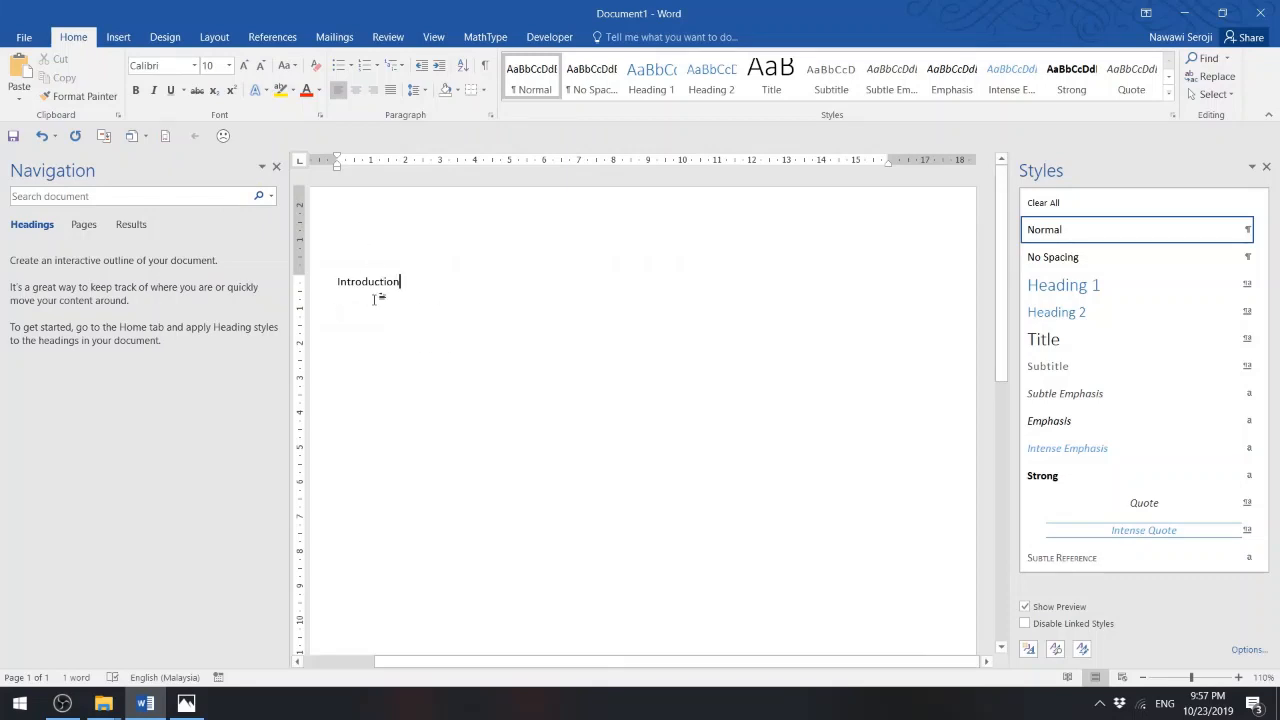
pyautogui.moveTo(401, 282); pyautogui.dragTo(327, 285)
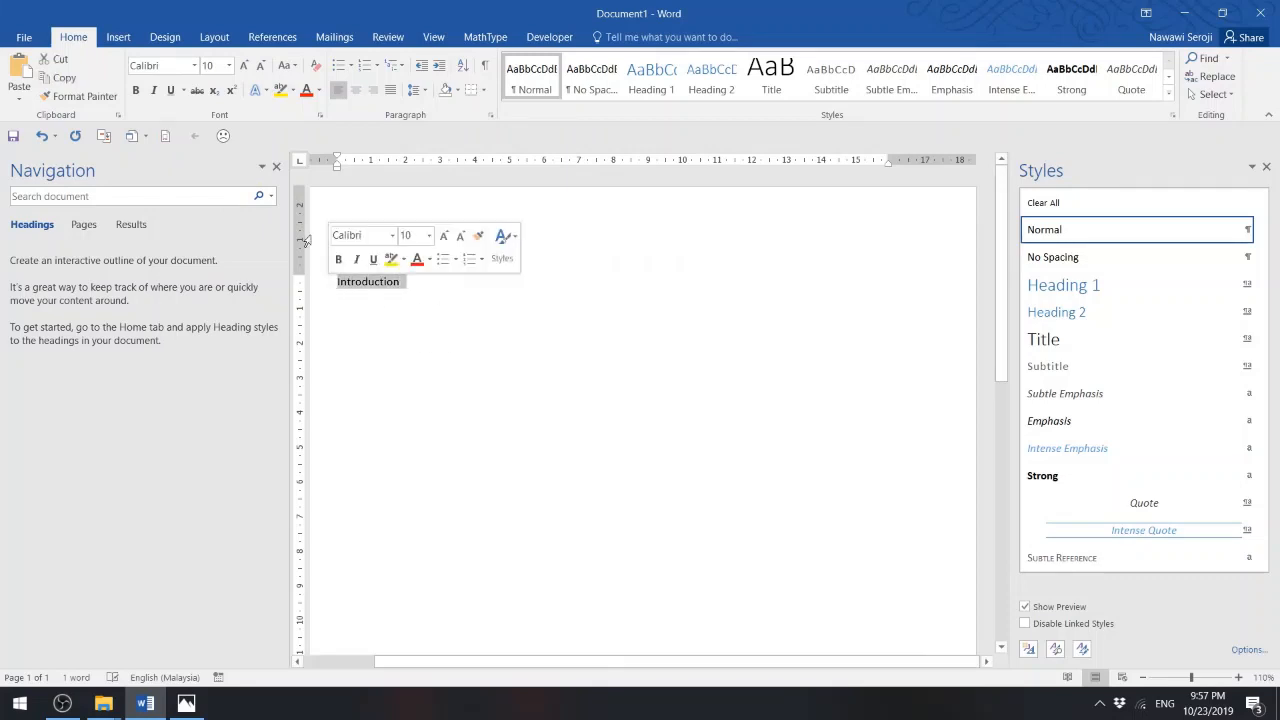
pyautogui.click(195, 66)
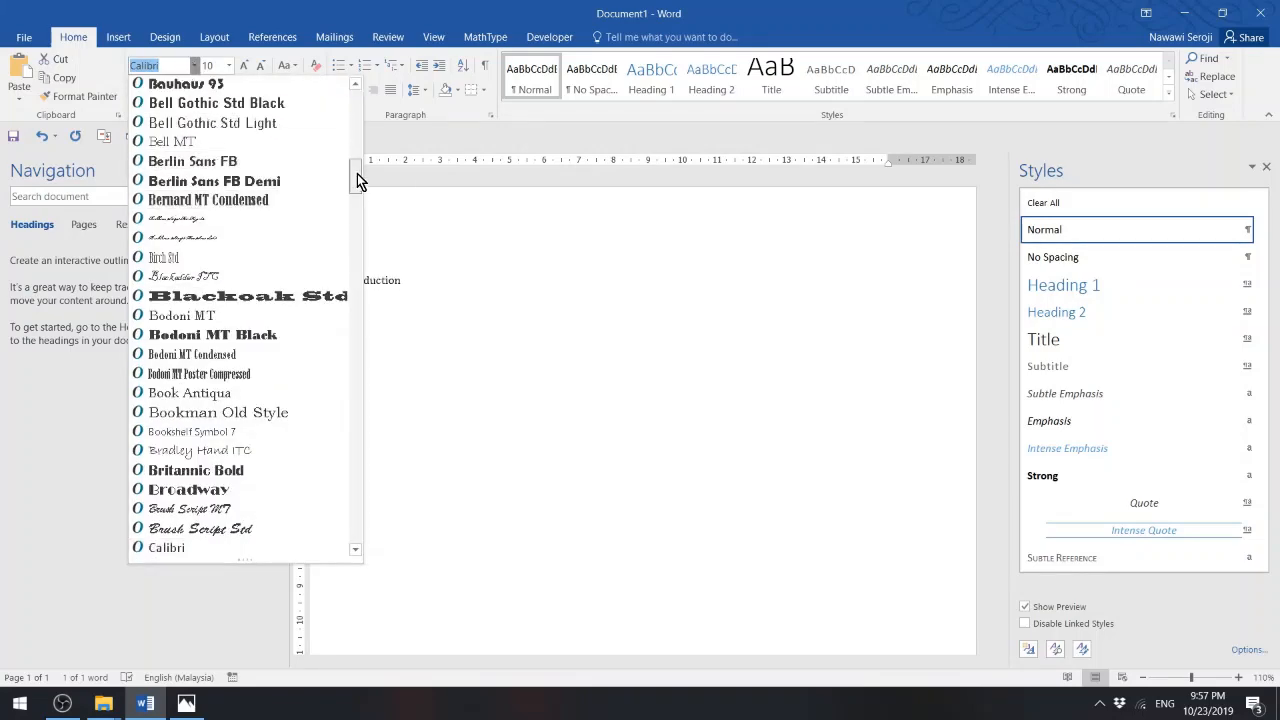
pyautogui.moveTo(357, 173); pyautogui.dragTo(350, 105)
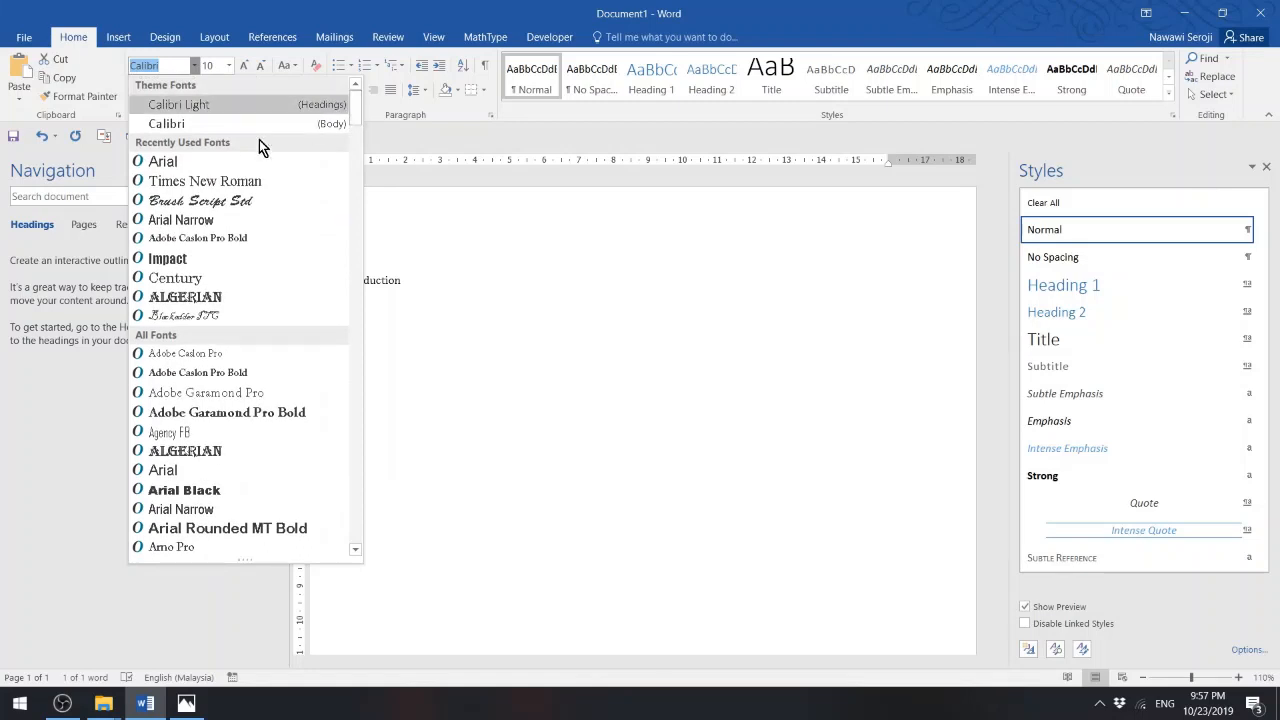
pyautogui.click(200, 161)
pyautogui.click(230, 66)
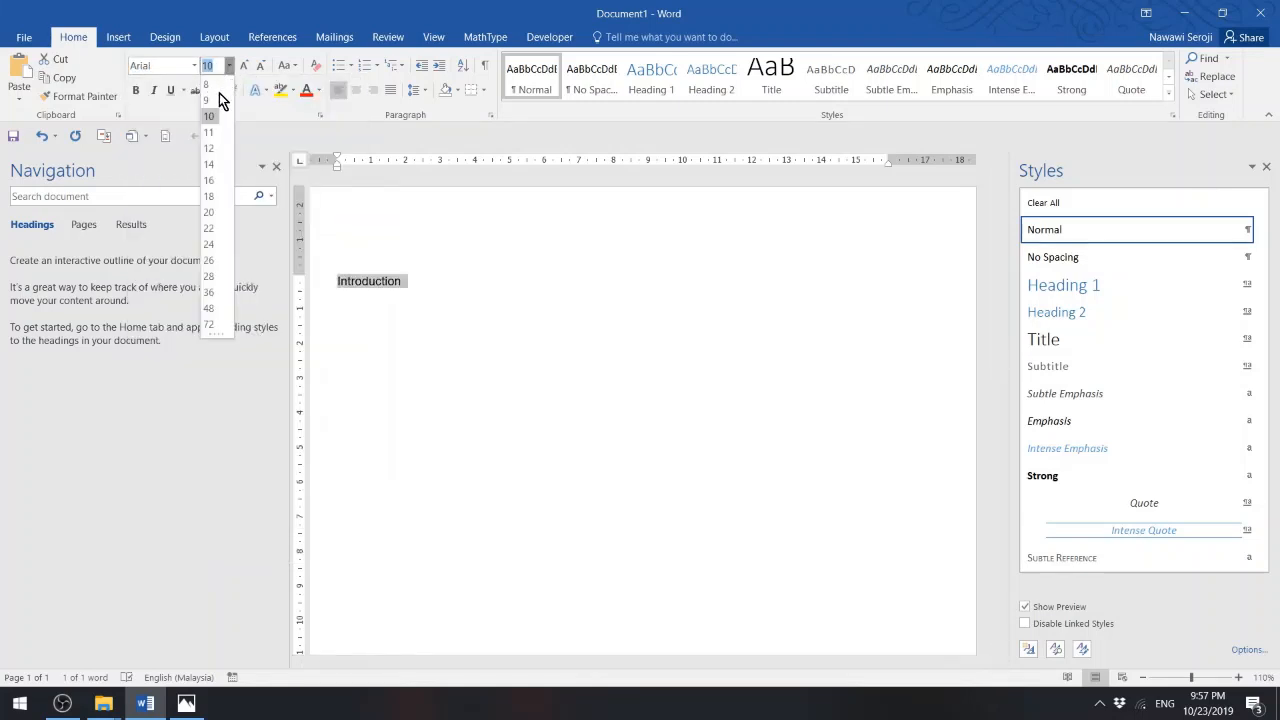
pyautogui.click(210, 150)
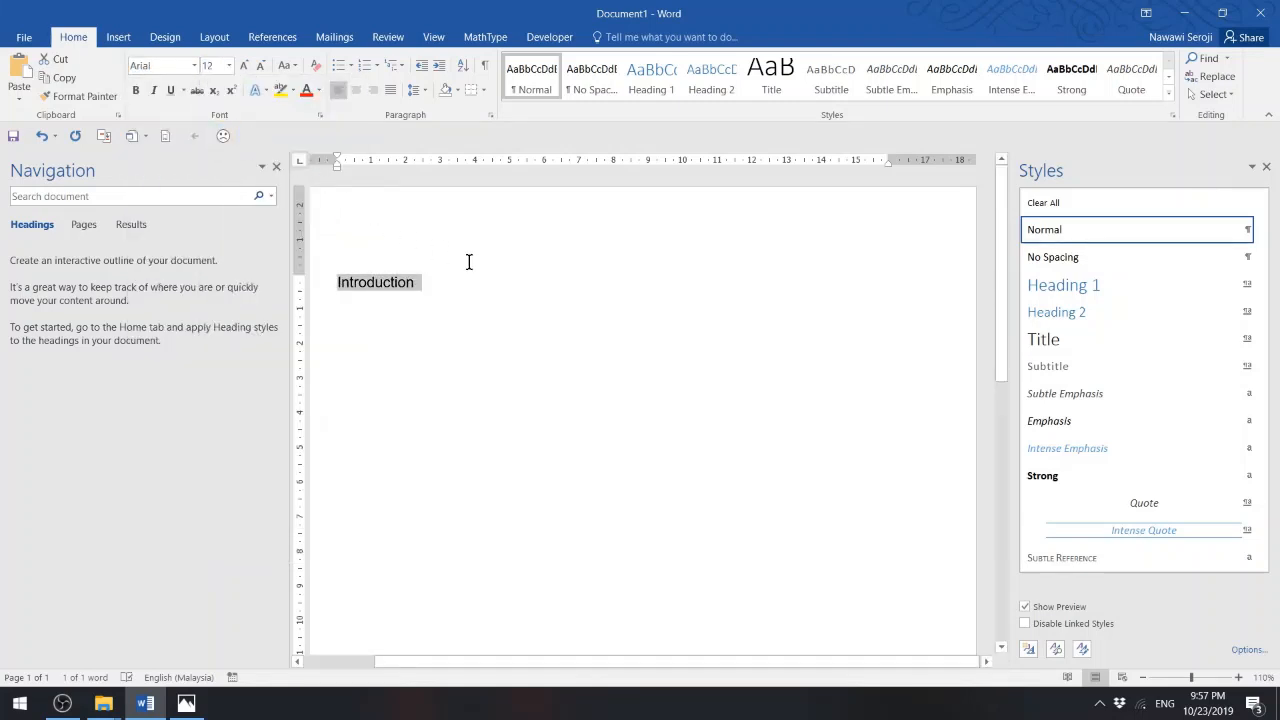
pyautogui.click(136, 90)
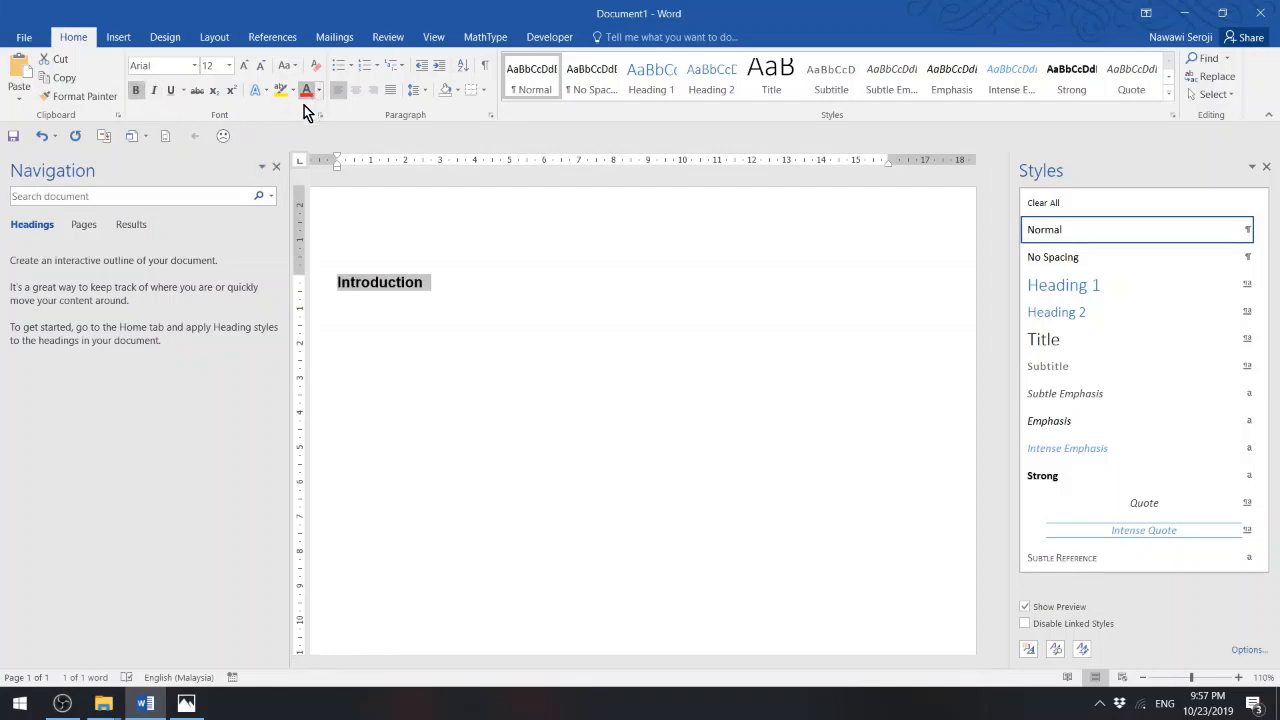
pyautogui.click(306, 92)
pyautogui.click(497, 282)
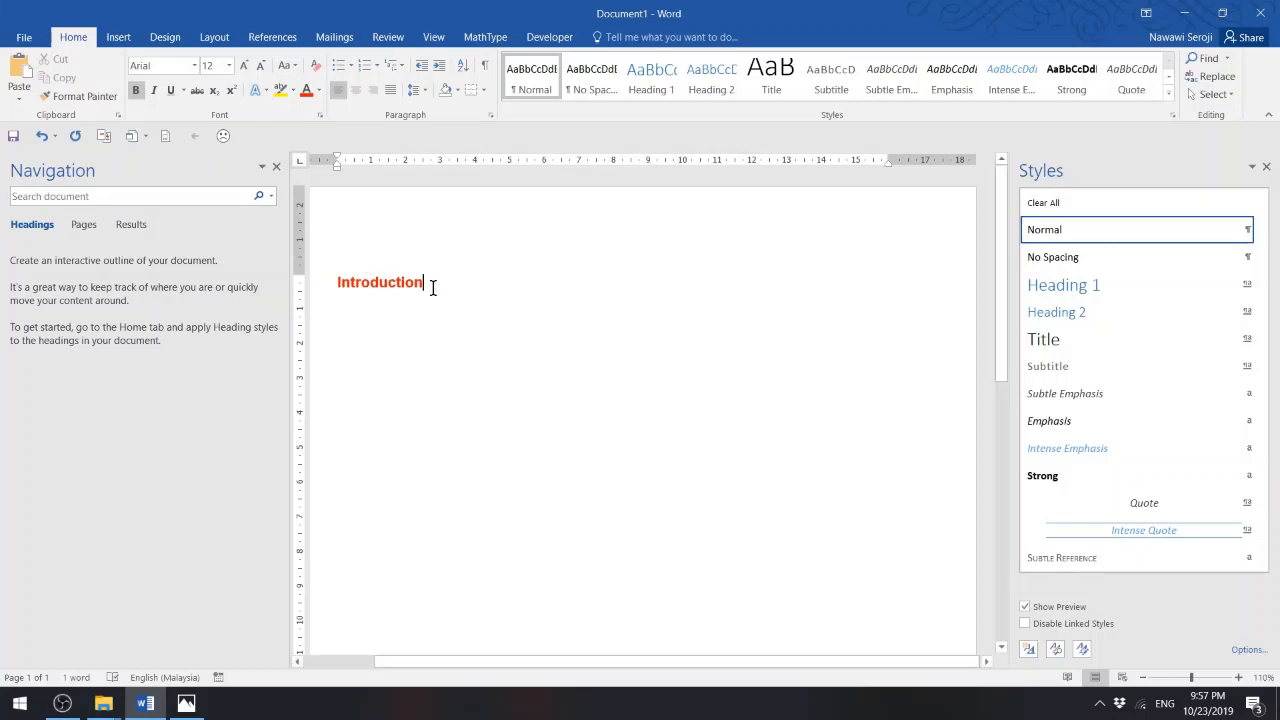
# - Clear all formatting from "Introduction" and undo that clearing
pyautogui.moveTo(451, 283); pyautogui.dragTo(328, 279)
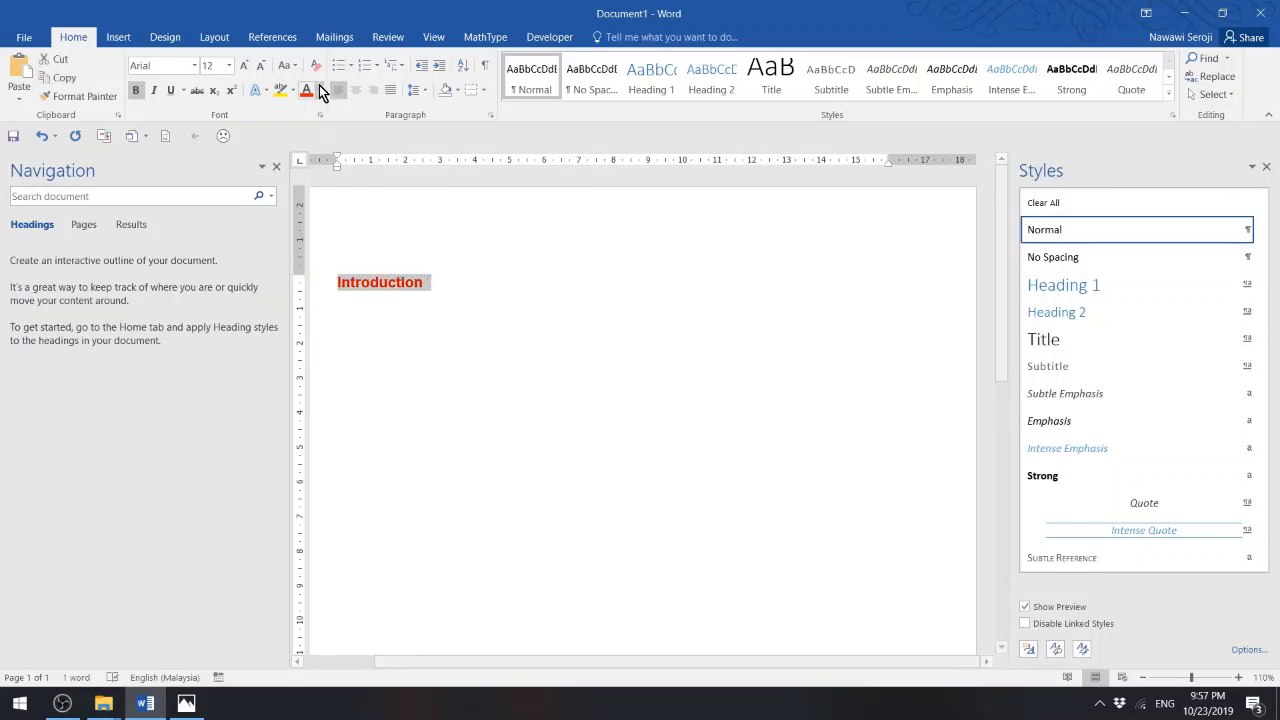
pyautogui.click(317, 67)
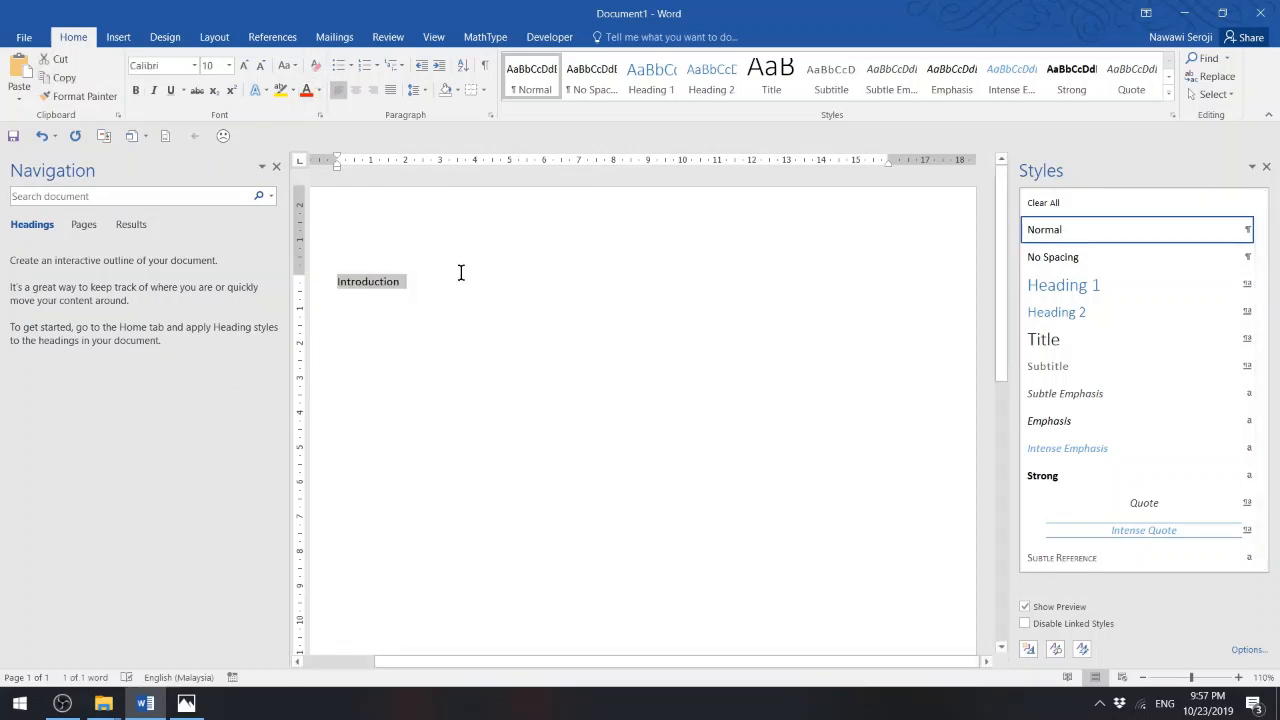
pyautogui.click(421, 280)
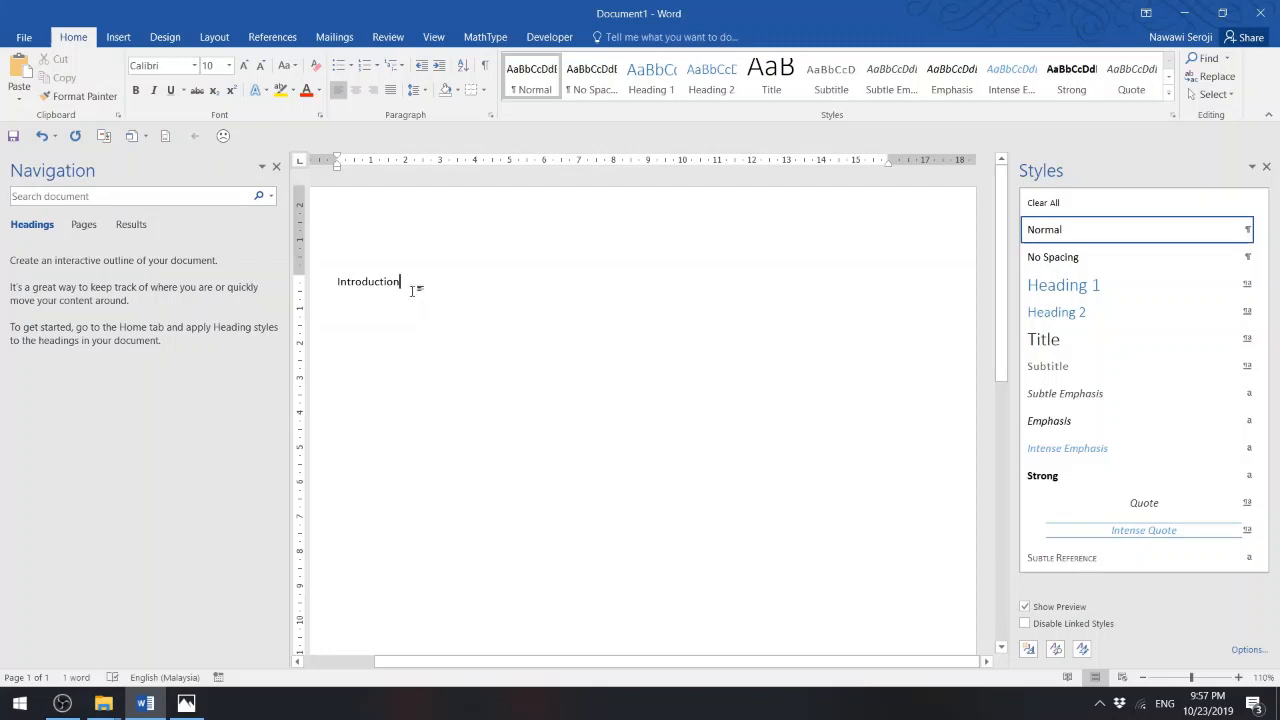
pyautogui.hotkey('ctrl', 'z')
pyautogui.click(420, 285)
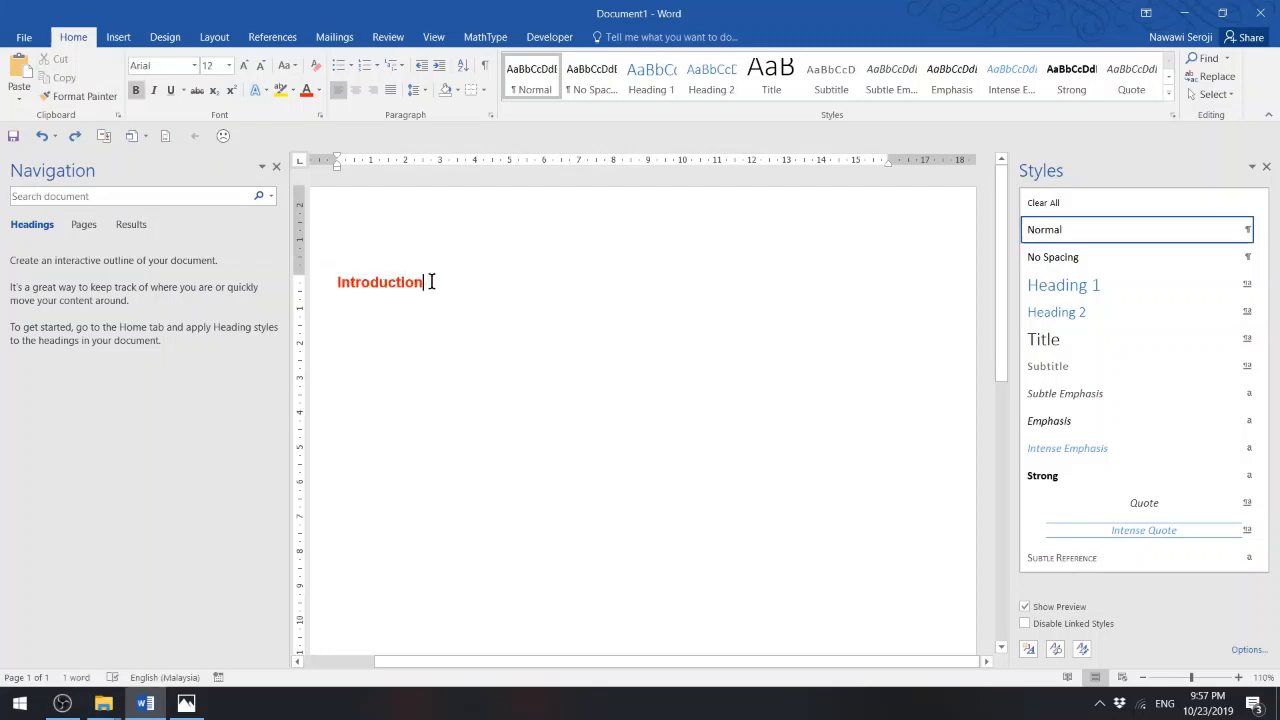
# - Select the whole word "Introduction" again and clear its direct formatting back to the Normal style
pyautogui.moveTo(431, 282); pyautogui.dragTo(323, 281)
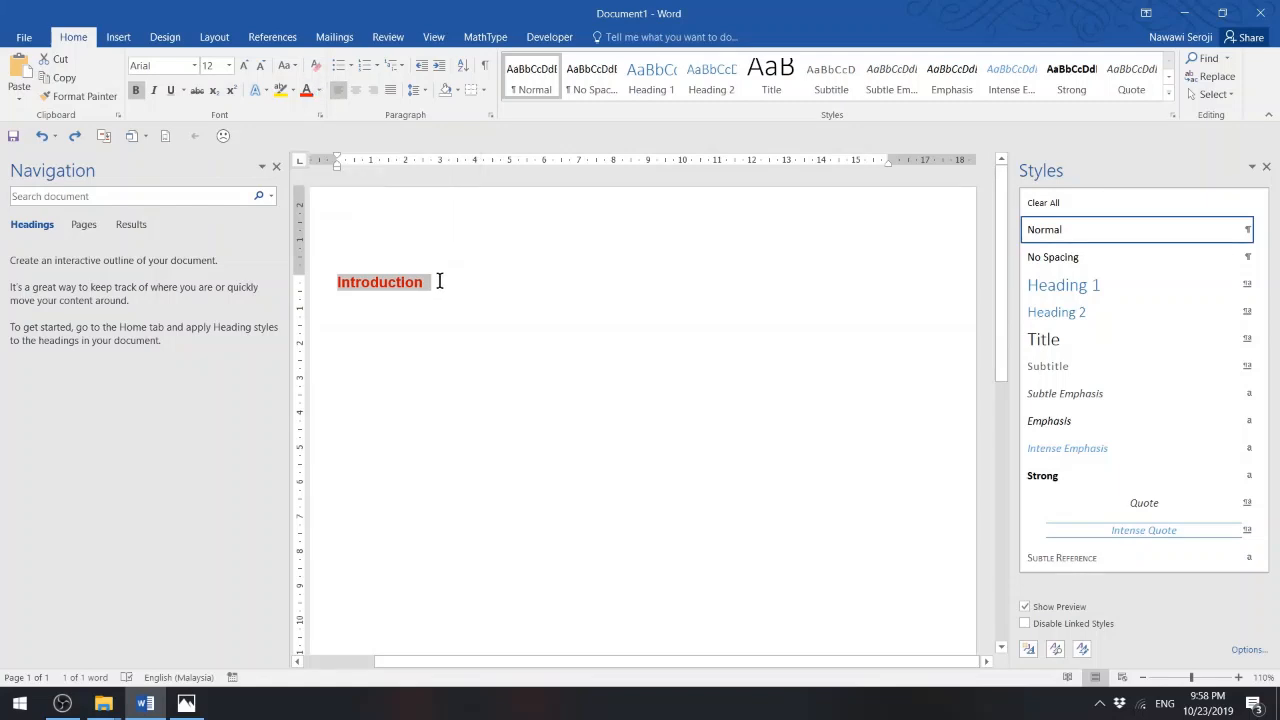
pyautogui.click(407, 292)
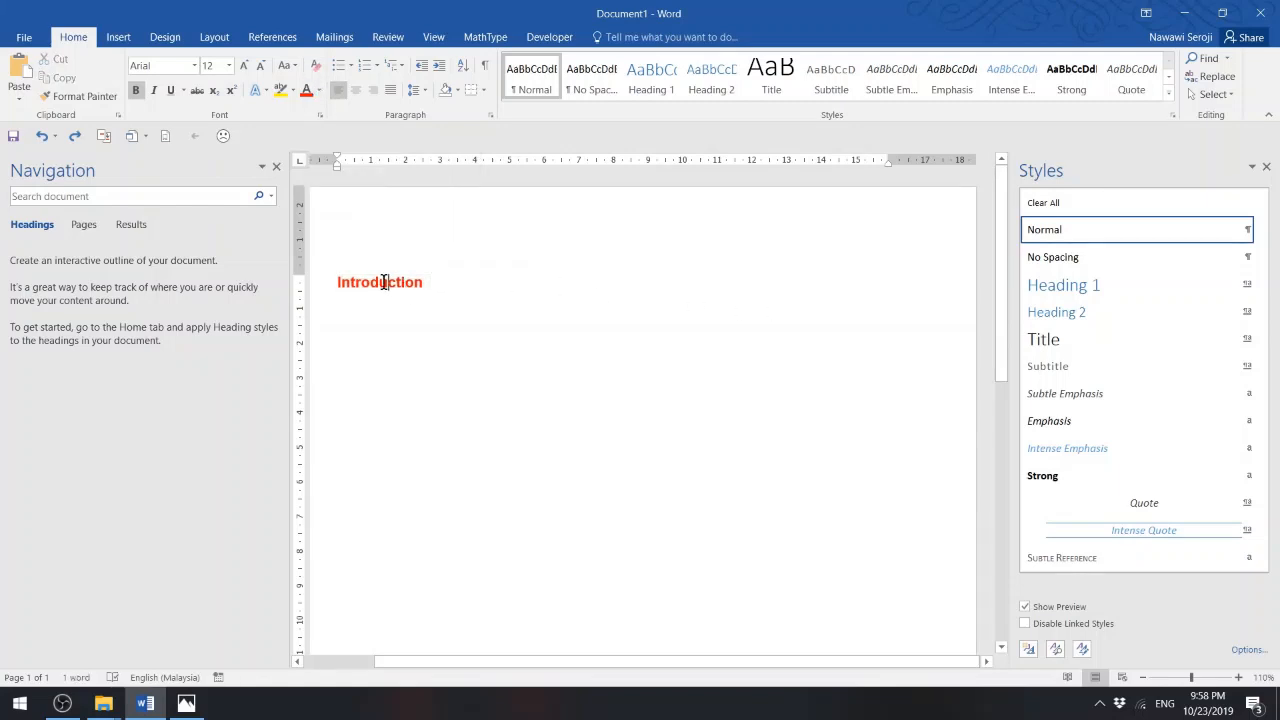
pyautogui.doubleClick(383, 282)
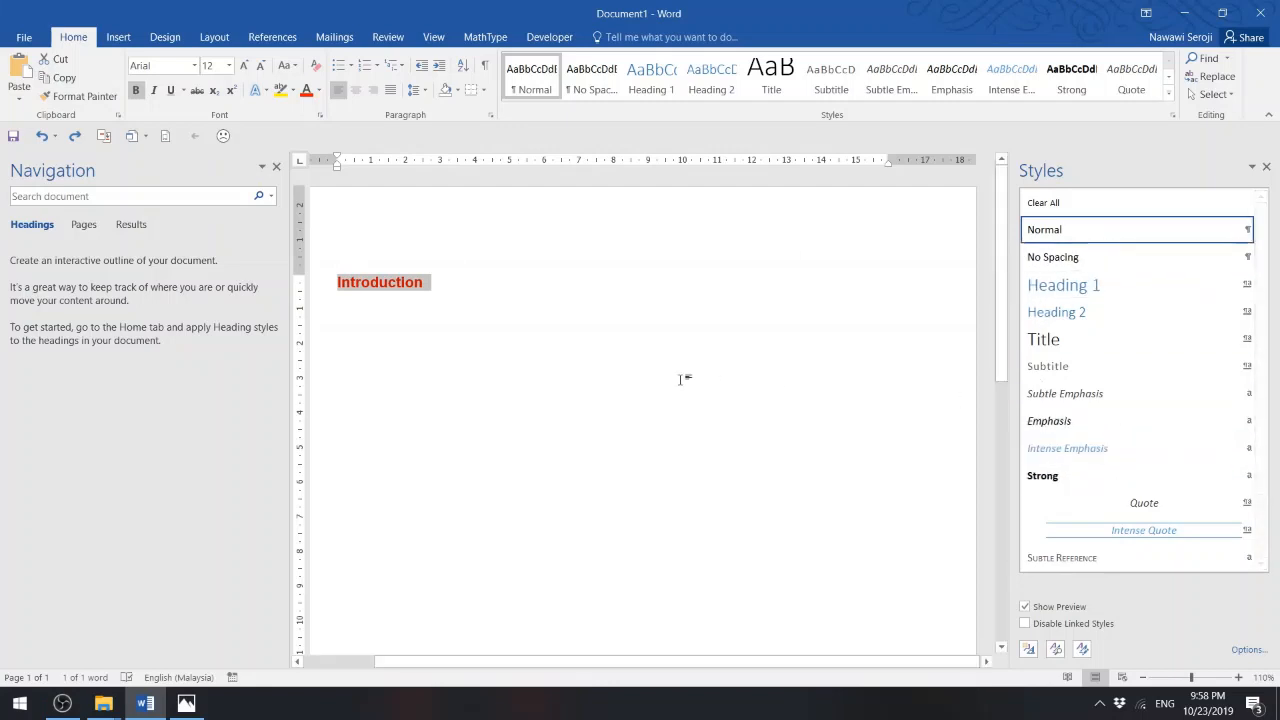
pyautogui.click(379, 285)
pyautogui.doubleClick(381, 290)
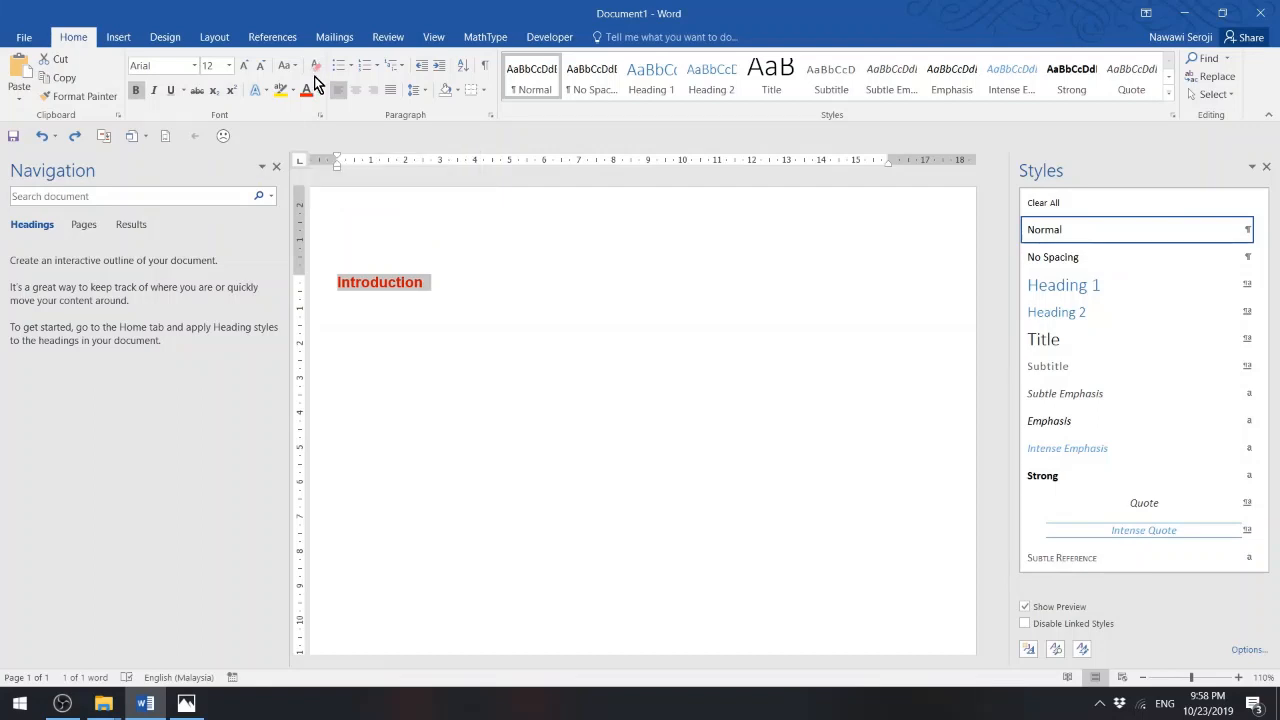
pyautogui.click(316, 66)
pyautogui.click(427, 284)
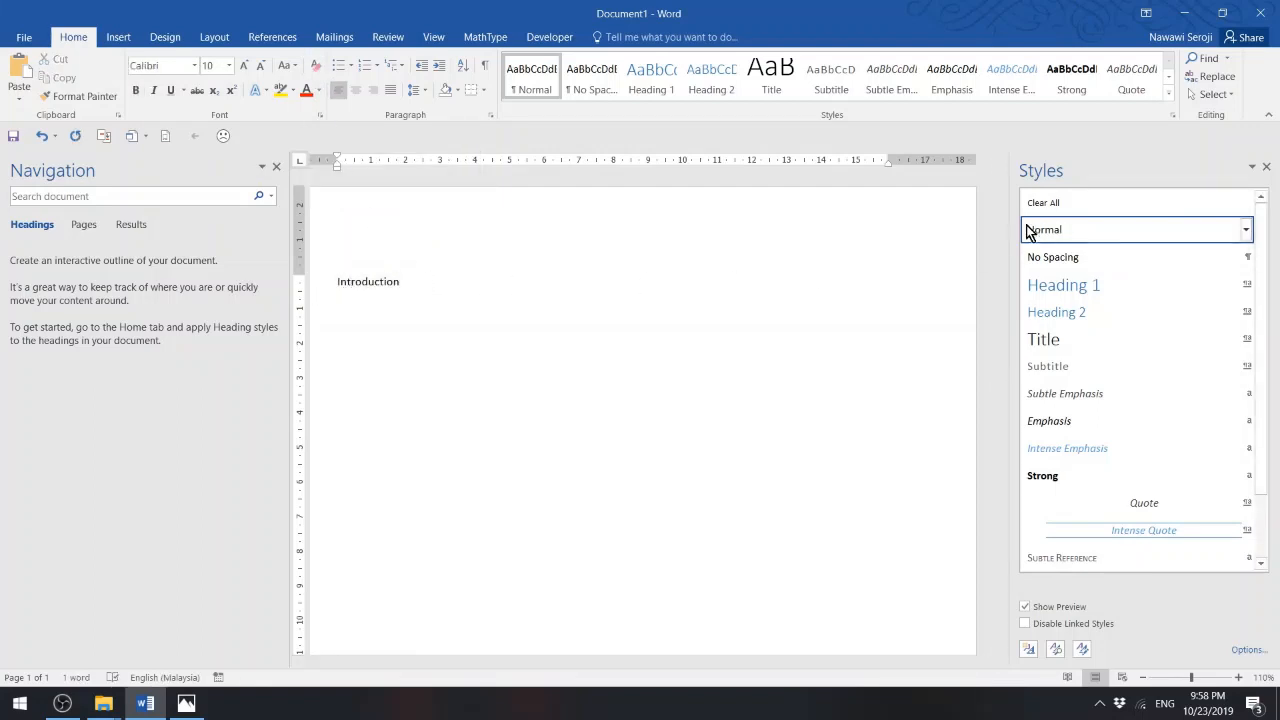
# - Apply the Heading 1 style to the "Introduction" line
pyautogui.moveTo(1032, 231)
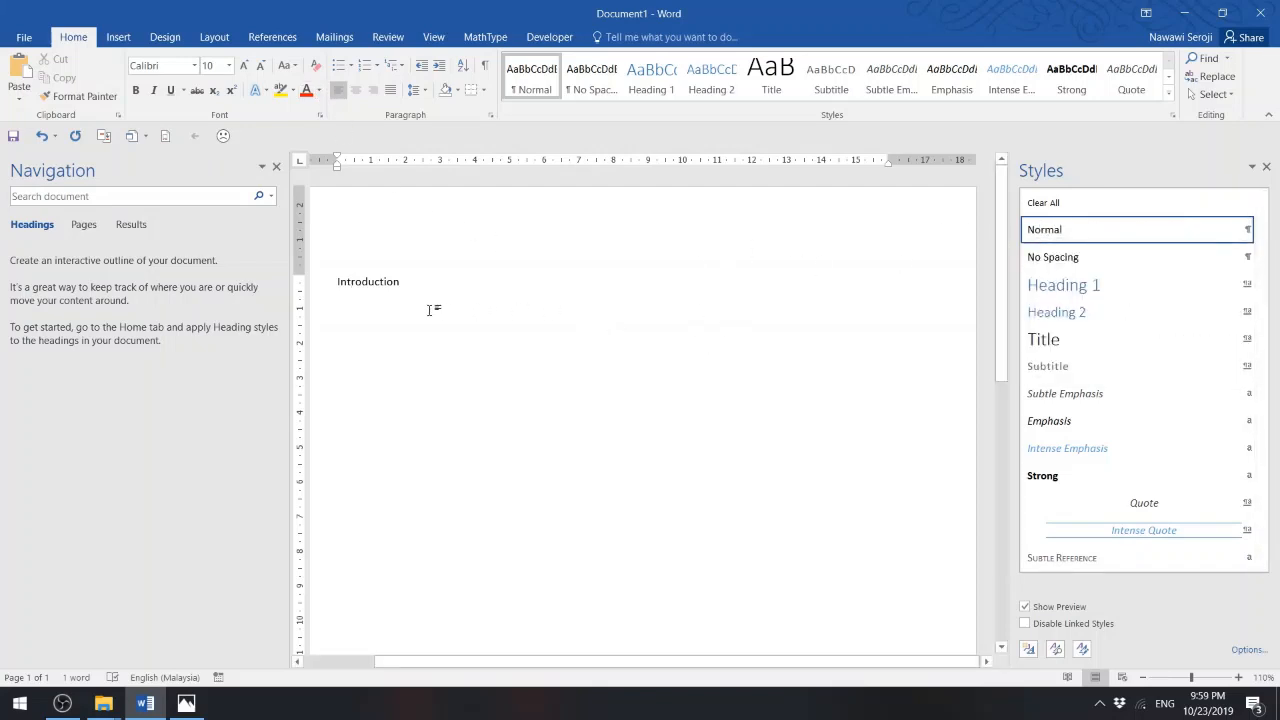
pyautogui.click(375, 281)
pyautogui.click(1066, 286)
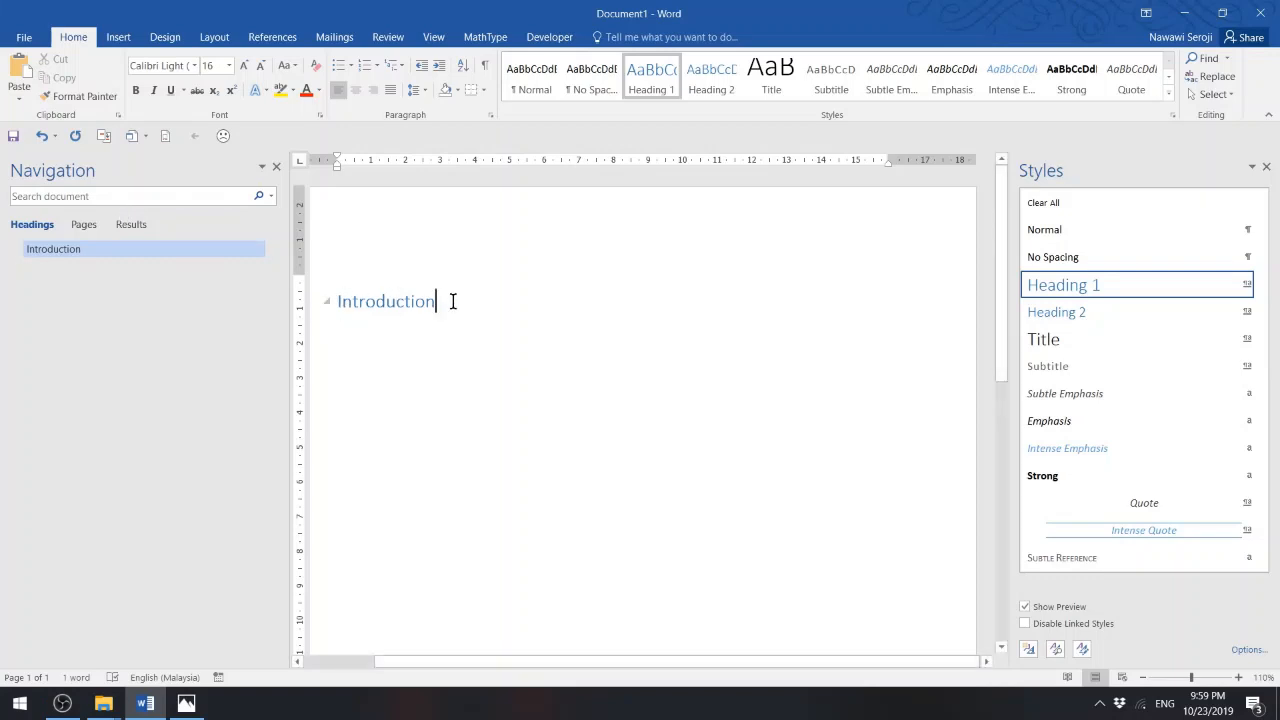
# - Add a new line below the heading reading "Preliminary Study" and apply the Heading 2 style to it
pyautogui.press('Return')
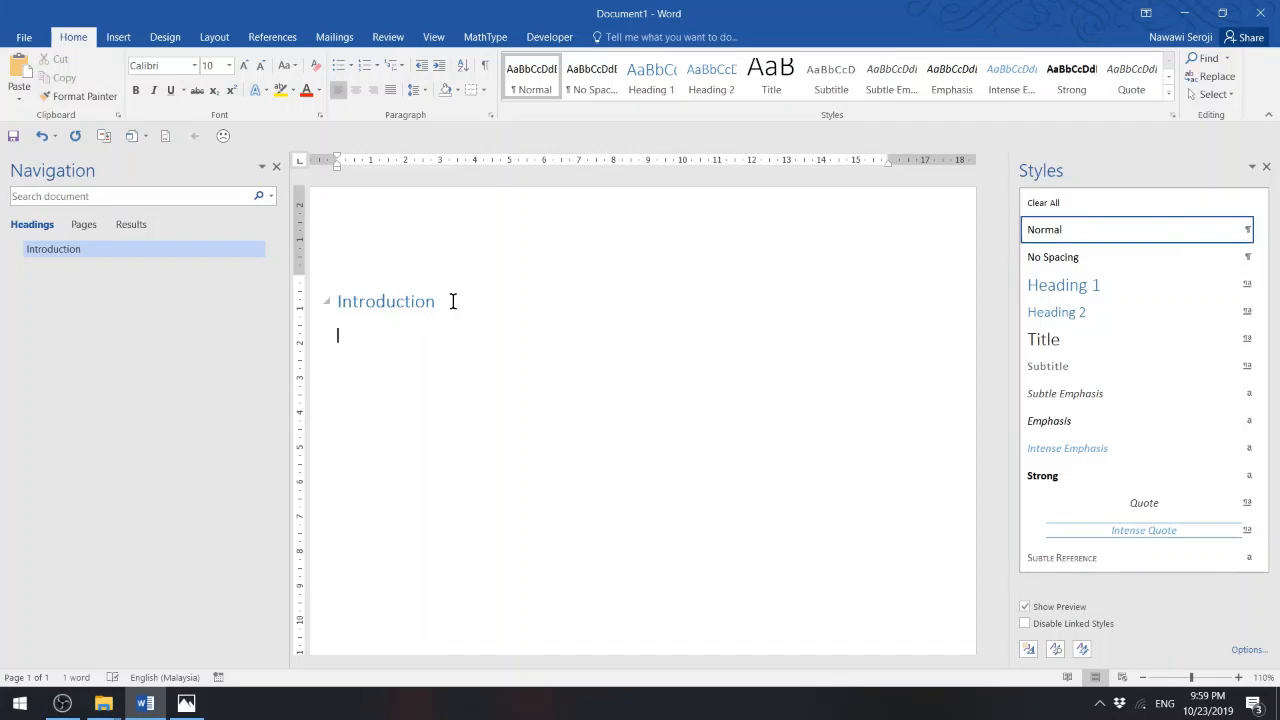
pyautogui.write('Nas')
pyautogui.press('BackSpace')
pyautogui.press('BackSpace')
pyautogui.press('BackSpace')
pyautogui.write('Ba')
pyautogui.press('BackSpace')
pyautogui.press('BackSpace')
pyautogui.press('BackSpace')
pyautogui.press('BackSpace')
pyautogui.press('BackSpace')
pyautogui.press('BackSpace')
pyautogui.write('Preliminary Study')
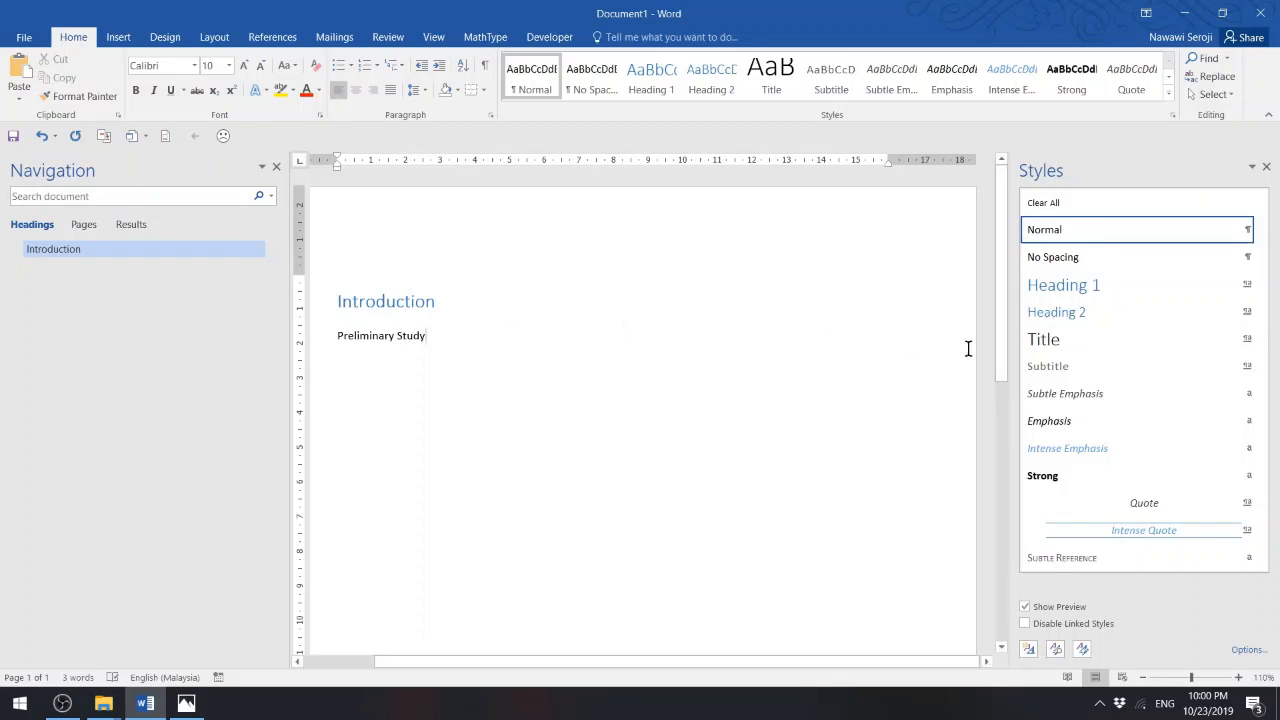
pyautogui.click(1078, 312)
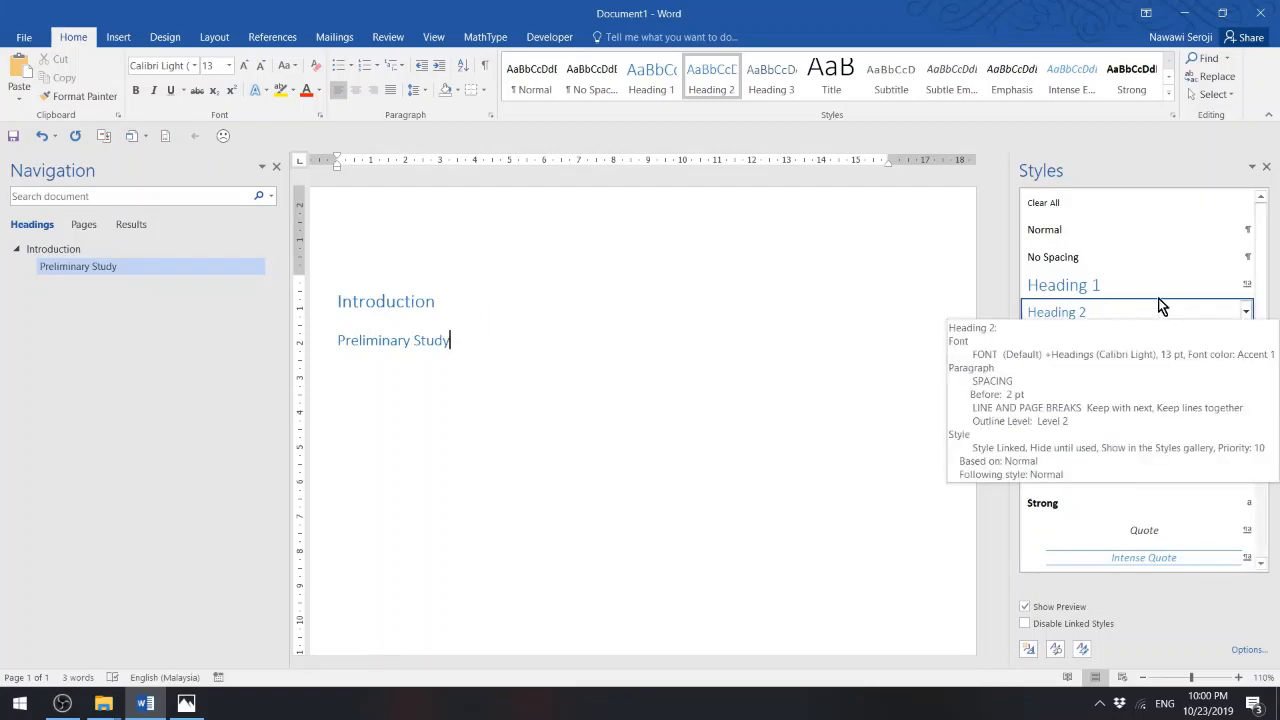
# - Open the Heading 1 style for modification from the "Introduction" heading and set its font color to red
pyautogui.click(515, 316)
pyautogui.click(448, 302)
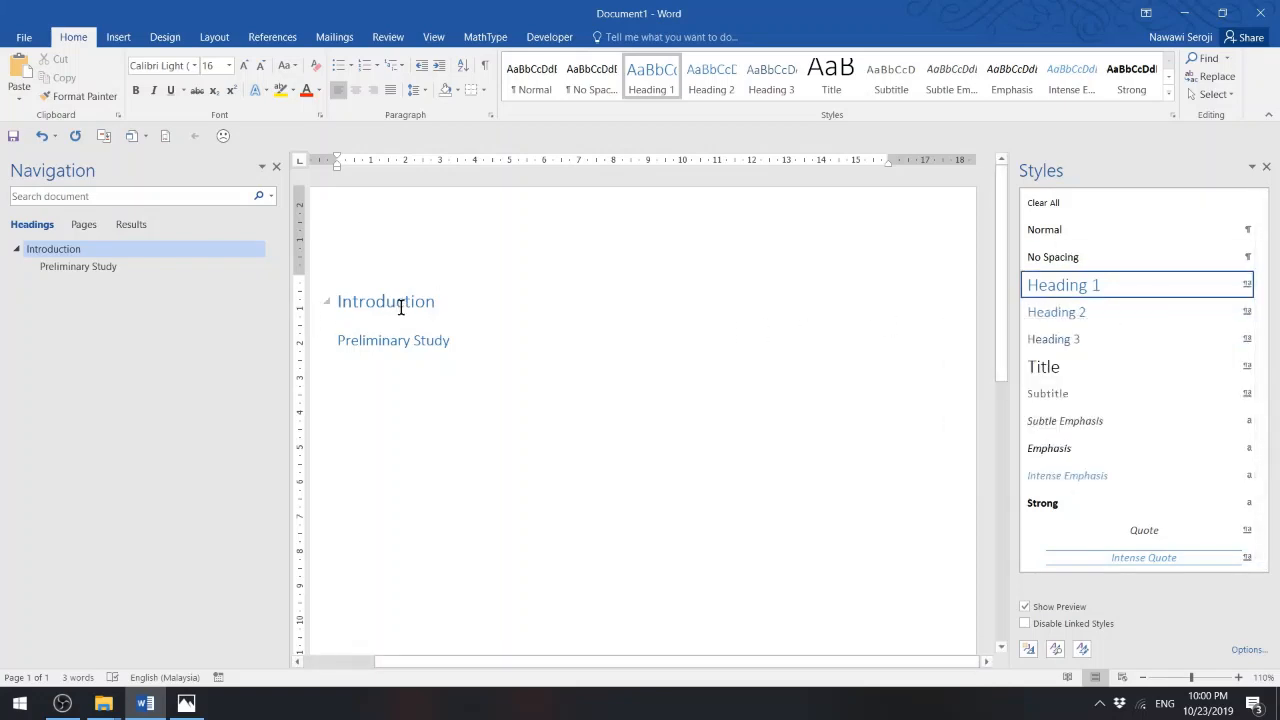
pyautogui.click(299, 312)
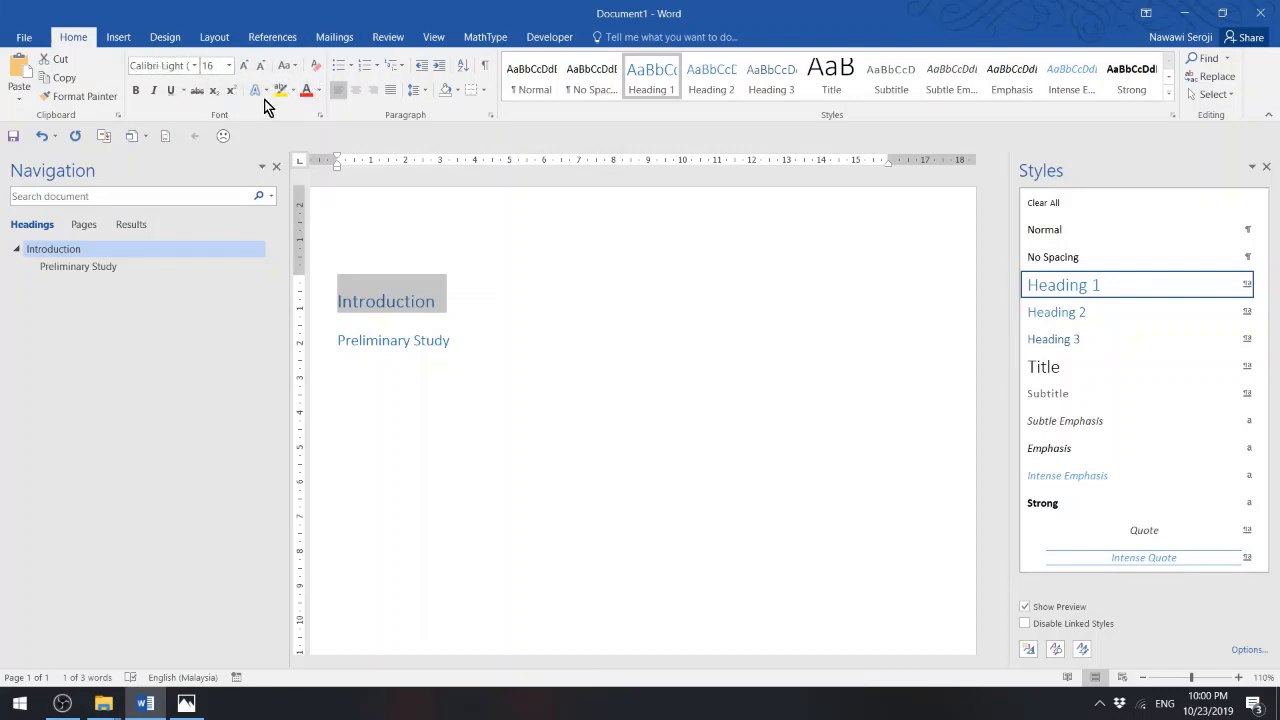
pyautogui.click(467, 303)
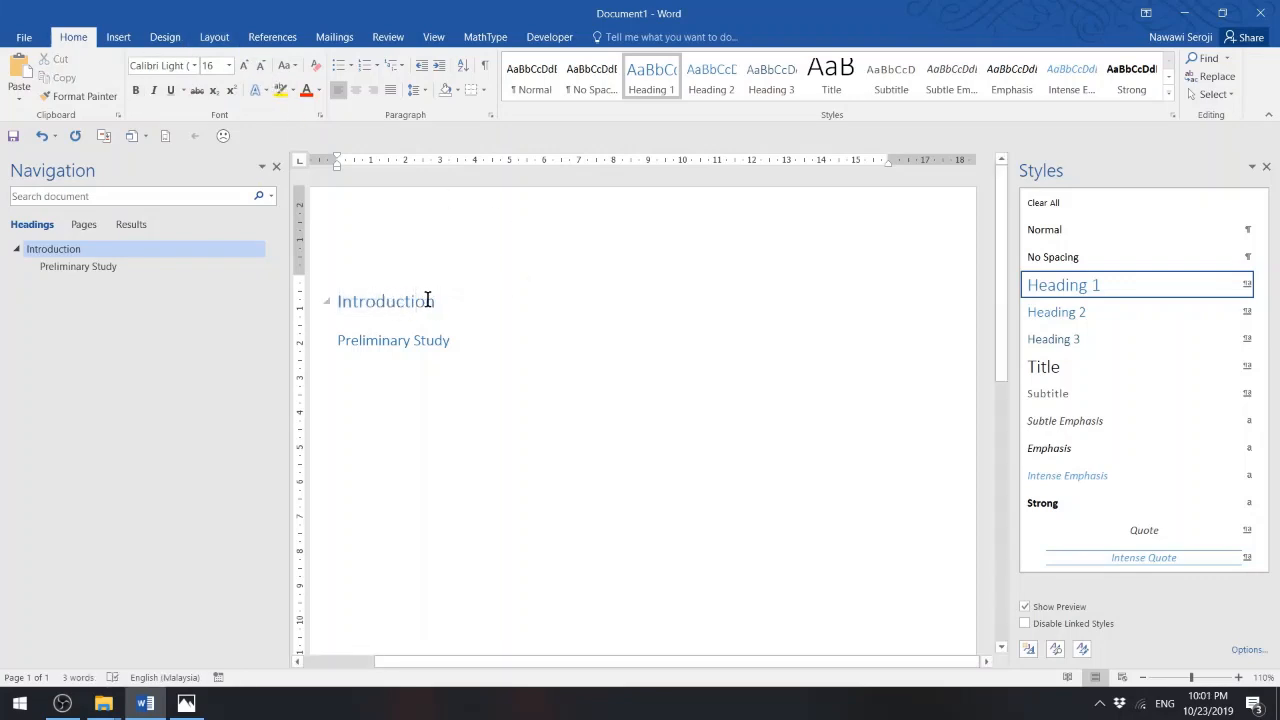
pyautogui.click(1247, 288)
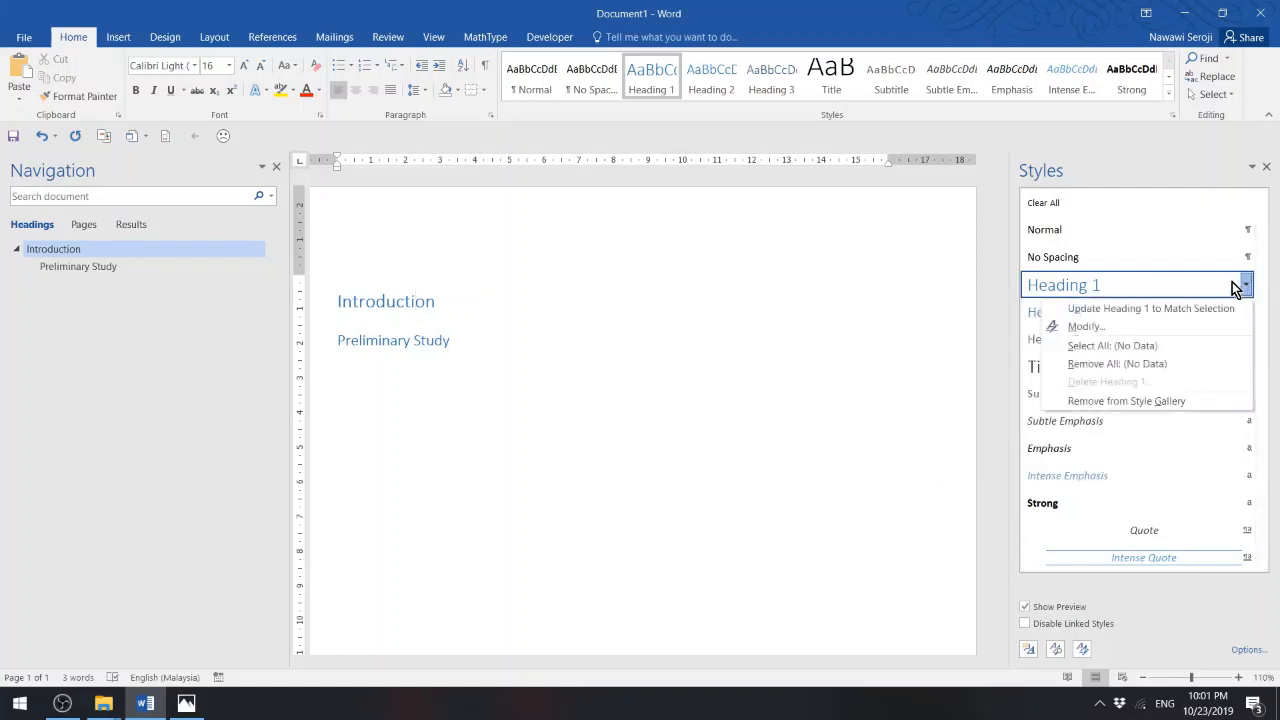
pyautogui.click(1116, 327)
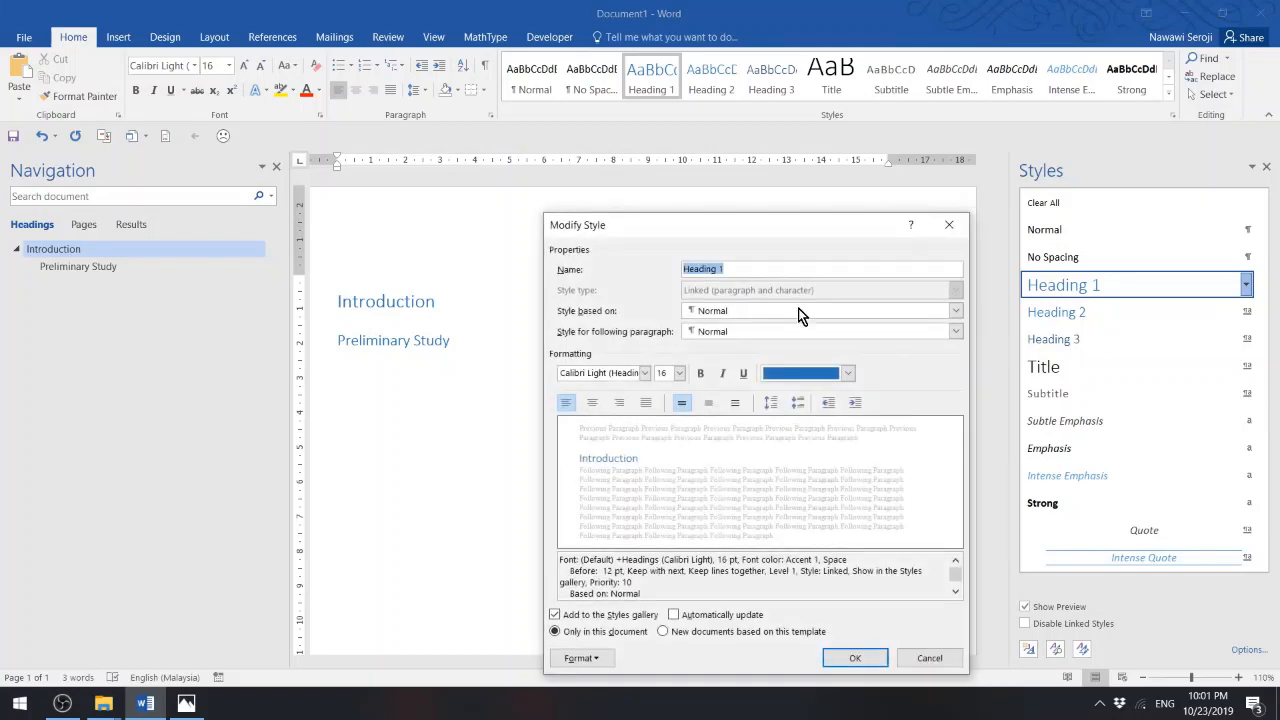
pyautogui.moveTo(699, 236); pyautogui.dragTo(672, 148)
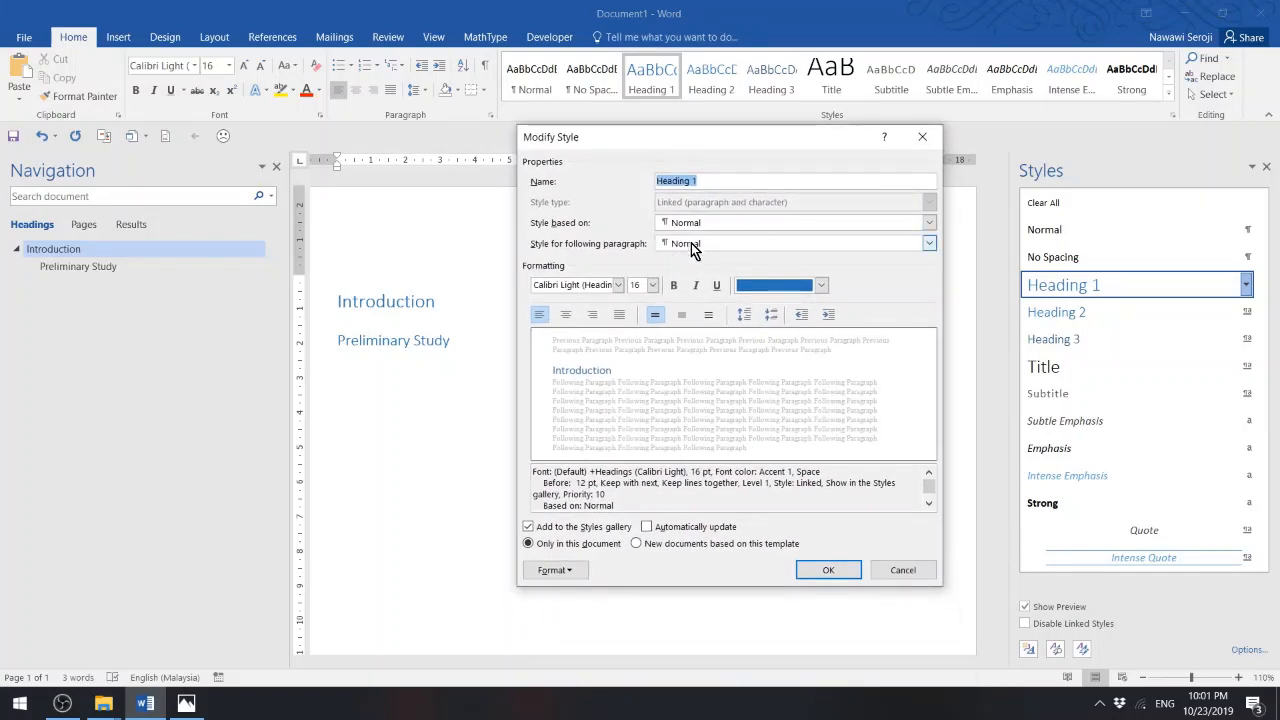
pyautogui.click(820, 285)
pyautogui.click(755, 429)
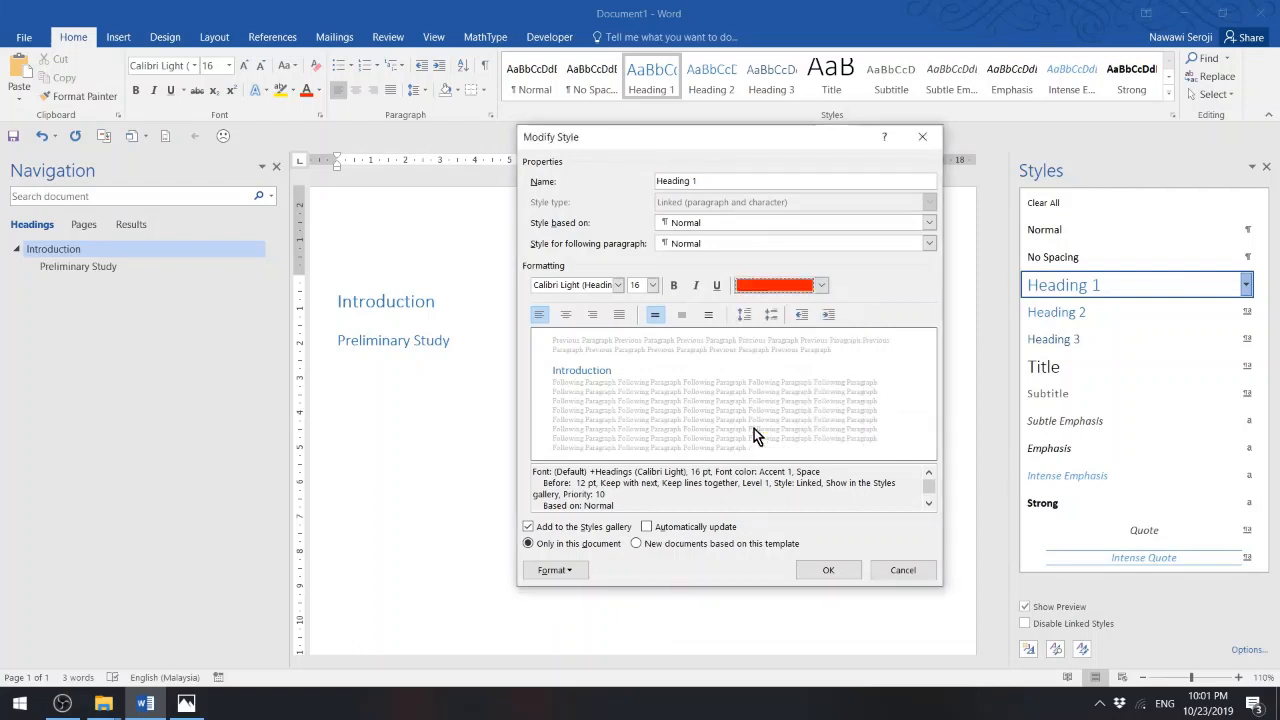
# - Center the Heading 1 style's alignment and set its font size to 18
pyautogui.click(566, 314)
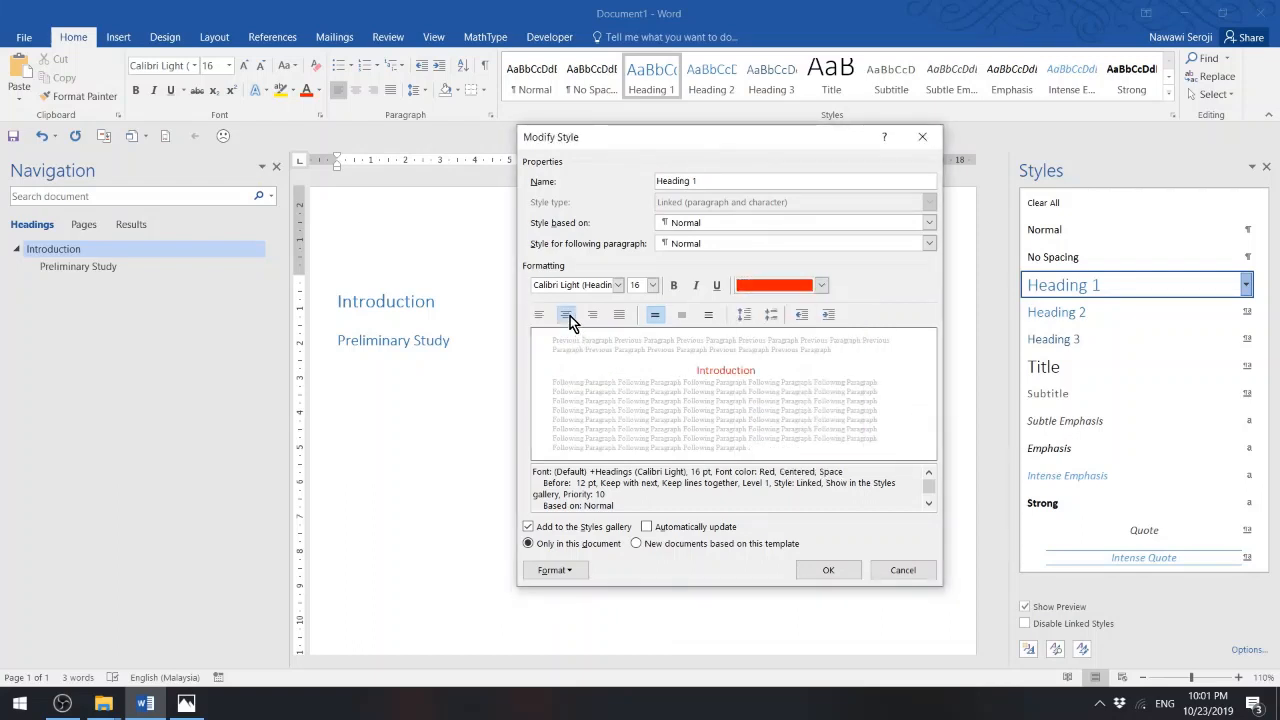
pyautogui.click(652, 285)
pyautogui.click(639, 379)
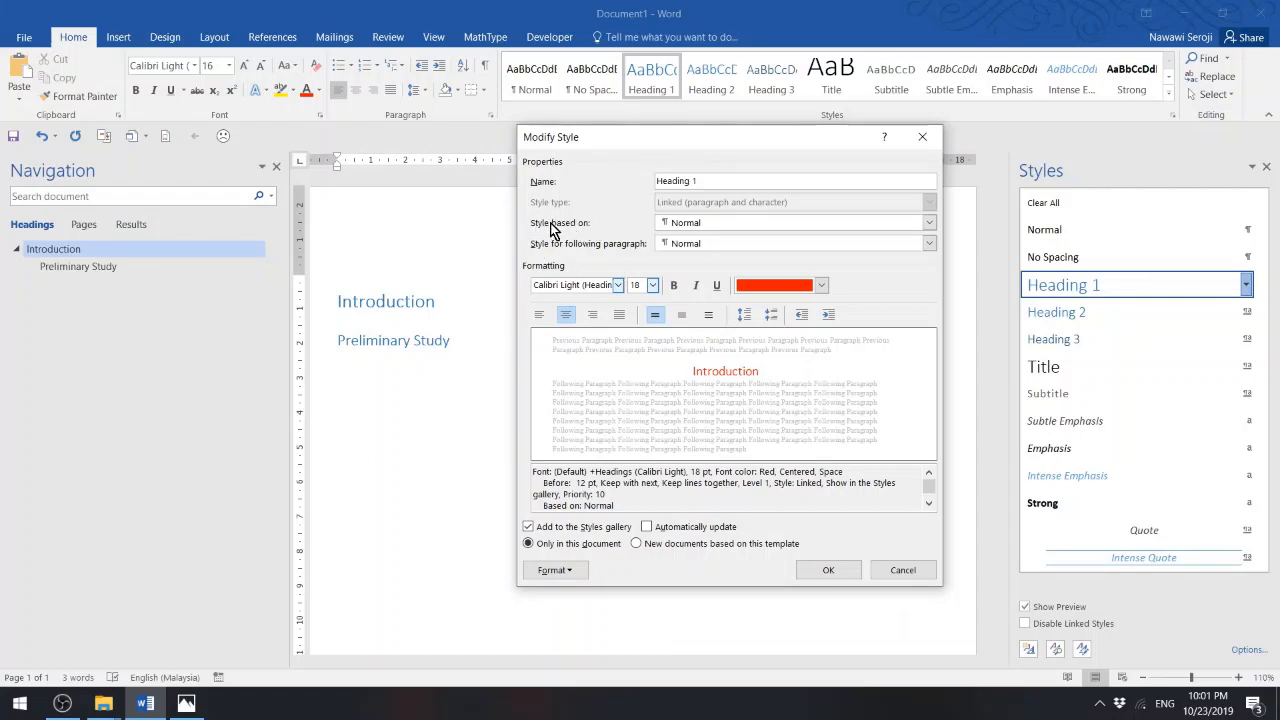
pyautogui.moveTo(526, 210)
pyautogui.mouseDown()
pyautogui.moveTo(590, 238)
pyautogui.moveTo(728, 236)
pyautogui.mouseUp()
pyautogui.hotkey('ctrl', 'z')
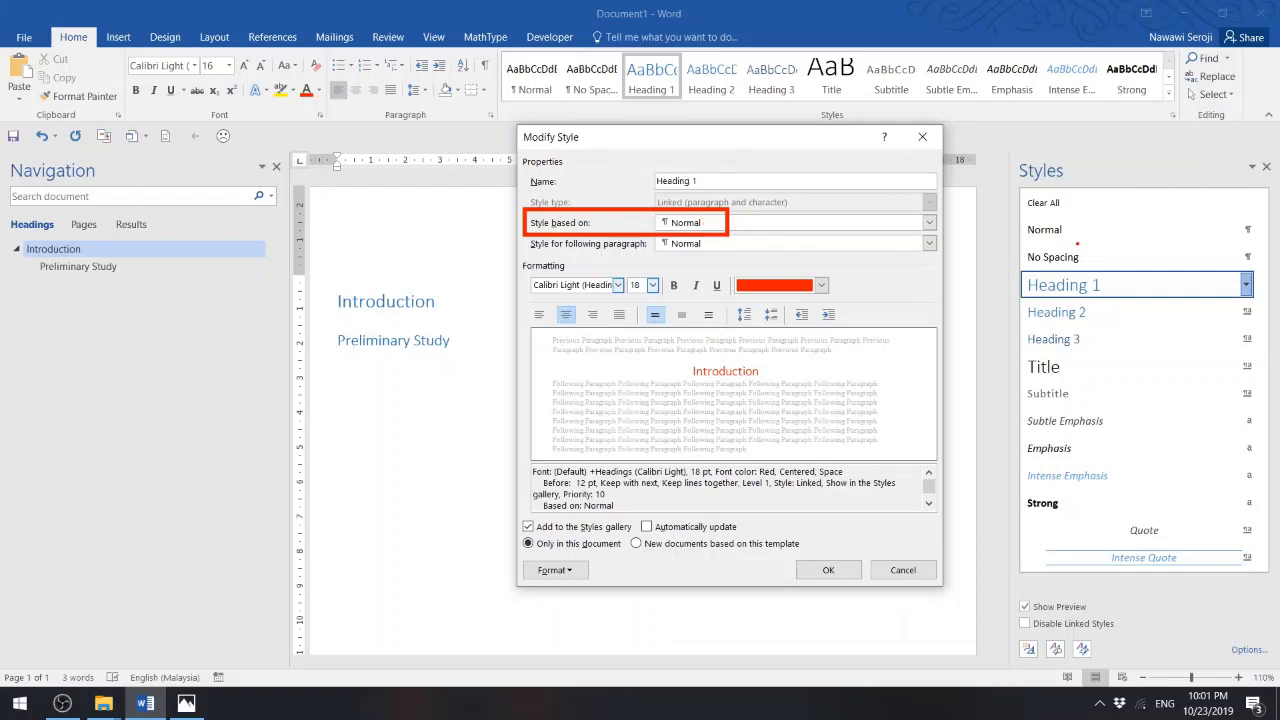
pyautogui.moveTo(1037, 213)
pyautogui.mouseDown()
pyautogui.moveTo(1060, 209)
pyautogui.moveTo(1035, 237)
pyautogui.moveTo(1075, 217)
pyautogui.moveTo(1055, 217)
pyautogui.mouseUp()
pyautogui.press('Escape')
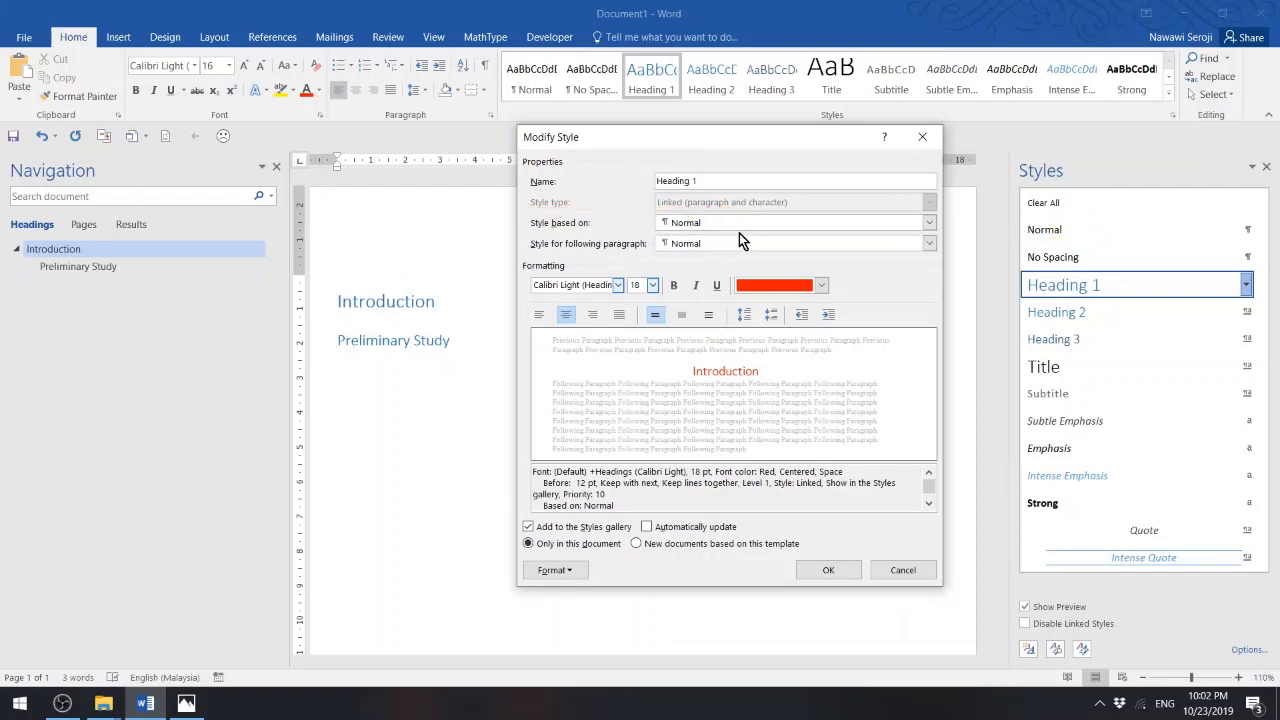
# - Base the Heading 1 style on no style and set Normal as the style for its following paragraph
pyautogui.click(933, 222)
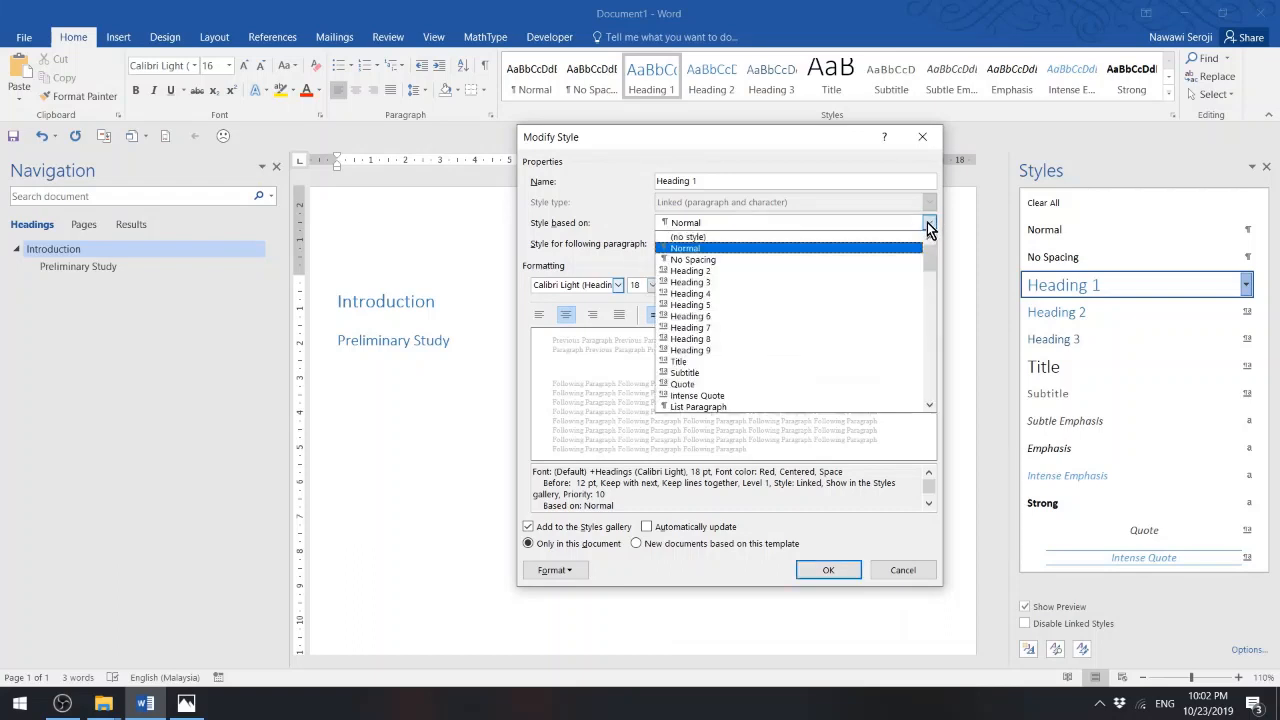
pyautogui.click(823, 239)
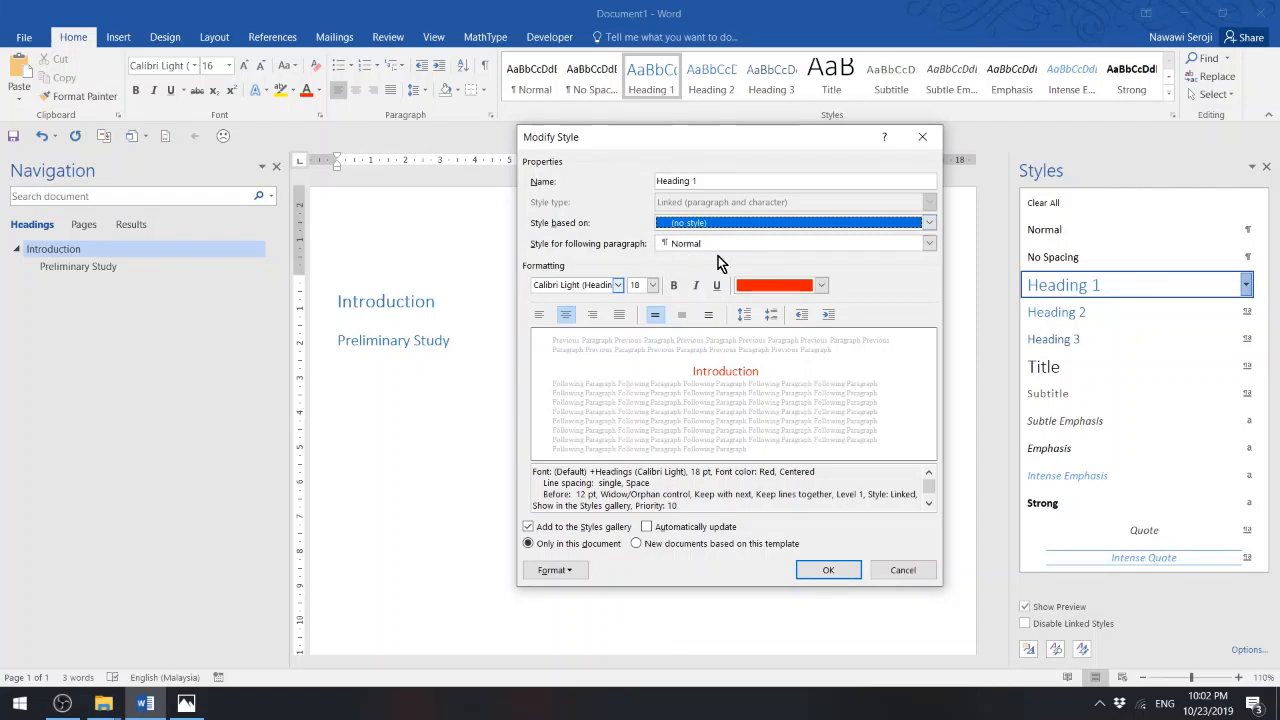
pyautogui.click(930, 243)
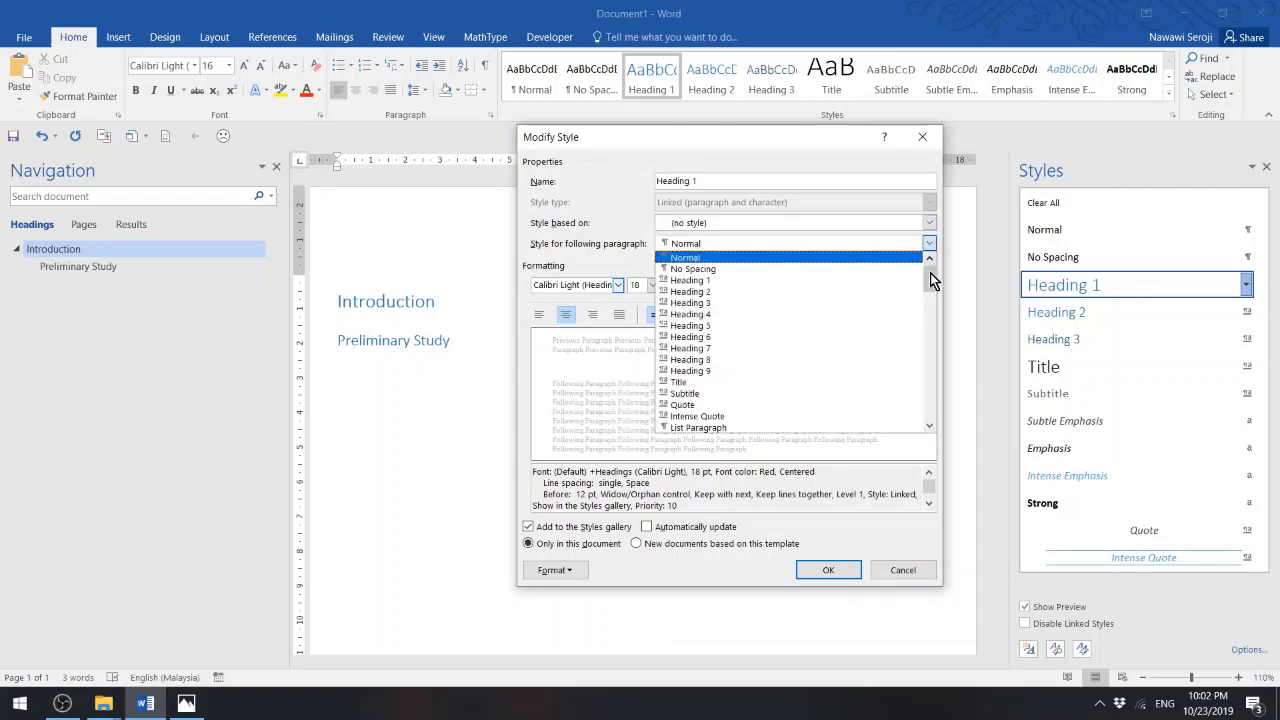
pyautogui.moveTo(931, 281)
pyautogui.mouseDown()
pyautogui.moveTo(944, 415)
pyautogui.moveTo(940, 261)
pyautogui.mouseUp()
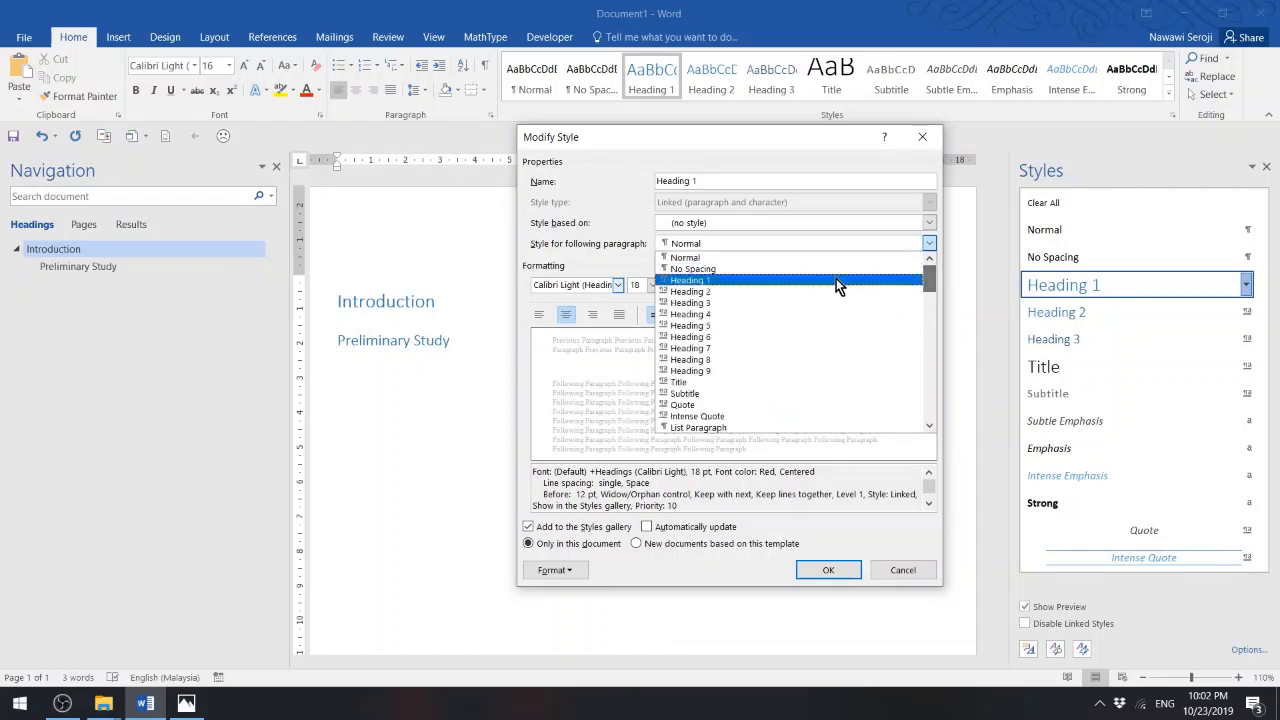
pyautogui.click(762, 259)
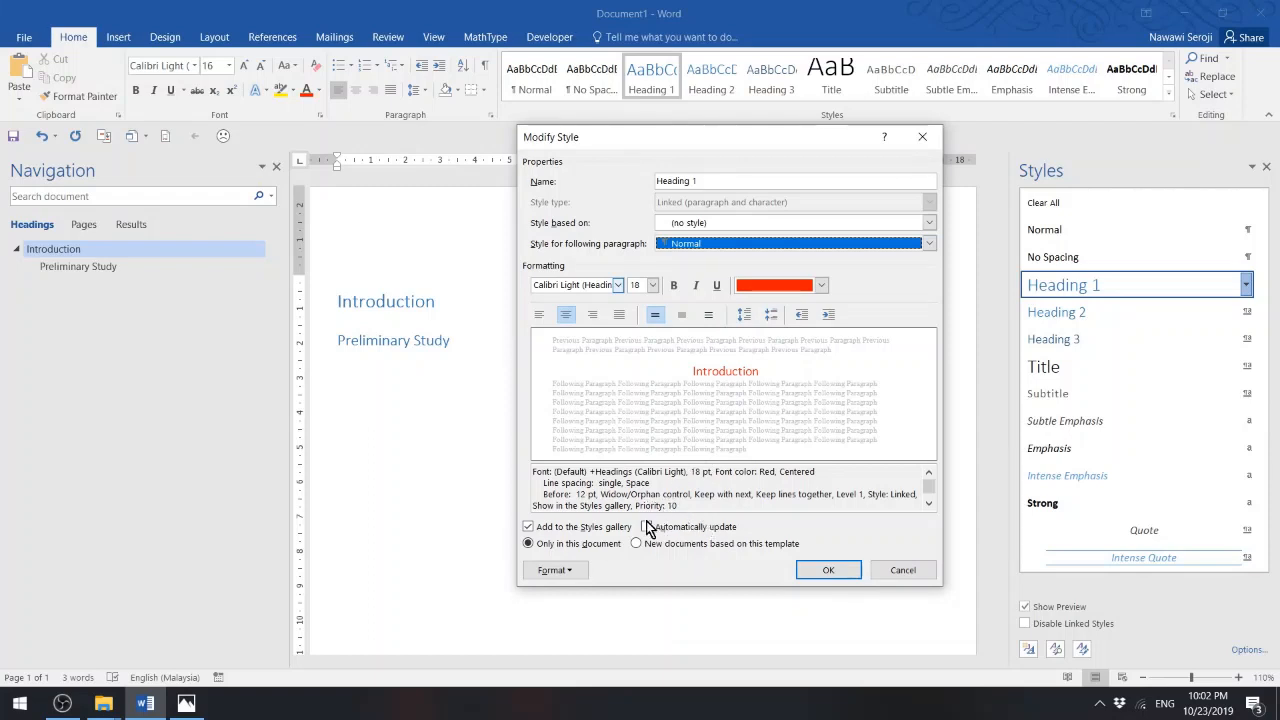
# - Turn on automatic updating for Heading 1, limit it to this document only, and save the style changes
pyautogui.hotkey('ctrl', '2')
pyautogui.moveTo(614, 510)
pyautogui.mouseDown()
pyautogui.moveTo(752, 570)
pyautogui.moveTo(768, 540)
pyautogui.moveTo(627, 498)
pyautogui.mouseUp()
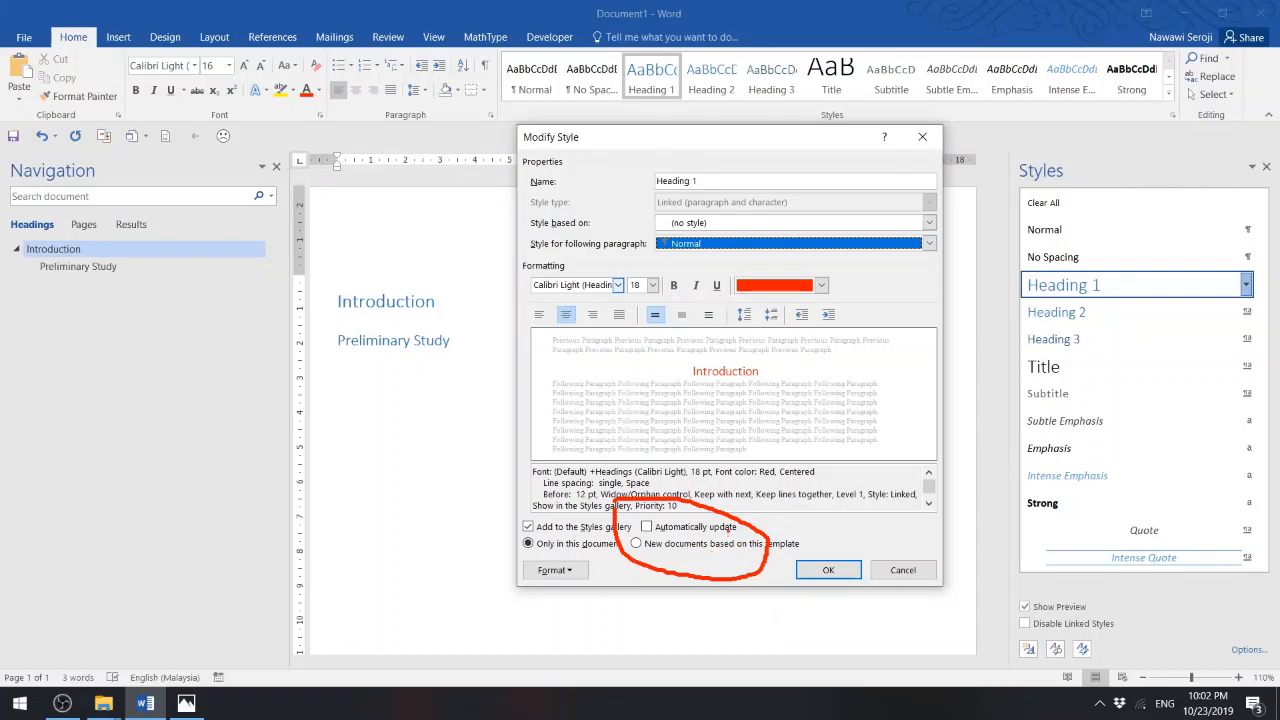
pyautogui.click(646, 527)
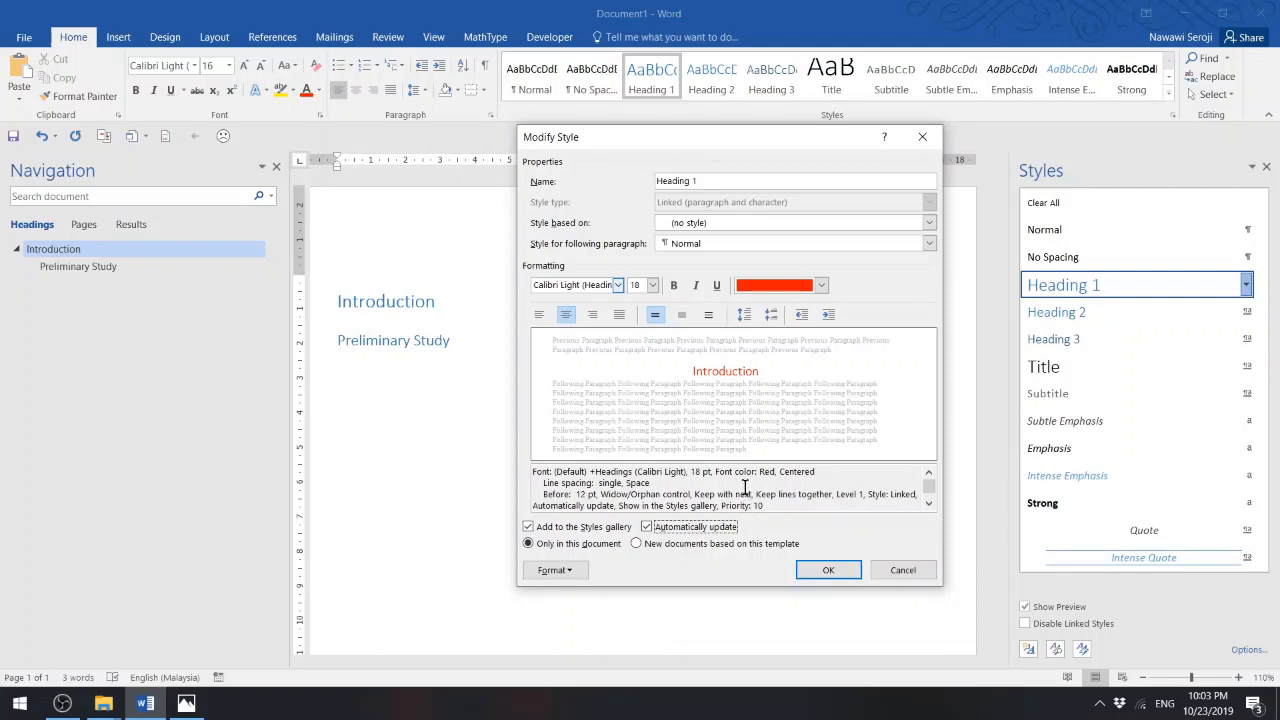
pyautogui.click(636, 544)
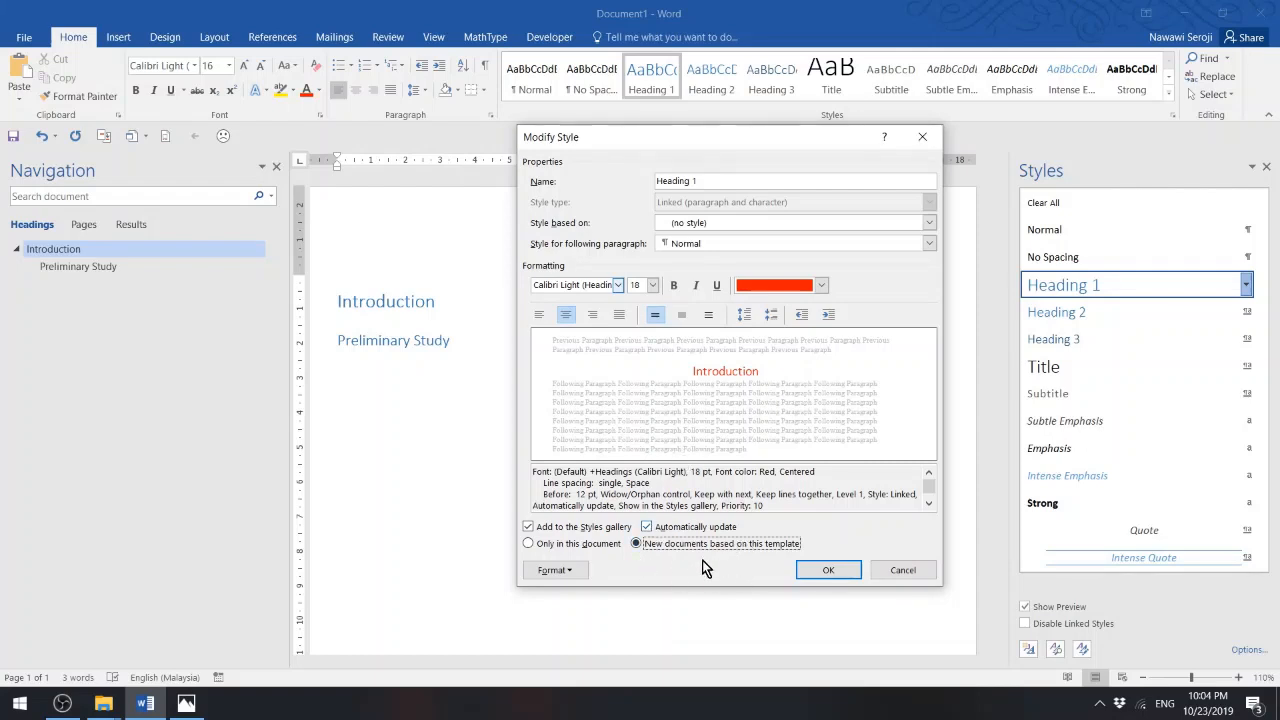
pyautogui.click(529, 545)
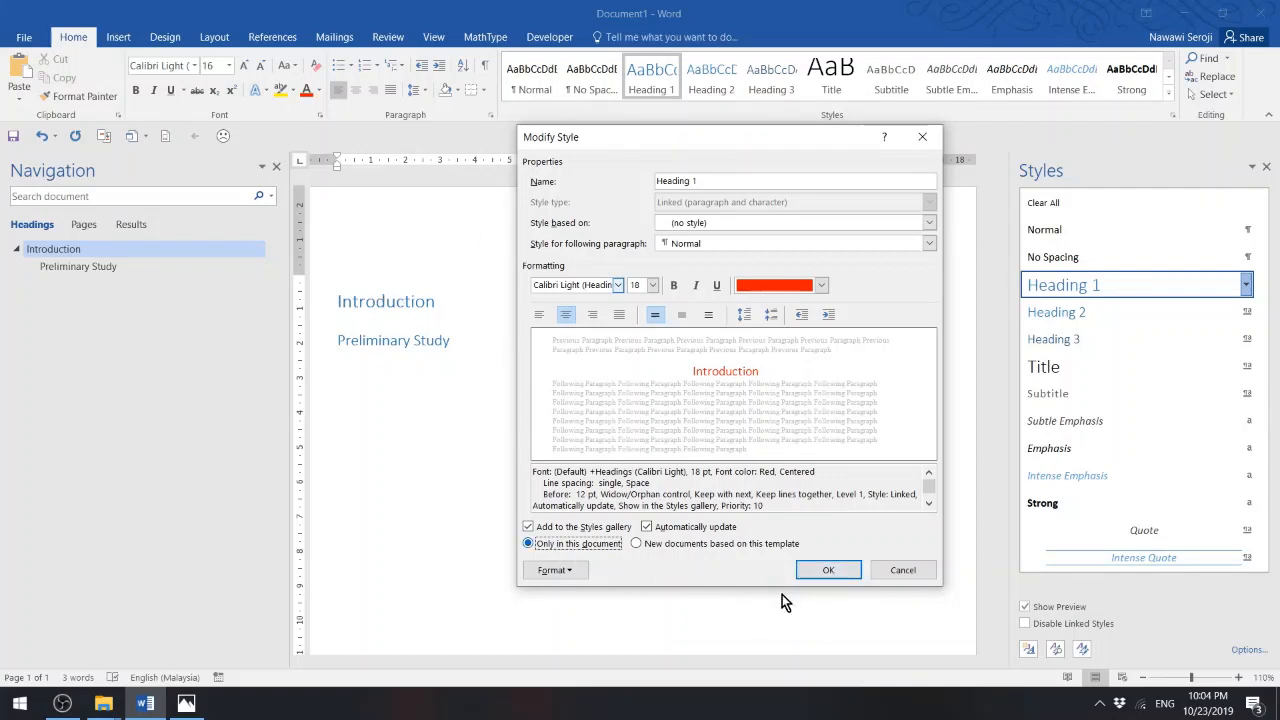
pyautogui.click(820, 573)
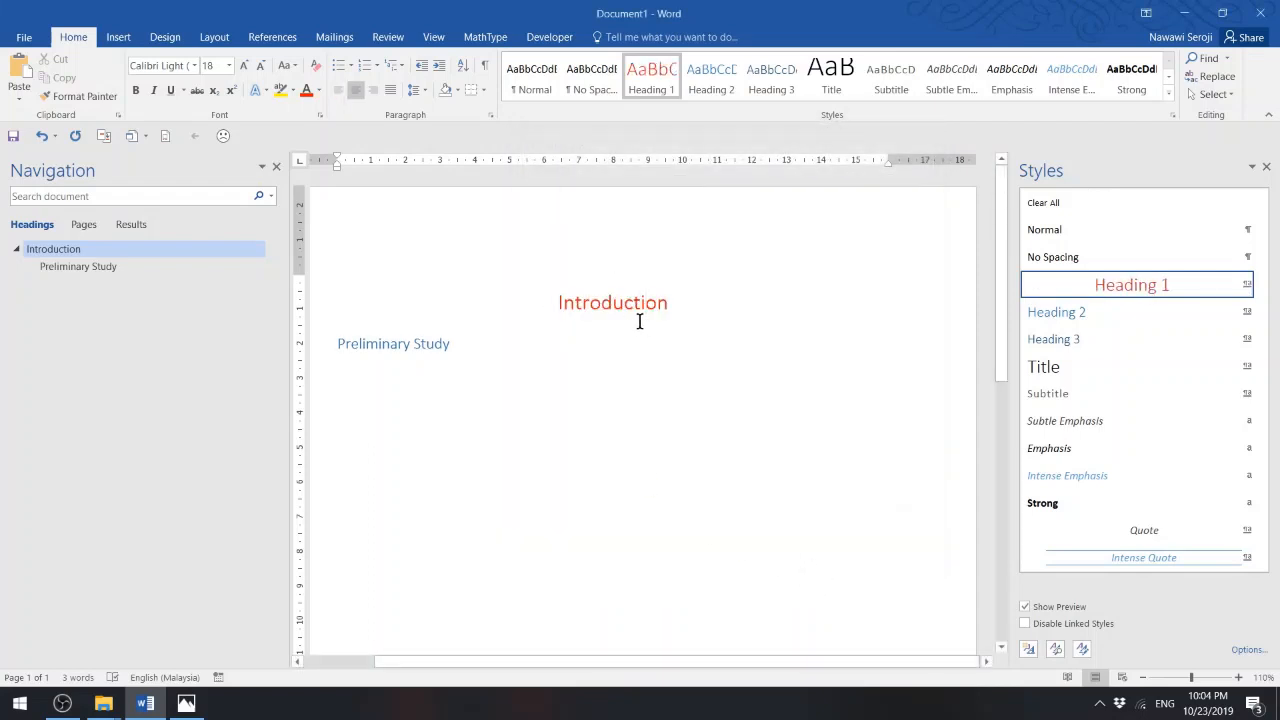
# - Clear the formatting of "Preliminary Study", apply Heading 1 to it instead, and start a new paragraph below
pyautogui.click(605, 403)
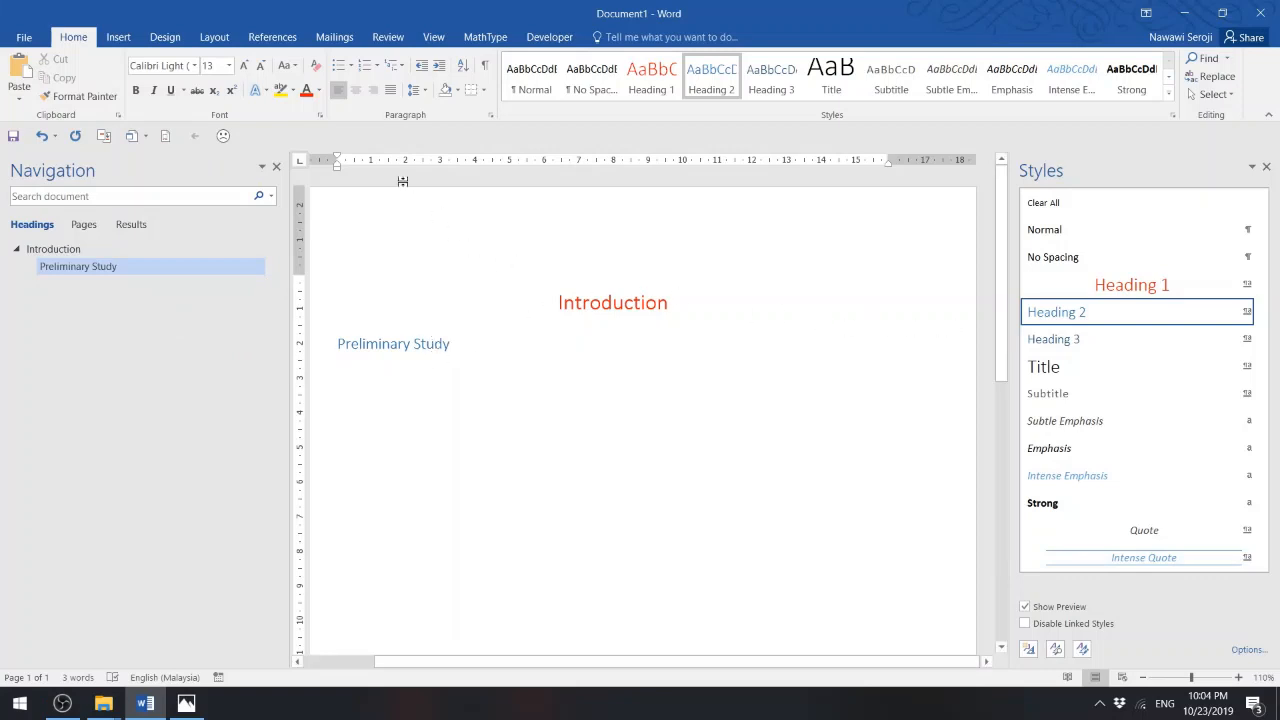
pyautogui.click(317, 67)
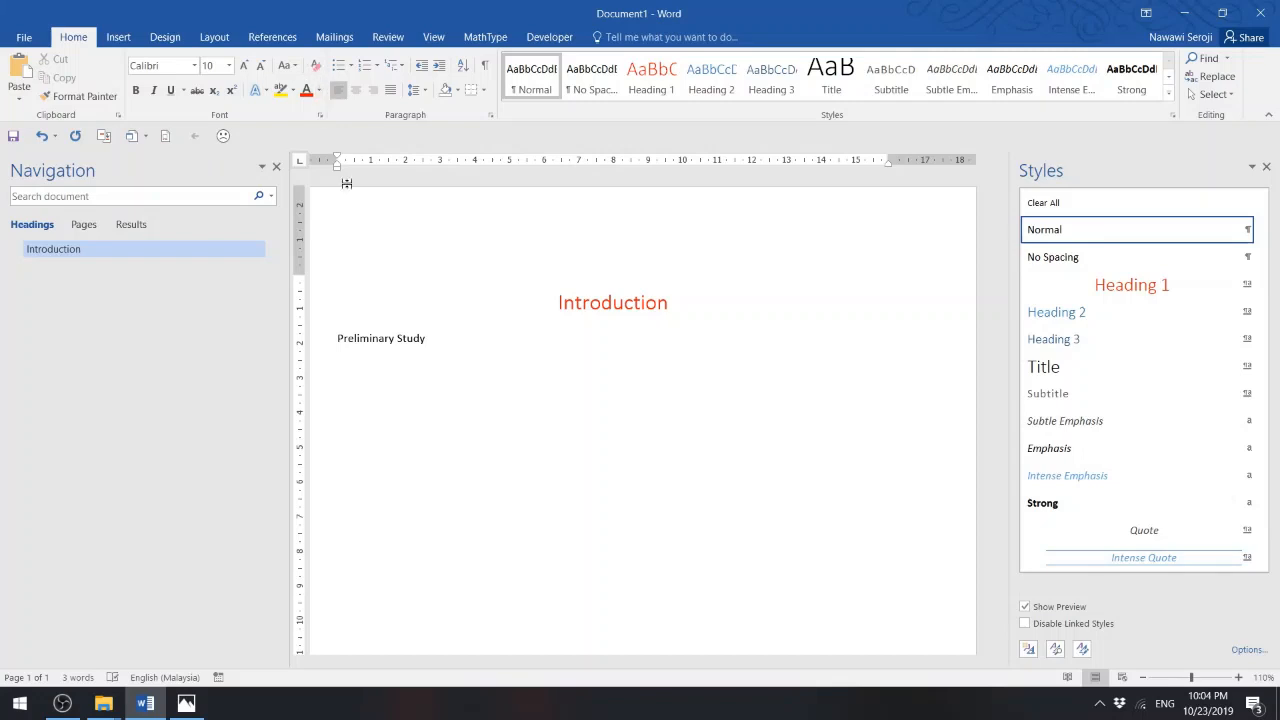
pyautogui.click(1150, 284)
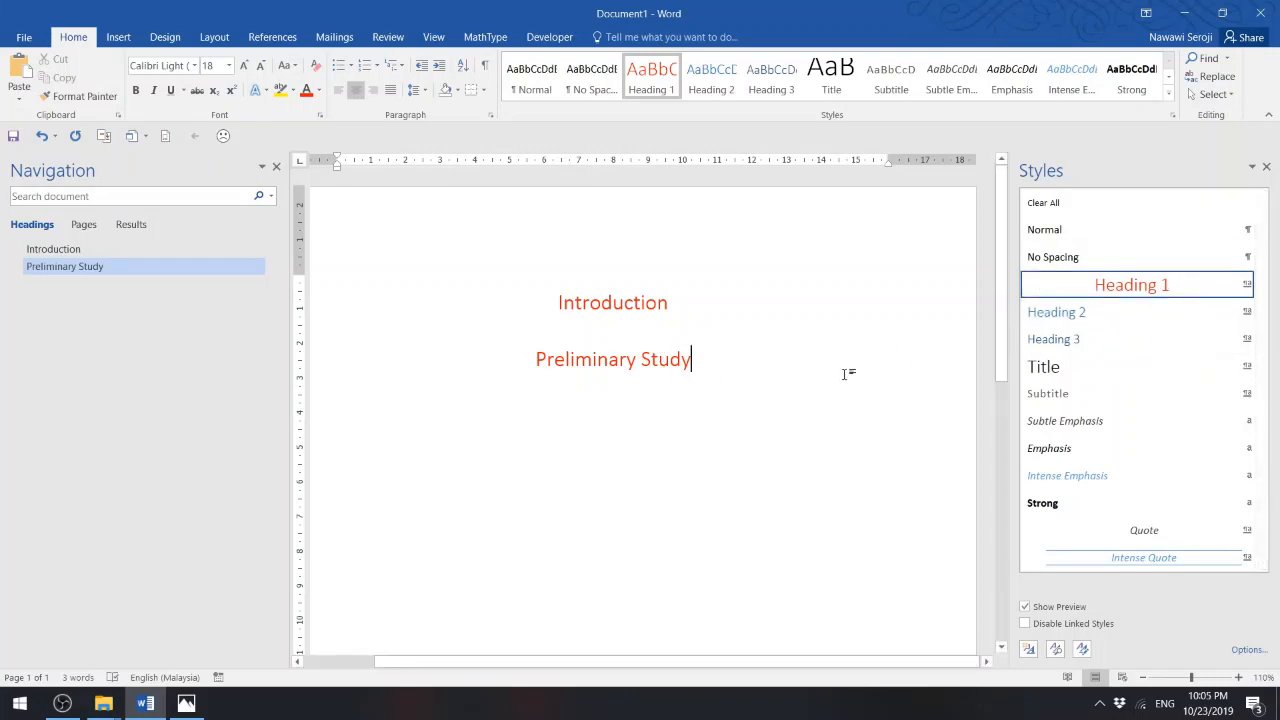
pyautogui.press('Return')
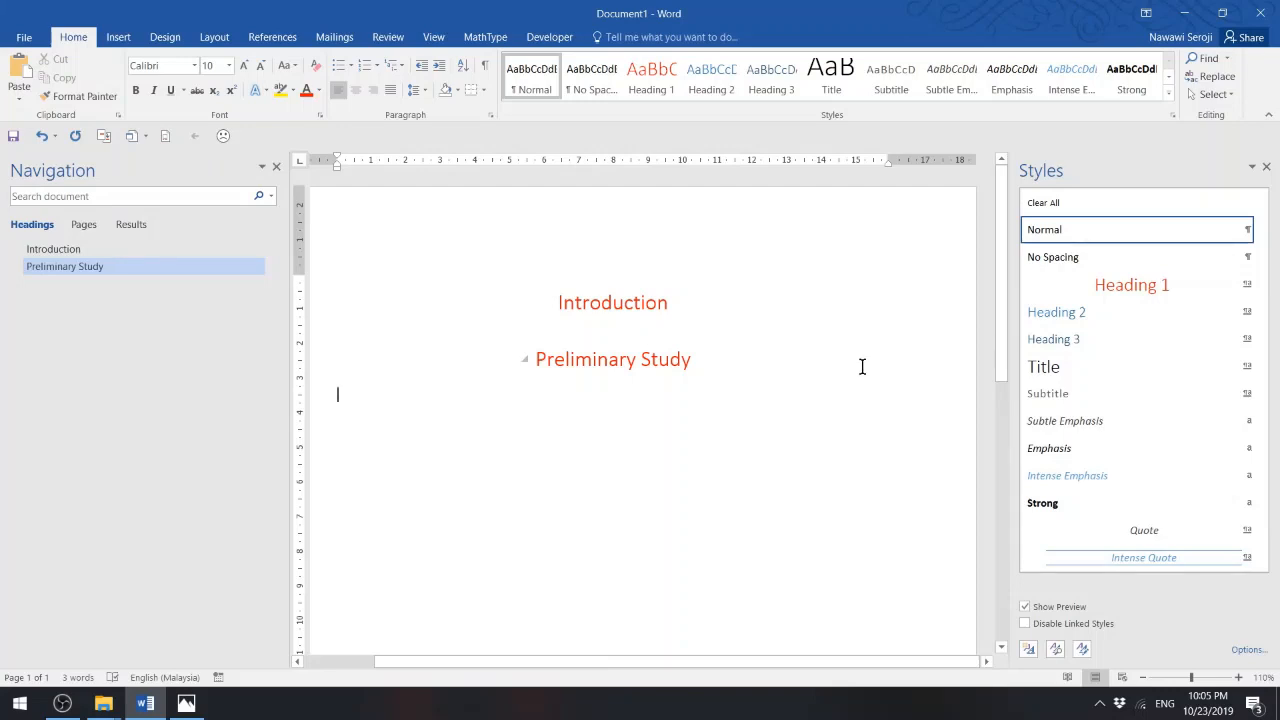
# - Start a new style named "Paragraph" with the style type Paragraph
pyautogui.click(1030, 650)
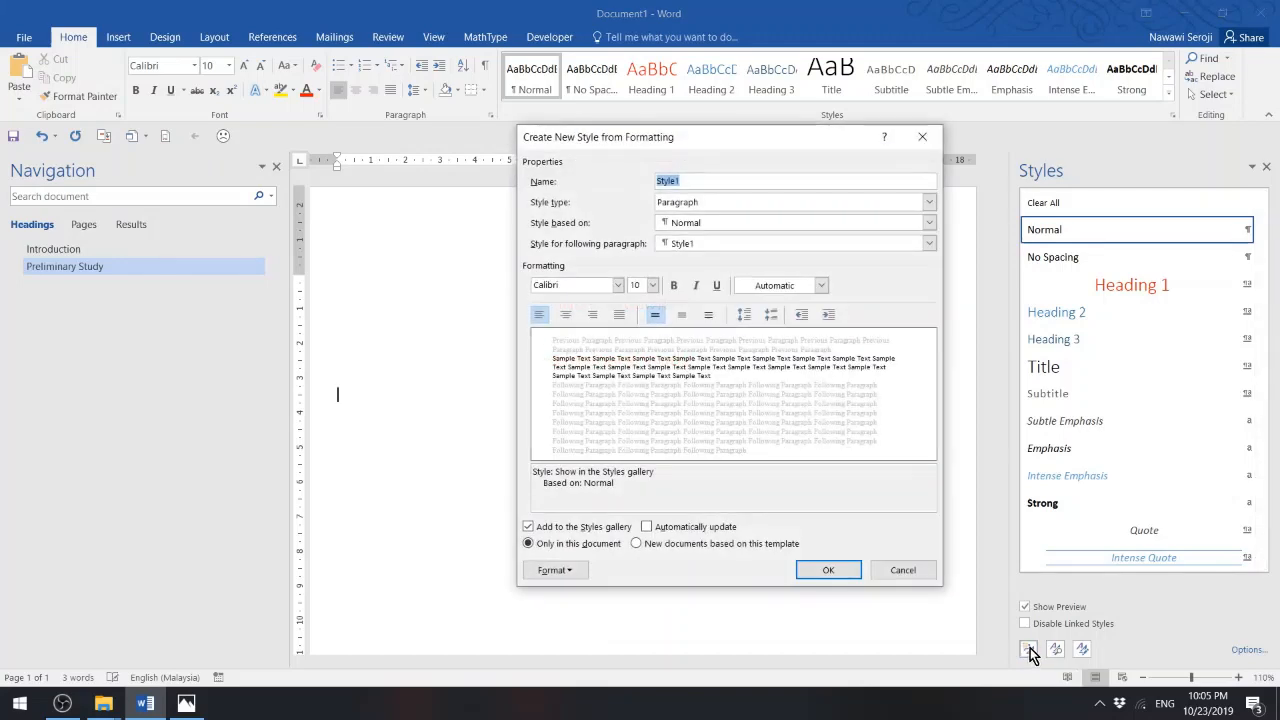
pyautogui.click(677, 181)
pyautogui.moveTo(677, 181); pyautogui.dragTo(644, 196)
pyautogui.write('Paragraph')
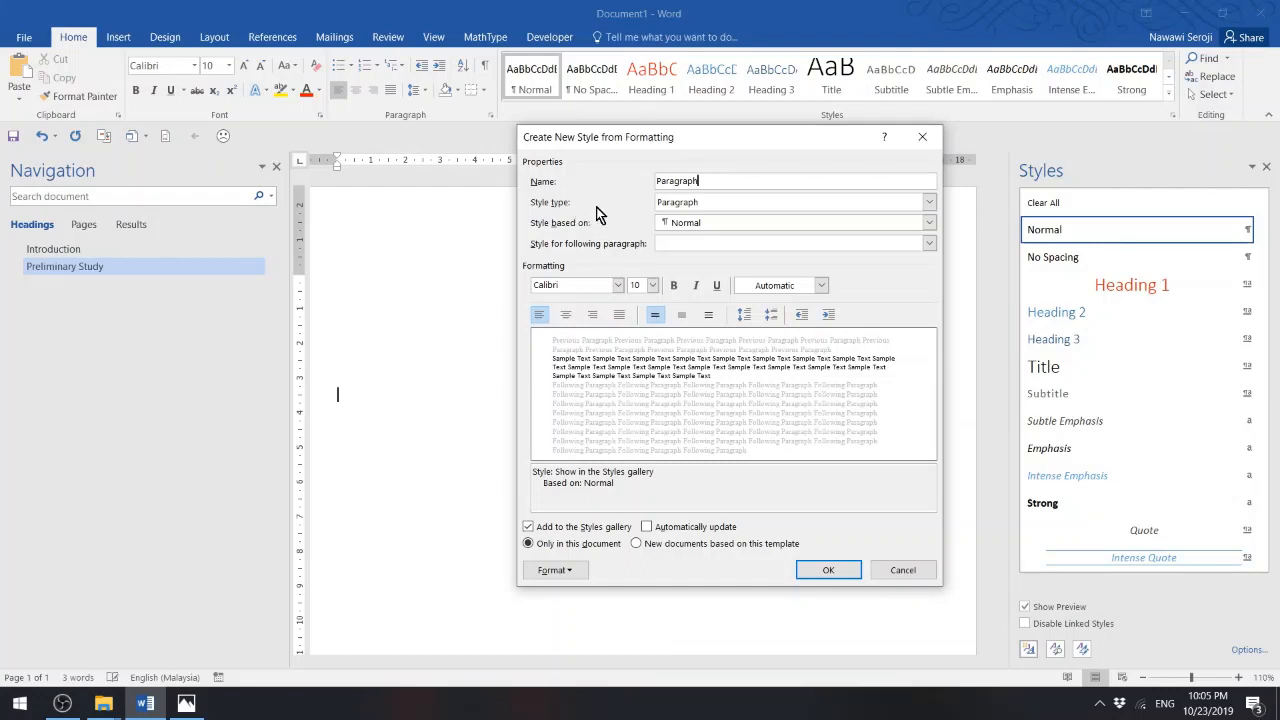
pyautogui.click(929, 202)
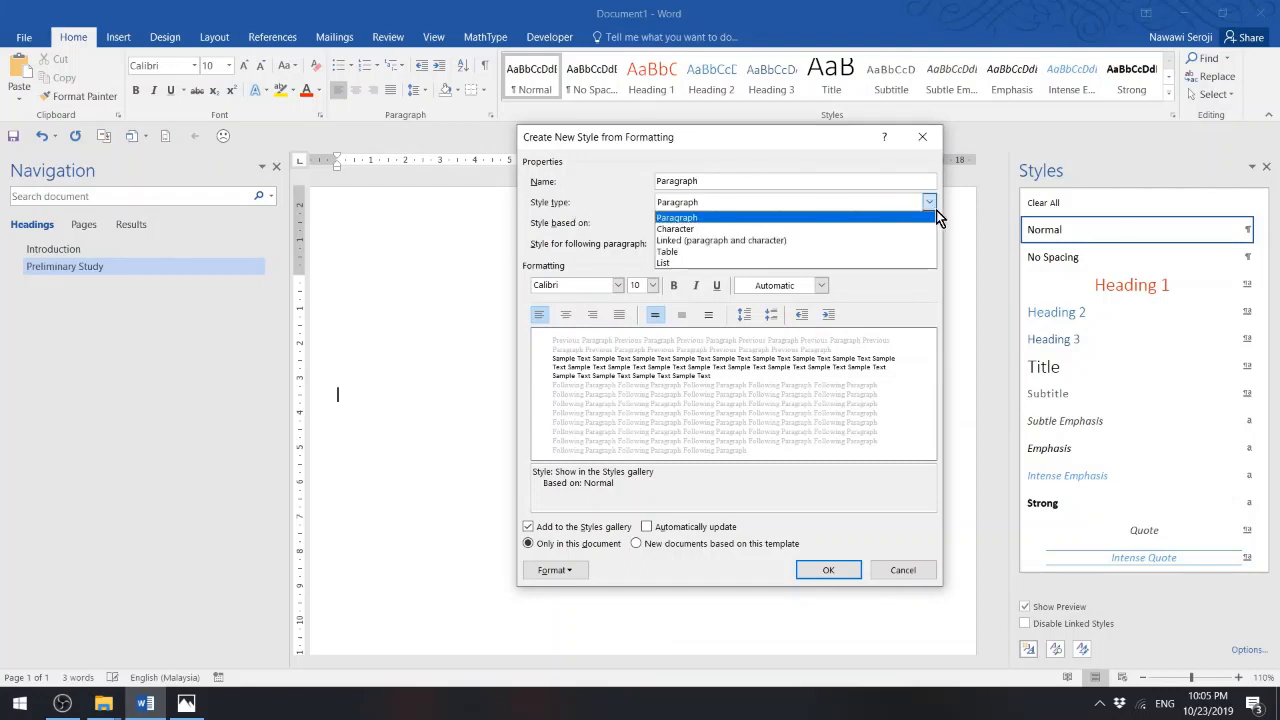
pyautogui.click(704, 229)
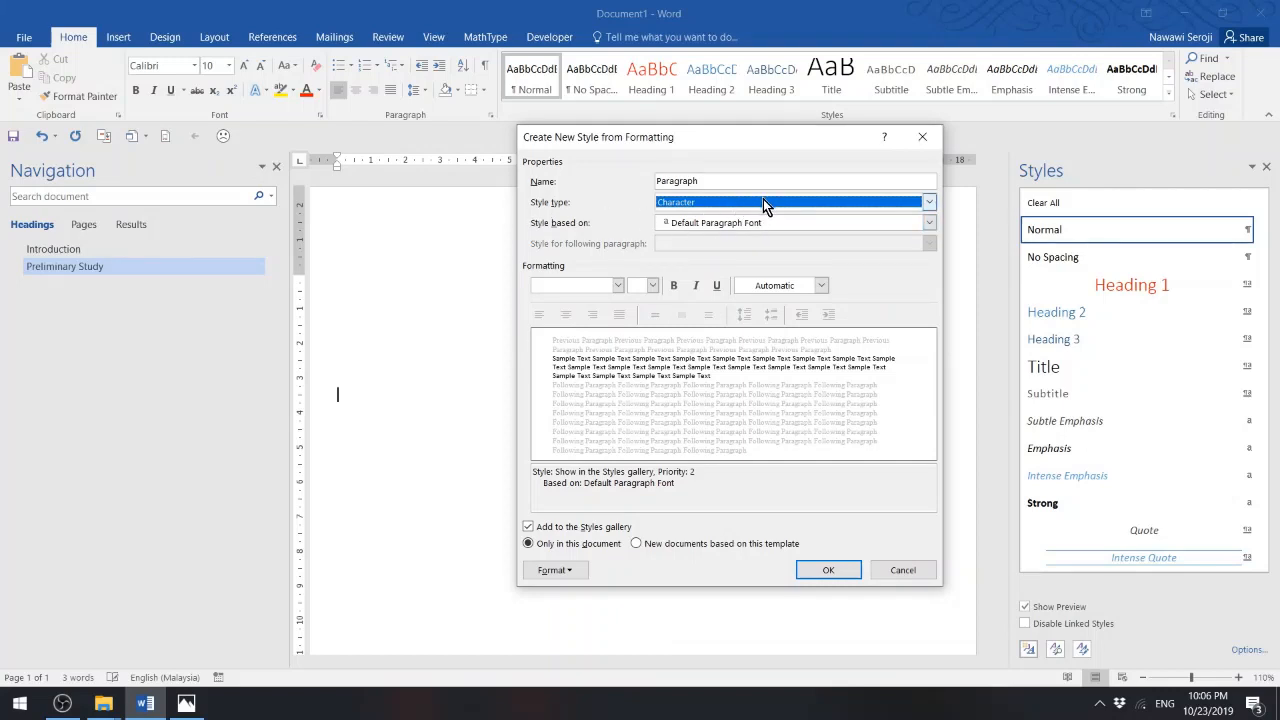
pyautogui.click(763, 202)
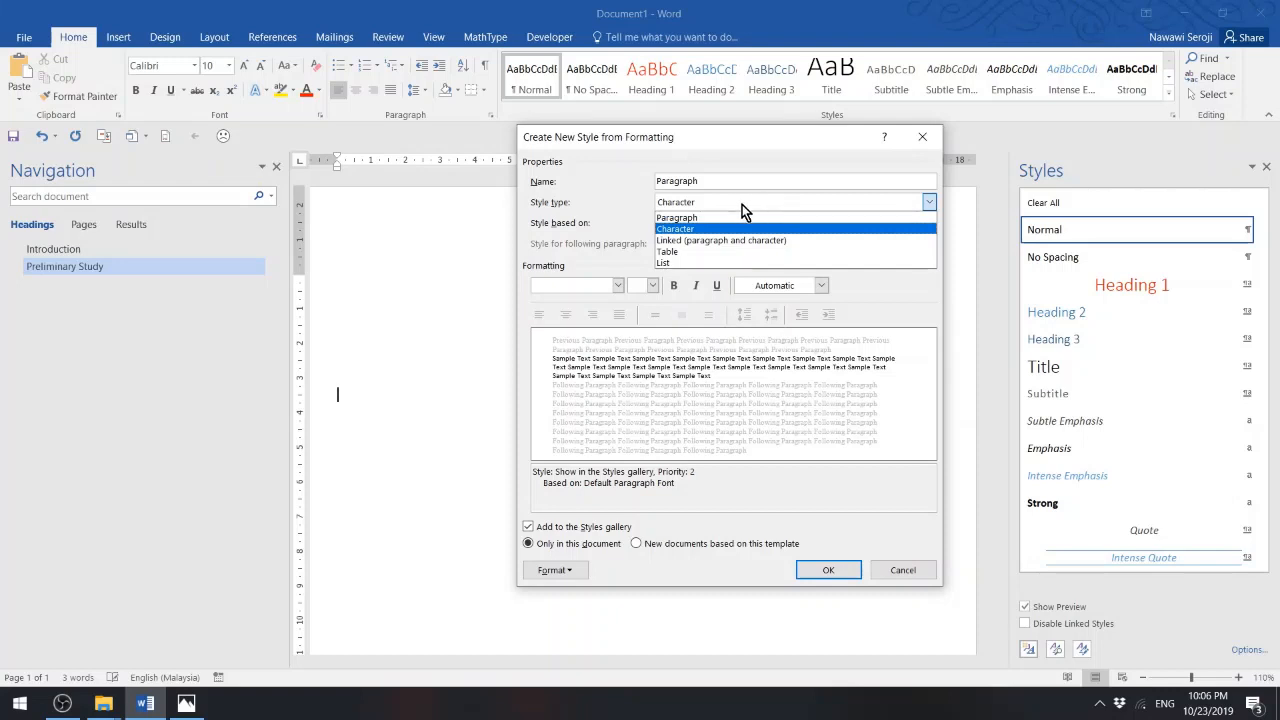
pyautogui.click(696, 218)
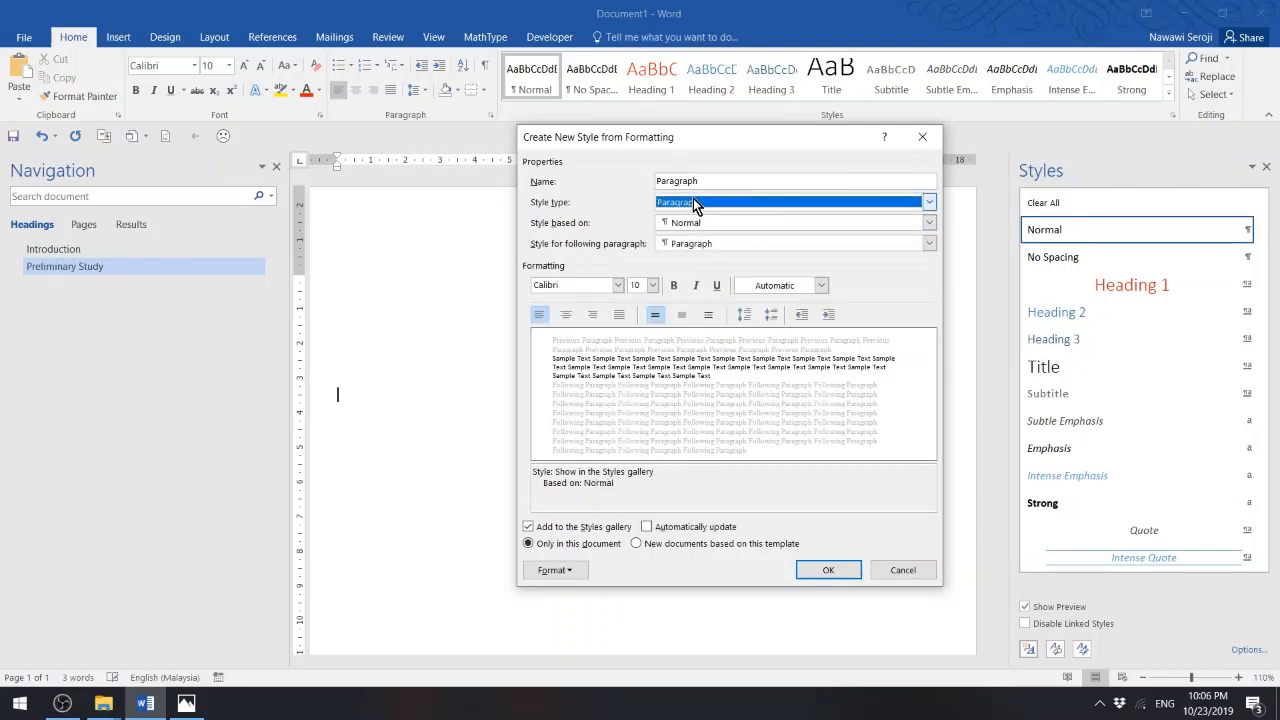
# - Base the new Paragraph style on no style and set Normal as its following paragraph style
pyautogui.click(760, 223)
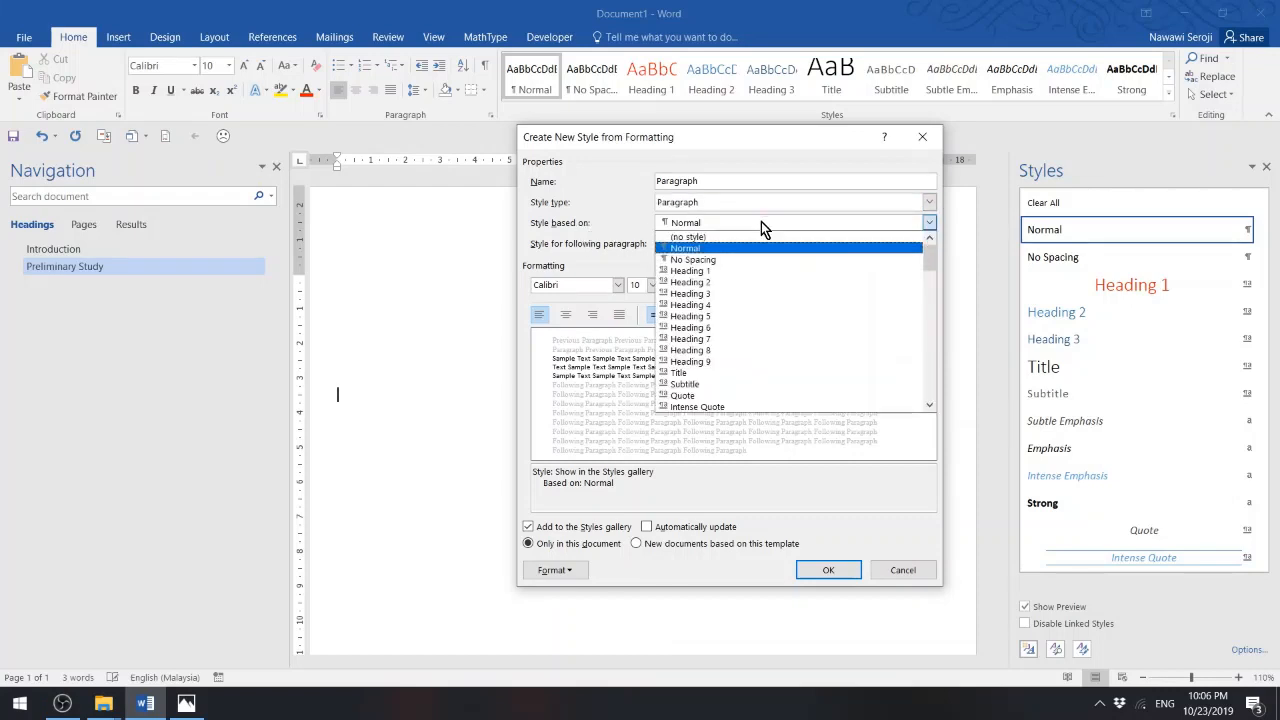
pyautogui.click(731, 241)
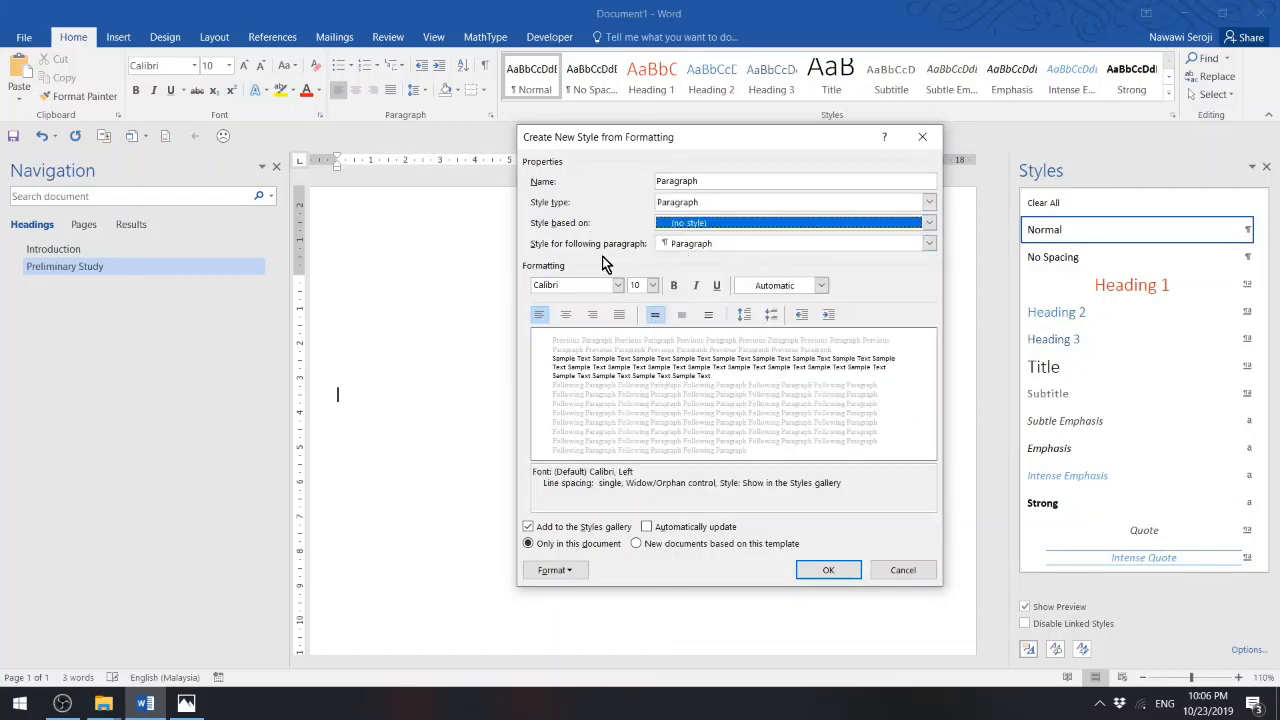
pyautogui.click(729, 241)
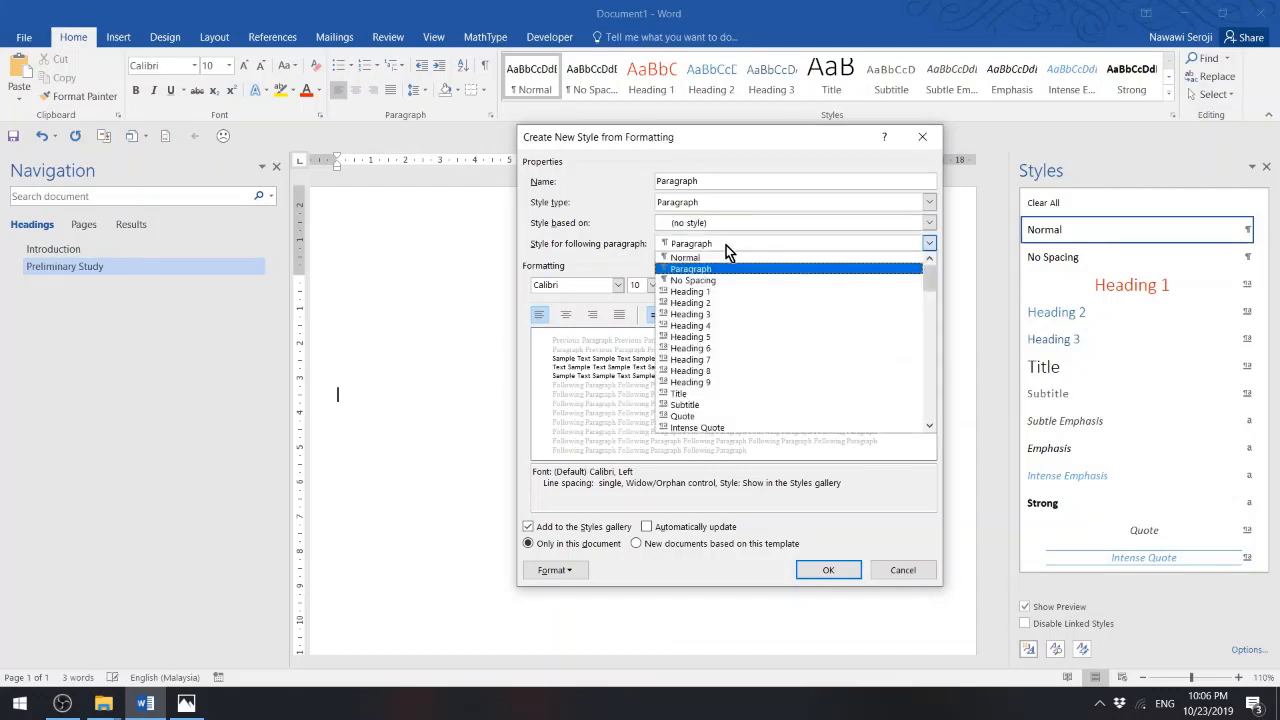
pyautogui.click(726, 258)
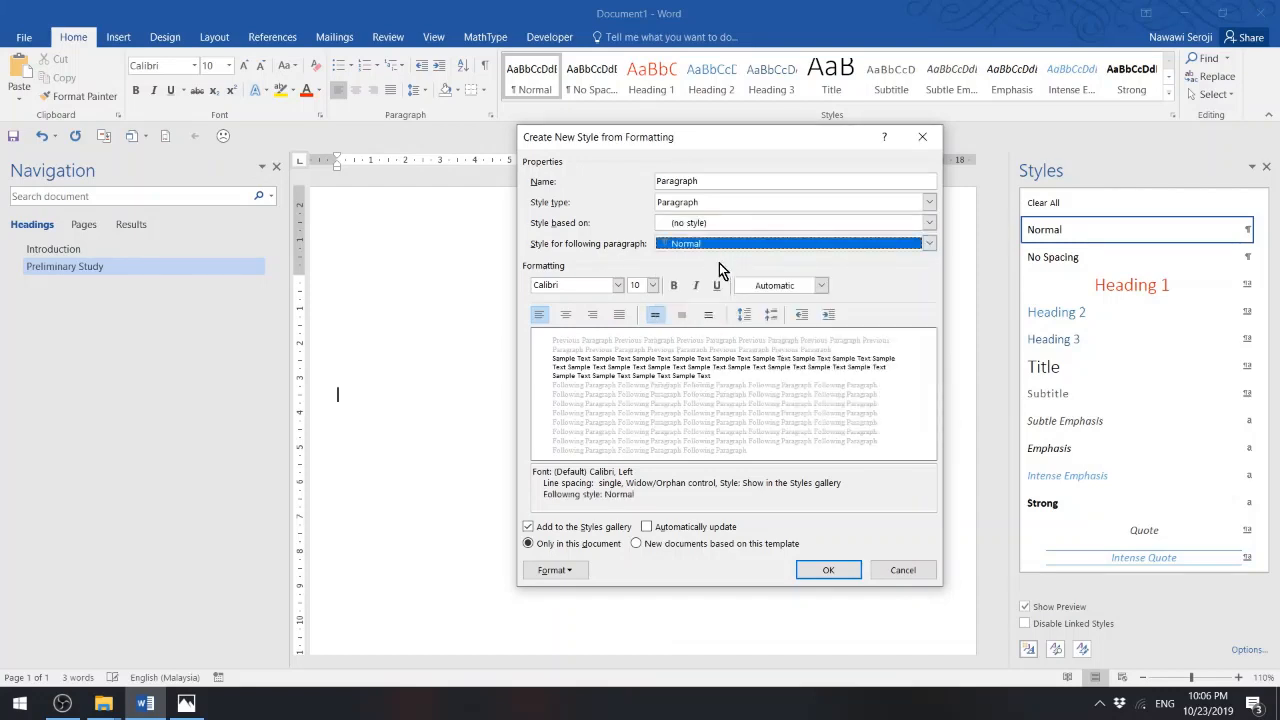
# - Give the new Paragraph style the Arial font at size 12 with automatic updating, and create it
pyautogui.click(618, 285)
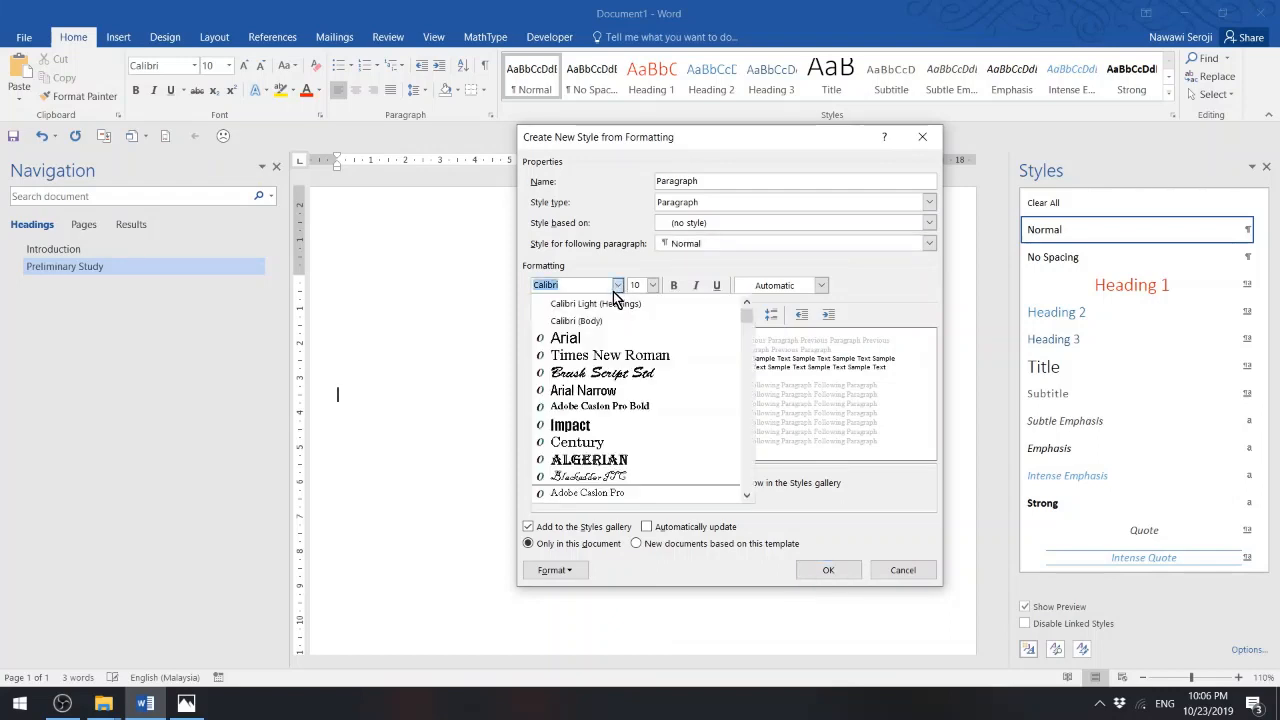
pyautogui.click(605, 338)
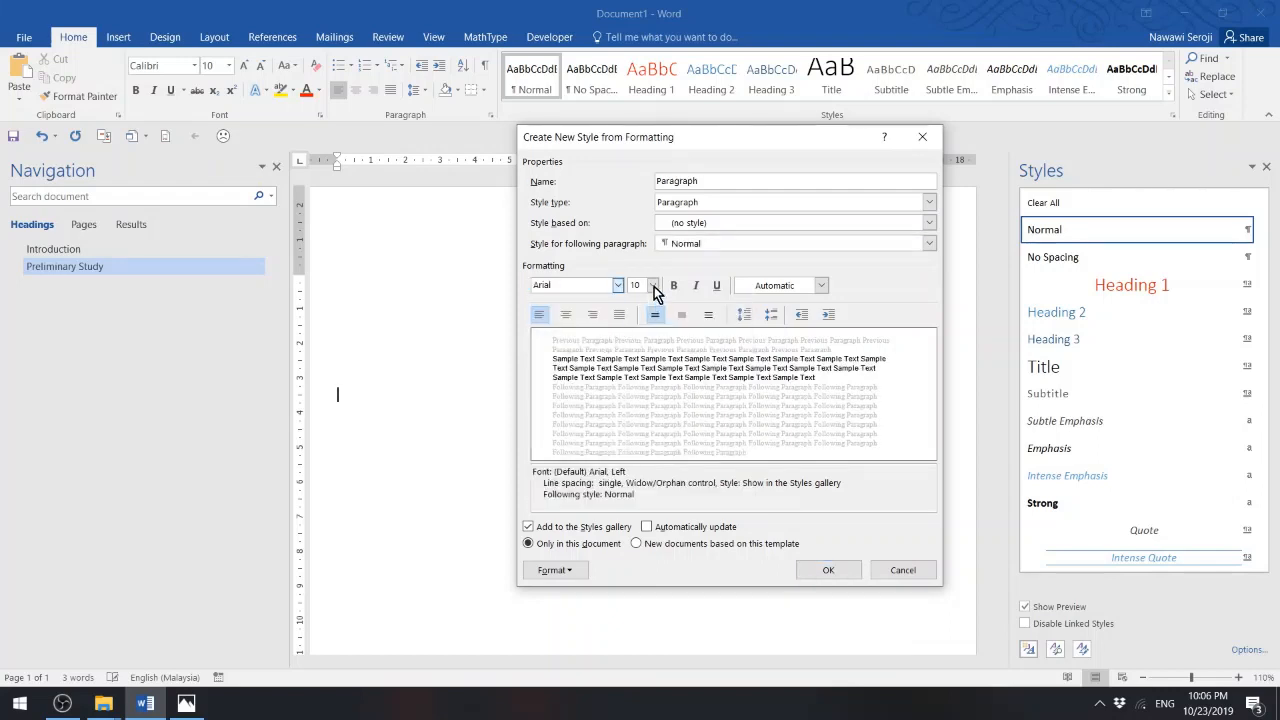
pyautogui.click(653, 285)
pyautogui.click(635, 345)
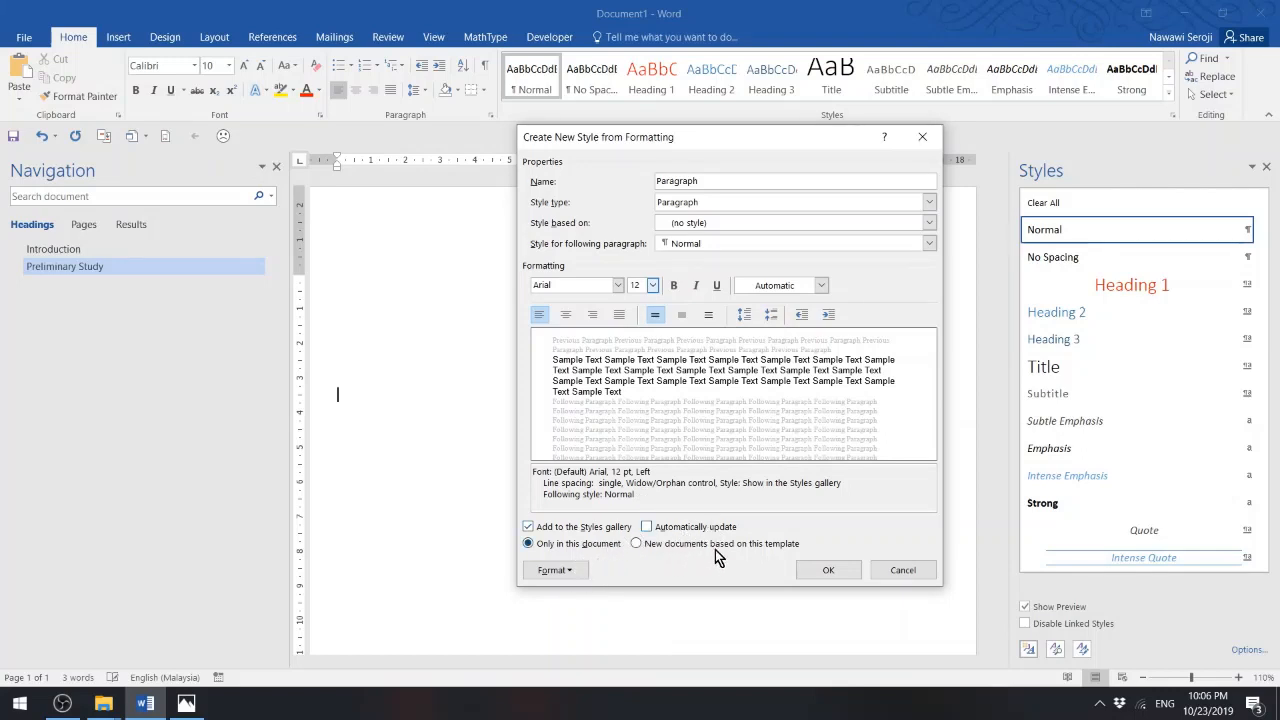
pyautogui.click(670, 529)
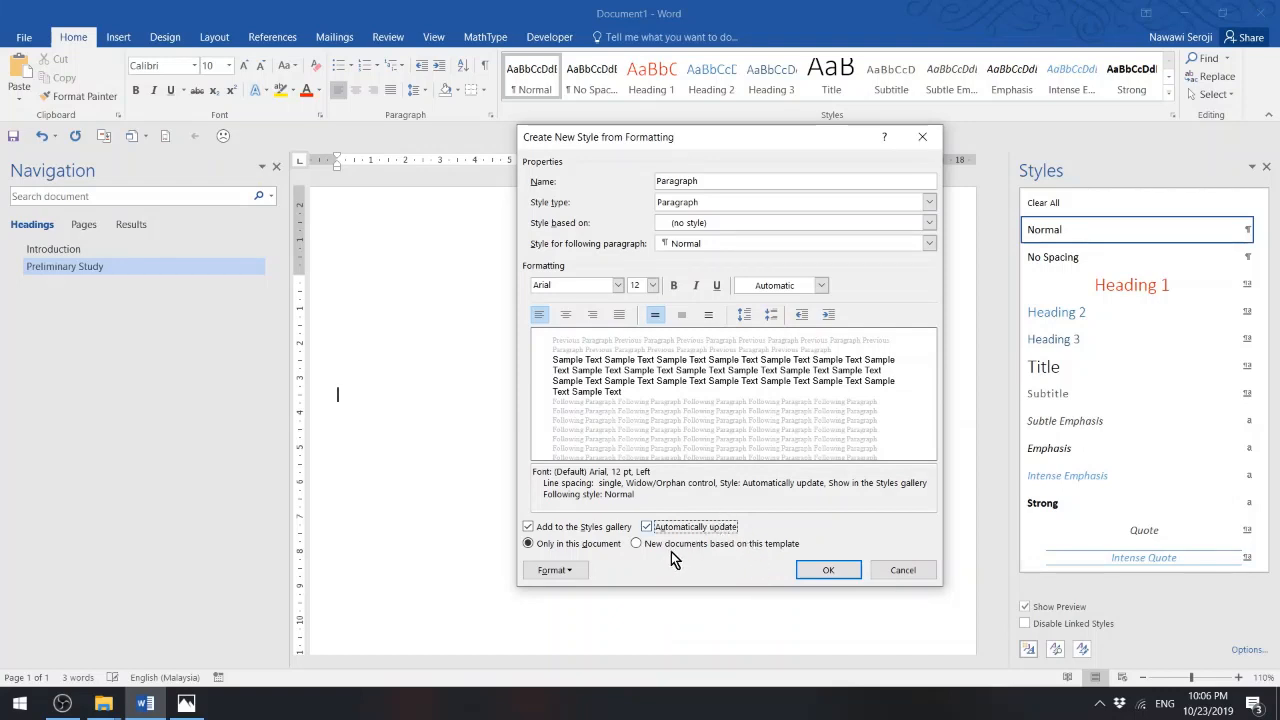
pyautogui.click(829, 572)
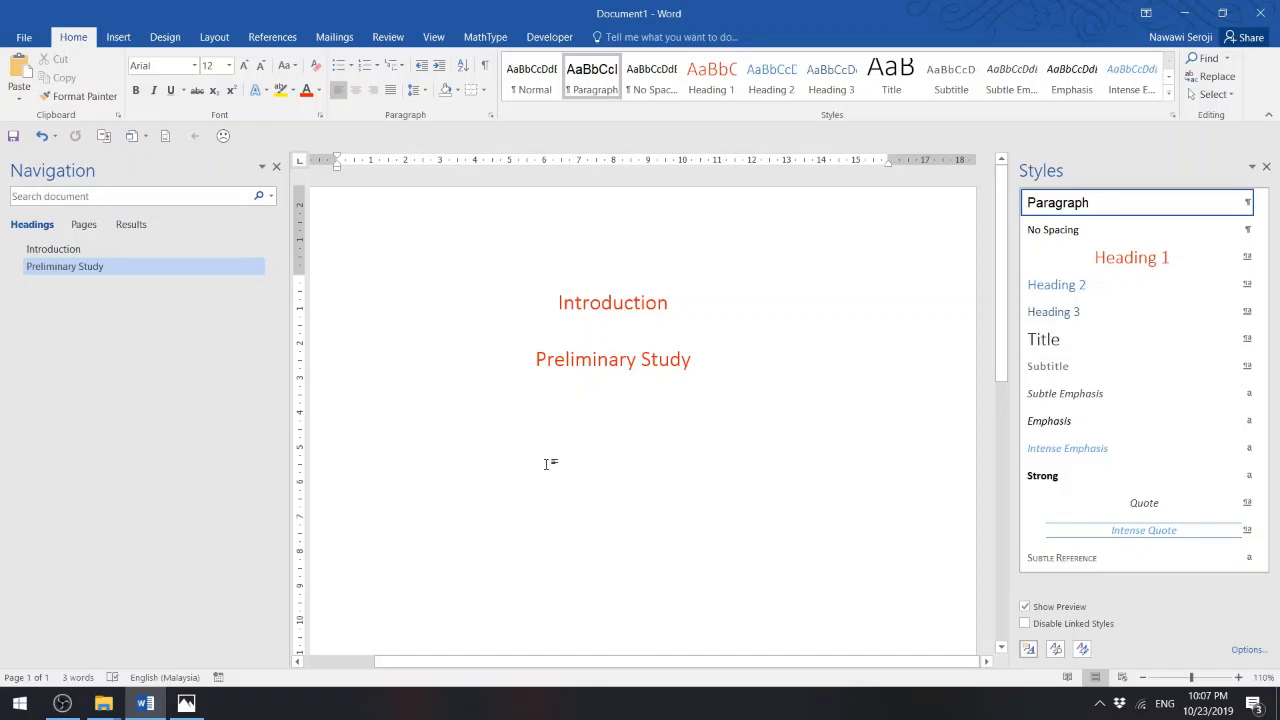
# - Generate sample text with =rand(2,3) on a new line below the headings and apply the Paragraph style to its first paragraph
pyautogui.press('Return')
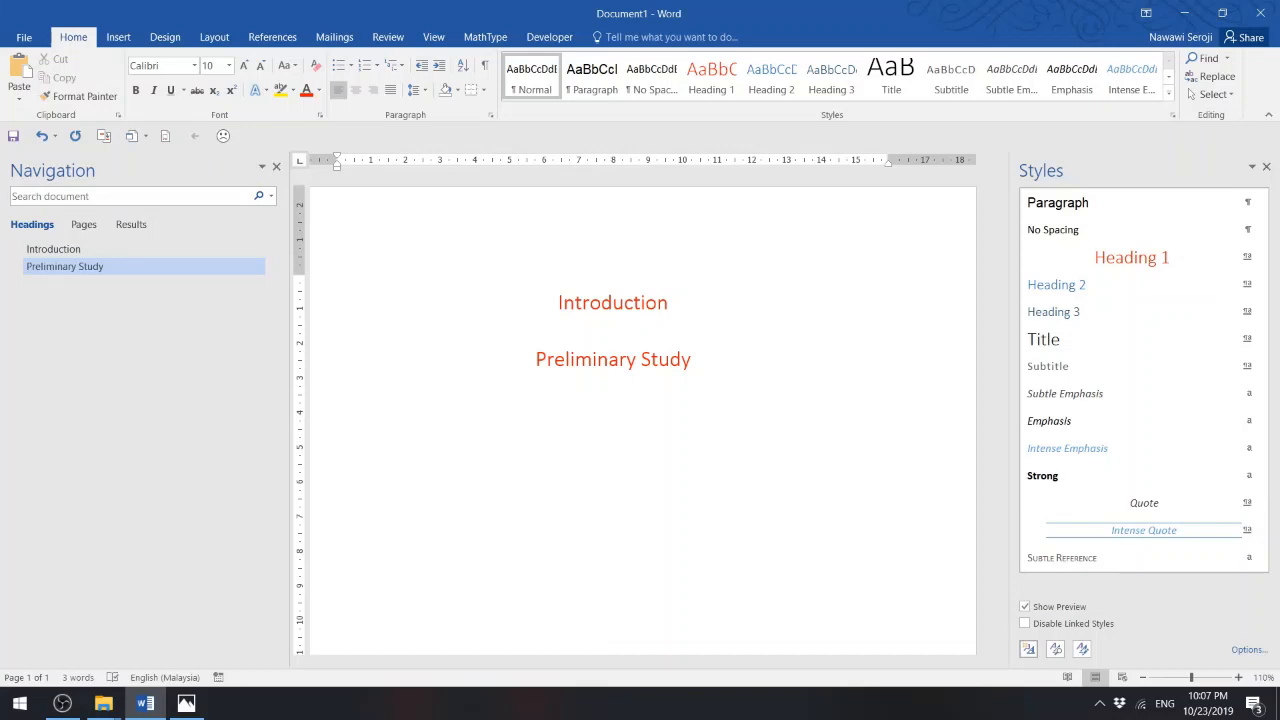
pyautogui.write('=rand(2,3)')
pyautogui.press('Return')
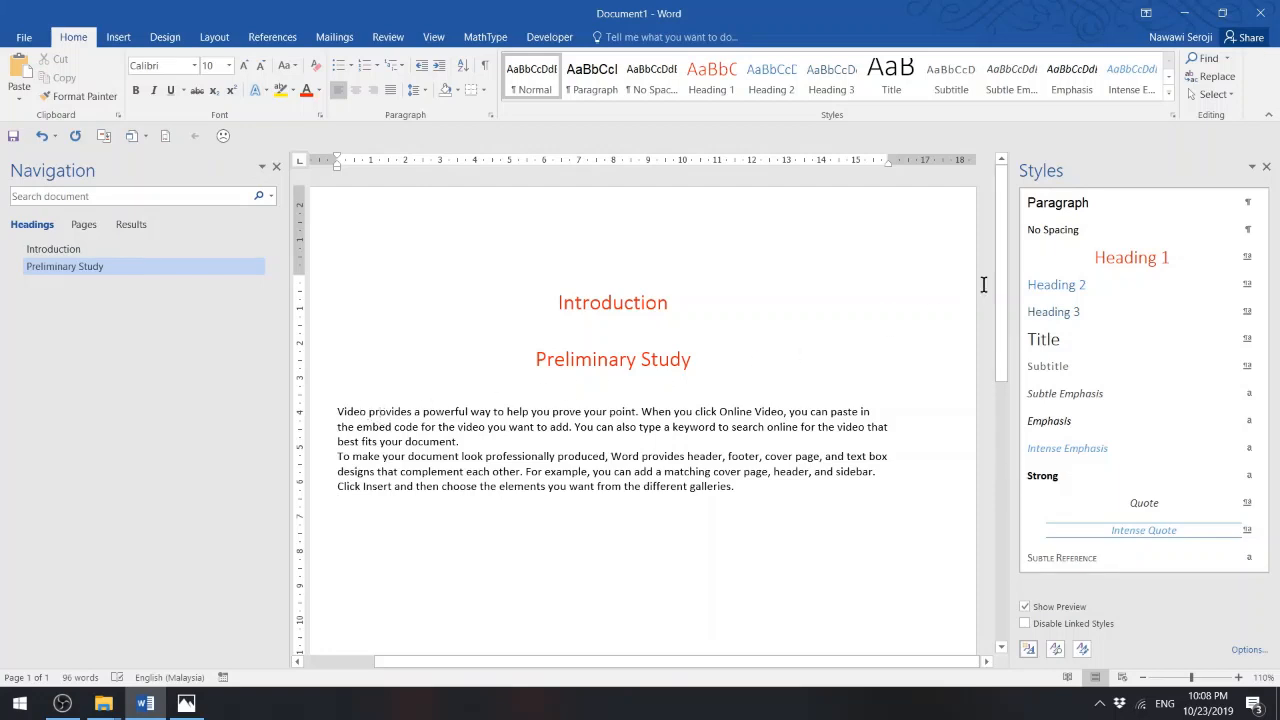
pyautogui.click(1059, 208)
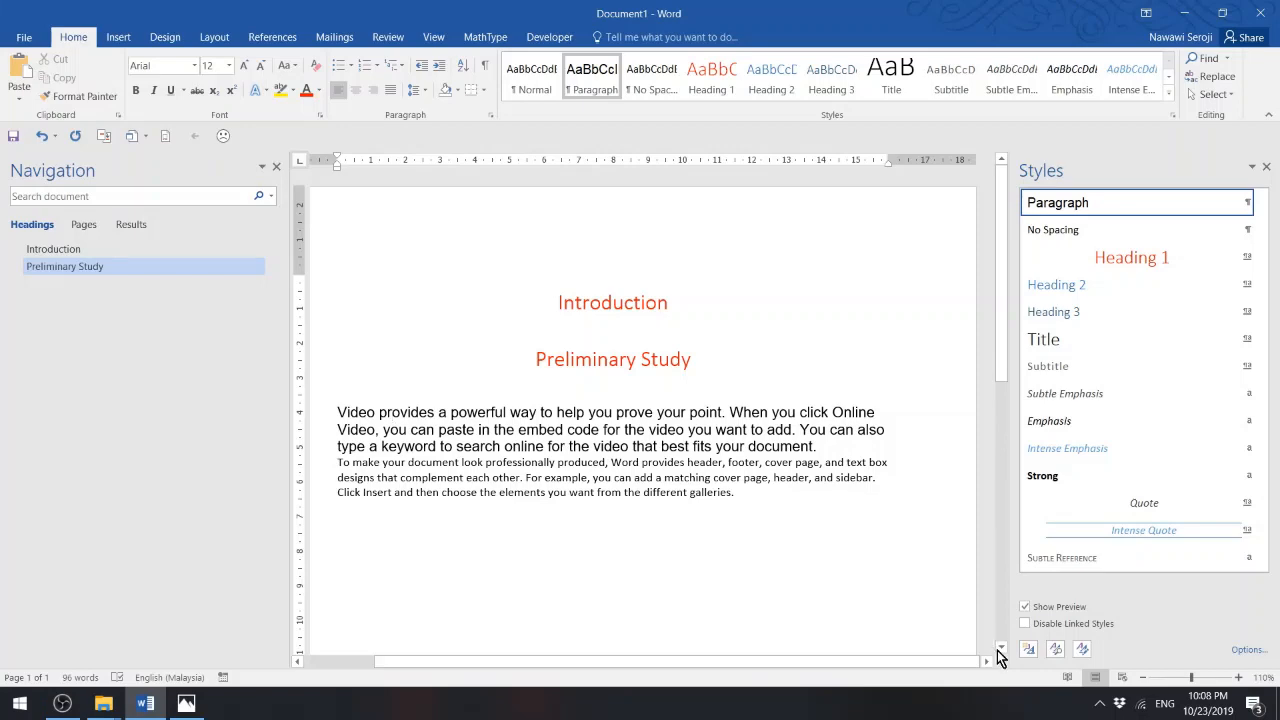
# - Start a new style named "Paragraph2" based on Paragraph, with Normal as the following paragraph style and automatic updating
pyautogui.click(1028, 650)
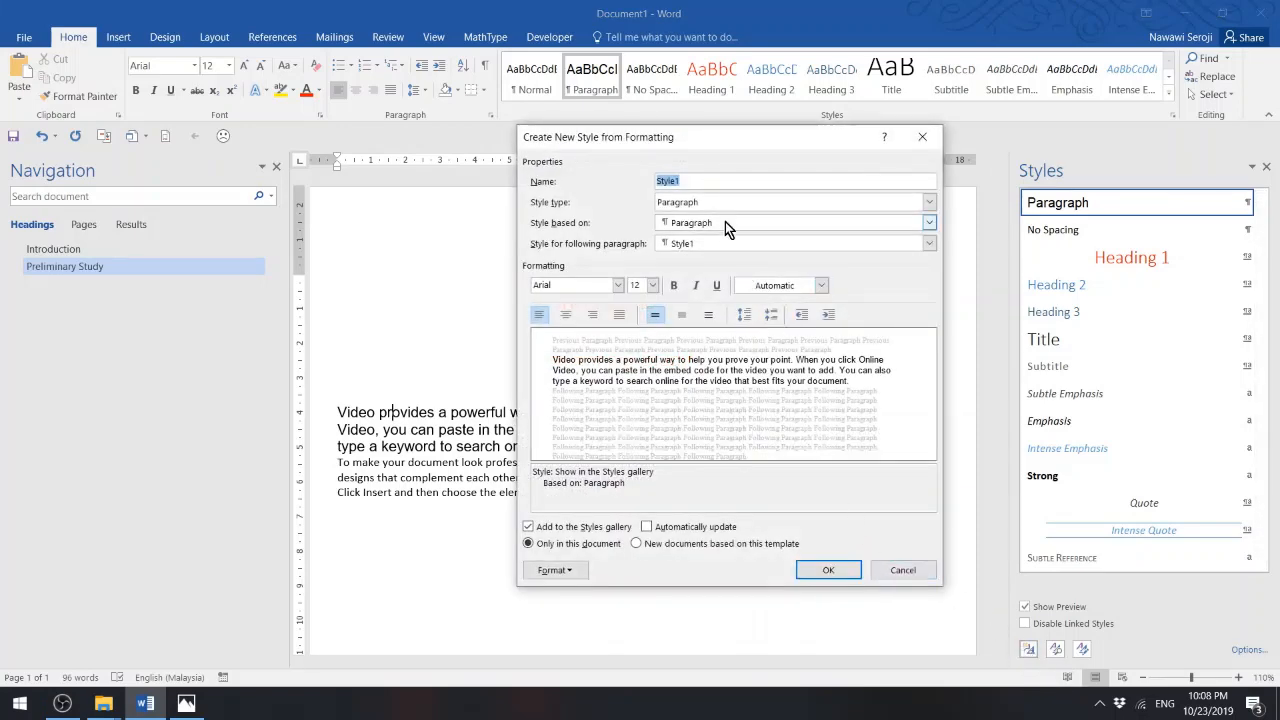
pyautogui.write('Paragraph')
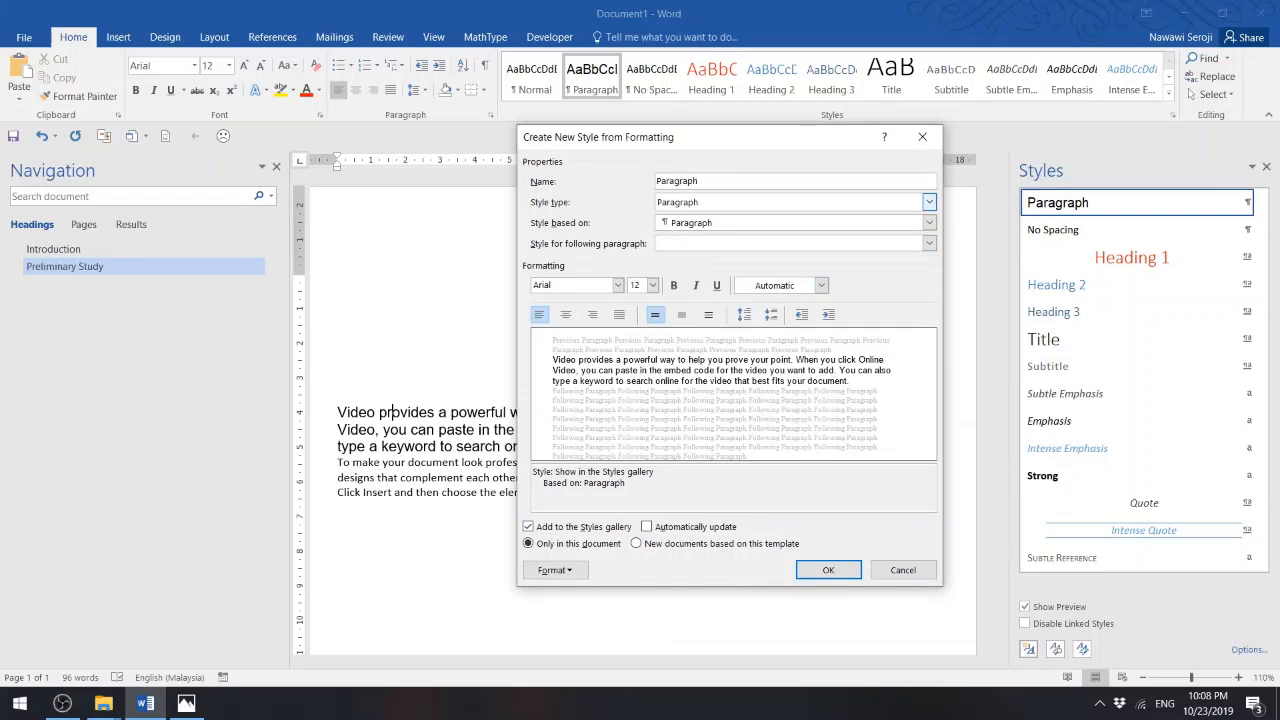
pyautogui.write('2')
pyautogui.click(721, 245)
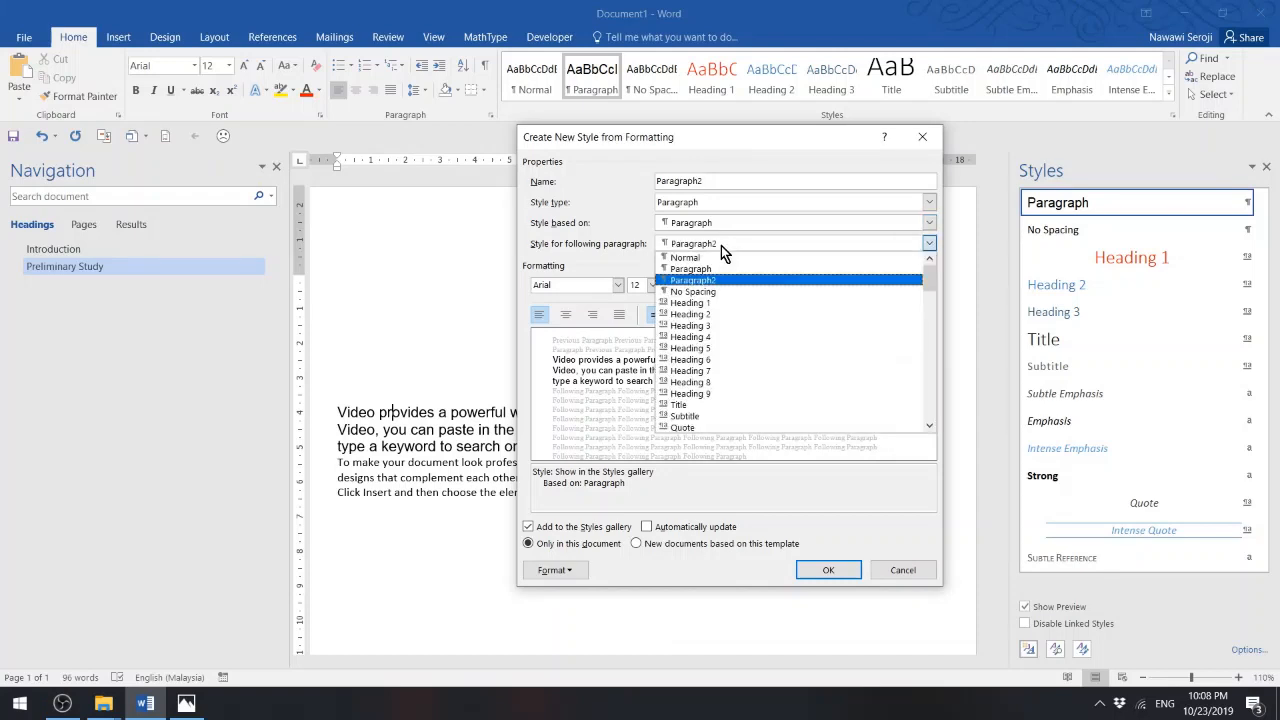
pyautogui.click(705, 257)
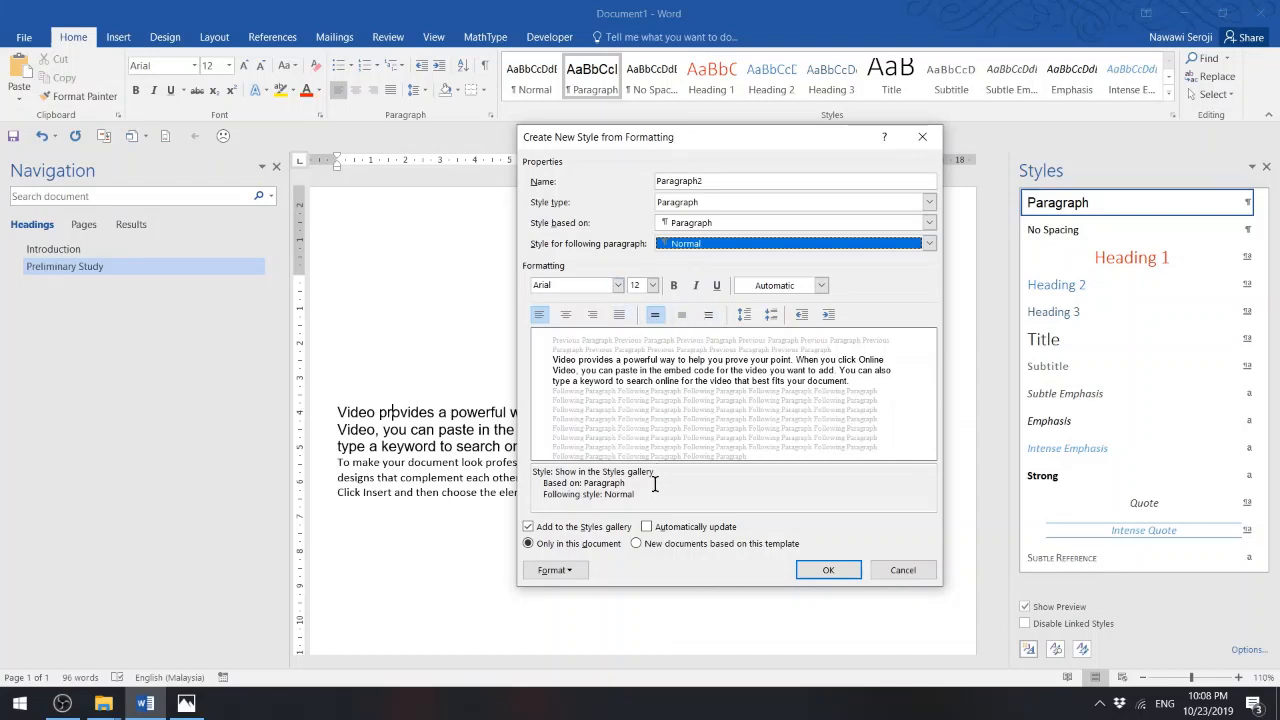
pyautogui.click(662, 529)
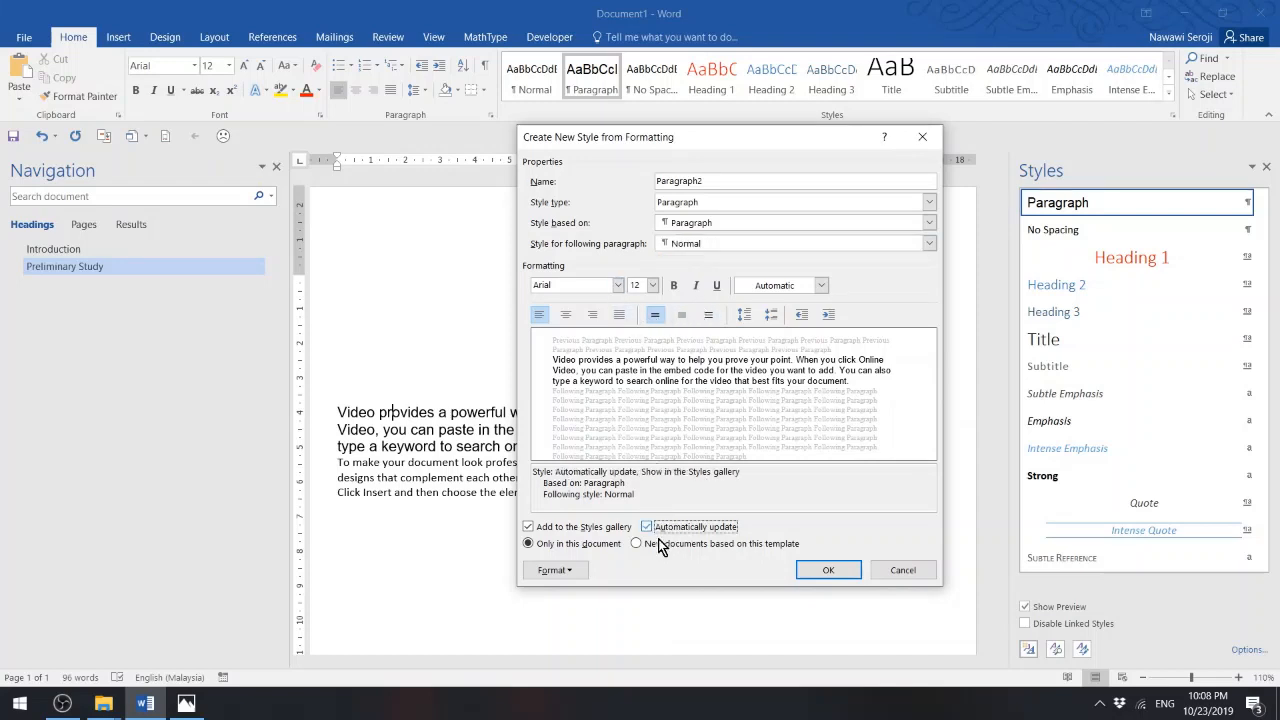
# - Set the Paragraph2 style's alignment to Justified and give it a first-line indent of 1.27 cm
pyautogui.click(556, 570)
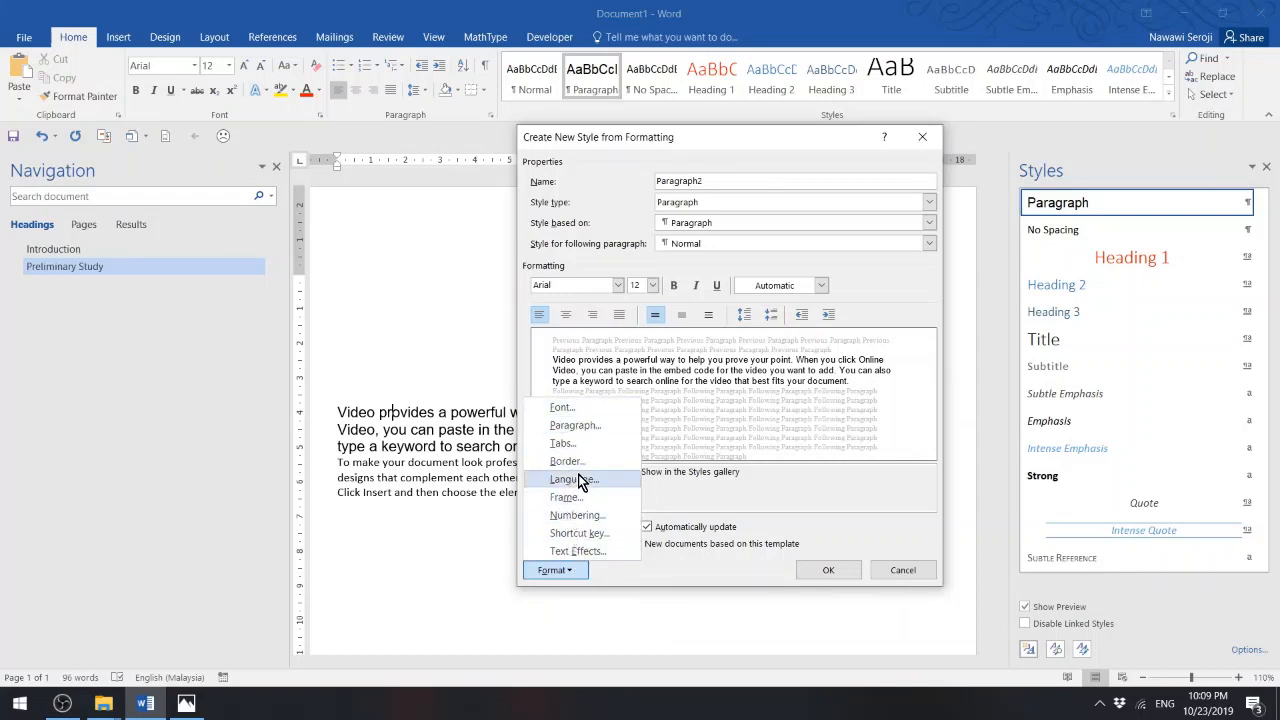
pyautogui.click(584, 424)
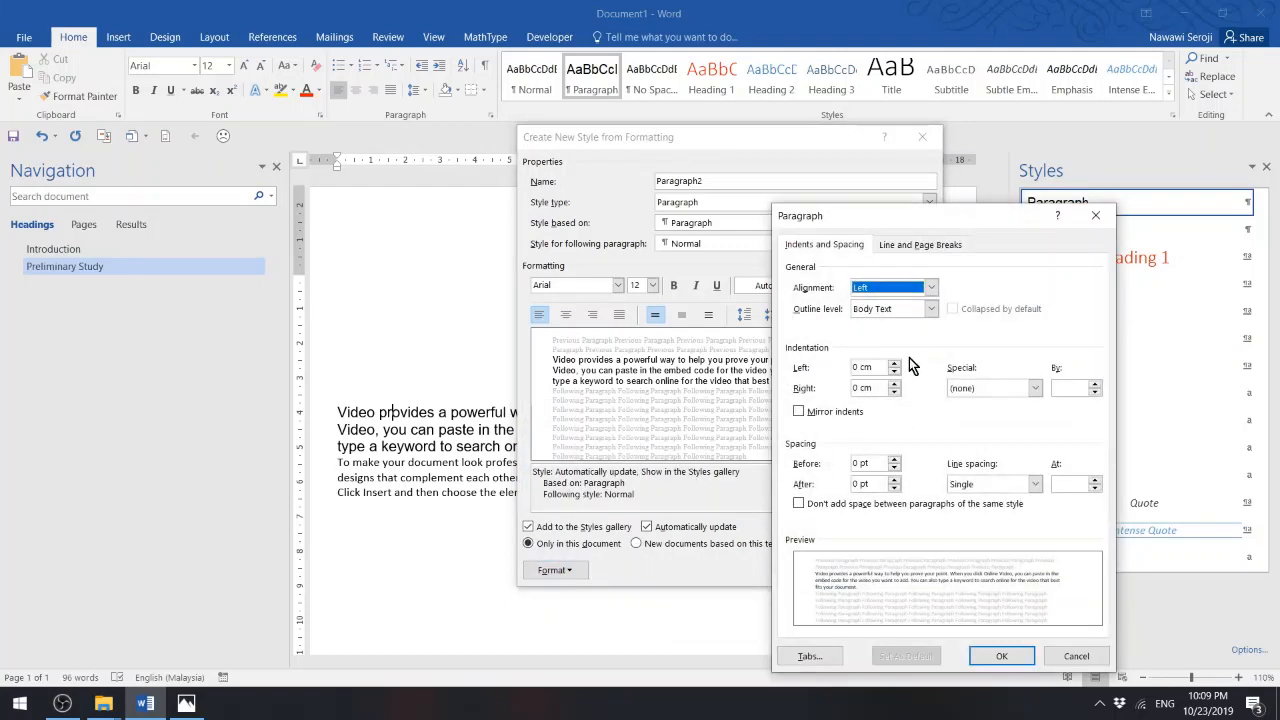
pyautogui.click(932, 288)
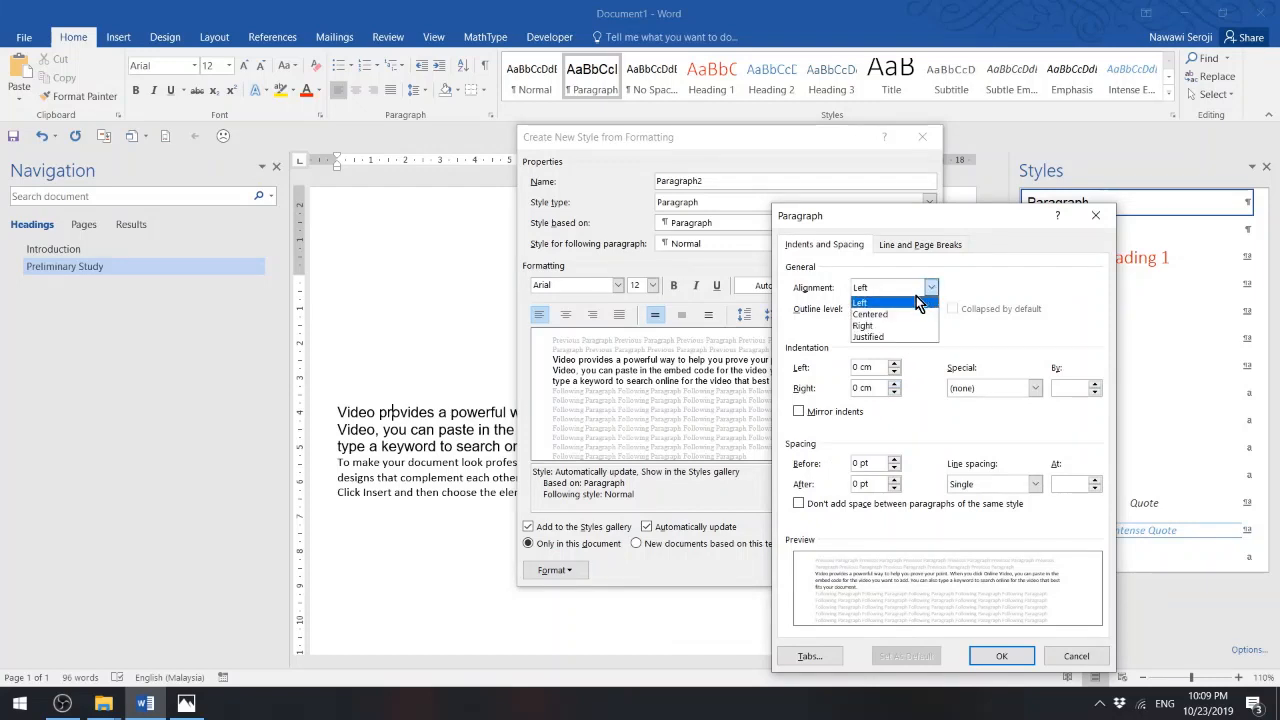
pyautogui.click(893, 337)
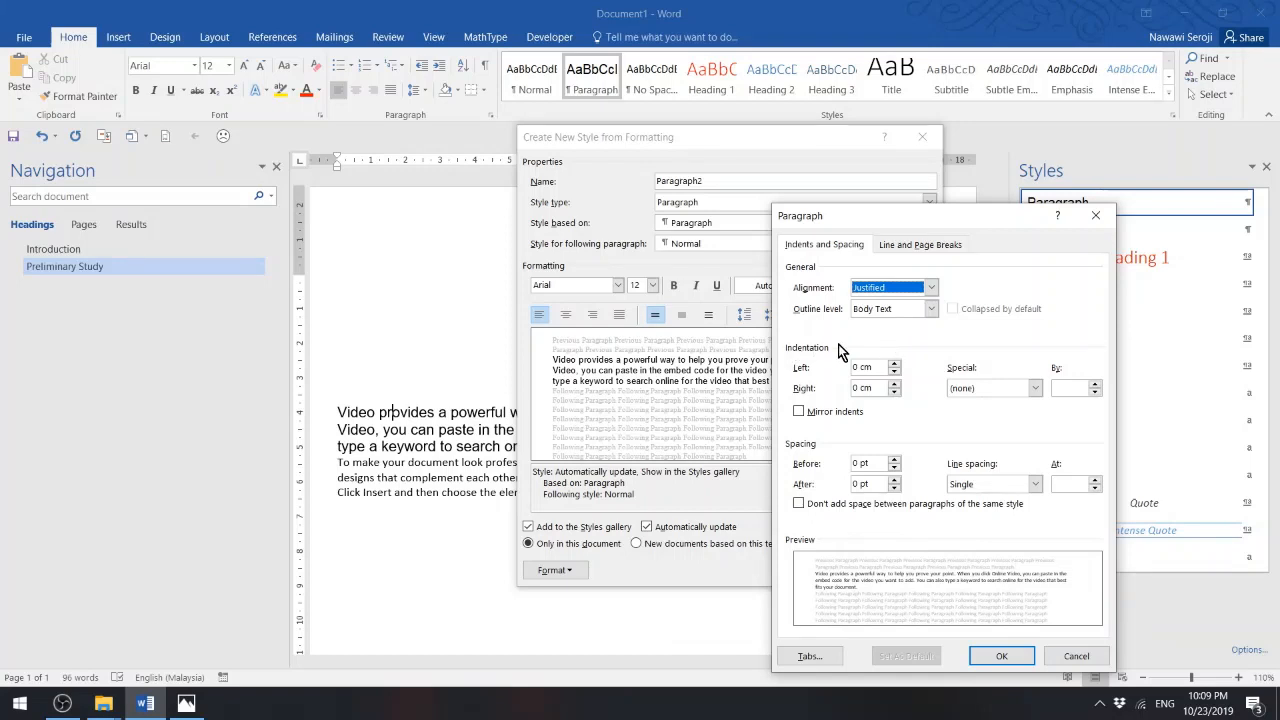
pyautogui.click(1008, 393)
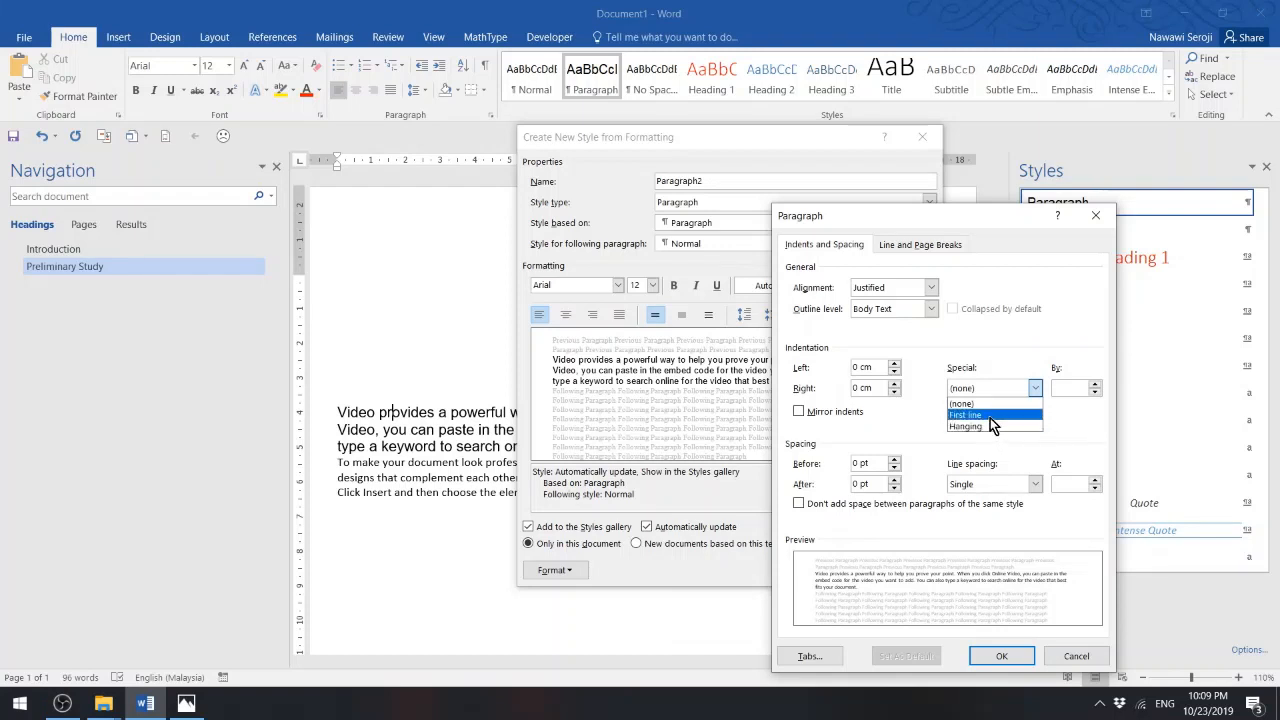
pyautogui.click(989, 416)
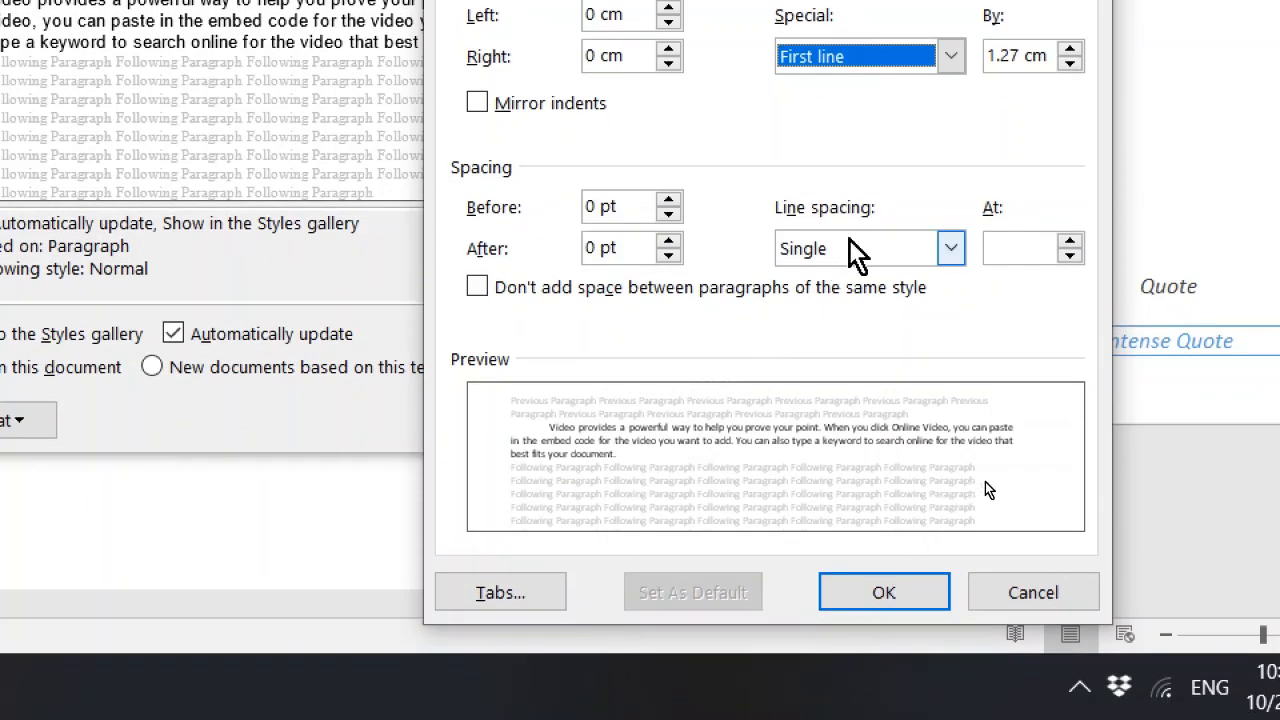
# - Keep the Paragraph2 style's line spacing at Single, set the spacing after to 12 pt, and accept the new style
pyautogui.click(854, 248)
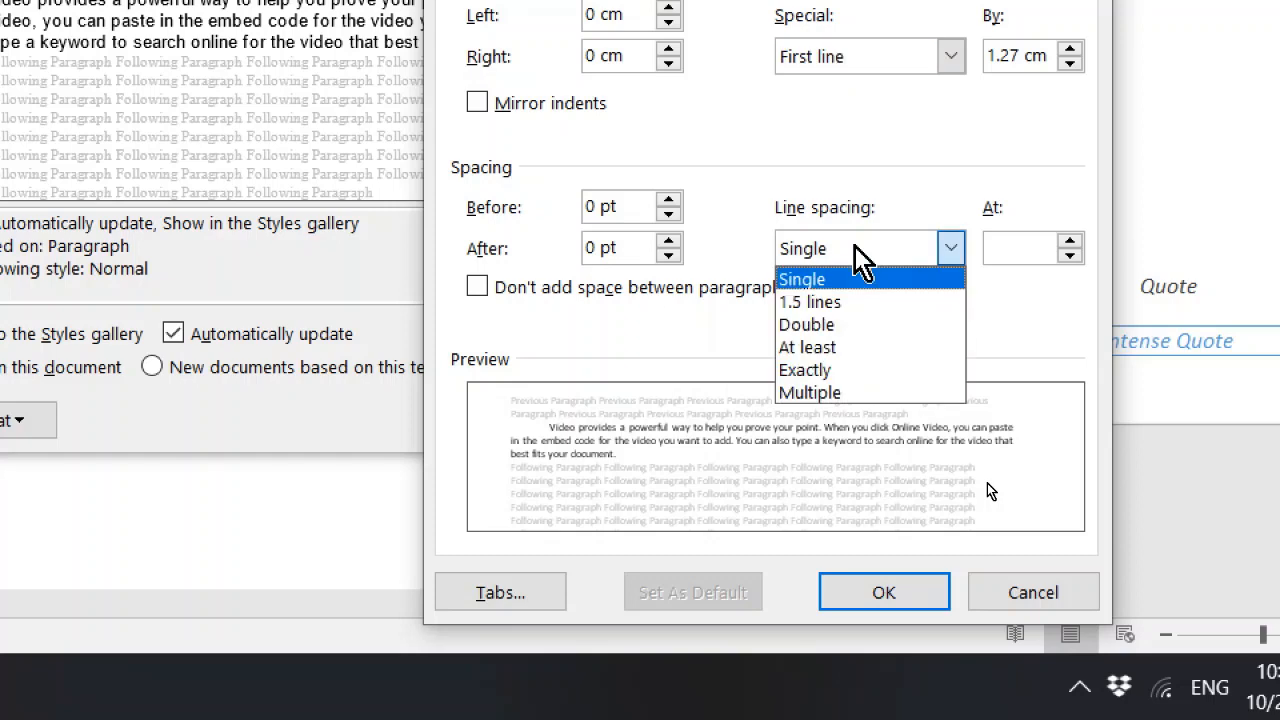
pyautogui.click(845, 284)
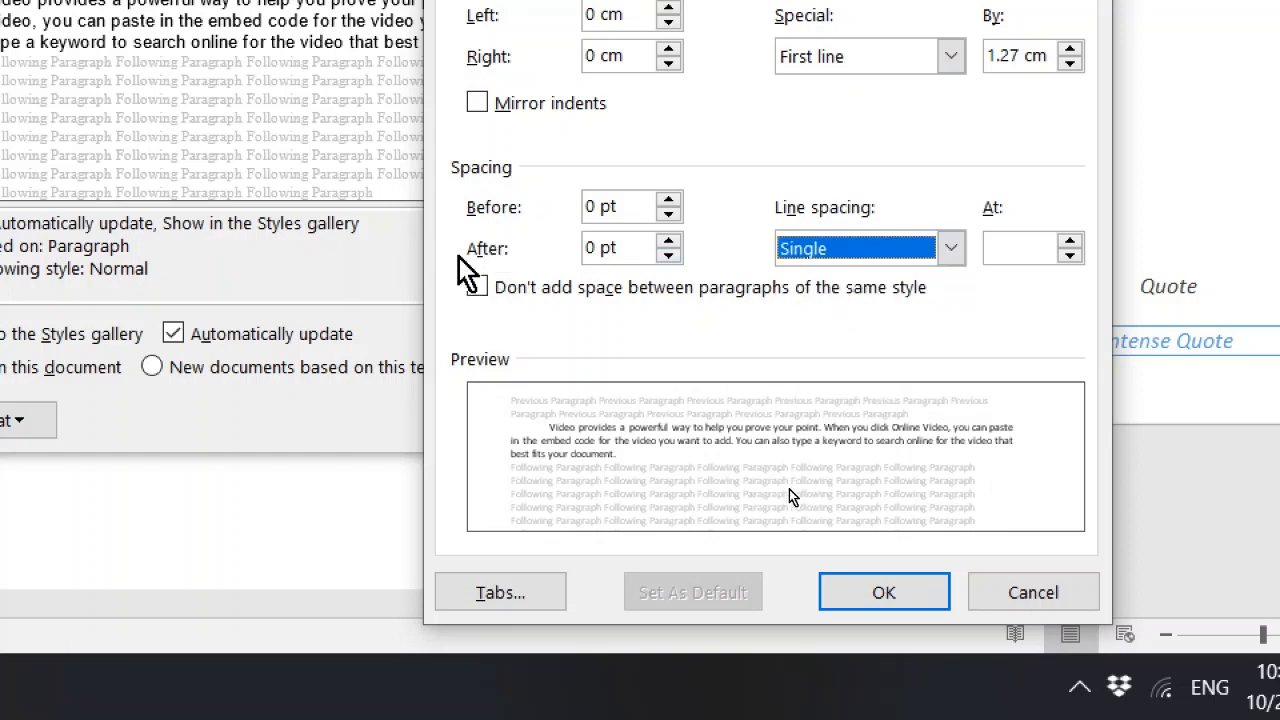
pyautogui.click(669, 242)
pyautogui.click(669, 242)
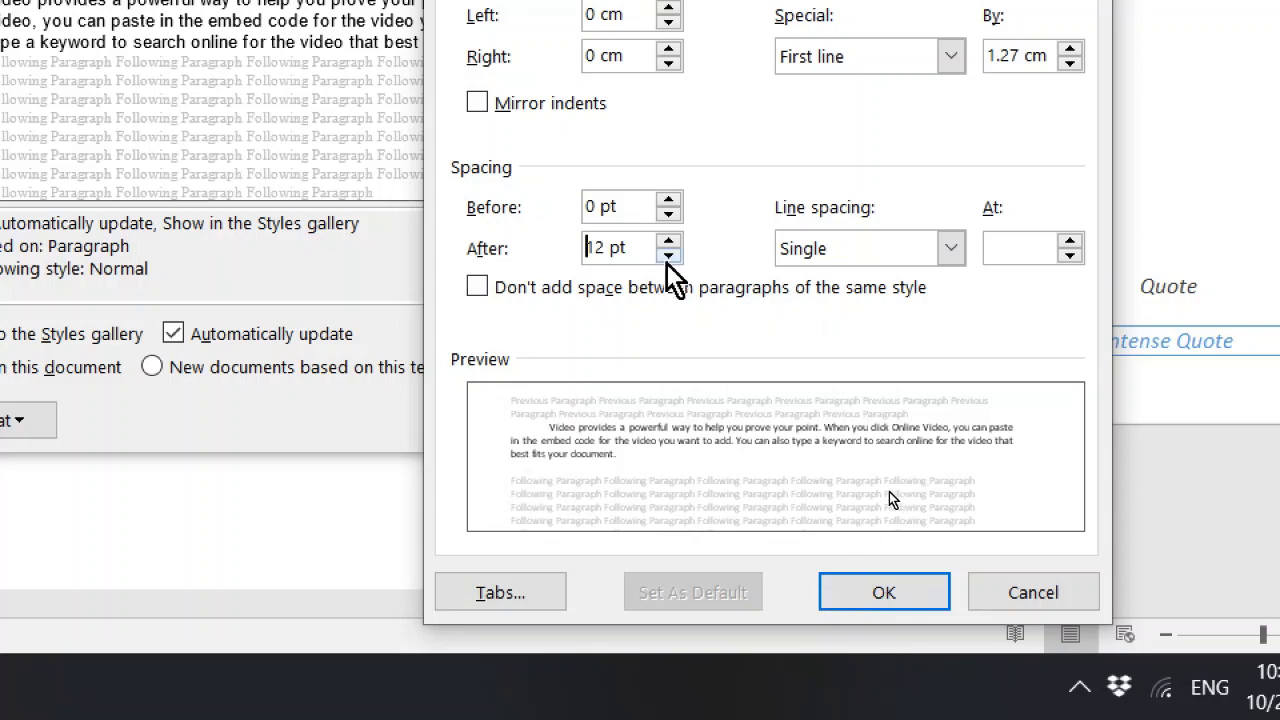
pyautogui.click(889, 598)
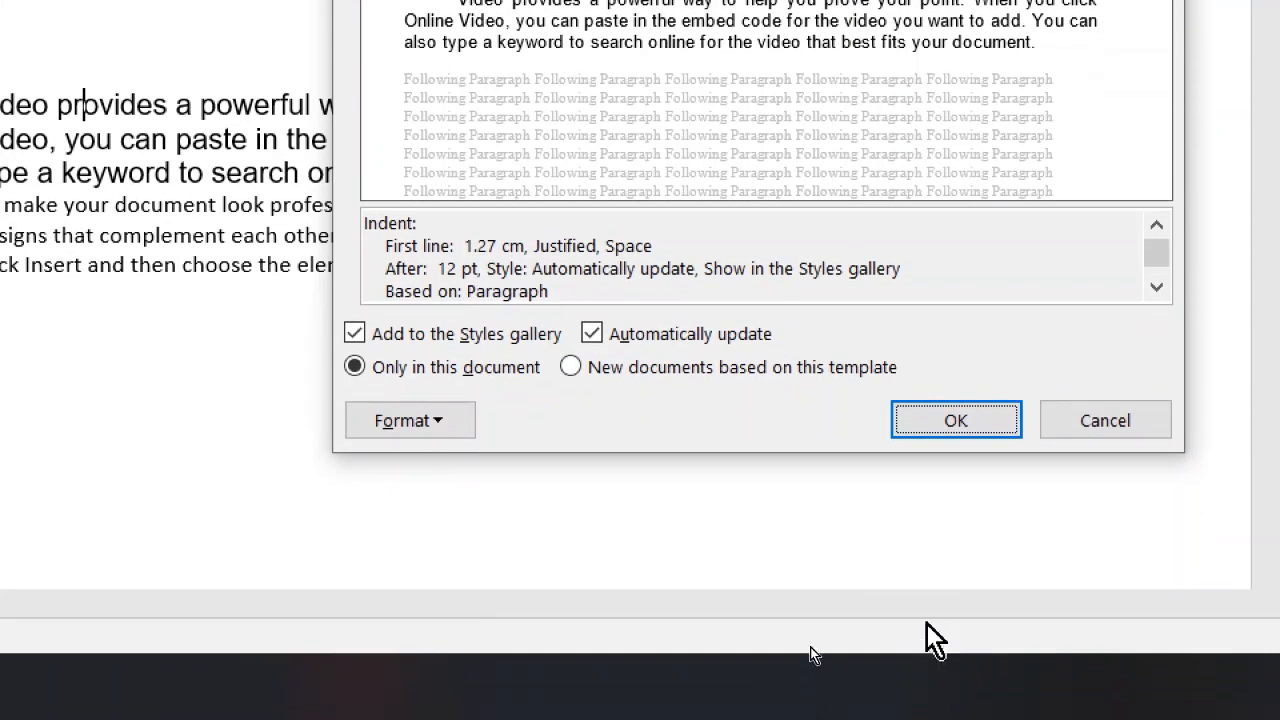
pyautogui.click(940, 423)
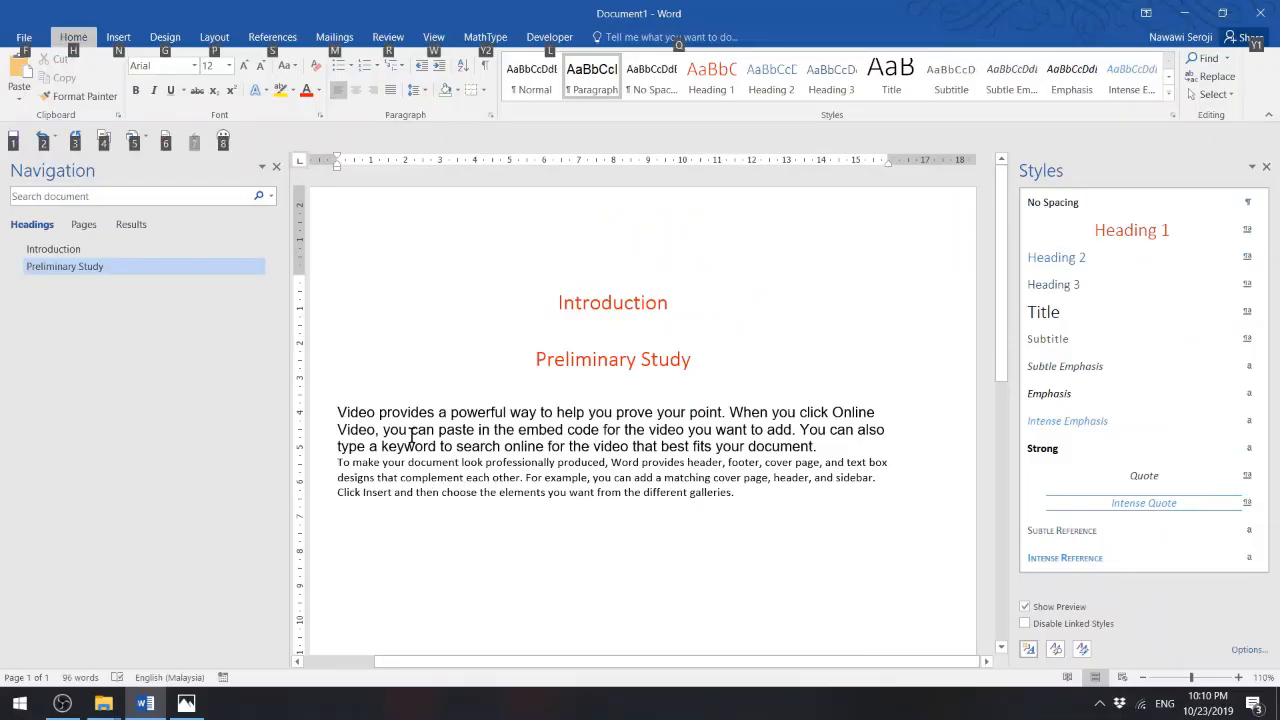
# - Clear the first body paragraph's formatting, reapply the Paragraph style, and check the list of styles for Paragraph2
pyautogui.click(425, 425)
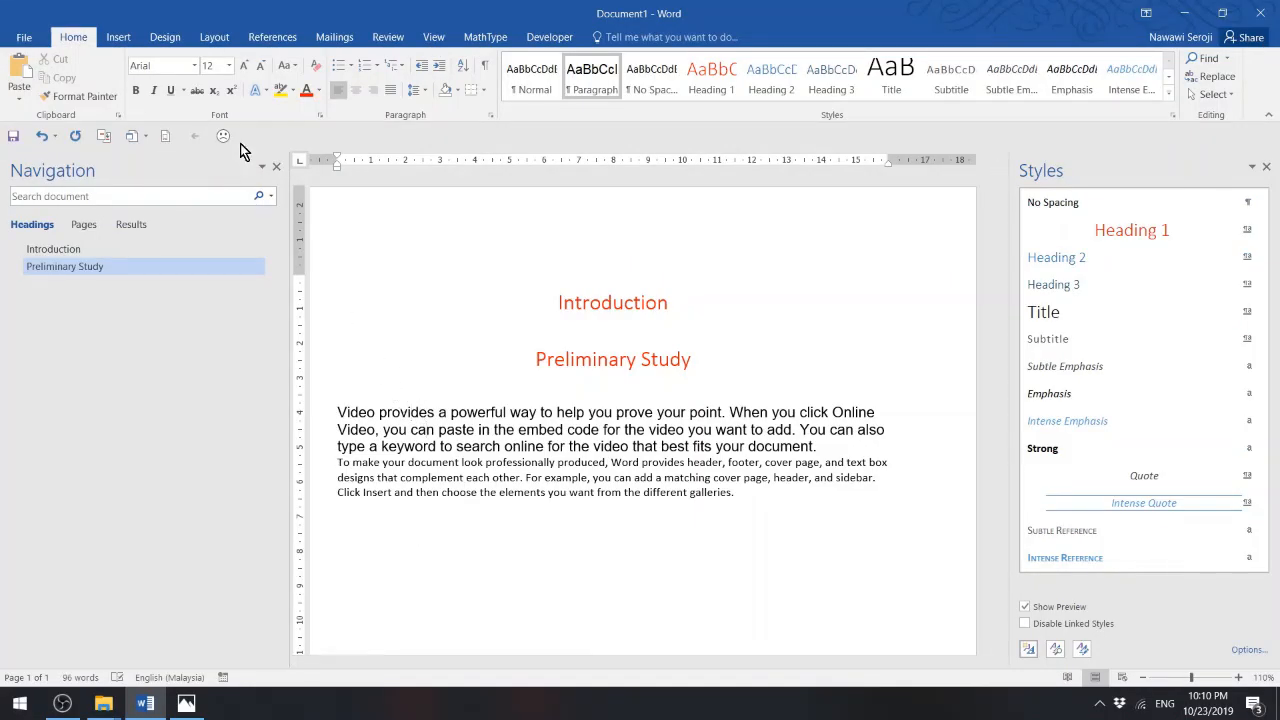
pyautogui.click(315, 65)
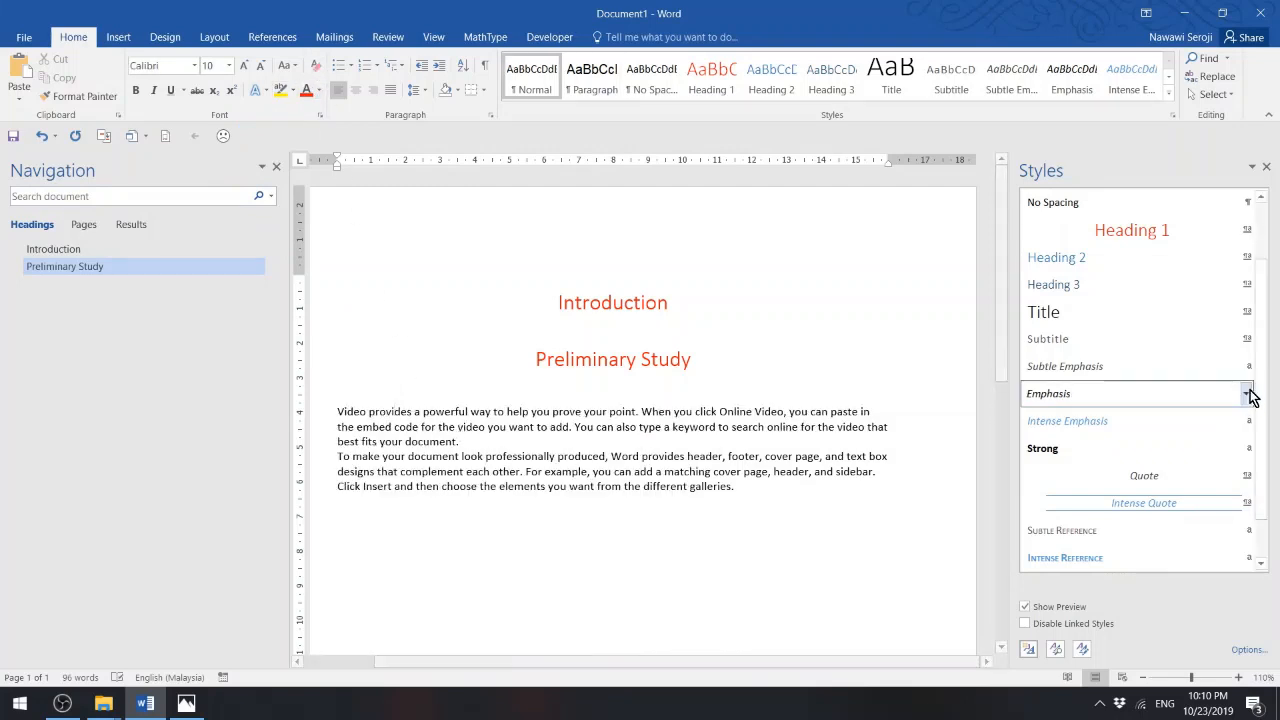
pyautogui.moveTo(1266, 349); pyautogui.dragTo(1262, 245)
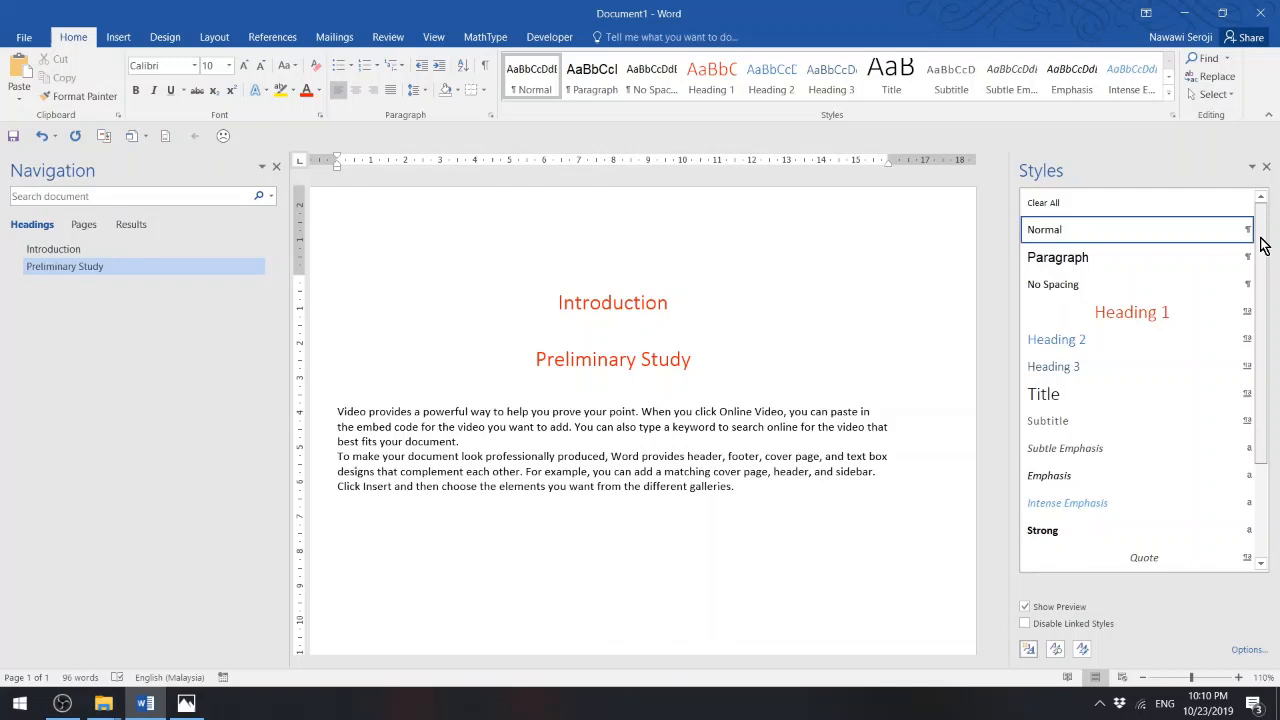
pyautogui.click(1120, 257)
pyautogui.moveTo(1266, 290); pyautogui.dragTo(1270, 442)
pyautogui.scroll(3, 1248, 250)
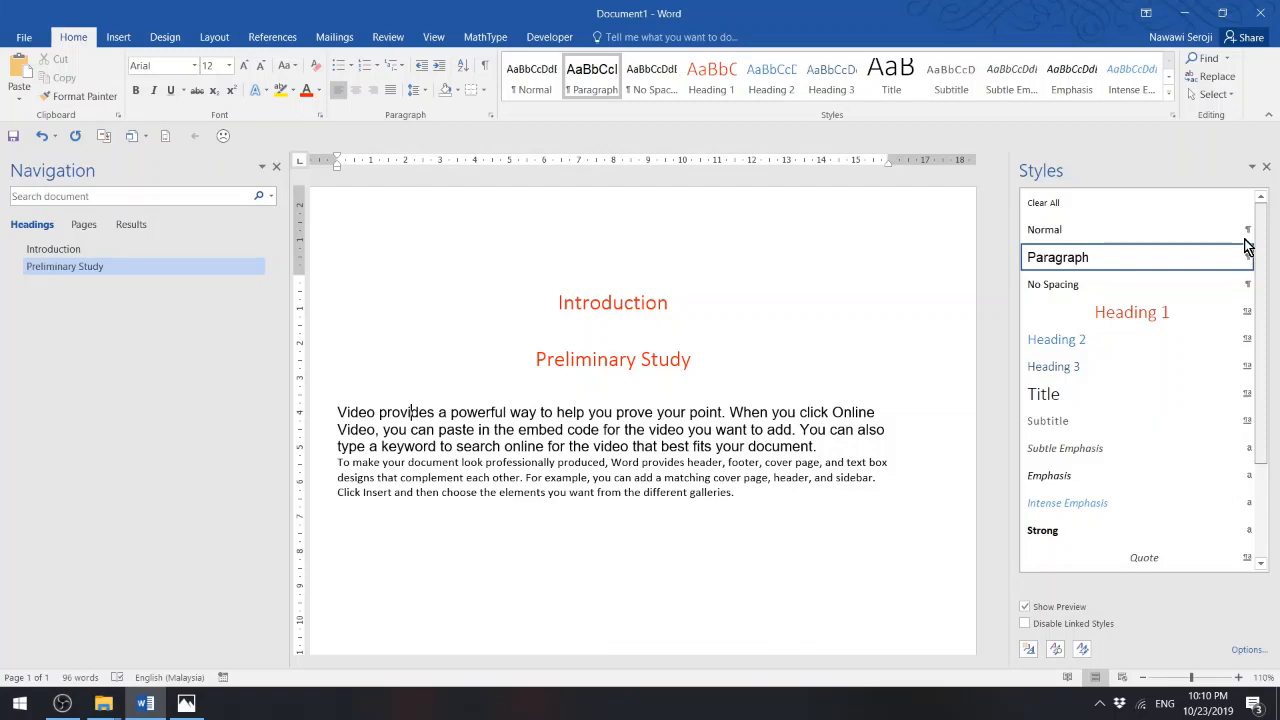
pyautogui.scroll(-3, 1240, 340)
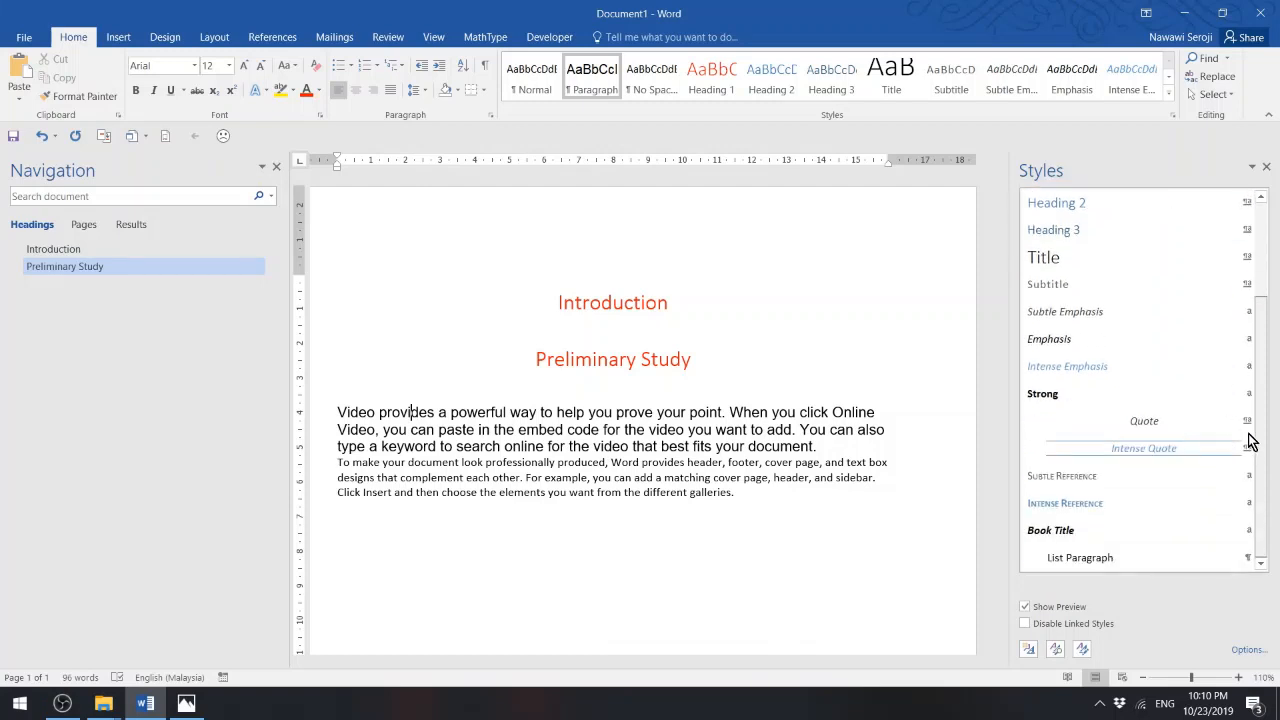
pyautogui.scroll(3, 1245, 300)
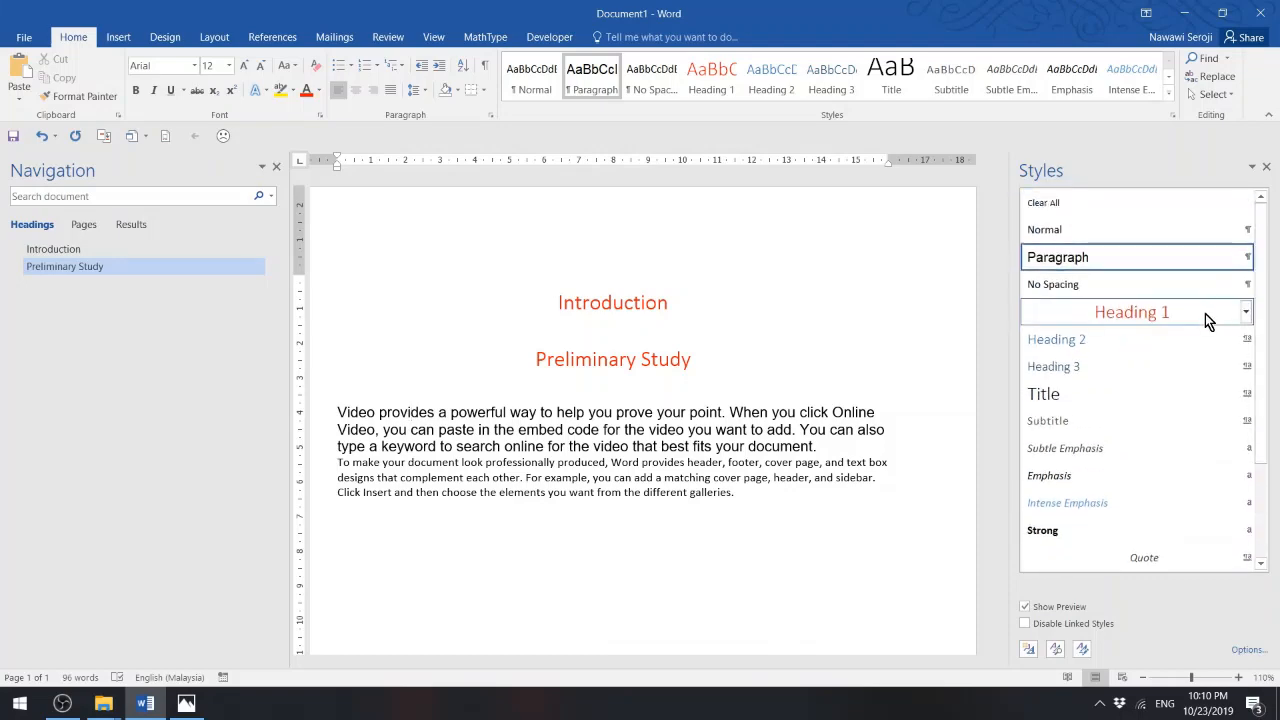
# - Start a new style named "Para2" based on Paragraph and set Normal as its following paragraph style
pyautogui.click(1031, 648)
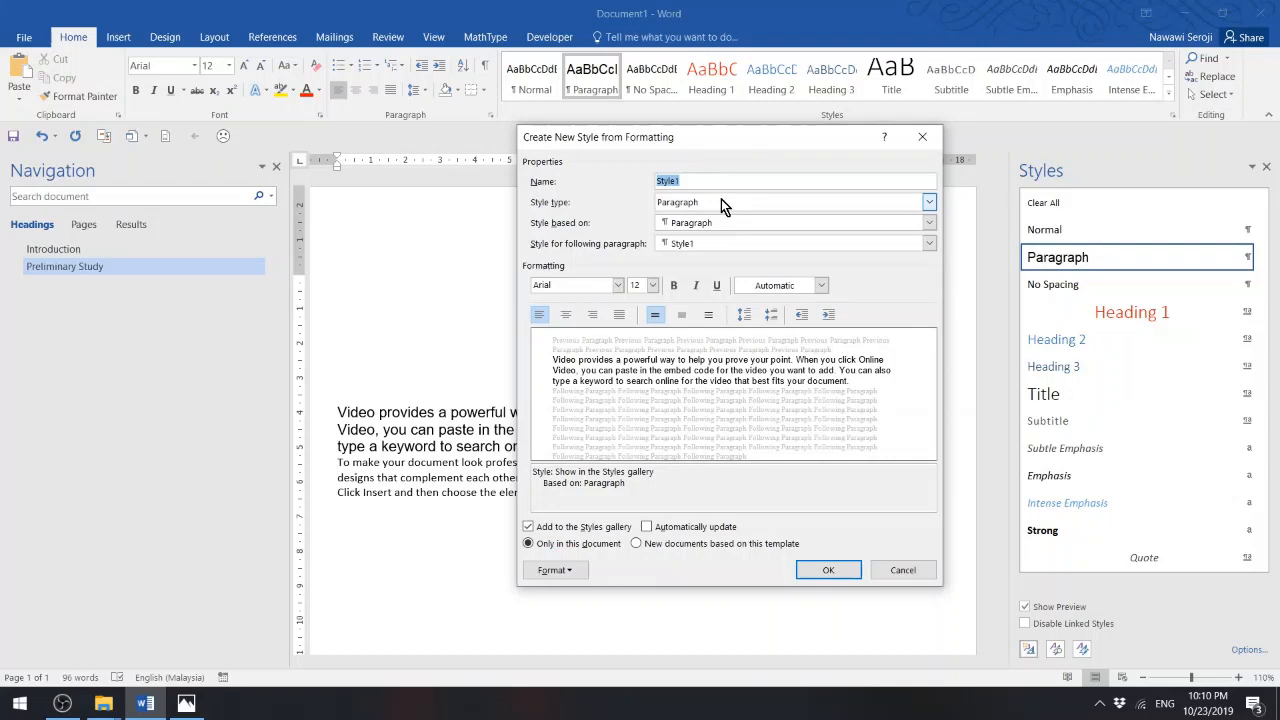
pyautogui.write('Para2')
pyautogui.click(715, 245)
pyautogui.click(699, 270)
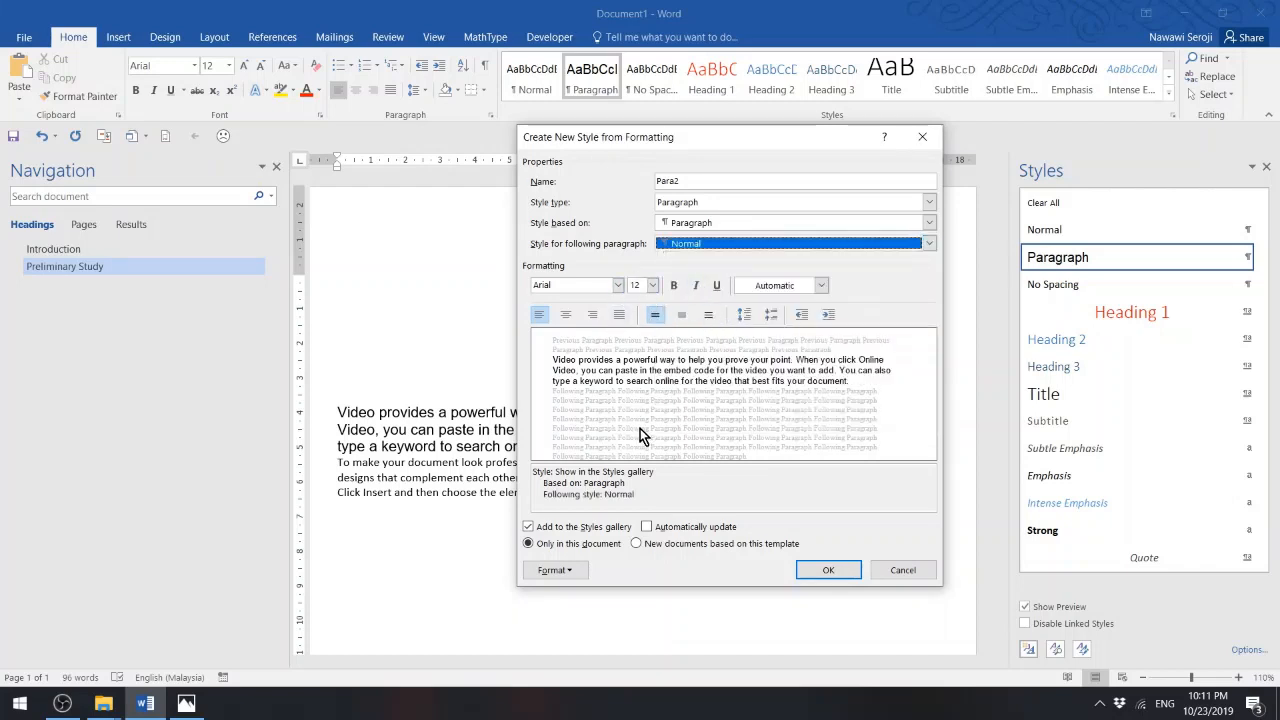
# - Give the Para2 style a first-line indent of 1.27 cm and automatic updating, and create it
pyautogui.click(575, 567)
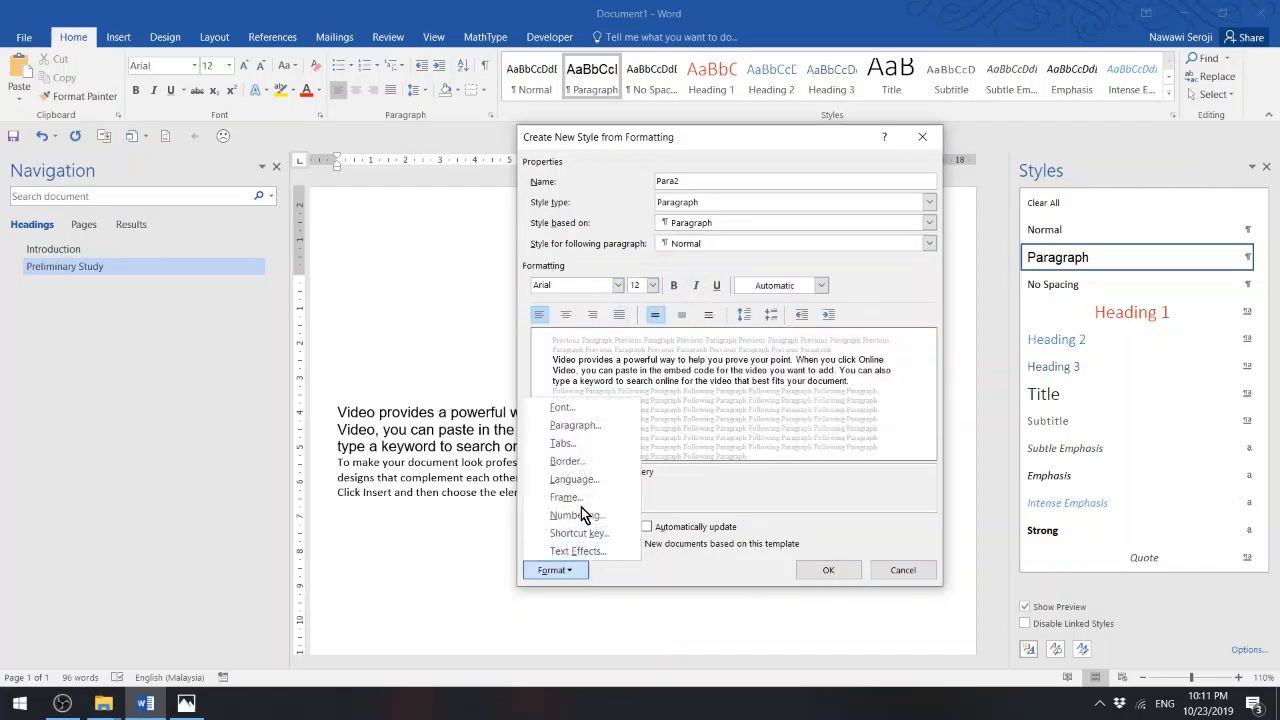
pyautogui.click(585, 430)
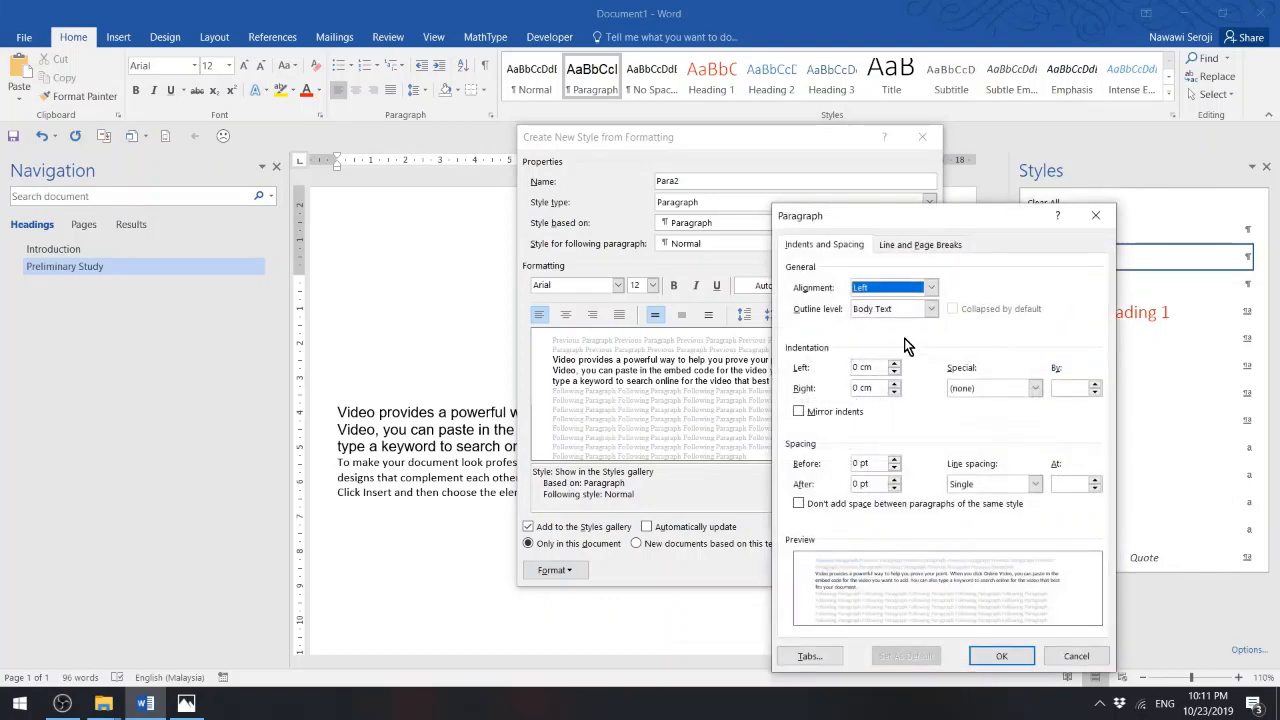
pyautogui.click(993, 388)
pyautogui.click(985, 410)
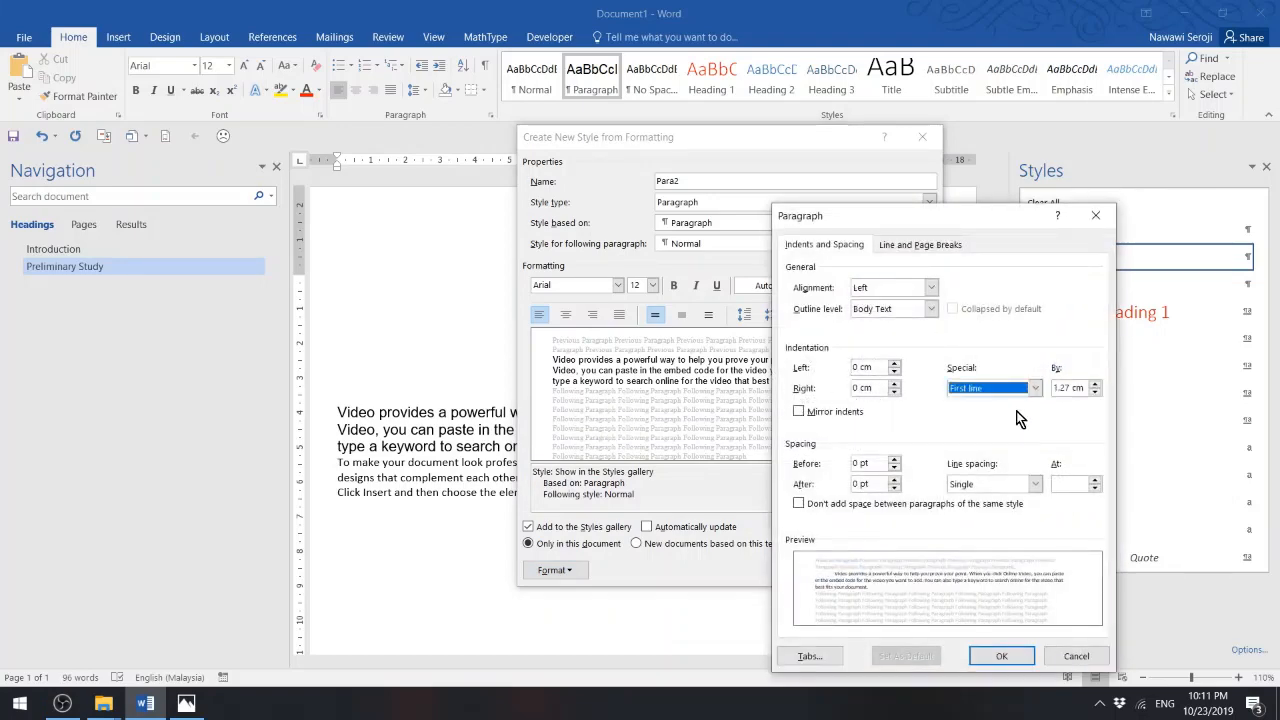
pyautogui.click(988, 655)
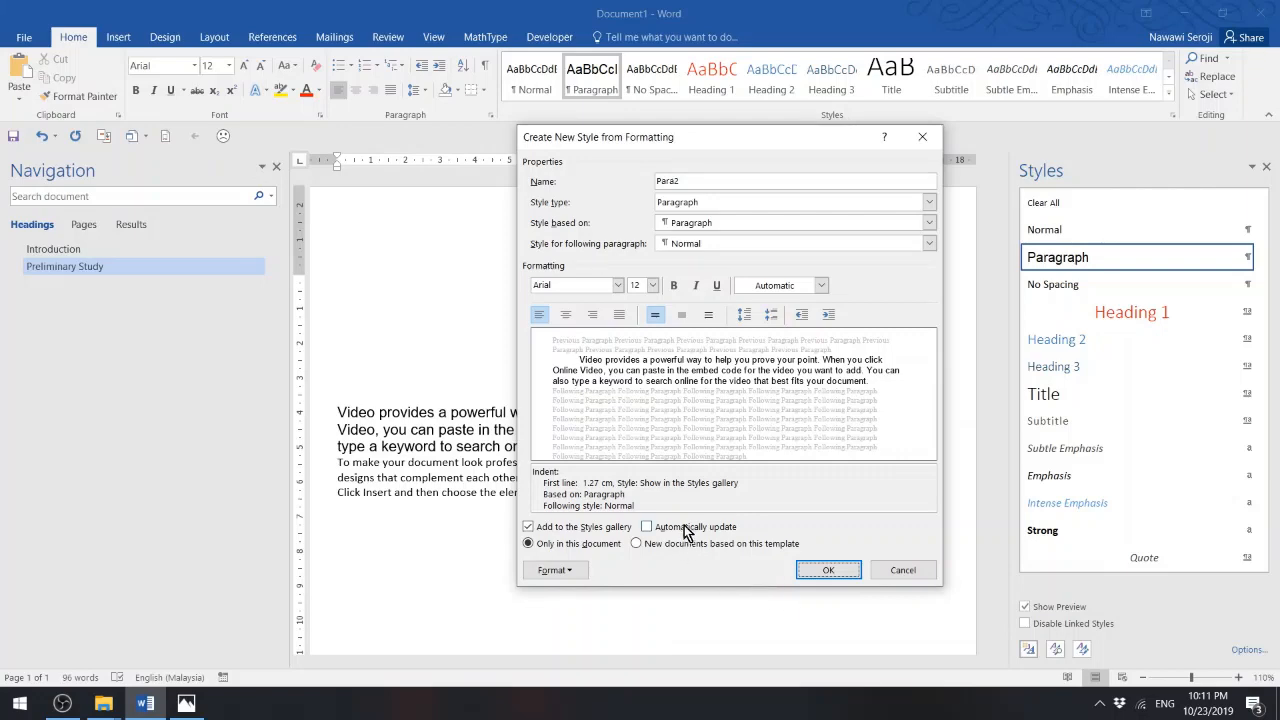
pyautogui.click(647, 527)
pyautogui.click(829, 571)
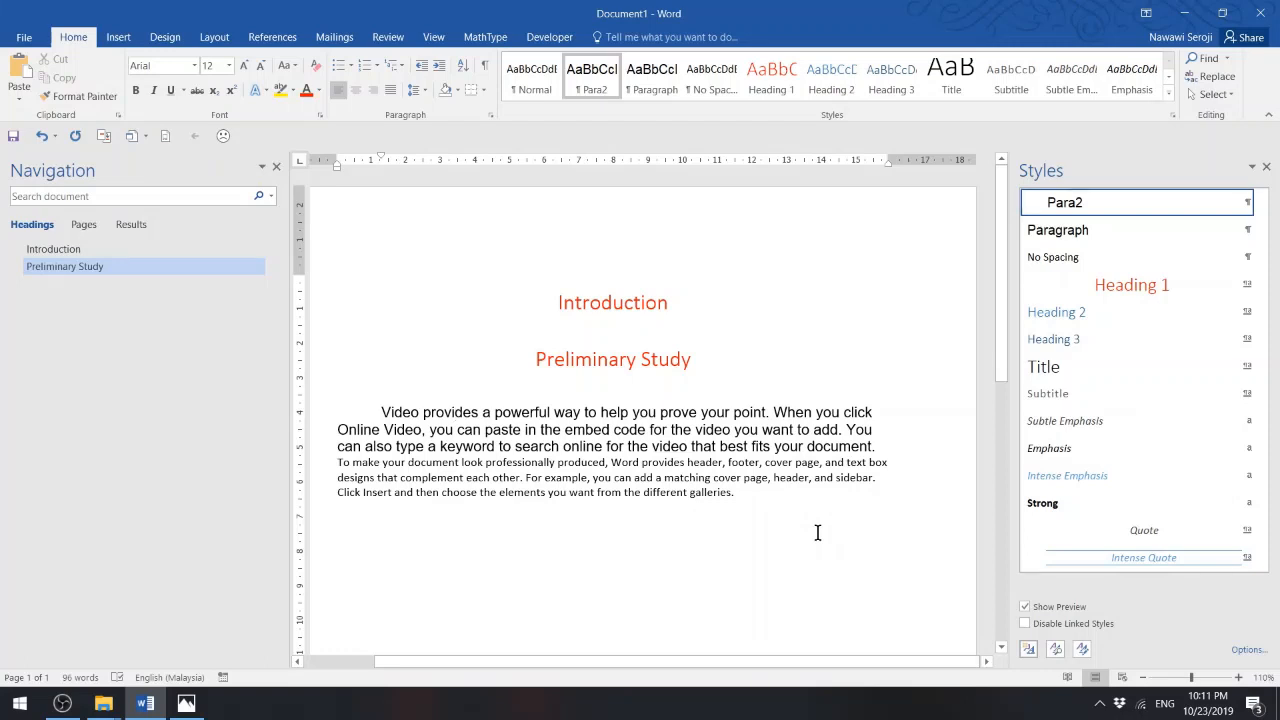
# - Clear the first body paragraph's formatting and apply the Paragraph style to it
pyautogui.moveTo(1260, 392); pyautogui.dragTo(1262, 302)
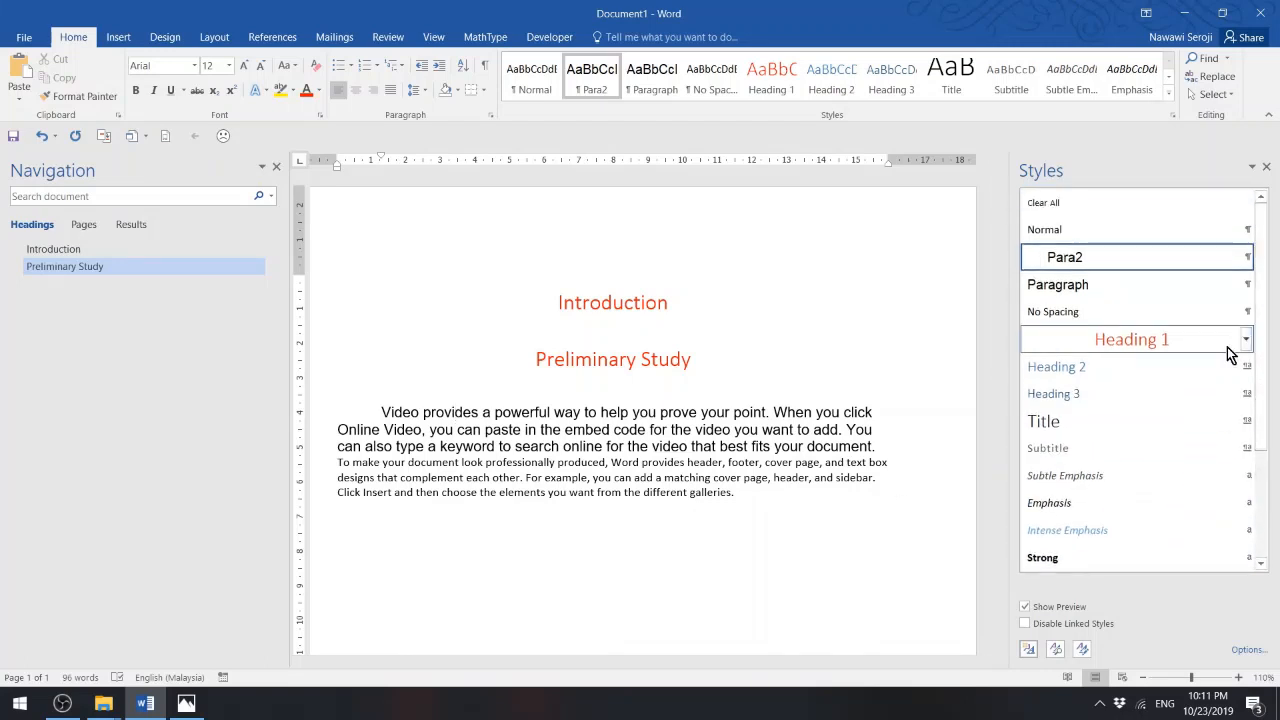
pyautogui.click(410, 416)
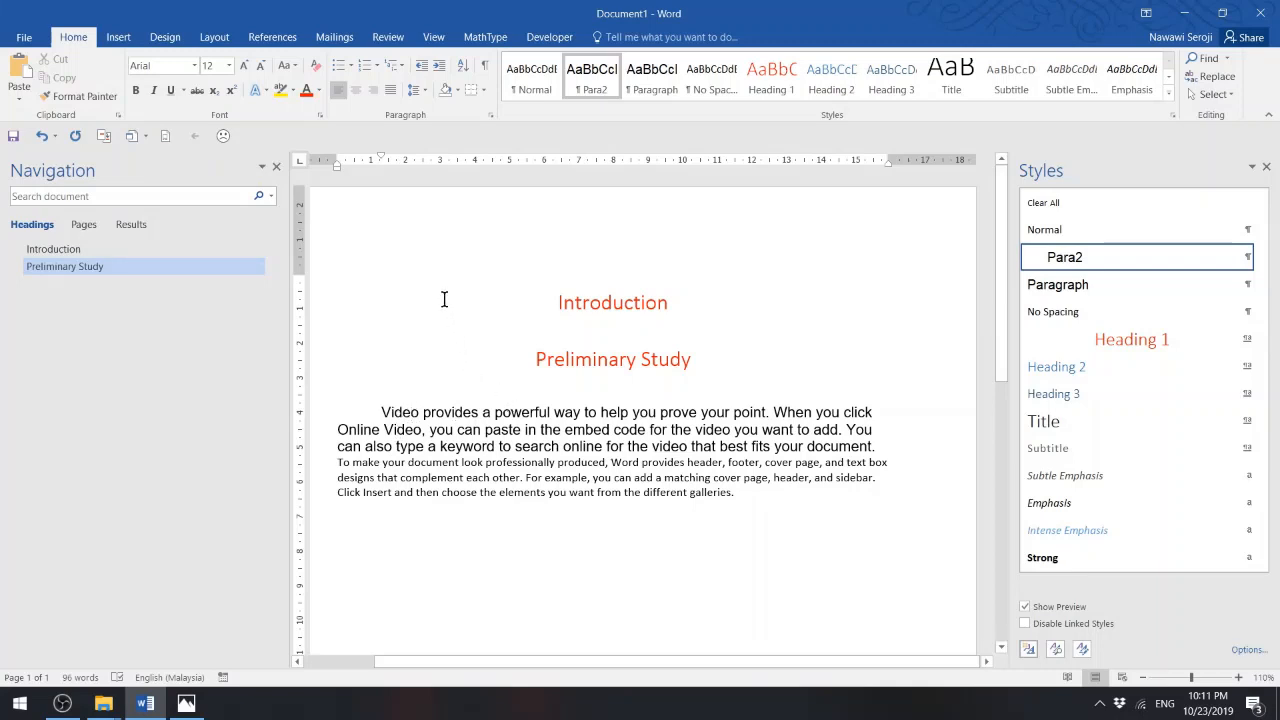
pyautogui.click(318, 68)
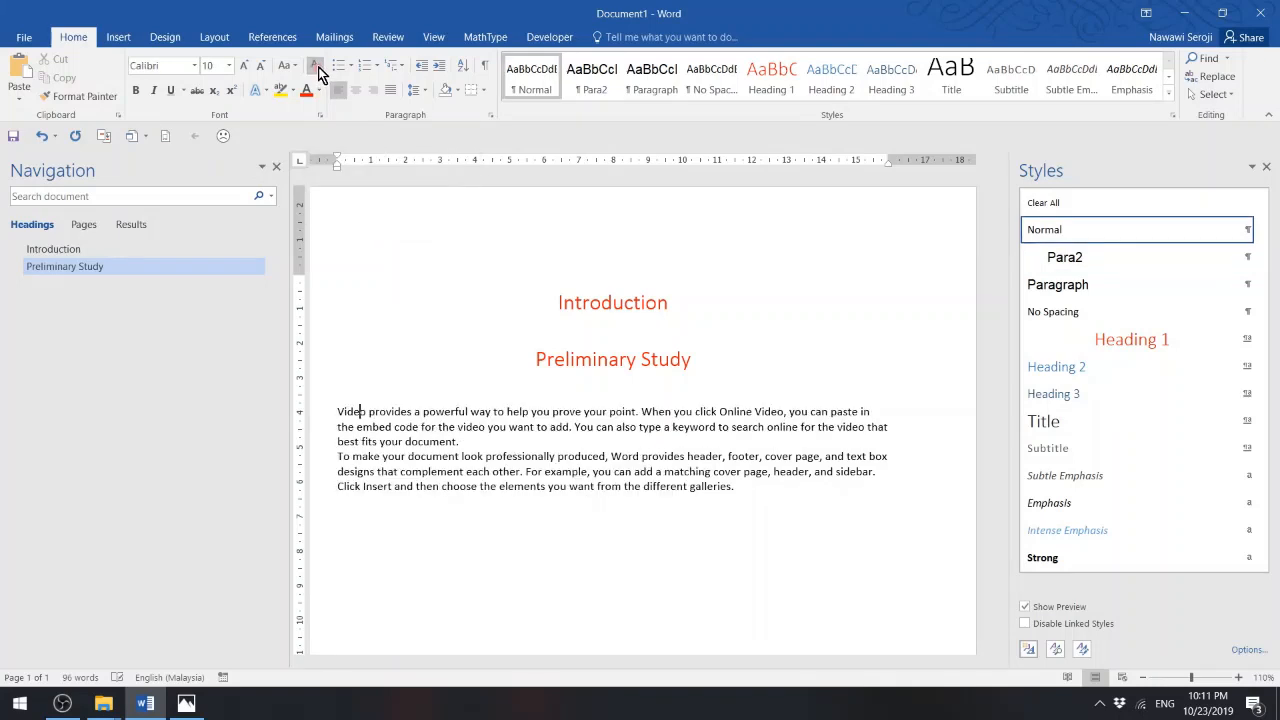
pyautogui.click(1080, 287)
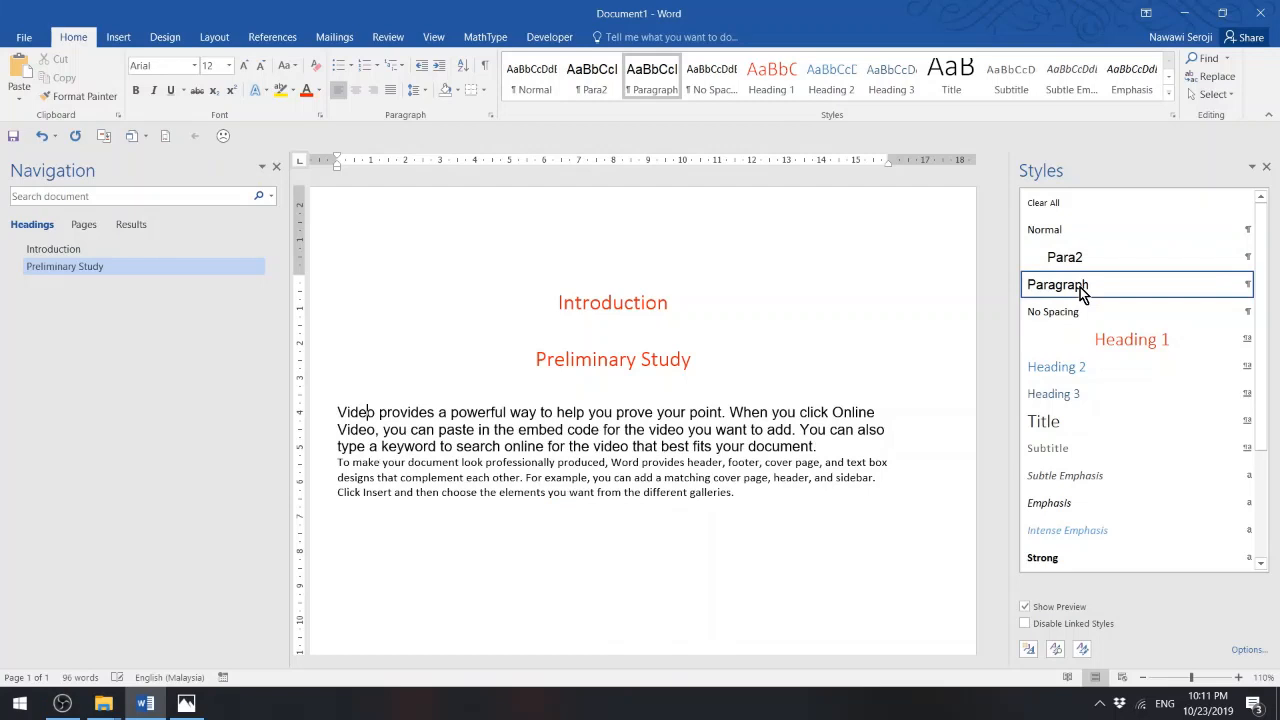
# - Separate the second body paragraph from the first with a blank line and apply the Para2 style to it
pyautogui.click(339, 463)
pyautogui.press('Return')
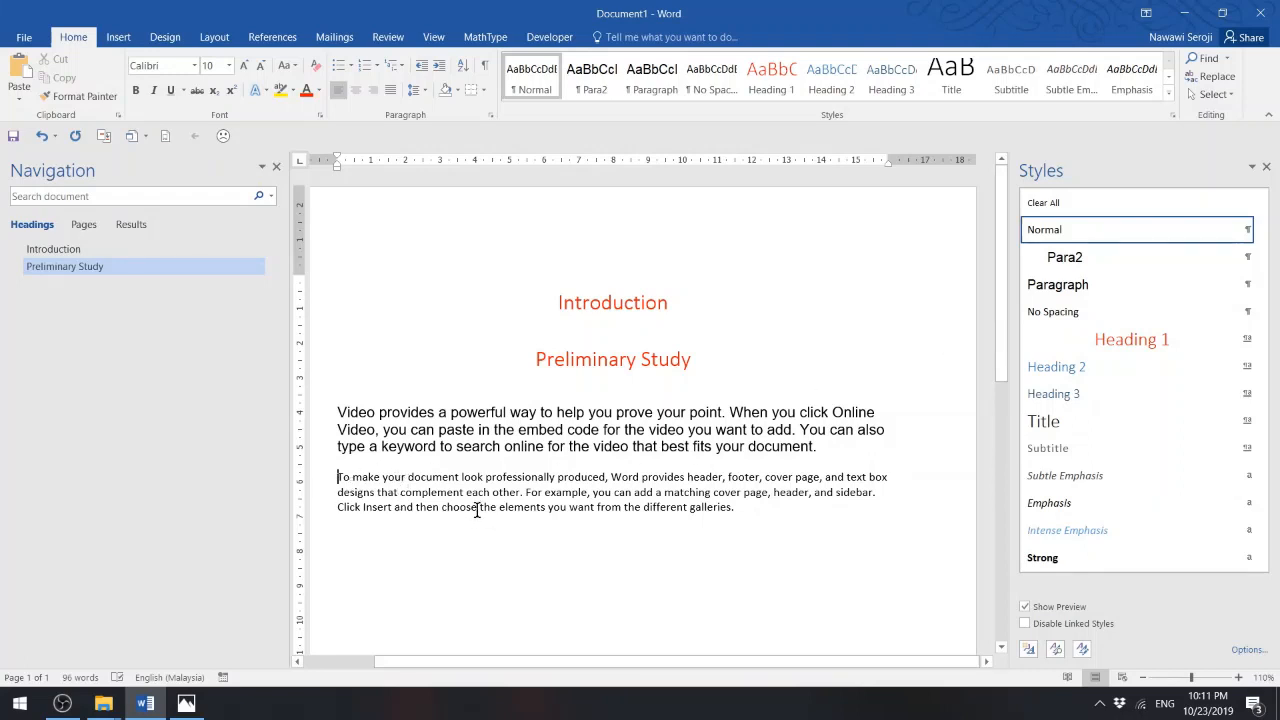
pyautogui.click(540, 492)
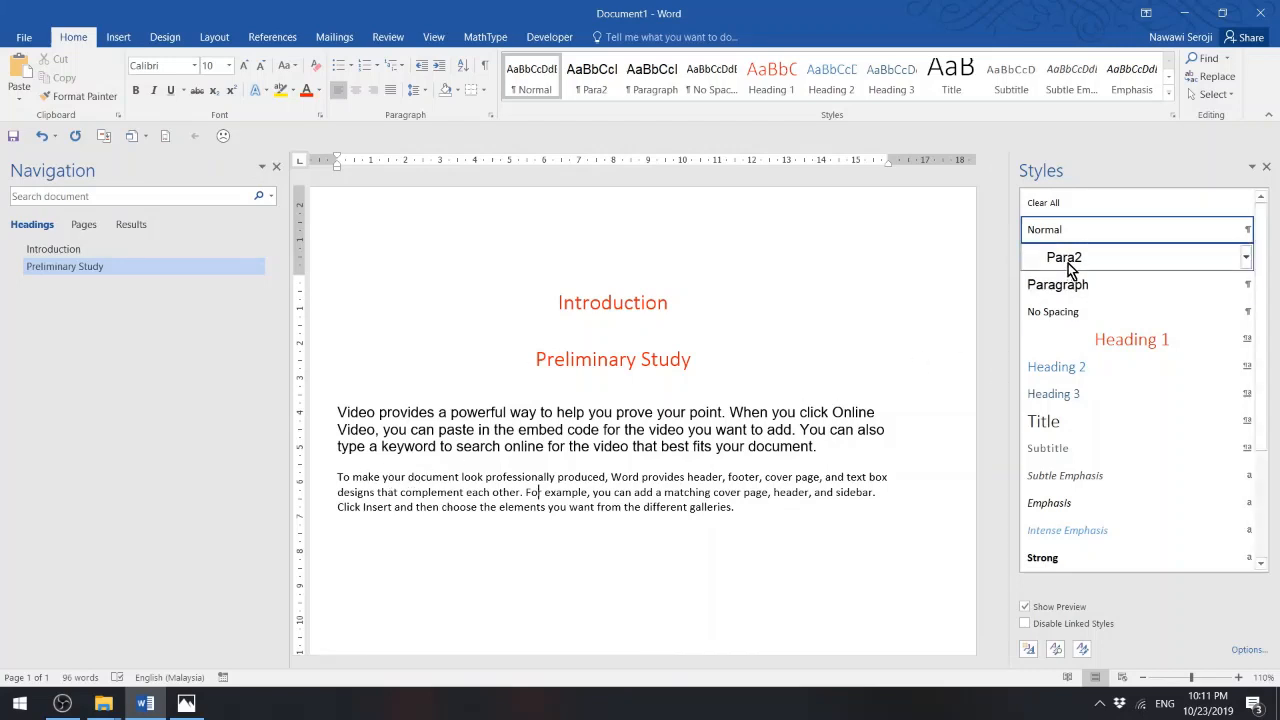
pyautogui.moveTo(1070, 266)
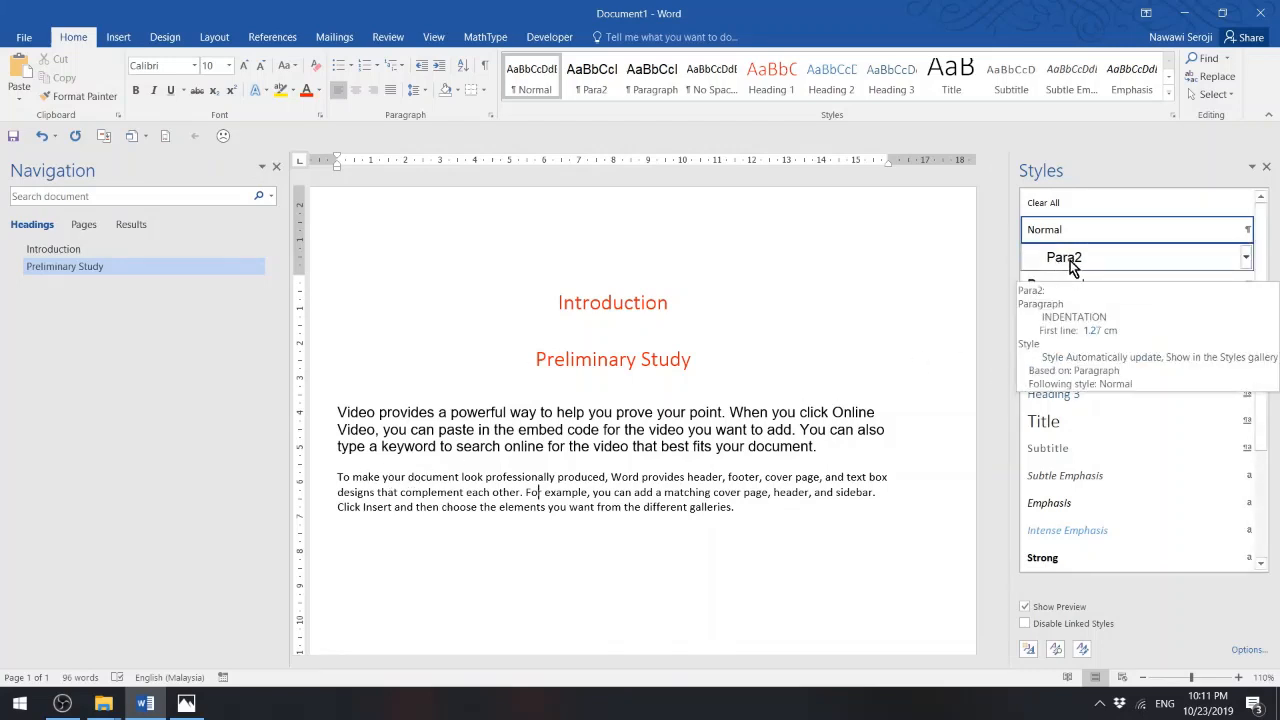
pyautogui.click(1070, 266)
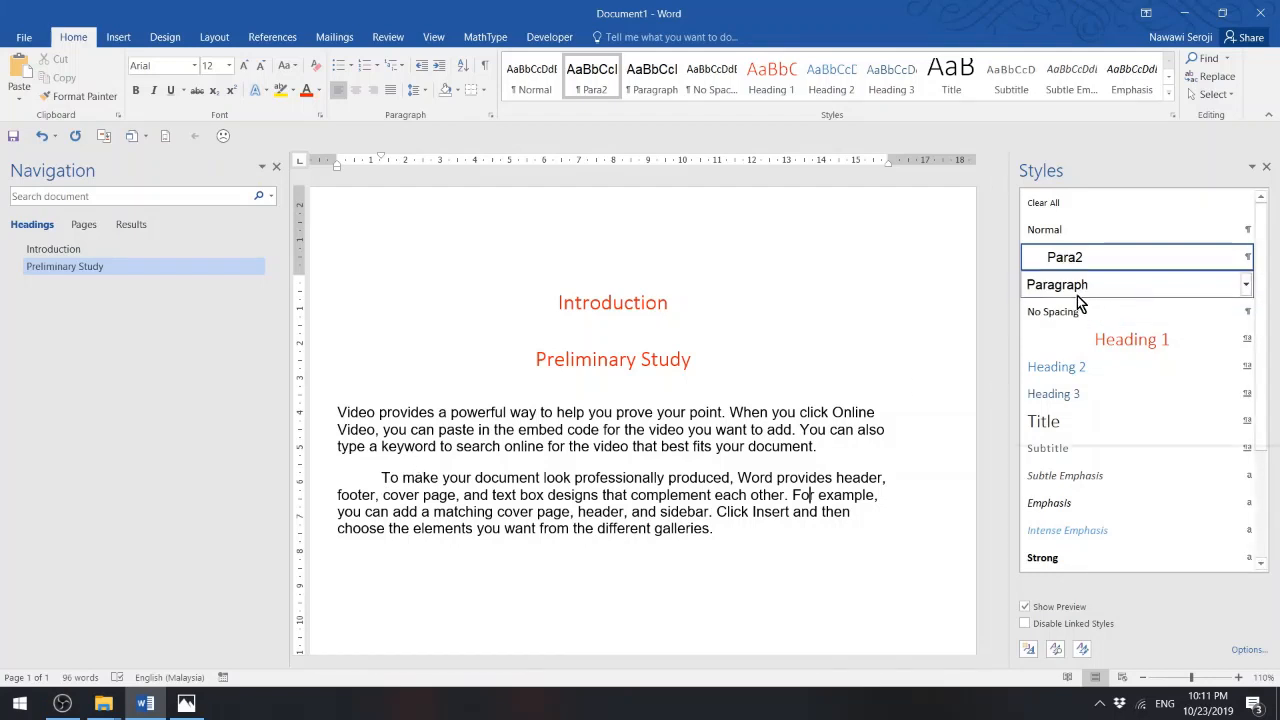
pyautogui.moveTo(1060, 300)
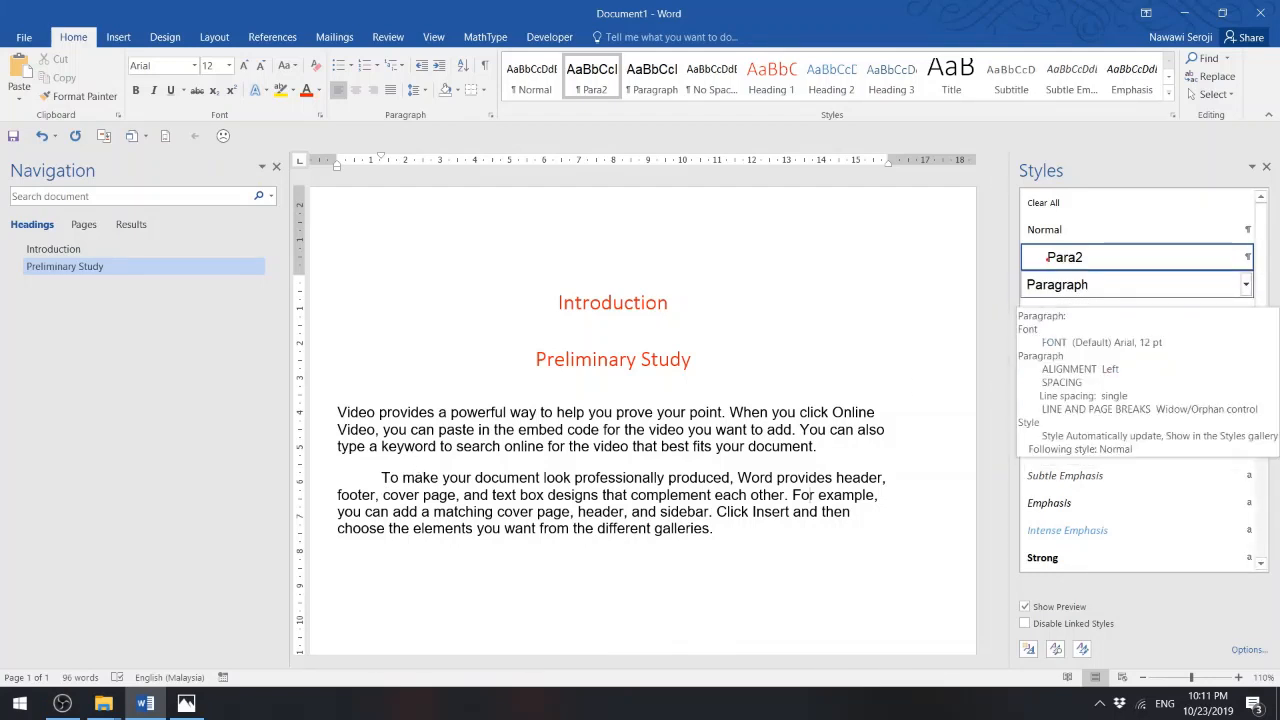
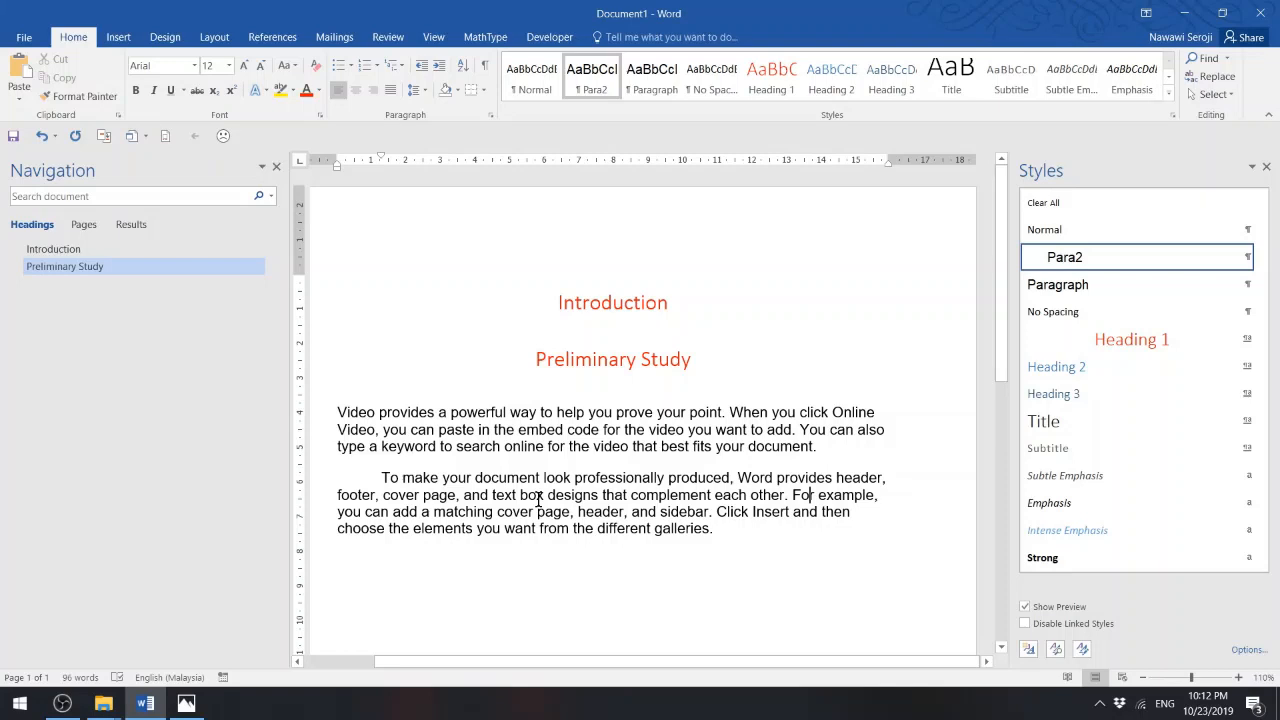
# - Modify the Paragraph style so its font colour is the standard Red
pyautogui.click(577, 412)
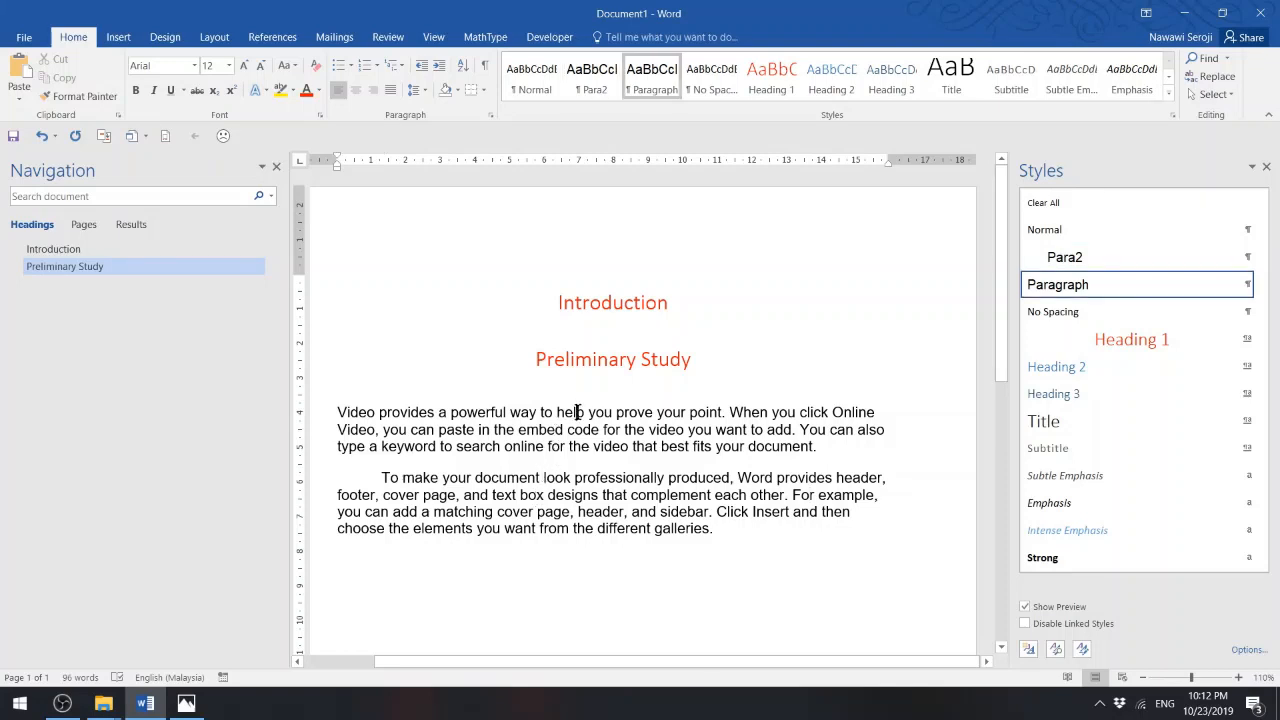
pyautogui.click(1247, 287)
pyautogui.click(1162, 328)
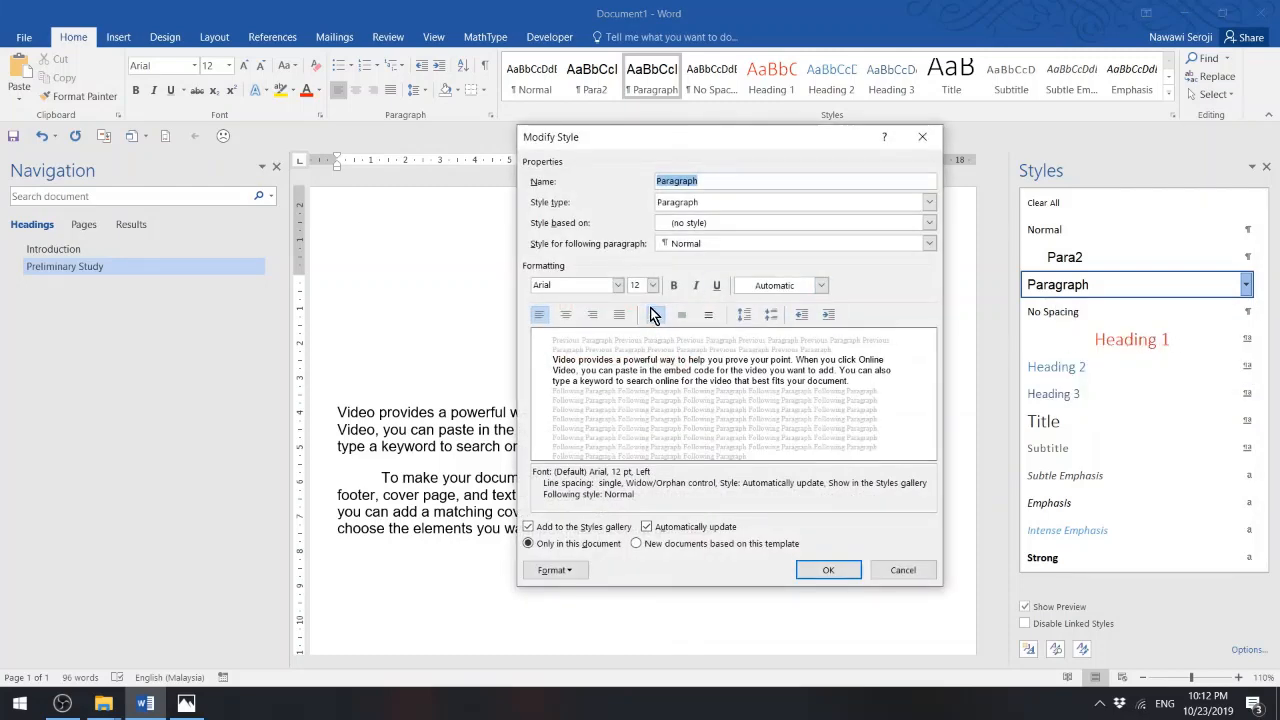
pyautogui.click(820, 286)
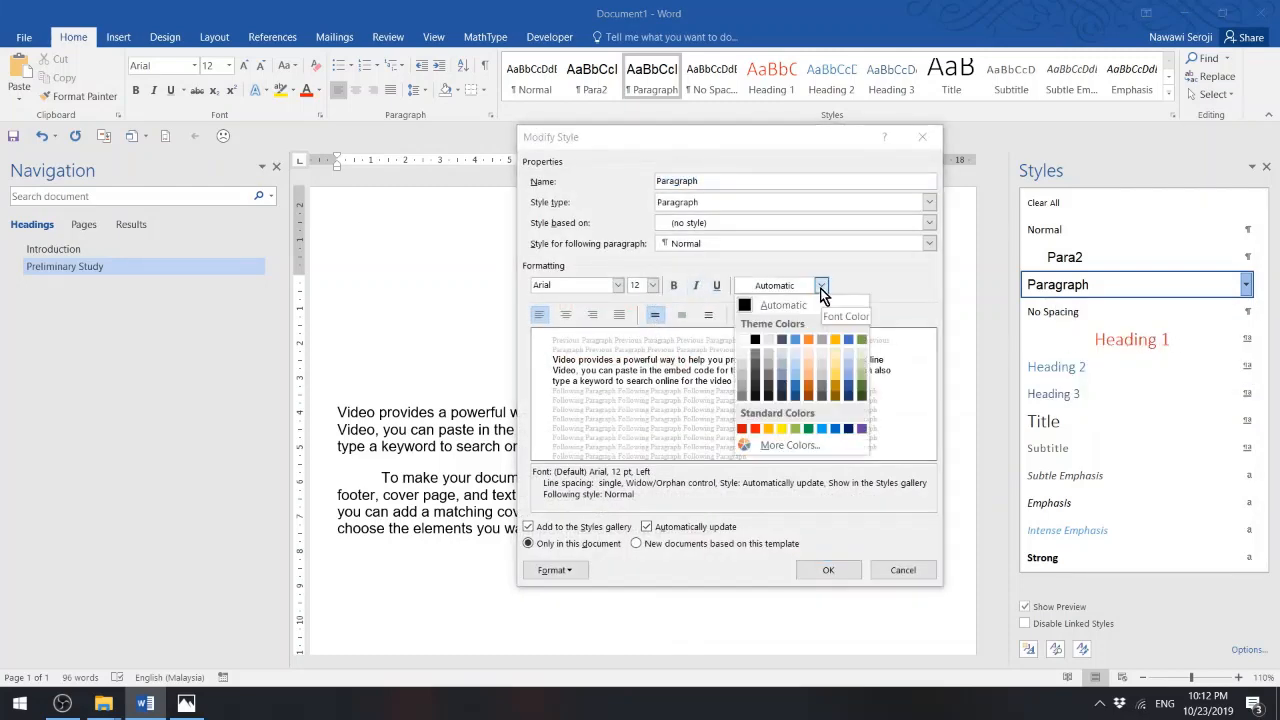
pyautogui.click(756, 430)
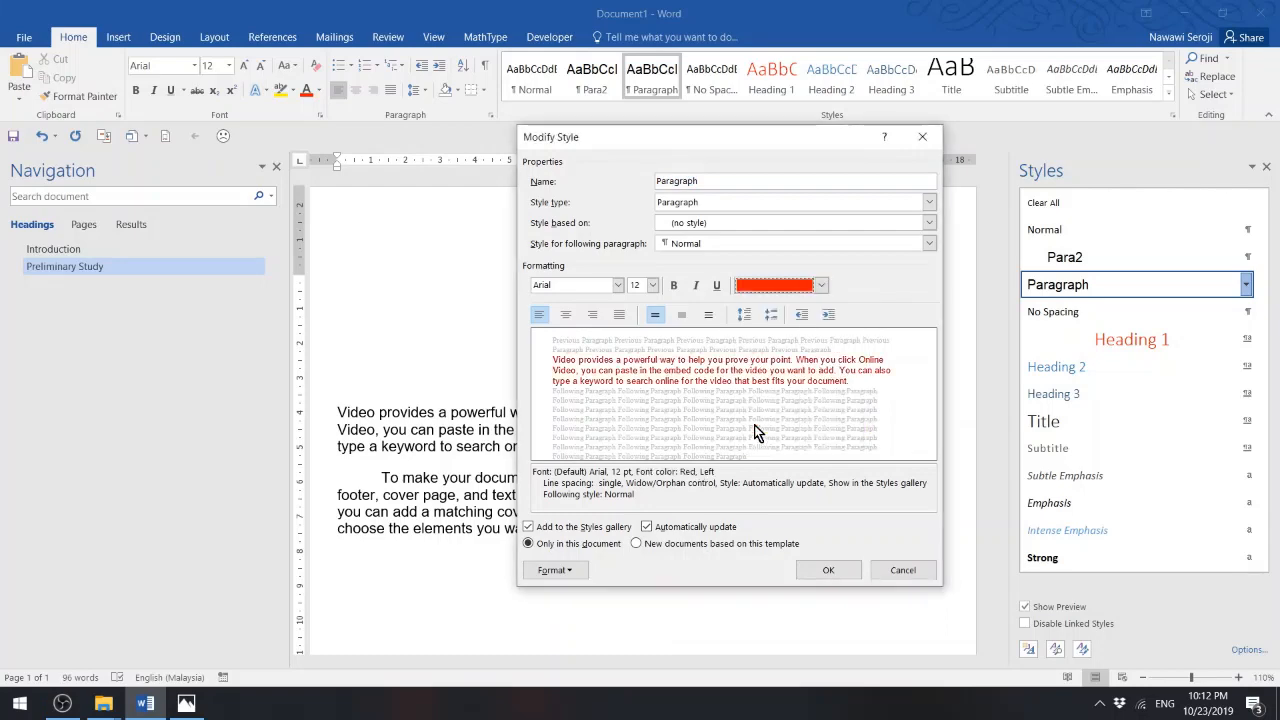
pyautogui.click(832, 569)
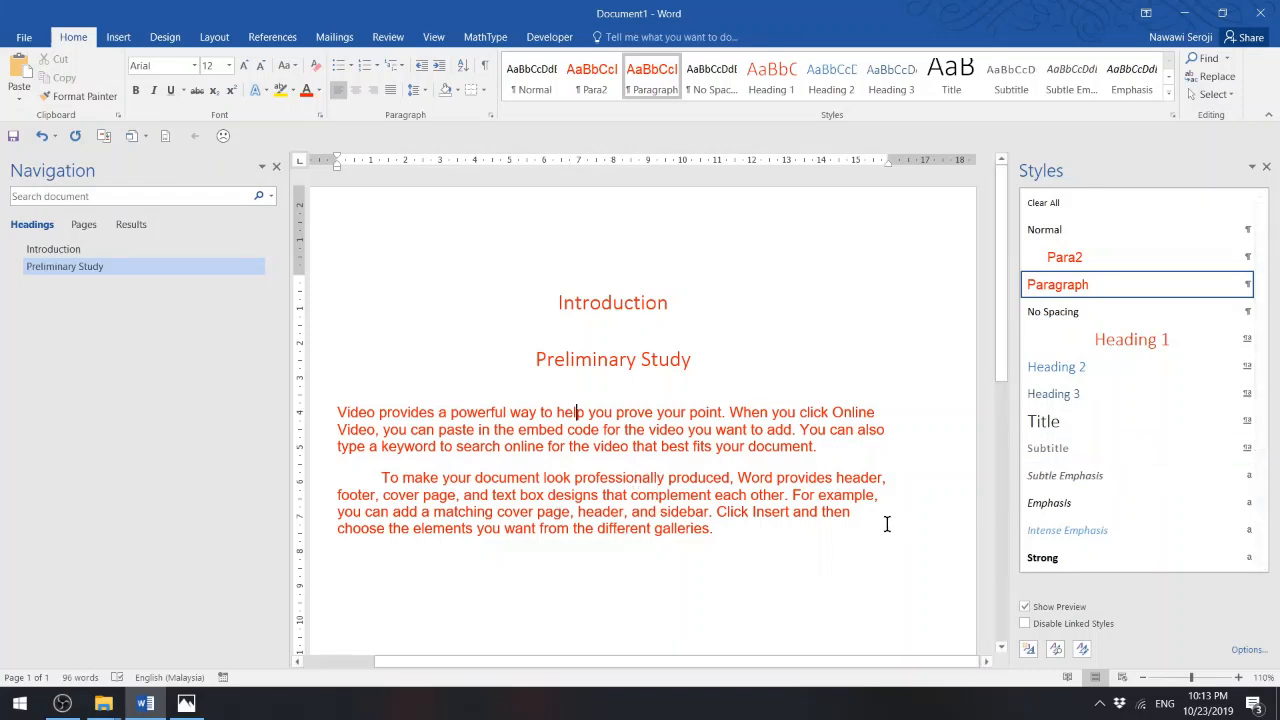
# - Delete all of the document's content, including both headings and both body paragraphs
pyautogui.click(778, 540)
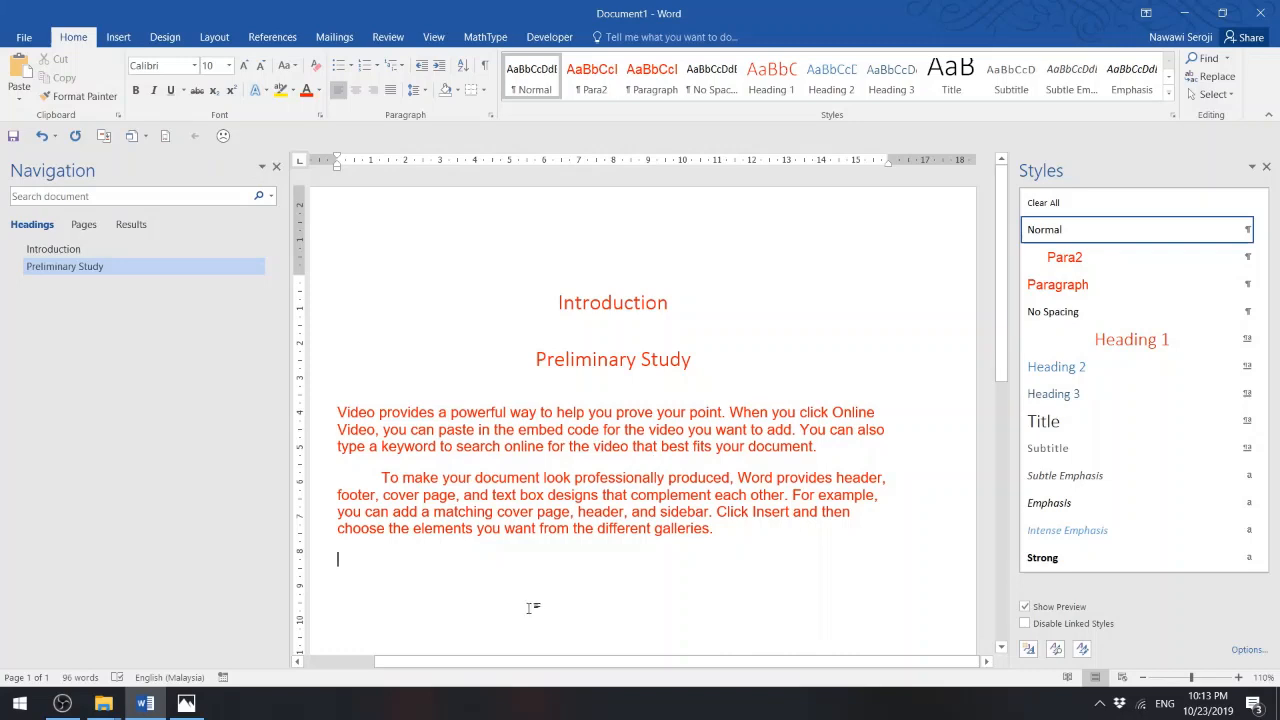
pyautogui.hotkey('ctrl', 'a')
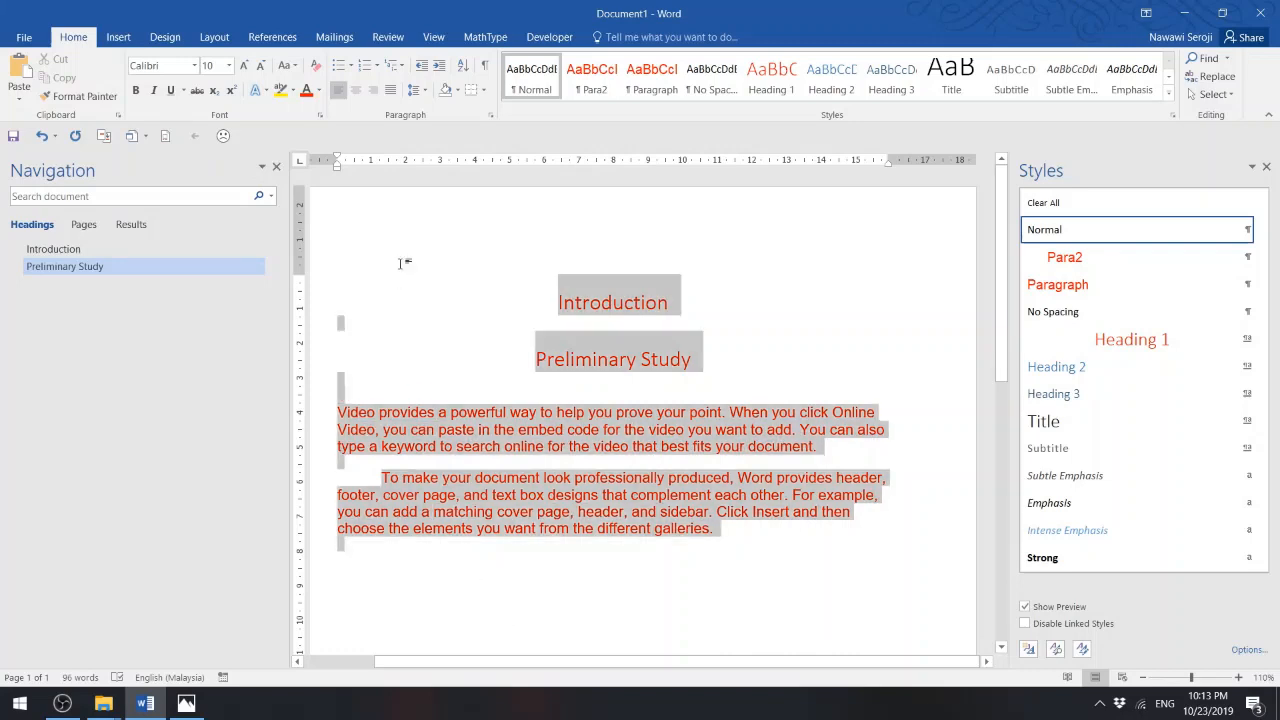
pyautogui.press('Delete')
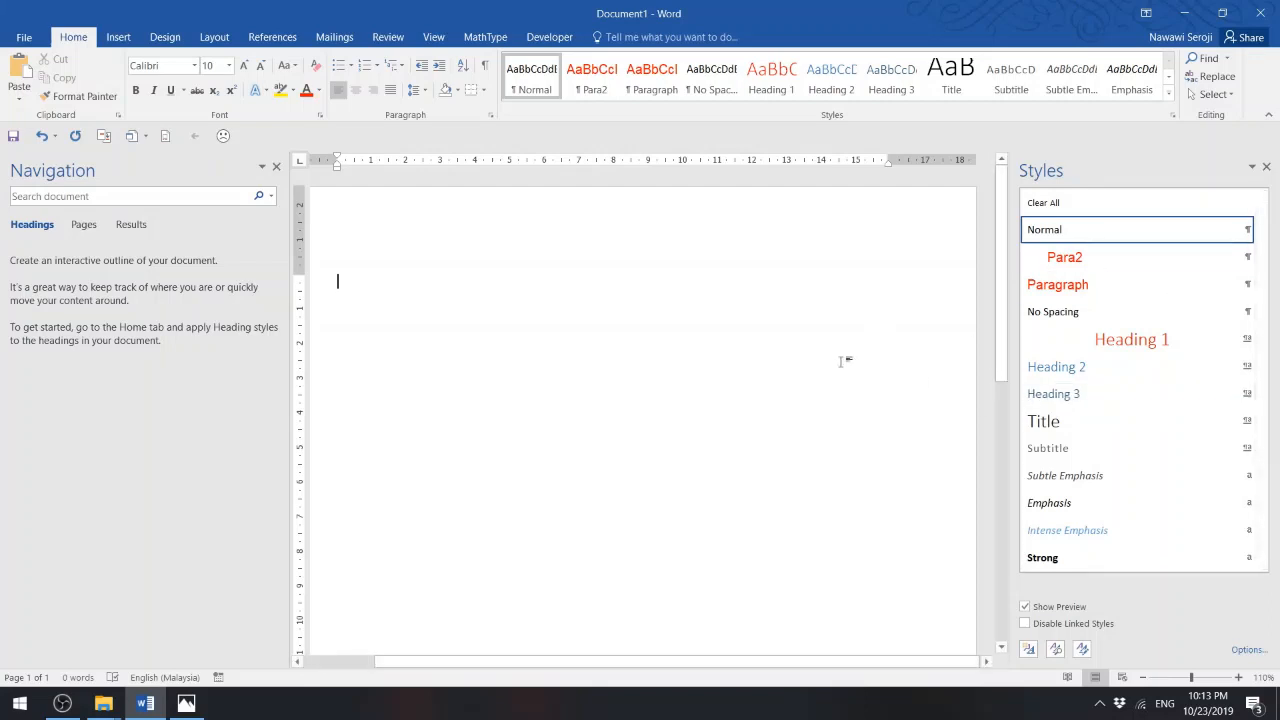
# - Attach the template FKETemplateThesisV1a.dotx from the DEMO WORD folder on the Desktop, with automatic updating of document styles enabled
pyautogui.click(551, 39)
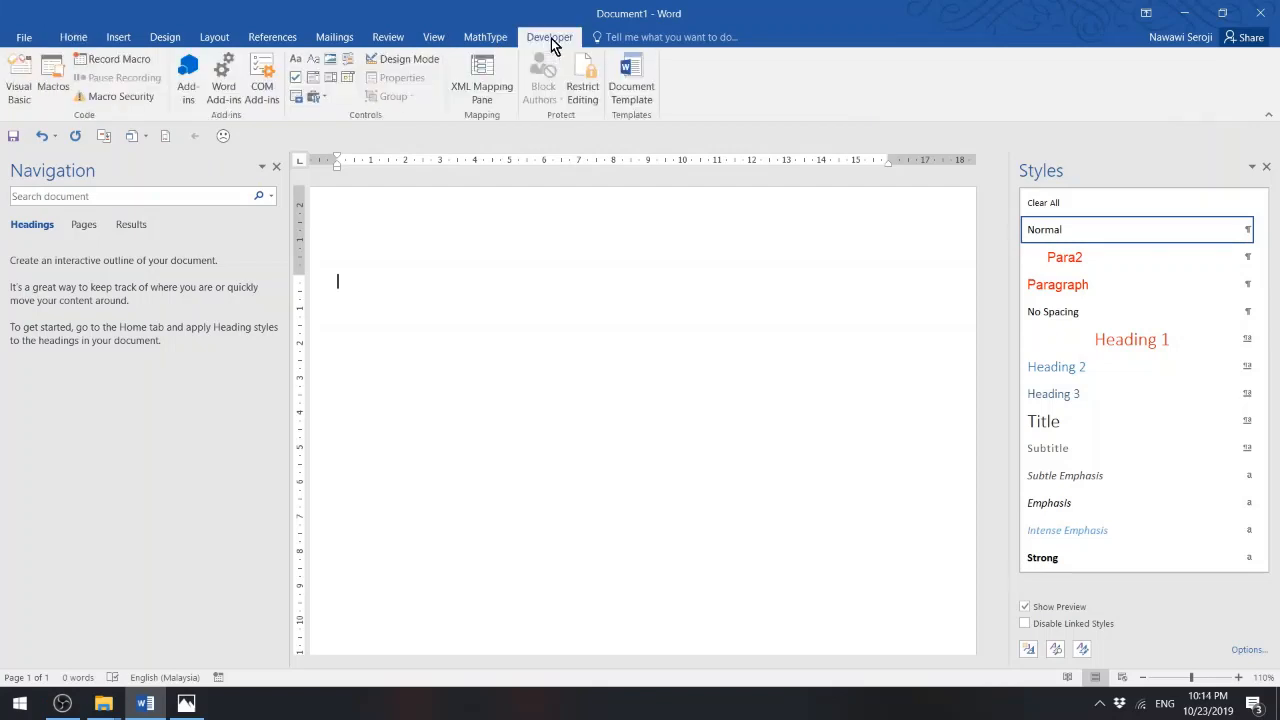
pyautogui.click(631, 67)
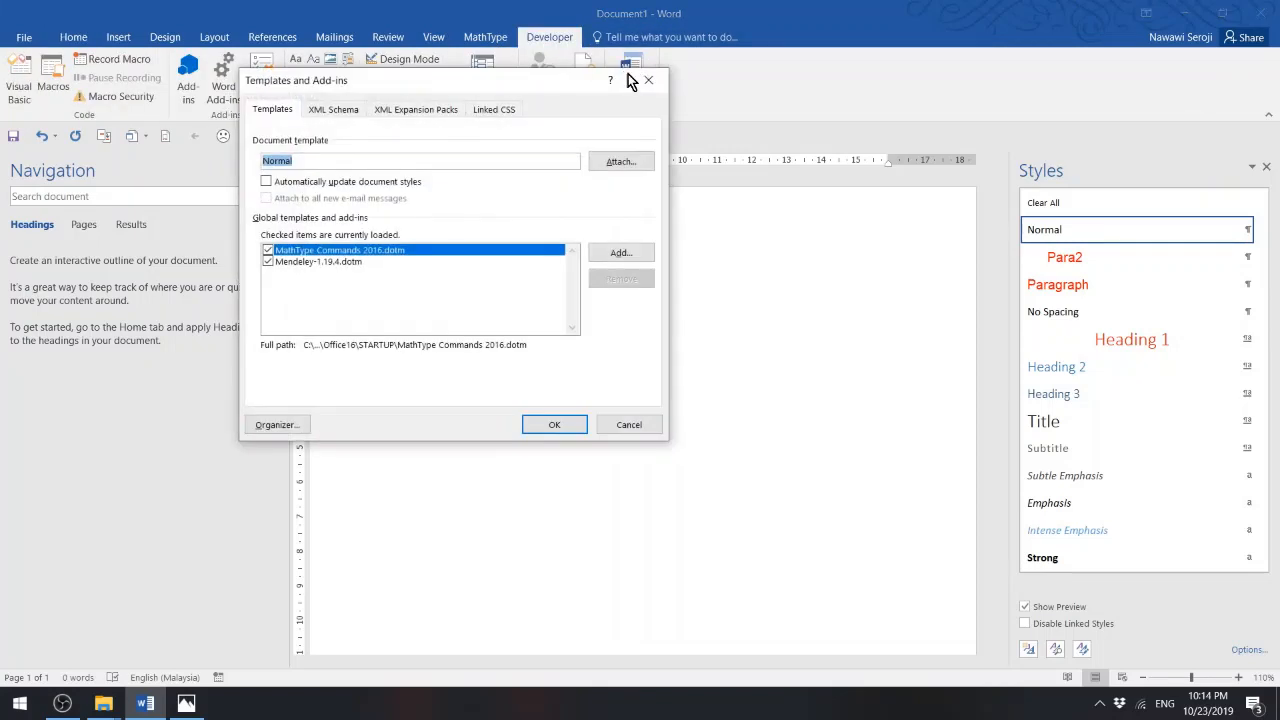
pyautogui.click(620, 161)
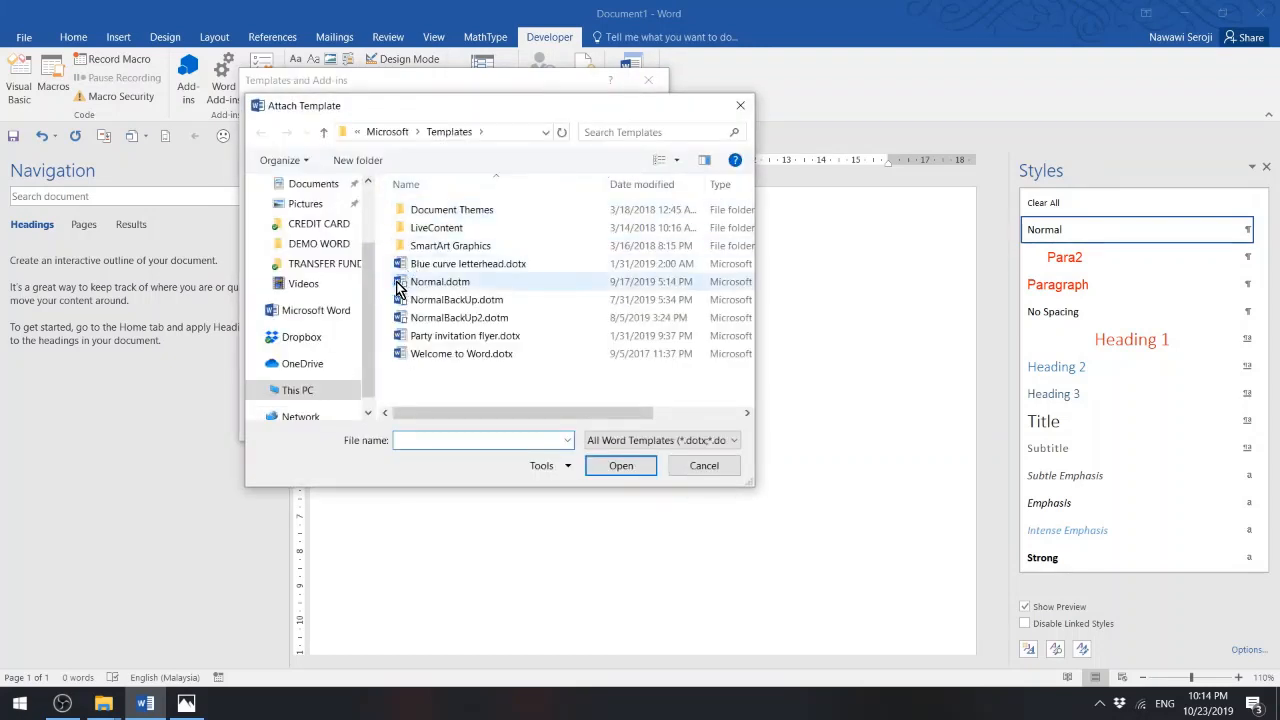
pyautogui.moveTo(371, 288); pyautogui.dragTo(369, 211)
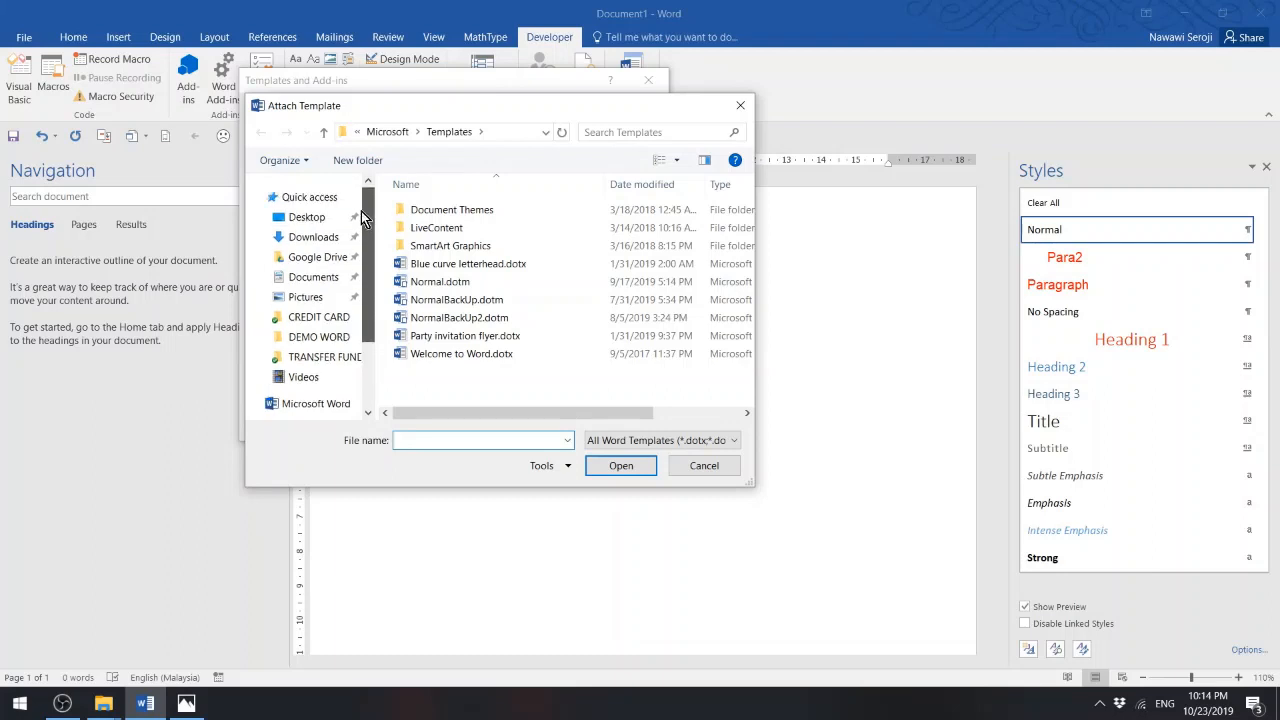
pyautogui.click(310, 218)
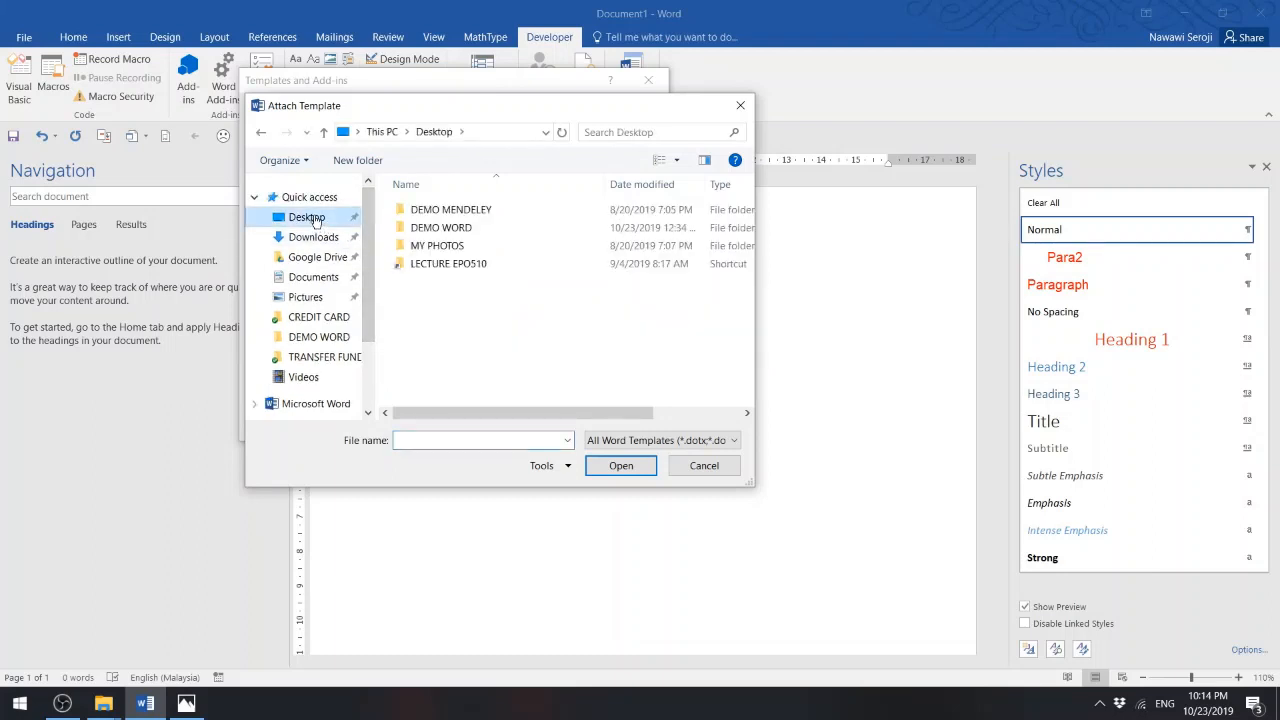
pyautogui.click(451, 232)
pyautogui.doubleClick(451, 232)
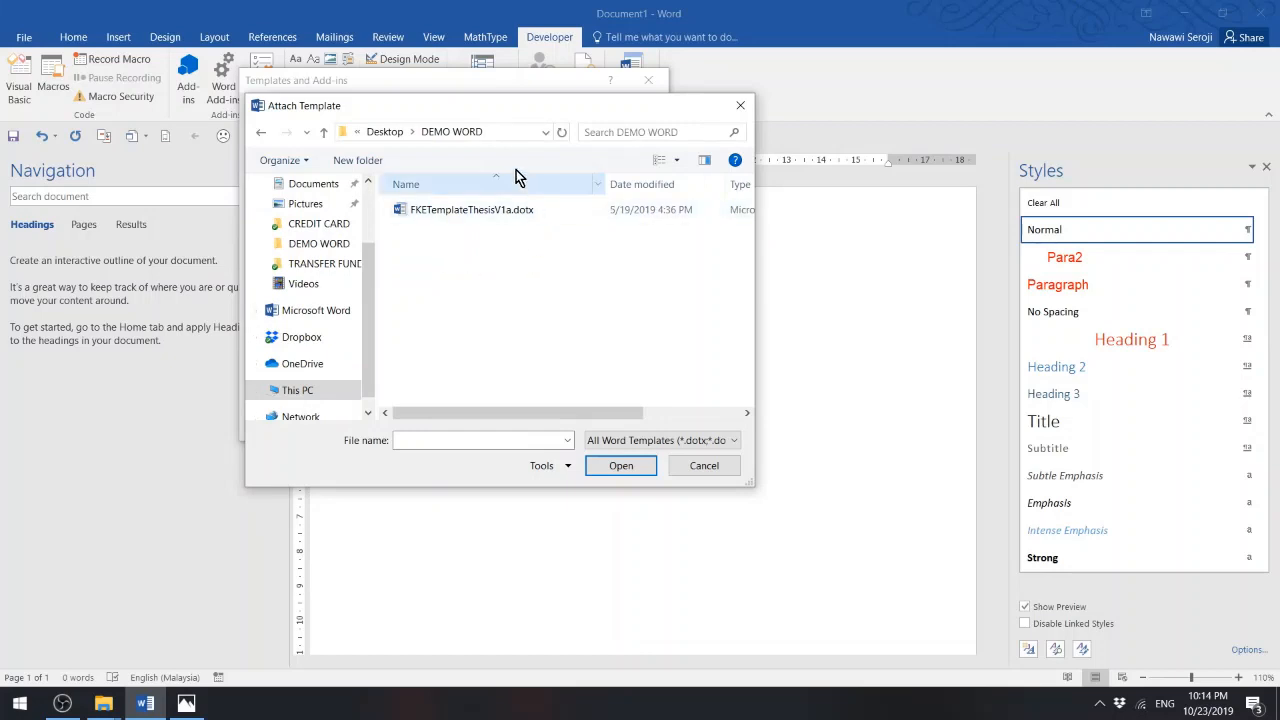
pyautogui.click(478, 214)
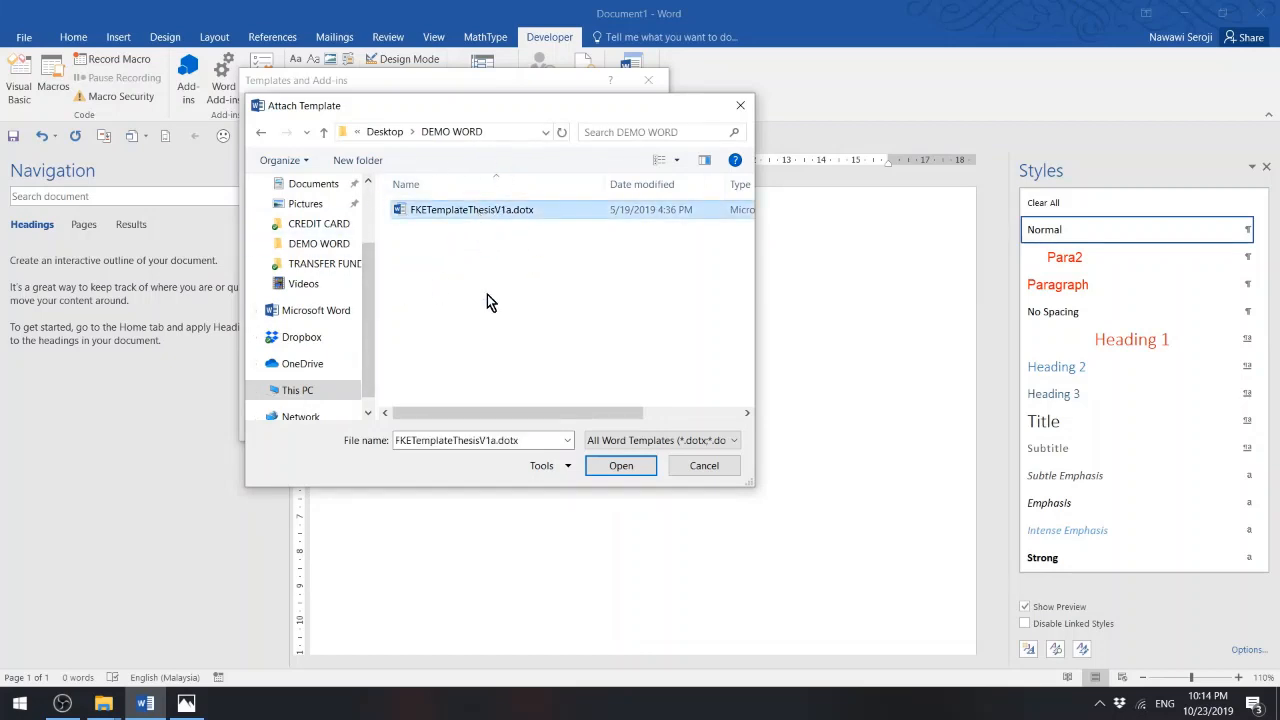
pyautogui.click(614, 468)
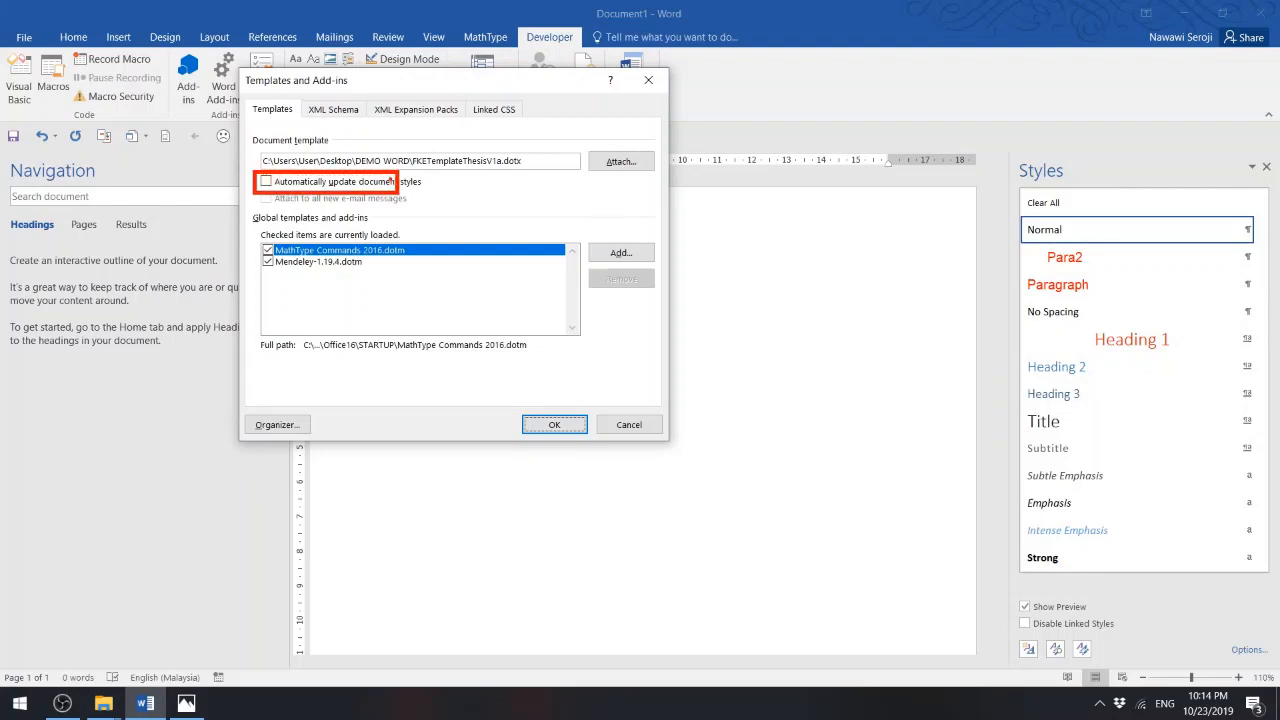
pyautogui.click(266, 182)
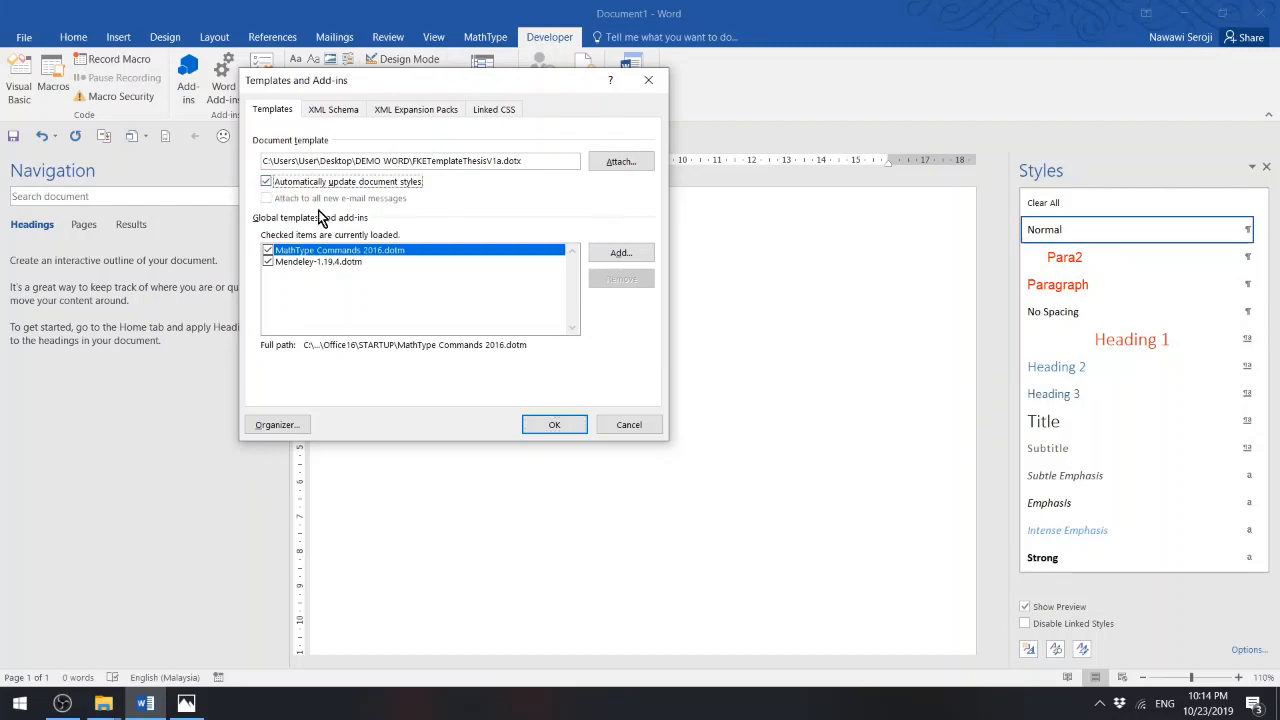
pyautogui.click(567, 424)
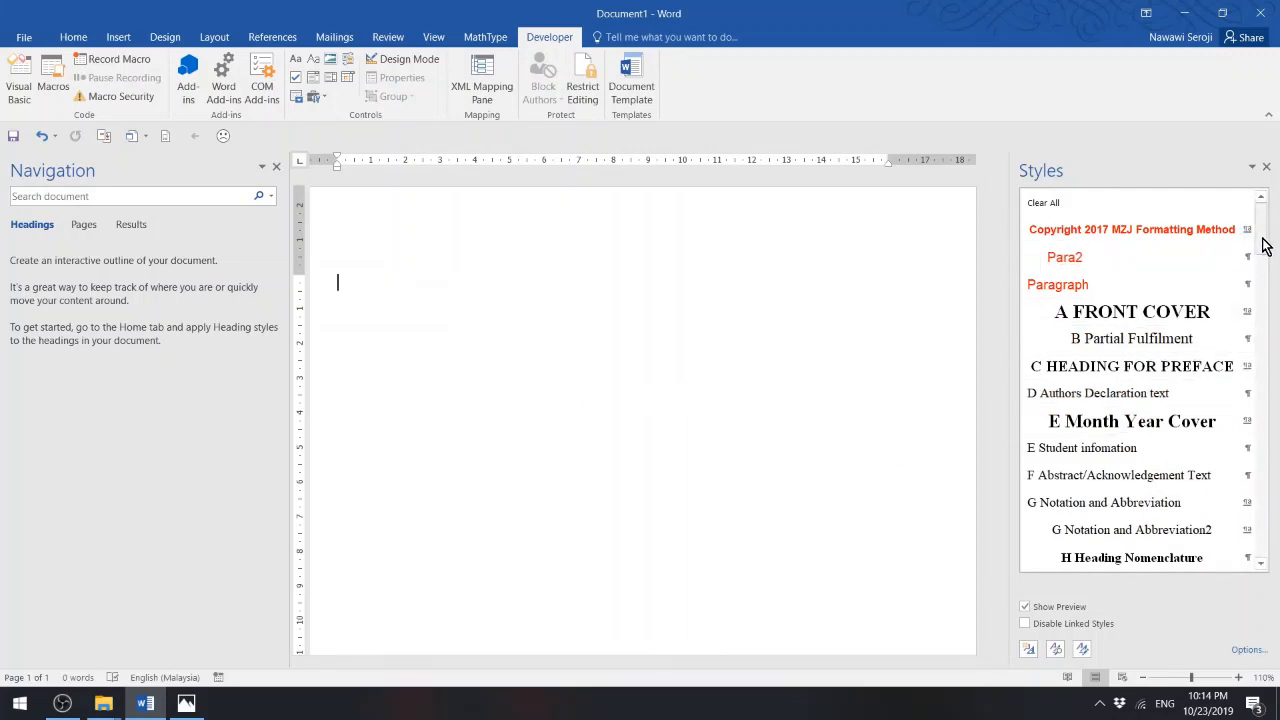
# - Look through the styles loaded from the thesis template down to the body headings, and recheck the attached template settings
pyautogui.scroll(-2, 1264, 252)
pyautogui.moveTo(1265, 252)
pyautogui.mouseDown()
pyautogui.moveTo(1262, 322)
pyautogui.moveTo(1261, 245)
pyautogui.mouseUp()
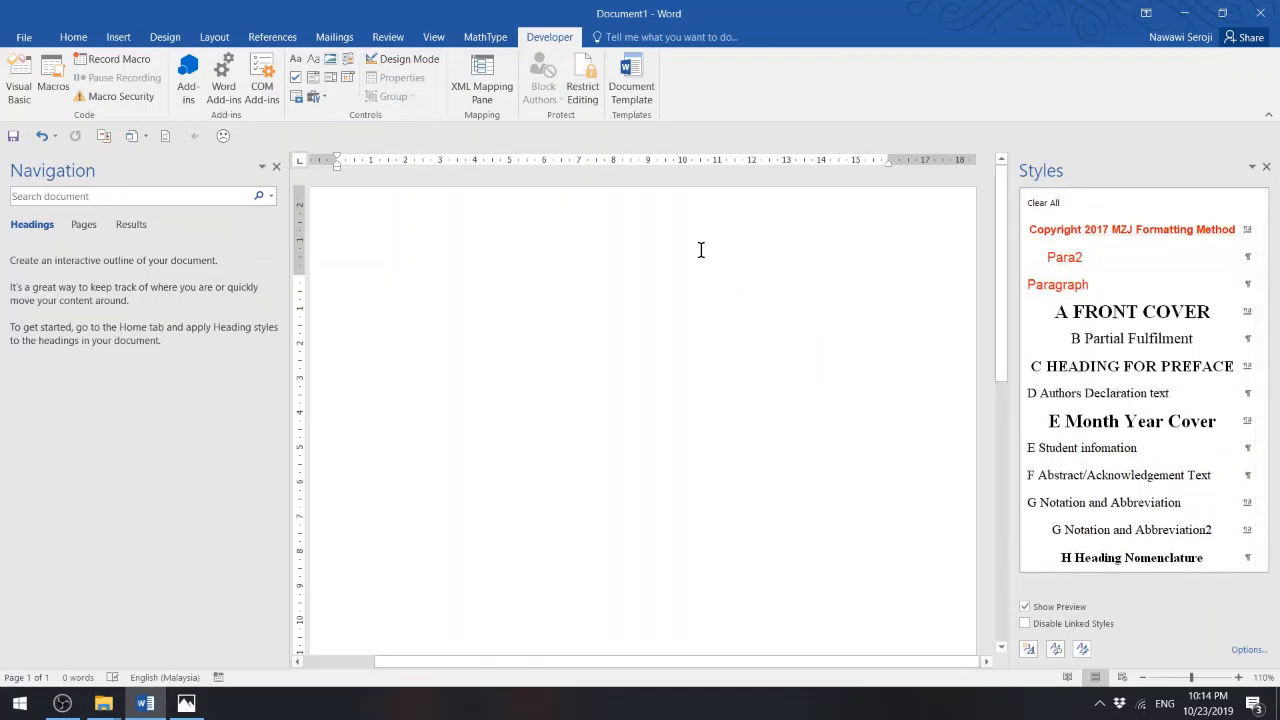
pyautogui.click(640, 80)
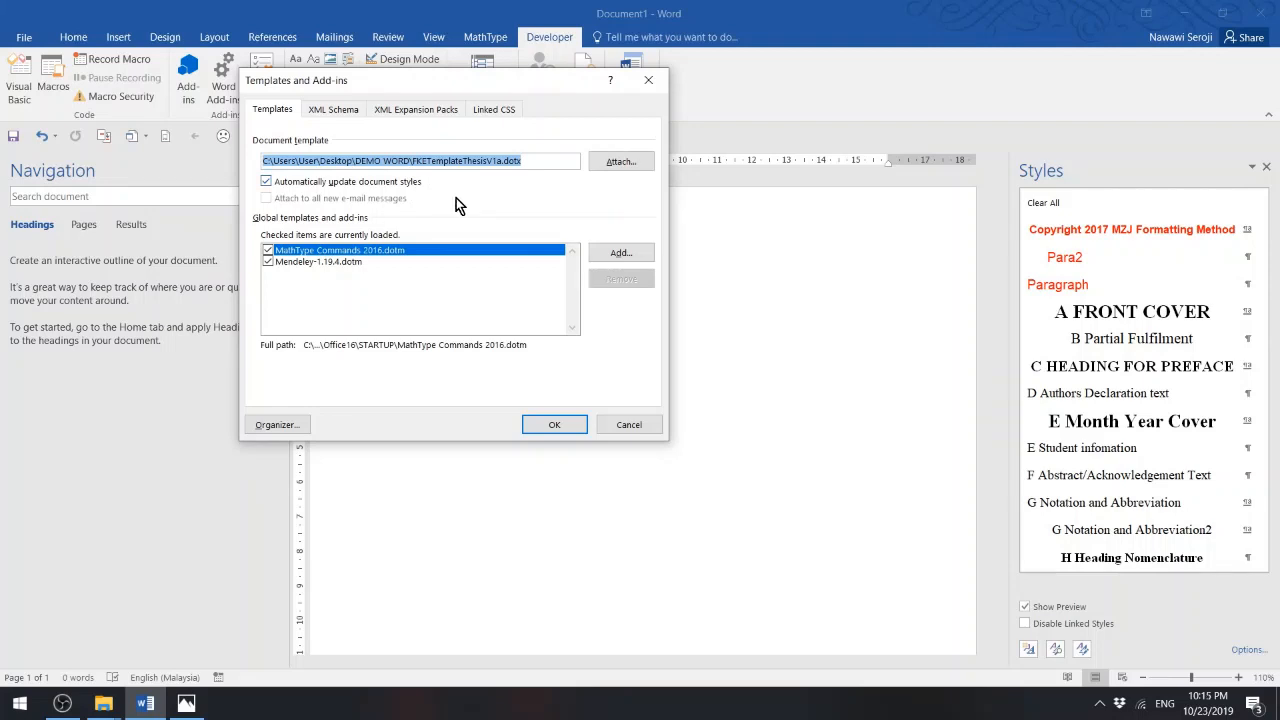
pyautogui.click(553, 425)
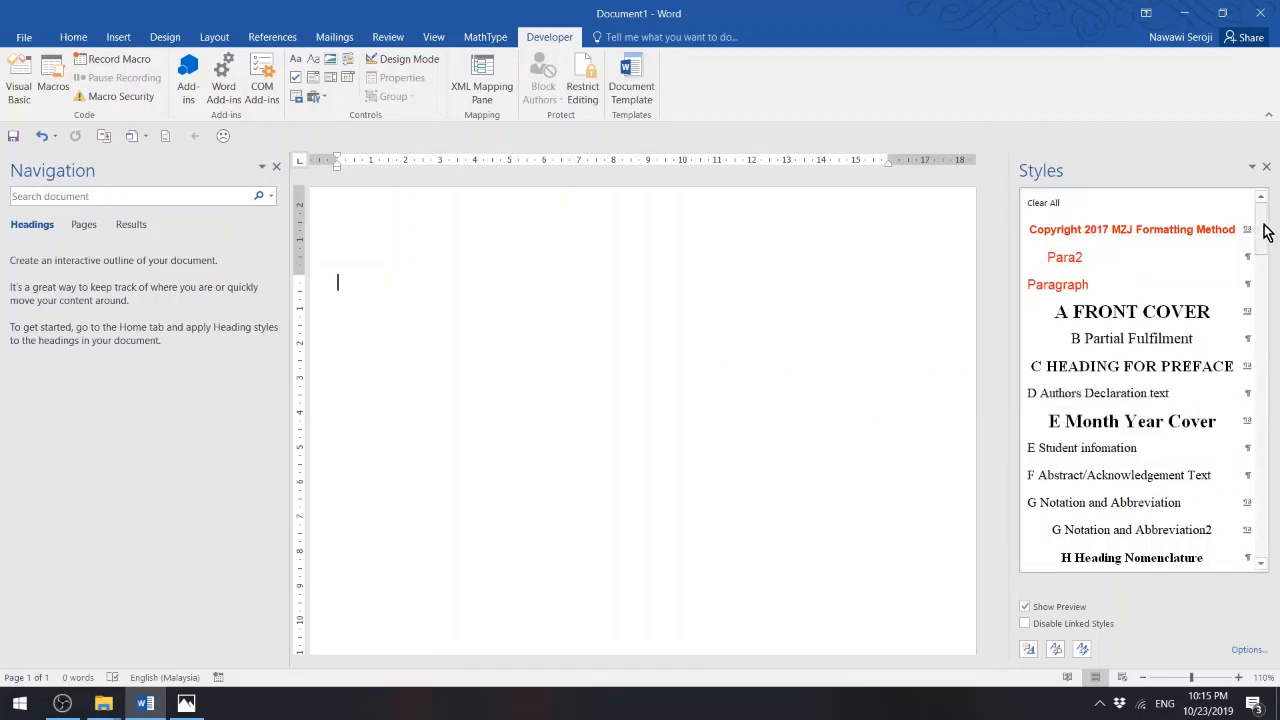
pyautogui.moveTo(1267, 230); pyautogui.dragTo(1277, 299)
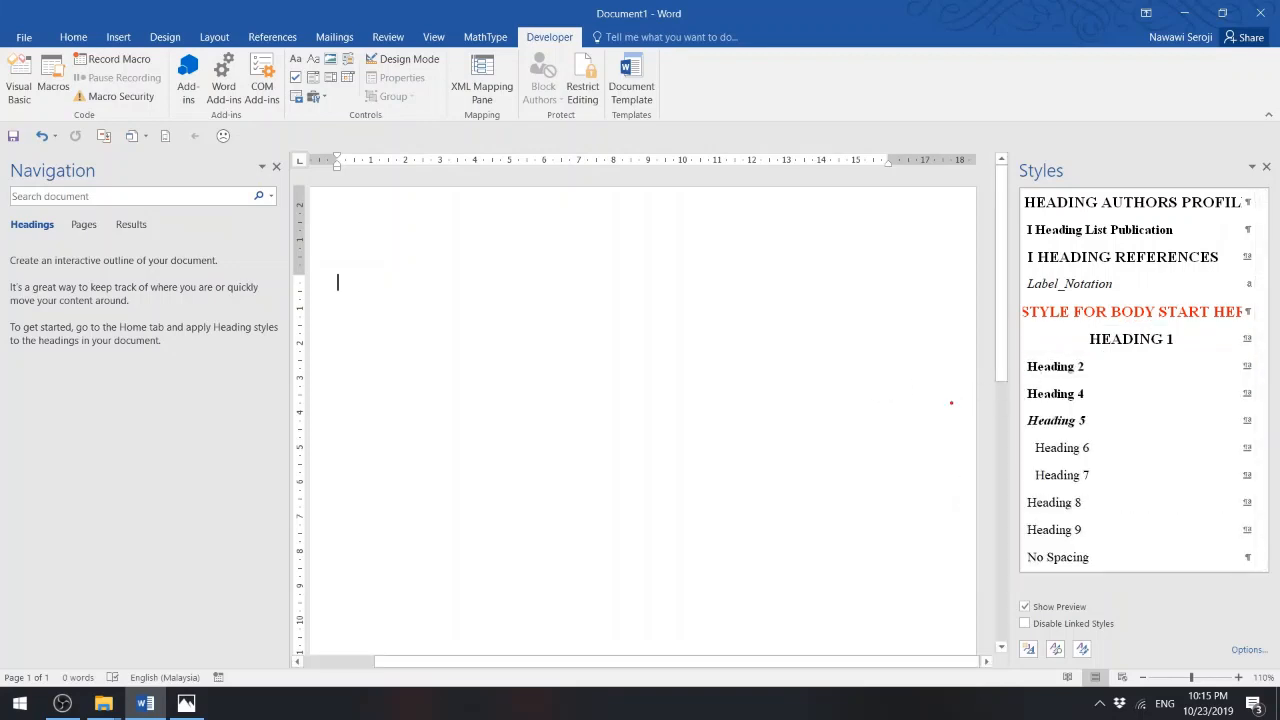
pyautogui.moveTo(1054, 344); pyautogui.dragTo(941, 340)
pyautogui.press('Escape')
pyautogui.moveTo(1027, 339); pyautogui.dragTo(804, 338)
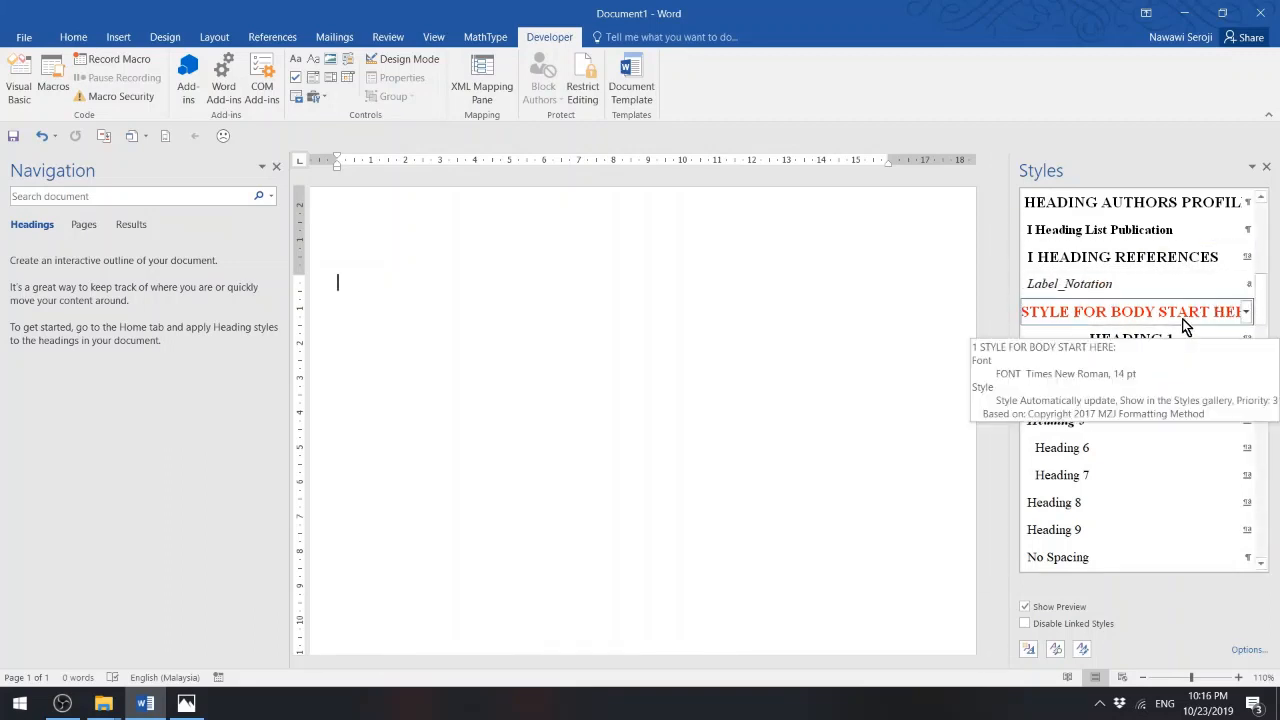
pyautogui.moveTo(1154, 342)
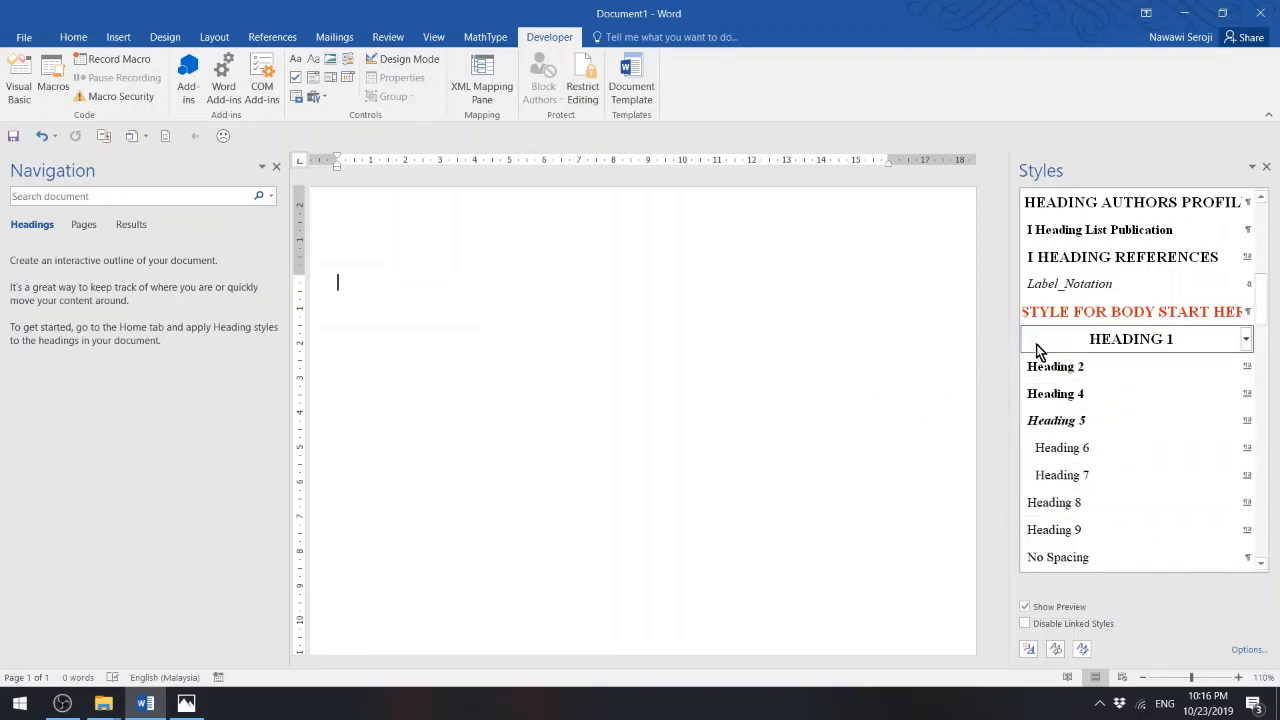
pyautogui.moveTo(1044, 344)
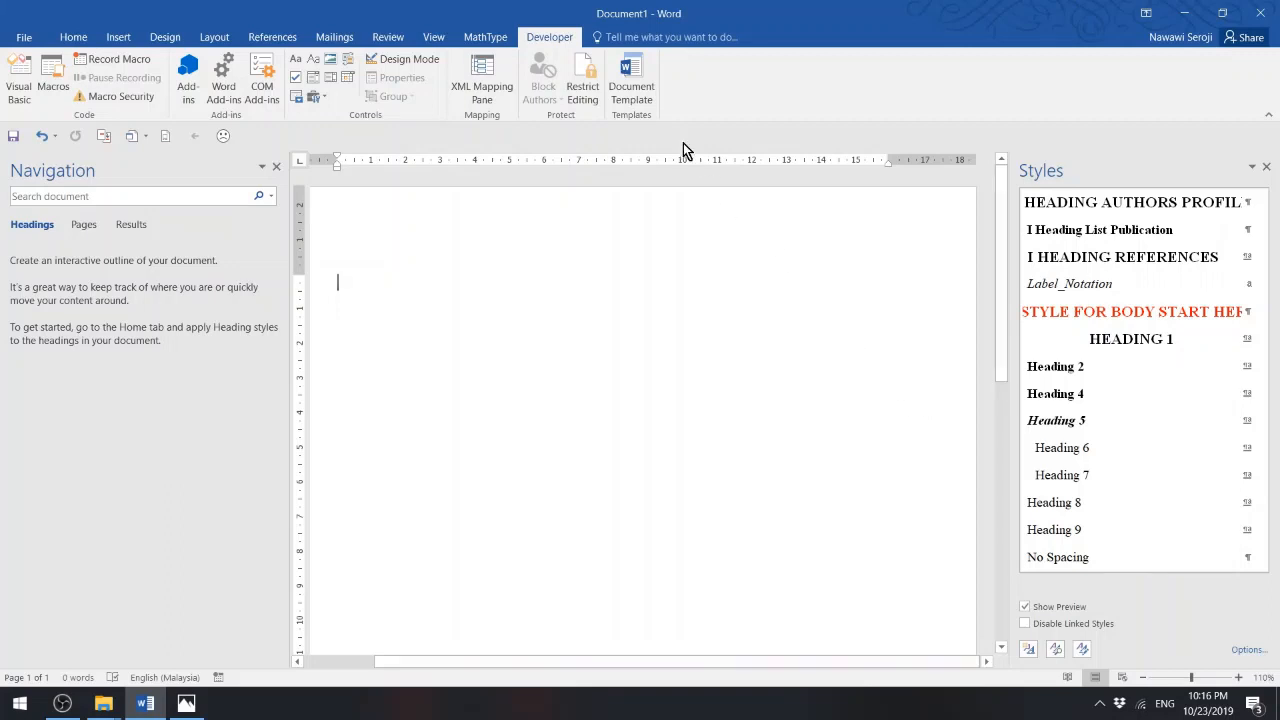
# - Detach the thesis template by replacing its path with normal as the document template
pyautogui.click(630, 88)
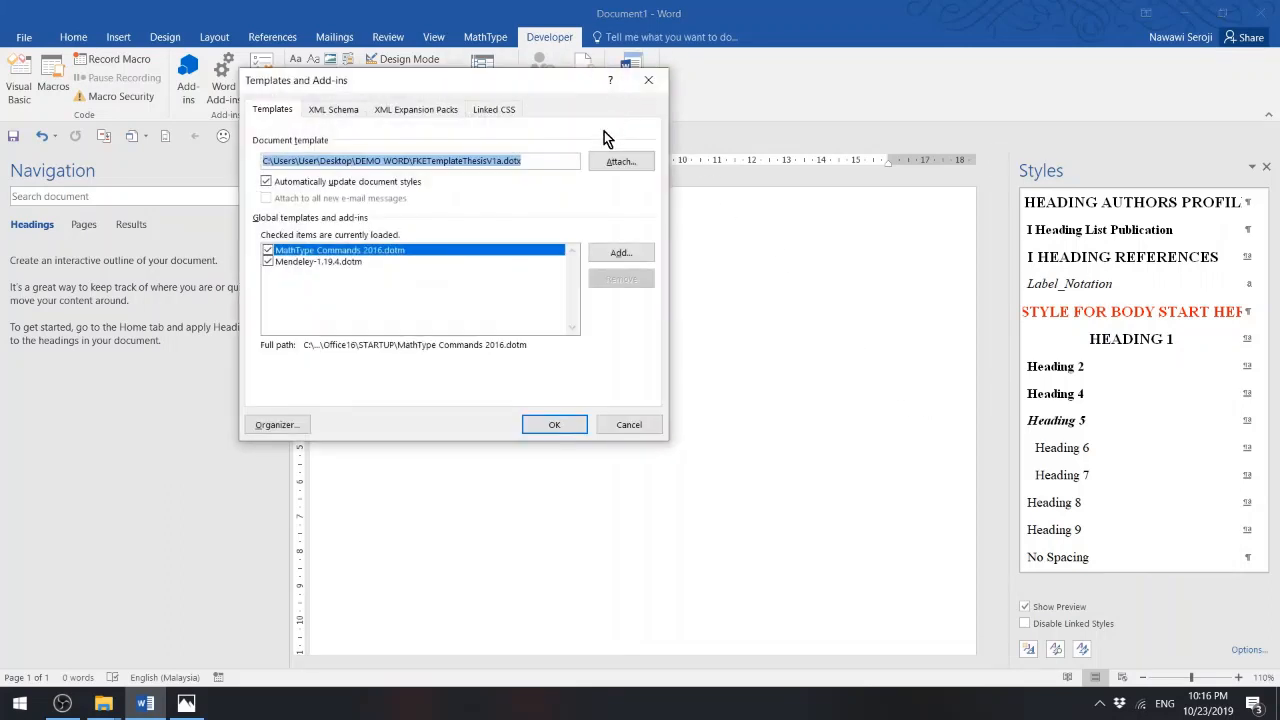
pyautogui.click(546, 160)
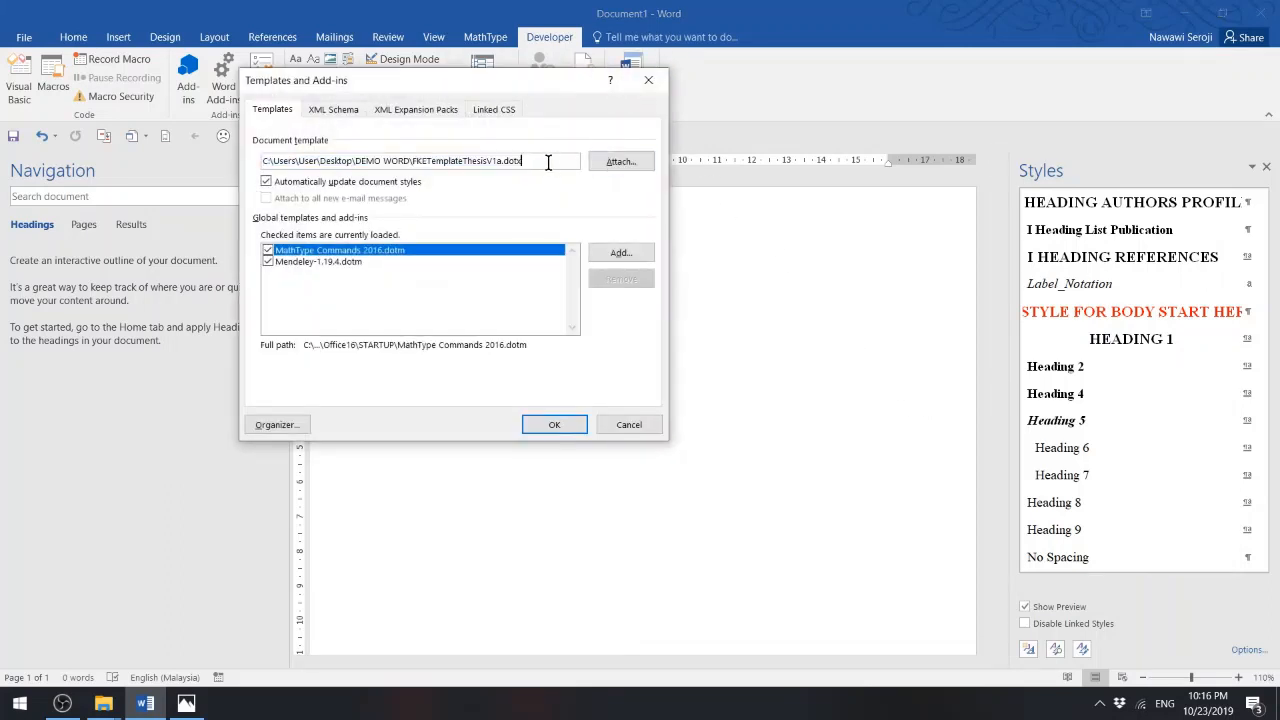
pyautogui.moveTo(548, 161); pyautogui.dragTo(233, 160)
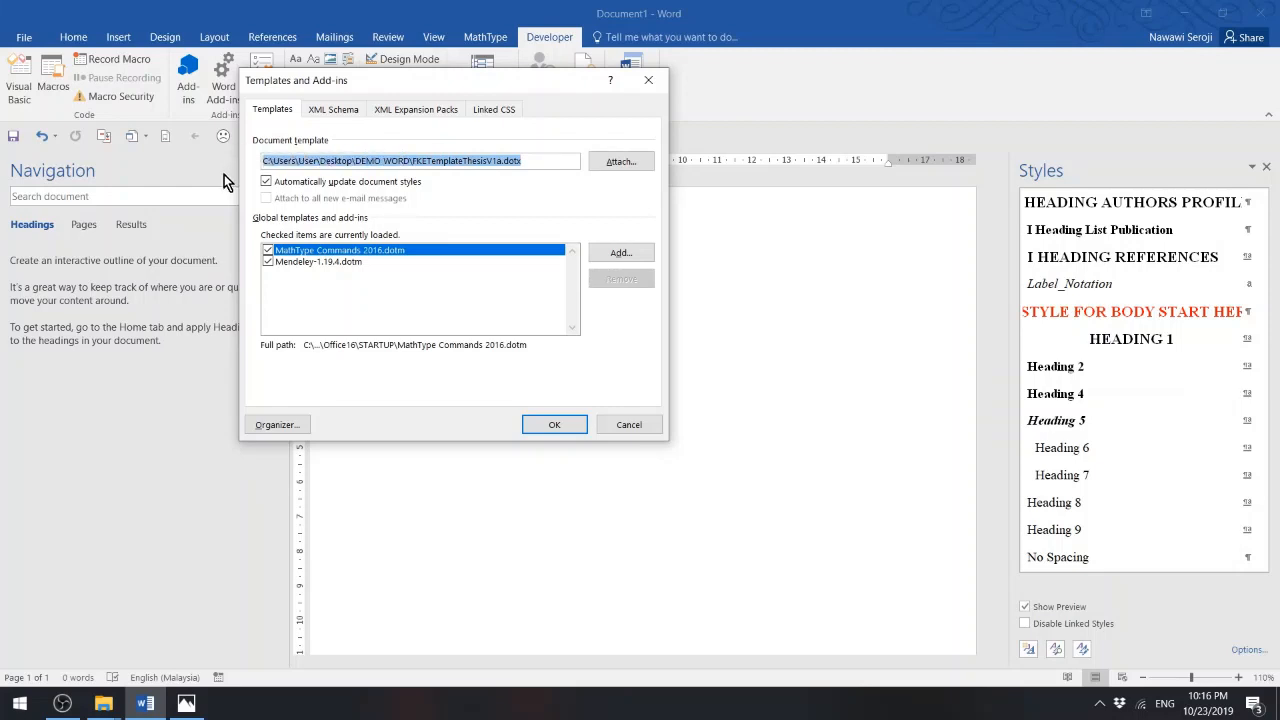
pyautogui.press('BackSpace')
pyautogui.write('n')
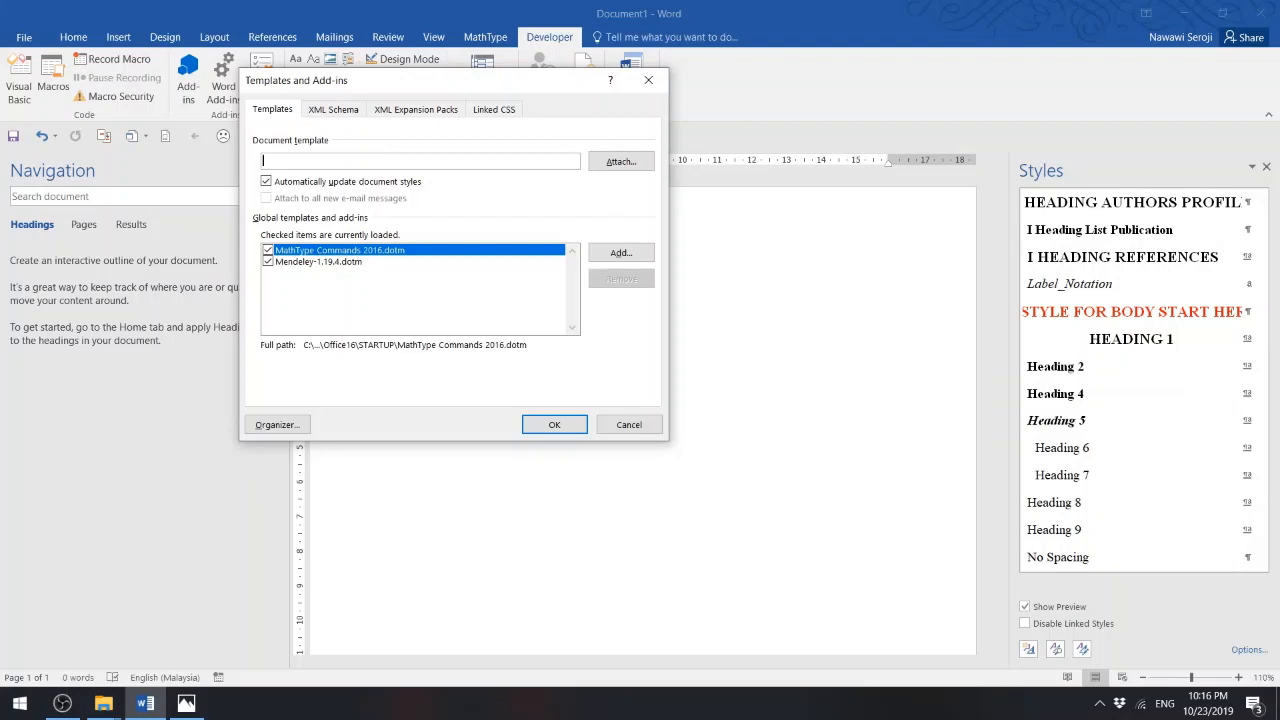
pyautogui.write('normal')
pyautogui.click(548, 430)
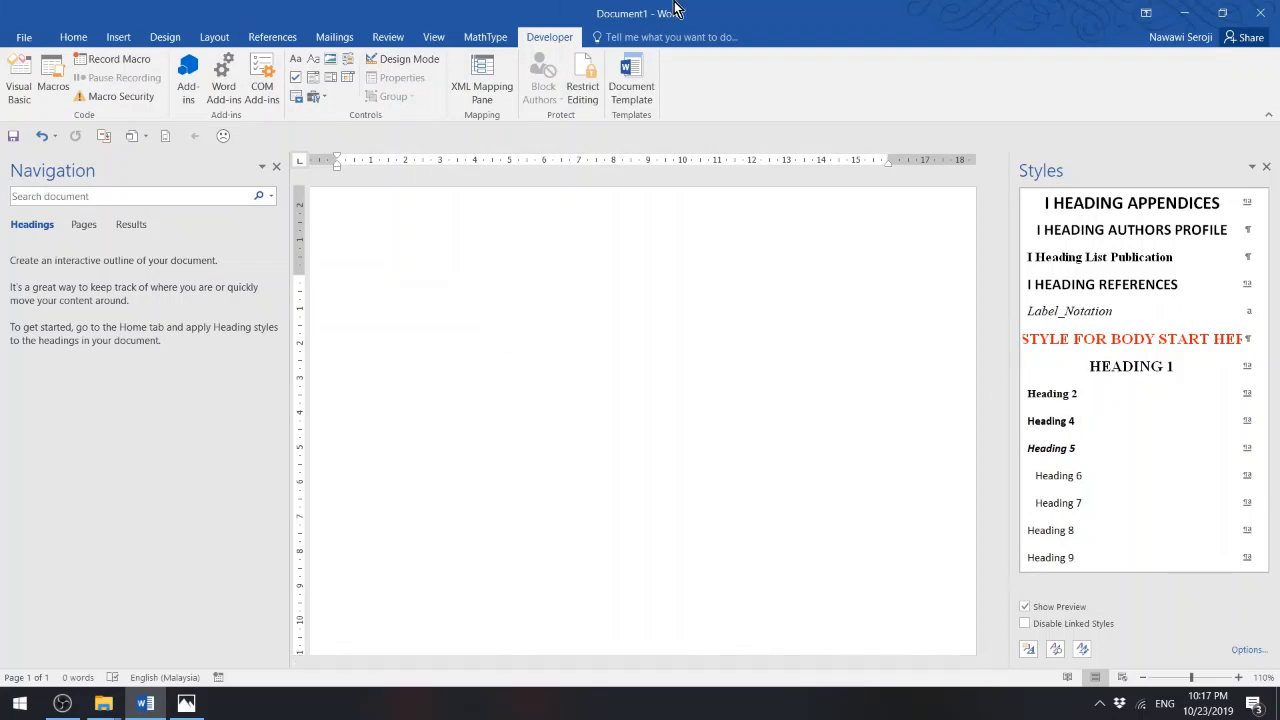
# - Reattach the template FKETemplateThesisV1a.dotx from the DEMO WORD folder to the document
pyautogui.click(639, 79)
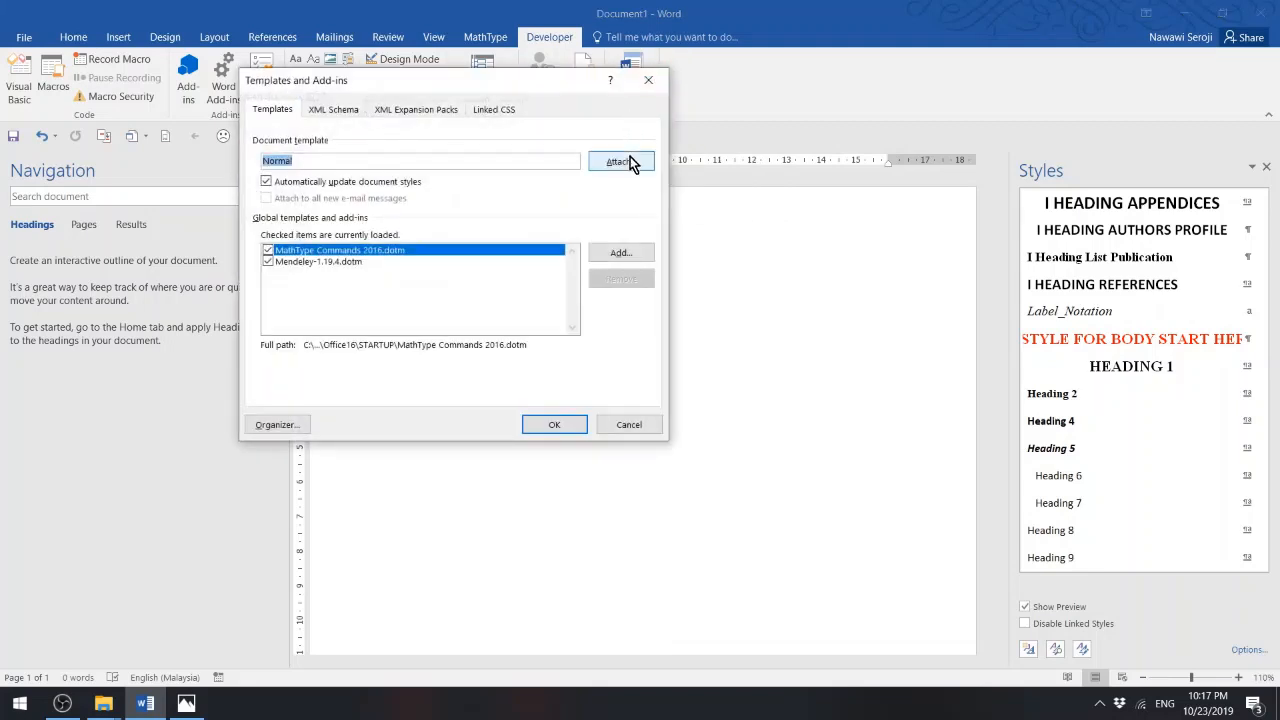
pyautogui.click(630, 162)
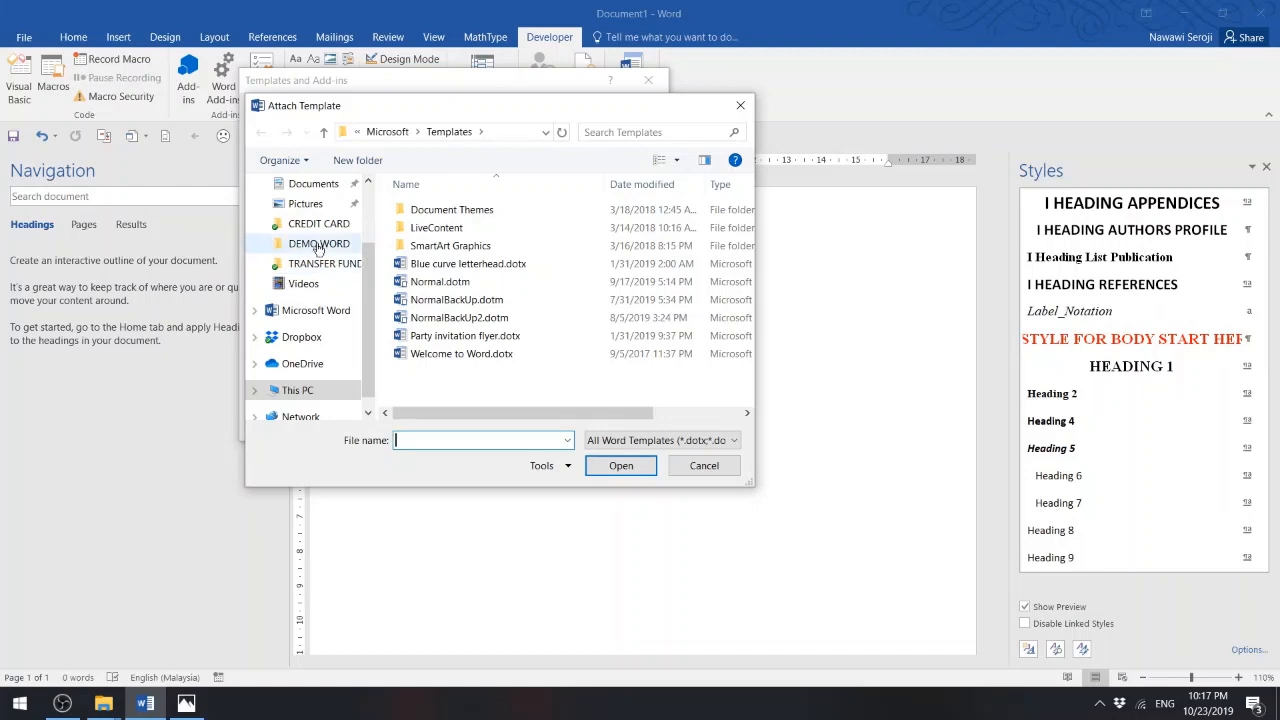
pyautogui.click(318, 244)
pyautogui.click(470, 212)
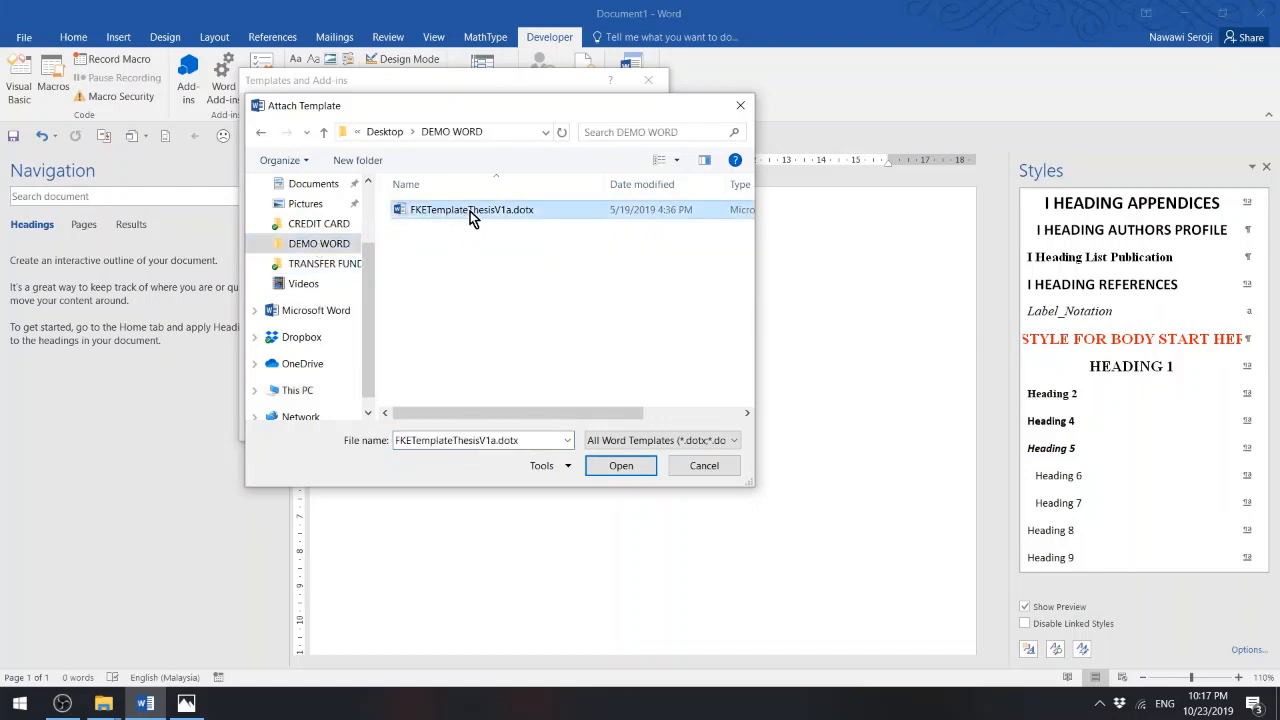
pyautogui.click(617, 467)
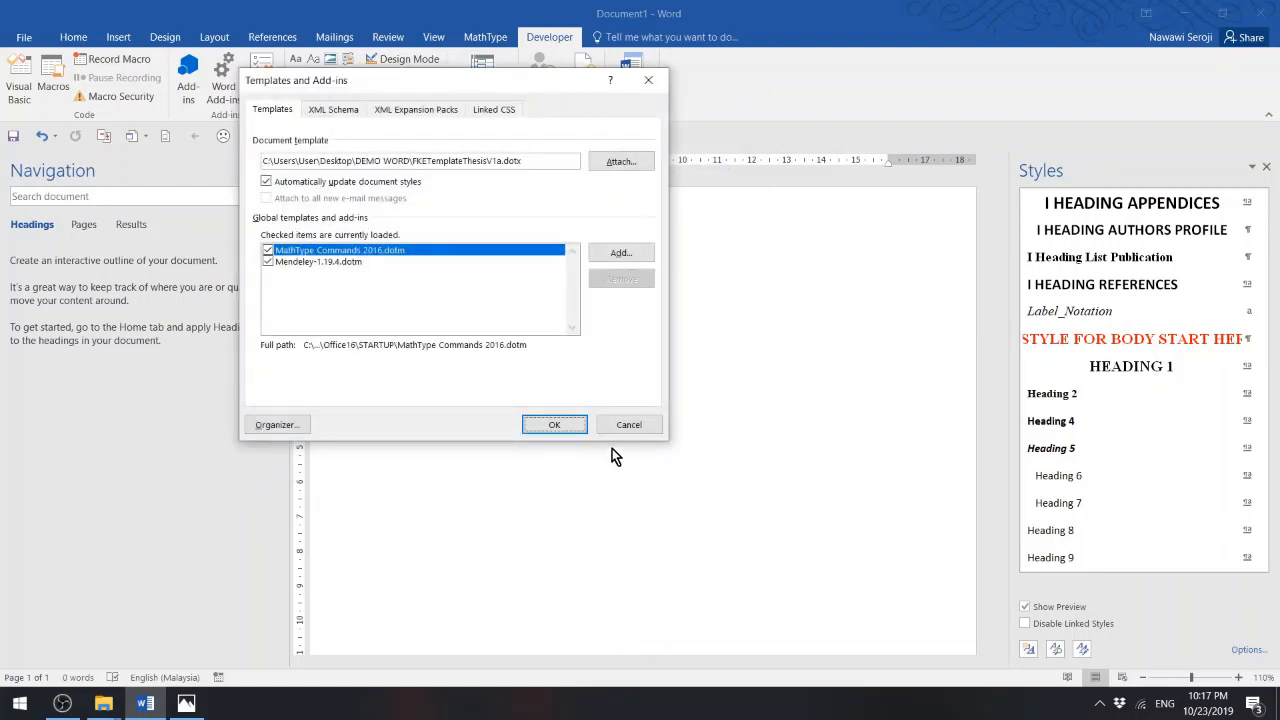
pyautogui.click(554, 425)
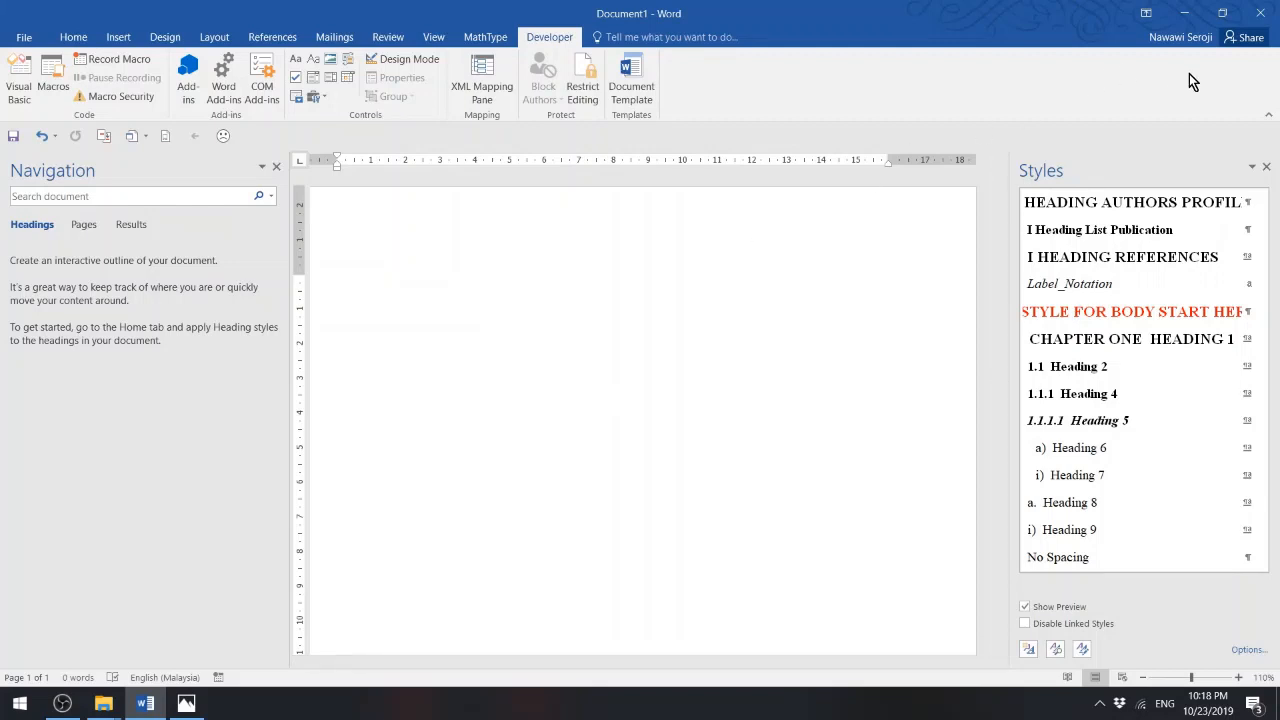
# - Close the blank document without saving it and go to the DEMO WORD folder in File Explorer
pyautogui.click(1262, 14)
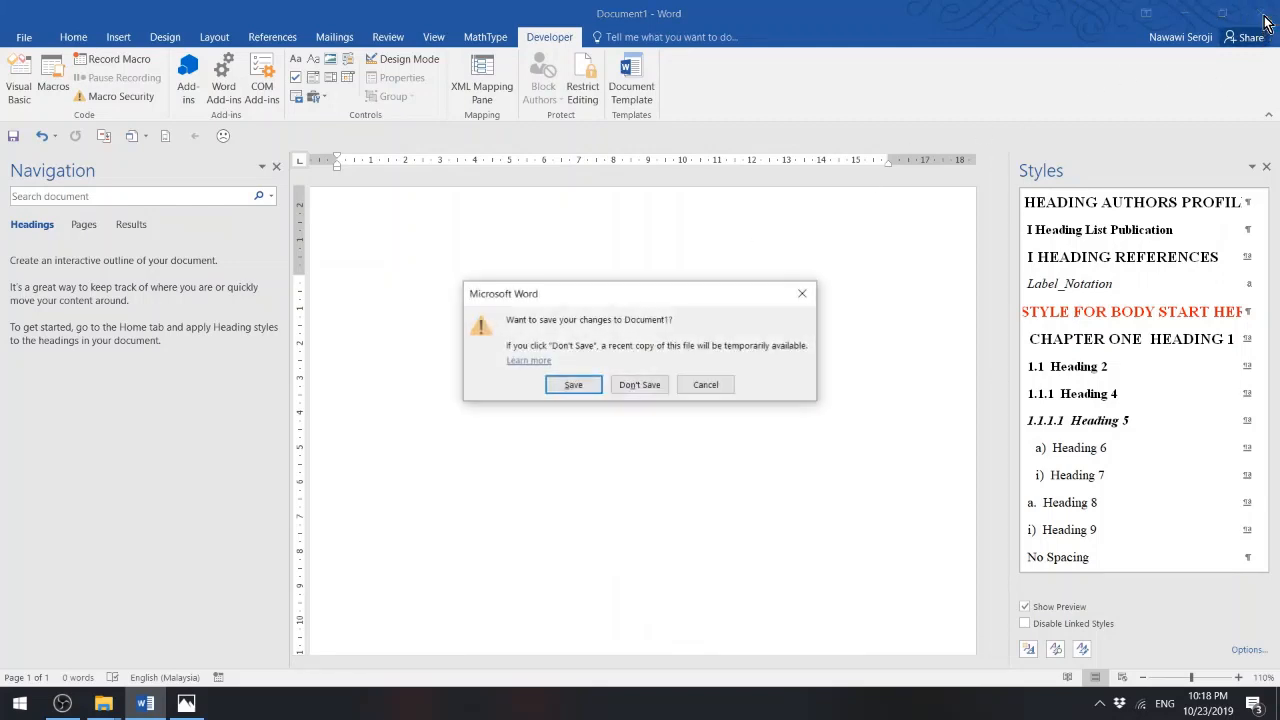
pyautogui.click(647, 386)
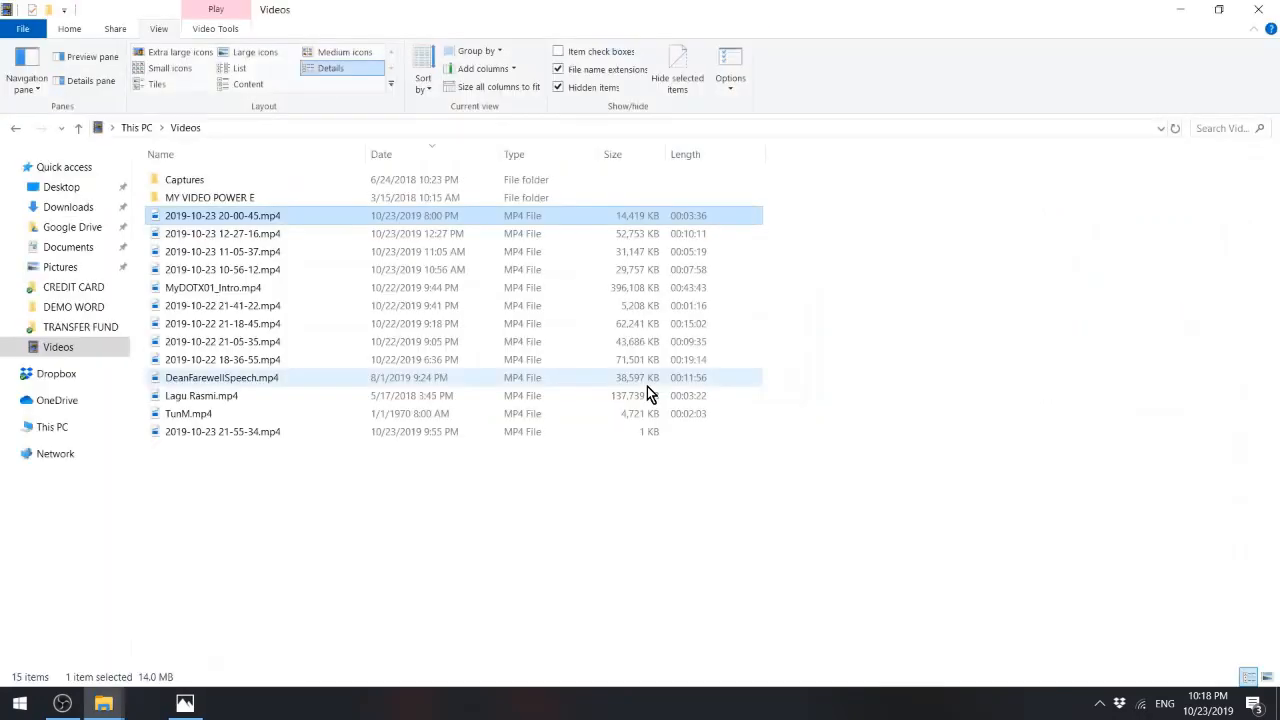
pyautogui.click(86, 309)
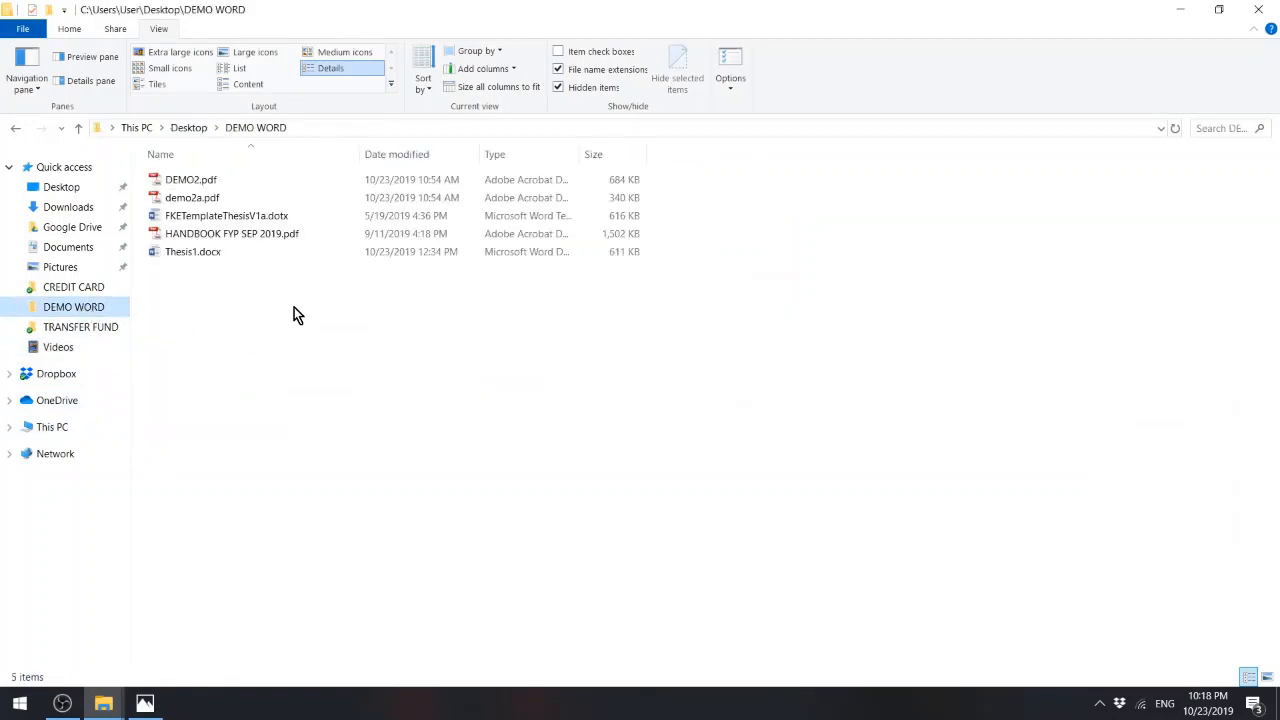
# - Open Thesis1.docx for a brief check and close it, and create a new document from the FKETemplateThesisV1a.dotx template
pyautogui.click(198, 254)
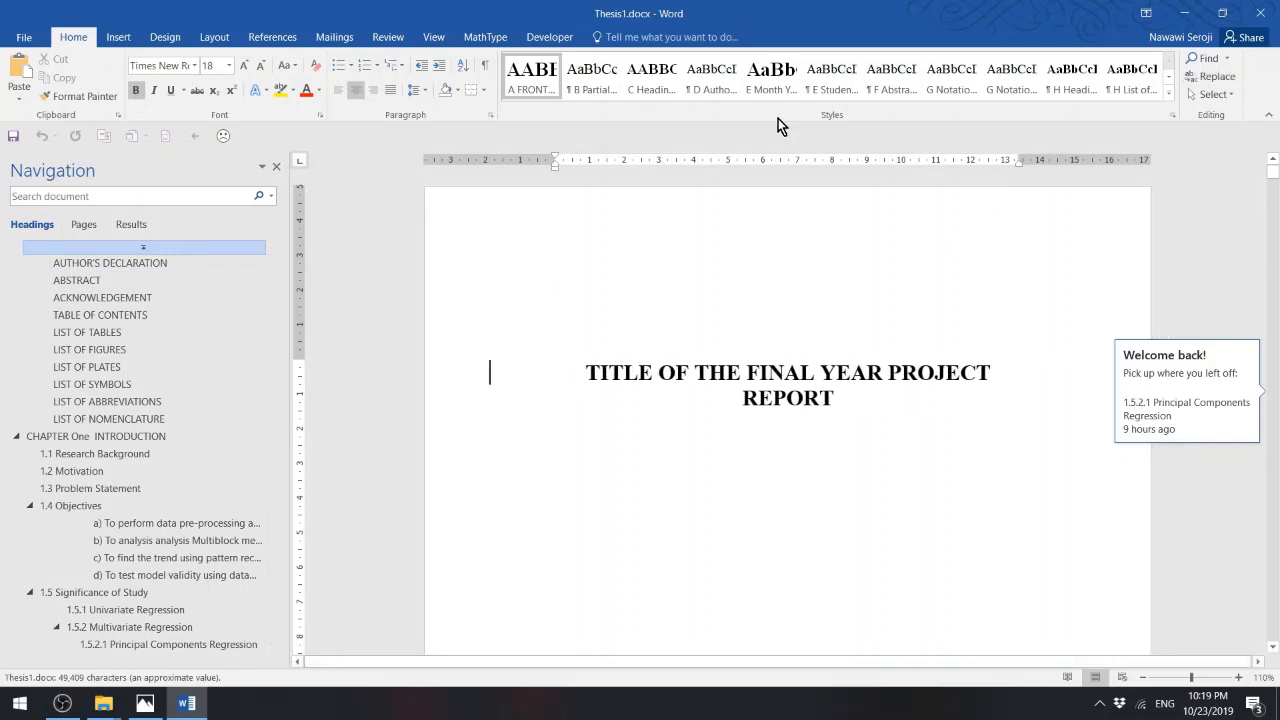
pyautogui.click(1260, 13)
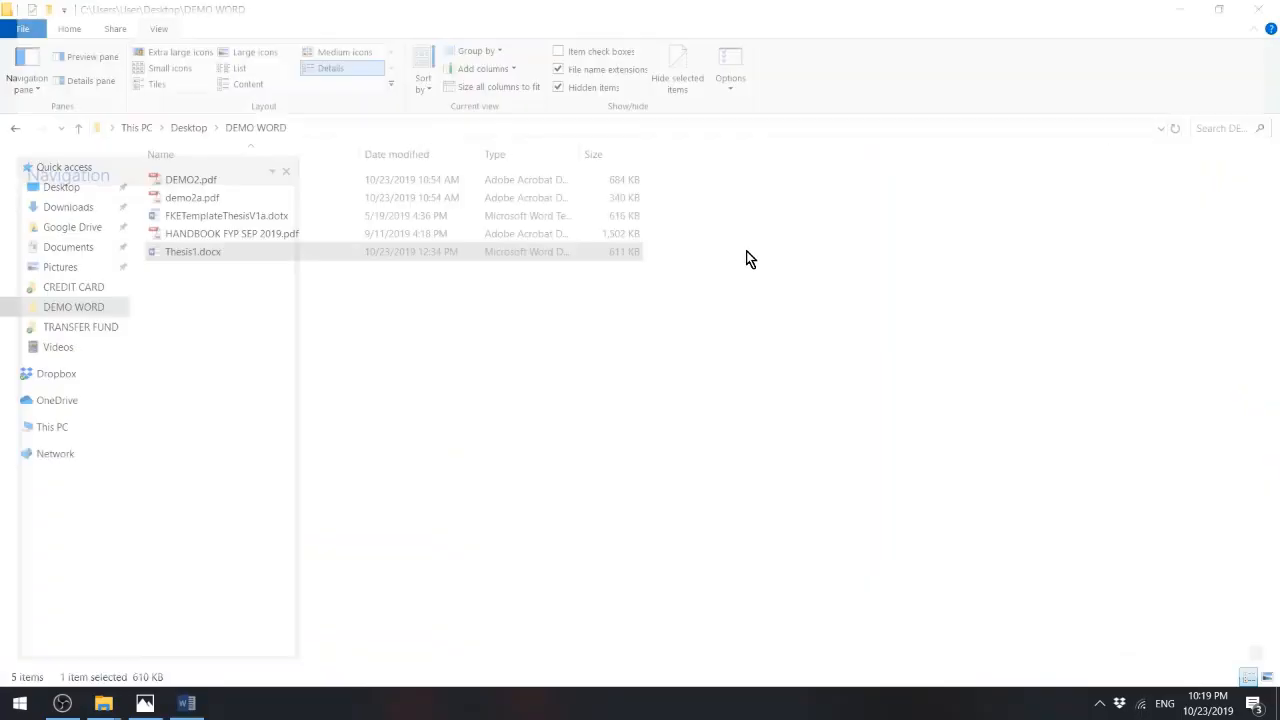
pyautogui.click(248, 216)
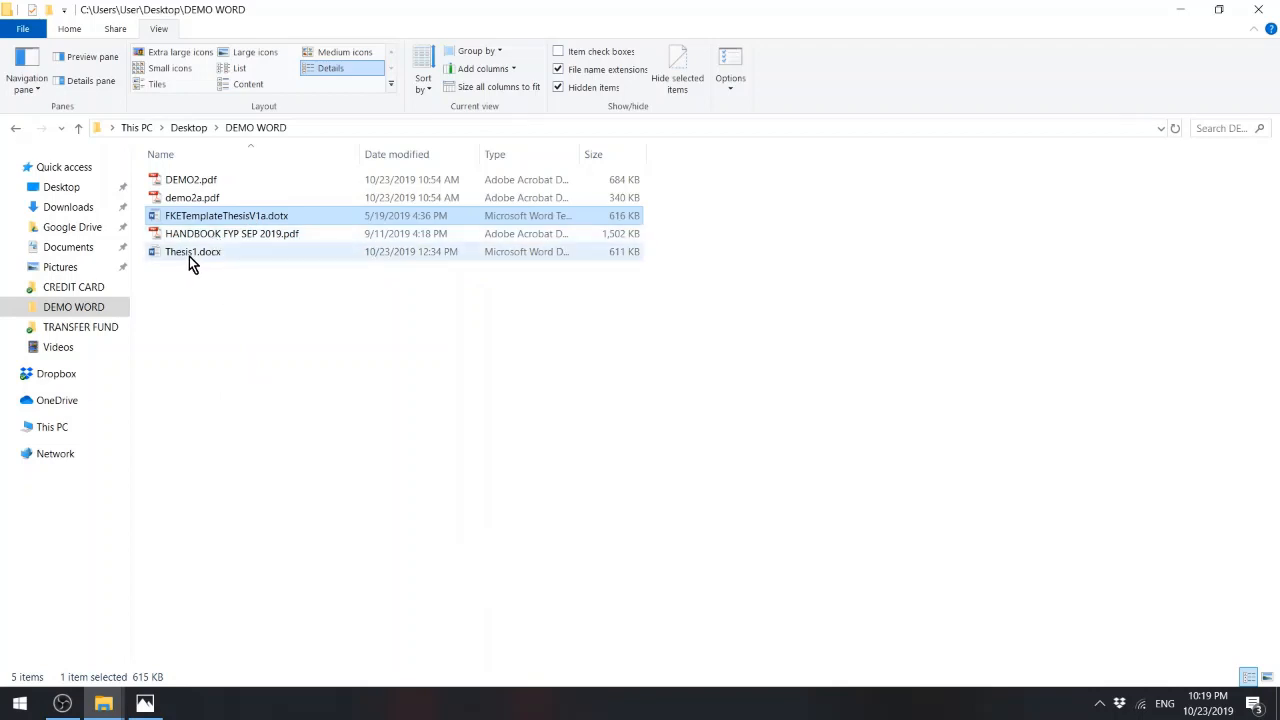
pyautogui.doubleClick(250, 219)
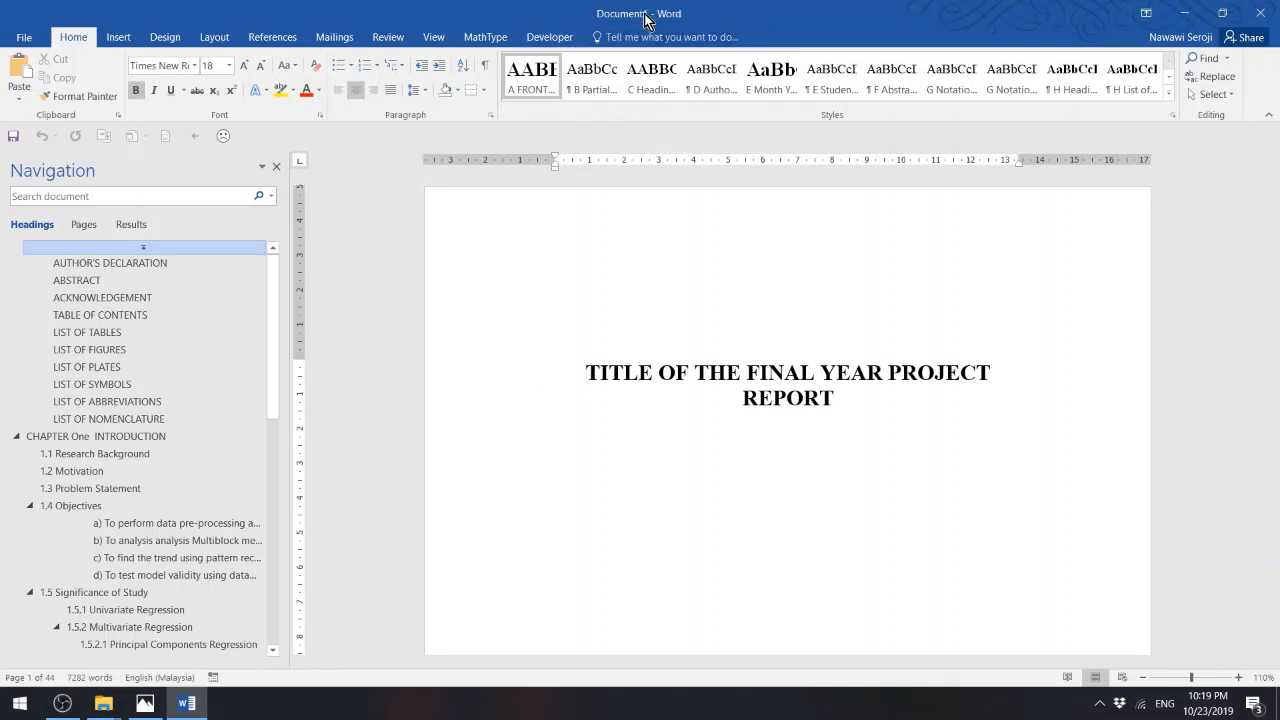
# - Check which template is attached to the new thesis document, leaving the template settings as they are
pyautogui.click(563, 39)
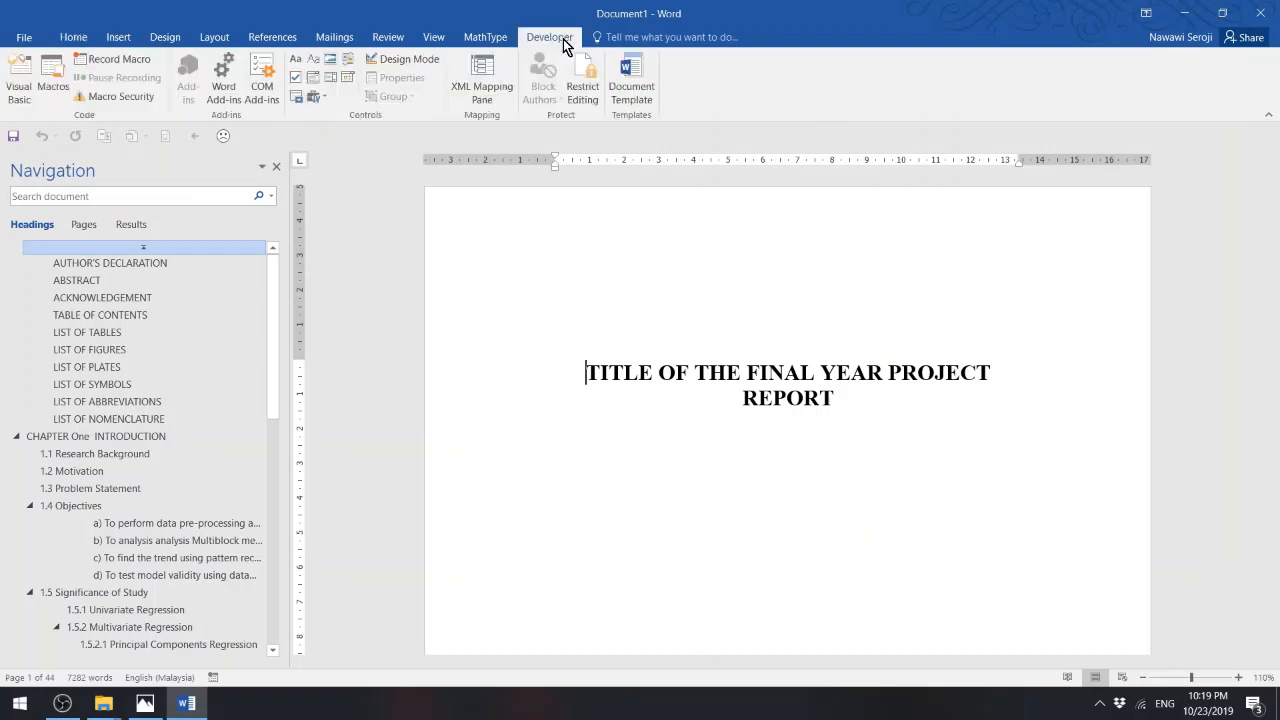
pyautogui.click(640, 80)
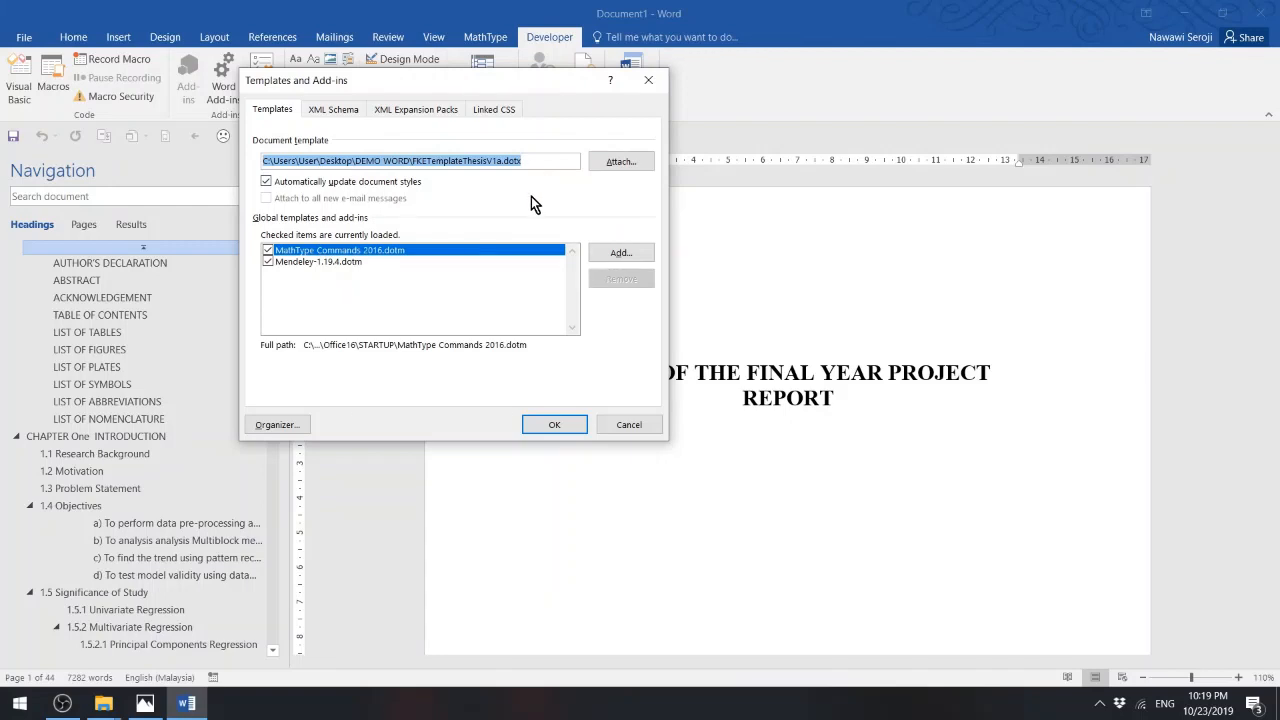
pyautogui.click(620, 428)
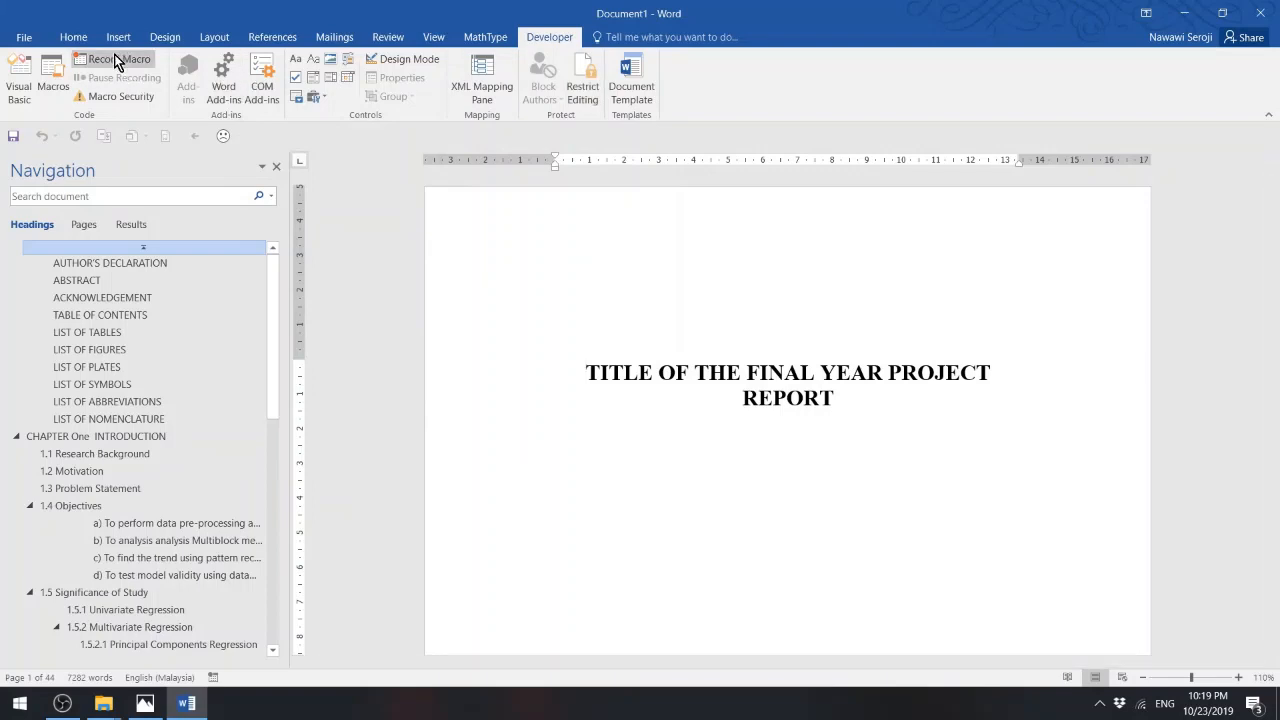
# - Display the full list of styles in the new thesis document and examine the front cover and preface styles
pyautogui.click(74, 37)
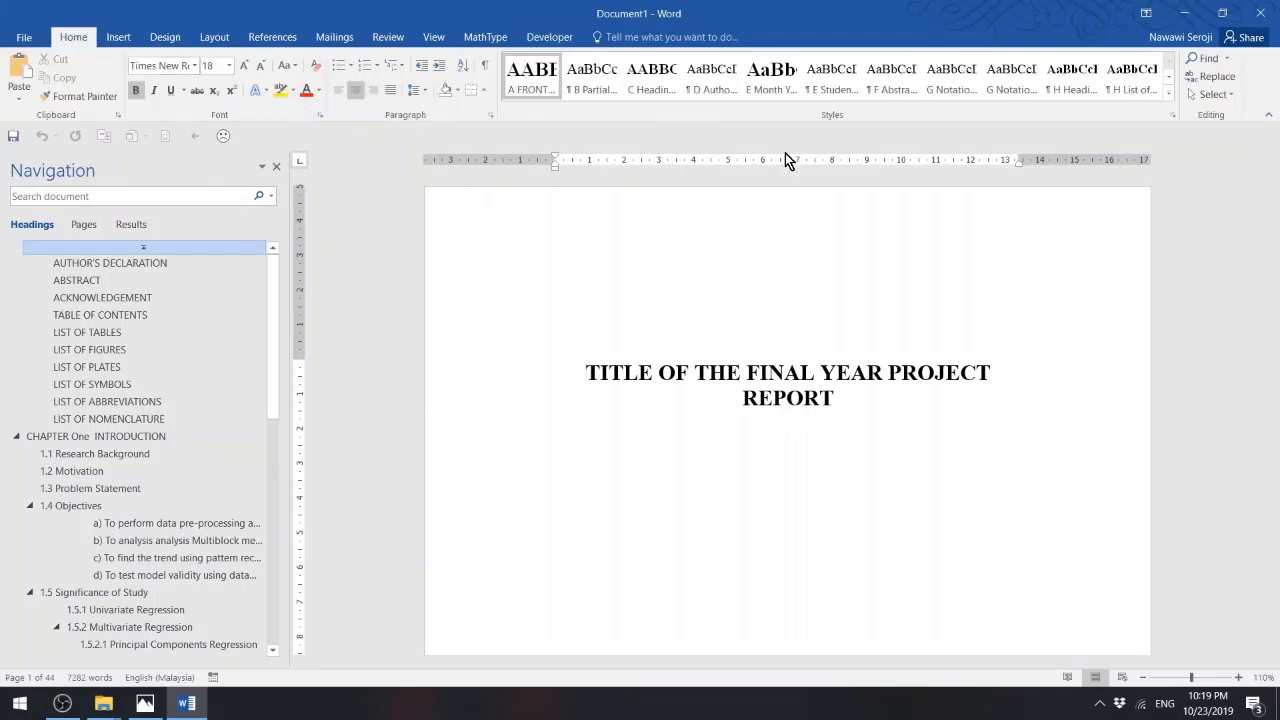
pyautogui.click(1170, 114)
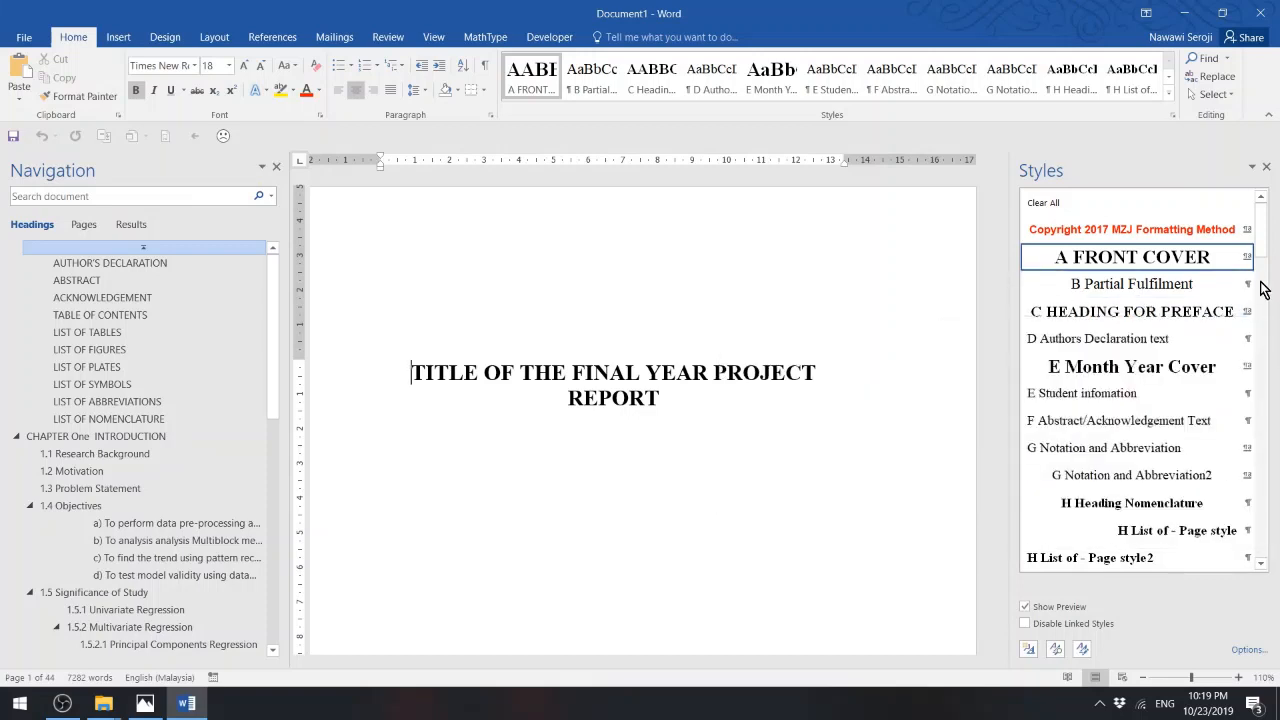
pyautogui.moveTo(1110, 240)
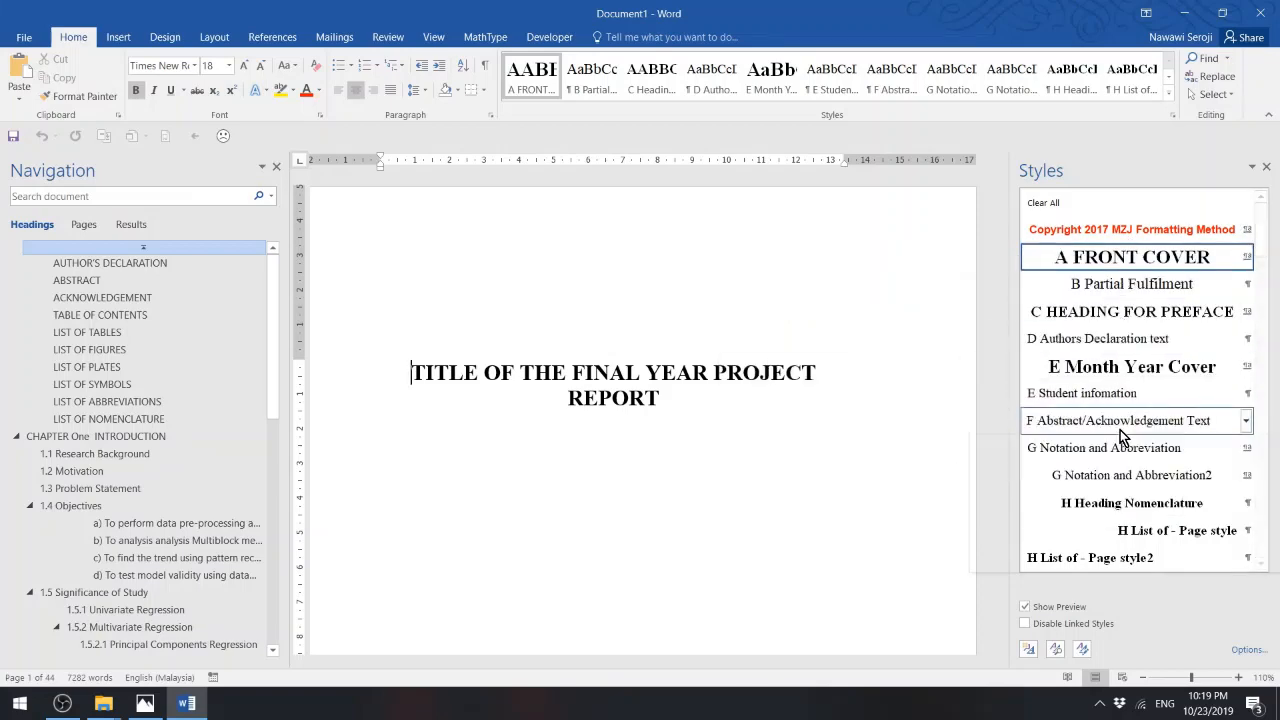
# - In Manage Styles, set the sort order to As Recommended for both the recommended and the restricted style lists
pyautogui.click(1084, 652)
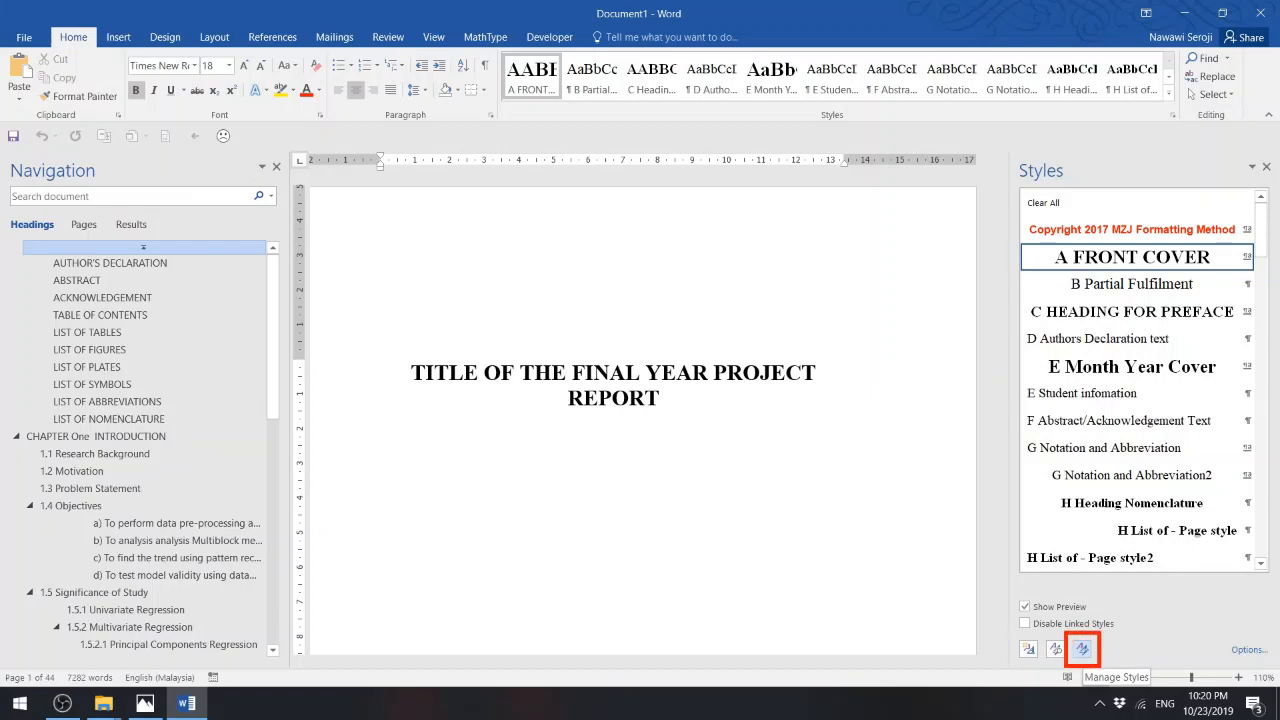
pyautogui.click(1082, 648)
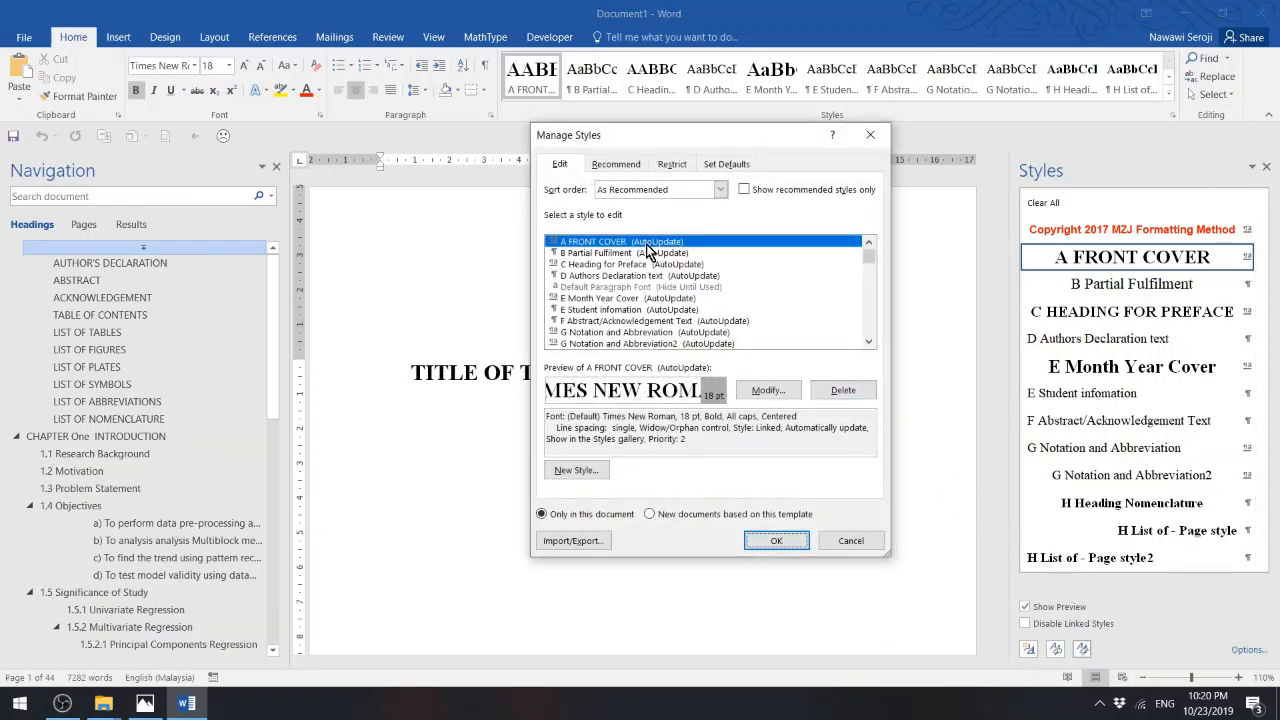
pyautogui.click(620, 166)
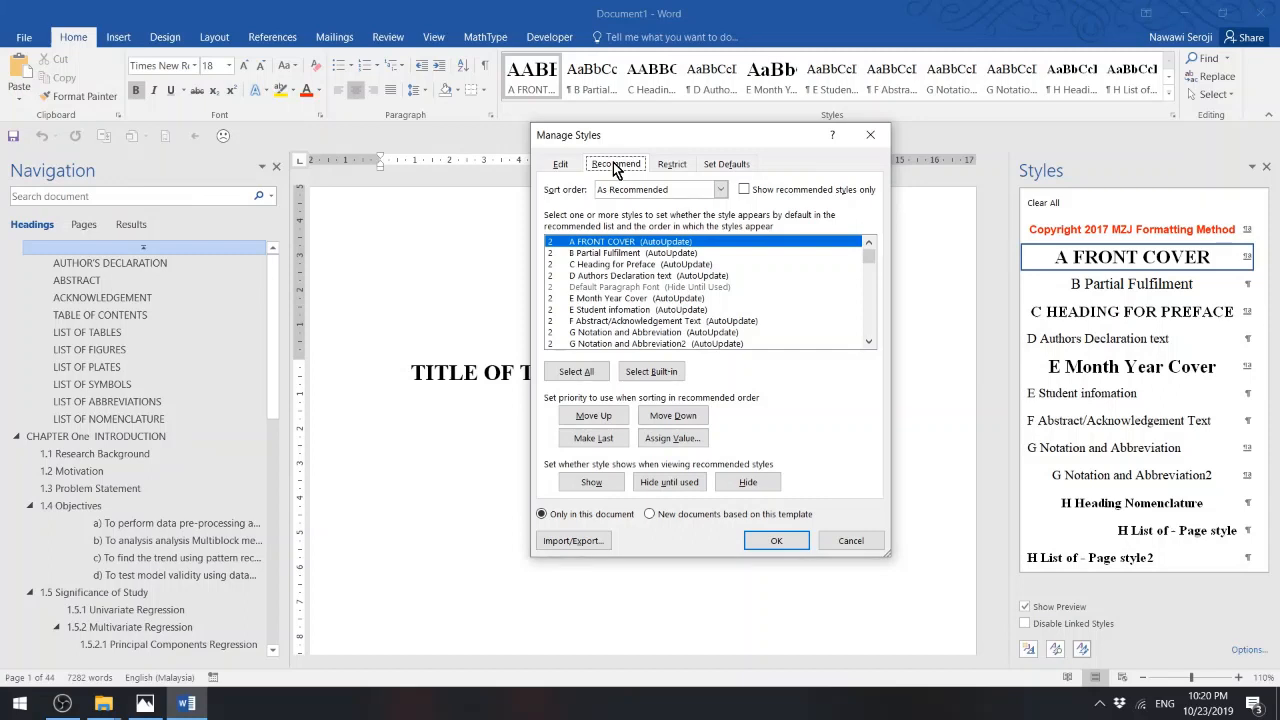
pyautogui.click(695, 193)
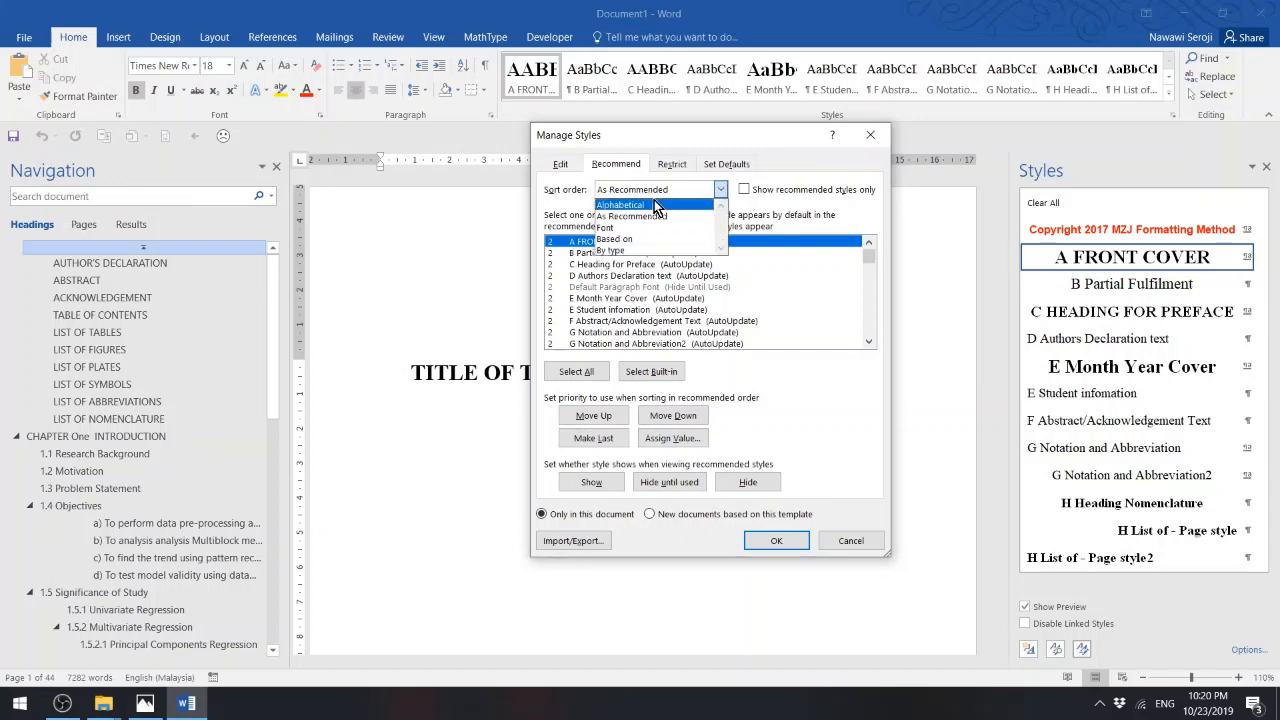
pyautogui.click(657, 212)
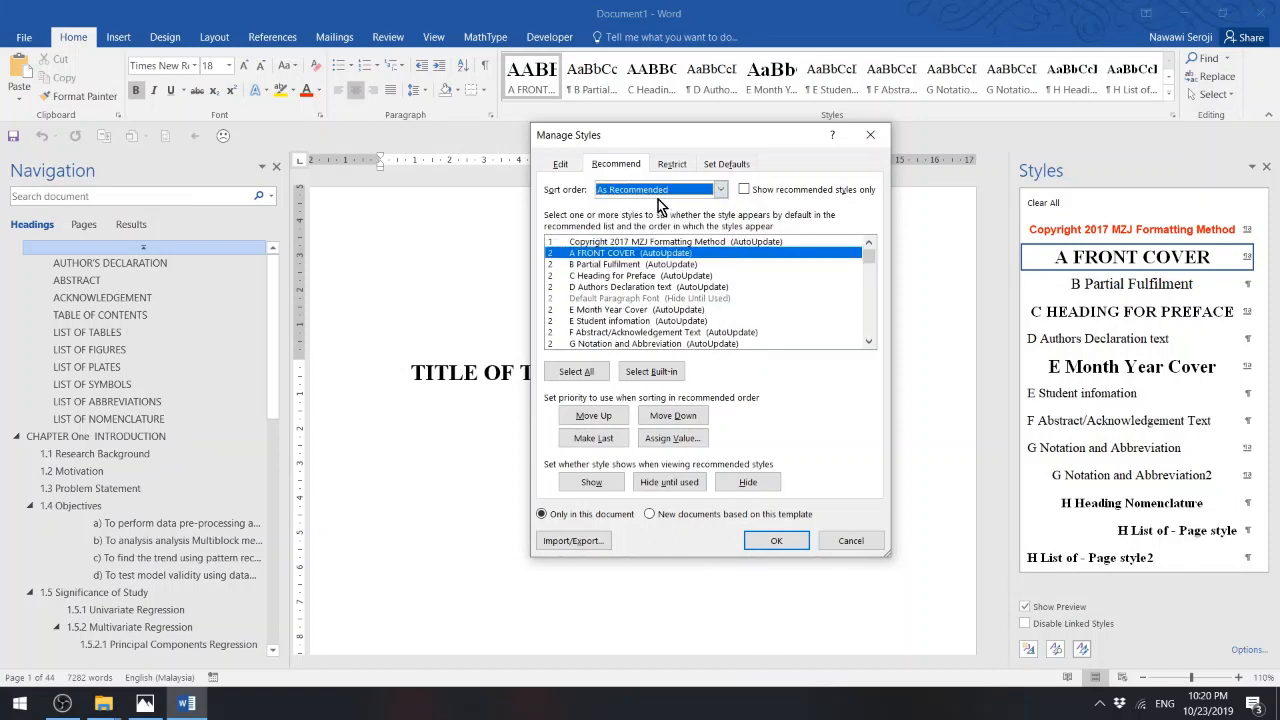
pyautogui.click(670, 166)
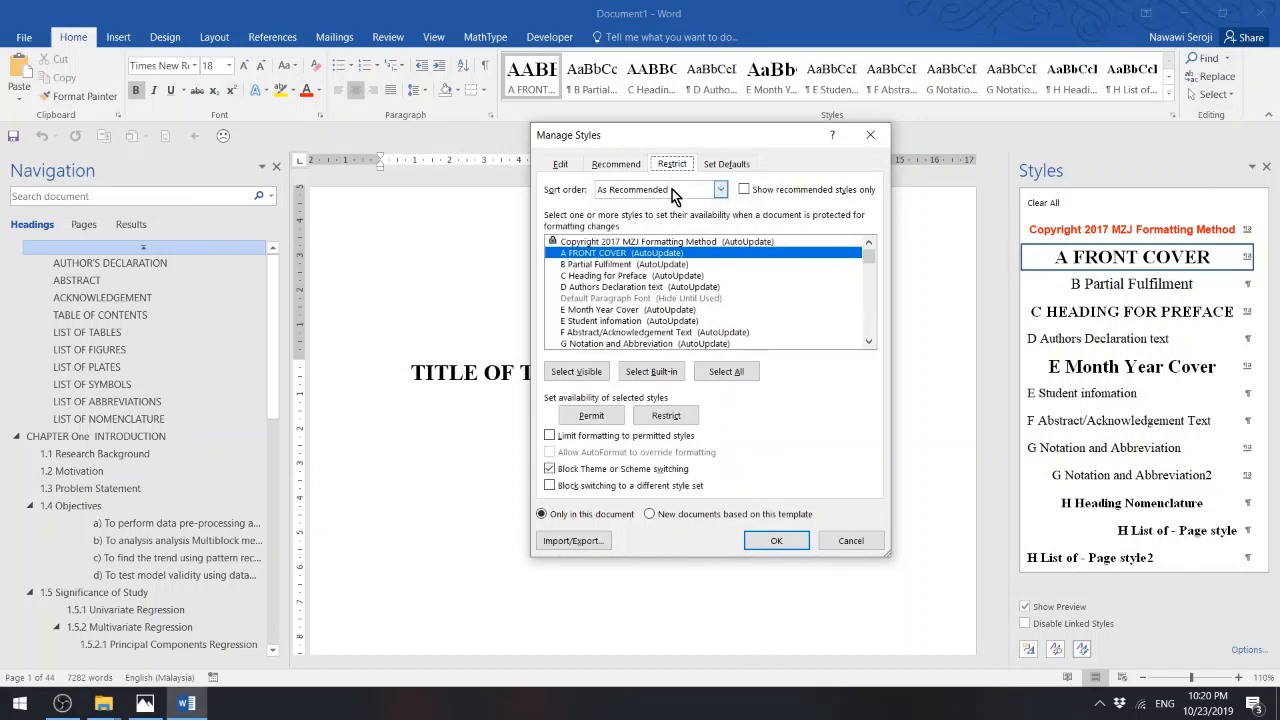
pyautogui.click(672, 189)
pyautogui.click(660, 218)
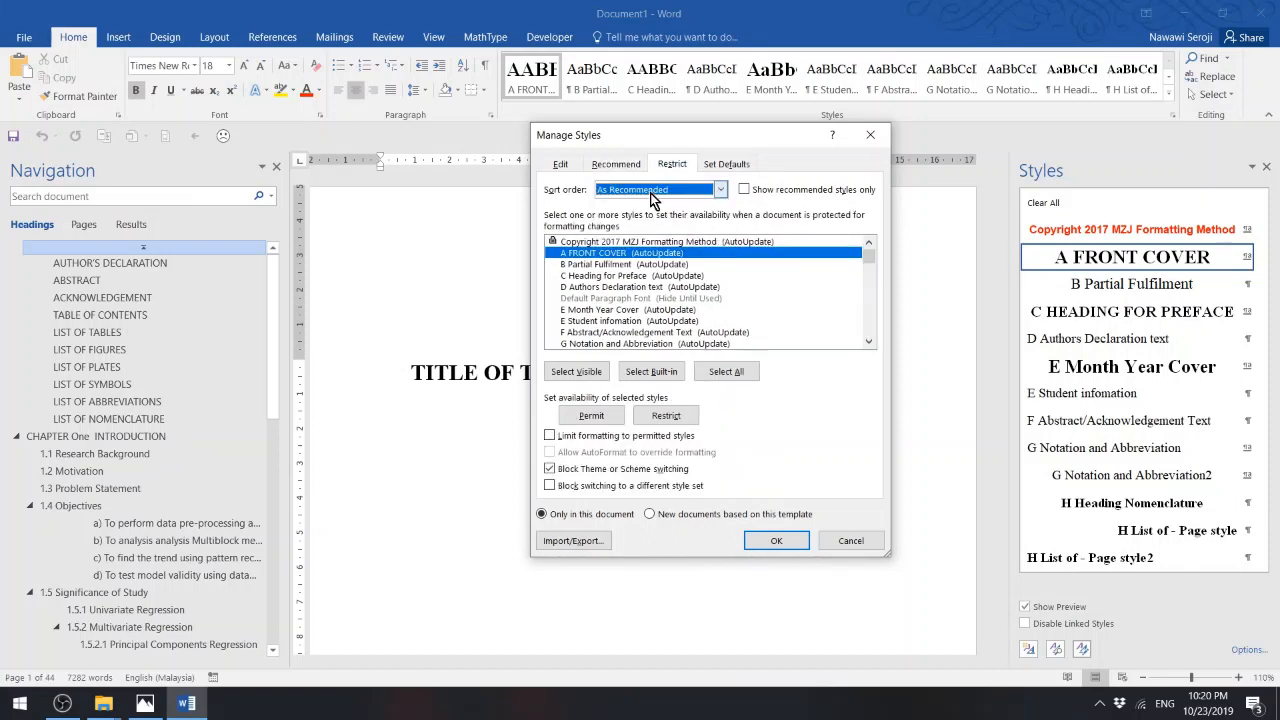
pyautogui.click(776, 540)
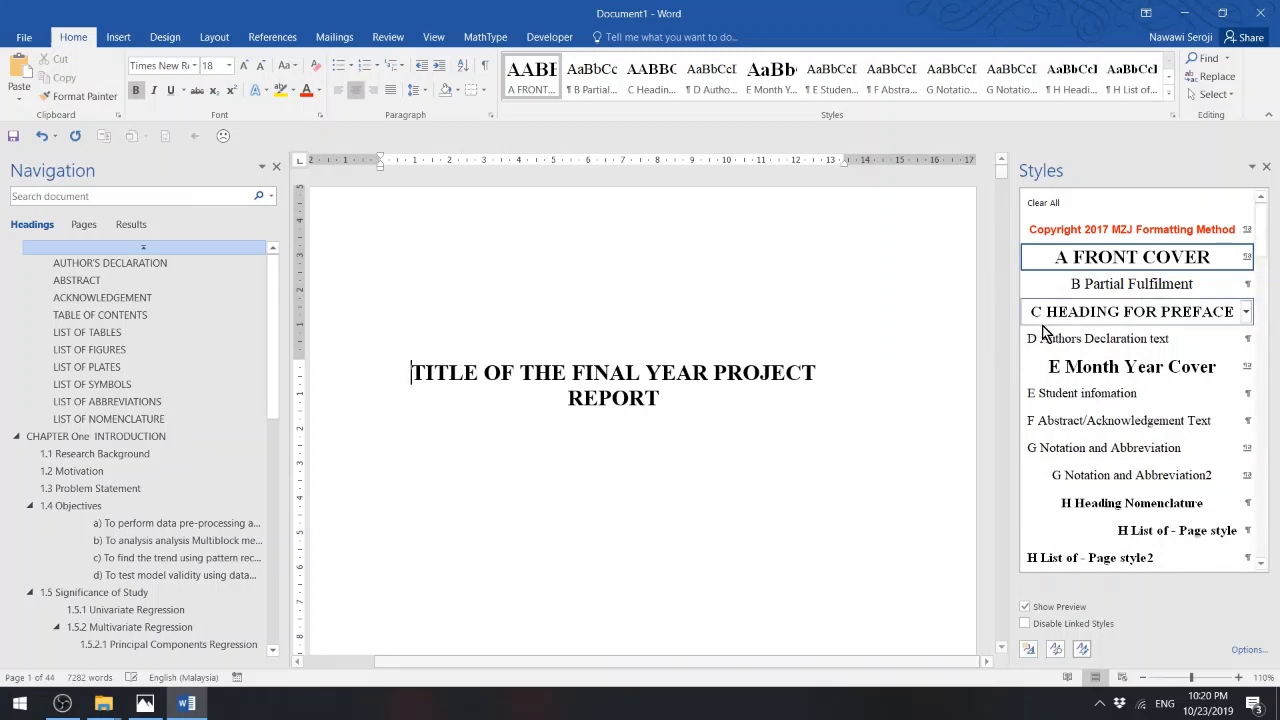
# - Examine the available styles and their formatting, from the front cover style through the body chapter headings
pyautogui.moveTo(1190, 234)
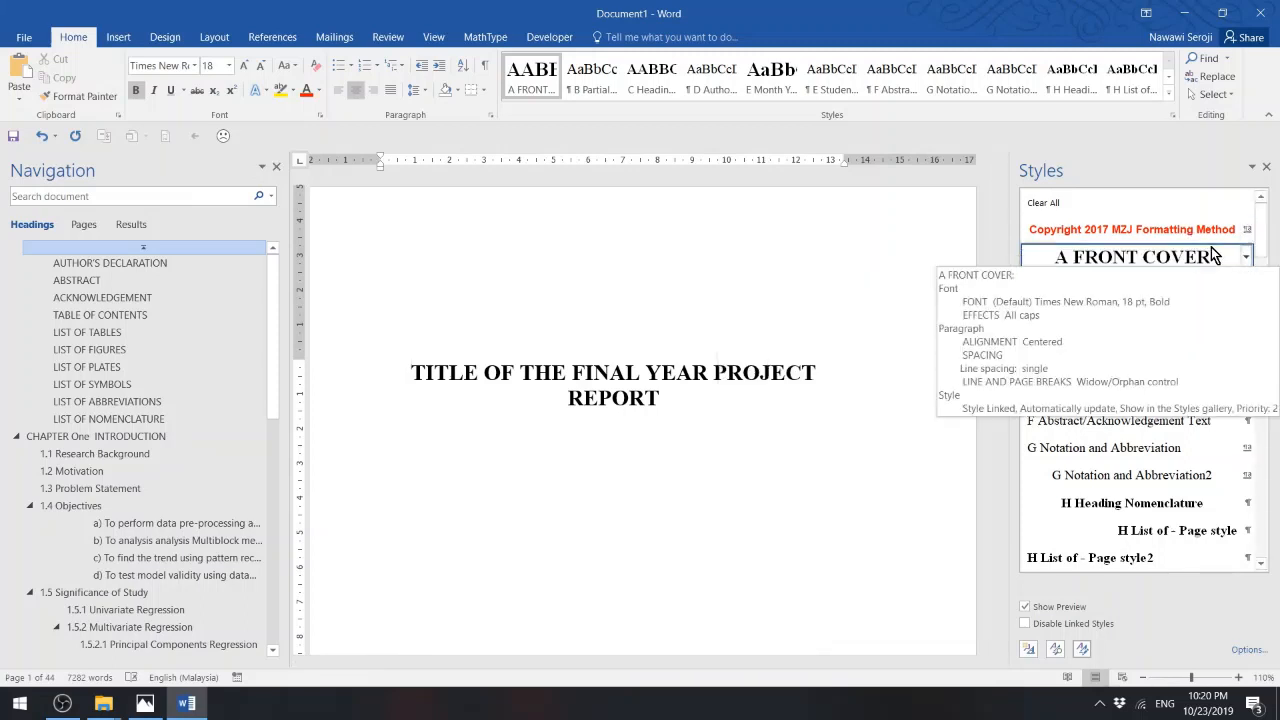
pyautogui.scroll(-4, 1266, 254)
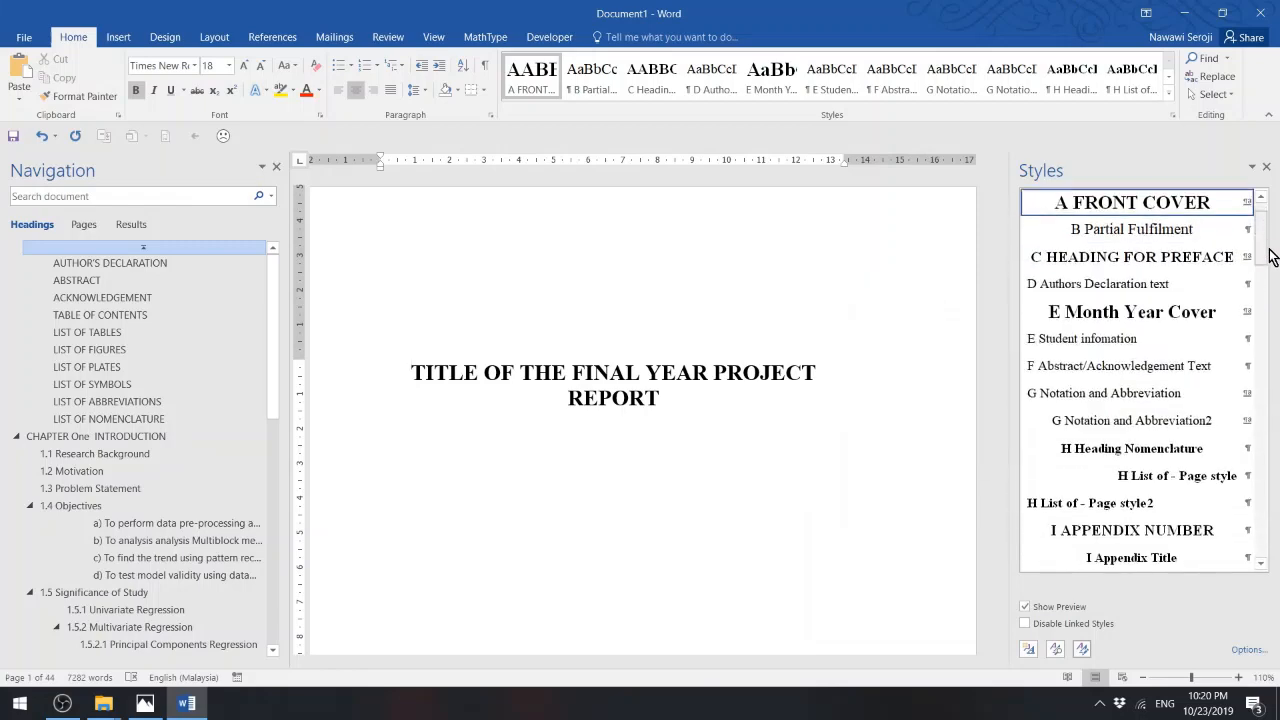
pyautogui.moveTo(1272, 290); pyautogui.dragTo(1272, 310)
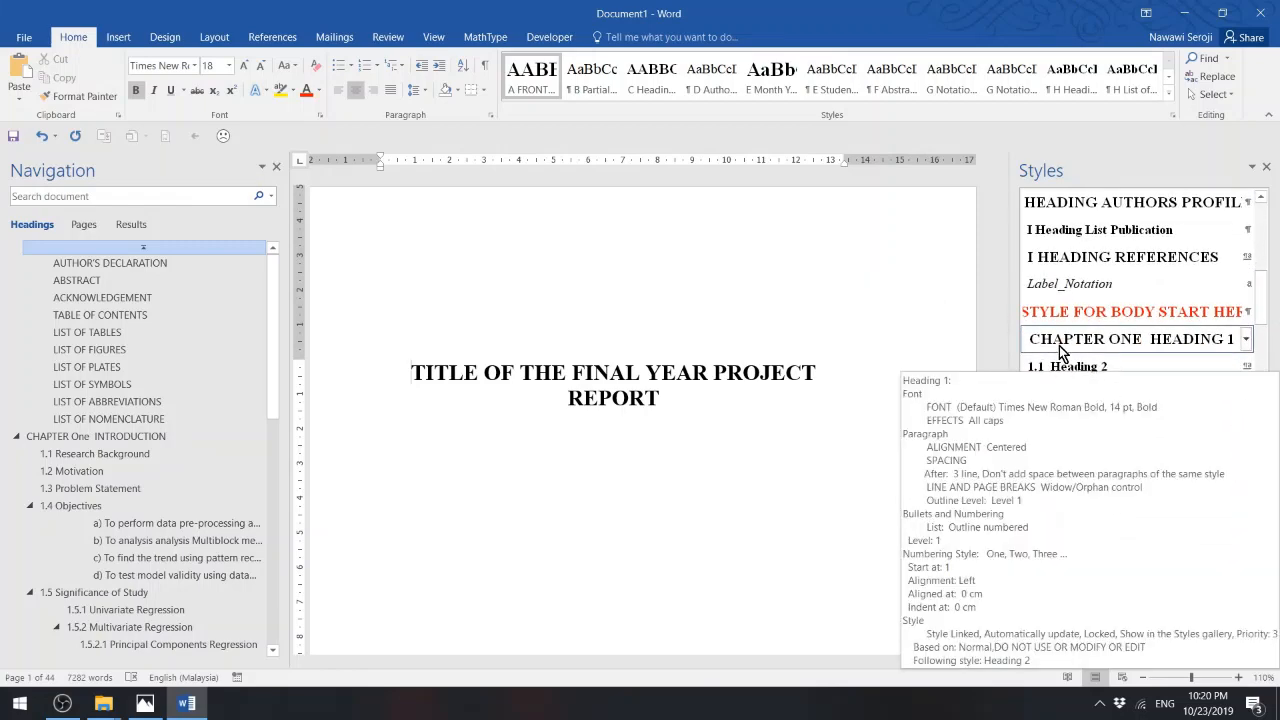
pyautogui.moveTo(1214, 346)
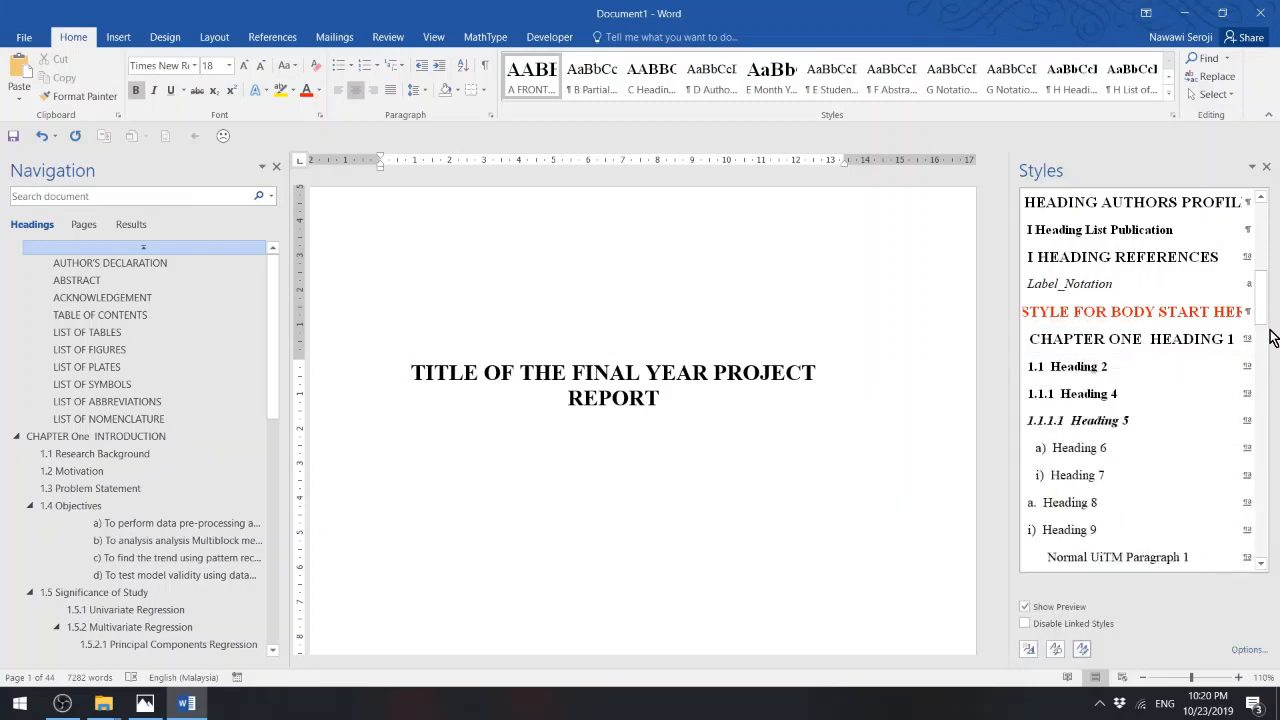
pyautogui.moveTo(1264, 307)
pyautogui.mouseDown()
pyautogui.moveTo(1275, 352)
pyautogui.moveTo(1267, 203)
pyautogui.mouseUp()
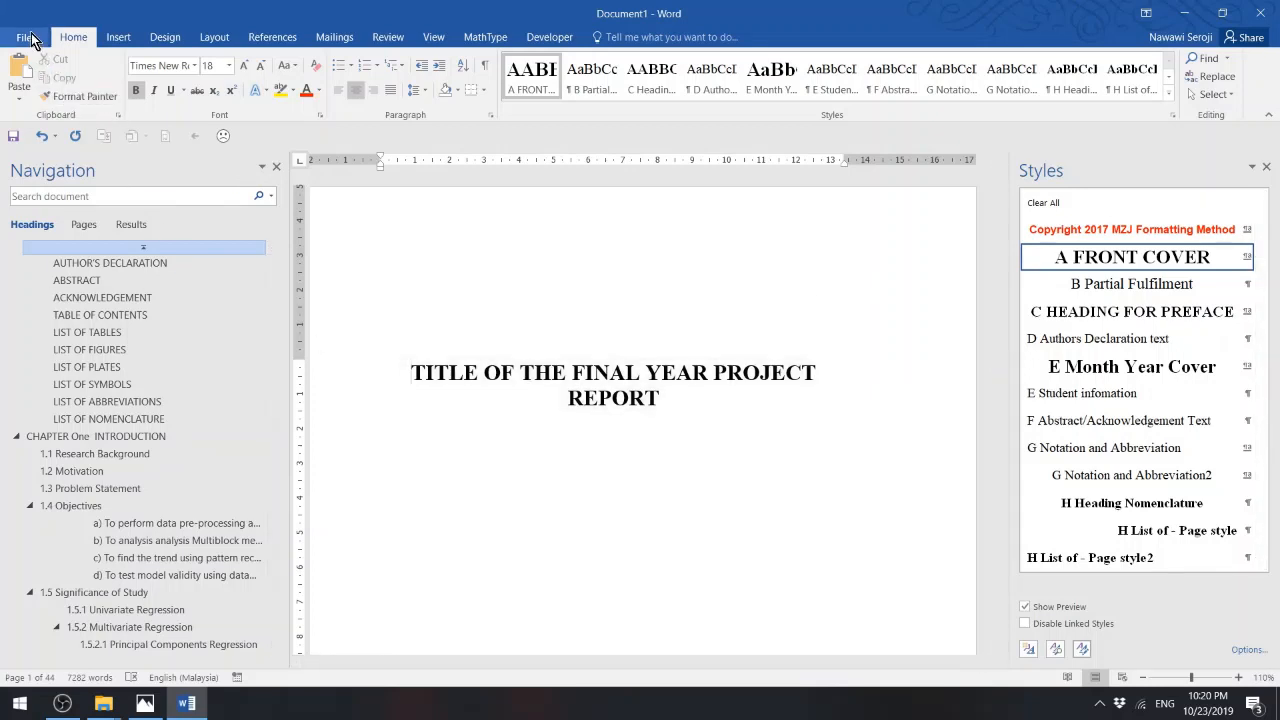
# - Save the document as Thesis1.docx in the DEMO WORD folder, replacing the existing file
pyautogui.click(27, 37)
pyautogui.click(41, 187)
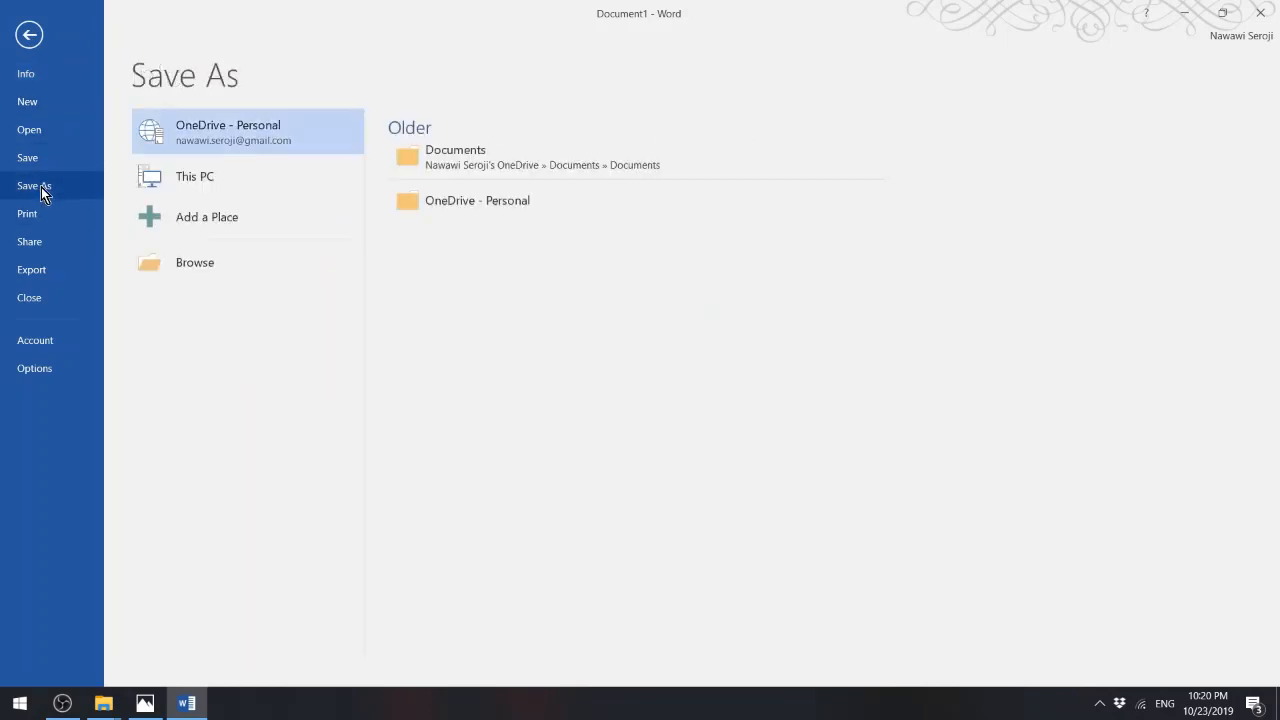
pyautogui.click(203, 259)
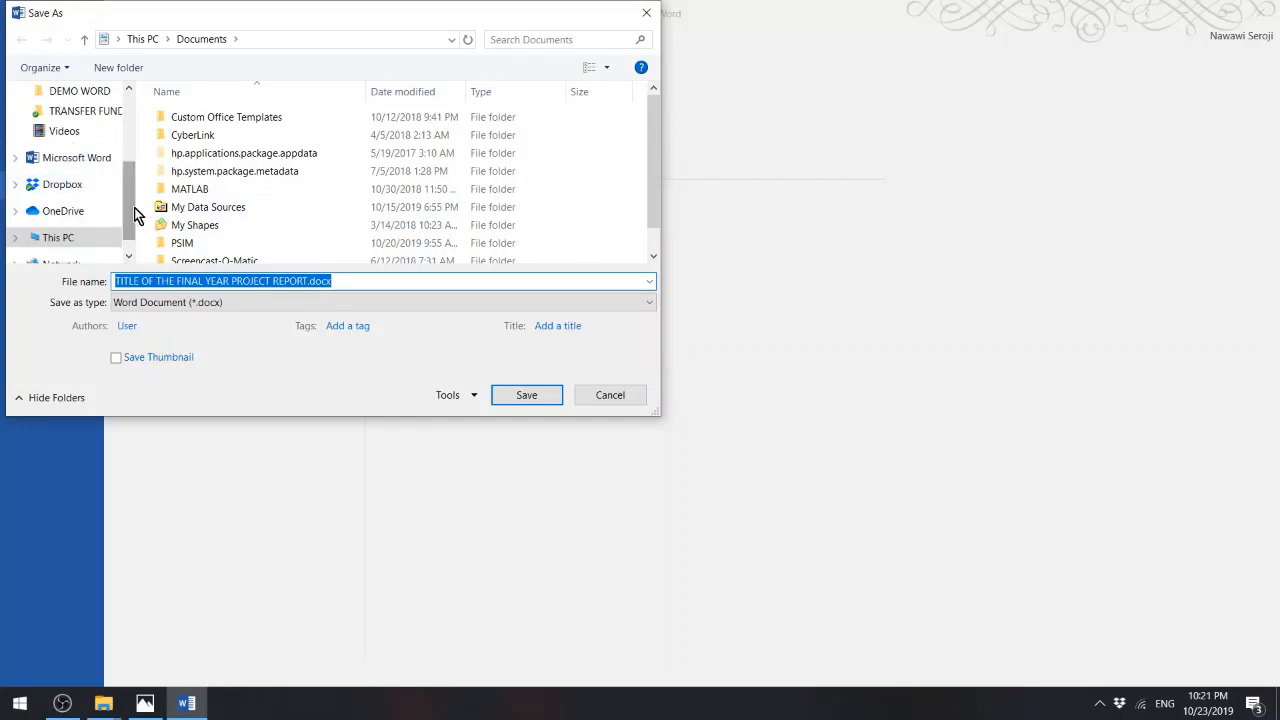
pyautogui.moveTo(134, 207); pyautogui.dragTo(135, 143)
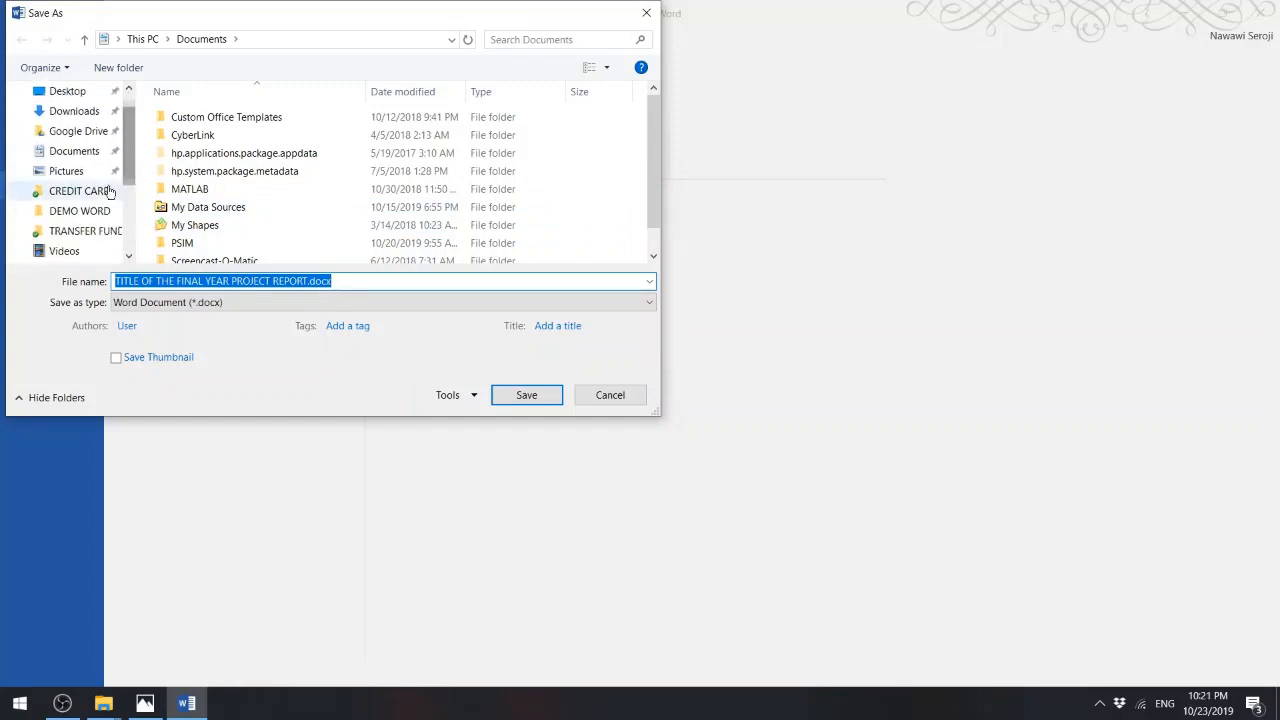
pyautogui.click(85, 212)
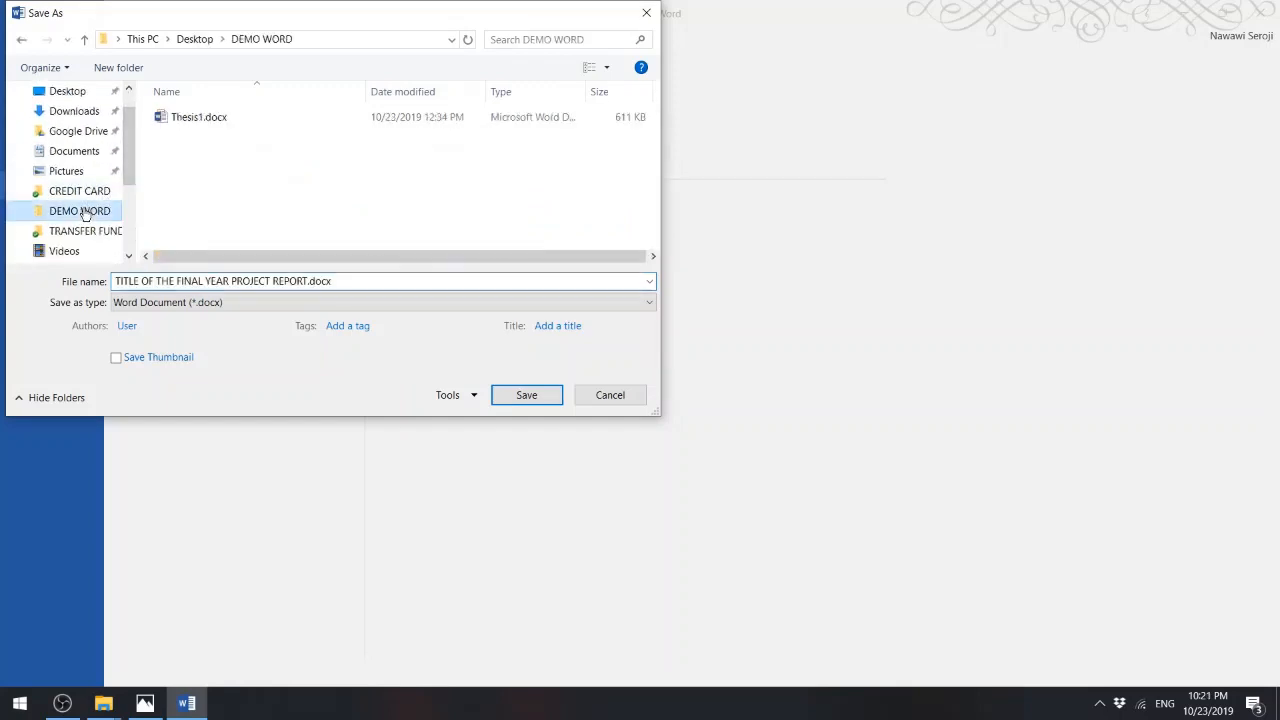
pyautogui.click(191, 118)
pyautogui.click(540, 400)
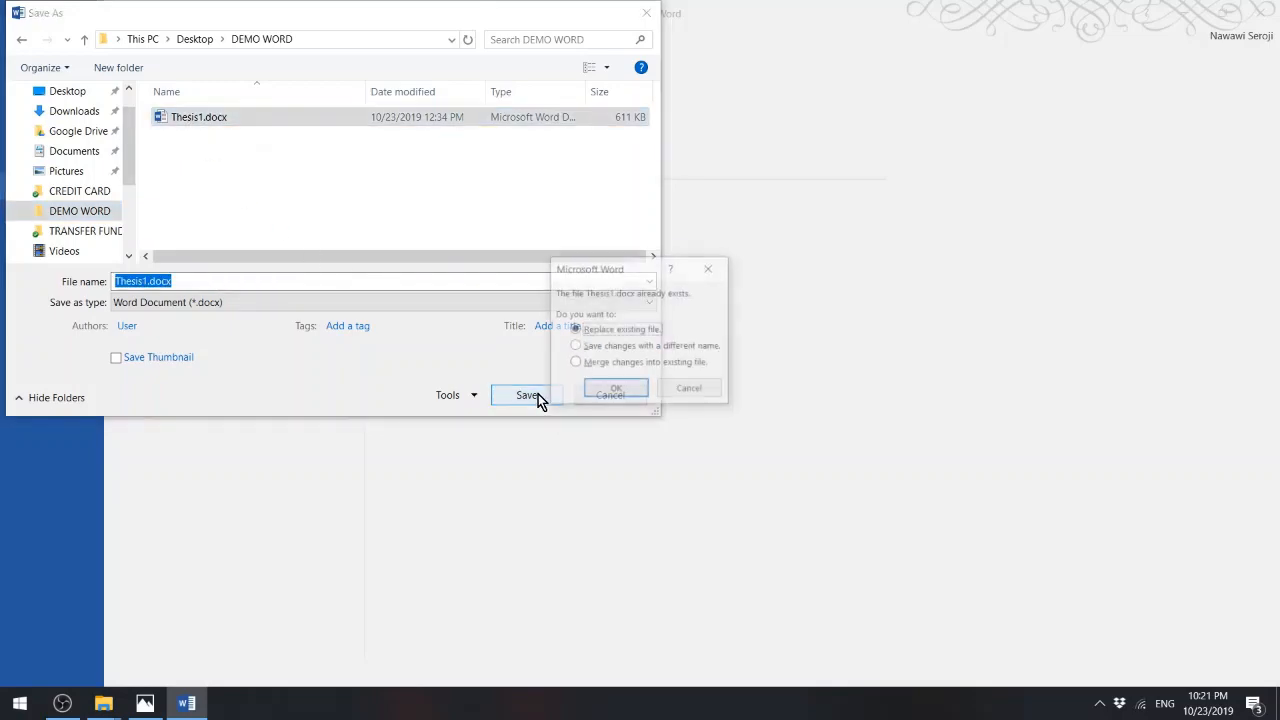
pyautogui.click(615, 390)
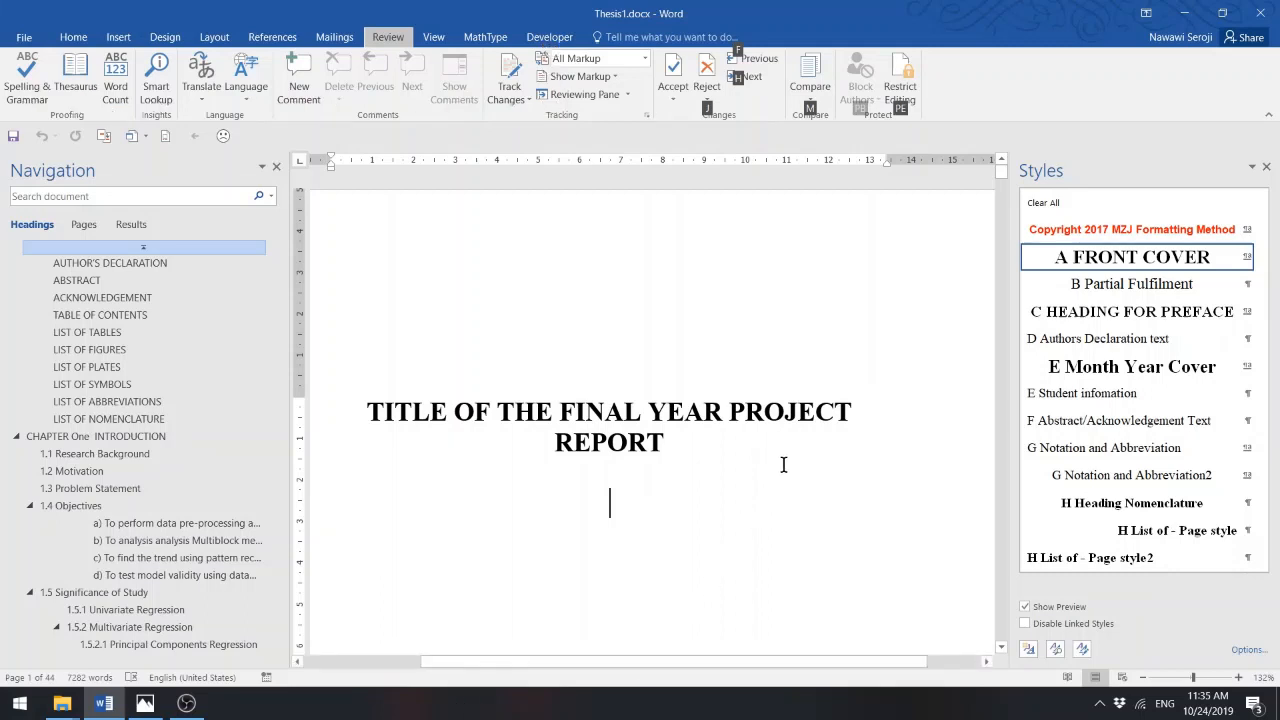
# - Look through the front cover and title pages at the start of the thesis
pyautogui.click(784, 465)
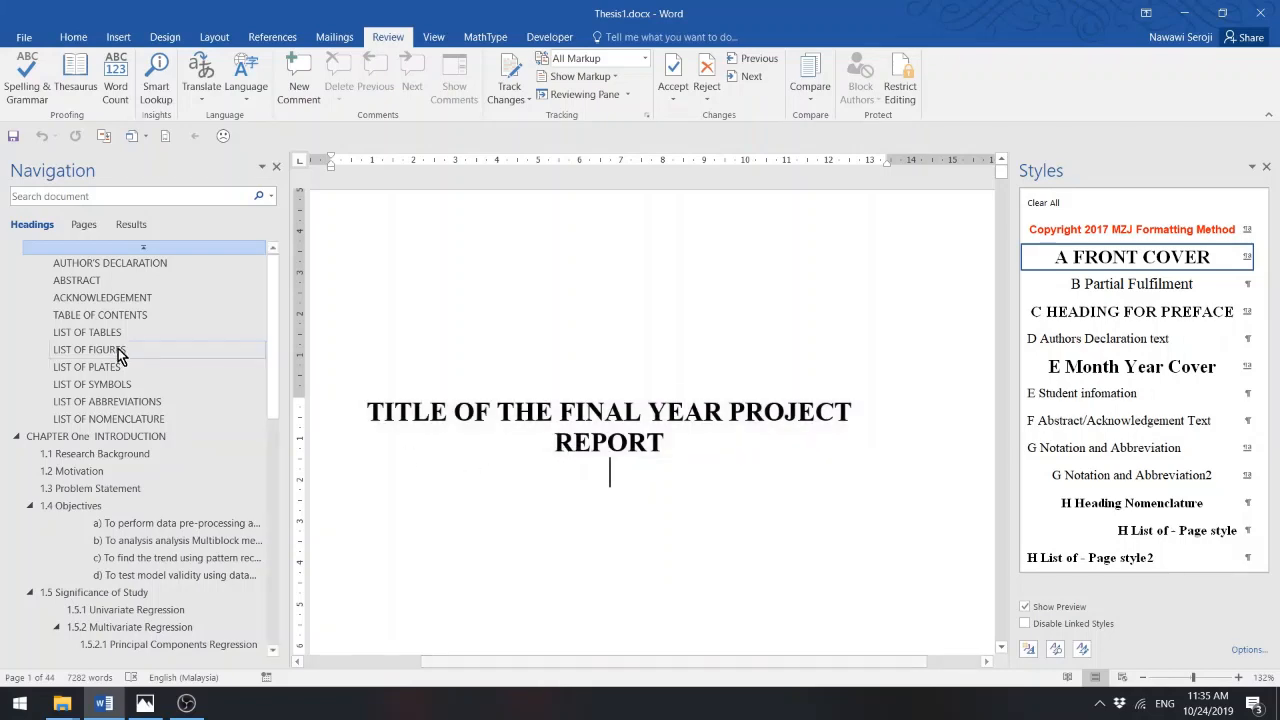
pyautogui.scroll(-3, 455, 431)
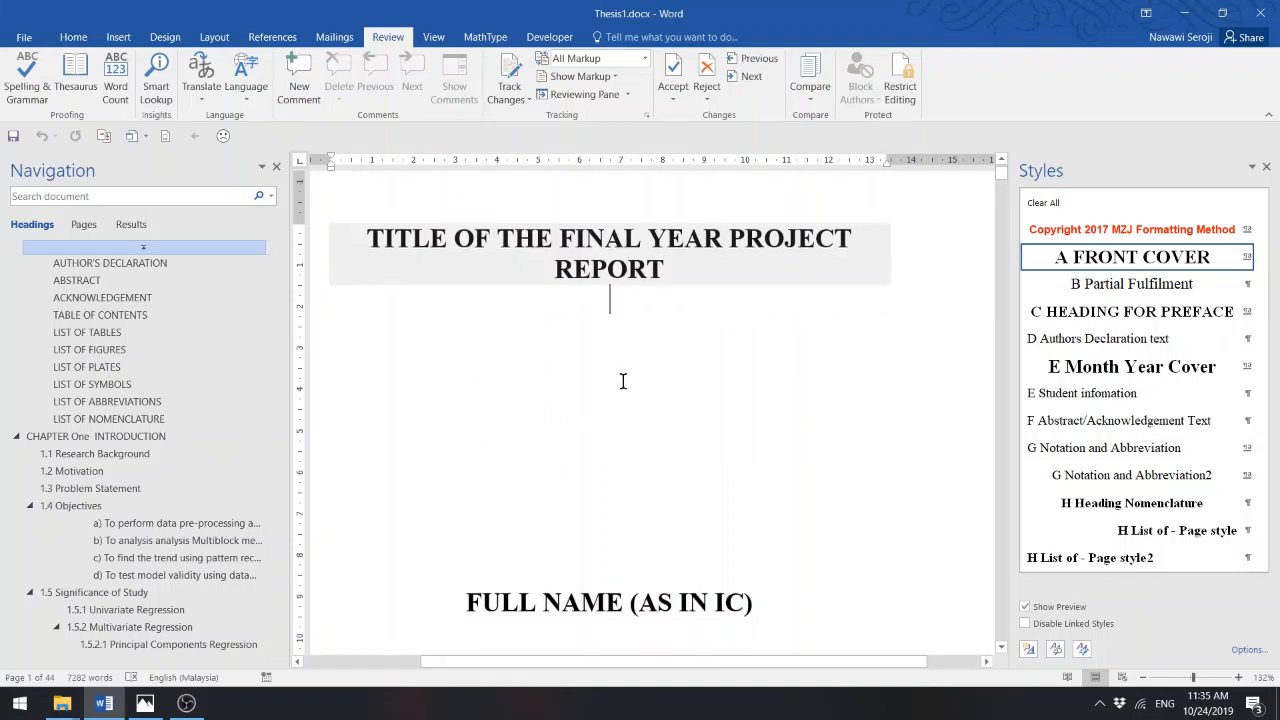
pyautogui.scroll(-3, 654, 429)
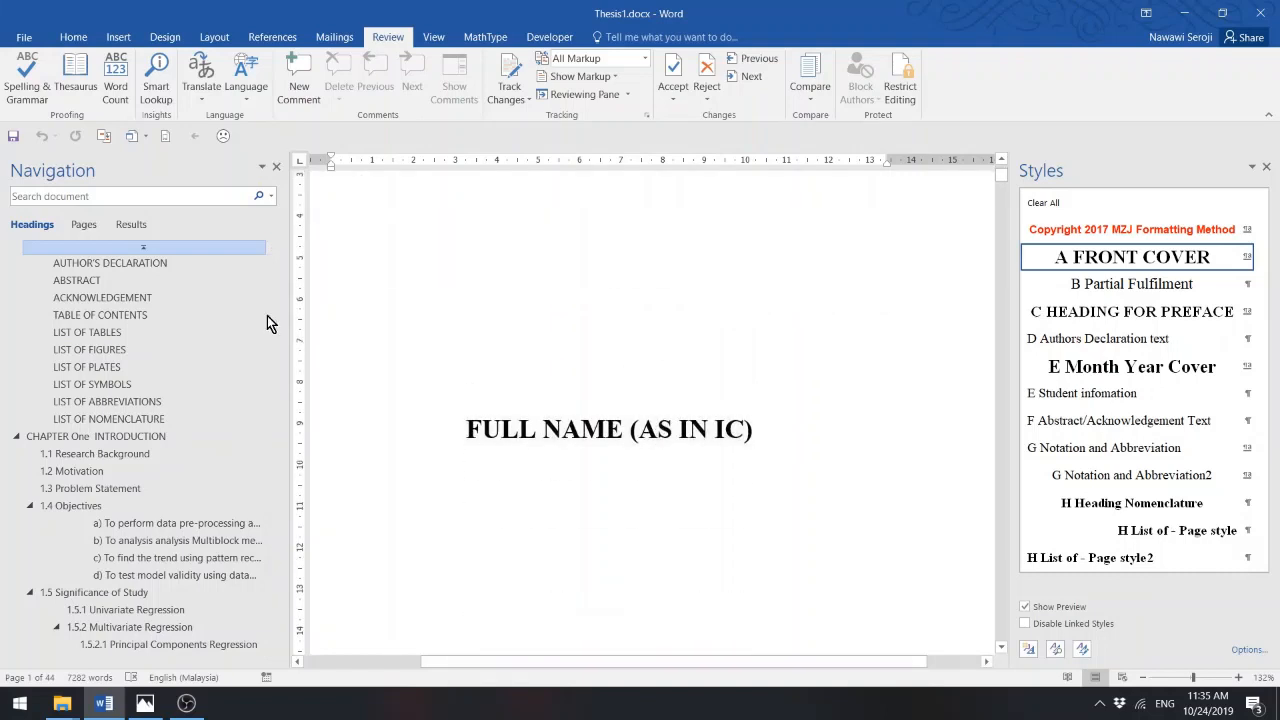
pyautogui.scroll(-1, 780, 414)
pyautogui.scroll(-15, 780, 414)
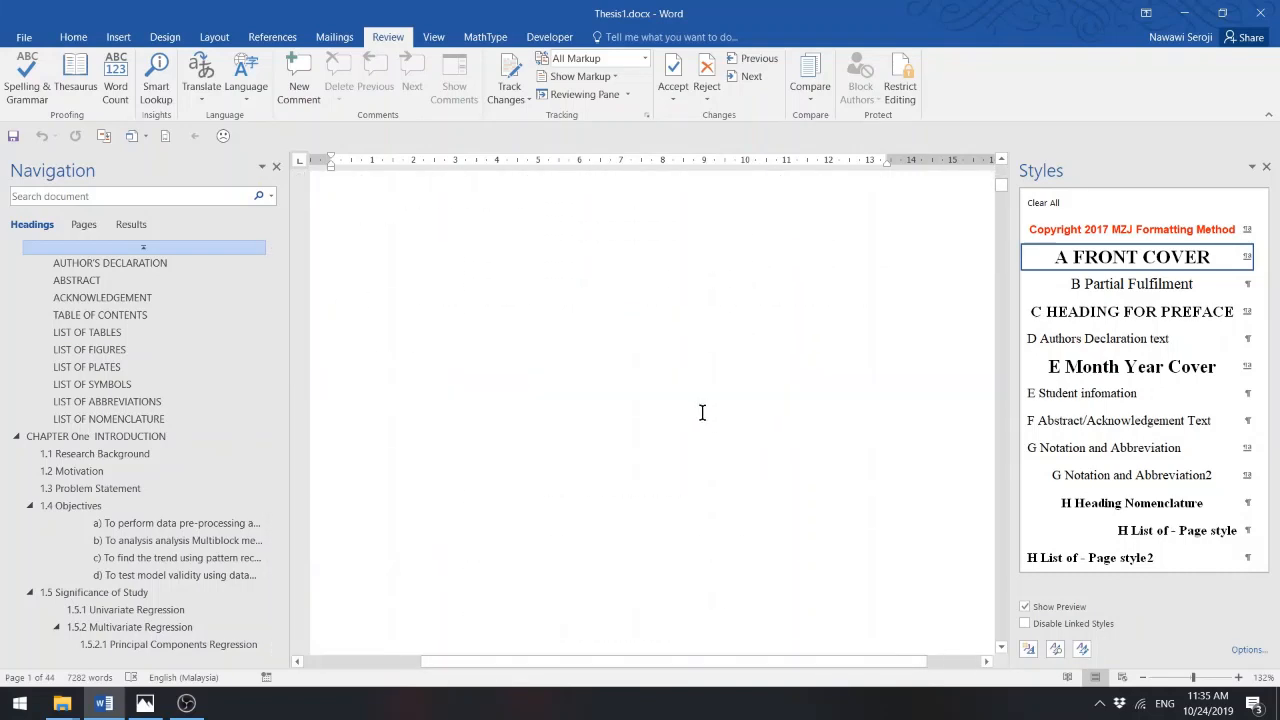
pyautogui.scroll(-5, 703, 412)
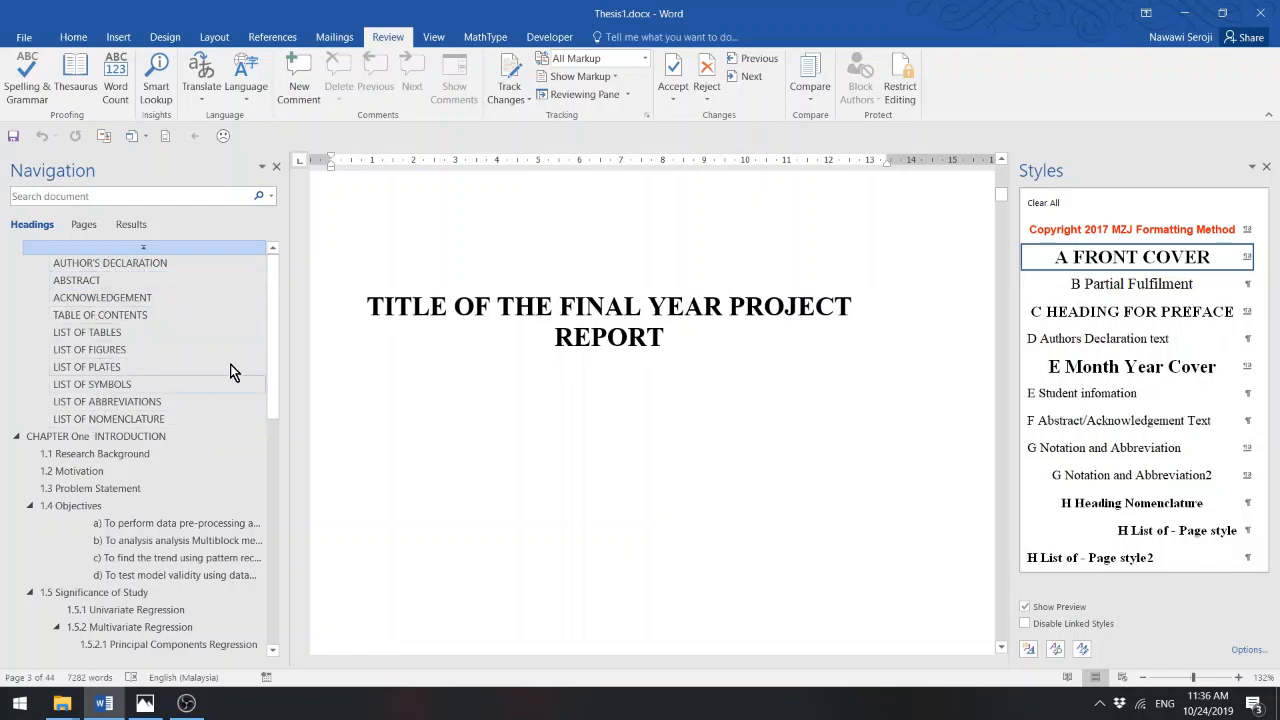
# - Review the preliminary sections from the author's declaration and abstract through the table of contents to the lists of tables and figures
pyautogui.click(101, 263)
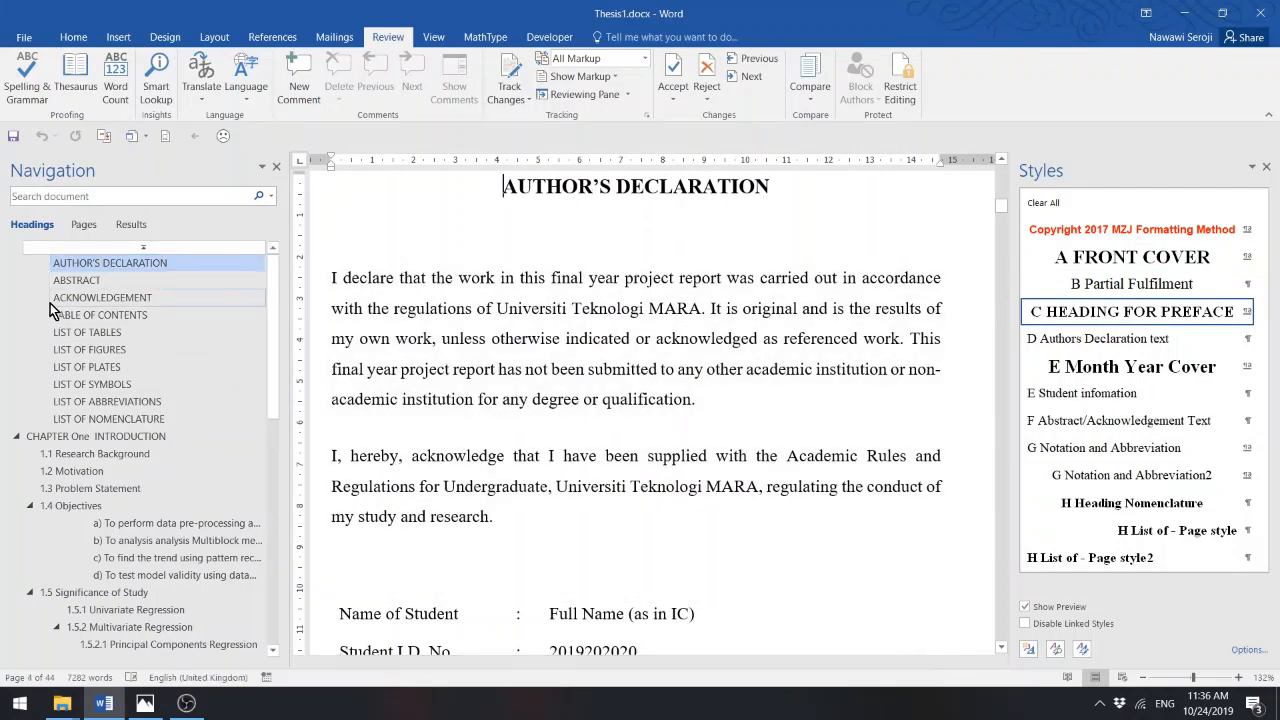
pyautogui.click(80, 282)
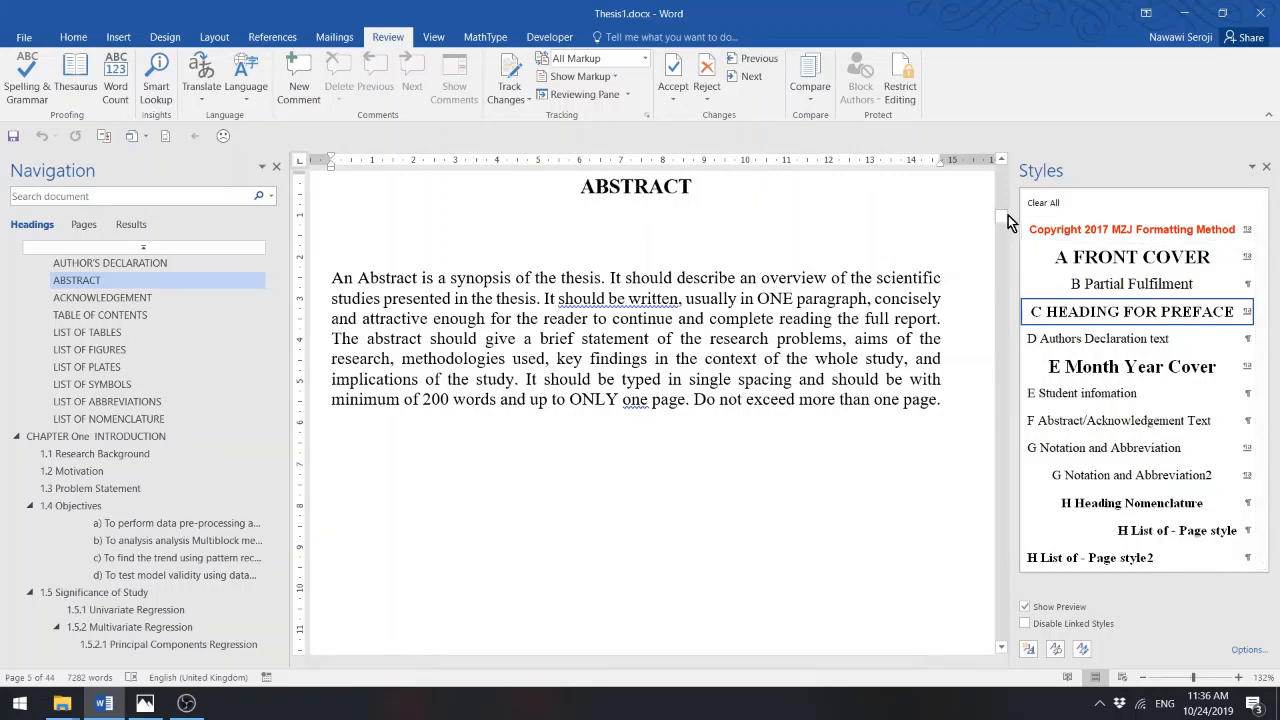
pyautogui.moveTo(1002, 217)
pyautogui.mouseDown()
pyautogui.moveTo(1005, 250)
pyautogui.moveTo(1003, 222)
pyautogui.mouseUp()
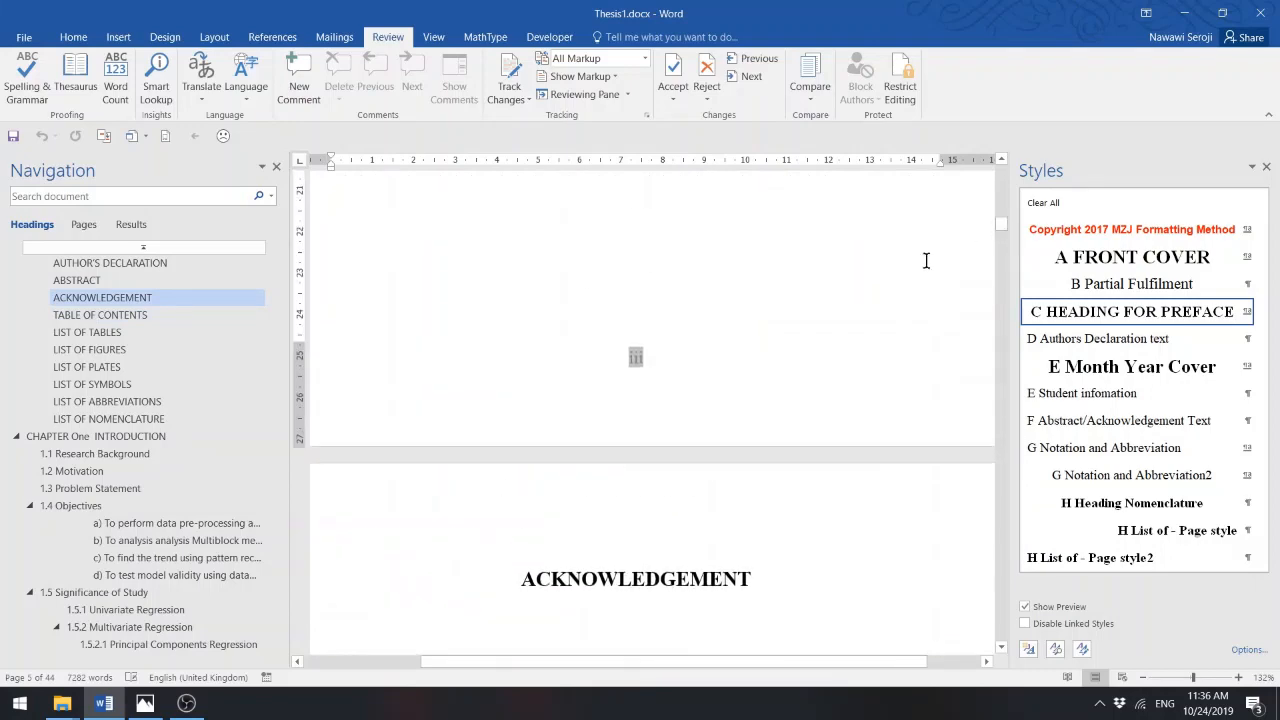
pyautogui.click(112, 317)
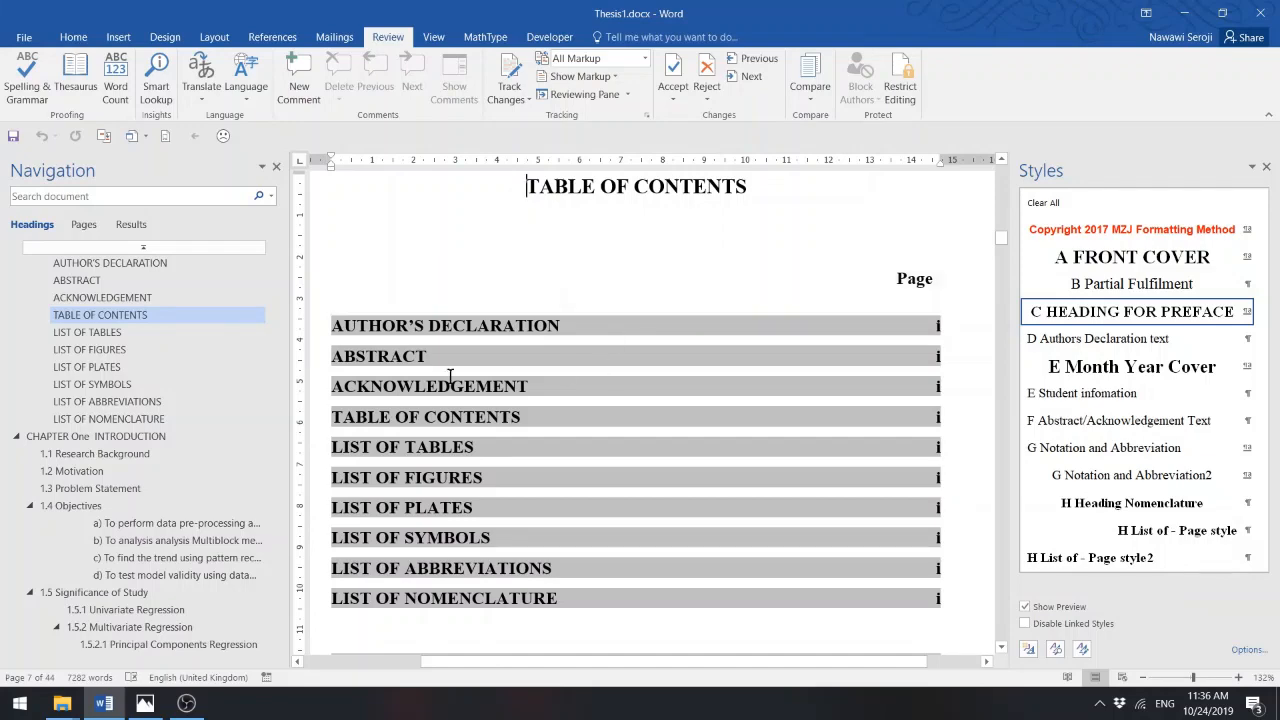
pyautogui.click(99, 332)
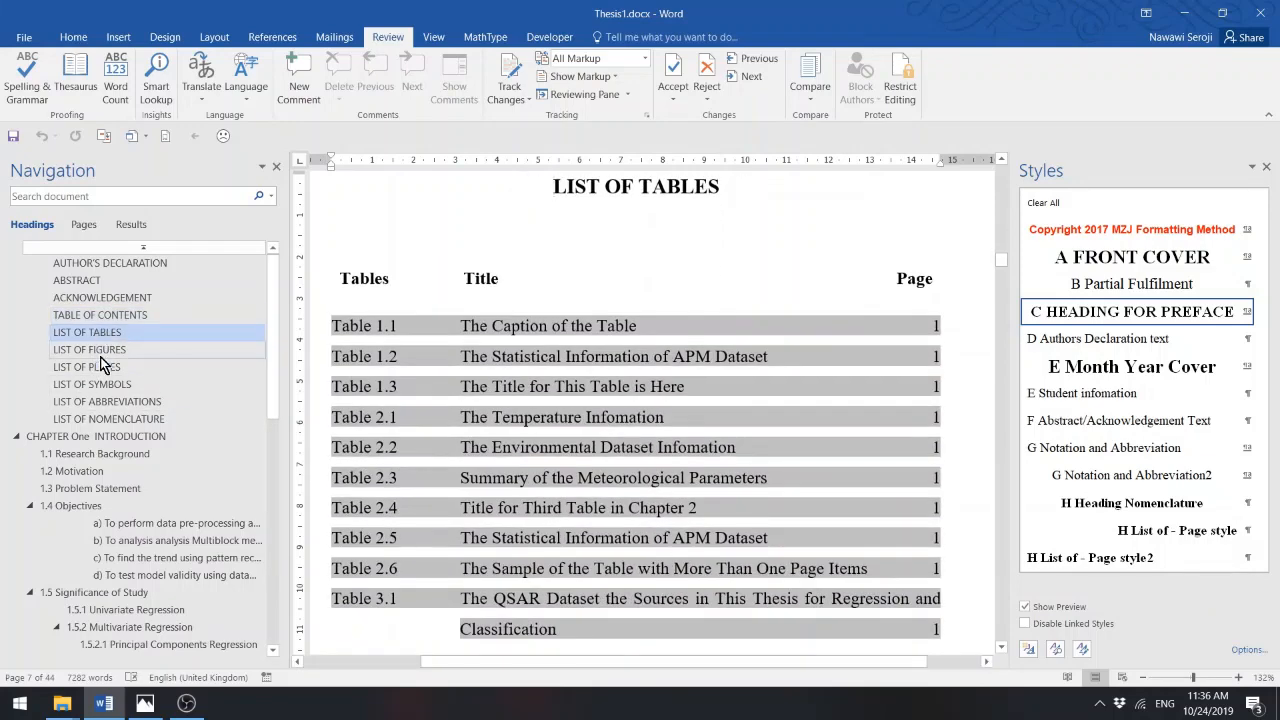
pyautogui.click(100, 351)
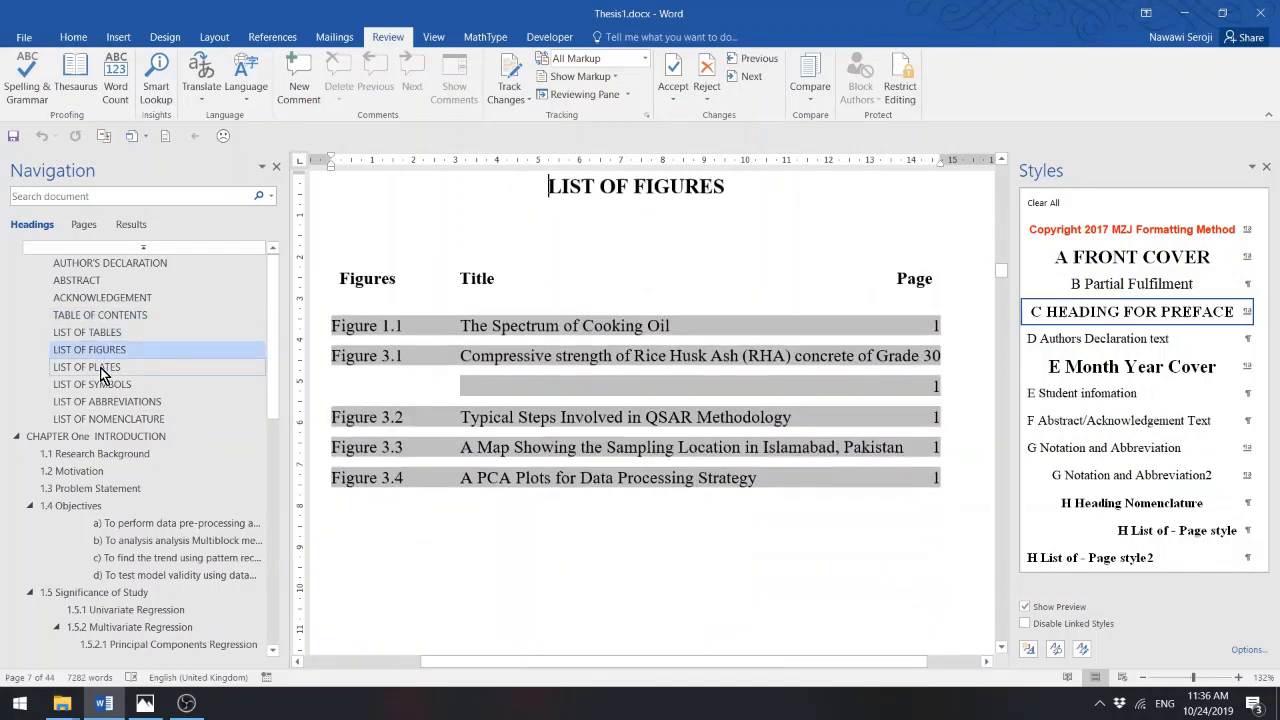
# - Select the Chapter One Introduction heading together with all its content
pyautogui.click(105, 440)
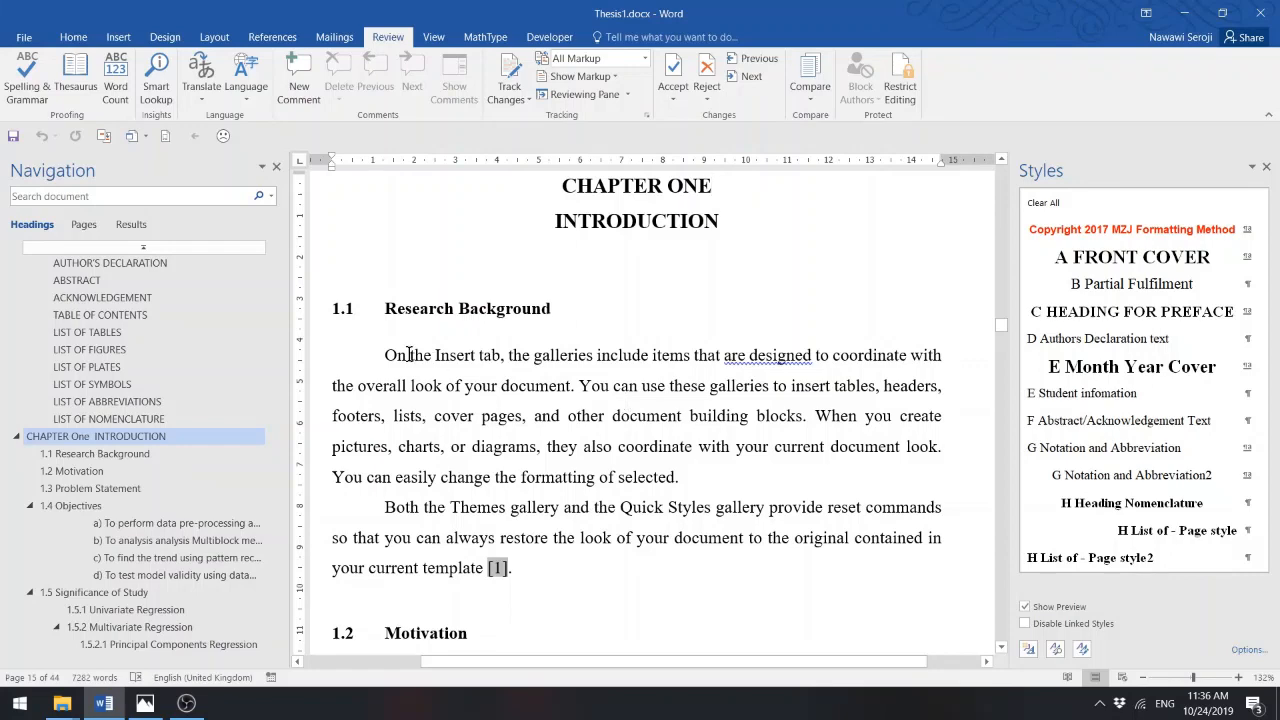
pyautogui.moveTo(277, 356)
pyautogui.mouseDown()
pyautogui.moveTo(261, 517)
pyautogui.moveTo(268, 615)
pyautogui.moveTo(290, 392)
pyautogui.moveTo(272, 358)
pyautogui.mouseUp()
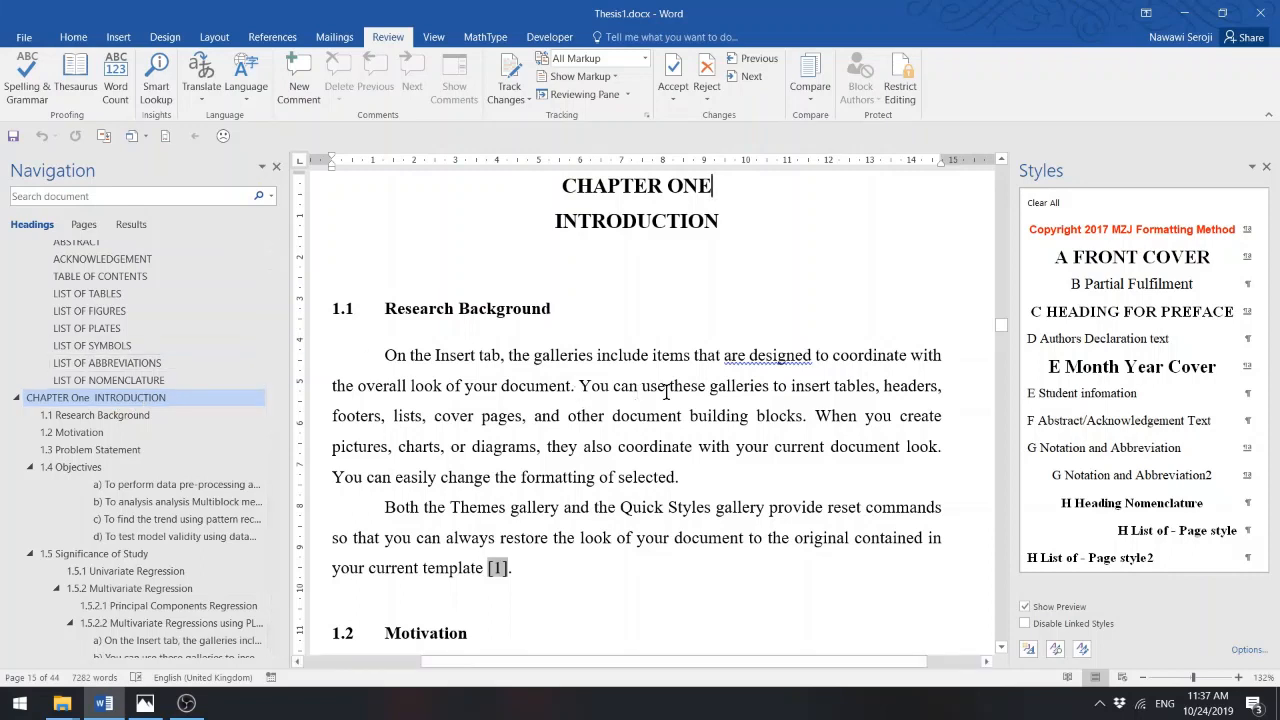
pyautogui.scroll(2, 734, 400)
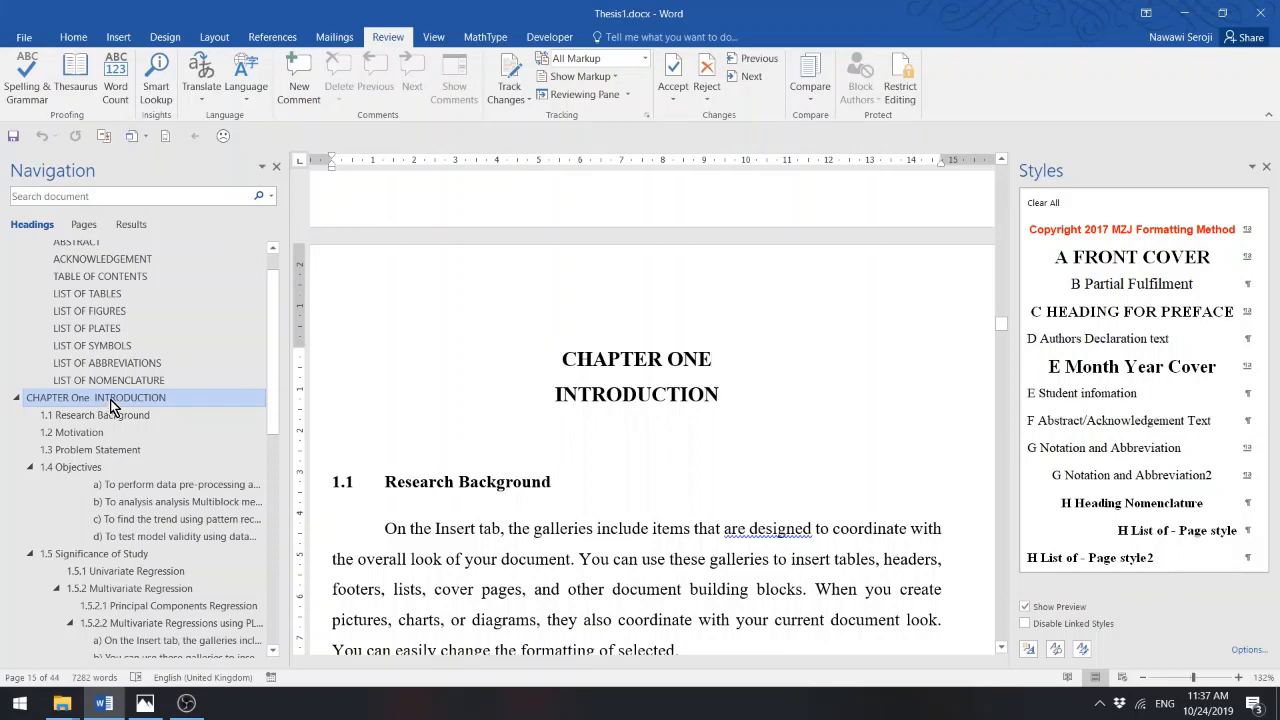
pyautogui.rightClick(113, 406)
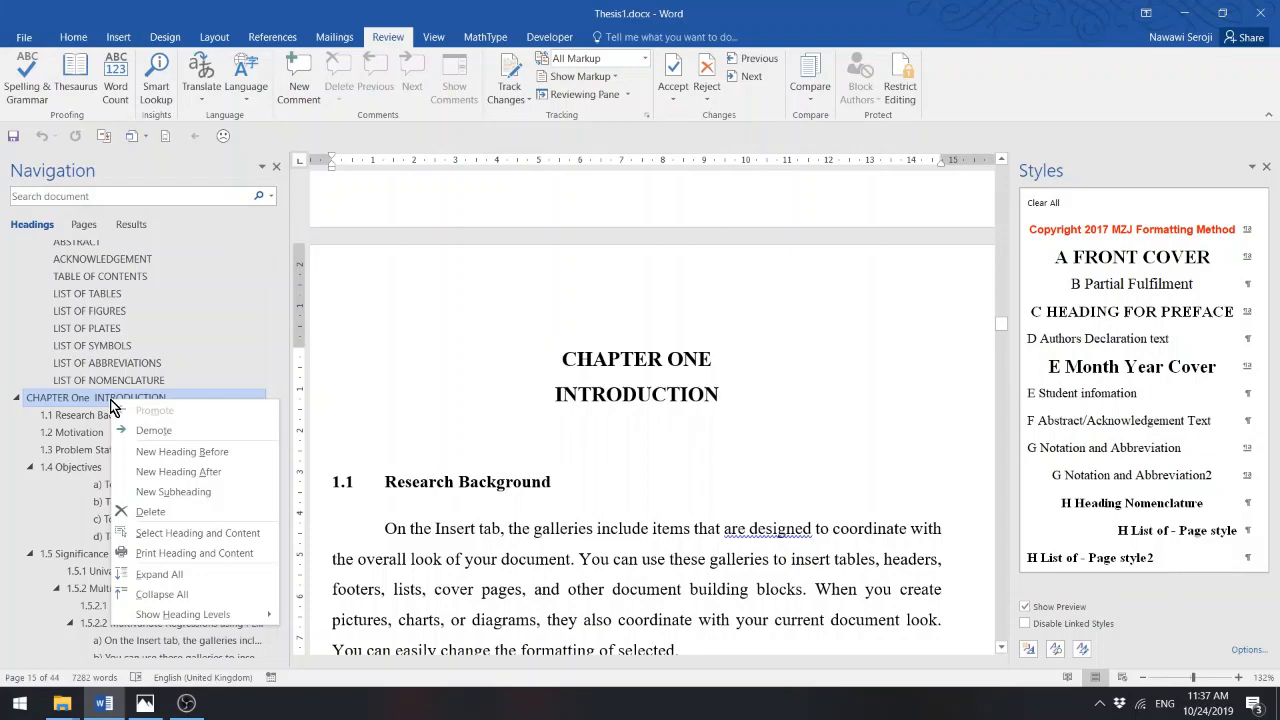
pyautogui.click(195, 535)
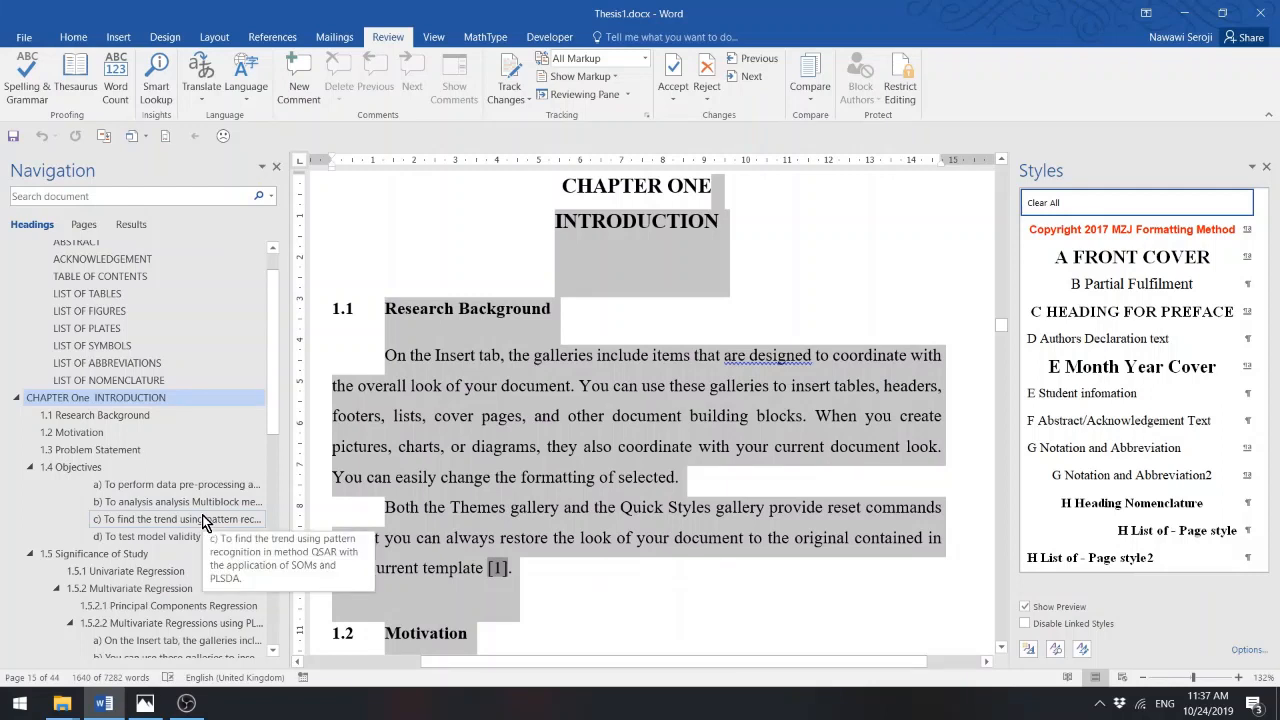
# - Delete the Introduction and Literature Review chapters together with all their content
pyautogui.rightClick(98, 400)
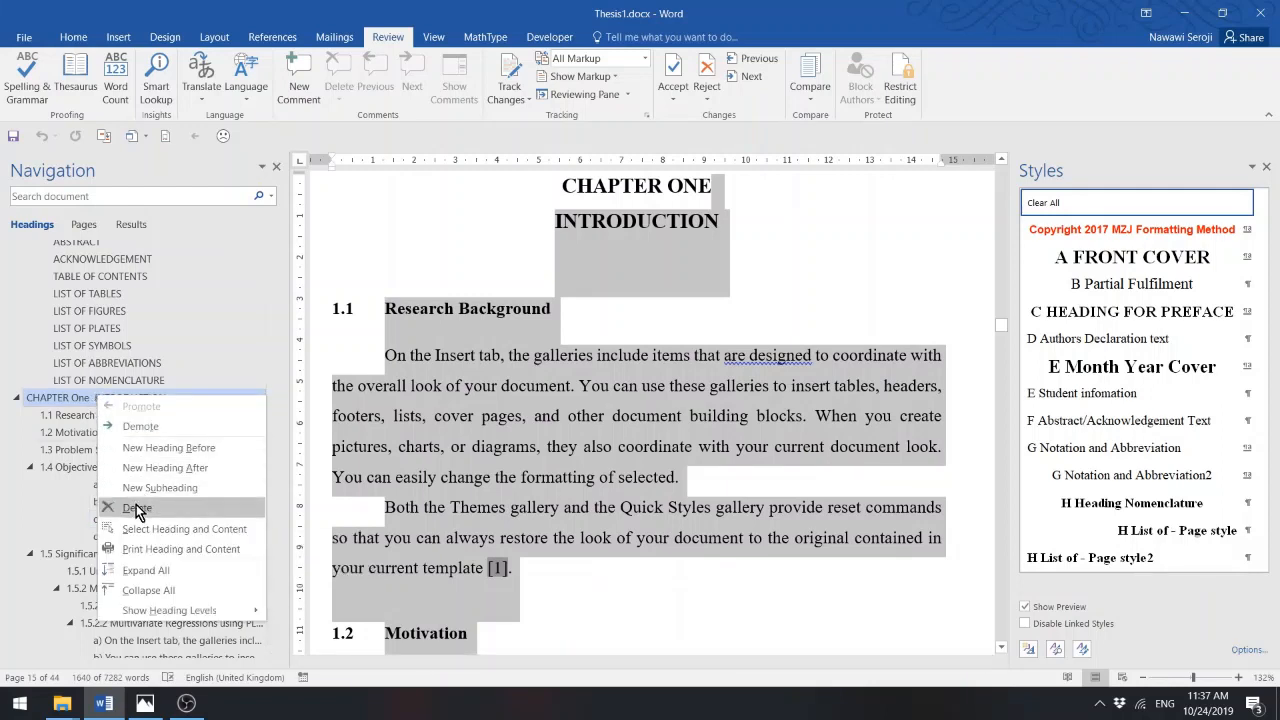
pyautogui.click(137, 509)
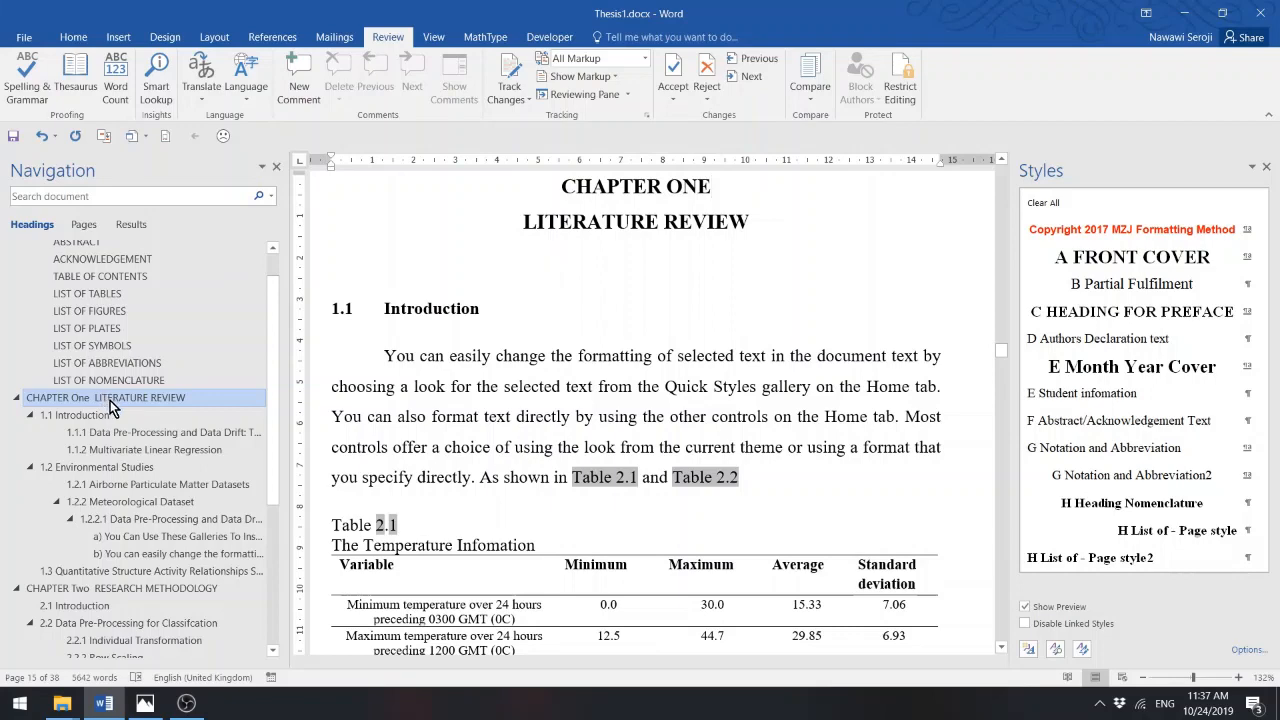
pyautogui.rightClick(108, 400)
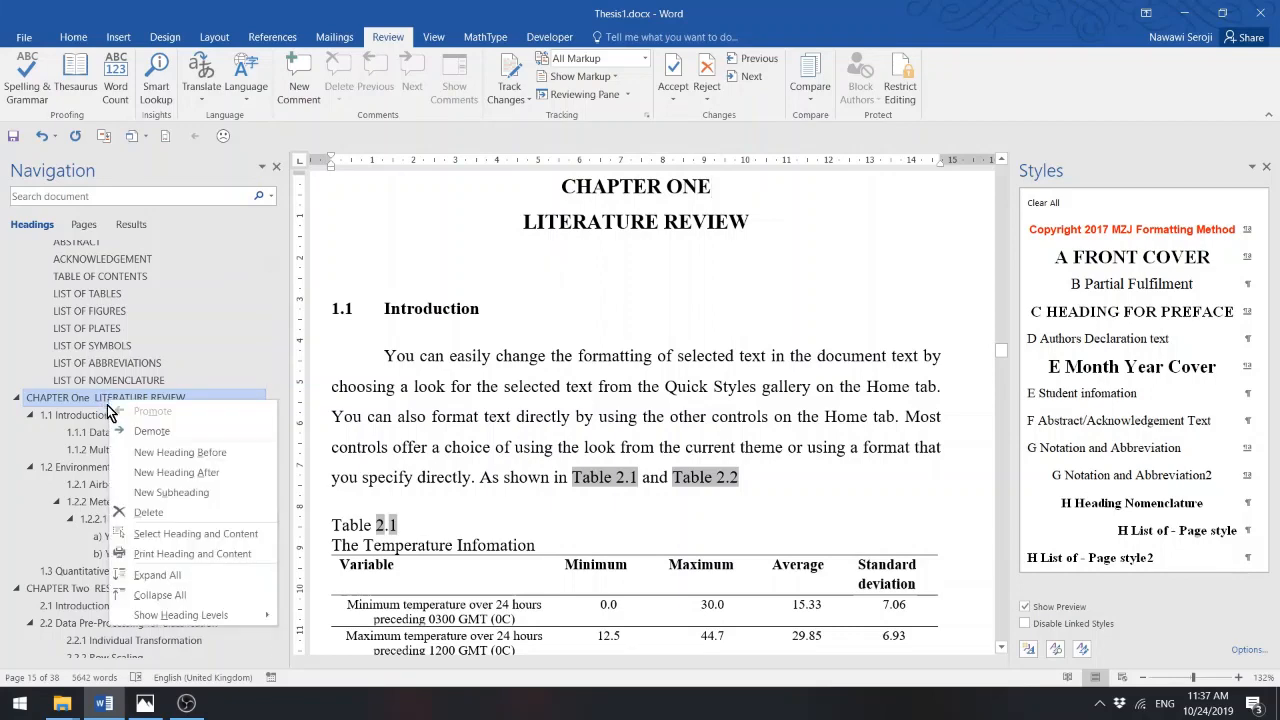
pyautogui.click(172, 536)
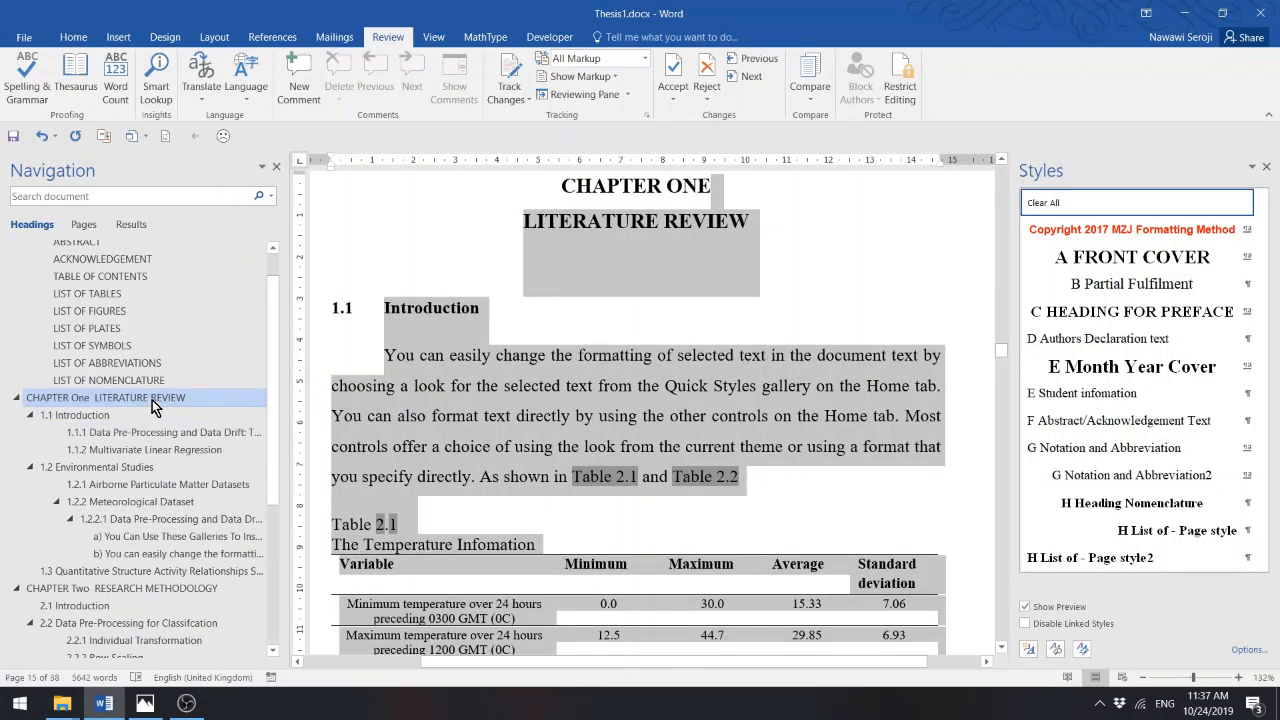
pyautogui.rightClick(152, 400)
pyautogui.click(193, 513)
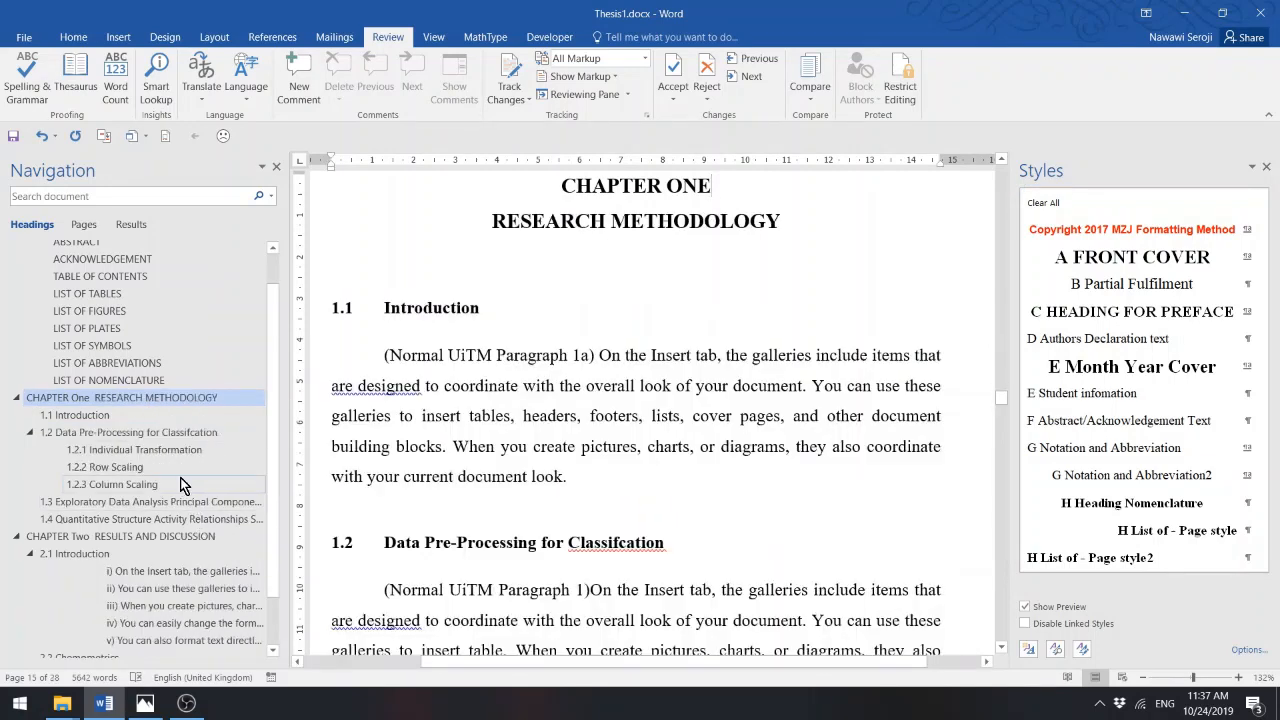
# - Delete the Research Methodology and Results and Discussion chapters together with all their content
pyautogui.rightClick(142, 401)
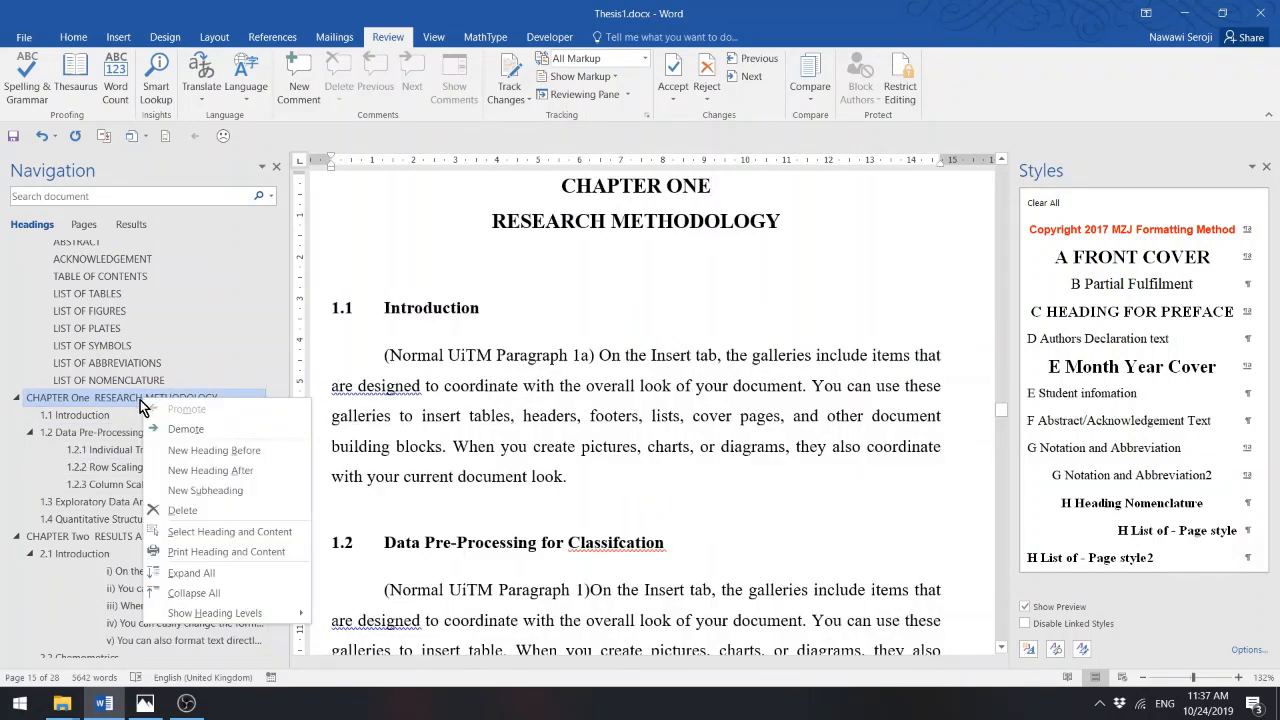
pyautogui.click(186, 532)
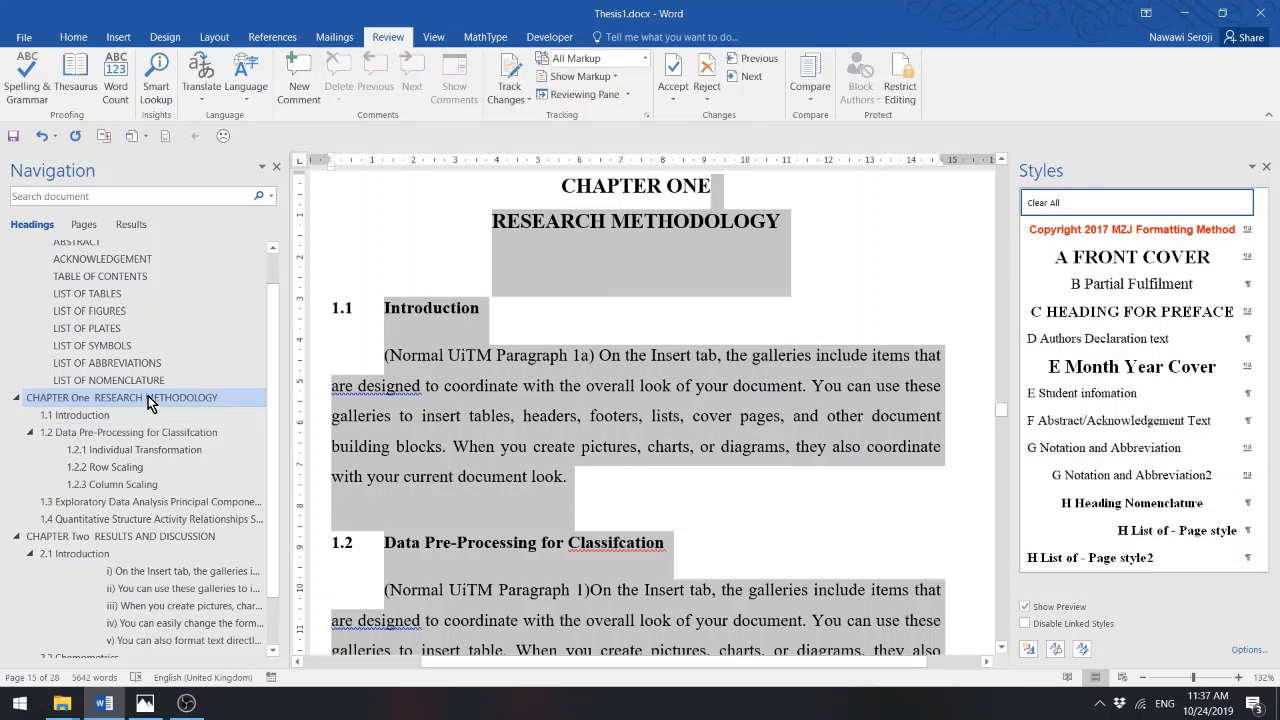
pyautogui.rightClick(148, 399)
pyautogui.click(183, 510)
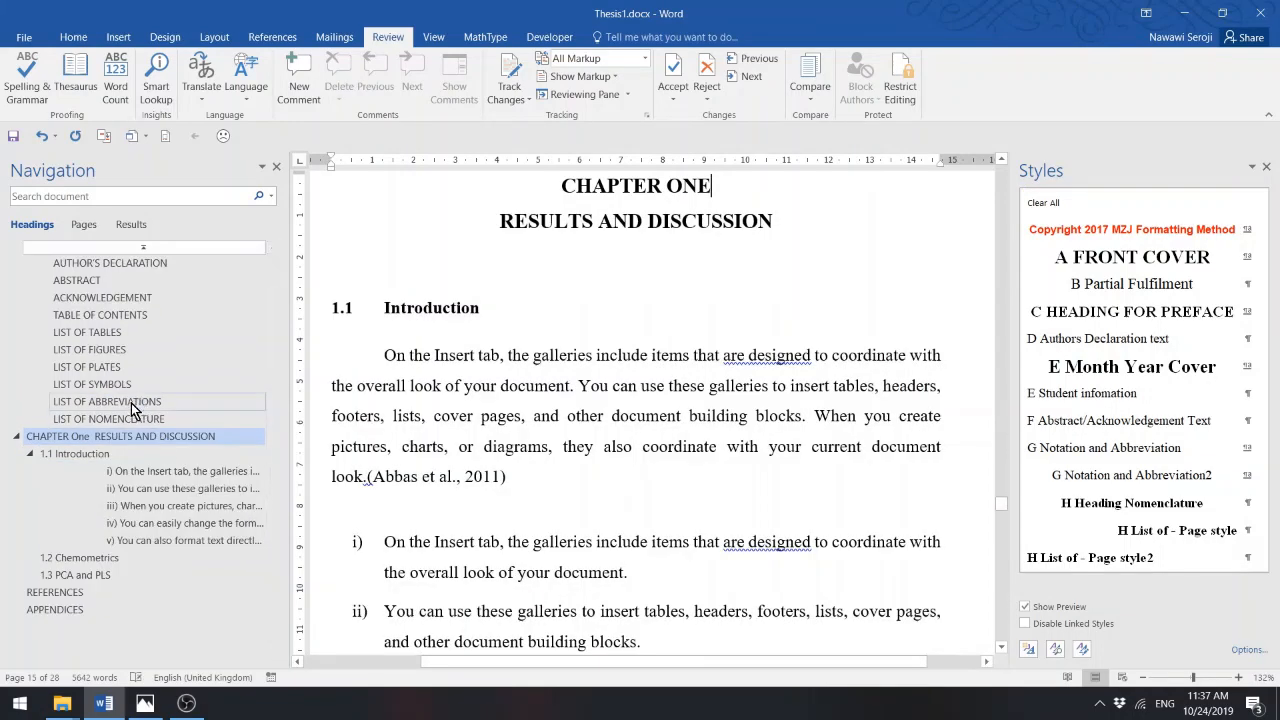
pyautogui.rightClick(130, 443)
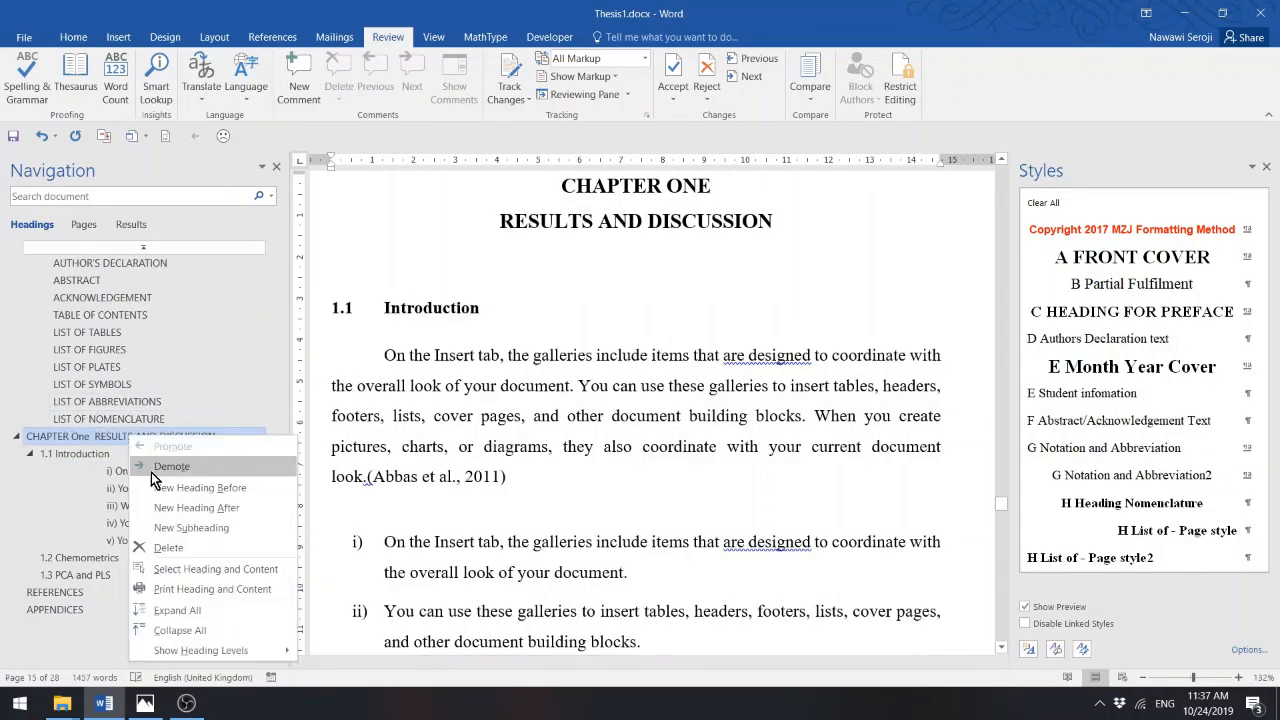
pyautogui.click(173, 571)
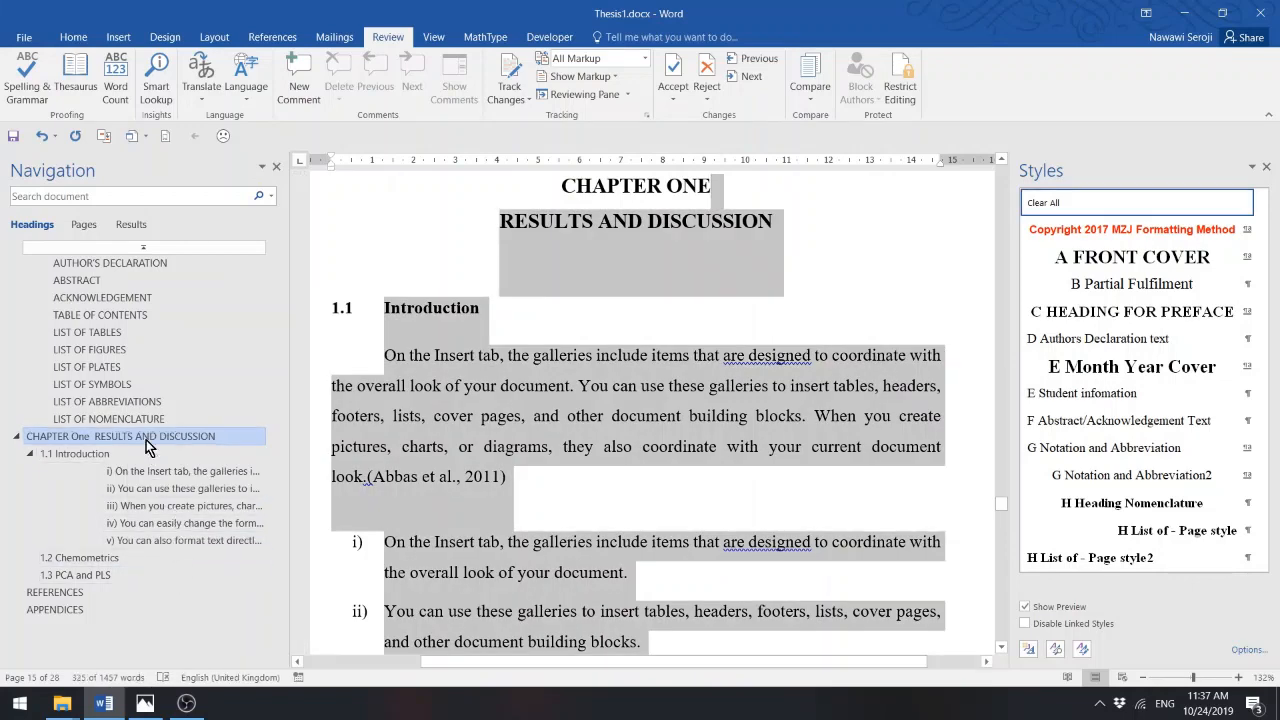
pyautogui.rightClick(146, 440)
pyautogui.click(173, 553)
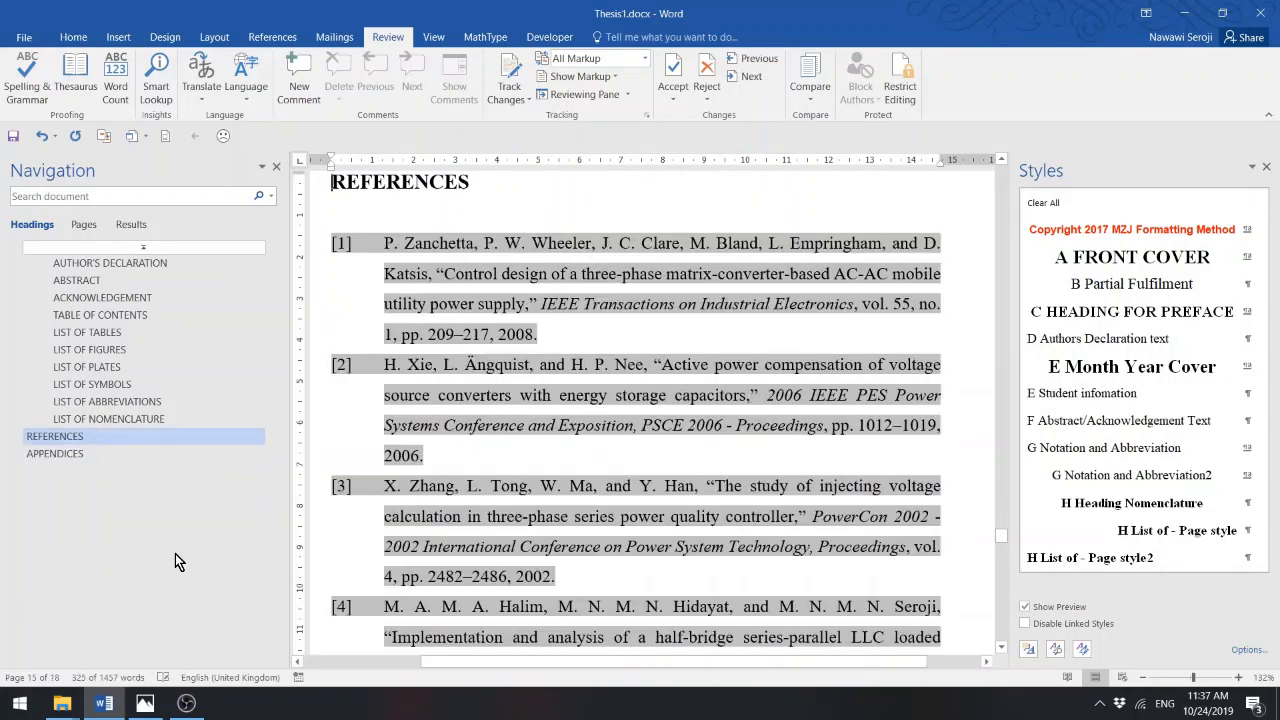
# - Delete all the bibliography entries [1] to [5] under the REFERENCES heading, keeping the heading itself
pyautogui.click(337, 247)
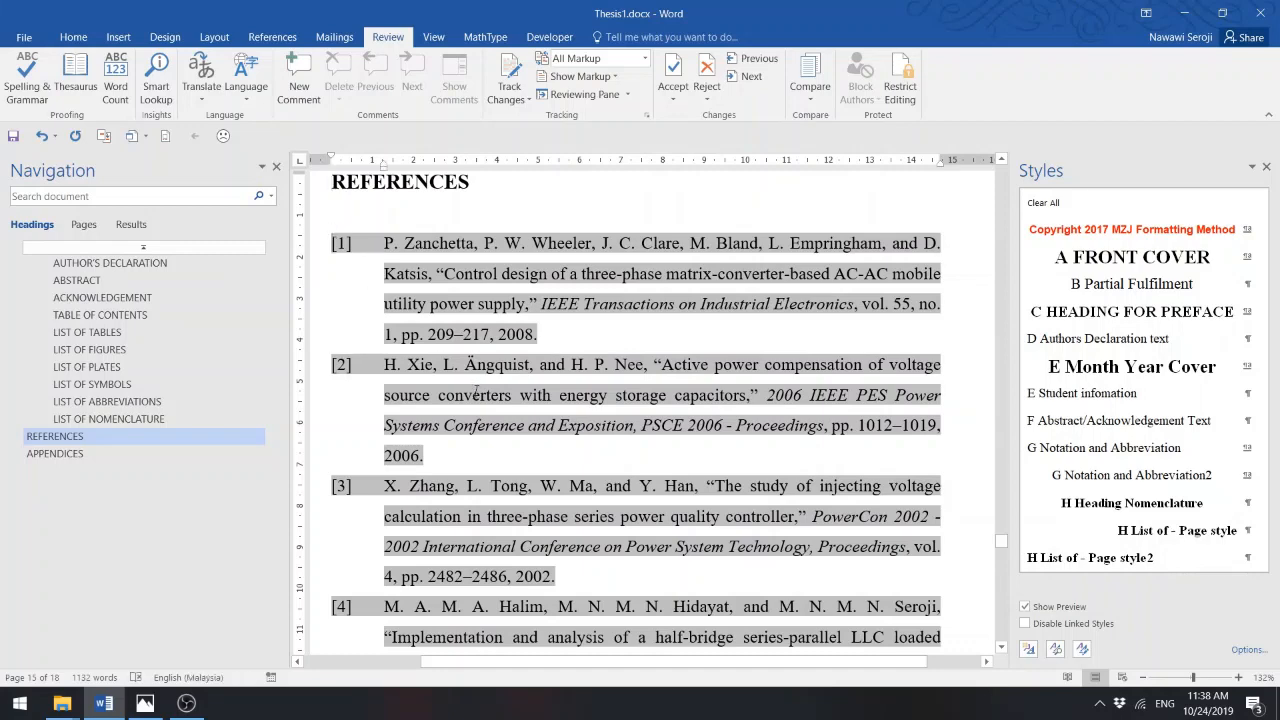
pyautogui.scroll(-5, 473, 396)
pyautogui.scroll(1, 473, 396)
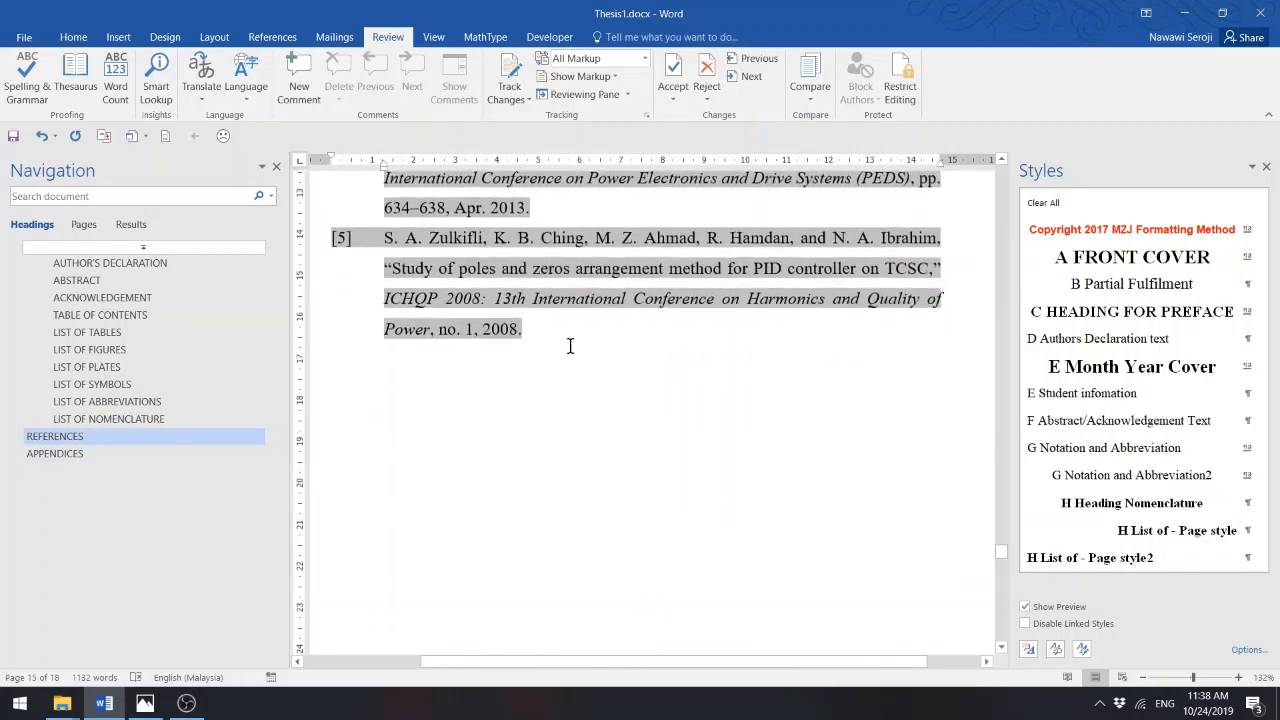
pyautogui.keyDown('shift'); pyautogui.click(570, 347); pyautogui.keyUp('shift')
pyautogui.press('Delete')
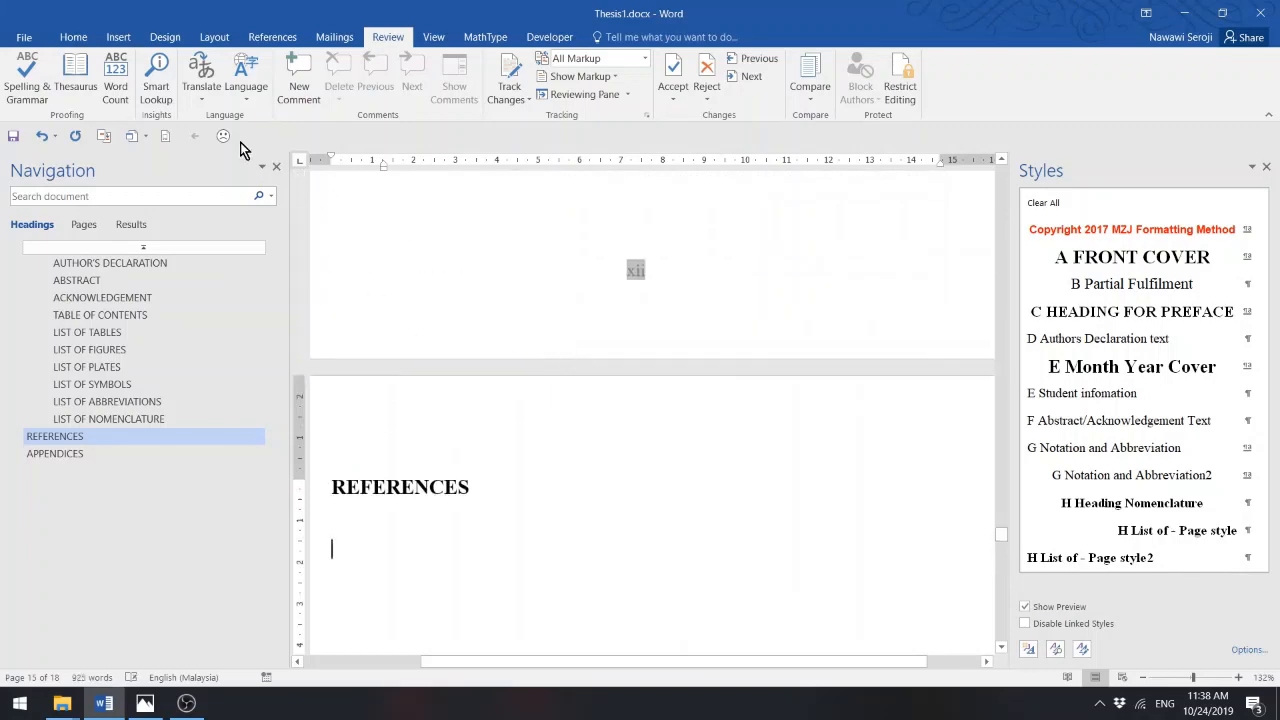
# - Show the paragraph marks and other hidden formatting symbols in the document
pyautogui.click(72, 40)
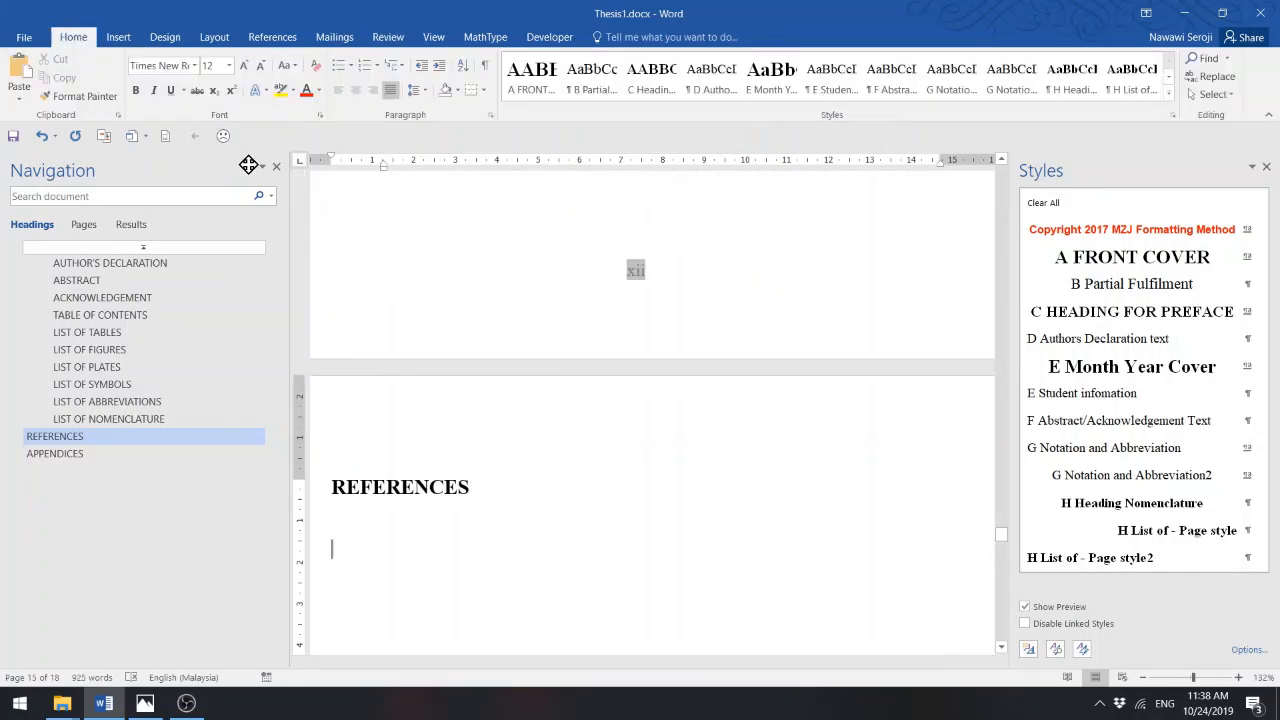
pyautogui.click(487, 68)
pyautogui.scroll(-5, 485, 532)
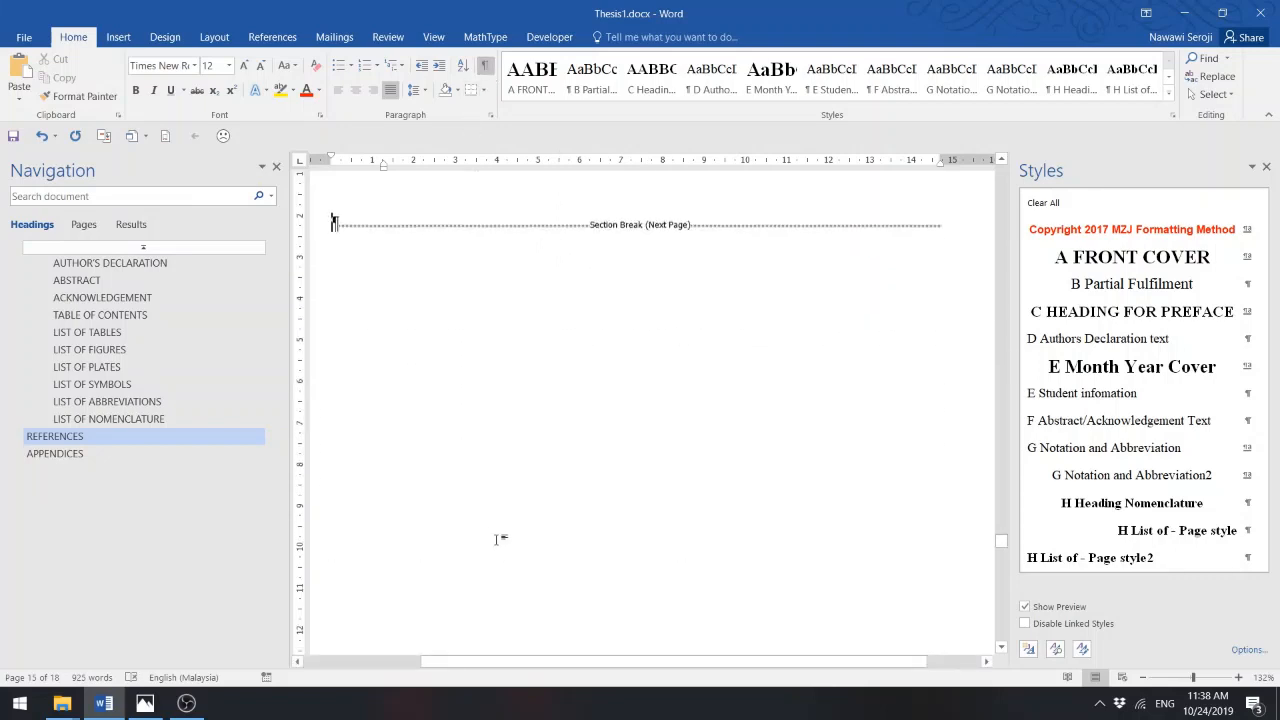
# - Add an empty paragraph before the section break under the REFERENCES heading and clear its formatting
pyautogui.scroll(3, 499, 539)
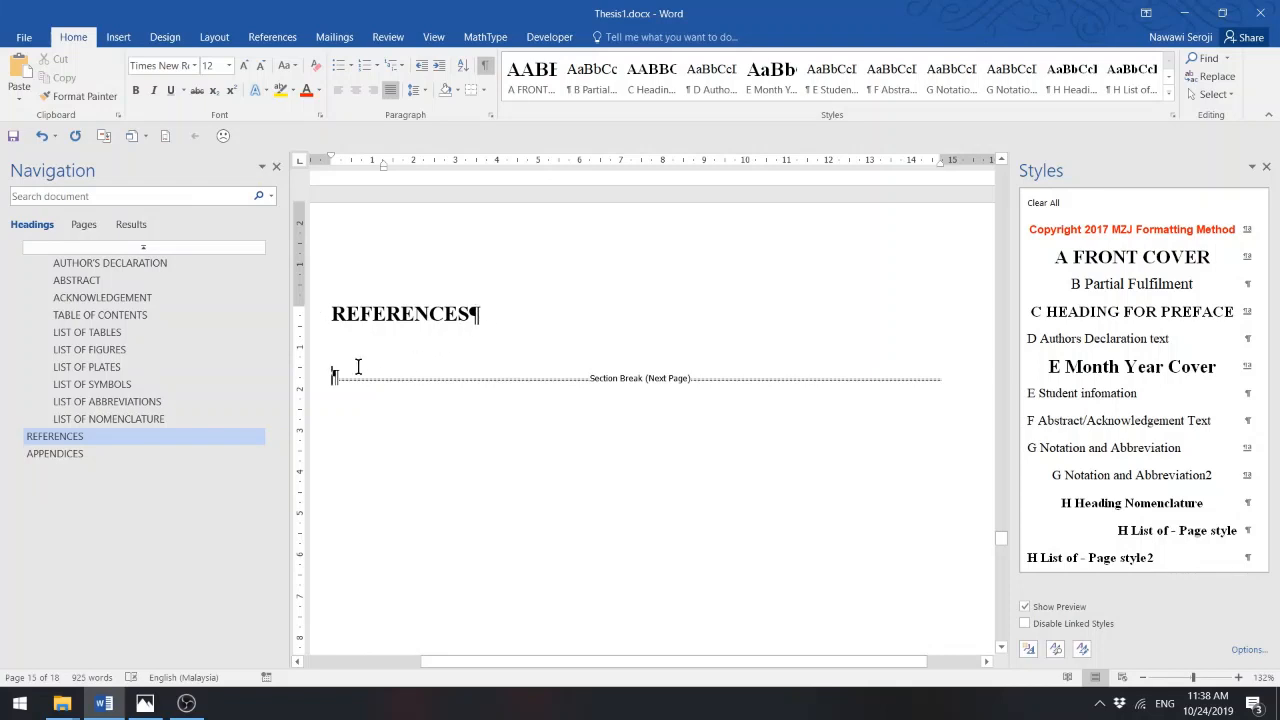
pyautogui.press('Return')
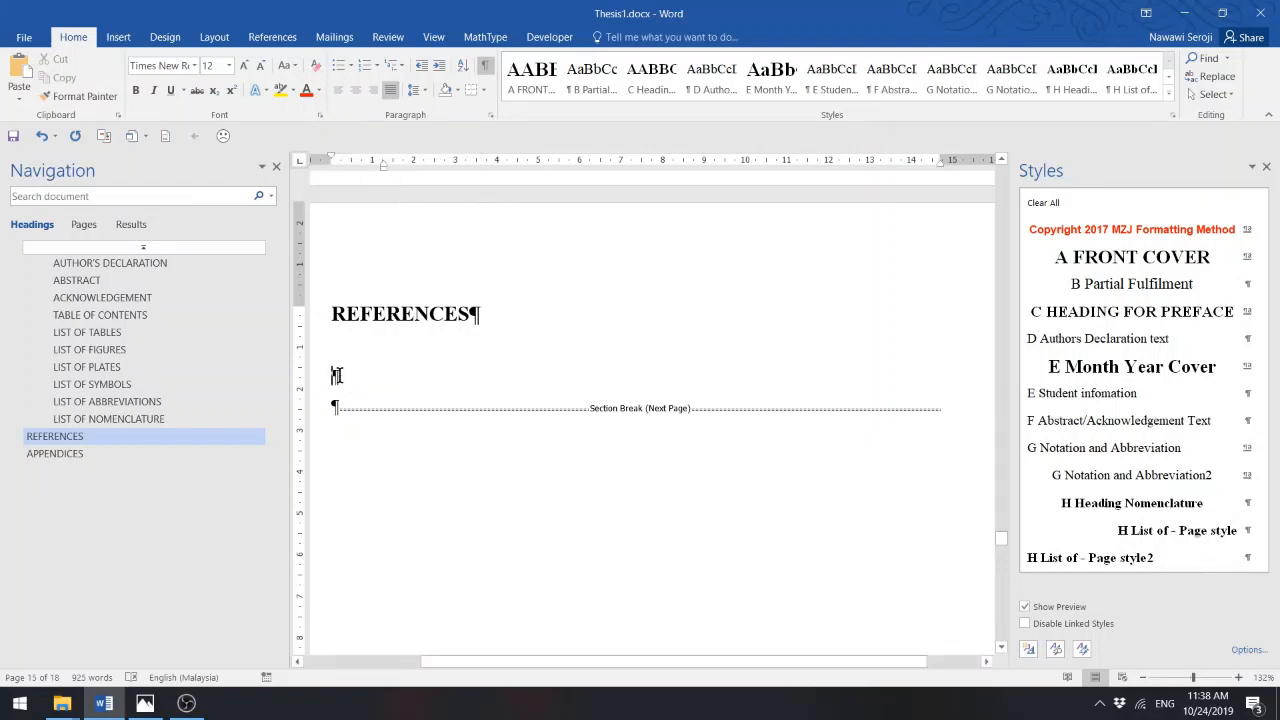
pyautogui.click(315, 70)
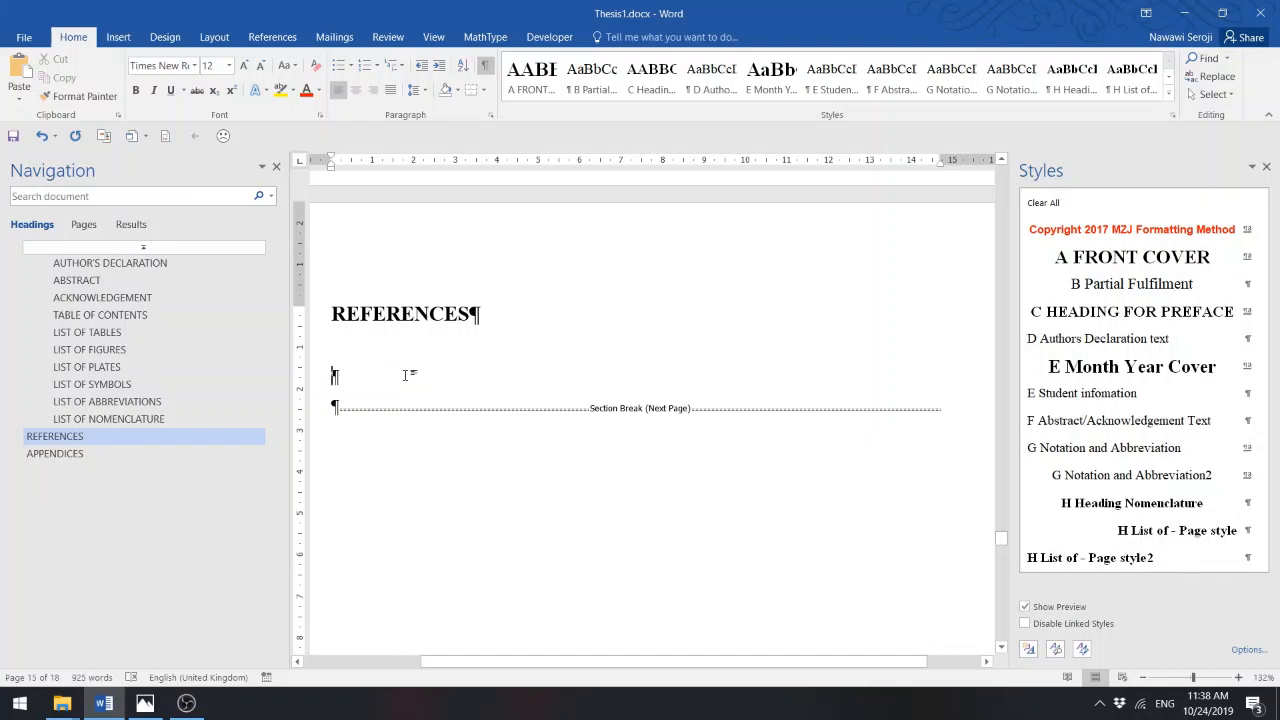
pyautogui.scroll(-6, 402, 375)
pyautogui.scroll(5, 405, 375)
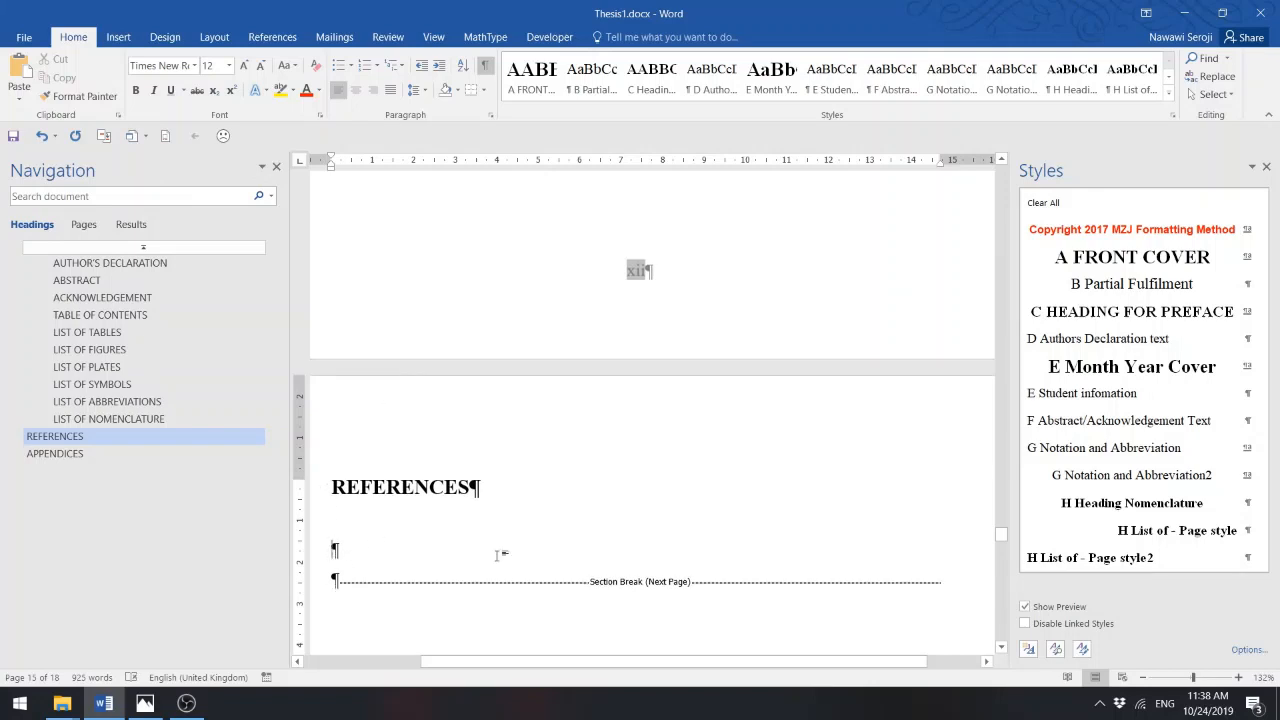
# - Delete the sample appendices that follow the APPENDICES title page, including their section break, code image and parameter table
pyautogui.click(106, 456)
pyautogui.scroll(-8, 460, 437)
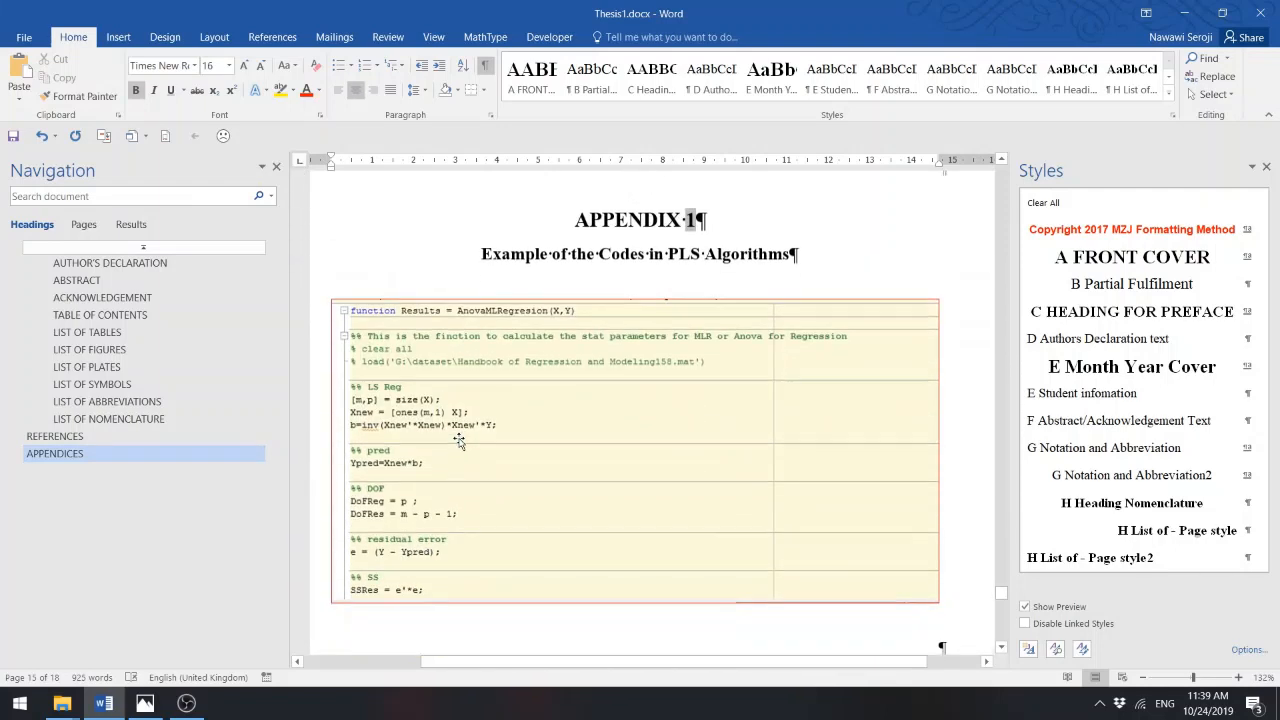
pyautogui.scroll(1, 458, 438)
pyautogui.scroll(12, 463, 434)
pyautogui.scroll(-5, 363, 483)
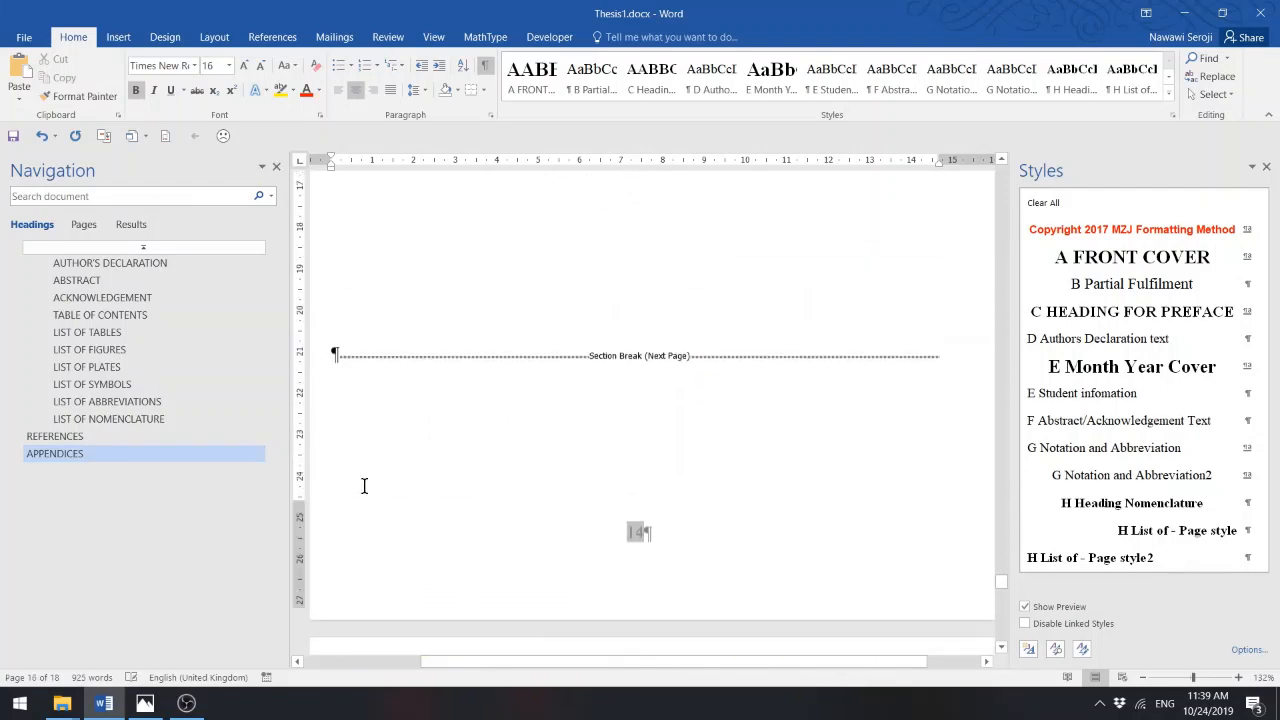
pyautogui.click(334, 343)
pyautogui.scroll(5, 422, 356)
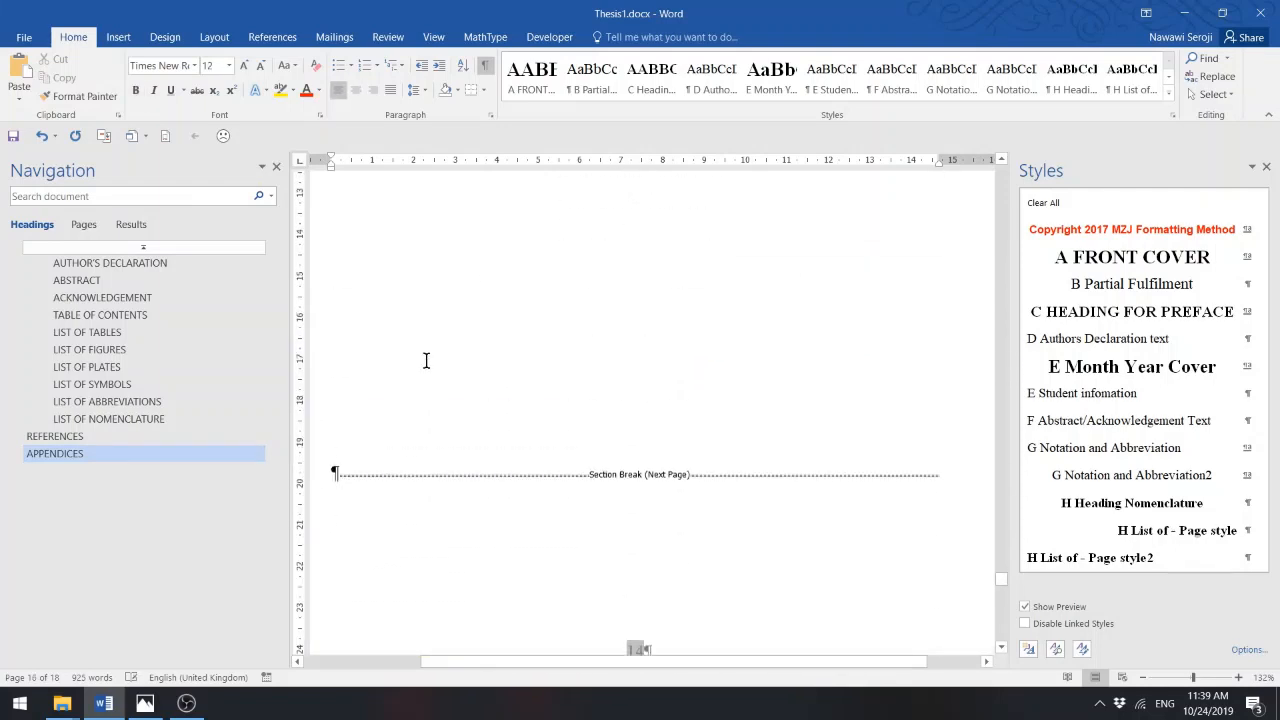
pyautogui.scroll(-10, 425, 408)
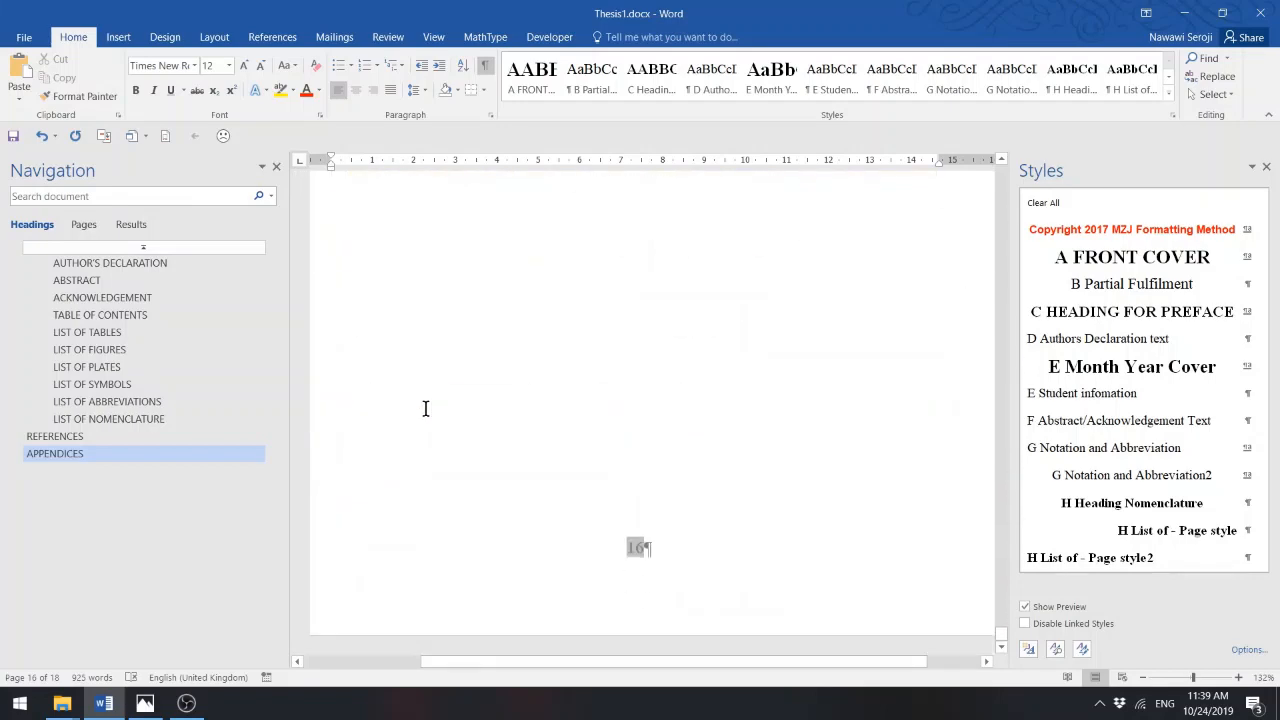
pyautogui.keyDown('shift'); pyautogui.click(660, 506); pyautogui.keyUp('shift')
pyautogui.scroll(10, 662, 505)
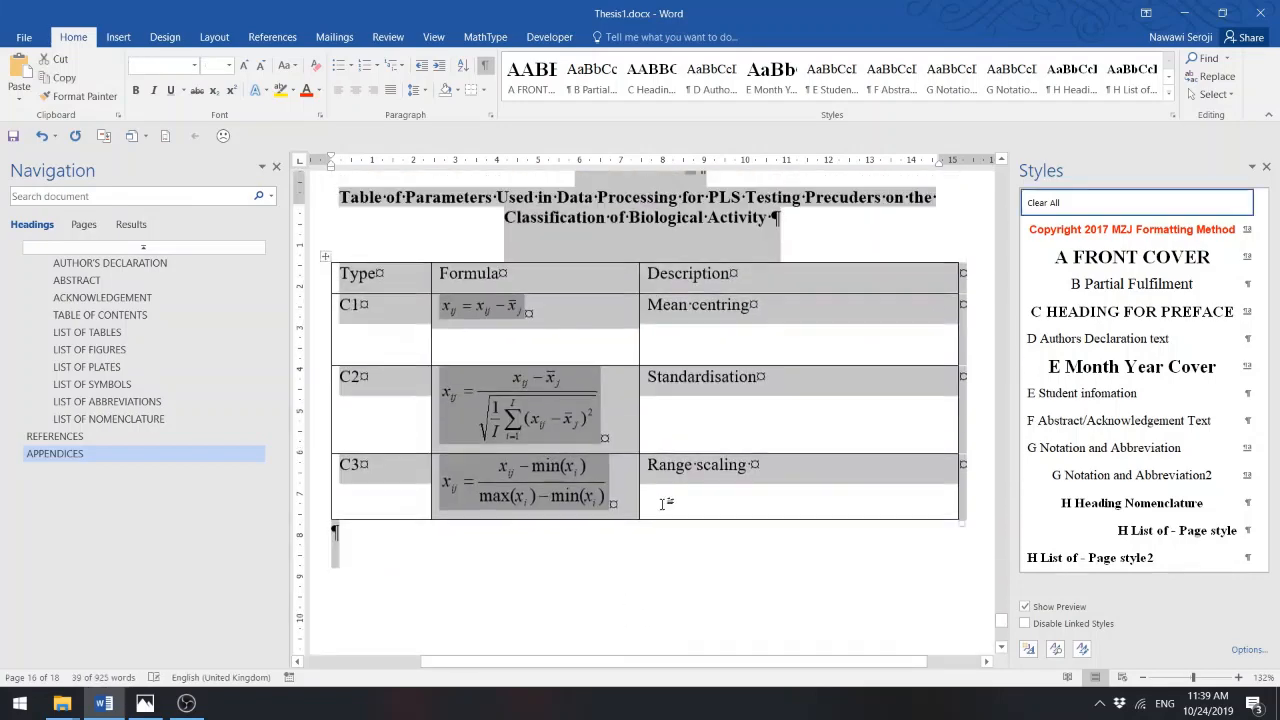
pyautogui.press('Delete')
pyautogui.scroll(-5, 663, 503)
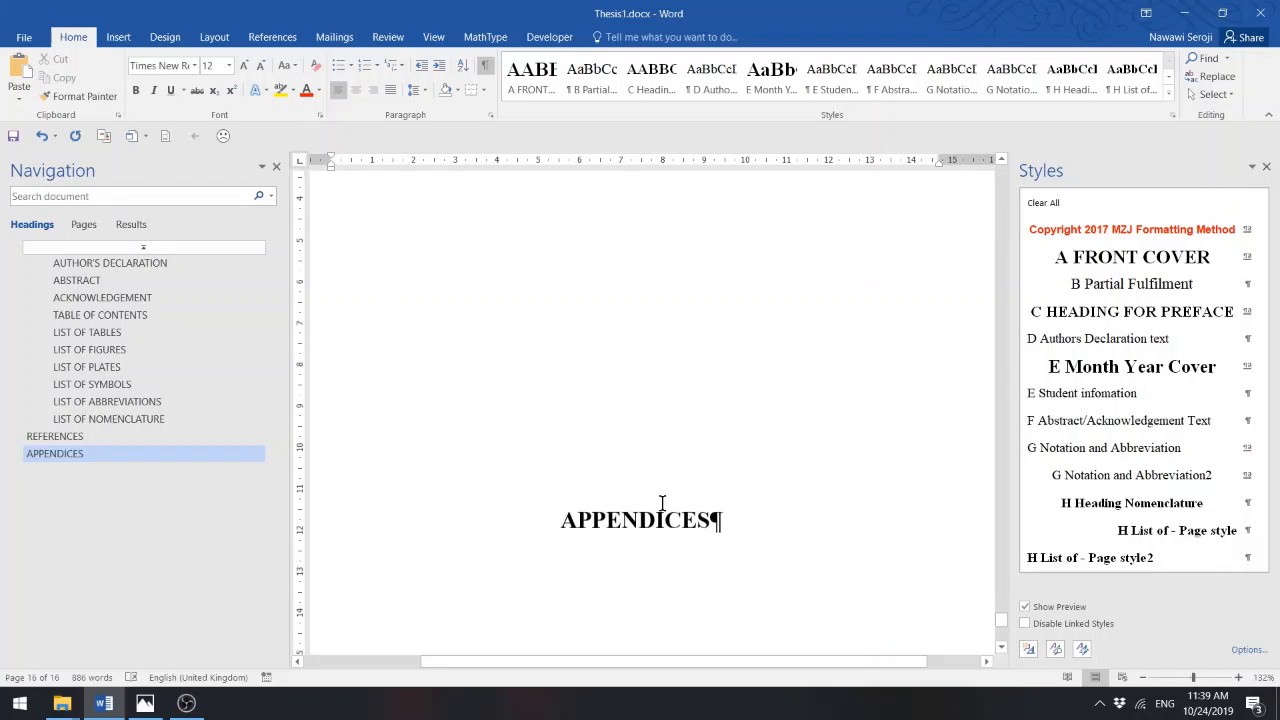
pyautogui.scroll(5, 663, 503)
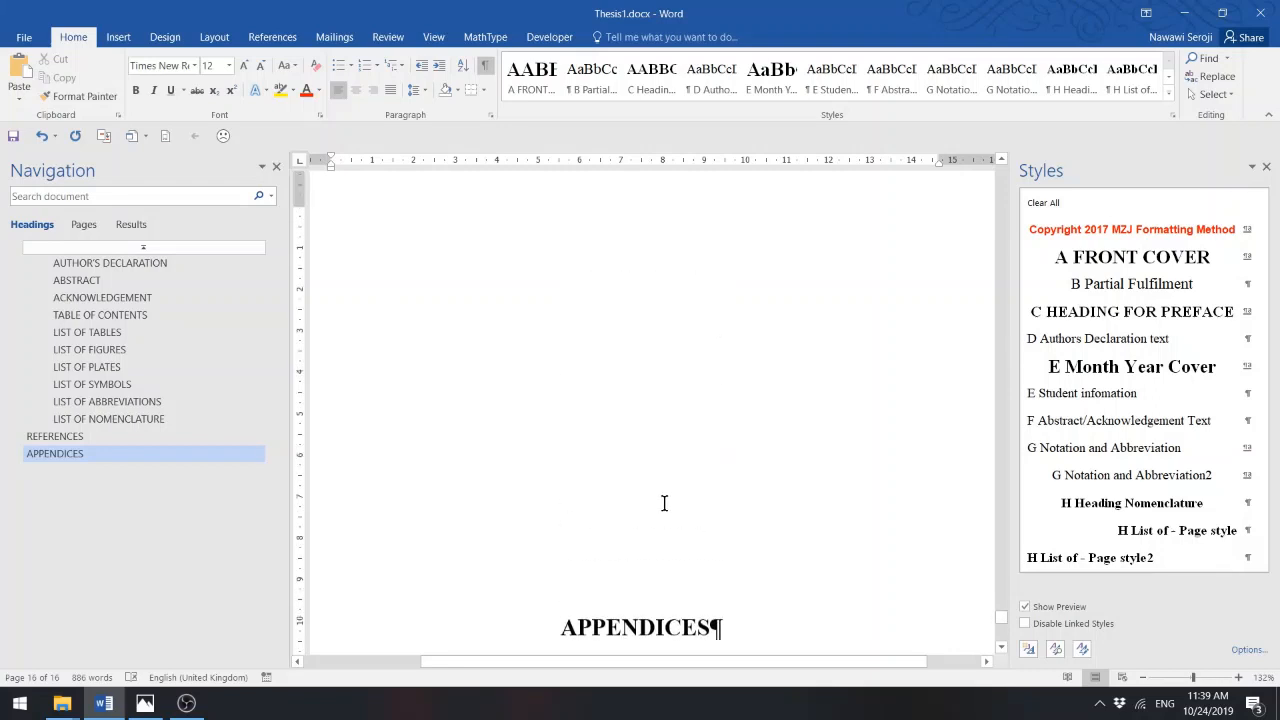
# - Examine the transition from the List of Nomenclature to References, placing the cursor at the section break that ends the nomenclature section
pyautogui.scroll(10, 663, 503)
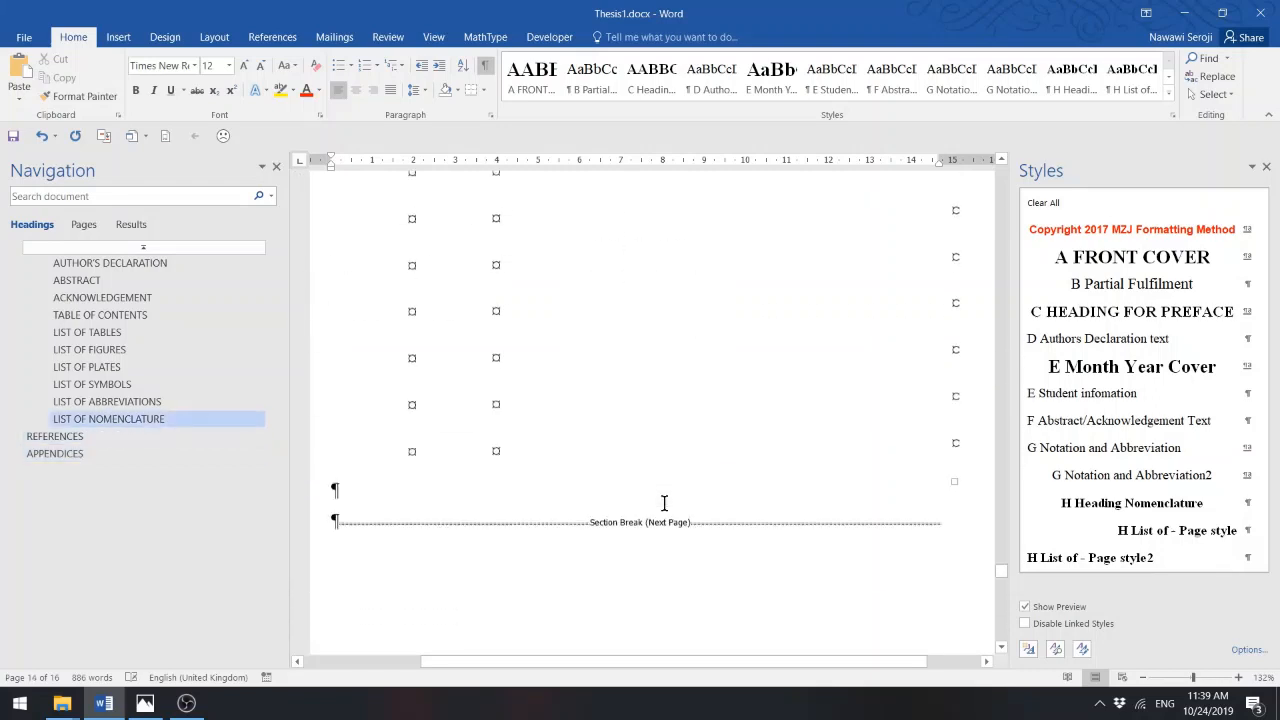
pyautogui.scroll(5, 663, 503)
pyautogui.scroll(-15, 664, 503)
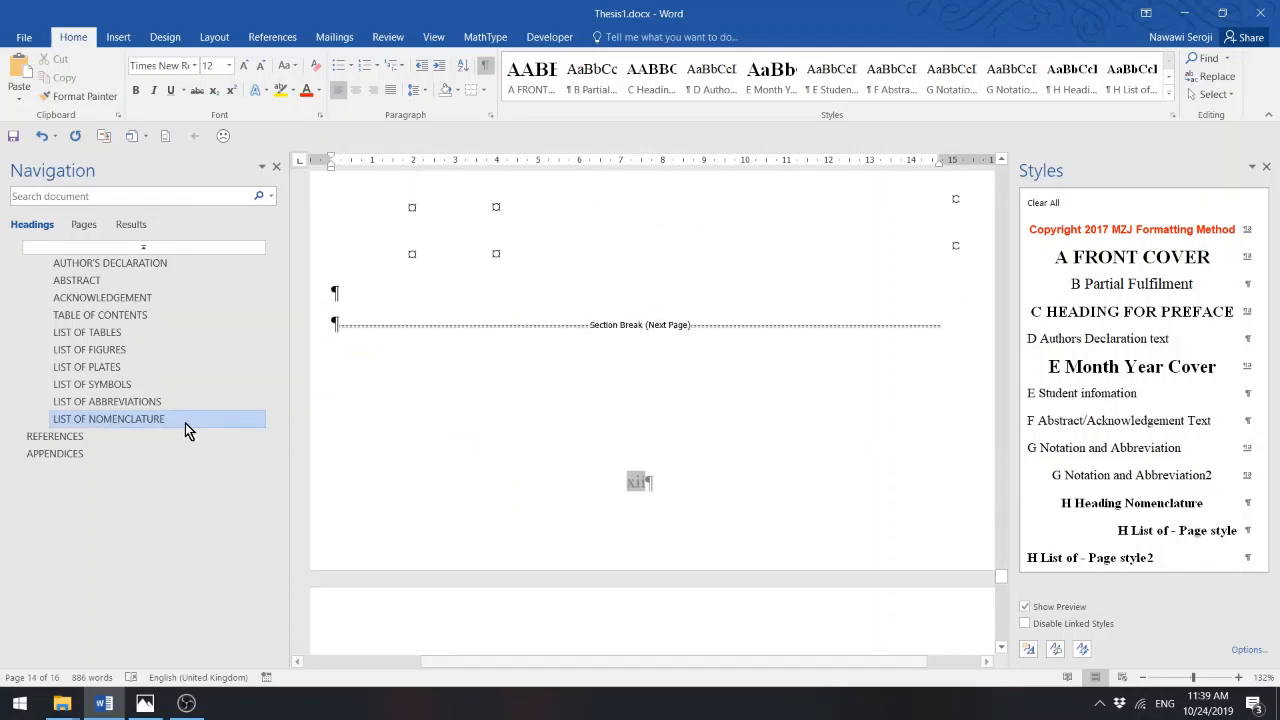
pyautogui.click(111, 421)
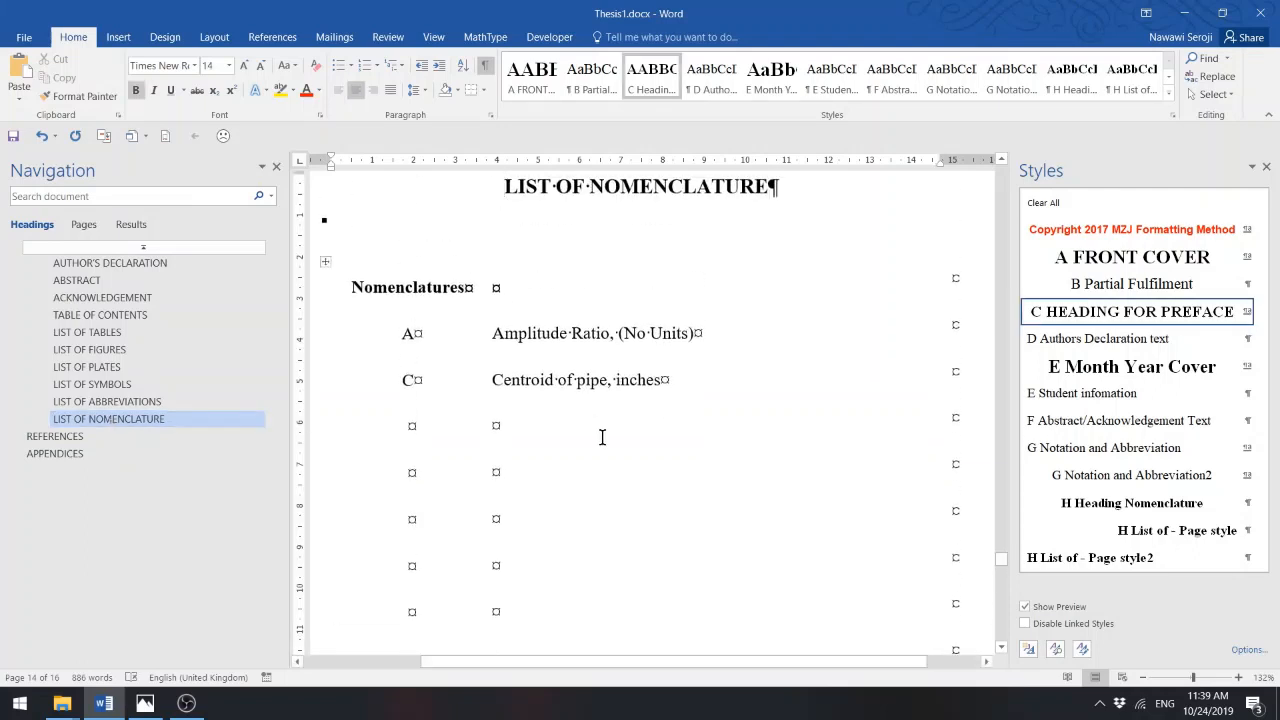
pyautogui.scroll(3, 602, 437)
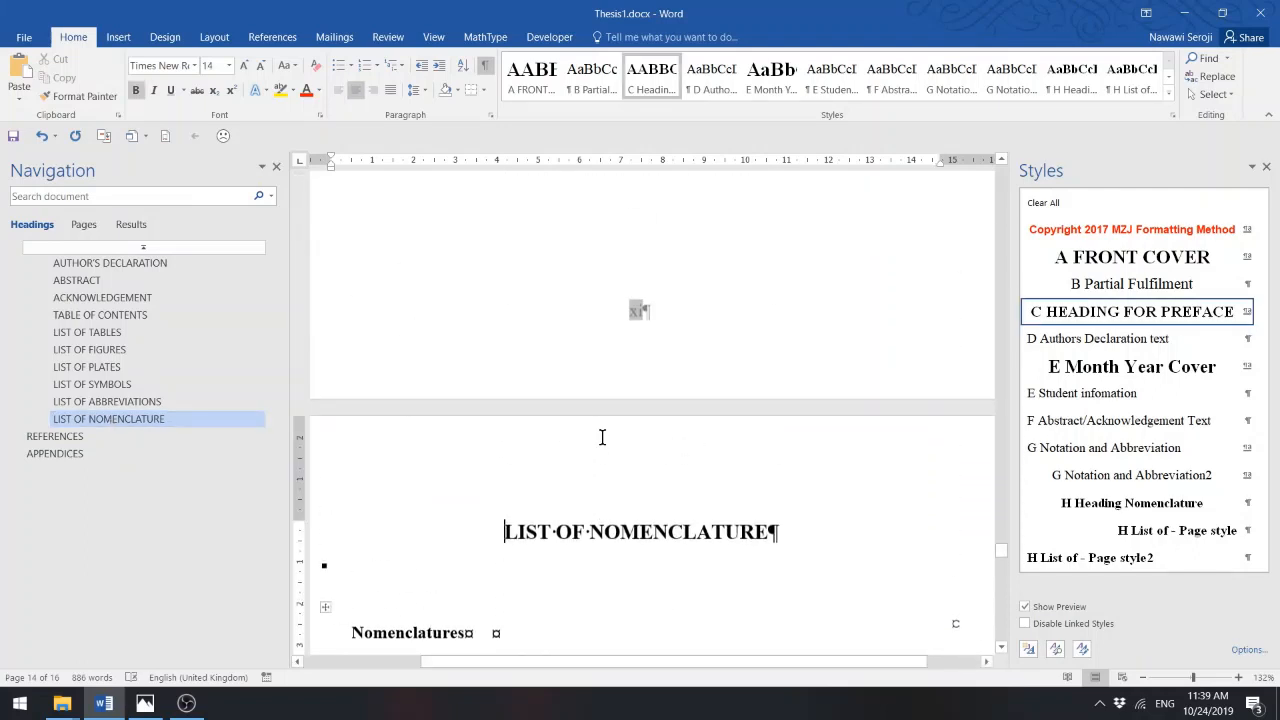
pyautogui.scroll(-9, 602, 437)
pyautogui.scroll(-3, 602, 437)
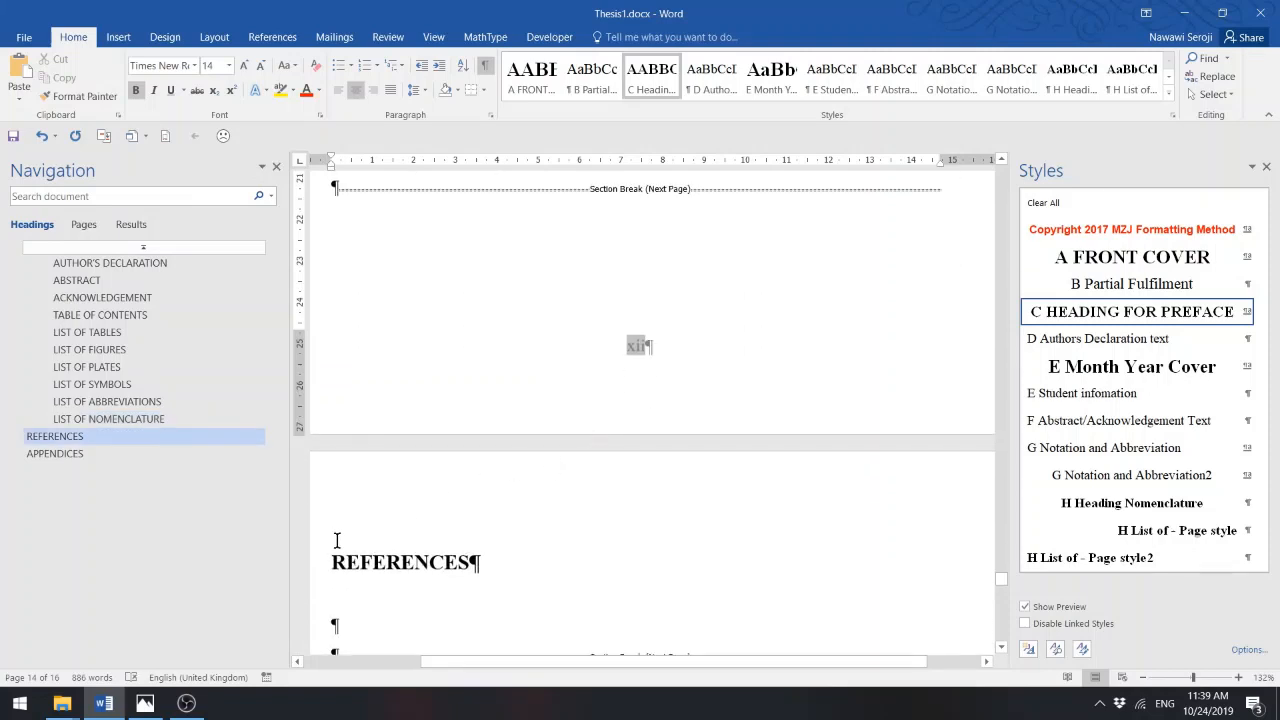
pyautogui.scroll(6, 491, 517)
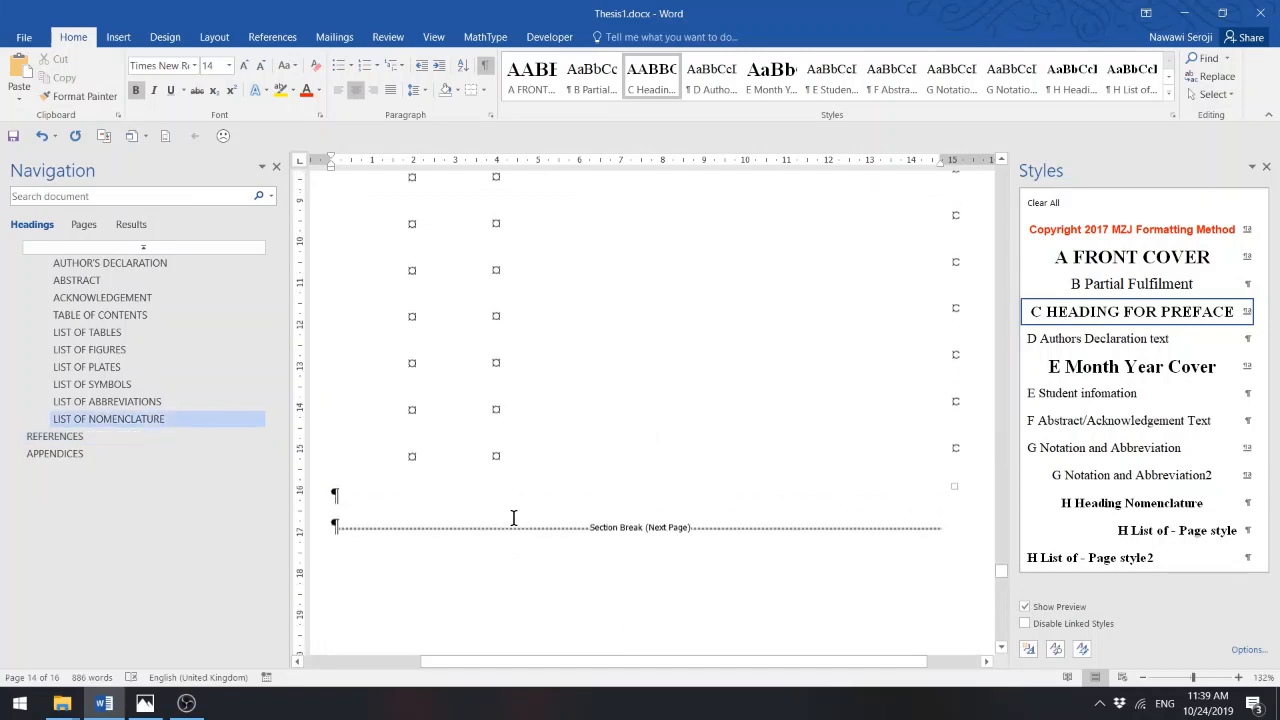
pyautogui.scroll(-8, 514, 428)
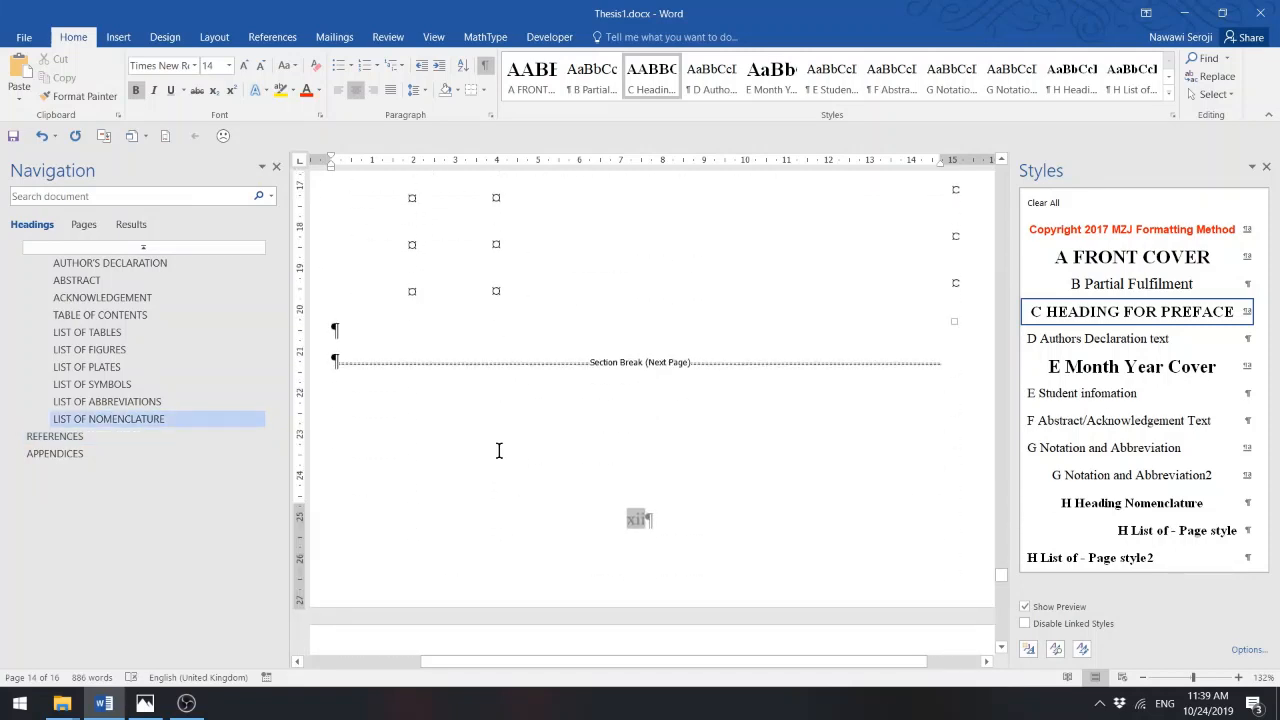
pyautogui.click(335, 362)
pyautogui.scroll(-3, 522, 391)
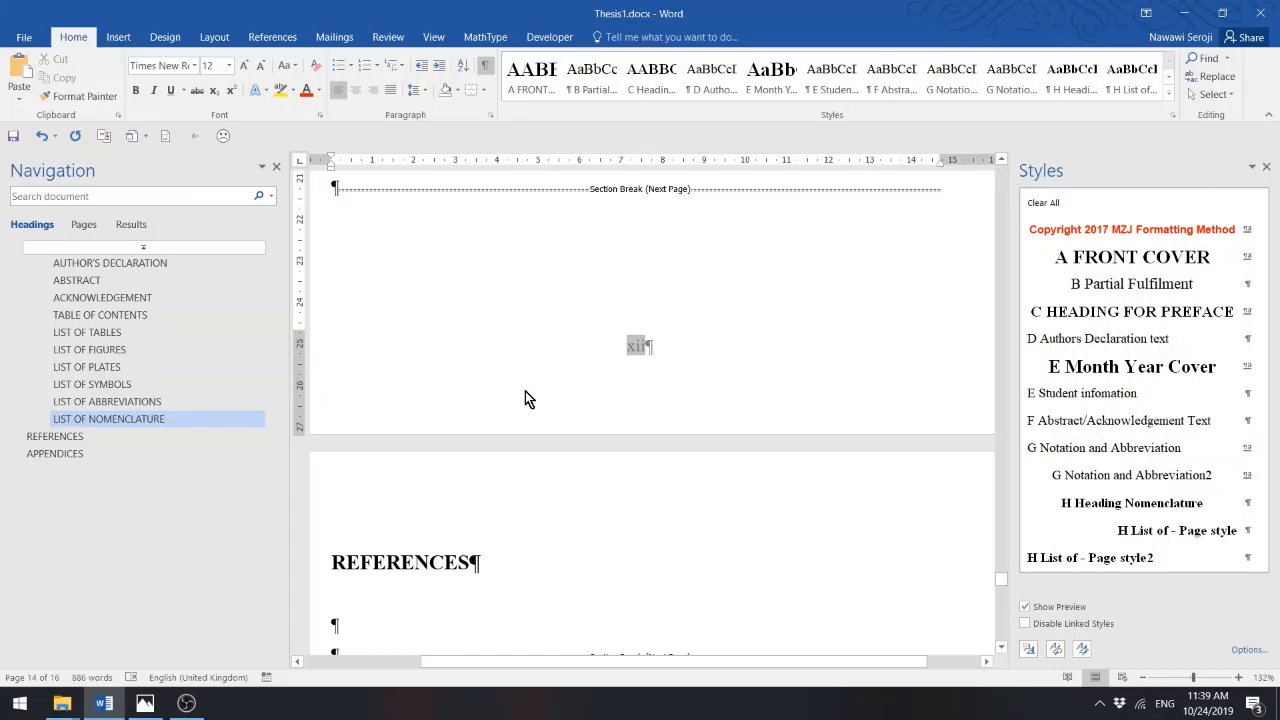
# - Add an empty paragraph at the end of the List of Nomenclature section and insert a next-page section break there
pyautogui.scroll(3, 526, 391)
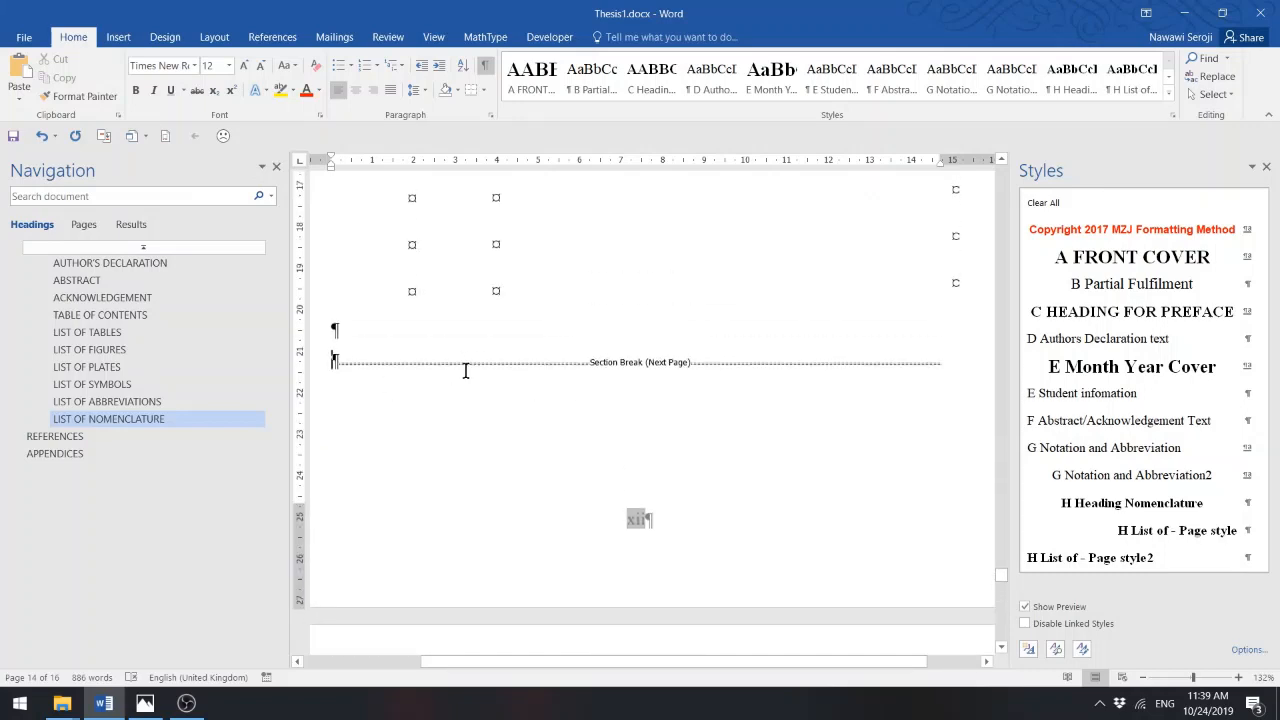
pyautogui.scroll(-3, 396, 390)
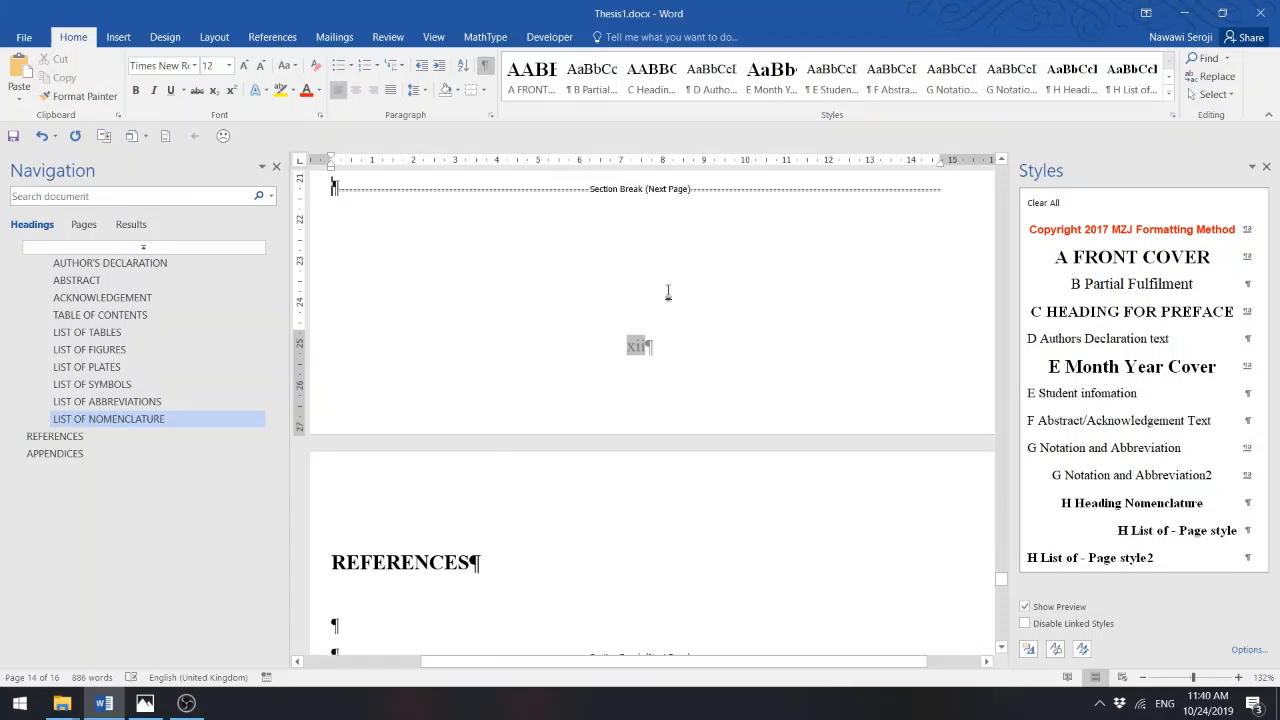
pyautogui.press('Return')
pyautogui.scroll(3, 676, 290)
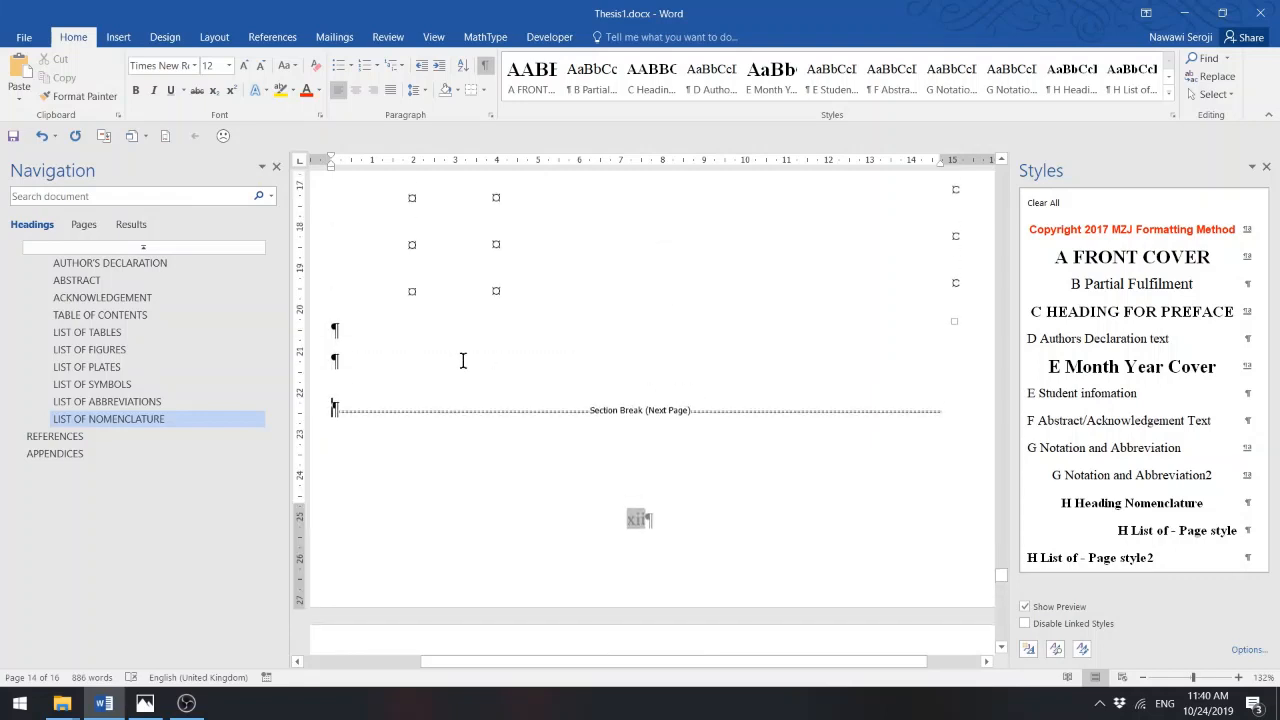
pyautogui.click(427, 367)
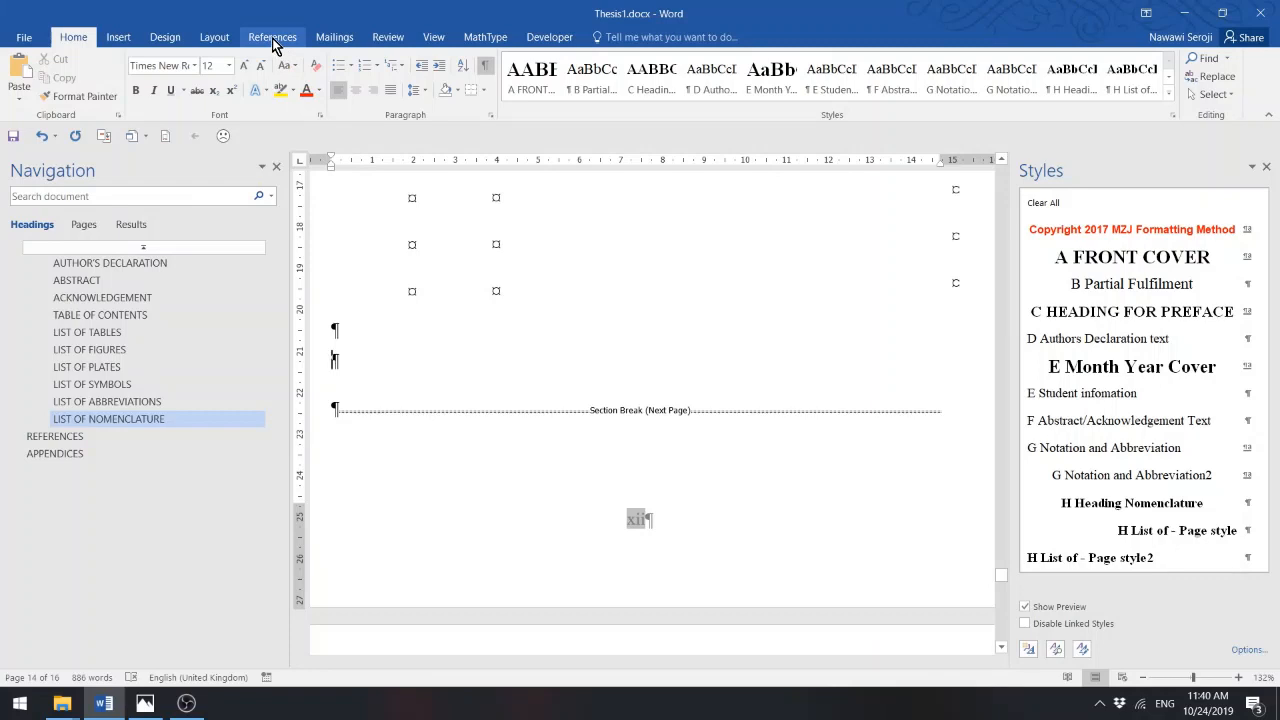
pyautogui.click(208, 37)
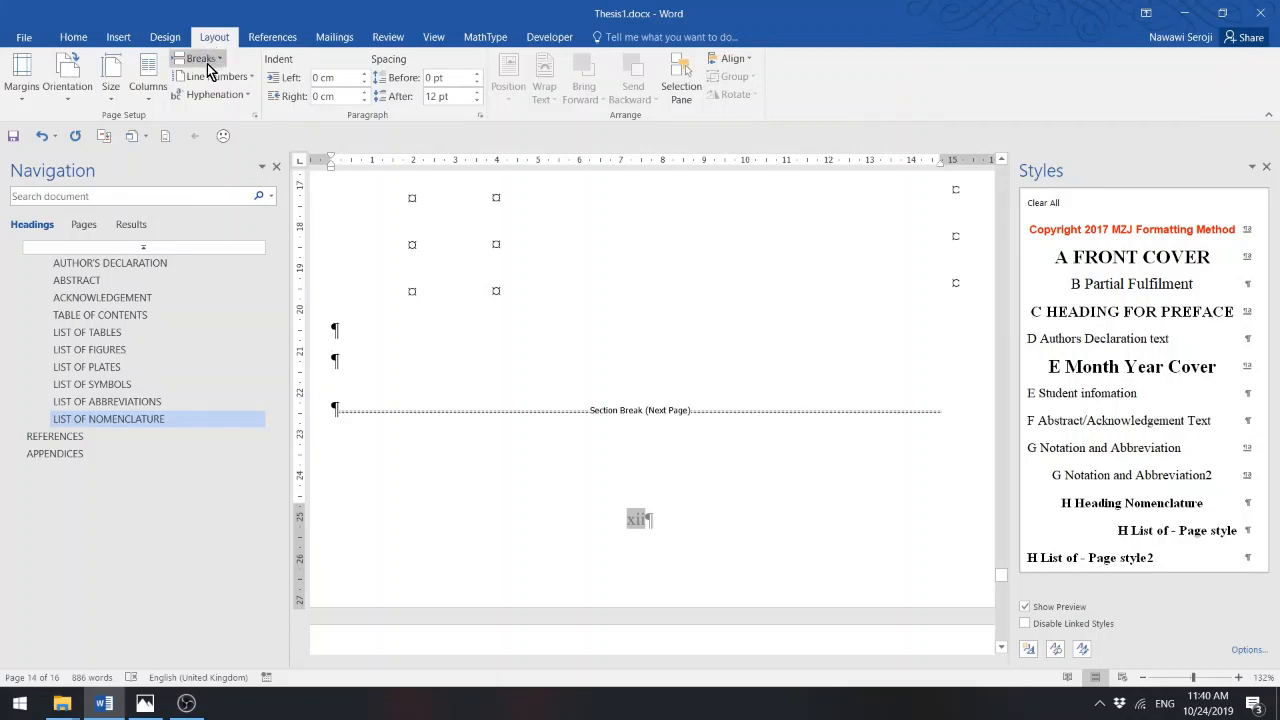
pyautogui.click(205, 60)
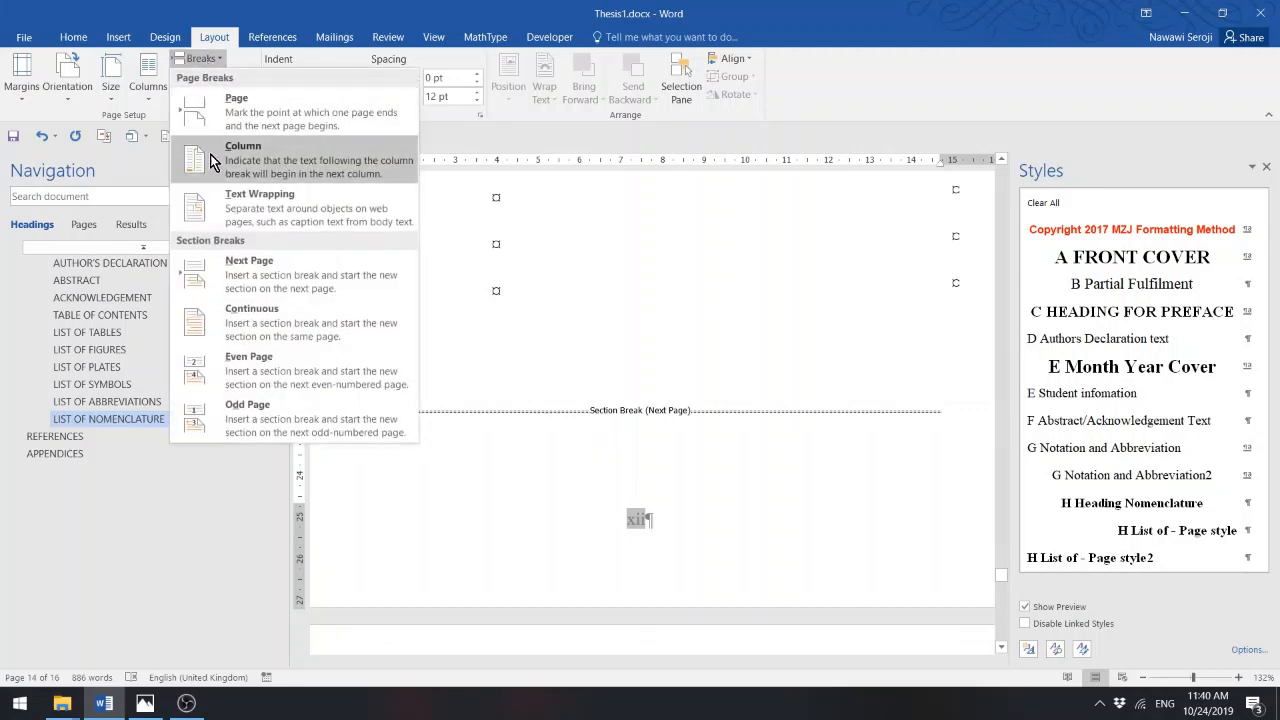
pyautogui.click(240, 272)
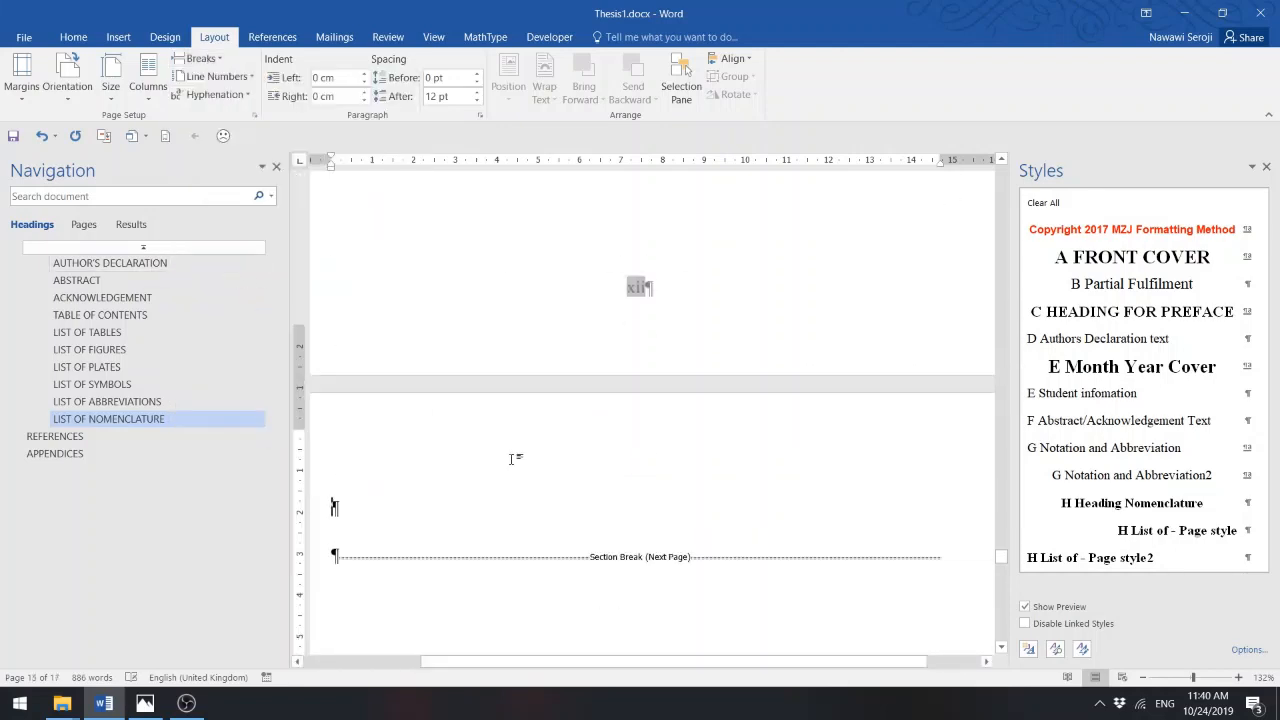
pyautogui.press('BackSpace')
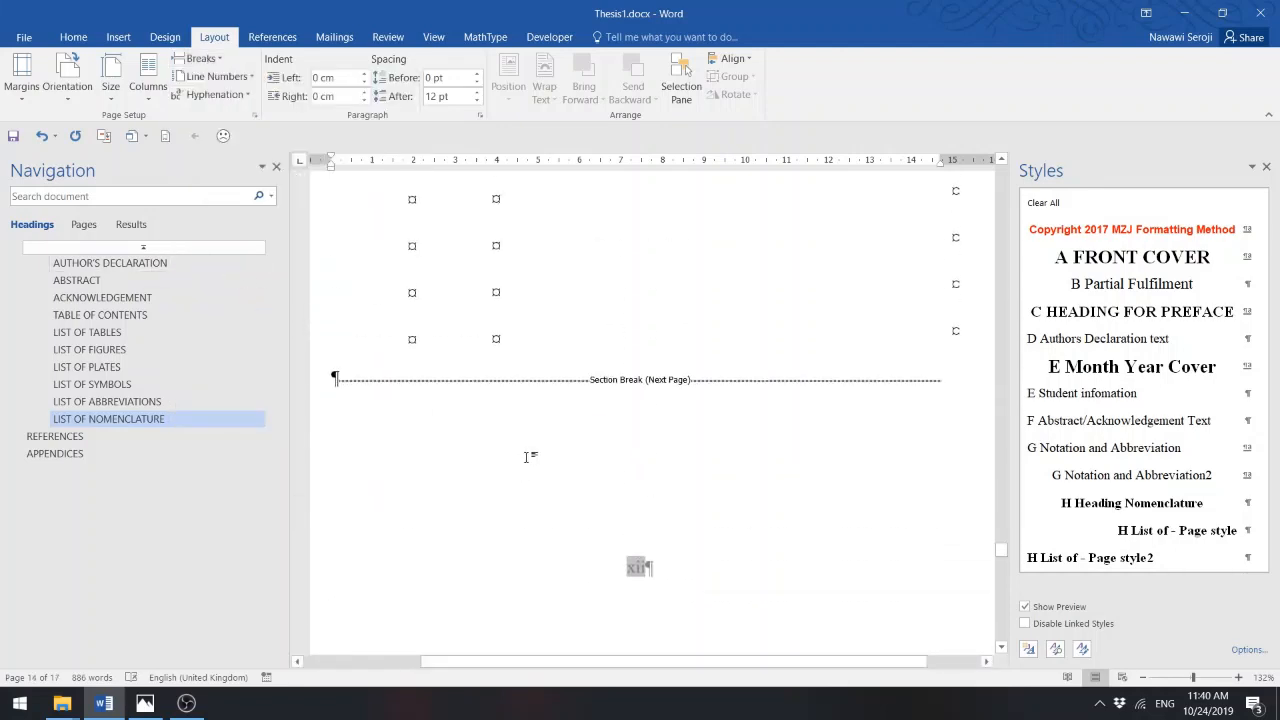
# - Enter INTRODUCTION on the blank page after the List of Nomenclature and apply the CHAPTER ONE HEADING 1 style to it
pyautogui.scroll(10, 560, 402)
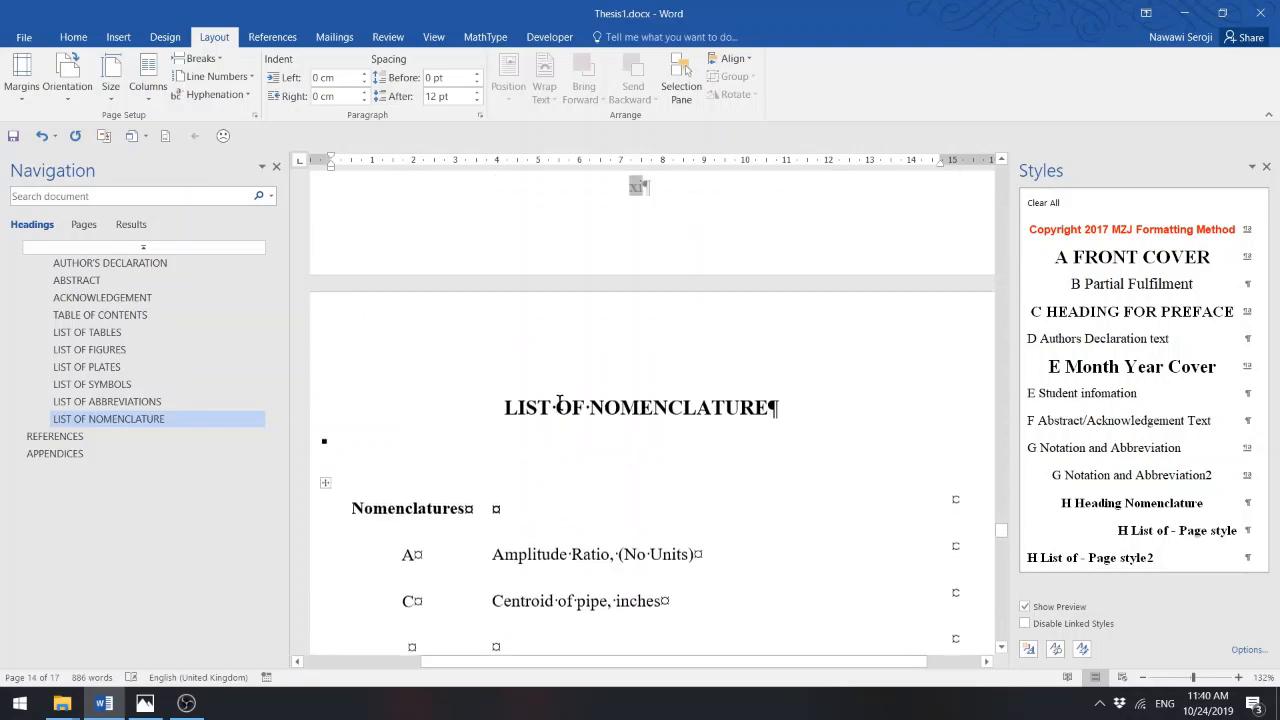
pyautogui.scroll(-10, 560, 402)
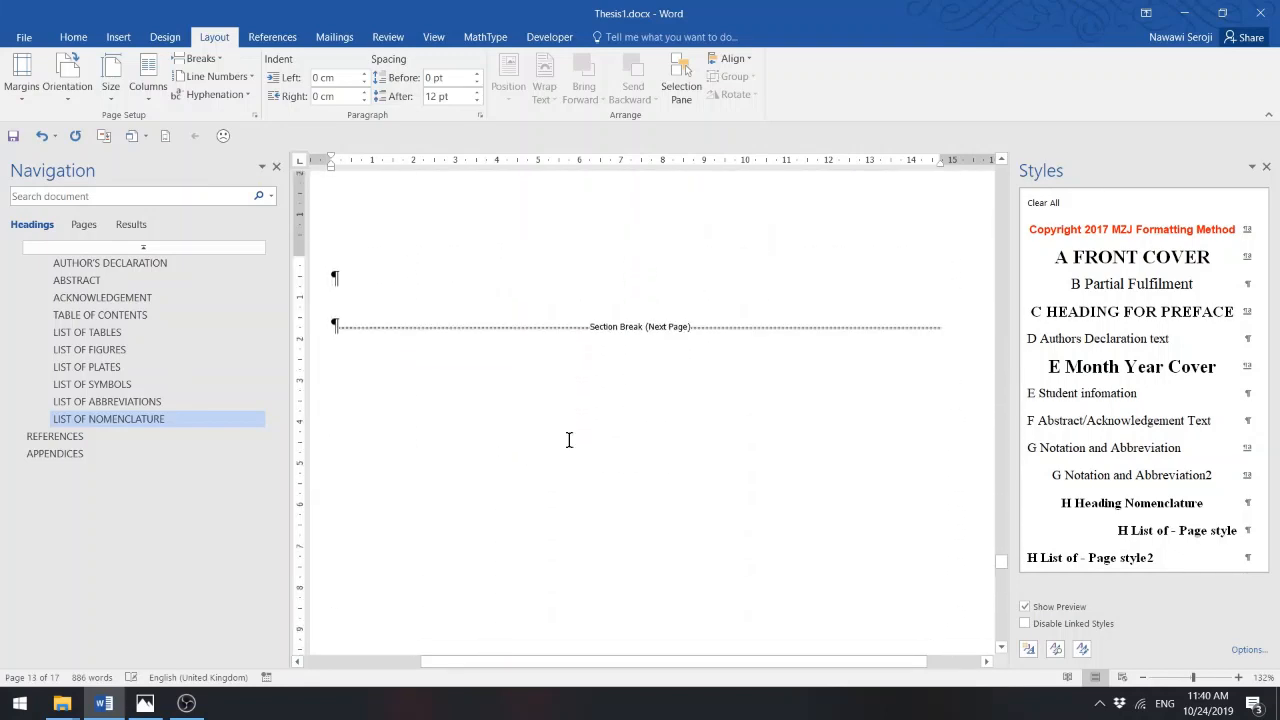
pyautogui.scroll(-10, 391, 327)
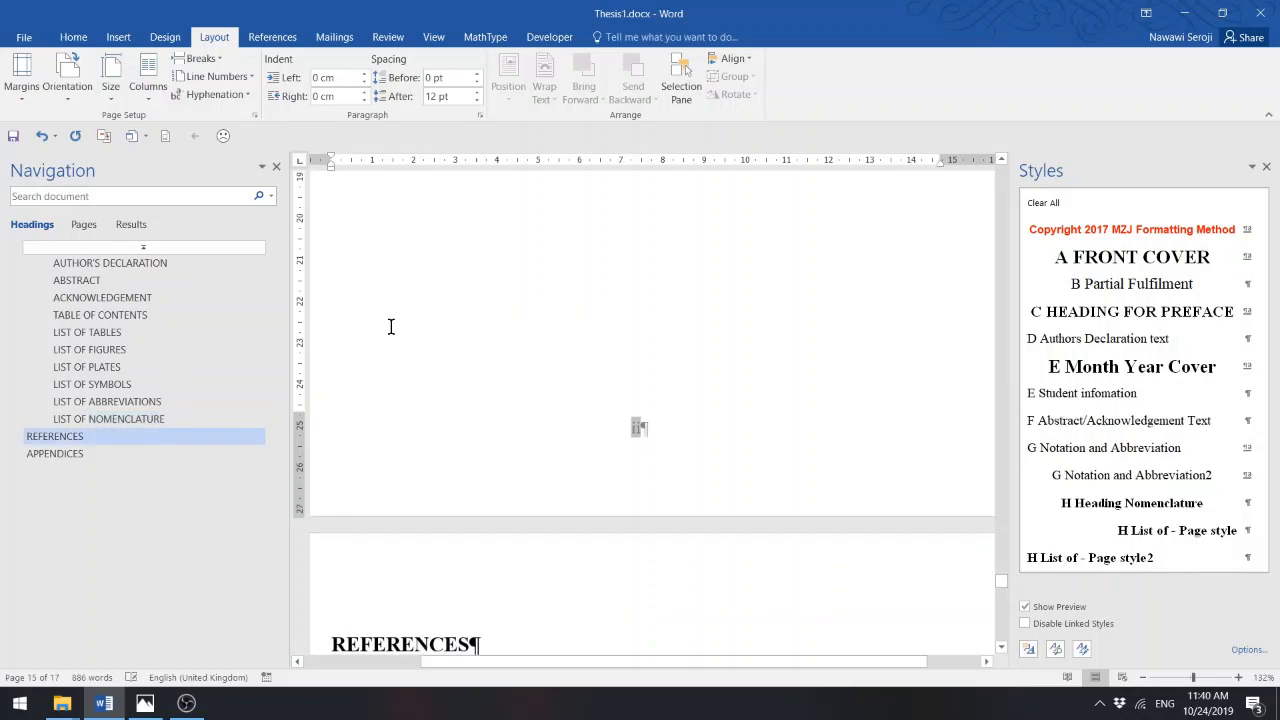
pyautogui.scroll(10, 391, 327)
pyautogui.scroll(-5, 394, 369)
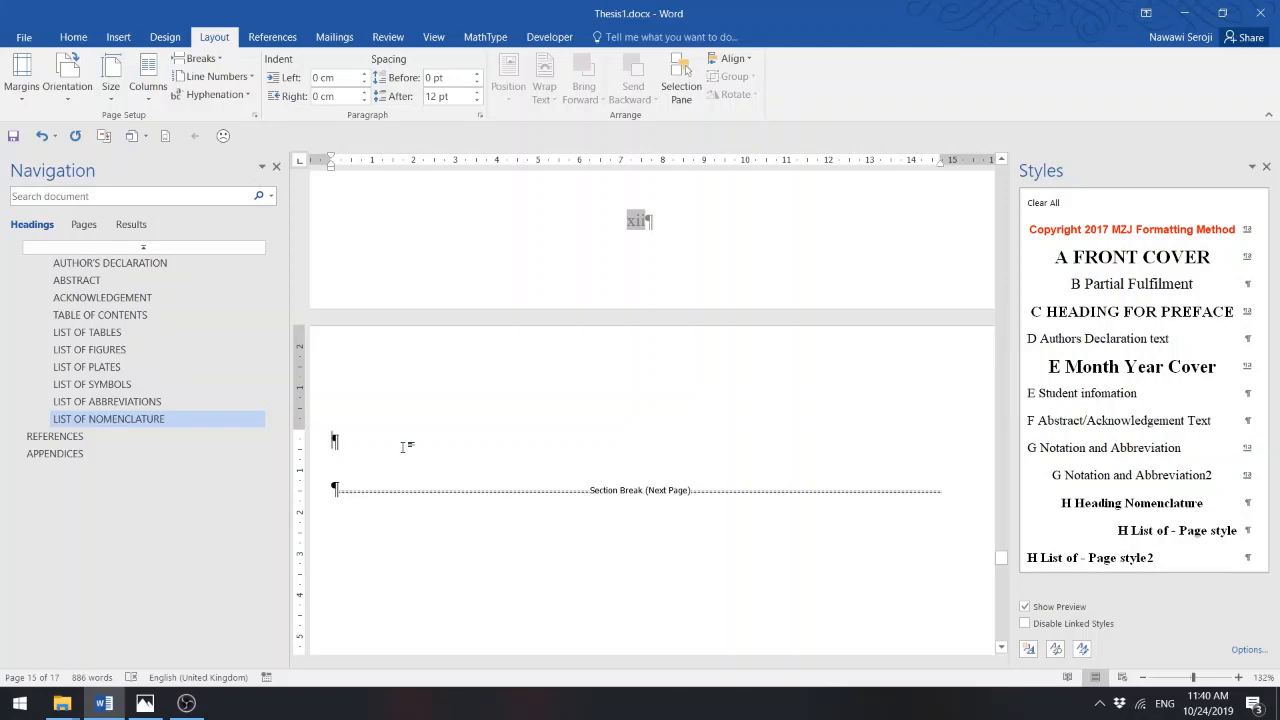
pyautogui.write('INTRODUCTION')
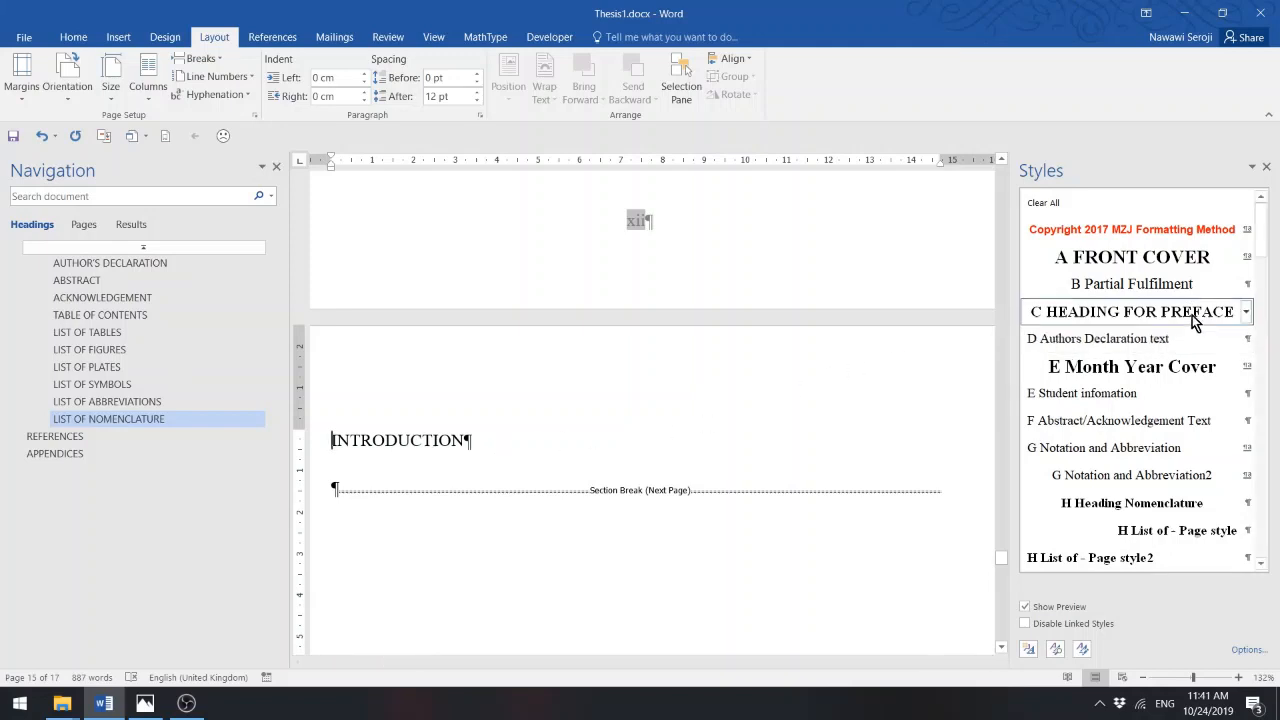
pyautogui.moveTo(1262, 232); pyautogui.dragTo(1270, 306)
pyautogui.moveTo(1154, 341)
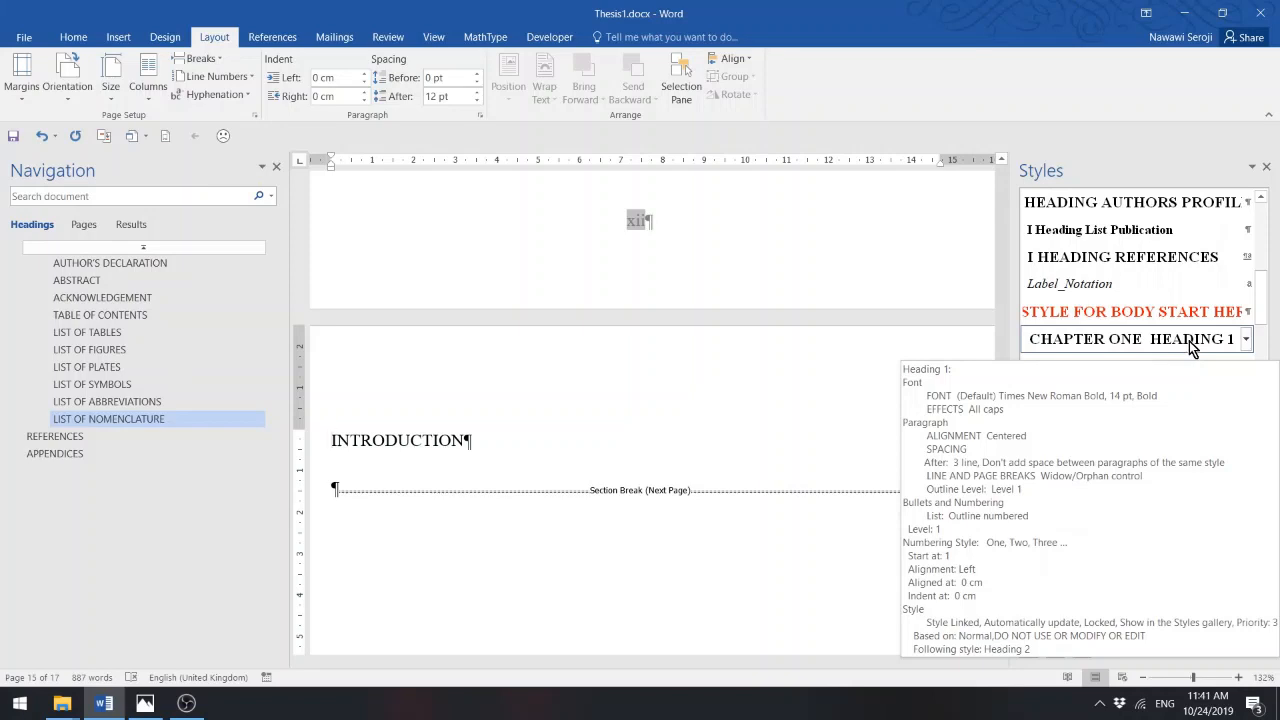
pyautogui.click(1189, 341)
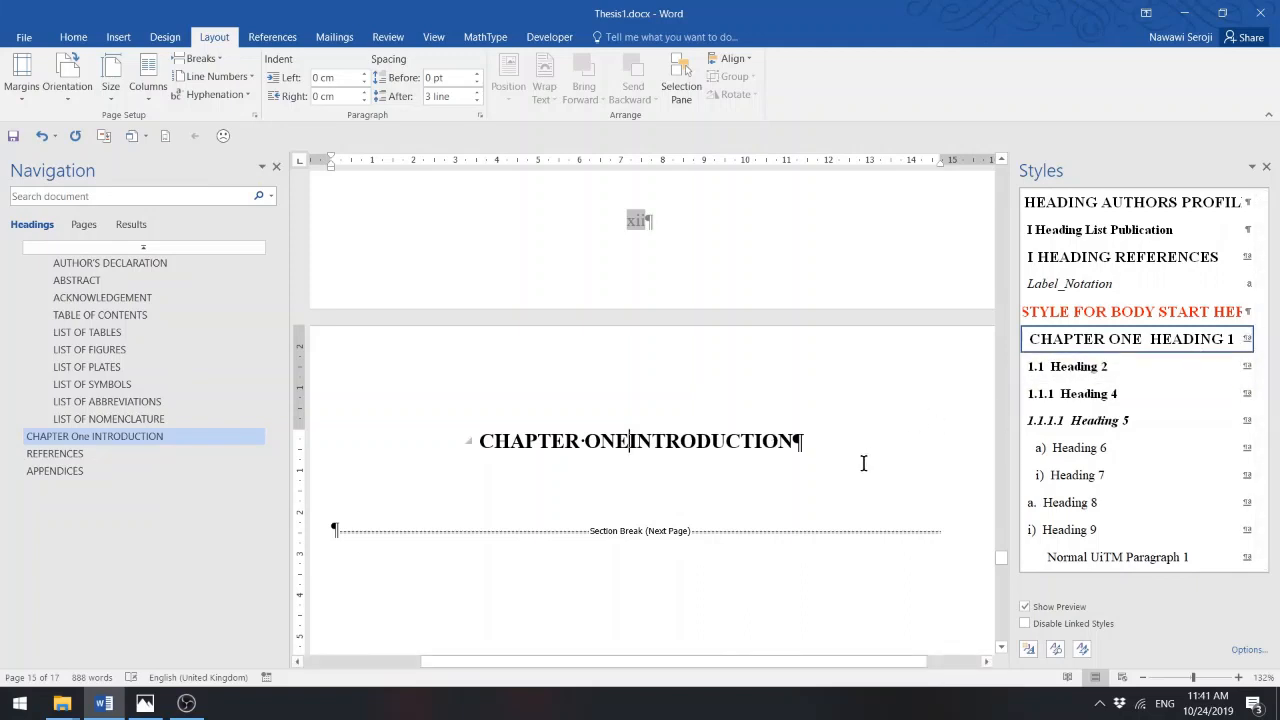
# - Add a paragraph below the CHAPTER ONE INTRODUCTION heading and clear all its formatting
pyautogui.click(839, 446)
pyautogui.press('Return')
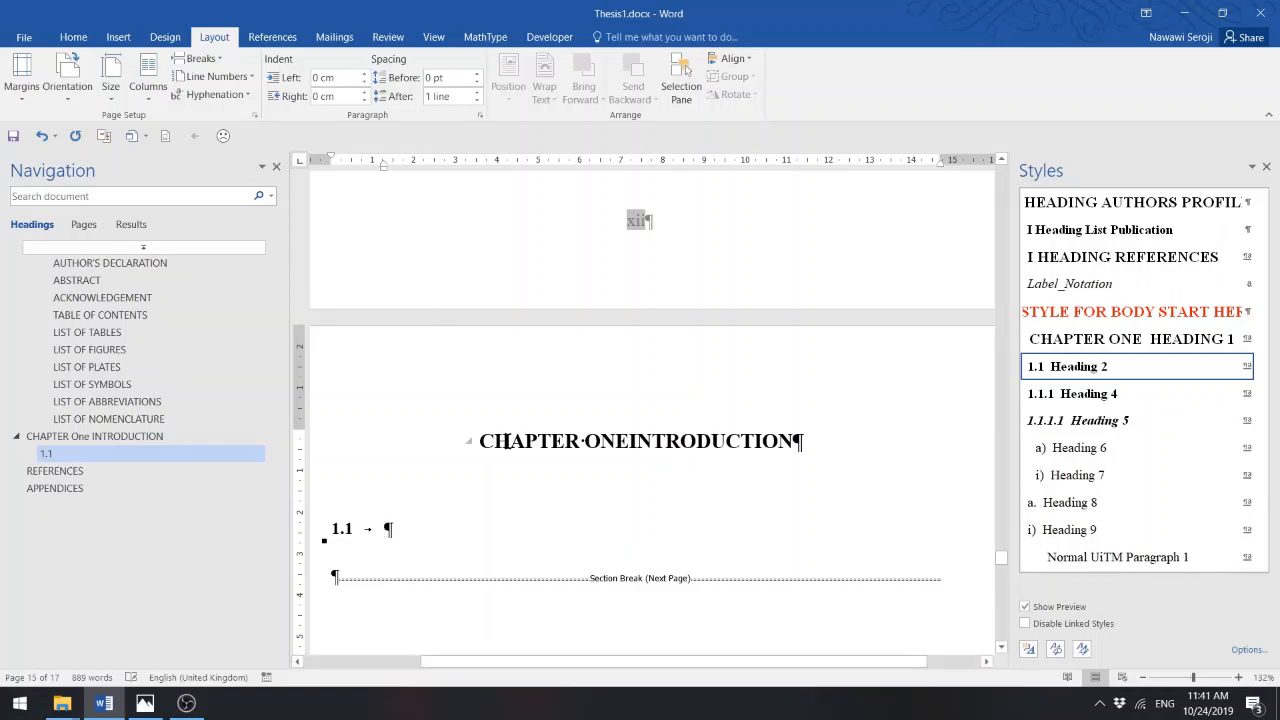
pyautogui.click(76, 44)
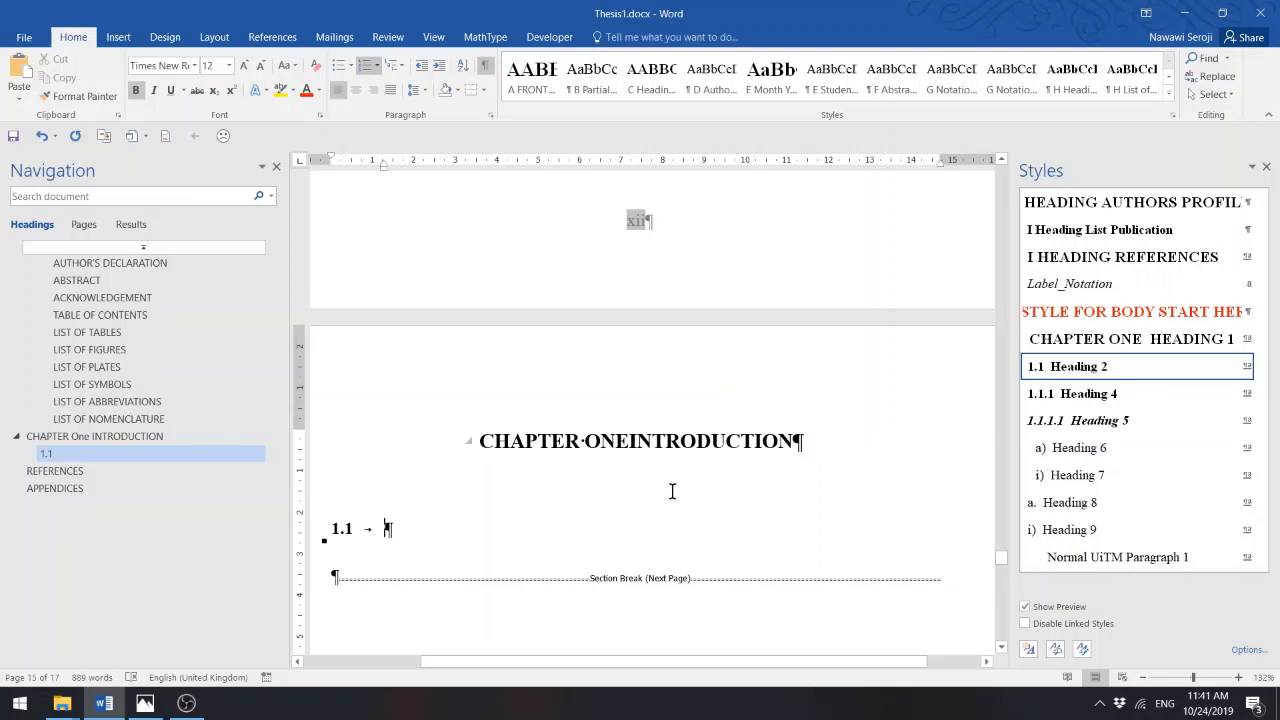
pyautogui.click(810, 443)
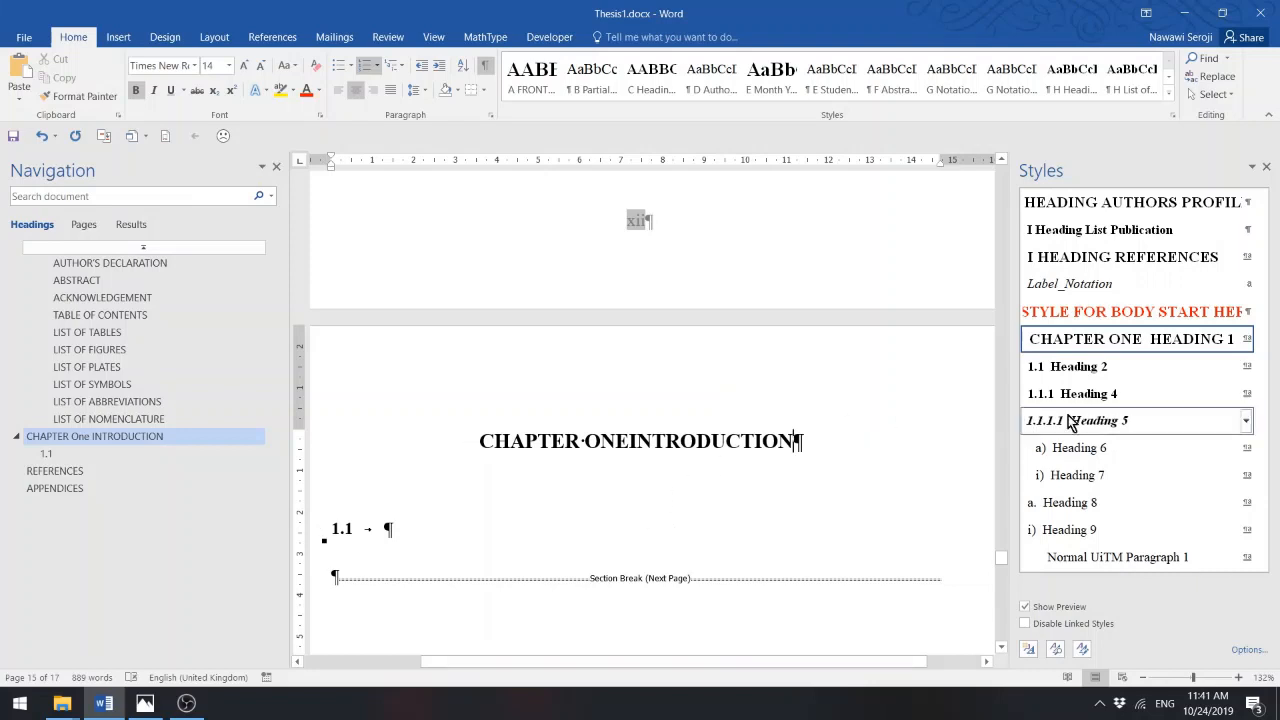
pyautogui.click(406, 525)
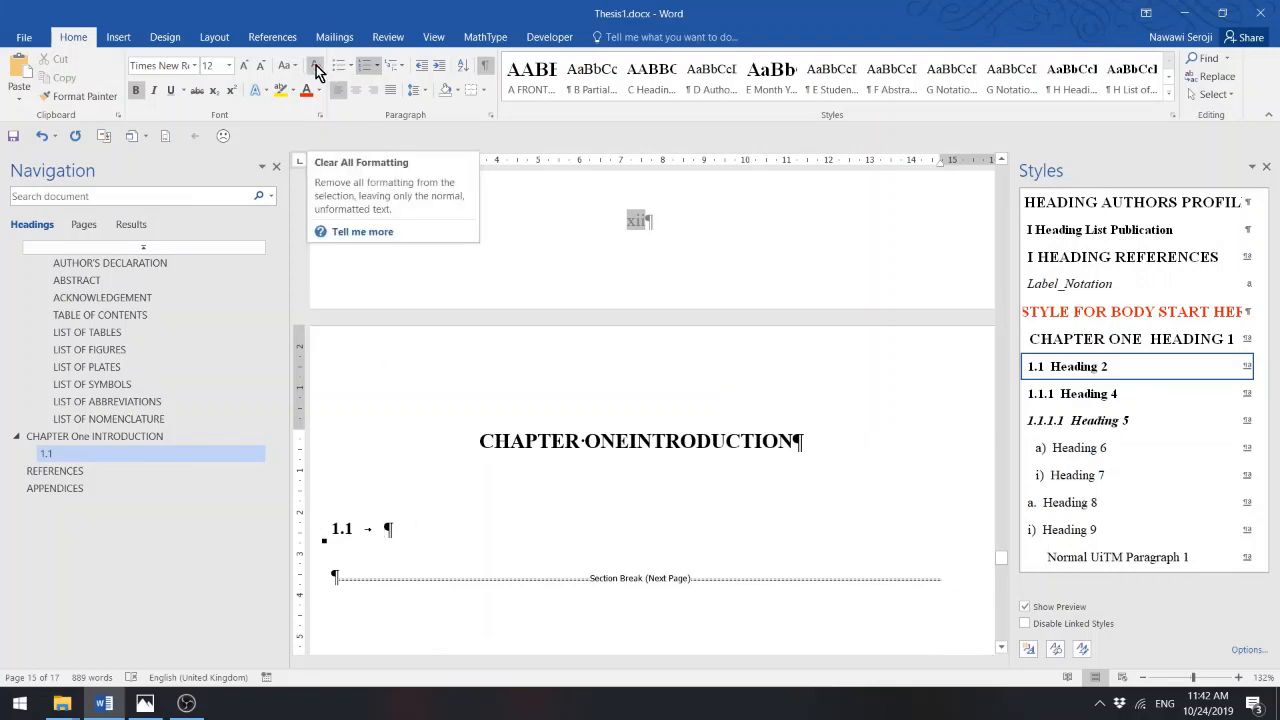
pyautogui.click(316, 65)
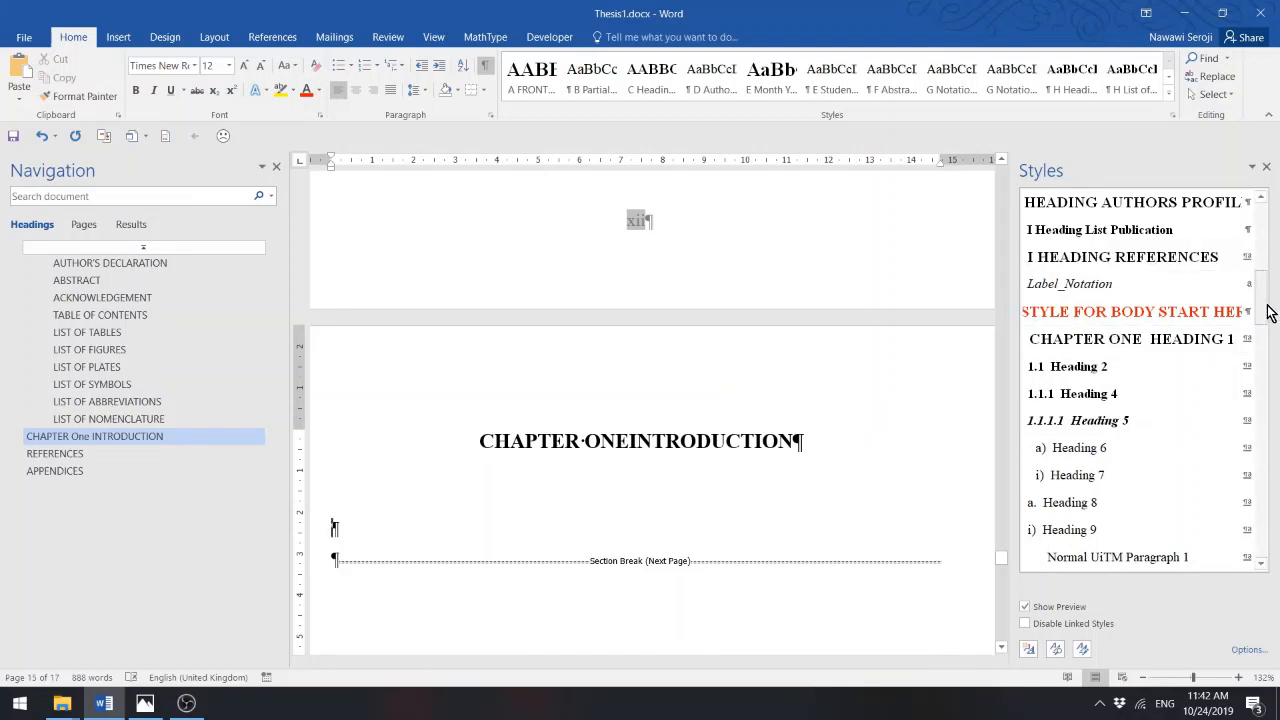
# - Enter LITERATURE REVIEW in the empty paragraph below the introduction heading and apply the CHAPTER ONE HEADING 1 style to it
pyautogui.moveTo(1261, 305); pyautogui.dragTo(1264, 352)
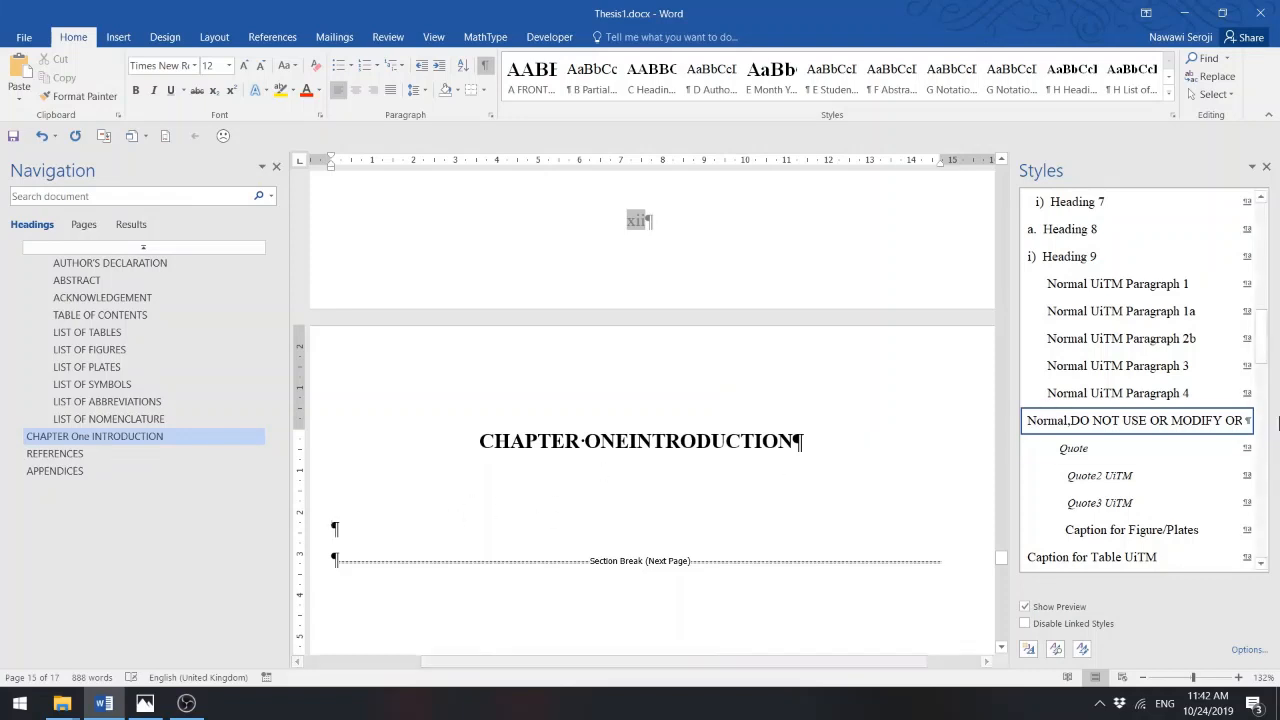
pyautogui.moveTo(1268, 350); pyautogui.dragTo(1270, 310)
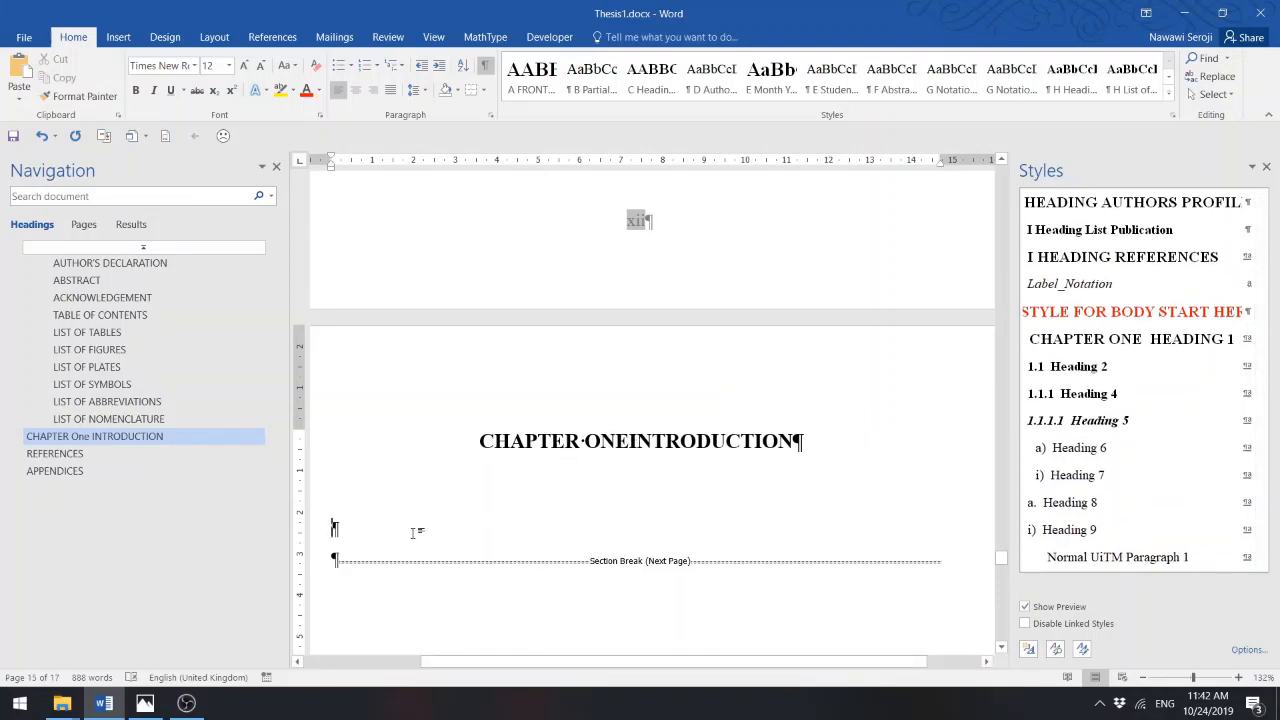
pyautogui.write('LITER')
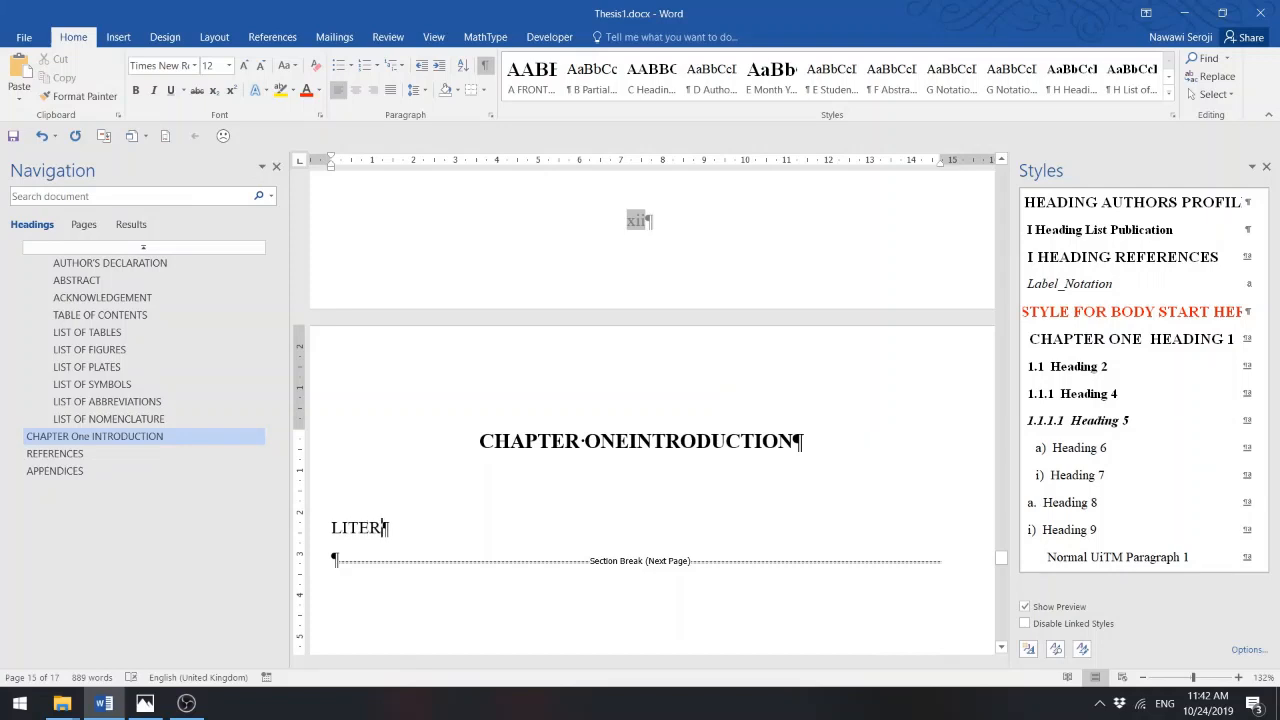
pyautogui.write('ATURE REVIEW')
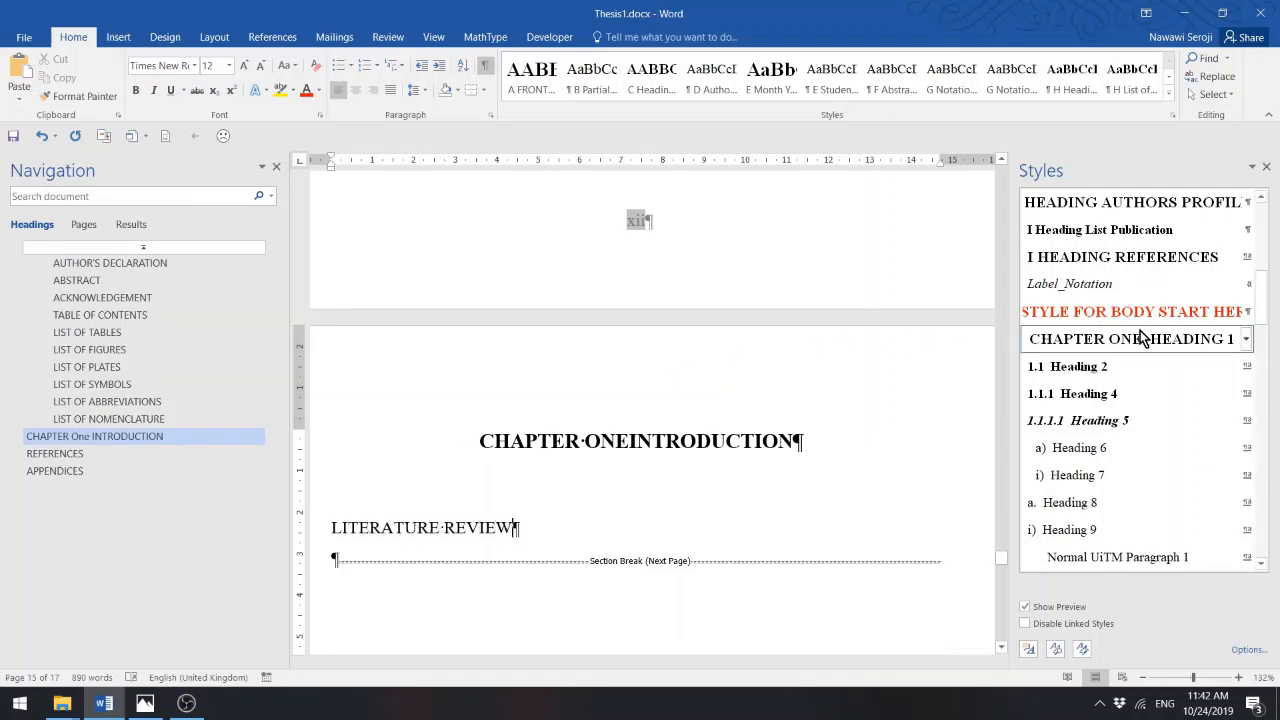
pyautogui.moveTo(1148, 341)
pyautogui.click(432, 527)
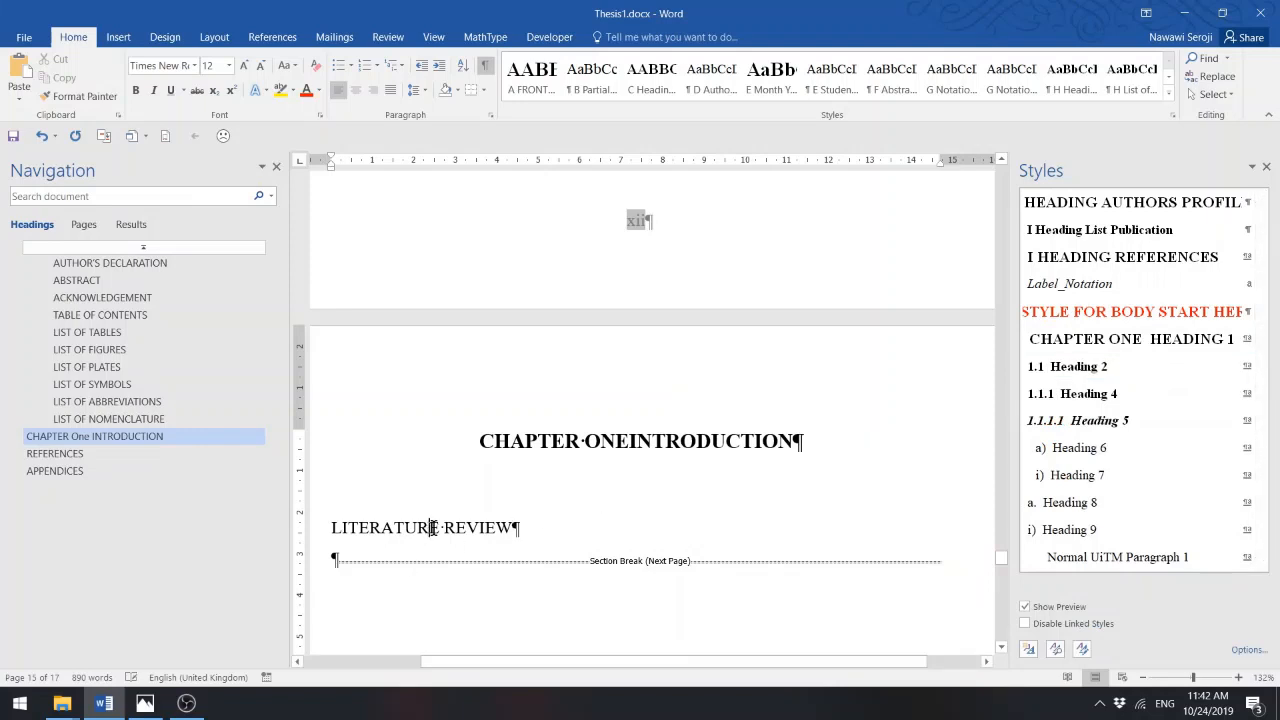
pyautogui.click(1161, 342)
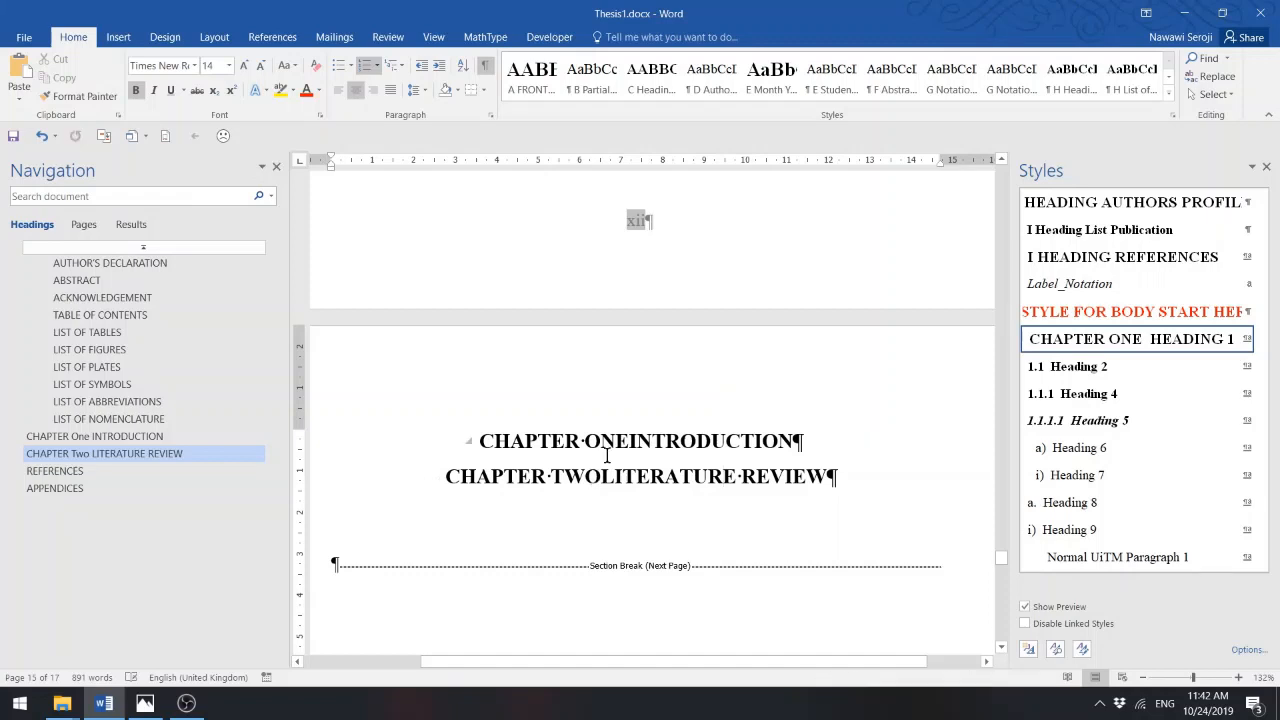
# - Clear all formatting from the INTRODUCTION and LITERATURE REVIEW headings
pyautogui.click(637, 440)
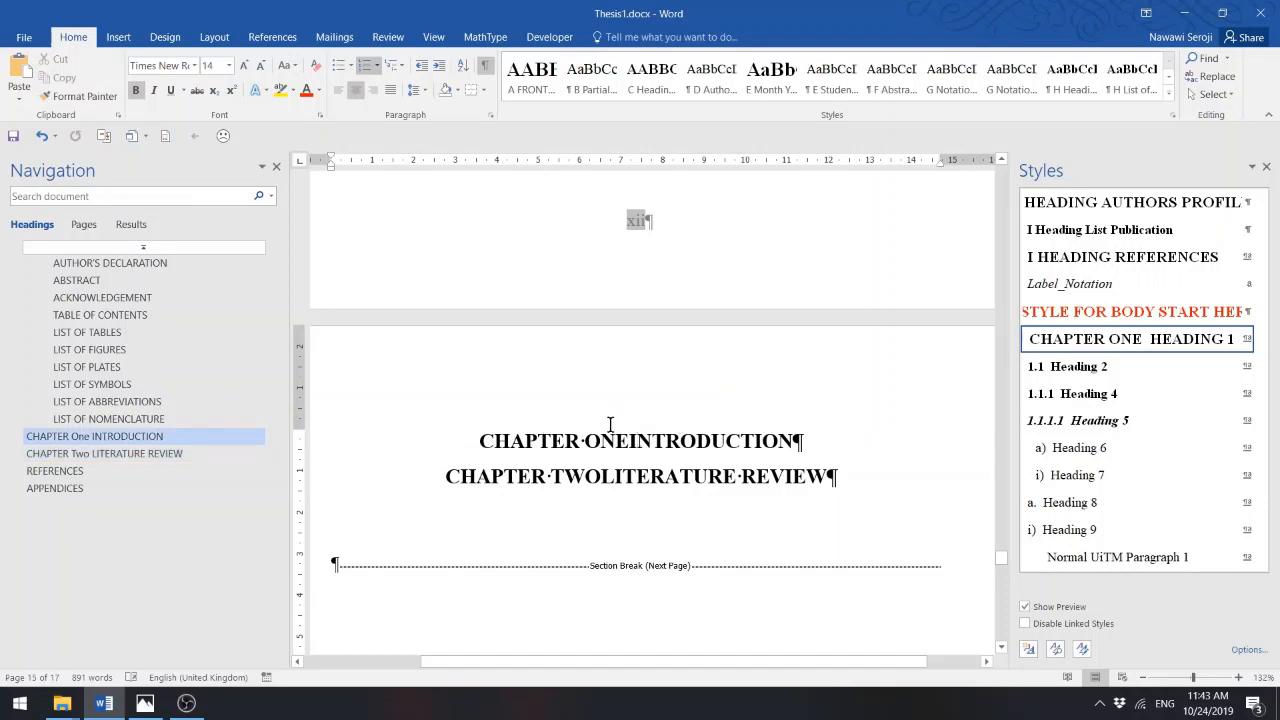
pyautogui.click(314, 75)
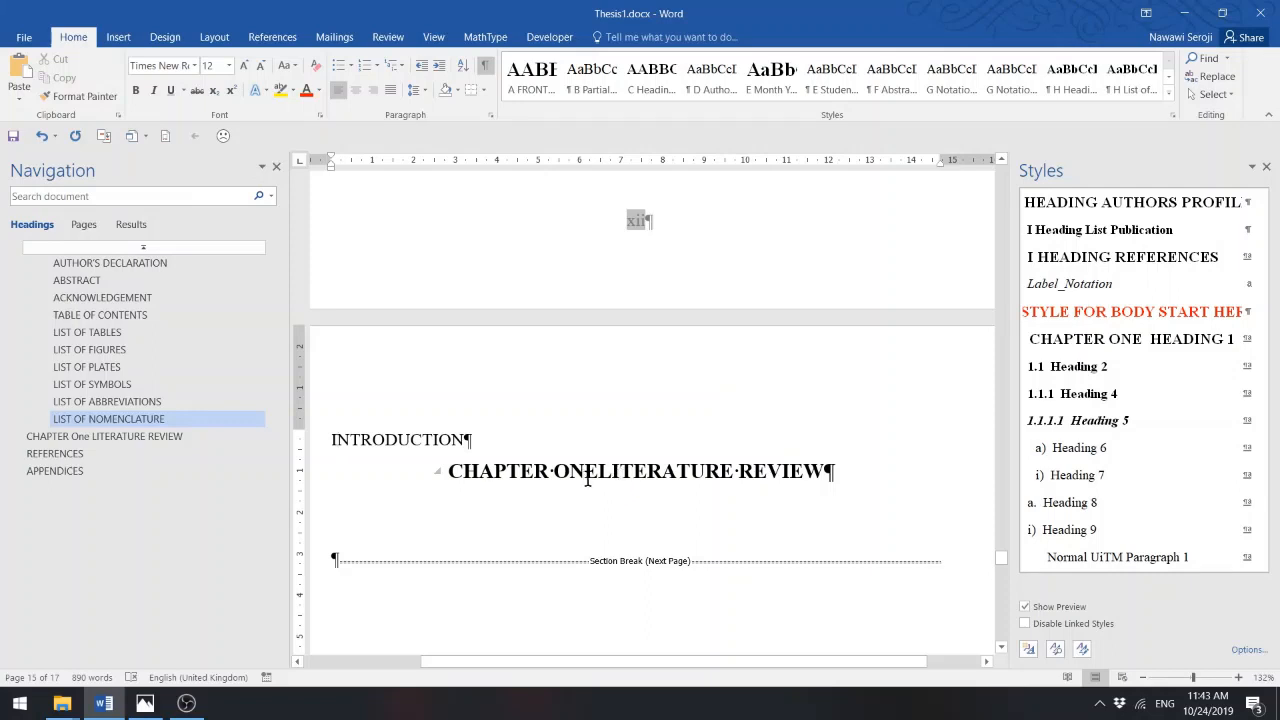
pyautogui.click(845, 469)
pyautogui.click(315, 63)
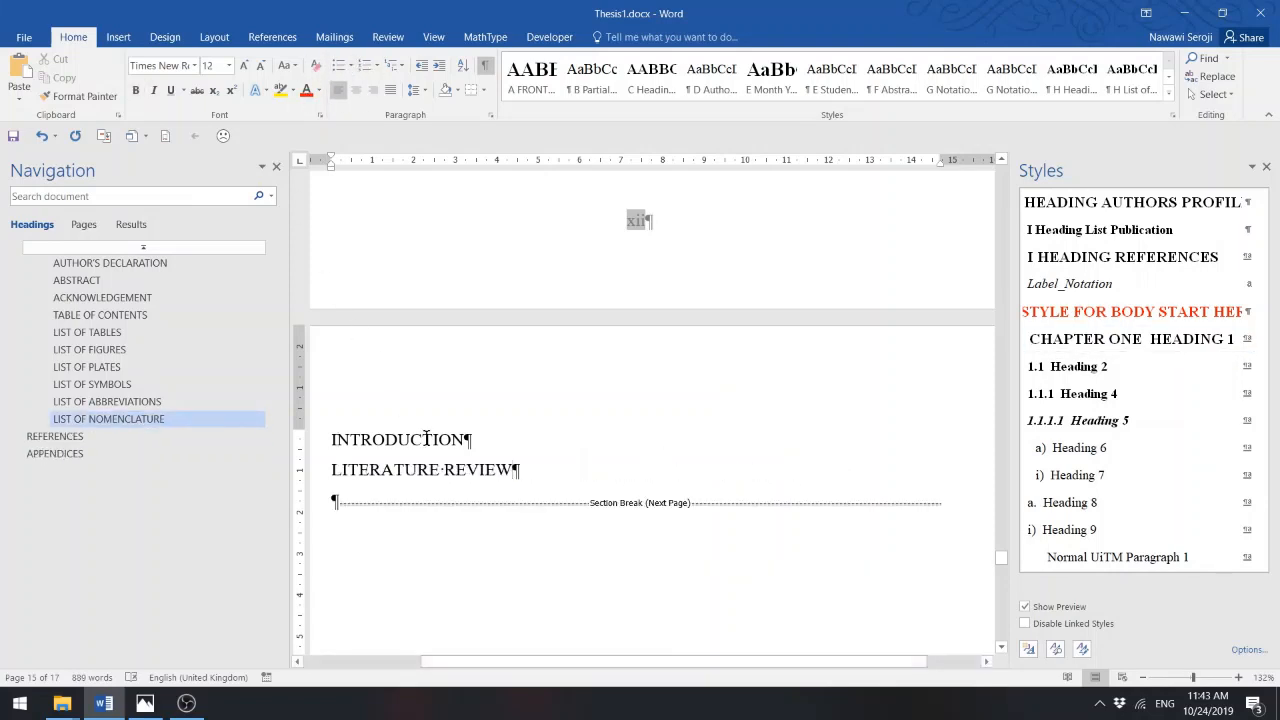
# - Delete the LITERATURE REVIEW text, keeping its empty paragraph below INTRODUCTION
pyautogui.press('BackSpace')
pyautogui.press('BackSpace')
pyautogui.press('BackSpace')
pyautogui.press('BackSpace')
pyautogui.press('BackSpace')
pyautogui.press('BackSpace')
pyautogui.press('BackSpace')
pyautogui.press('BackSpace')
pyautogui.press('BackSpace')
pyautogui.press('BackSpace')
pyautogui.press('BackSpace')
pyautogui.press('BackSpace')
pyautogui.press('BackSpace')
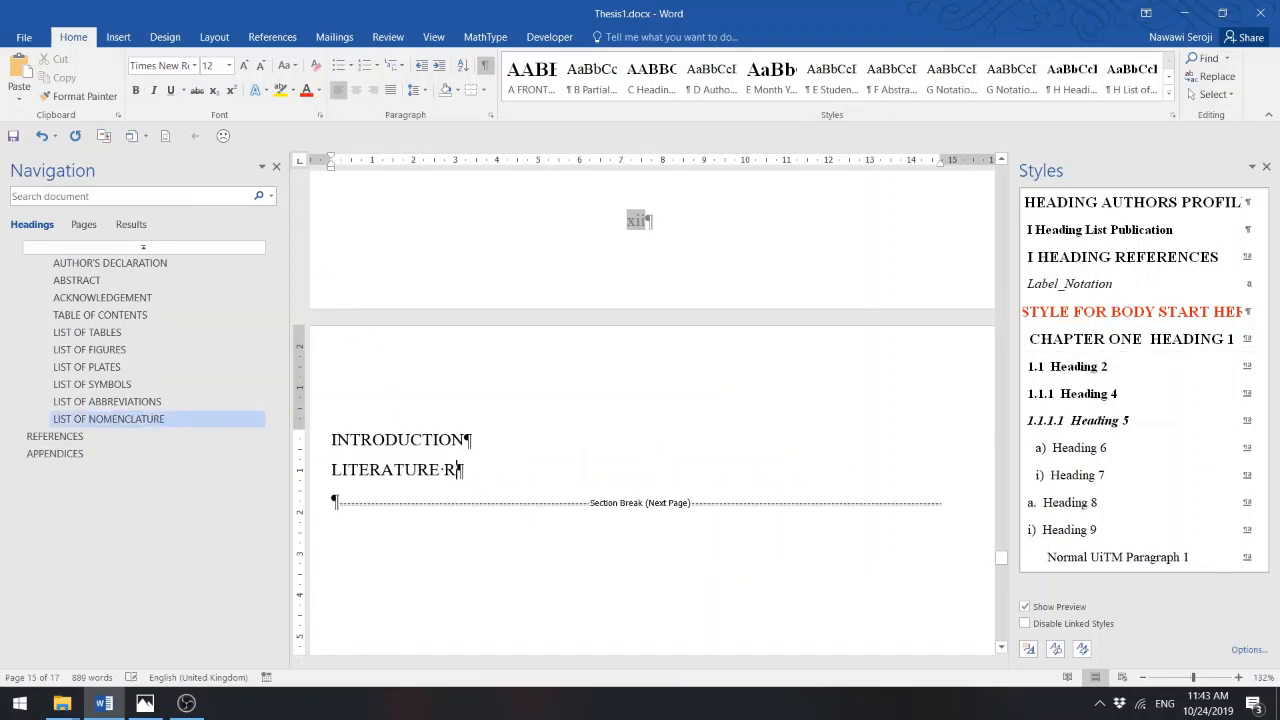
pyautogui.press('BackSpace')
pyautogui.press('BackSpace')
pyautogui.press('BackSpace')
pyautogui.press('BackSpace')
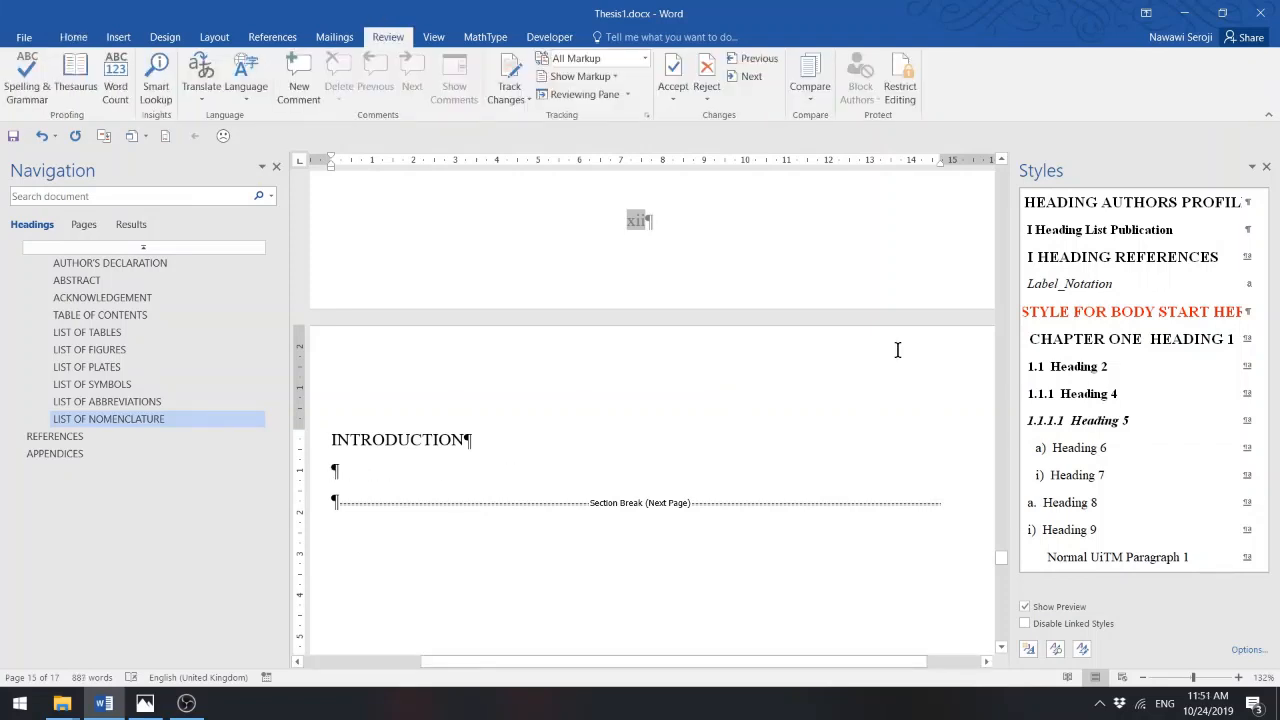
# - Apply the CHAPTER ONE HEADING 1 style to the INTRODUCTION line
pyautogui.hotkey('alt', 'r')
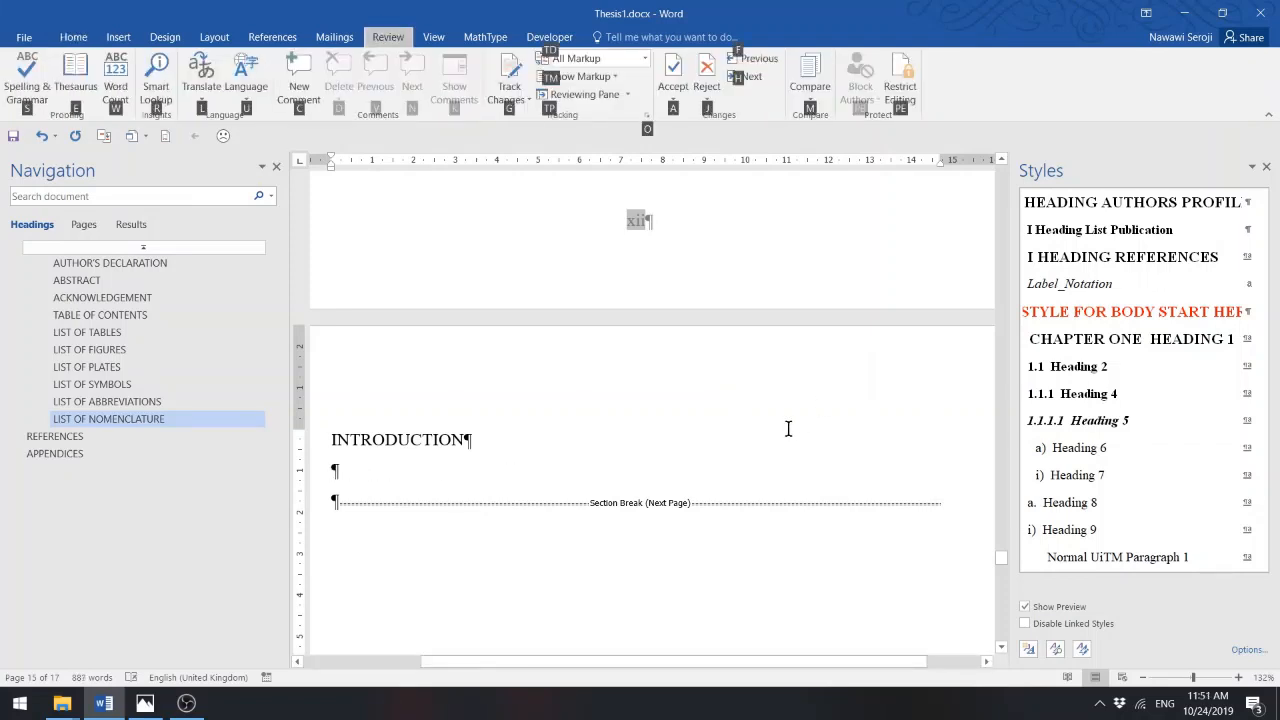
pyautogui.click(617, 407)
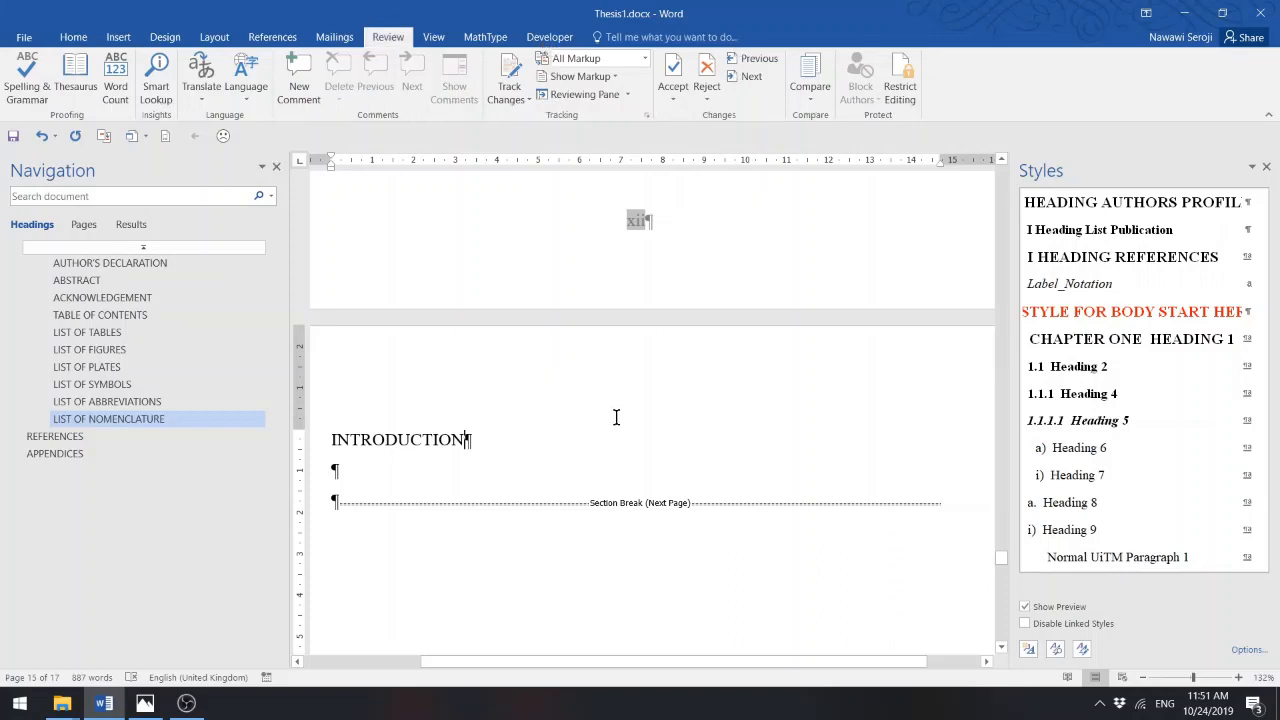
pyautogui.click(398, 438)
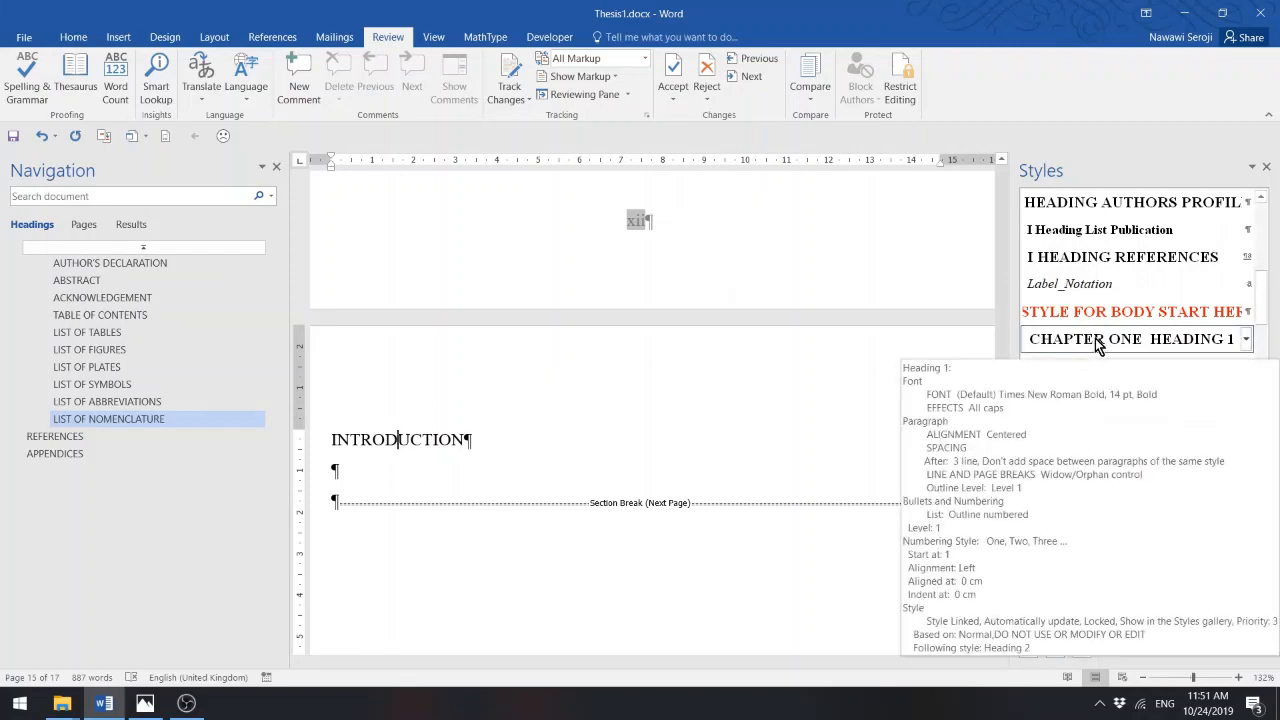
pyautogui.click(1163, 340)
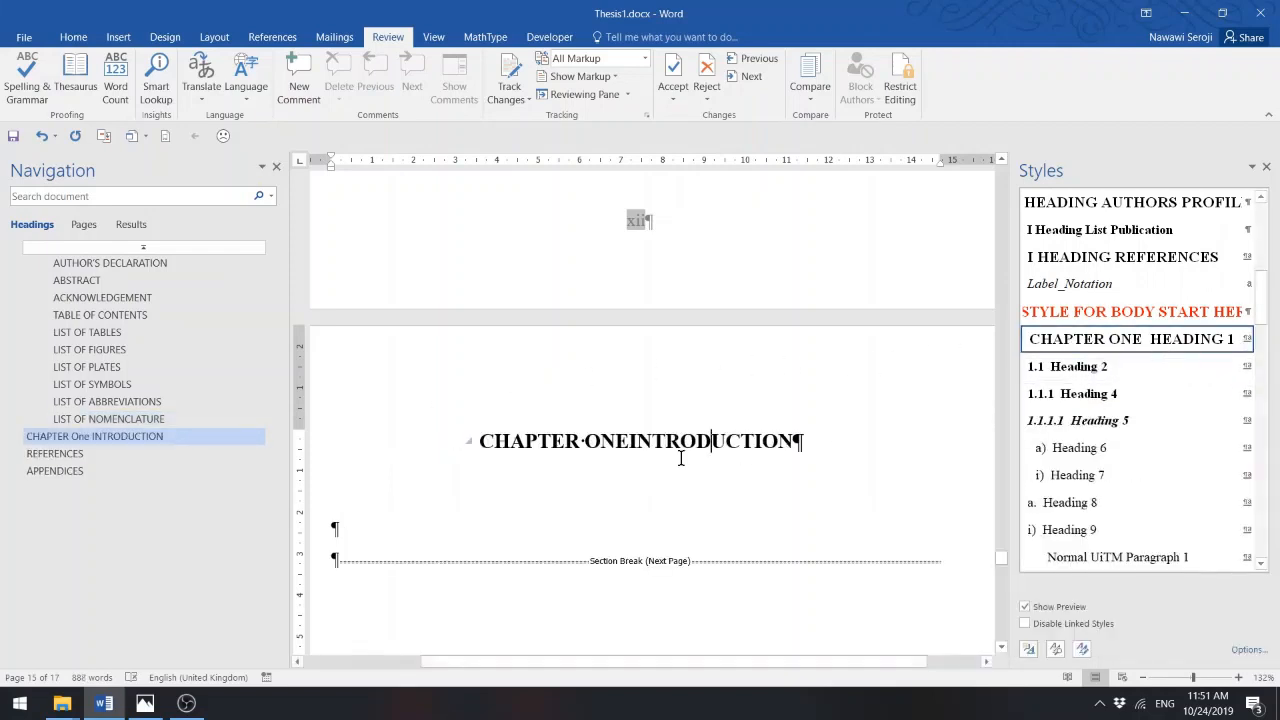
# - Insert a space and a manual line break after CHAPTER ONE so that INTRODUCTION sits on its own line within the same heading
pyautogui.click(626, 440)
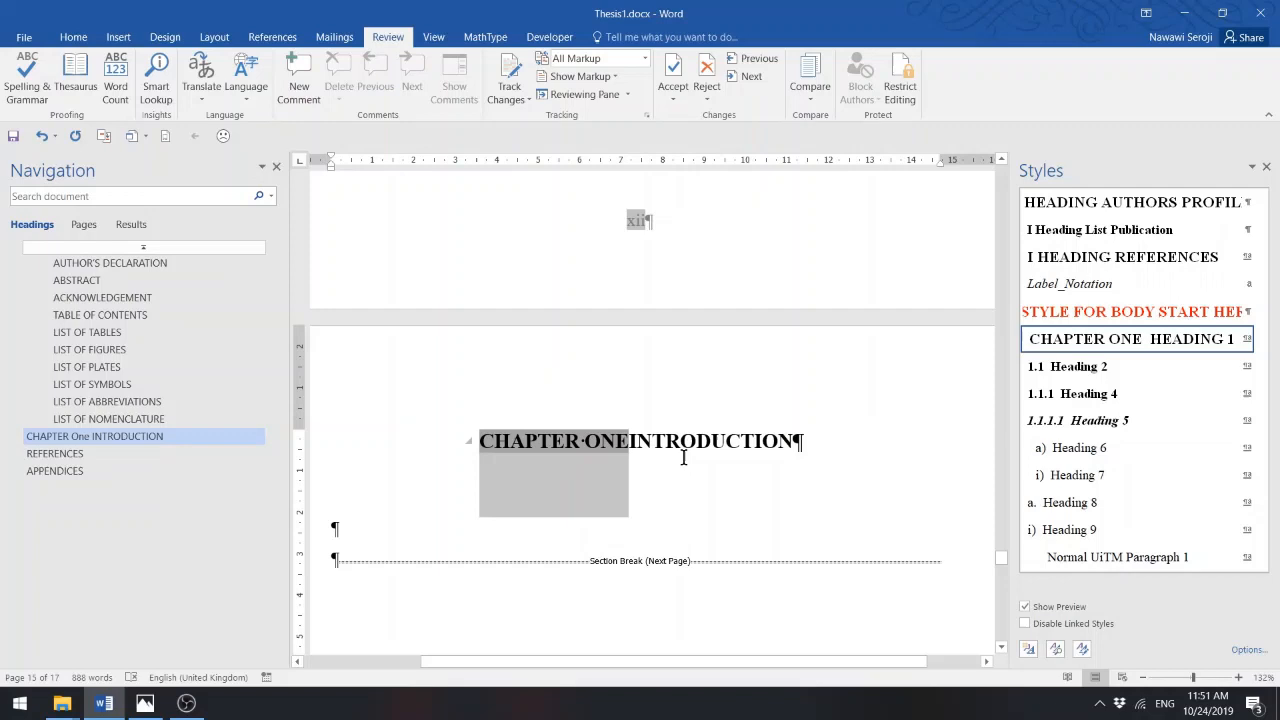
pyautogui.click(629, 440)
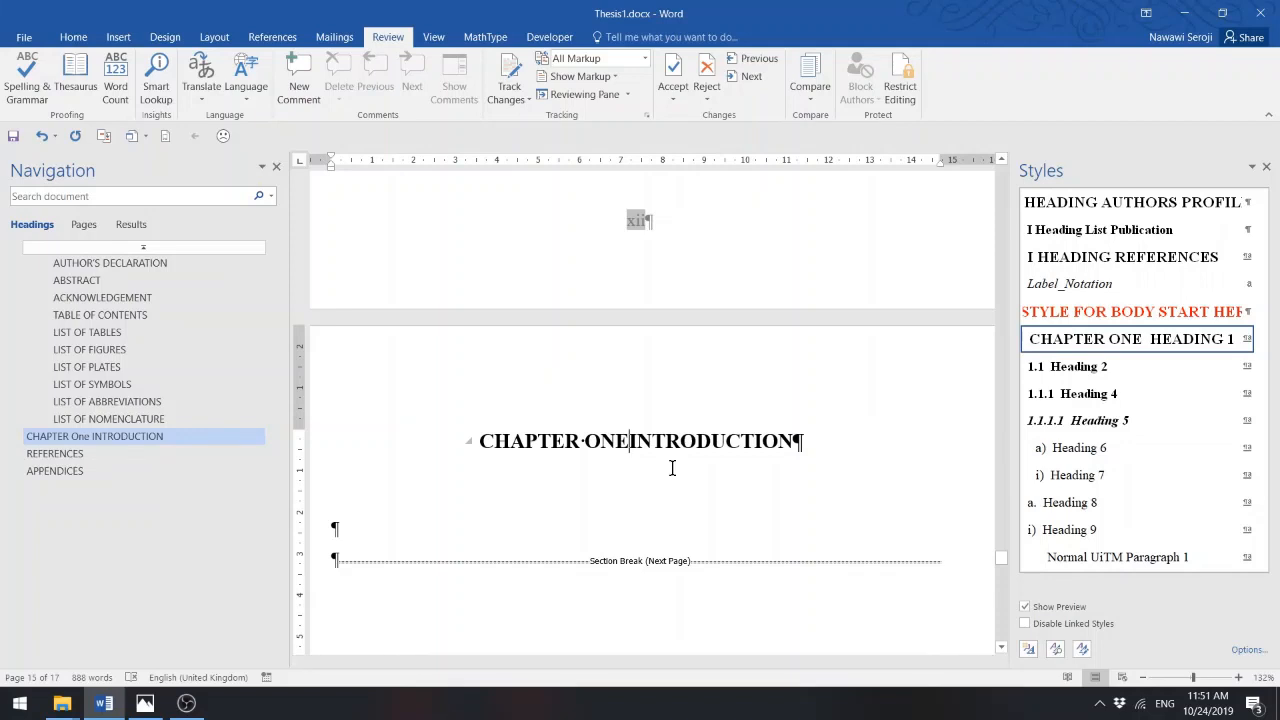
pyautogui.click(100, 315)
pyautogui.scroll(-2, 678, 492)
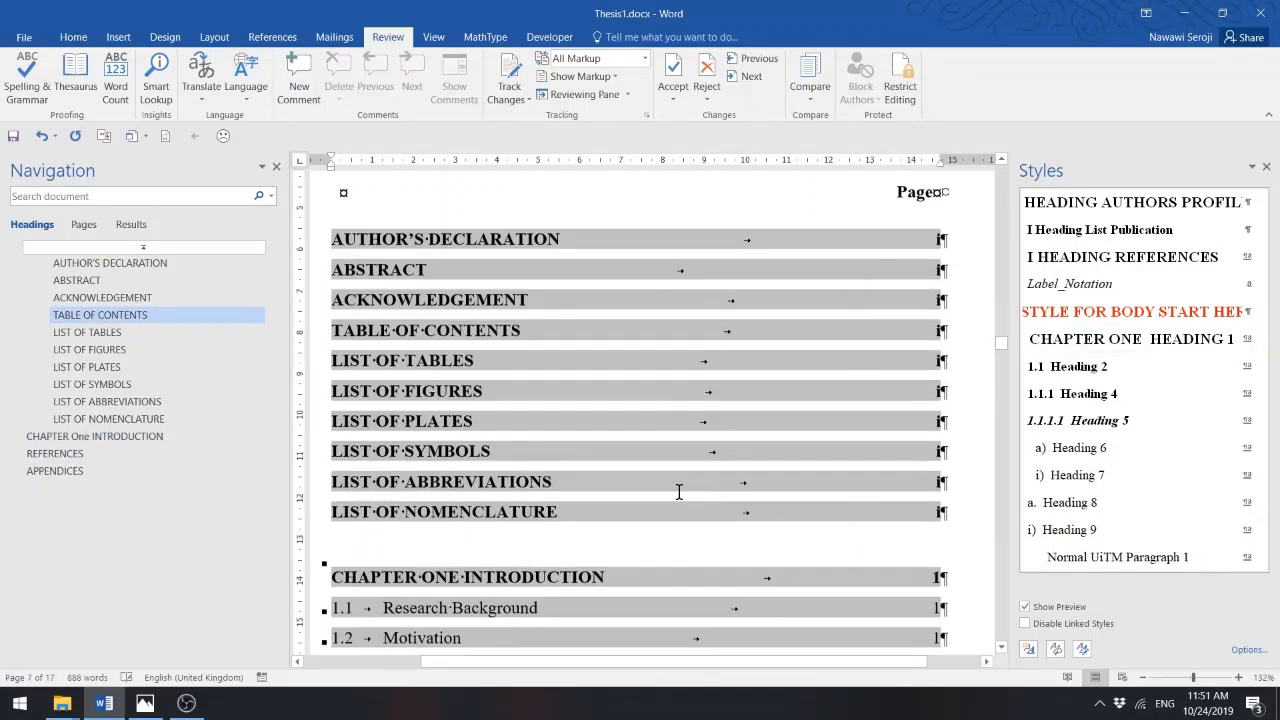
pyautogui.scroll(-3, 678, 492)
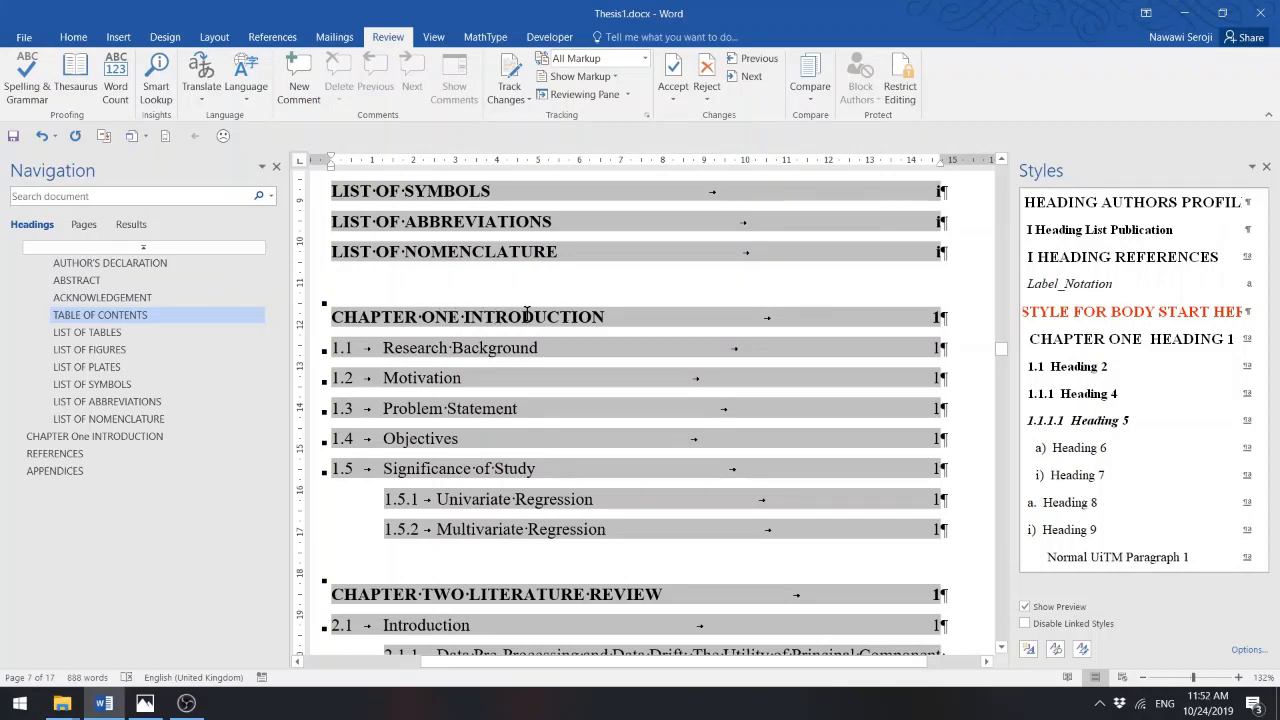
pyautogui.click(144, 438)
pyautogui.scroll(3, 646, 383)
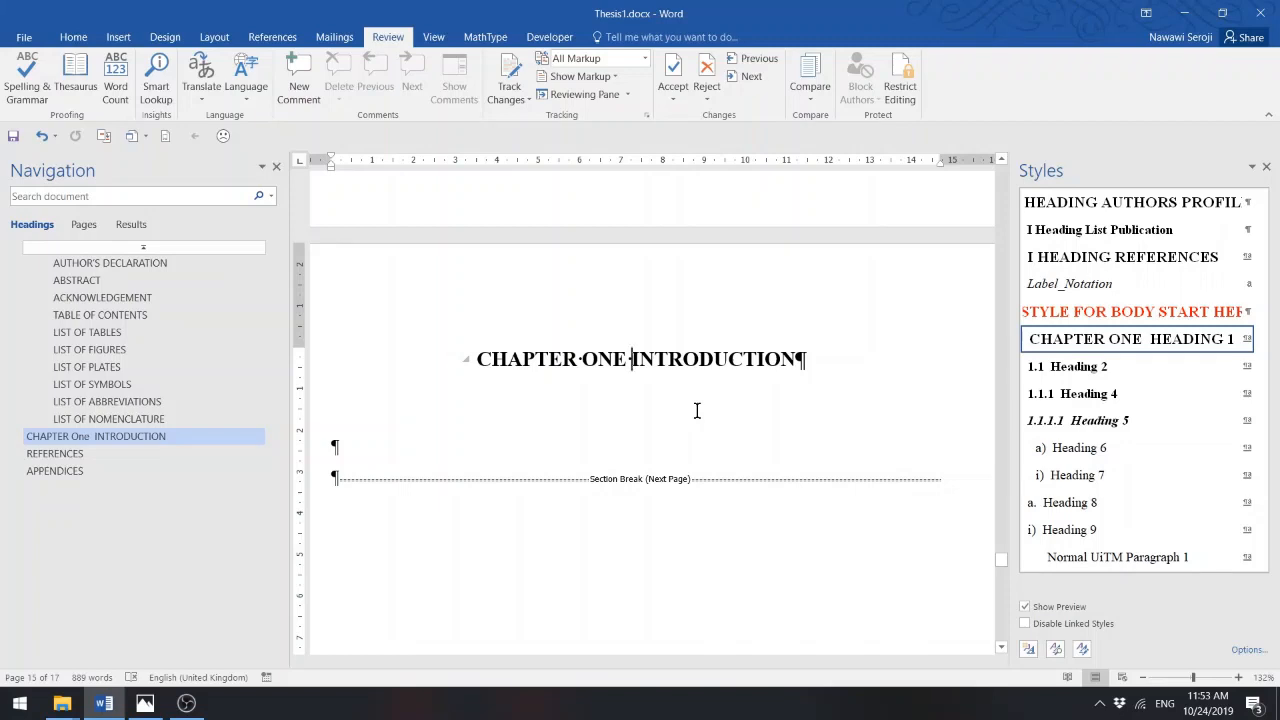
pyautogui.hotkey('shift', 'Return')
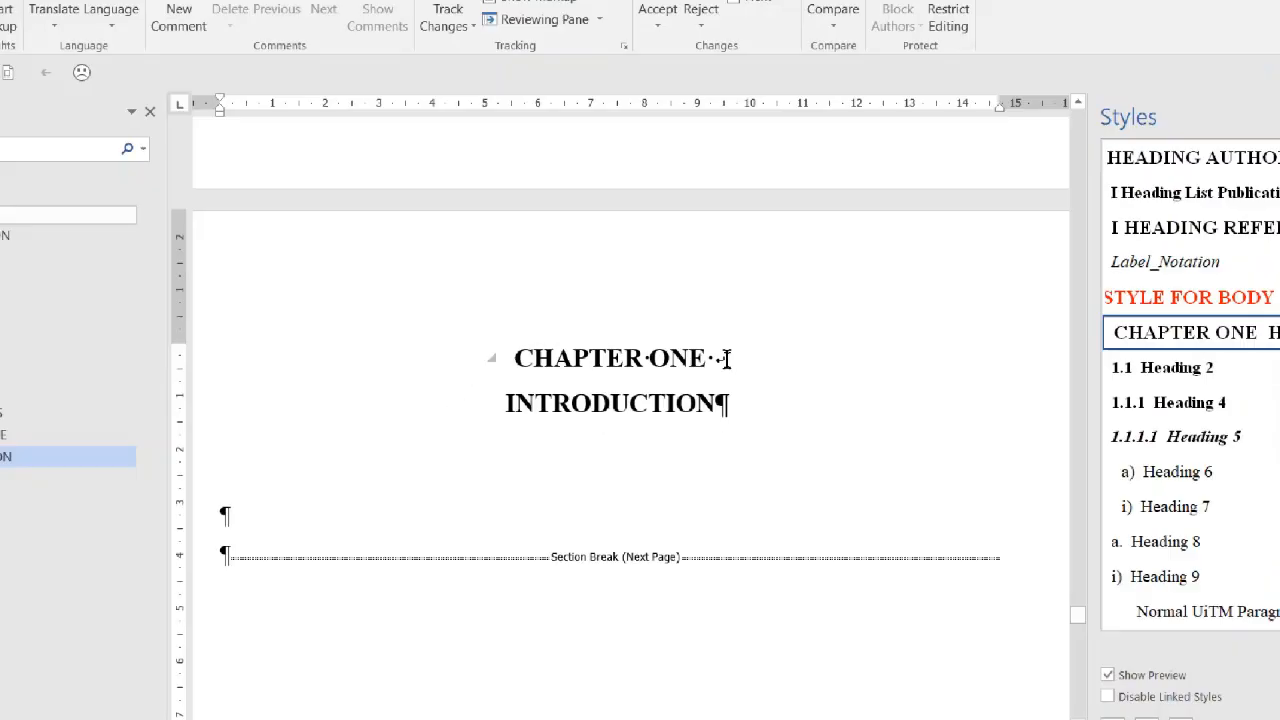
pyautogui.press('alt')
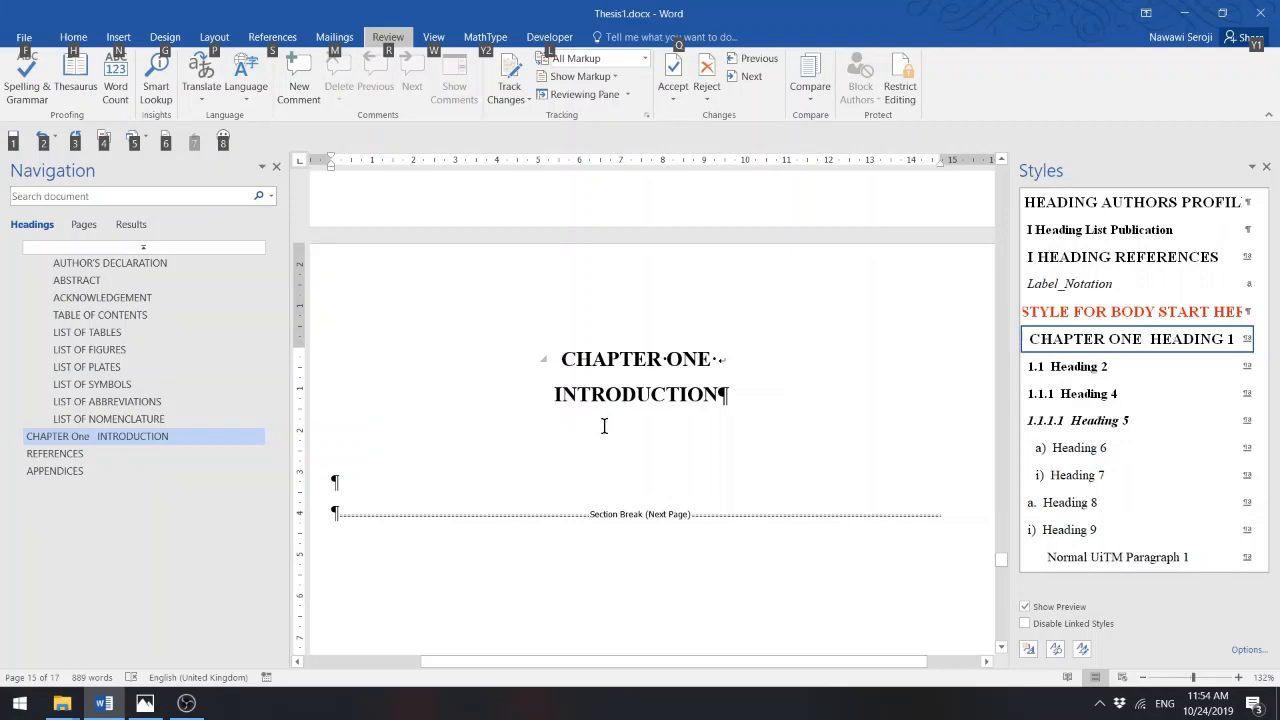
# - Apply the 1.1 Heading 2 style to the empty paragraph below the chapter heading, enter Introduction, and start a new paragraph
pyautogui.click(372, 483)
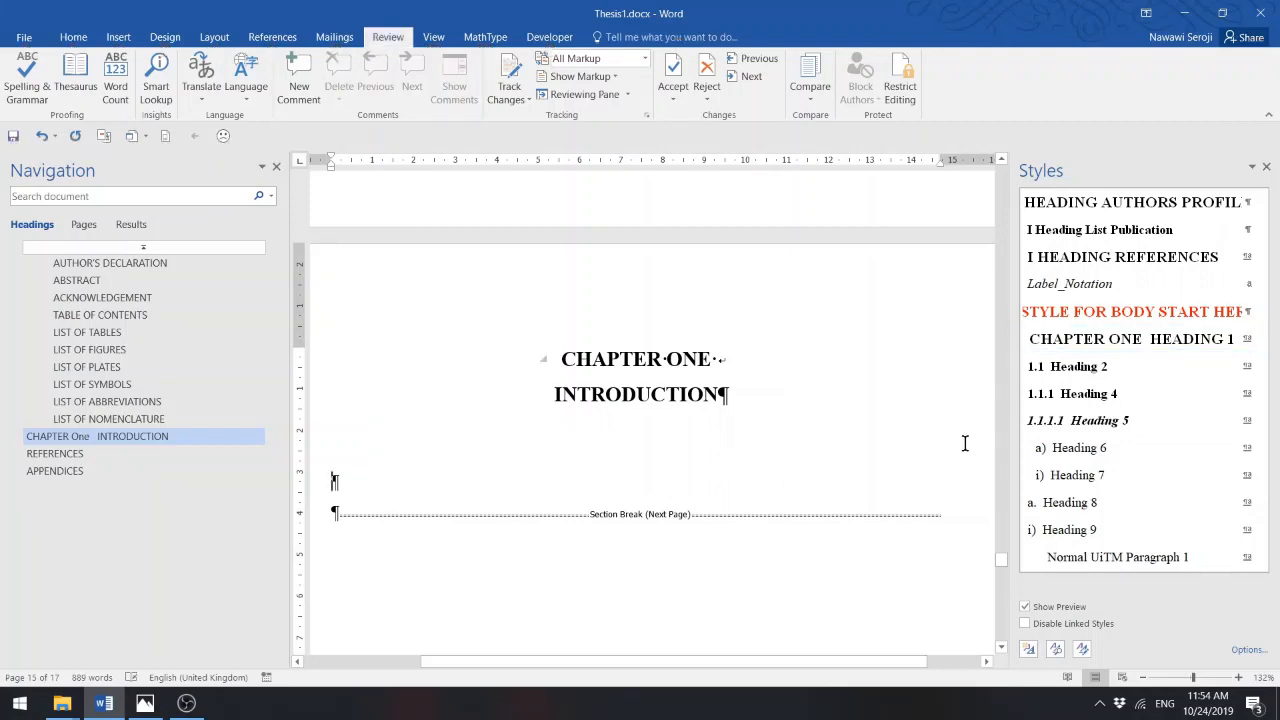
pyautogui.click(1081, 371)
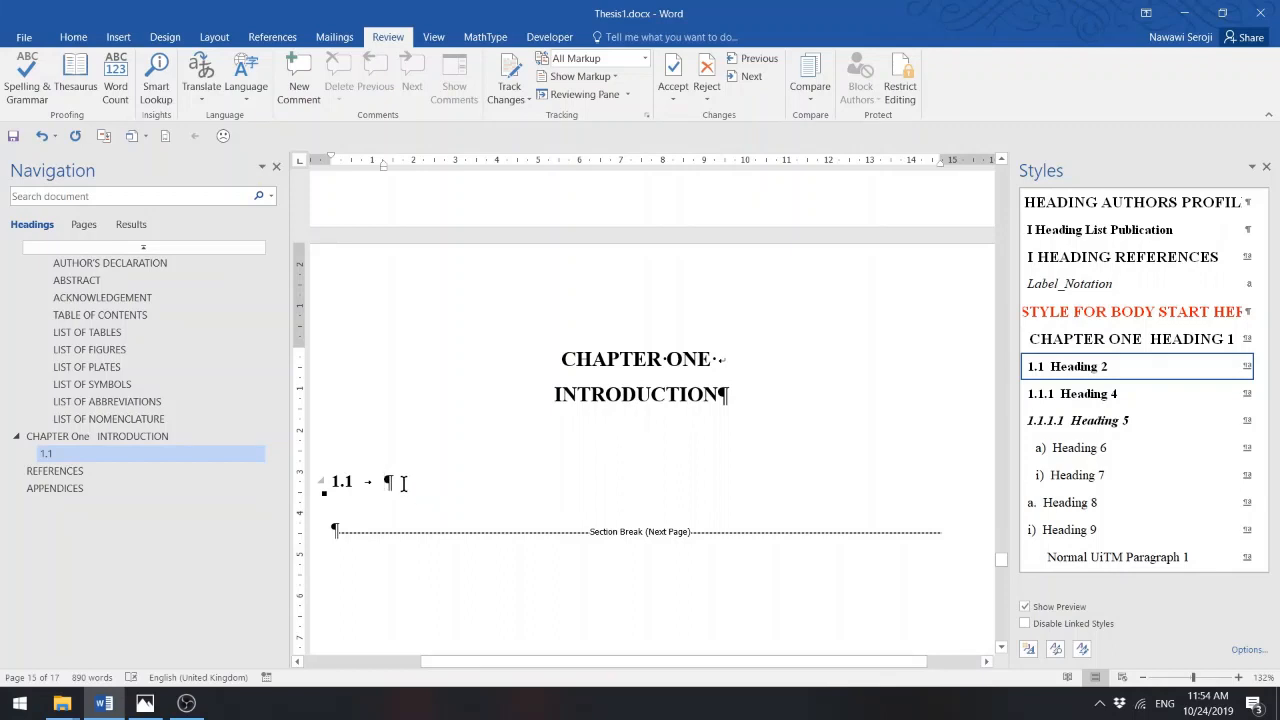
pyautogui.write('iN')
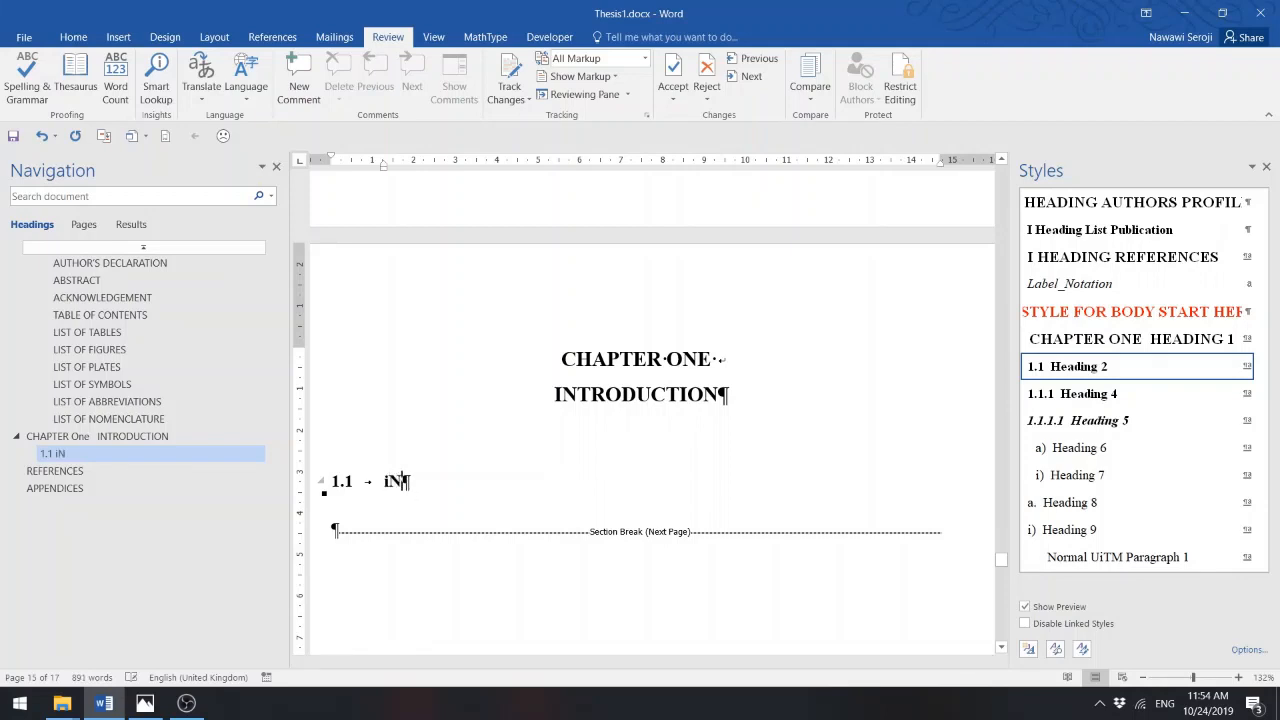
pyautogui.press('BackSpace')
pyautogui.press('BackSpace')
pyautogui.write('Introducgtion')
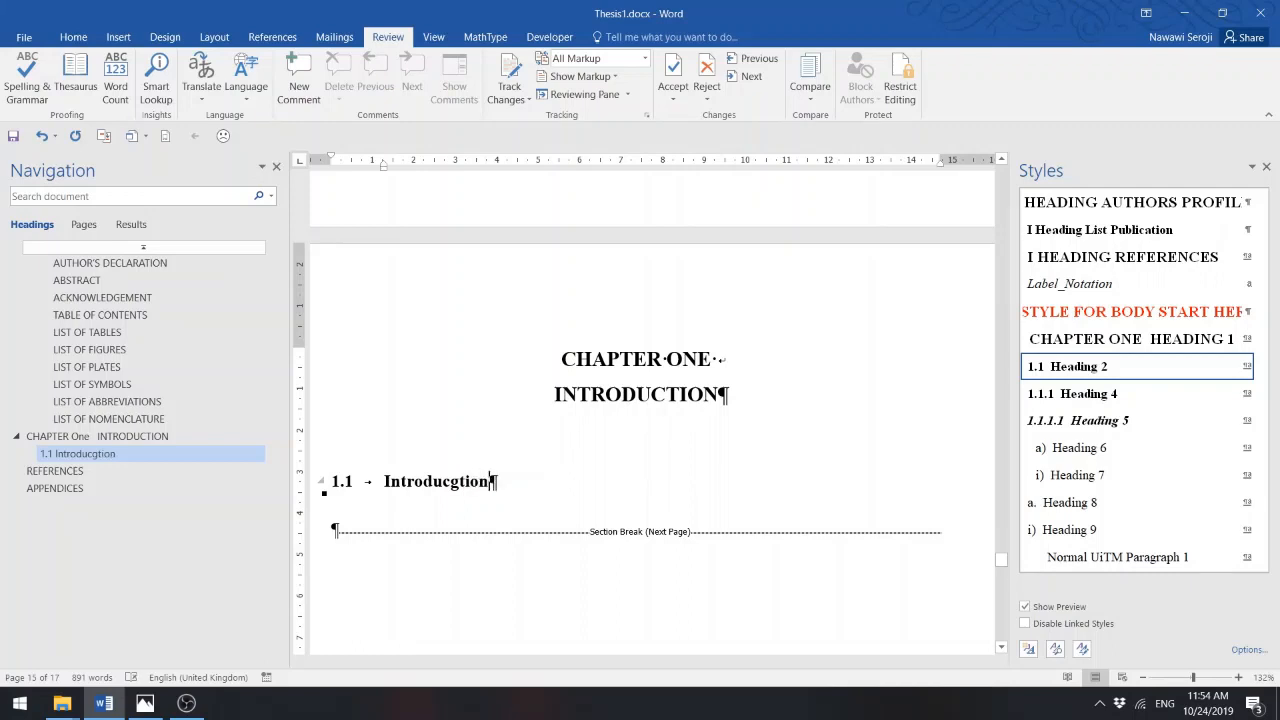
pyautogui.press('BackSpace')
pyautogui.press('BackSpace')
pyautogui.press('BackSpace')
pyautogui.press('BackSpace')
pyautogui.press('BackSpace')
pyautogui.write('tion')
pyautogui.press('Return')
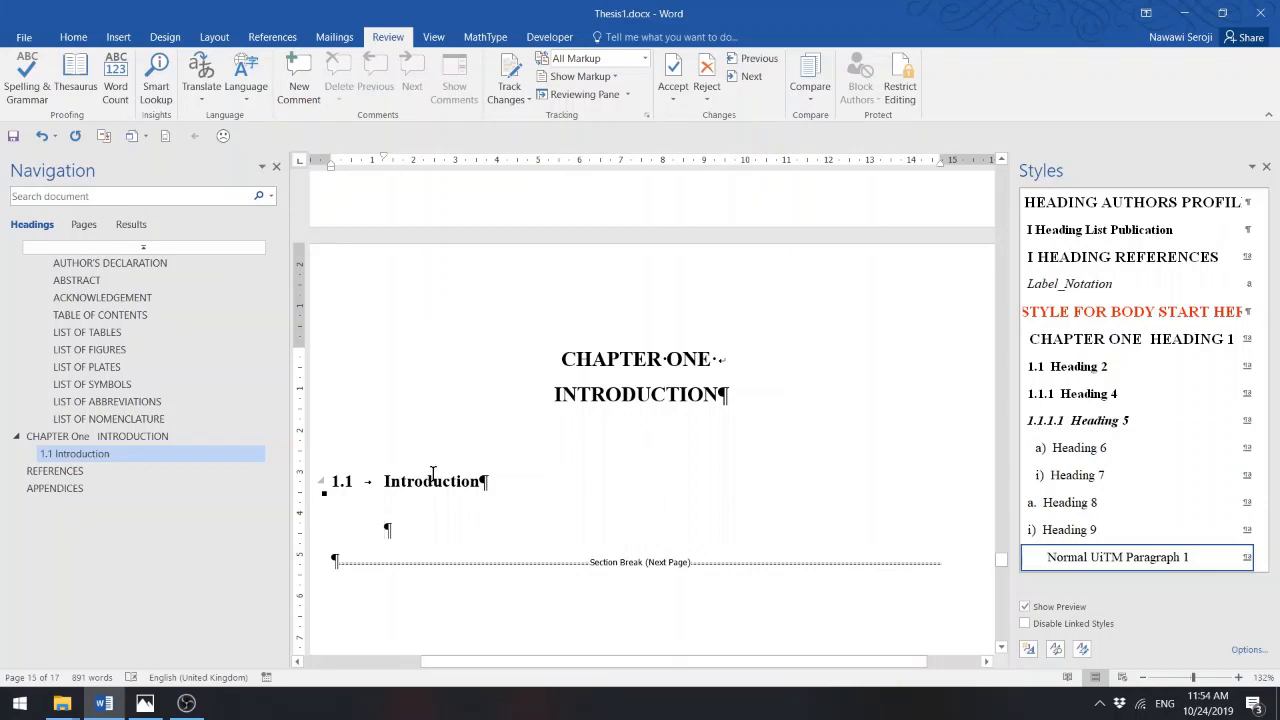
# - Generate sample body text below the Introduction subheading with =rand(2,3)
pyautogui.moveTo(1260, 300); pyautogui.dragTo(1265, 328)
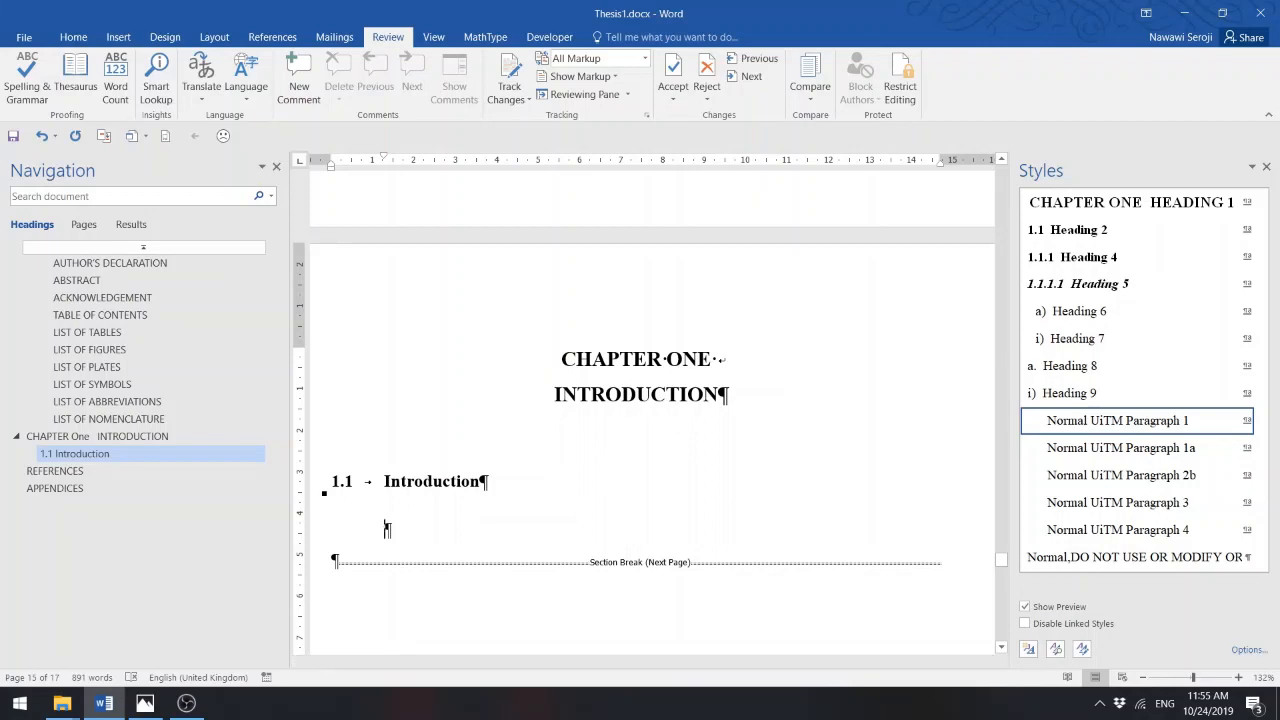
pyautogui.write('=rand(2,3)')
pyautogui.press('Return')
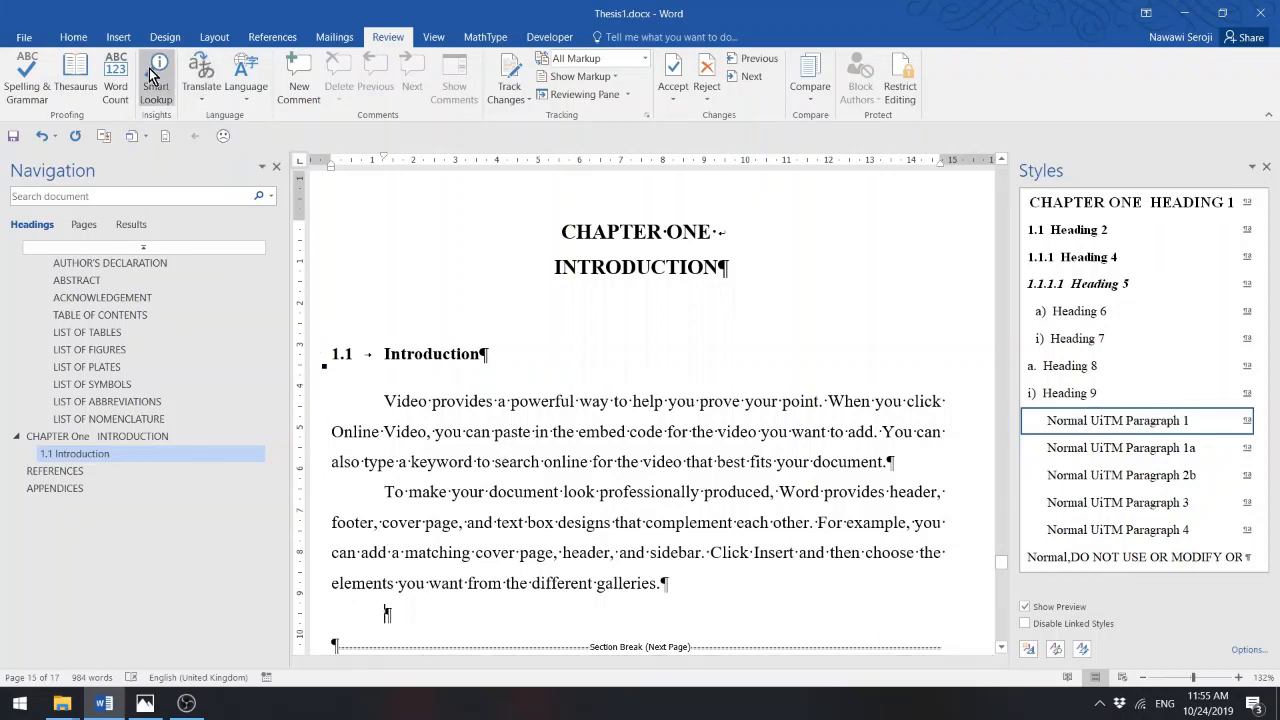
# - Clear the formatting of the empty paragraph after the sample text, apply the 1.1 Heading 2 style, and enter Background Studies as the subheading
pyautogui.click(73, 42)
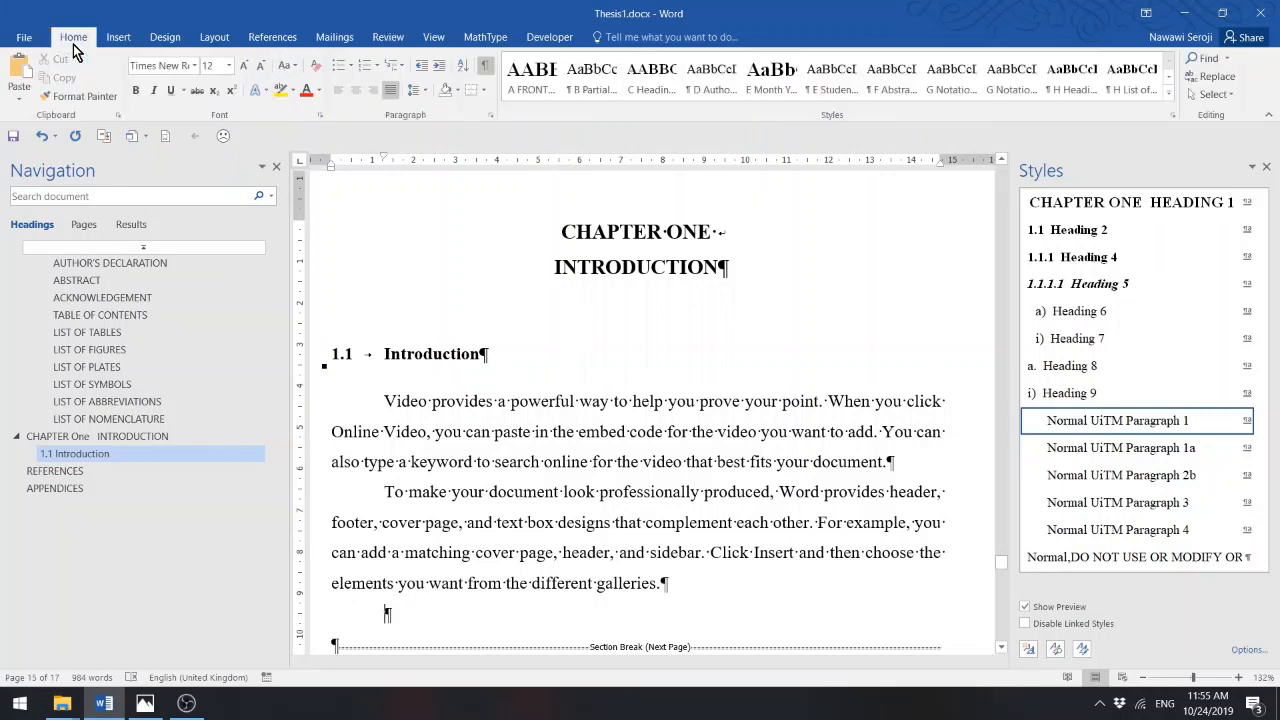
pyautogui.click(315, 68)
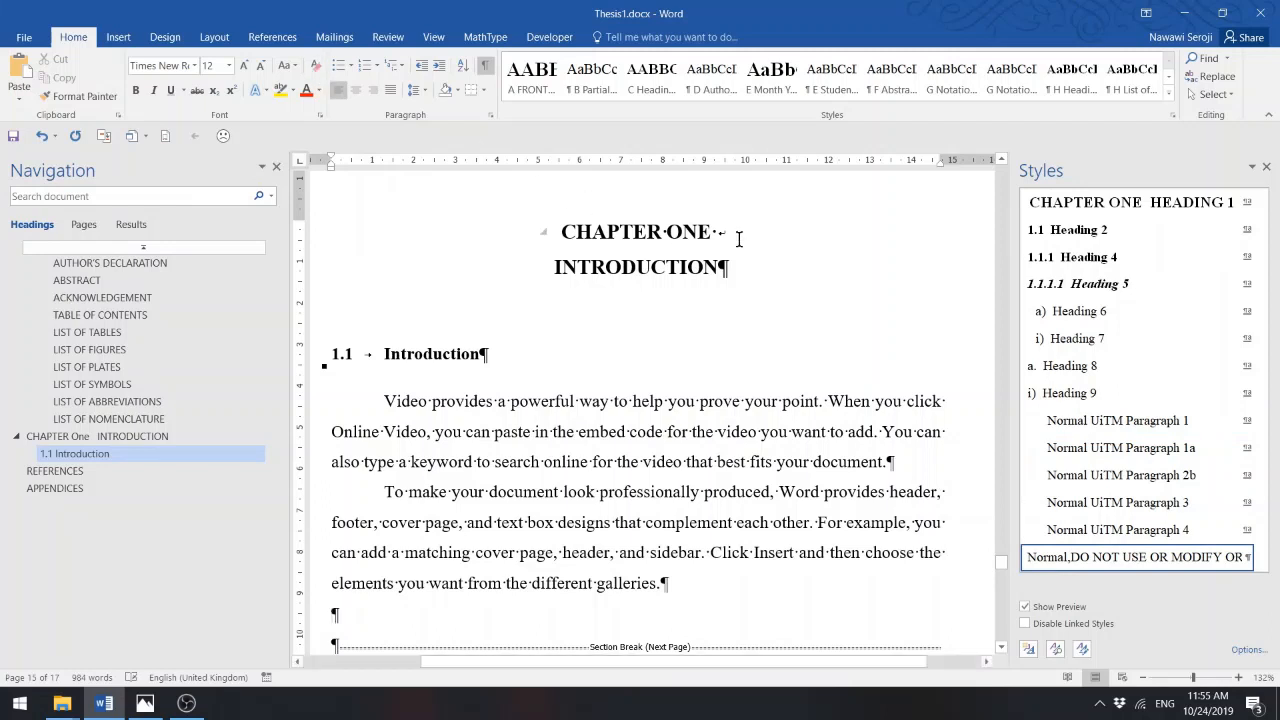
pyautogui.click(1067, 233)
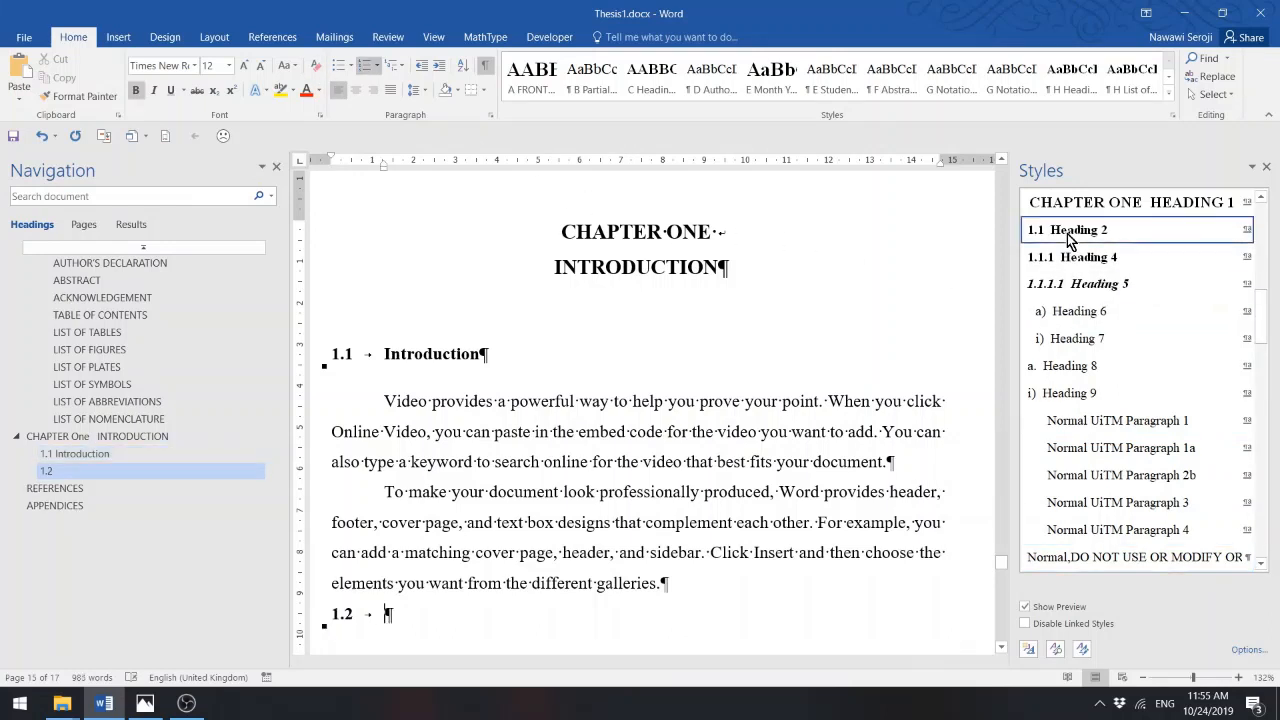
pyautogui.write('B')
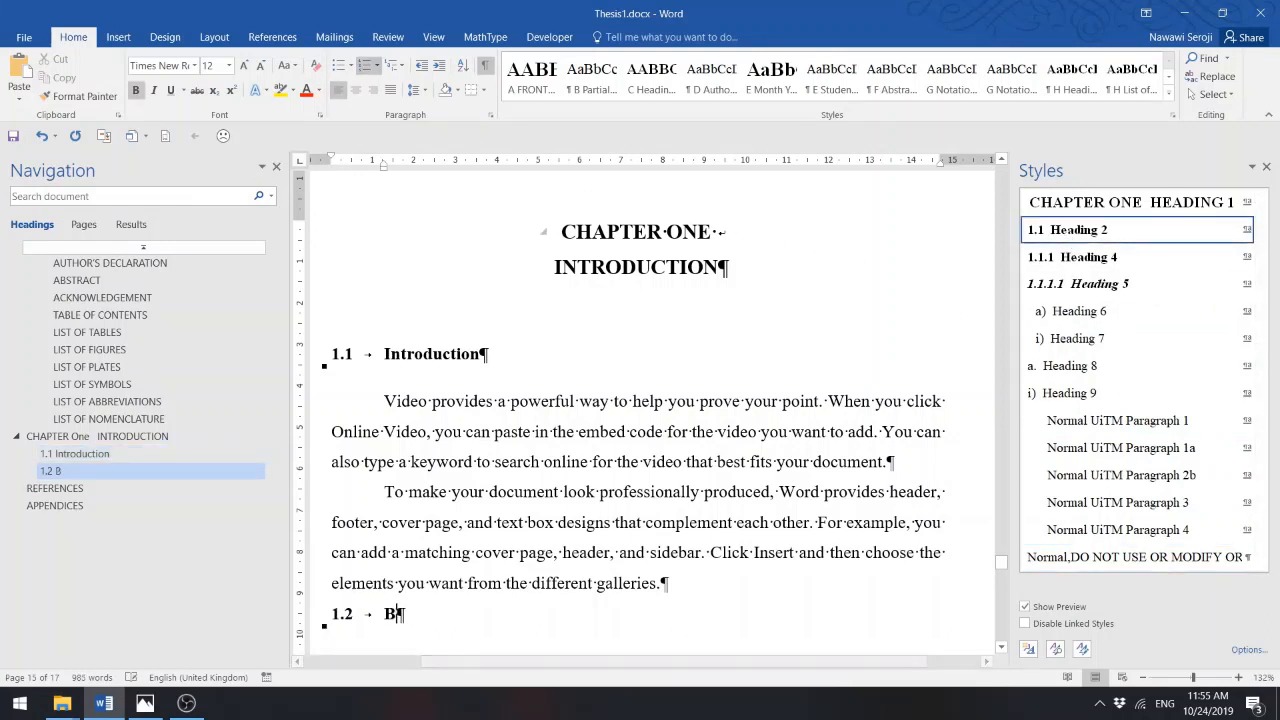
pyautogui.write('ack')
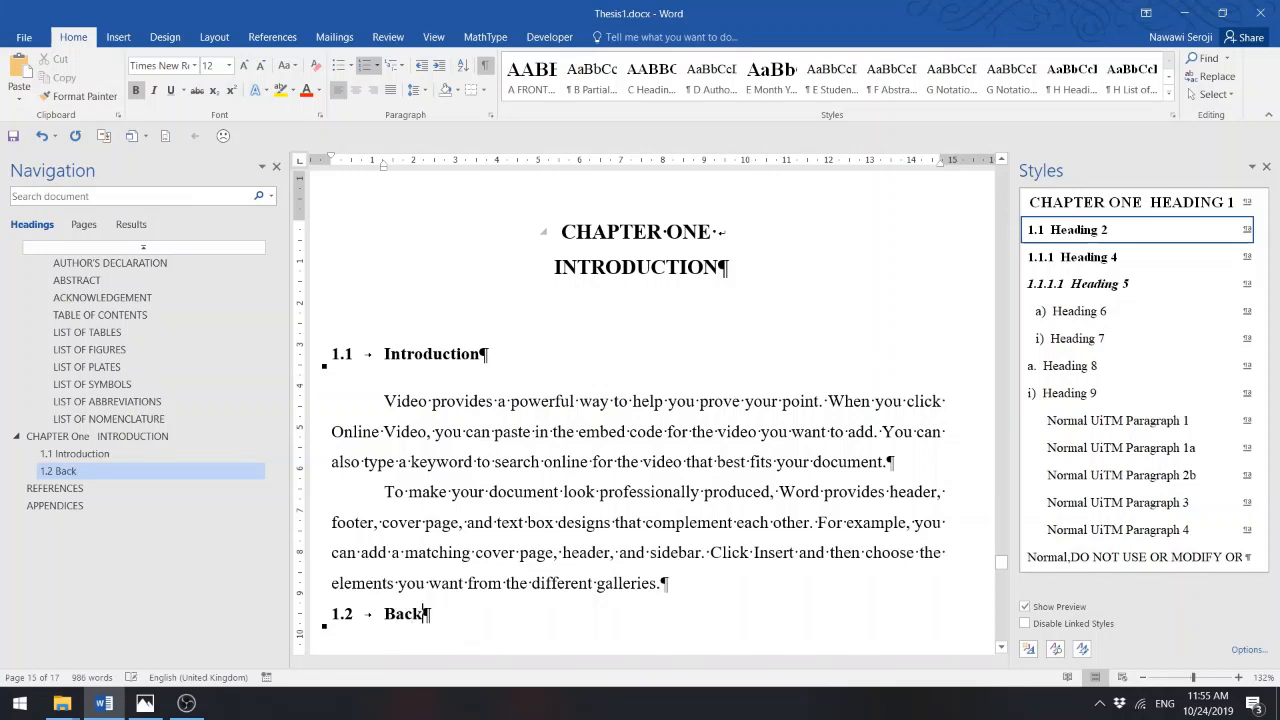
pyautogui.write('ground Ts')
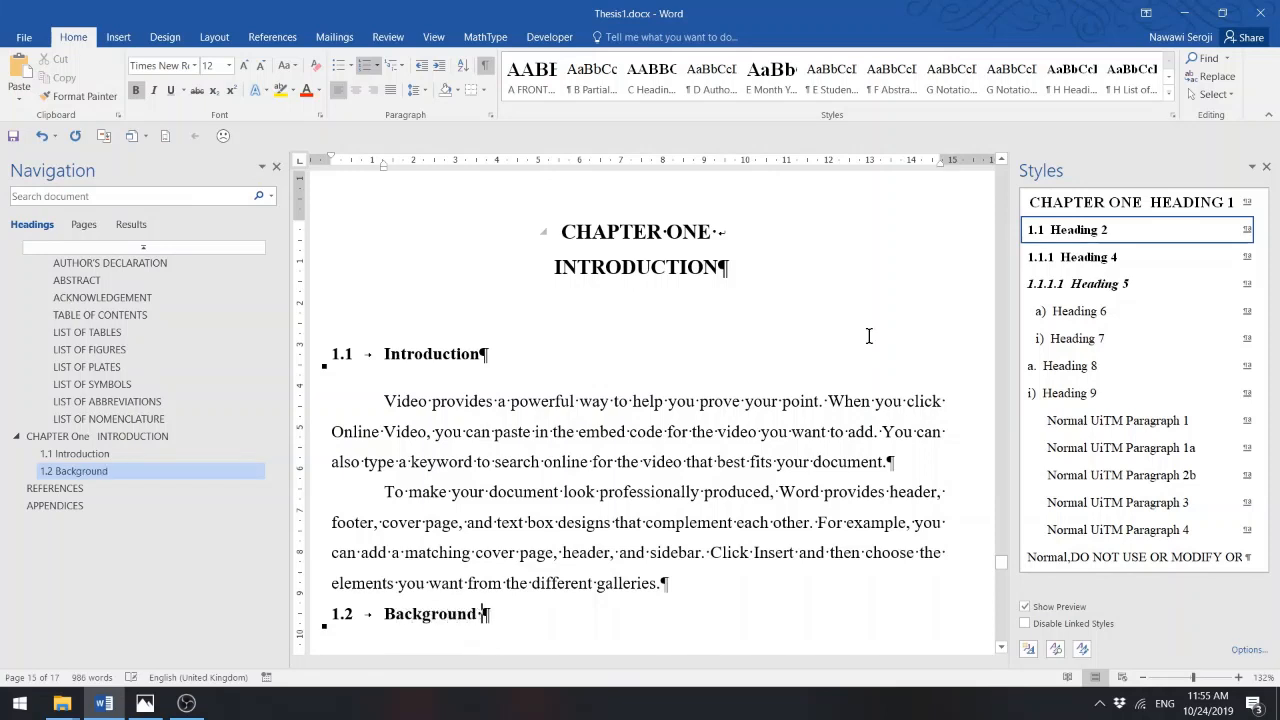
pyautogui.press('BackSpace')
pyautogui.press('BackSpace')
pyautogui.write('Studies')
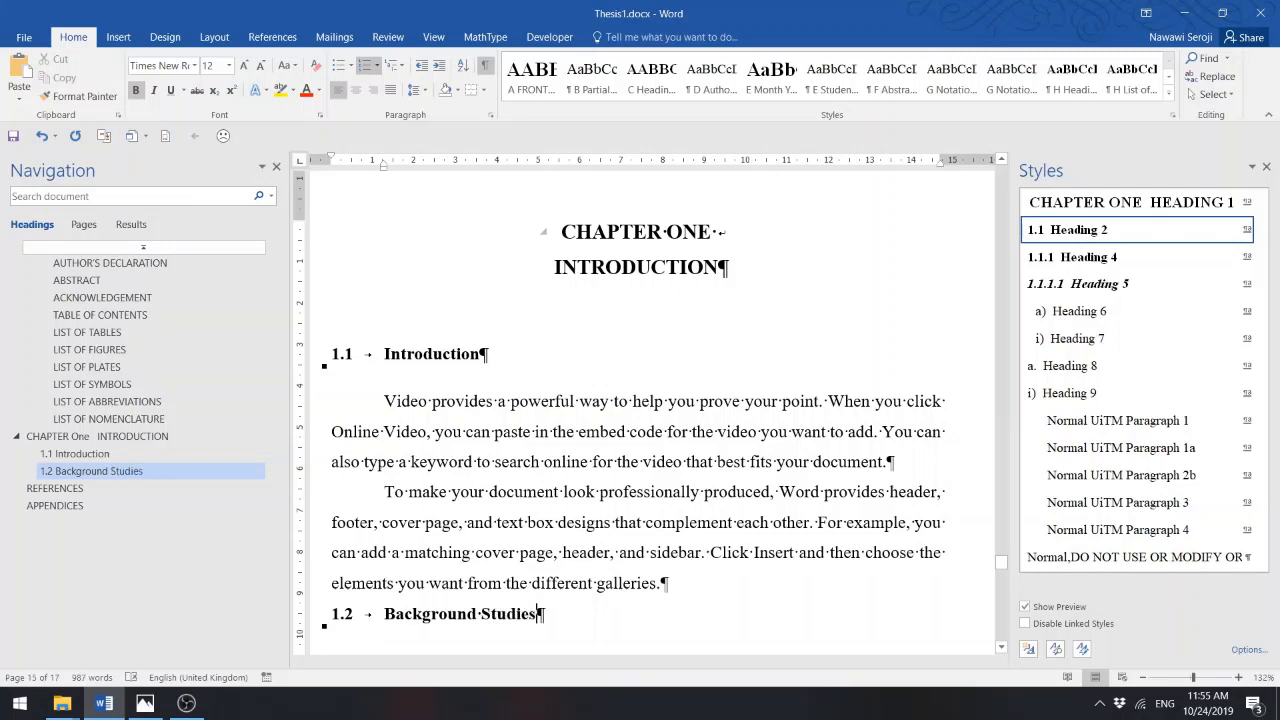
pyautogui.press('Return')
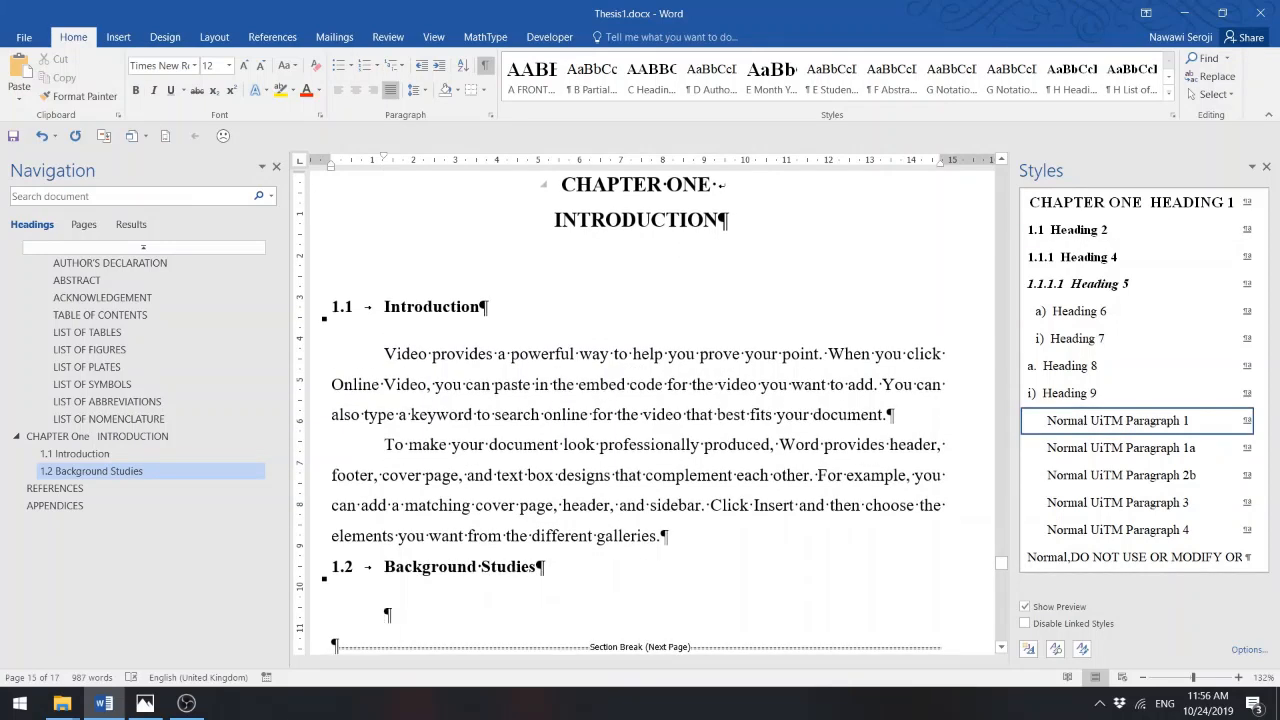
# - Generate sample body text below the Background Studies subheading with =rand(4,3)
pyautogui.write('=rand(4,3)')
pyautogui.press('Return')
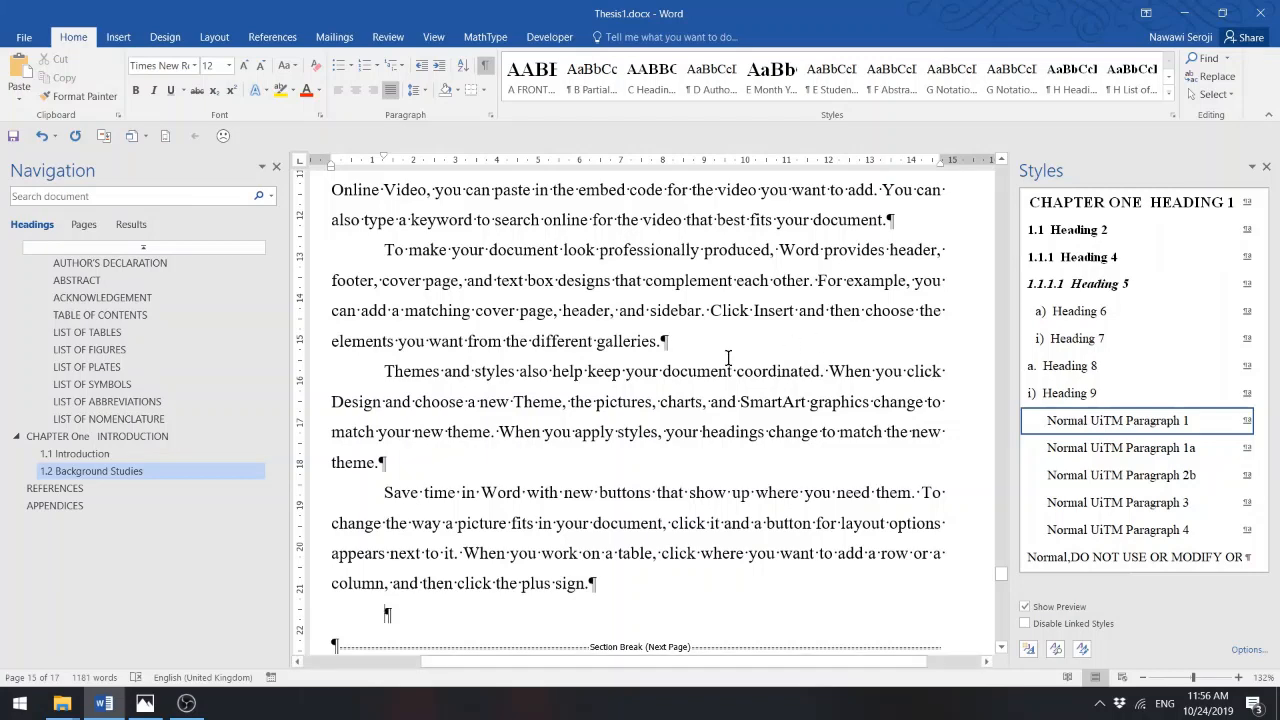
pyautogui.scroll(3, 728, 360)
pyautogui.scroll(-3, 728, 360)
pyautogui.scroll(-3, 728, 358)
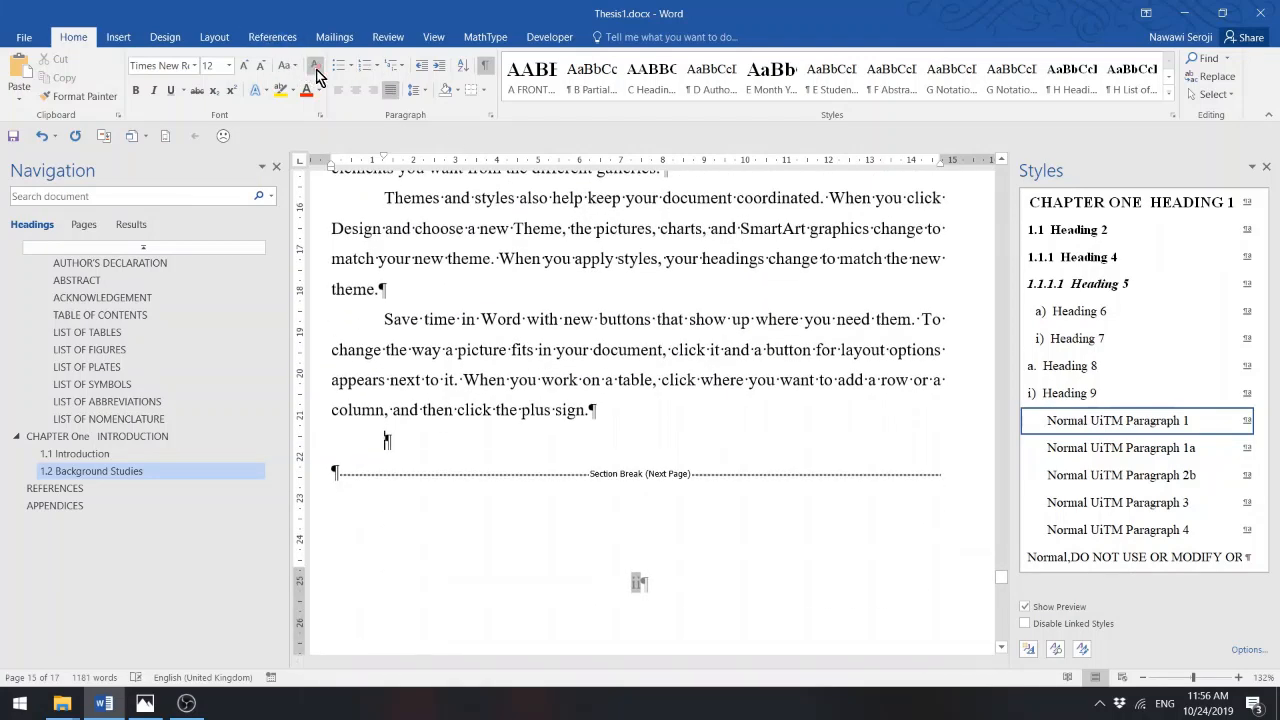
# - Clear the formatting of the empty paragraph after the Background Studies text, apply the 1.1.1 Heading 4 style, and enter Problem Statement
pyautogui.click(315, 66)
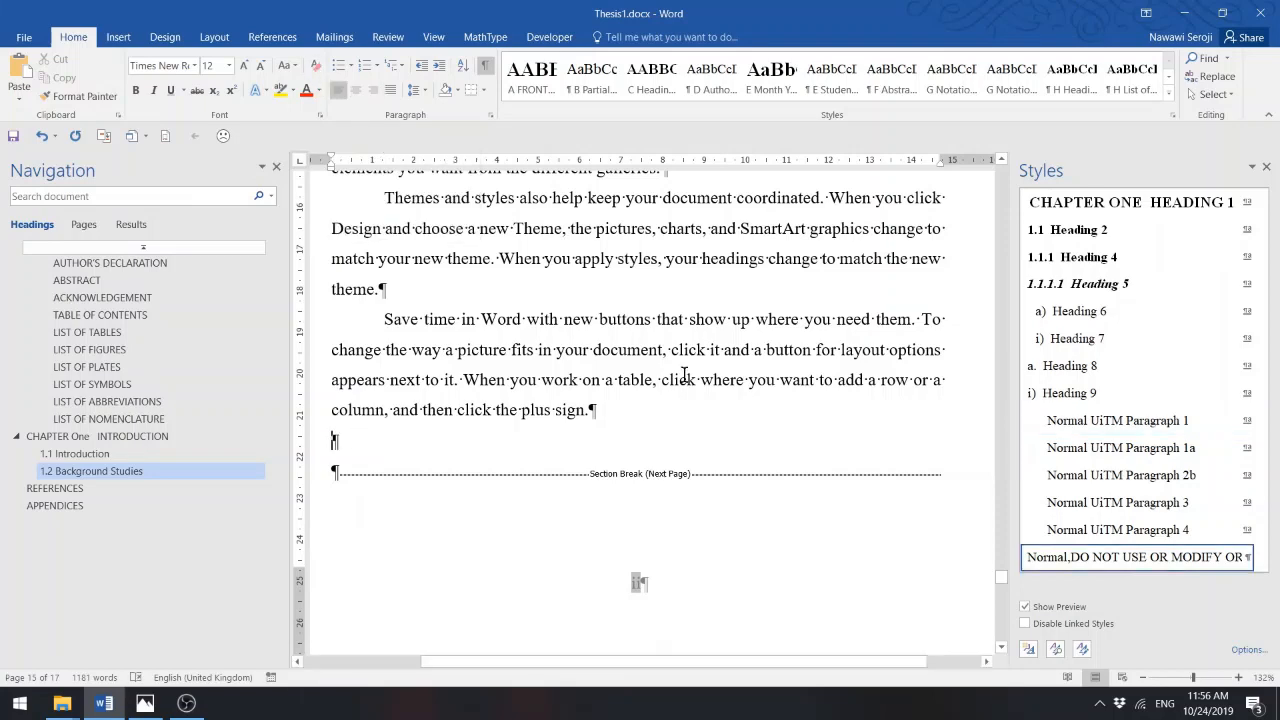
pyautogui.click(1061, 258)
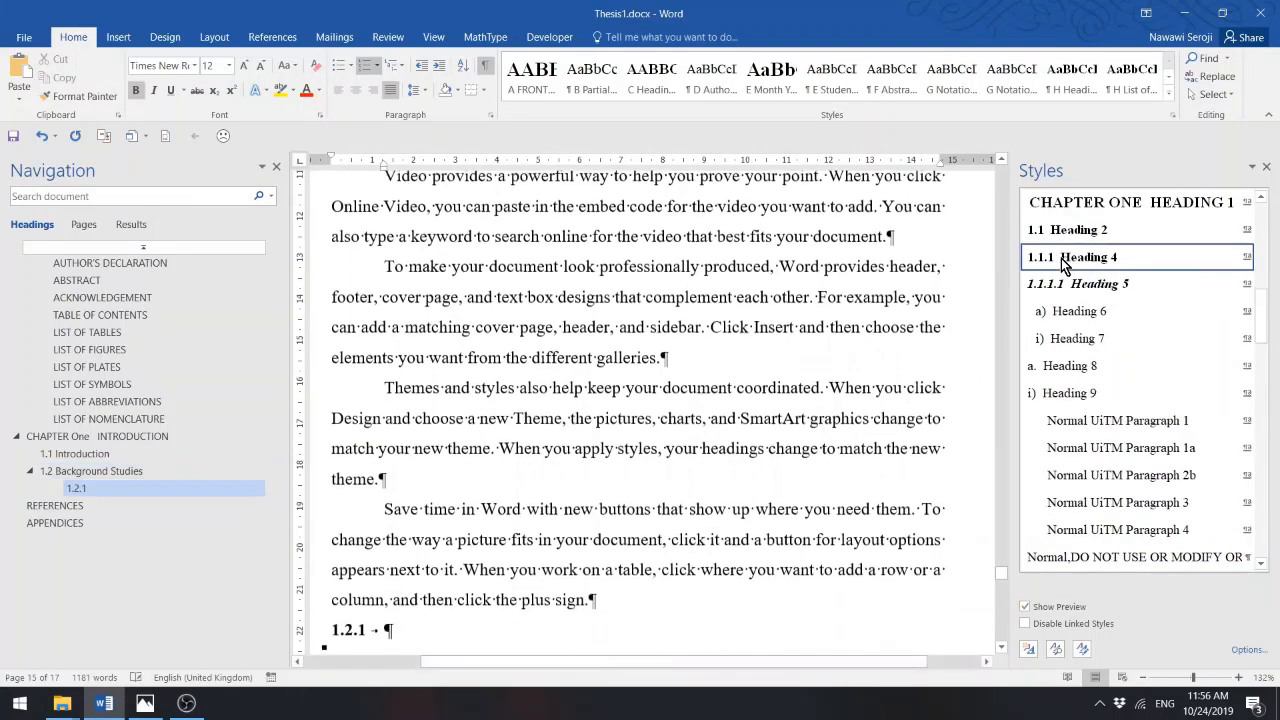
pyautogui.scroll(-3, 540, 494)
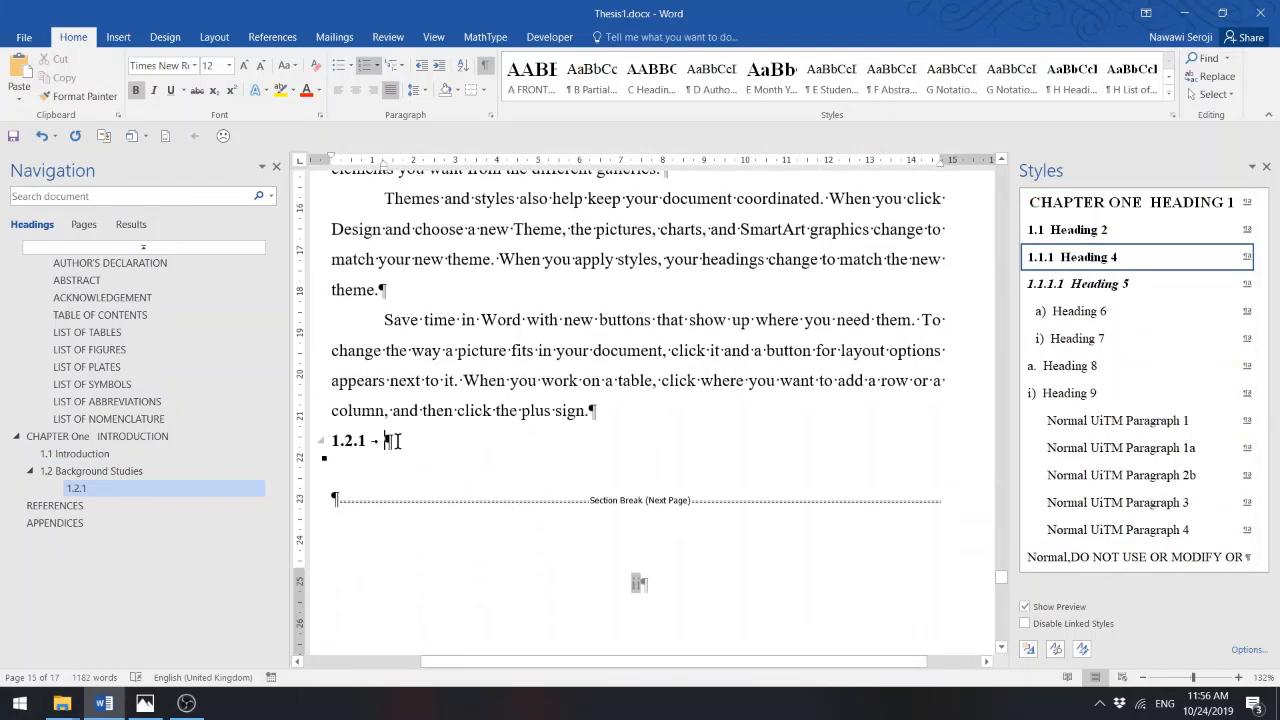
pyautogui.scroll(10, 413, 445)
pyautogui.scroll(-5, 413, 445)
pyautogui.write('Prob')
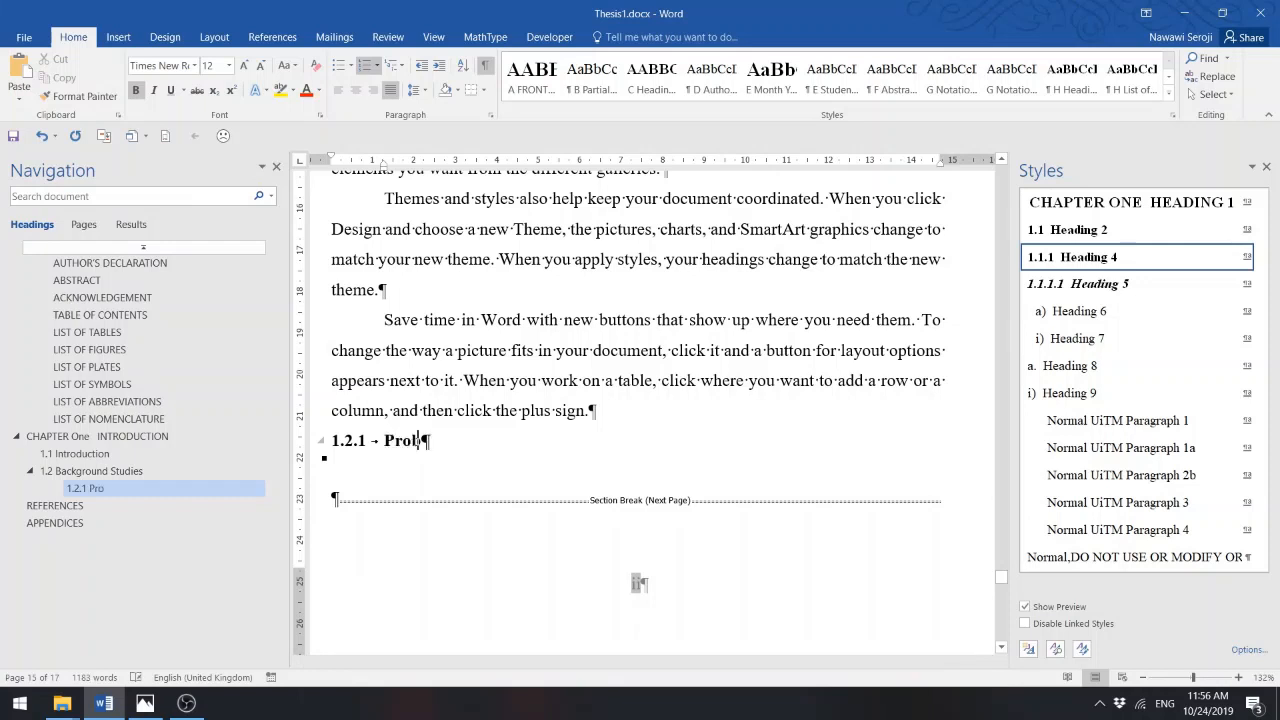
pyautogui.write('lem Sta')
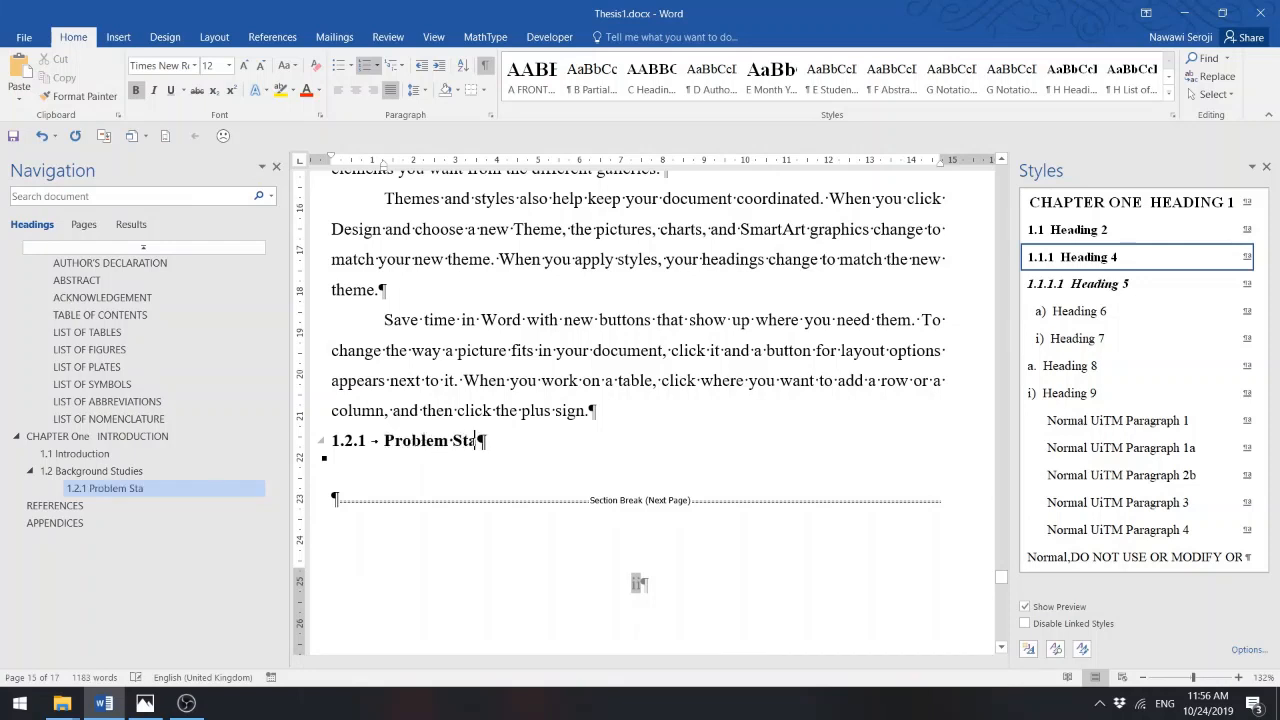
pyautogui.write('tement')
pyautogui.press('Return')
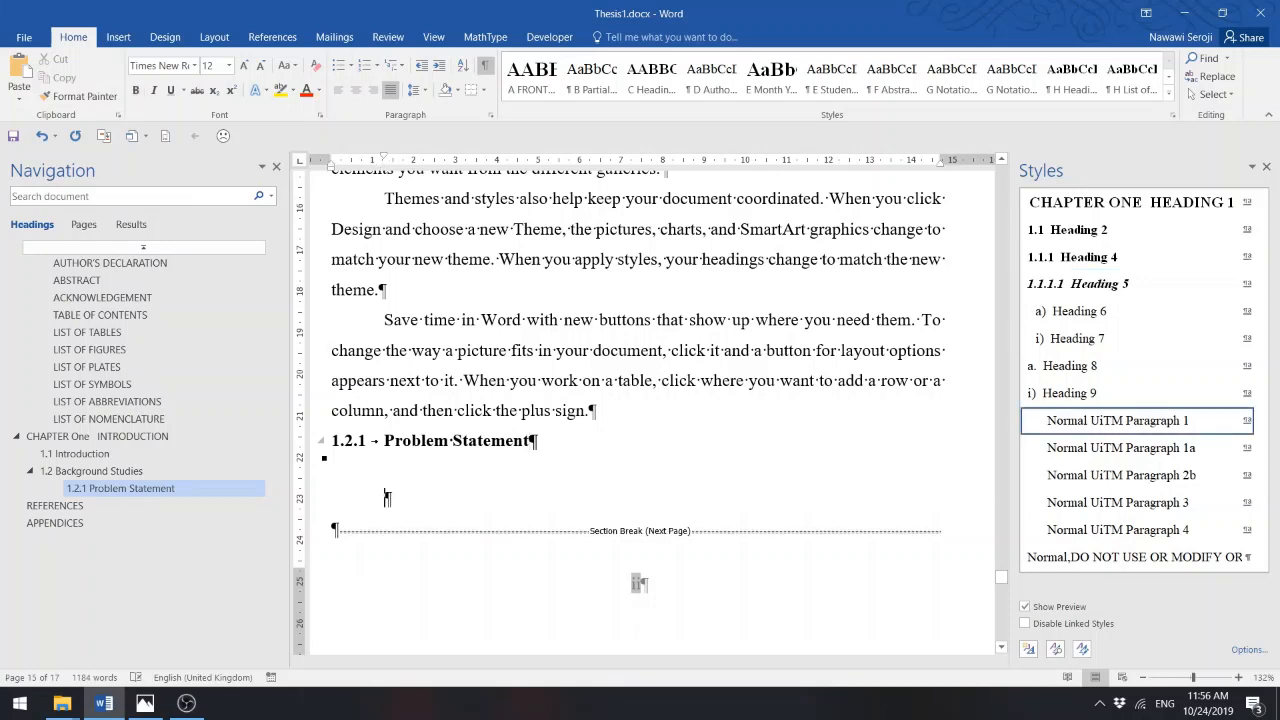
# - Generate sample body text below the Problem Statement subheading with =rand(2,2) and review the chapter's layout
pyautogui.write('=rand(2,2)')
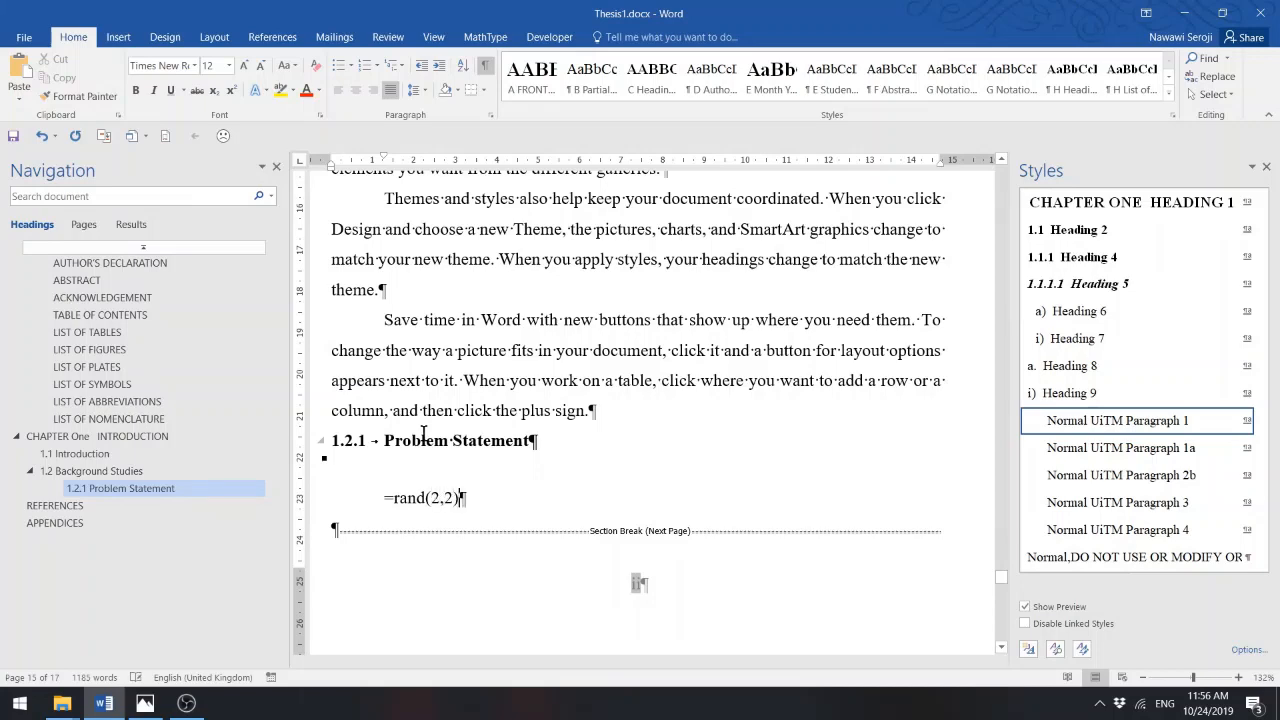
pyautogui.press('Return')
pyautogui.scroll(10, 441, 383)
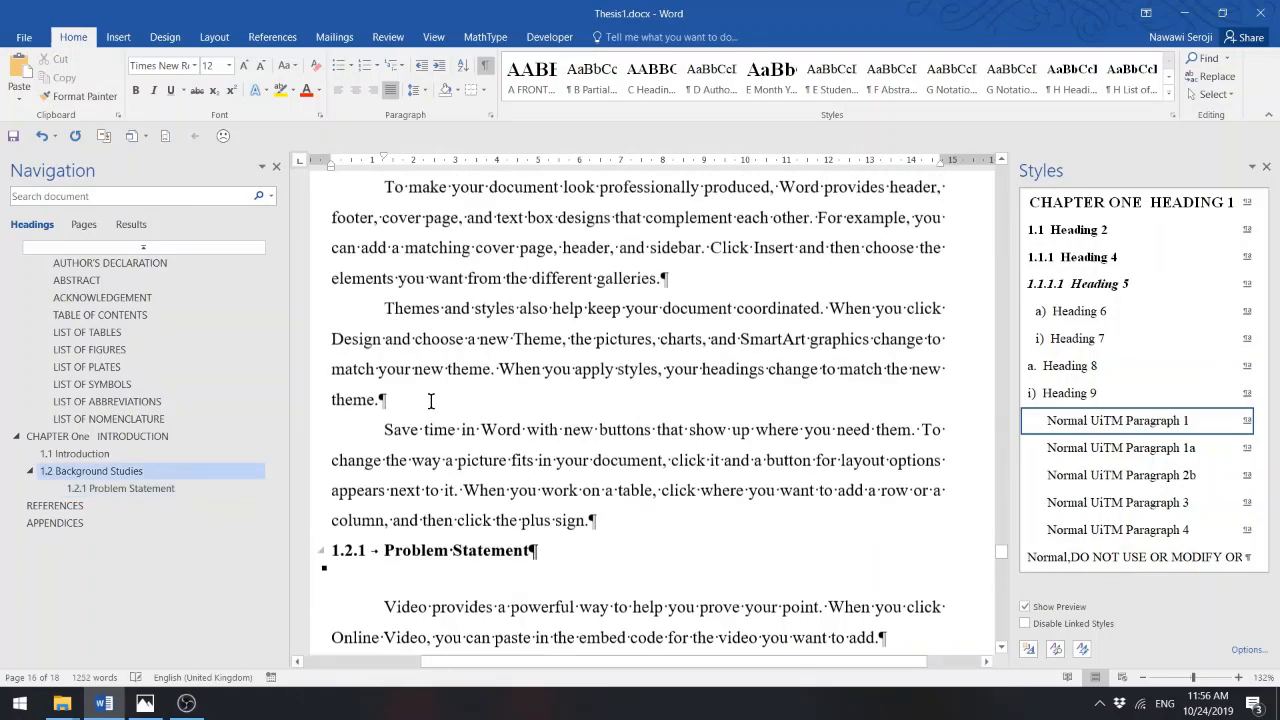
pyautogui.scroll(1, 441, 383)
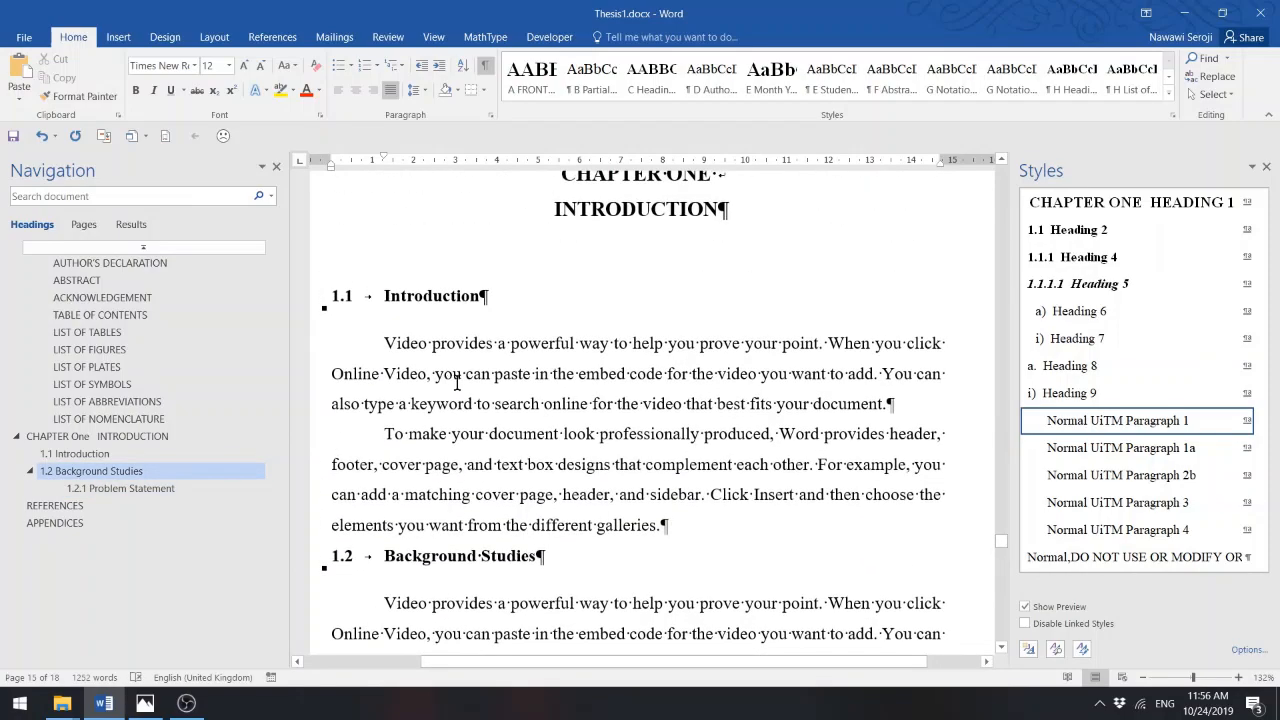
pyautogui.scroll(-10, 459, 383)
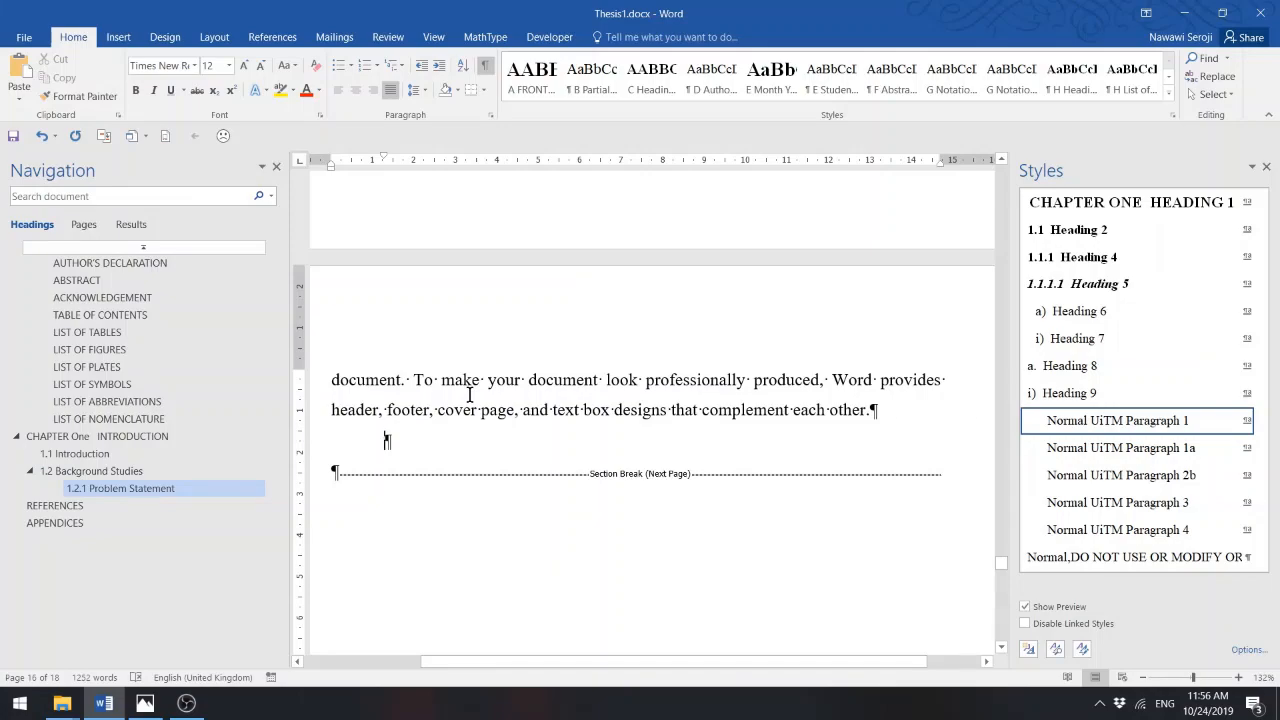
pyautogui.scroll(10, 471, 394)
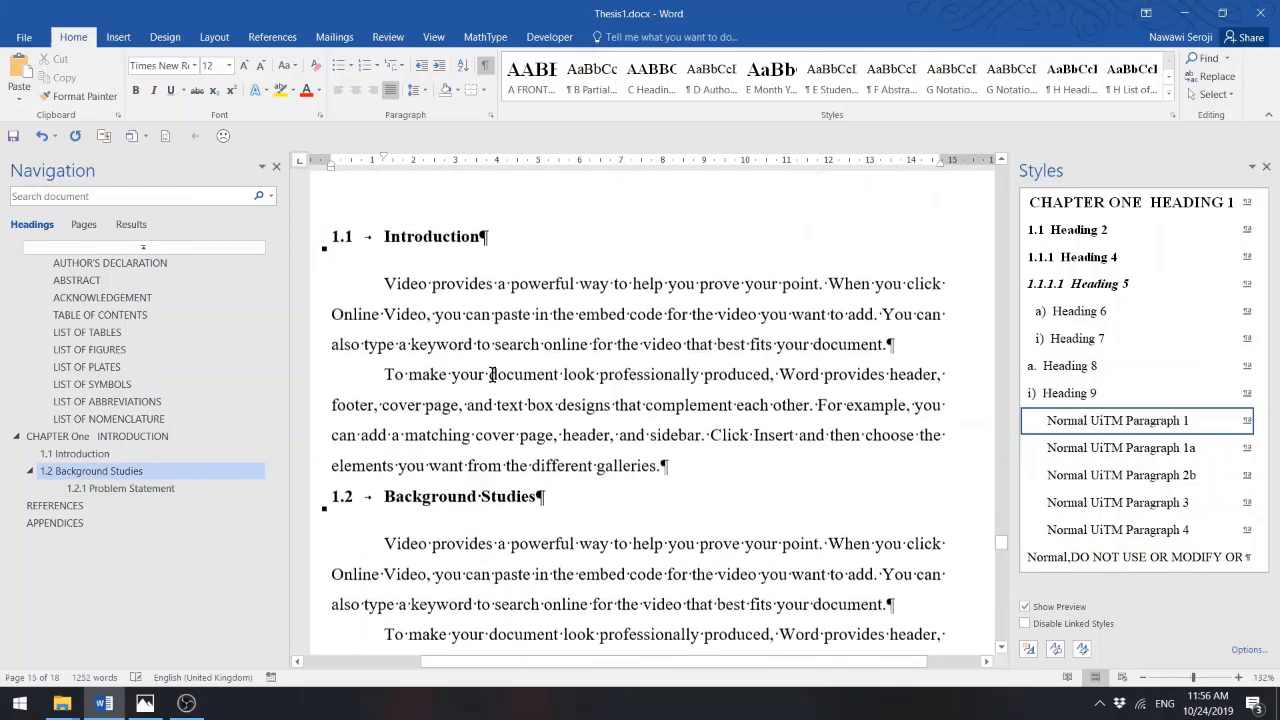
# - Apply the 1.1 Heading 2 style to the empty paragraph after the Problem Statement text and enter Summary of the Chapter as the subheading
pyautogui.scroll(-10, 493, 375)
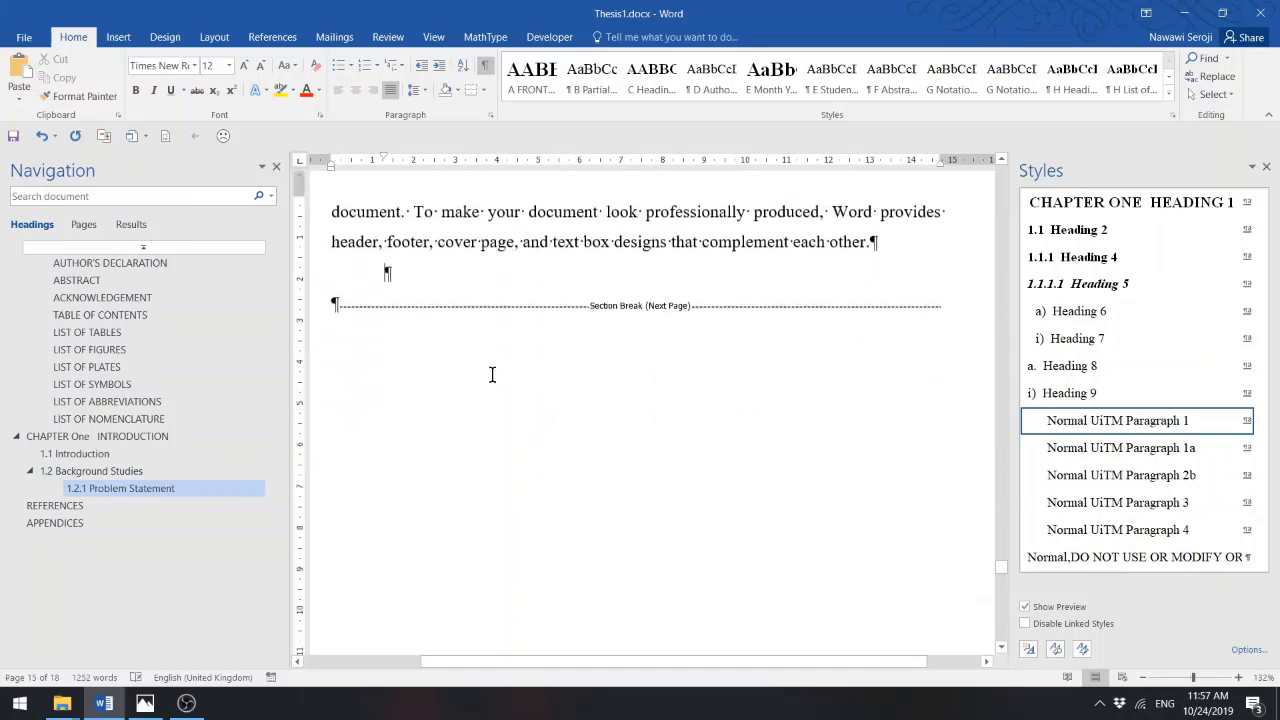
pyautogui.scroll(1, 492, 375)
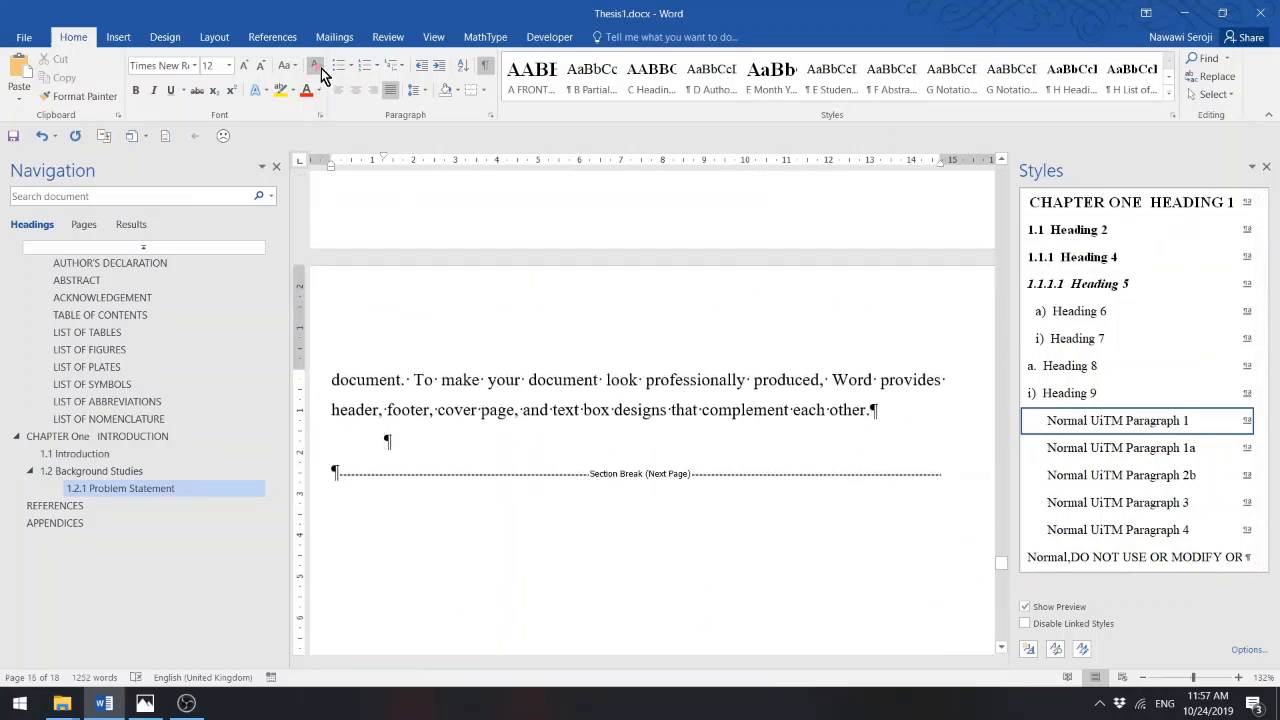
pyautogui.click(1090, 233)
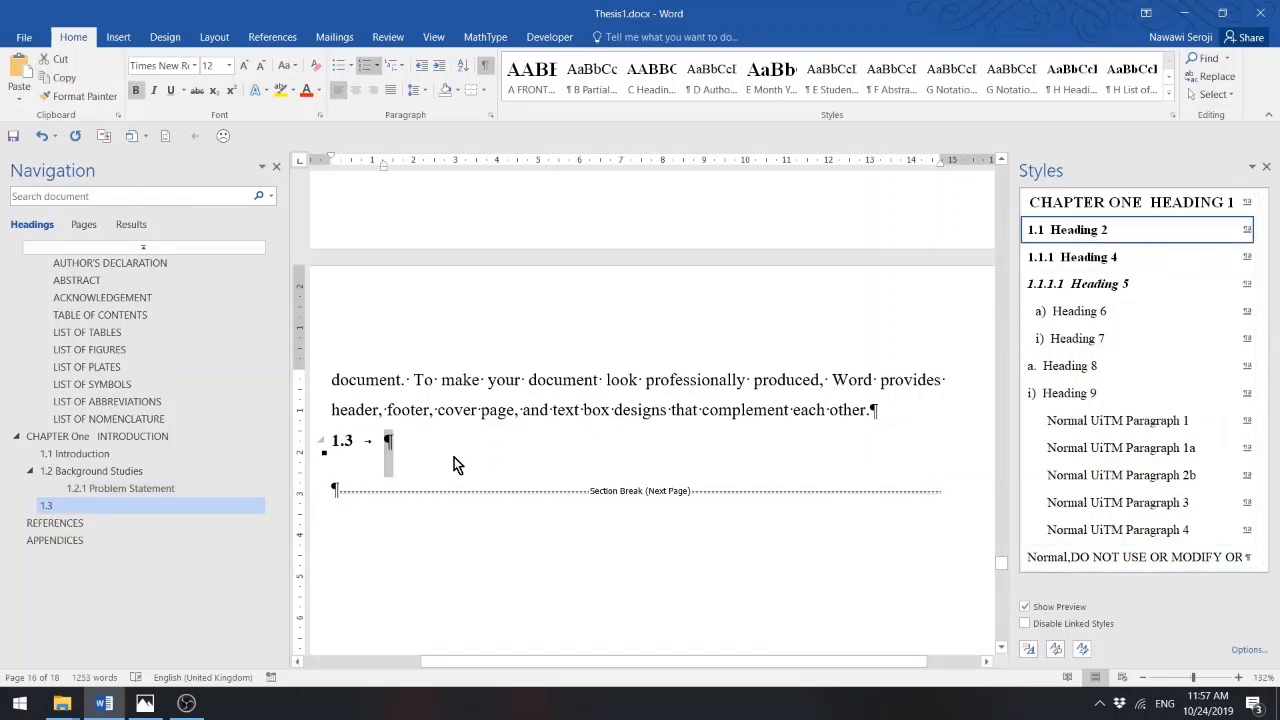
pyautogui.write('Summary')
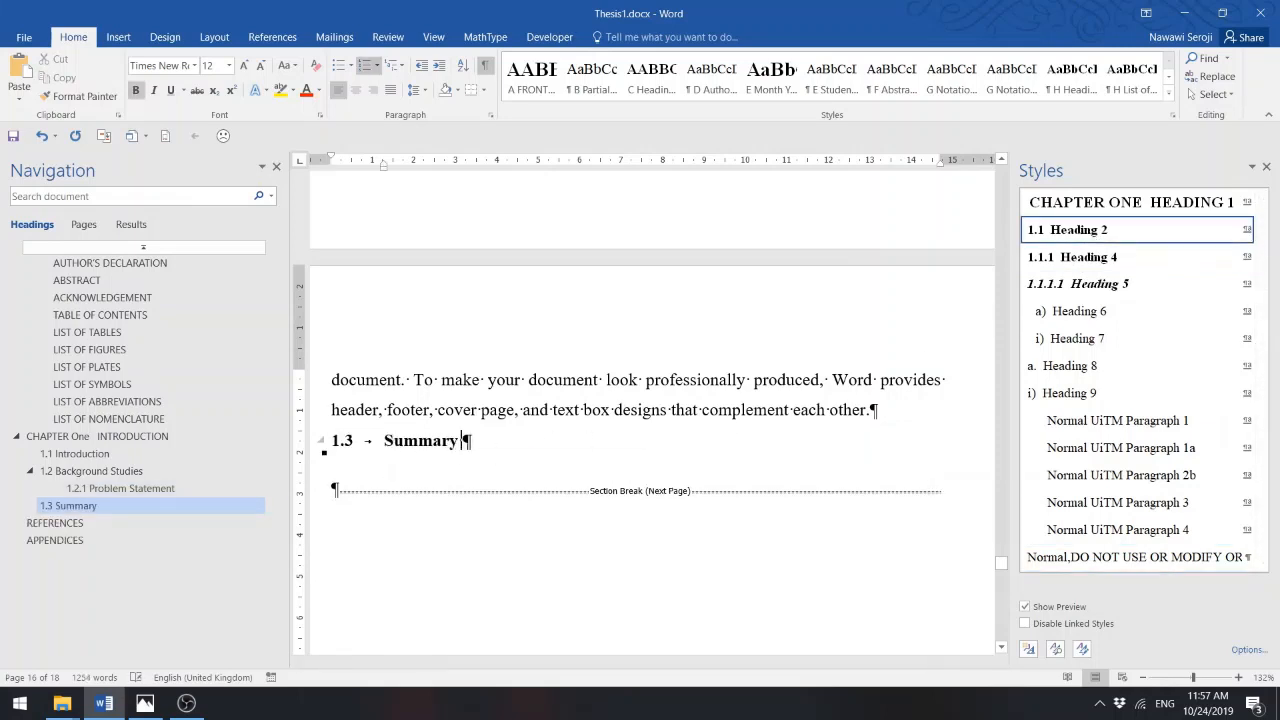
pyautogui.write(' of the Chapter')
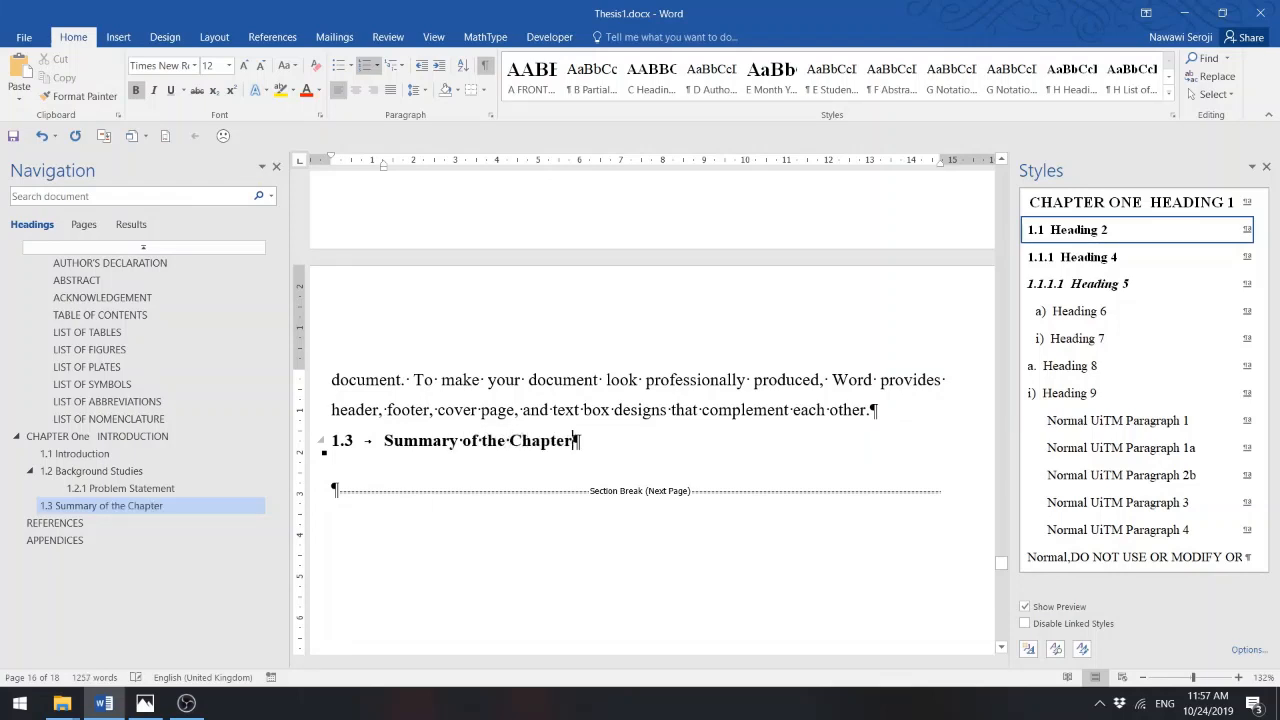
# - Generate sample body text below the Summary of the Chapter subheading with =rand(2,2) and review Chapter One from its title down
pyautogui.press('Return')
pyautogui.write('=')
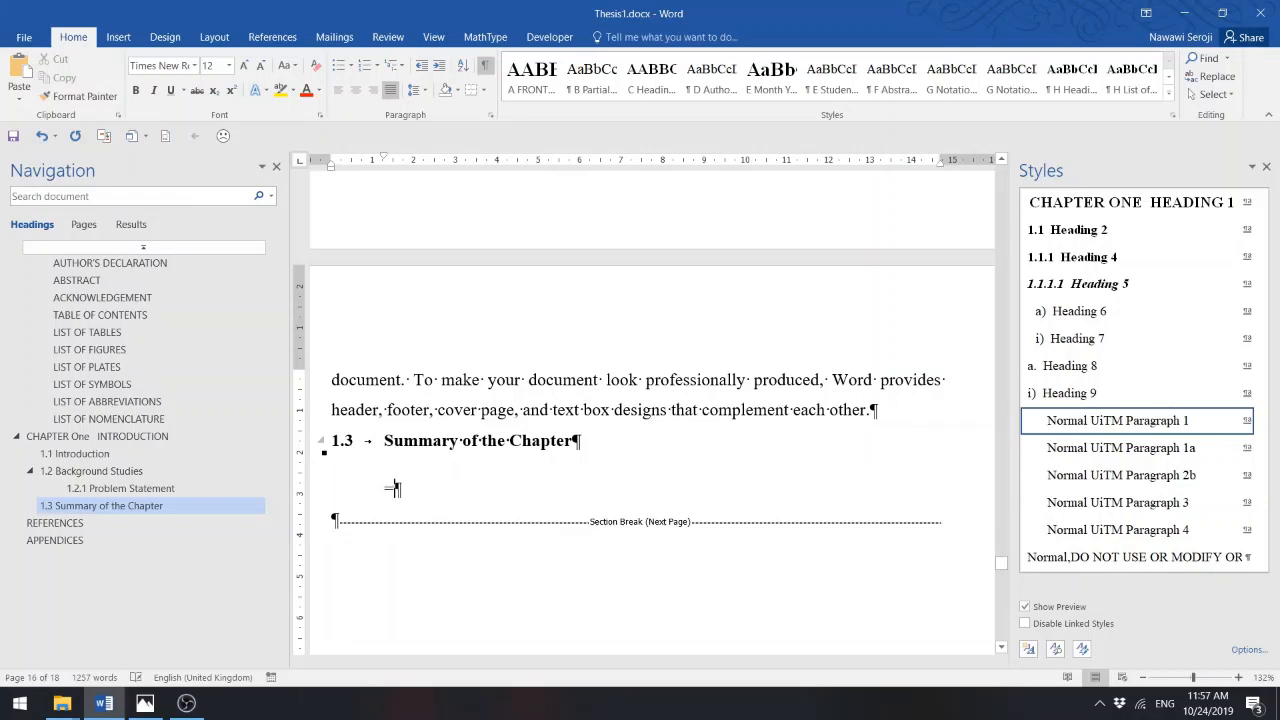
pyautogui.write('rand(2,2)')
pyautogui.press('Return')
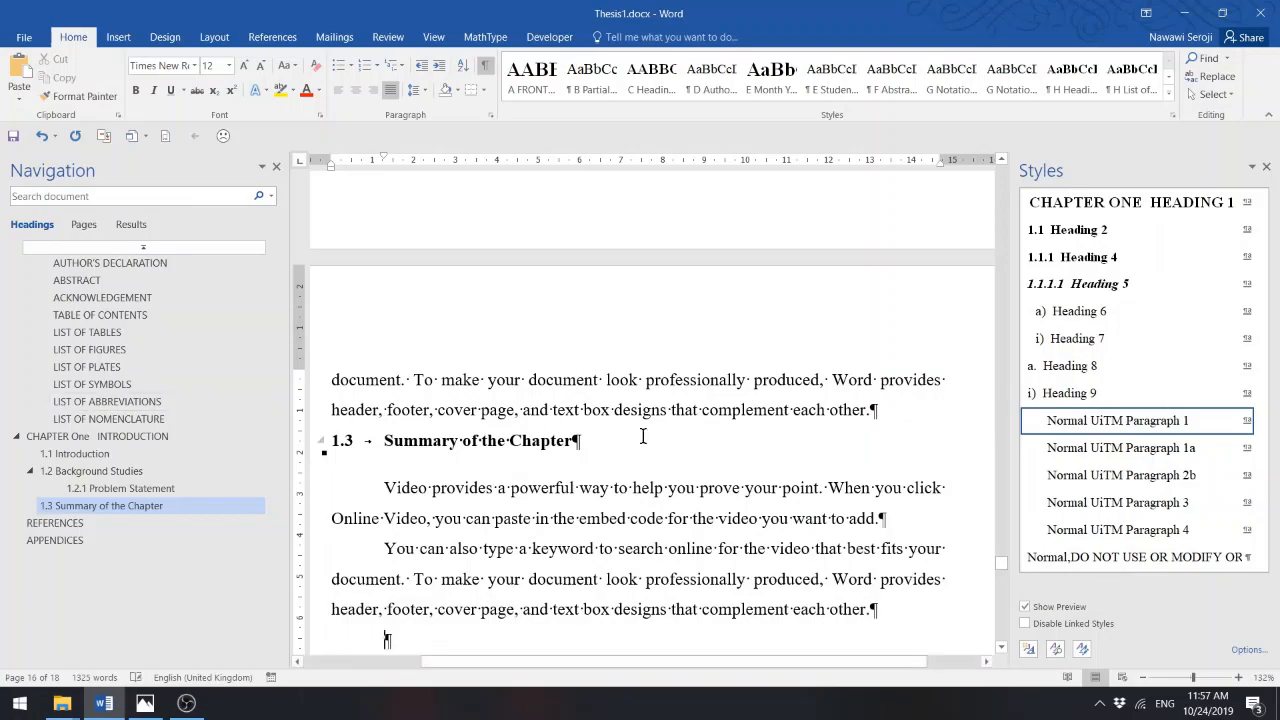
pyautogui.scroll(15, 646, 434)
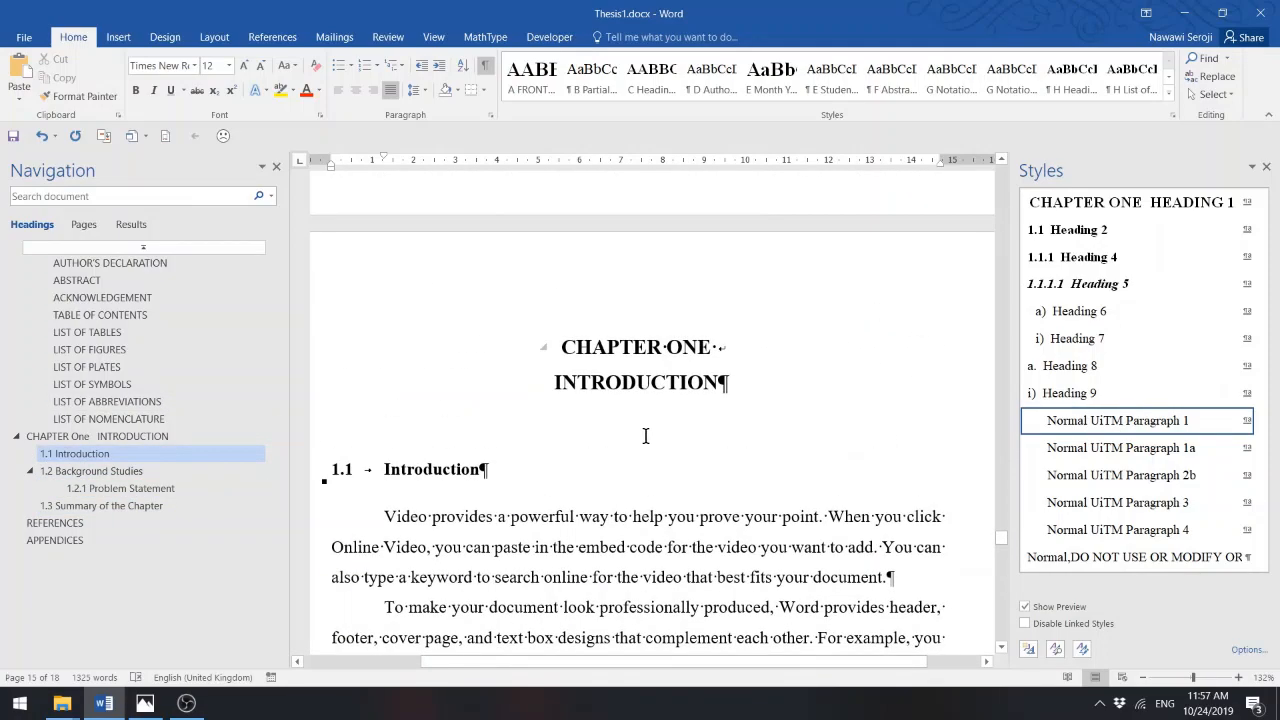
pyautogui.scroll(-5, 645, 436)
pyautogui.scroll(-4, 650, 435)
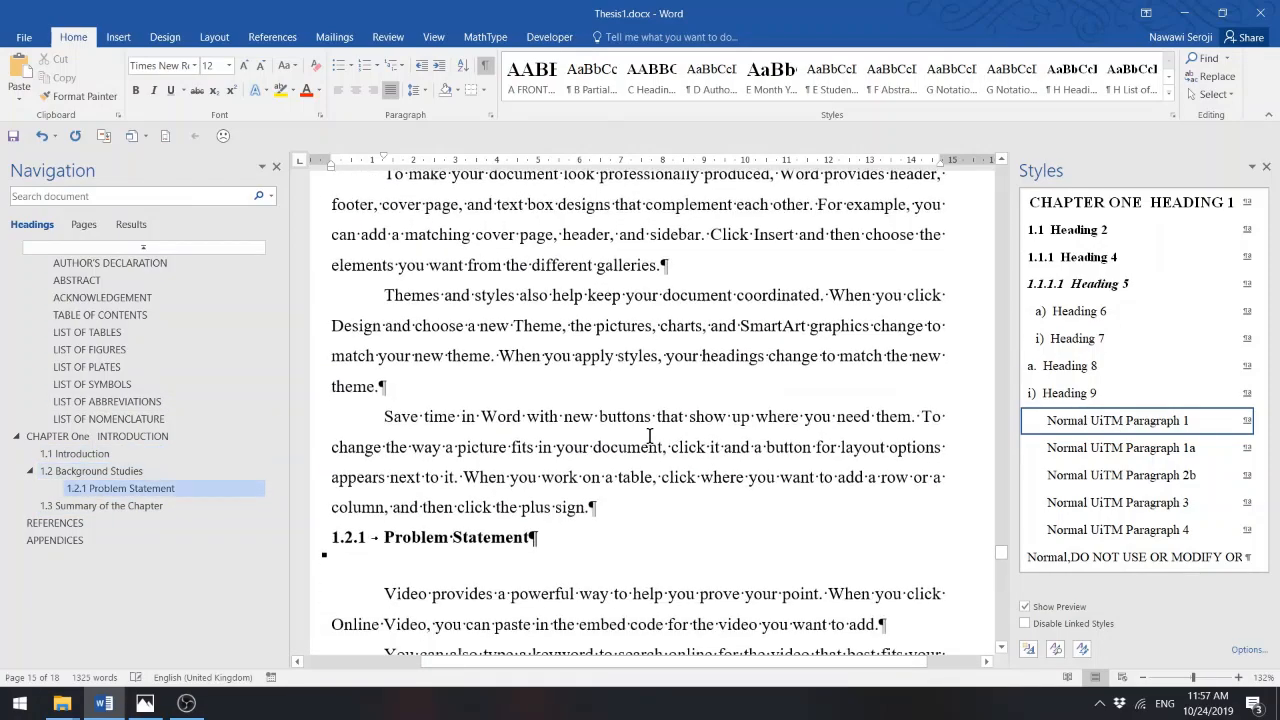
pyautogui.scroll(-8, 650, 436)
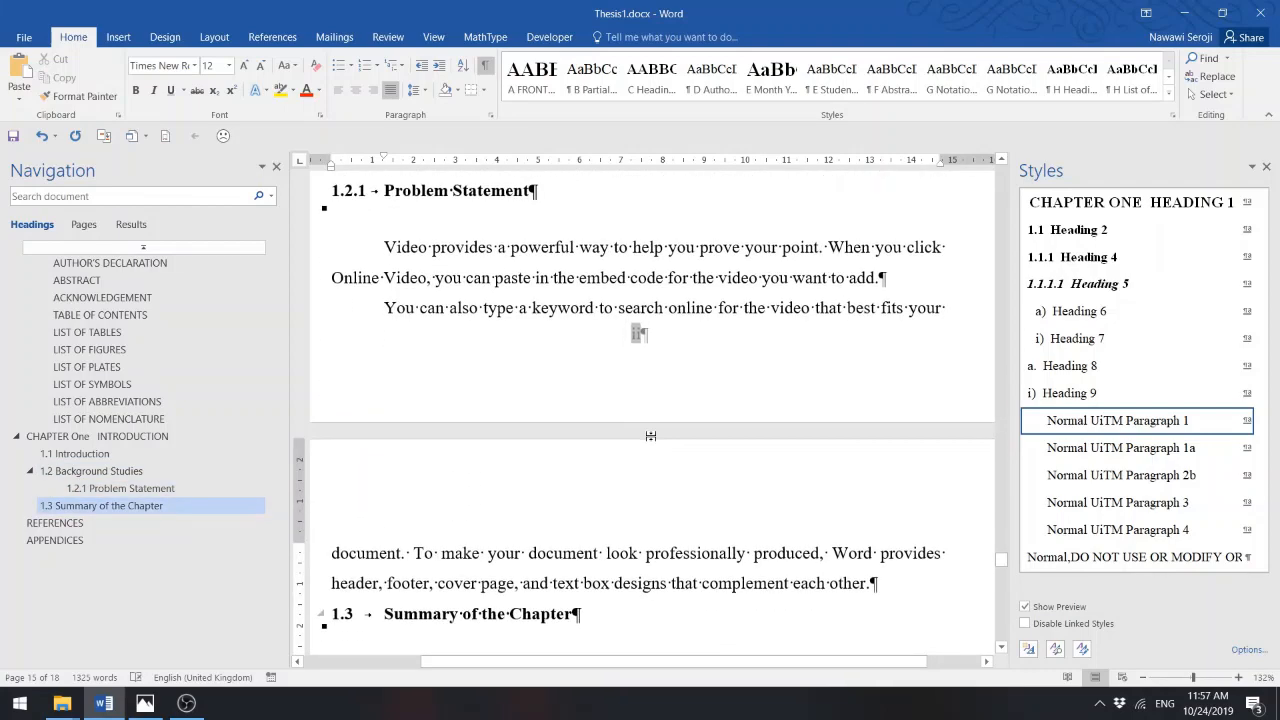
pyautogui.scroll(14, 650, 436)
pyautogui.scroll(3, 650, 436)
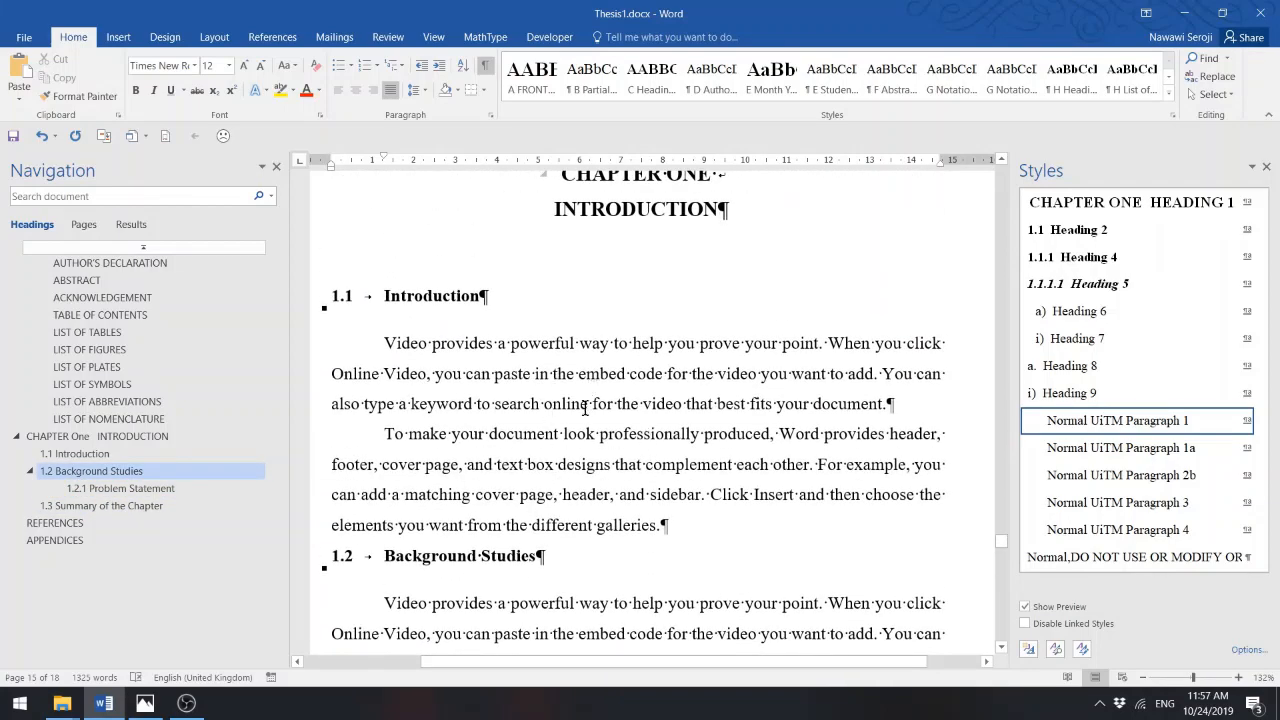
# - Try the Normal UiTM Paragraph 1a style on the last paragraph of the Introduction section, and undo the style change
pyautogui.click(387, 346)
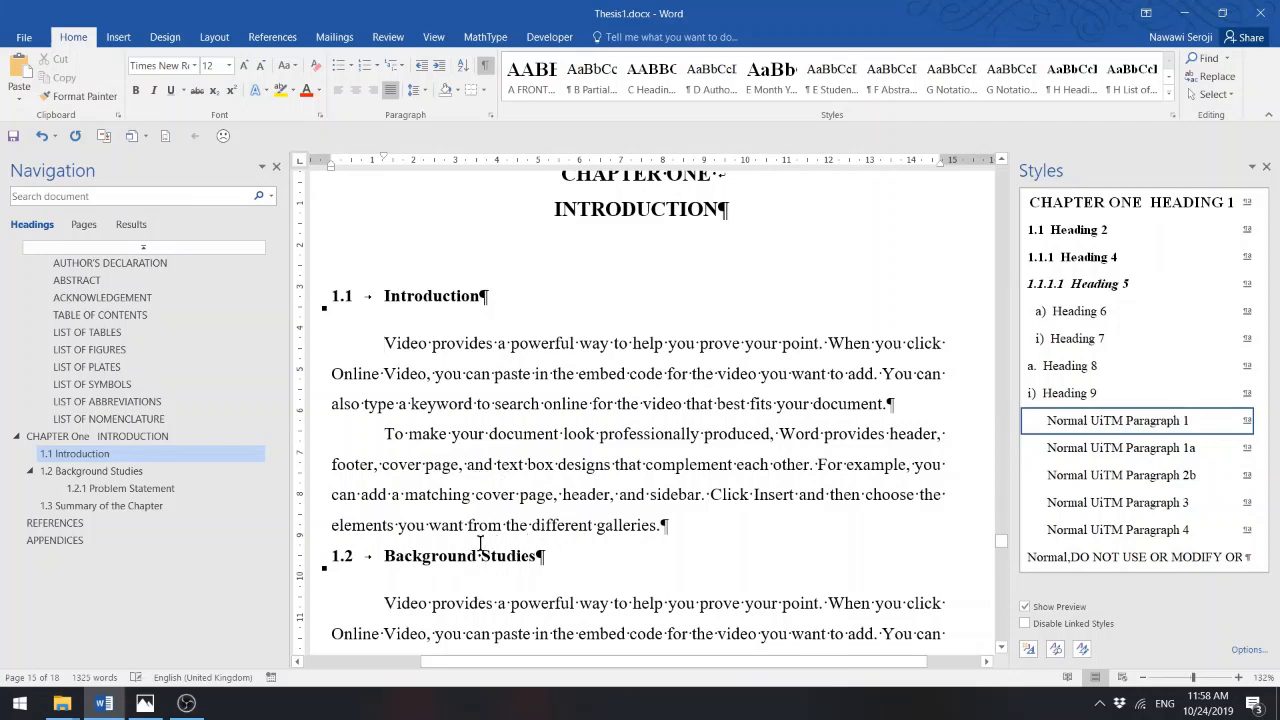
pyautogui.click(606, 495)
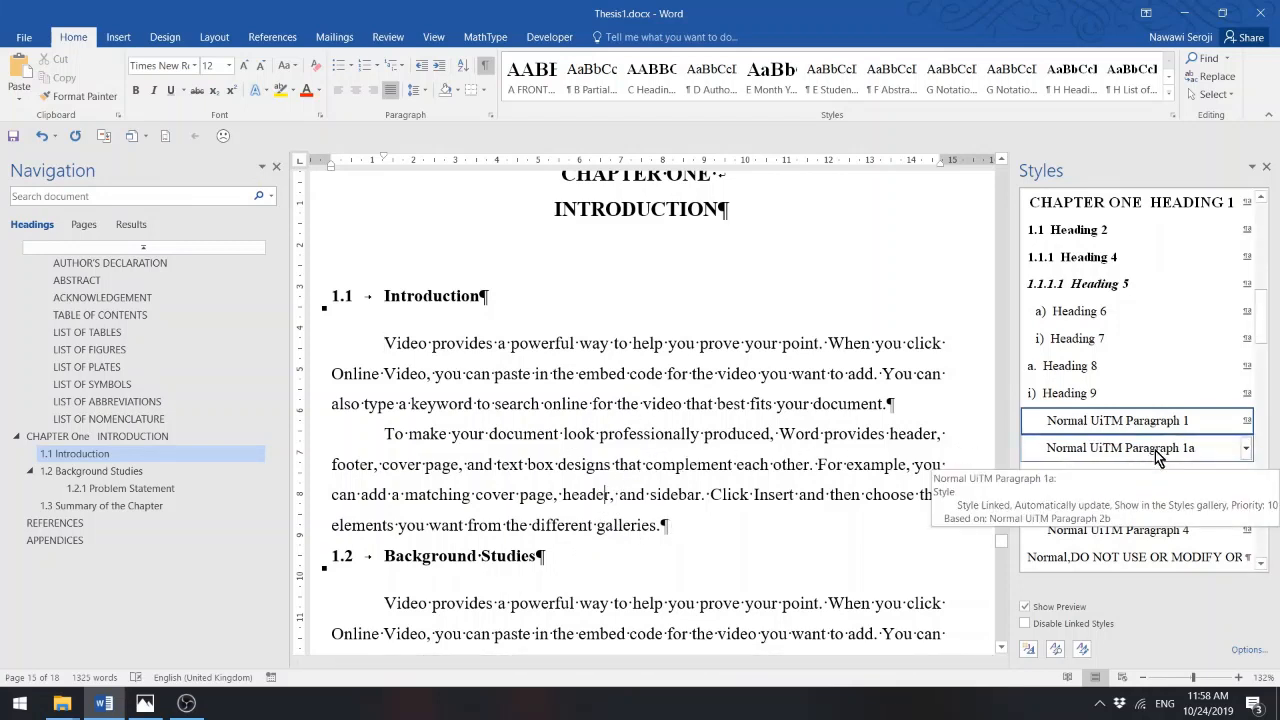
pyautogui.click(1106, 449)
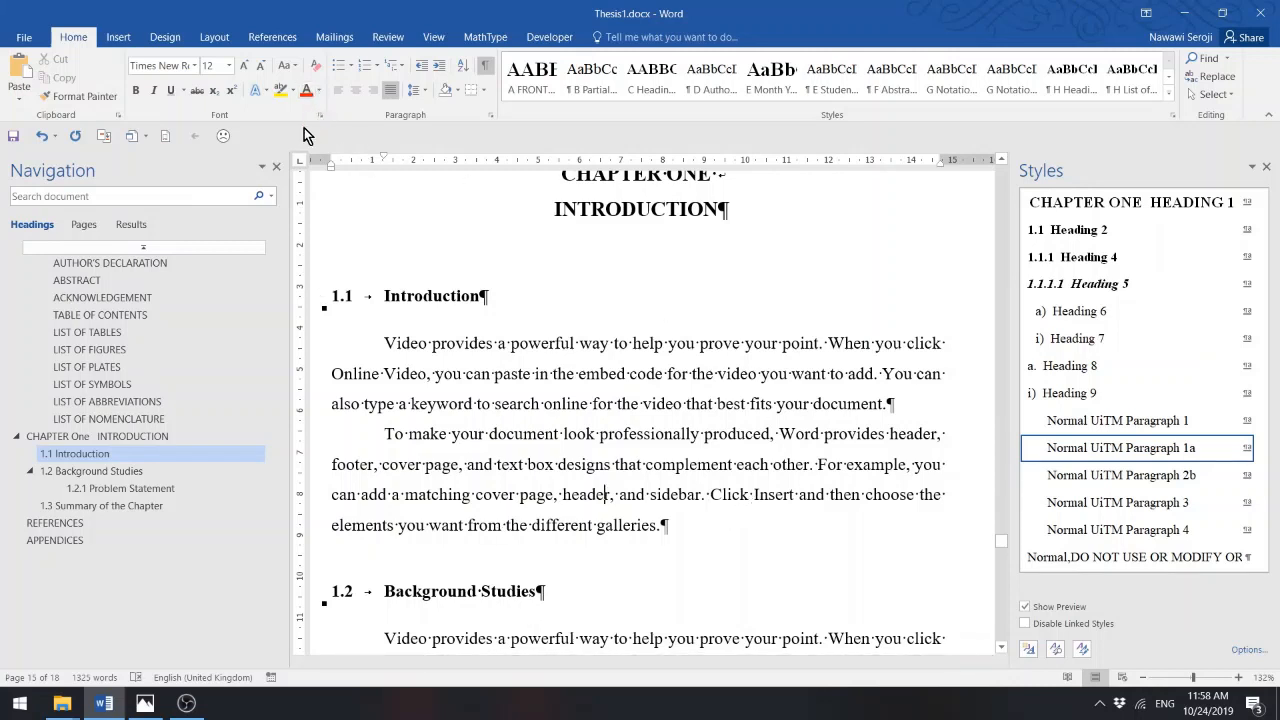
pyautogui.click(48, 137)
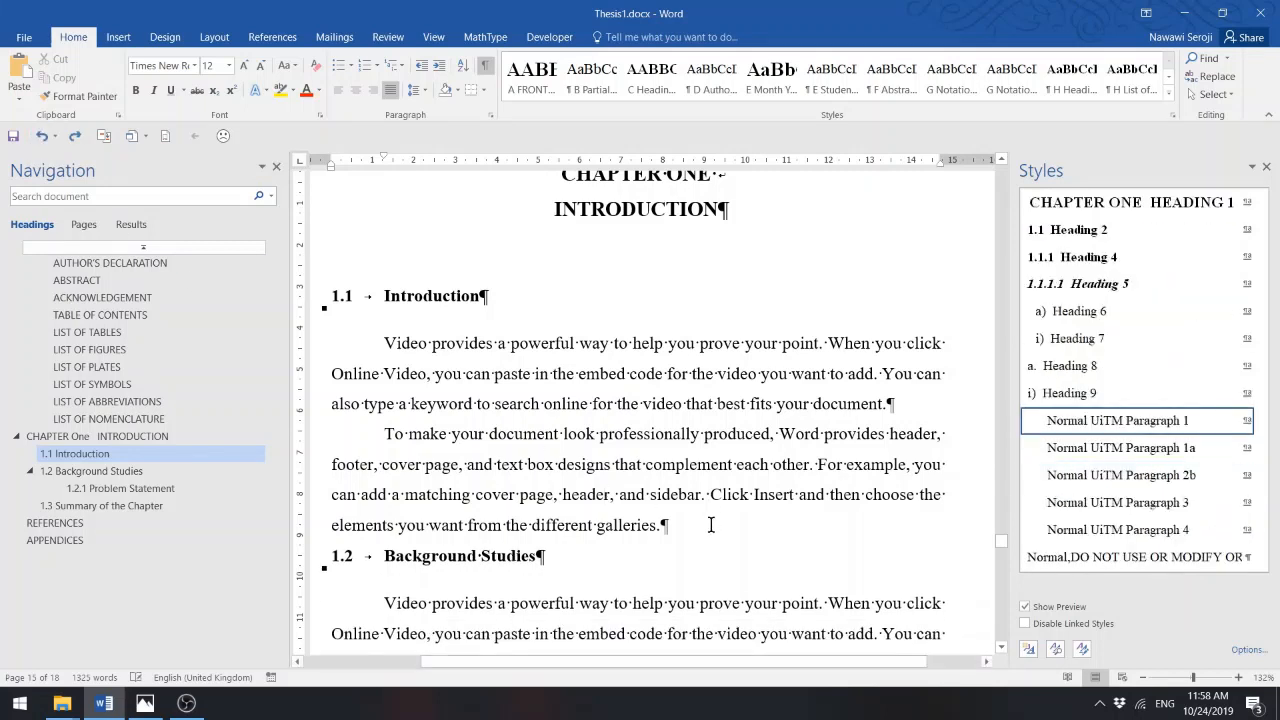
# - Add an empty paragraph after the Introduction text and apply the Normal UiTM Paragraph 1a style to the last paragraphs of Background Studies and Problem Statement
pyautogui.press('Return')
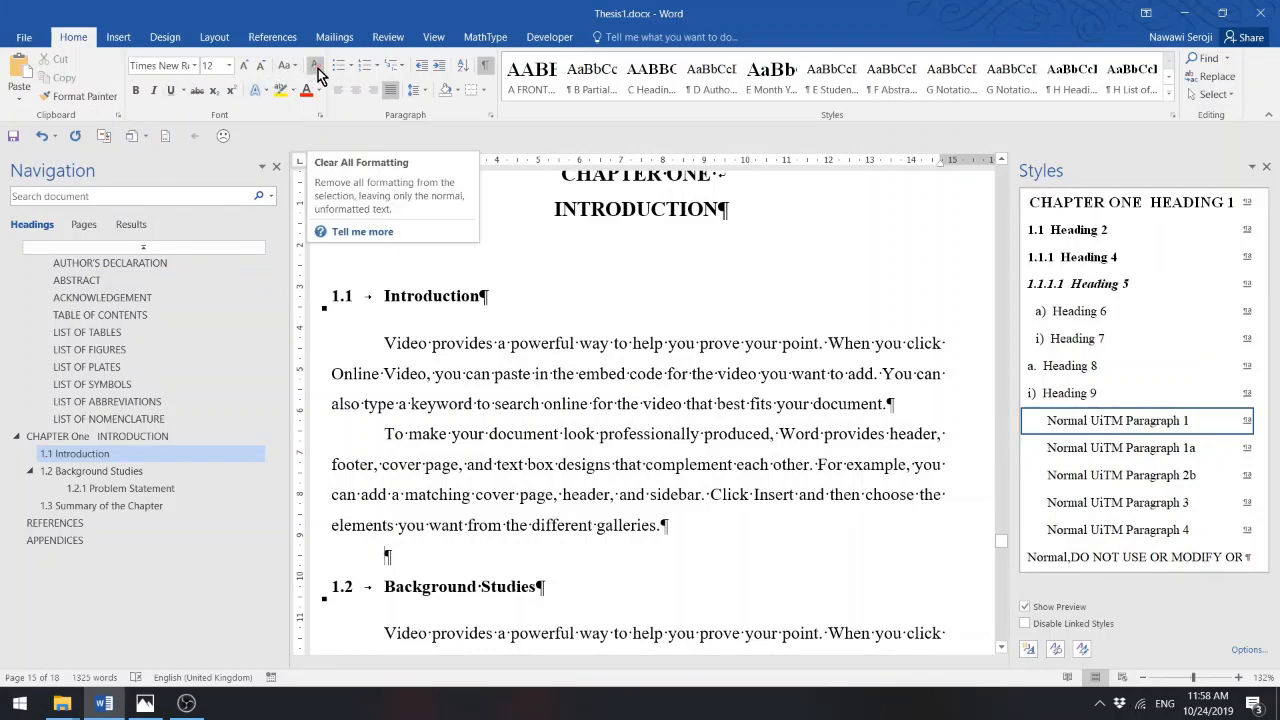
pyautogui.scroll(-5, 547, 420)
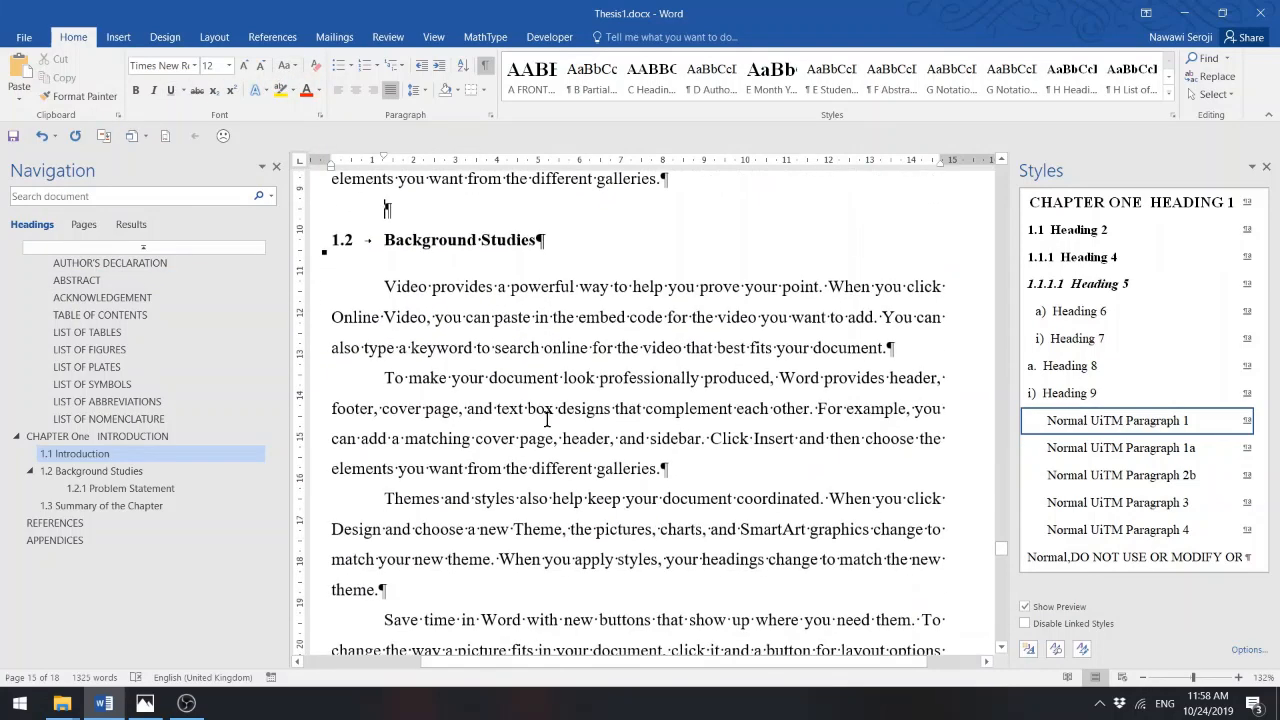
pyautogui.scroll(-1, 547, 420)
pyautogui.click(521, 478)
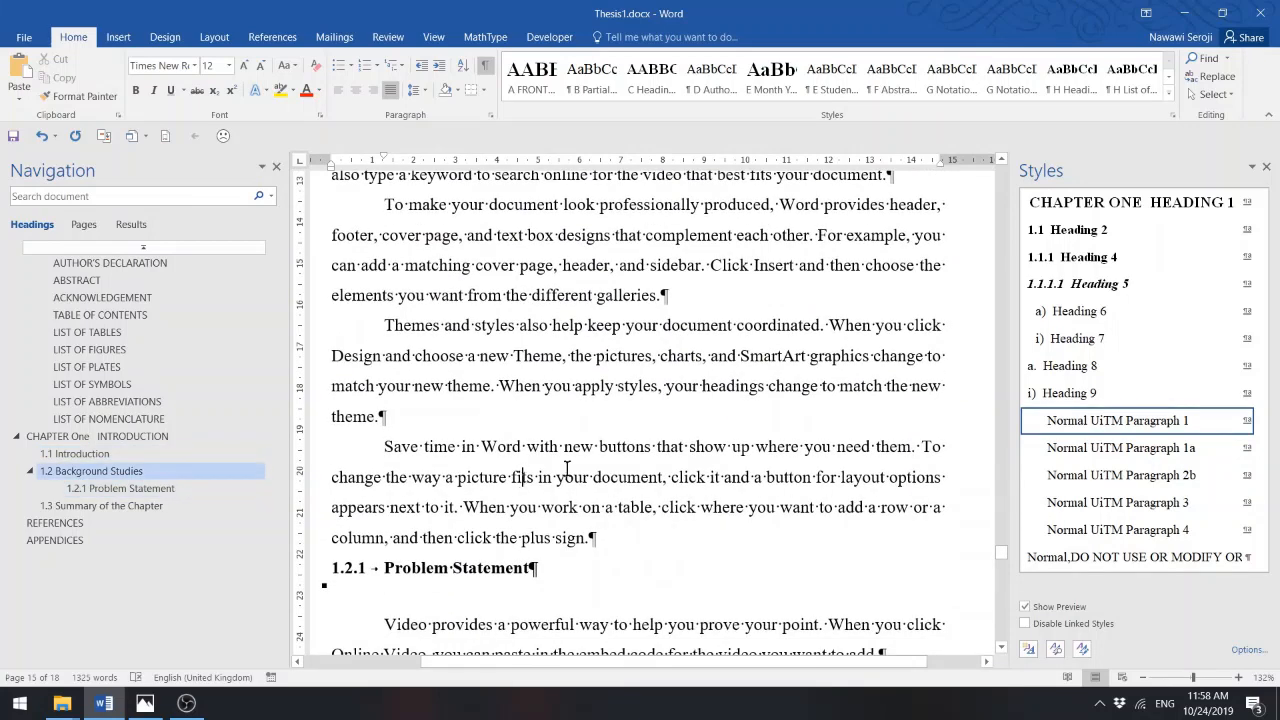
pyautogui.click(1149, 446)
pyautogui.scroll(-6, 578, 473)
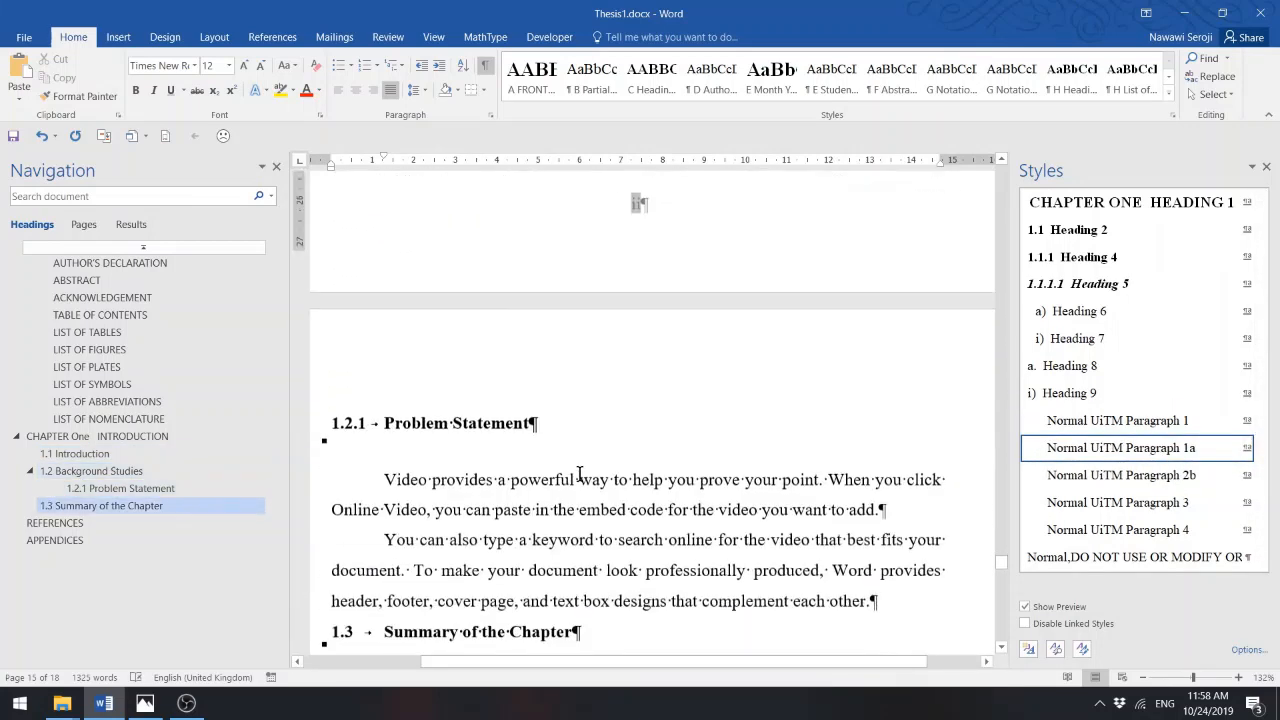
pyautogui.click(714, 377)
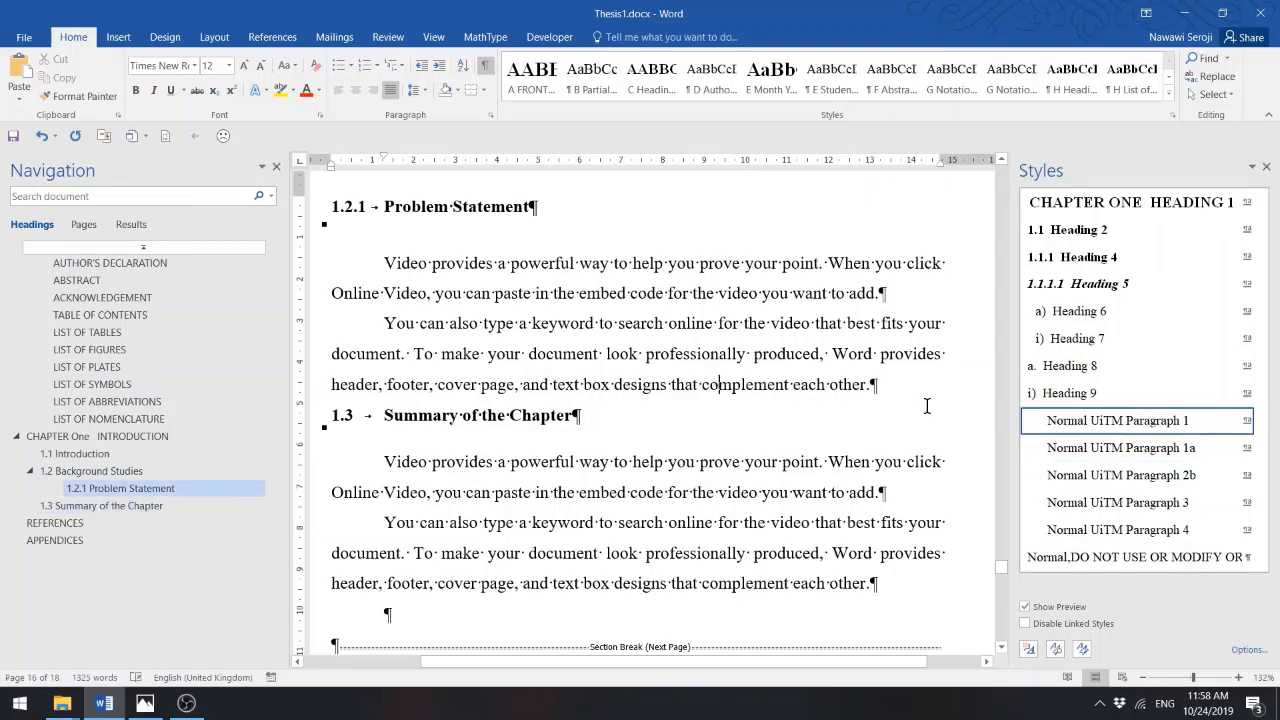
pyautogui.click(1086, 450)
pyautogui.scroll(-3, 523, 447)
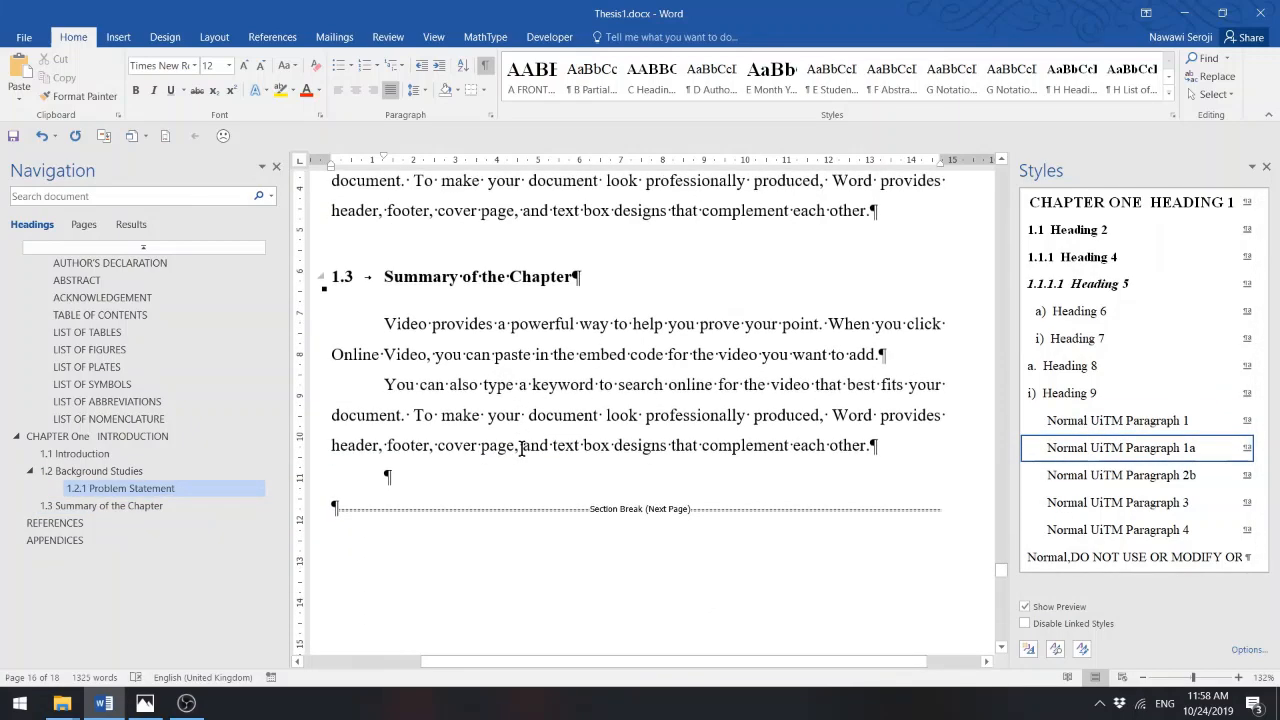
# - Review the spacing between body text and subheadings throughout Chapter One
pyautogui.scroll(6, 680, 460)
pyautogui.scroll(10, 683, 460)
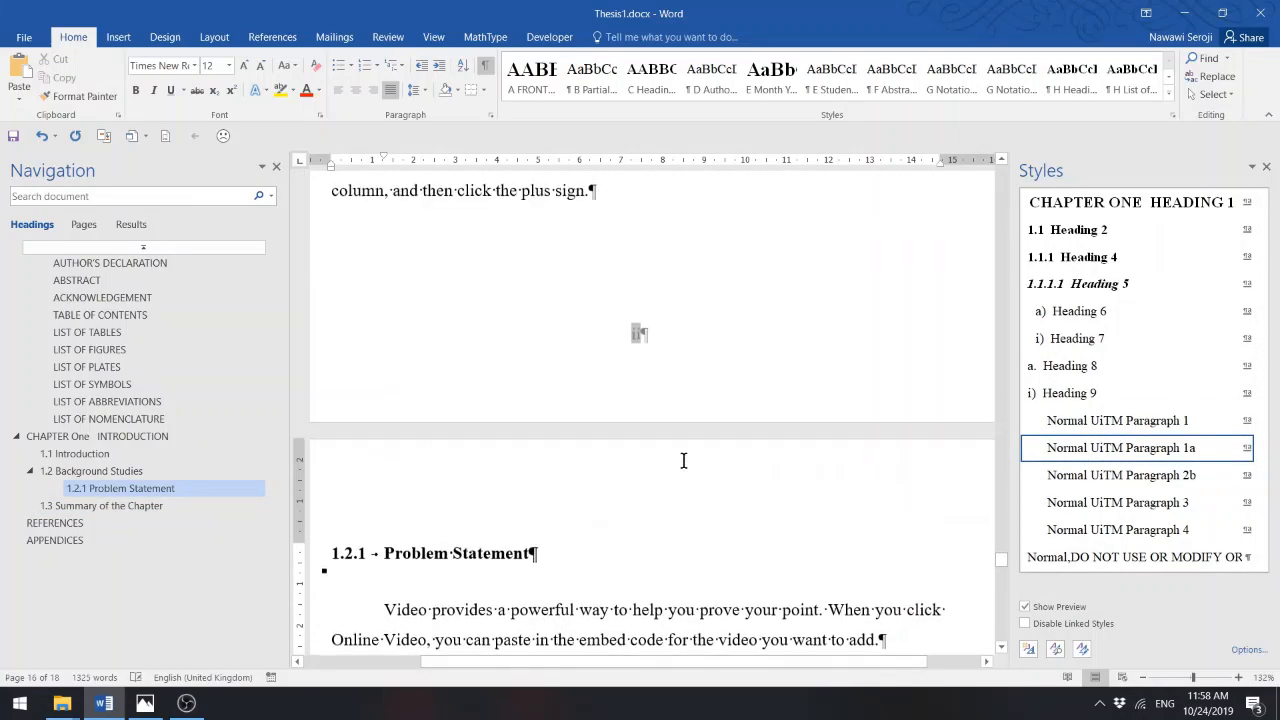
pyautogui.scroll(1, 575, 423)
pyautogui.scroll(3, 575, 423)
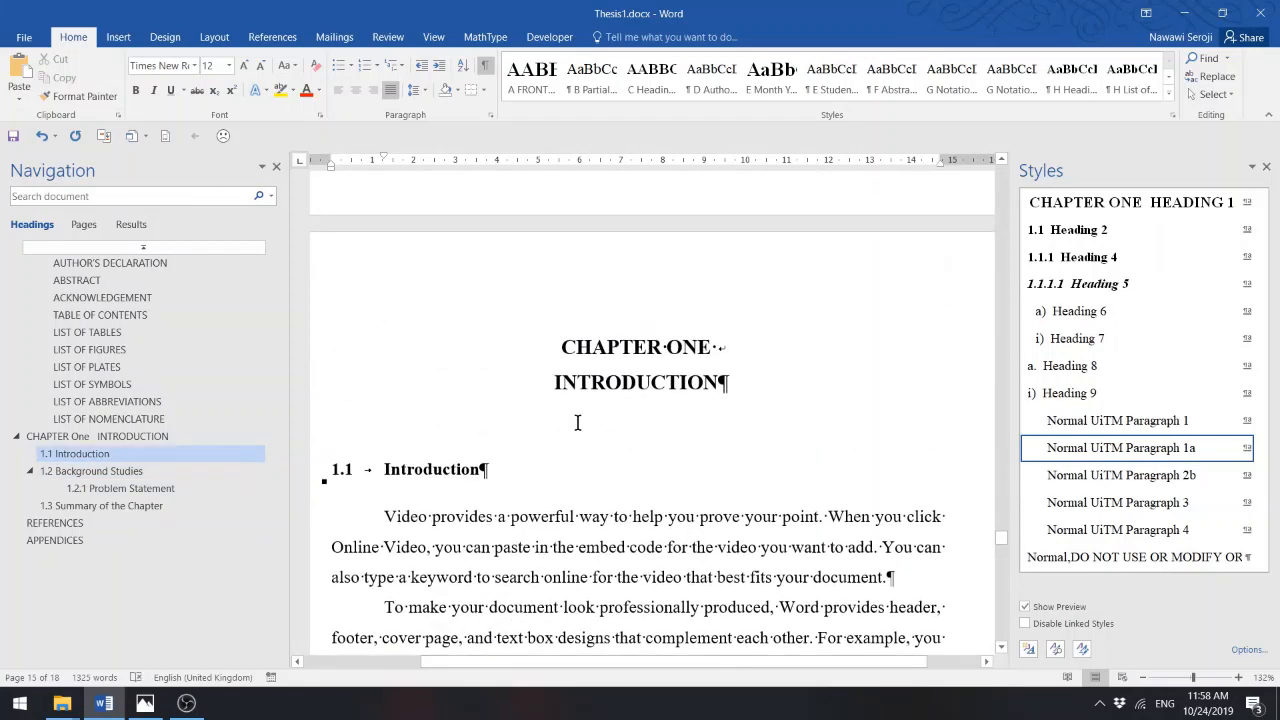
pyautogui.scroll(-4, 575, 423)
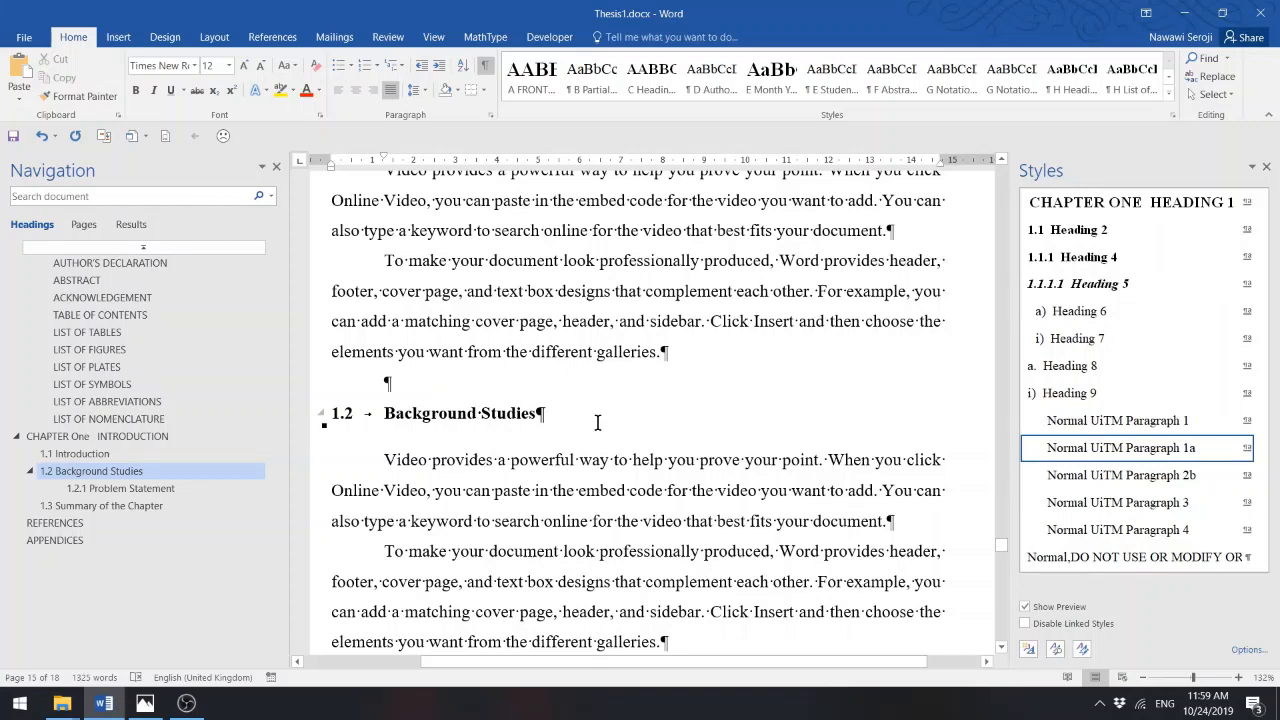
pyautogui.scroll(-2, 600, 422)
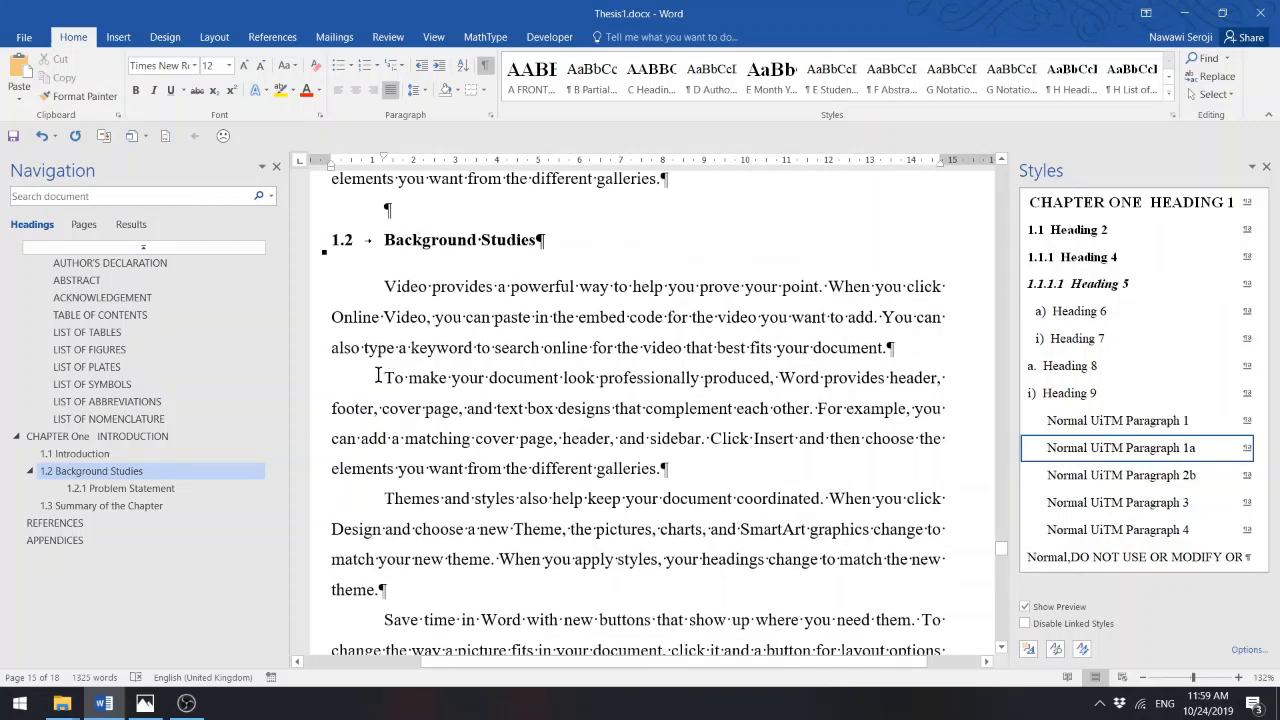
pyautogui.scroll(-2, 379, 375)
pyautogui.scroll(4, 425, 265)
pyautogui.scroll(-4, 630, 390)
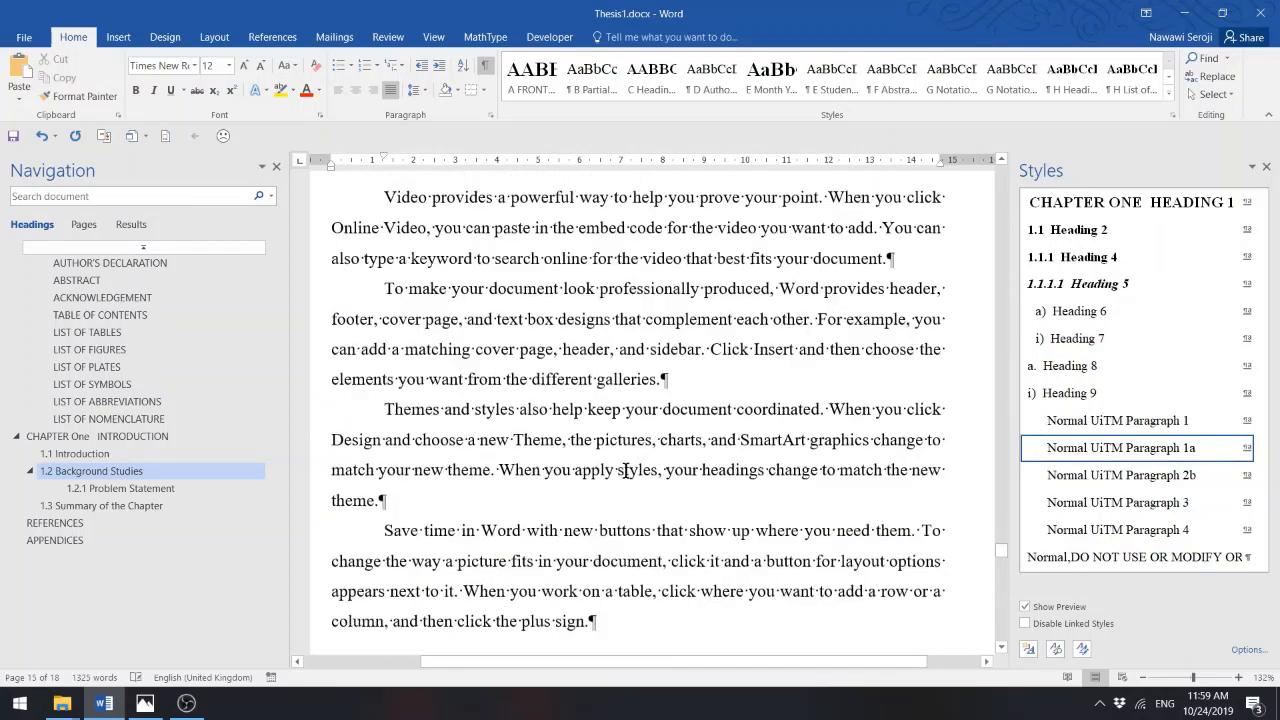
# - Insert three empty paragraphs after the second Background Studies paragraph and clear all their formatting
pyautogui.click(667, 298)
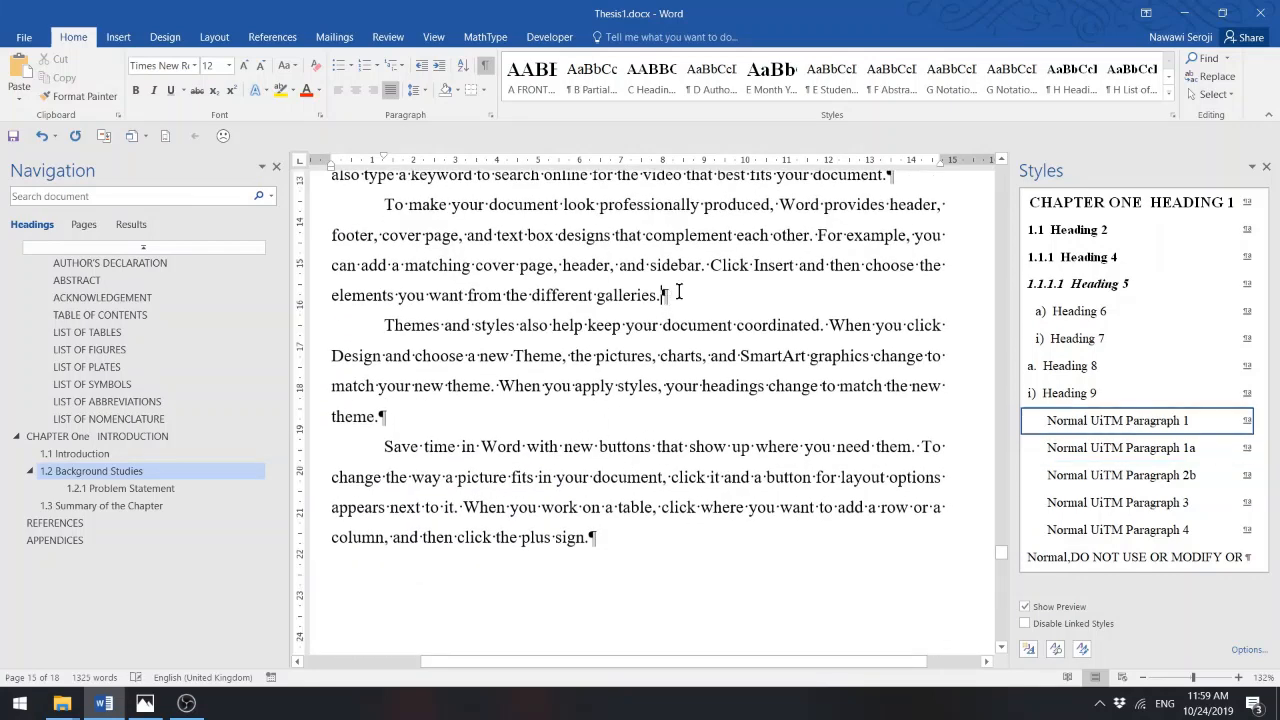
pyautogui.press('Return')
pyautogui.press('Return')
pyautogui.press('Return')
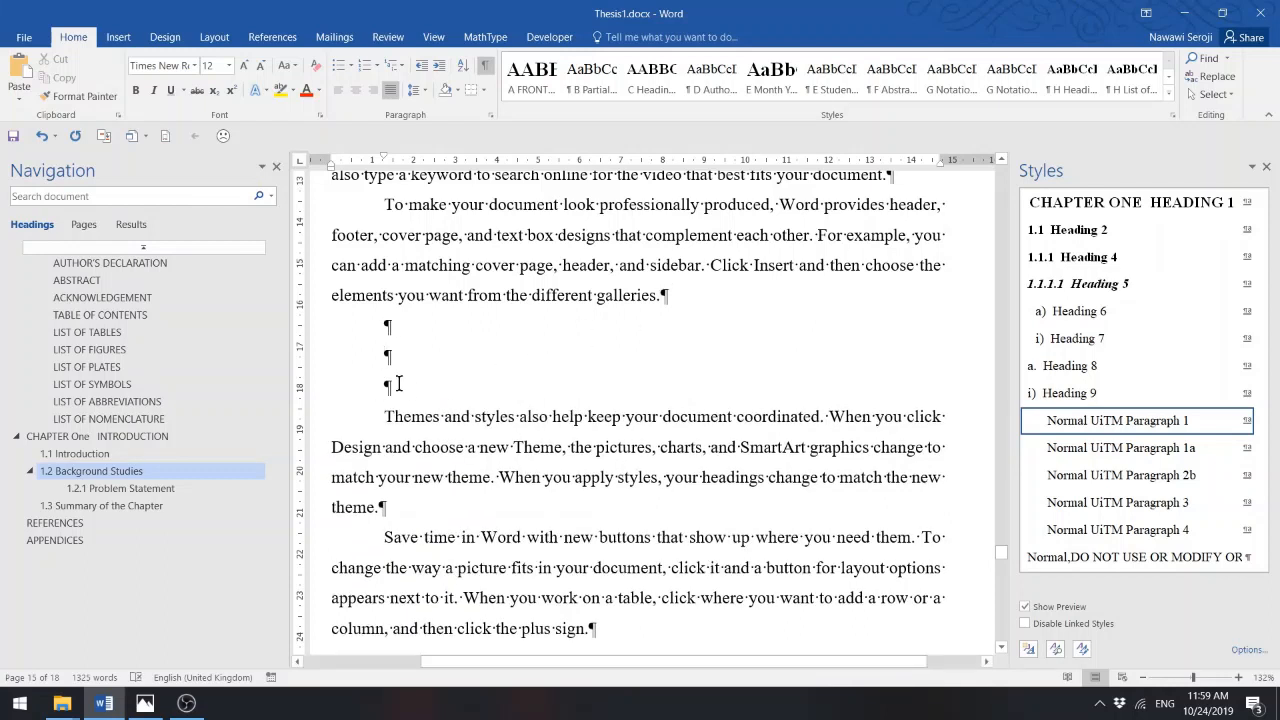
pyautogui.moveTo(396, 394); pyautogui.dragTo(390, 318)
pyautogui.click(396, 382)
pyautogui.hotkey('shift', 'Up')
pyautogui.hotkey('shift', 'Up')
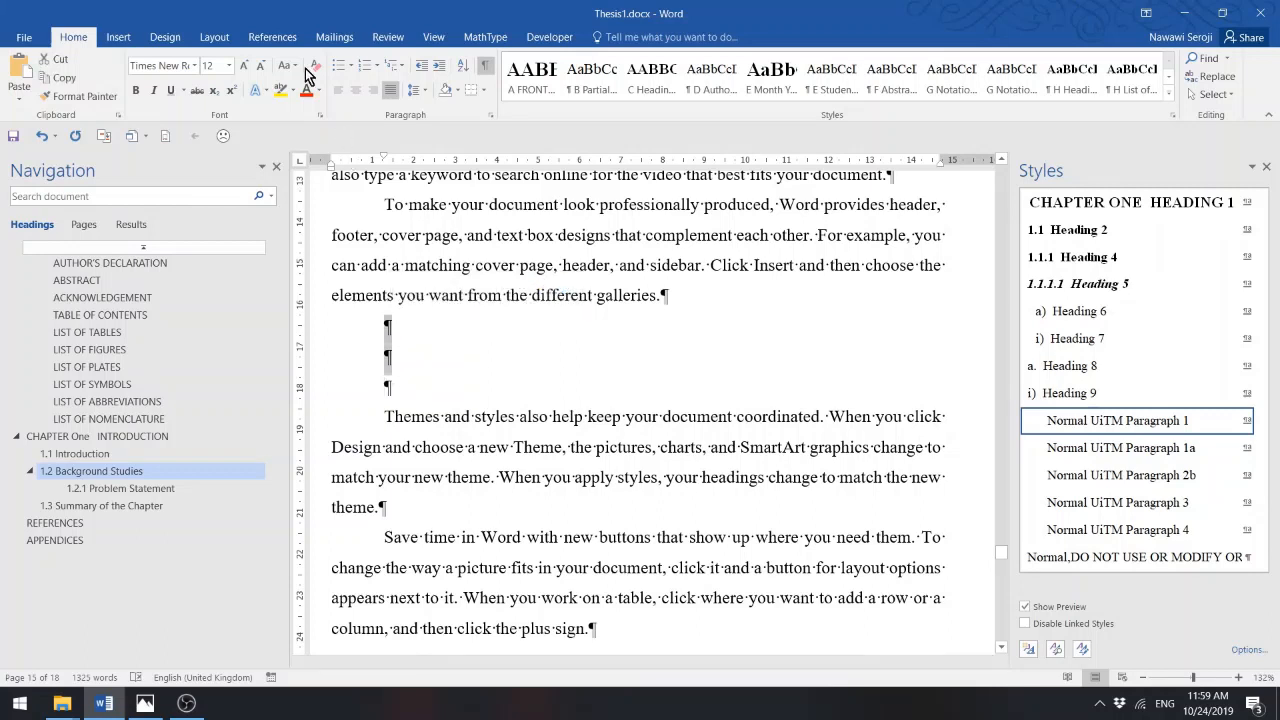
pyautogui.click(316, 65)
pyautogui.click(396, 382)
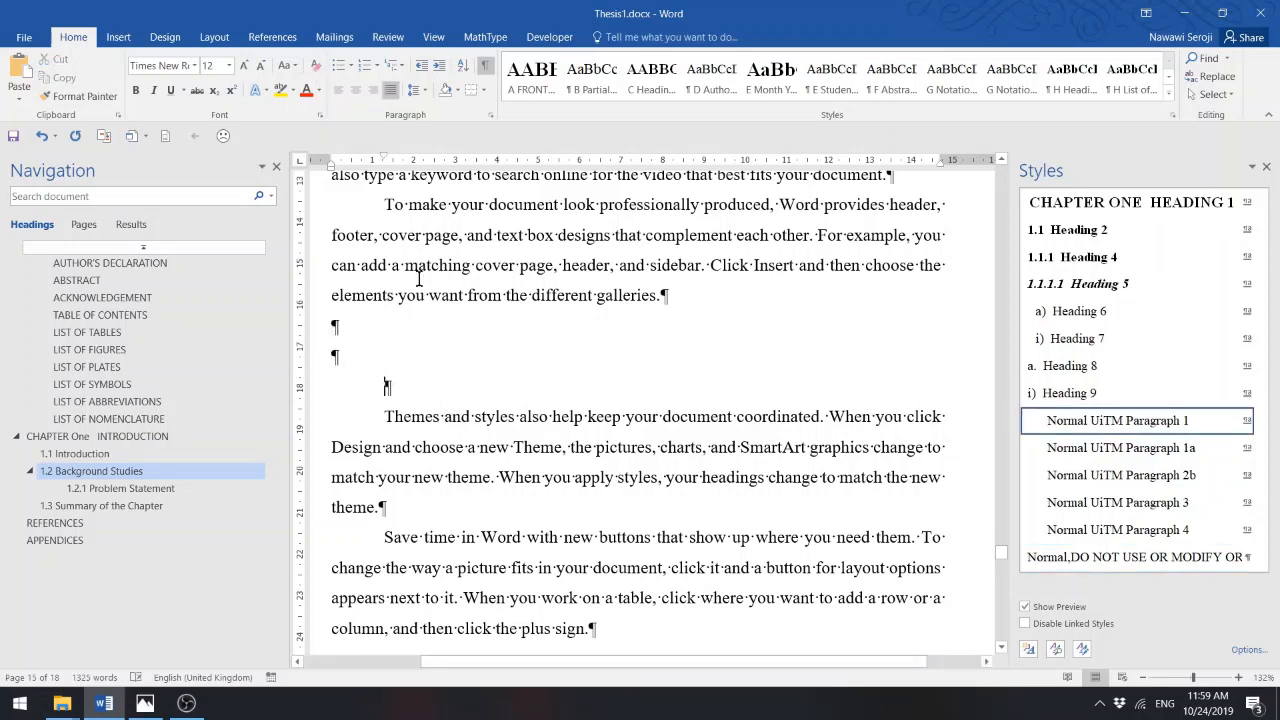
pyautogui.click(316, 66)
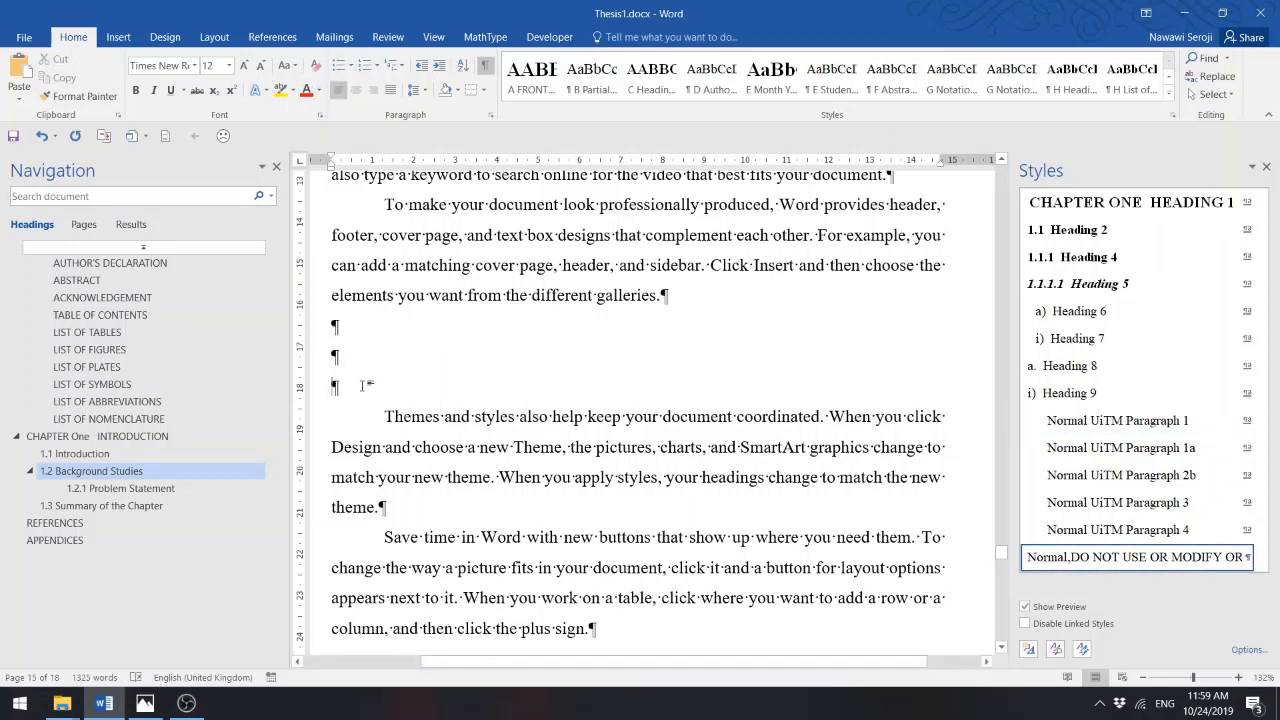
# - Insert the picture Diode4.jpg from the Pictures folder into the middle of the three empty Background Studies paragraphs
pyautogui.click(360, 330)
pyautogui.click(360, 358)
pyautogui.click(122, 40)
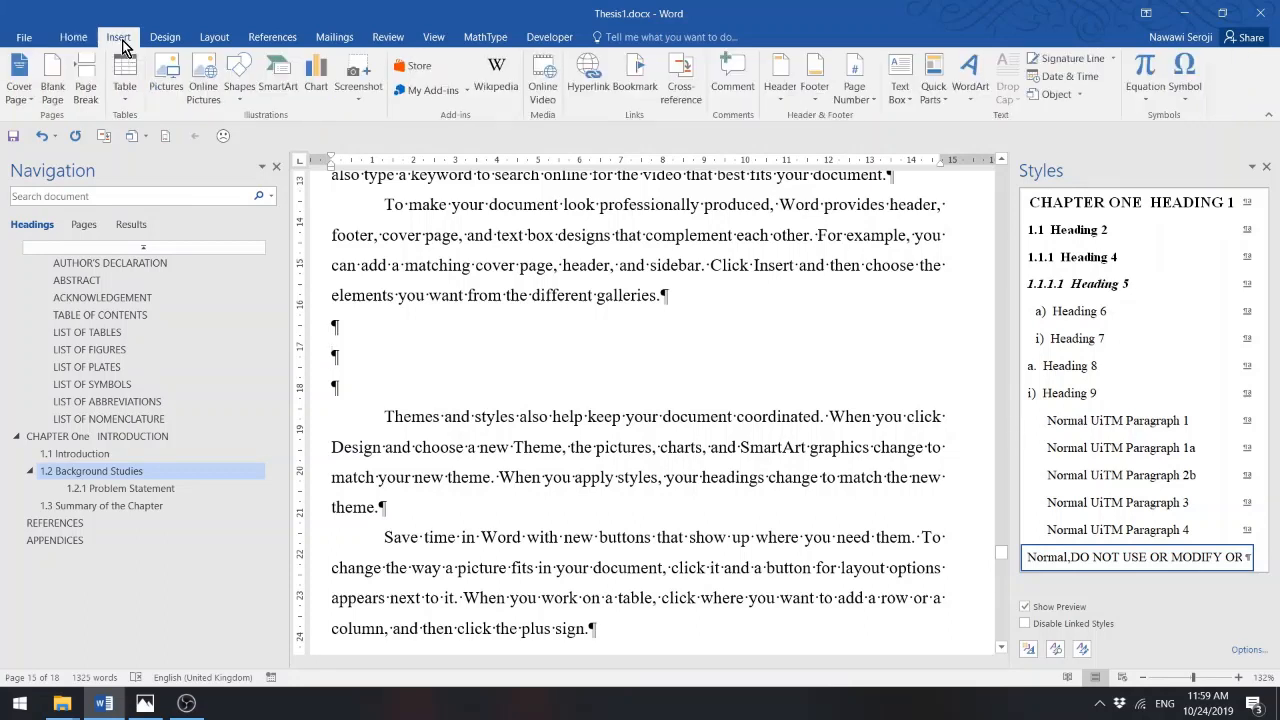
pyautogui.click(166, 73)
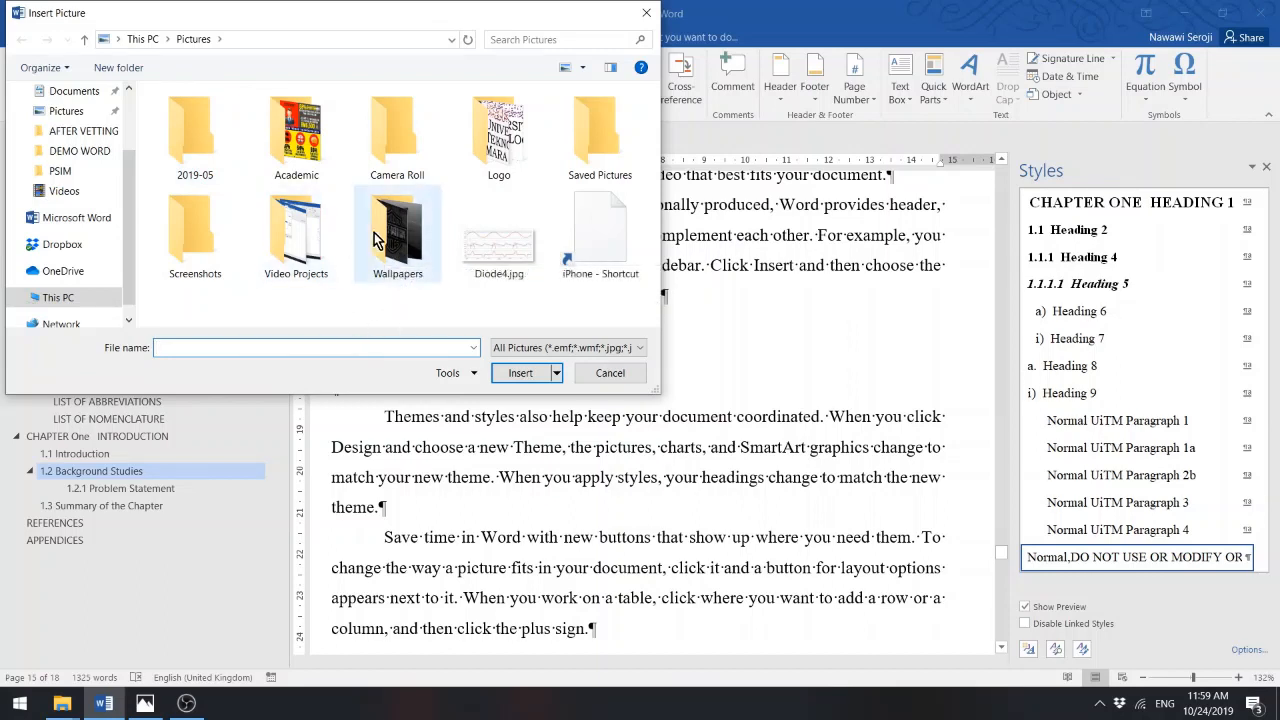
pyautogui.click(504, 244)
pyautogui.click(519, 372)
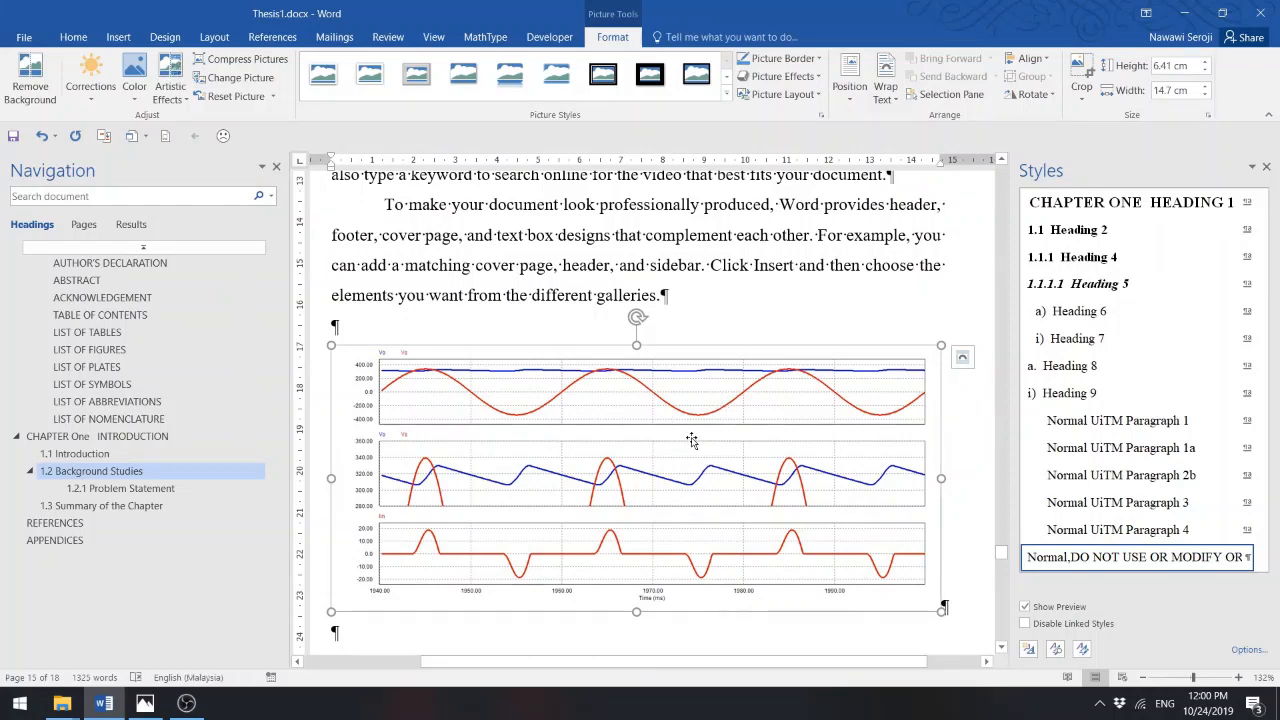
pyautogui.scroll(-3, 682, 420)
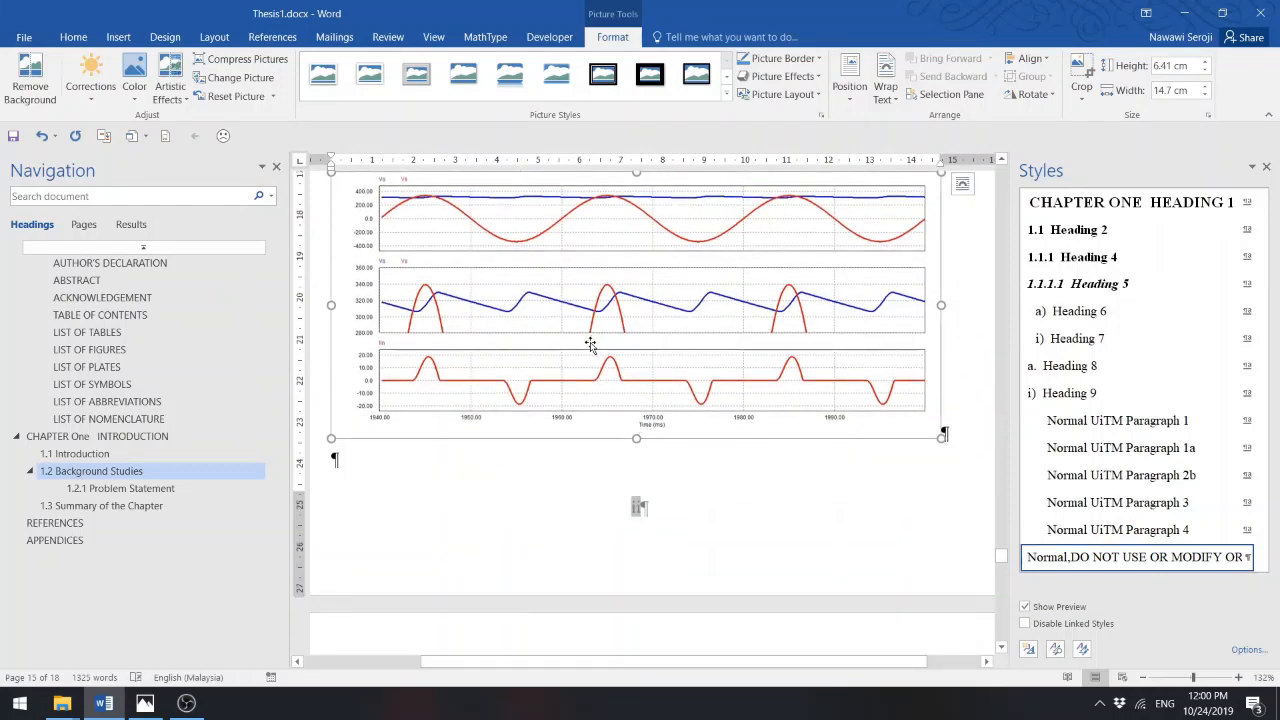
# - Give the Diode4.jpg picture under Background Studies a black border
pyautogui.scroll(3, 590, 345)
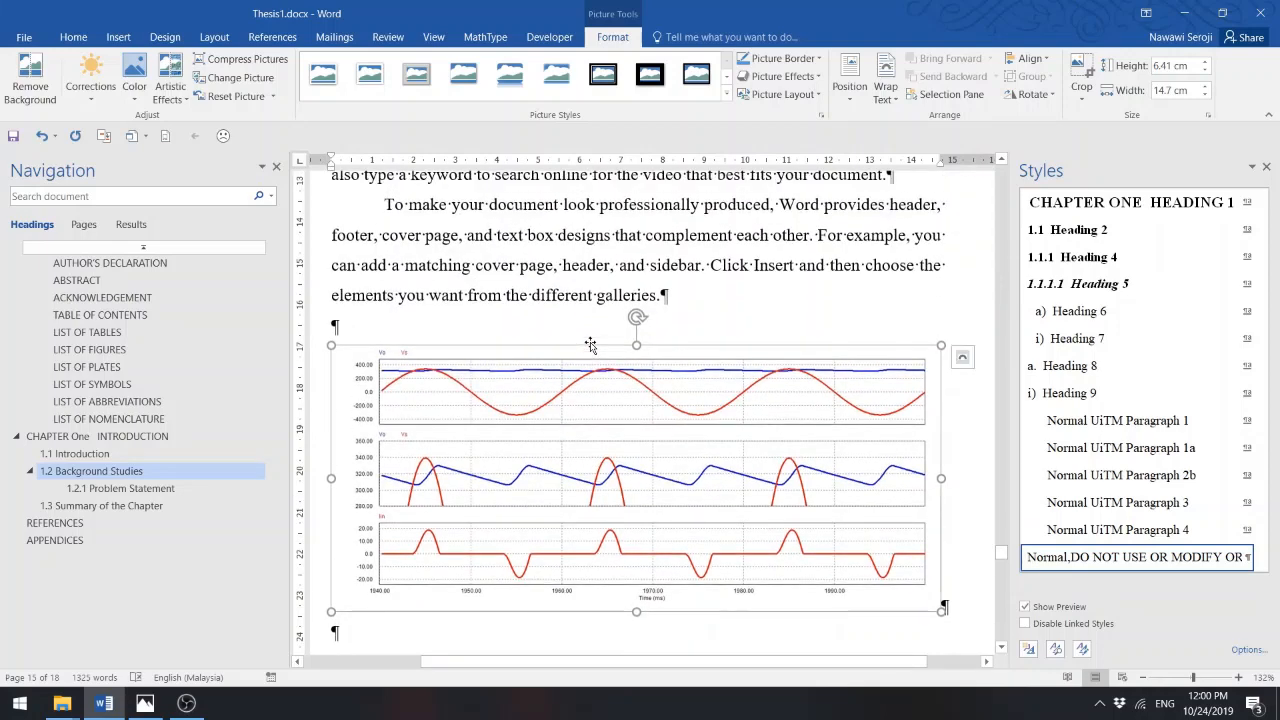
pyautogui.scroll(-3, 590, 345)
pyautogui.click(411, 466)
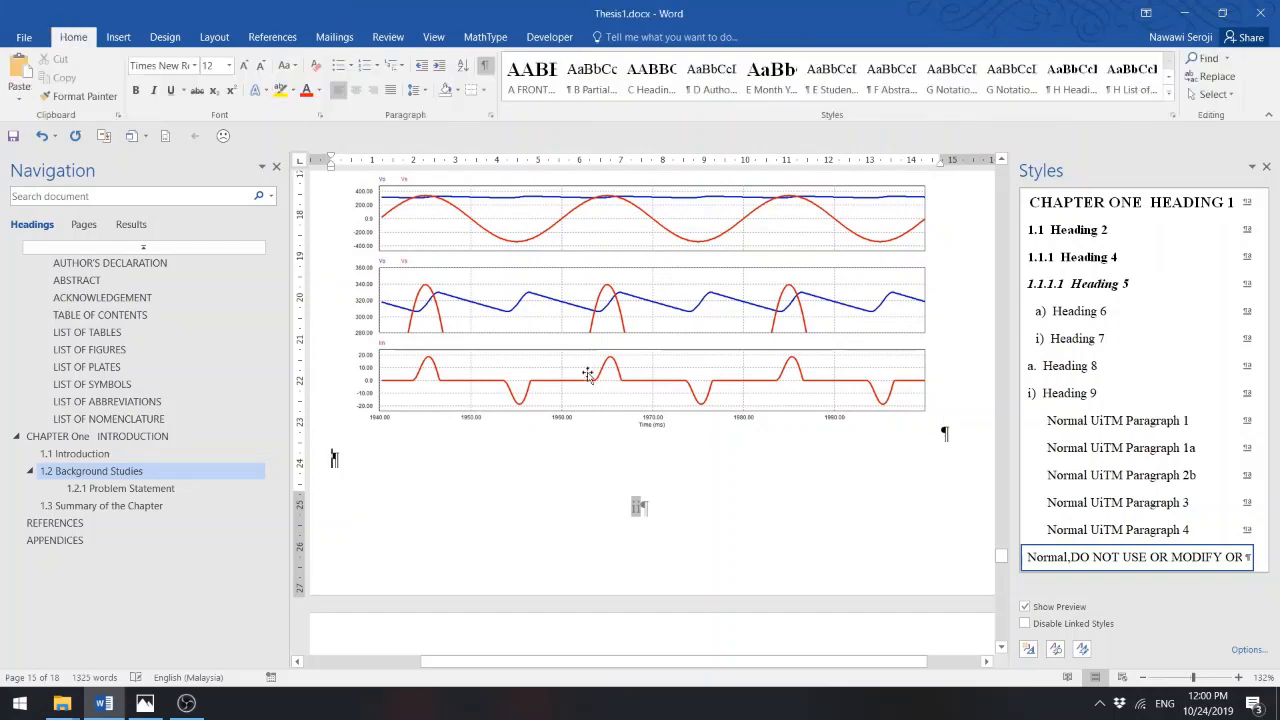
pyautogui.click(588, 374)
pyautogui.scroll(3, 590, 374)
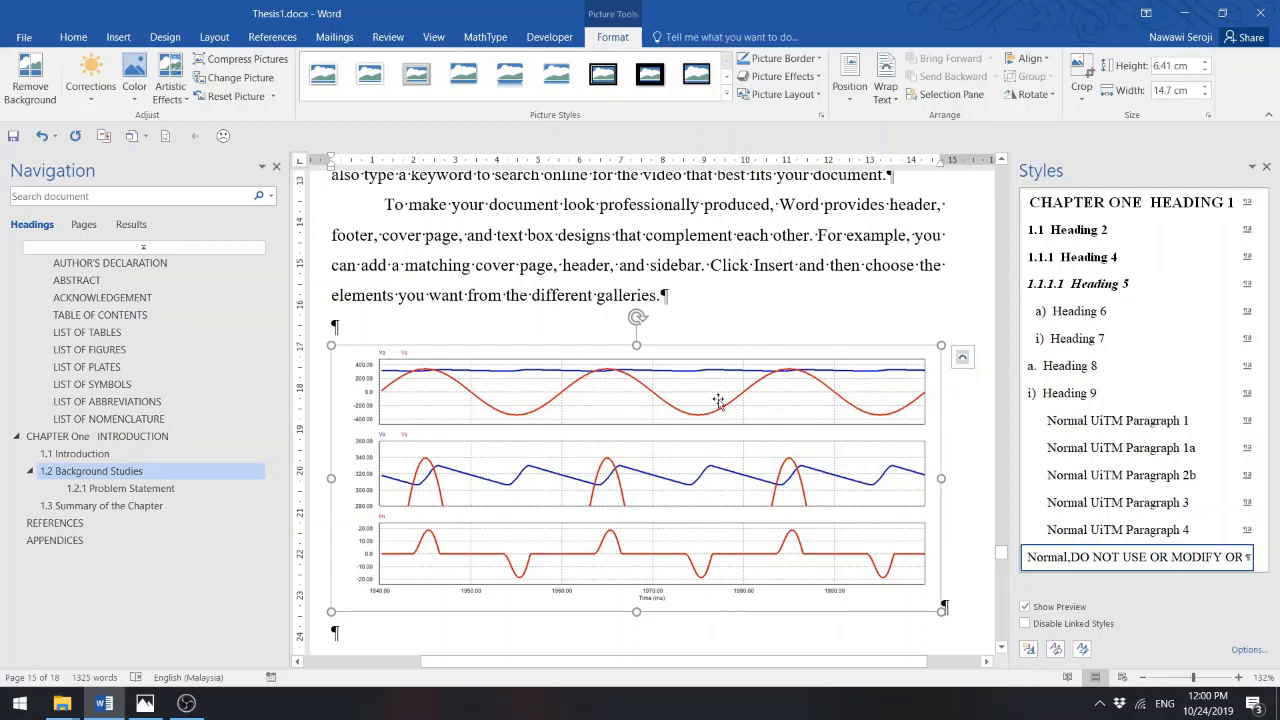
pyautogui.click(765, 330)
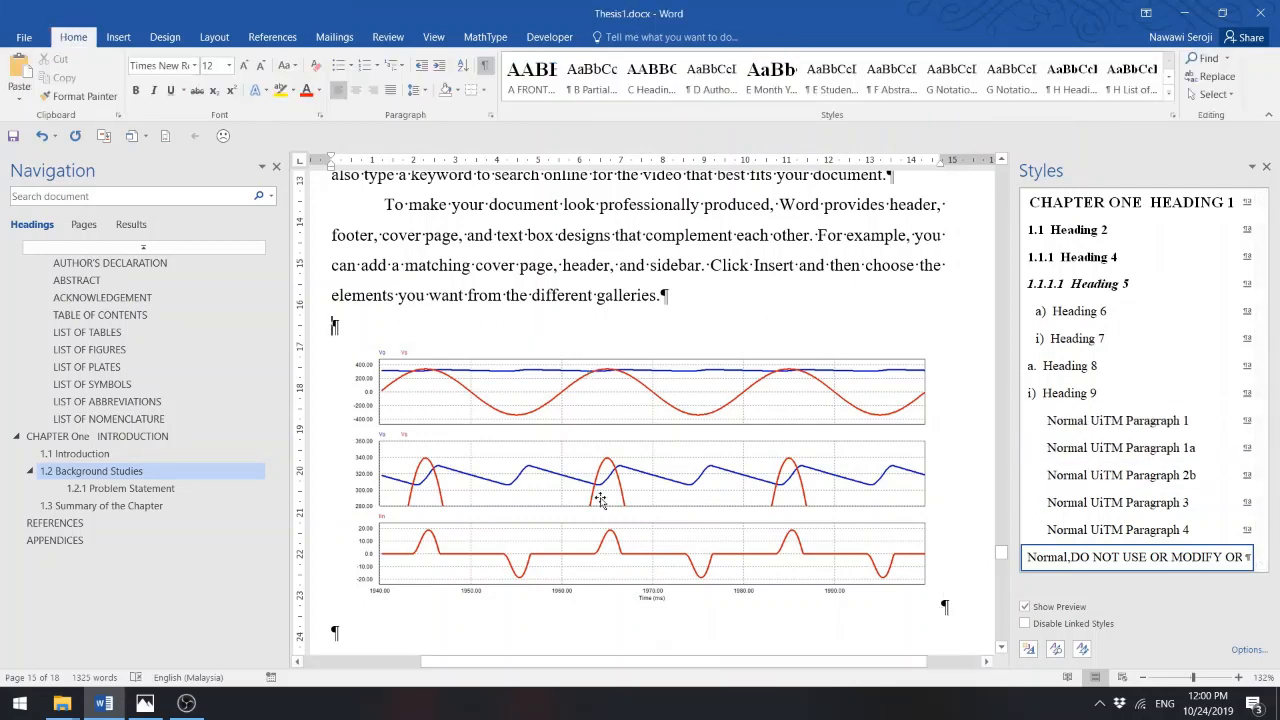
pyautogui.click(630, 413)
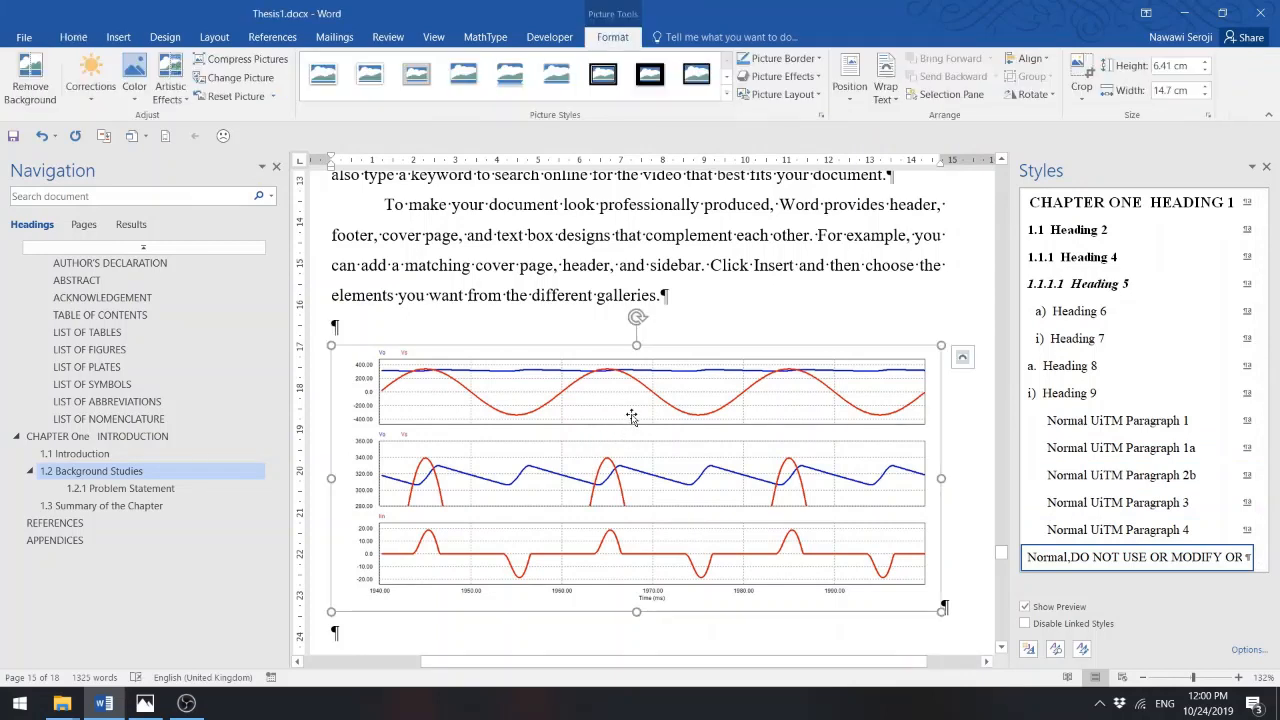
pyautogui.click(818, 60)
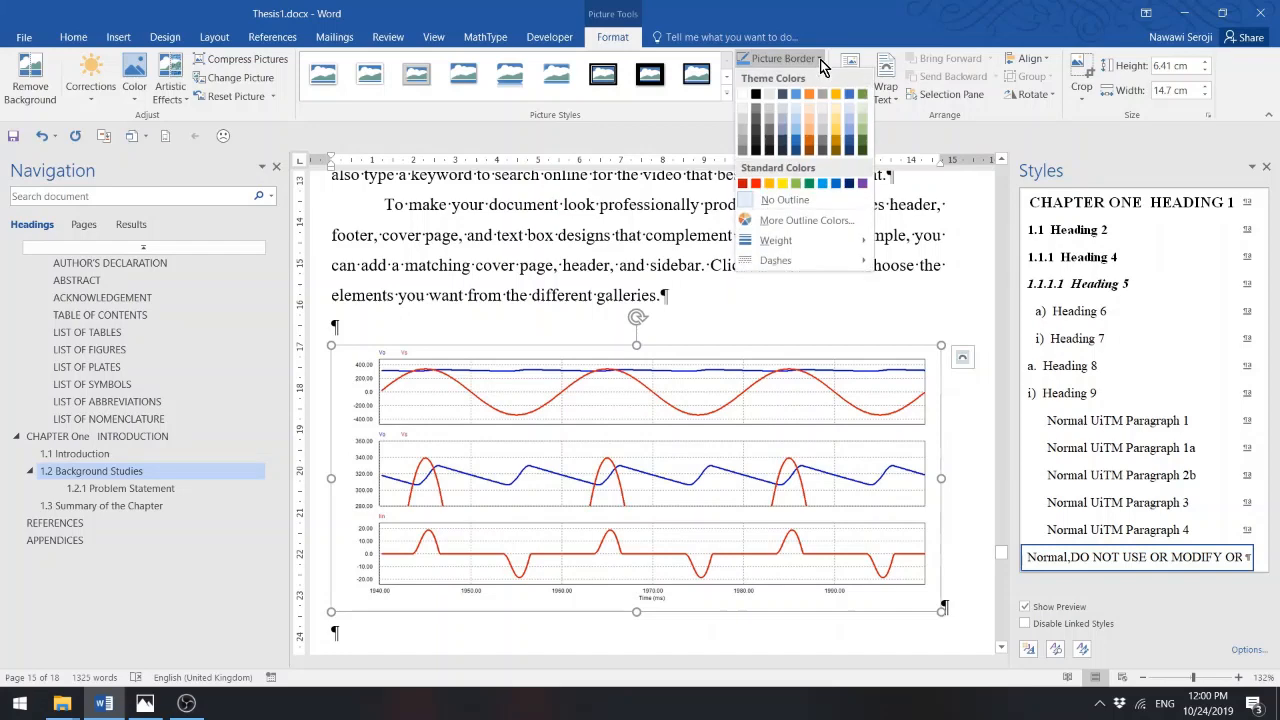
pyautogui.click(756, 94)
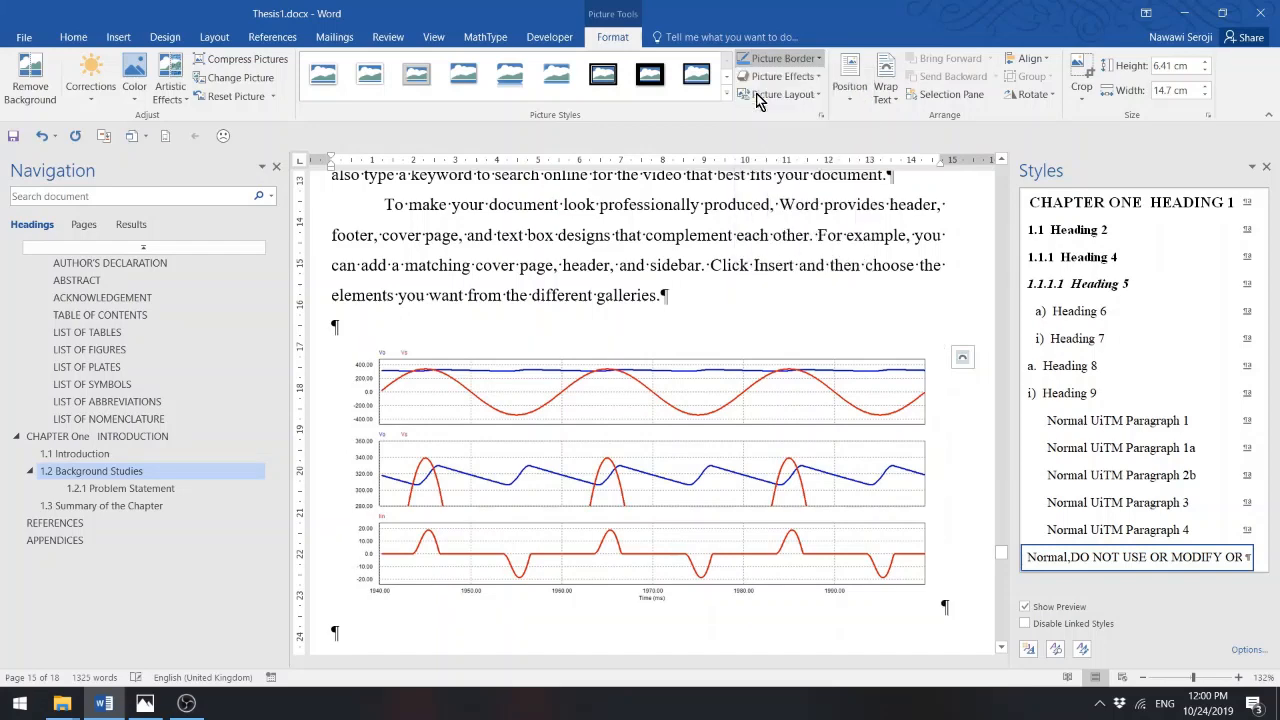
# - Set the weight of the picture's black border to 1 pt
pyautogui.click(819, 60)
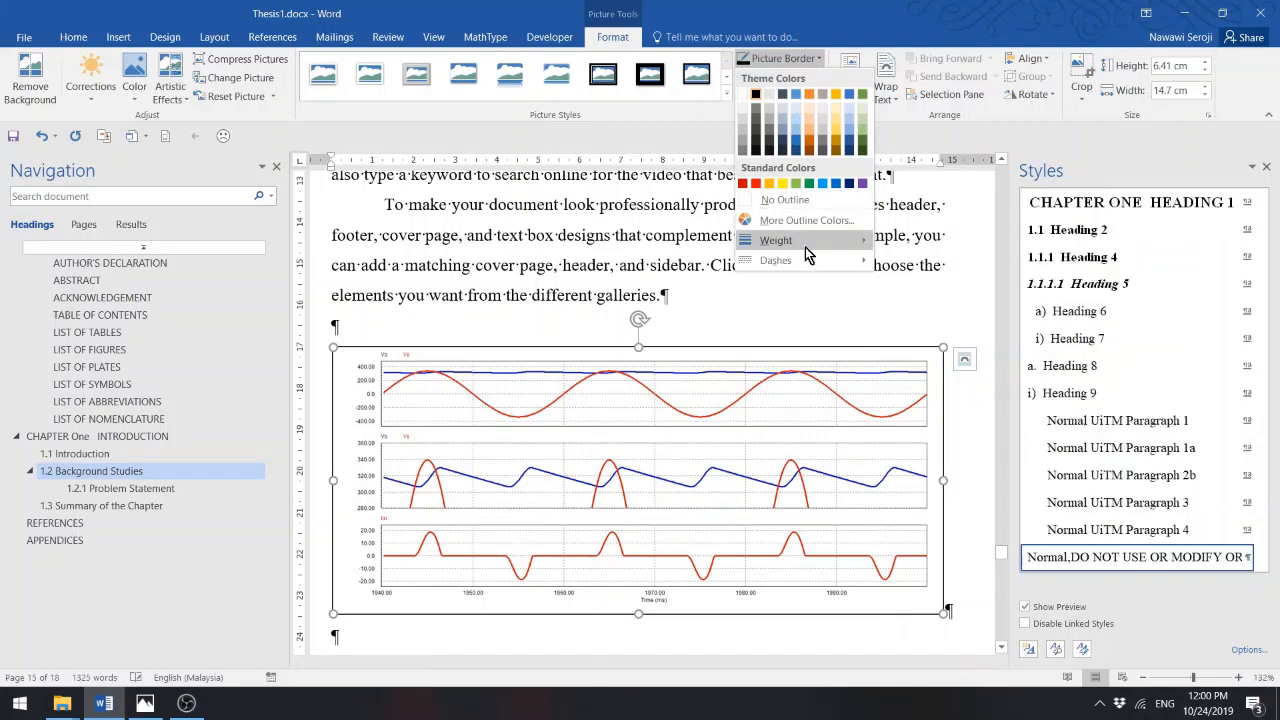
pyautogui.moveTo(805, 245)
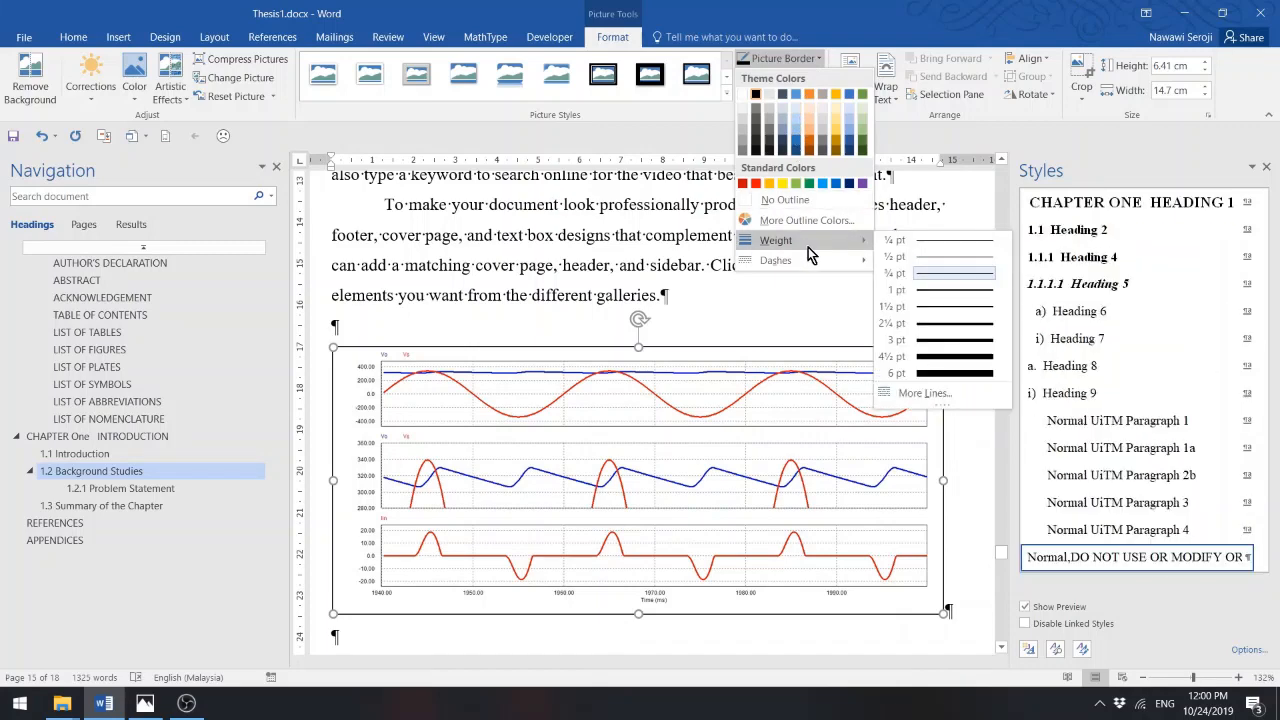
pyautogui.click(930, 291)
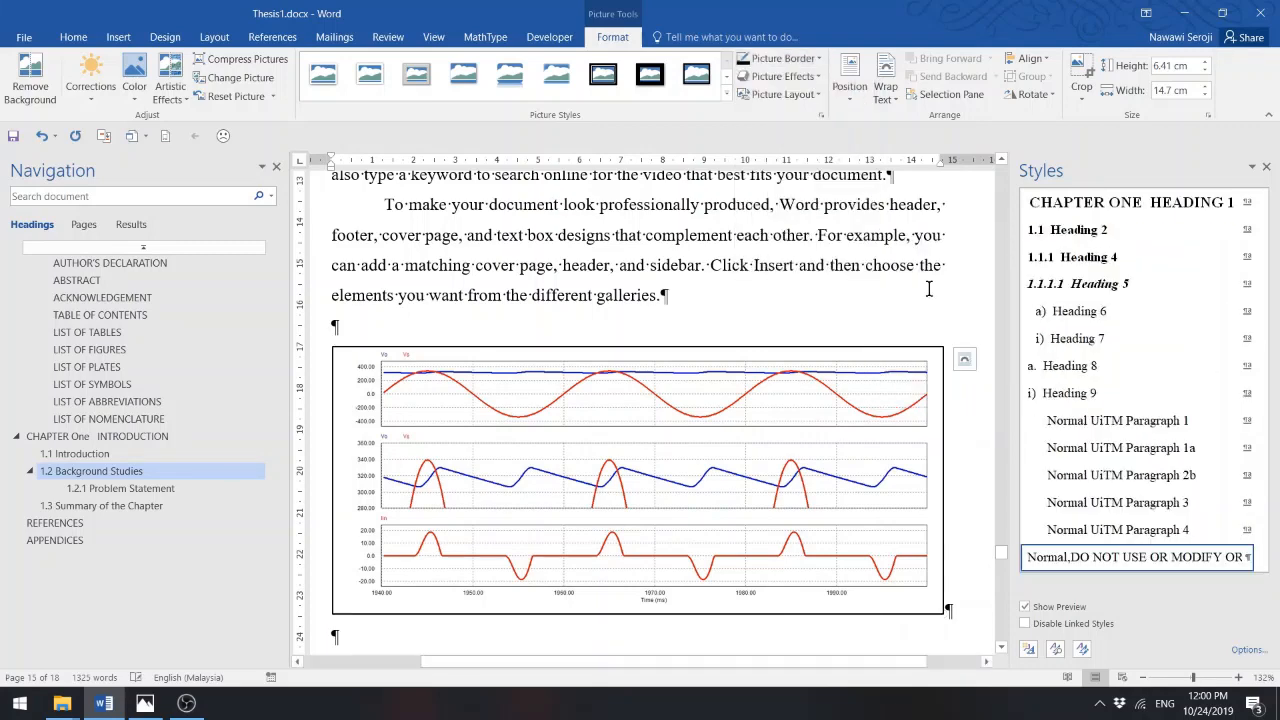
pyautogui.click(857, 315)
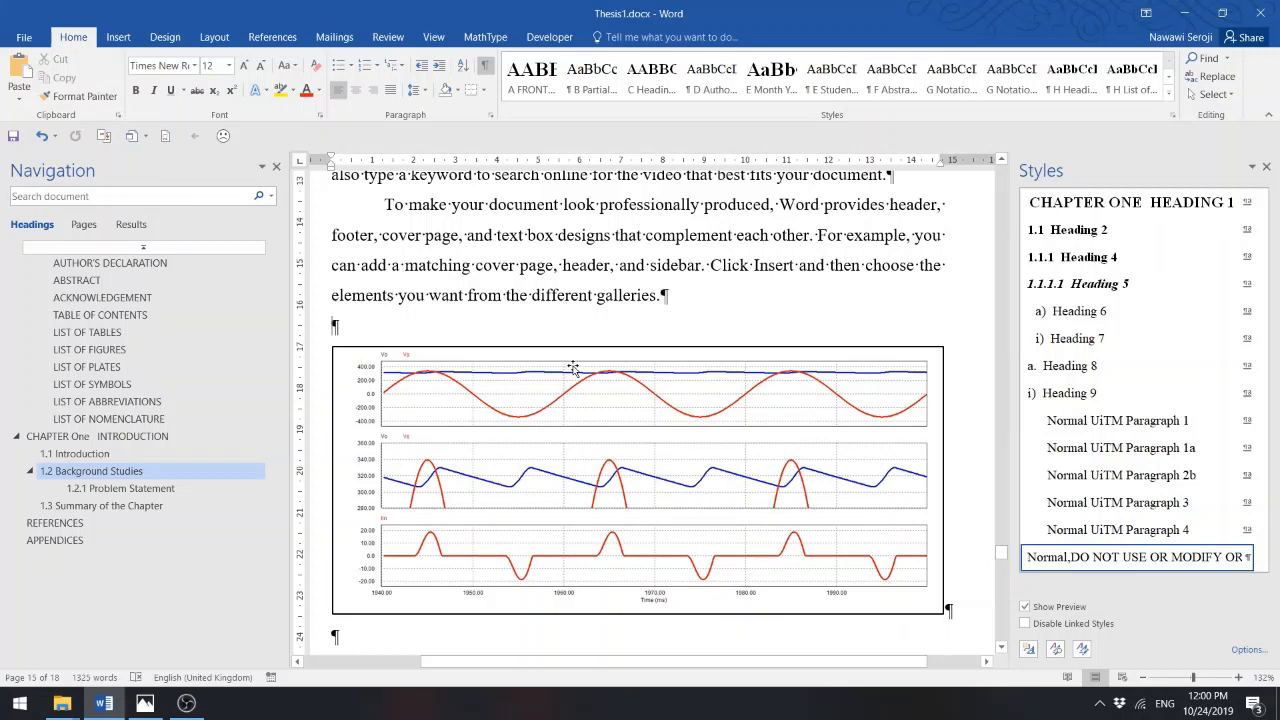
# - Try applying the Location Figure/Plate/Picture Centre style to the bordered picture at its full width
pyautogui.doubleClick(628, 418)
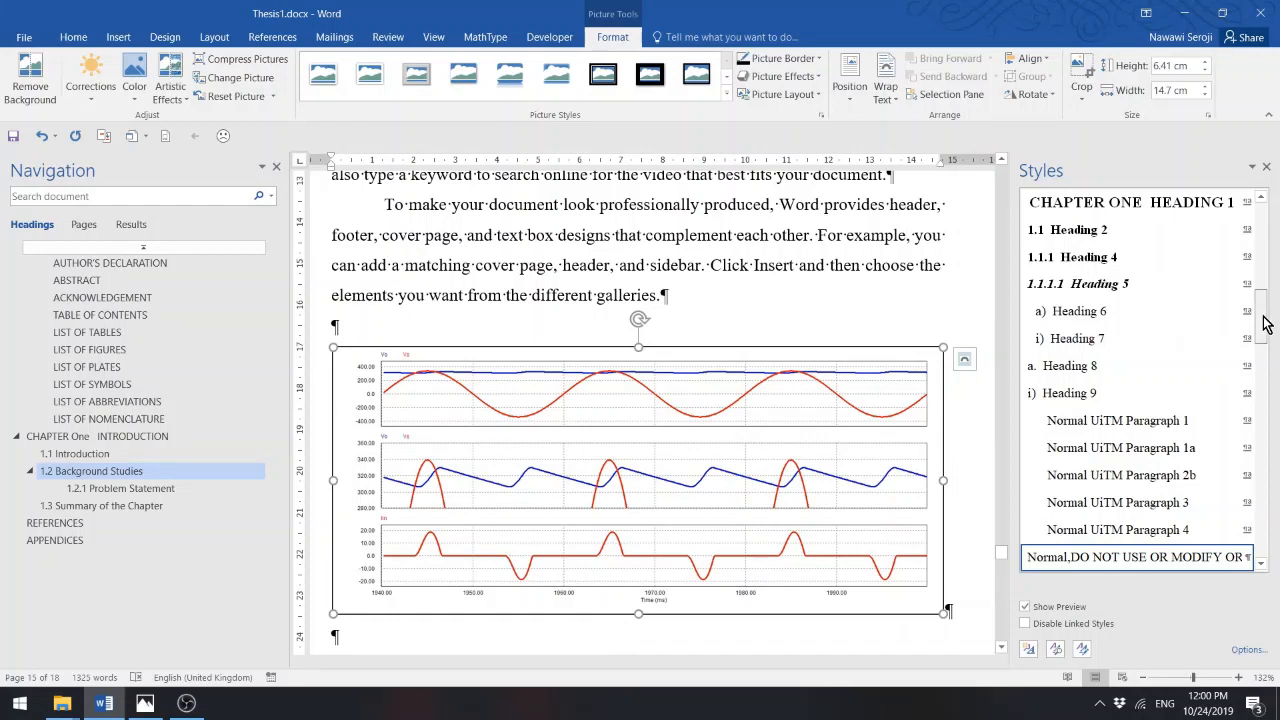
pyautogui.moveTo(1263, 323); pyautogui.dragTo(1278, 372)
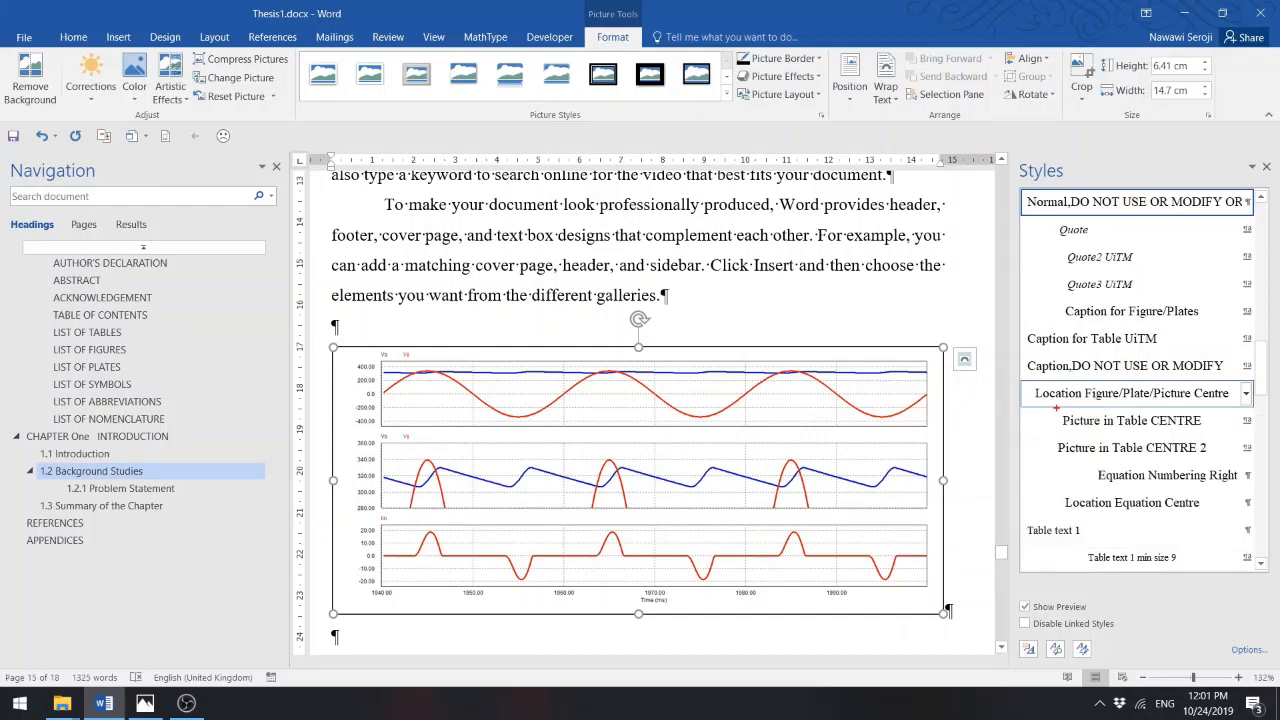
pyautogui.moveTo(1018, 393); pyautogui.dragTo(936, 396)
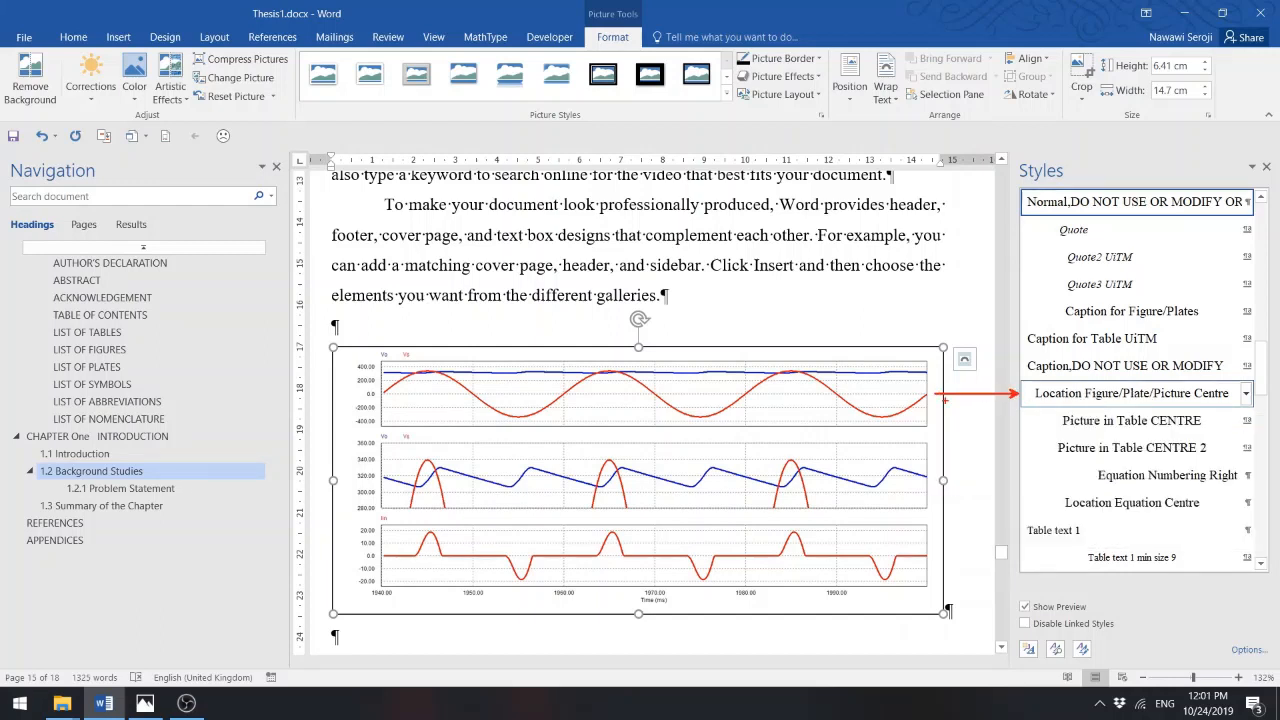
pyautogui.click(1206, 396)
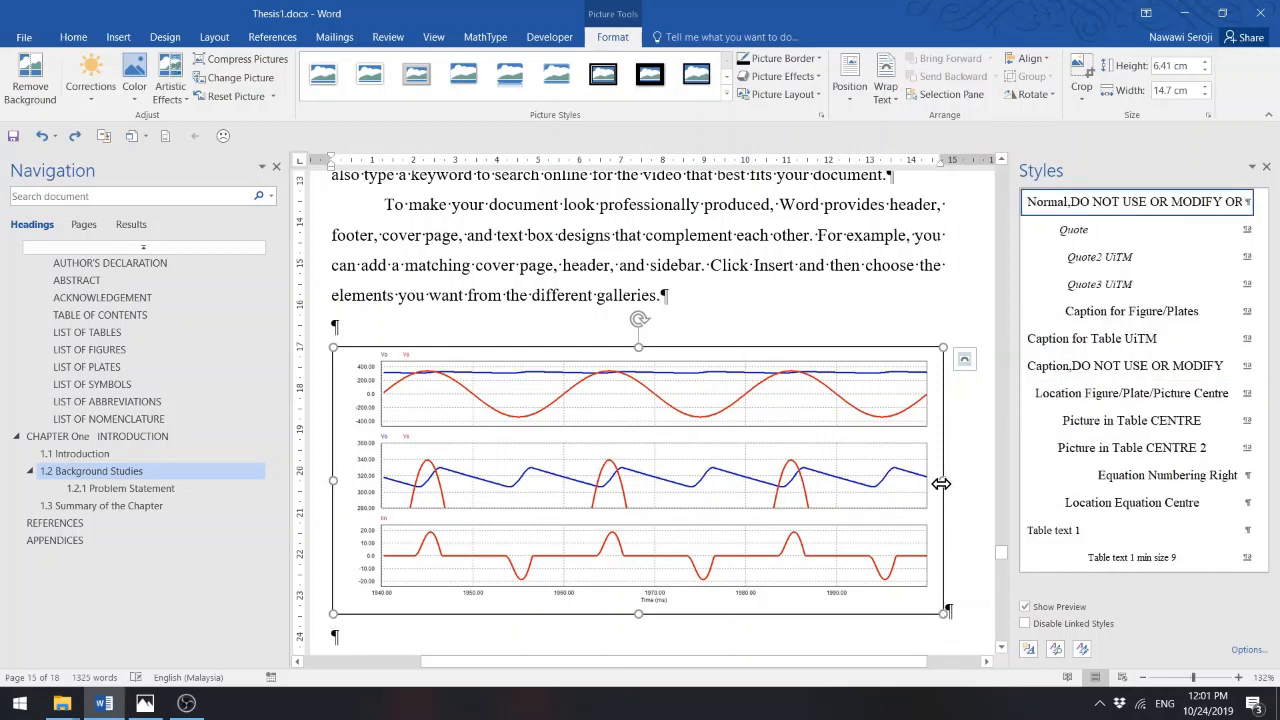
# - Narrow the picture to about 9.63 cm wide and apply the Location Figure/Plate/Picture Centre style to it
pyautogui.moveTo(941, 483); pyautogui.dragTo(735, 491)
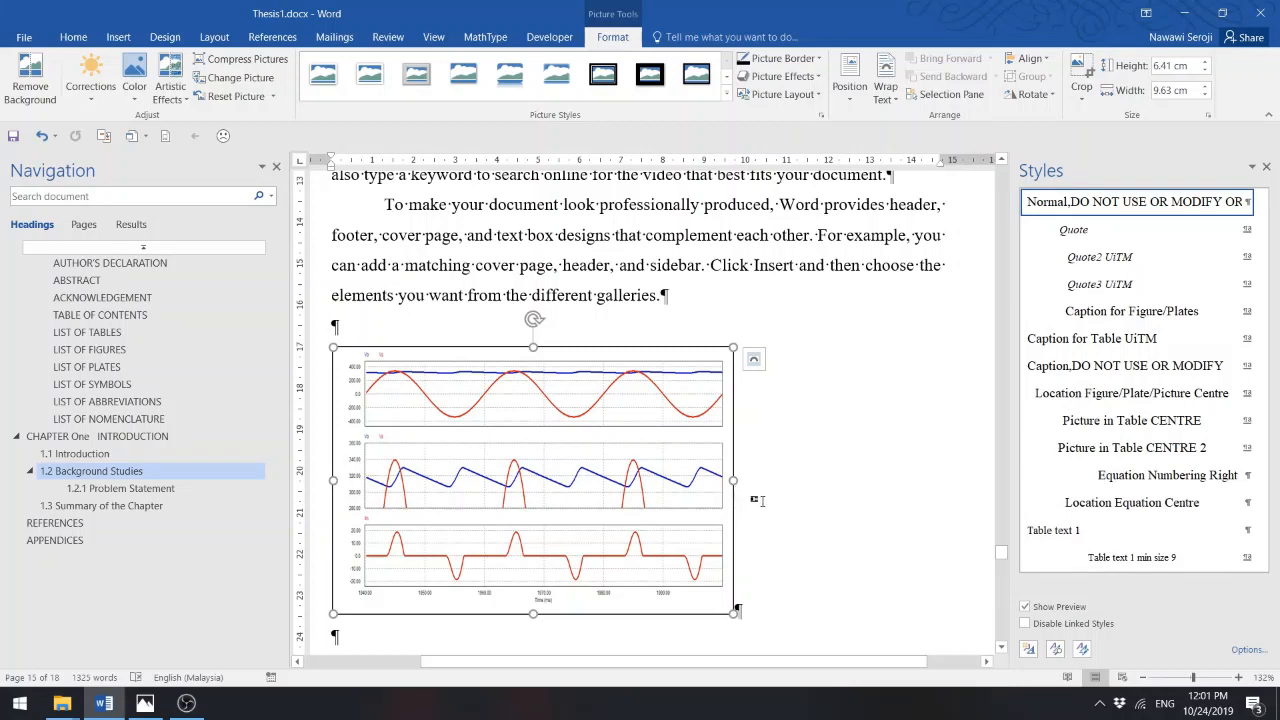
pyautogui.click(777, 478)
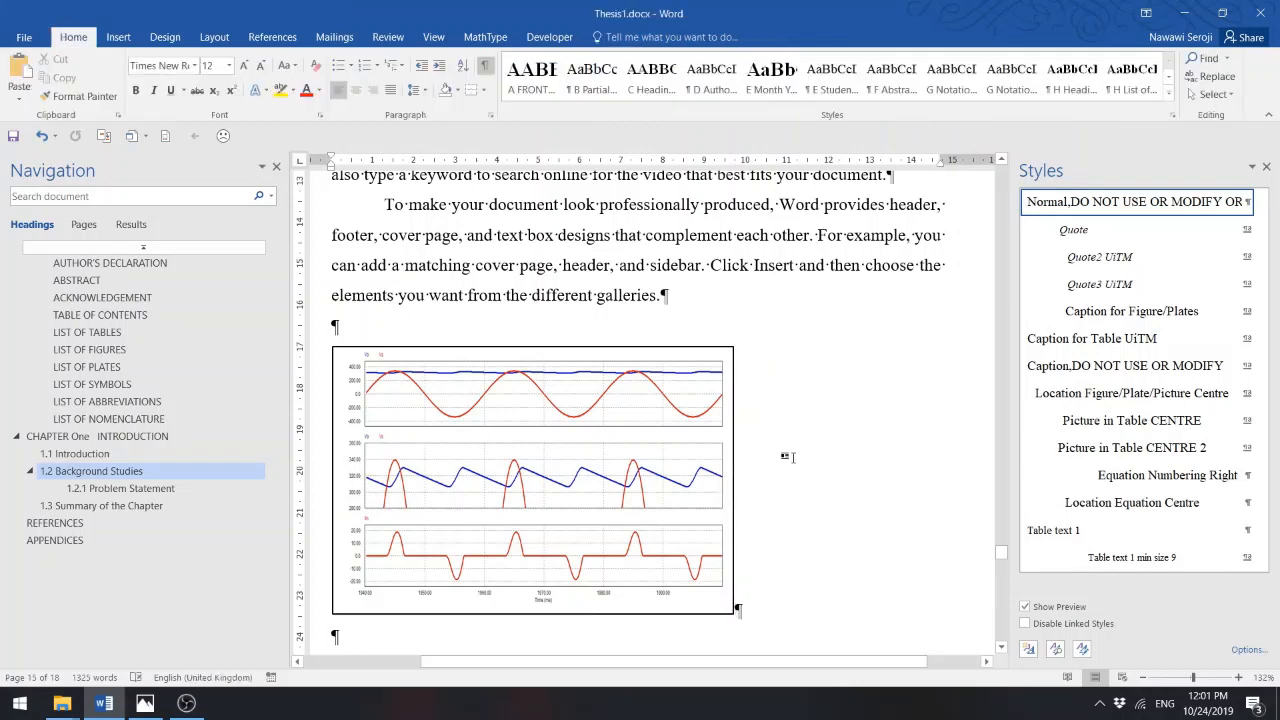
pyautogui.click(594, 419)
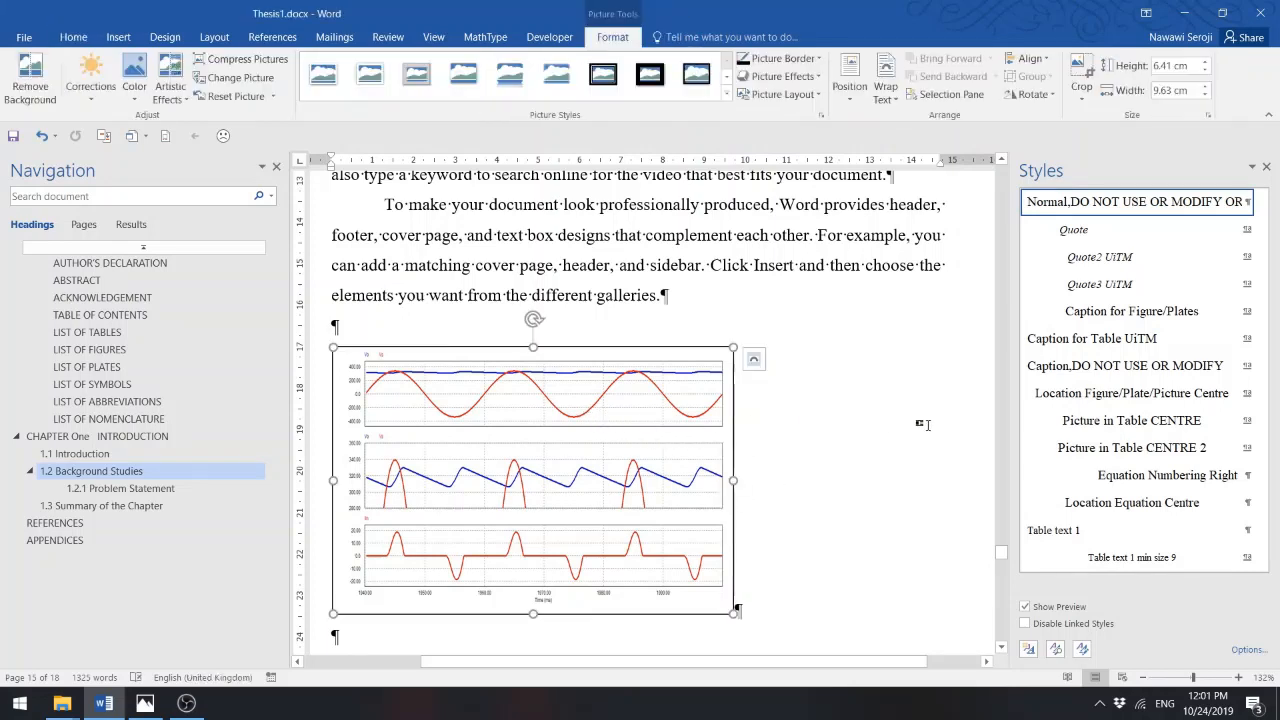
pyautogui.click(1100, 398)
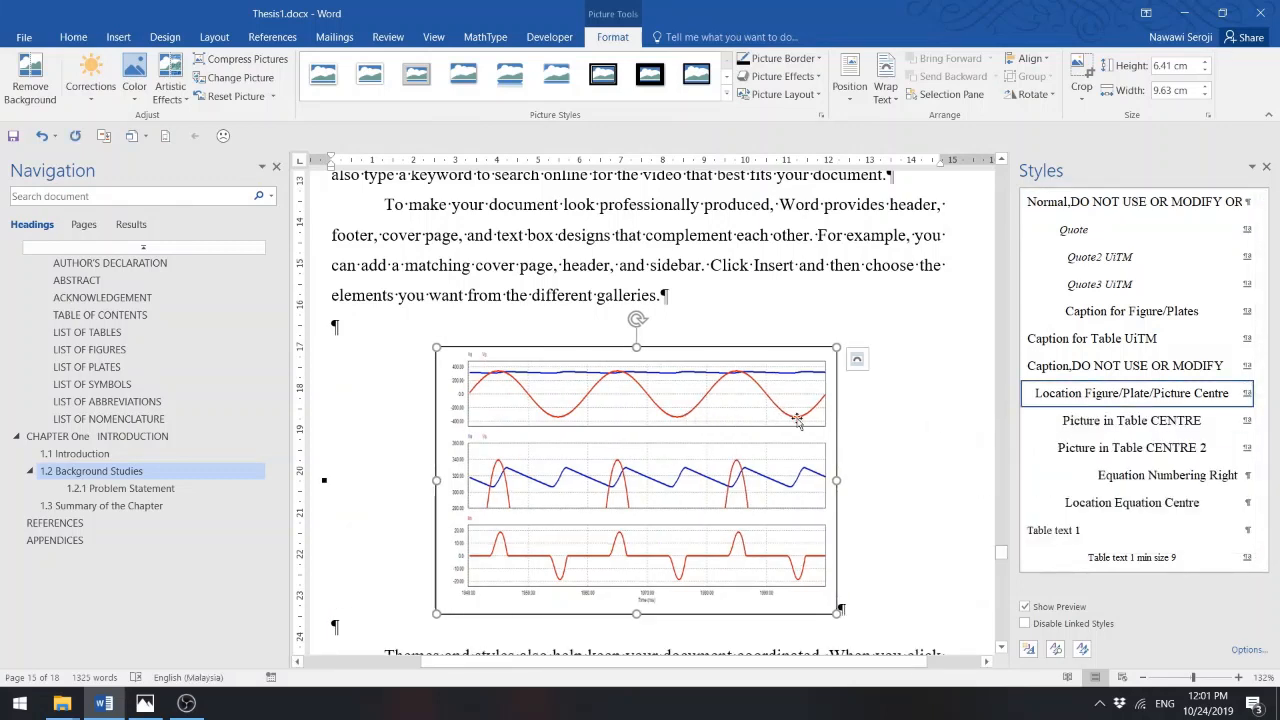
# - Add a new paragraph directly after the picture for its Caption for Figure/Plates text
pyautogui.click(872, 441)
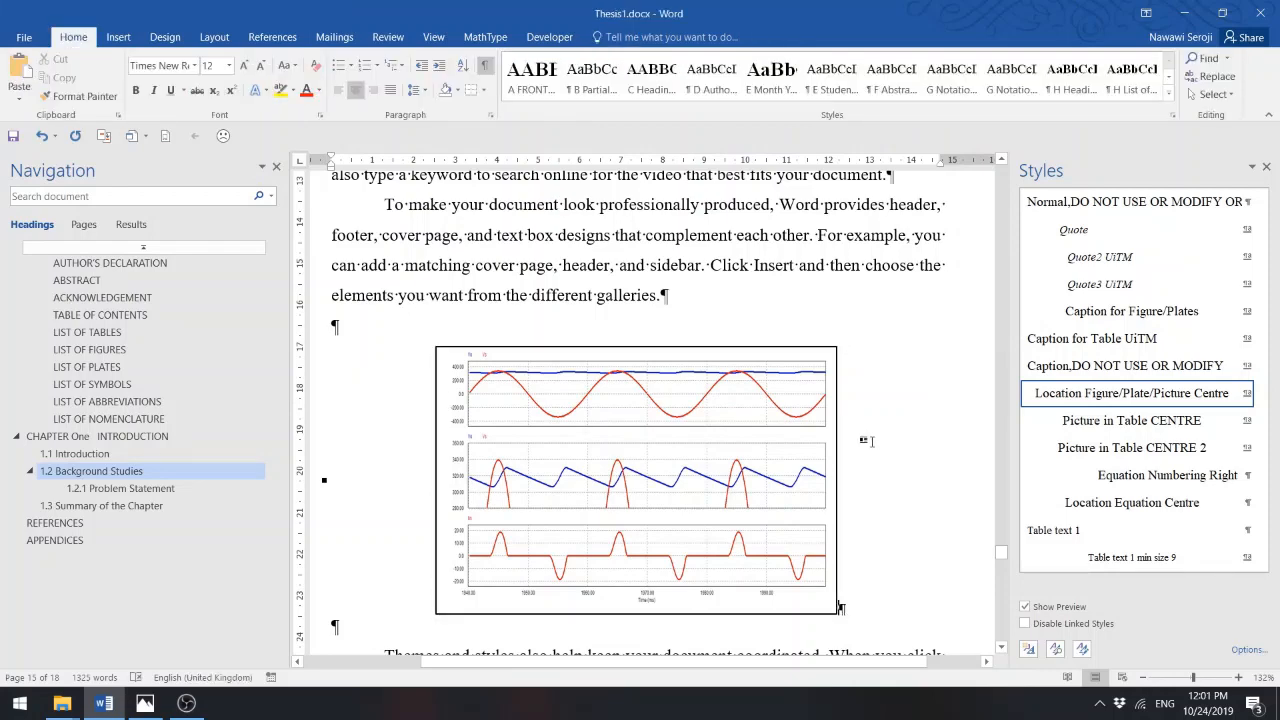
pyautogui.scroll(-3, 872, 441)
pyautogui.scroll(3, 840, 408)
pyautogui.press('Return')
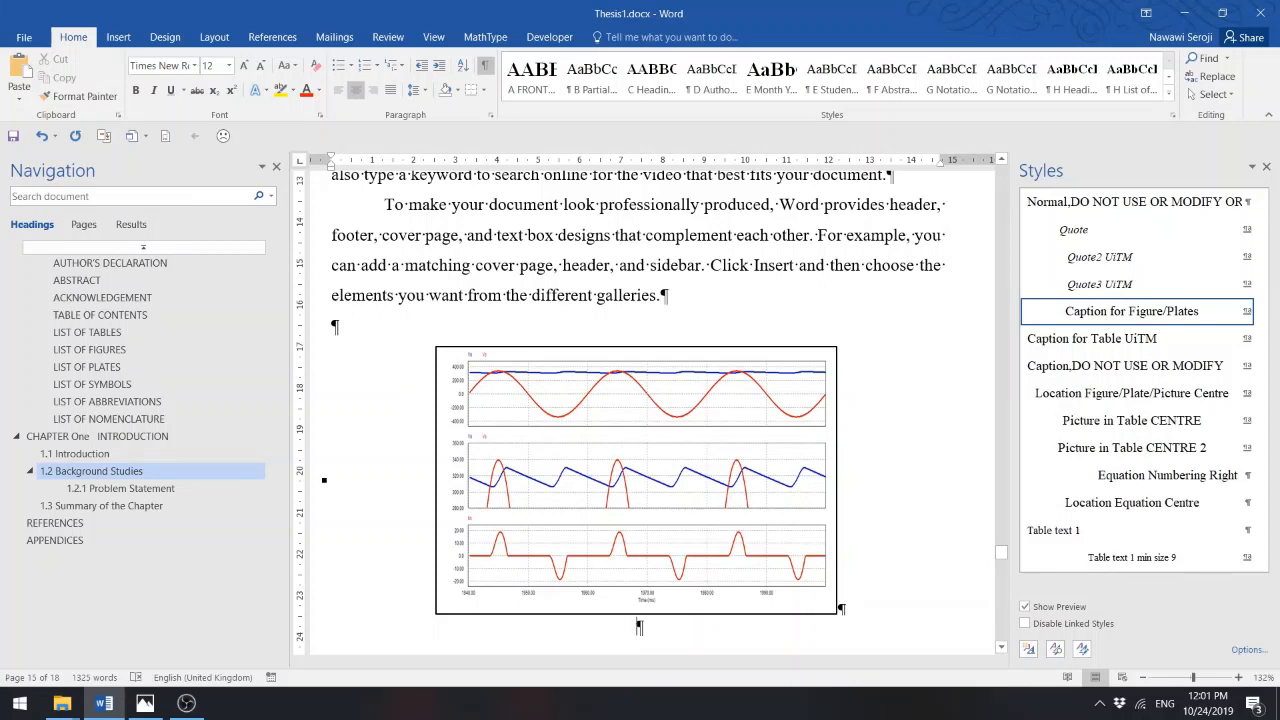
# - Examine the default figure numbering and the available label types for inserting a caption
pyautogui.click(278, 38)
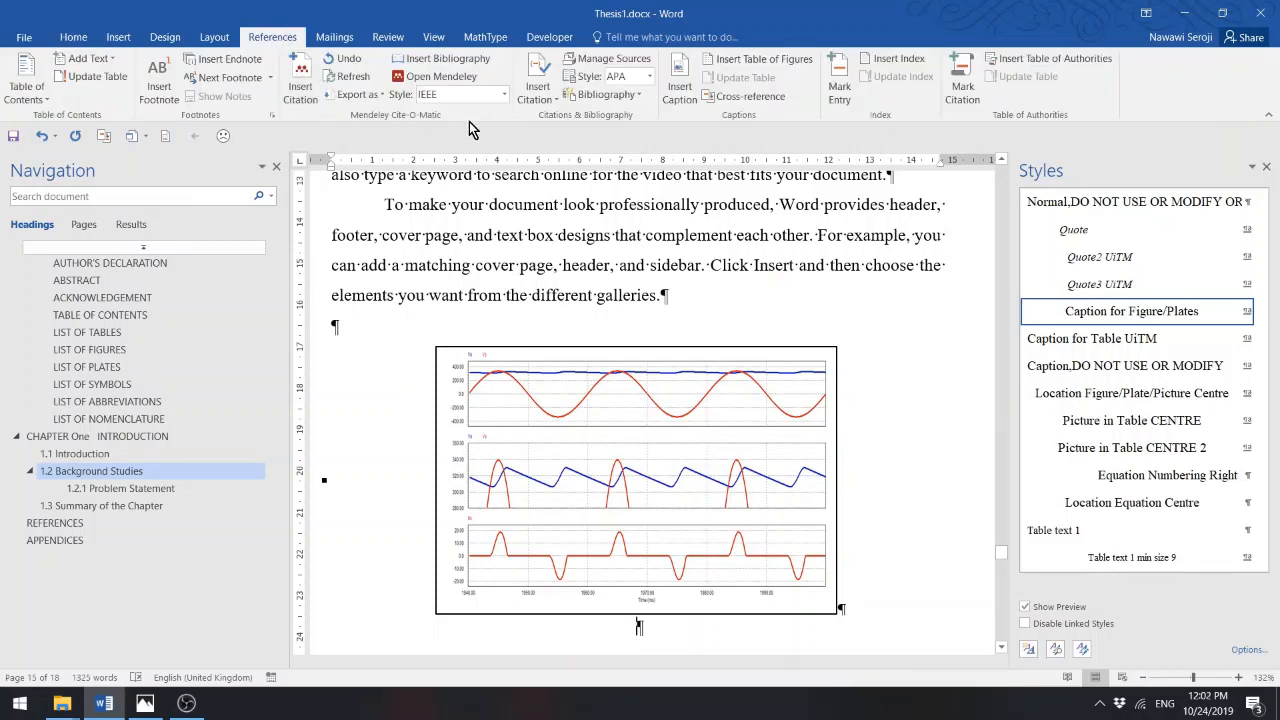
pyautogui.click(672, 88)
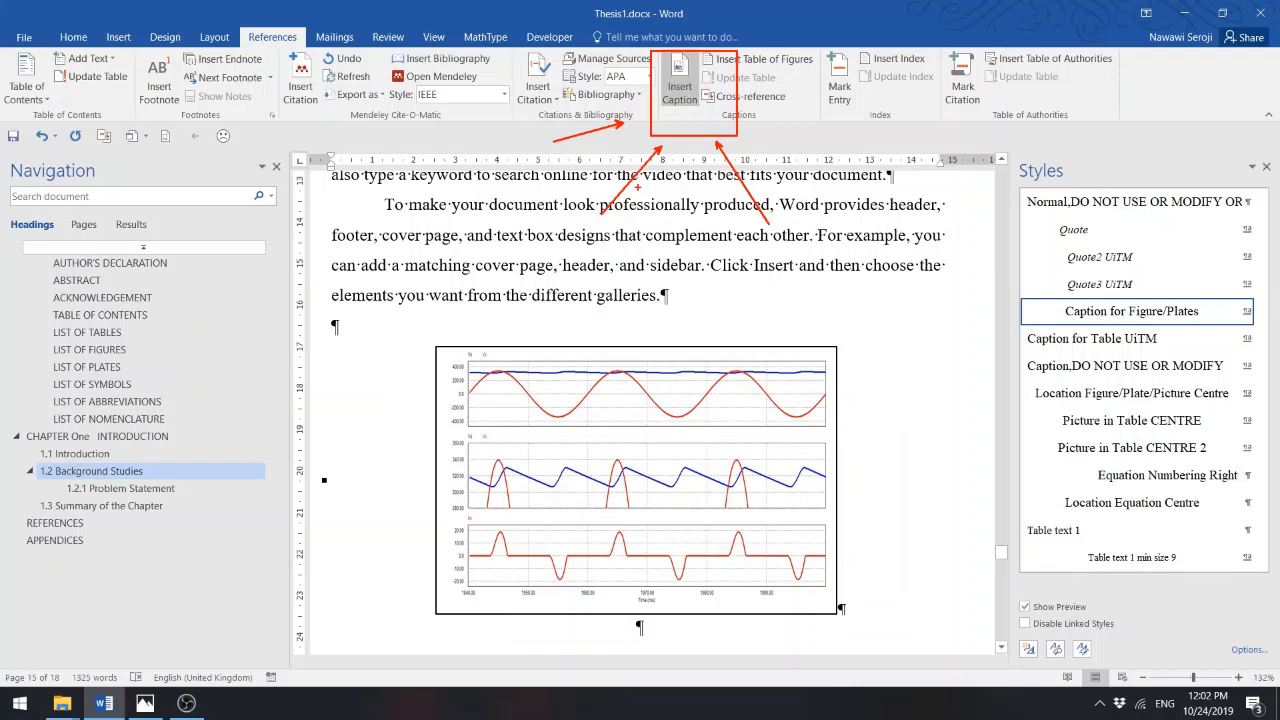
pyautogui.click(679, 80)
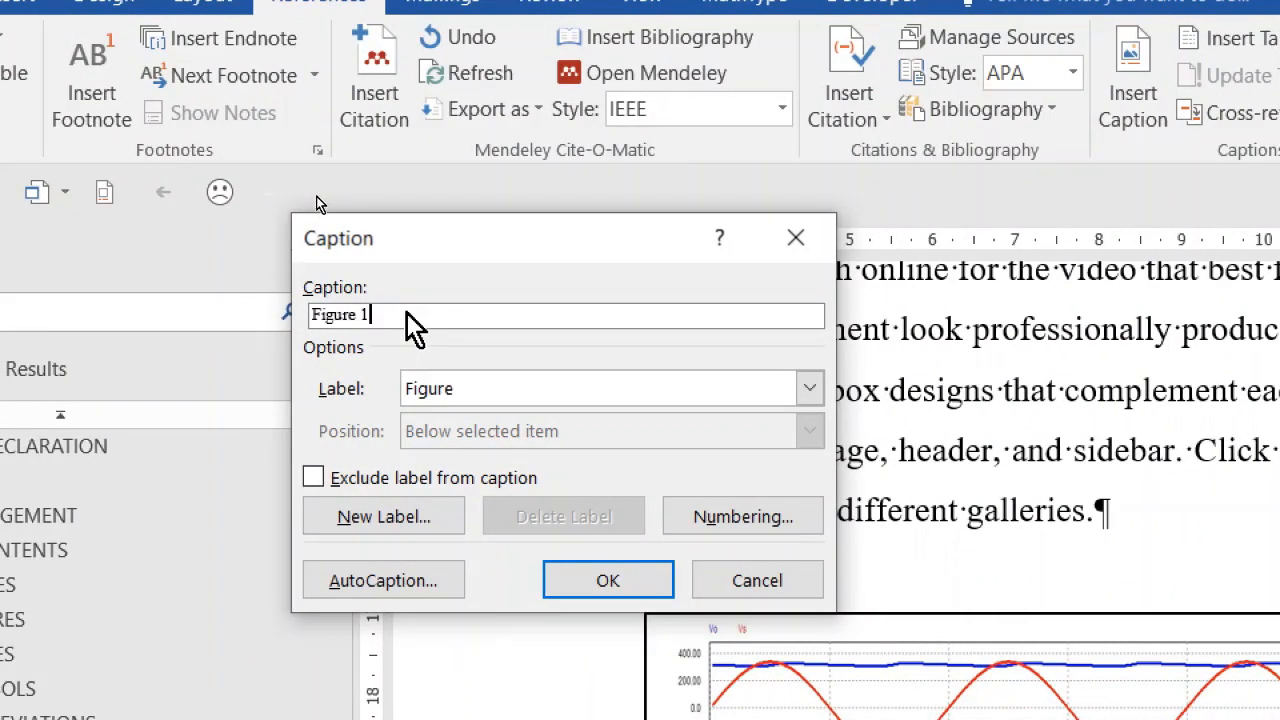
pyautogui.hotkey('ctrl', '2')
pyautogui.moveTo(353, 304); pyautogui.dragTo(374, 332)
pyautogui.moveTo(371, 298); pyautogui.dragTo(424, 238)
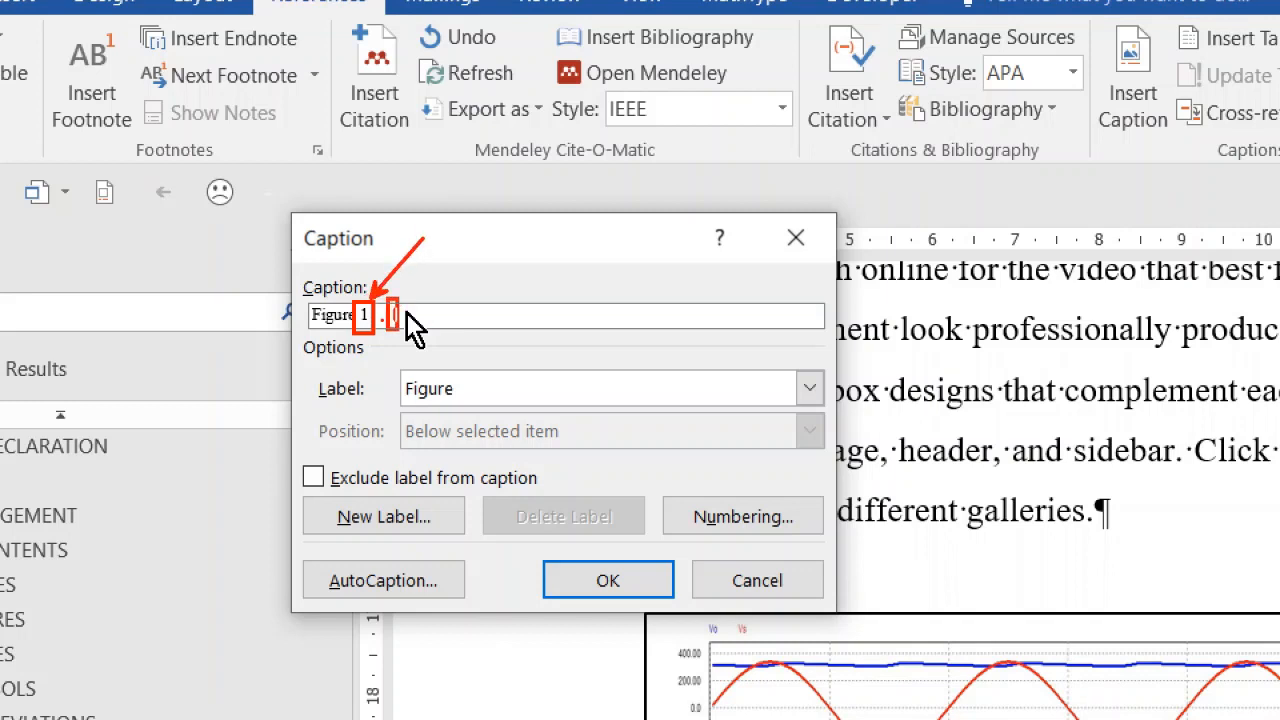
pyautogui.moveTo(386, 300)
pyautogui.mouseDown()
pyautogui.moveTo(410, 342)
pyautogui.moveTo(455, 264)
pyautogui.mouseUp()
pyautogui.press('Escape')
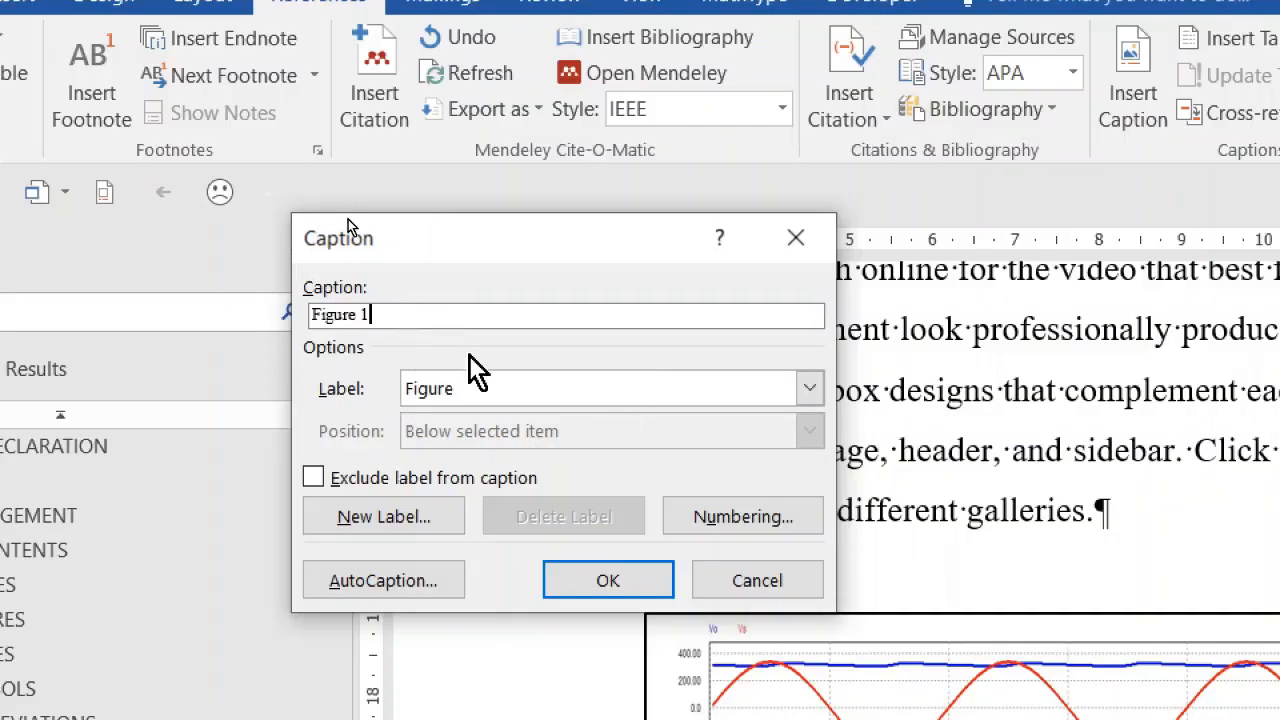
pyautogui.click(812, 388)
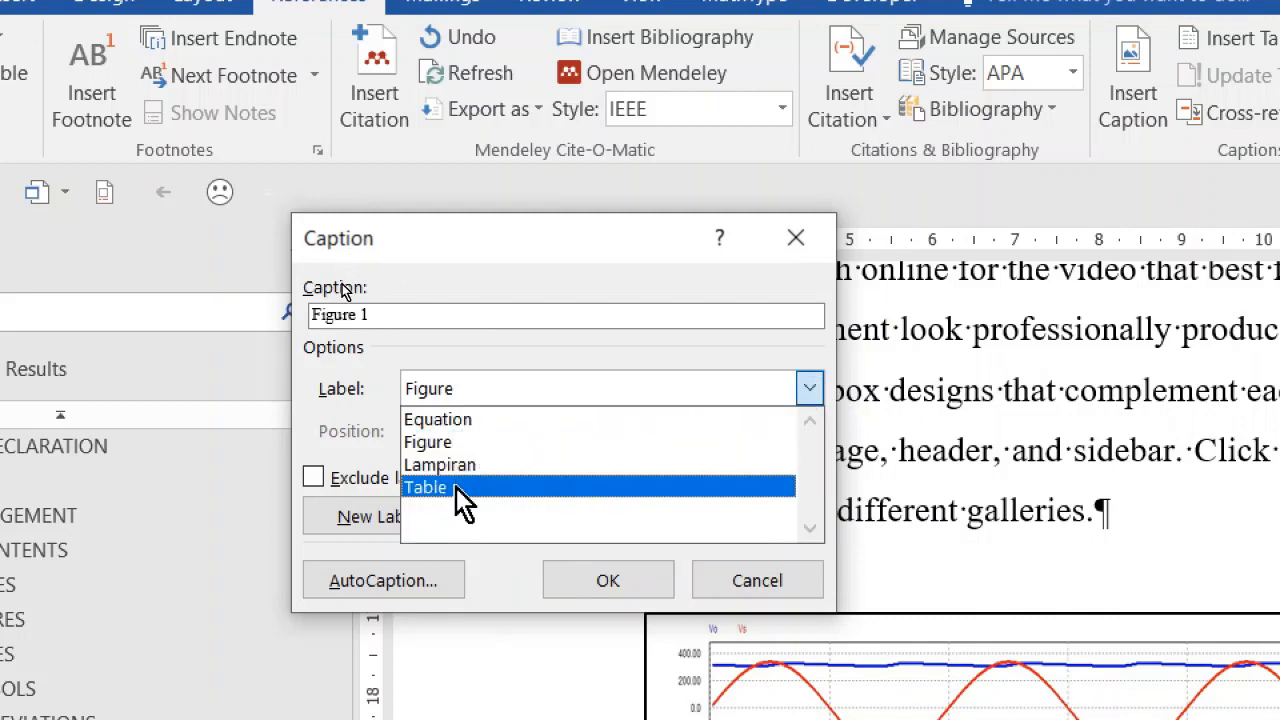
pyautogui.click(757, 580)
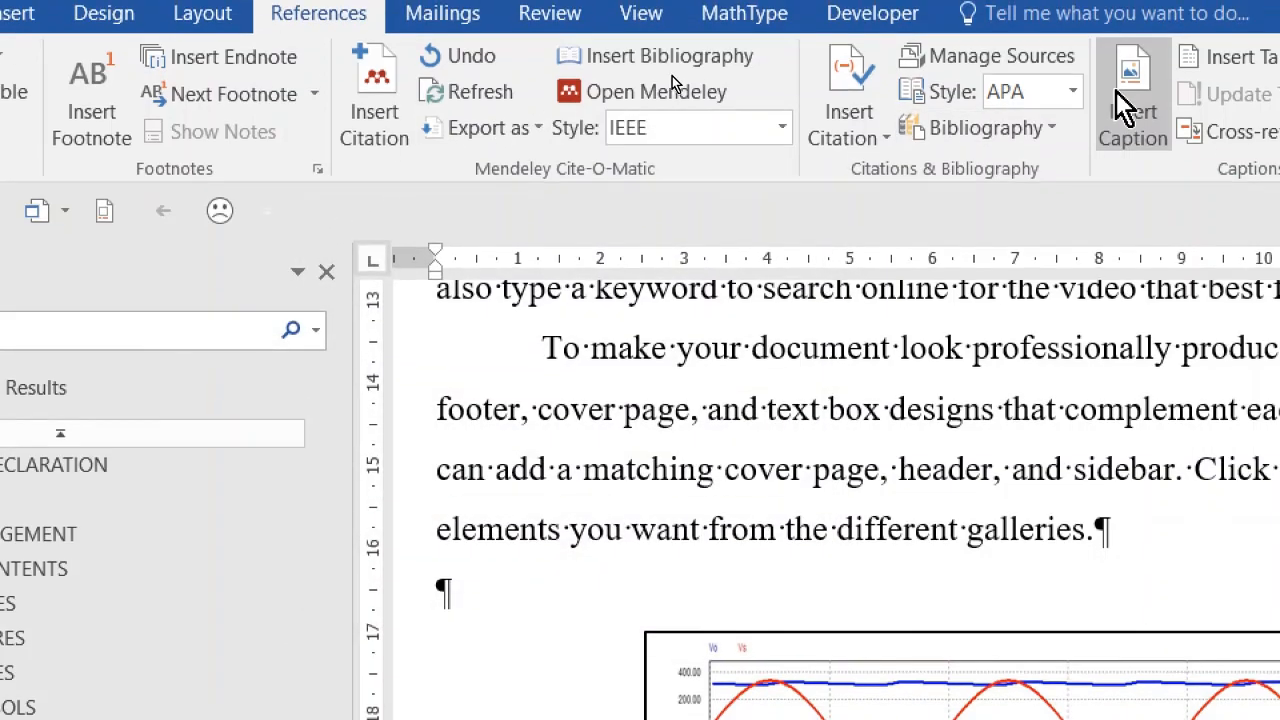
# - Start a Figure caption below the picture and set its numbering to include the Heading 1 chapter number with a period separator
pyautogui.click(1127, 82)
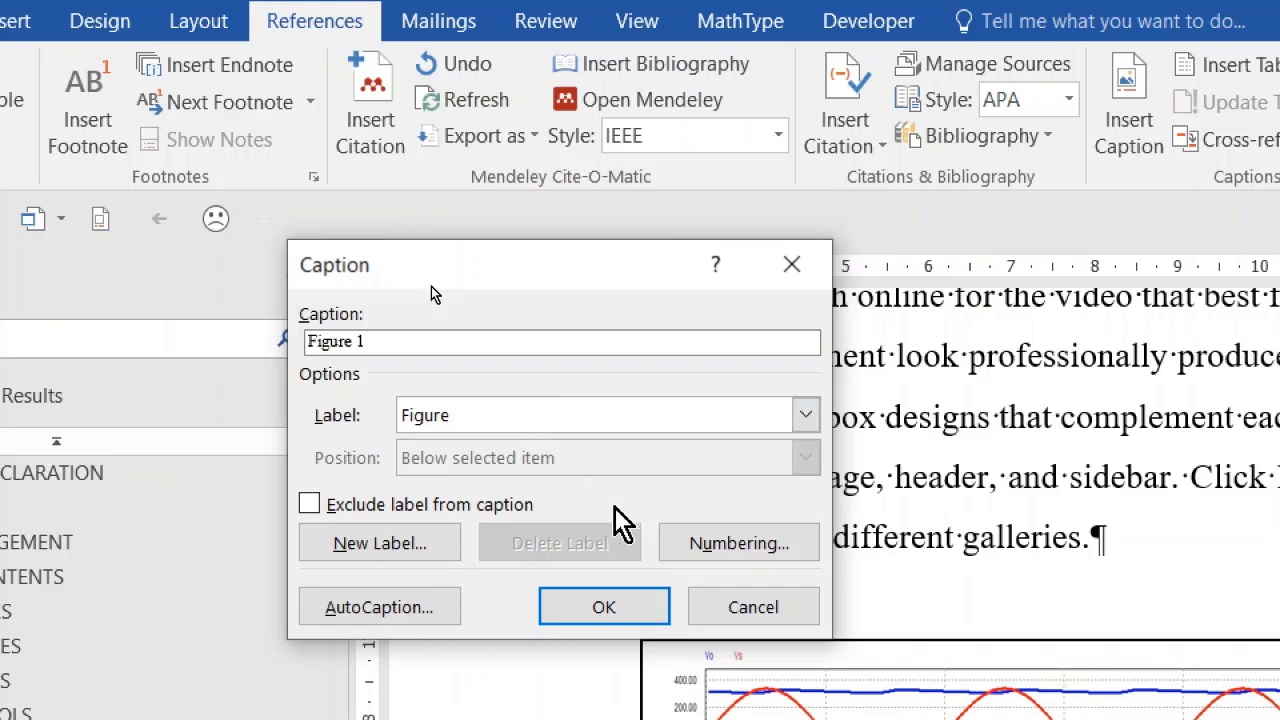
pyautogui.click(730, 549)
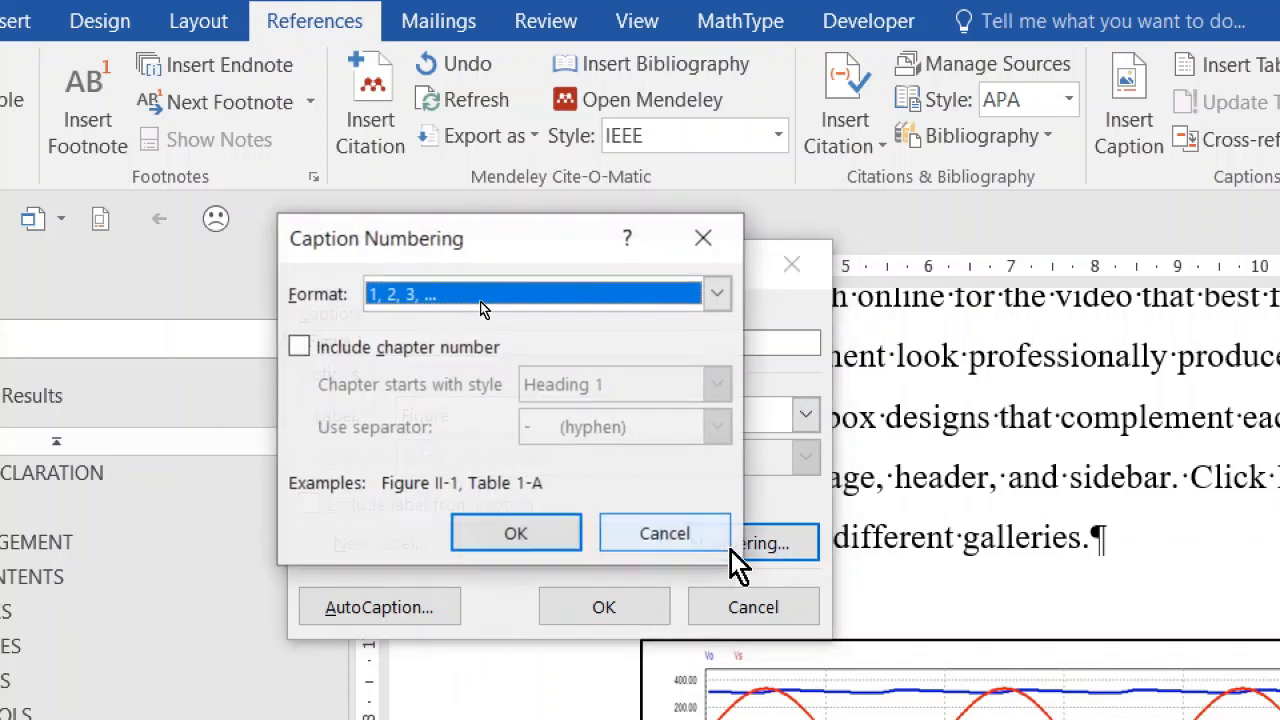
pyautogui.click(298, 347)
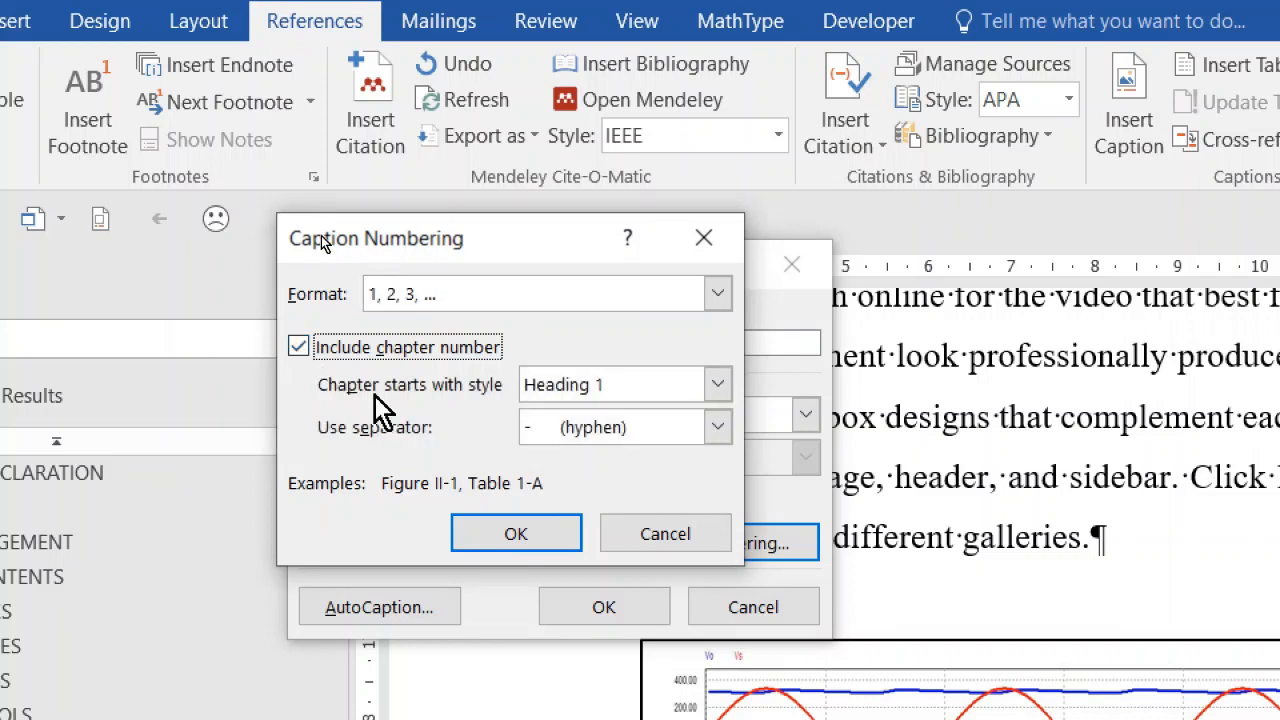
pyautogui.click(680, 431)
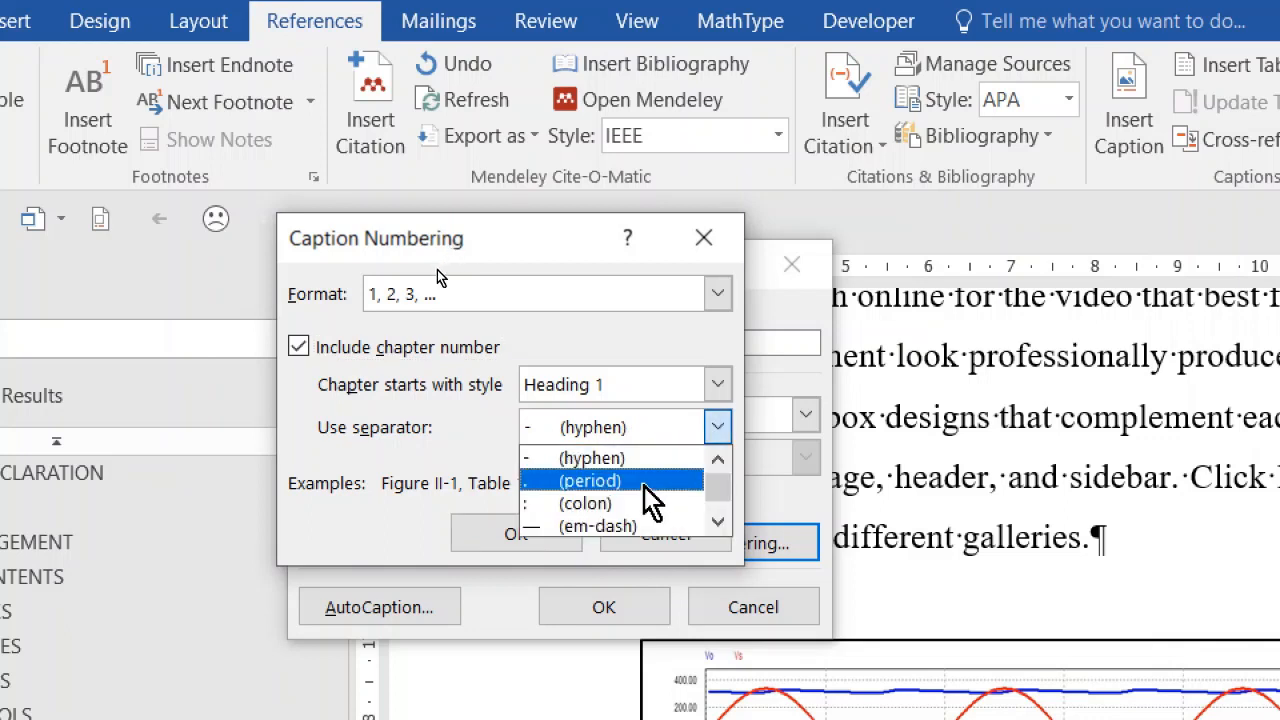
pyautogui.click(648, 486)
pyautogui.click(702, 423)
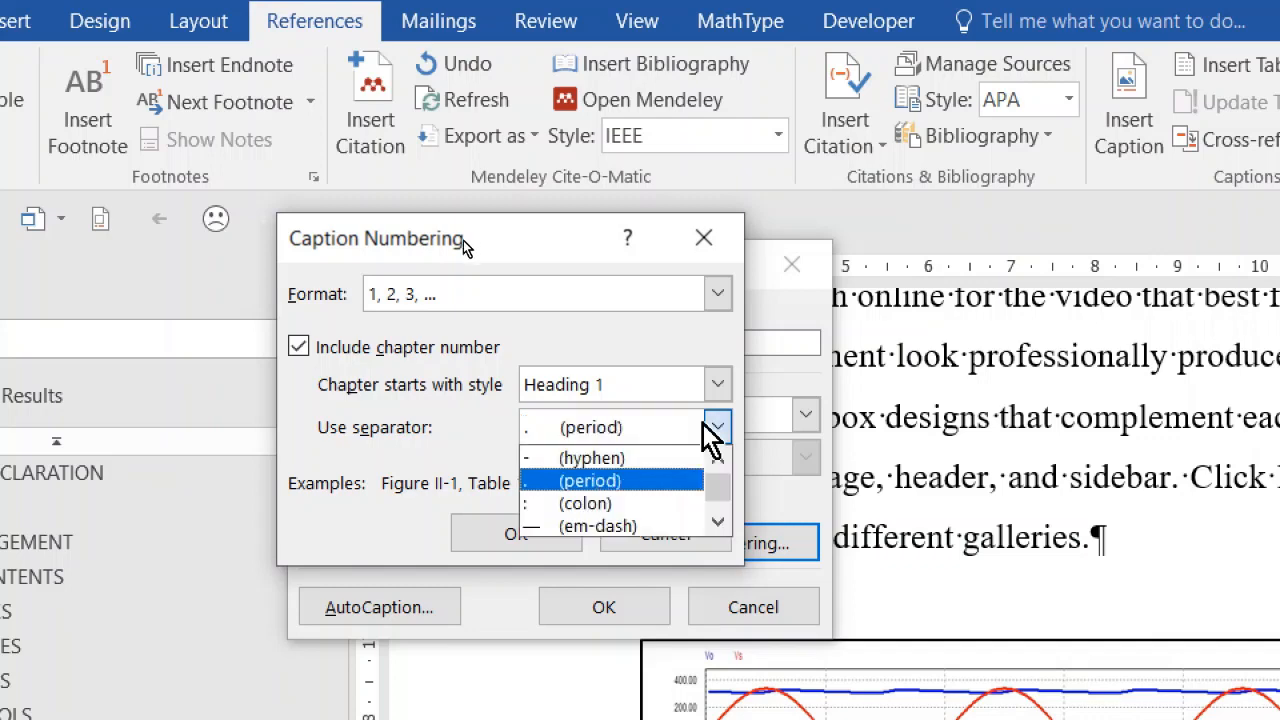
pyautogui.click(581, 464)
pyautogui.click(646, 426)
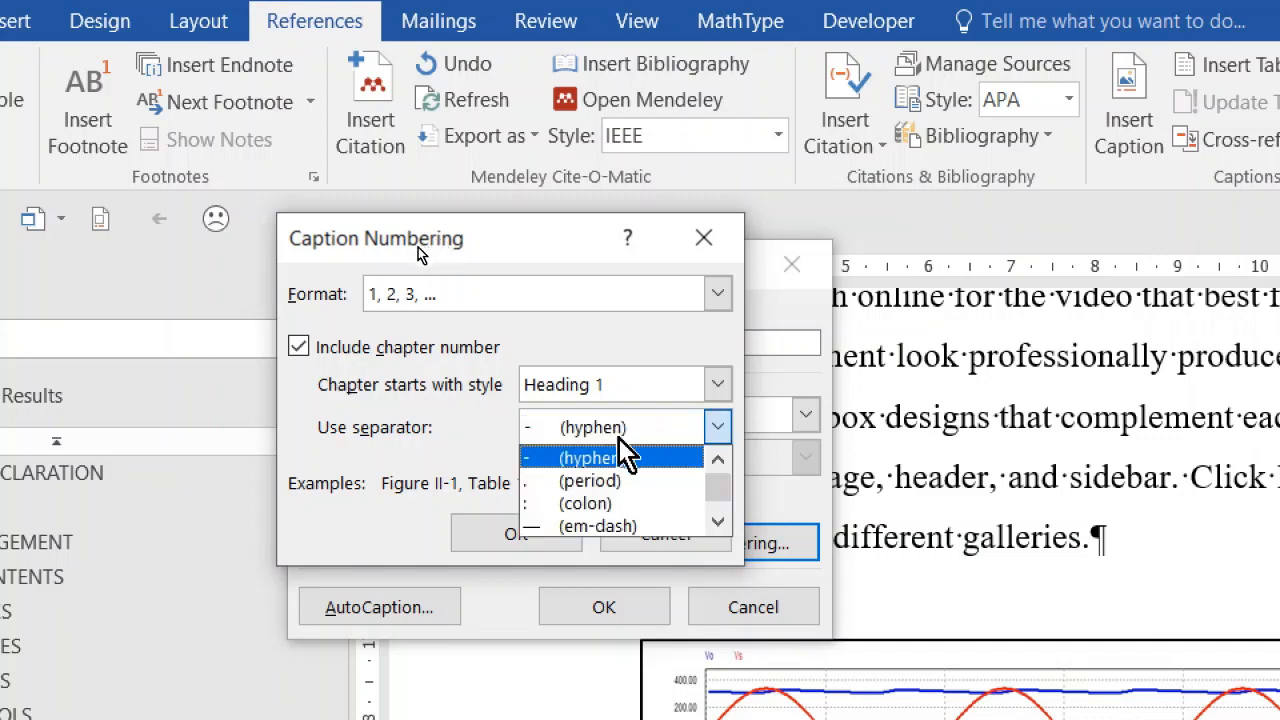
pyautogui.click(578, 485)
pyautogui.click(532, 530)
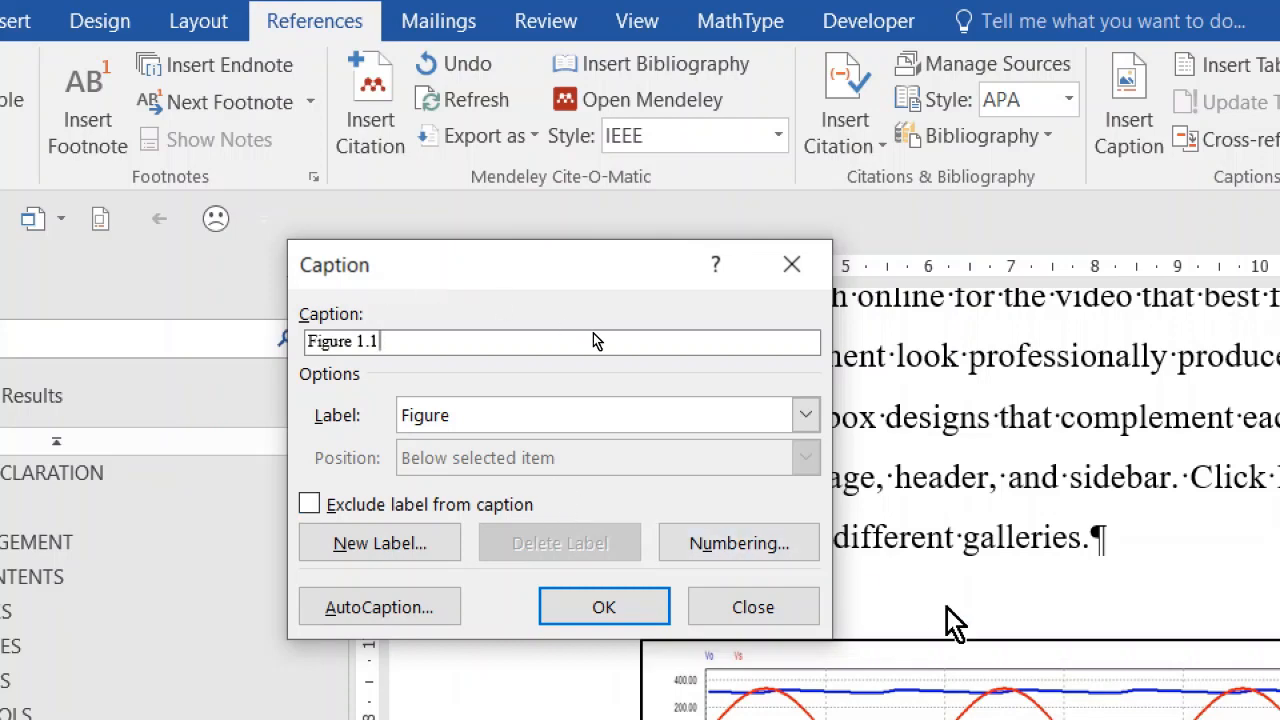
# - Set Heading 1 as the caption numbering's chapter style, and insert the Figure caption below the picture with the title Waveforms
pyautogui.click(733, 545)
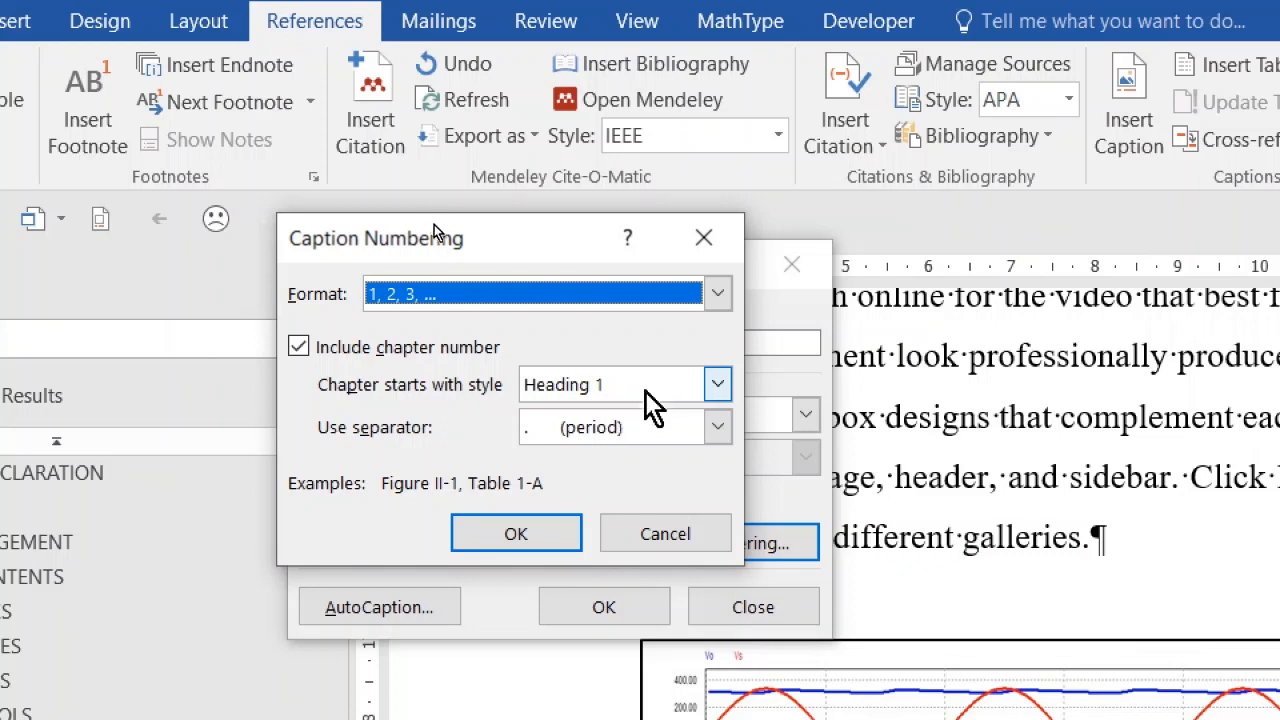
pyautogui.click(725, 387)
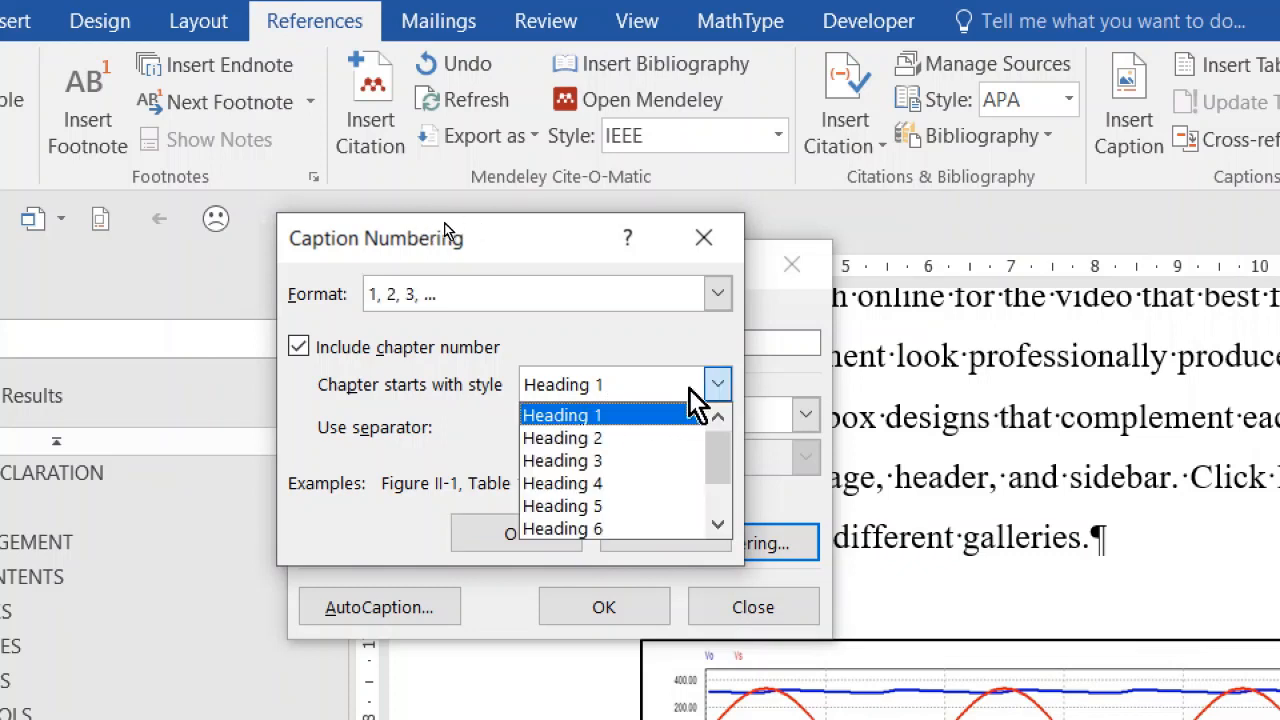
pyautogui.click(630, 412)
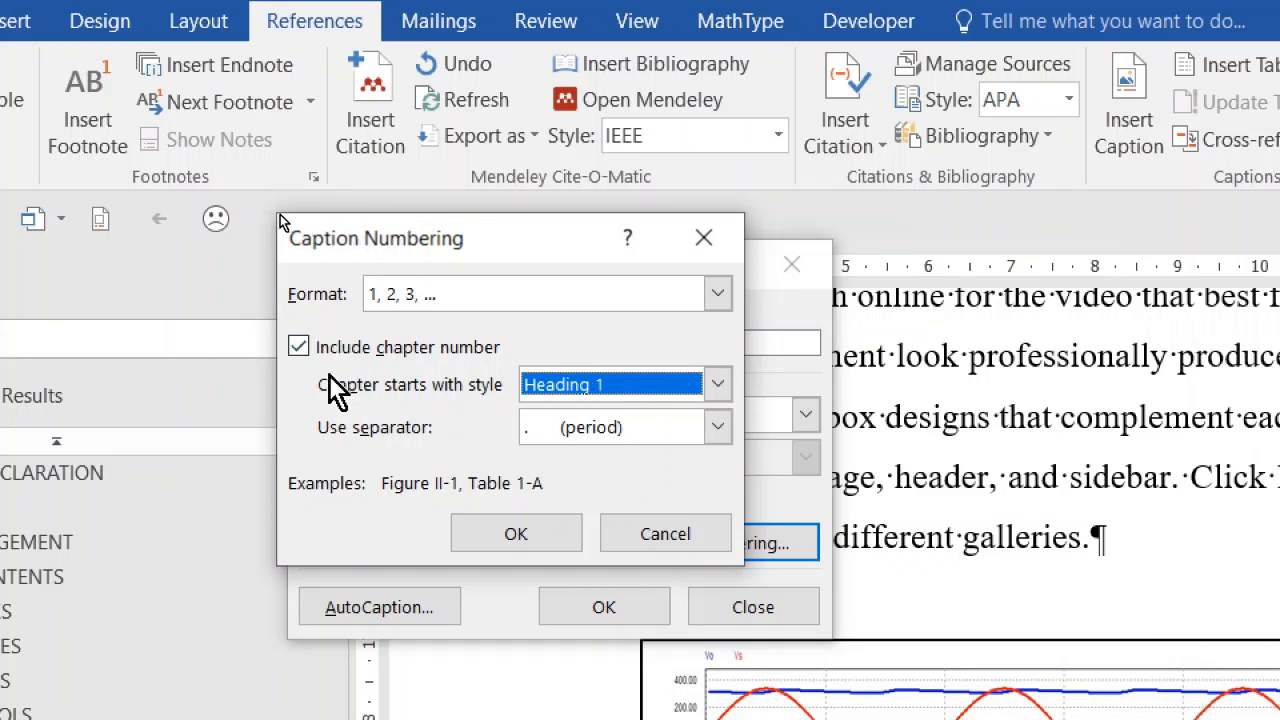
pyautogui.click(655, 395)
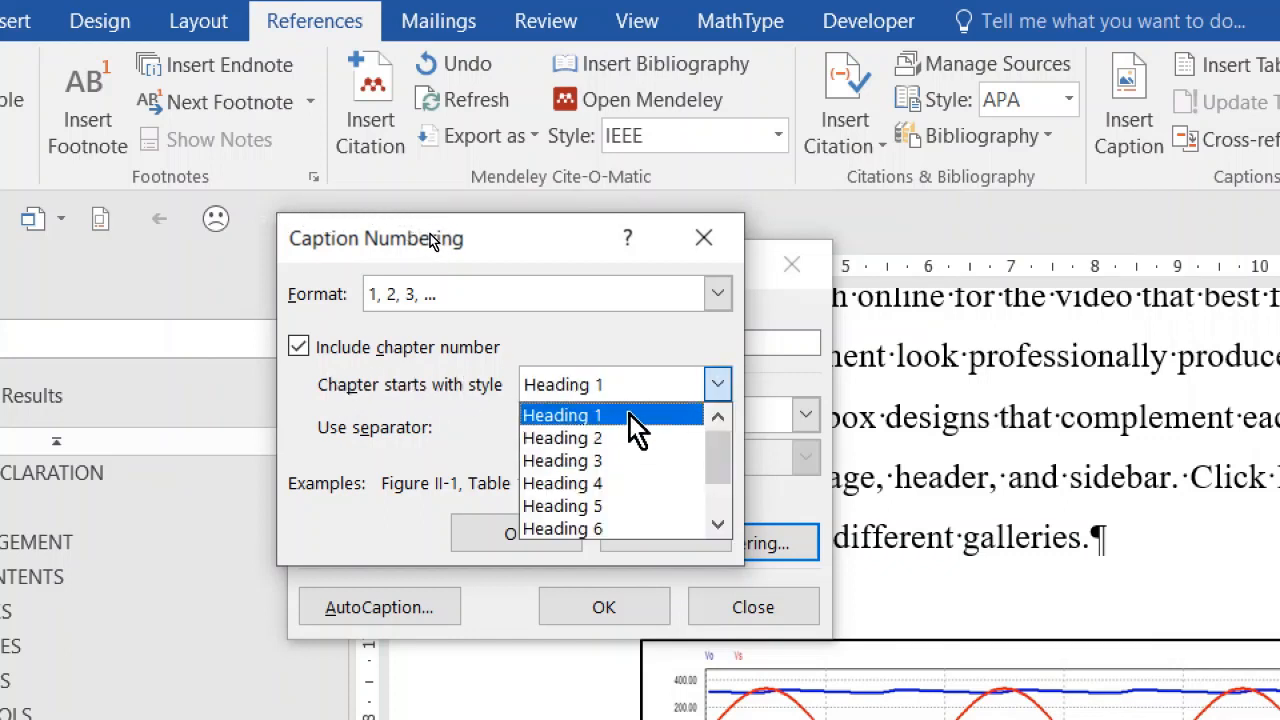
pyautogui.click(629, 414)
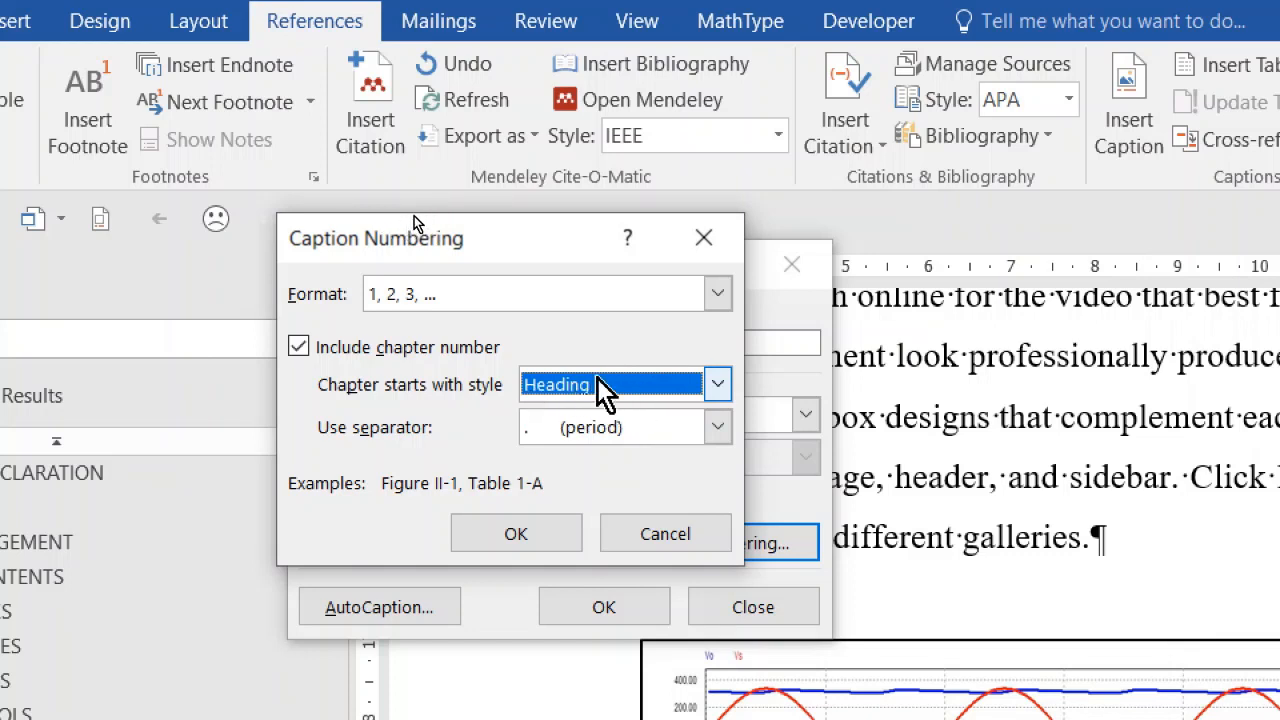
pyautogui.click(529, 520)
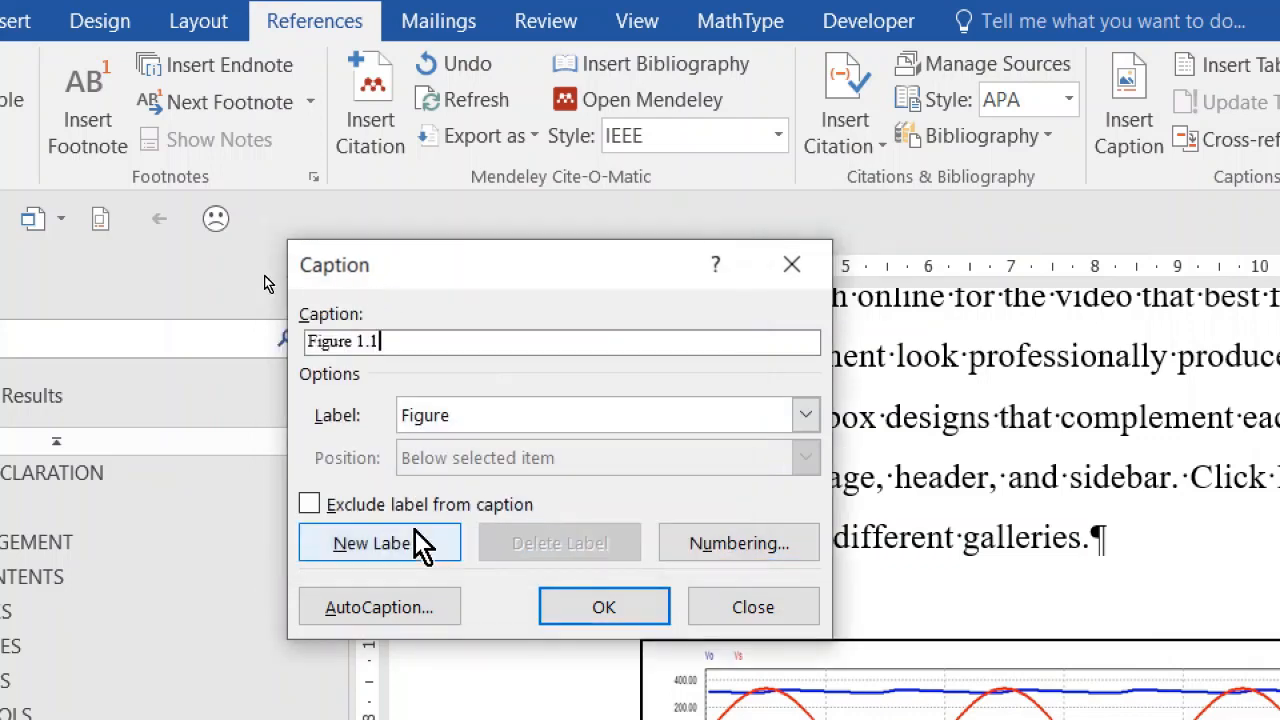
pyautogui.click(612, 611)
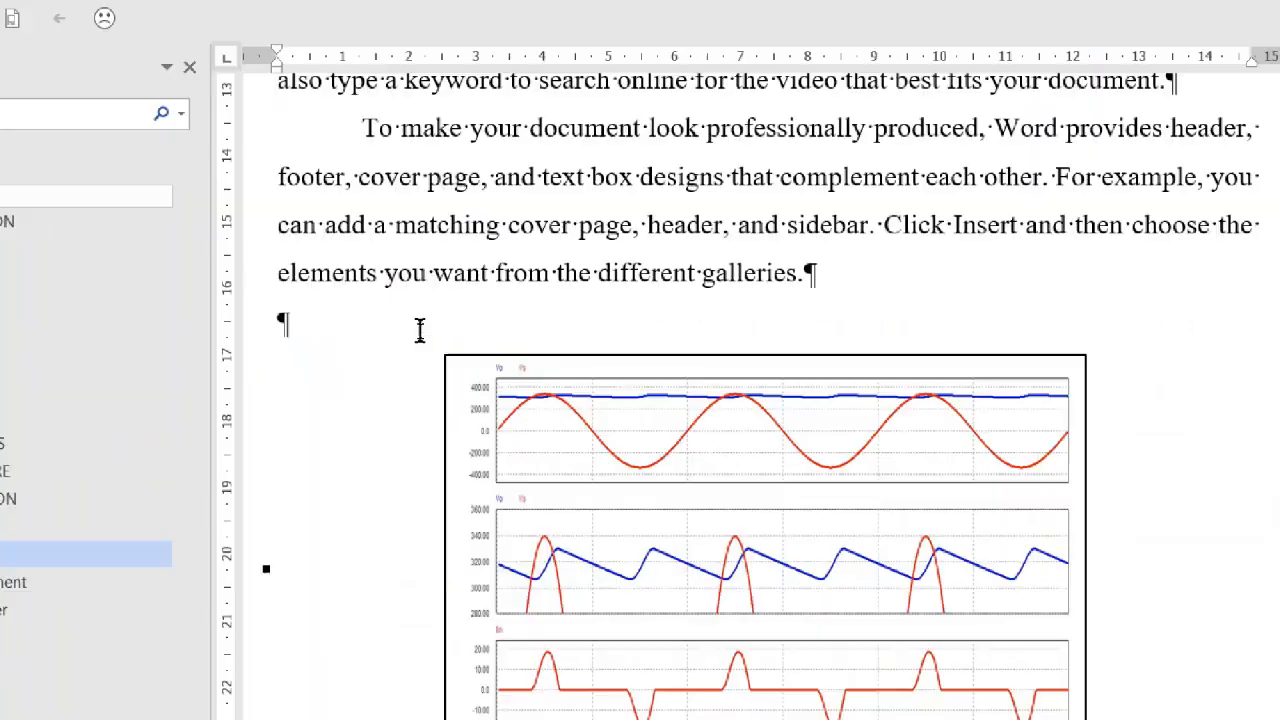
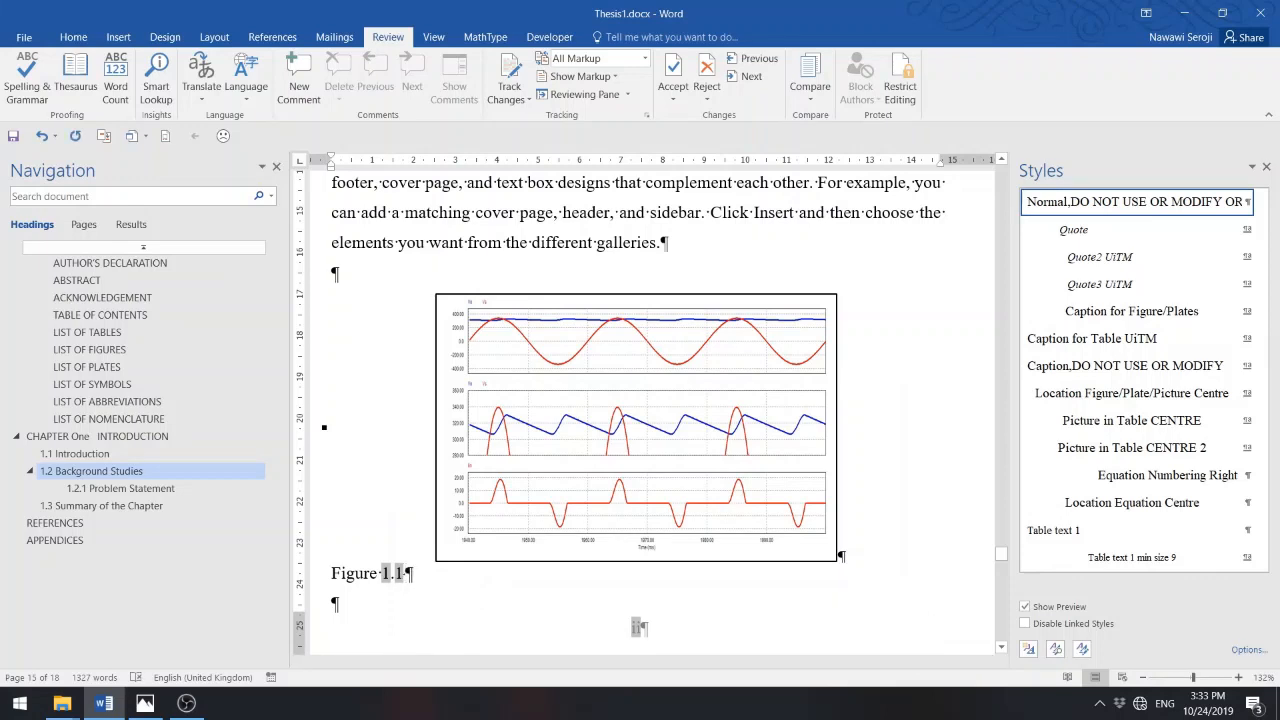
pyautogui.write('Waveforms')
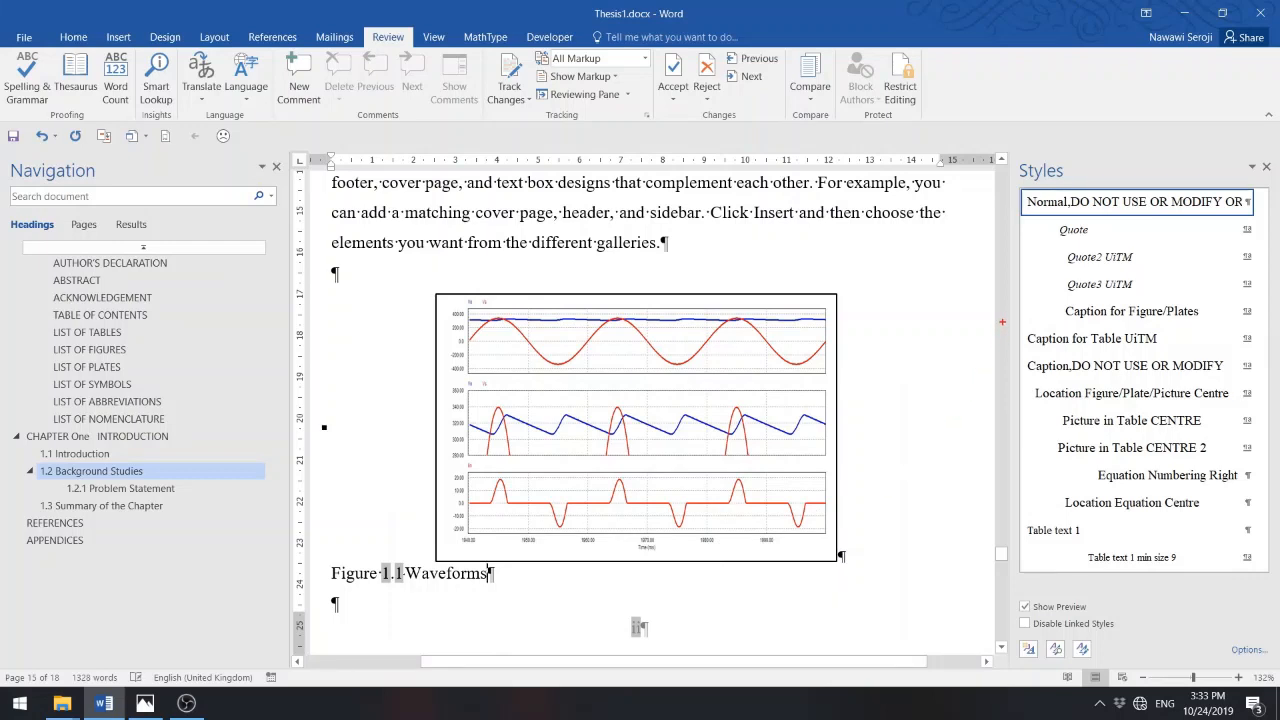
# - Clear the formatting of the Waveforms caption and apply the Caption for Figure/Plates style to it
pyautogui.moveTo(1032, 295); pyautogui.dragTo(1248, 324)
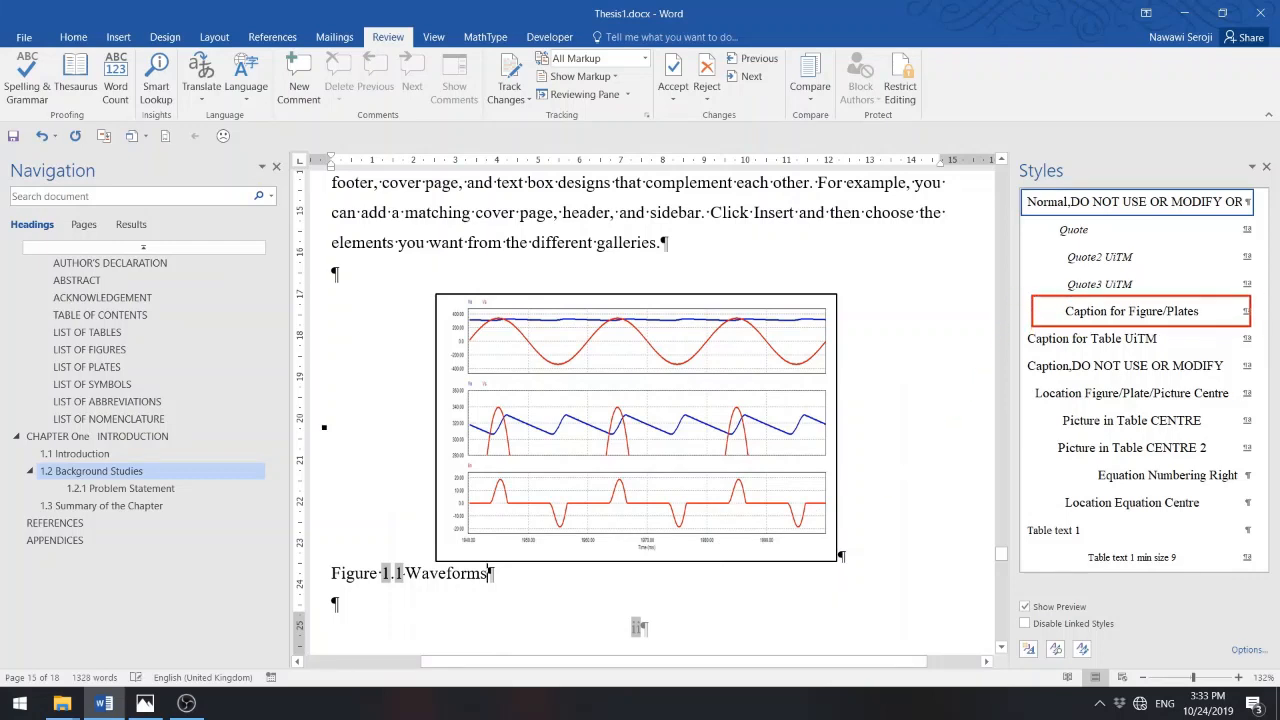
pyautogui.moveTo(1032, 319); pyautogui.dragTo(894, 326)
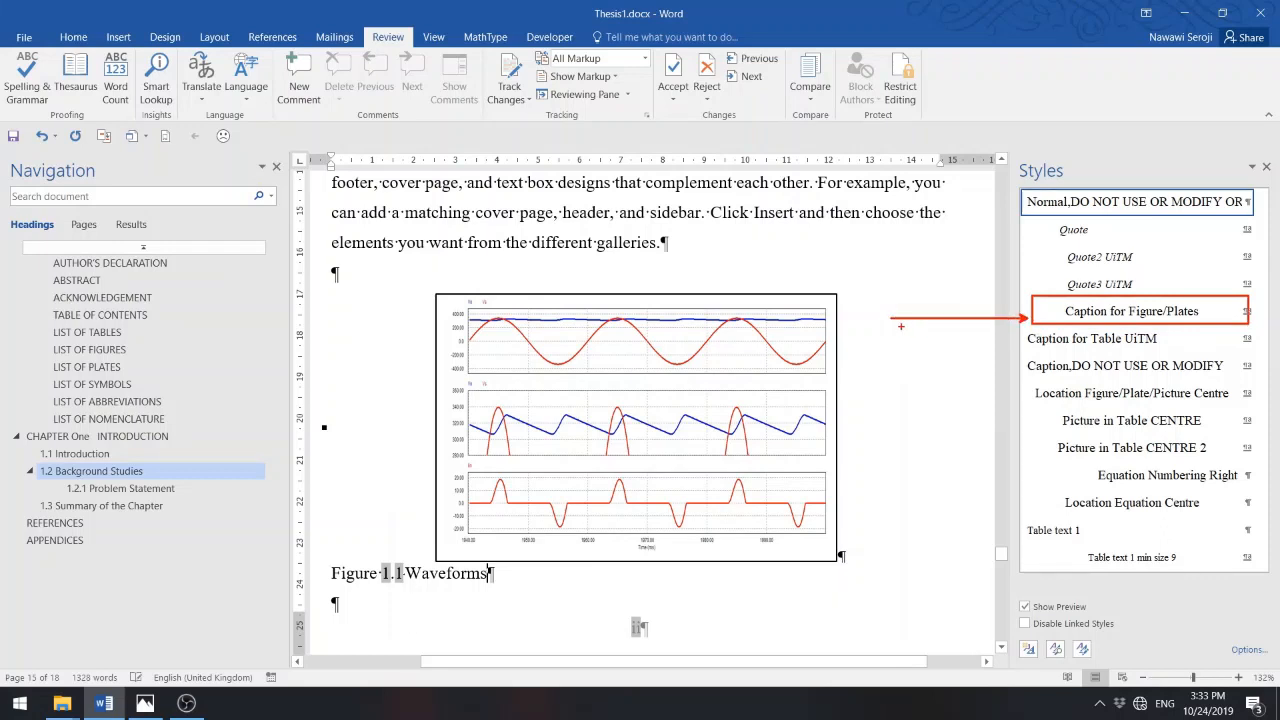
pyautogui.press('Escape')
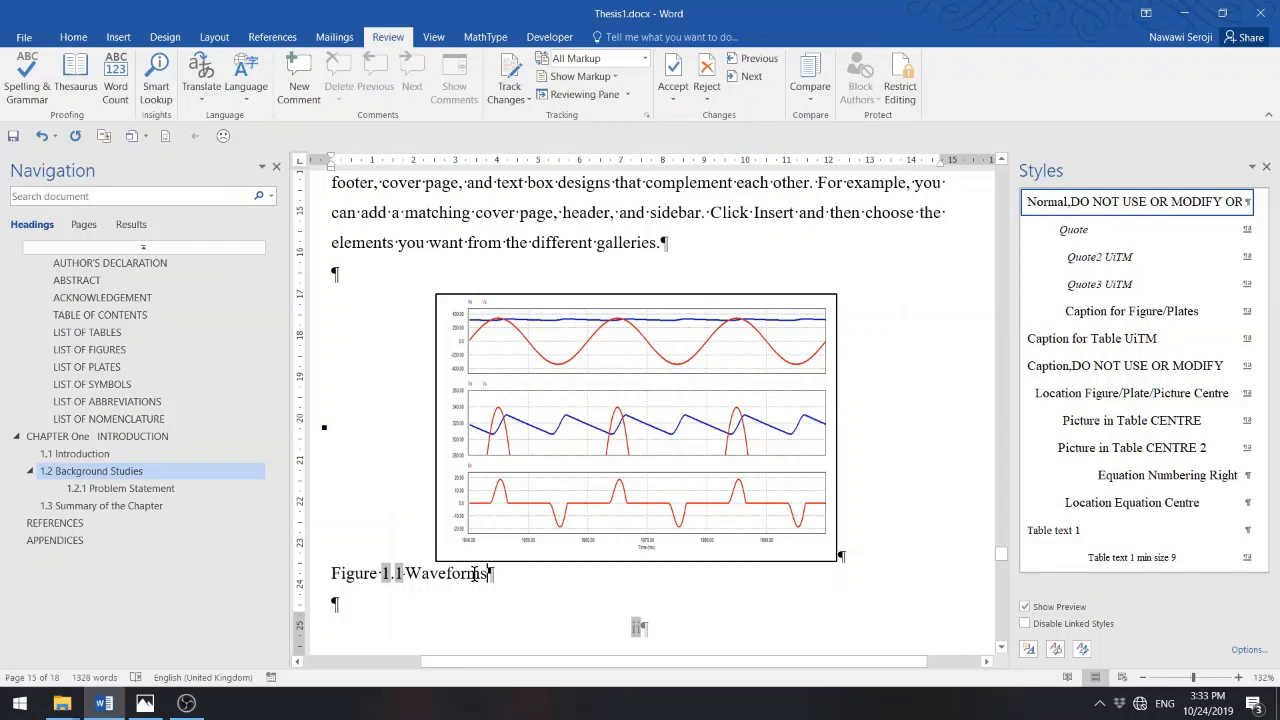
pyautogui.click(75, 42)
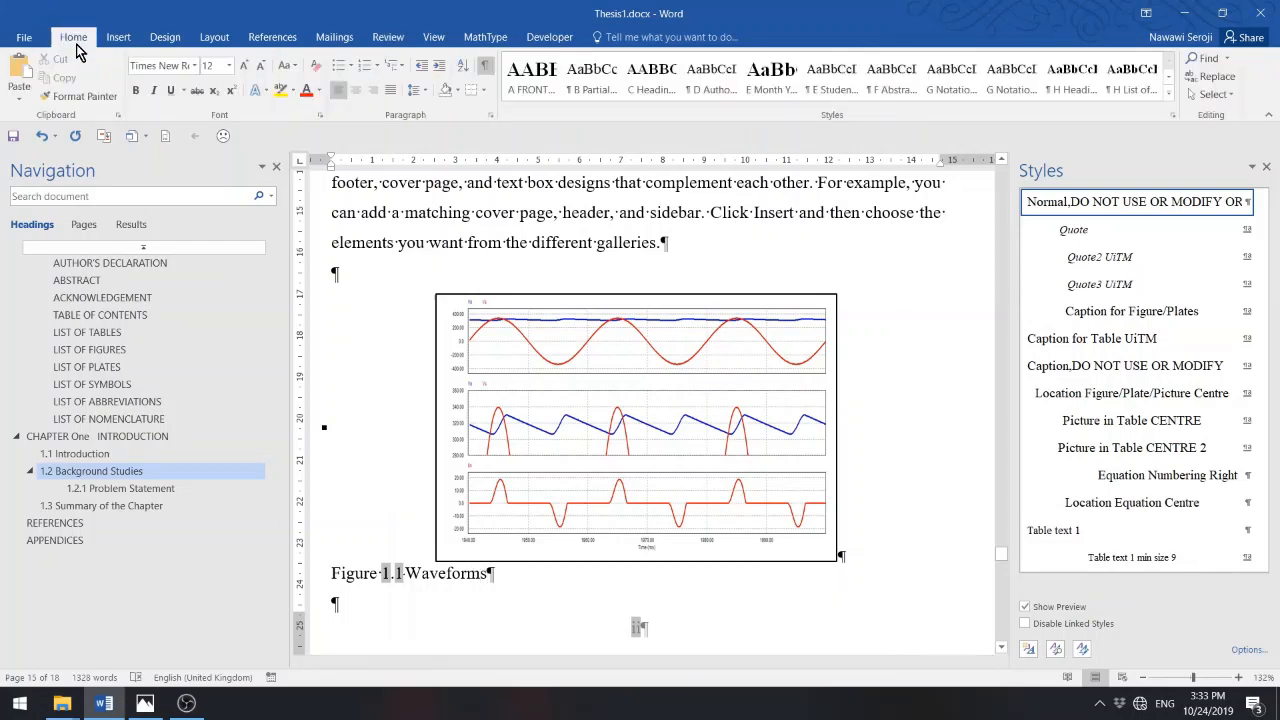
pyautogui.click(317, 73)
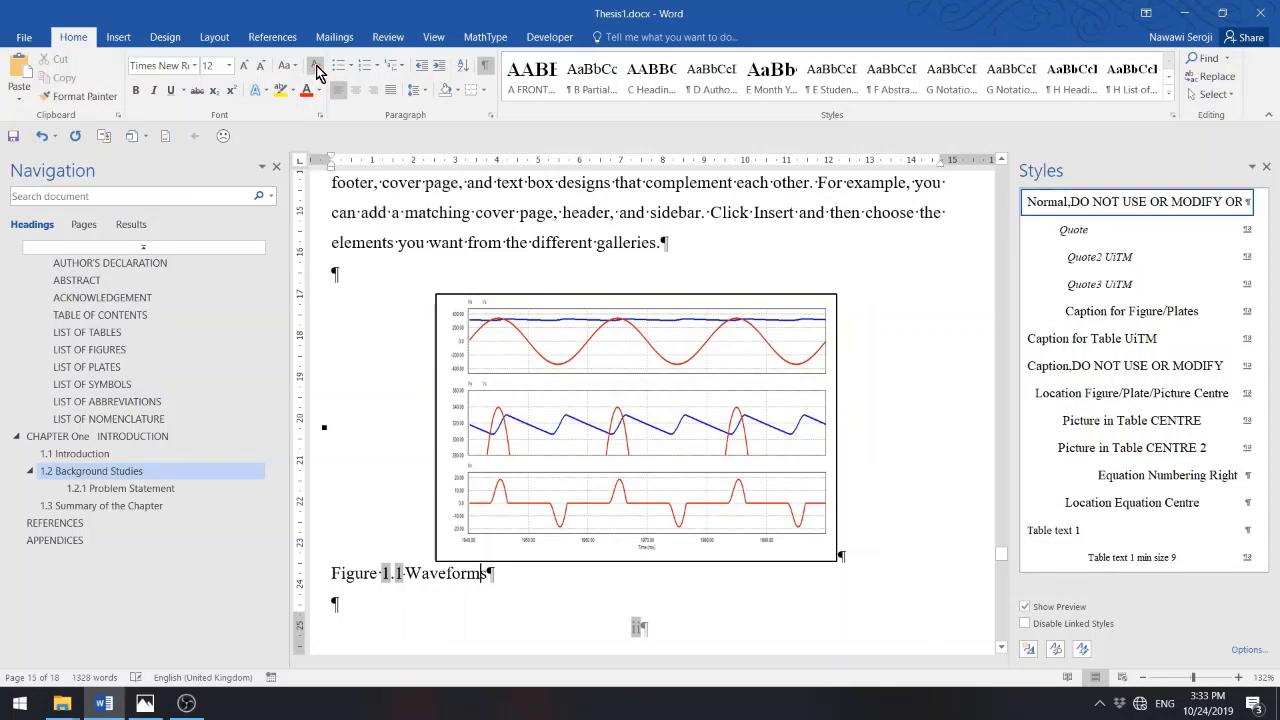
pyautogui.click(1133, 314)
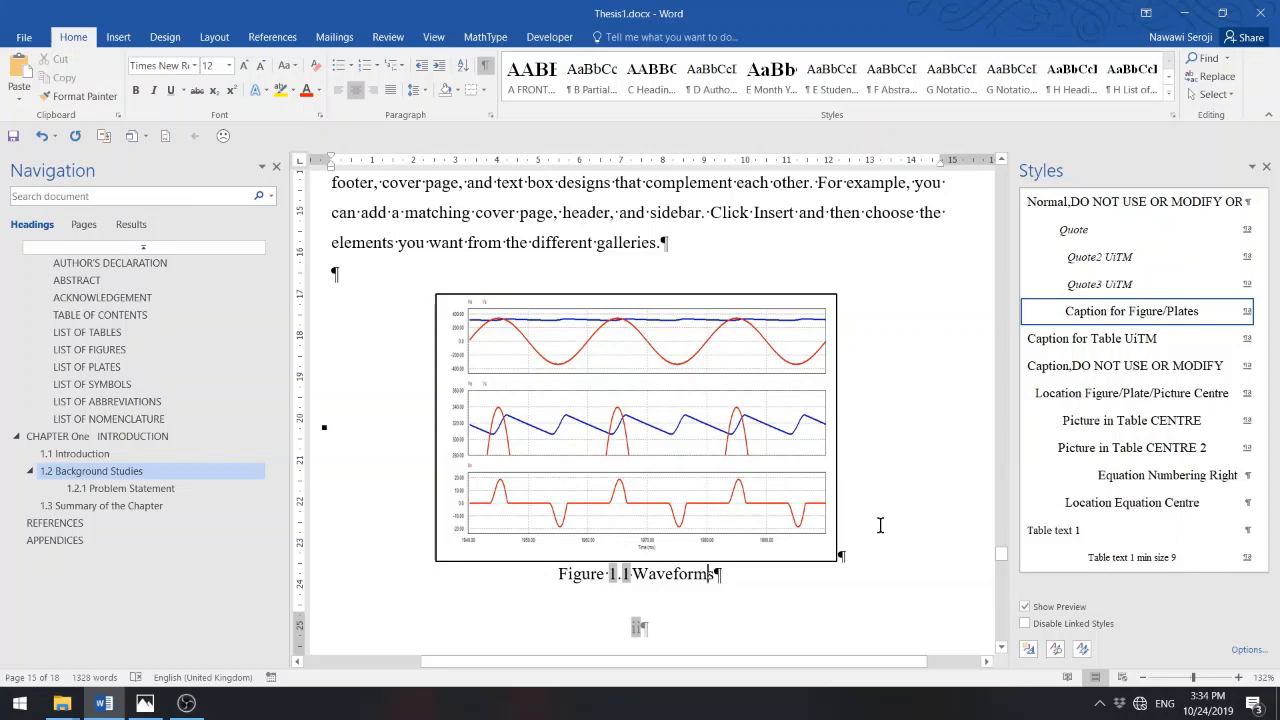
# - Add three blank paragraphs after the "Themes and styles" paragraph in section 1.2 and clear their formatting
pyautogui.scroll(-5, 880, 525)
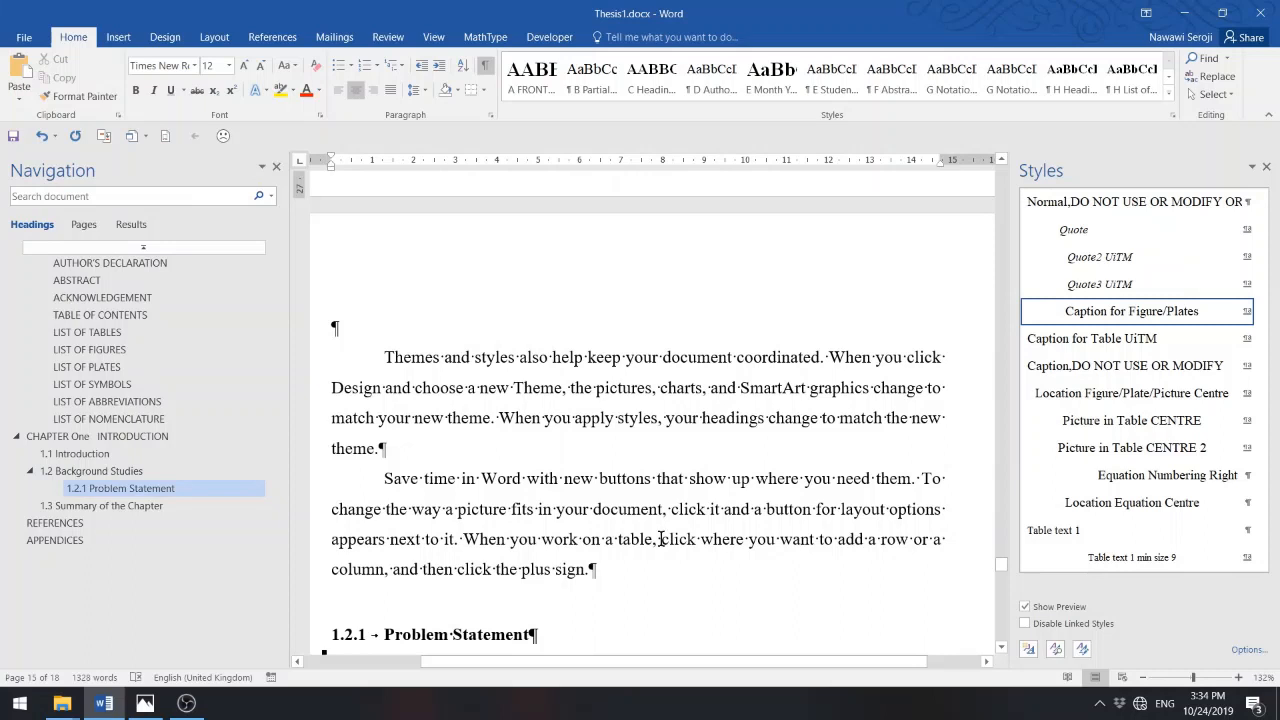
pyautogui.click(397, 453)
pyautogui.press('Return')
pyautogui.press('Return')
pyautogui.press('Return')
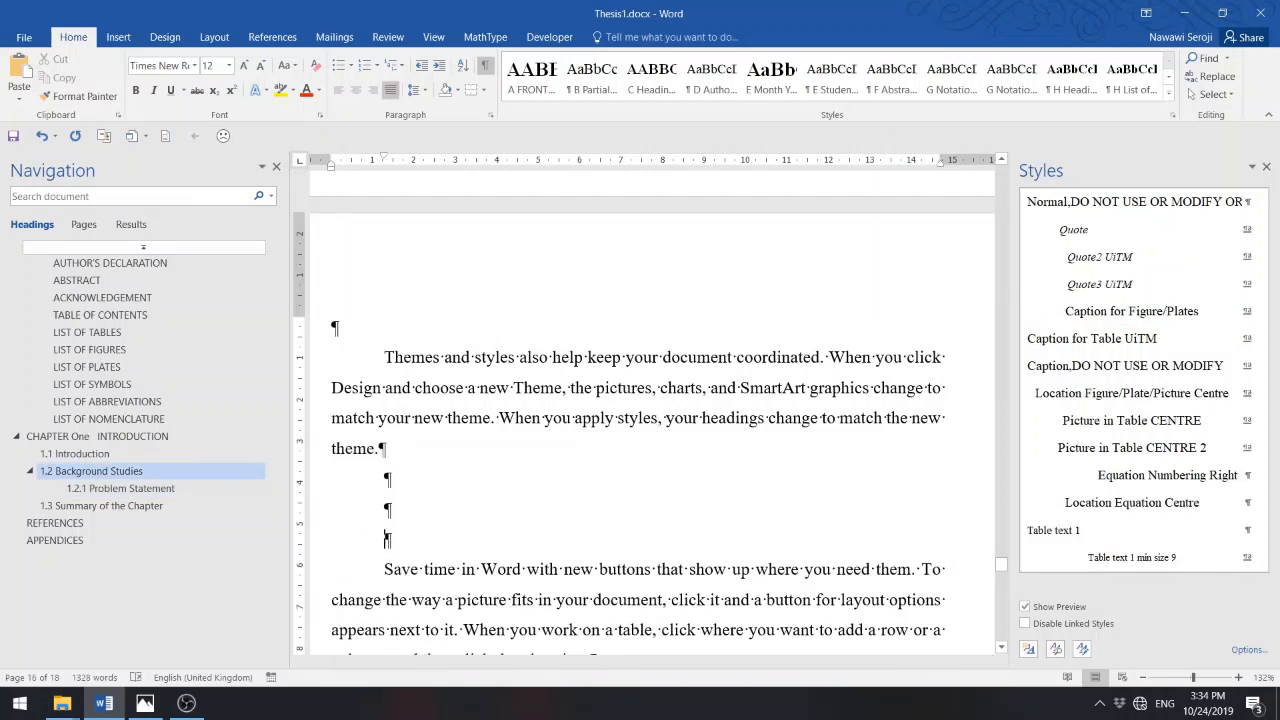
pyautogui.press('Up')
pyautogui.hotkey('shift', 'Down')
pyautogui.hotkey('shift', 'Down')
pyautogui.hotkey('shift', 'Down')
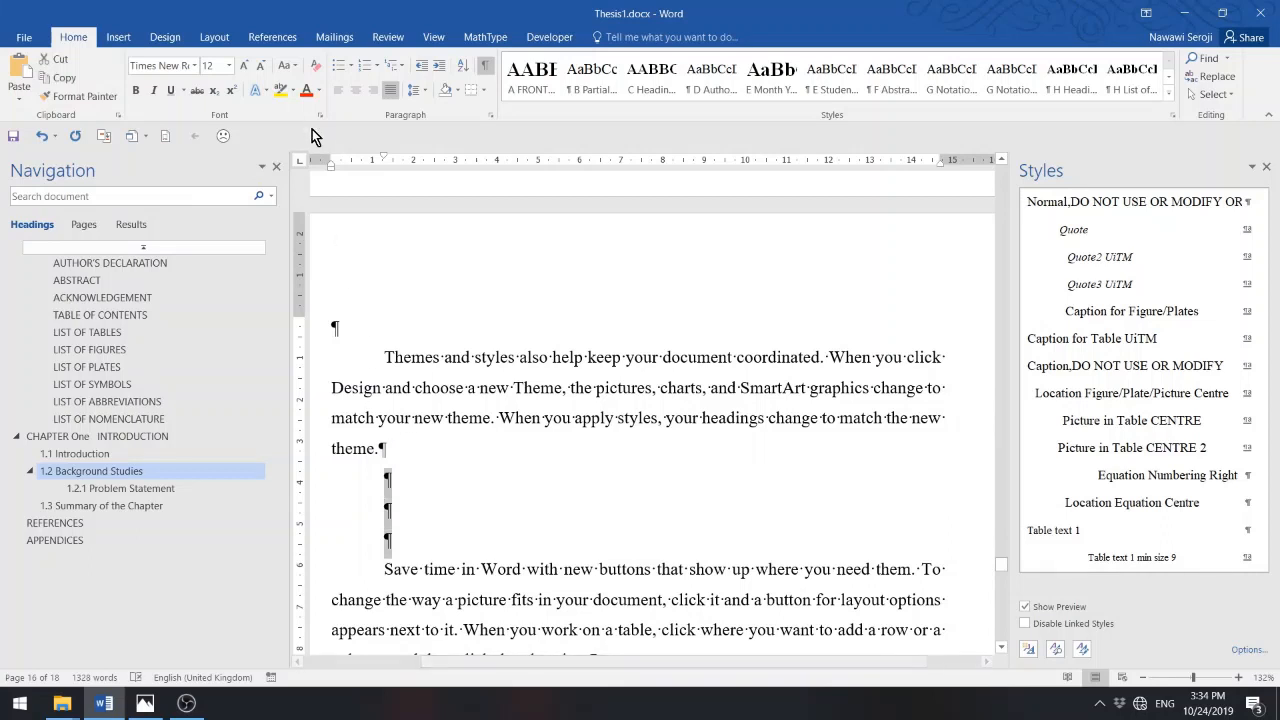
pyautogui.click(315, 65)
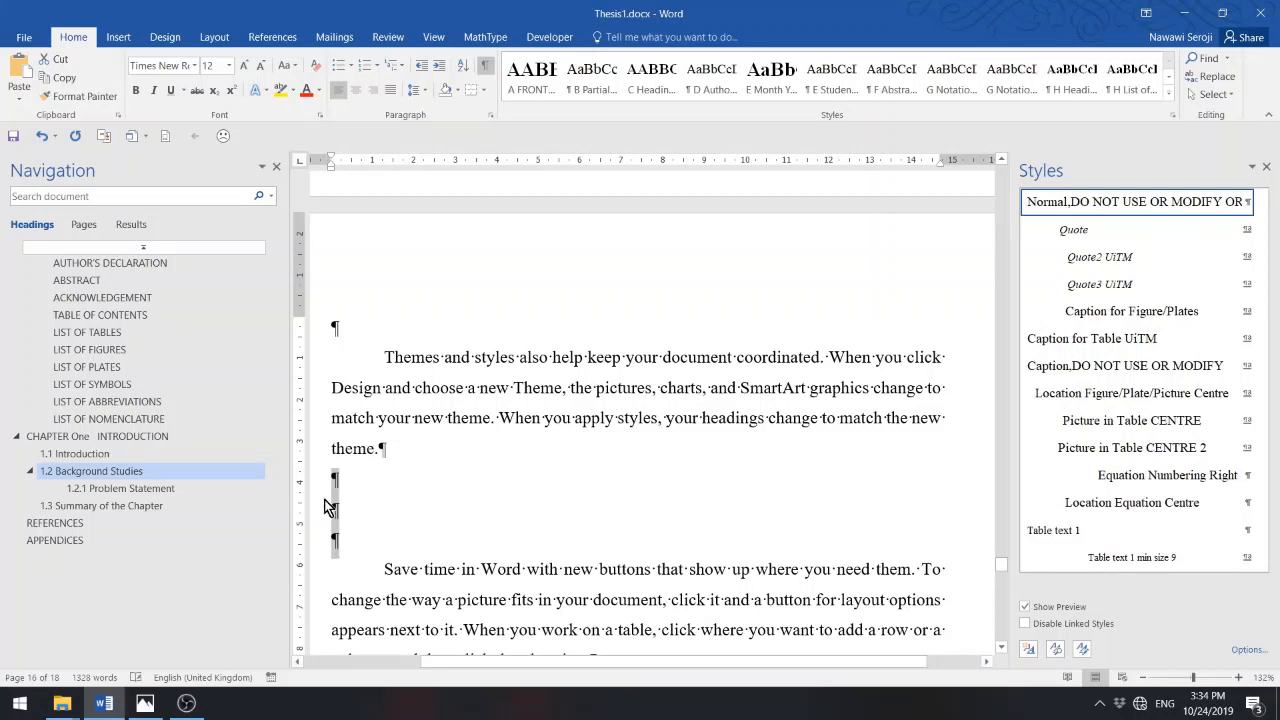
# - Insert the picture Fig1.bmp from the DEMO WORD folder into the middle one of the three blank paragraphs
pyautogui.click(390, 512)
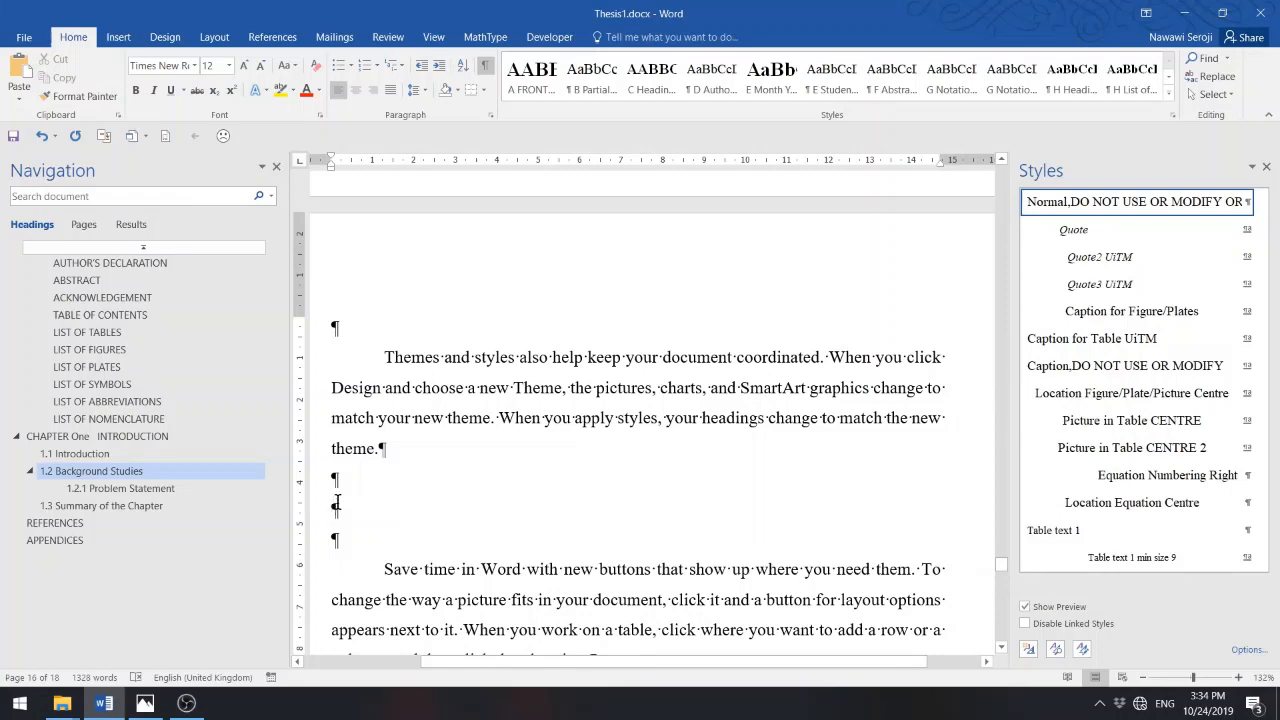
pyautogui.click(119, 38)
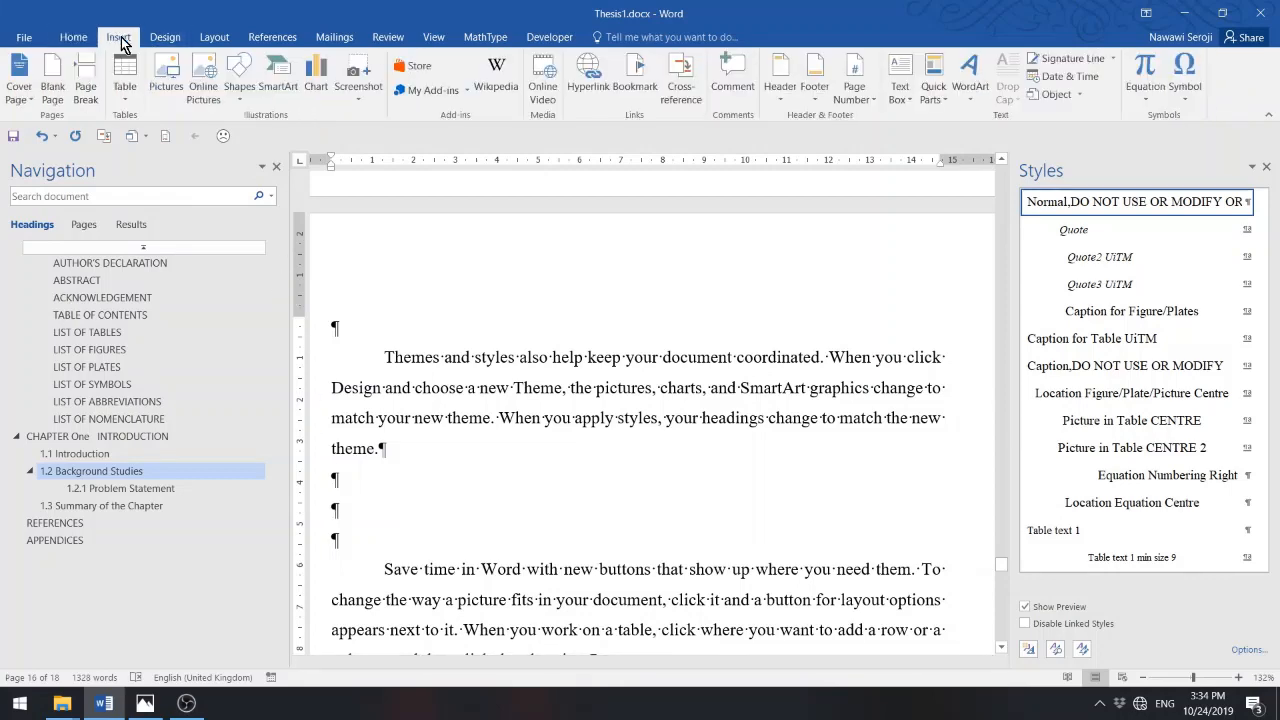
pyautogui.click(166, 75)
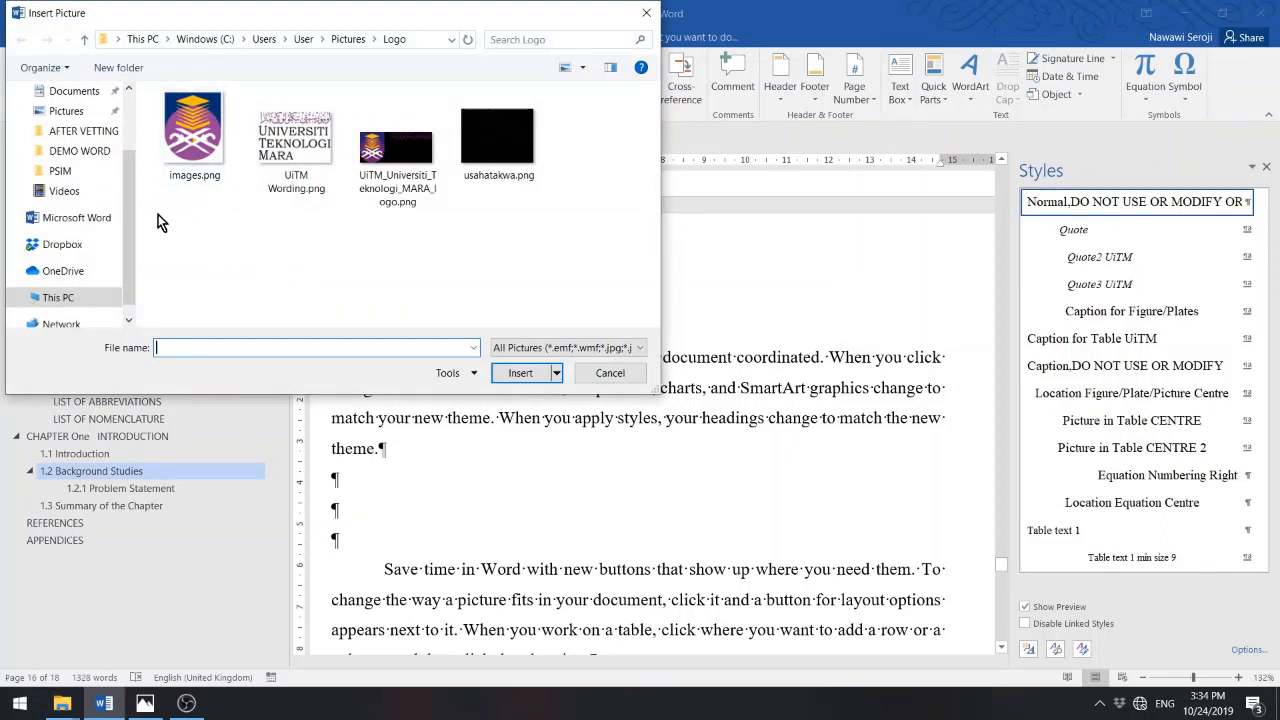
pyautogui.click(91, 155)
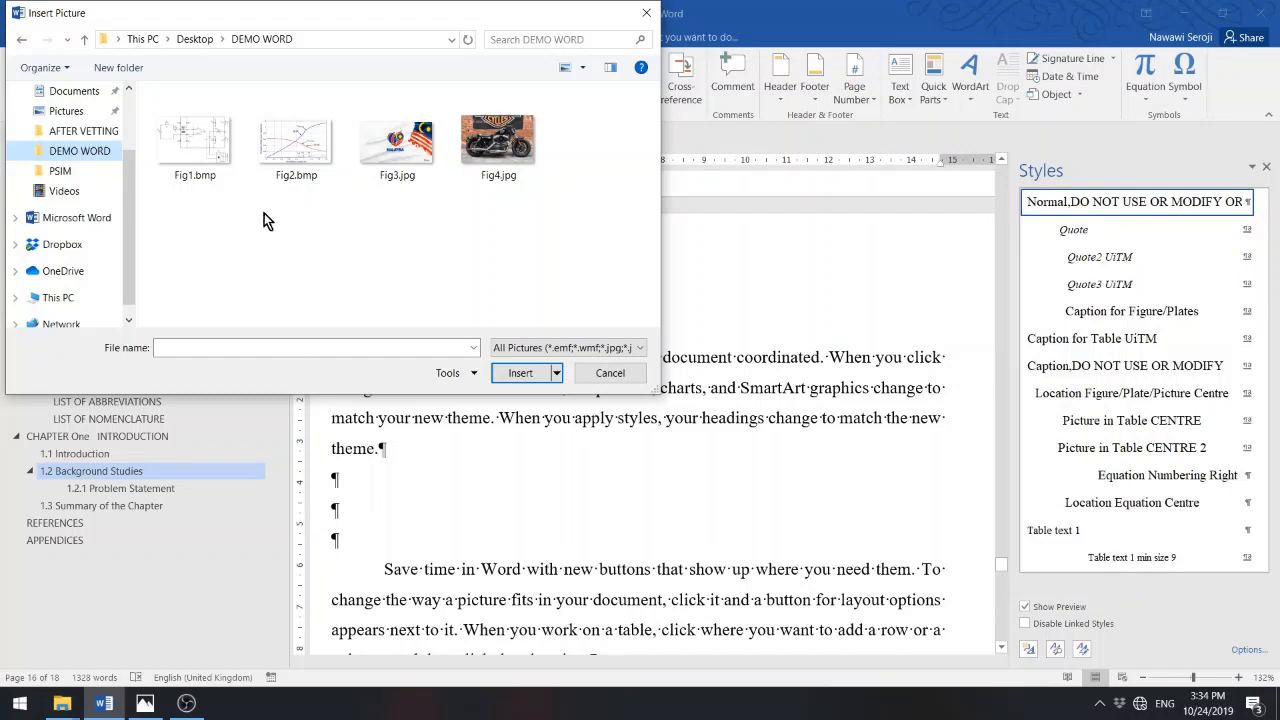
pyautogui.click(190, 146)
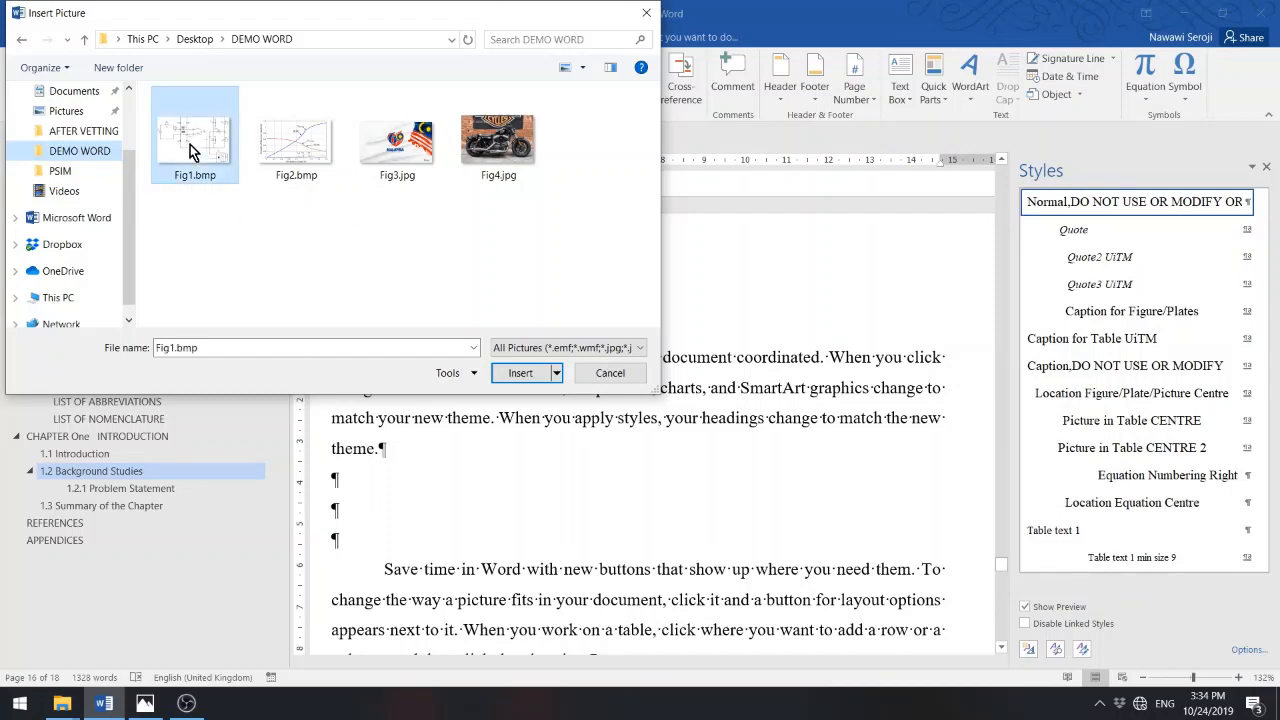
pyautogui.click(520, 373)
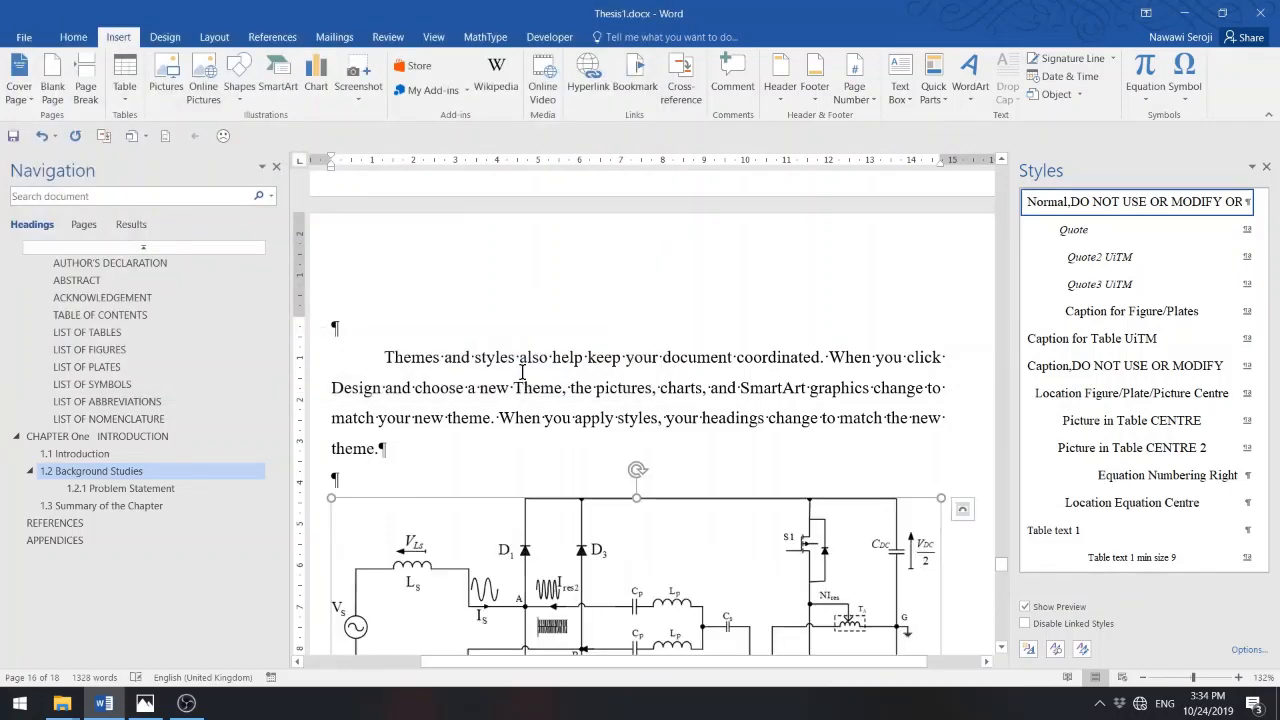
# - Shrink the circuit picture proportionally to about 7.35 cm high and 11.52 cm wide
pyautogui.scroll(-8, 767, 498)
pyautogui.scroll(8, 765, 492)
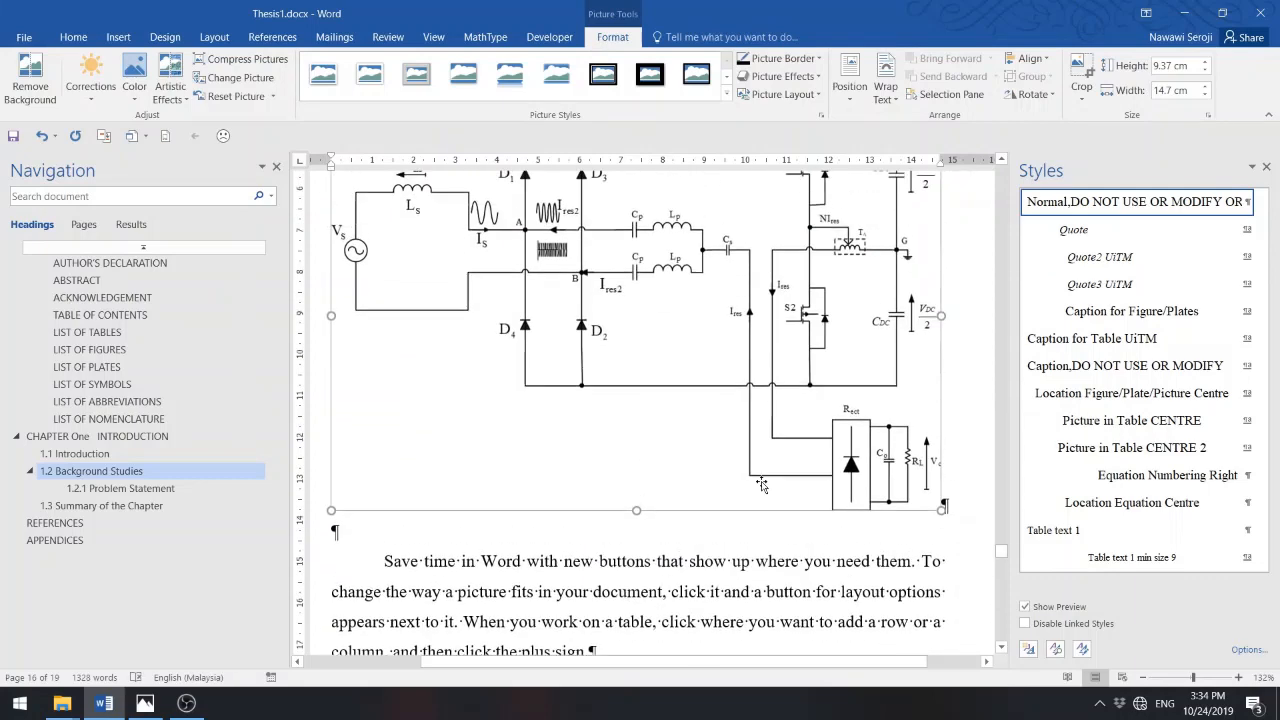
pyautogui.scroll(1, 762, 485)
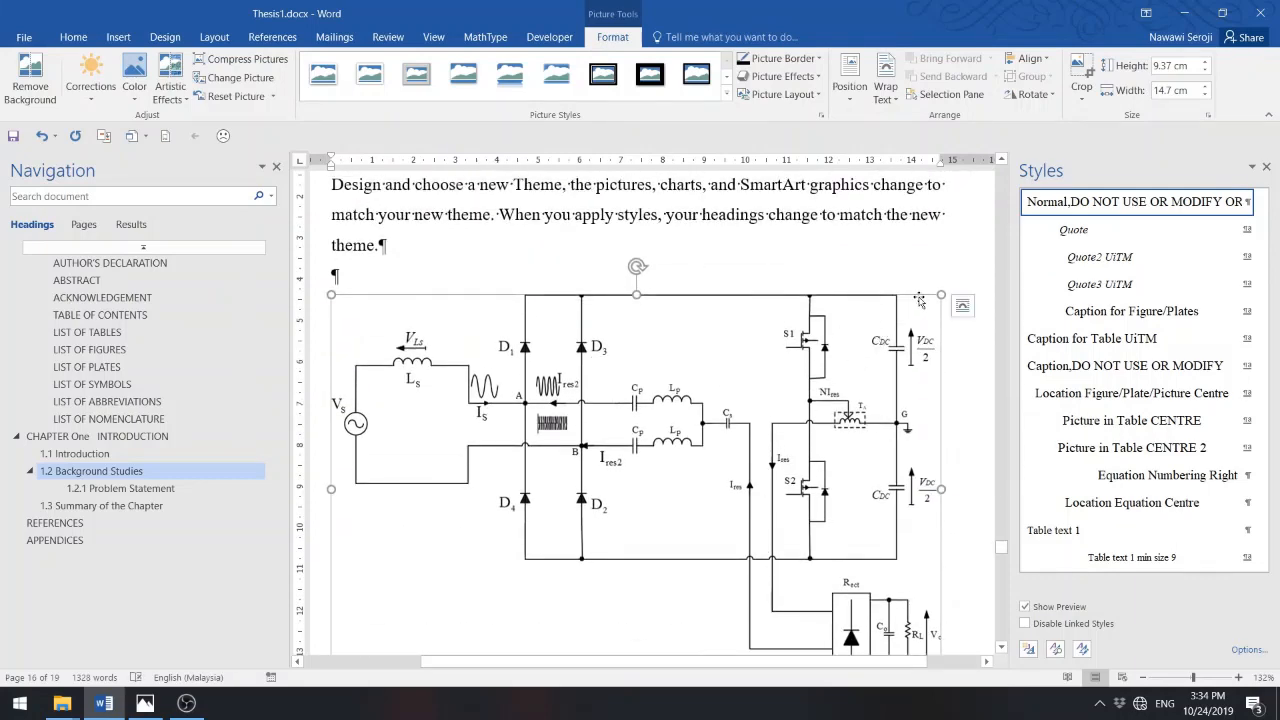
pyautogui.moveTo(942, 296); pyautogui.dragTo(811, 395)
pyautogui.scroll(-4, 850, 416)
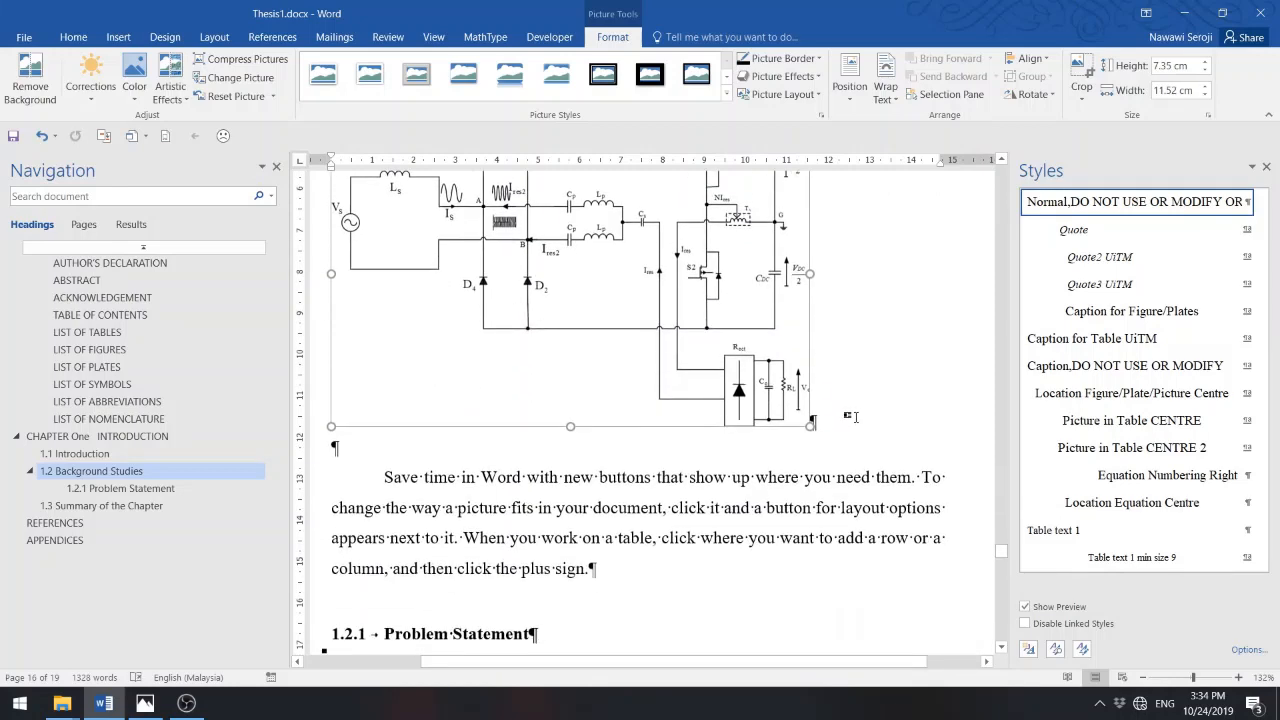
pyautogui.scroll(3, 852, 416)
pyautogui.scroll(2, 852, 416)
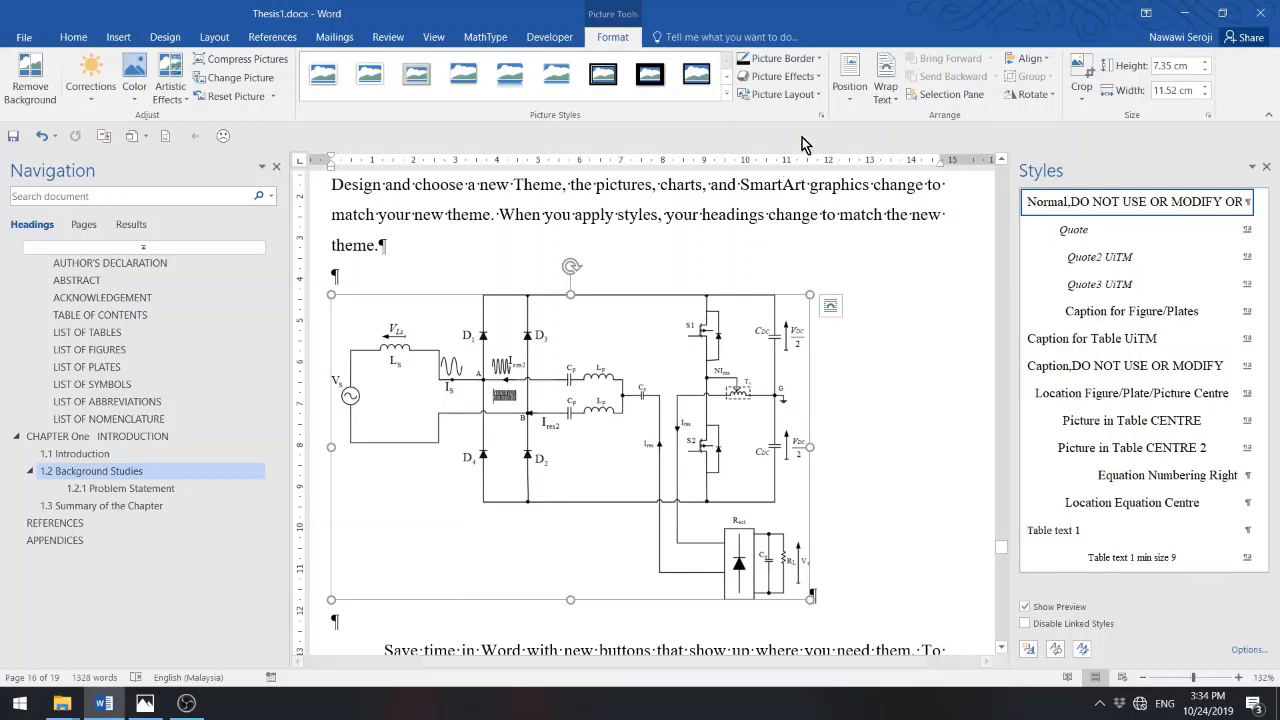
# - Give the circuit picture a black border
pyautogui.click(819, 58)
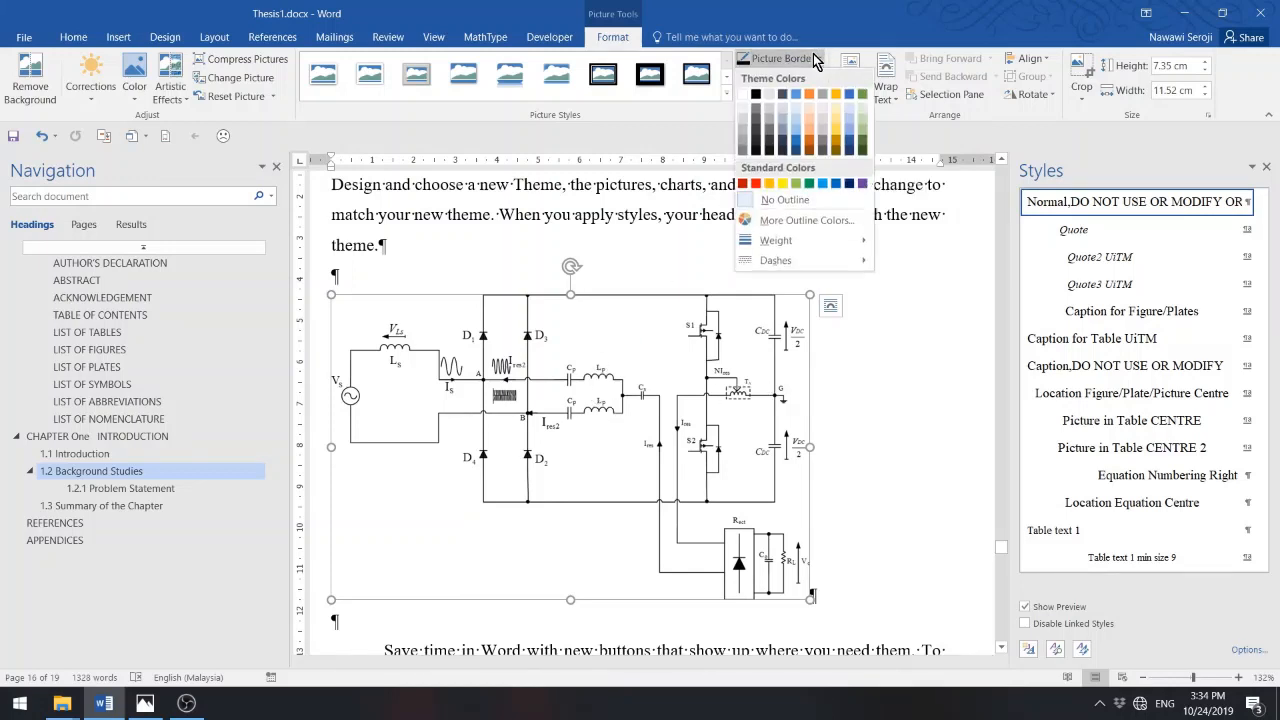
pyautogui.click(756, 94)
pyautogui.click(838, 389)
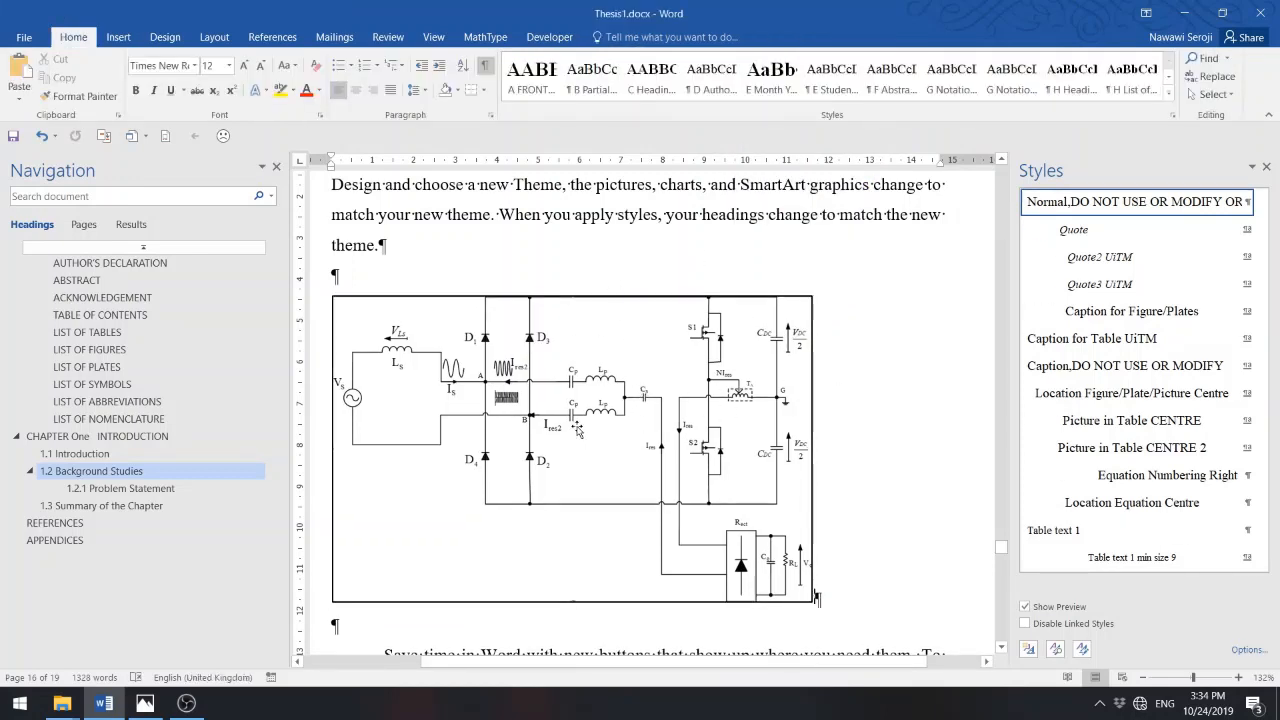
# - Apply the Location Figure/Plate/Picture Centre style to the circuit picture
pyautogui.click(603, 413)
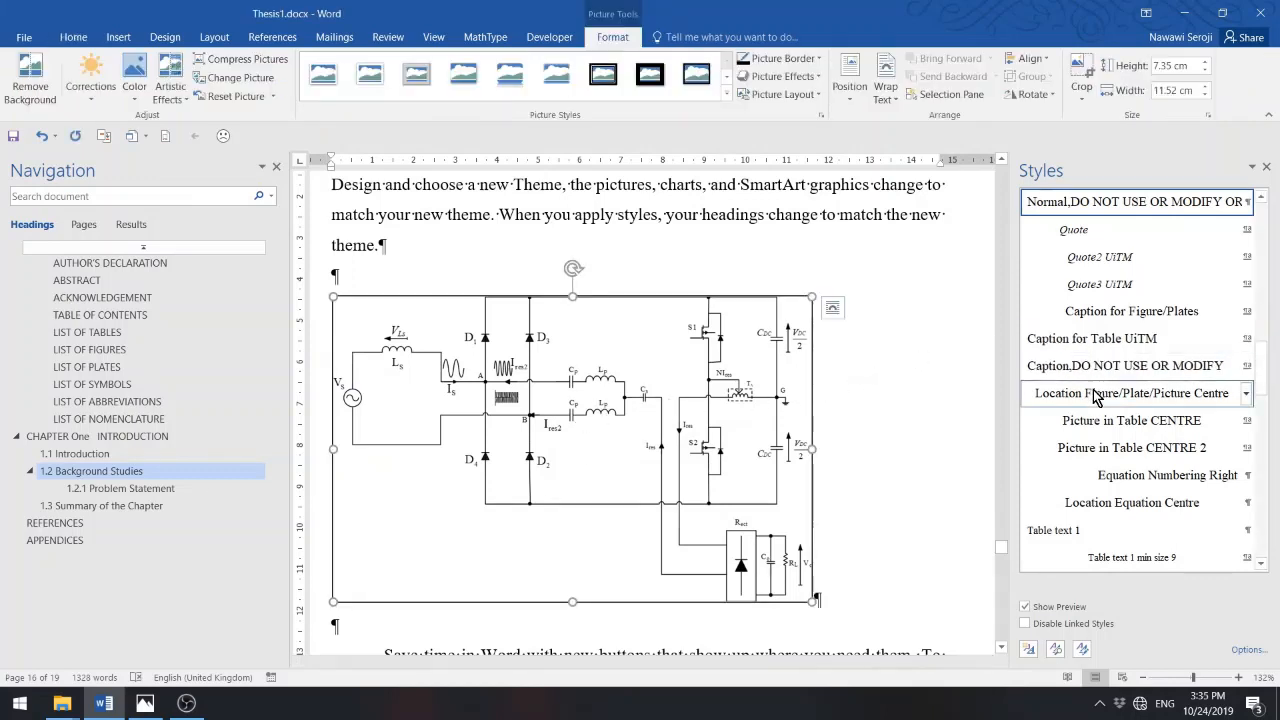
pyautogui.hotkey('ctrl', '2')
pyautogui.moveTo(1019, 380)
pyautogui.mouseDown()
pyautogui.moveTo(1180, 420)
pyautogui.moveTo(1222, 410)
pyautogui.mouseUp()
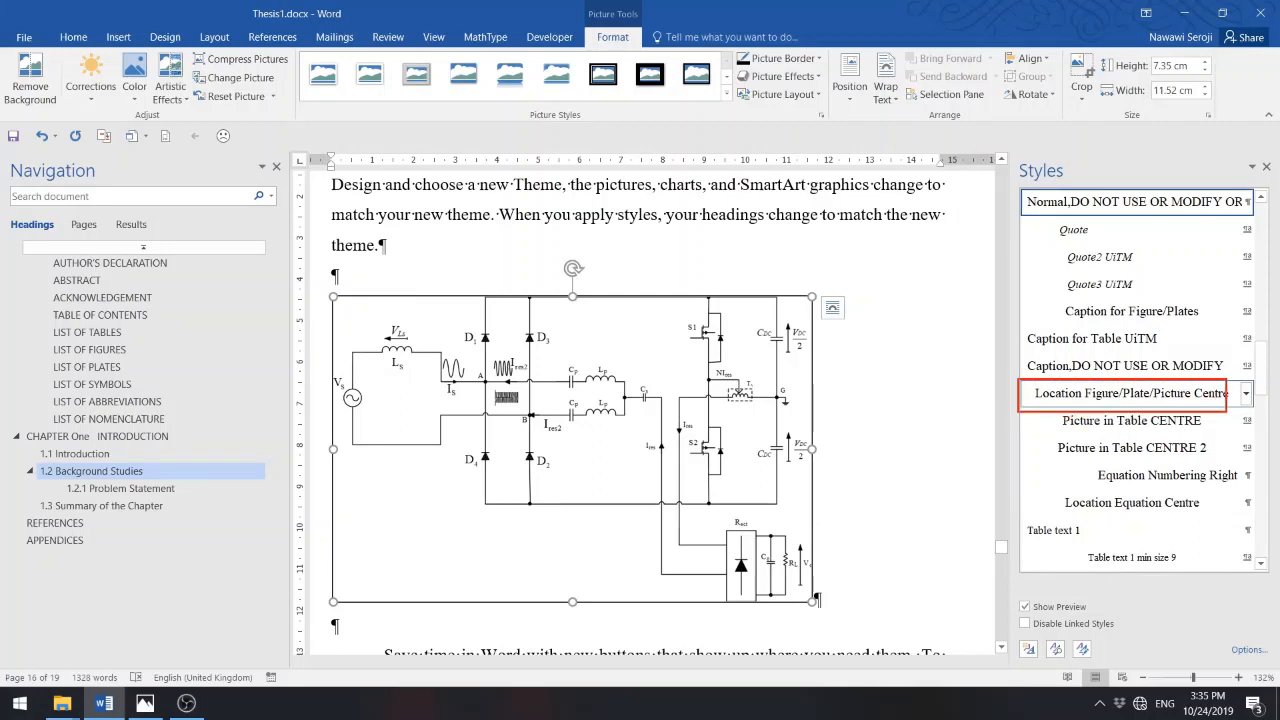
pyautogui.press('Escape')
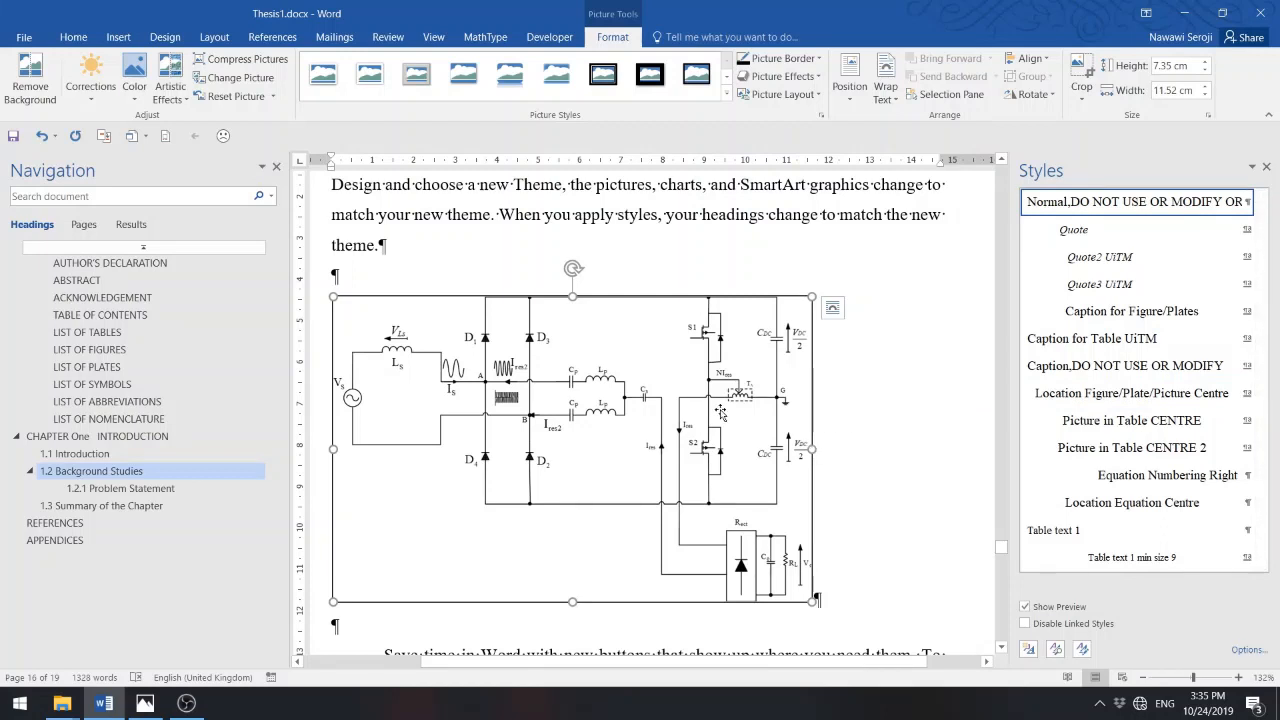
pyautogui.click(1093, 399)
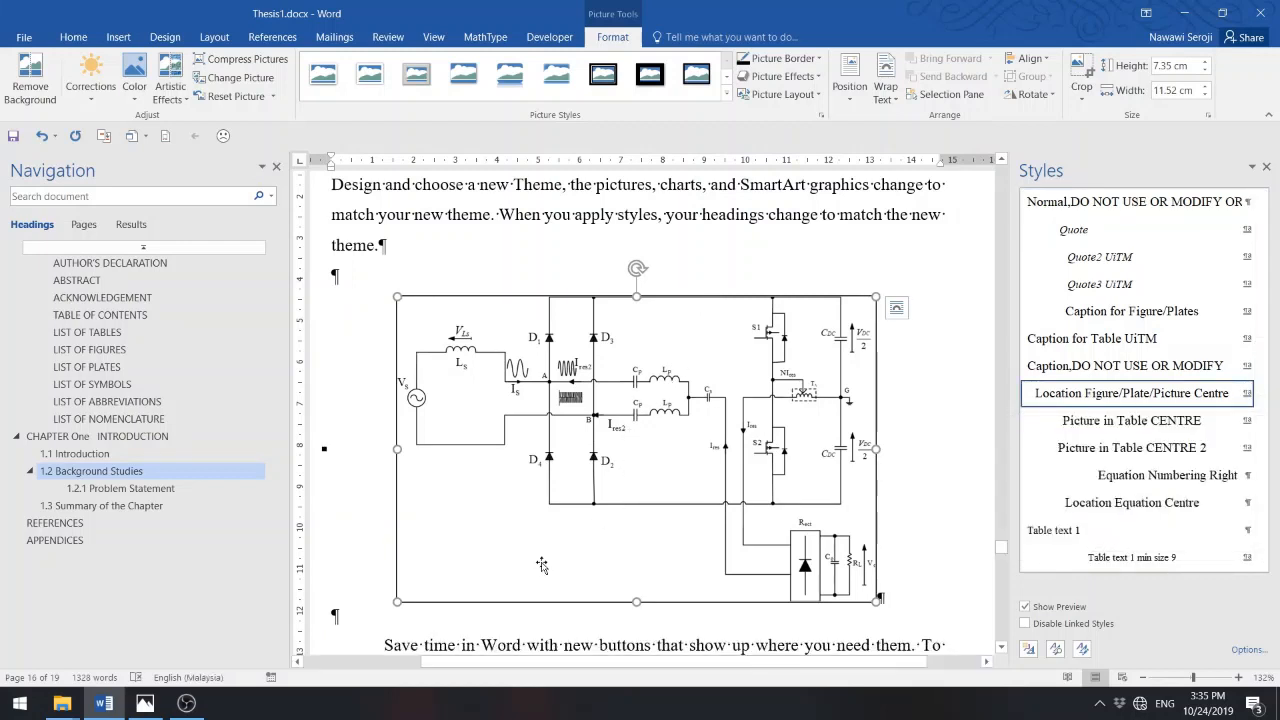
# - Insert an automatically numbered caption with the Figure label in the blank paragraph below the circuit picture
pyautogui.click(379, 607)
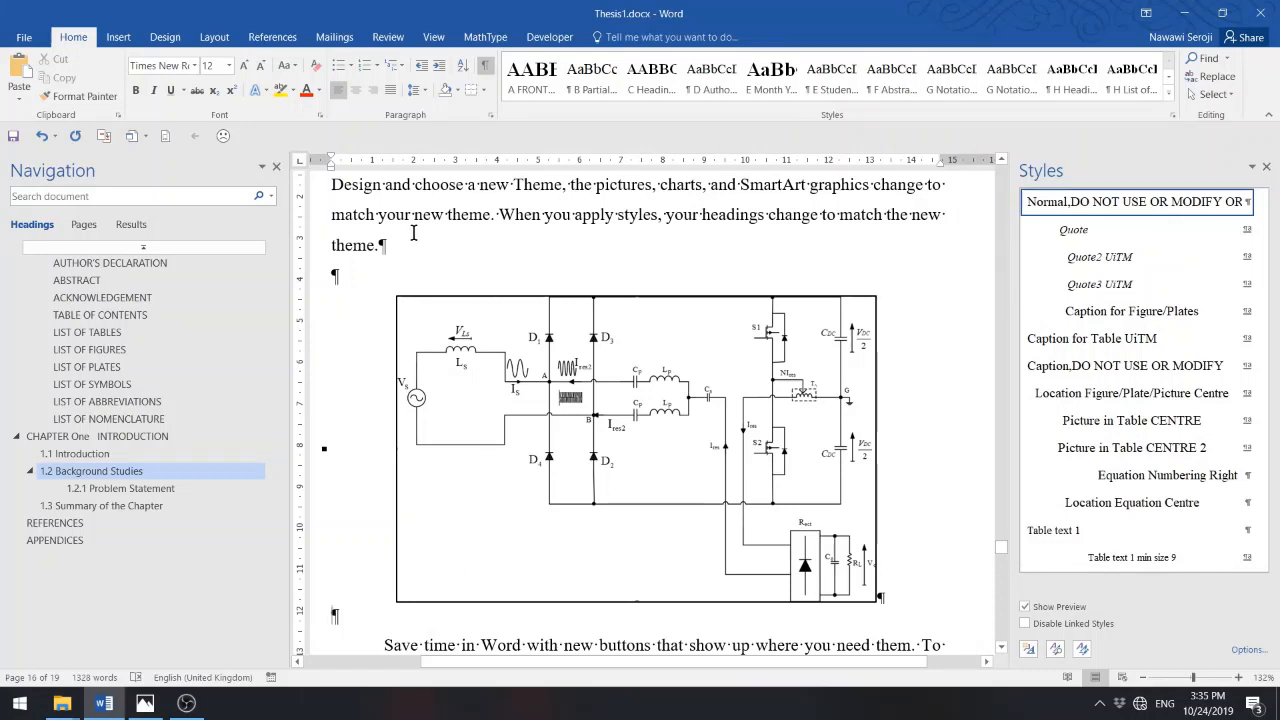
pyautogui.click(272, 42)
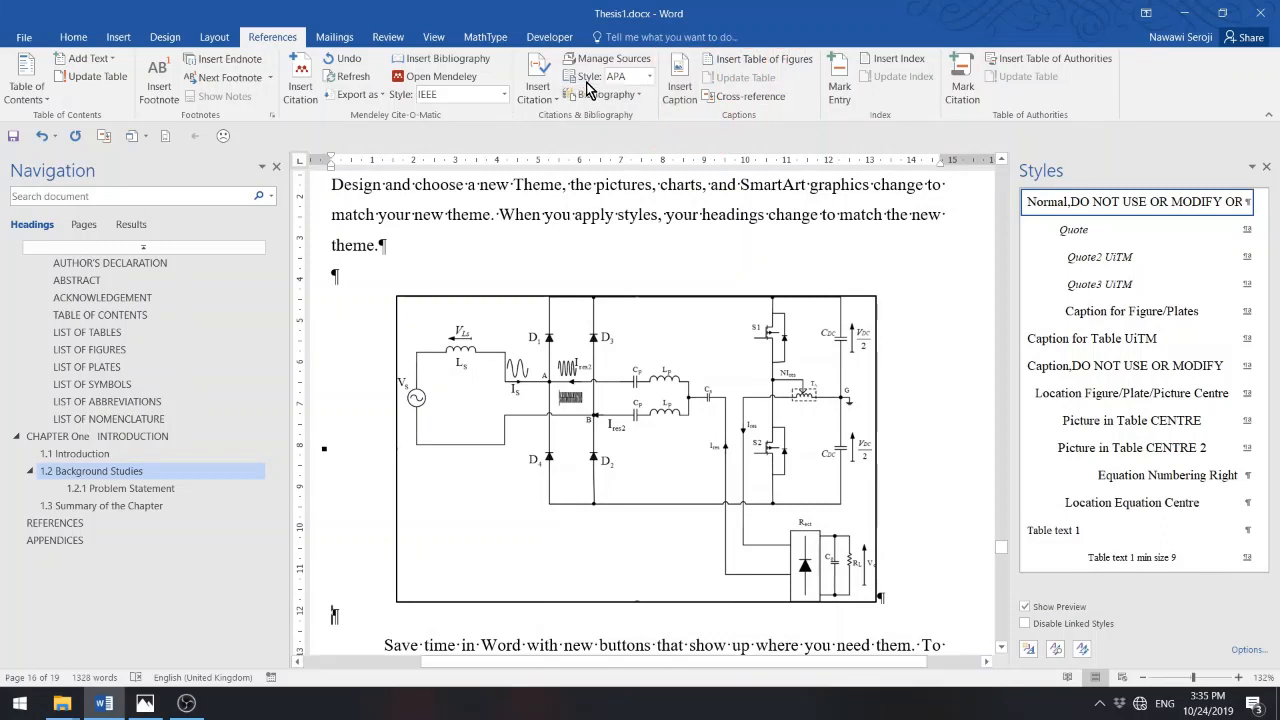
pyautogui.click(680, 82)
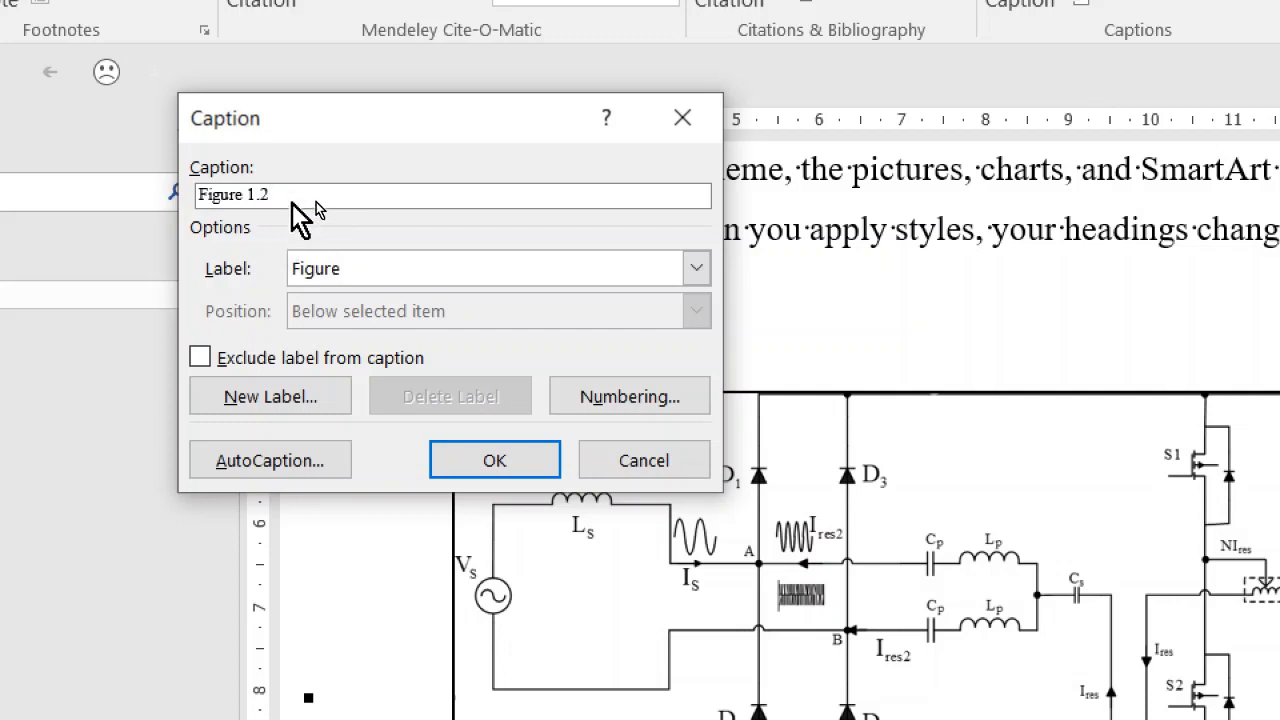
pyautogui.click(516, 456)
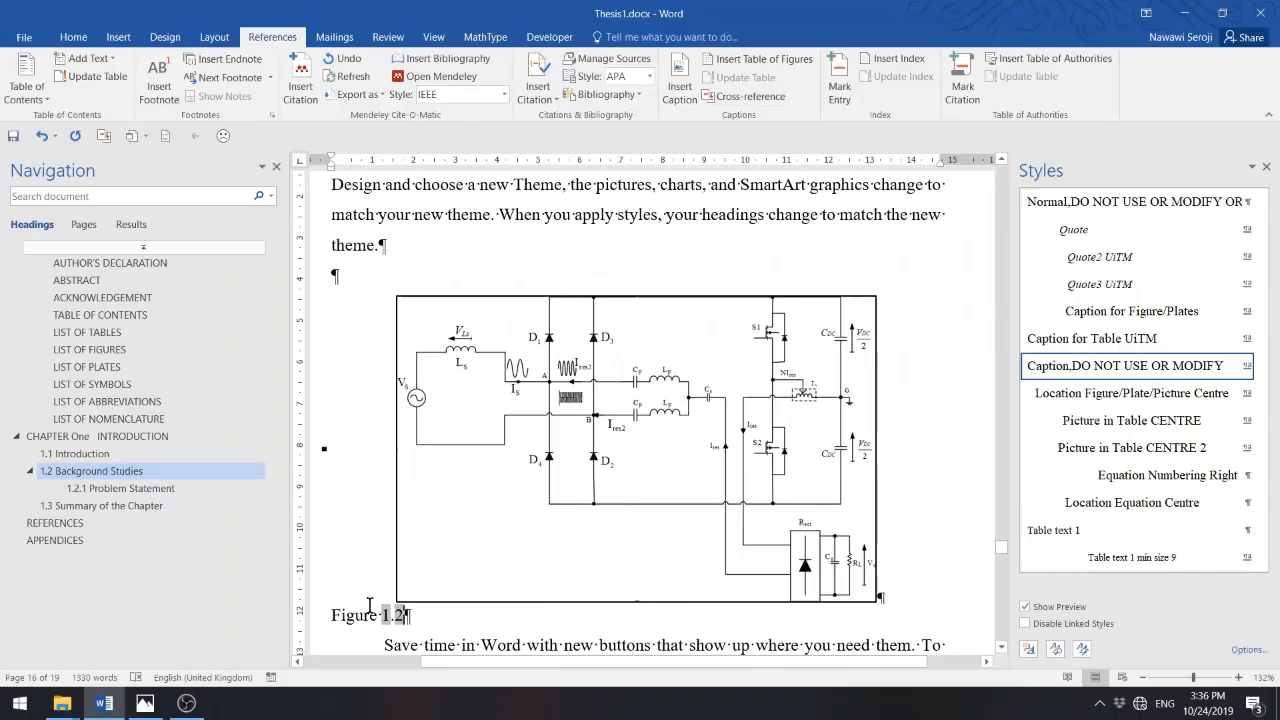
pyautogui.click(86, 38)
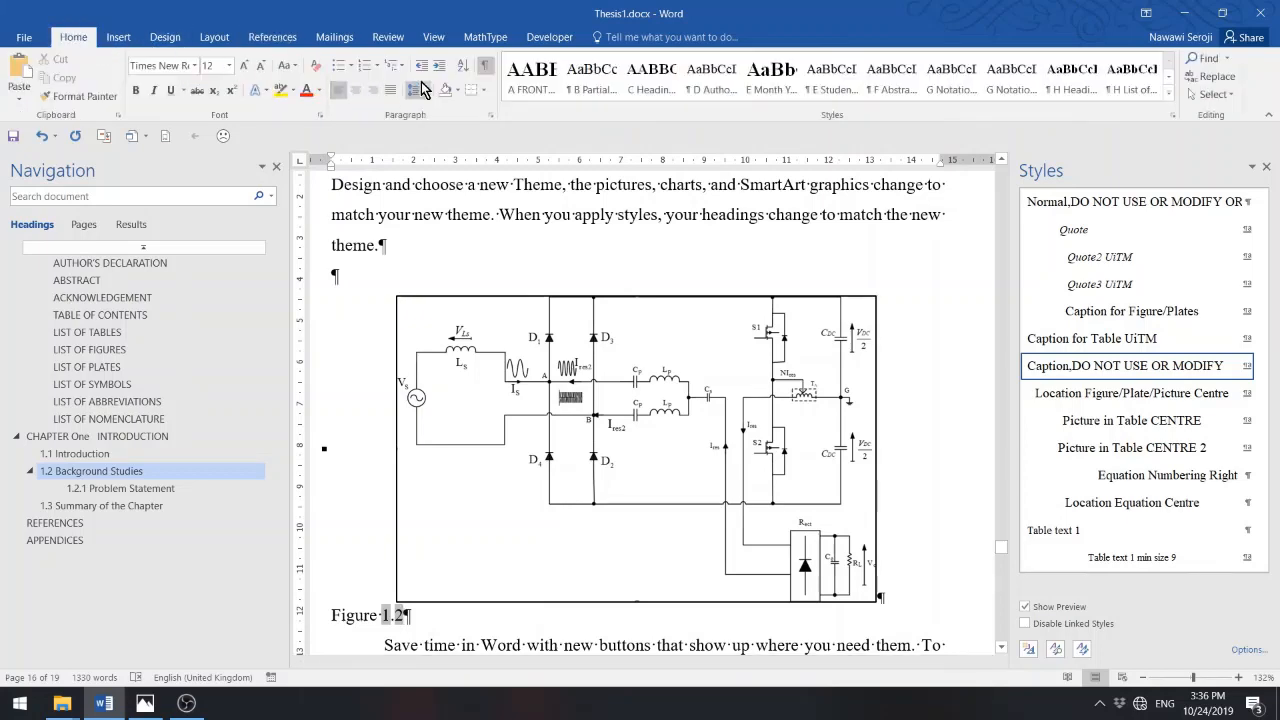
pyautogui.click(487, 66)
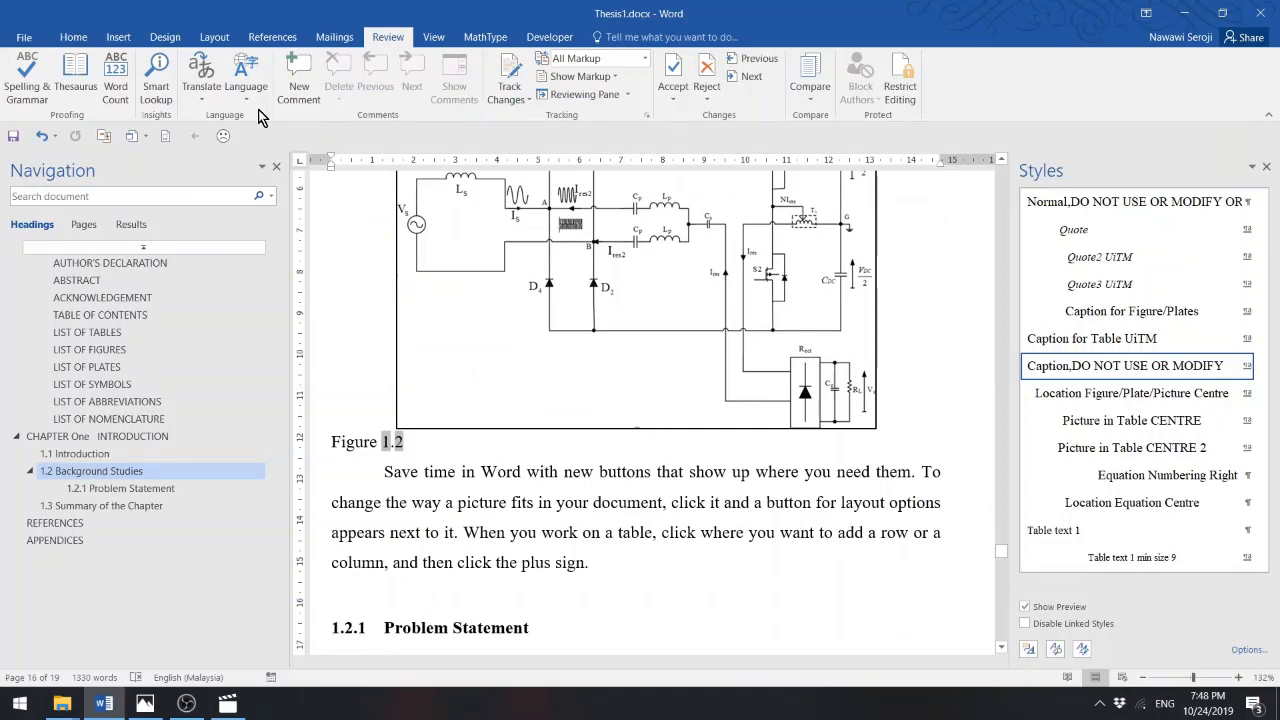
pyautogui.click(73, 37)
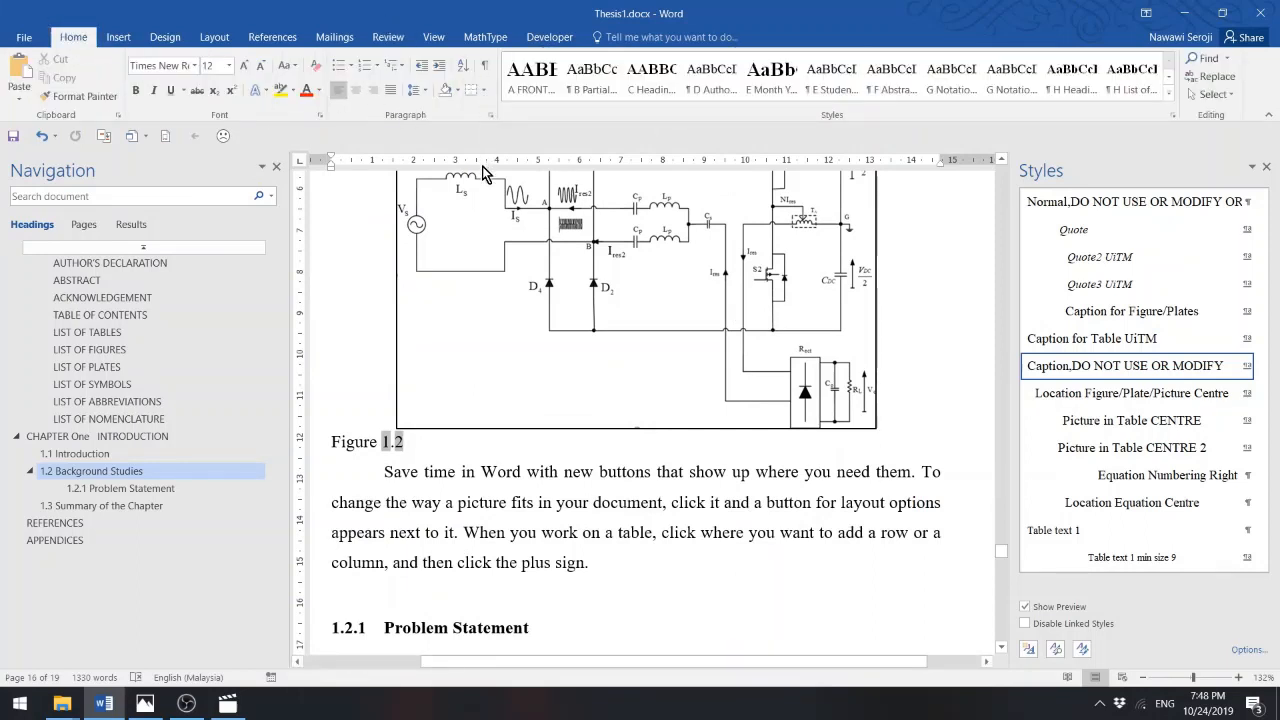
pyautogui.click(486, 67)
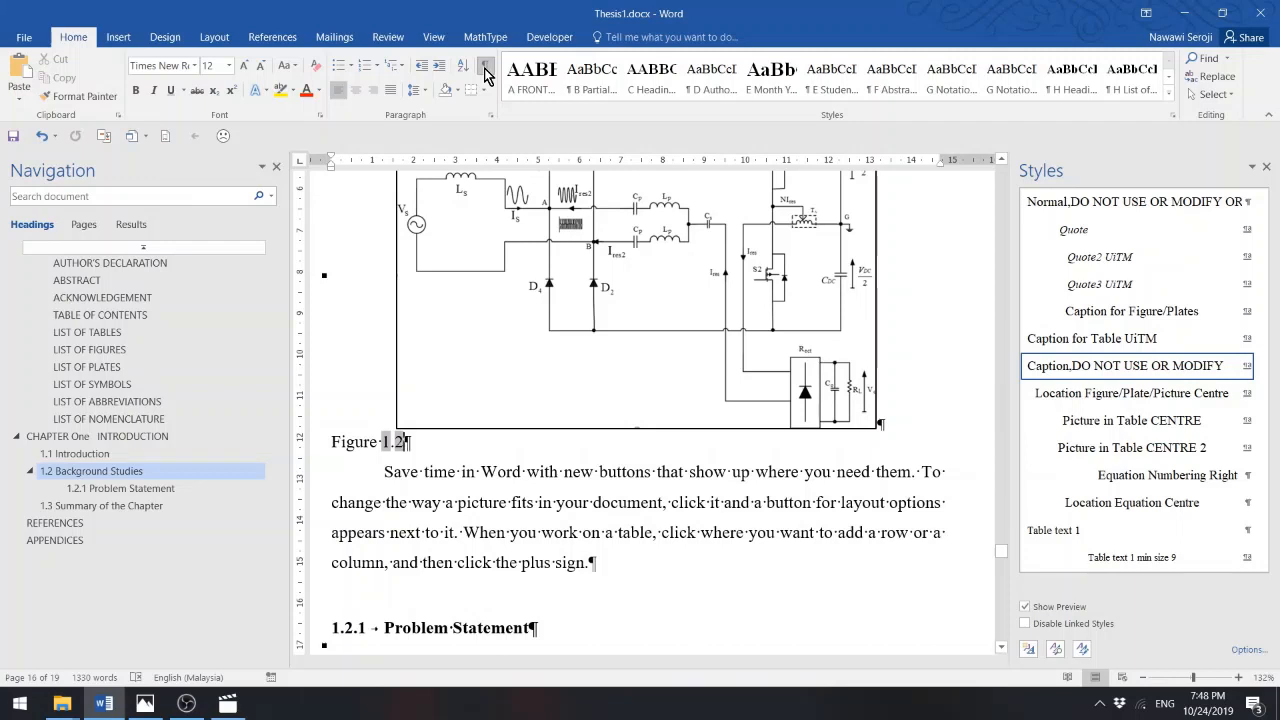
pyautogui.click(484, 66)
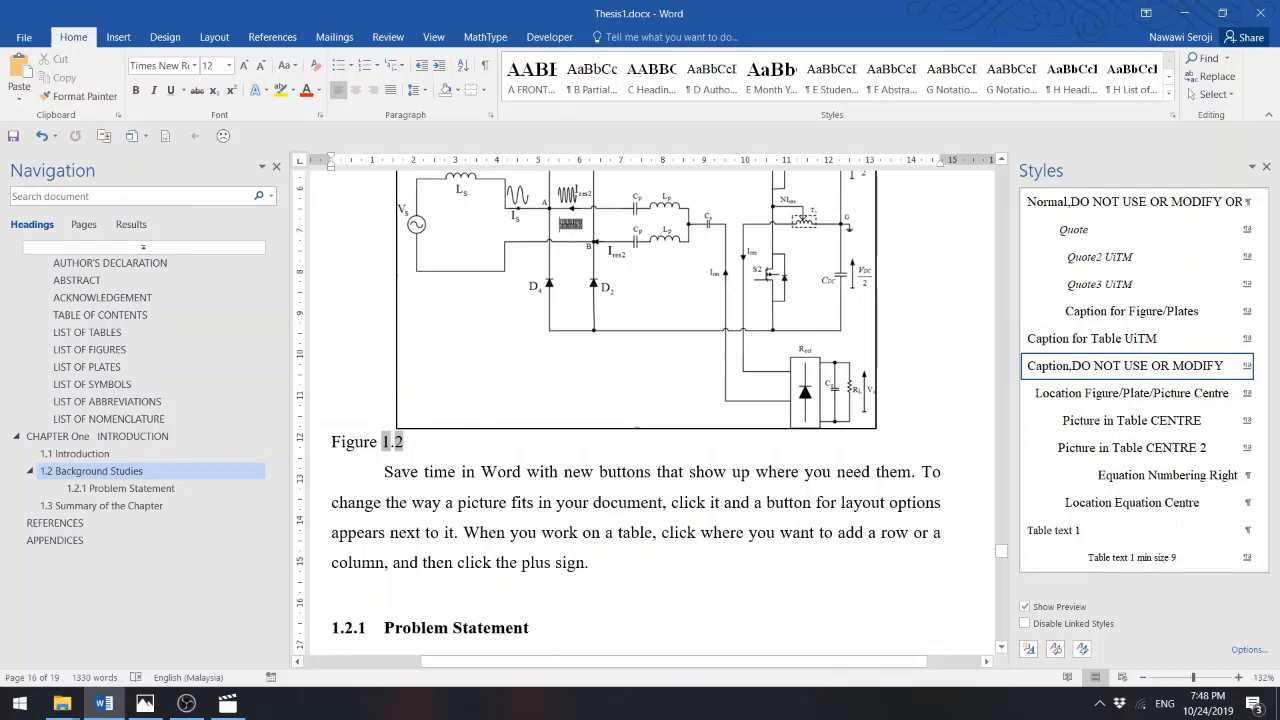
pyautogui.write('Cir')
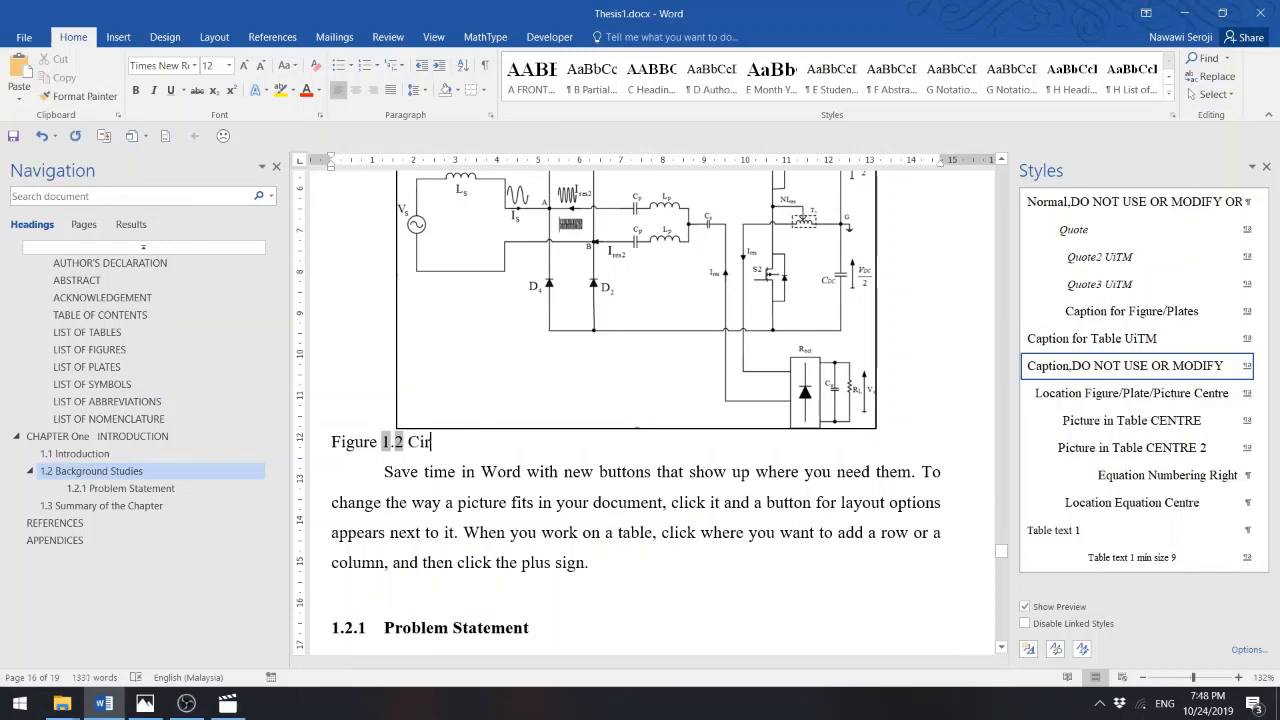
pyautogui.write('cui')
pyautogui.press('BackSpace')
pyautogui.press('BackSpace')
pyautogui.press('BackSpace')
pyautogui.press('BackSpace')
pyautogui.press('BackSpace')
pyautogui.press('BackSpace')
pyautogui.click(484, 67)
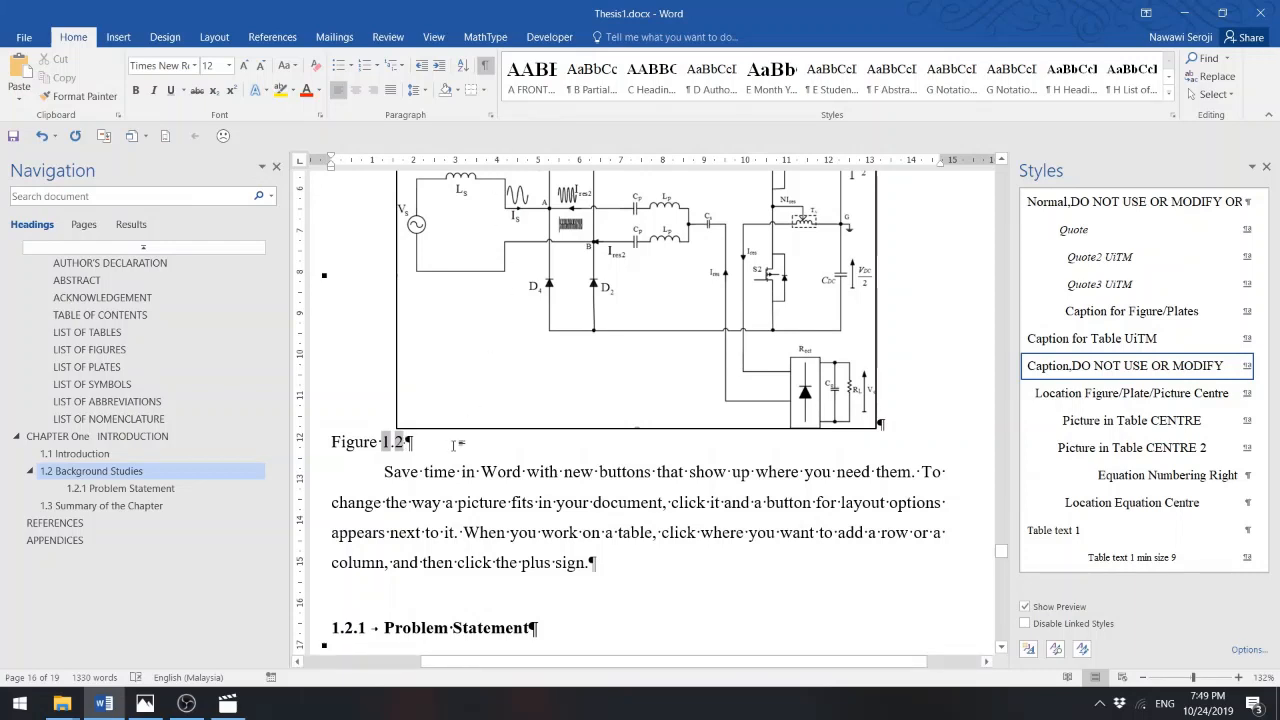
# - Complete the circuit picture's caption with the title Circuit and apply the Caption for Figure/Plates style to it
pyautogui.write('Circuit')
pyautogui.moveTo(1060, 314)
pyautogui.mouseDown()
pyautogui.moveTo(820, 410)
pyautogui.moveTo(460, 441)
pyautogui.mouseUp()
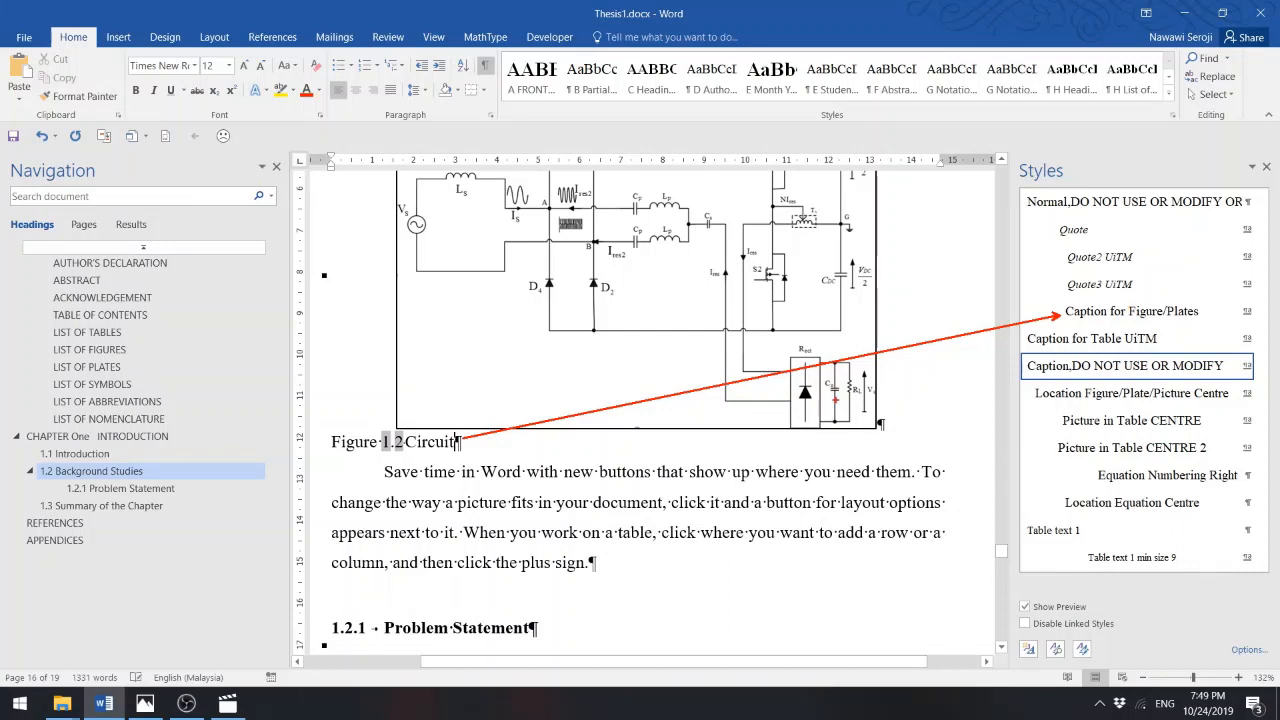
pyautogui.click(1080, 316)
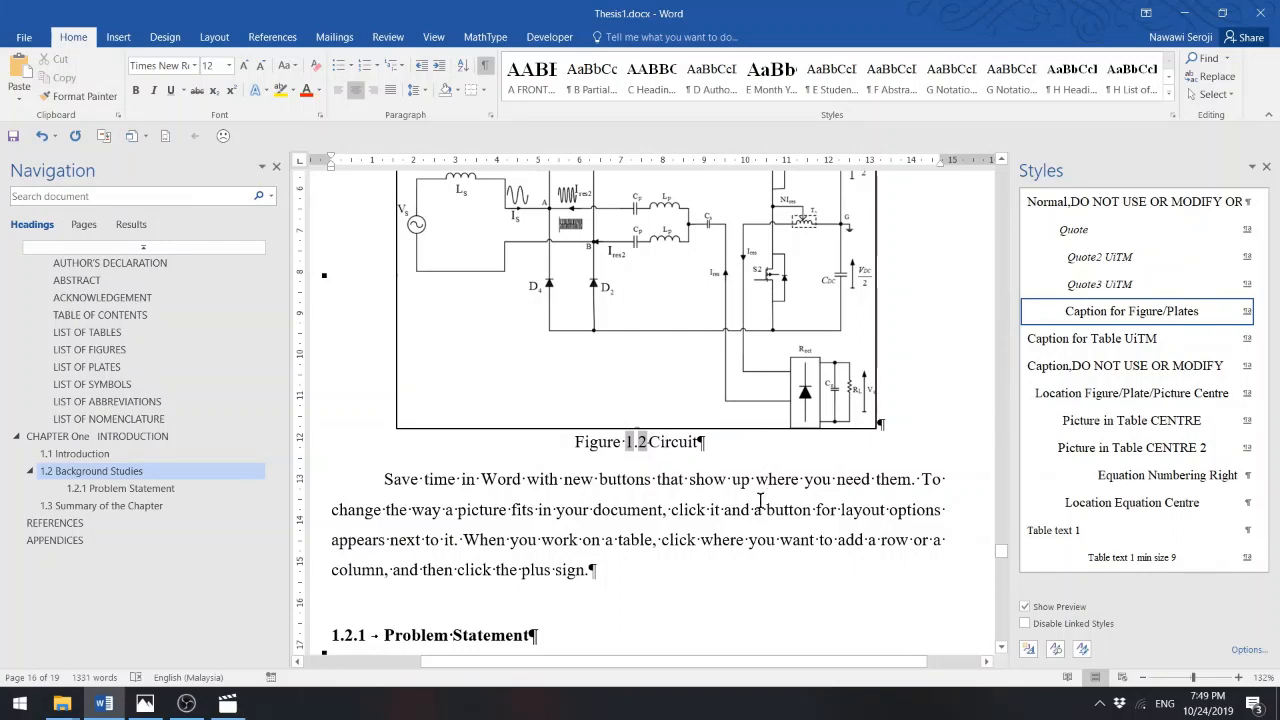
pyautogui.click(796, 508)
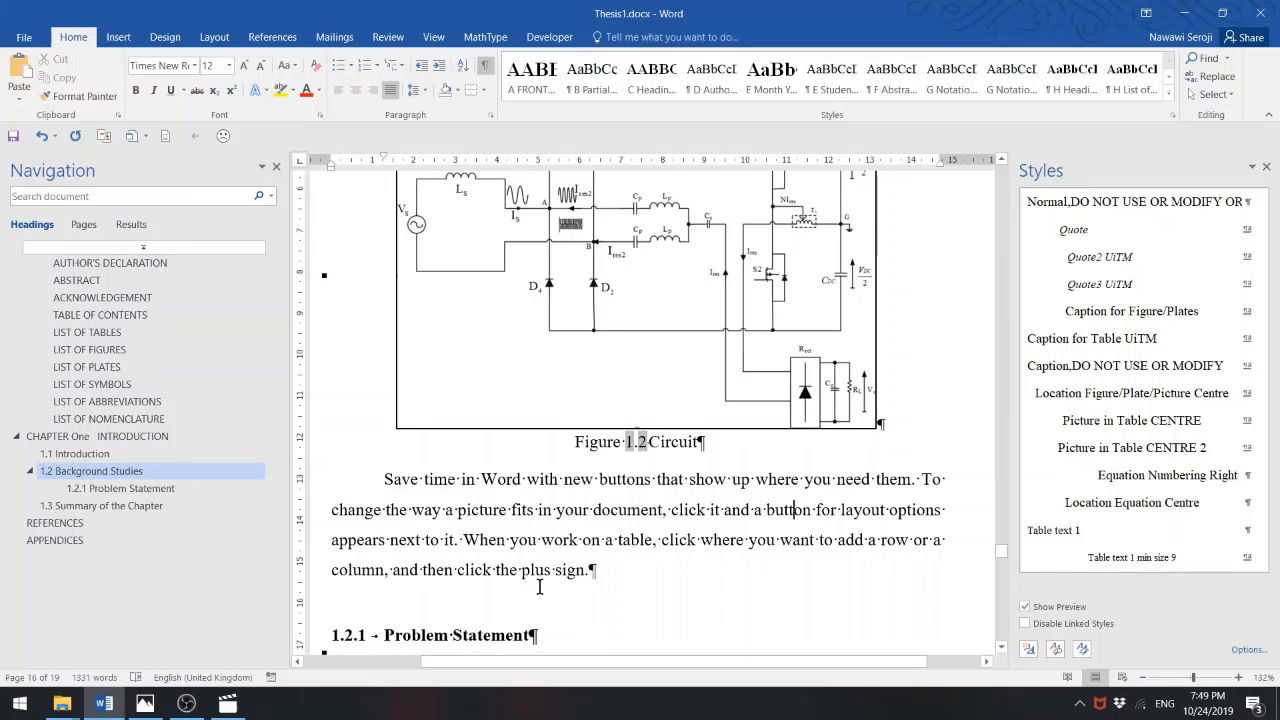
# - Add the words "Refer to" after "different galleries." in the paragraph above the waveforms picture in section 1.2
pyautogui.moveTo(1001, 548)
pyautogui.mouseDown()
pyautogui.moveTo(1002, 520)
pyautogui.moveTo(1000, 534)
pyautogui.mouseUp()
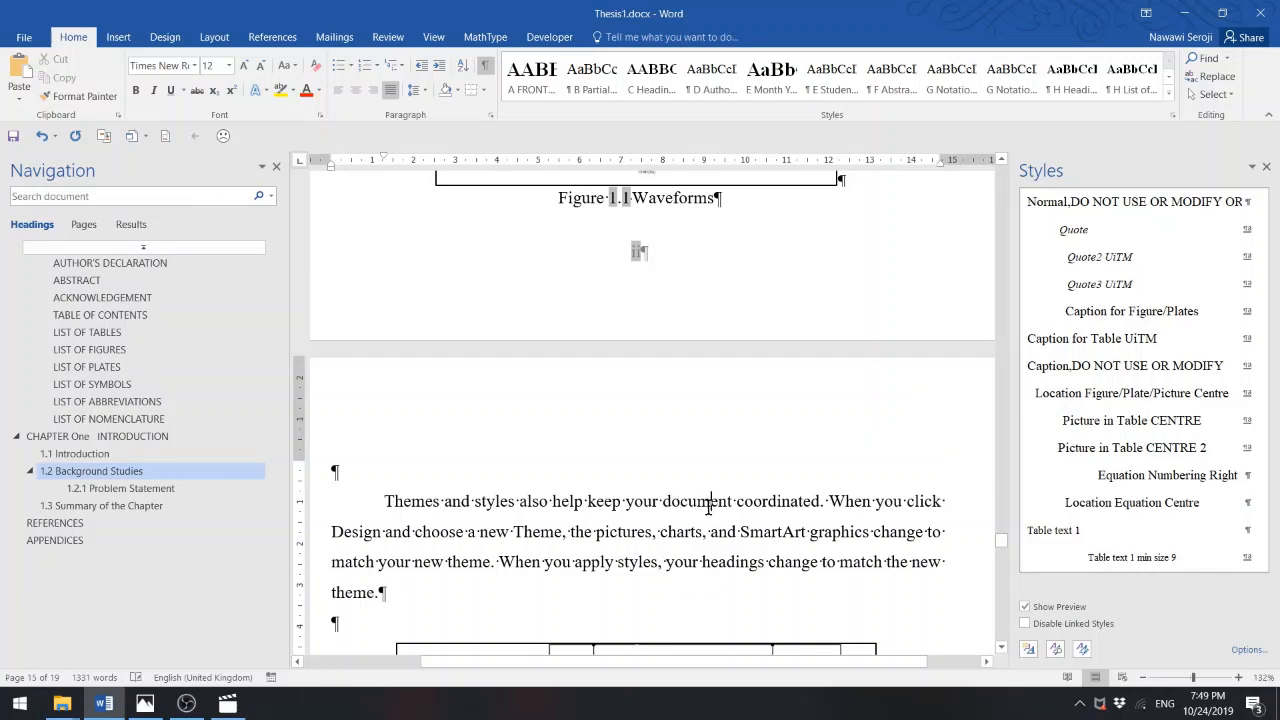
pyautogui.moveTo(1004, 163); pyautogui.dragTo(1004, 168)
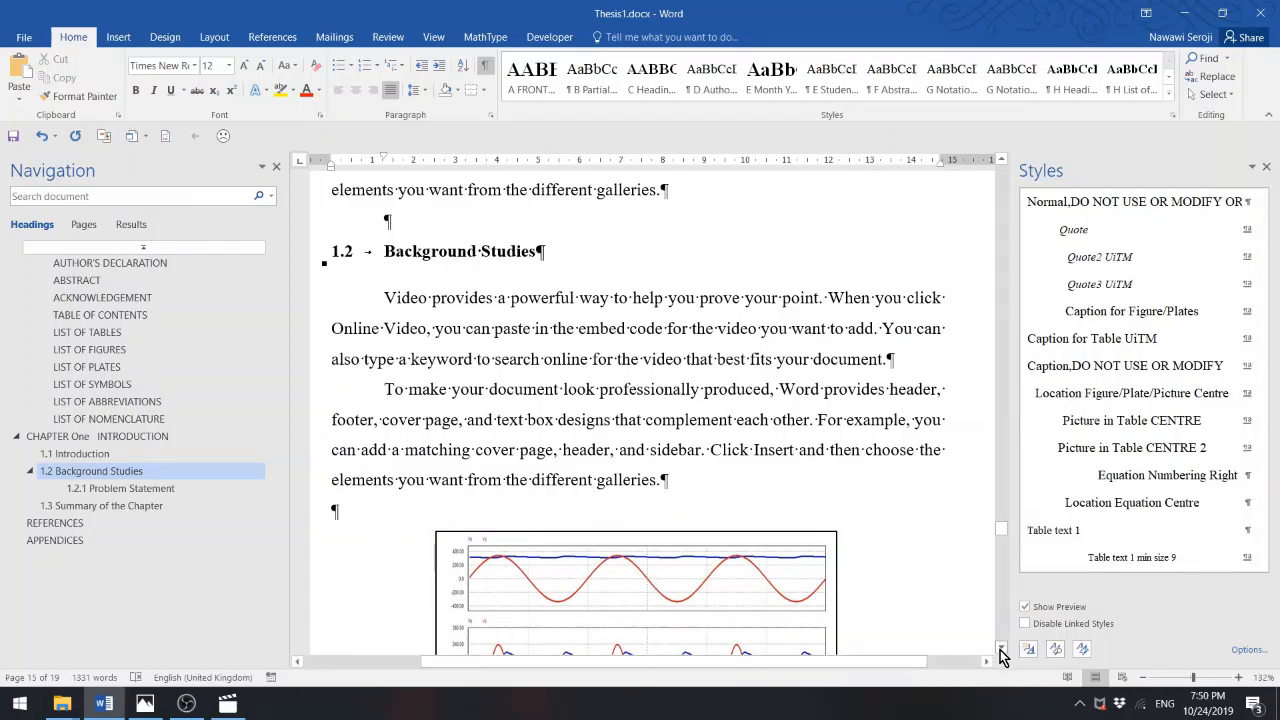
pyautogui.moveTo(1001, 648); pyautogui.dragTo(1001, 649)
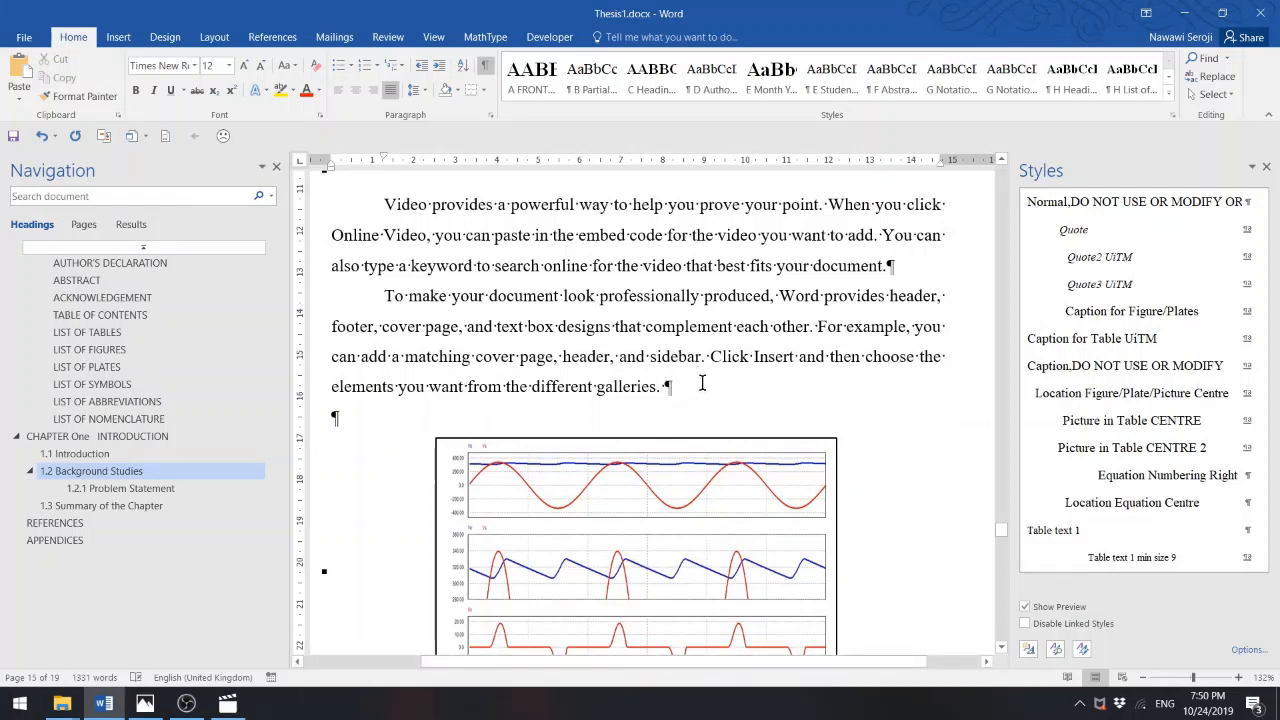
pyautogui.write('R')
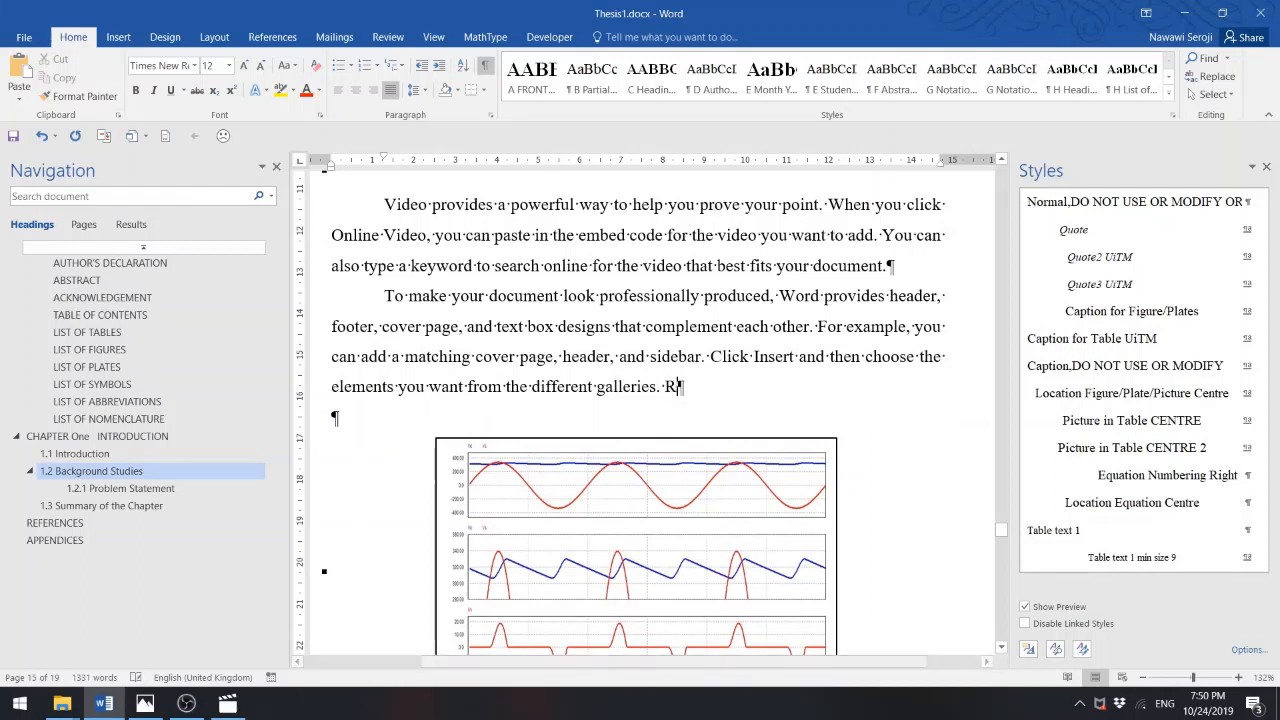
pyautogui.write('efer to')
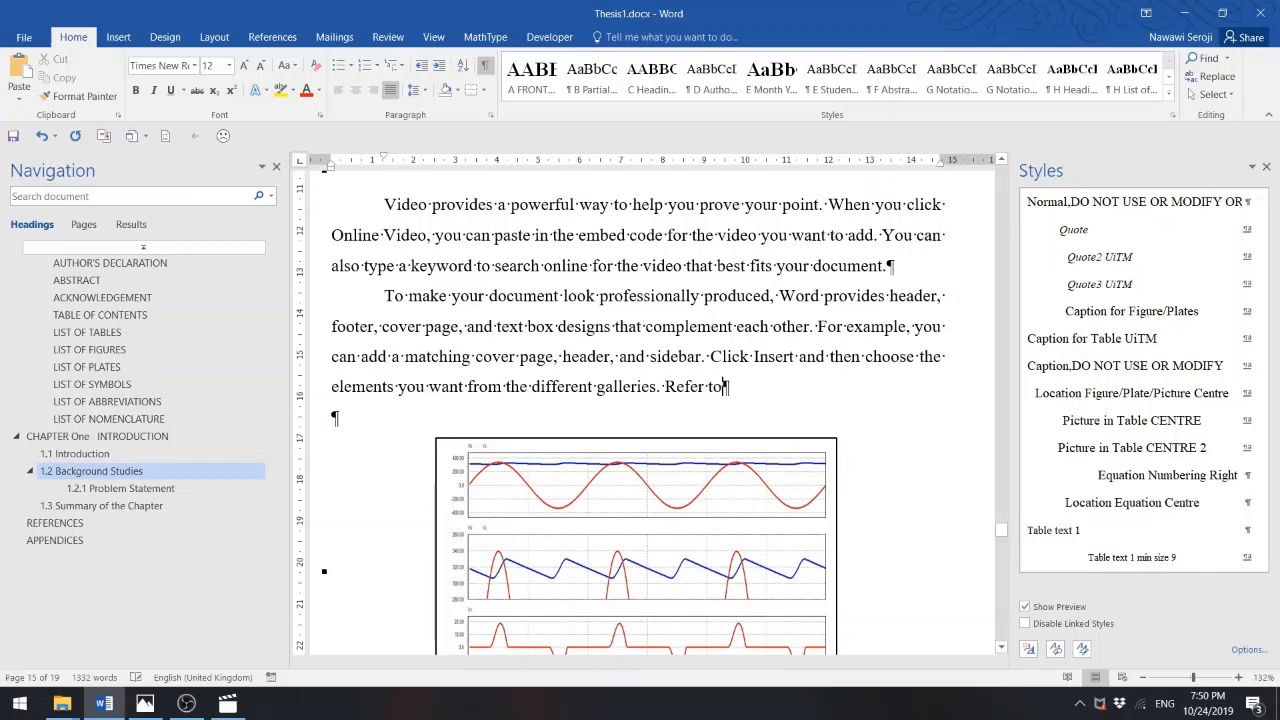
pyautogui.click(1001, 647)
pyautogui.click(1002, 649)
pyautogui.click(1002, 649)
pyautogui.click(1002, 649)
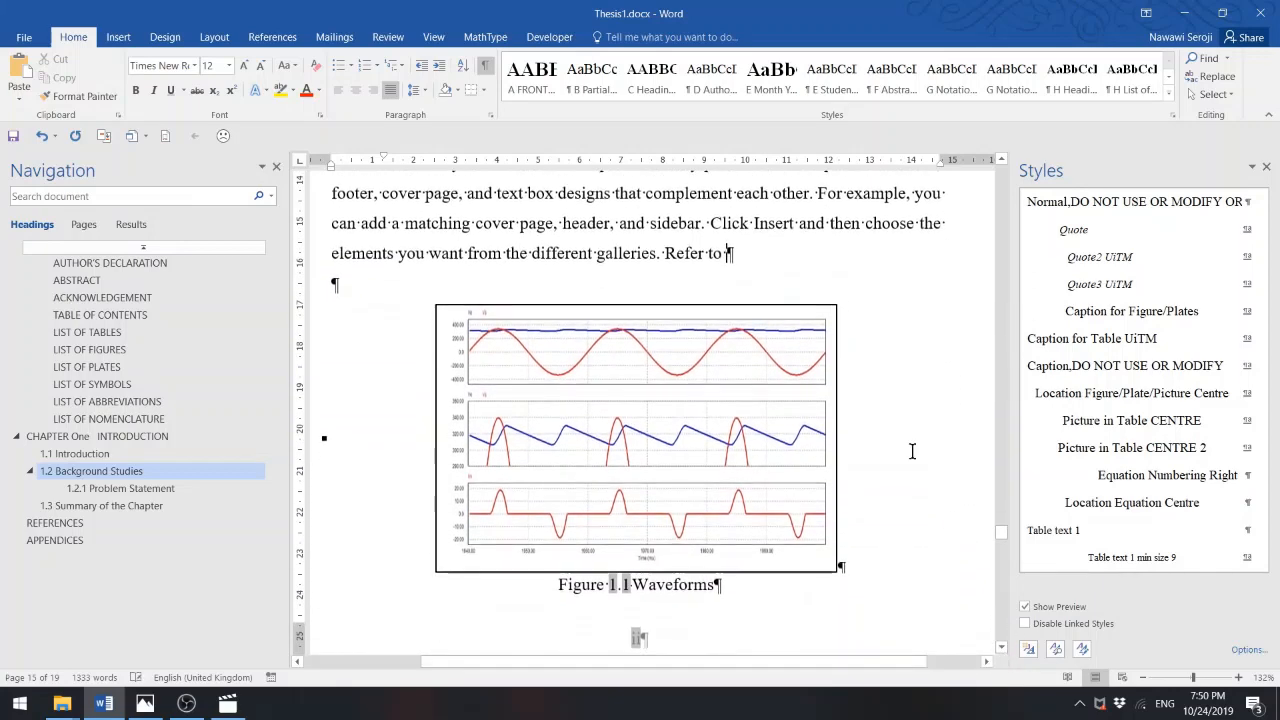
pyautogui.write('Figure ')
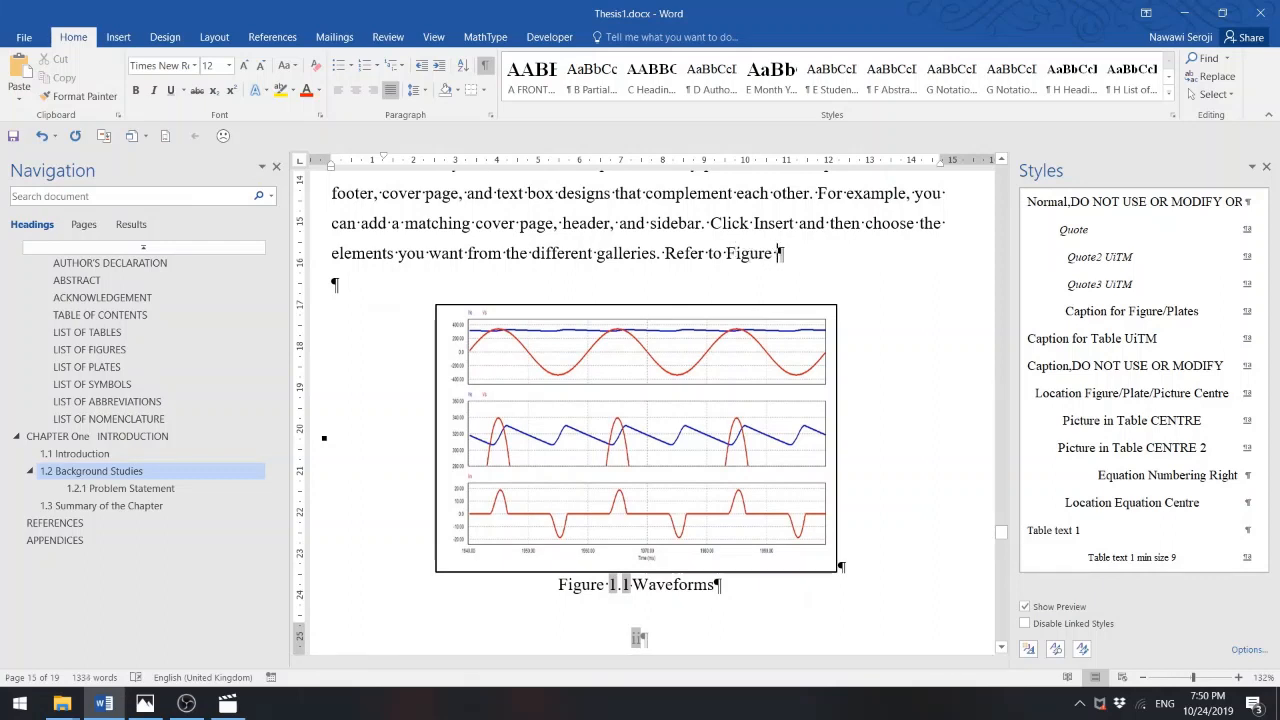
pyautogui.write('1.1')
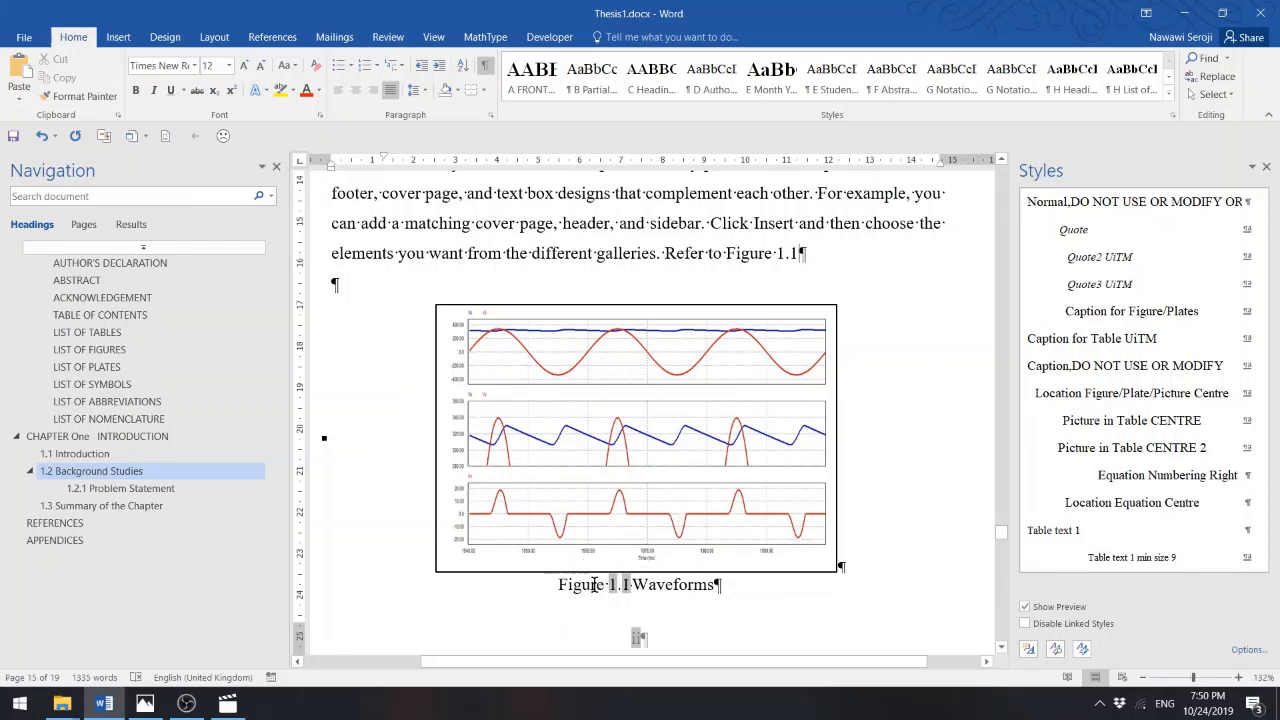
pyautogui.click(807, 253)
pyautogui.press('BackSpace')
pyautogui.press('BackSpace')
pyautogui.press('BackSpace')
pyautogui.press('BackSpace')
pyautogui.press('BackSpace')
pyautogui.press('BackSpace')
pyautogui.press('BackSpace')
pyautogui.press('BackSpace')
pyautogui.press('BackSpace')
pyautogui.press('BackSpace')
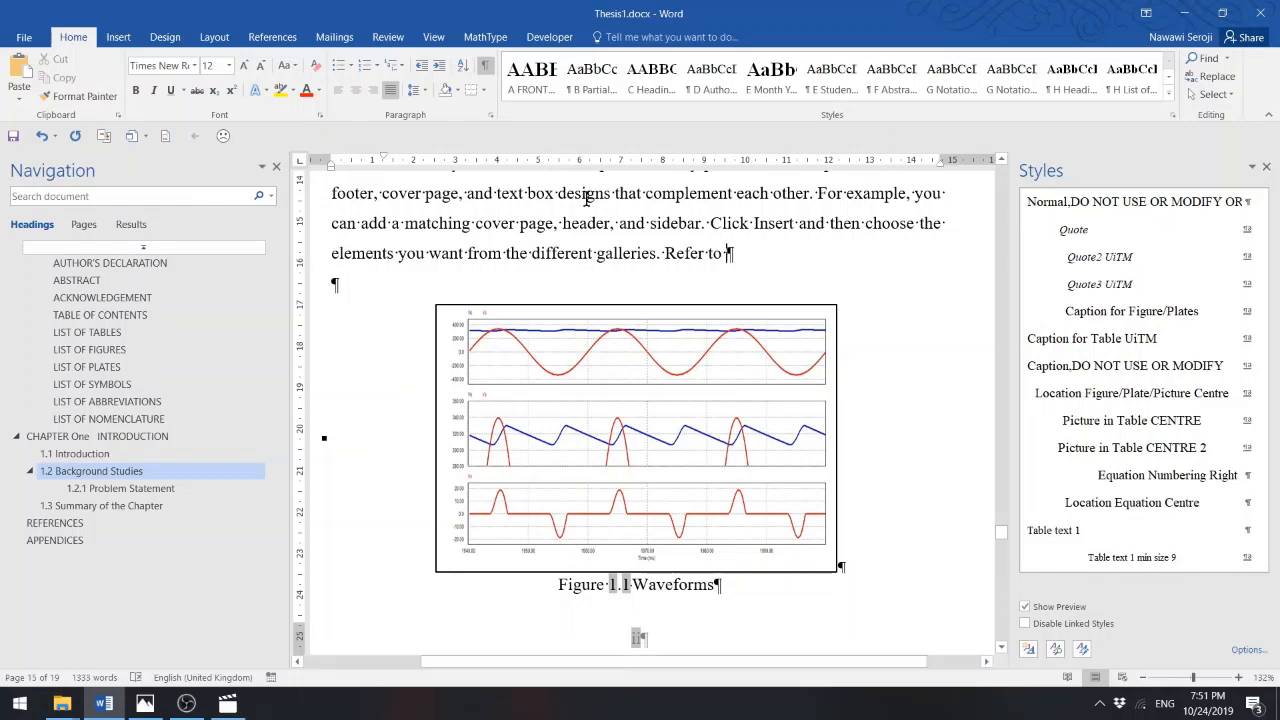
# - Start a cross-reference after "Refer to" and set its reference type to Figure
pyautogui.click(272, 37)
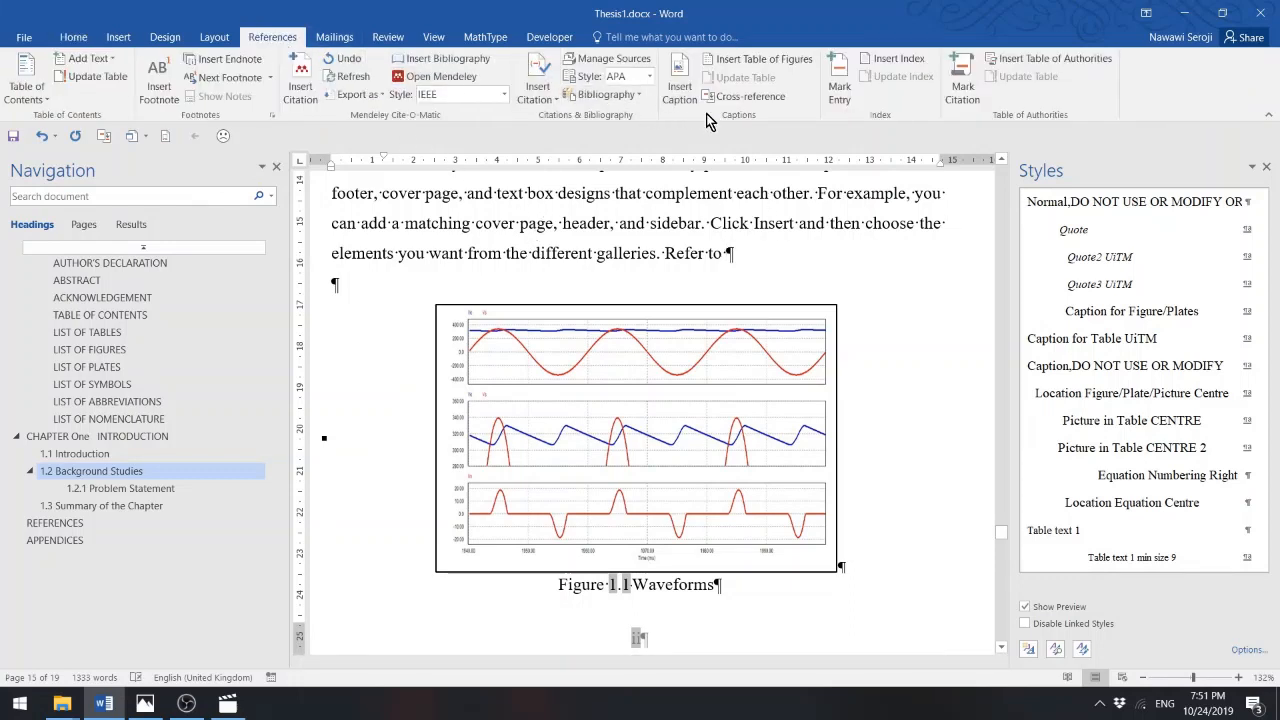
pyautogui.moveTo(657, 48)
pyautogui.mouseDown()
pyautogui.moveTo(674, 98)
pyautogui.moveTo(821, 127)
pyautogui.mouseUp()
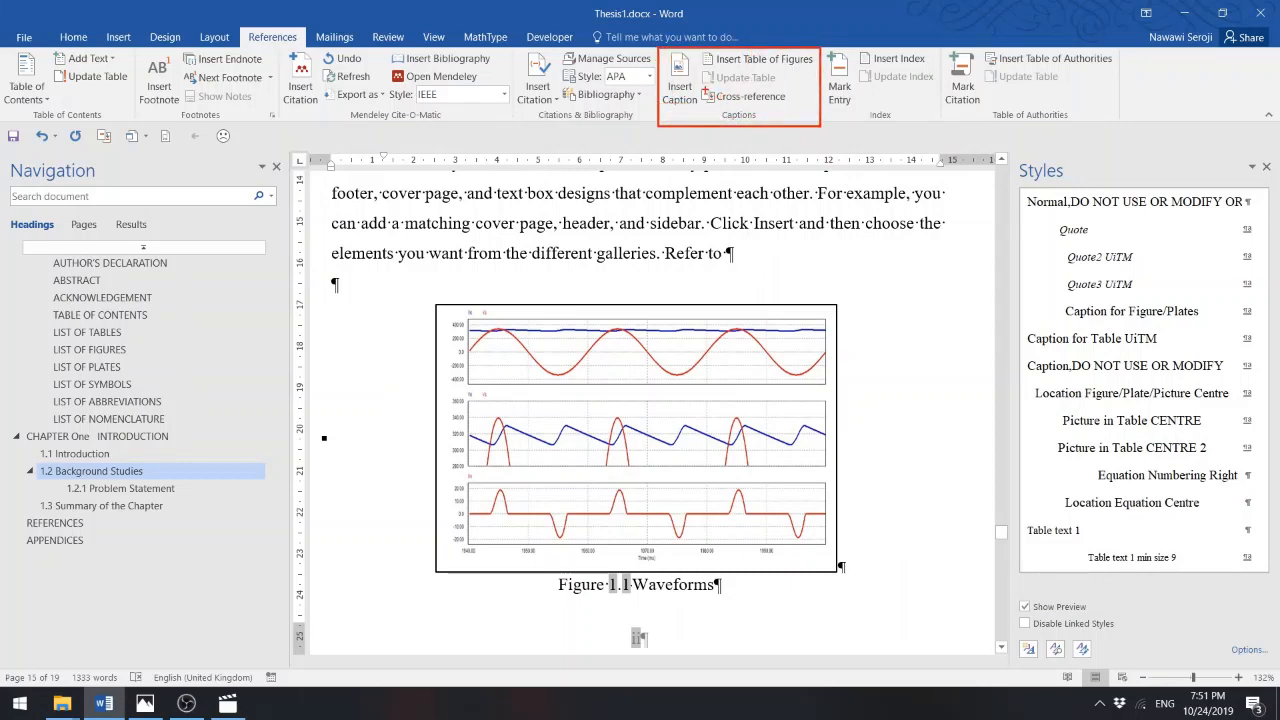
pyautogui.moveTo(698, 88)
pyautogui.mouseDown()
pyautogui.moveTo(728, 106)
pyautogui.moveTo(809, 106)
pyautogui.mouseUp()
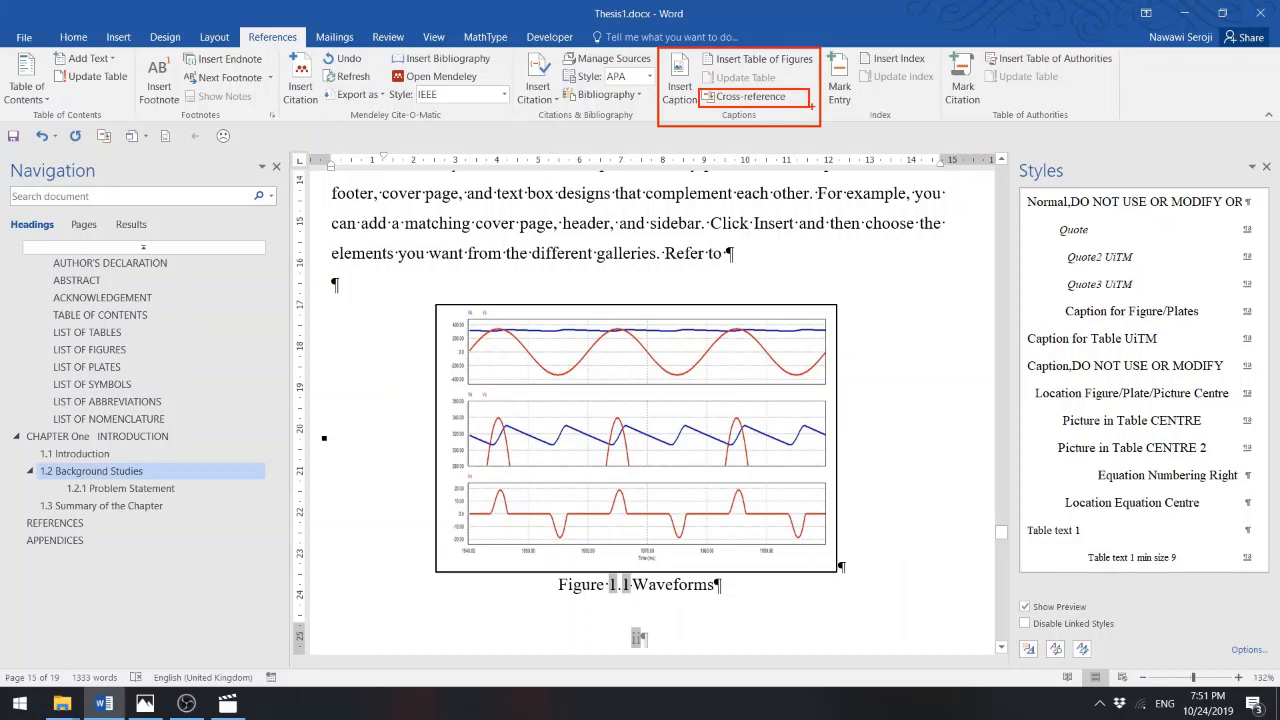
pyautogui.click(741, 97)
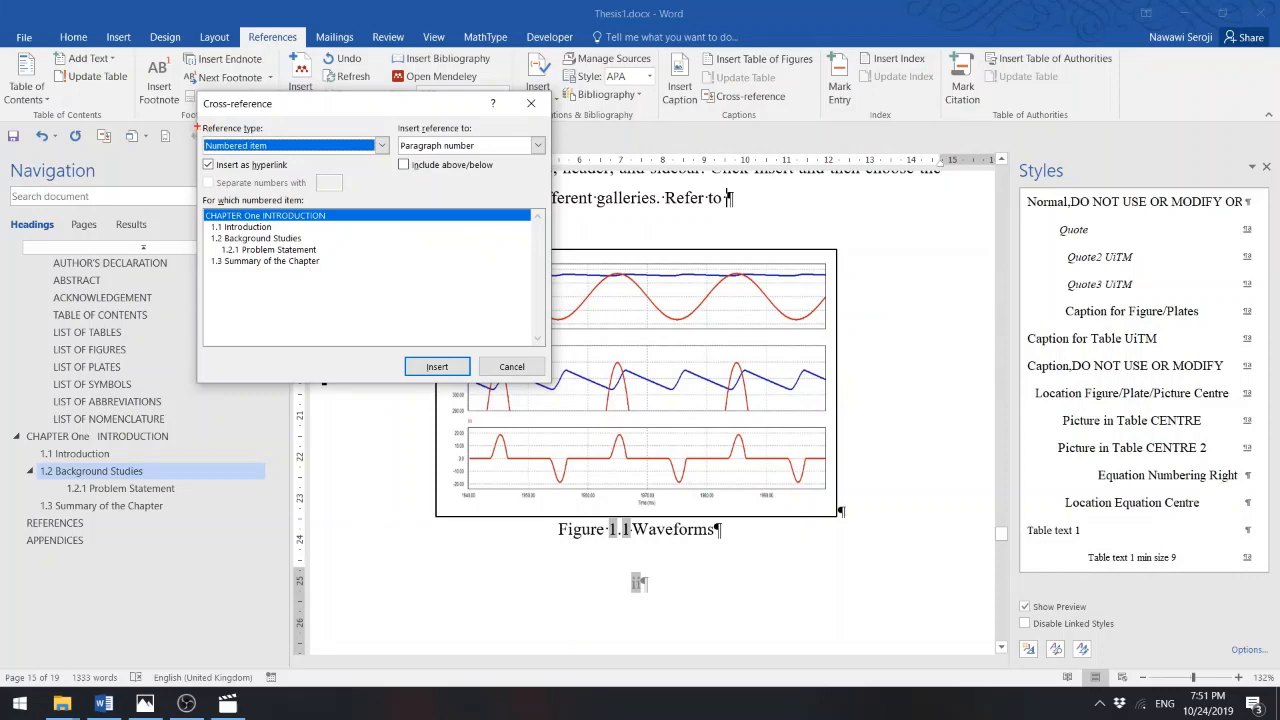
pyautogui.moveTo(197, 127)
pyautogui.mouseDown()
pyautogui.moveTo(244, 160)
pyautogui.moveTo(382, 166)
pyautogui.mouseUp()
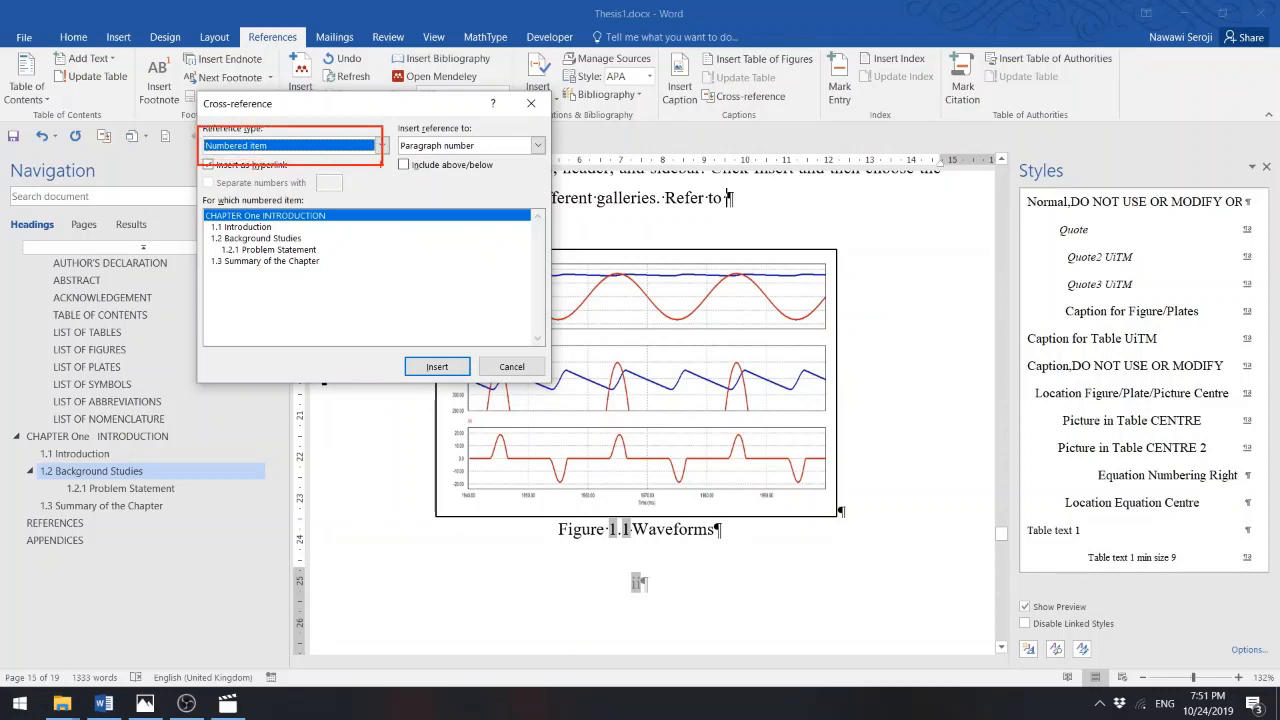
pyautogui.press('Escape')
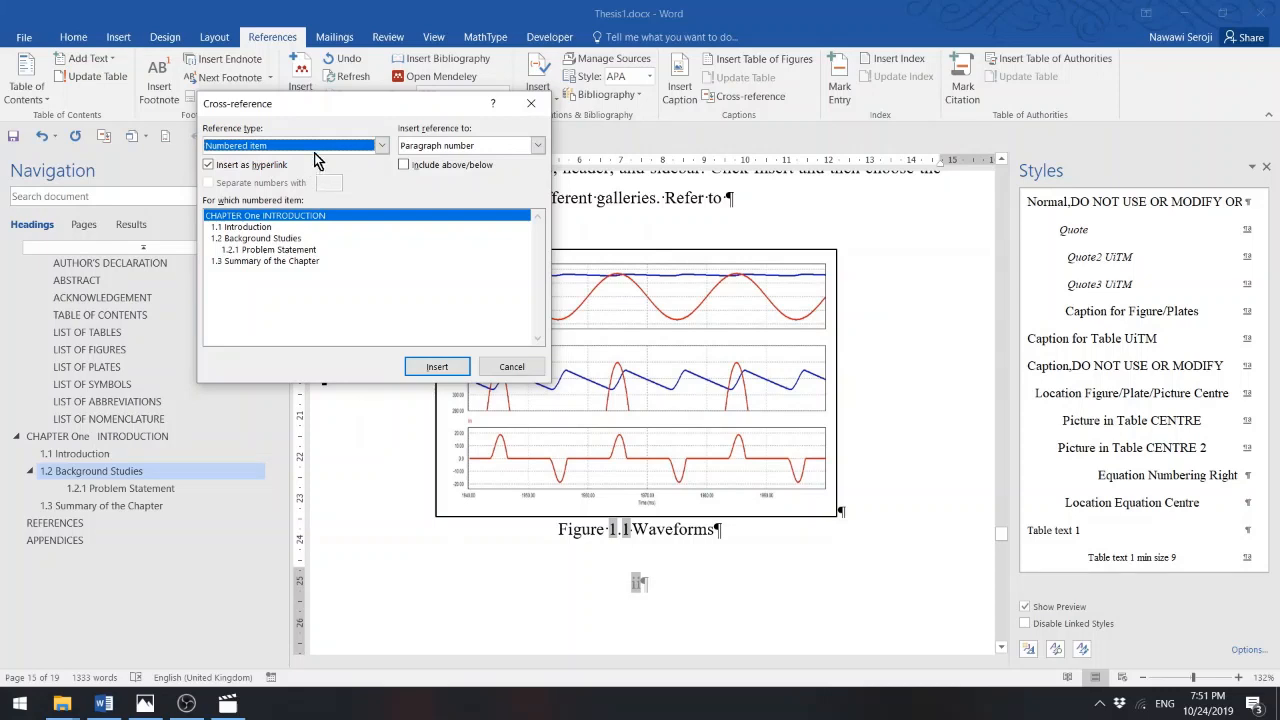
pyautogui.click(381, 146)
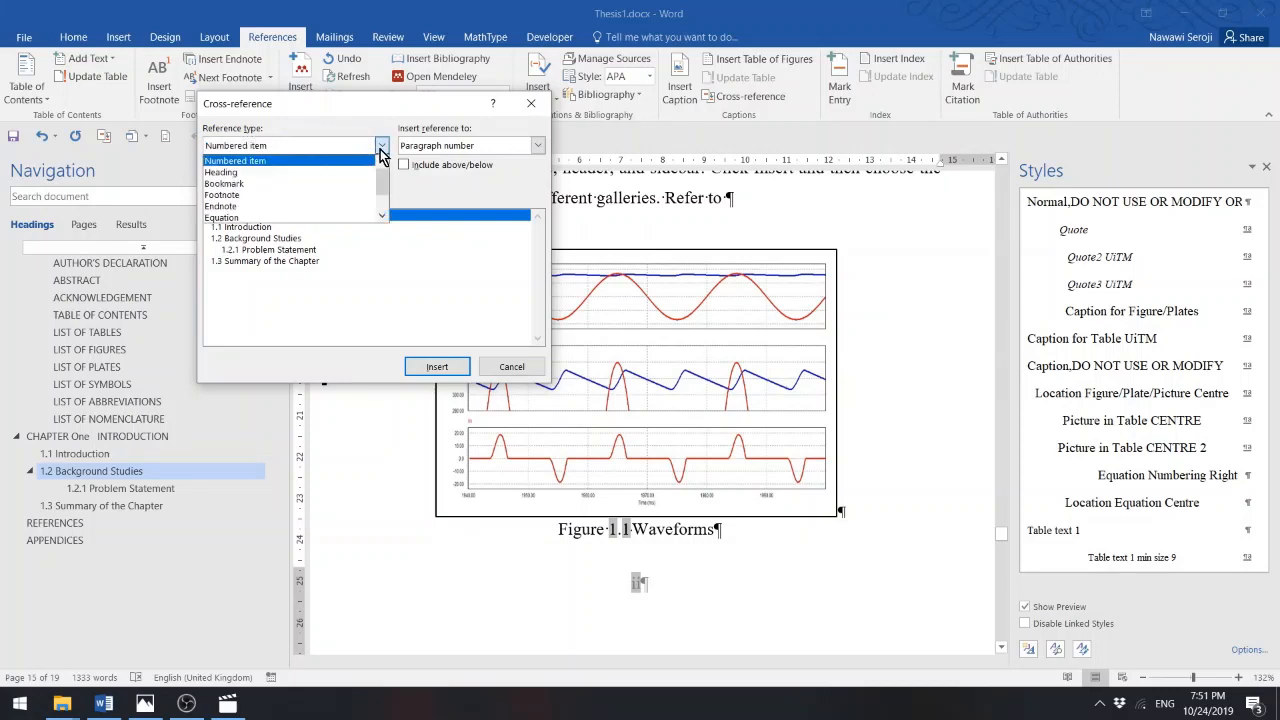
pyautogui.click(381, 215)
pyautogui.click(381, 215)
pyautogui.click(381, 215)
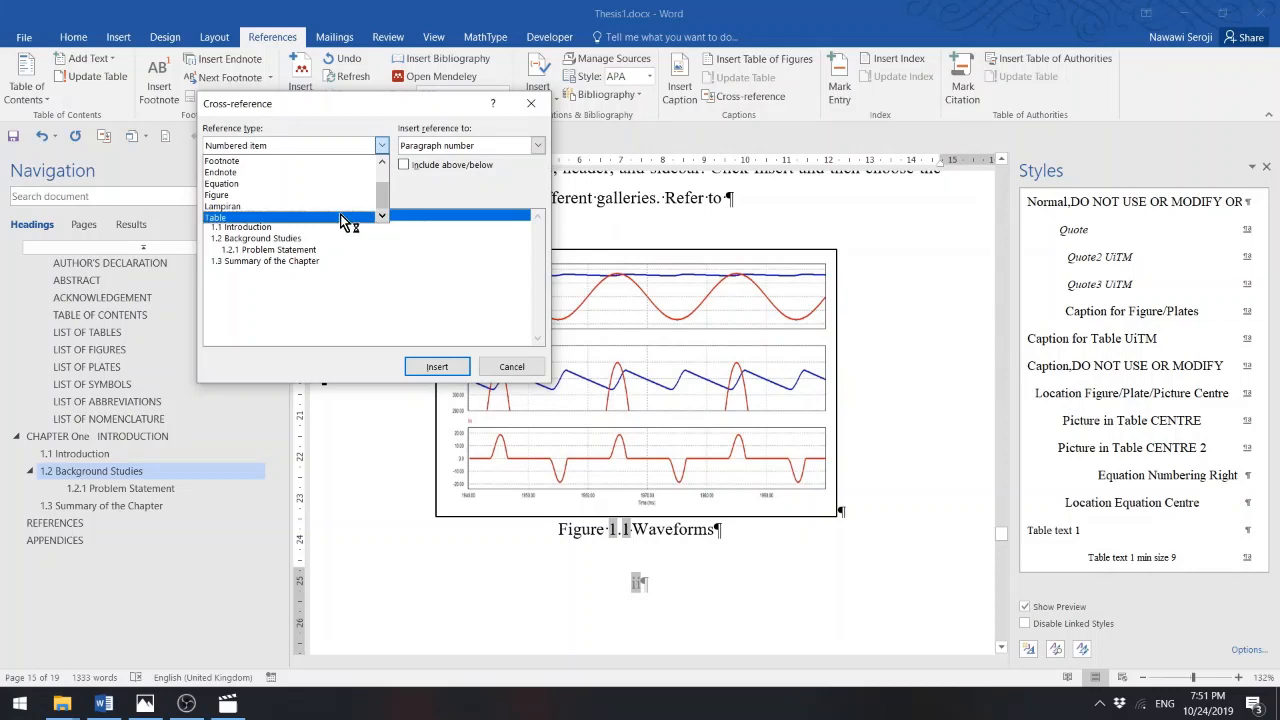
pyautogui.click(245, 197)
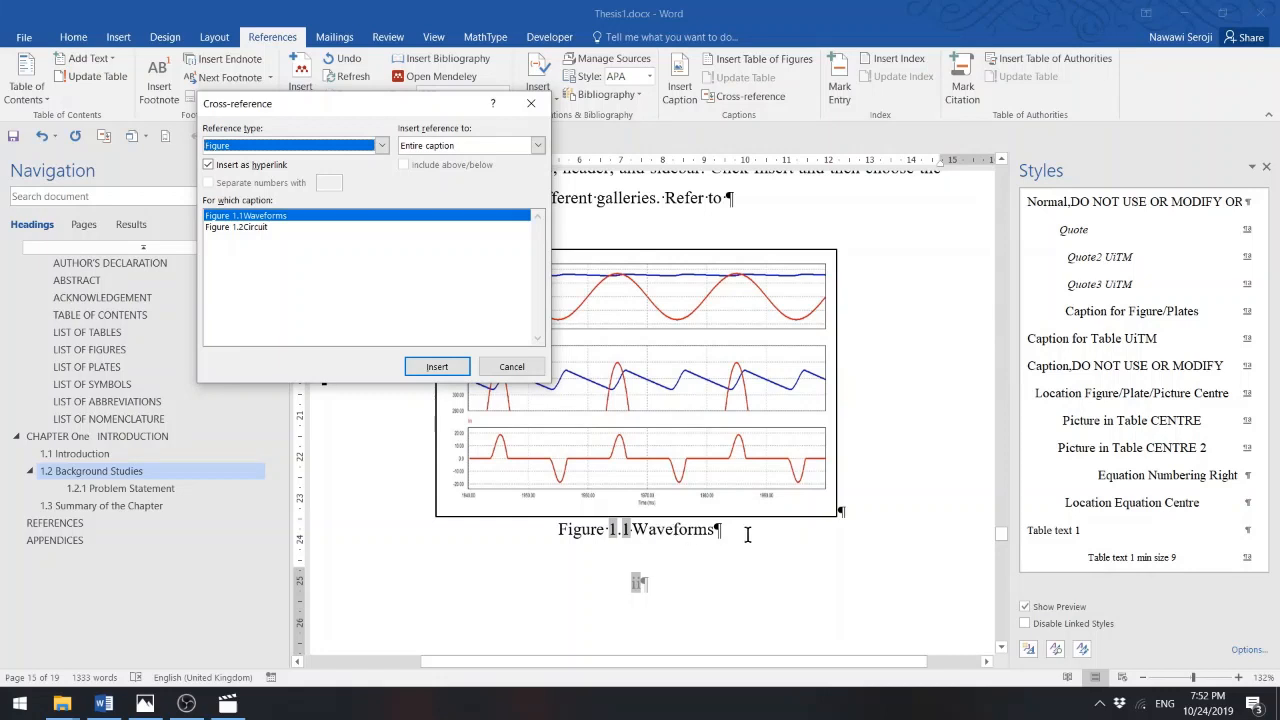
# - Insert a cross-reference to the Waveforms figure caption, using only its label and number, after "Refer to" and finish cross-referencing
pyautogui.click(537, 148)
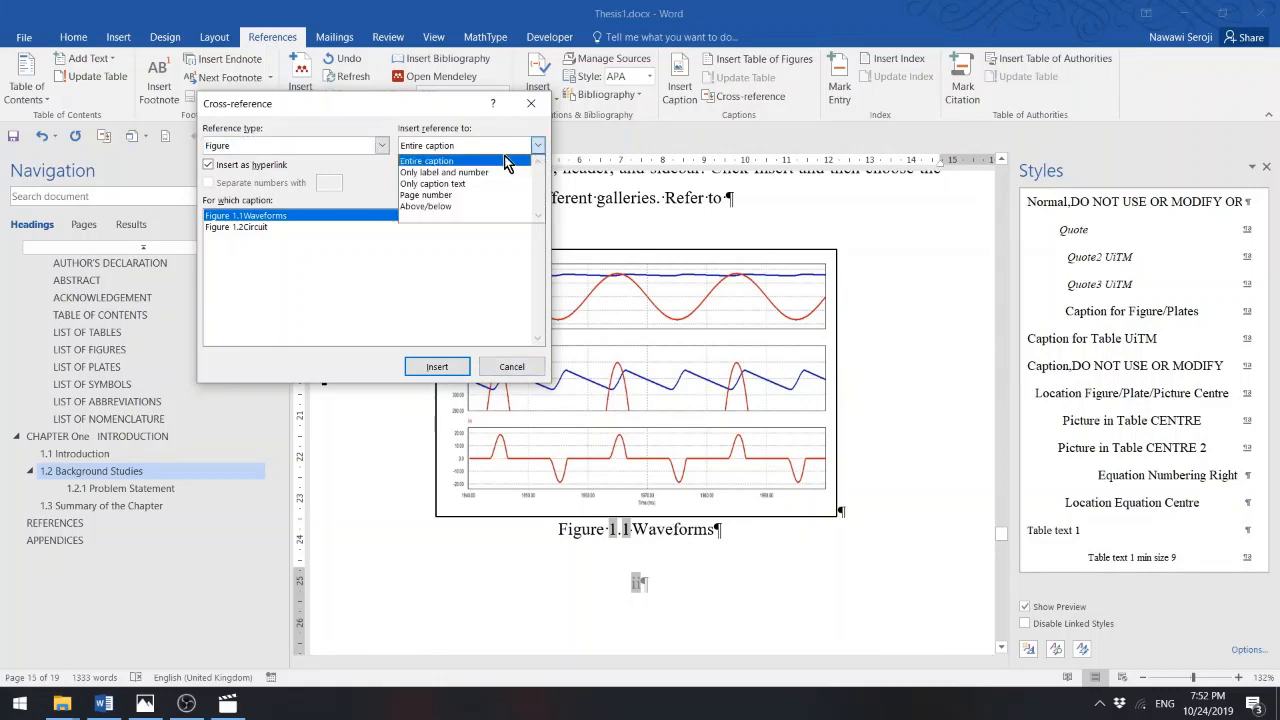
pyautogui.click(490, 175)
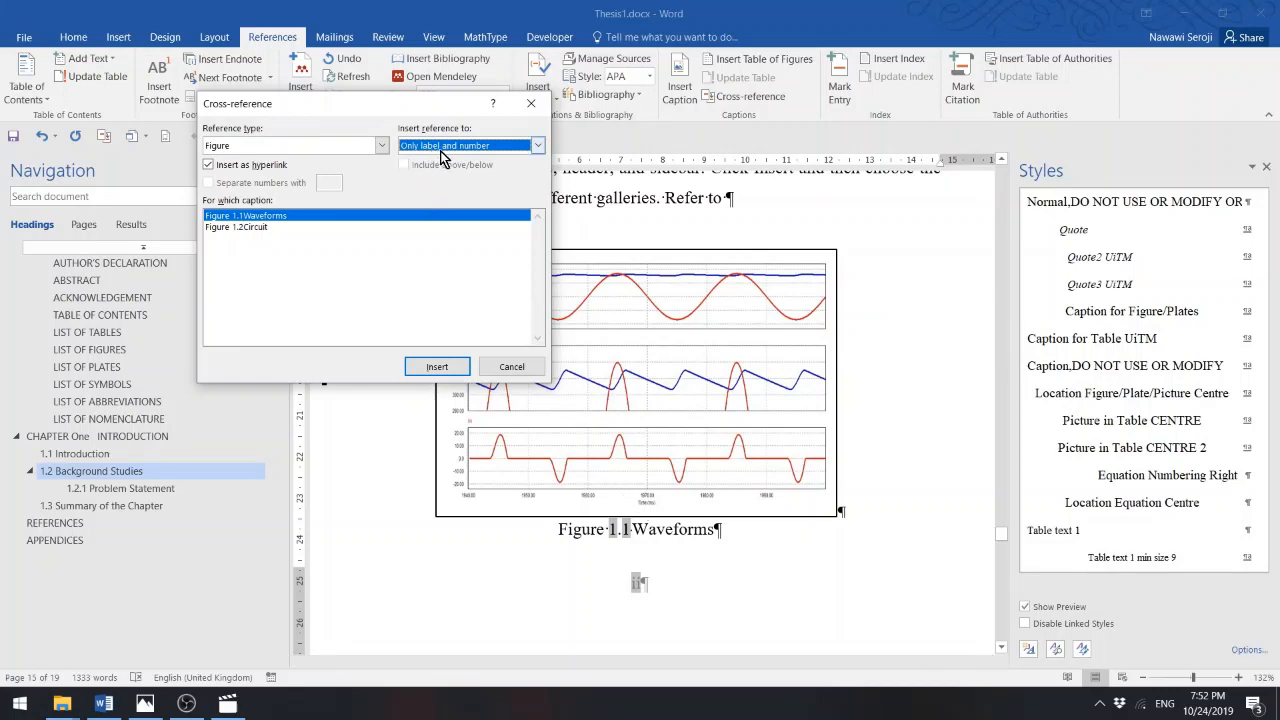
pyautogui.click(537, 146)
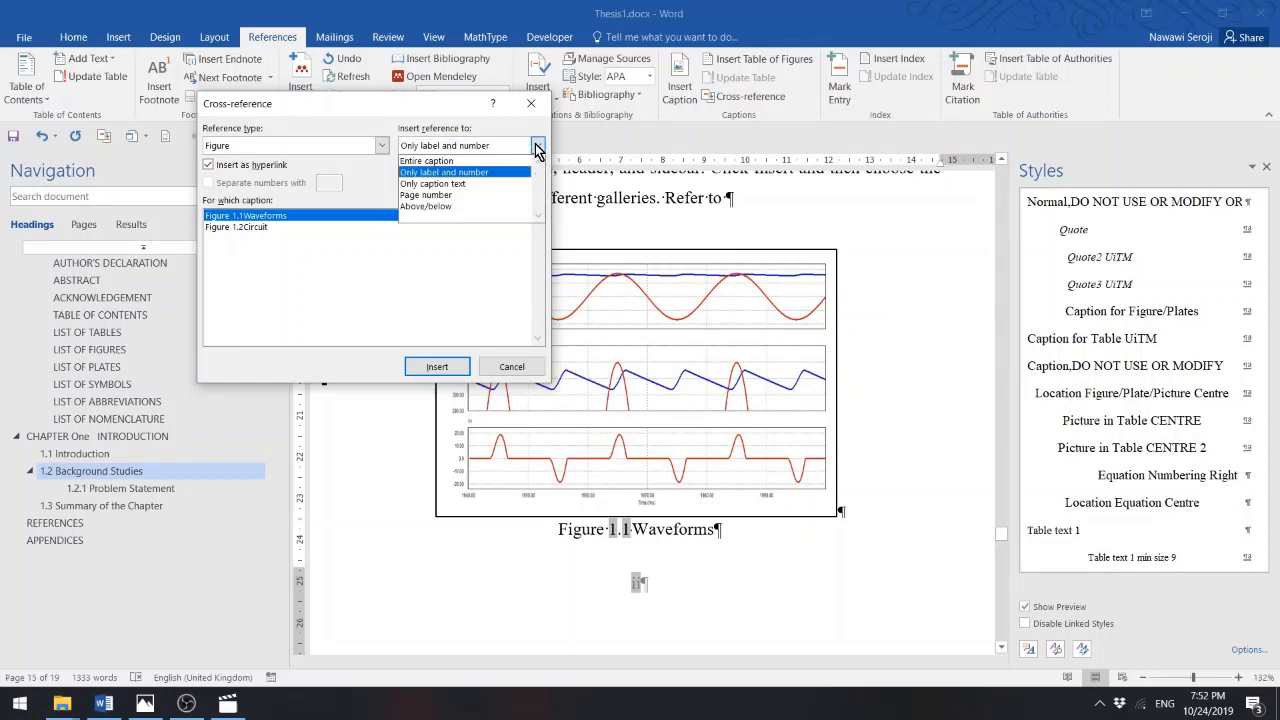
pyautogui.click(464, 173)
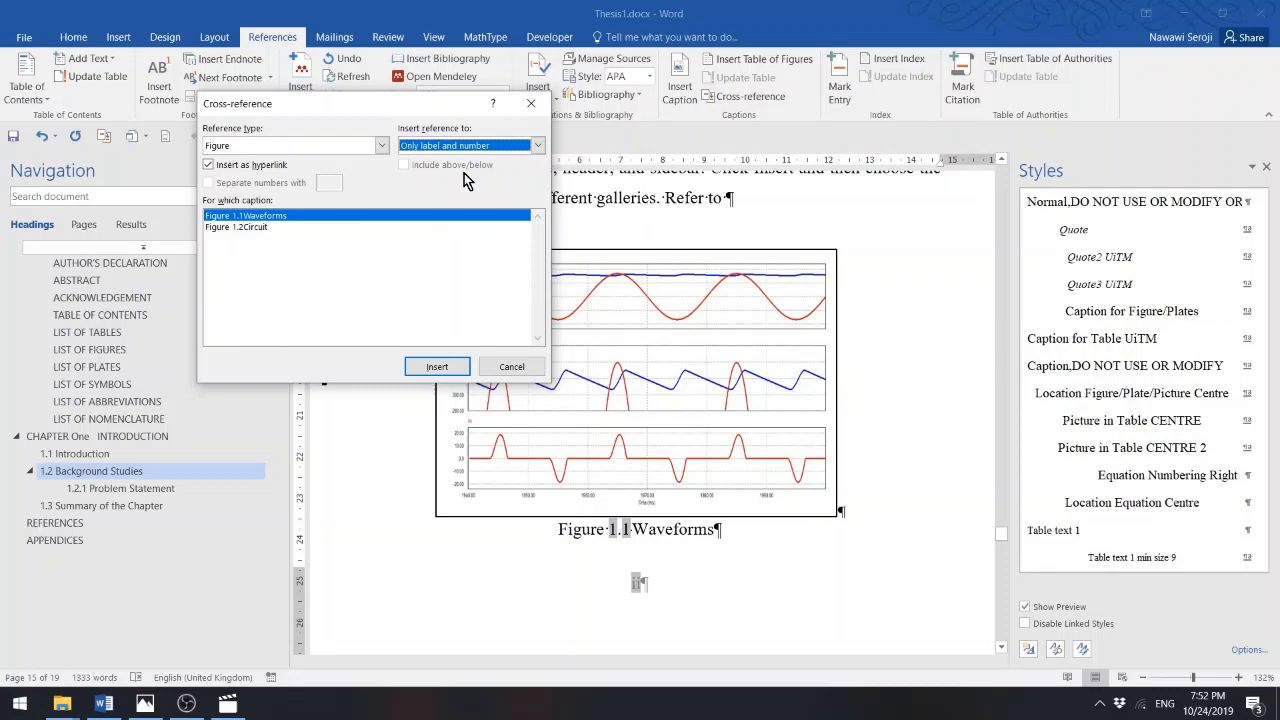
pyautogui.click(274, 218)
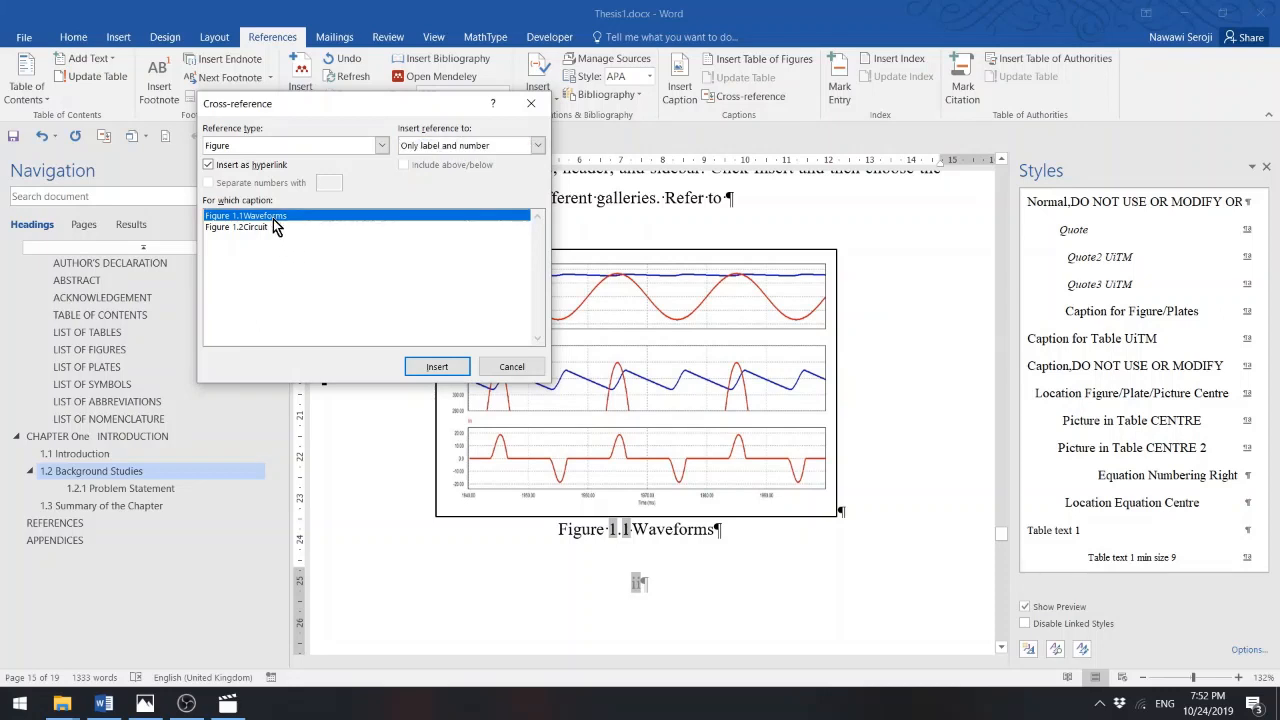
pyautogui.click(442, 368)
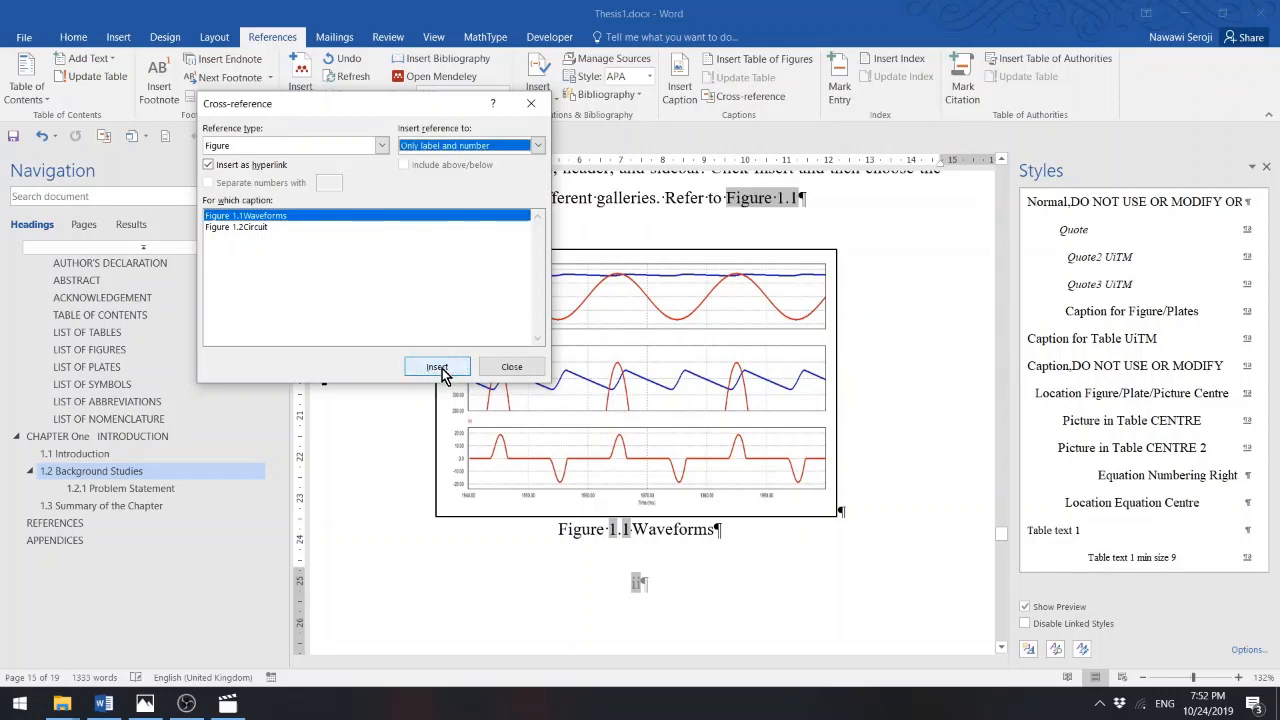
pyautogui.click(510, 367)
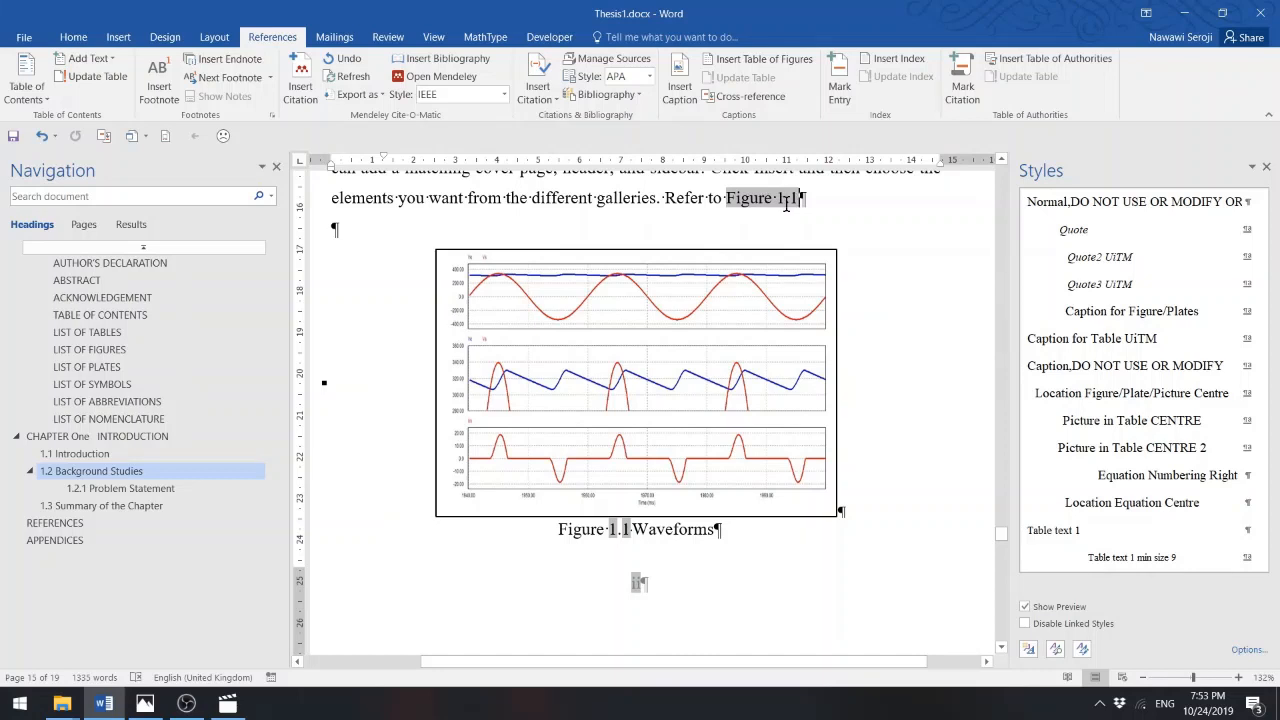
# - Turn on "Show field codes instead of their values" in the advanced Word options for showing document content
pyautogui.click(27, 42)
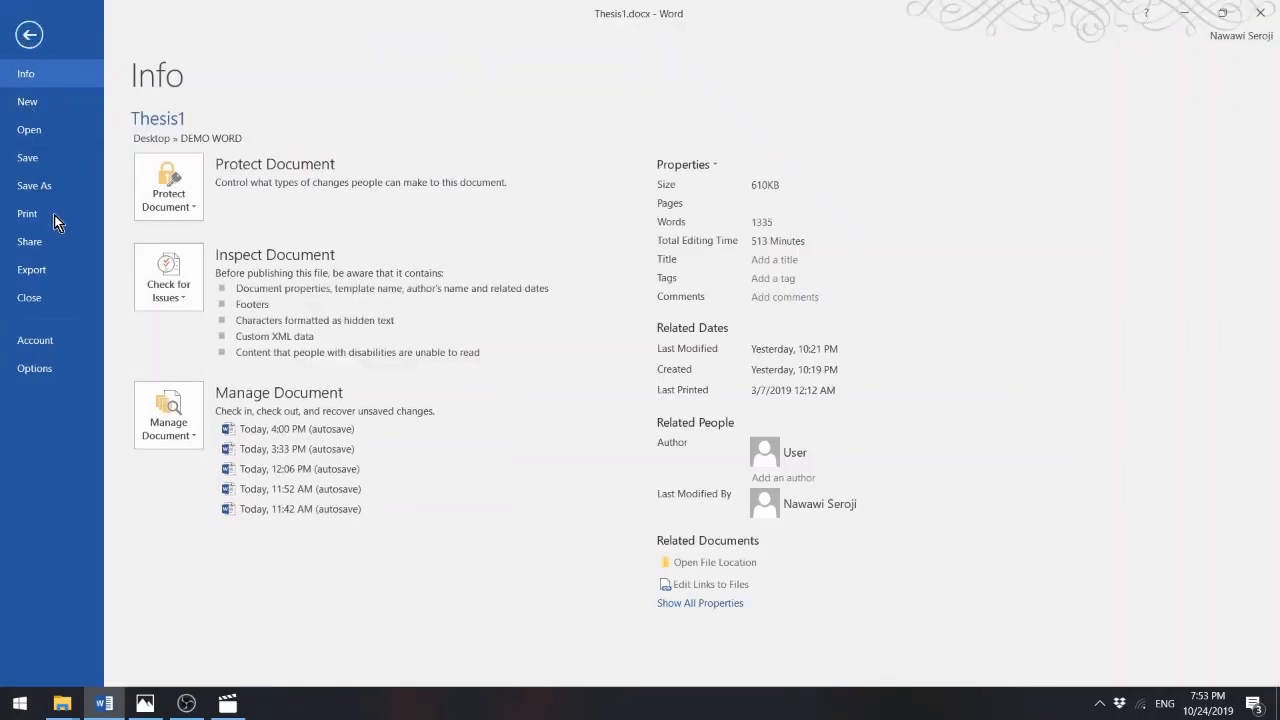
pyautogui.click(44, 368)
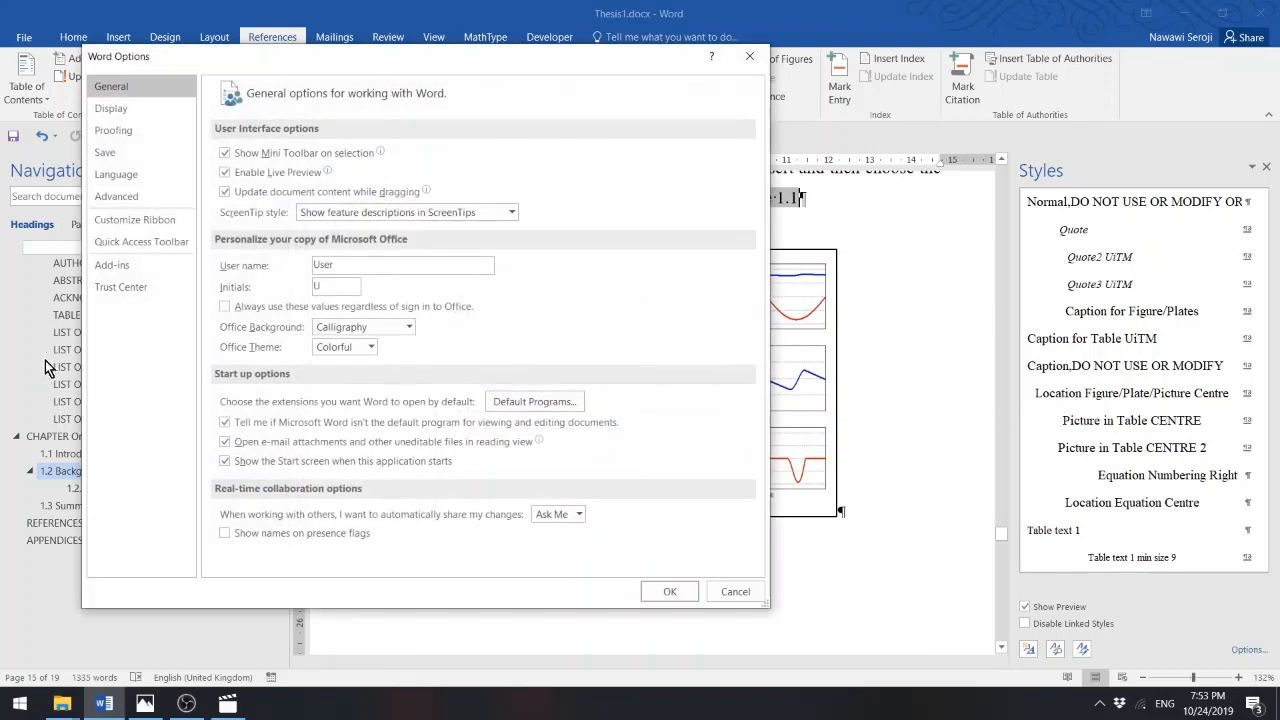
pyautogui.click(108, 206)
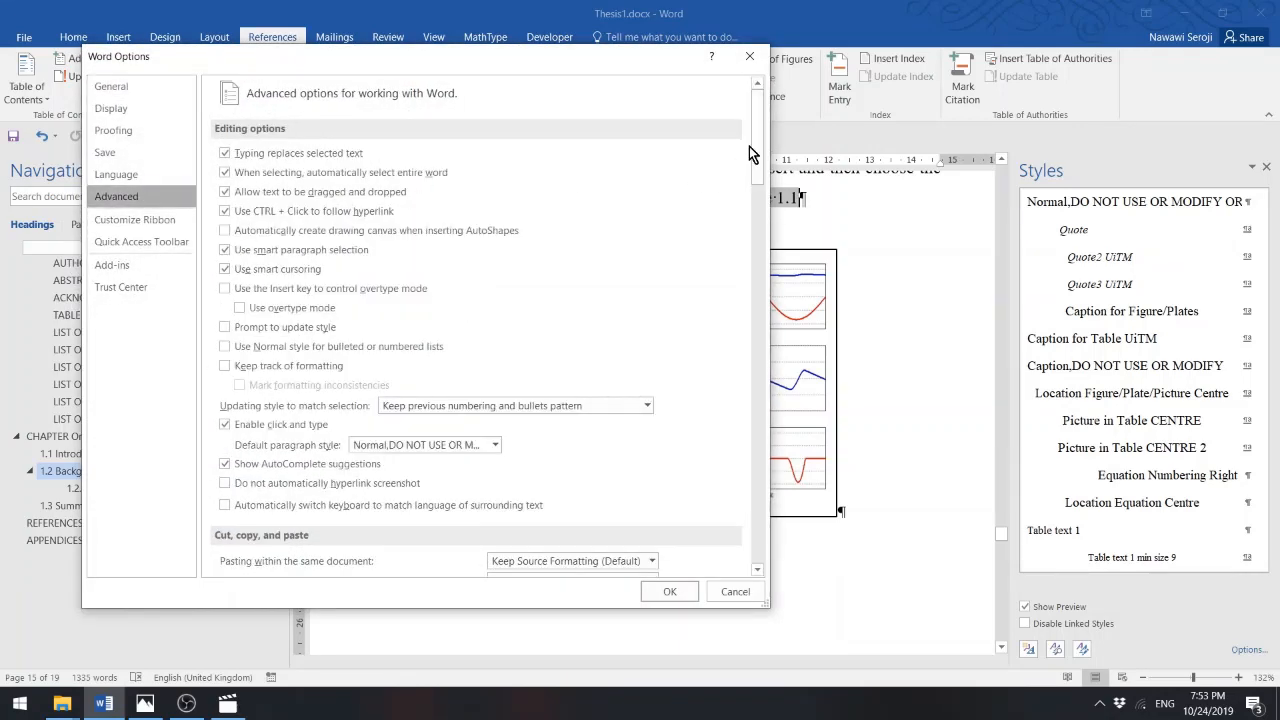
pyautogui.moveTo(755, 148); pyautogui.dragTo(773, 300)
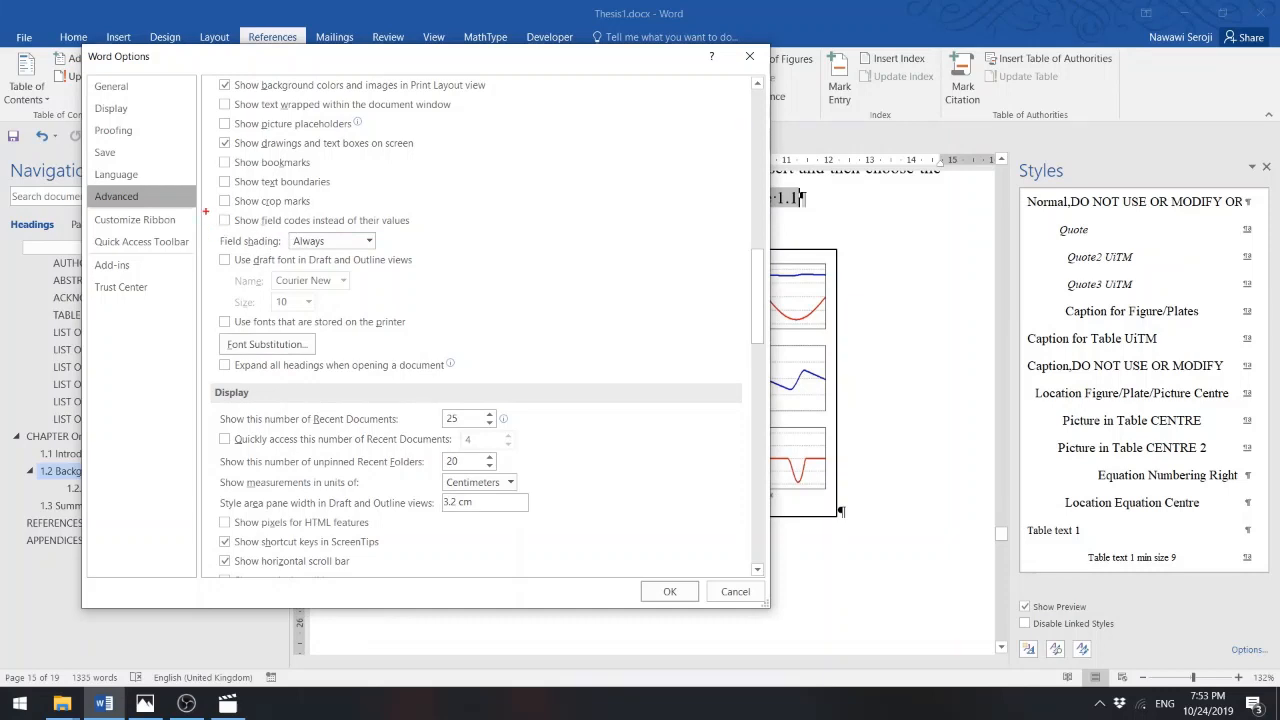
pyautogui.moveTo(205, 211)
pyautogui.mouseDown()
pyautogui.moveTo(228, 226)
pyautogui.moveTo(437, 234)
pyautogui.mouseUp()
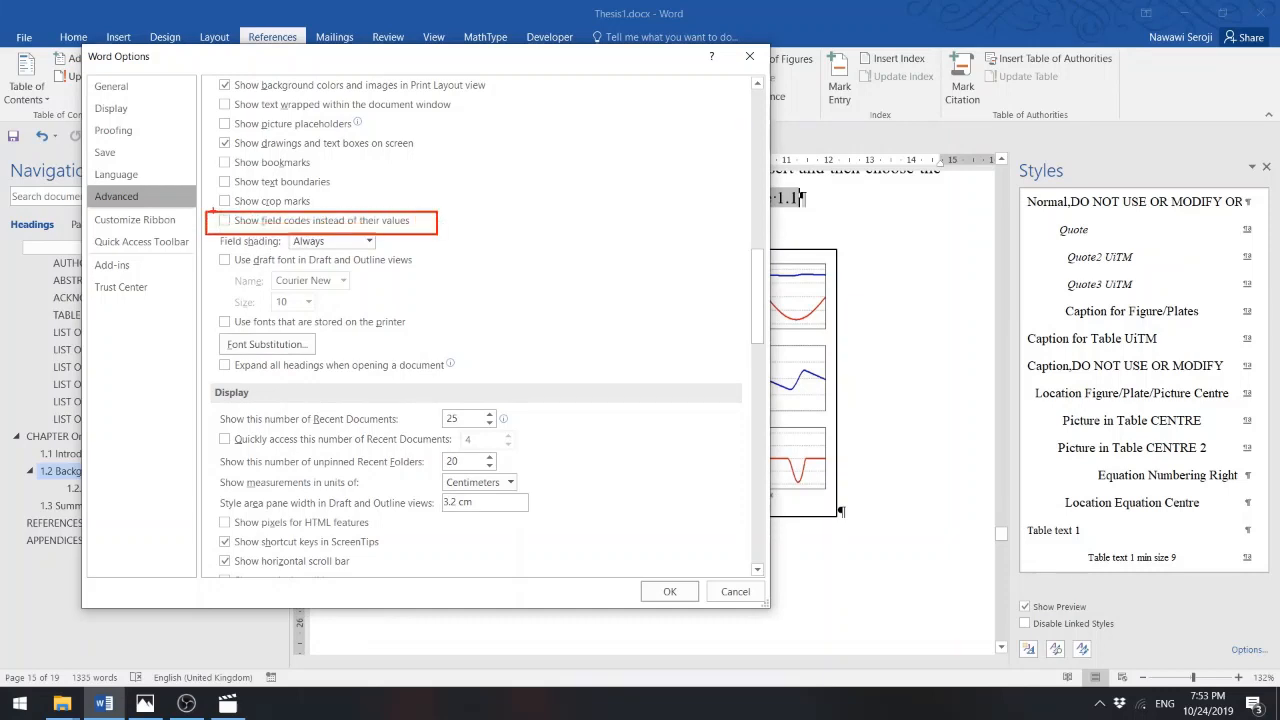
pyautogui.click(226, 220)
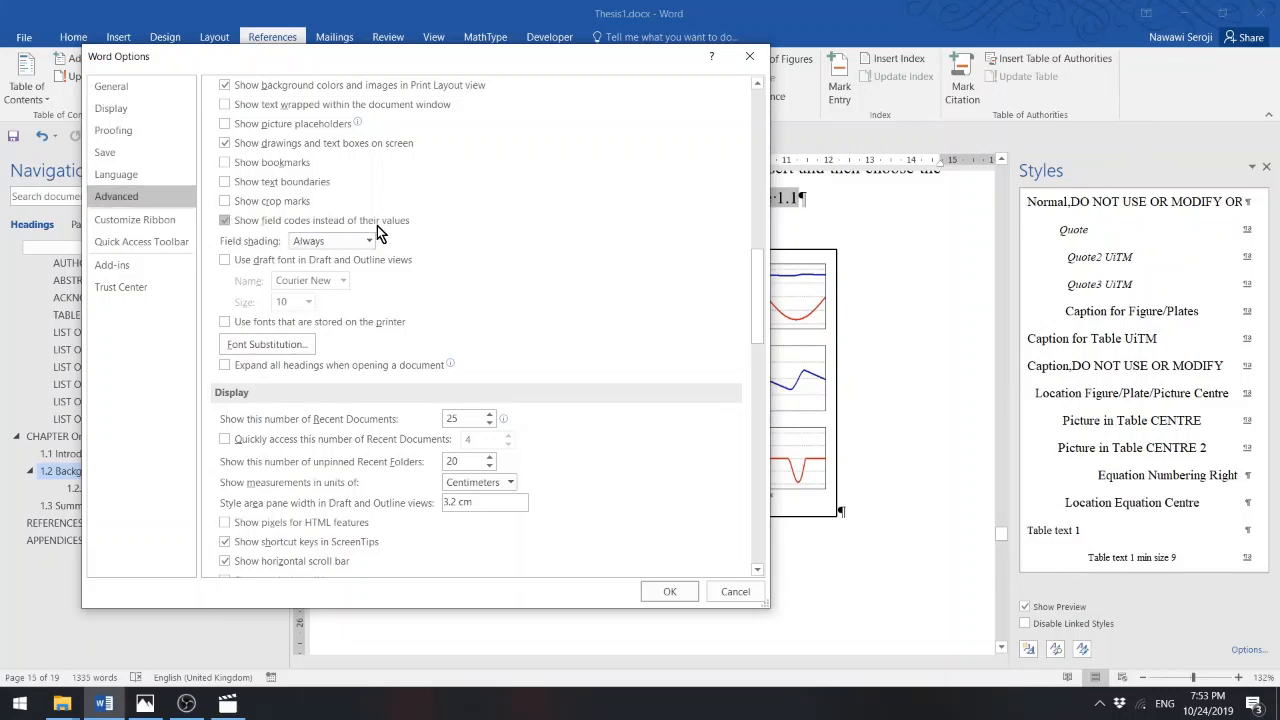
pyautogui.click(674, 590)
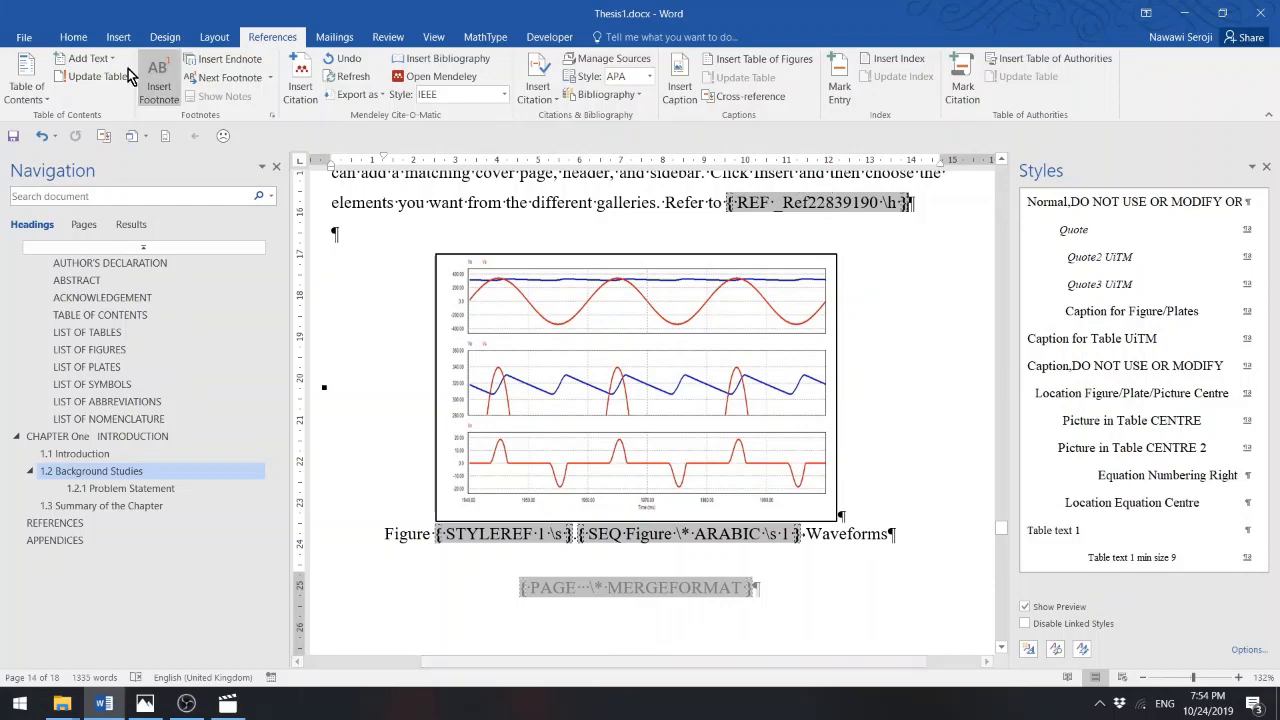
# - Turn off "Show field codes instead of their values" in the advanced Word options
pyautogui.click(24, 37)
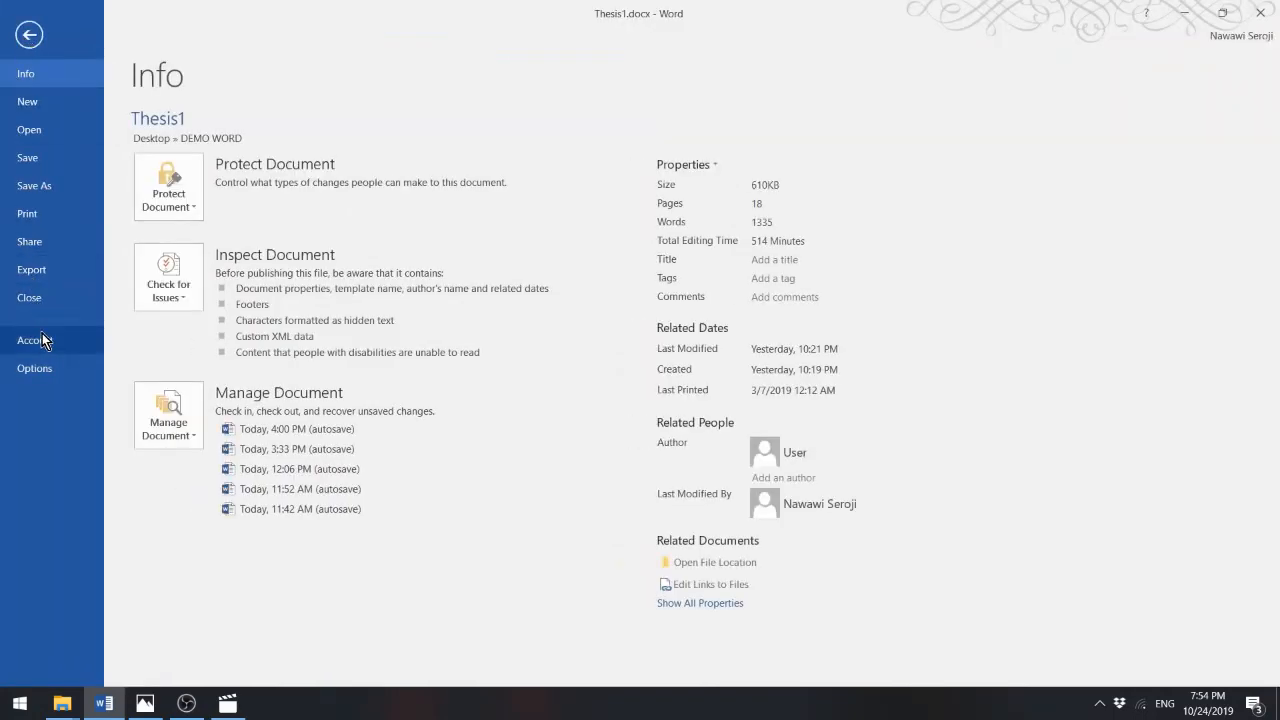
pyautogui.click(39, 369)
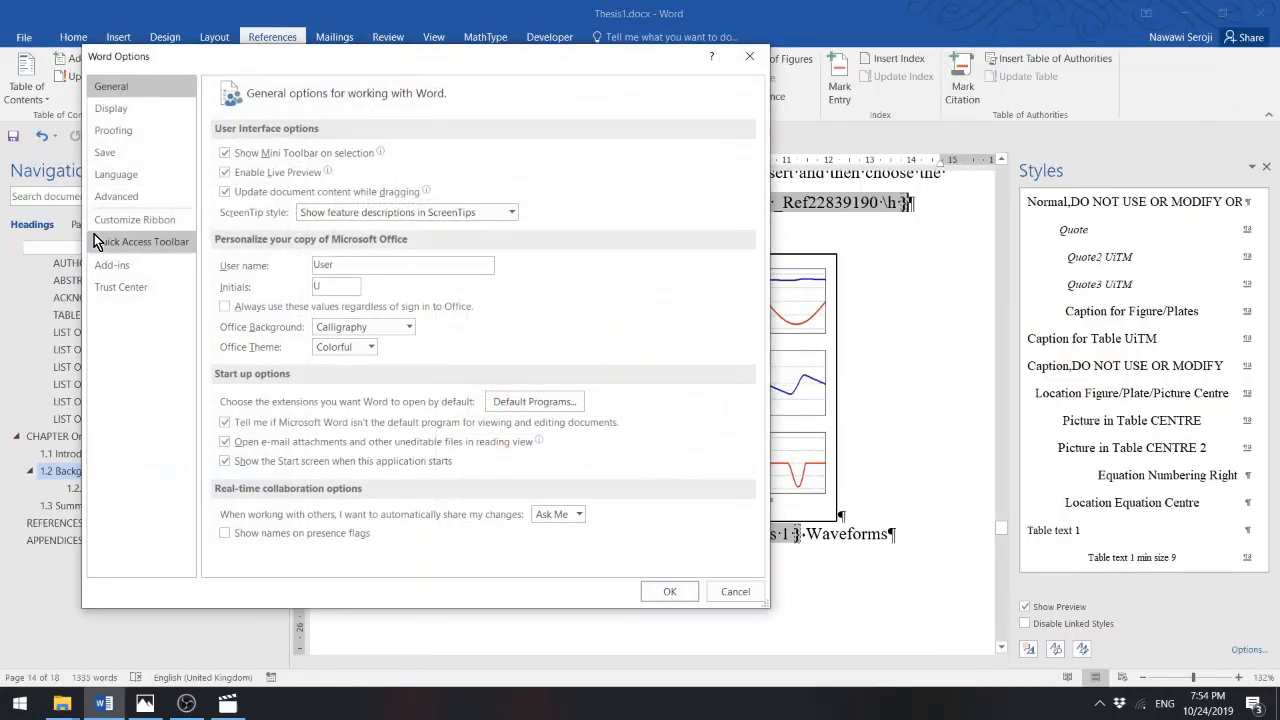
pyautogui.click(118, 198)
pyautogui.moveTo(760, 148); pyautogui.dragTo(781, 291)
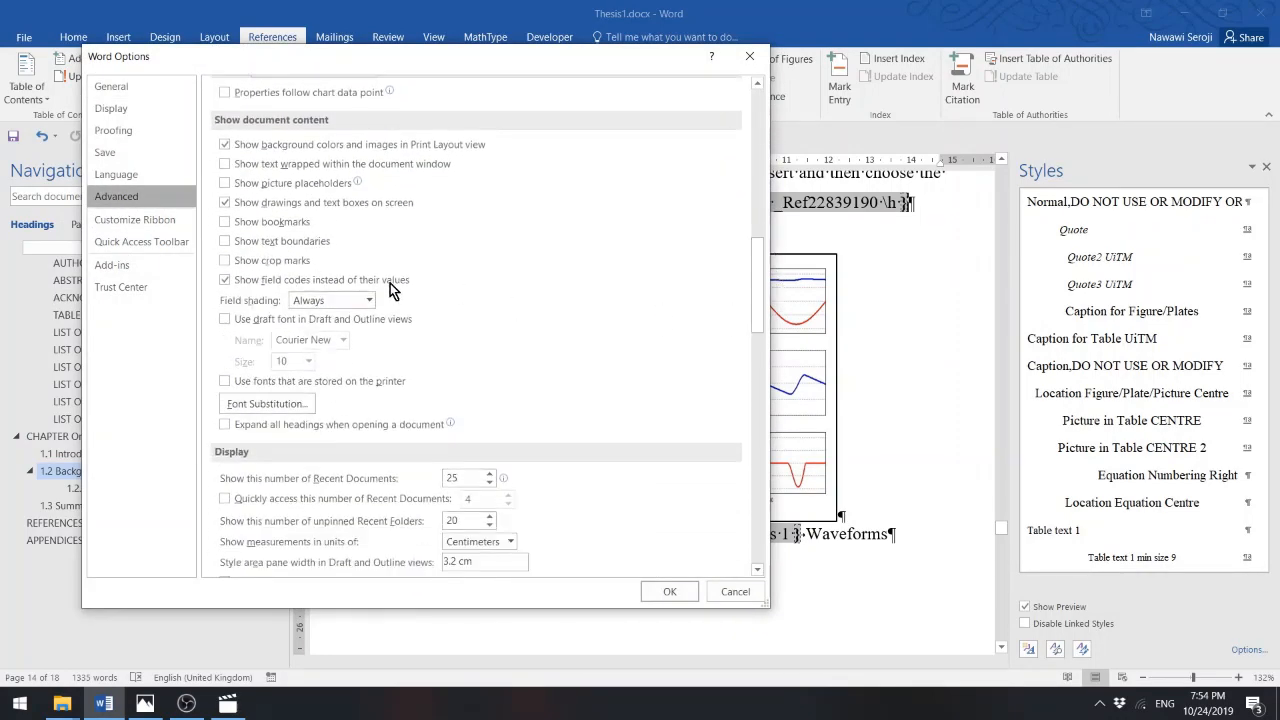
pyautogui.click(229, 282)
pyautogui.click(683, 593)
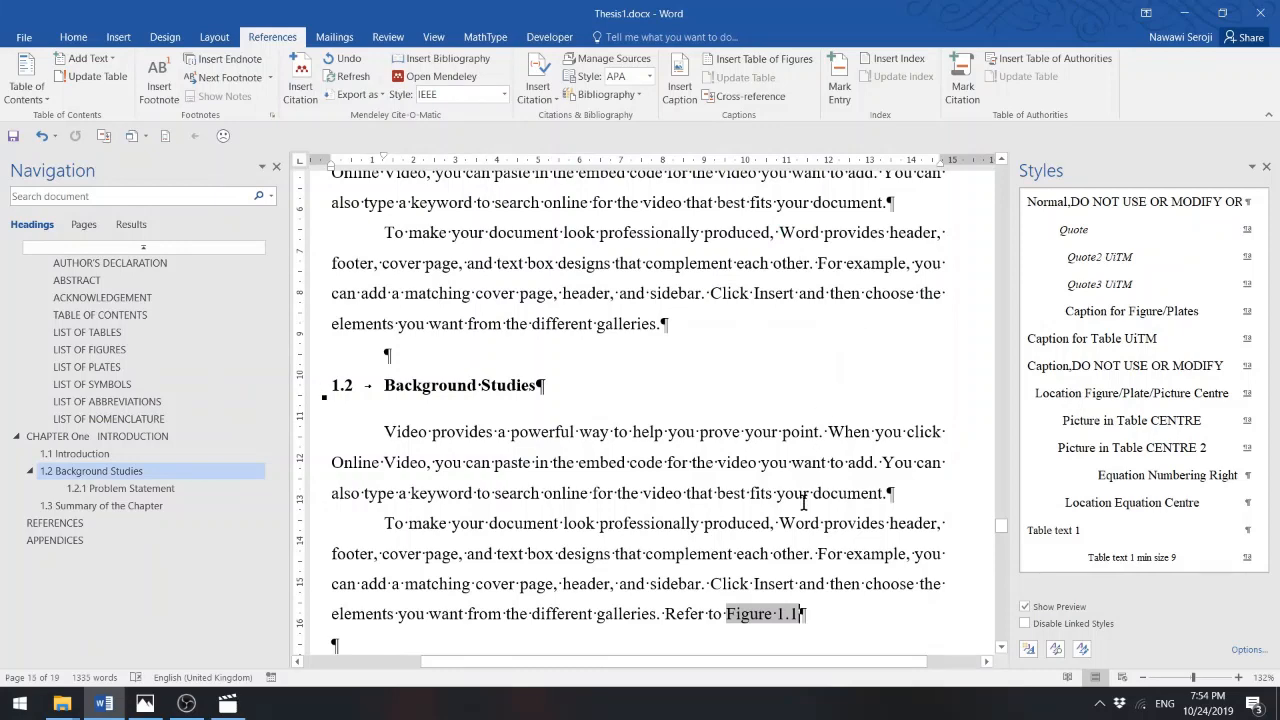
# - Add the words "Refer to" after "theme." in the paragraph above the circuit picture and start a cross-reference there
pyautogui.click(1006, 647)
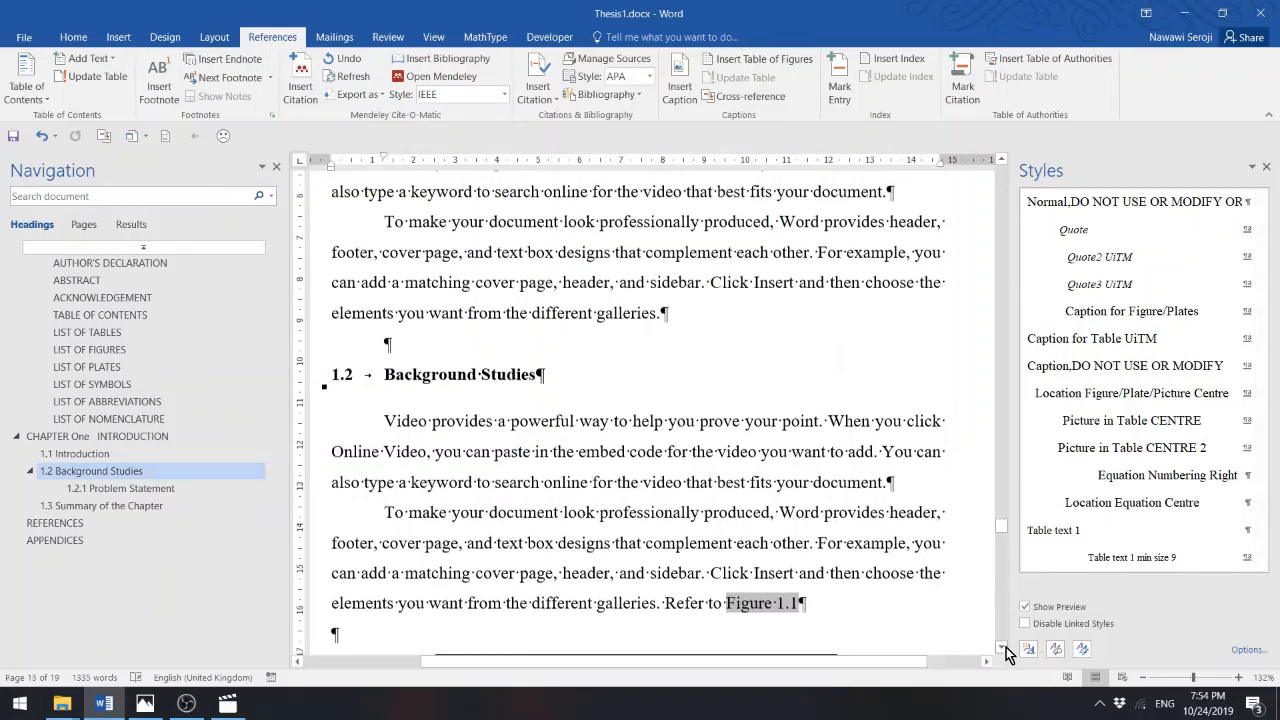
pyautogui.click(1006, 647)
pyautogui.click(1006, 647)
pyautogui.click(1006, 647)
pyautogui.click(1006, 647)
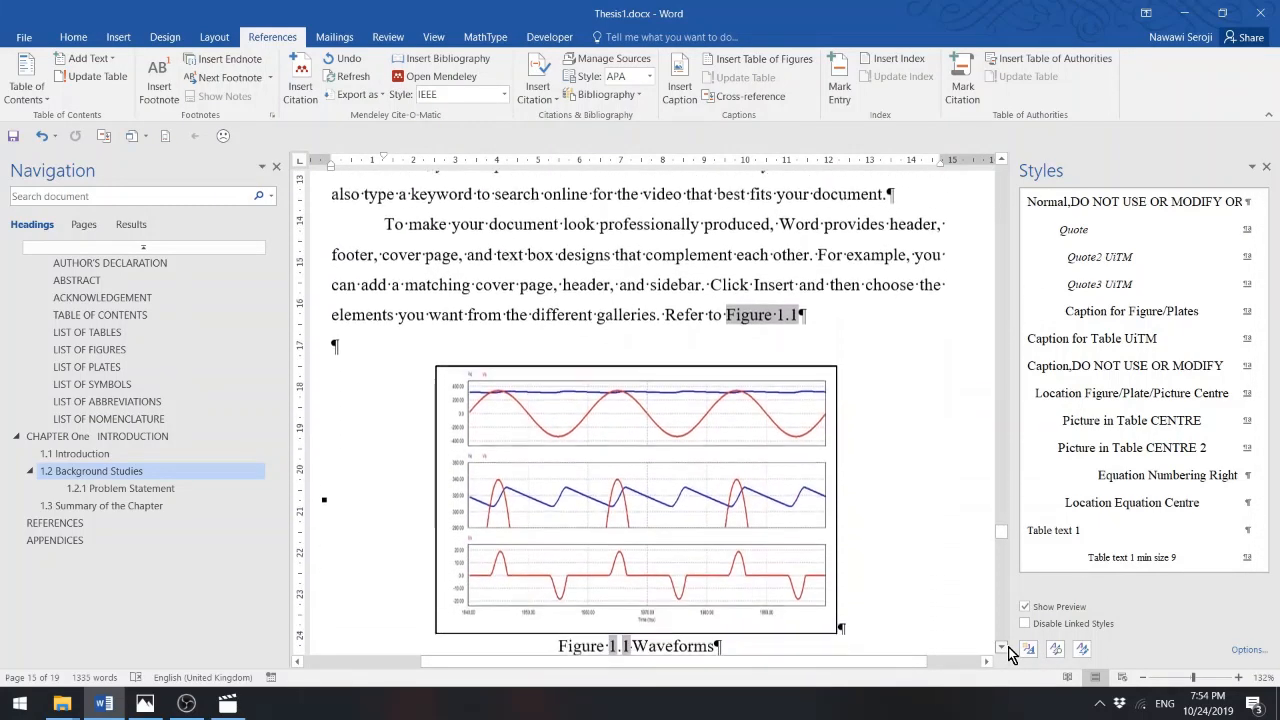
pyautogui.click(1006, 647)
pyautogui.click(1004, 647)
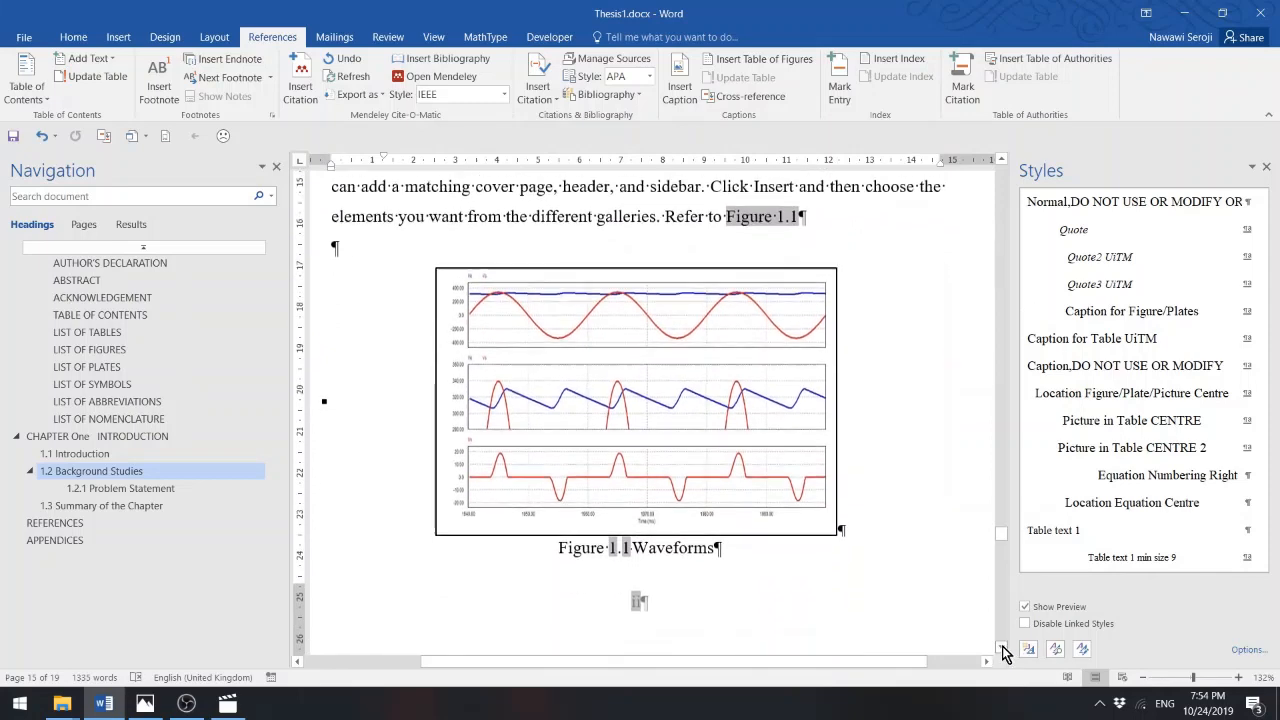
pyautogui.click(1004, 647)
pyautogui.click(1004, 647)
pyautogui.click(1004, 647)
pyautogui.click(1004, 647)
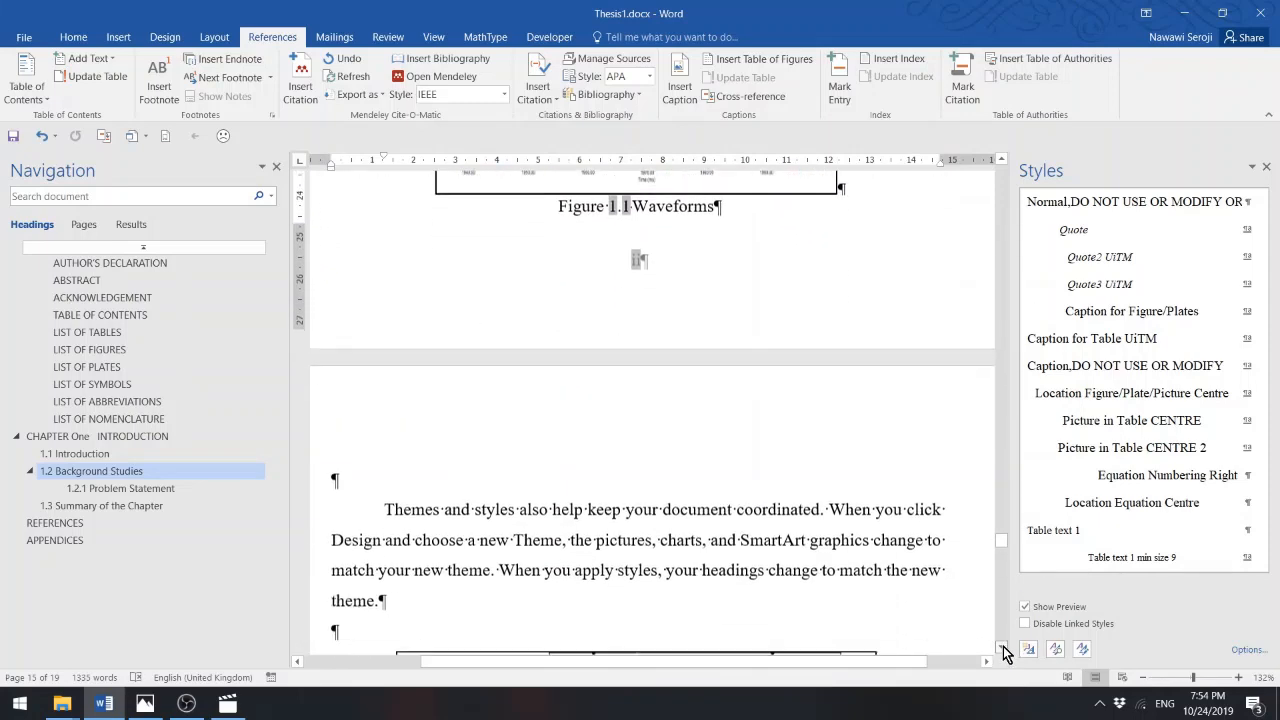
pyautogui.click(1004, 647)
pyautogui.click(1004, 647)
pyautogui.click(1004, 647)
pyautogui.click(1006, 650)
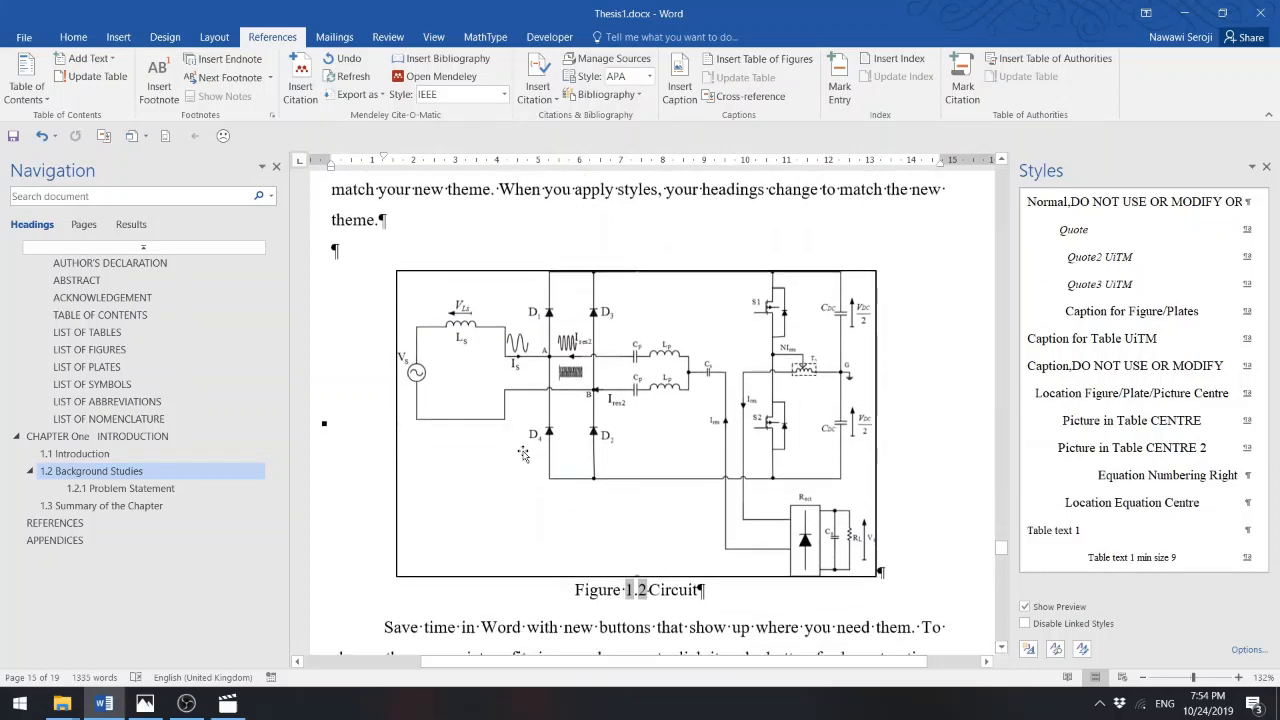
pyautogui.click(420, 216)
pyautogui.write('Refer to')
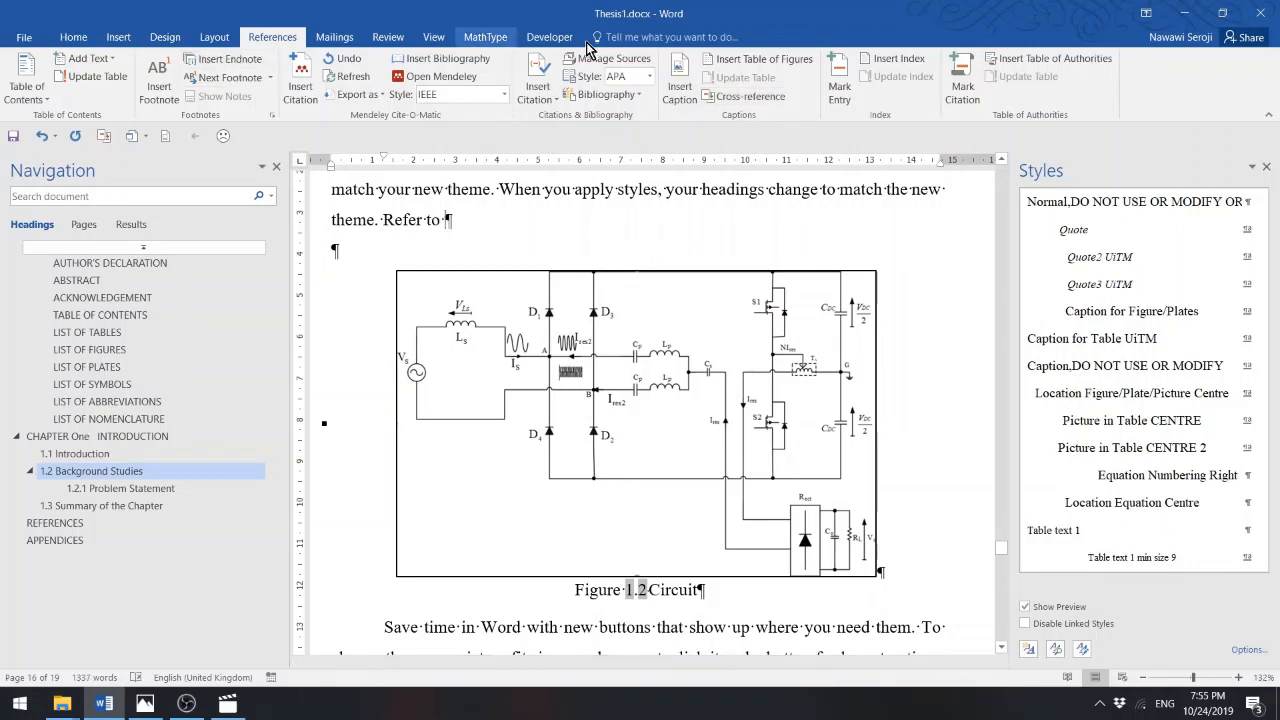
pyautogui.click(764, 101)
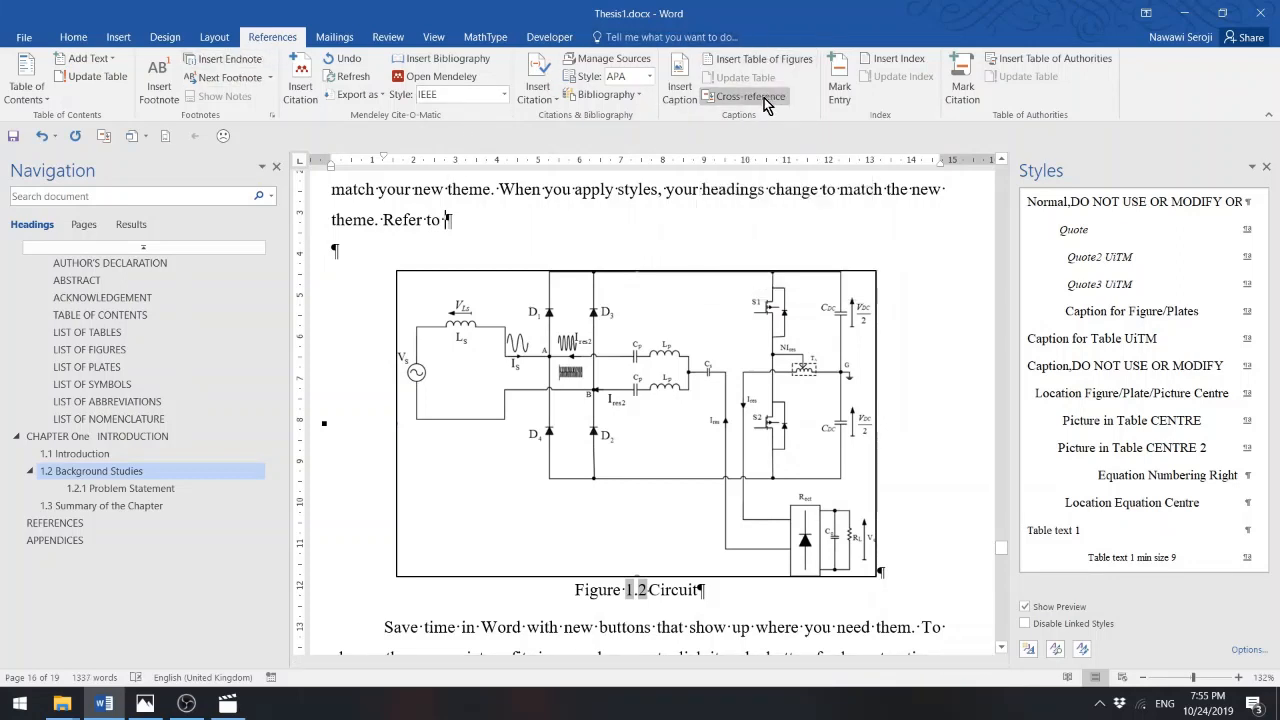
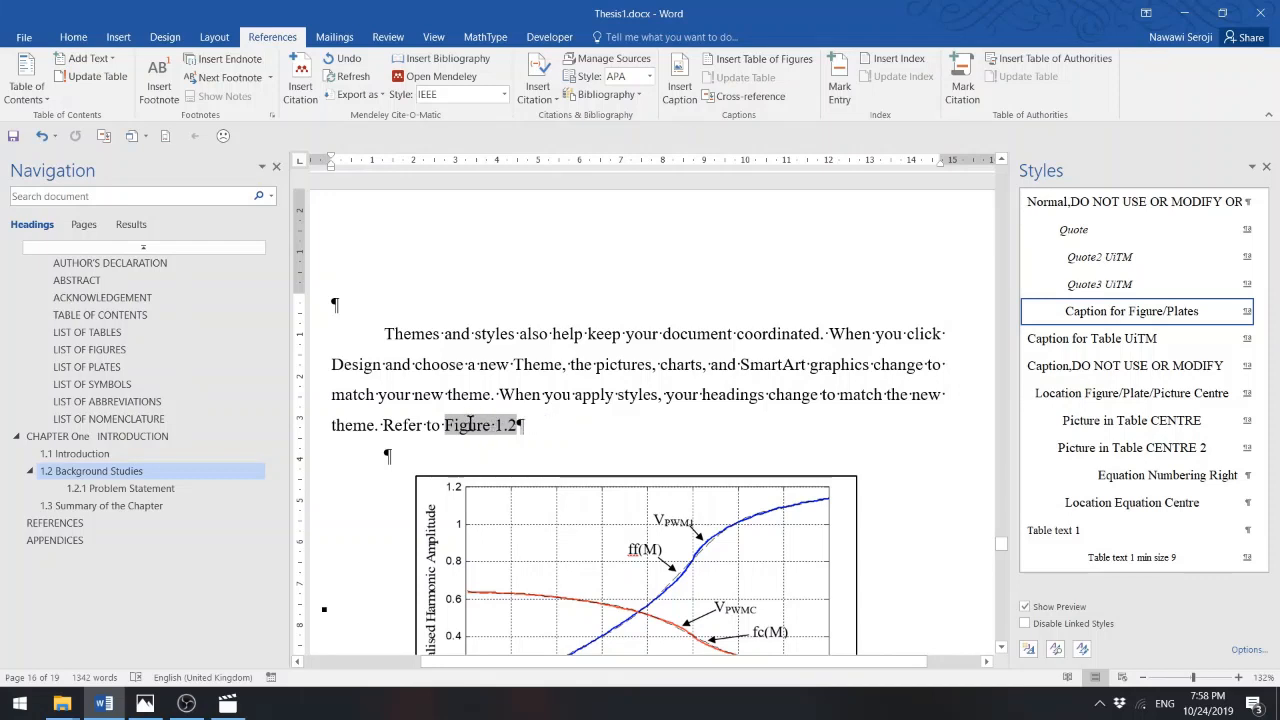
# - Update the figure cross-reference field after "Refer to" in the paragraph above the graph picture
pyautogui.rightClick(478, 427)
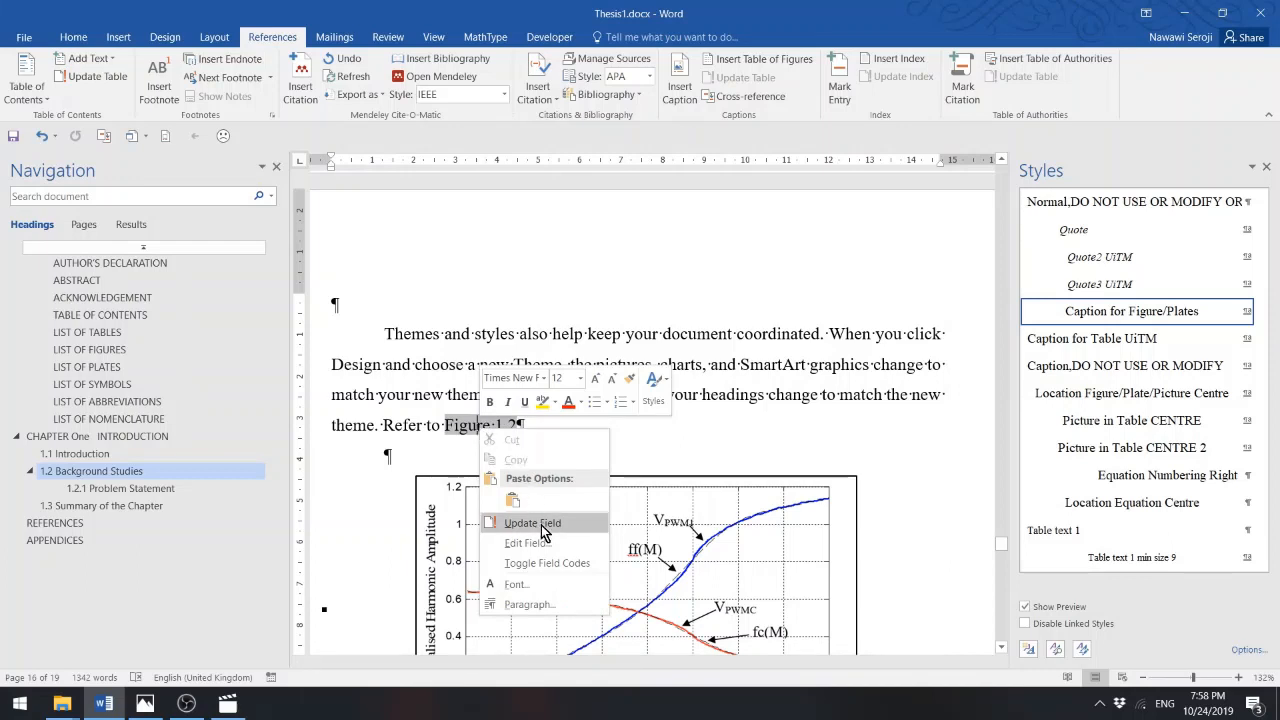
pyautogui.click(628, 432)
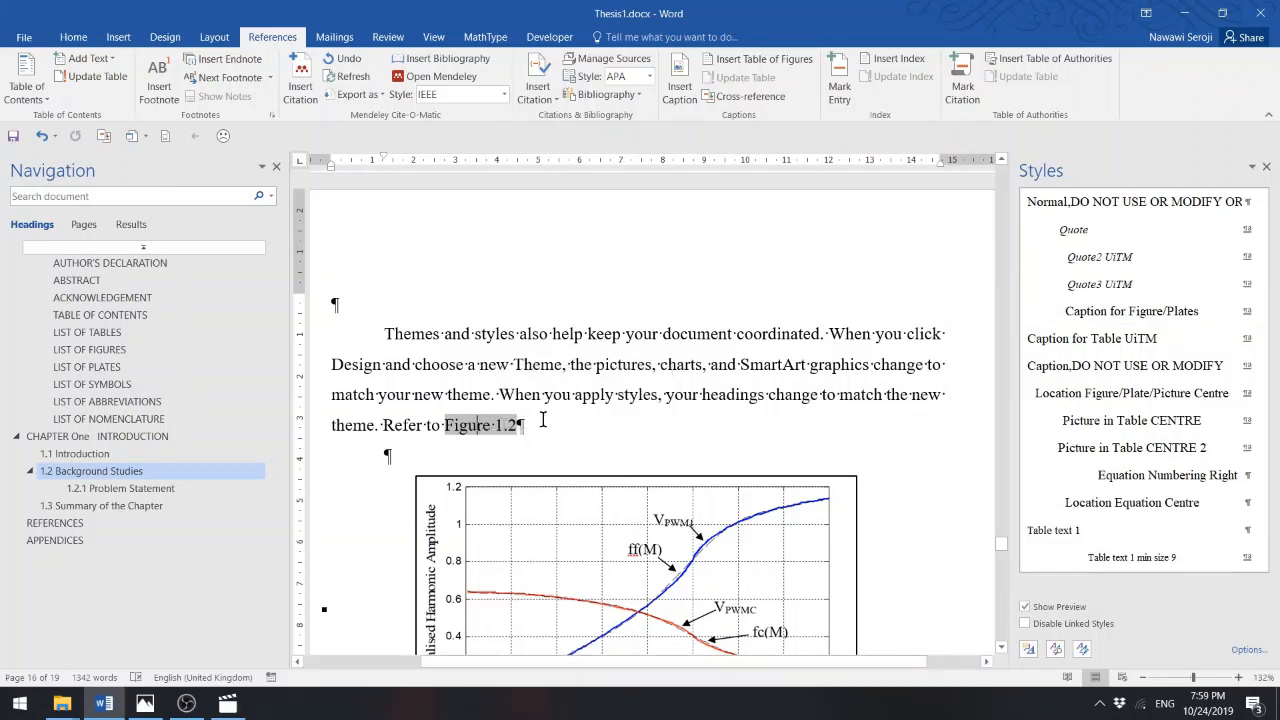
pyautogui.click(583, 397)
pyautogui.rightClick(493, 425)
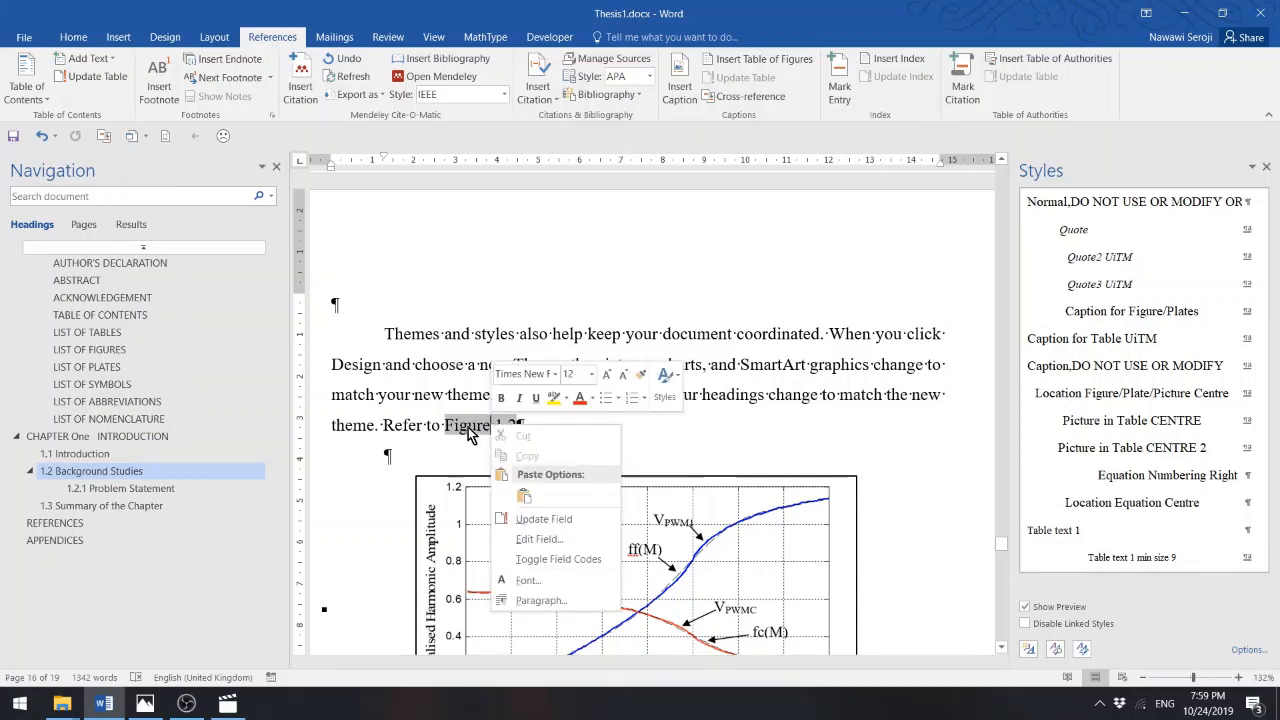
pyautogui.click(537, 518)
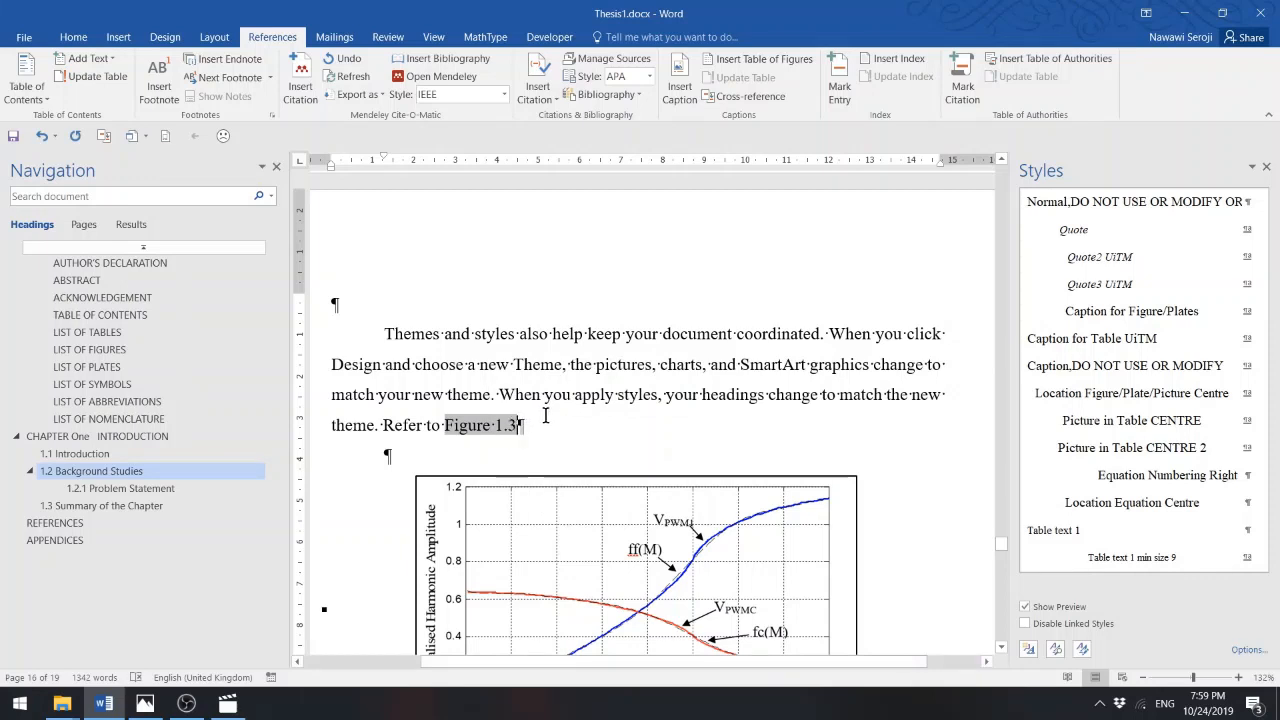
pyautogui.rightClick(490, 428)
pyautogui.click(540, 522)
pyautogui.click(531, 438)
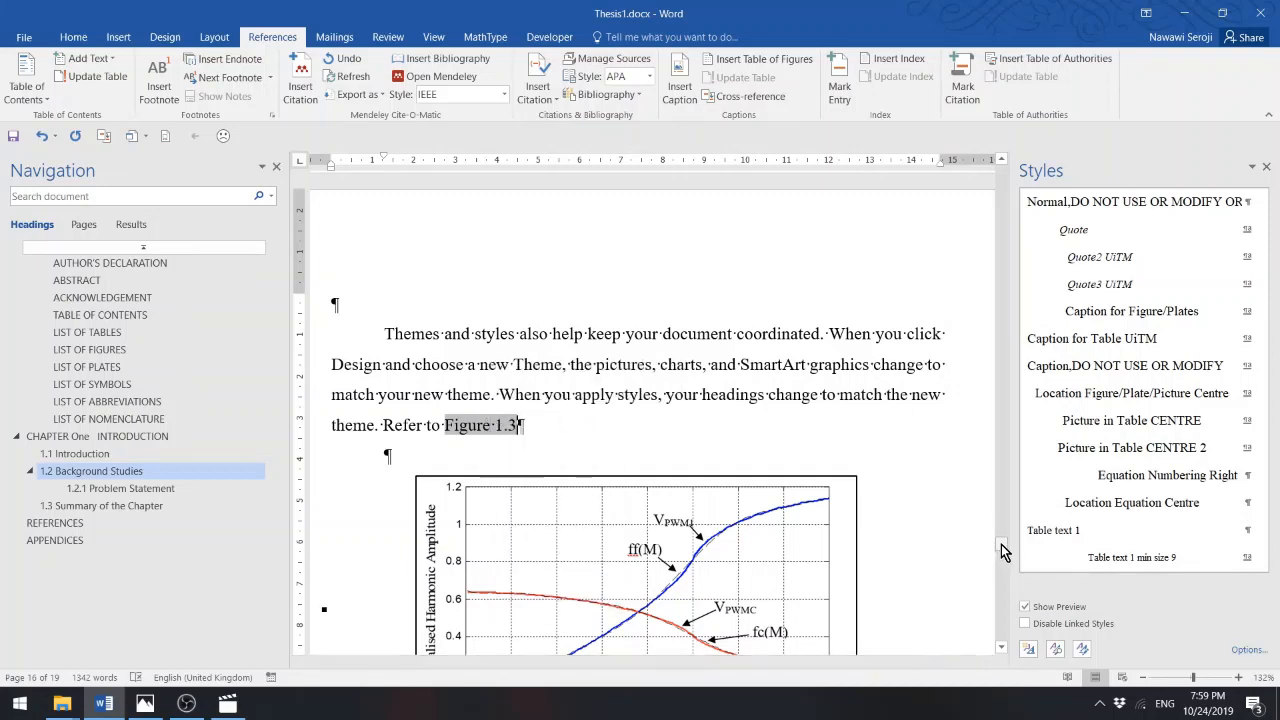
# - Check the circuit picture's caption number and undo the update of the figure cross-reference above the graph
pyautogui.moveTo(1001, 544)
pyautogui.mouseDown()
pyautogui.moveTo(1006, 574)
pyautogui.moveTo(1002, 557)
pyautogui.mouseUp()
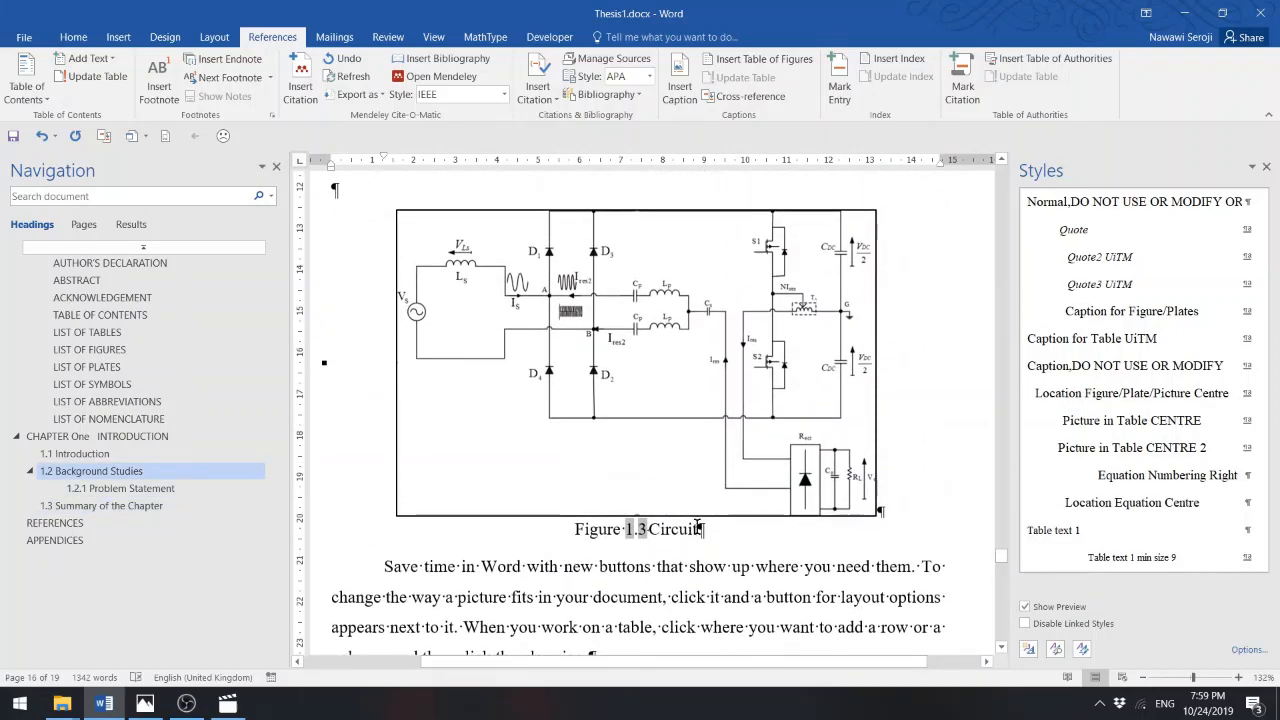
pyautogui.click(1001, 159)
pyautogui.click(1001, 159)
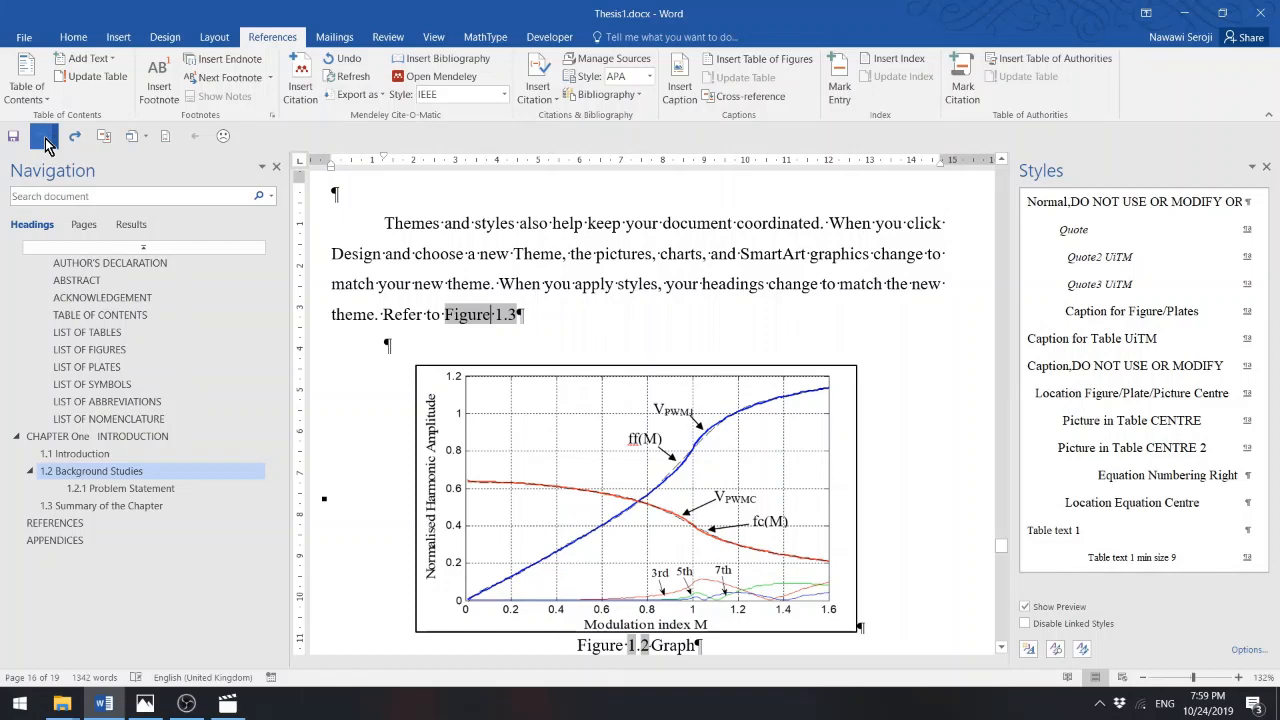
pyautogui.click(45, 138)
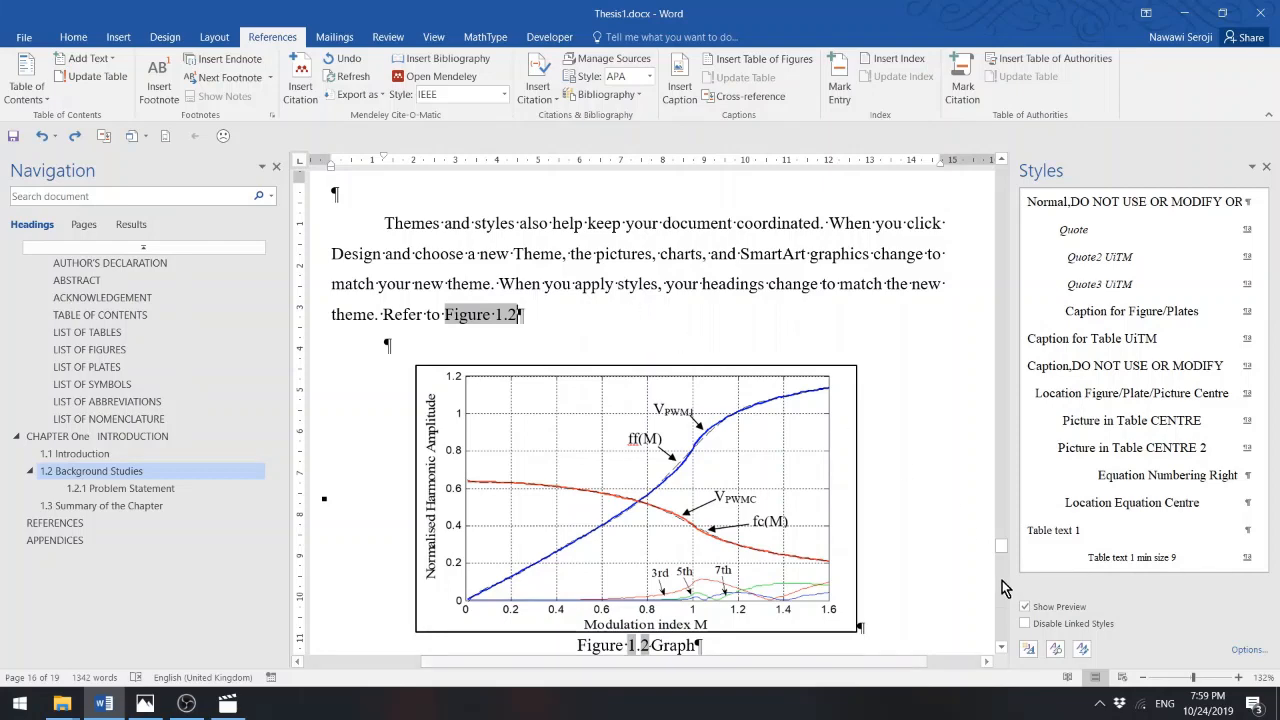
pyautogui.click(1001, 647)
pyautogui.scroll(-5, 1004, 651)
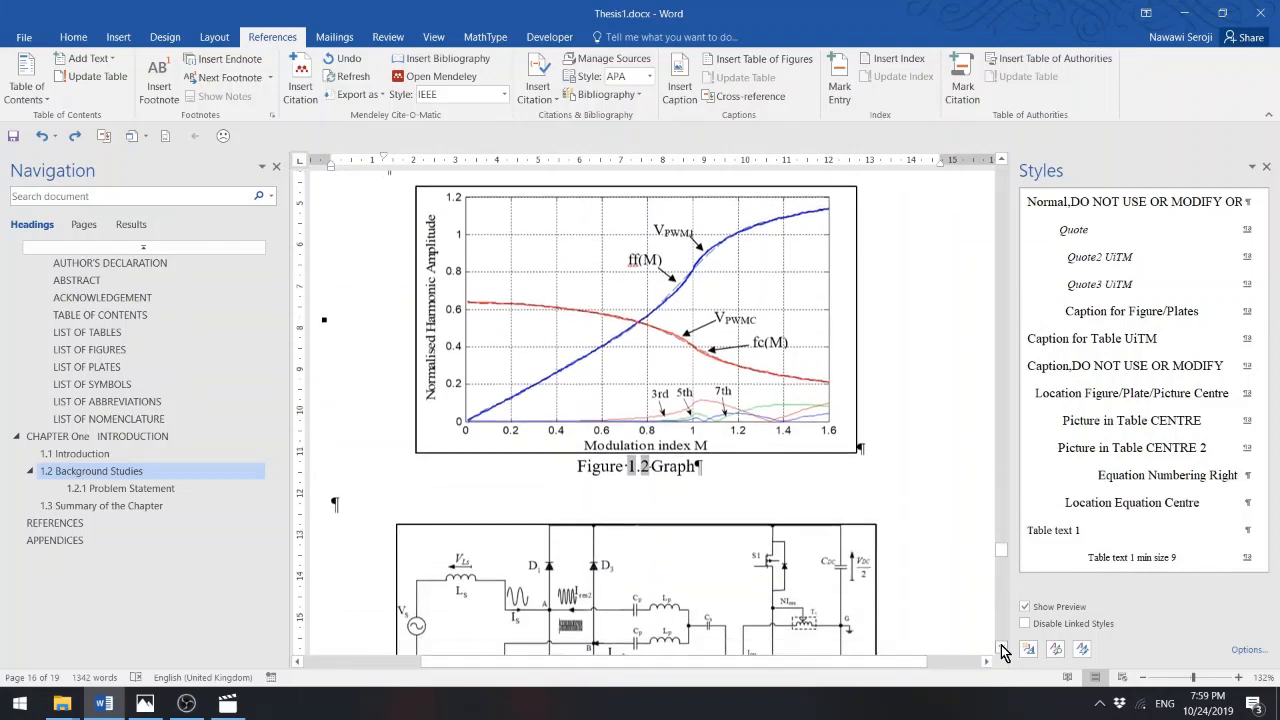
# - Refresh the figure cross-reference above the graph picture by opening the print preview and returning to the document
pyautogui.scroll(-3, 1004, 651)
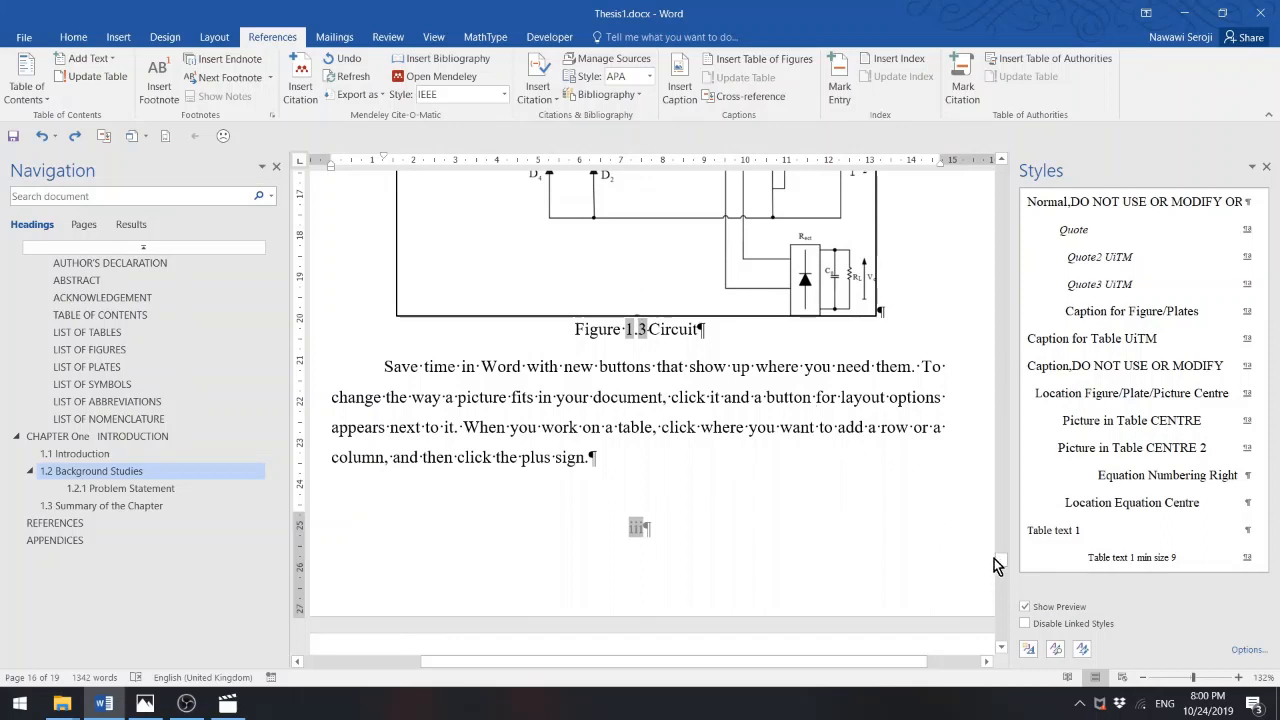
pyautogui.moveTo(1002, 563); pyautogui.dragTo(1002, 547)
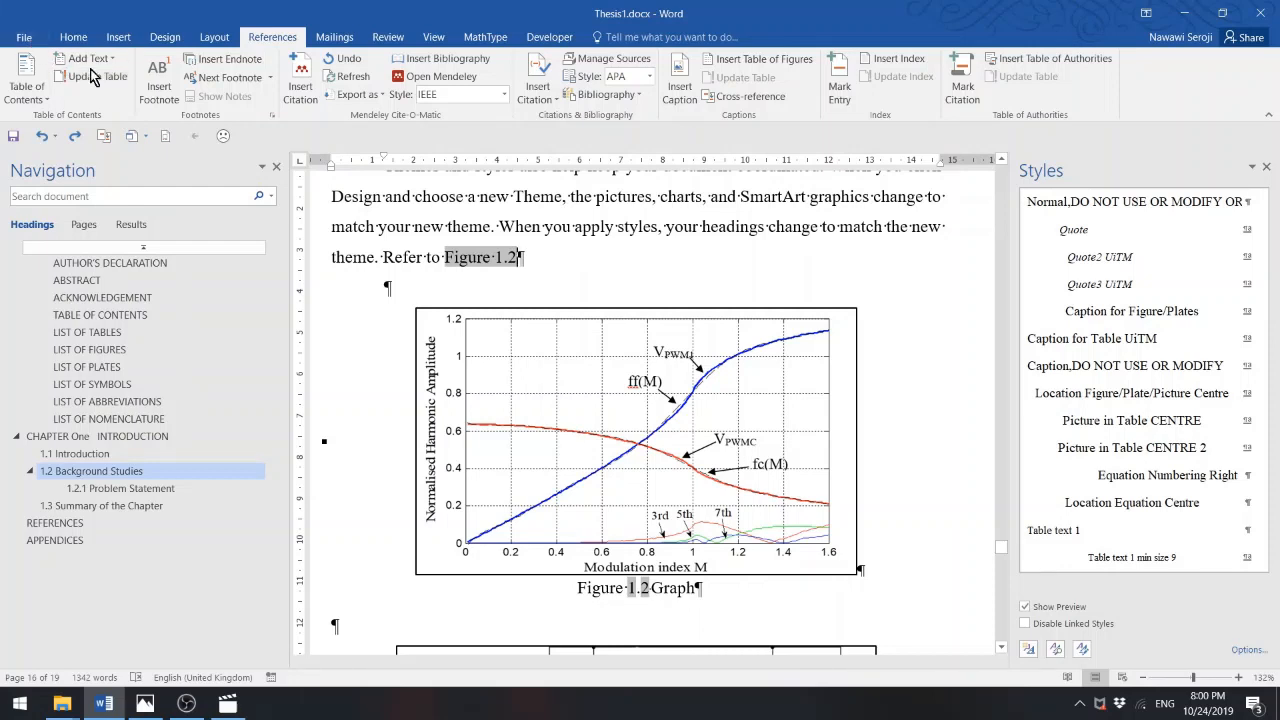
pyautogui.click(24, 40)
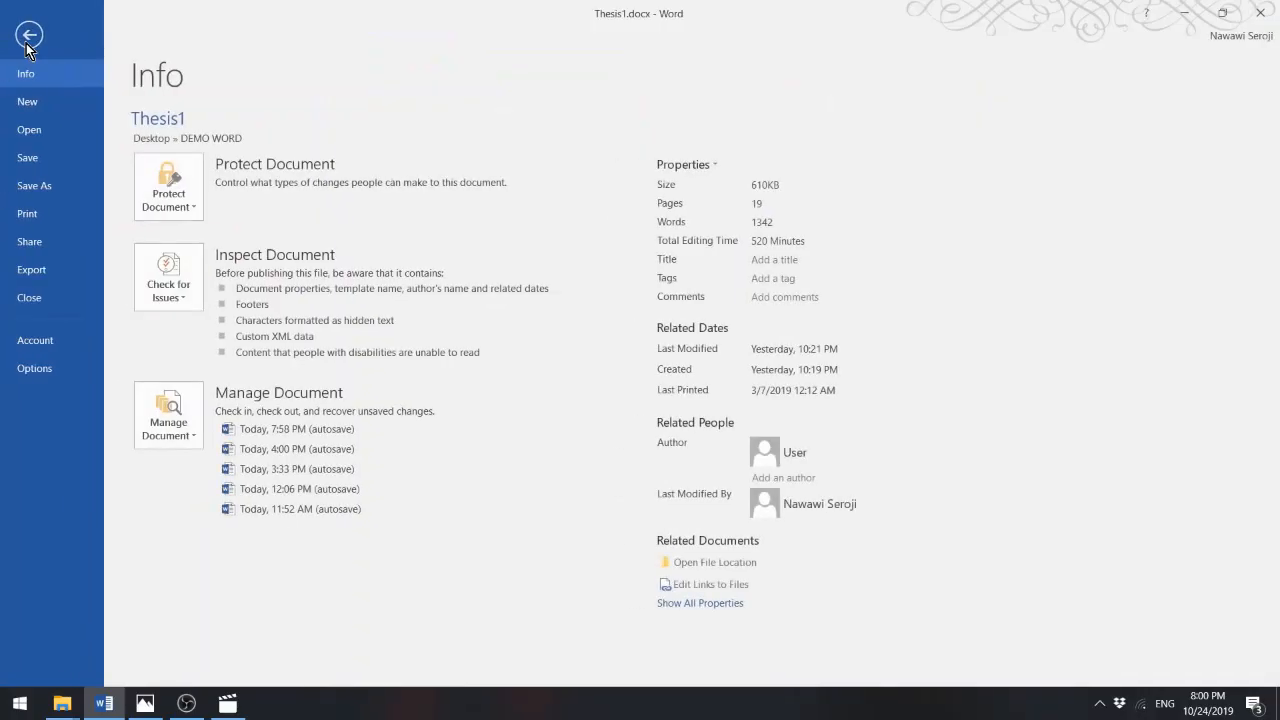
pyautogui.click(27, 216)
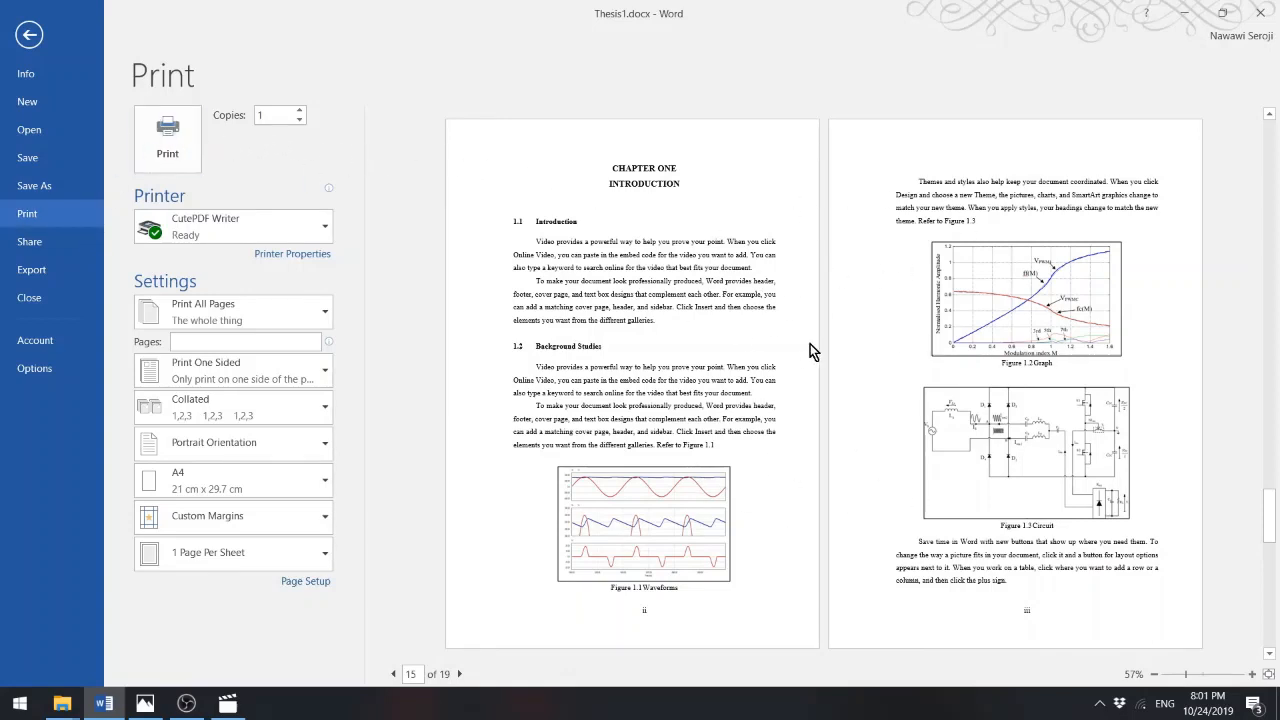
pyautogui.click(29, 34)
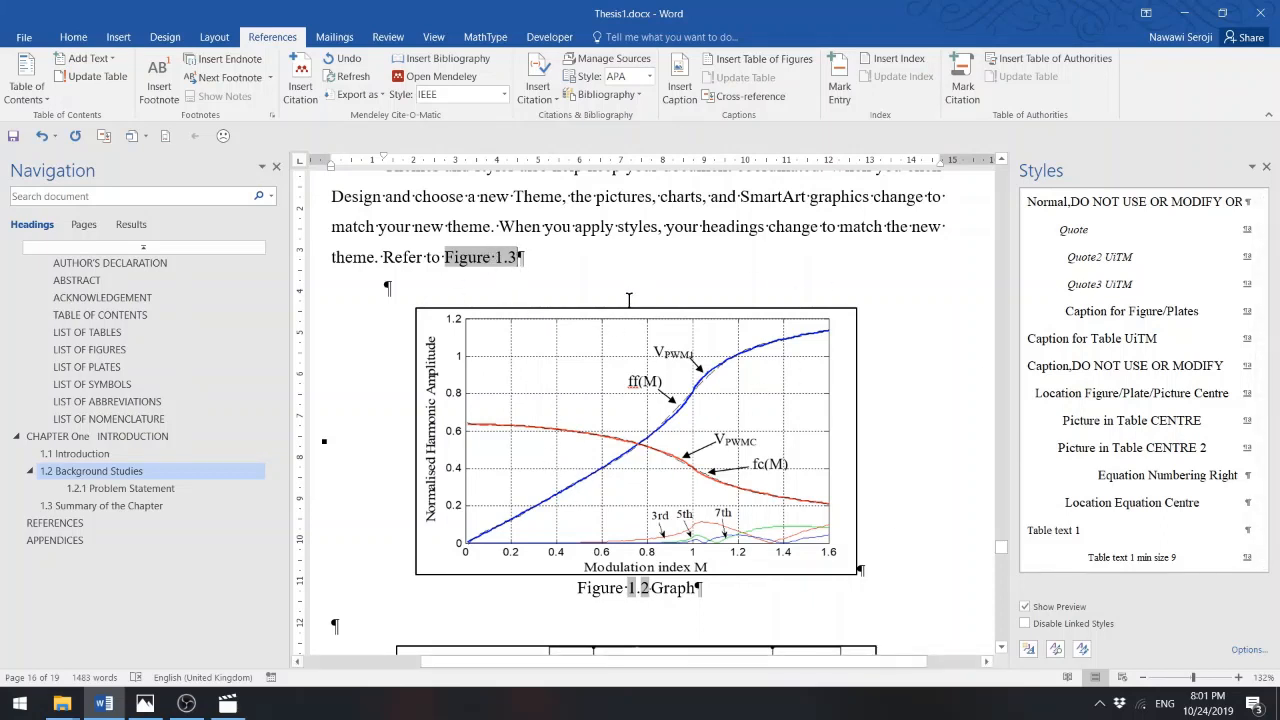
# - Check the cross-reference above the graph picture in the print preview and return to the document
pyautogui.click(24, 37)
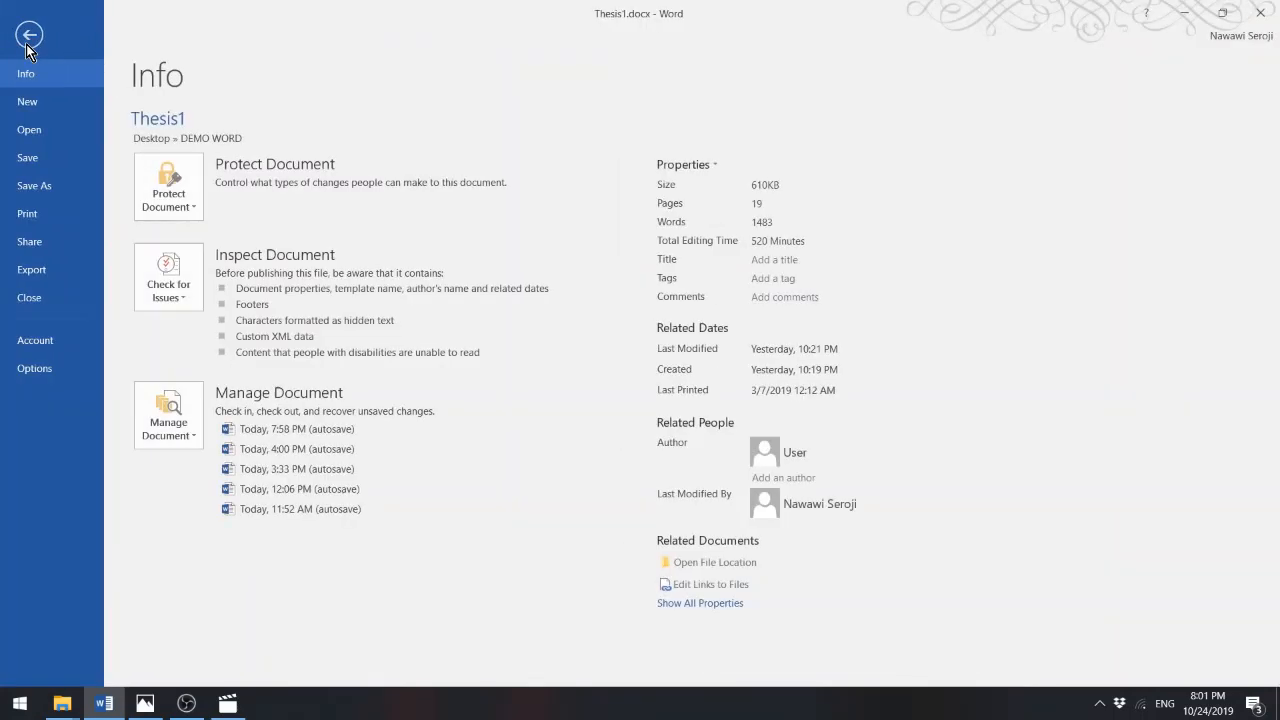
pyautogui.click(25, 222)
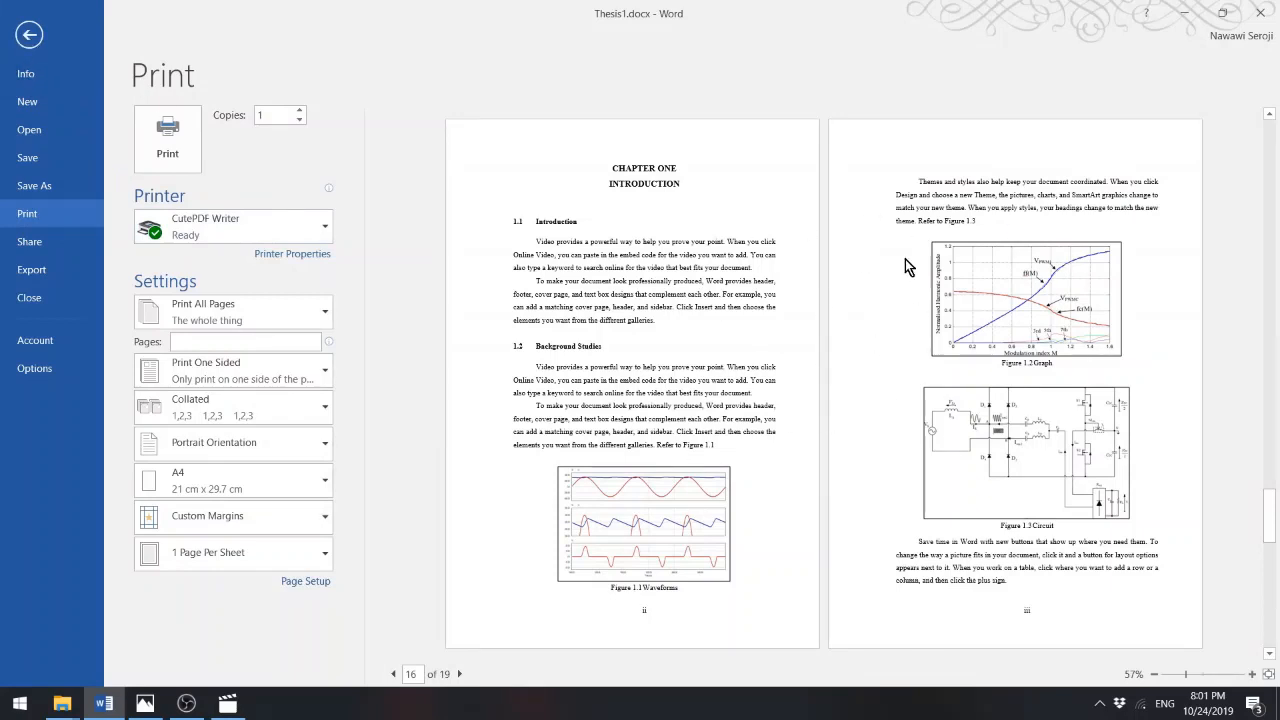
pyautogui.click(29, 37)
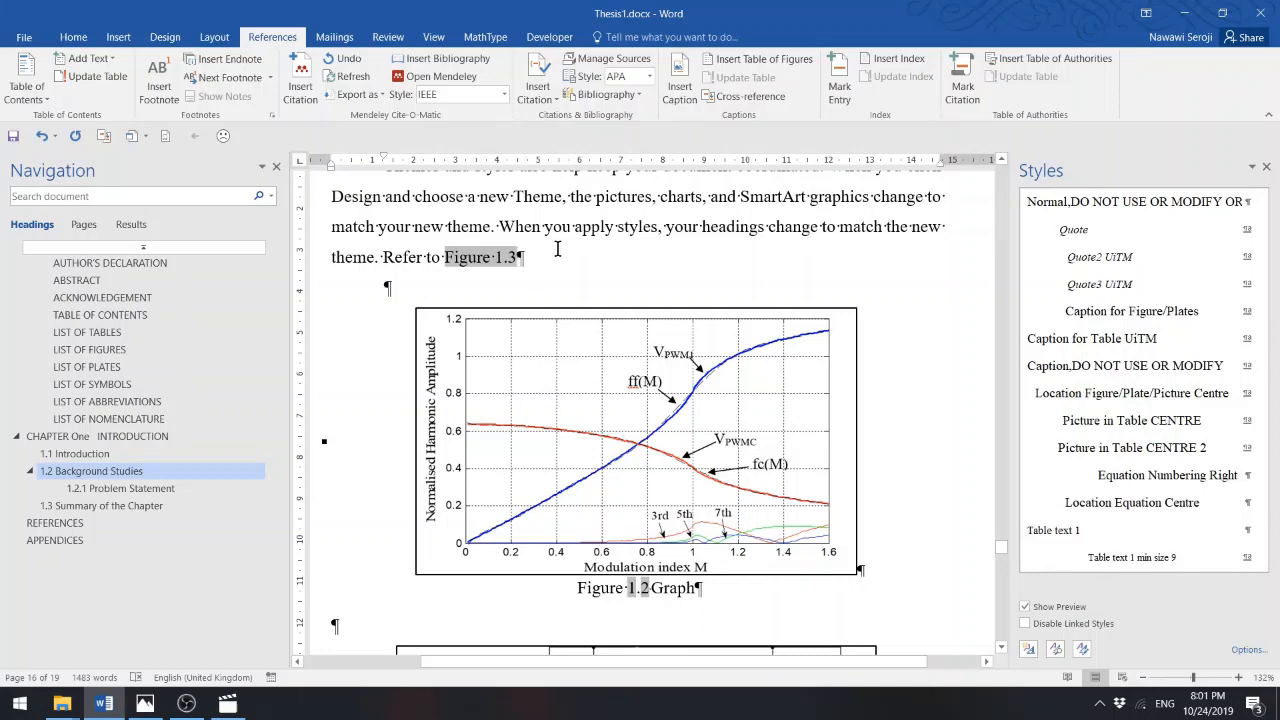
# - Examine the Print section of the advanced Word options, especially "Allow fields containing tracked changes to update before printing", and leave it unchanged
pyautogui.click(25, 38)
pyautogui.click(35, 370)
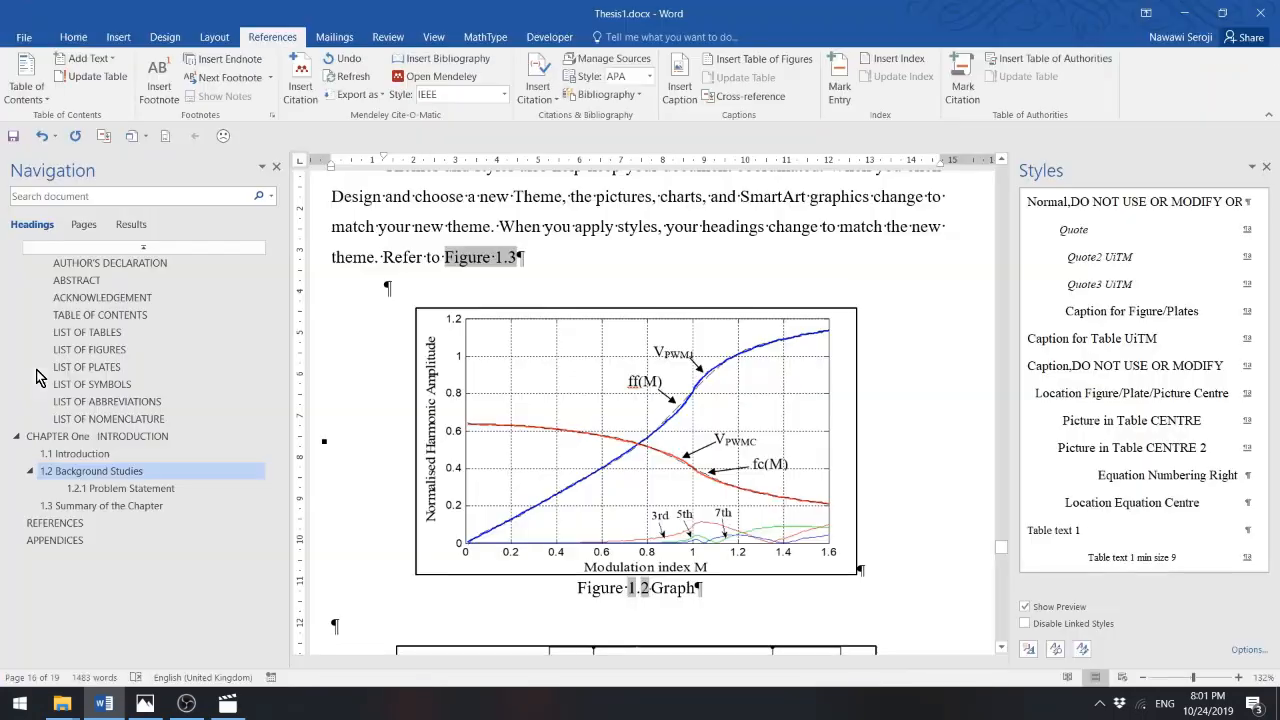
pyautogui.click(112, 197)
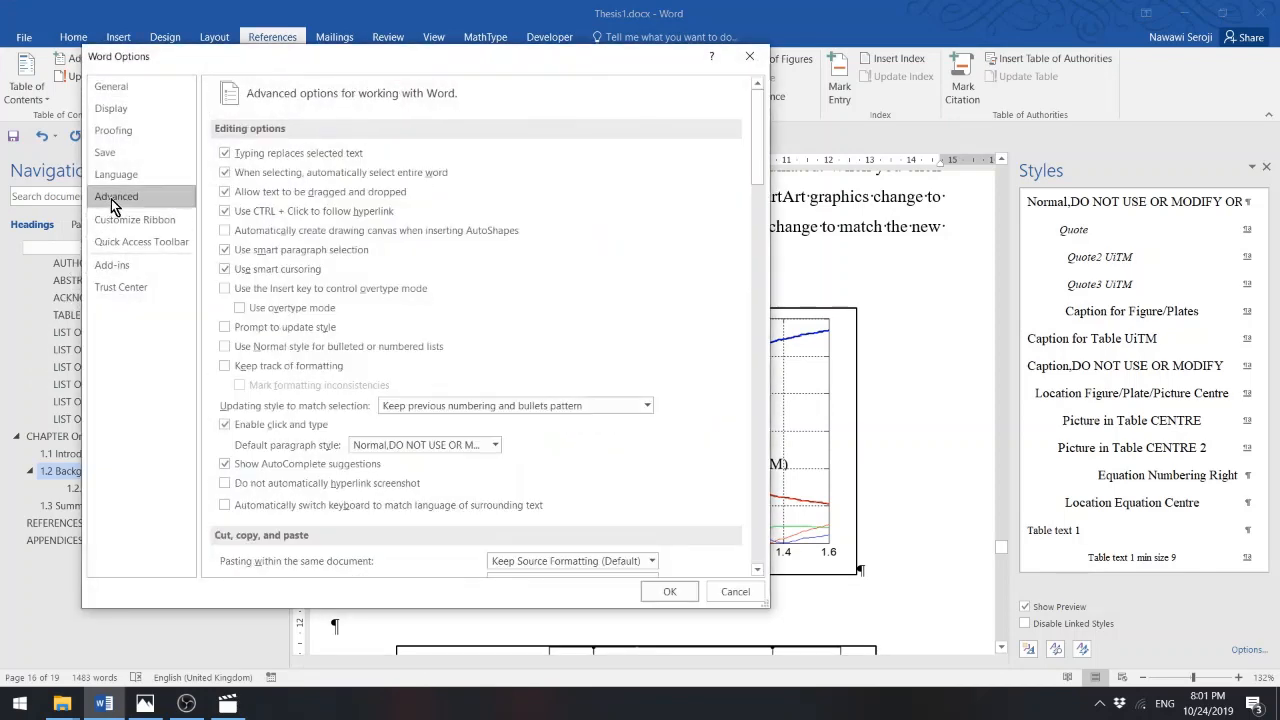
pyautogui.moveTo(757, 180); pyautogui.dragTo(757, 419)
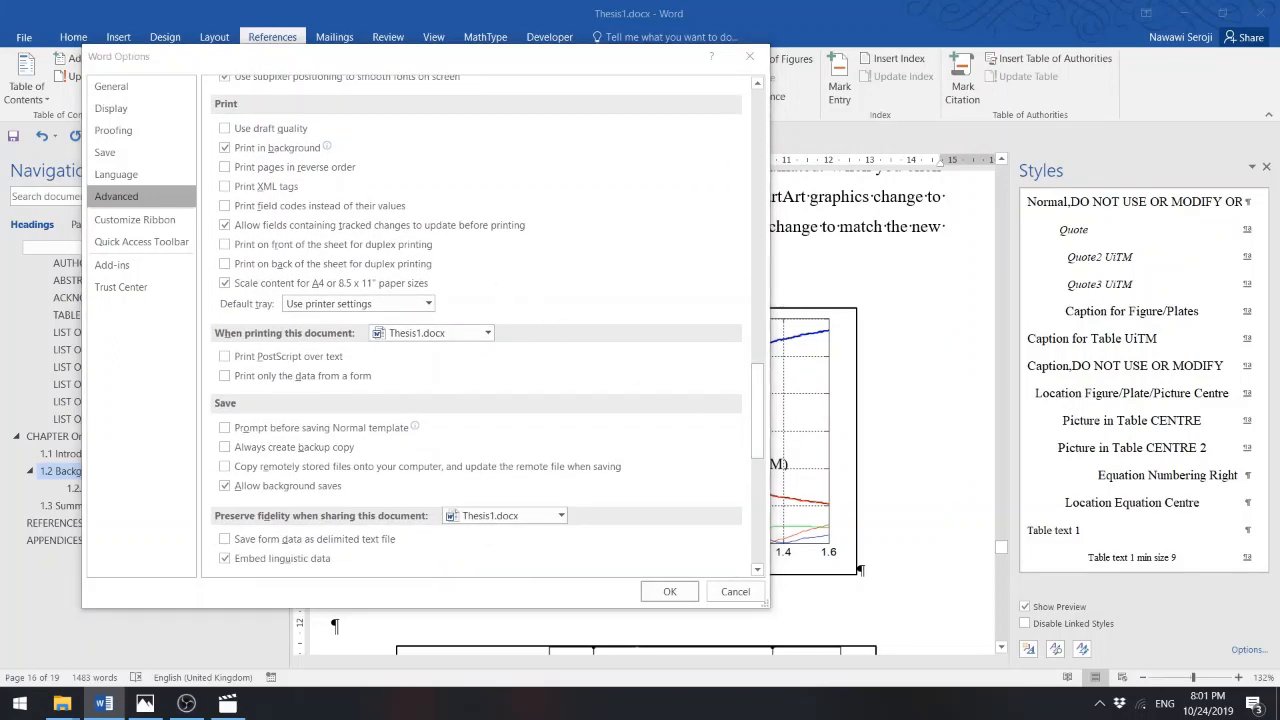
pyautogui.moveTo(205, 210); pyautogui.dragTo(555, 240)
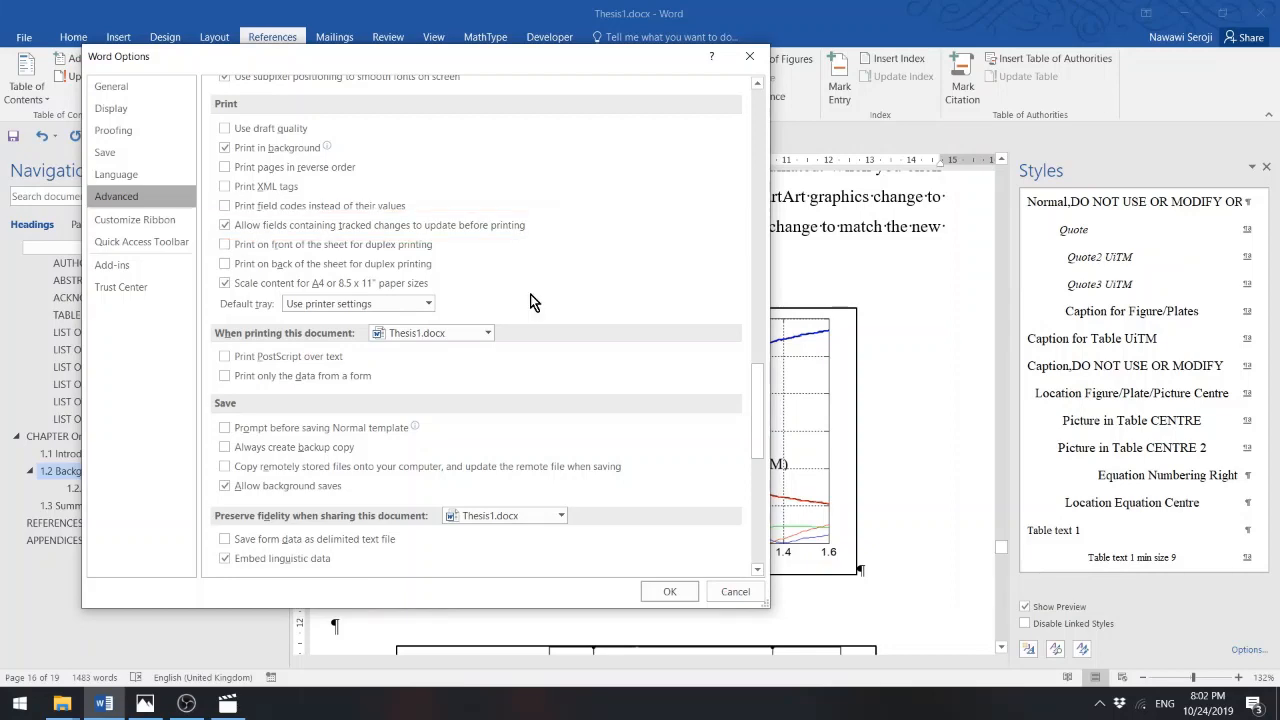
pyautogui.click(733, 595)
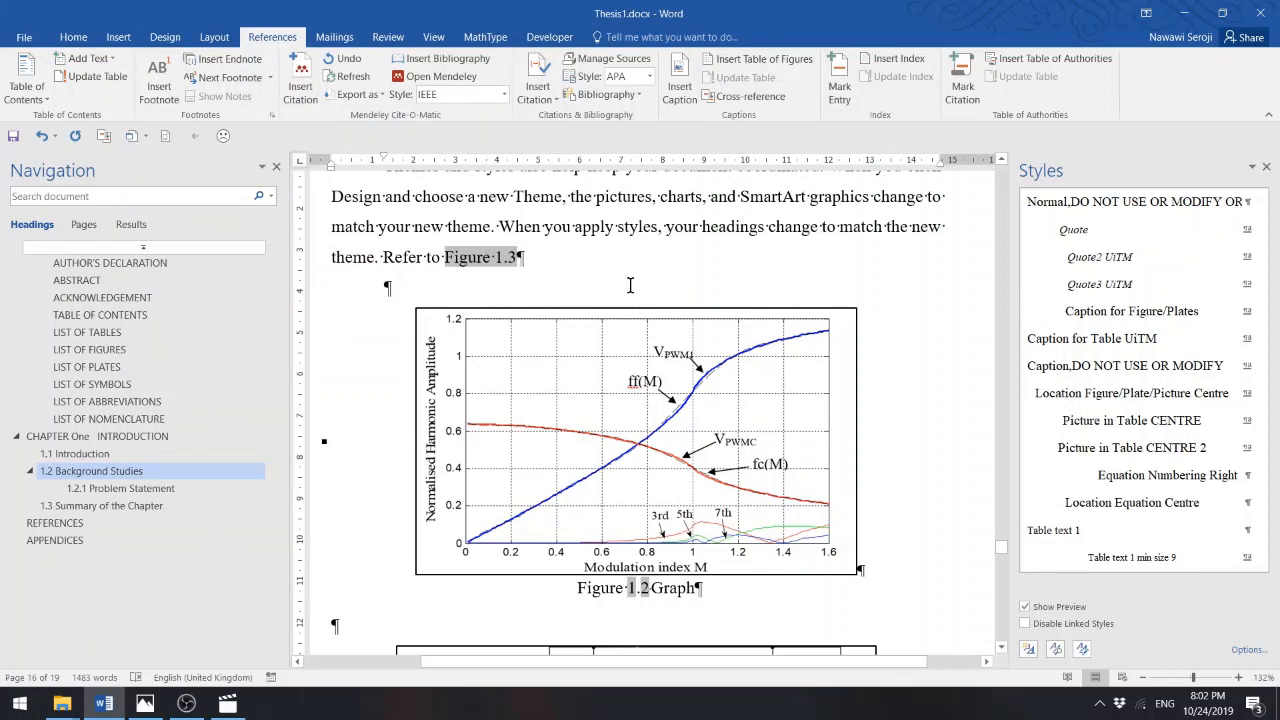
# - Add two blank paragraphs after the last sentence of section 1.2.1 Problem Statement
pyautogui.click(1000, 648)
pyautogui.scroll(-5, 1000, 650)
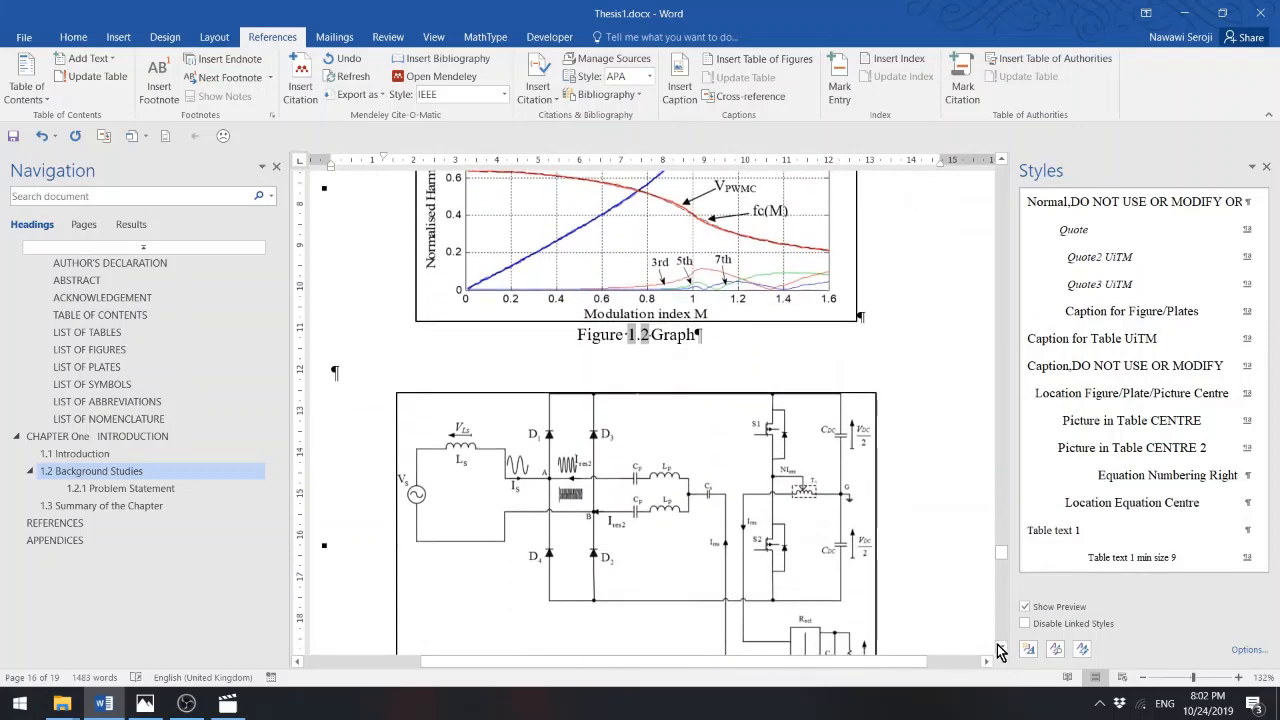
pyautogui.click(1000, 648)
pyautogui.scroll(-7, 1000, 650)
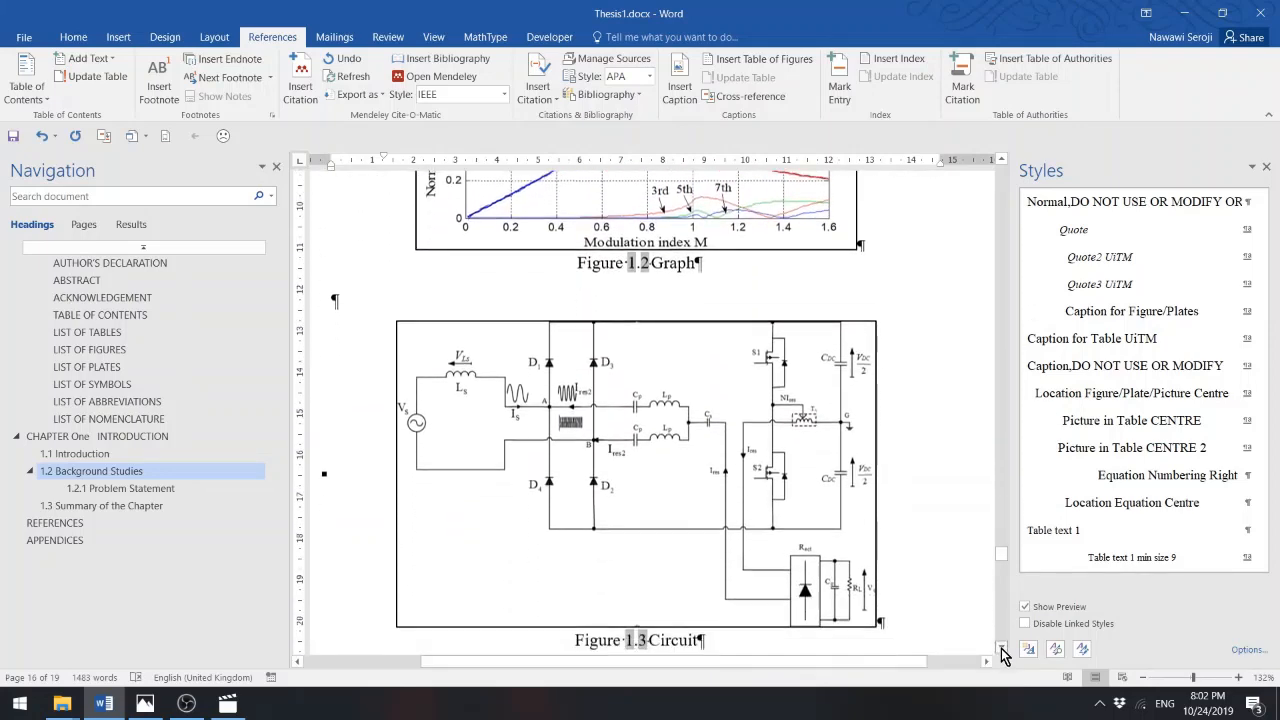
pyautogui.click(1000, 648)
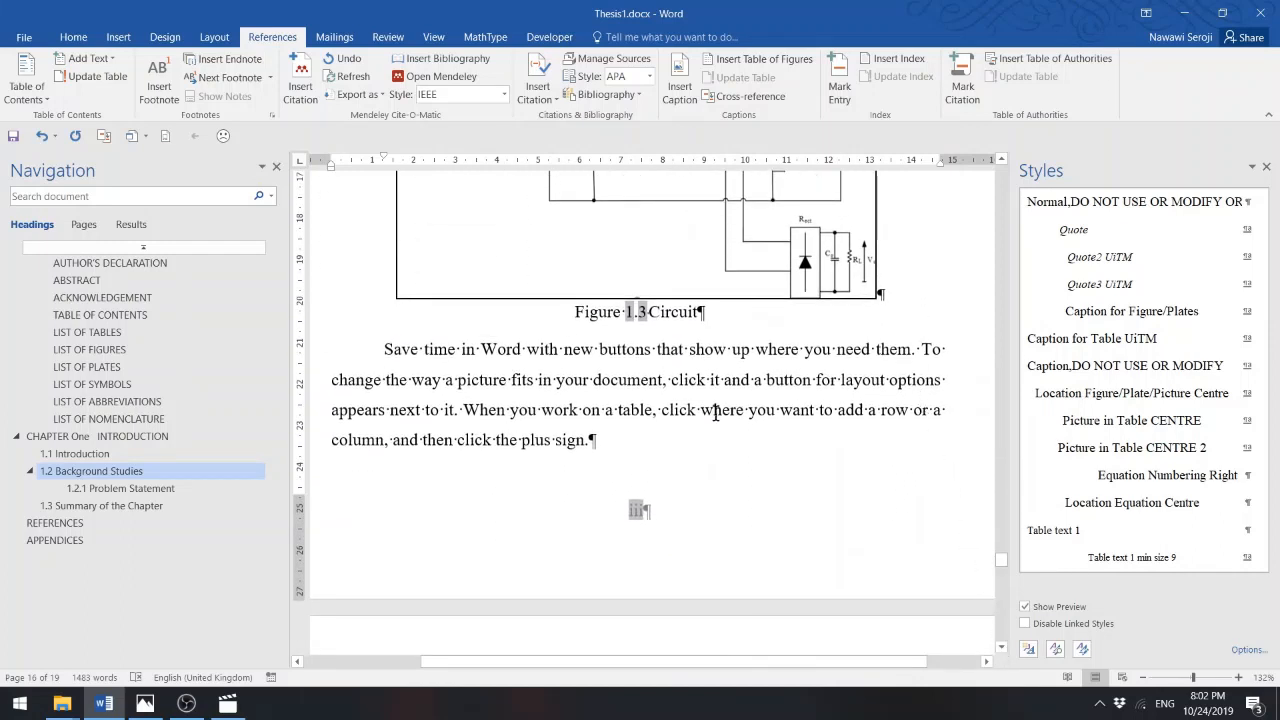
pyautogui.click(1000, 648)
pyautogui.moveTo(1000, 648); pyautogui.dragTo(1000, 648)
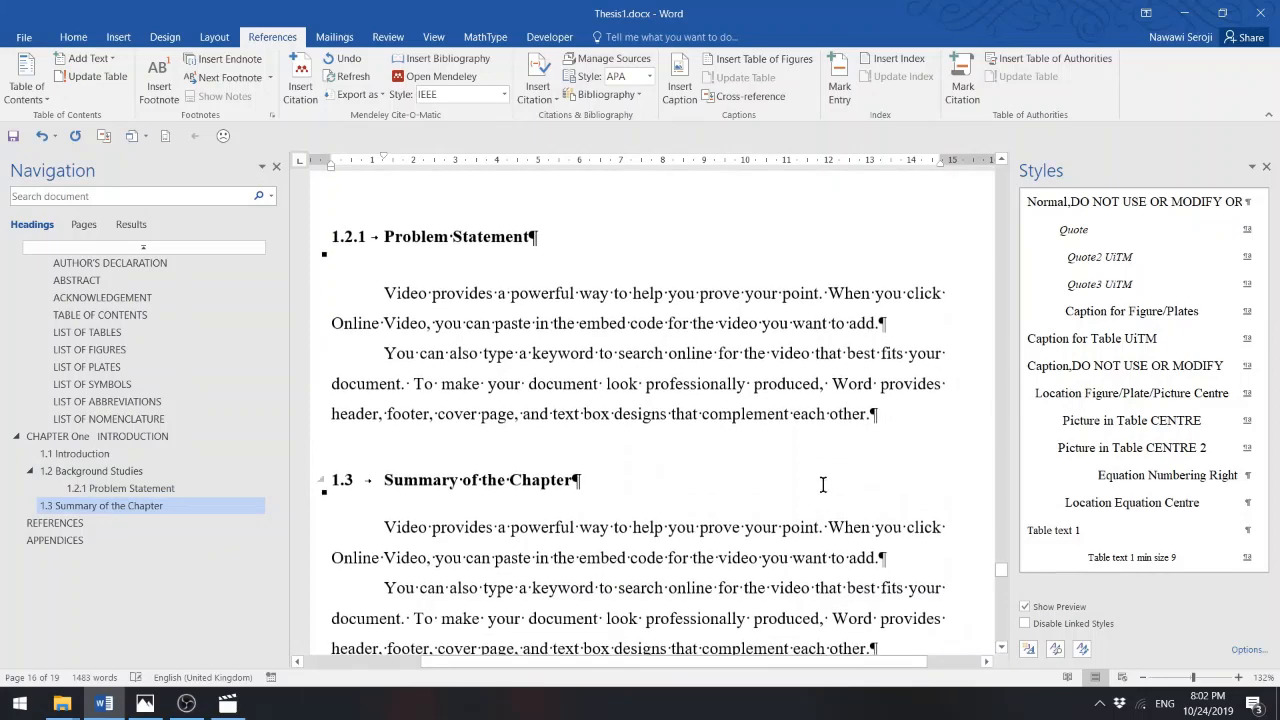
pyautogui.click(877, 416)
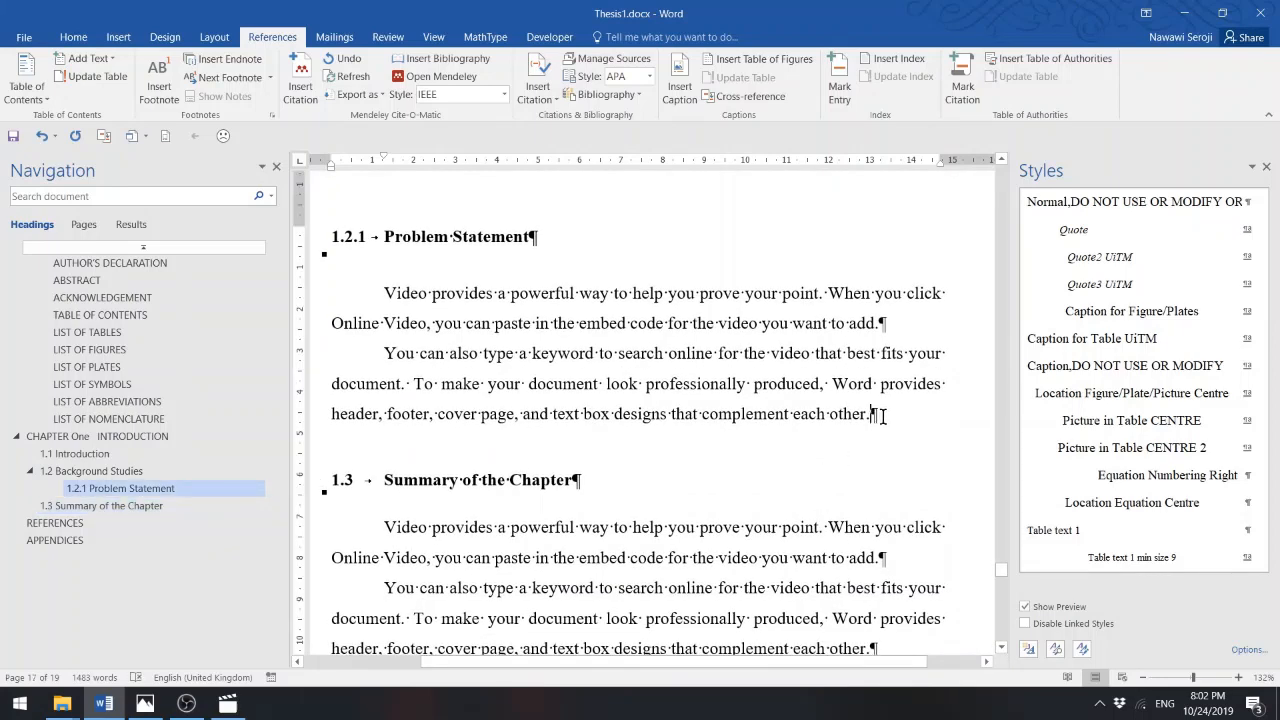
pyautogui.press('Return')
pyautogui.press('Return')
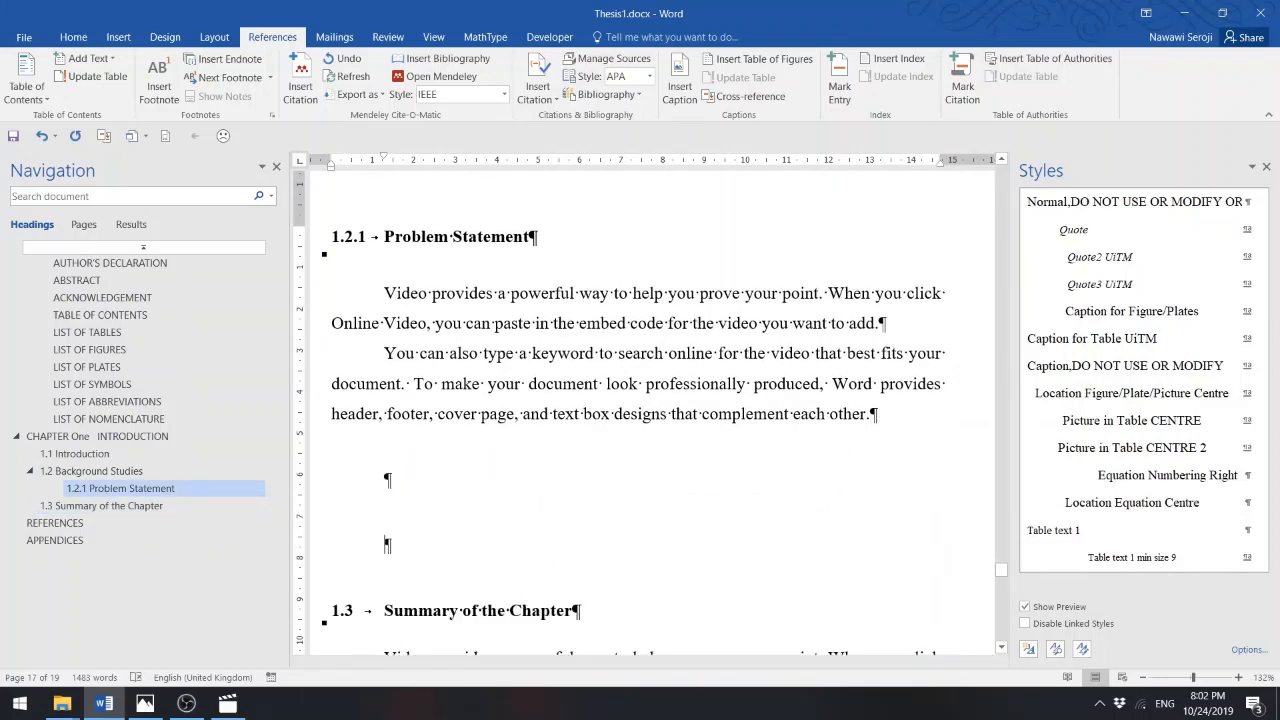
# - Clear all formatting from the two blank paragraphs under section 1.2.1 and compare their style with the body text above
pyautogui.moveTo(428, 476); pyautogui.dragTo(450, 560)
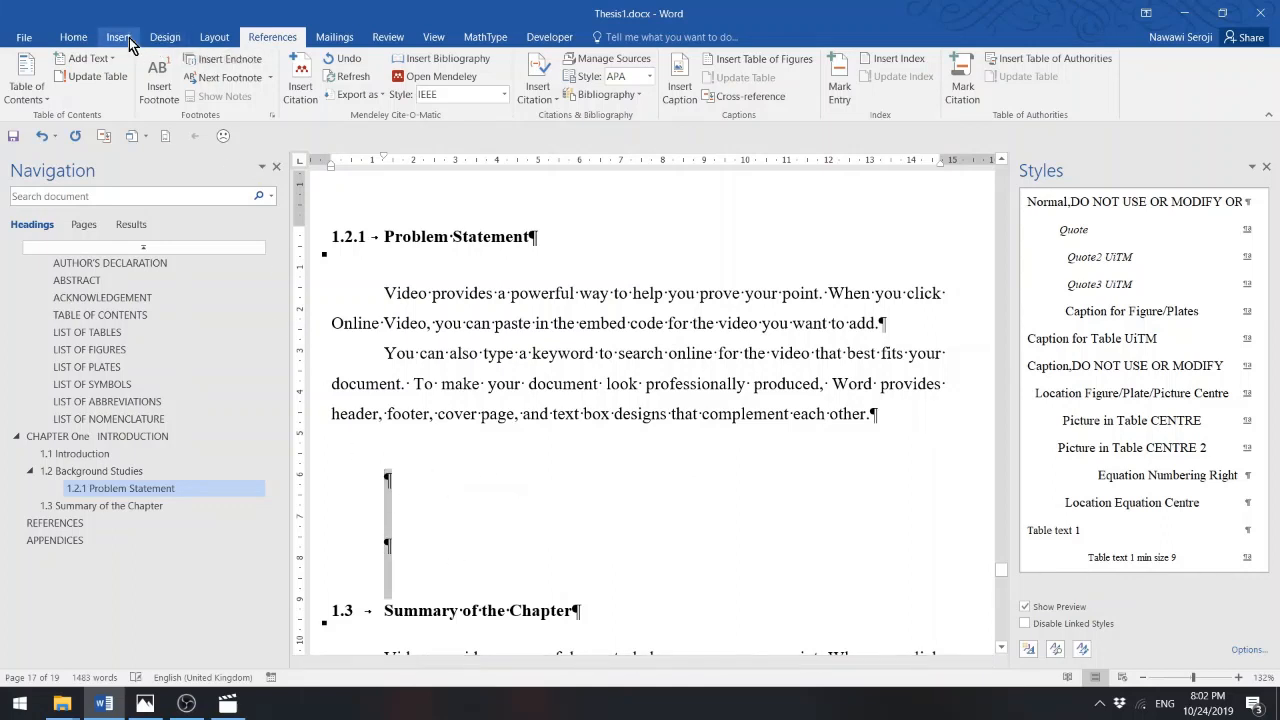
pyautogui.click(78, 37)
pyautogui.click(316, 65)
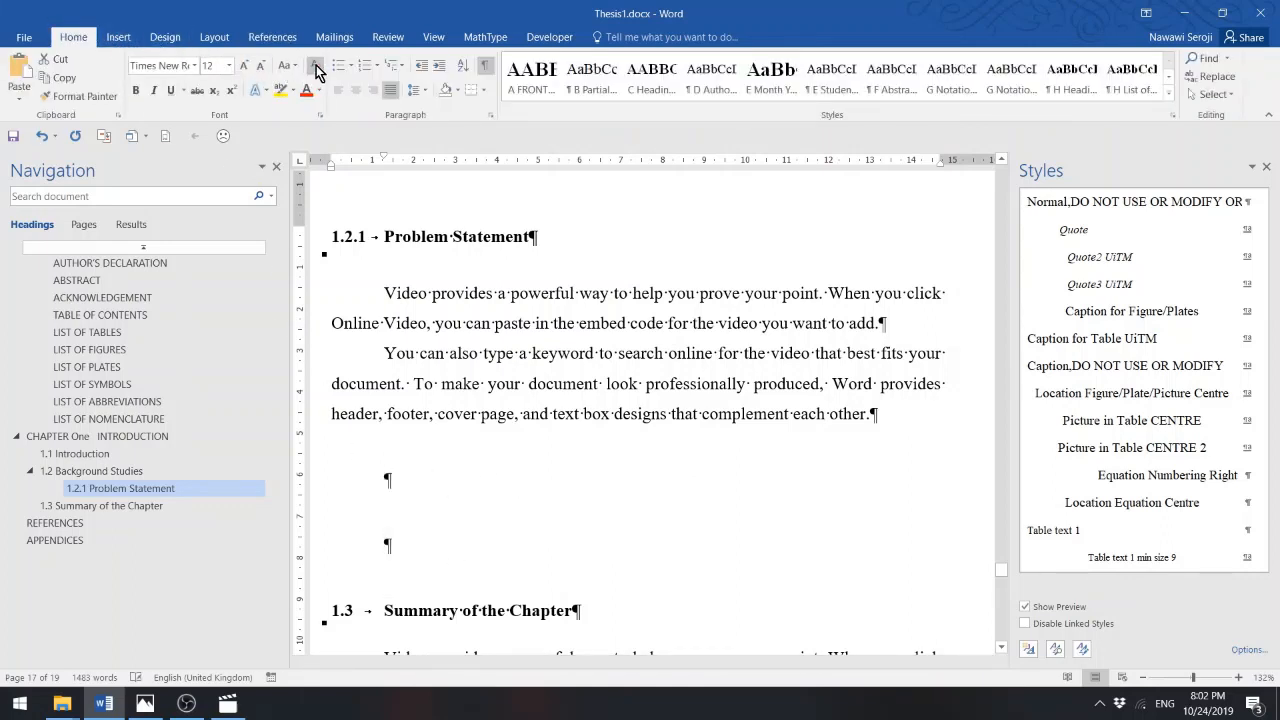
pyautogui.click(398, 446)
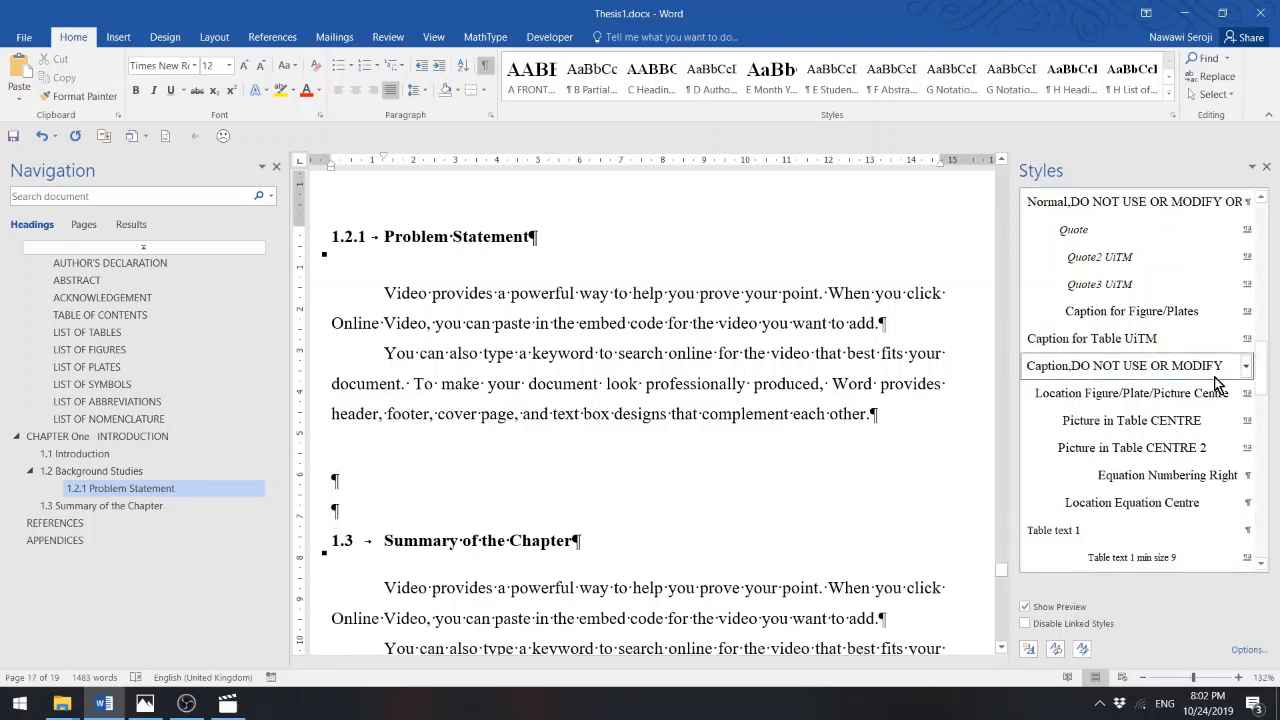
pyautogui.moveTo(1262, 378); pyautogui.dragTo(1262, 351)
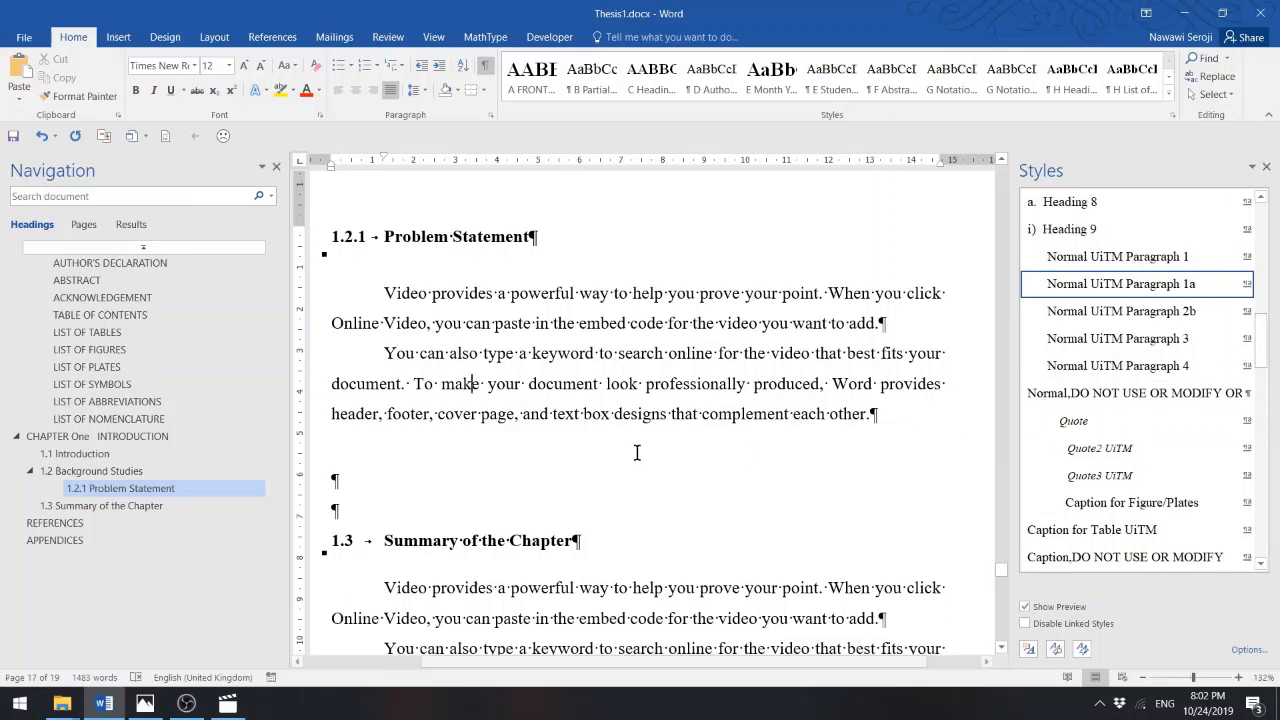
pyautogui.click(431, 449)
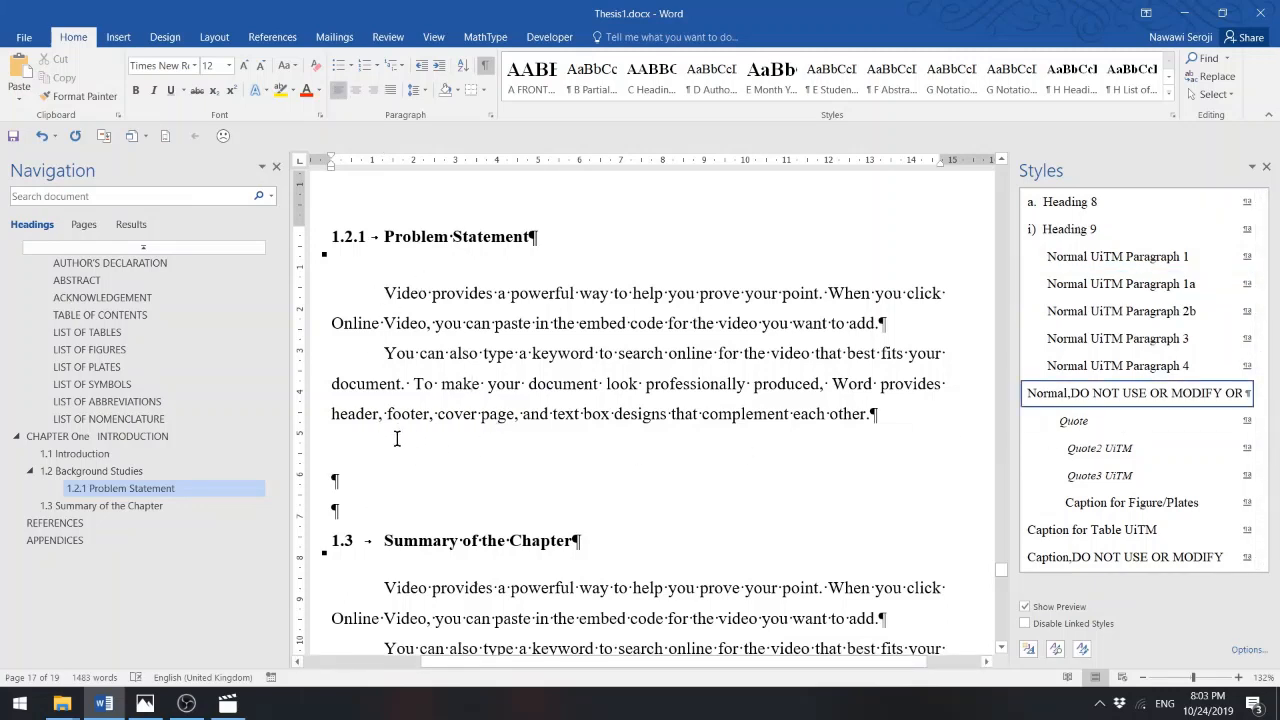
# - Insert a table of five columns and two rows at the first blank paragraph under section 1.2.1
pyautogui.click(123, 45)
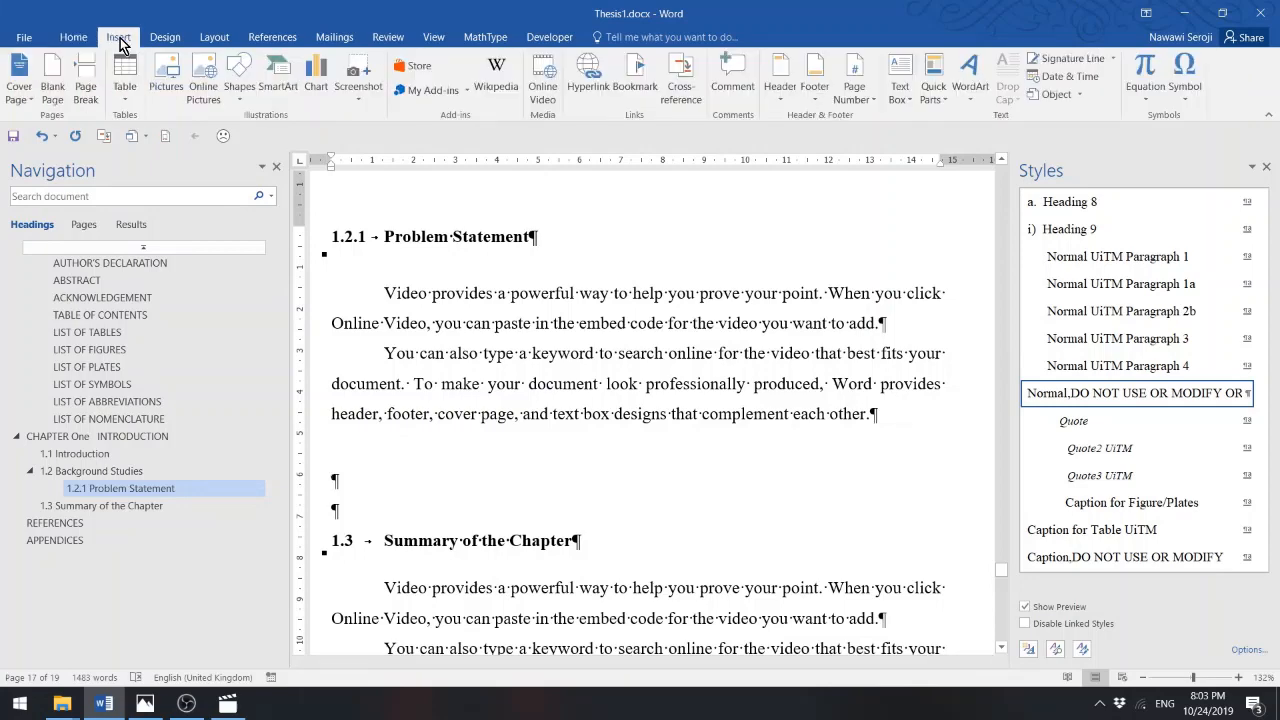
pyautogui.click(124, 78)
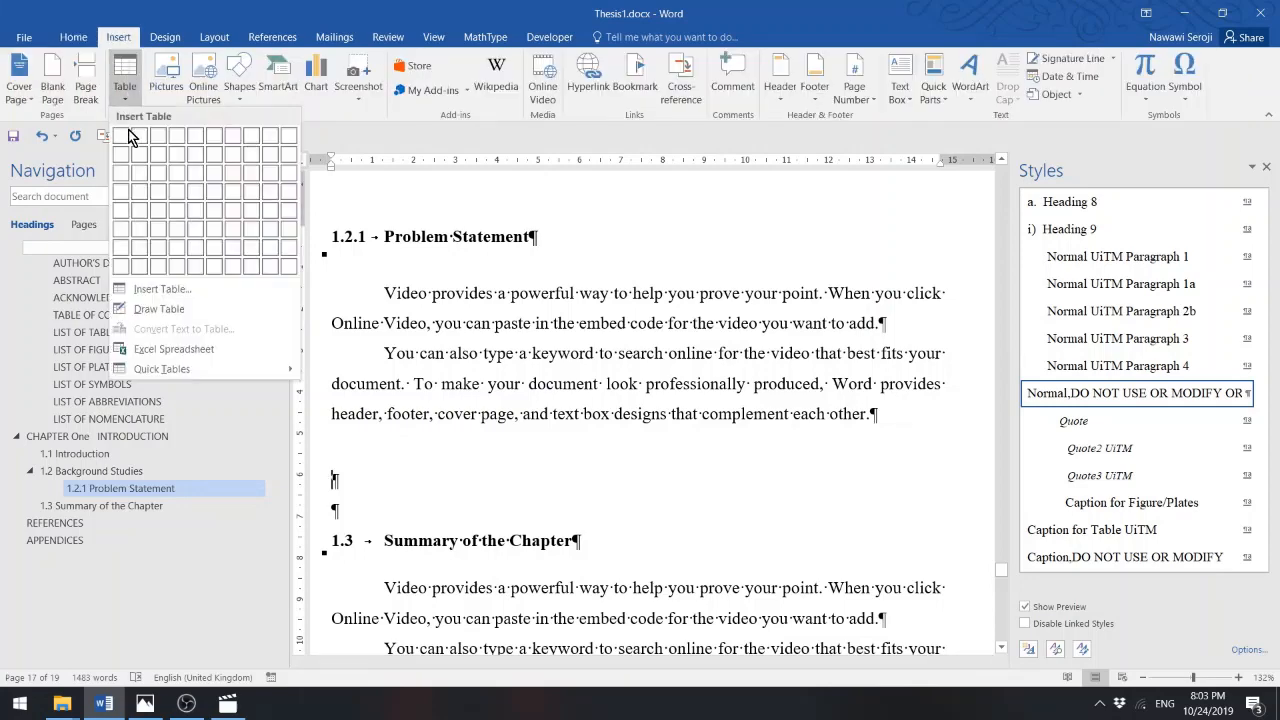
pyautogui.click(194, 156)
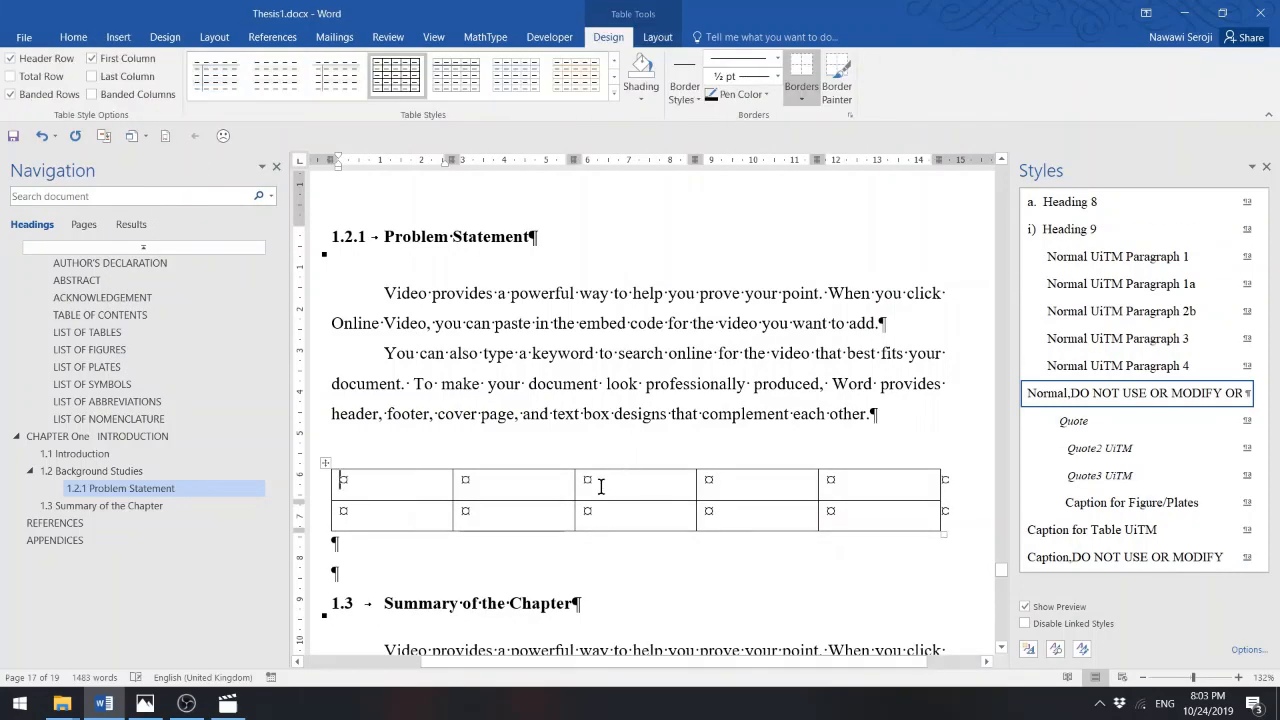
# - Move the new table one line down so that a blank paragraph stands above it, adding extra blank paragraphs around it
pyautogui.click(369, 452)
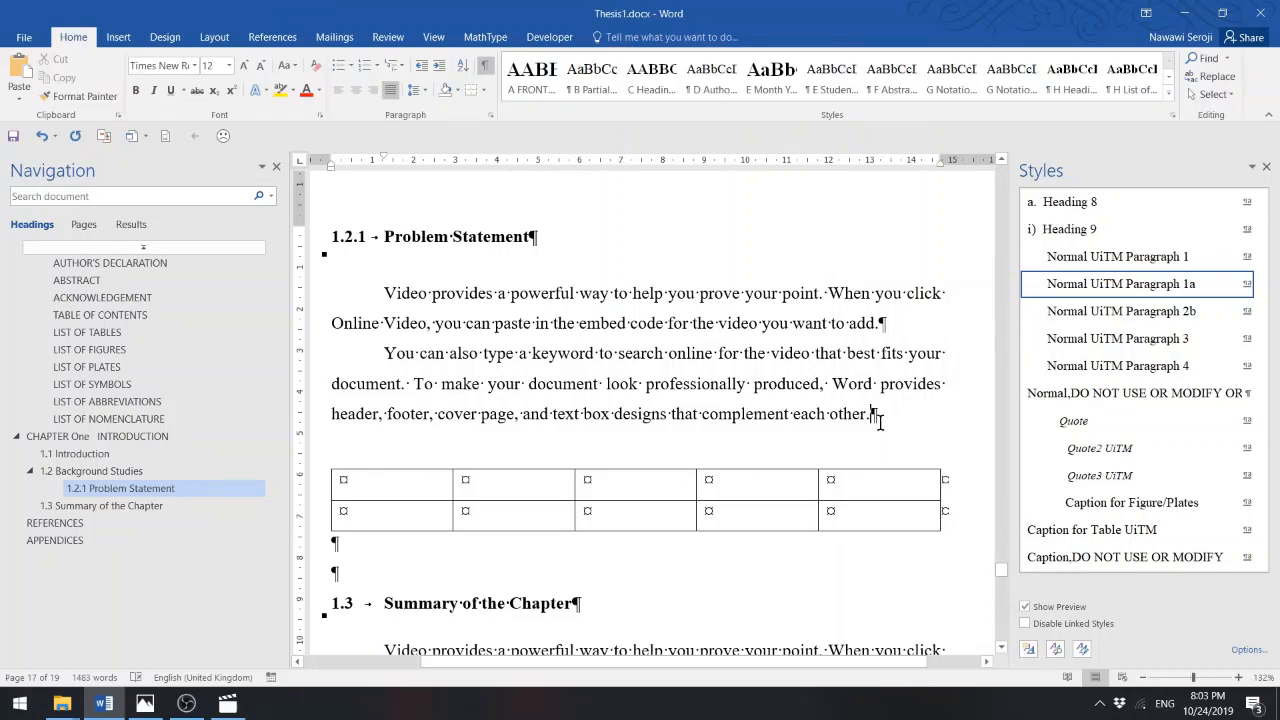
pyautogui.moveTo(320, 487)
pyautogui.click(324, 464)
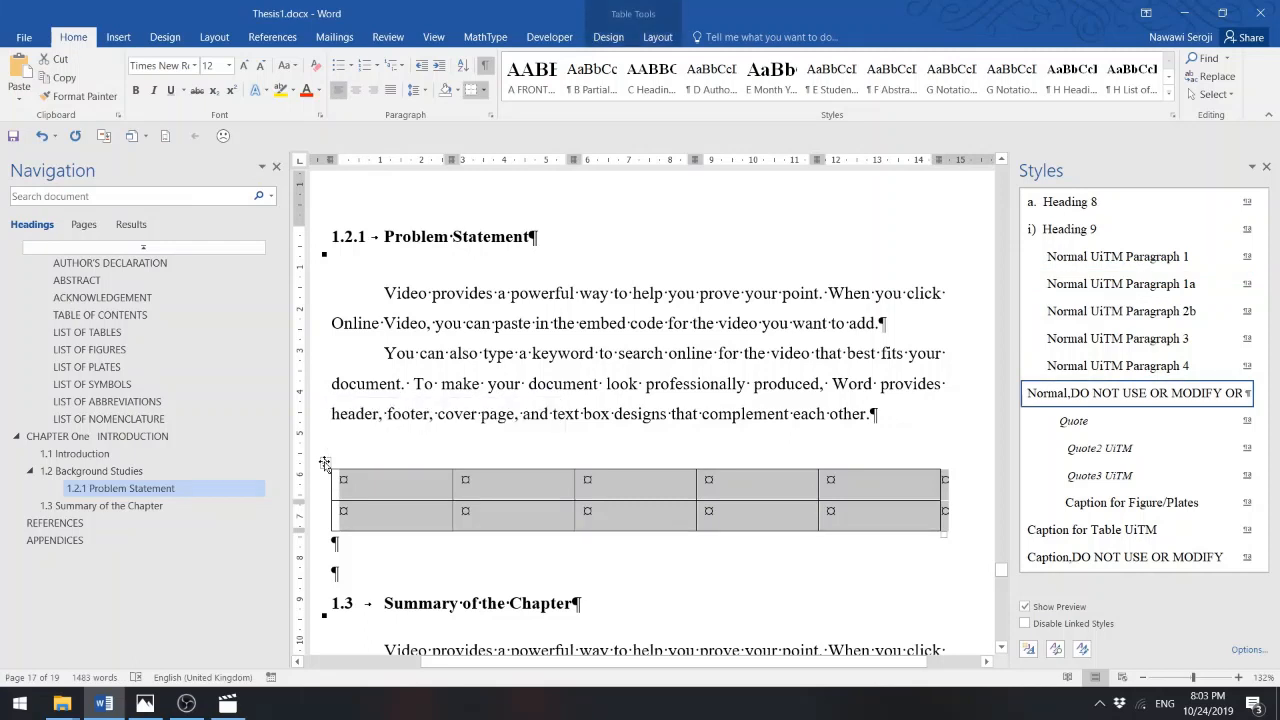
pyautogui.press('BackSpace')
pyautogui.press('Return')
pyautogui.press('Return')
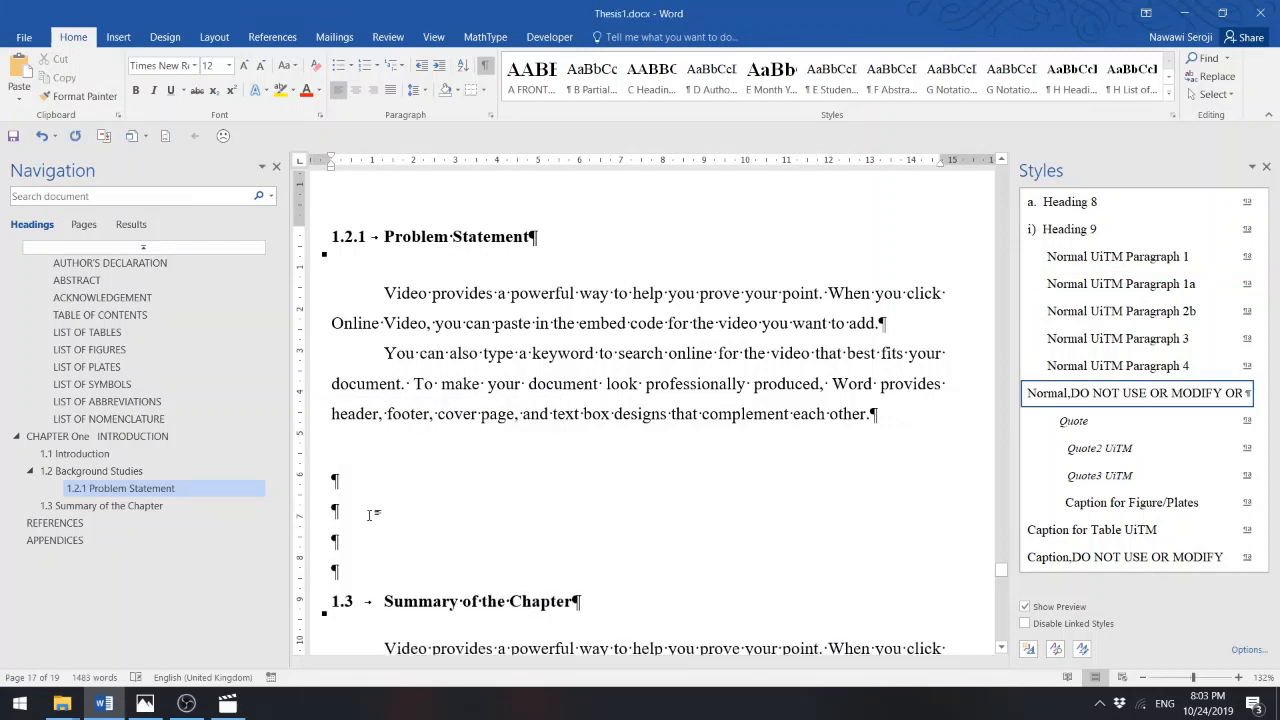
pyautogui.click(747, 420)
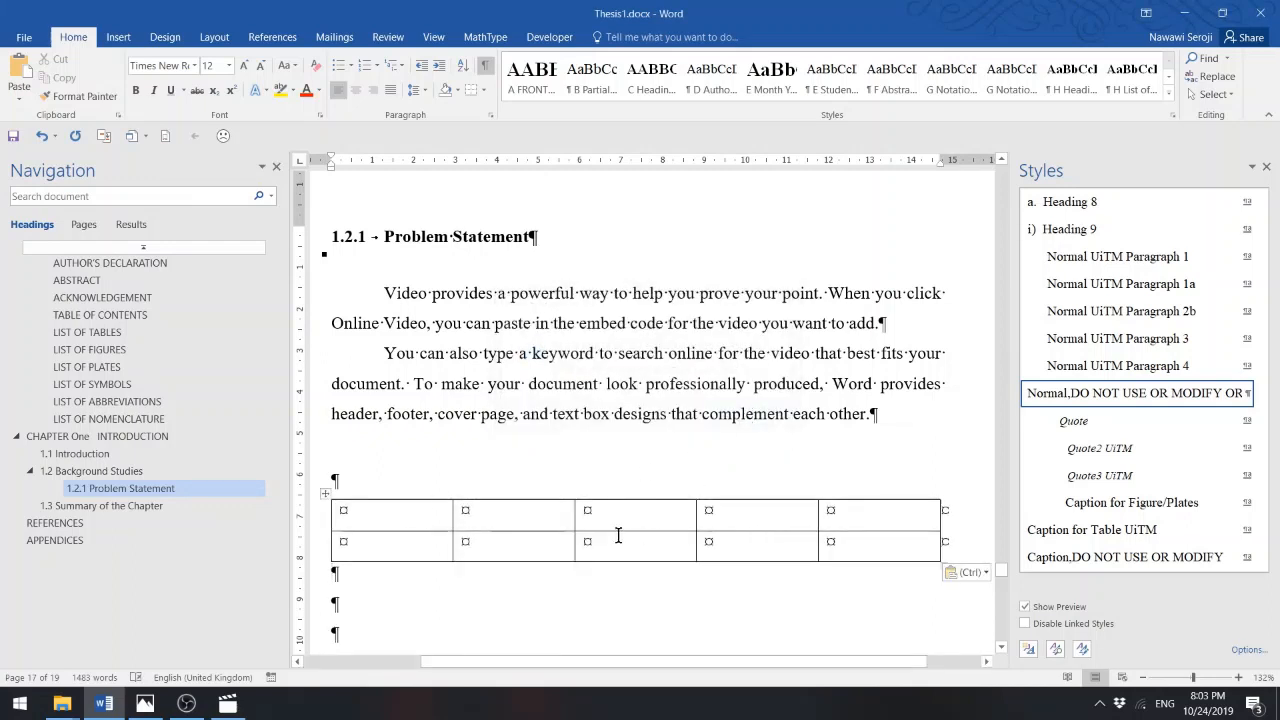
# - Start a caption with the Table label in the blank paragraph above the table under section 1.2.1
pyautogui.click(368, 474)
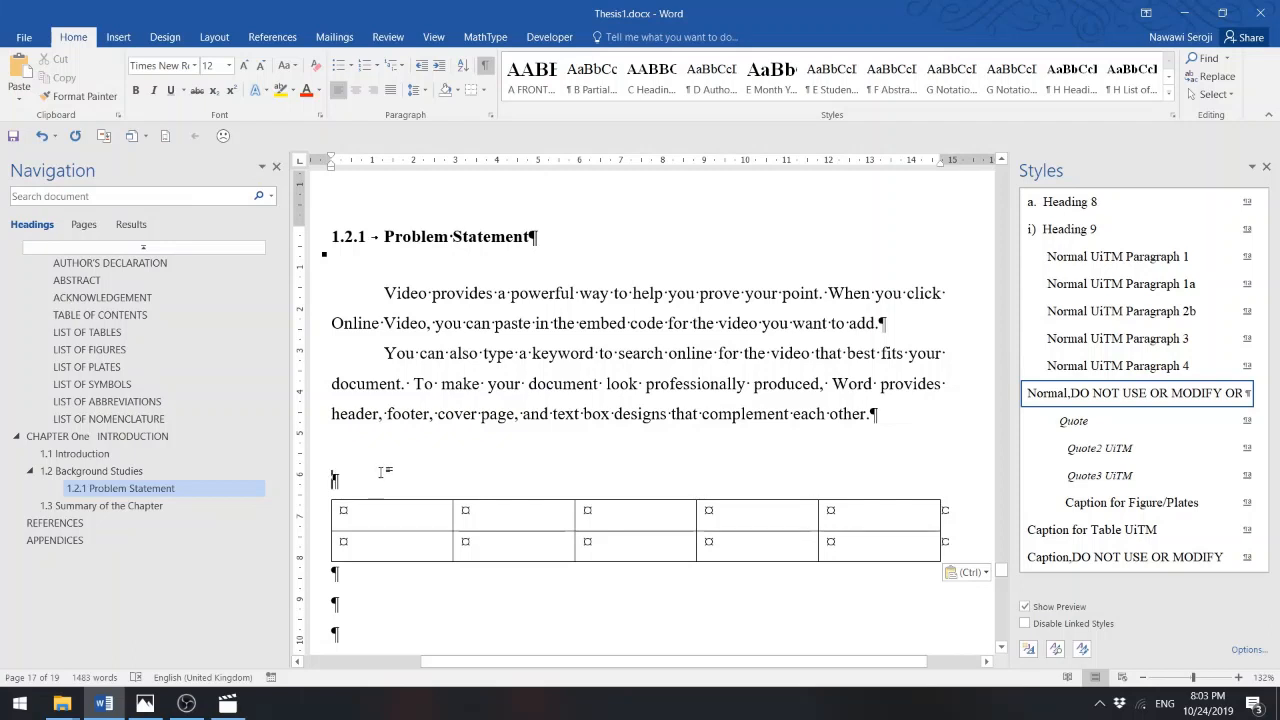
pyautogui.click(282, 39)
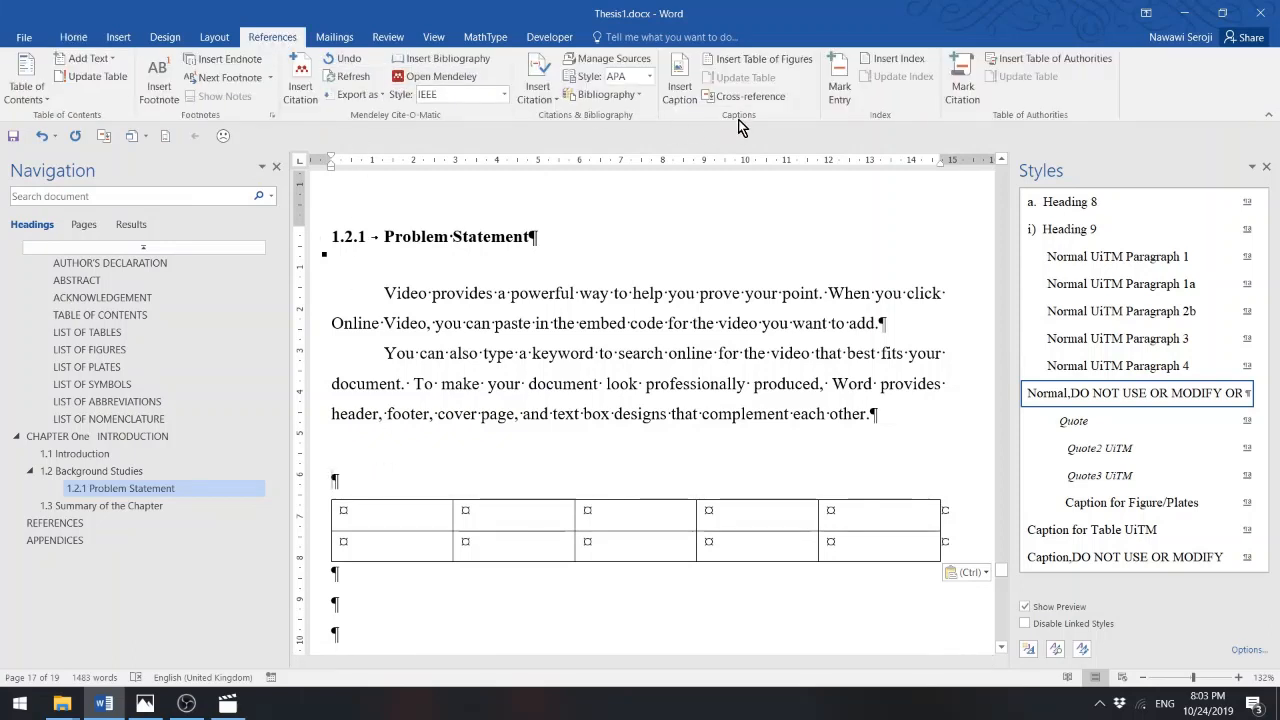
pyautogui.click(680, 82)
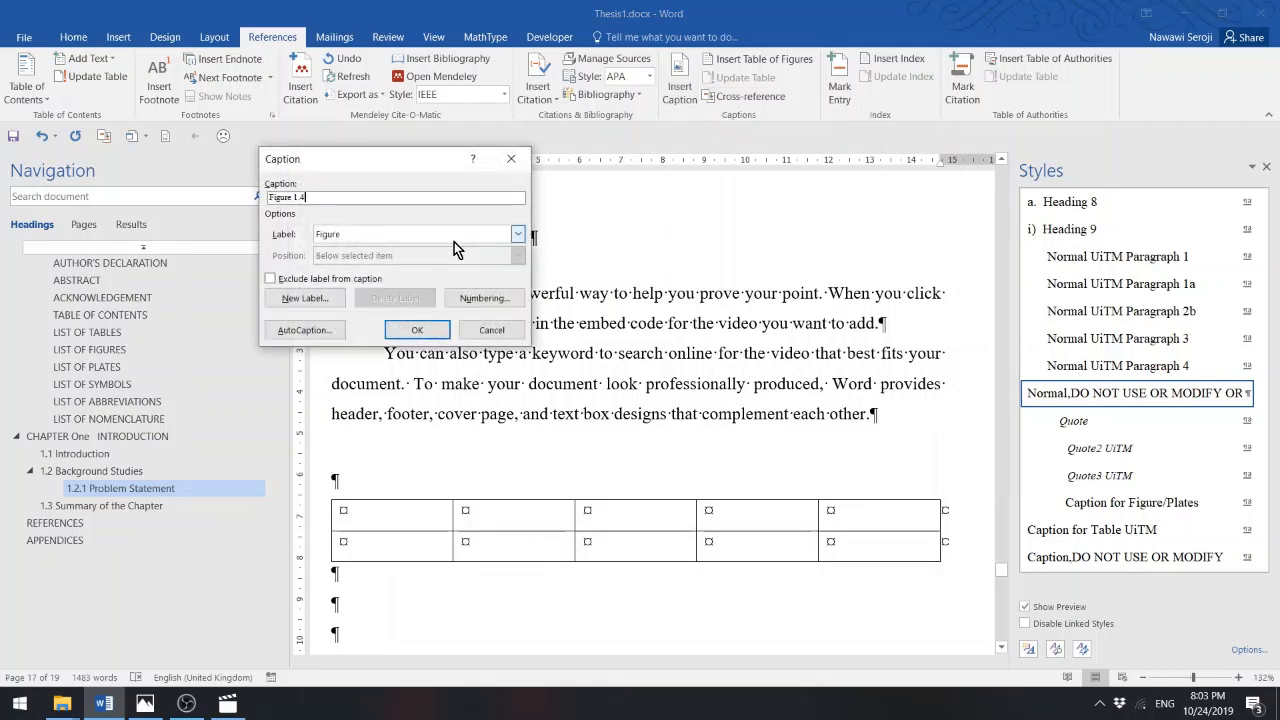
pyautogui.click(517, 233)
pyautogui.click(350, 283)
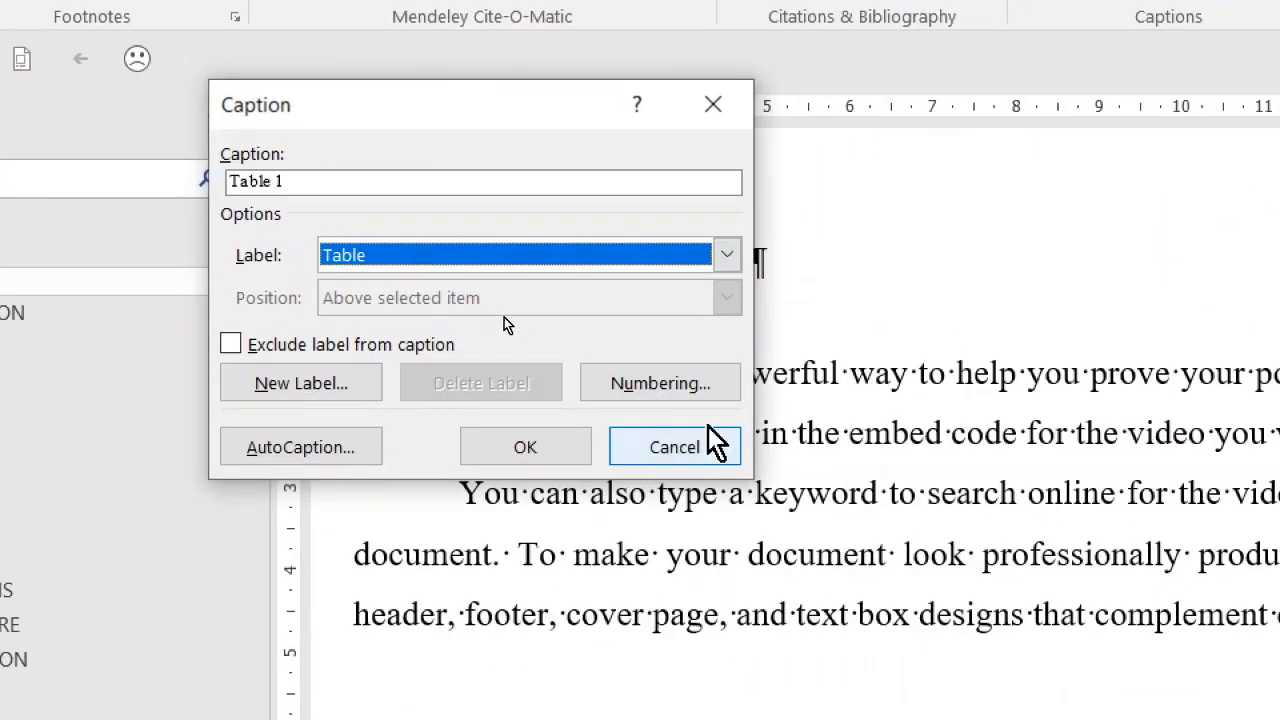
# - Include the Heading 1 chapter number with a period separator in the table caption numbering and insert the caption
pyautogui.click(676, 384)
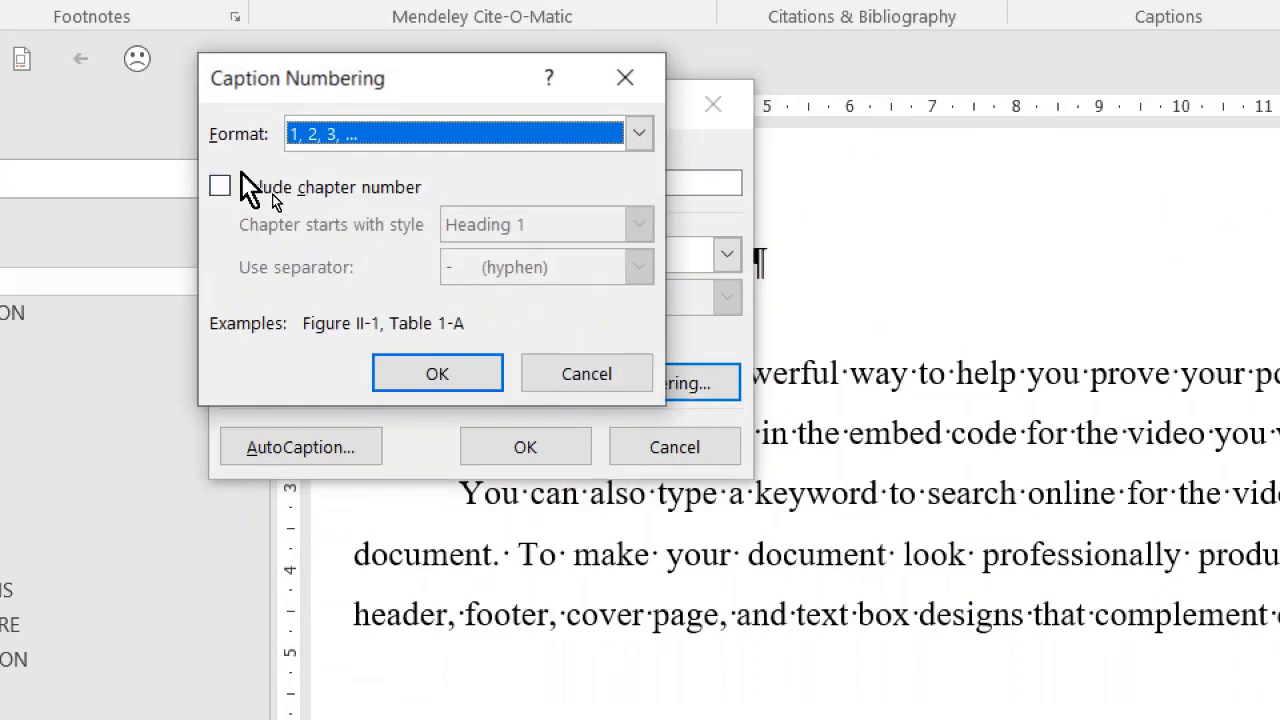
pyautogui.click(219, 187)
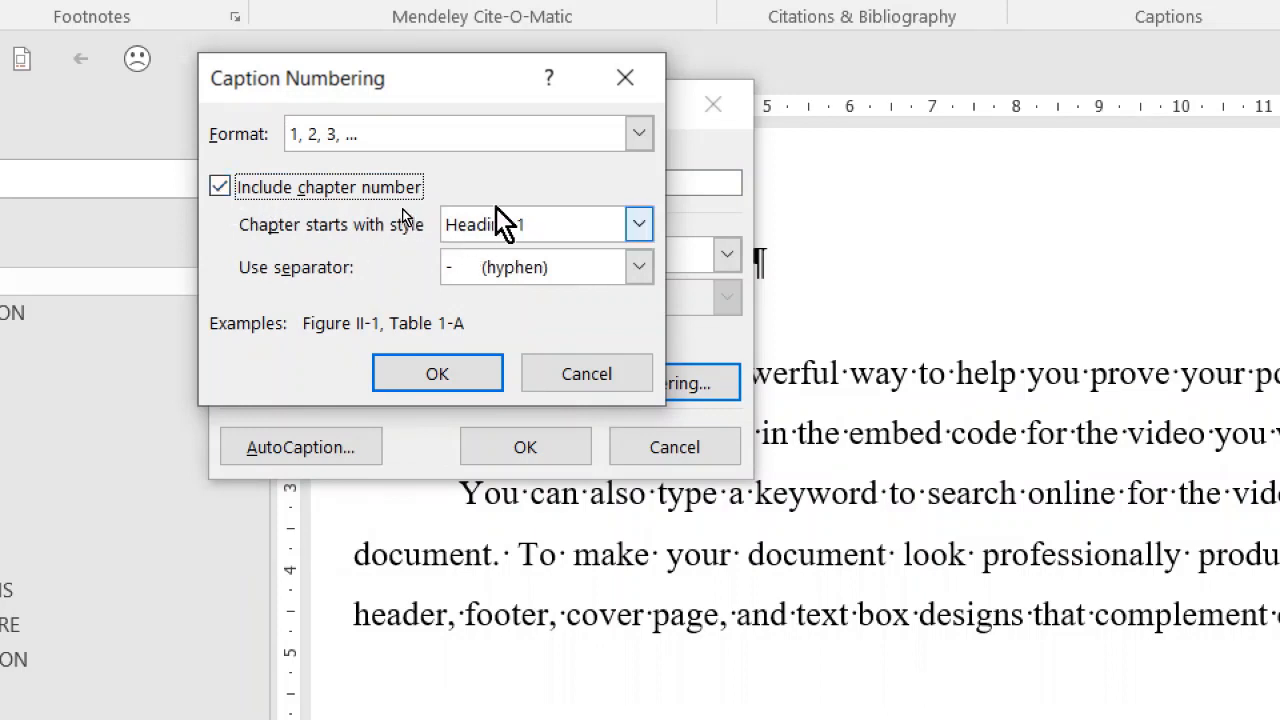
pyautogui.click(560, 268)
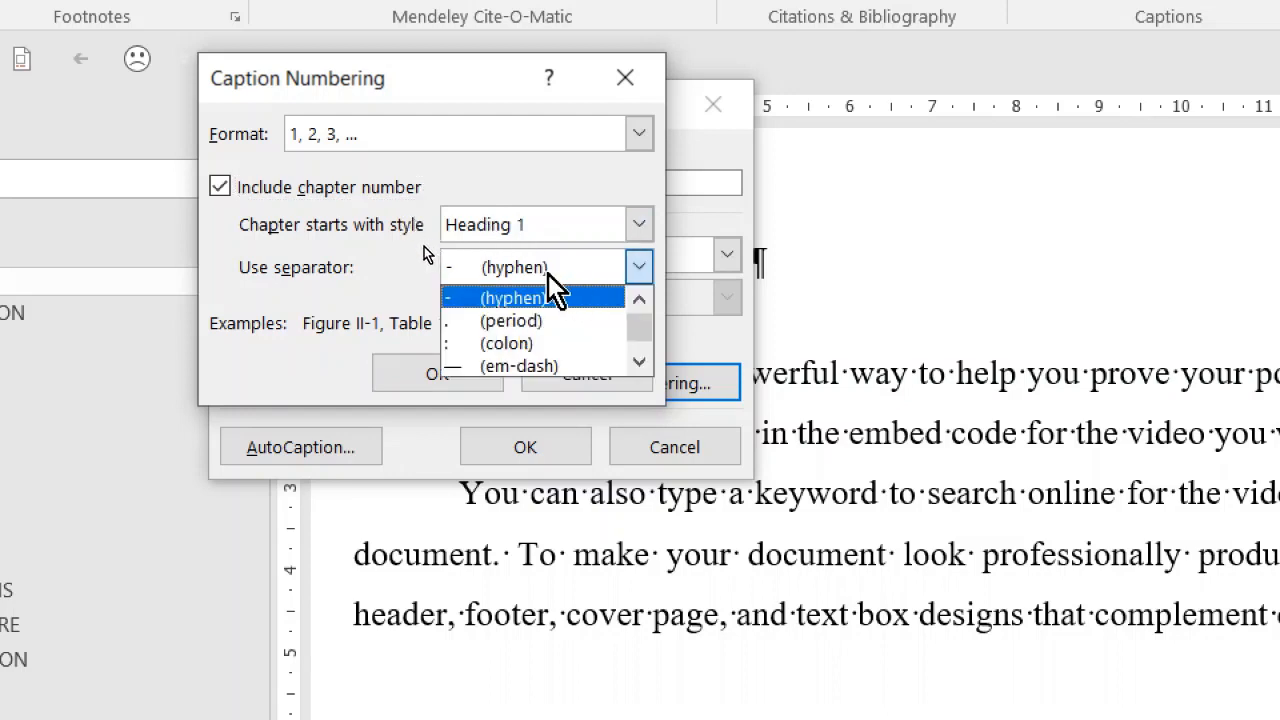
pyautogui.click(512, 321)
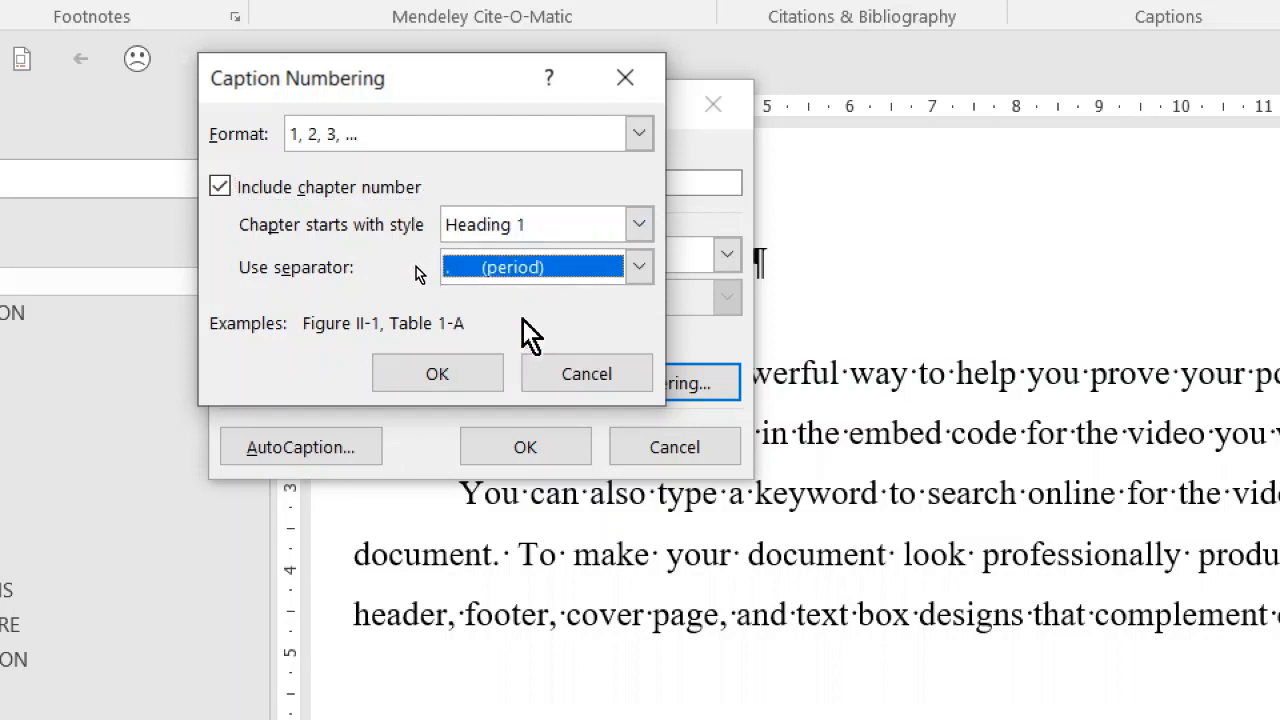
pyautogui.click(471, 373)
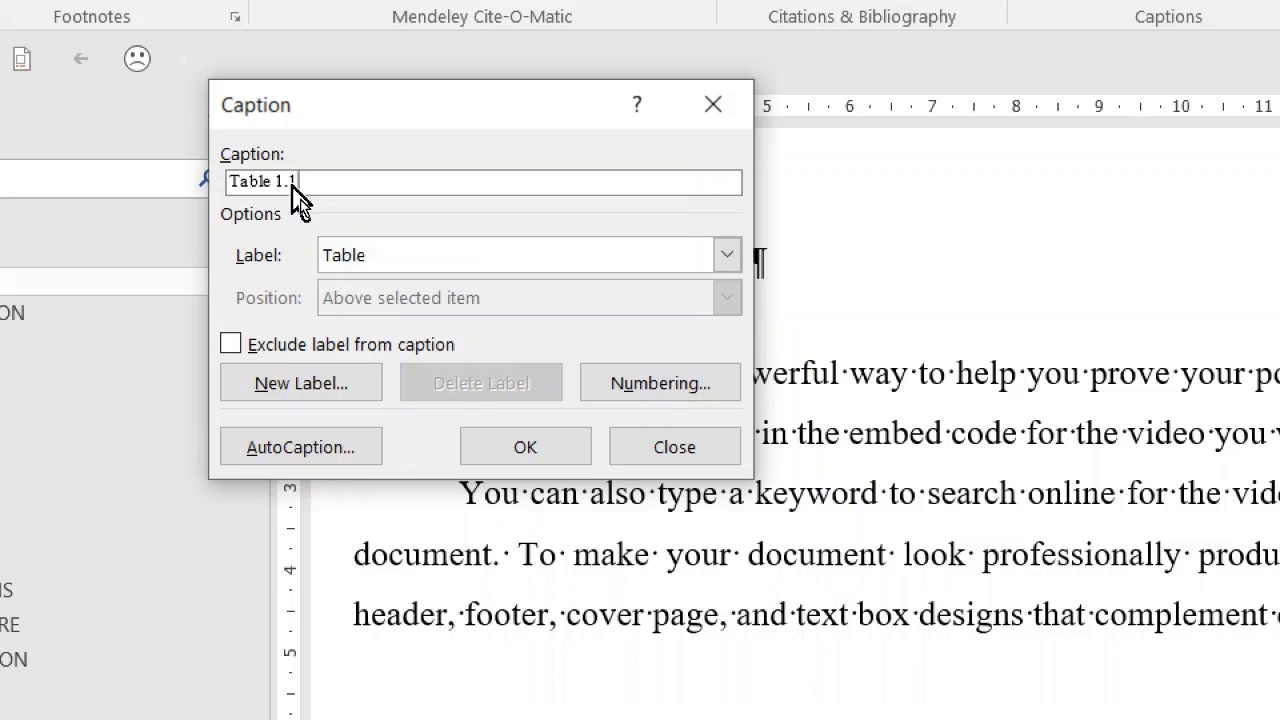
pyautogui.click(502, 452)
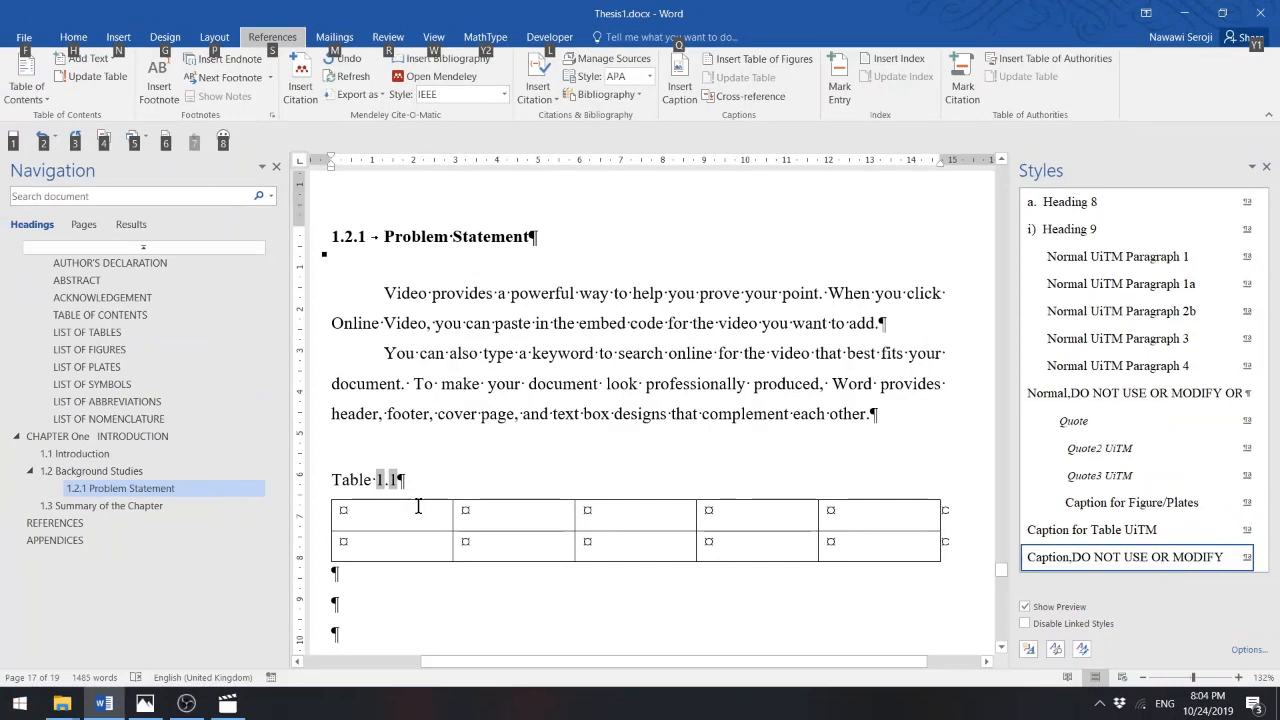
# - Add a tab and a manual line break after Table 1.1, with the title "Data 1" on the second caption line
pyautogui.click(428, 479)
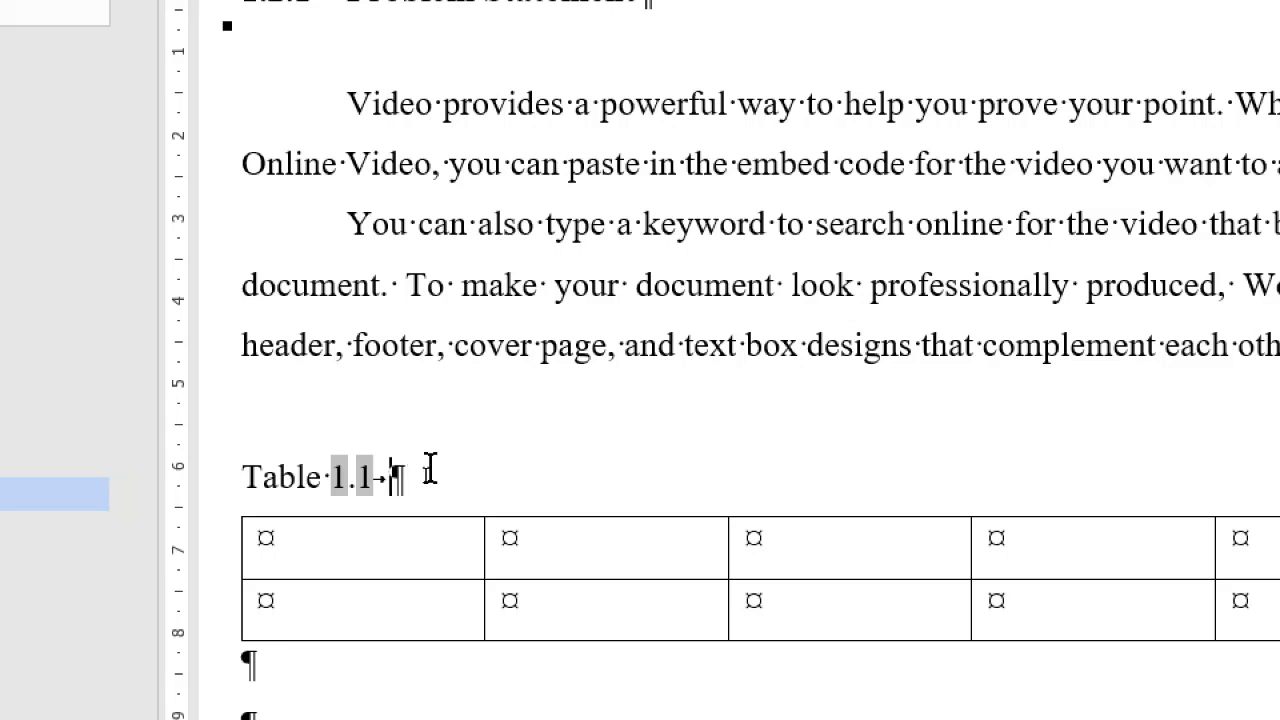
pyautogui.hotkey('shift', 'Return')
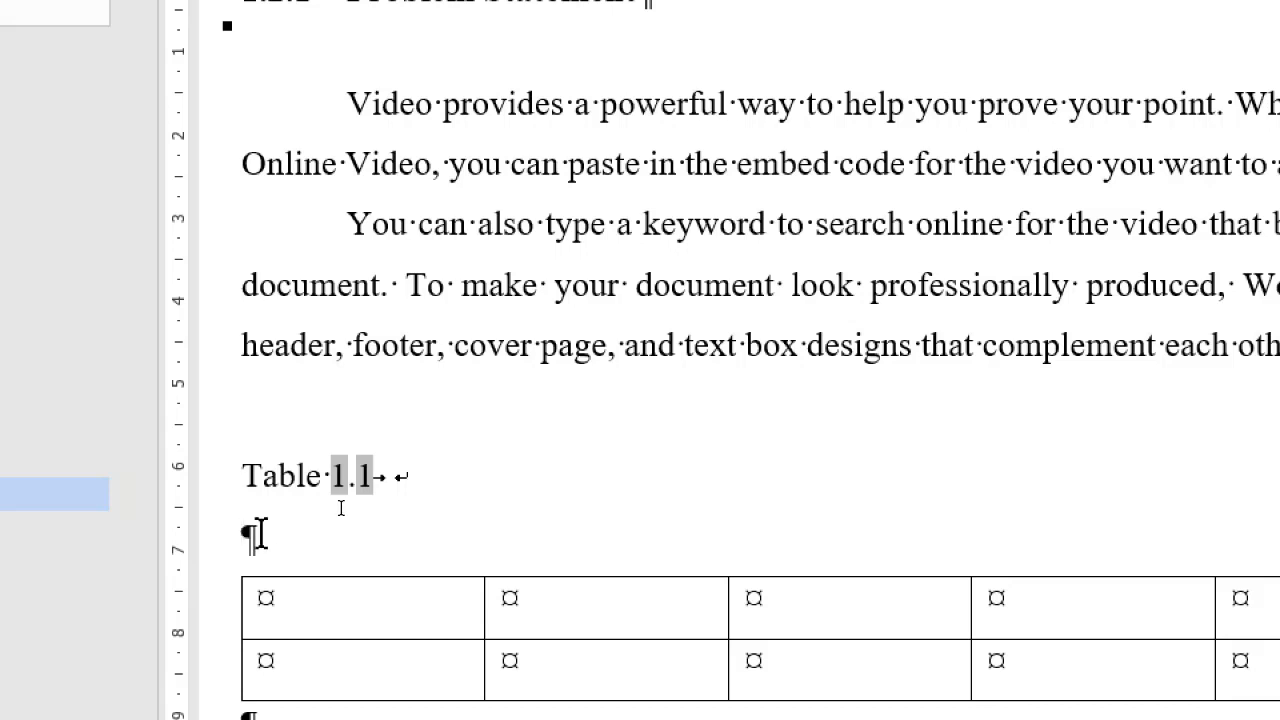
pyautogui.write('T')
pyautogui.press('BackSpace')
pyautogui.write('Data ')
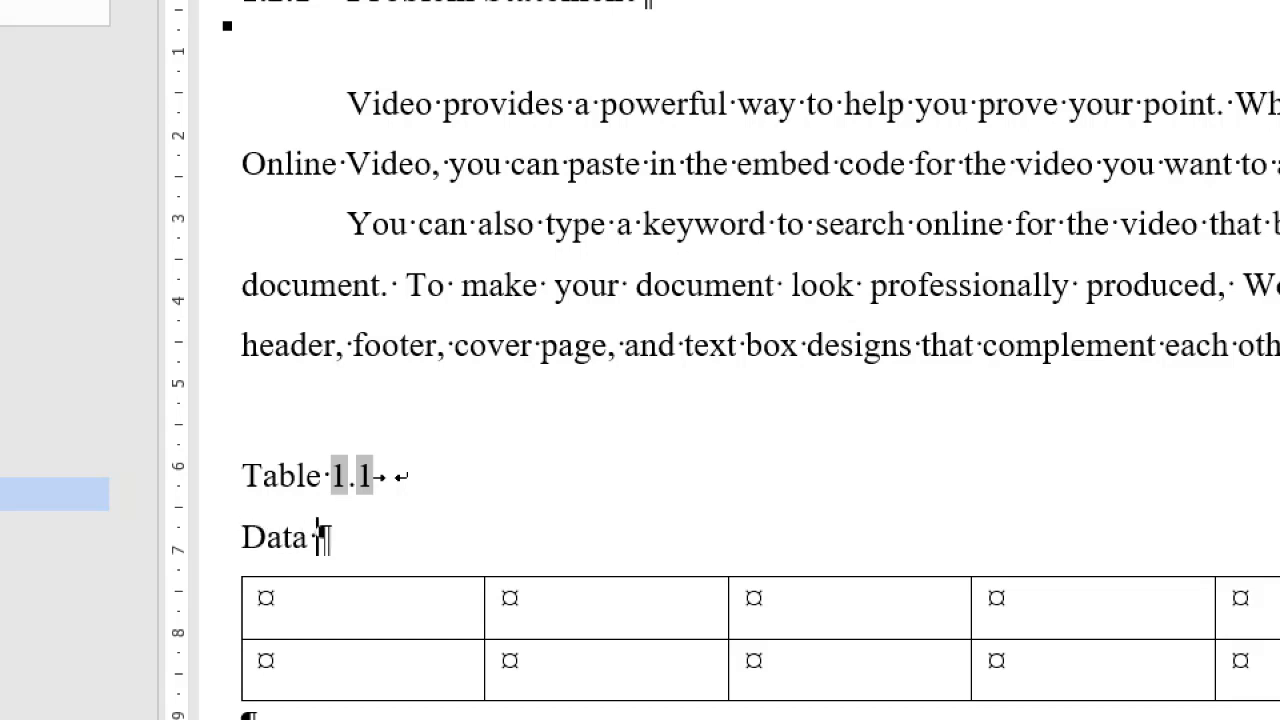
pyautogui.write('1')
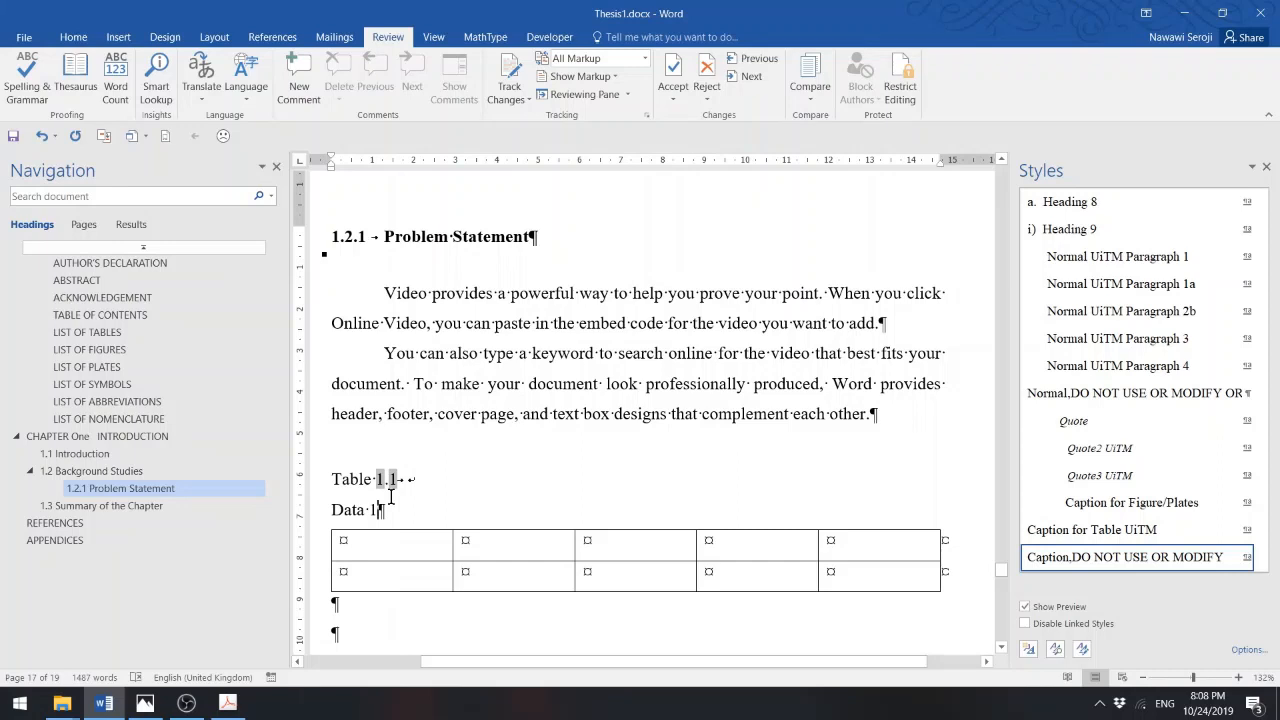
# - Select both lines of the Table 1.1 caption and locate the Caption for Table UiTM style for them
pyautogui.moveTo(377, 510); pyautogui.dragTo(345, 488)
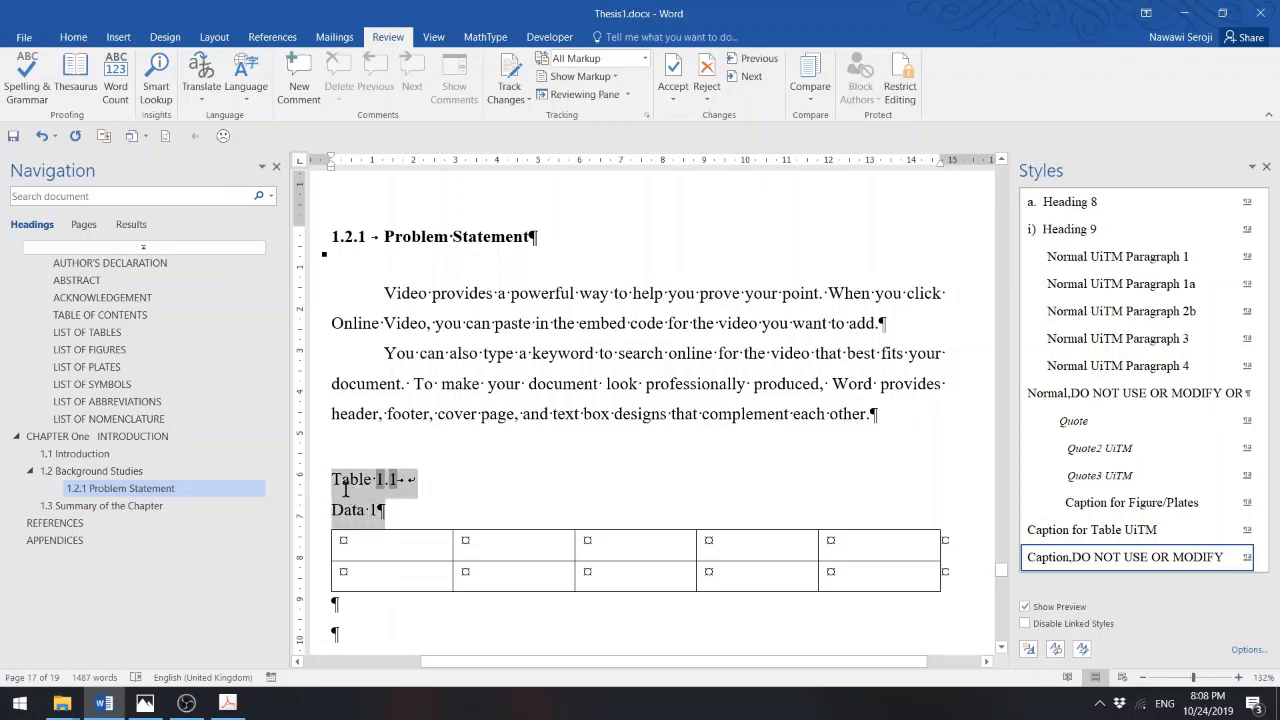
pyautogui.click(380, 510)
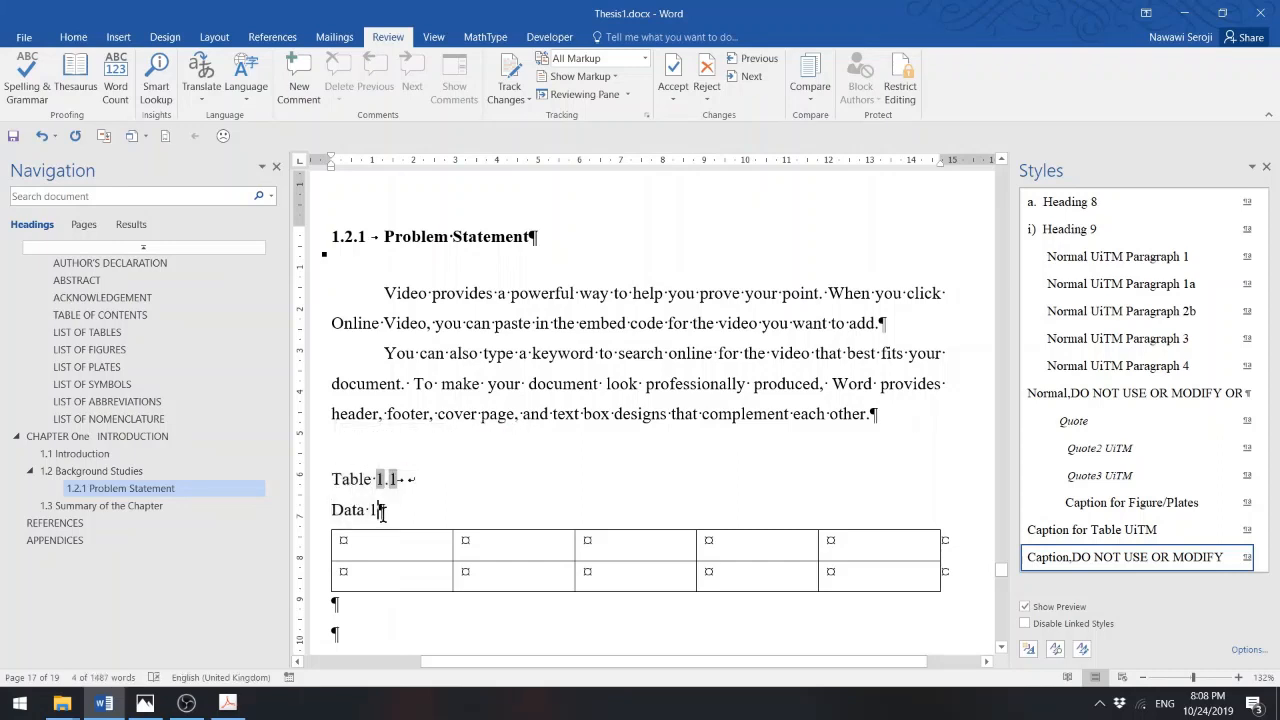
pyautogui.moveTo(377, 510); pyautogui.dragTo(338, 481)
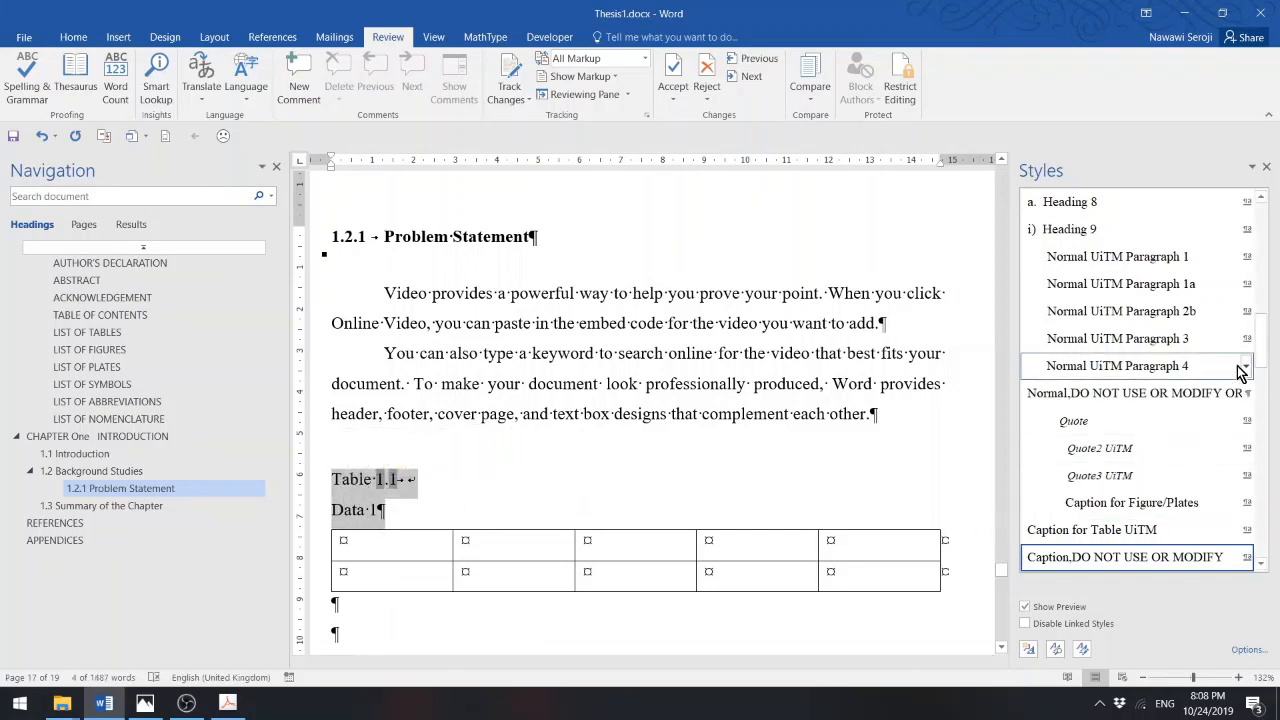
pyautogui.moveTo(1259, 346); pyautogui.dragTo(1265, 390)
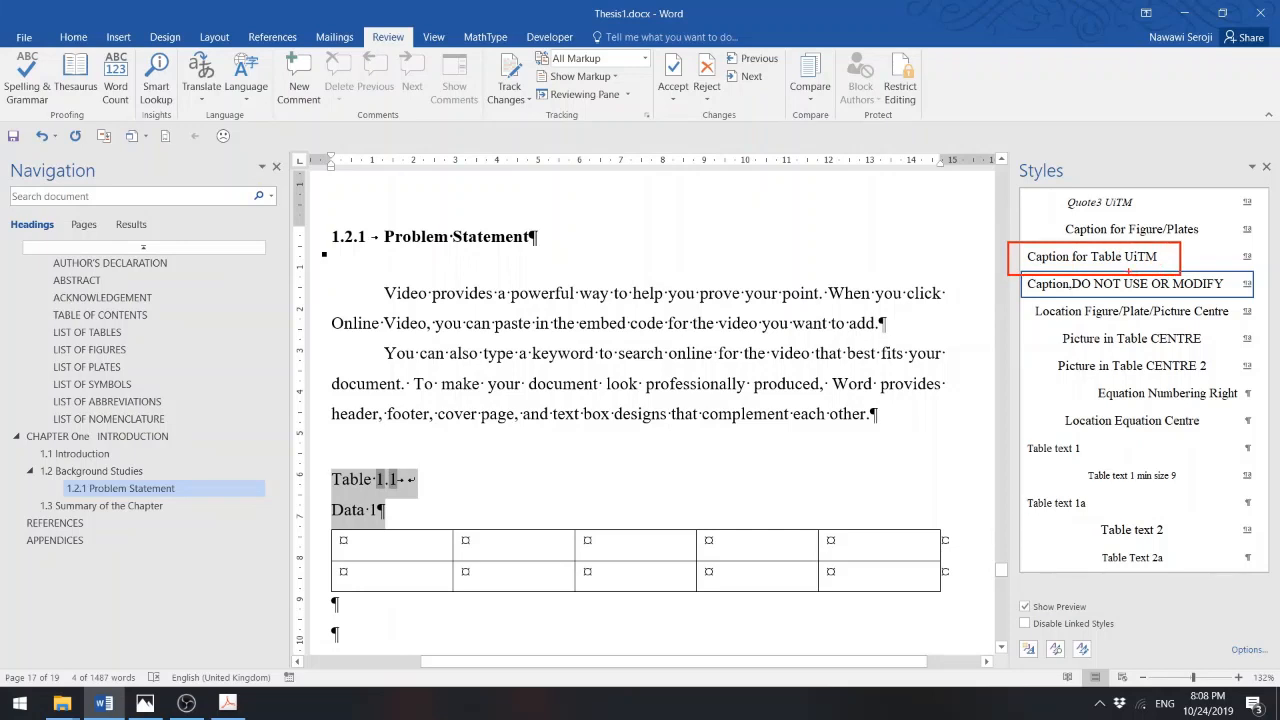
# - Apply the Caption for Table UiTM style to the selected Table 1.1 caption
pyautogui.click(1078, 260)
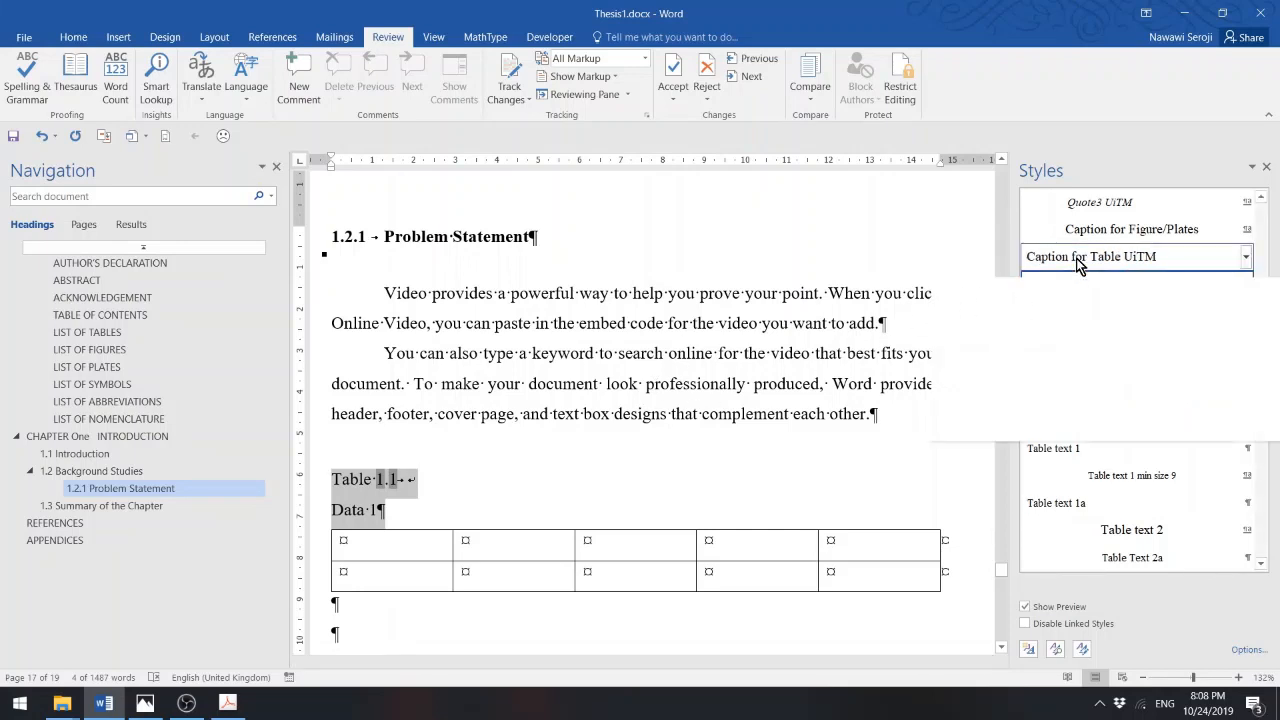
pyautogui.click(447, 480)
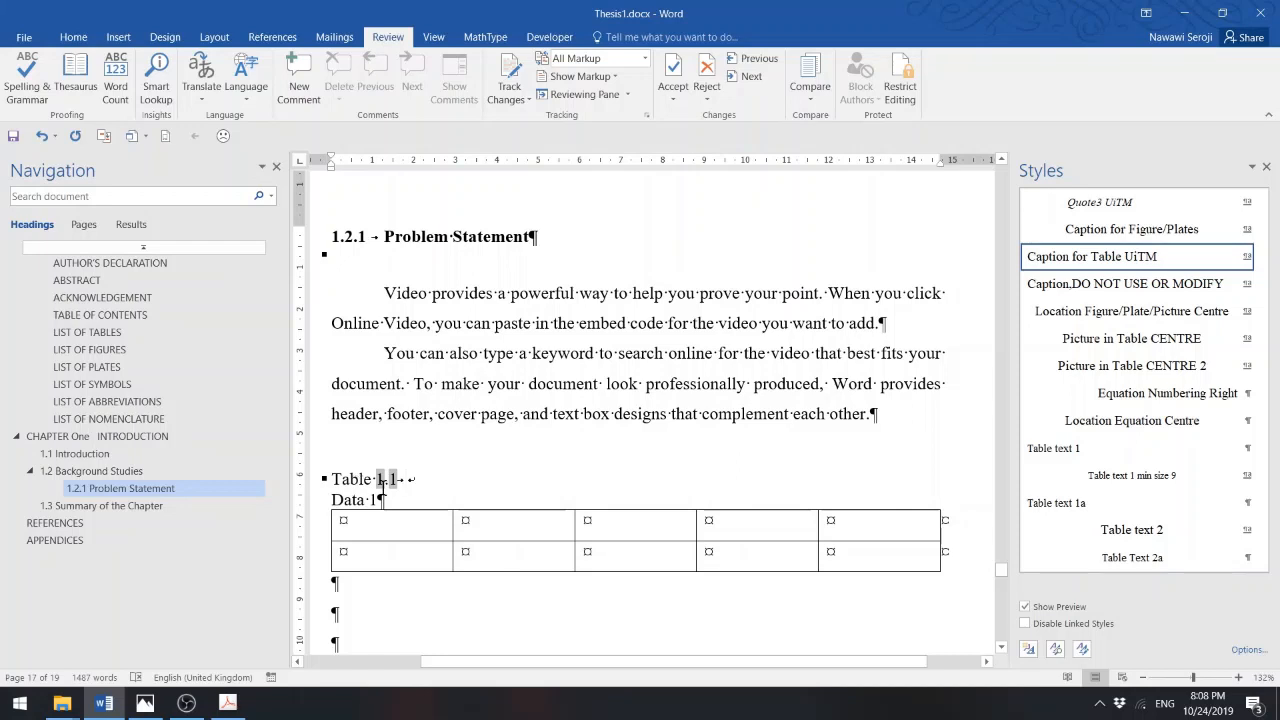
# - Add a blank paragraph below the Table 1.1 table and insert a table with one row and three columns there
pyautogui.click(372, 612)
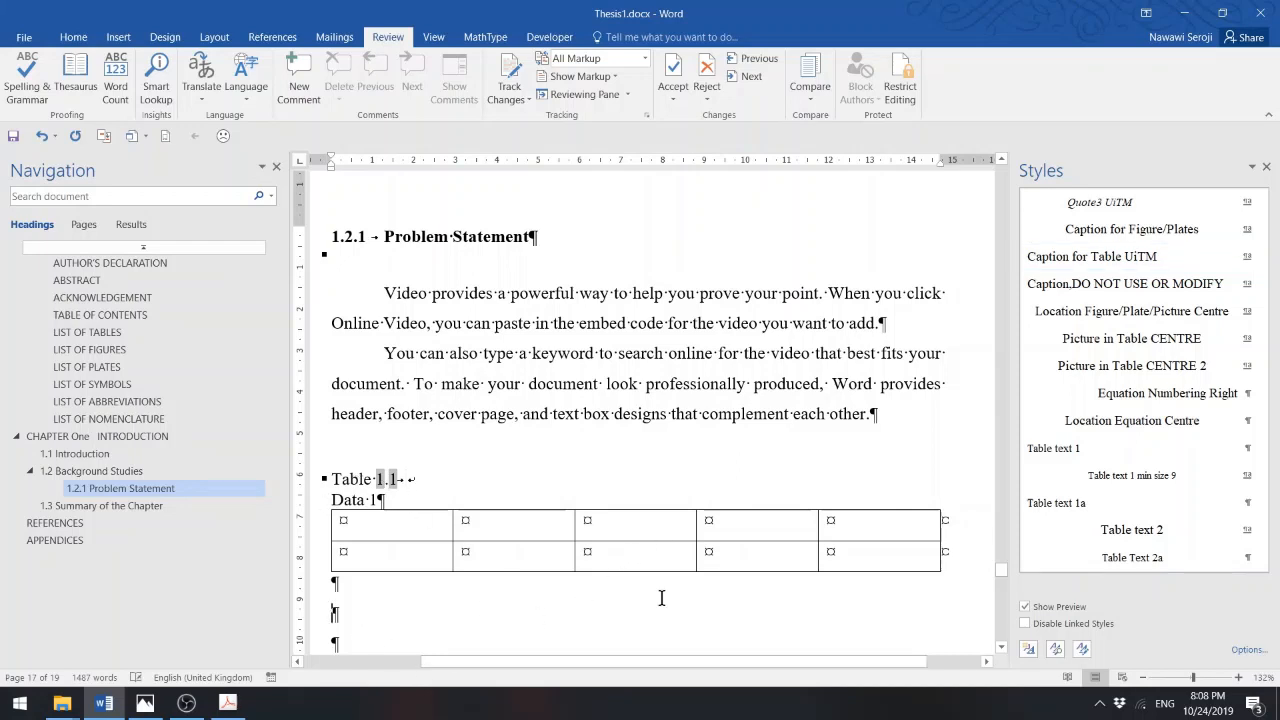
pyautogui.click(1001, 647)
pyautogui.click(1002, 648)
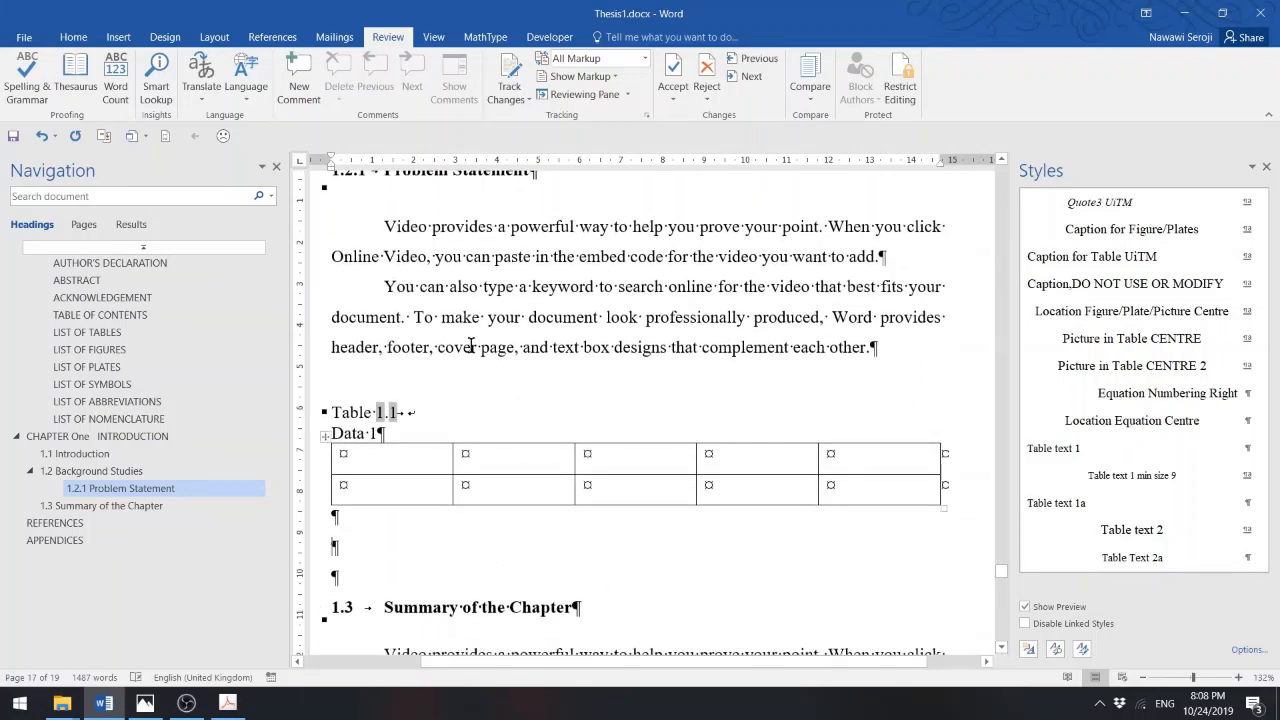
pyautogui.click(268, 38)
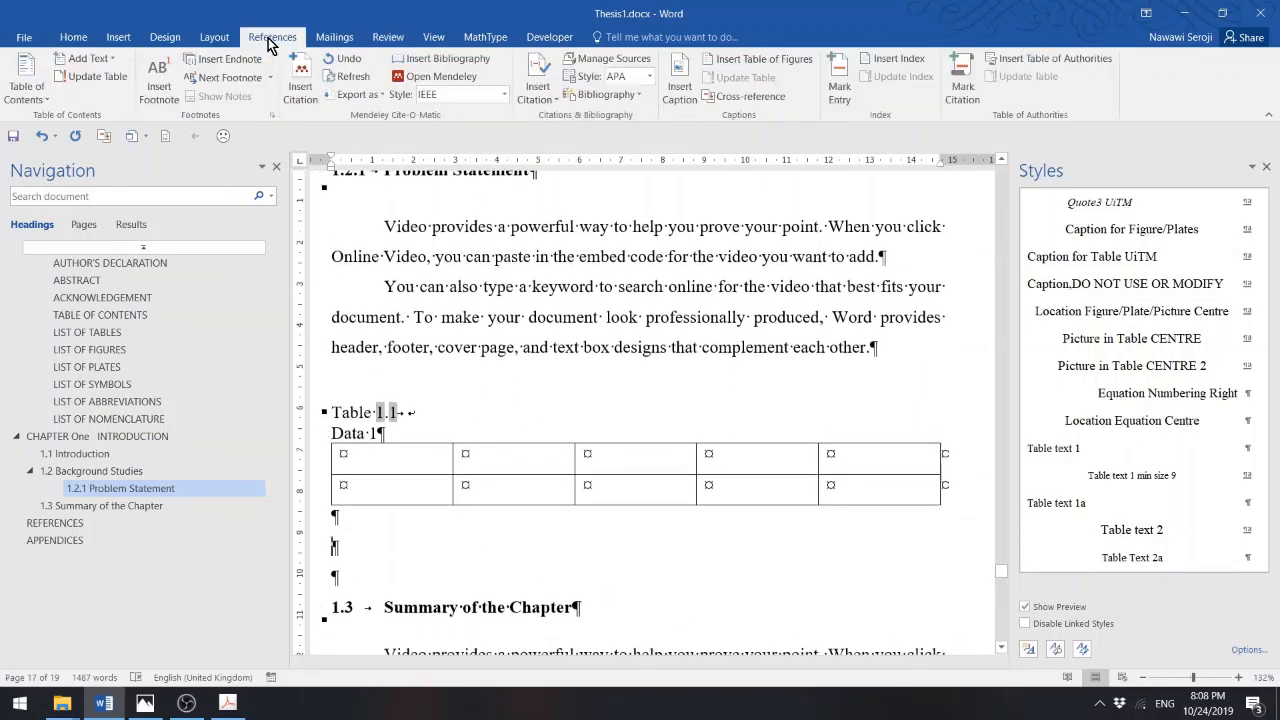
pyautogui.click(118, 37)
pyautogui.click(123, 78)
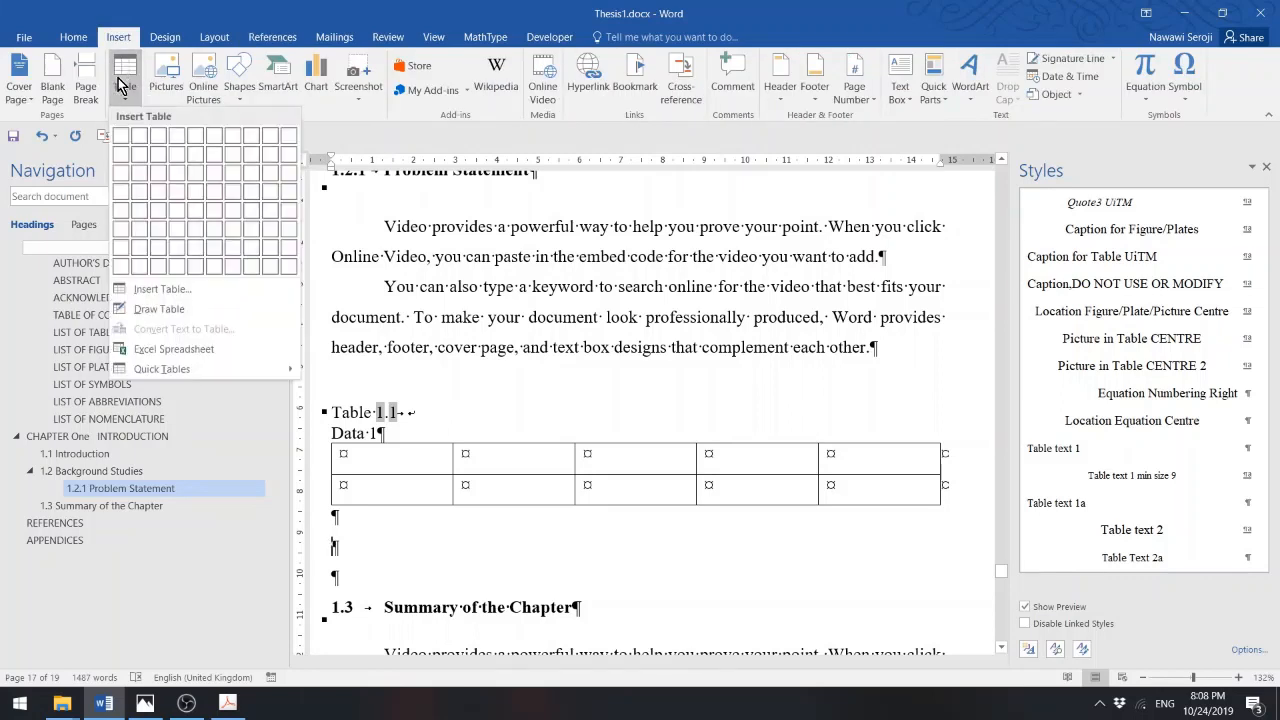
pyautogui.click(347, 544)
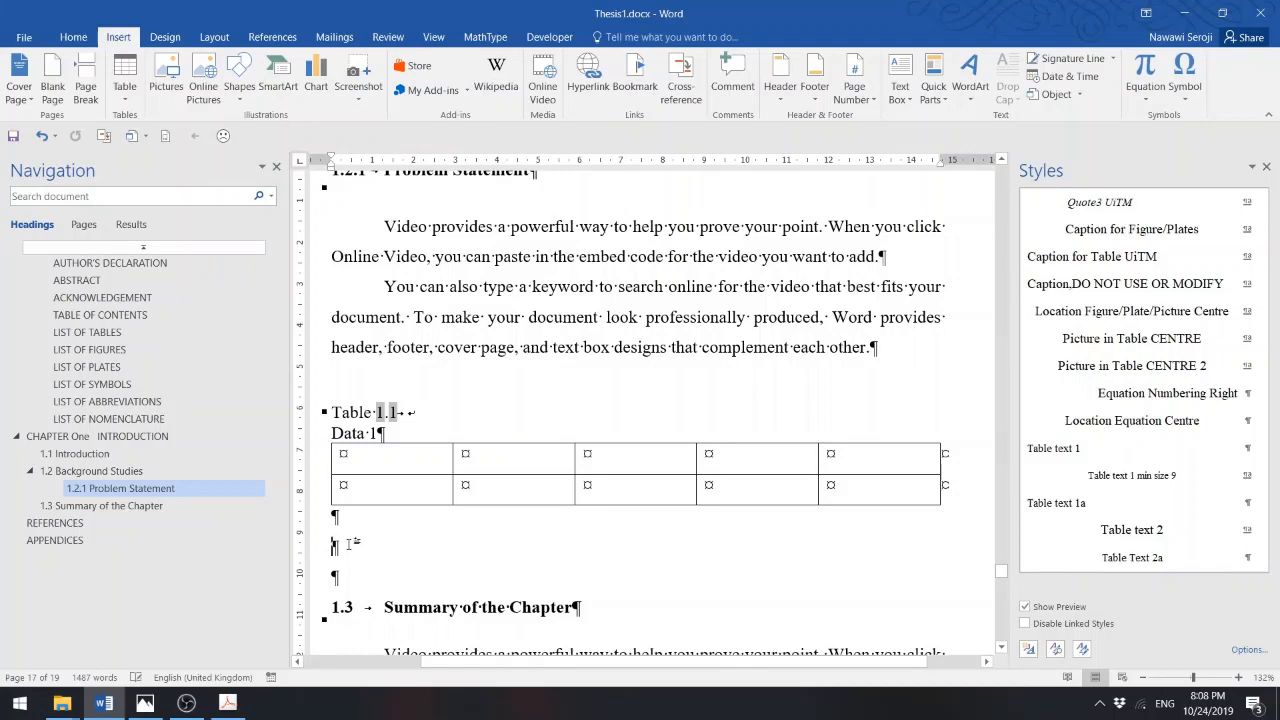
pyautogui.press('Return')
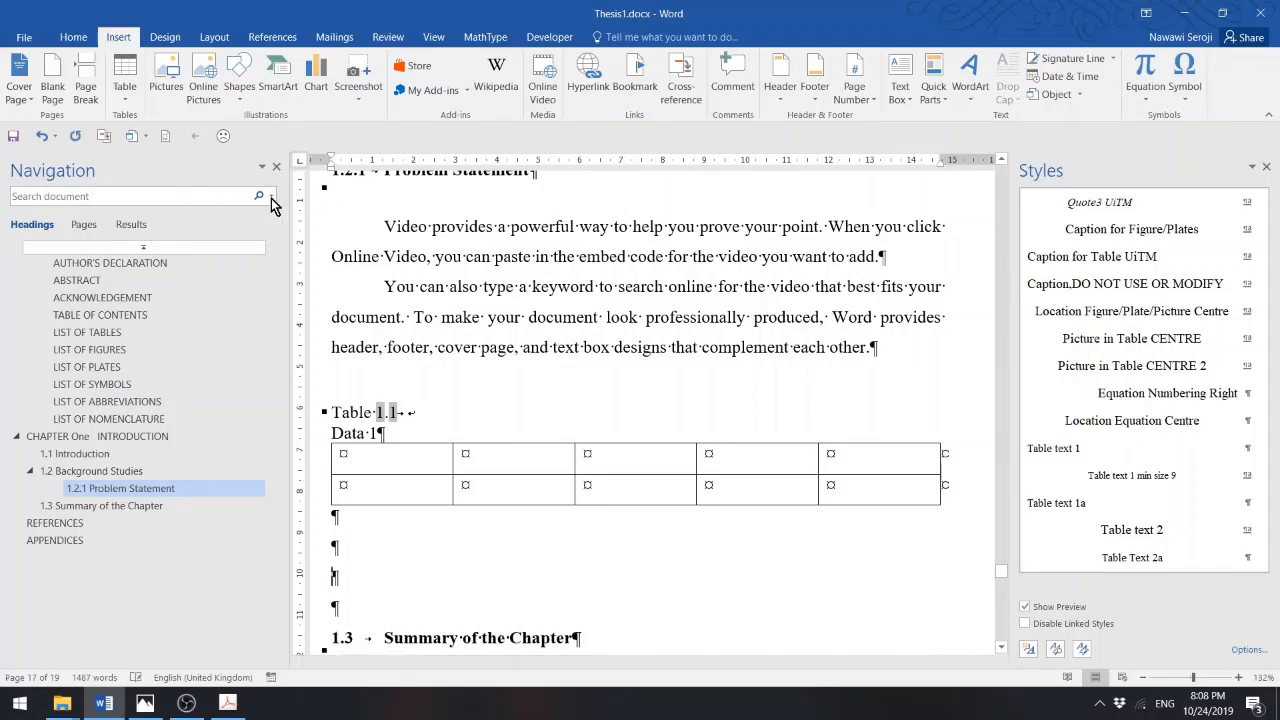
pyautogui.click(125, 85)
pyautogui.click(155, 147)
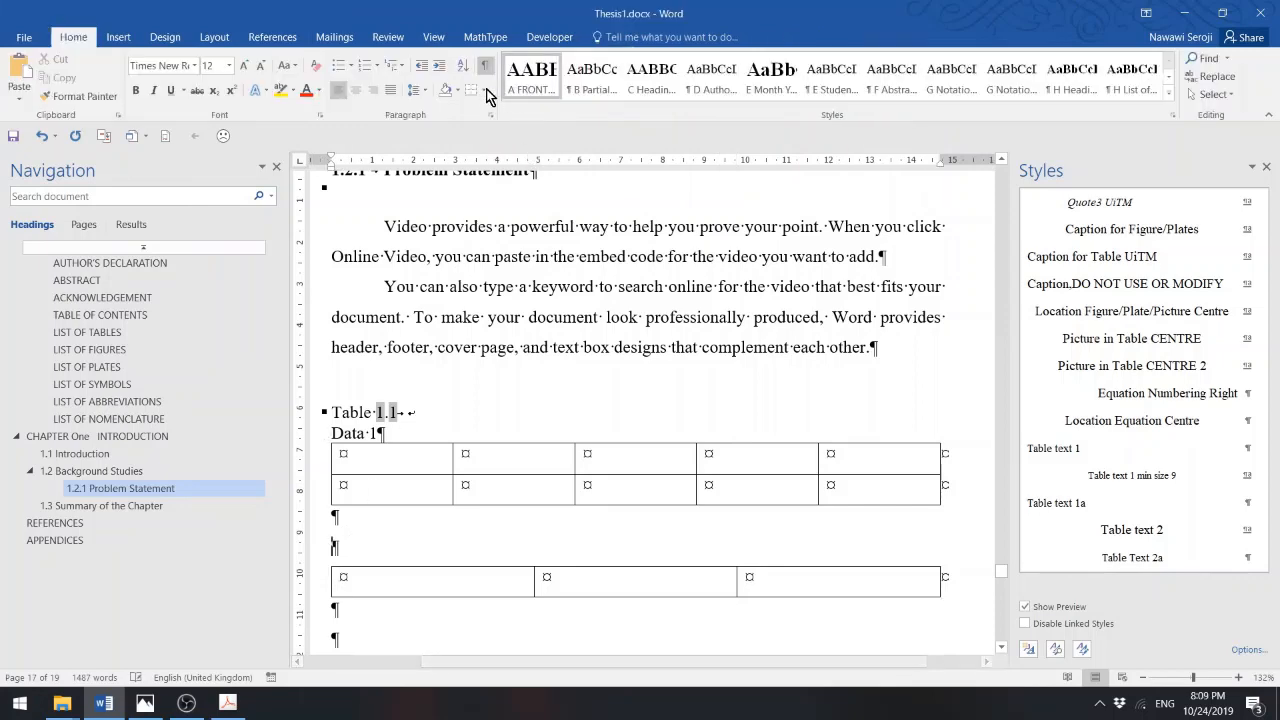
# - Insert a Table caption above the new three-column table, followed by a tab, a line break and the title "Data 2"
pyautogui.click(297, 40)
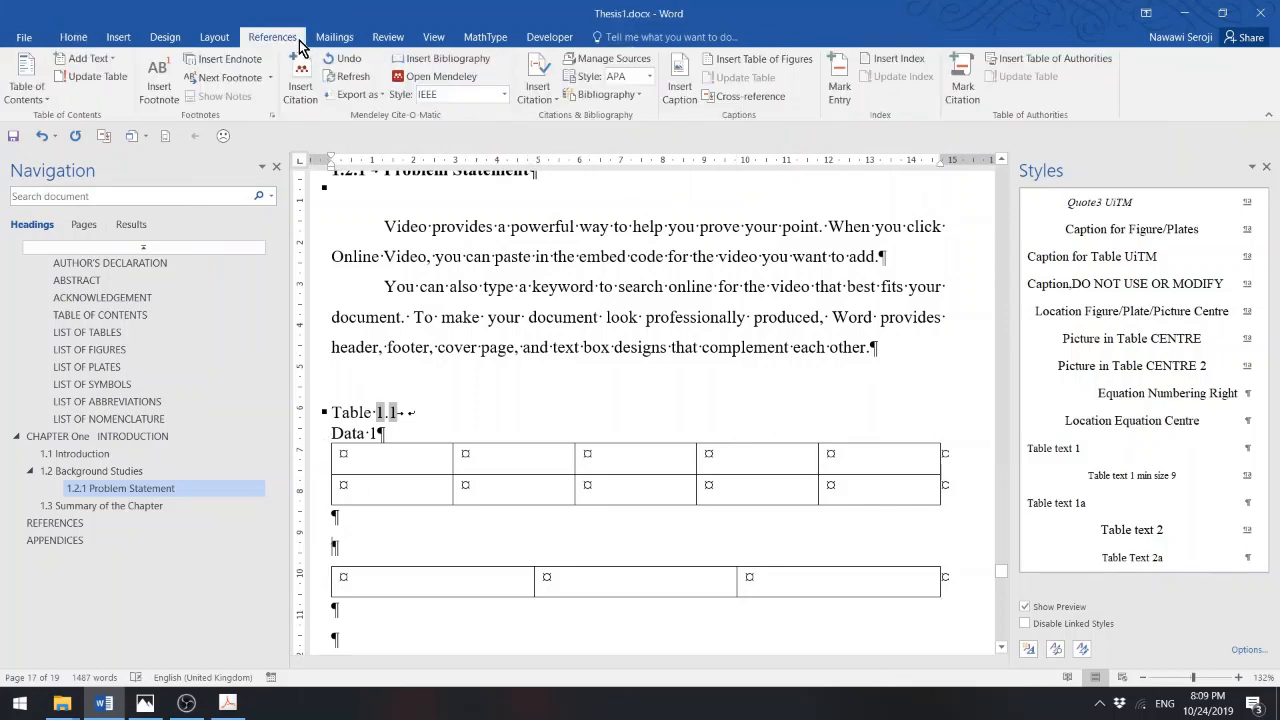
pyautogui.click(679, 80)
pyautogui.click(415, 330)
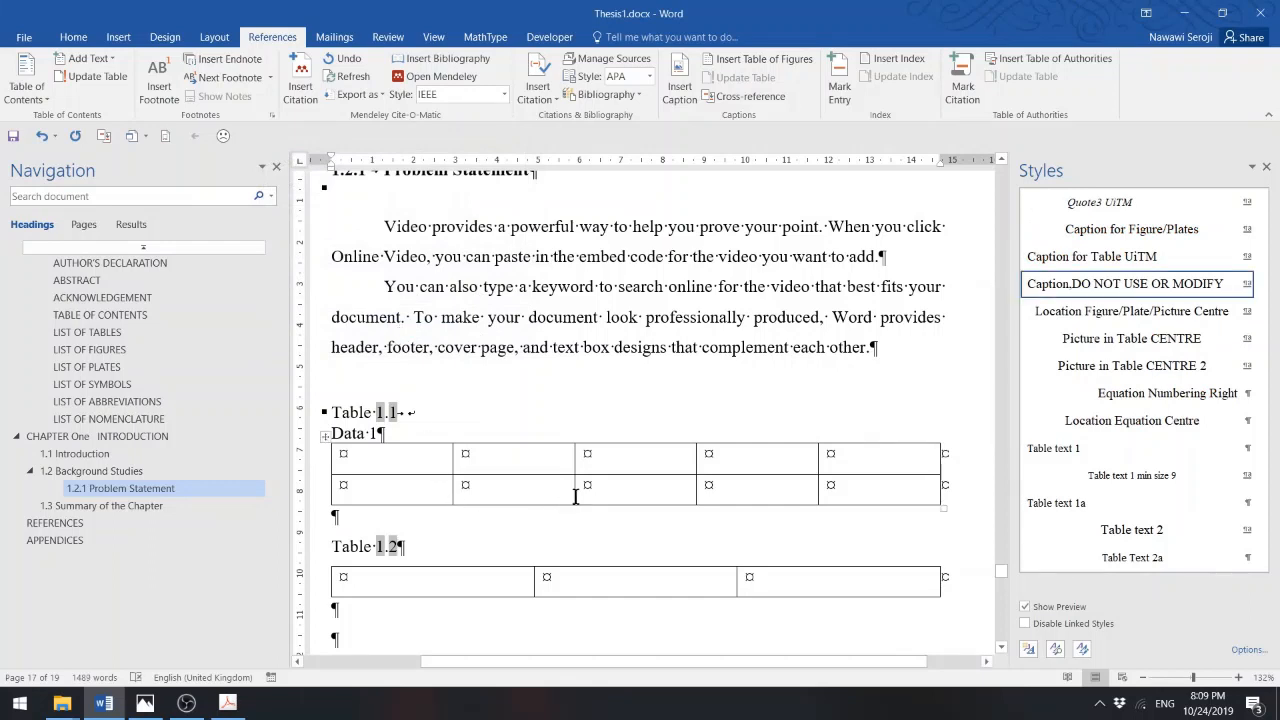
pyautogui.press('Tab')
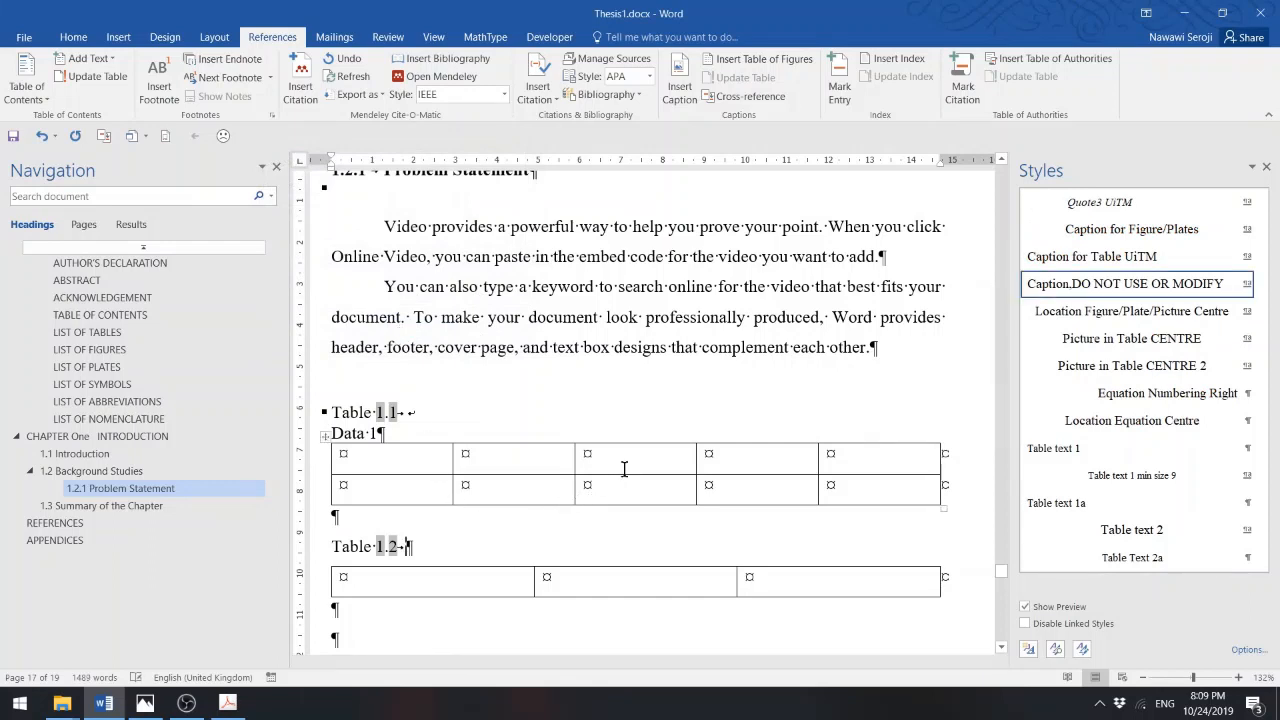
pyautogui.hotkey('shift', 'Return')
pyautogui.write('Data')
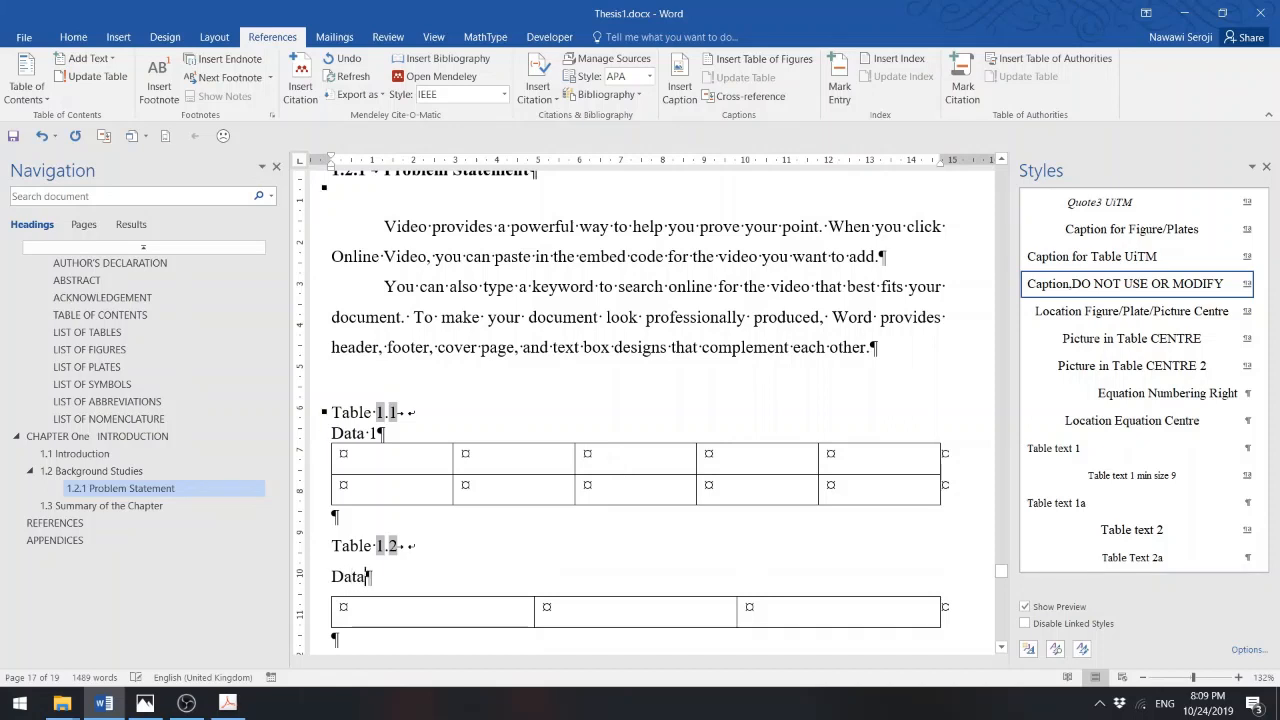
pyautogui.write(' 2')
# - Apply the Caption for Table UiTM style to both lines of the "Data 2" caption
pyautogui.moveTo(378, 580); pyautogui.dragTo(333, 545)
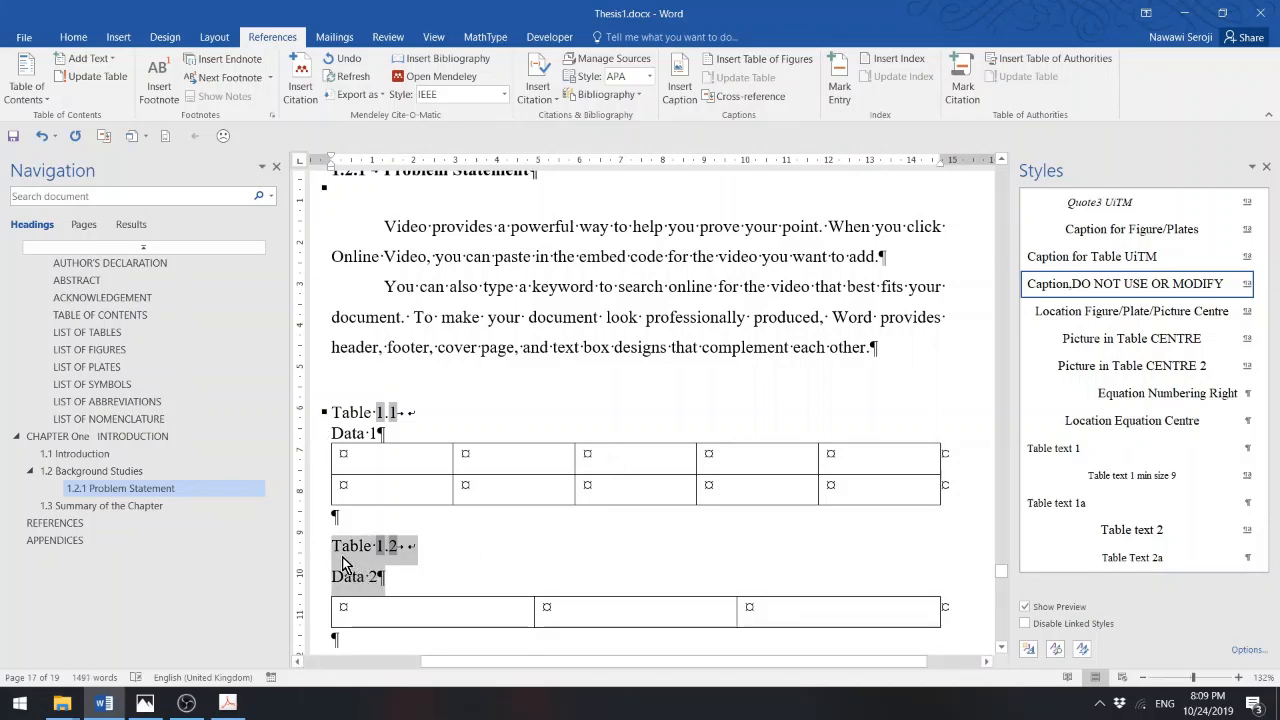
pyautogui.click(1089, 262)
pyautogui.click(603, 565)
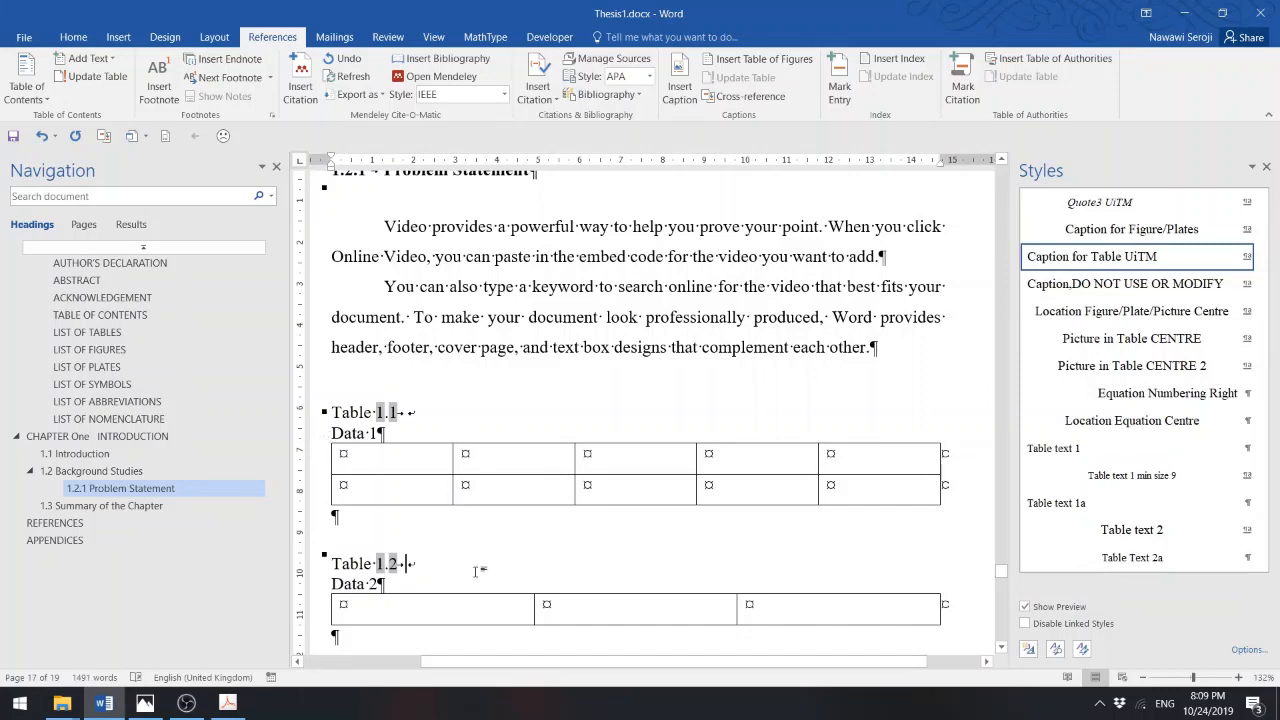
# - Add a blank paragraph below the first table and paste a copy of that table with its caption there
pyautogui.click(1001, 648)
pyautogui.click(1002, 649)
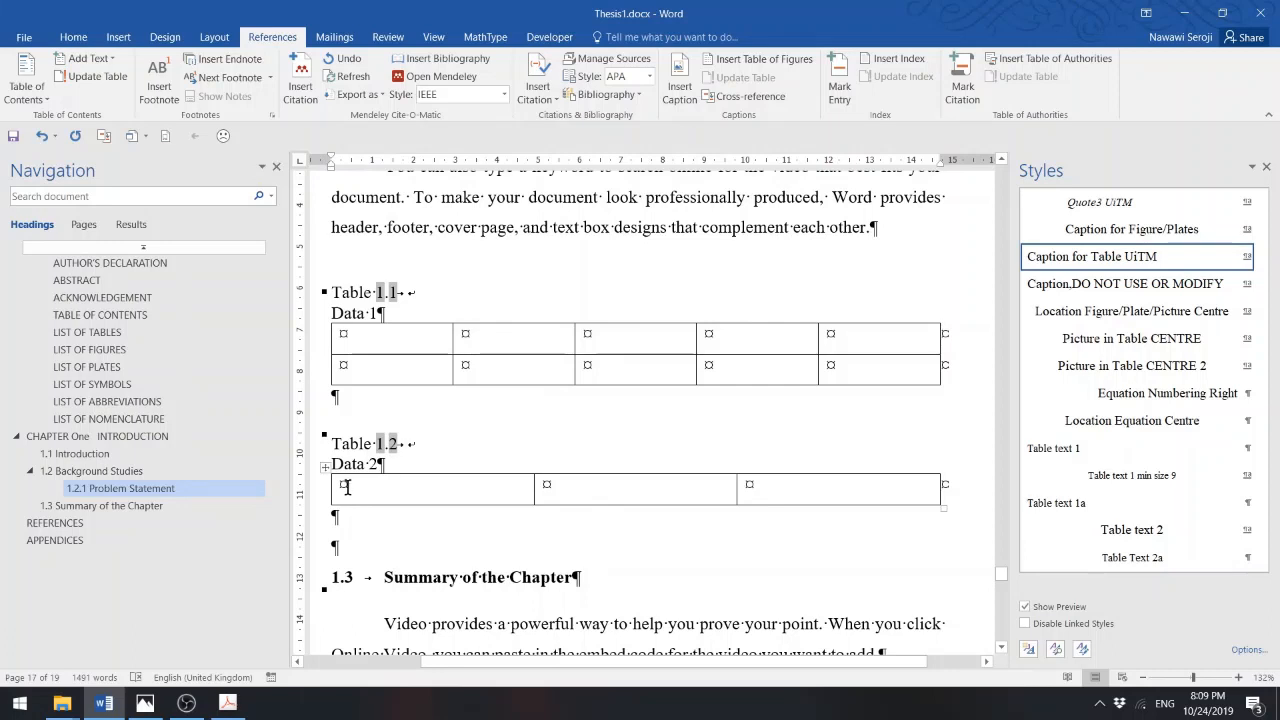
pyautogui.click(1001, 650)
pyautogui.click(1001, 650)
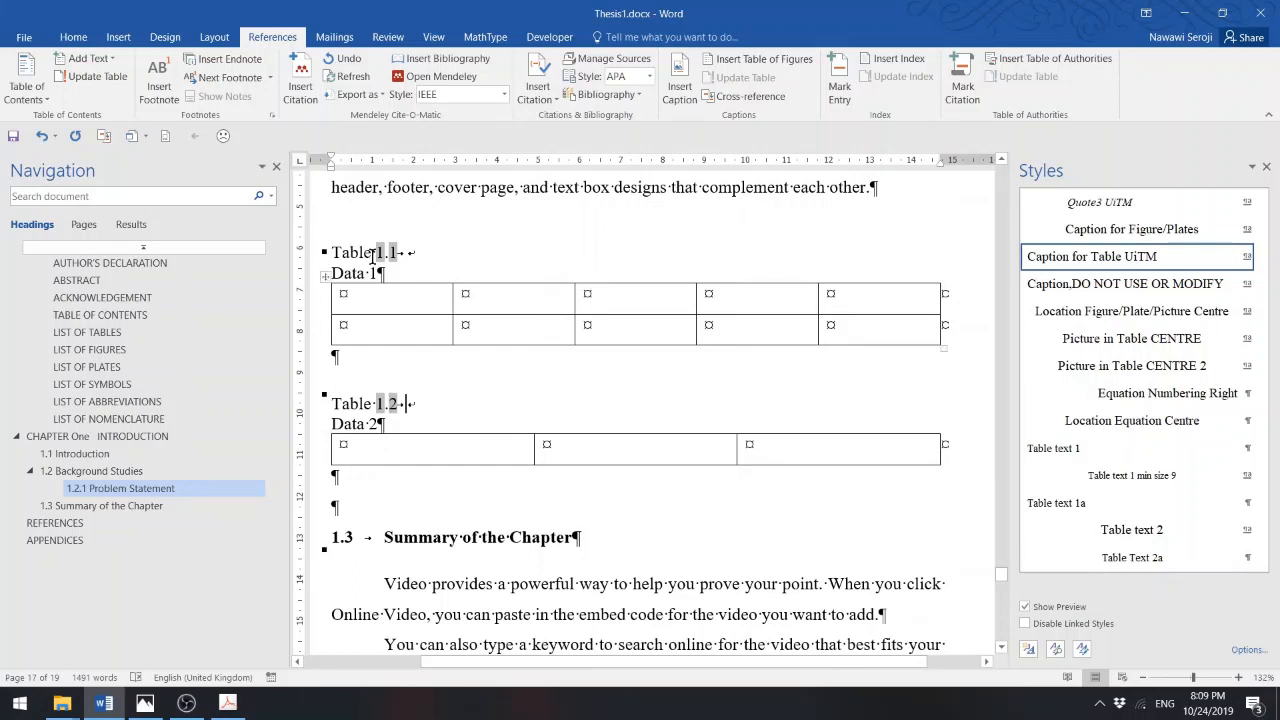
pyautogui.click(349, 360)
pyautogui.press('Return')
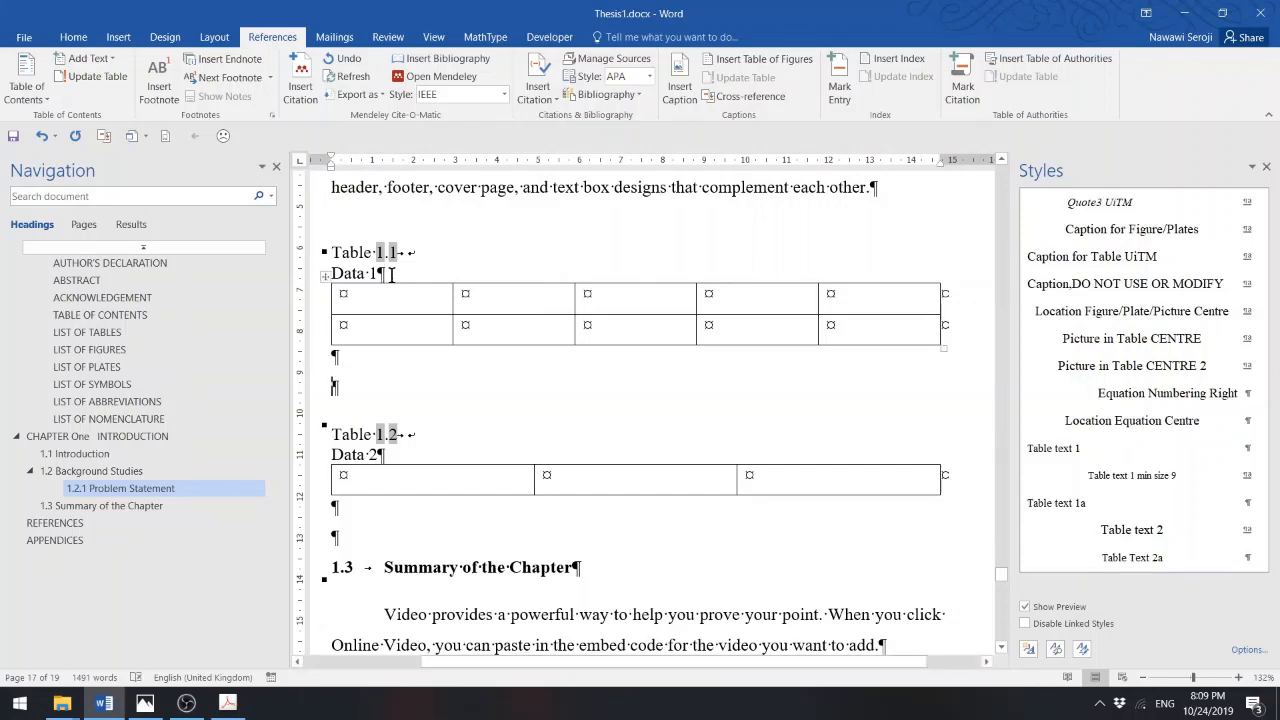
pyautogui.moveTo(337, 362); pyautogui.dragTo(322, 254)
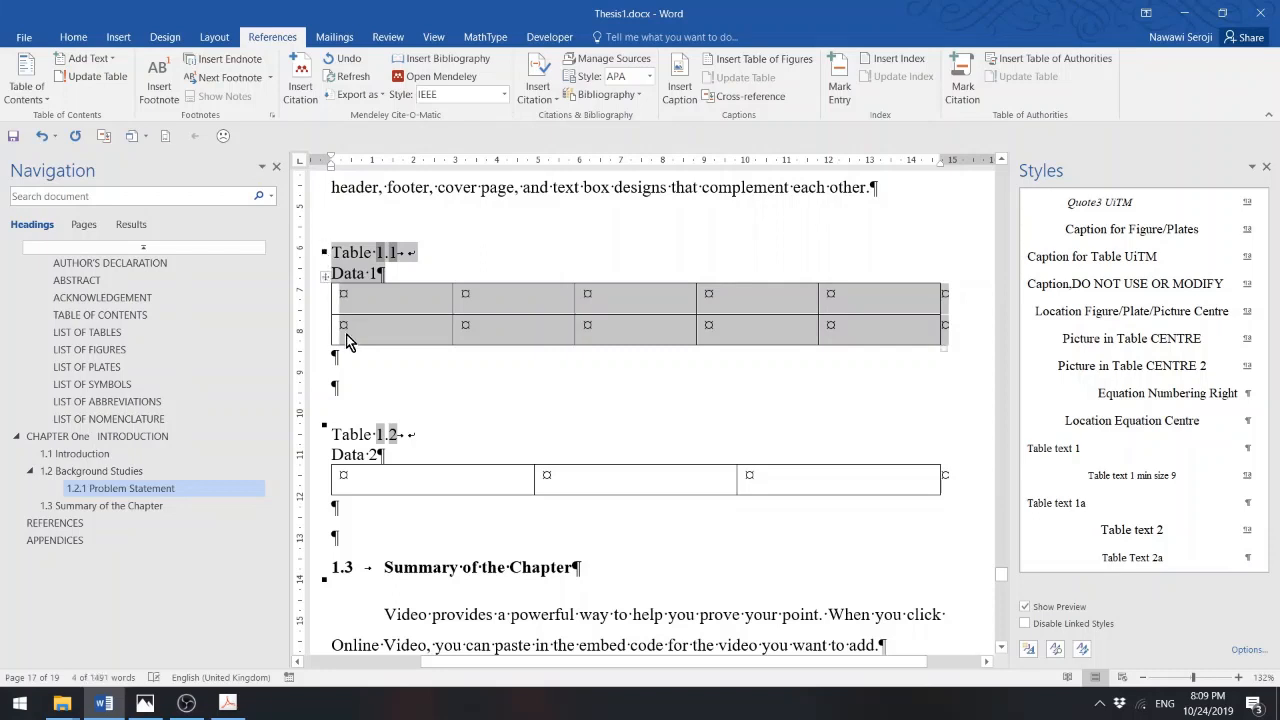
pyautogui.click(343, 385)
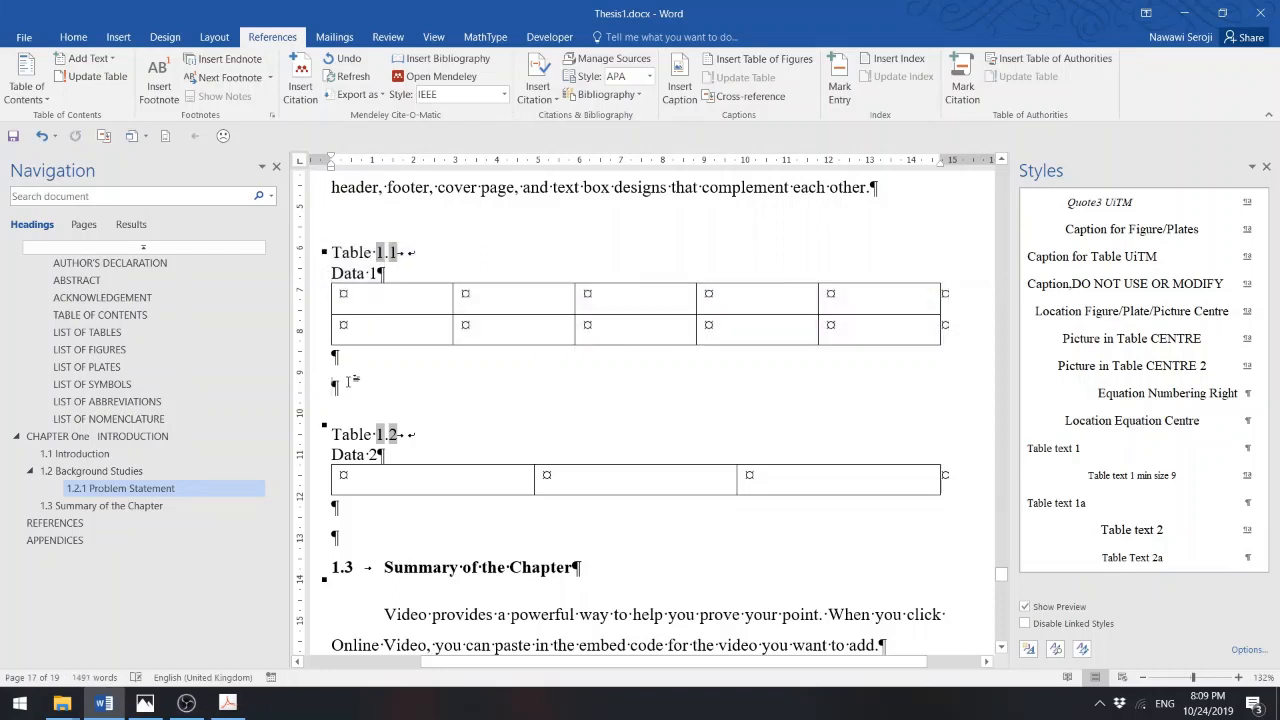
pyautogui.hotkey('ctrl', 'v')
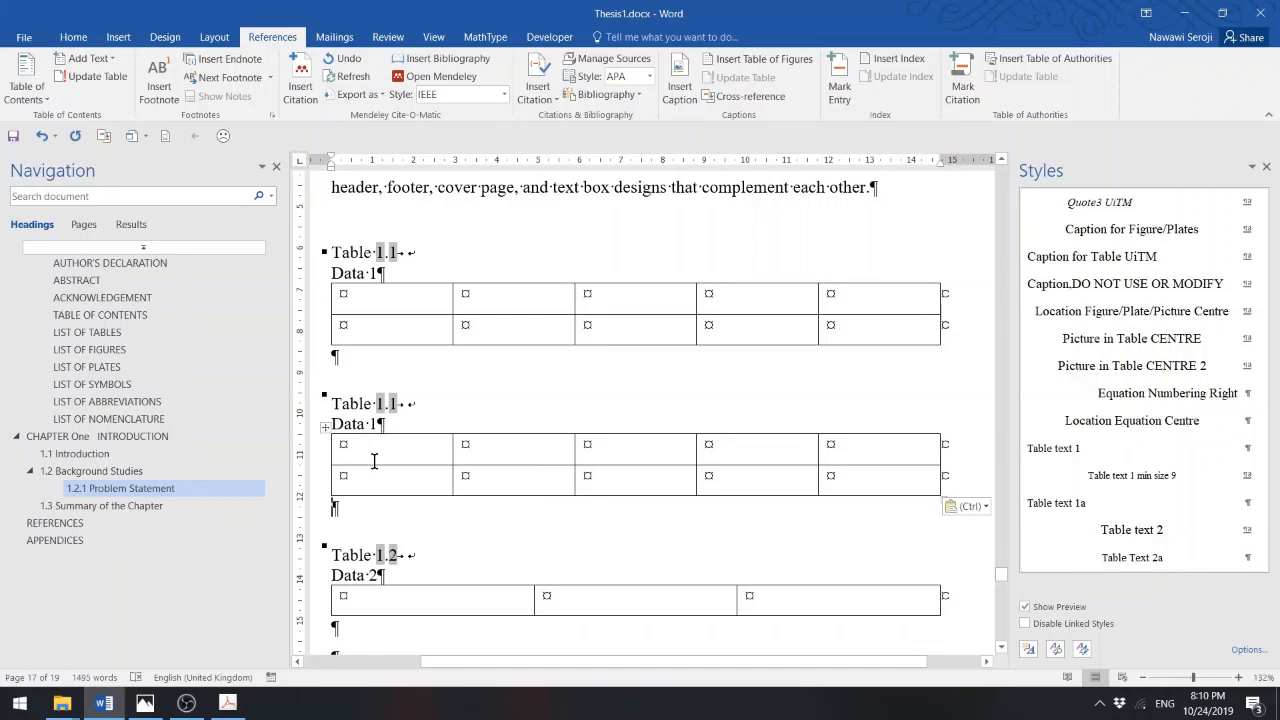
# - Try to renumber the copied table's caption by updating its chapter number field
pyautogui.rightClick(393, 402)
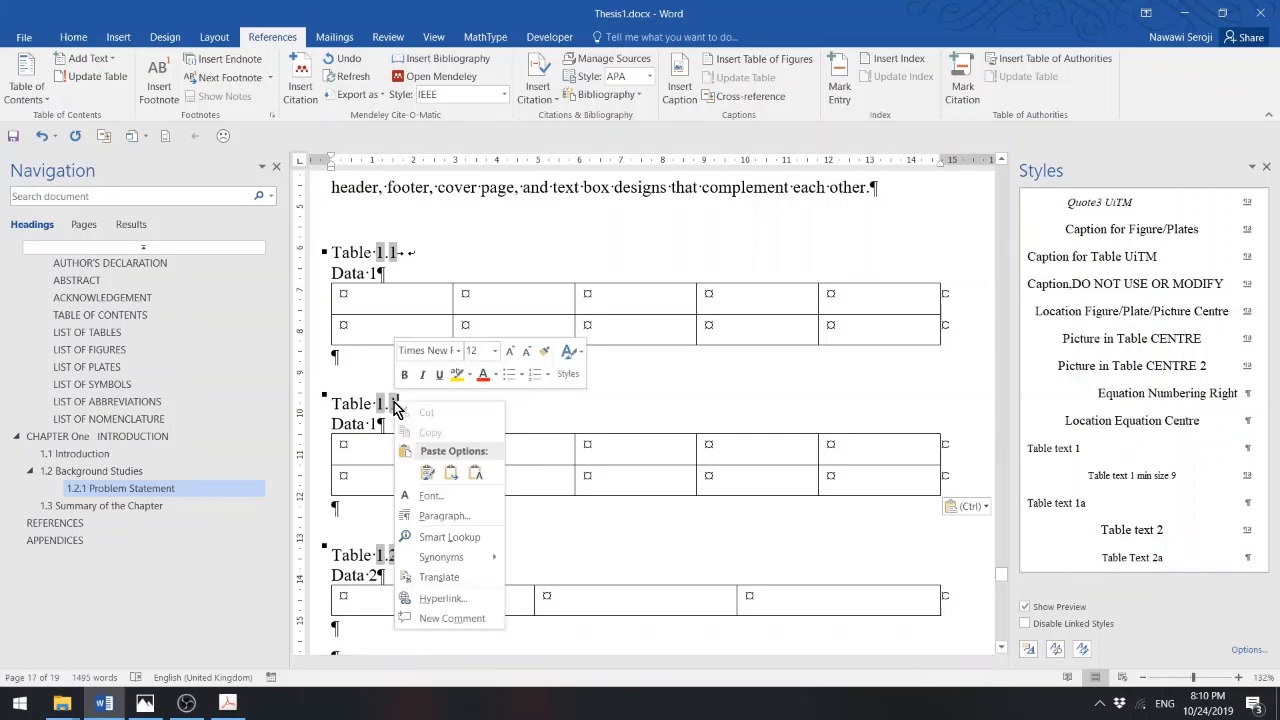
pyautogui.rightClick(391, 404)
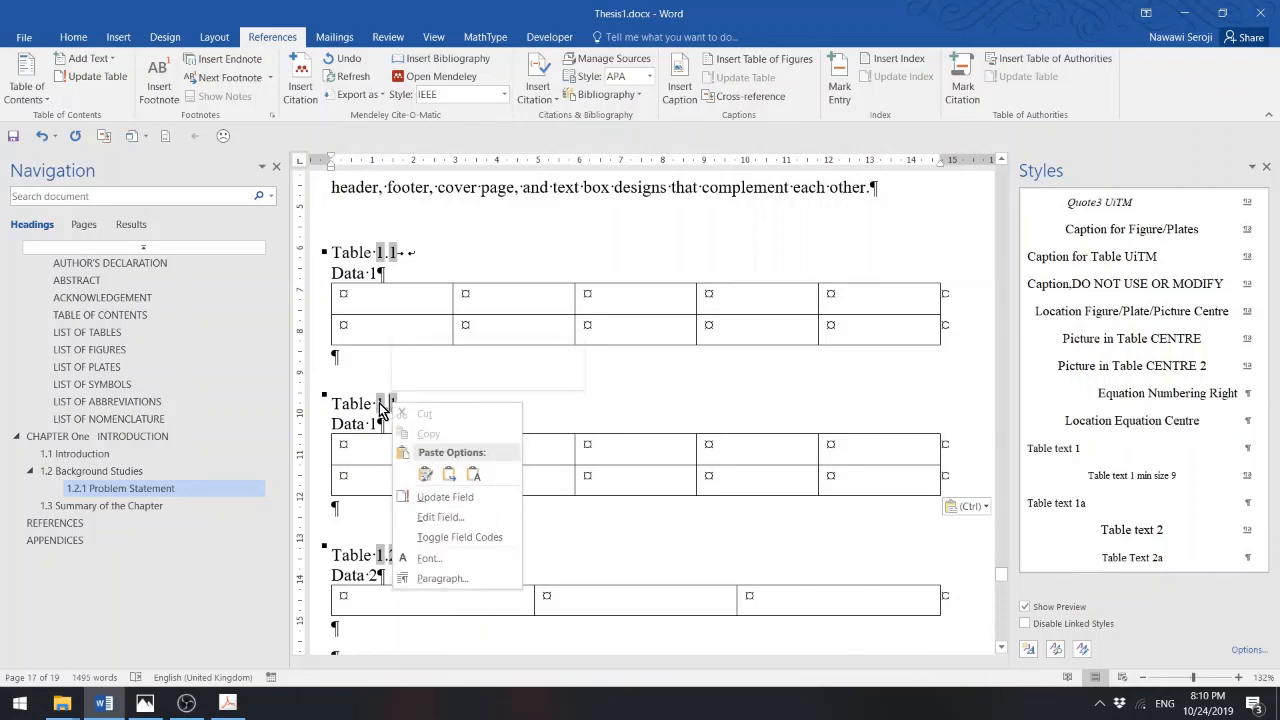
pyautogui.rightClick(379, 403)
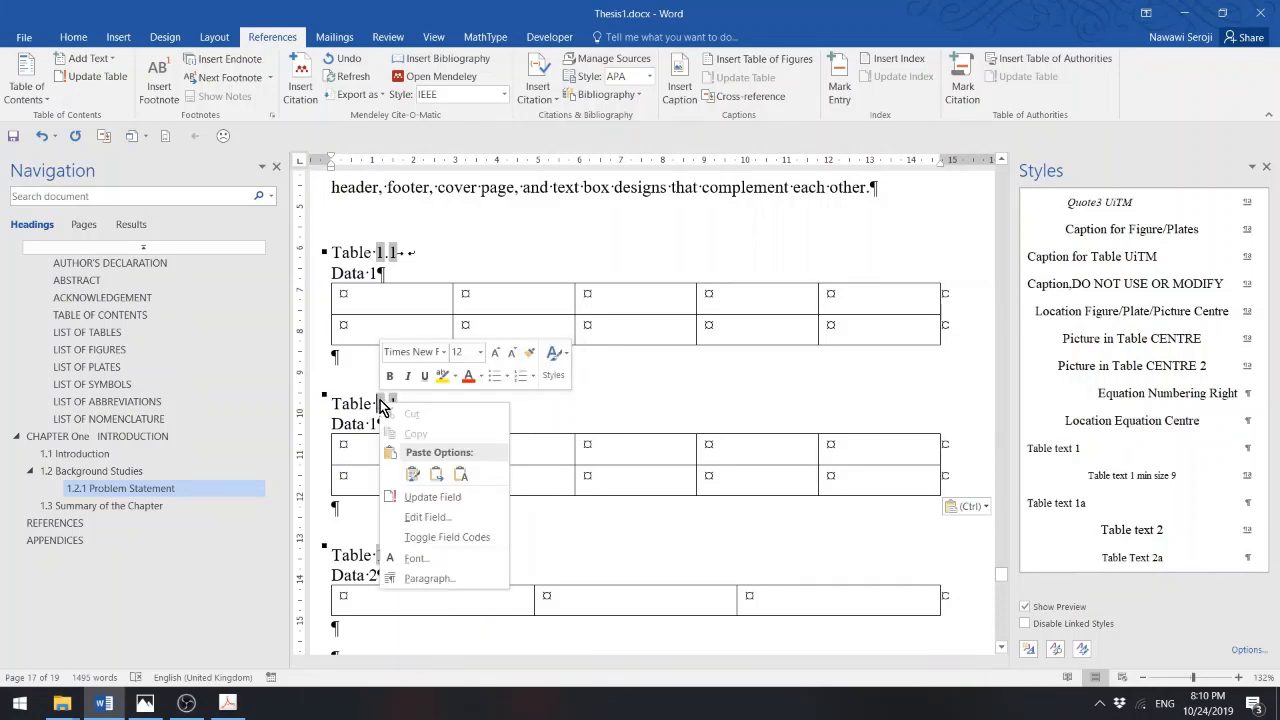
pyautogui.click(438, 495)
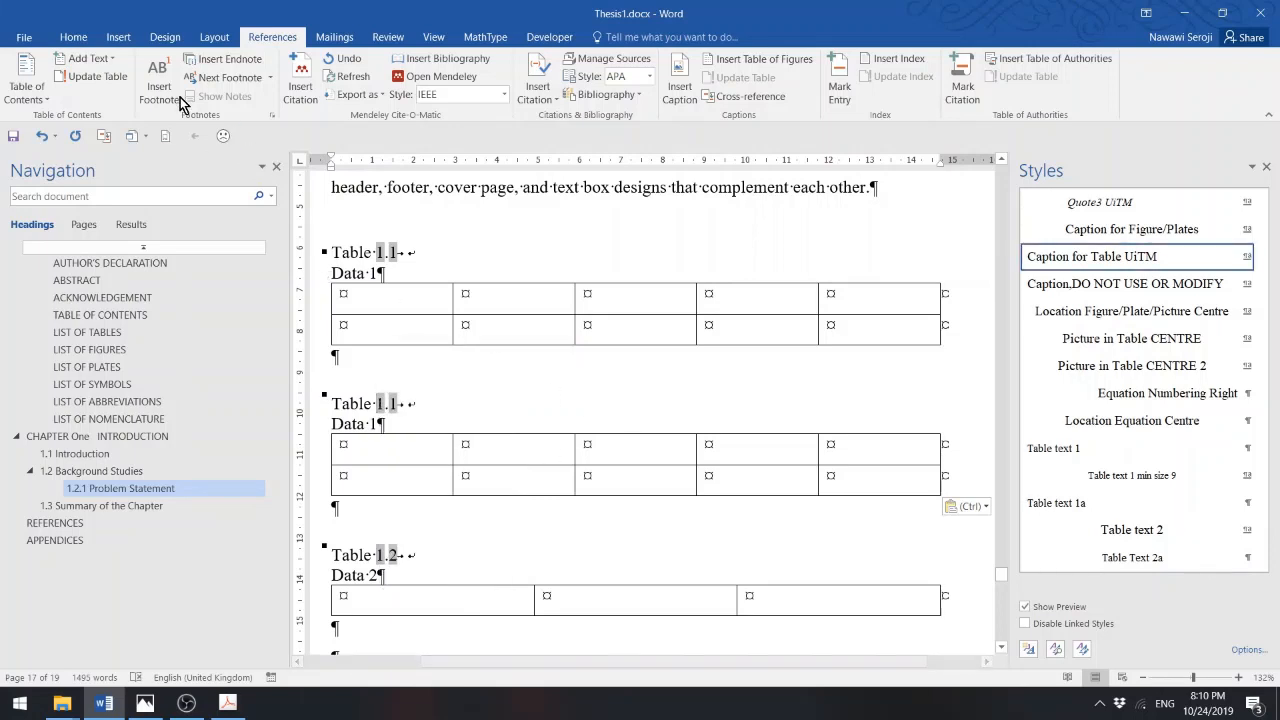
# - Refresh all table caption numbers by opening the print preview and returning to the document
pyautogui.click(22, 46)
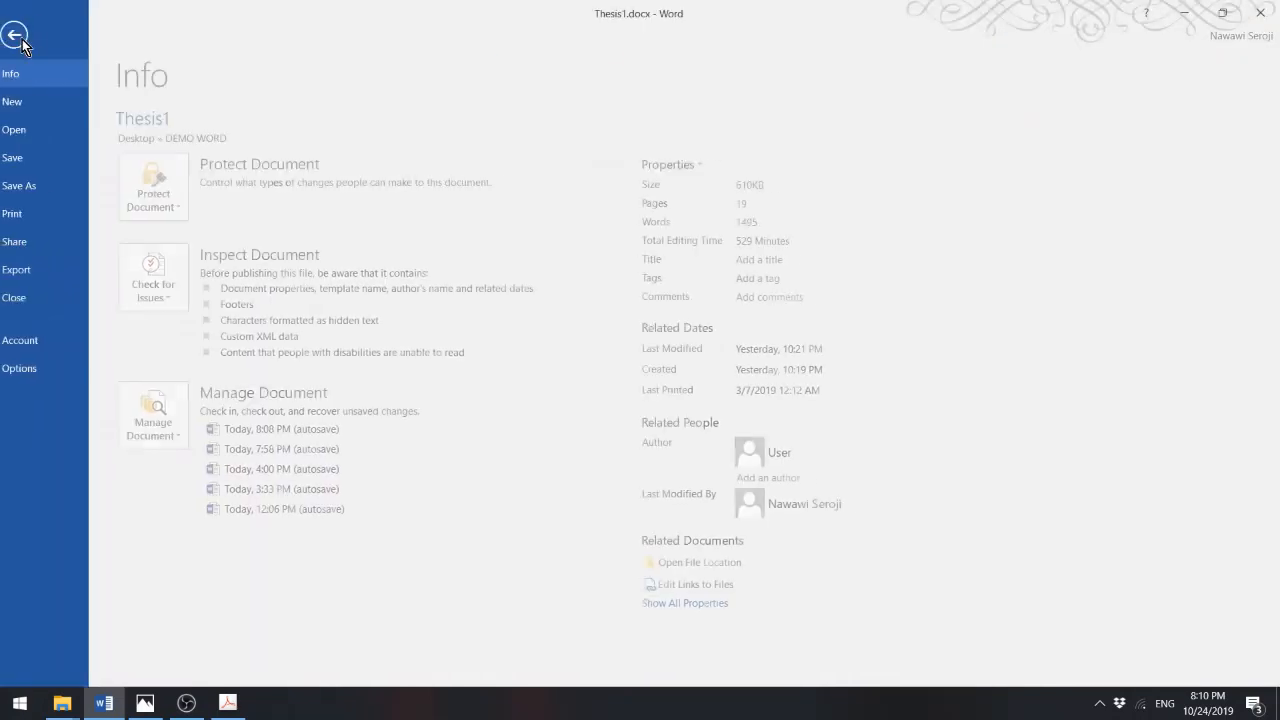
pyautogui.click(27, 220)
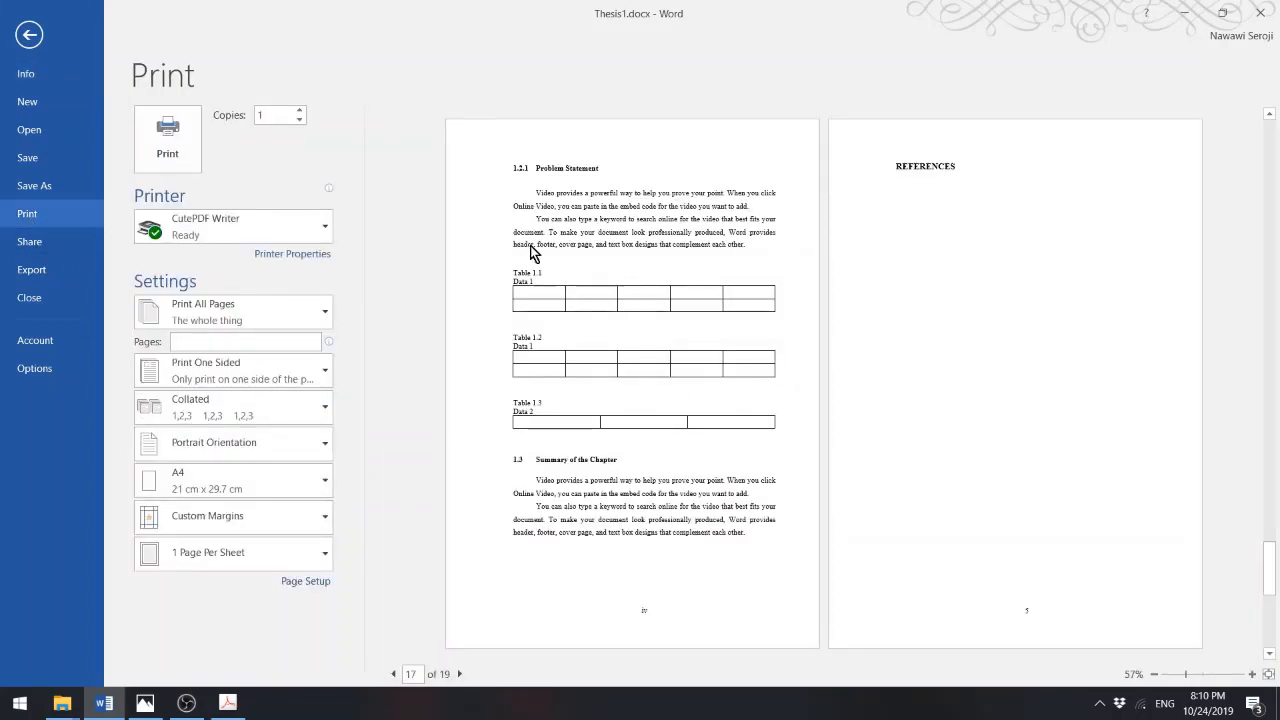
pyautogui.click(33, 37)
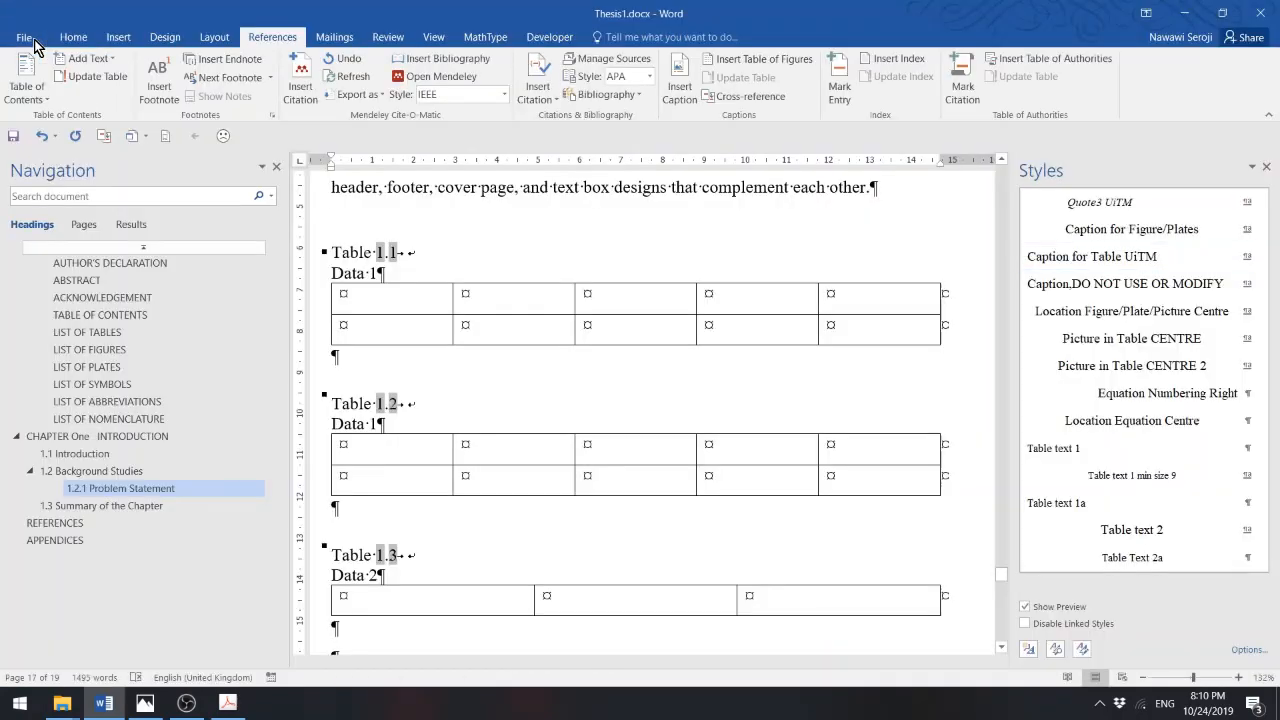
pyautogui.click(463, 396)
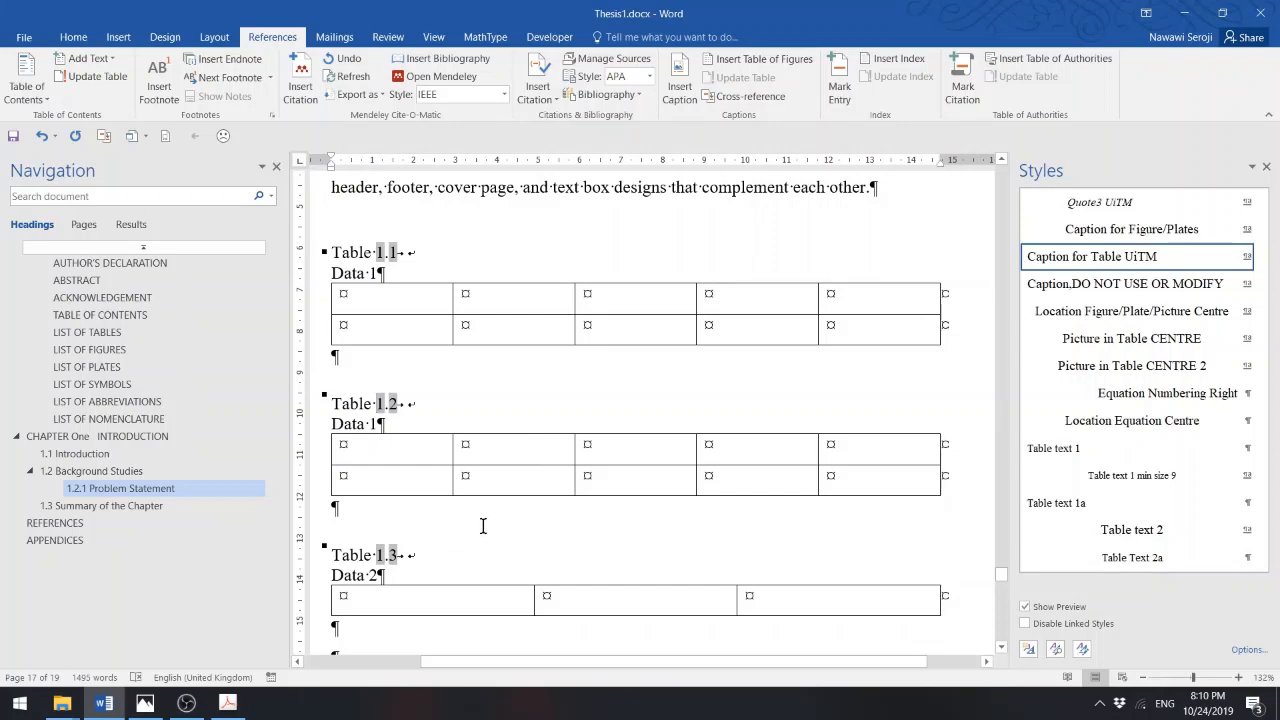
# - Append "Refer to" to the end of the paragraph above the Table 1.1 caption
pyautogui.click(530, 212)
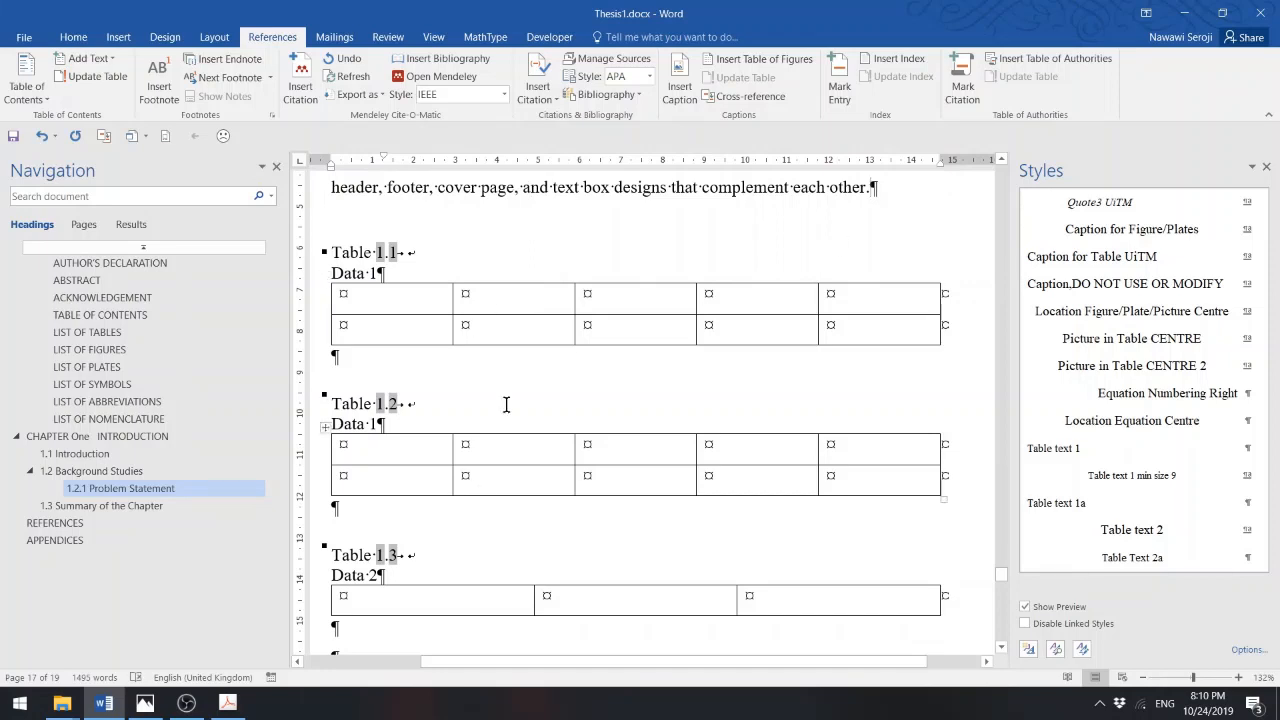
pyautogui.write('Refer')
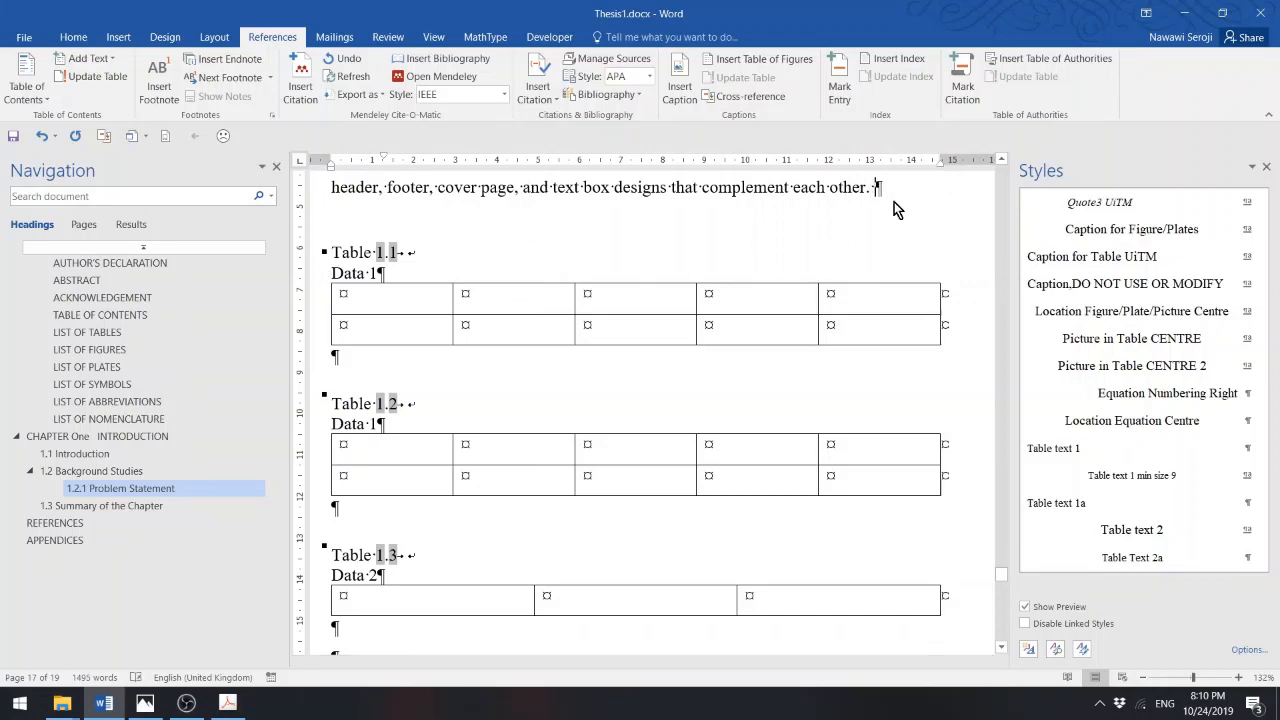
pyautogui.write(' to')
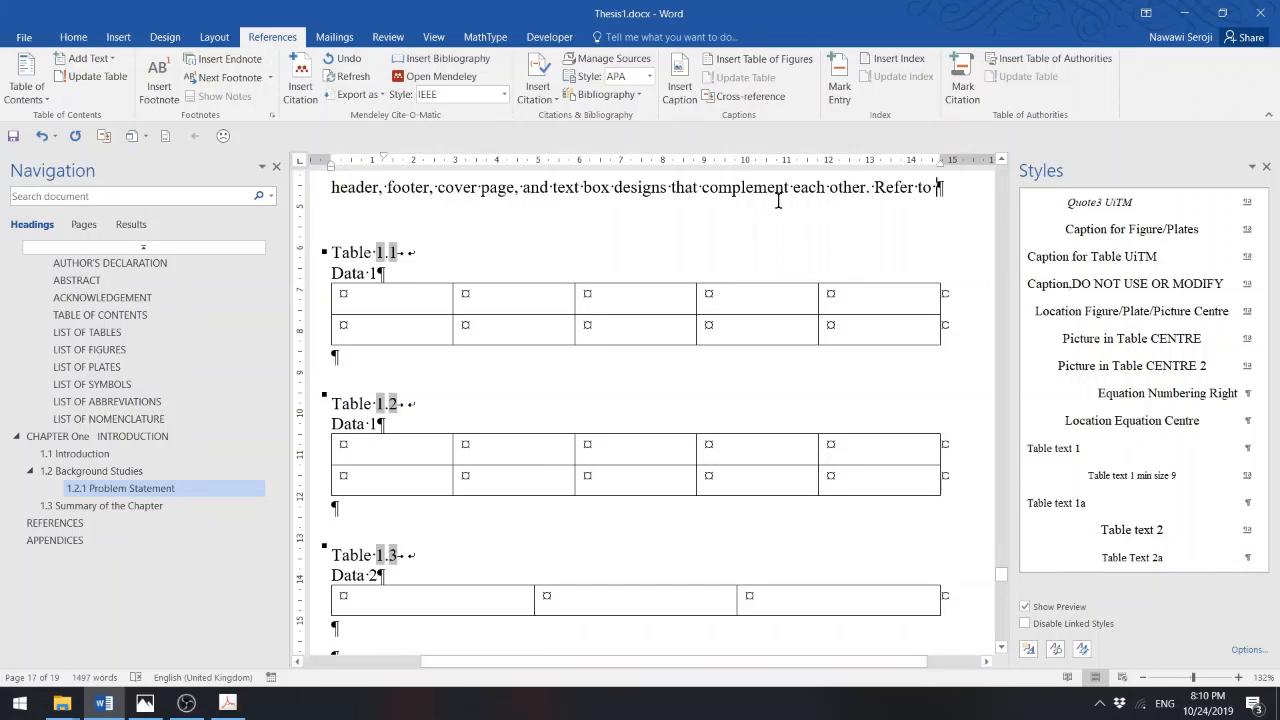
# - Insert a hyperlinked cross-reference to Table 1.2 after "Refer to", showing only label and number
pyautogui.click(755, 95)
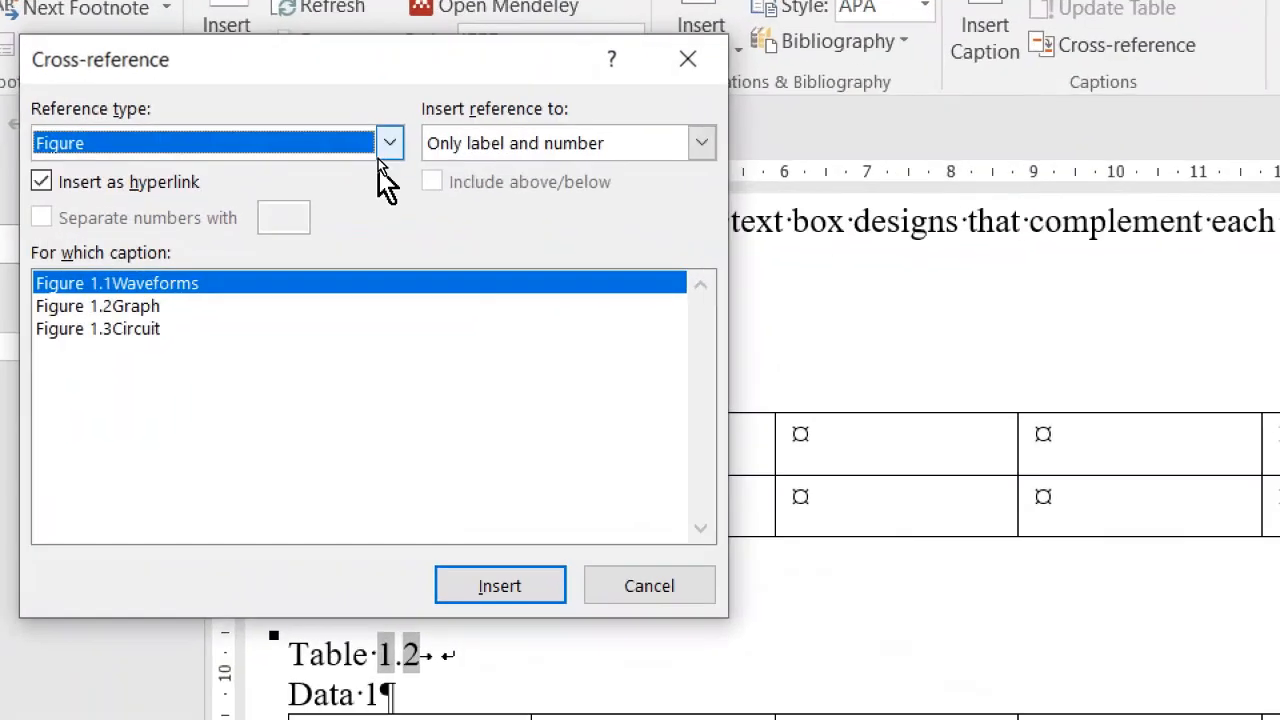
pyautogui.click(380, 146)
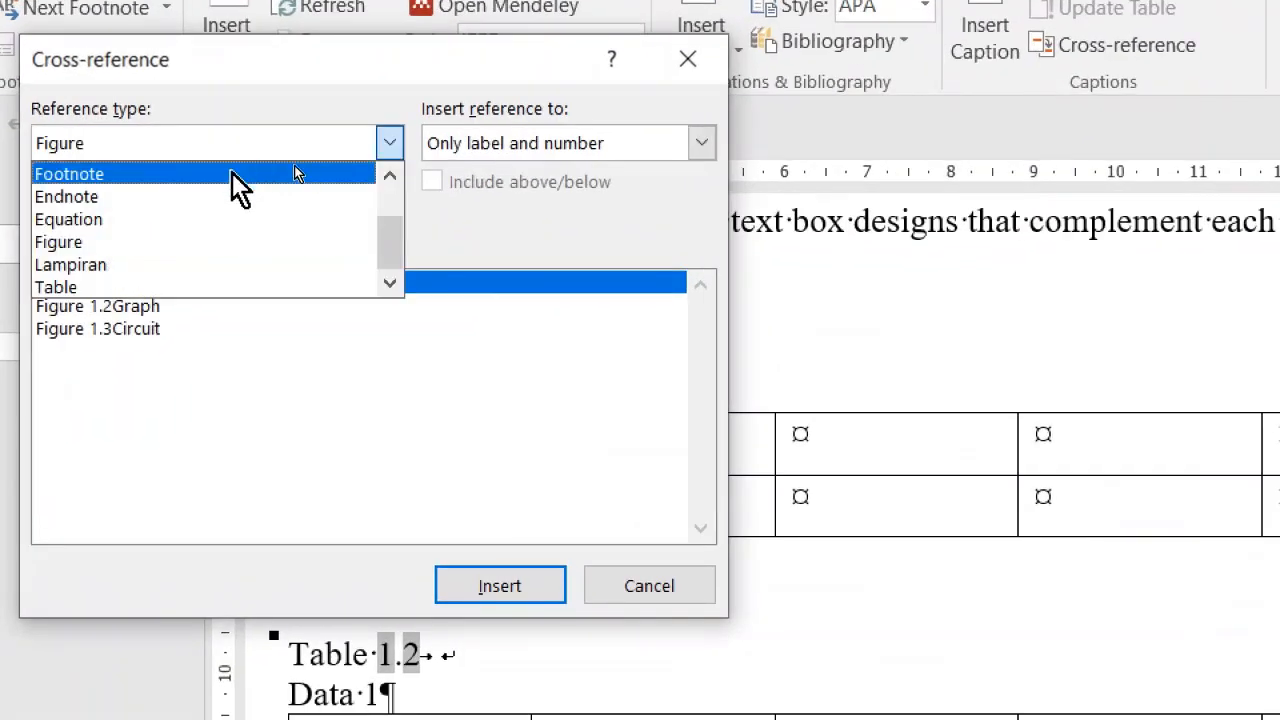
pyautogui.click(166, 270)
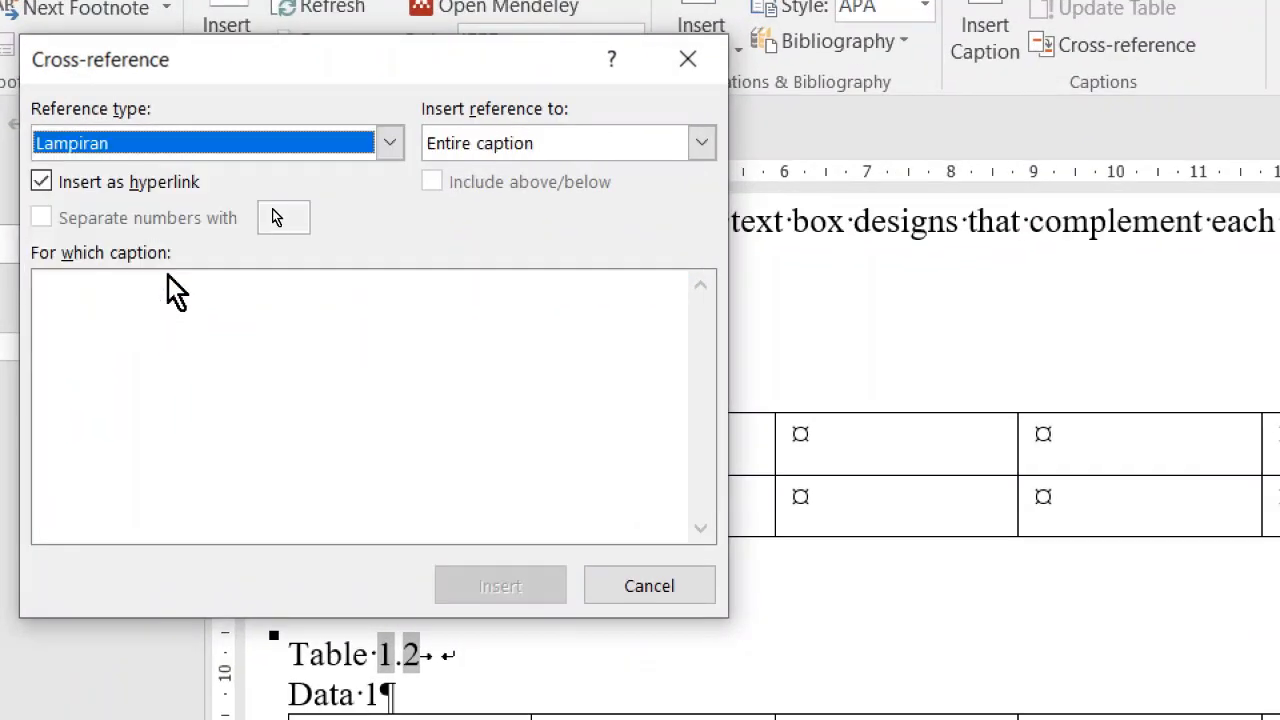
pyautogui.click(393, 143)
pyautogui.click(78, 284)
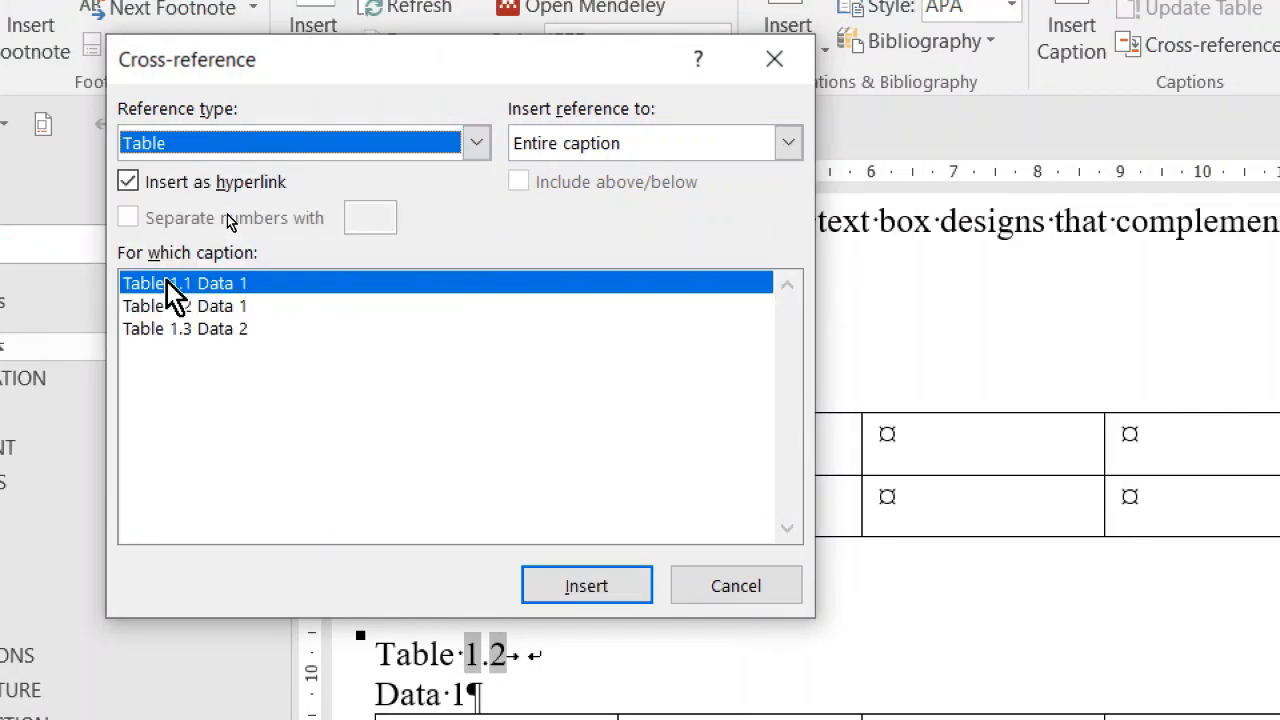
pyautogui.click(213, 305)
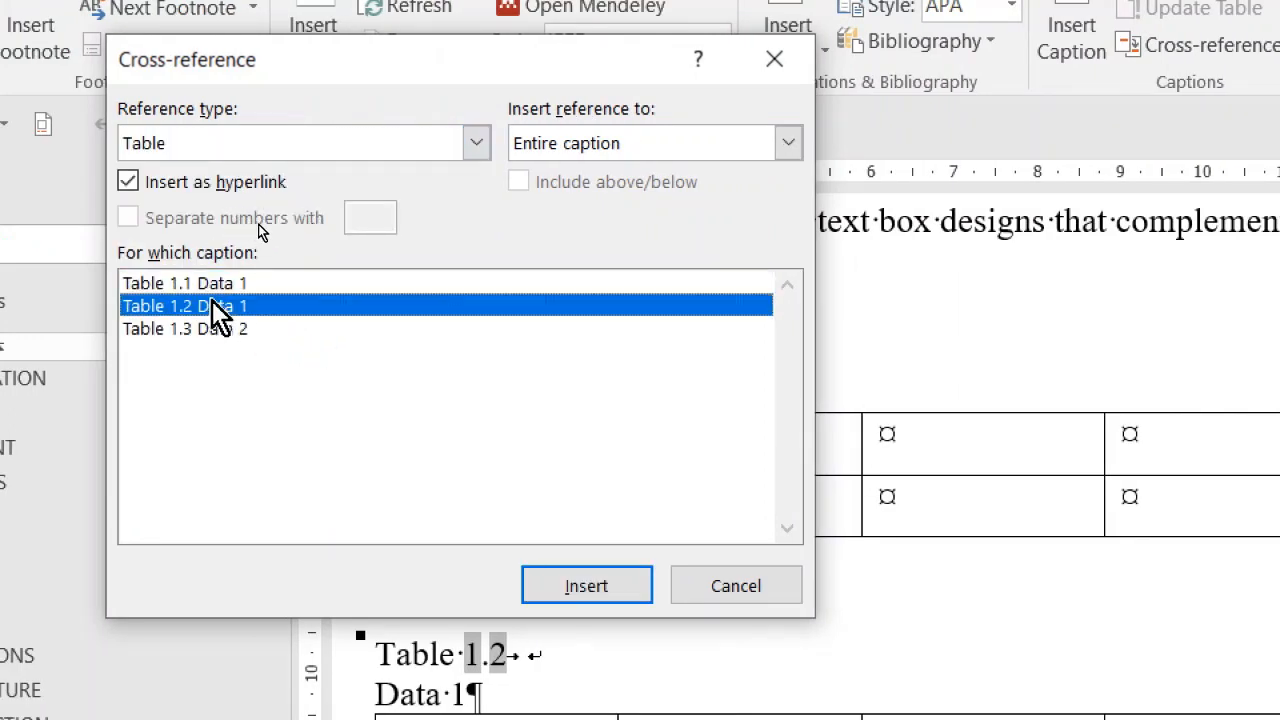
pyautogui.click(669, 144)
pyautogui.click(655, 203)
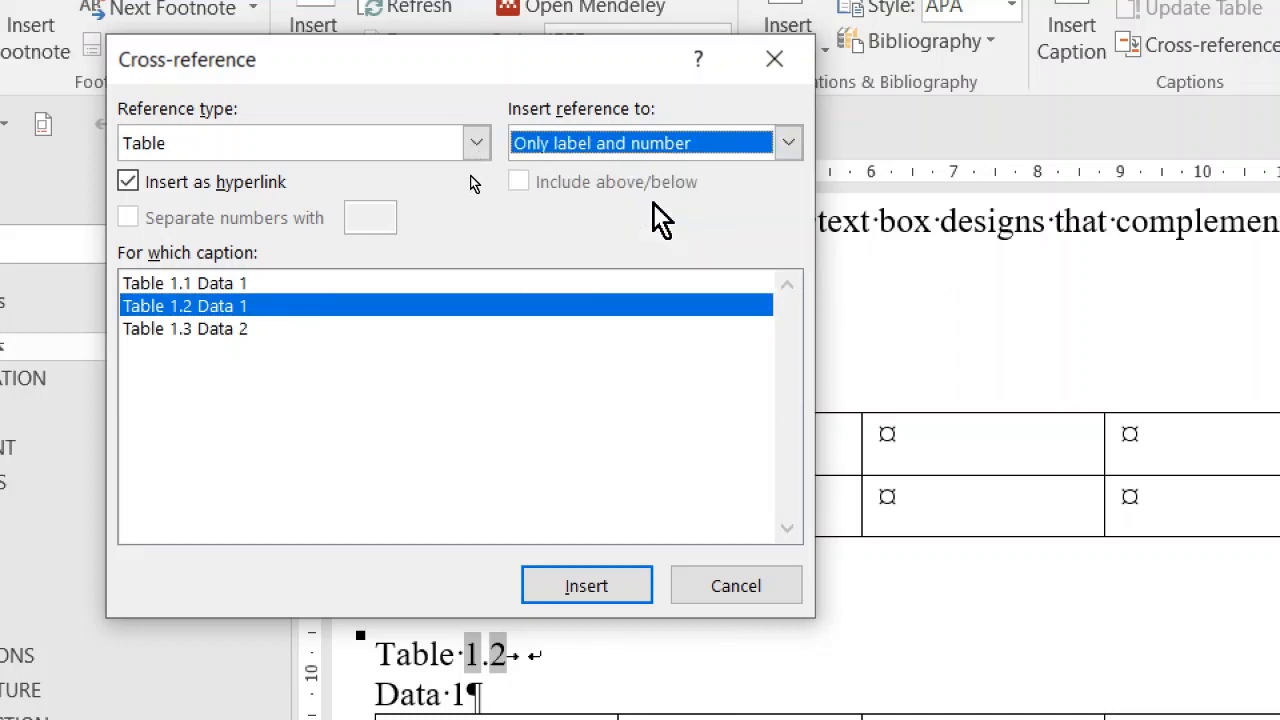
pyautogui.click(602, 590)
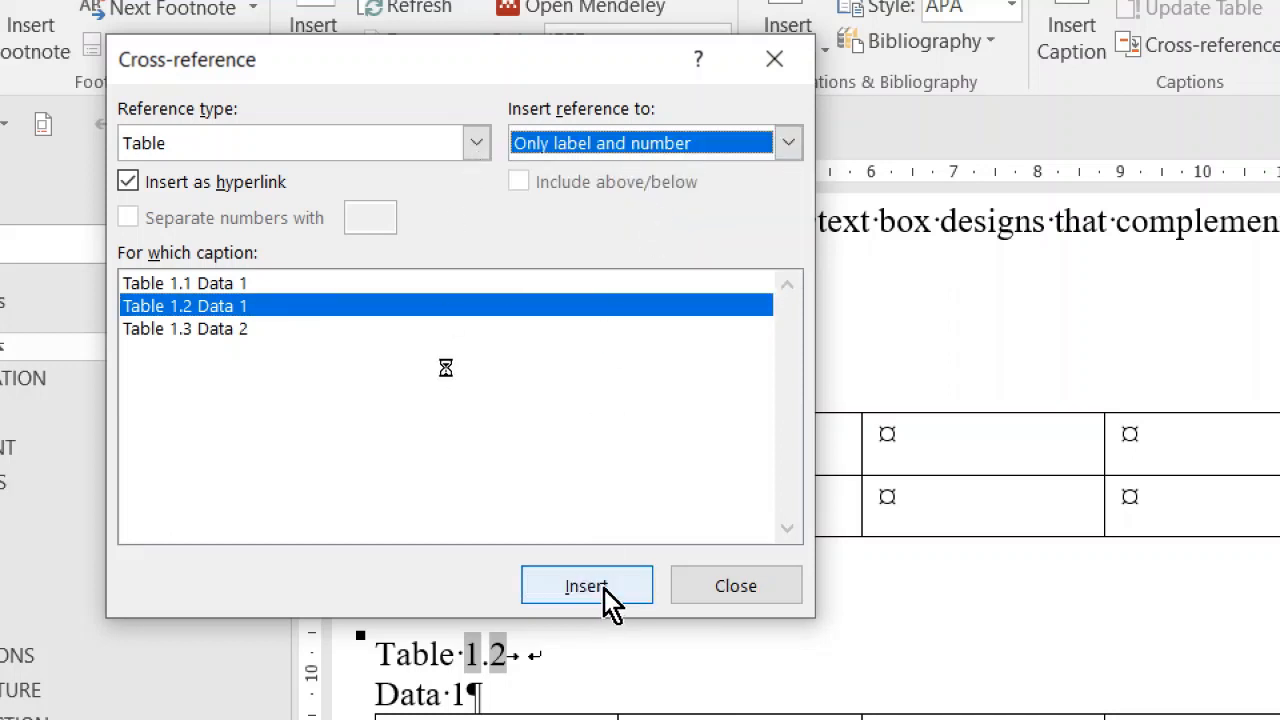
pyautogui.click(697, 576)
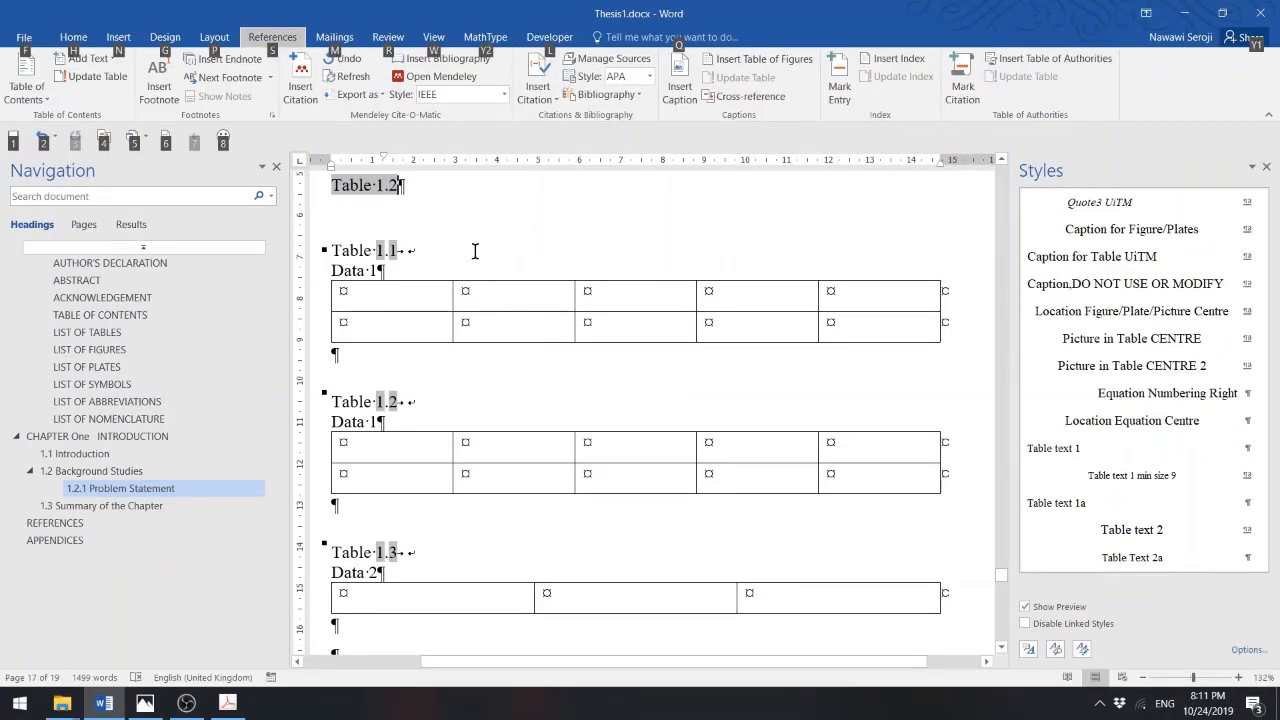
pyautogui.click(500, 257)
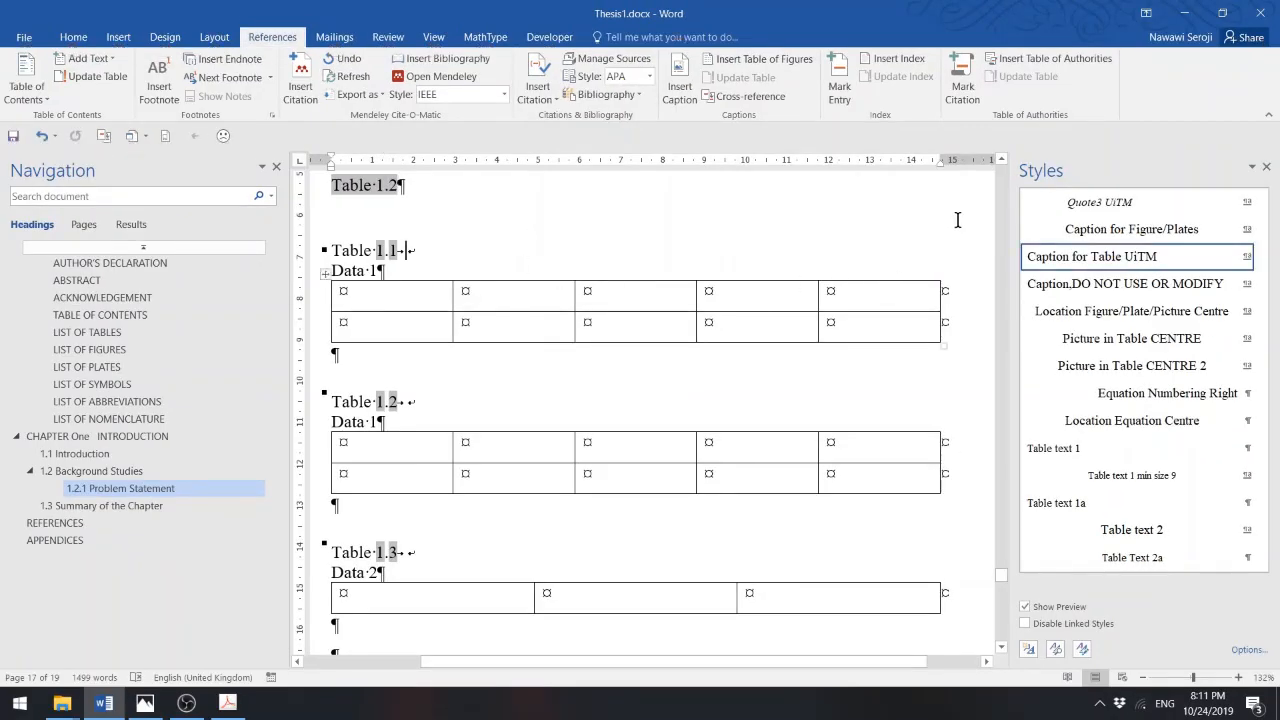
pyautogui.click(1001, 161)
pyautogui.click(1001, 161)
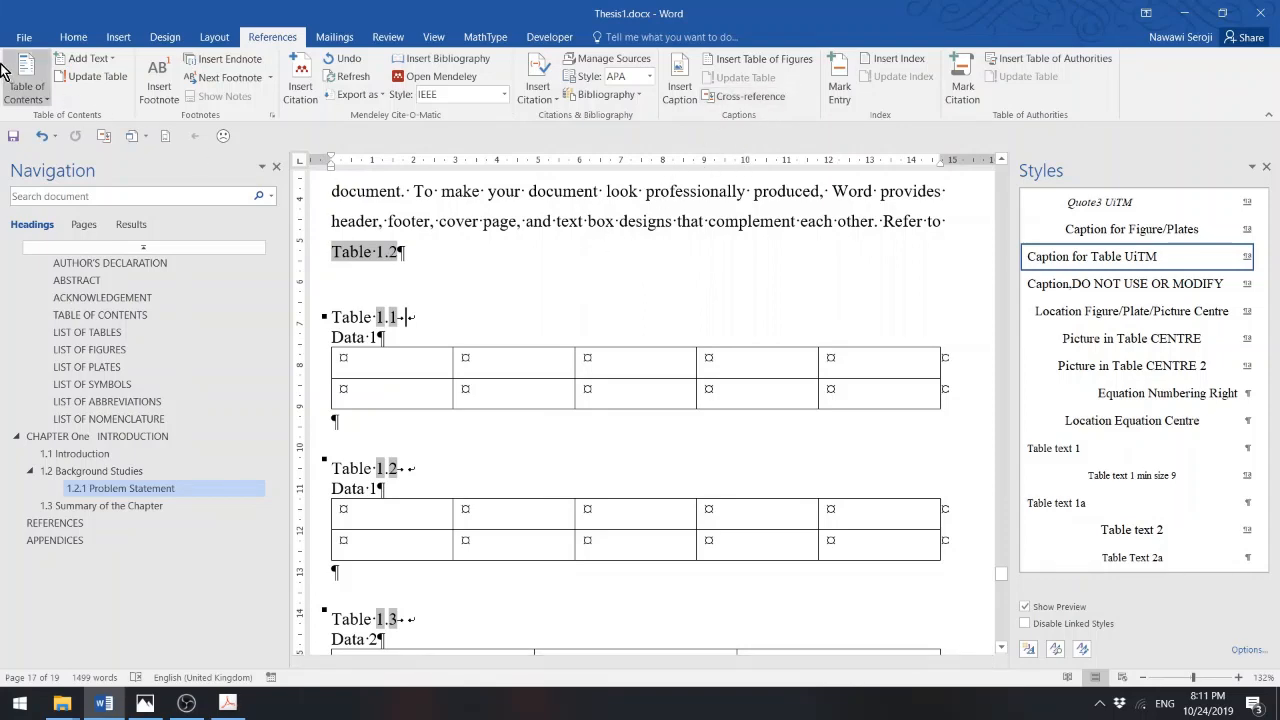
pyautogui.click(24, 41)
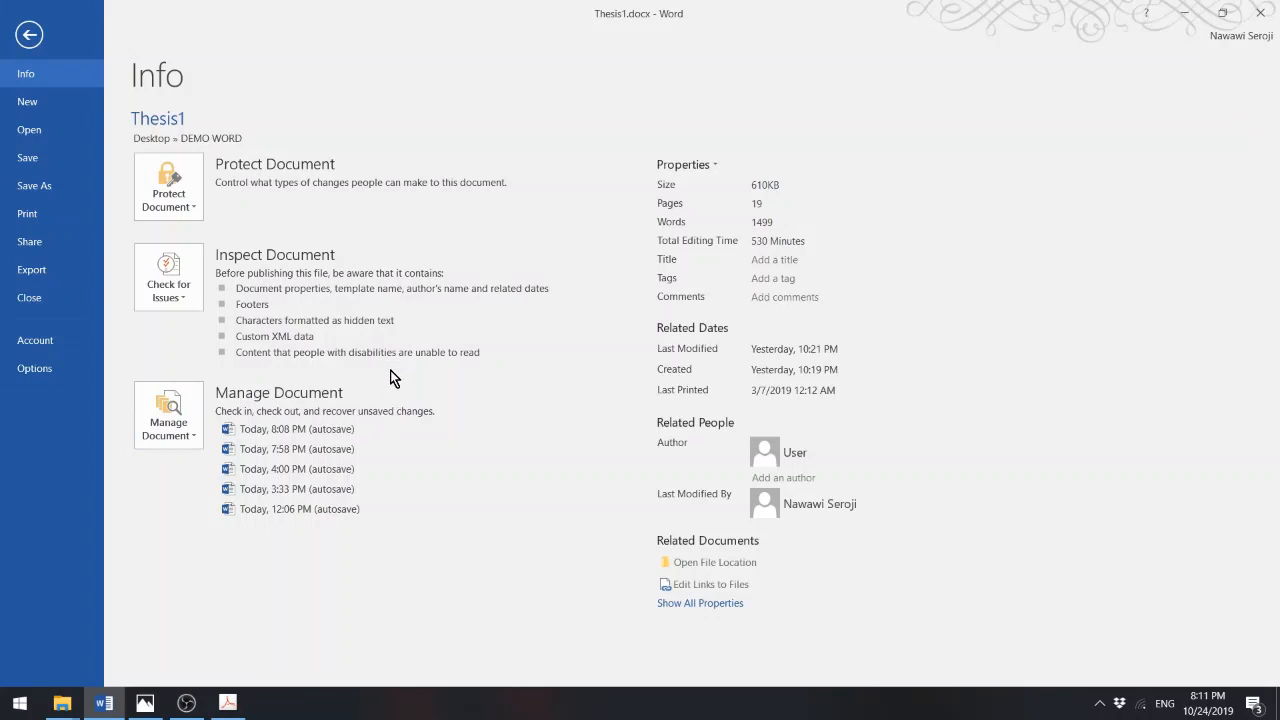
pyautogui.click(29, 34)
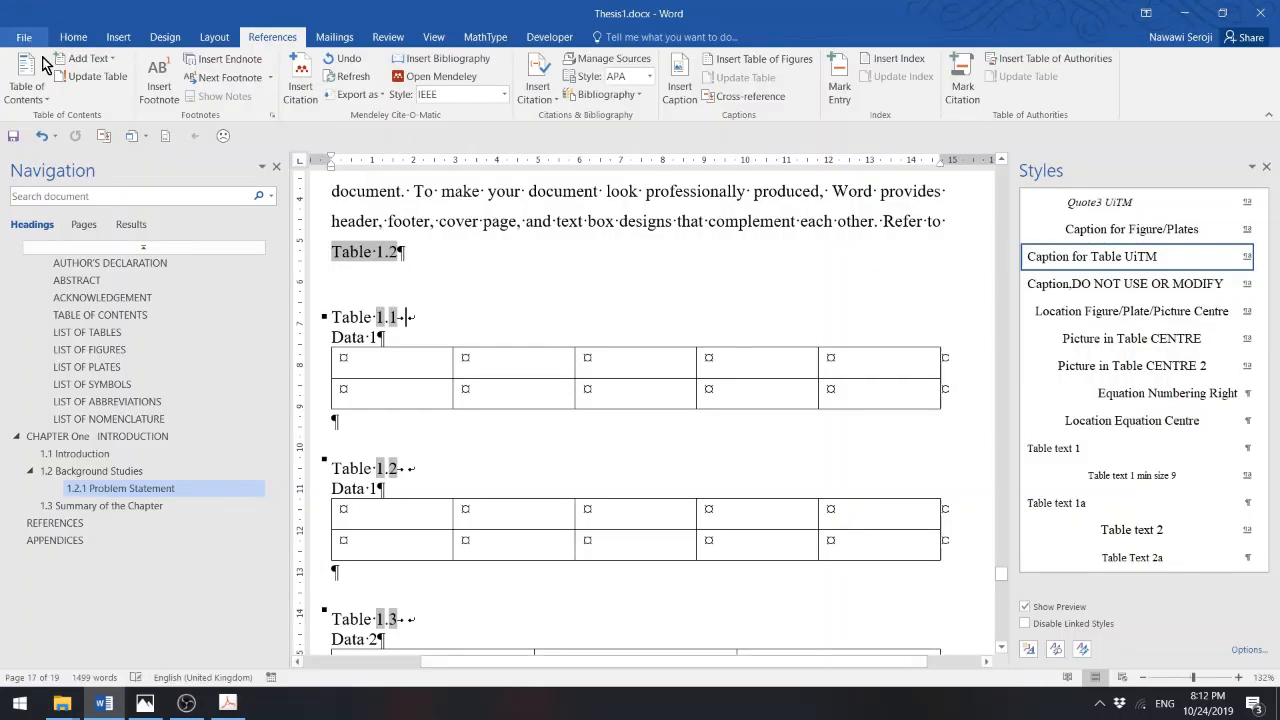
pyautogui.click(510, 273)
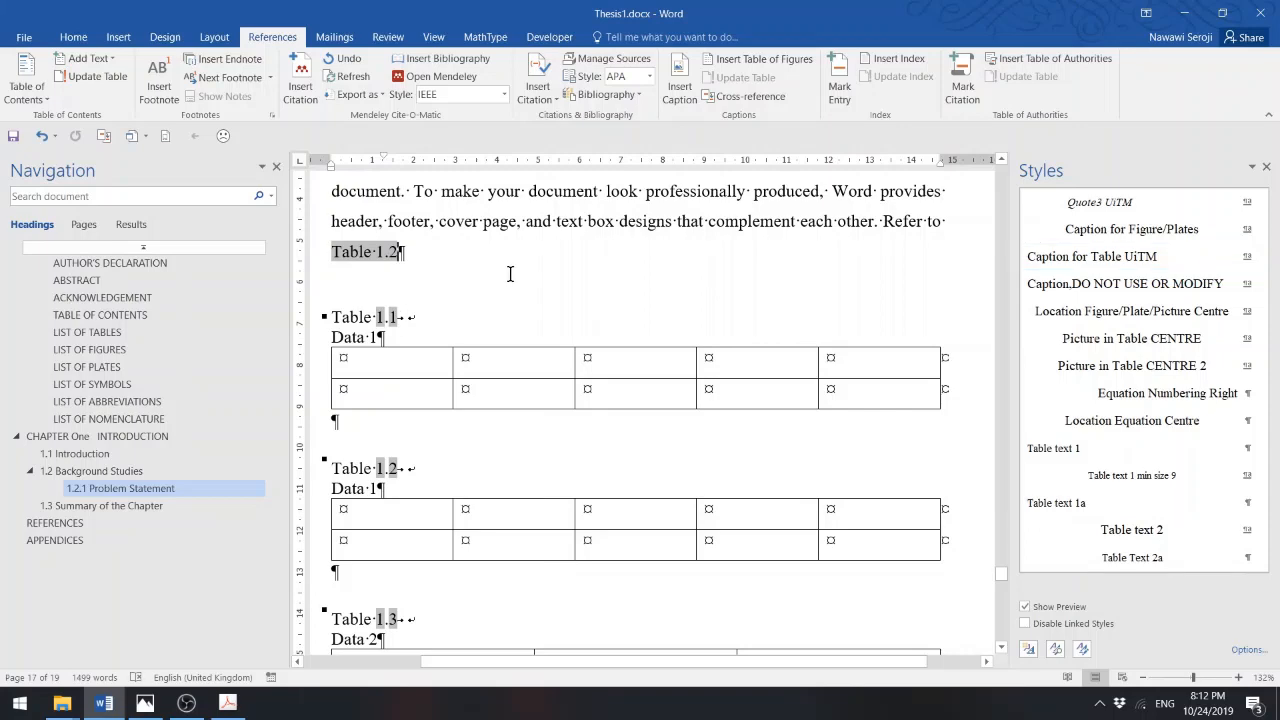
# - Add three blank paragraphs between the Table 1.3 table and the heading "Summary of the Chapter"
pyautogui.click(1002, 650)
pyautogui.click(1002, 650)
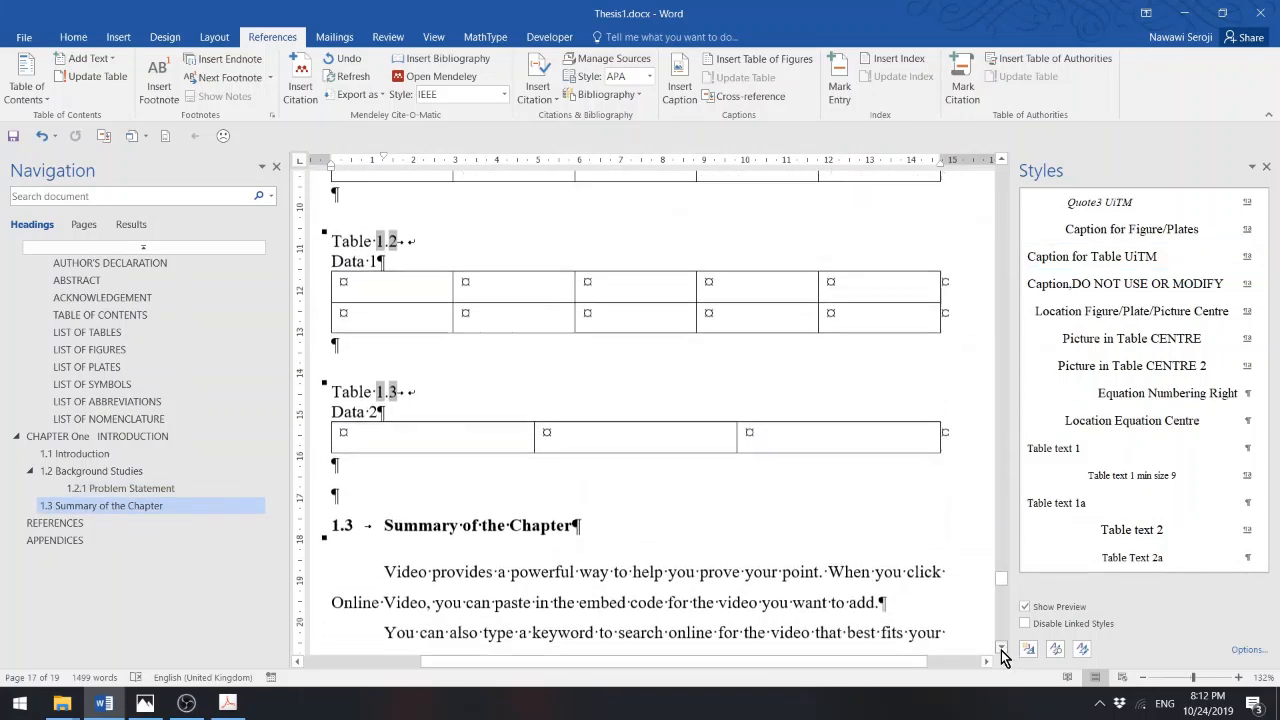
pyautogui.click(1002, 650)
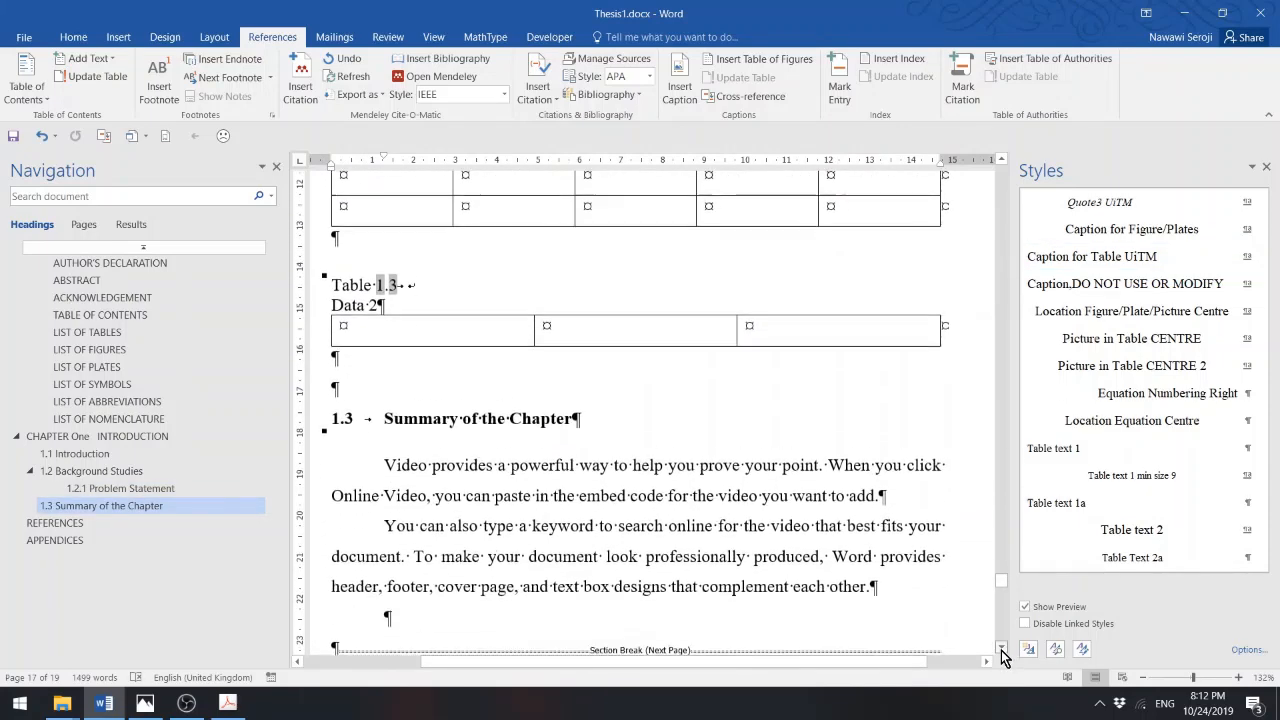
pyautogui.click(1001, 160)
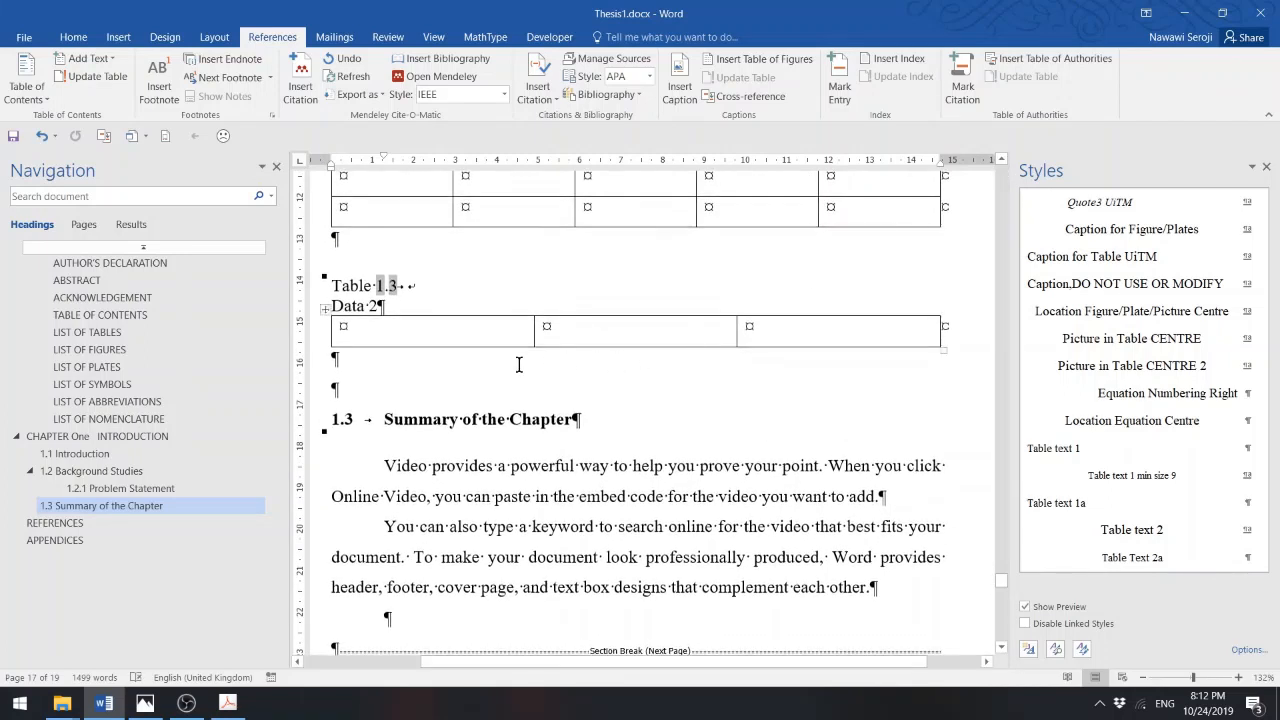
pyautogui.click(424, 390)
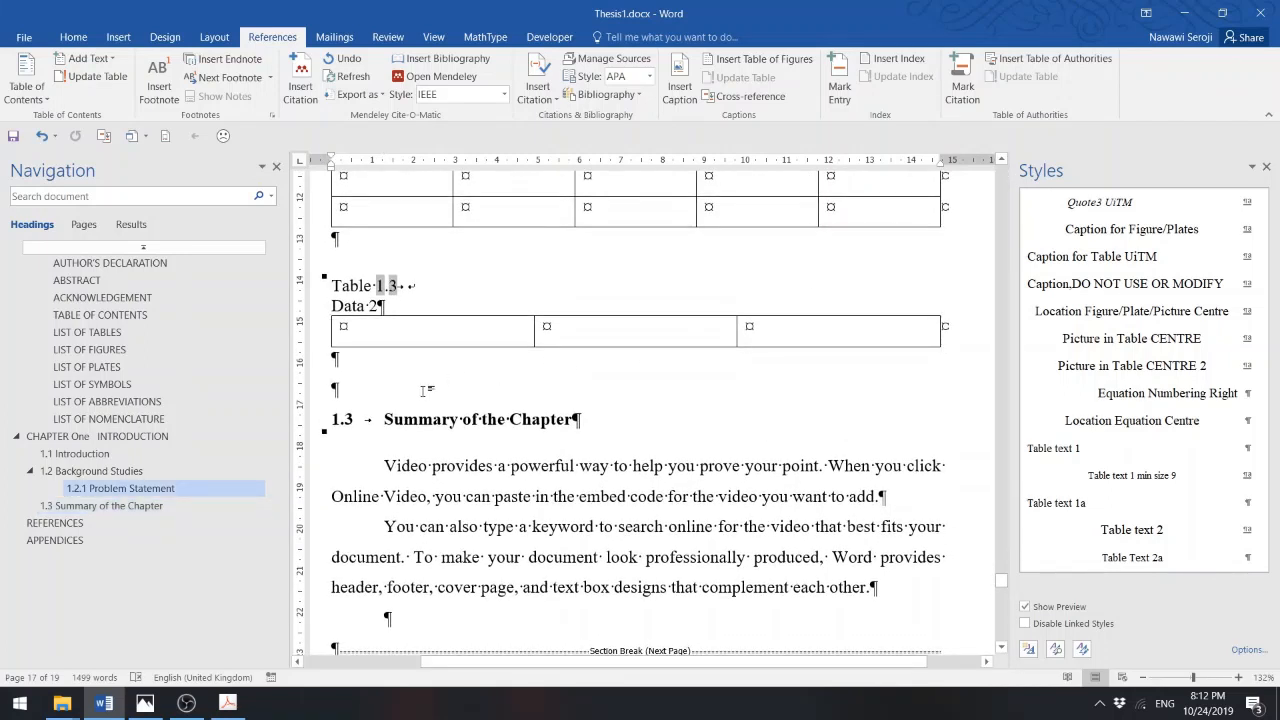
pyautogui.press('Return')
pyautogui.press('Return')
pyautogui.press('Return')
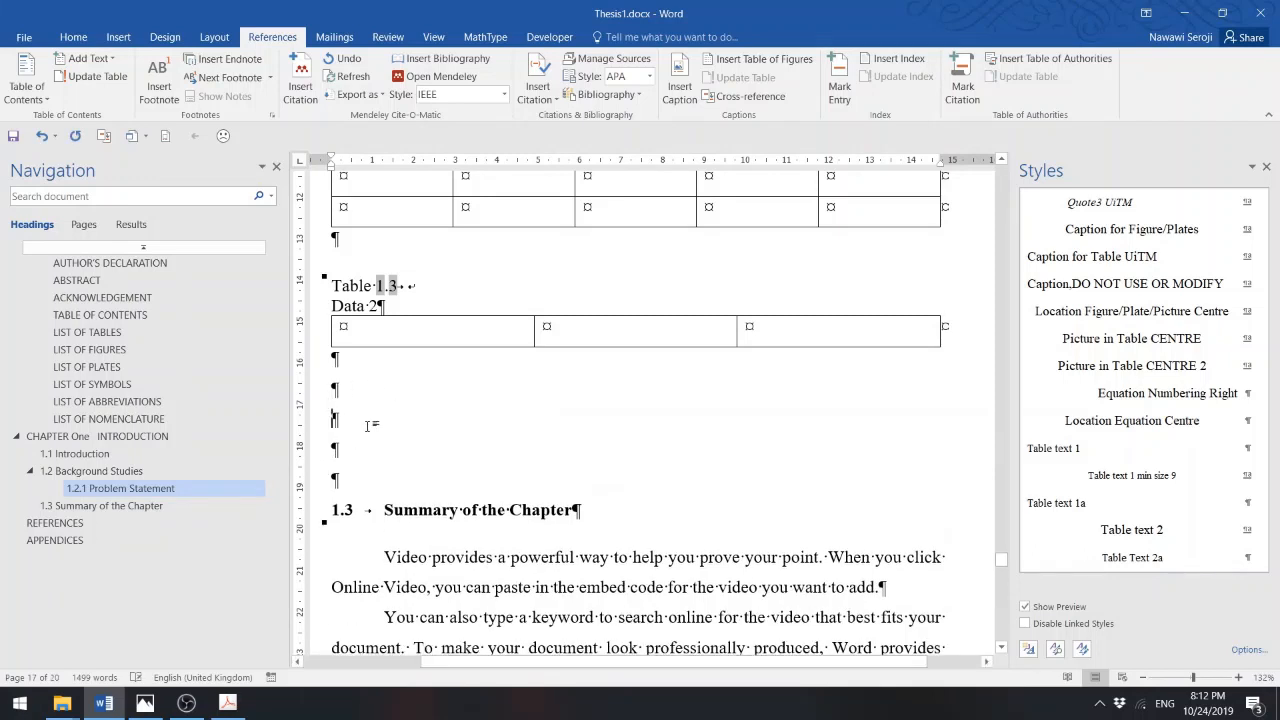
# - Insert a one-row, two-column table among the blank paragraphs below Table 1.3 and widen its first column to about 13 cm
pyautogui.click(376, 411)
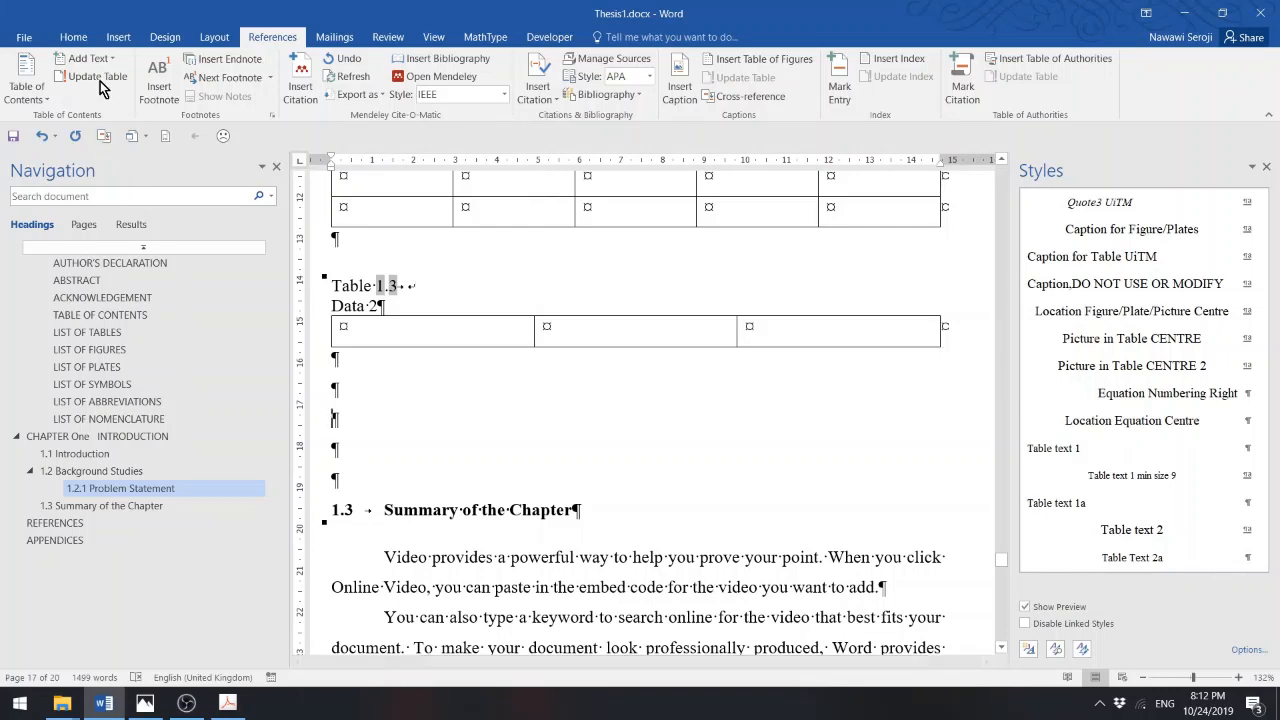
pyautogui.click(118, 38)
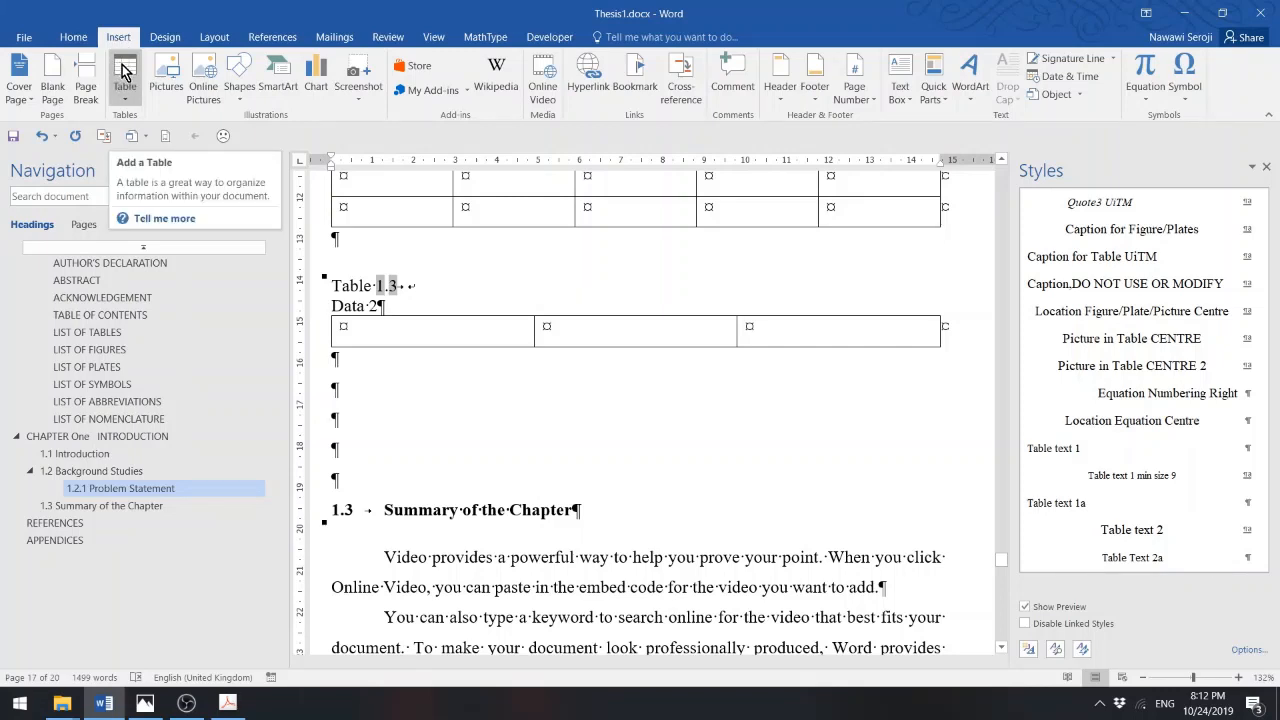
pyautogui.click(125, 71)
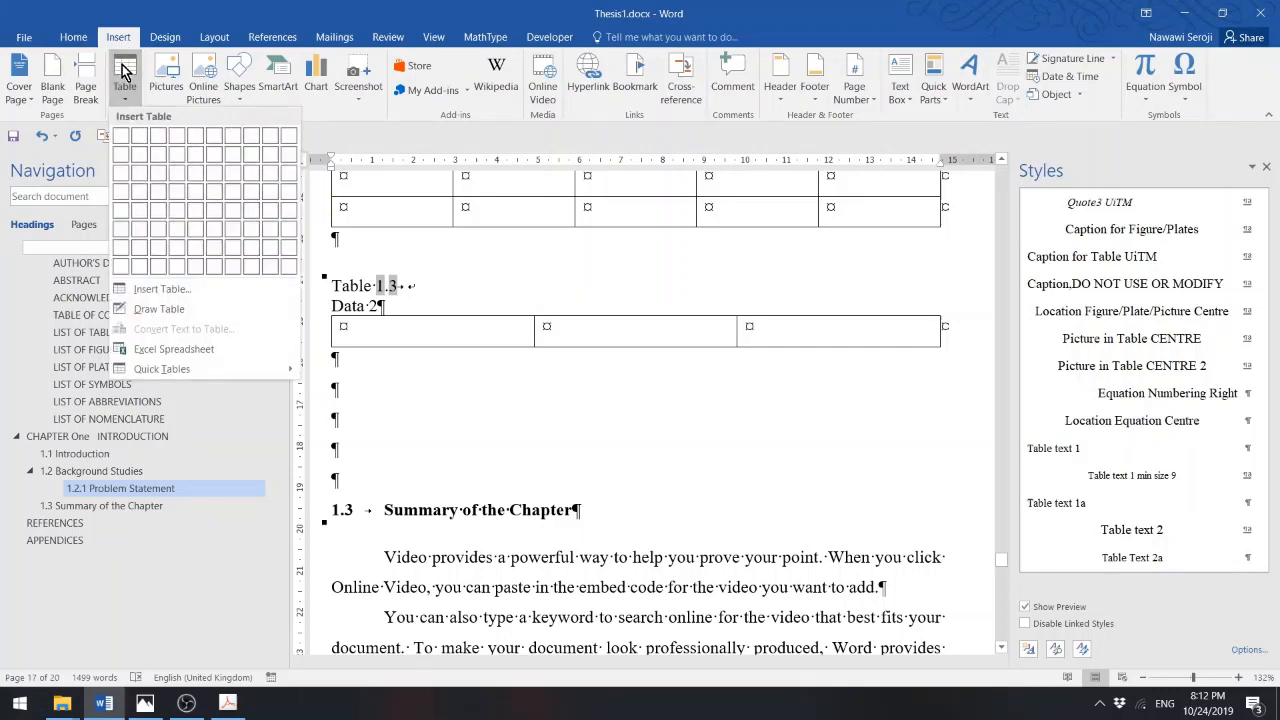
pyautogui.click(140, 137)
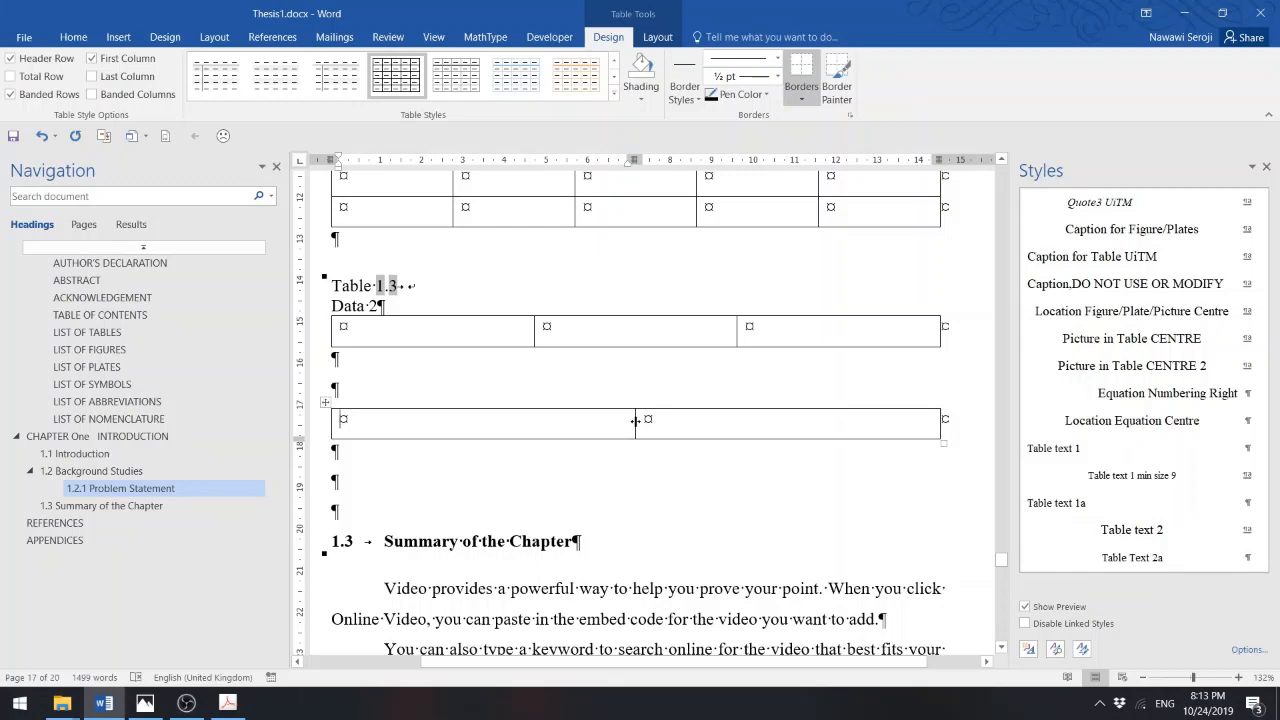
pyautogui.moveTo(635, 421); pyautogui.dragTo(868, 421)
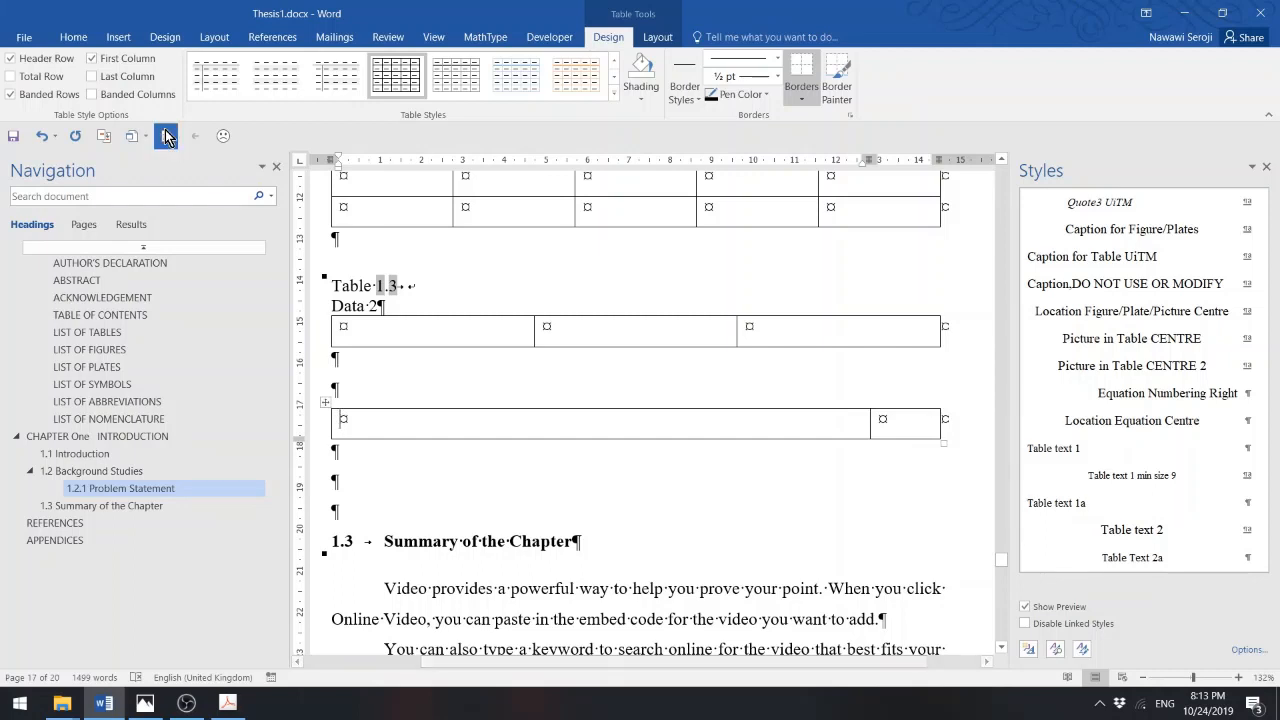
# - Look through the list of insertable object types for the MathType equation and Microsoft Excel entries without inserting anything
pyautogui.click(73, 39)
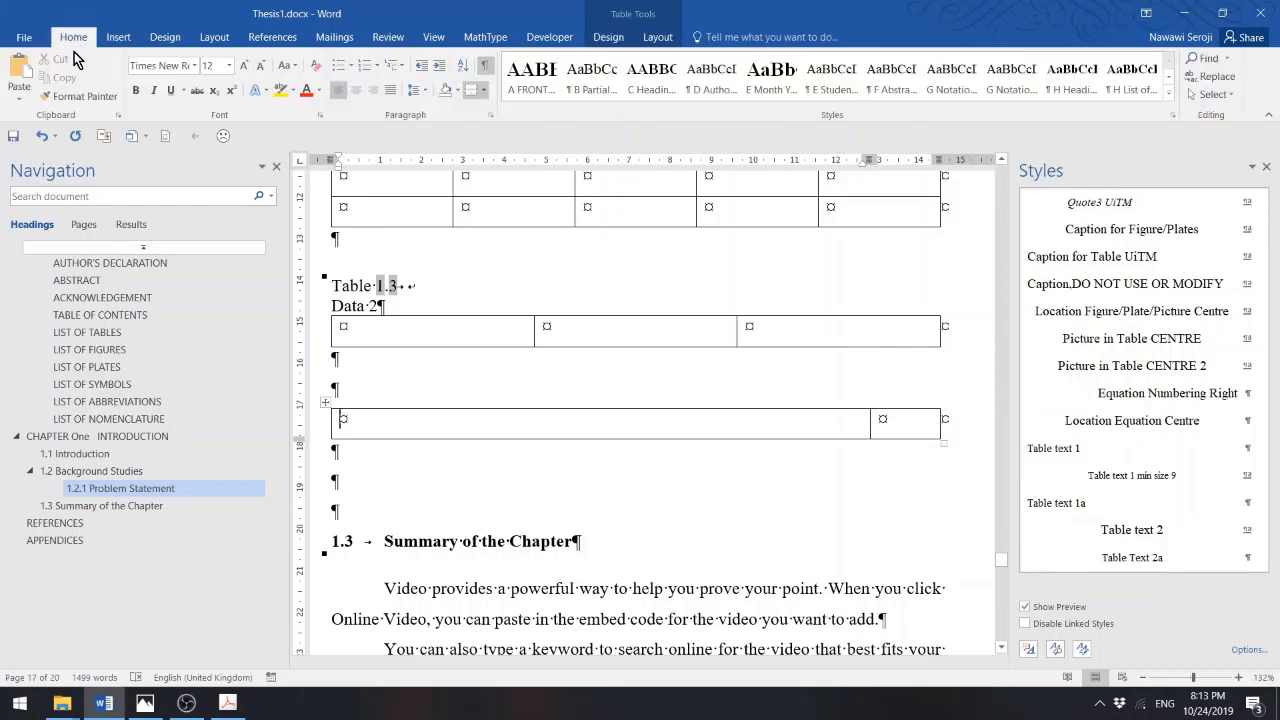
pyautogui.click(118, 42)
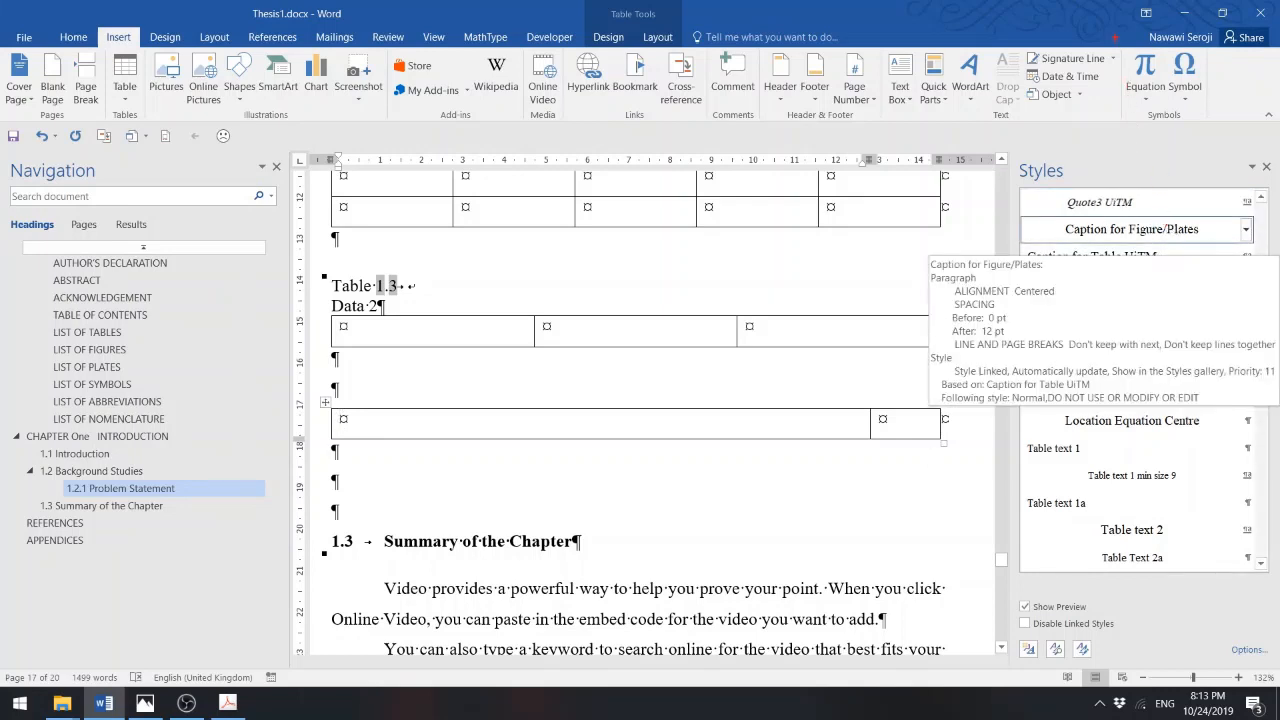
pyautogui.moveTo(1115, 41)
pyautogui.mouseDown()
pyautogui.moveTo(1188, 116)
pyautogui.moveTo(1207, 201)
pyautogui.mouseUp()
pyautogui.moveTo(1142, 121)
pyautogui.mouseDown()
pyautogui.moveTo(1142, 200)
pyautogui.moveTo(1104, 200)
pyautogui.mouseUp()
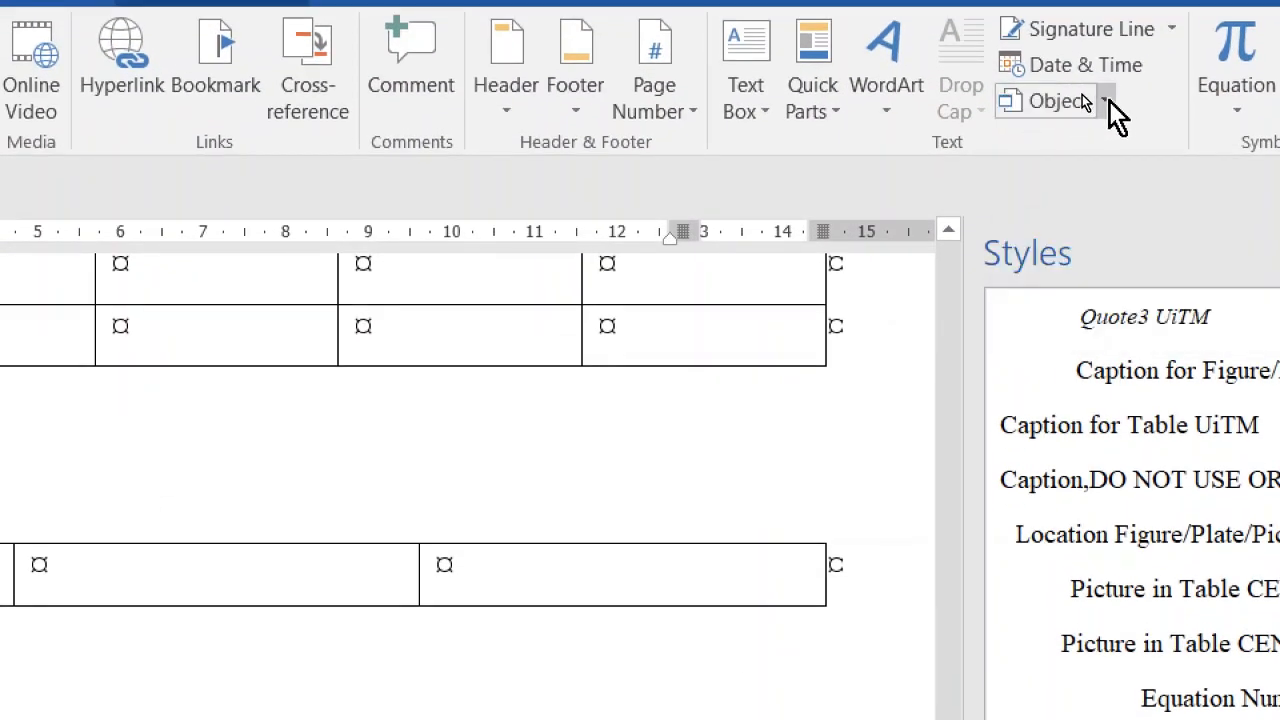
pyautogui.click(1106, 101)
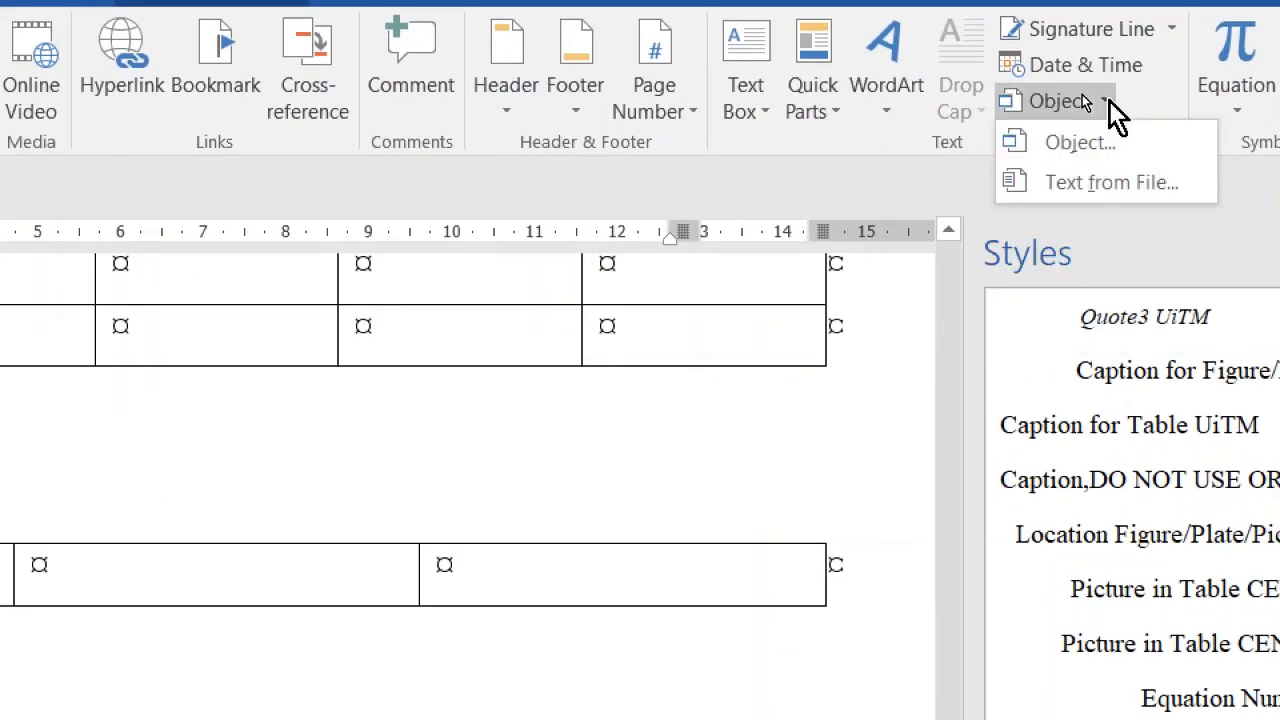
pyautogui.click(1076, 147)
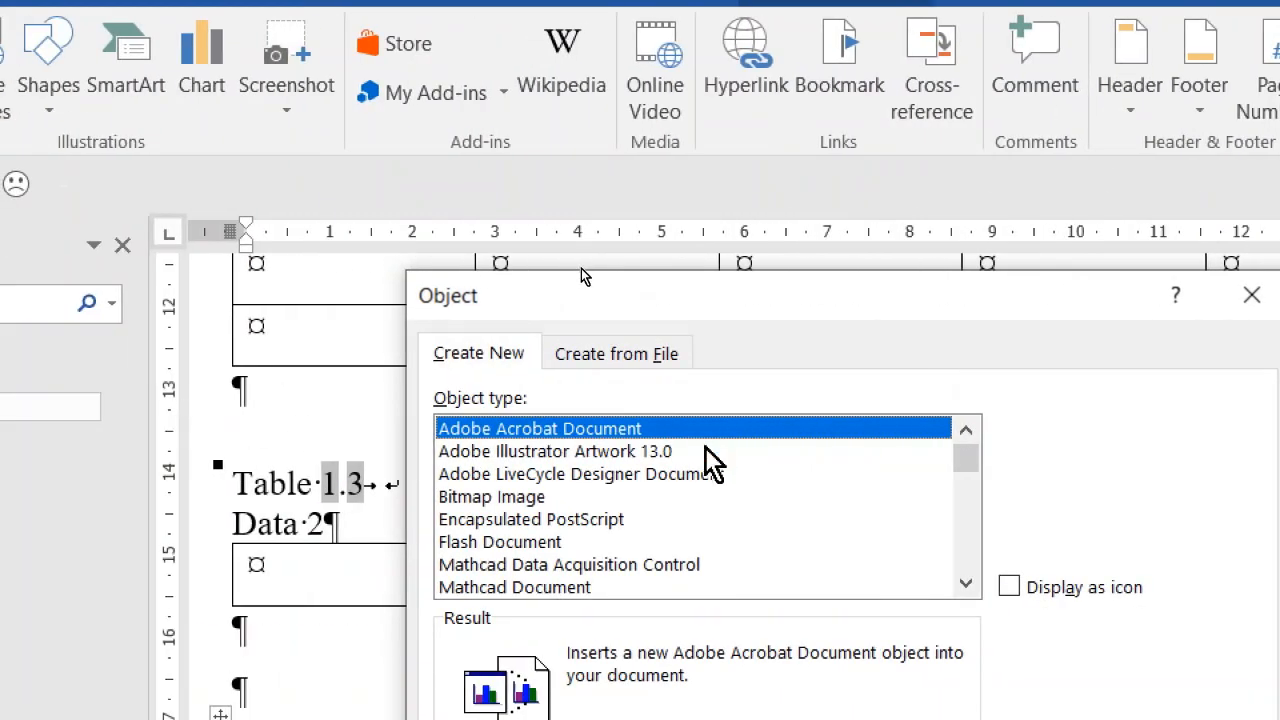
pyautogui.click(966, 584)
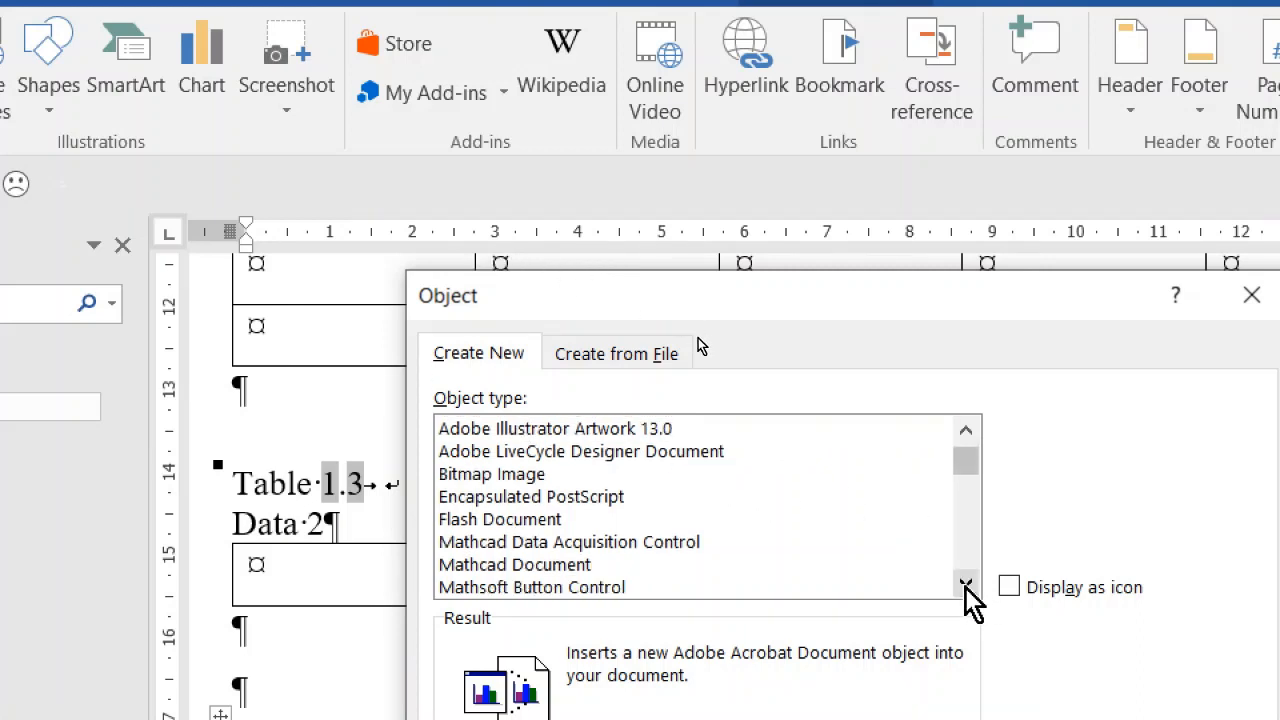
pyautogui.click(966, 585)
pyautogui.click(966, 585)
pyautogui.click(966, 585)
pyautogui.click(966, 585)
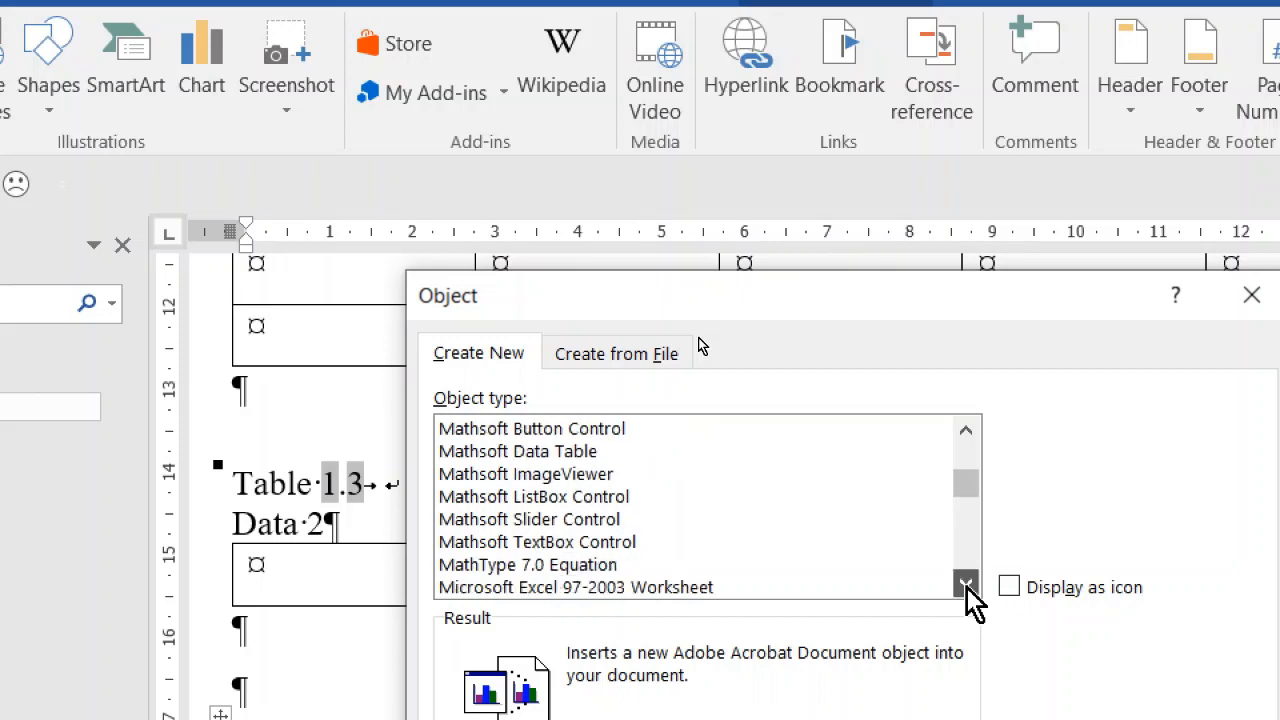
pyautogui.click(966, 585)
pyautogui.click(966, 585)
pyautogui.click(966, 585)
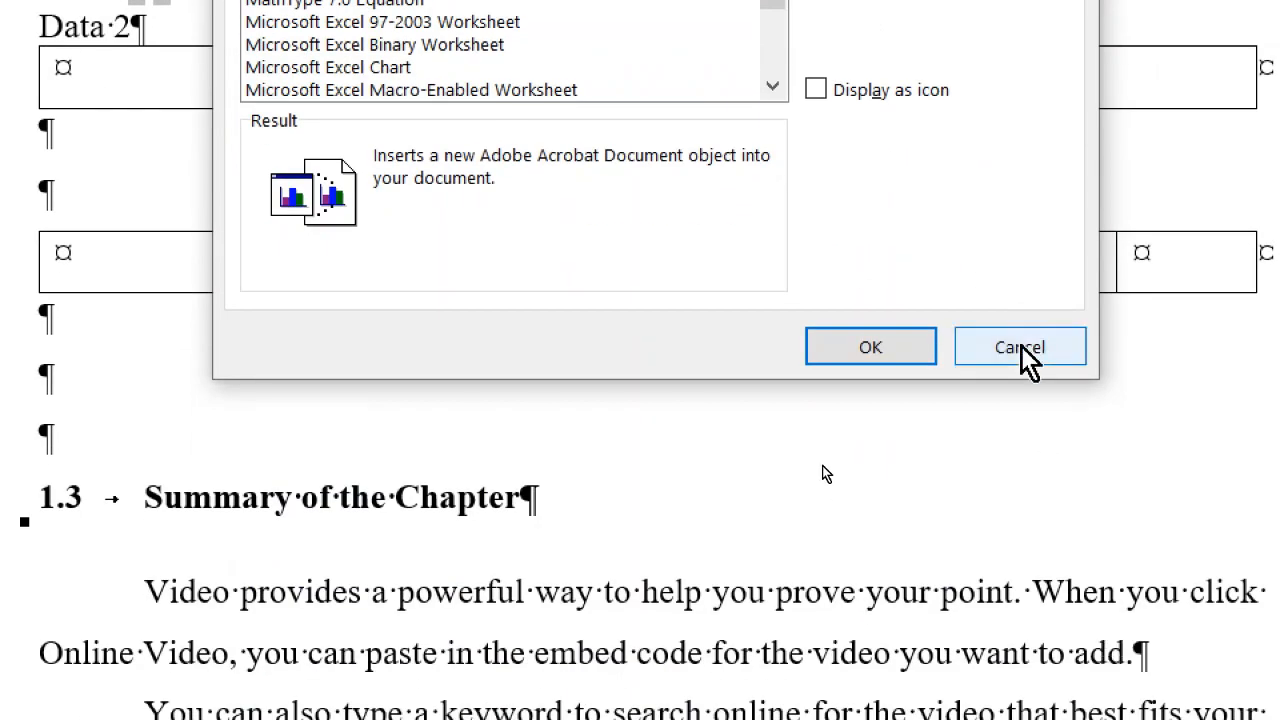
pyautogui.click(1021, 348)
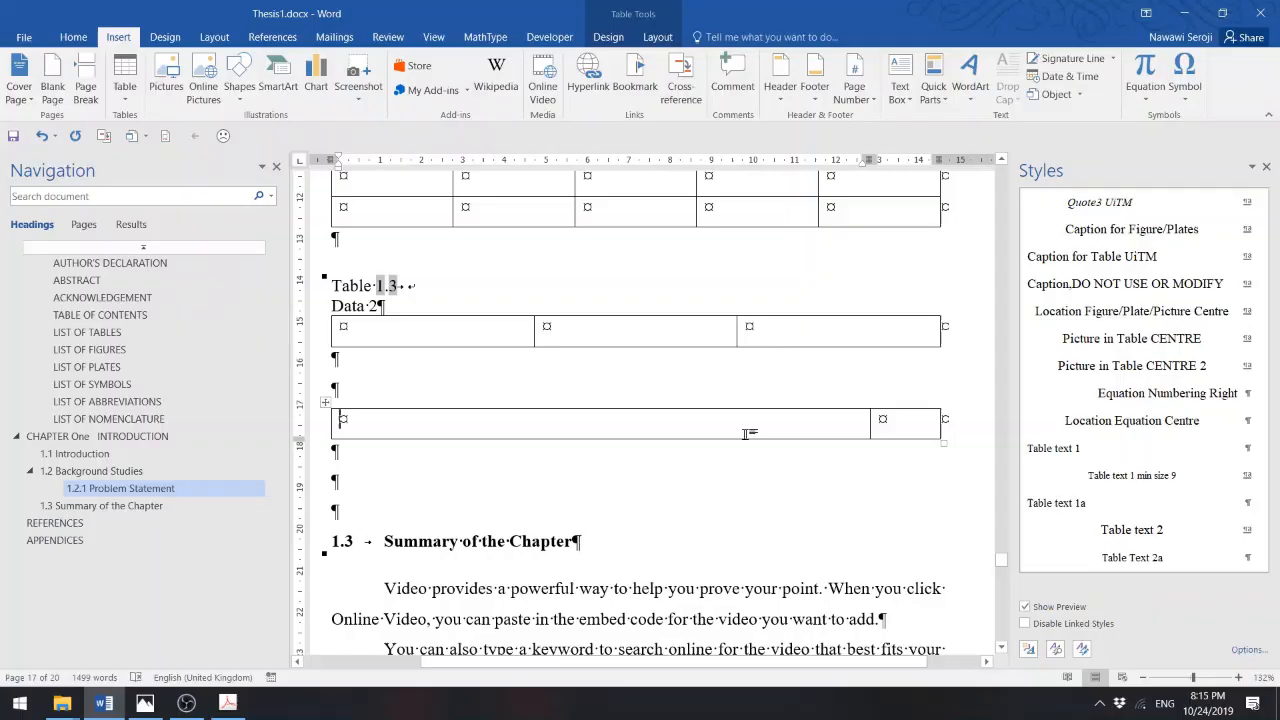
pyautogui.press('alt')
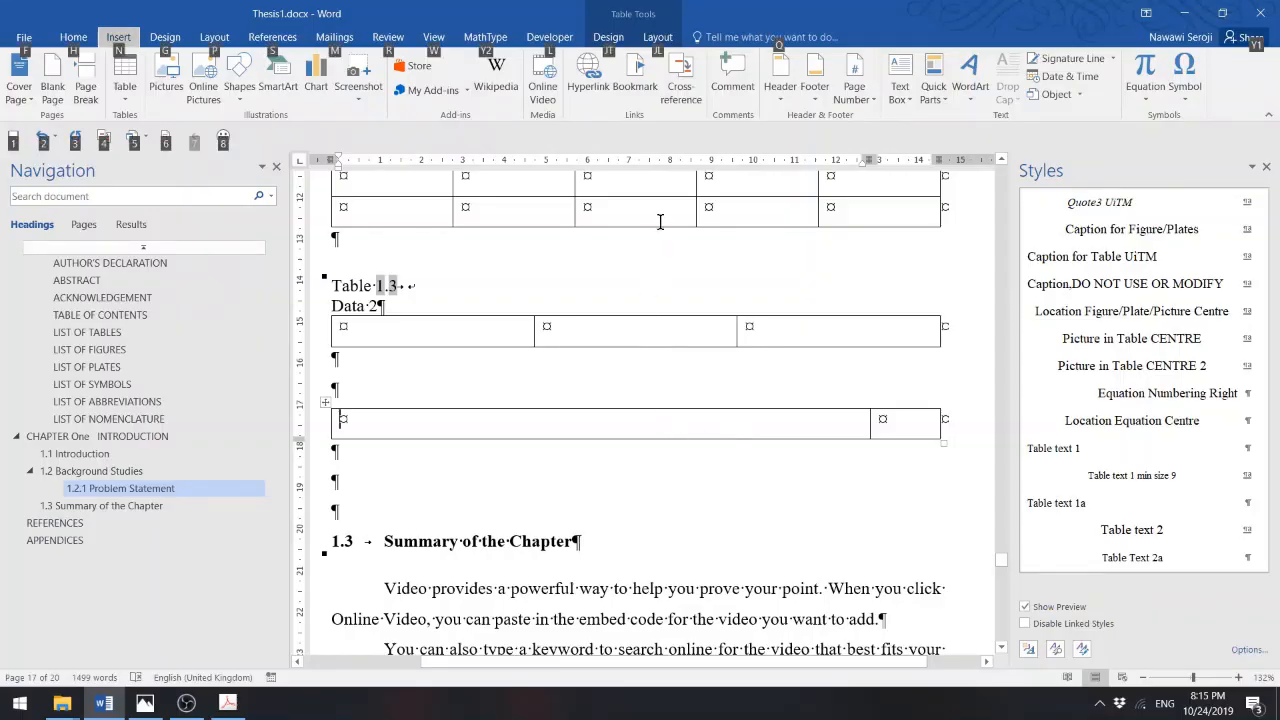
# - Enter the equation "y=mx + c" in the wide first cell of the two-column table below Table 1.3
pyautogui.click(485, 421)
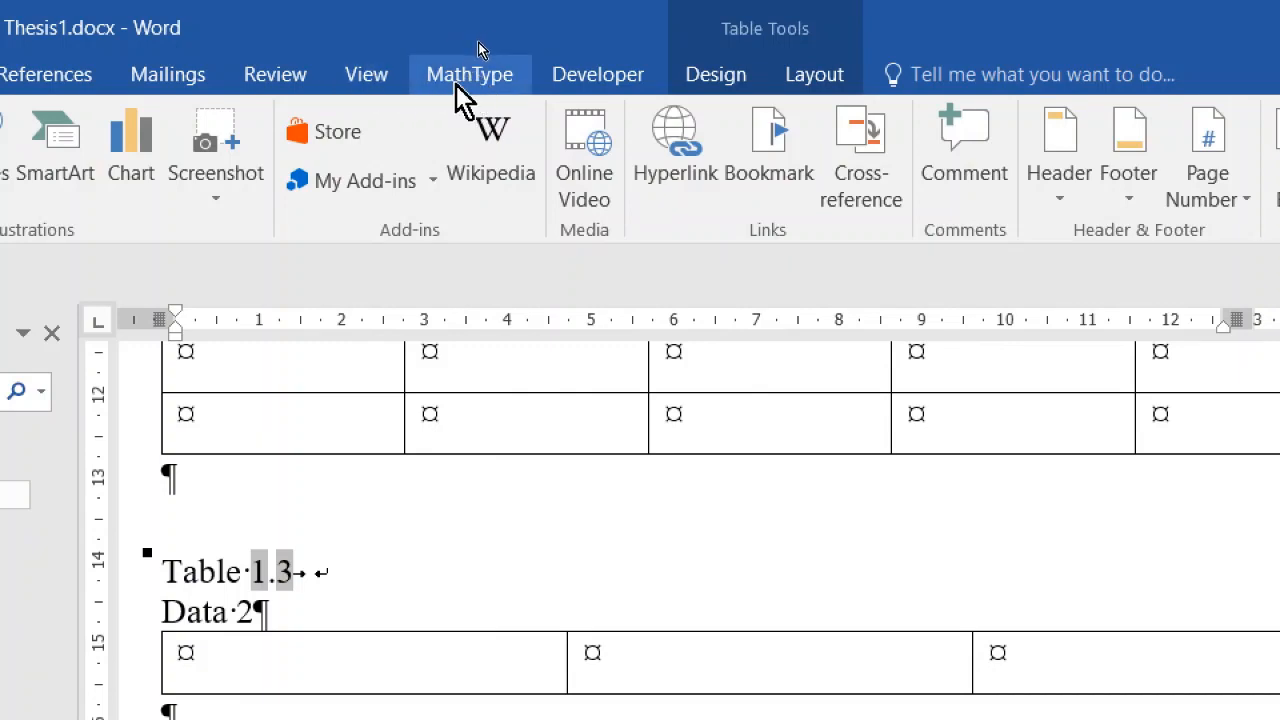
pyautogui.click(472, 79)
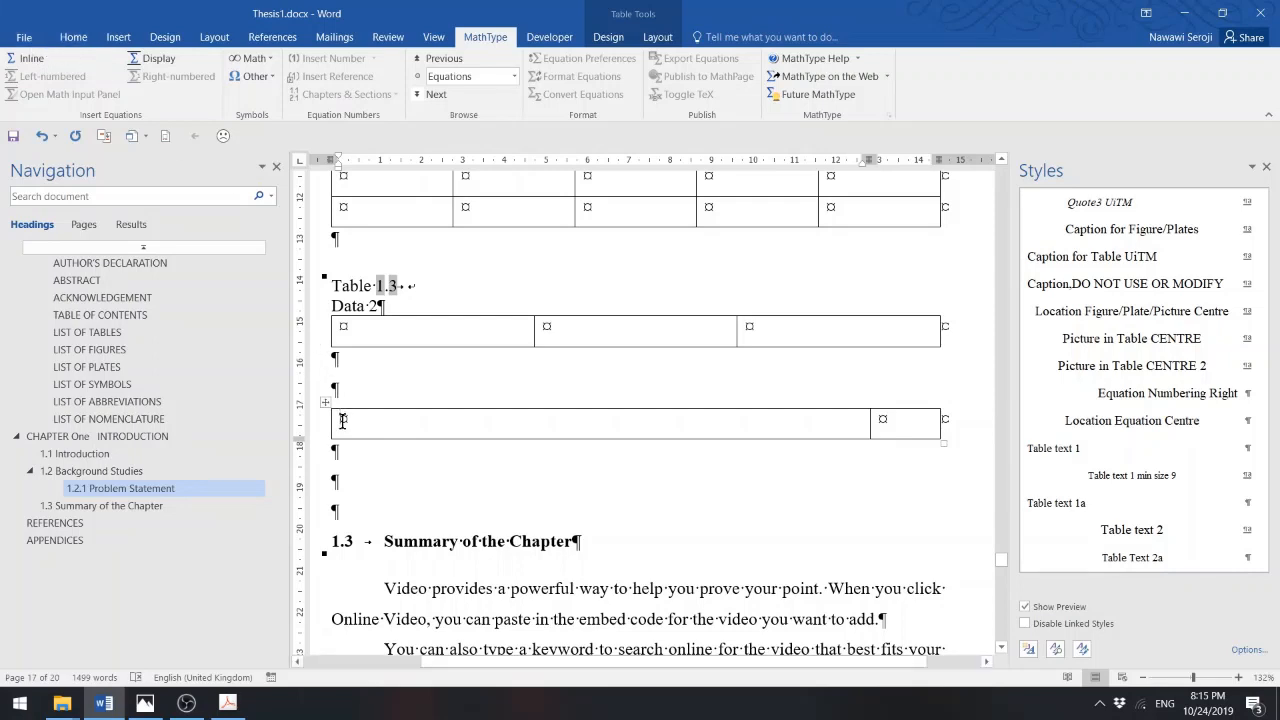
pyautogui.click(70, 37)
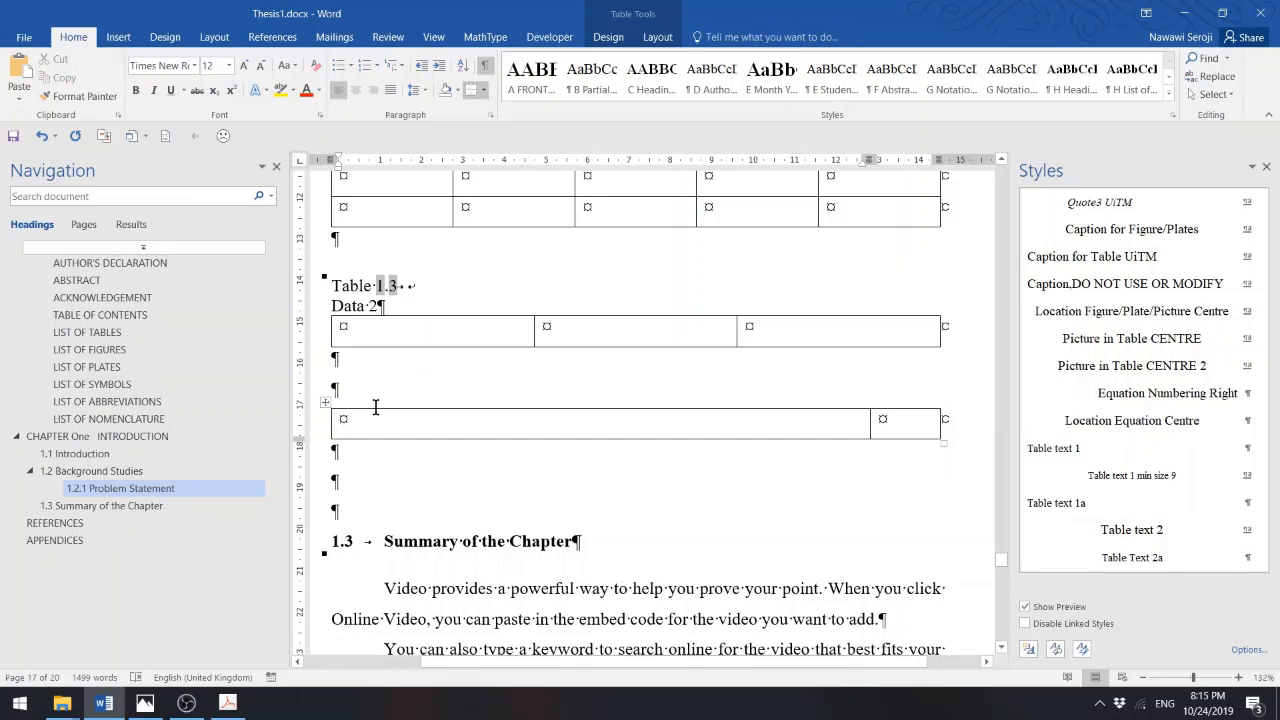
pyautogui.write('Y=')
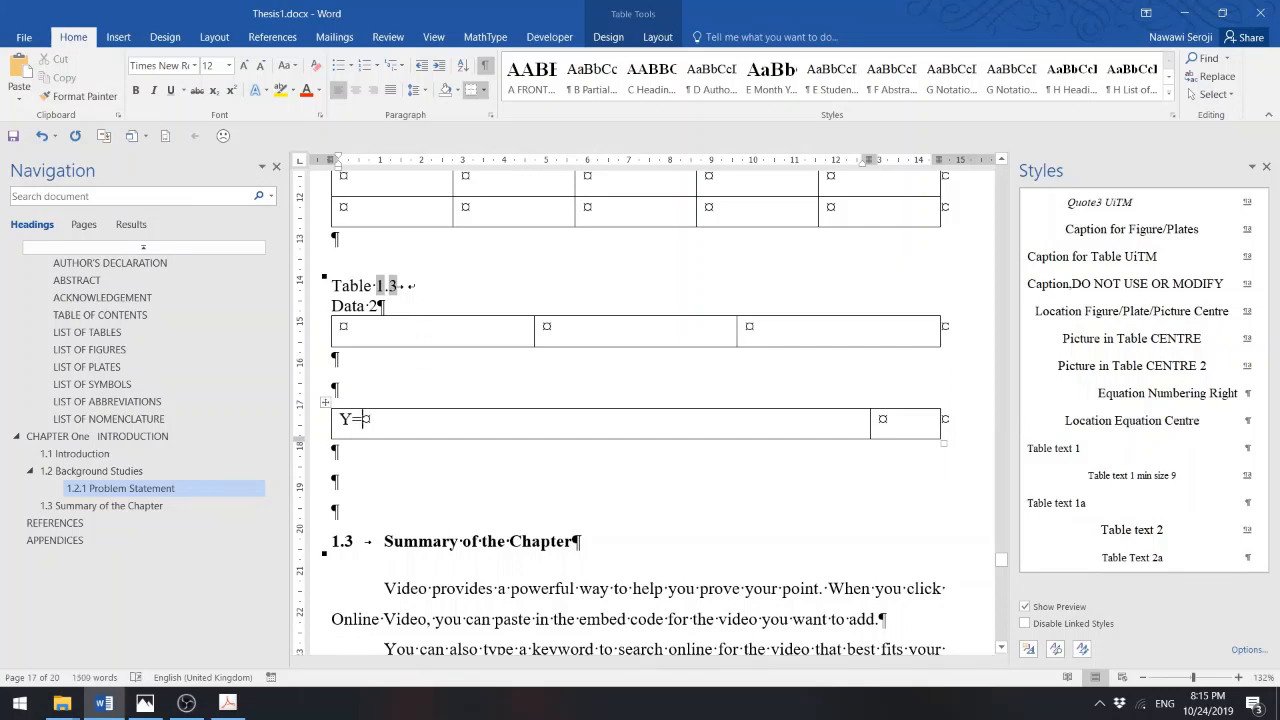
pyautogui.write('mx + c')
pyautogui.click(354, 424)
pyautogui.press('BackSpace')
pyautogui.write('y')
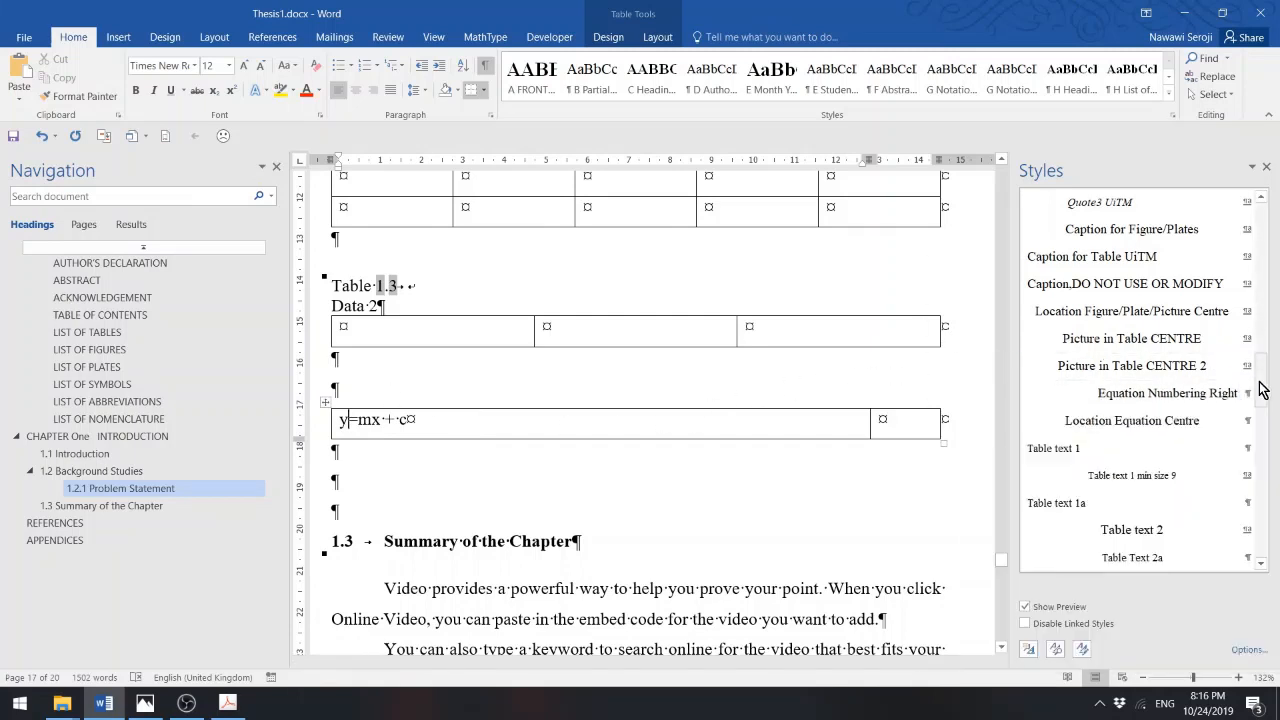
# - Apply the "Location Equation Centre" style to the equation y=mx + c
pyautogui.moveTo(1260, 383)
pyautogui.mouseDown()
pyautogui.moveTo(1260, 351)
pyautogui.moveTo(1255, 376)
pyautogui.mouseUp()
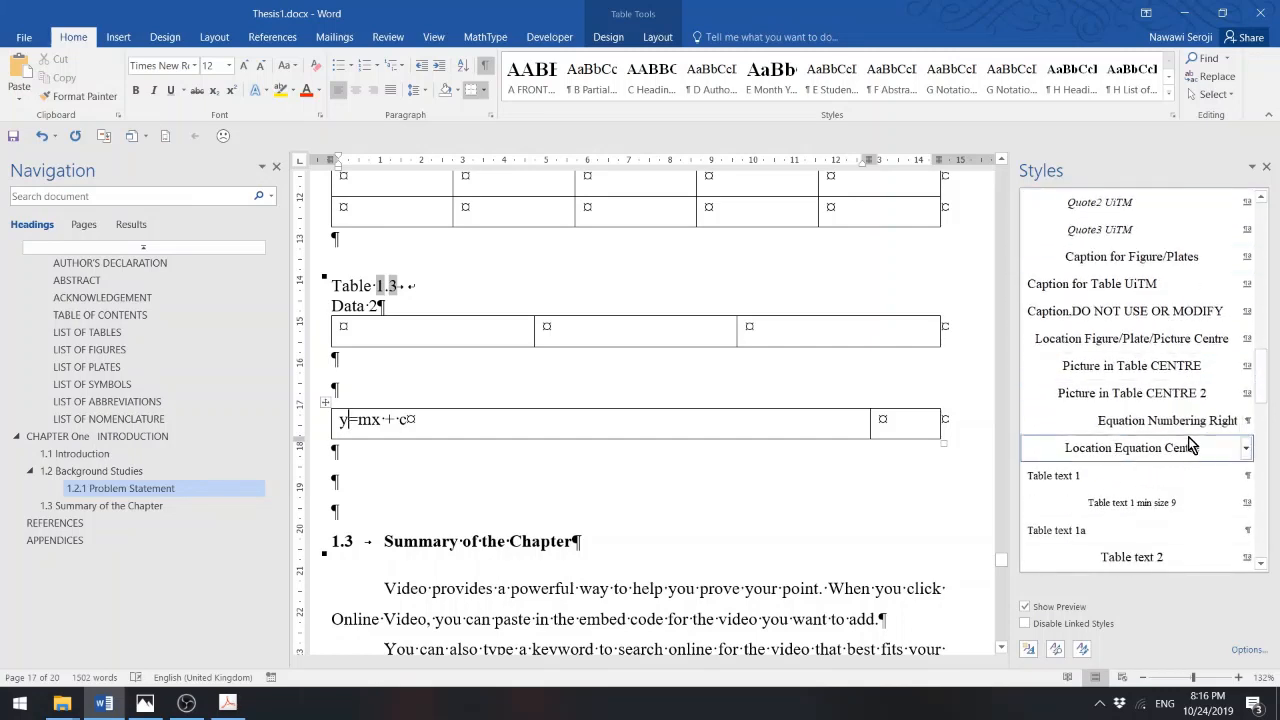
pyautogui.moveTo(1168, 450)
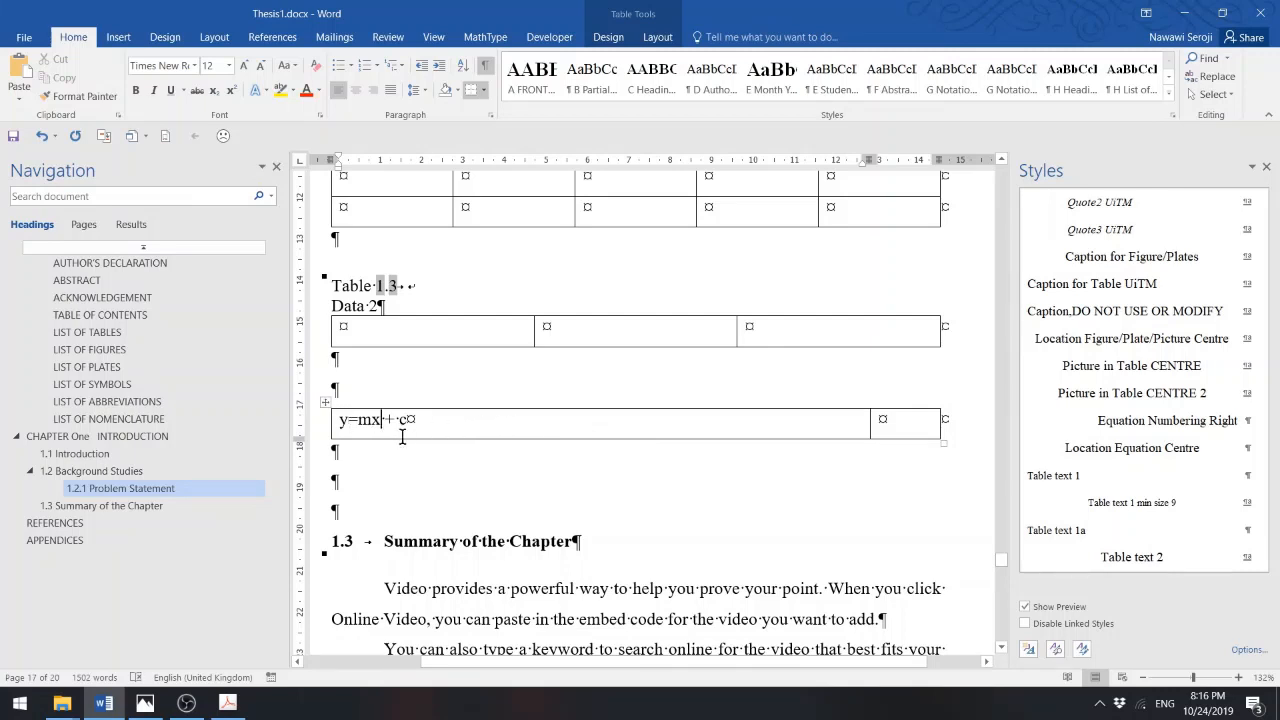
pyautogui.click(1138, 449)
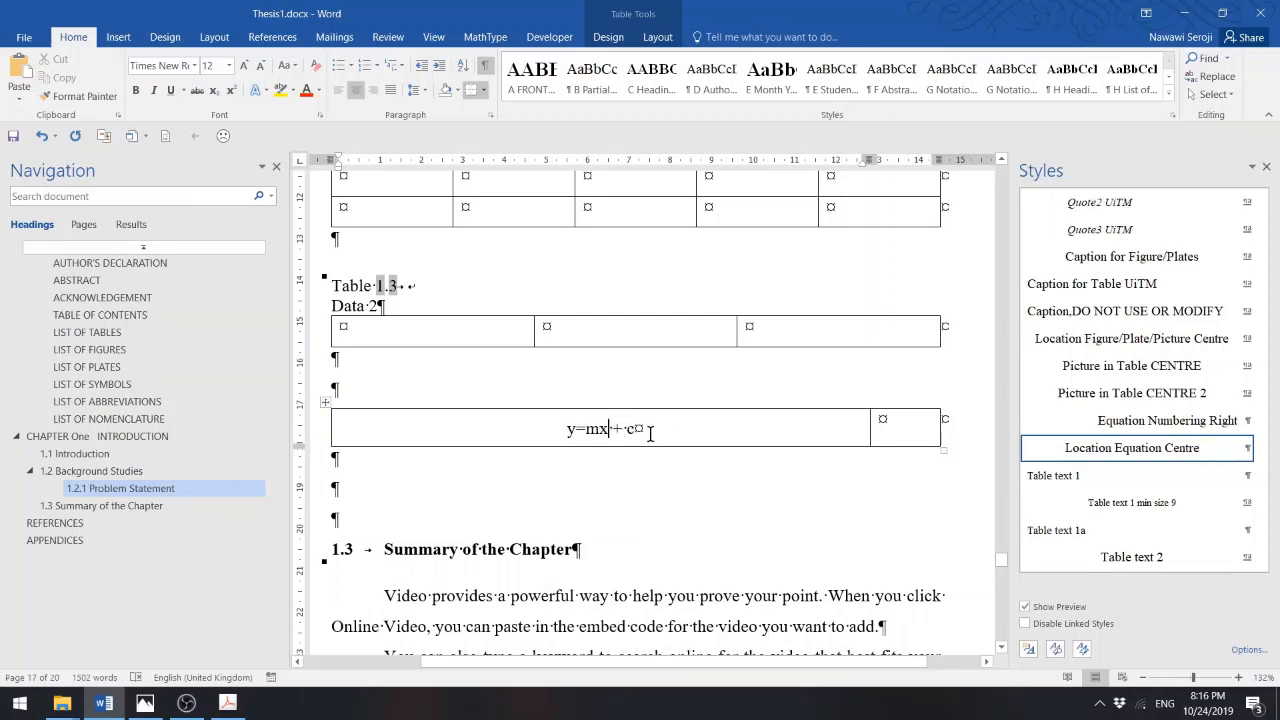
# - Start a caption from the equation table's empty second cell with the Equation label, numbered by Heading 1 chapter with a period separator
pyautogui.click(881, 428)
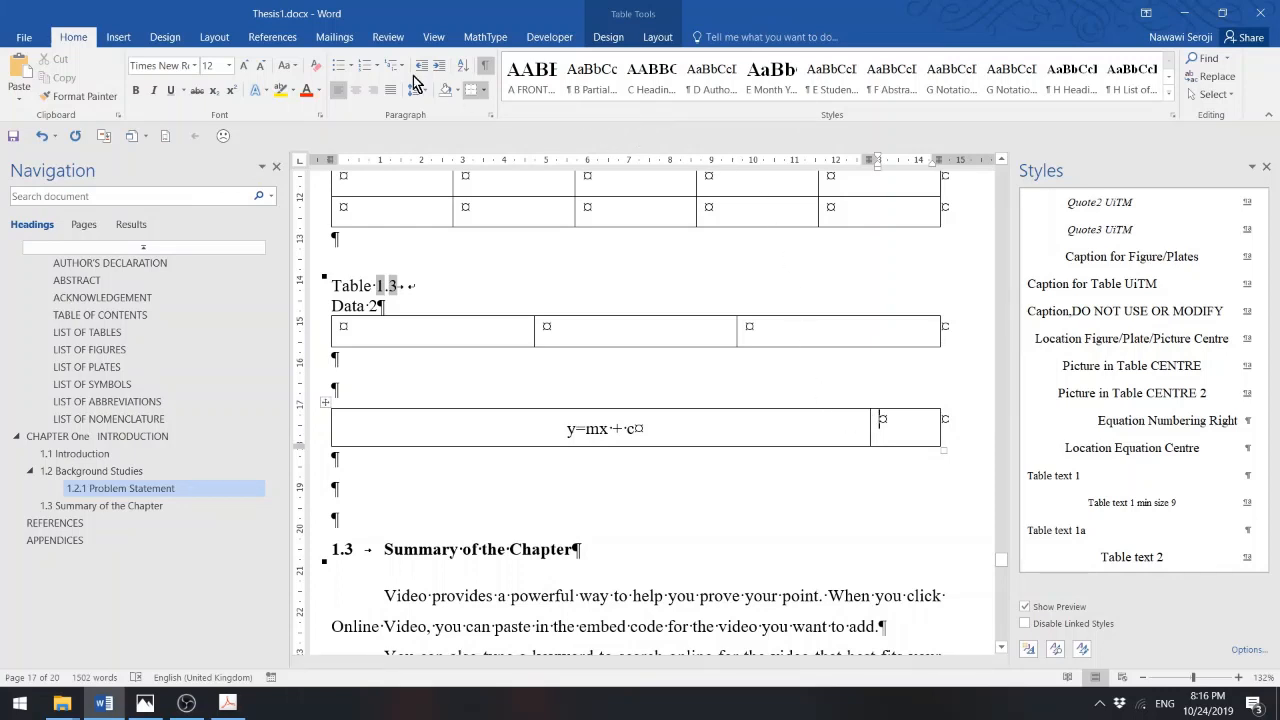
pyautogui.click(273, 38)
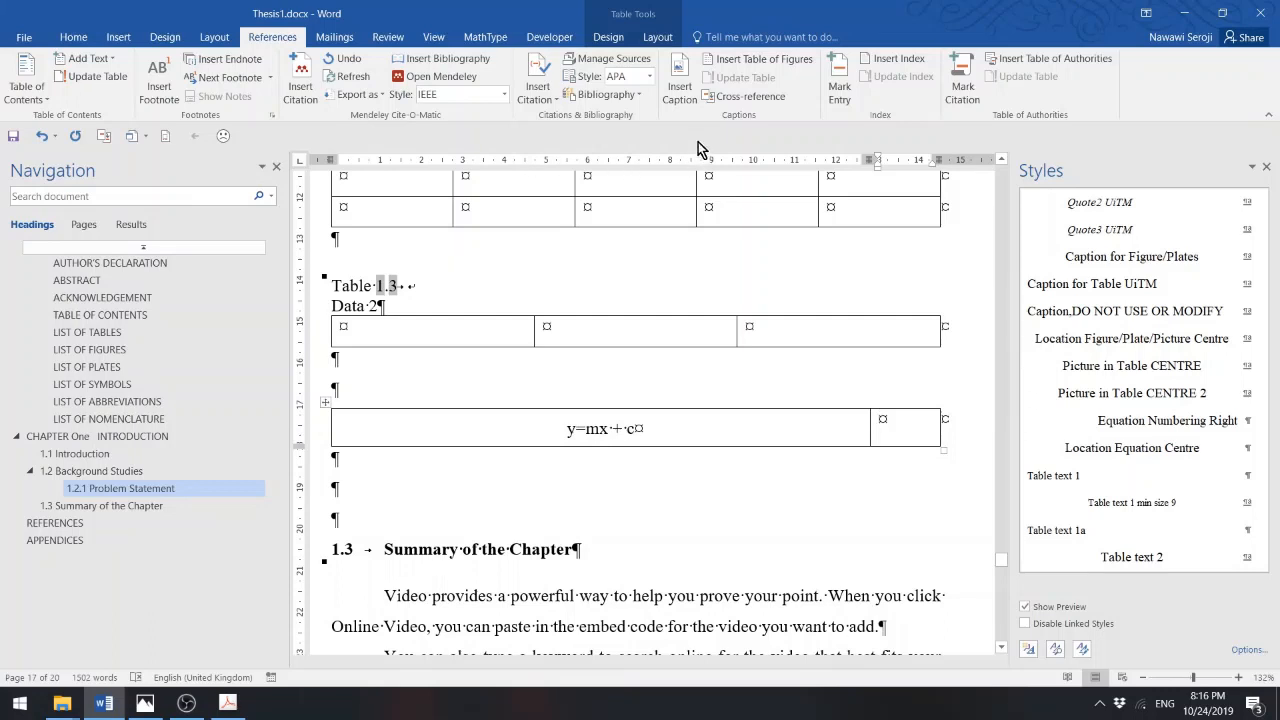
pyautogui.click(682, 84)
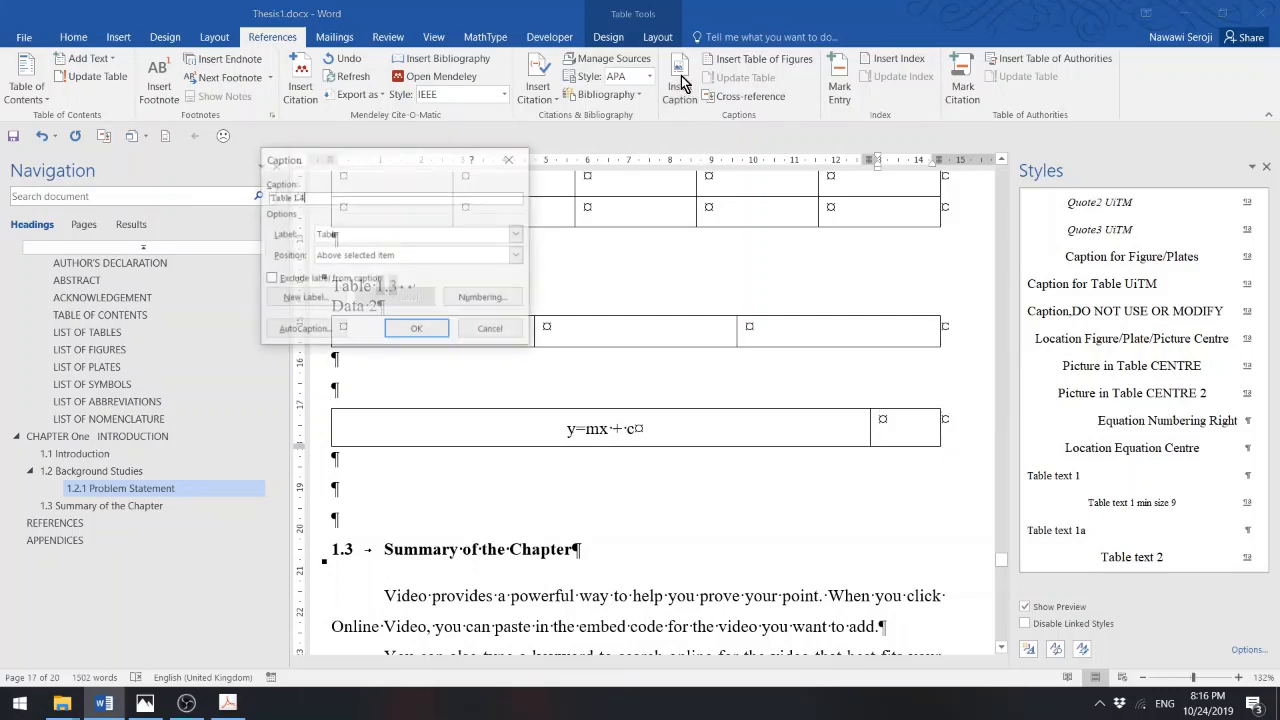
pyautogui.click(517, 234)
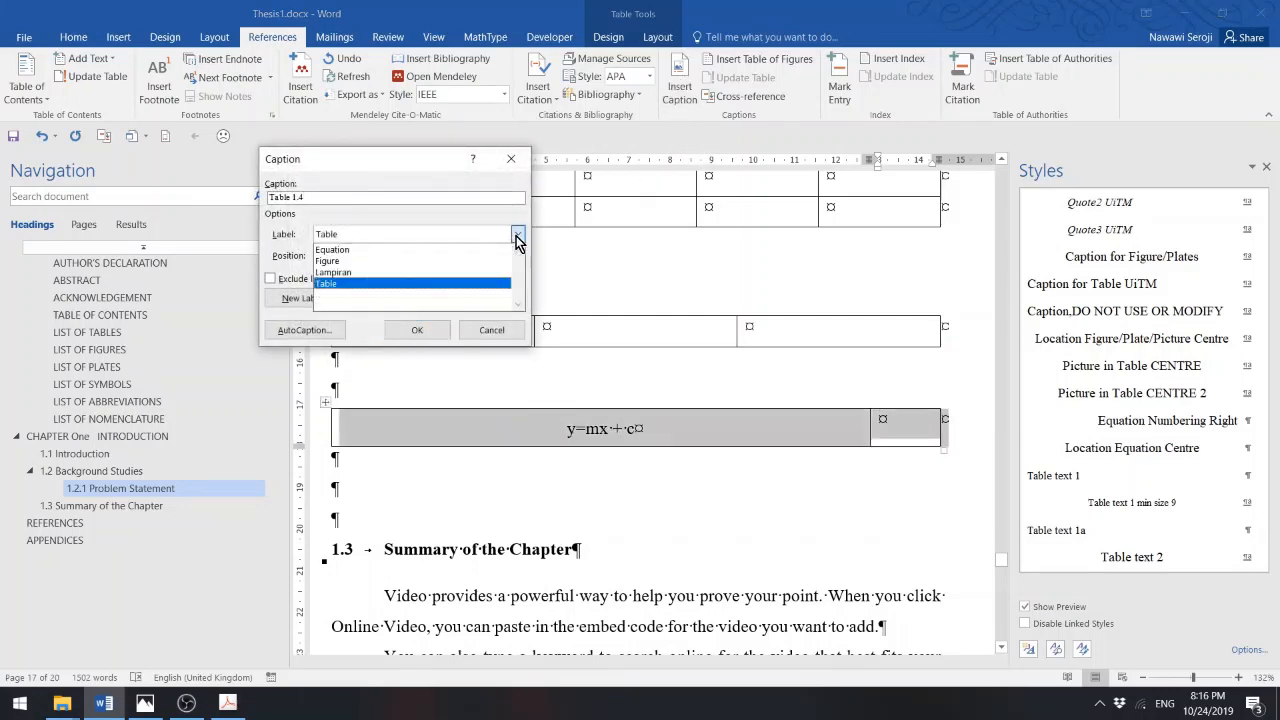
pyautogui.click(392, 248)
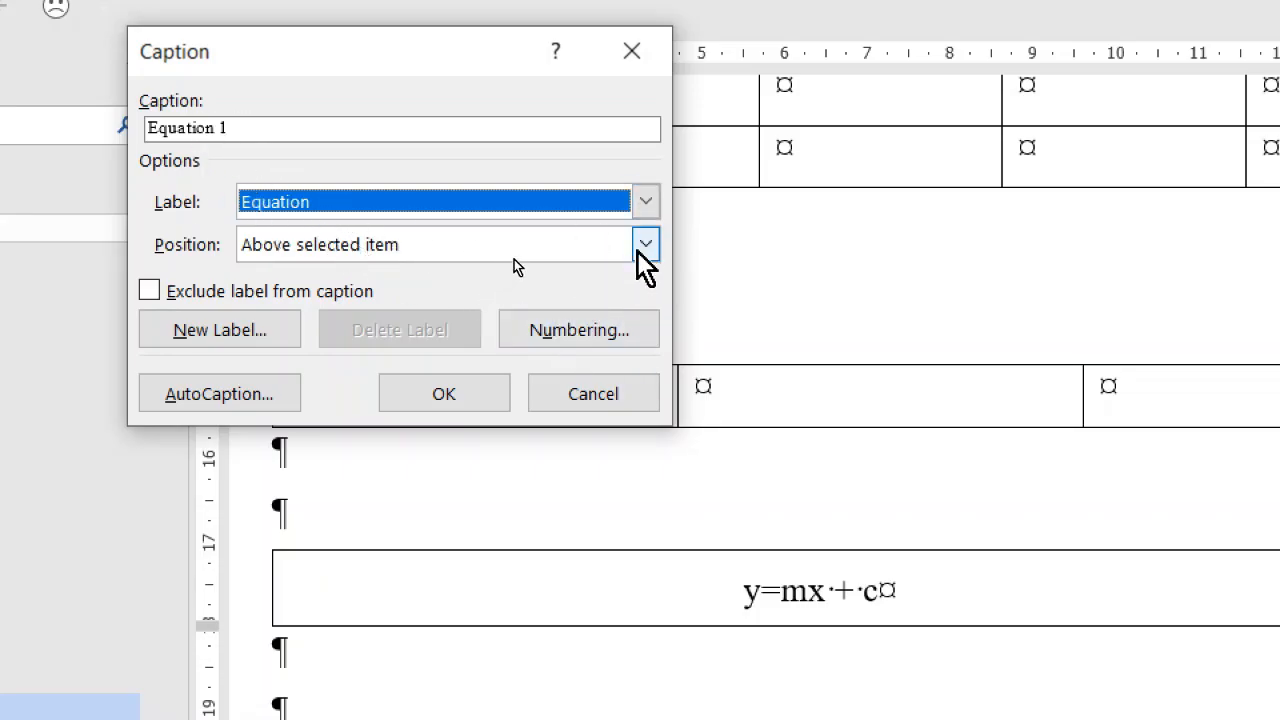
pyautogui.click(608, 325)
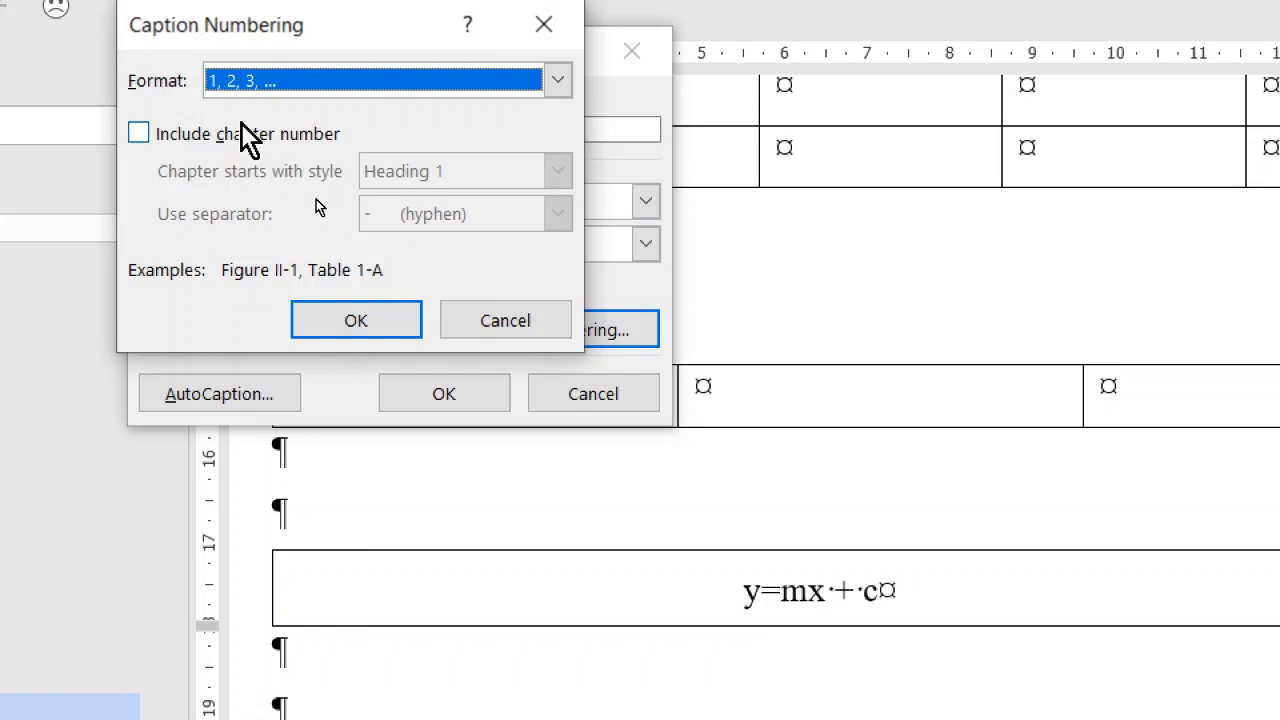
pyautogui.click(241, 133)
pyautogui.click(478, 214)
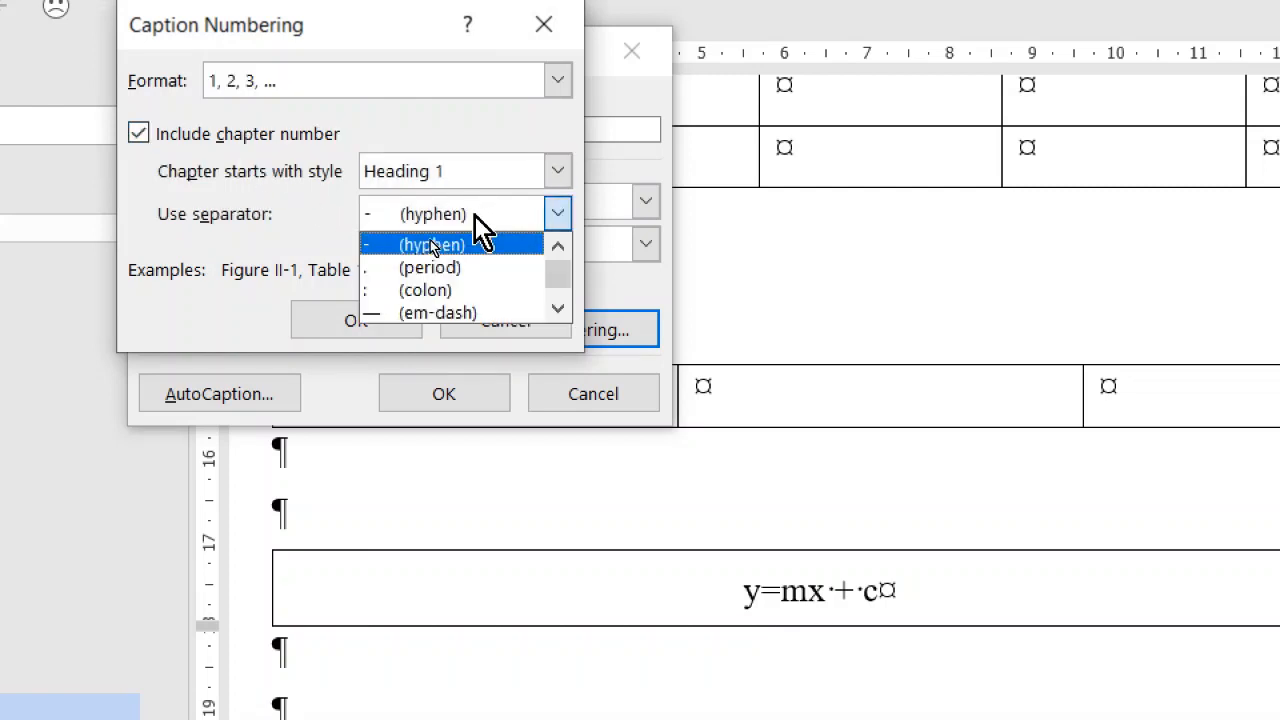
pyautogui.click(430, 267)
pyautogui.click(389, 320)
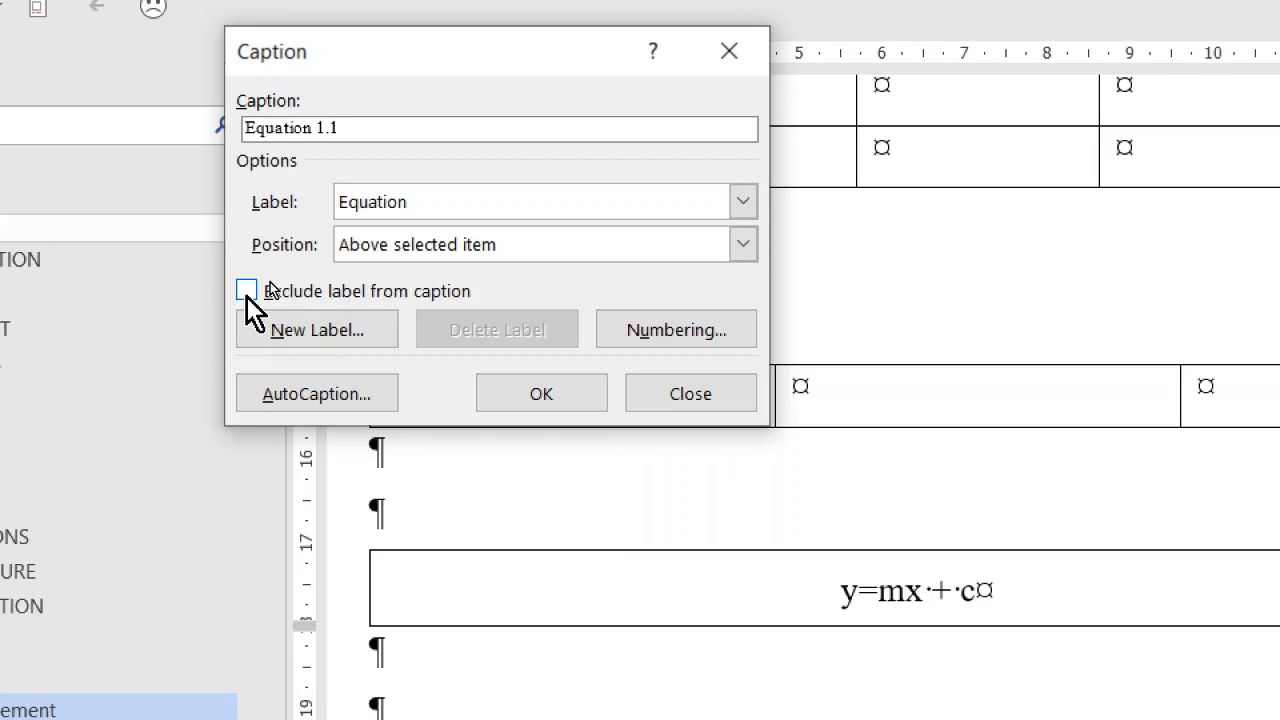
# - Exclude the label from the equation caption and insert it above the selected item
pyautogui.click(247, 292)
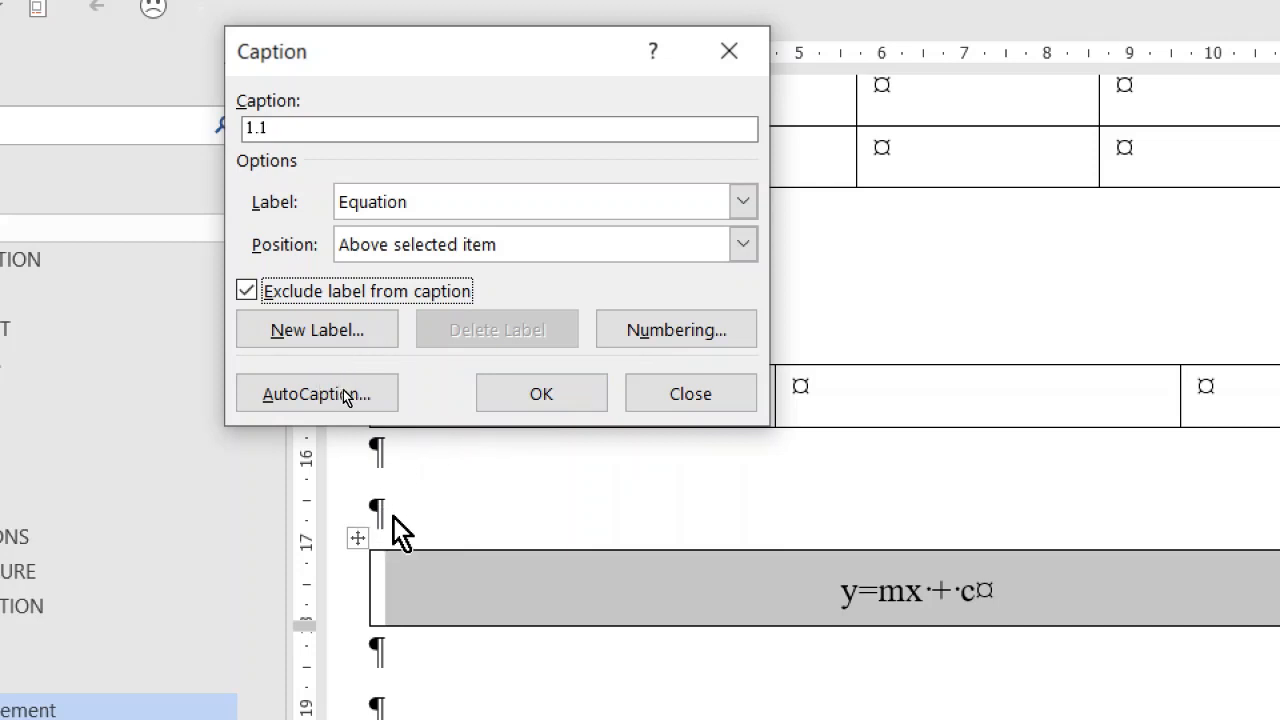
pyautogui.click(743, 244)
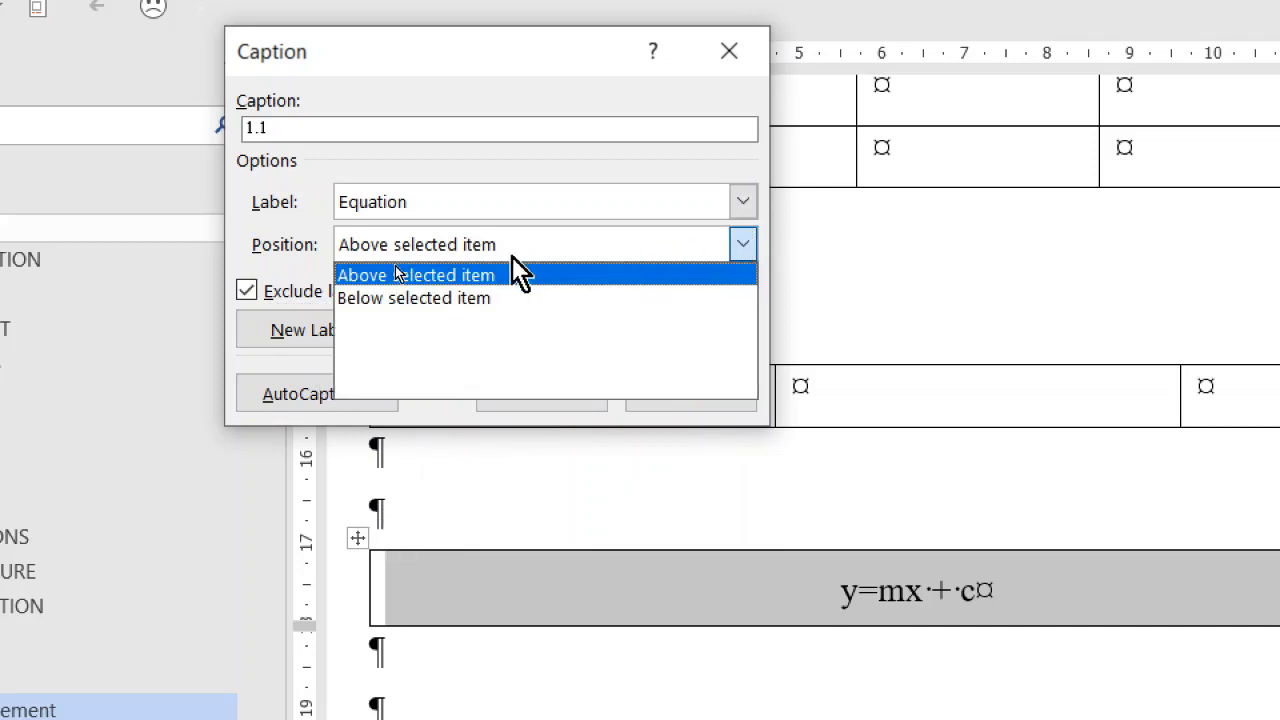
pyautogui.click(475, 294)
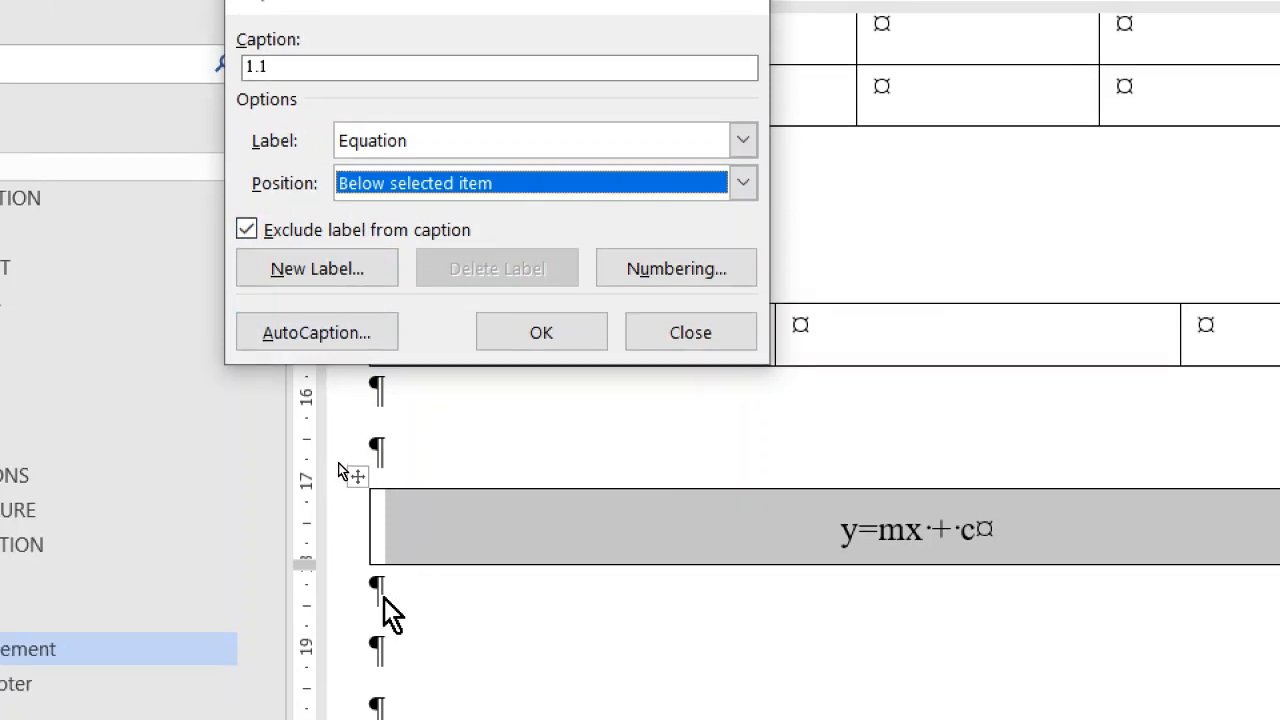
pyautogui.click(743, 184)
pyautogui.click(410, 214)
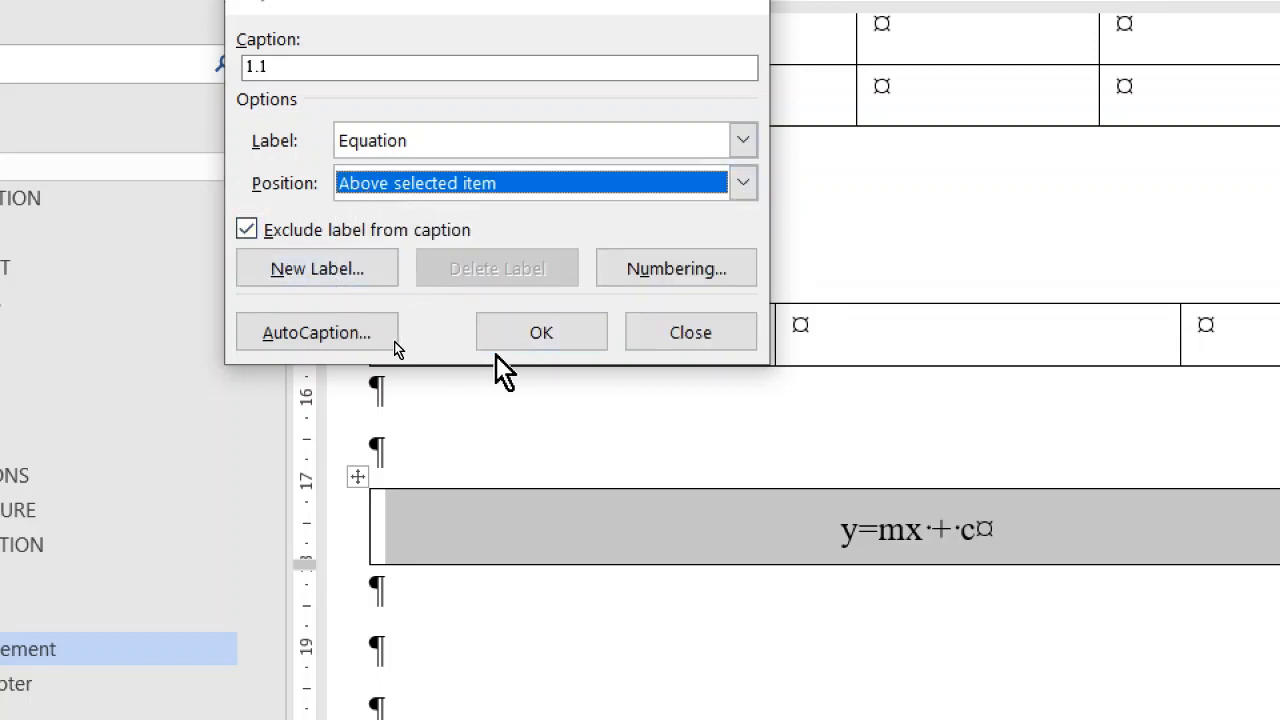
pyautogui.click(528, 335)
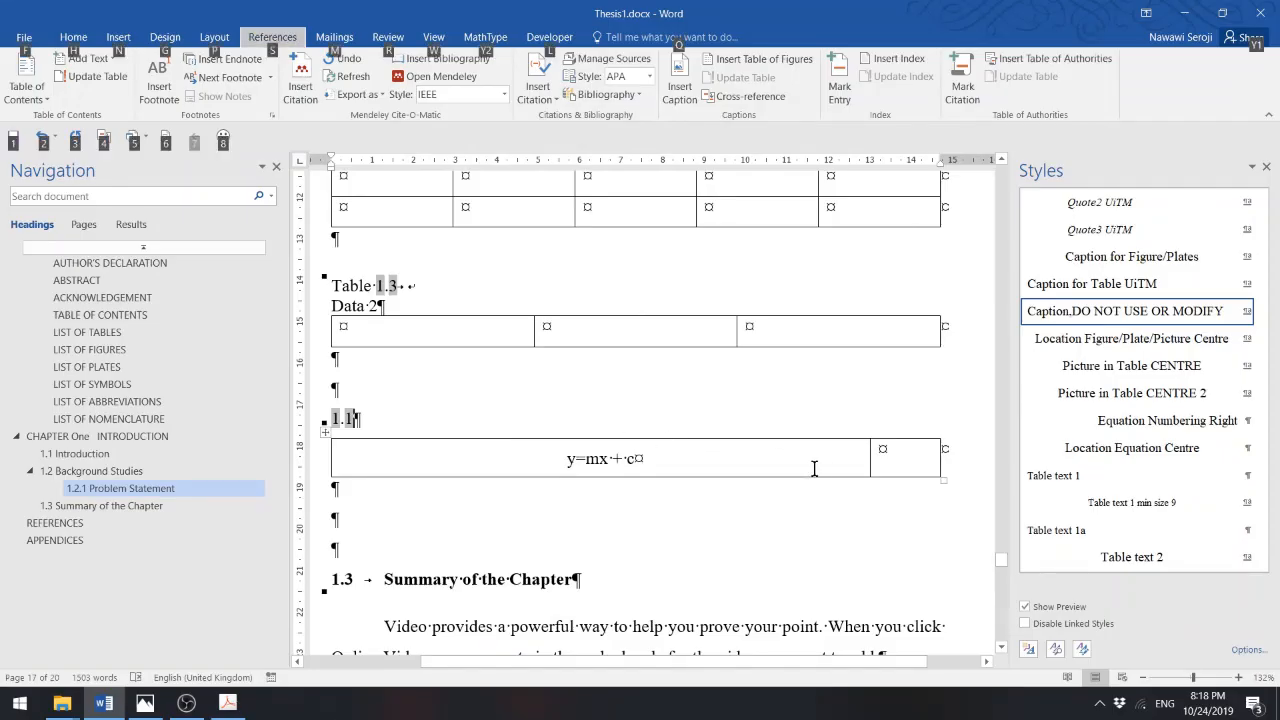
# - Move the caption number 1.1 from above the equation table into its second cell, keeping source formatting
pyautogui.click(894, 458)
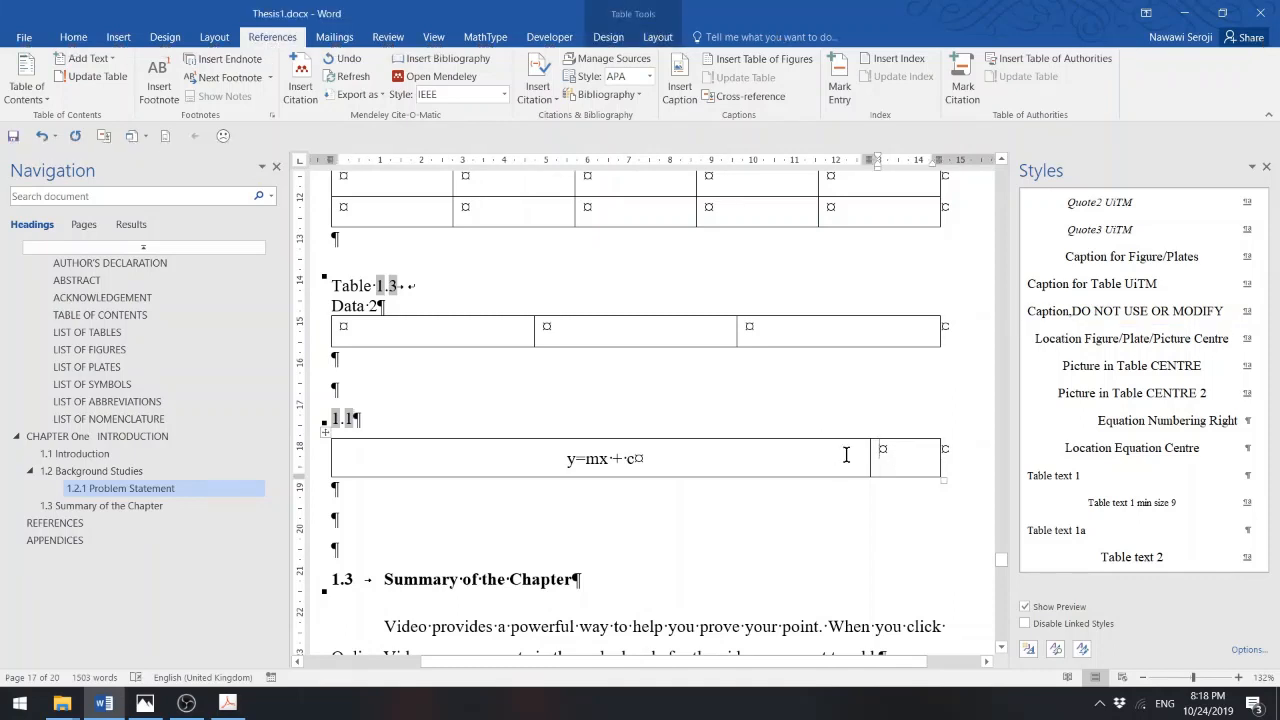
pyautogui.click(353, 418)
pyautogui.hotkey('shift', 'Left')
pyautogui.hotkey('shift', 'Left')
pyautogui.hotkey('shift', 'Left')
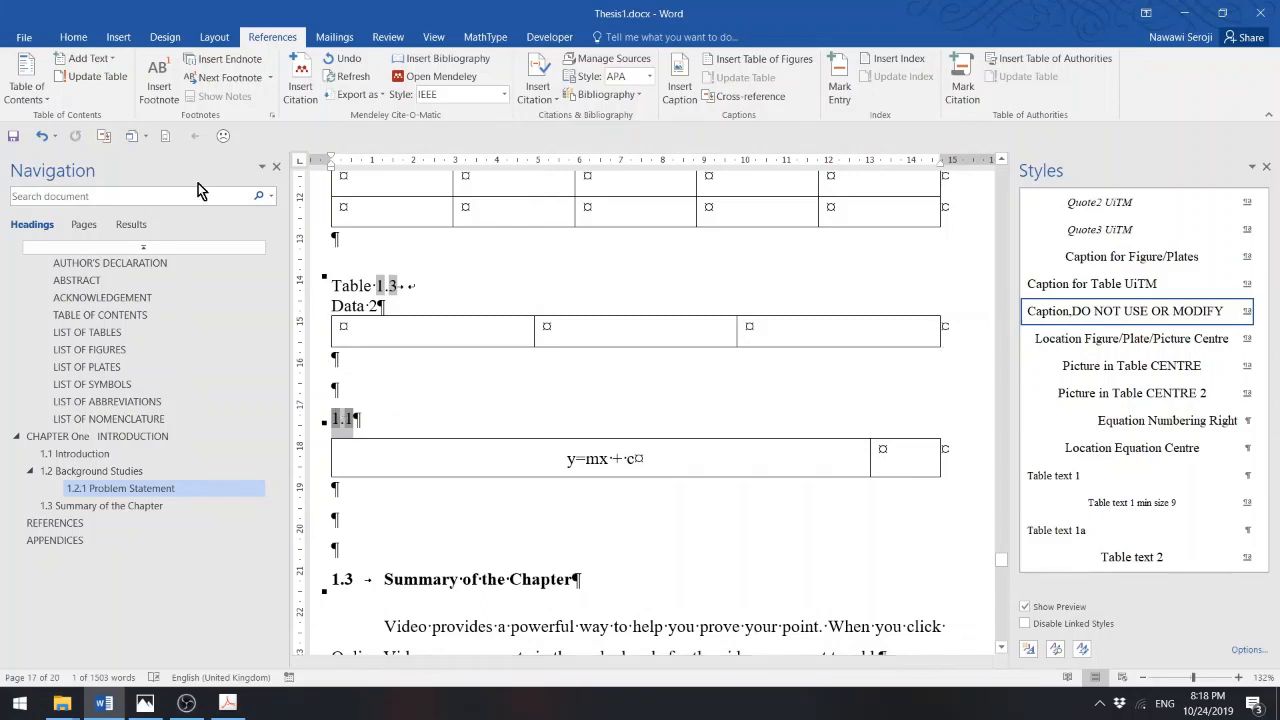
pyautogui.rightClick(339, 425)
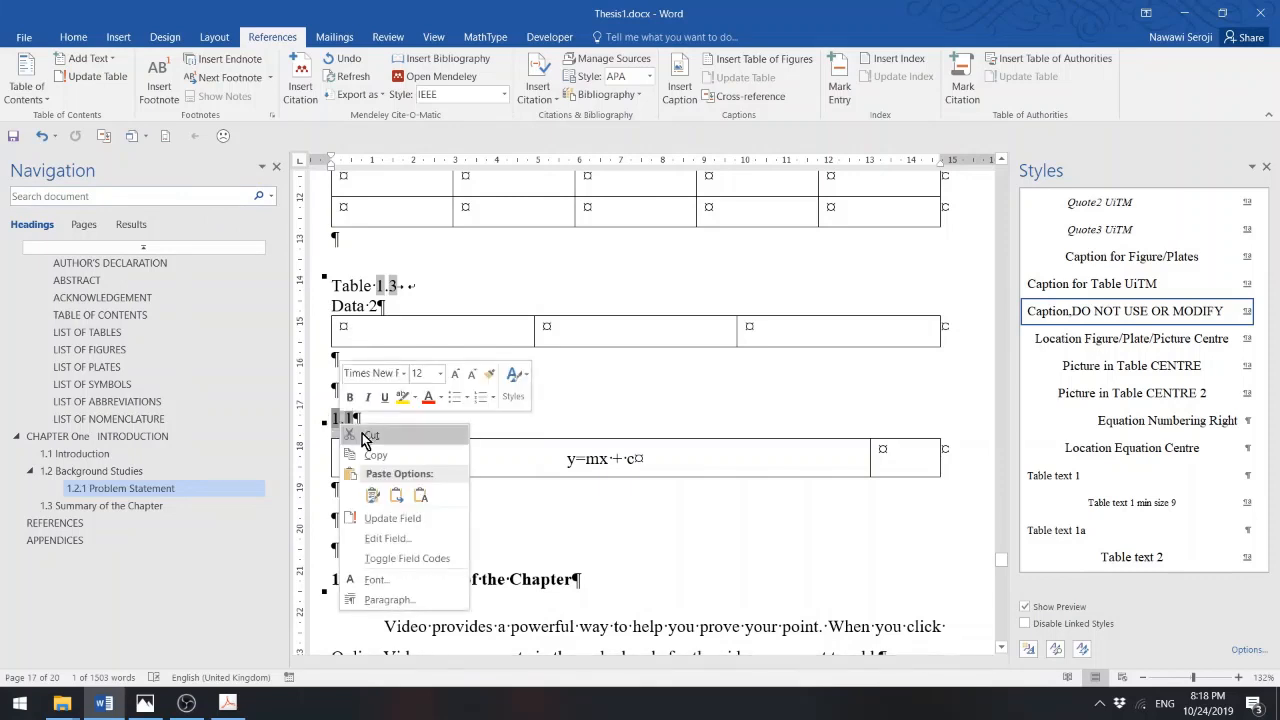
pyautogui.click(366, 436)
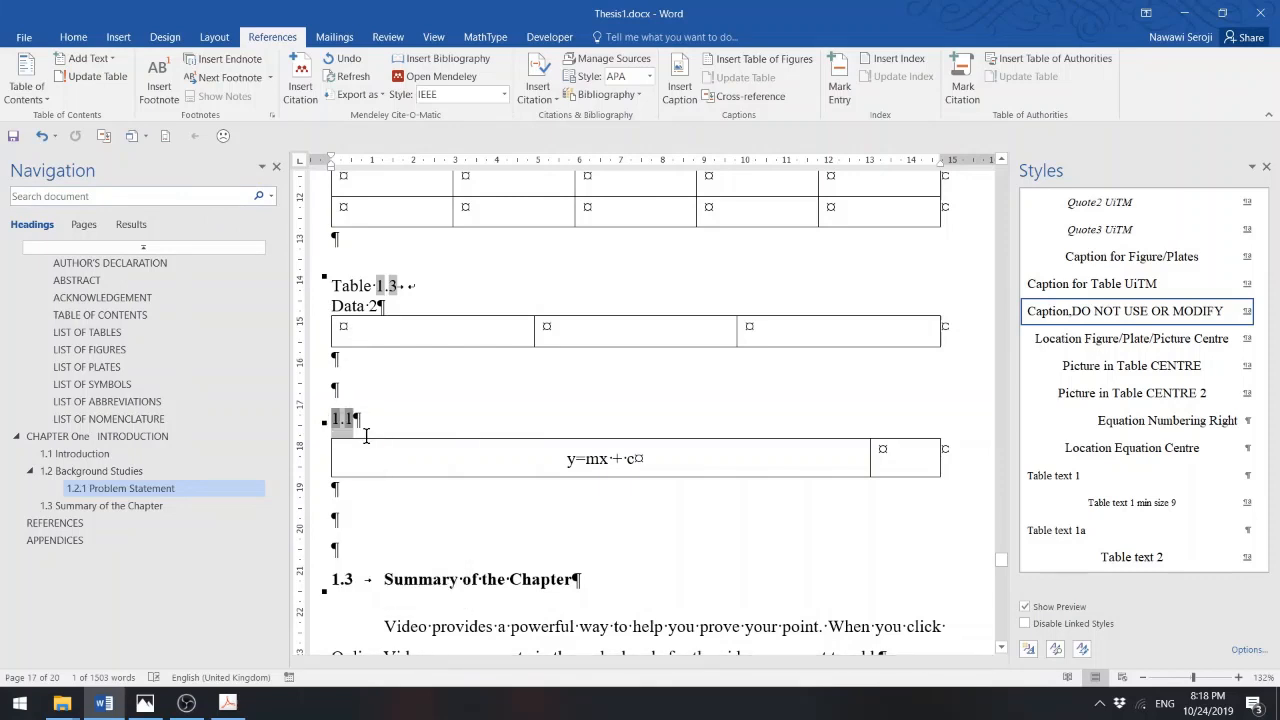
pyautogui.click(881, 455)
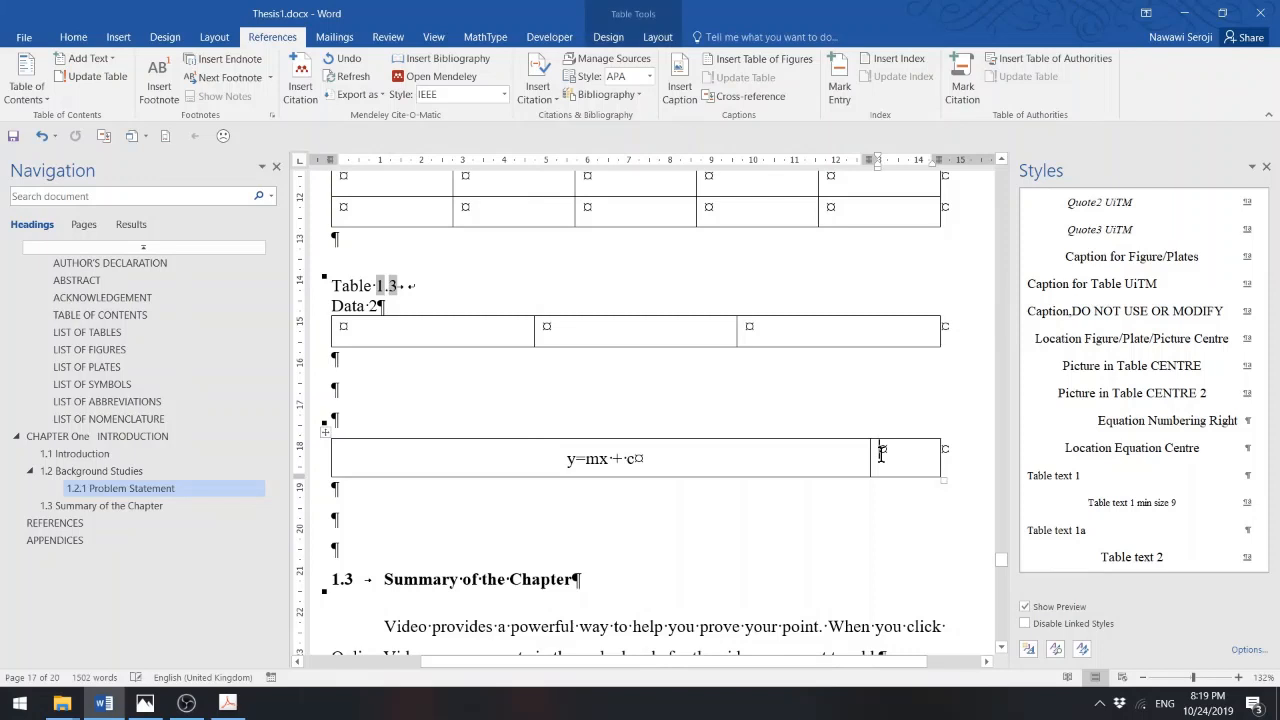
pyautogui.rightClick(881, 455)
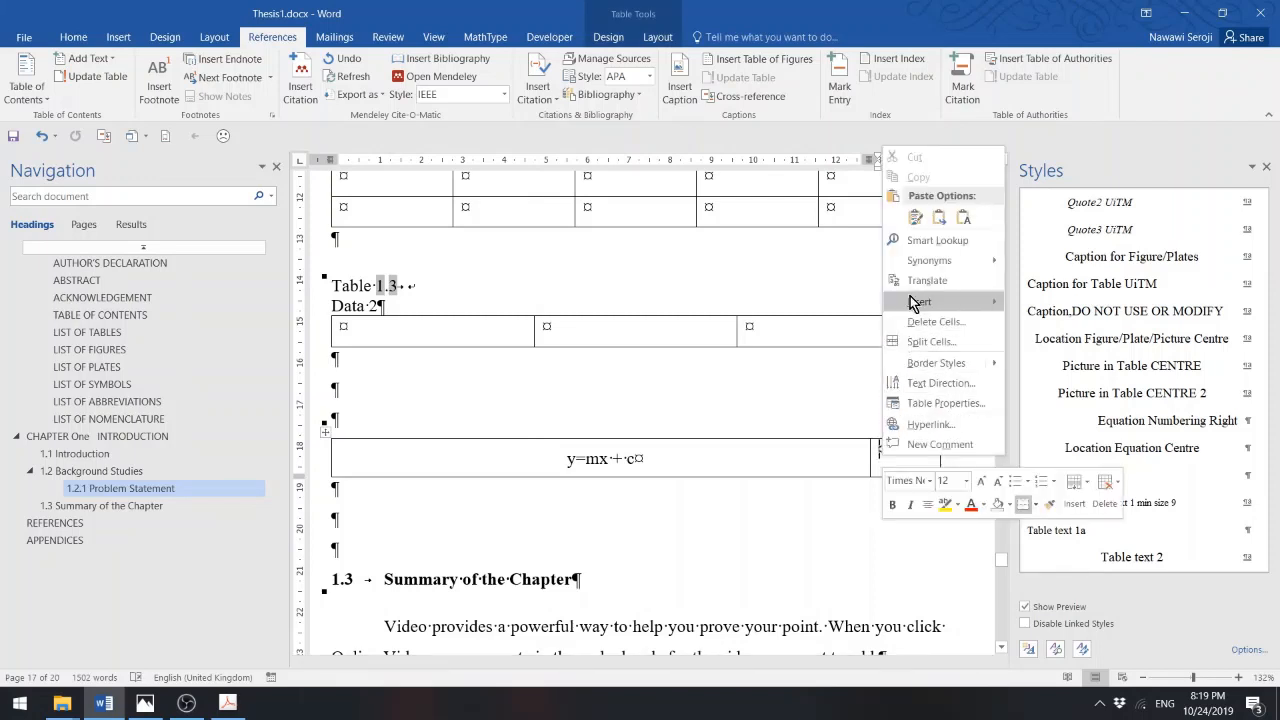
pyautogui.click(914, 218)
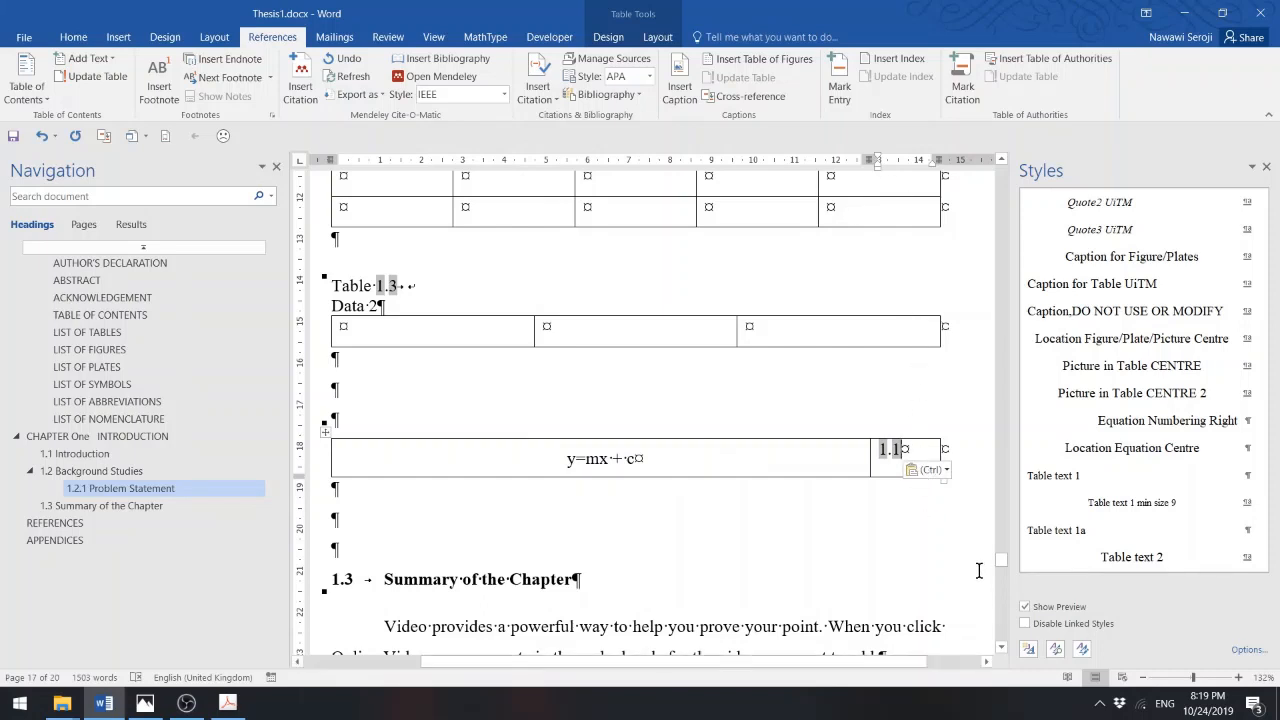
# - Apply the "Equation Numbering Right" style to the equation number and enclose it in parentheses as (1.1)
pyautogui.click(1001, 648)
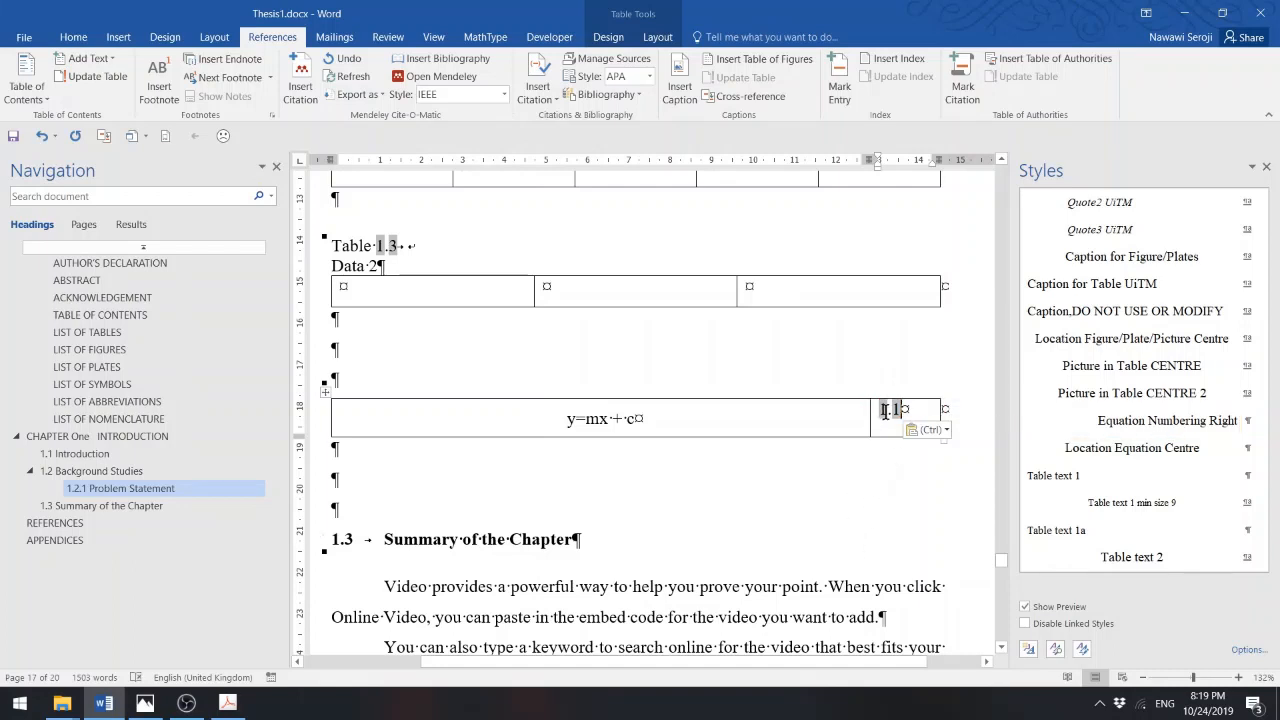
pyautogui.click(1131, 423)
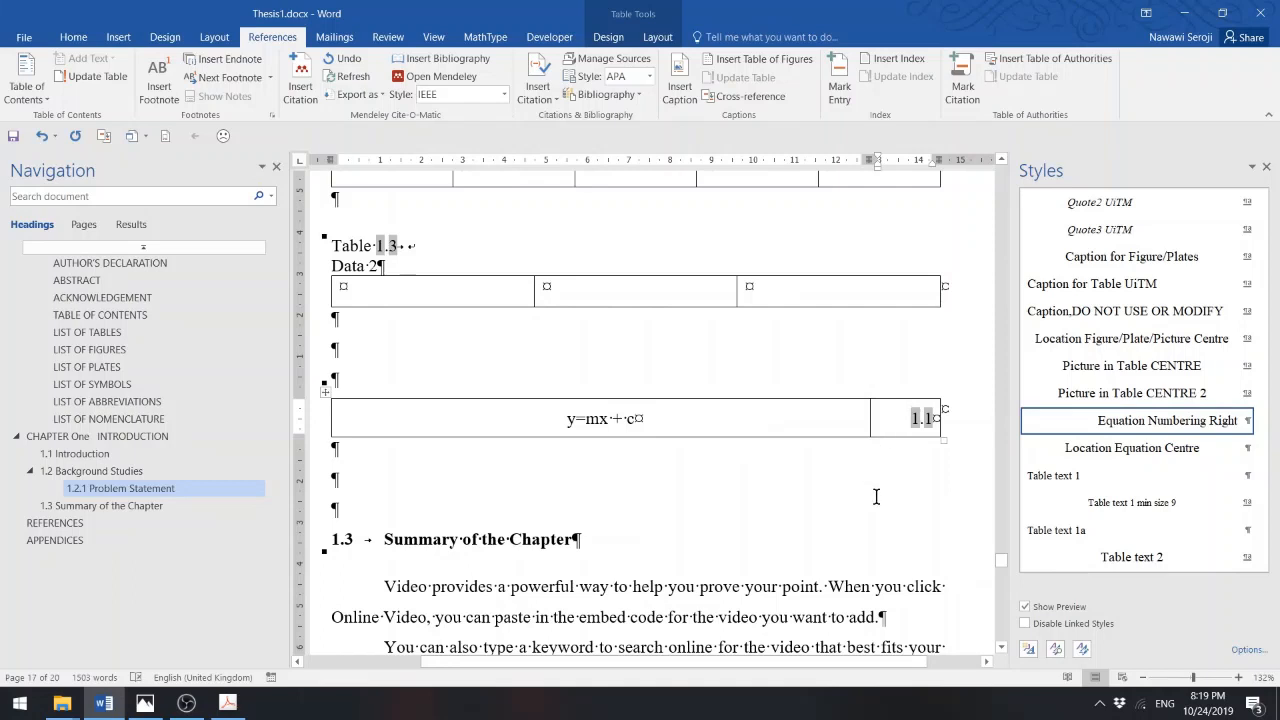
pyautogui.write('(1.1')
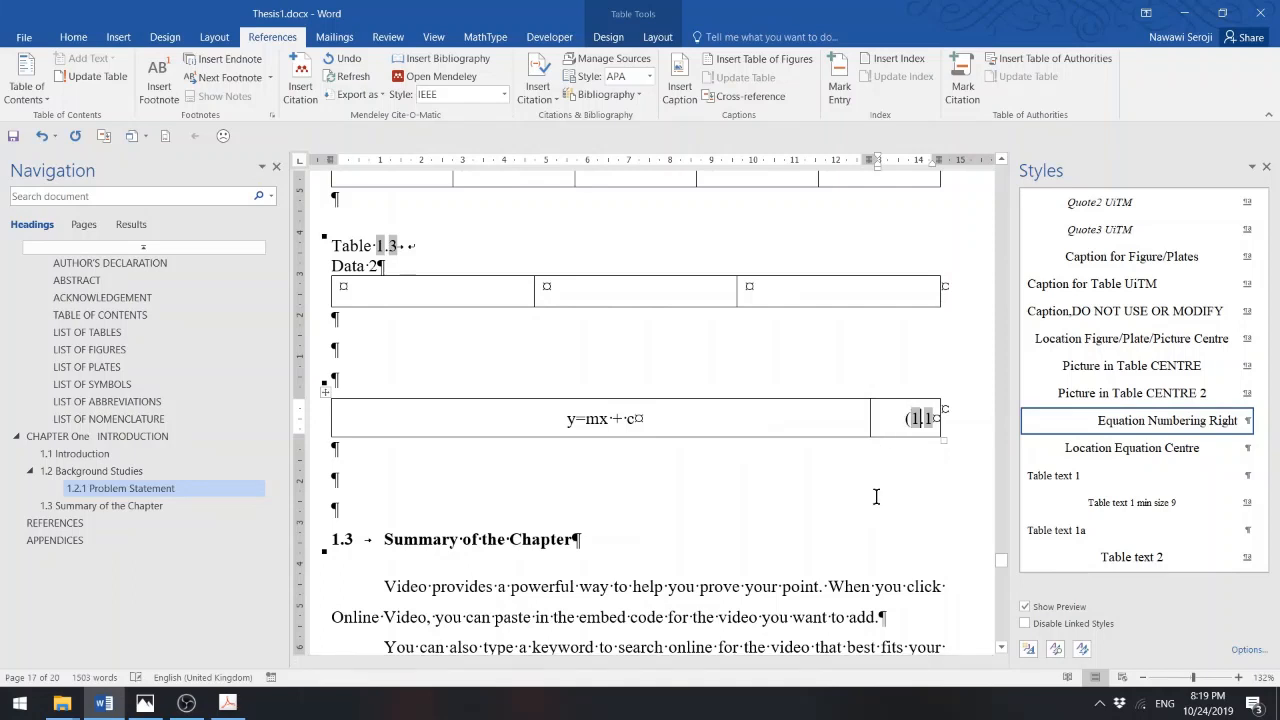
pyautogui.write(')')
# - Copy the whole y=mx + c equation table and paste it into the second empty paragraph below, keeping source formatting
pyautogui.click(1001, 648)
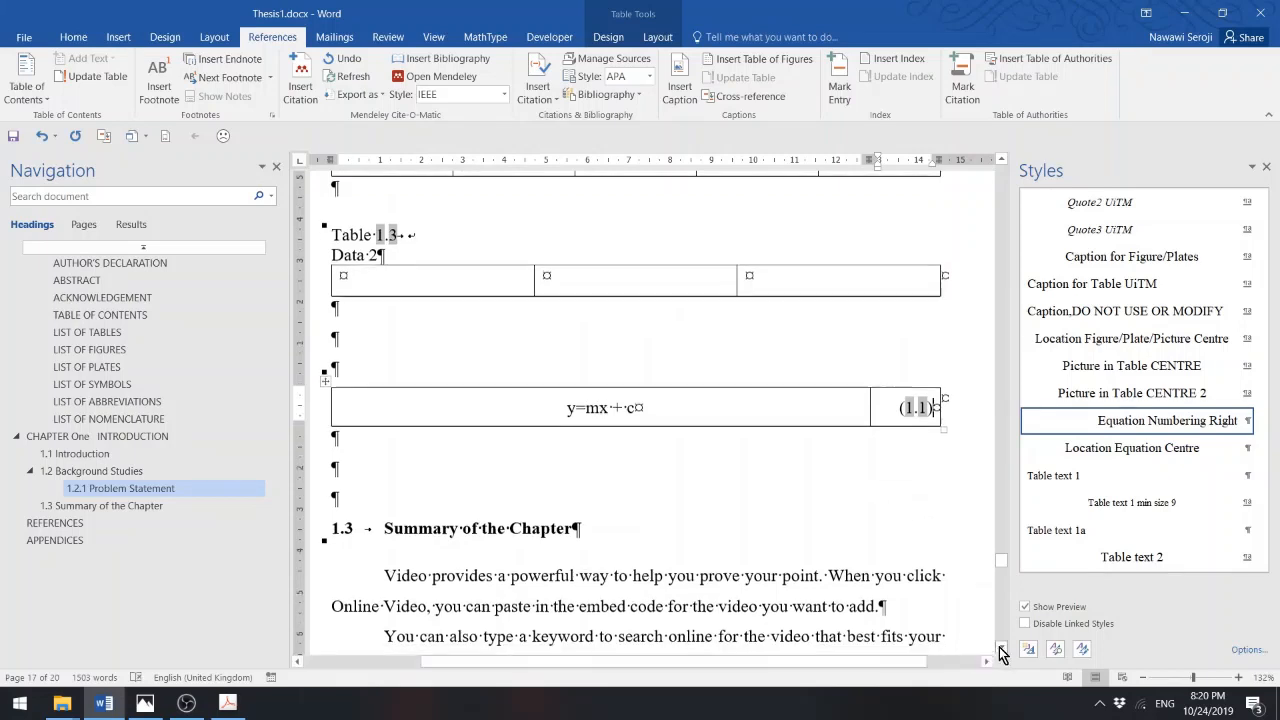
pyautogui.click(1001, 650)
pyautogui.click(1001, 650)
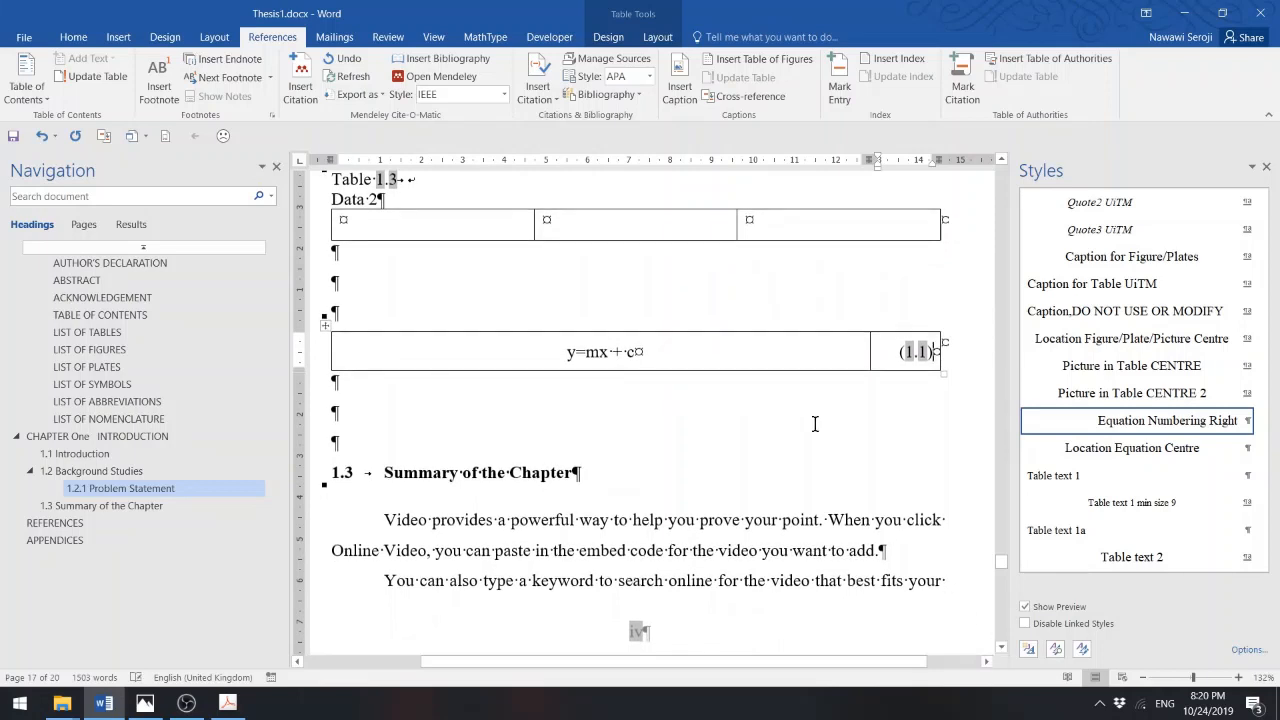
pyautogui.click(1001, 650)
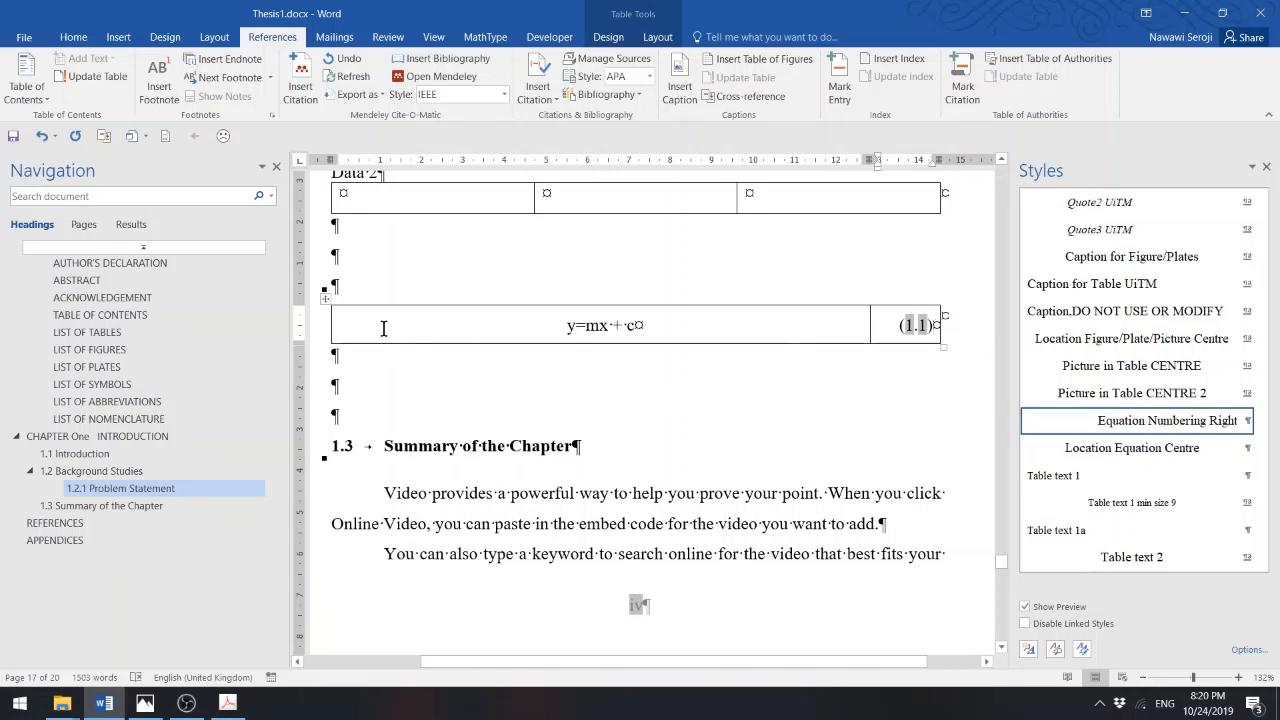
pyautogui.click(326, 300)
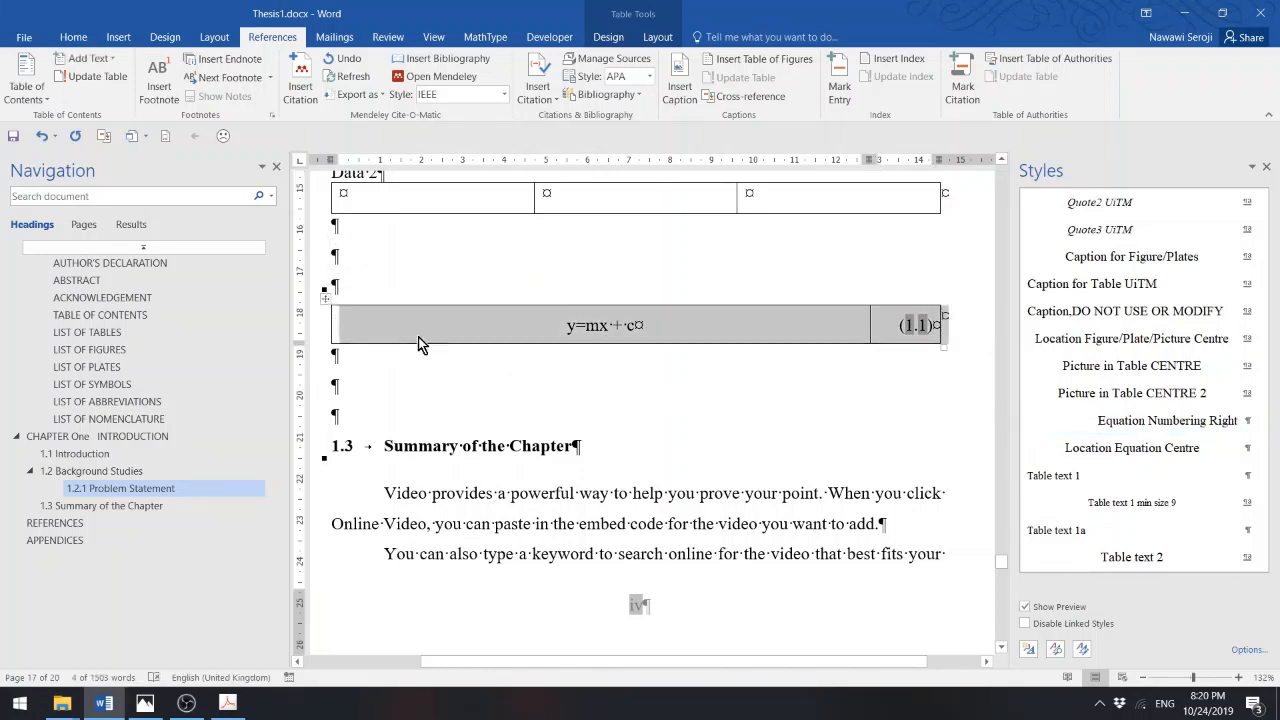
pyautogui.click(327, 300)
pyautogui.rightClick(326, 300)
pyautogui.click(366, 335)
pyautogui.click(357, 379)
pyautogui.rightClick(357, 380)
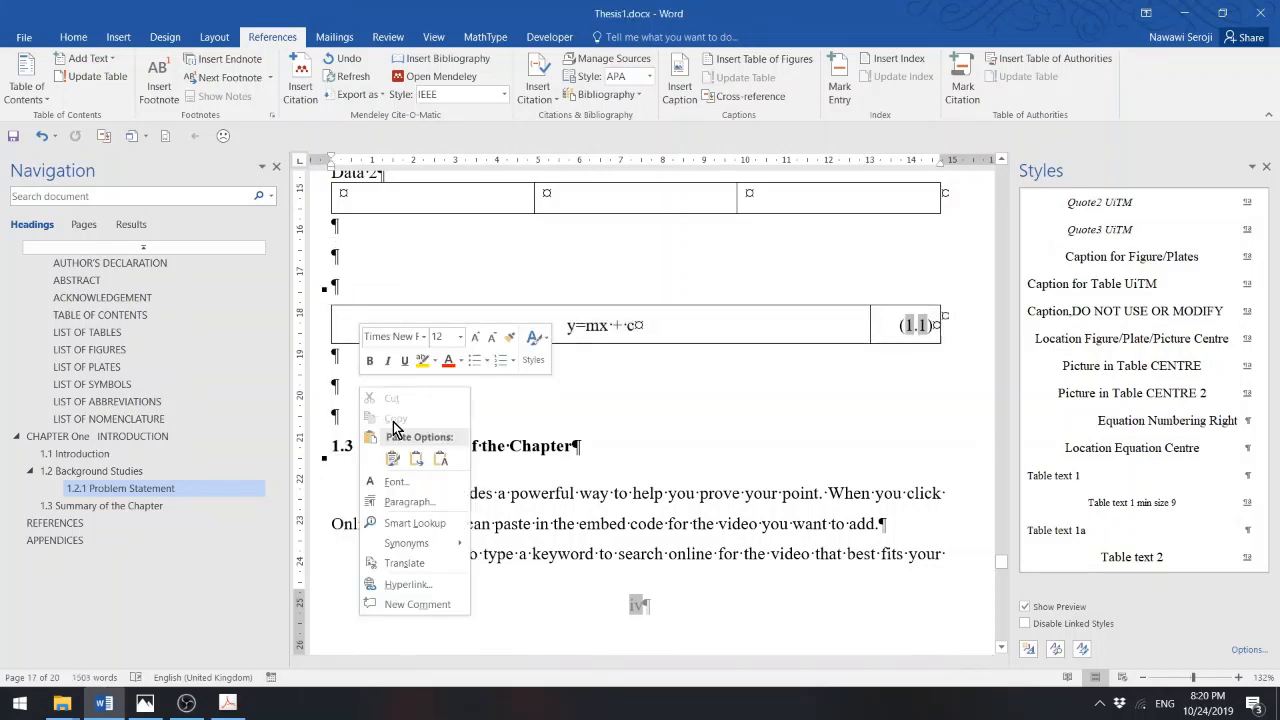
pyautogui.click(397, 459)
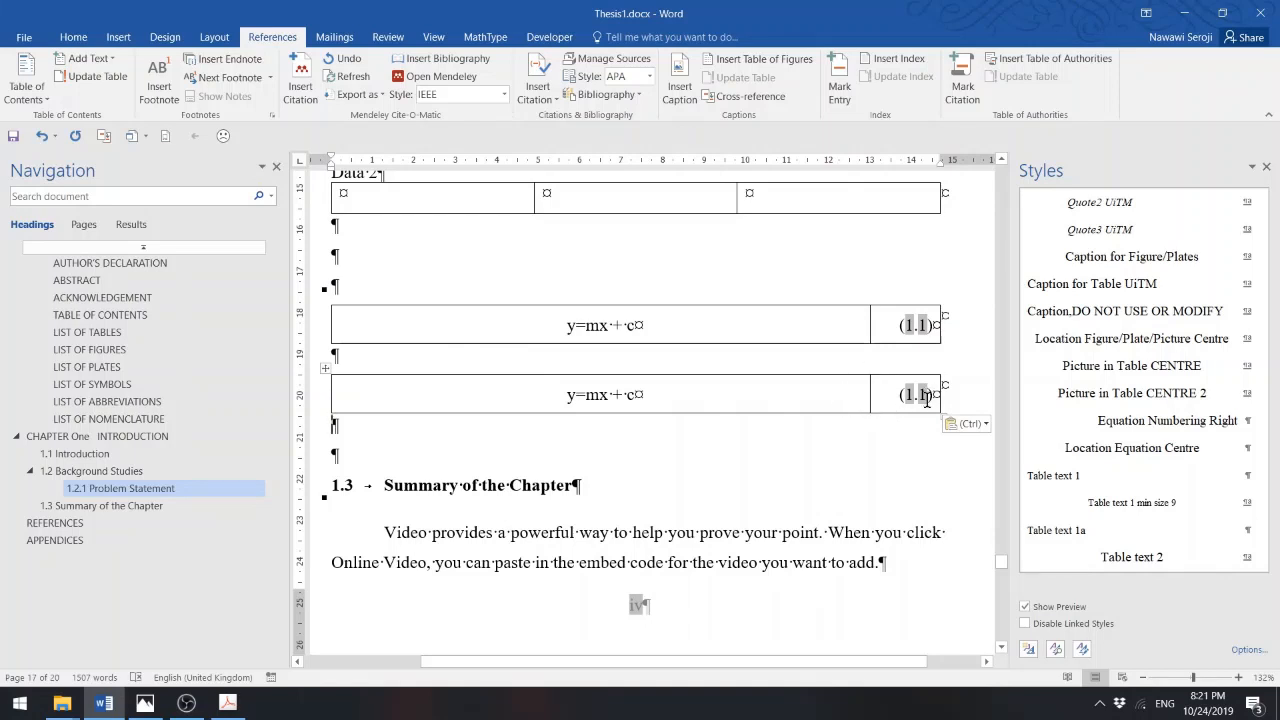
# - Paste a third copy of the equation table into the last empty paragraph before the Summary of the Chapter heading
pyautogui.click(325, 368)
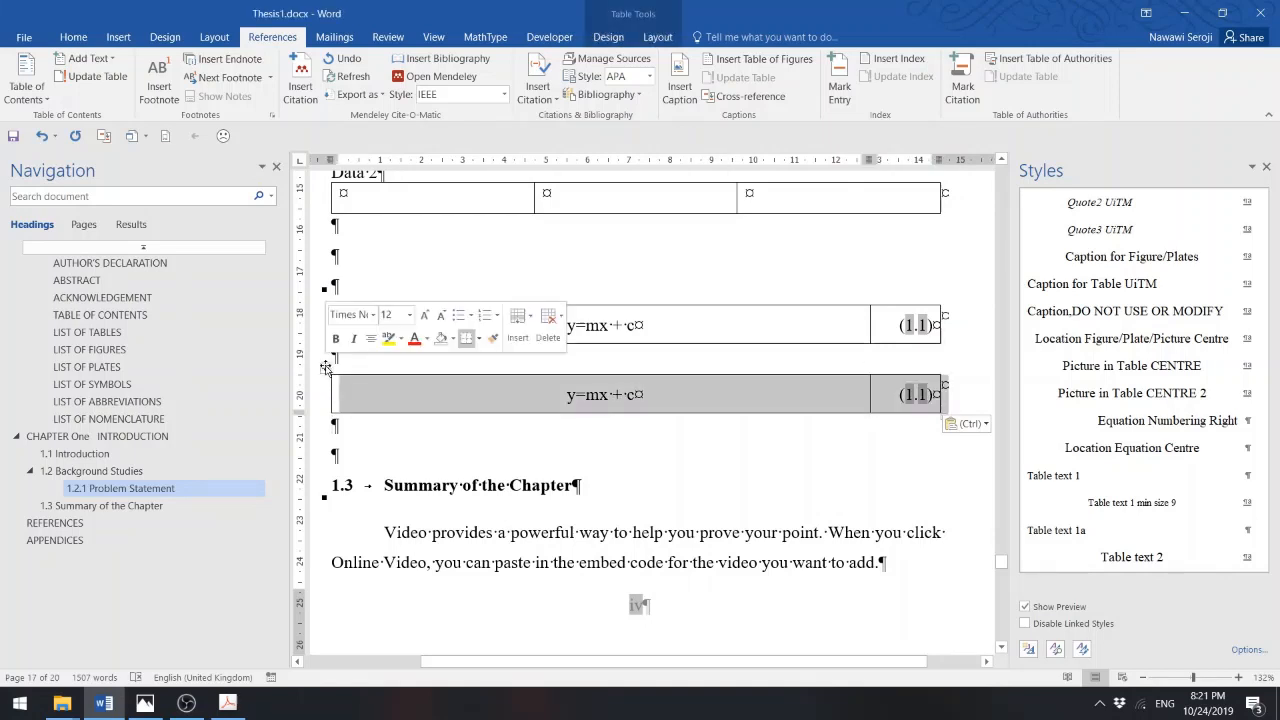
pyautogui.click(347, 450)
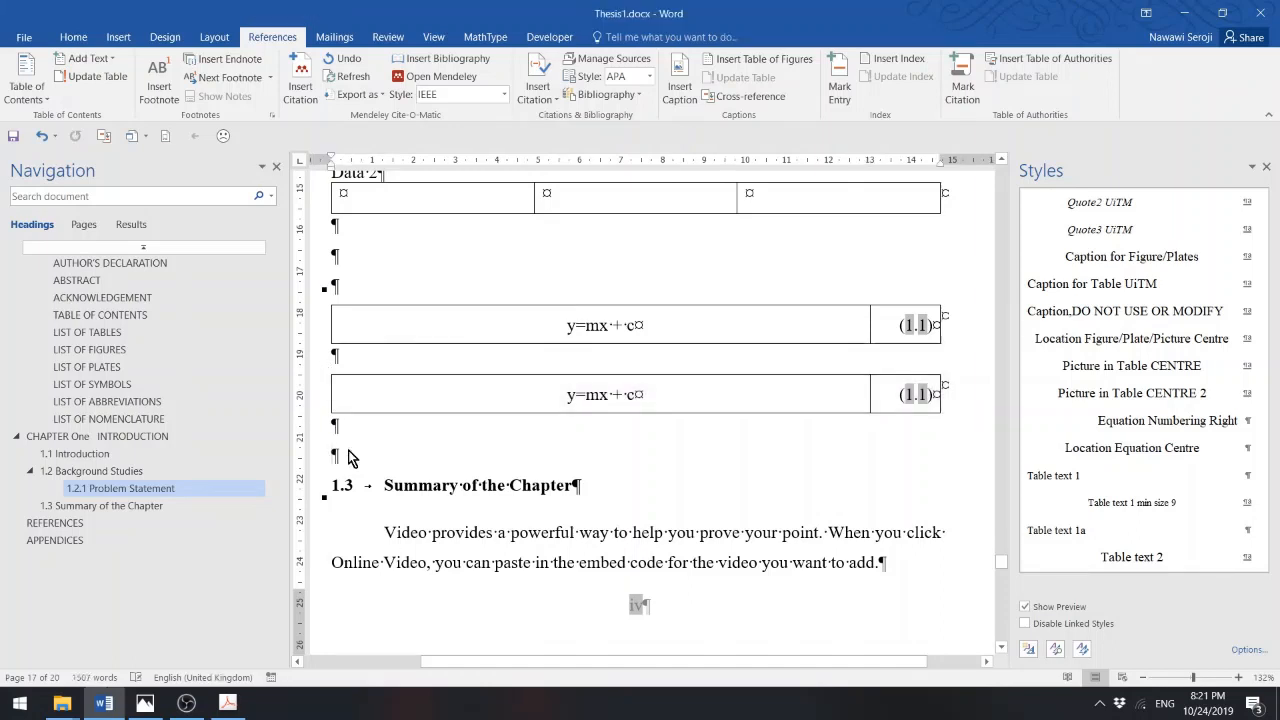
pyautogui.hotkey('ctrl', 'v')
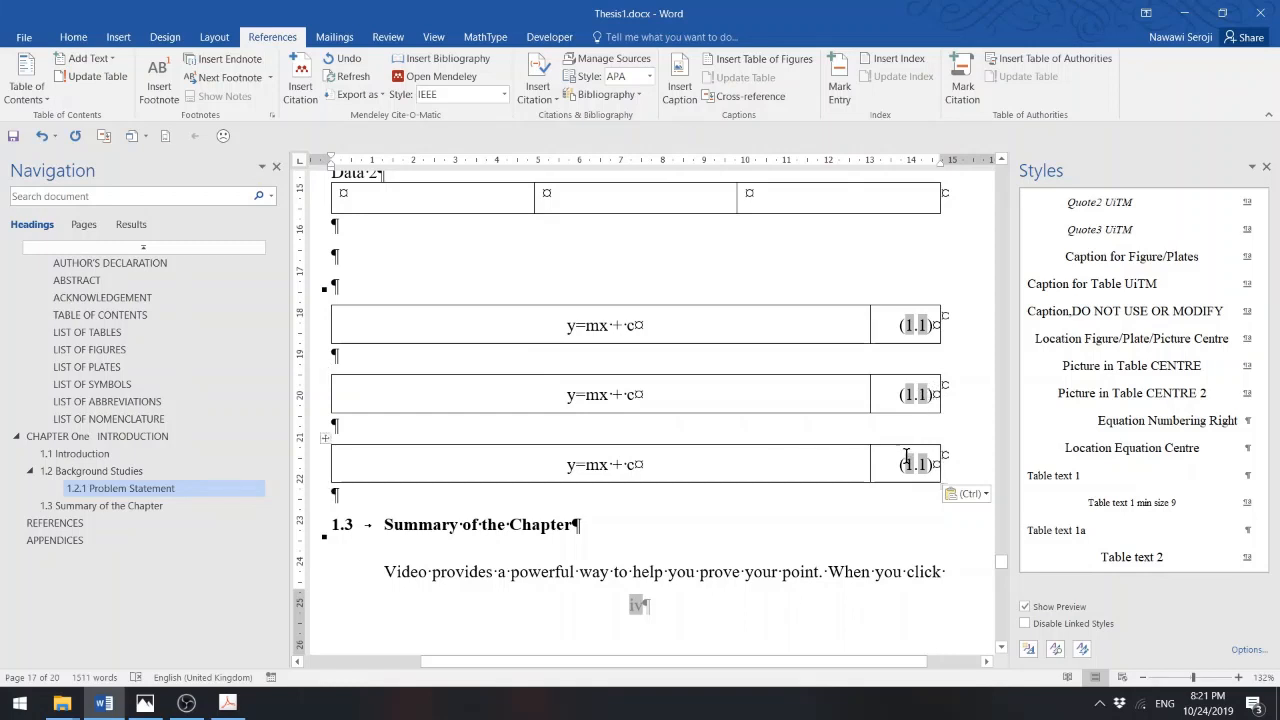
# - Refresh the equation numbers by viewing the document's print preview and returning to the thesis
pyautogui.click(27, 36)
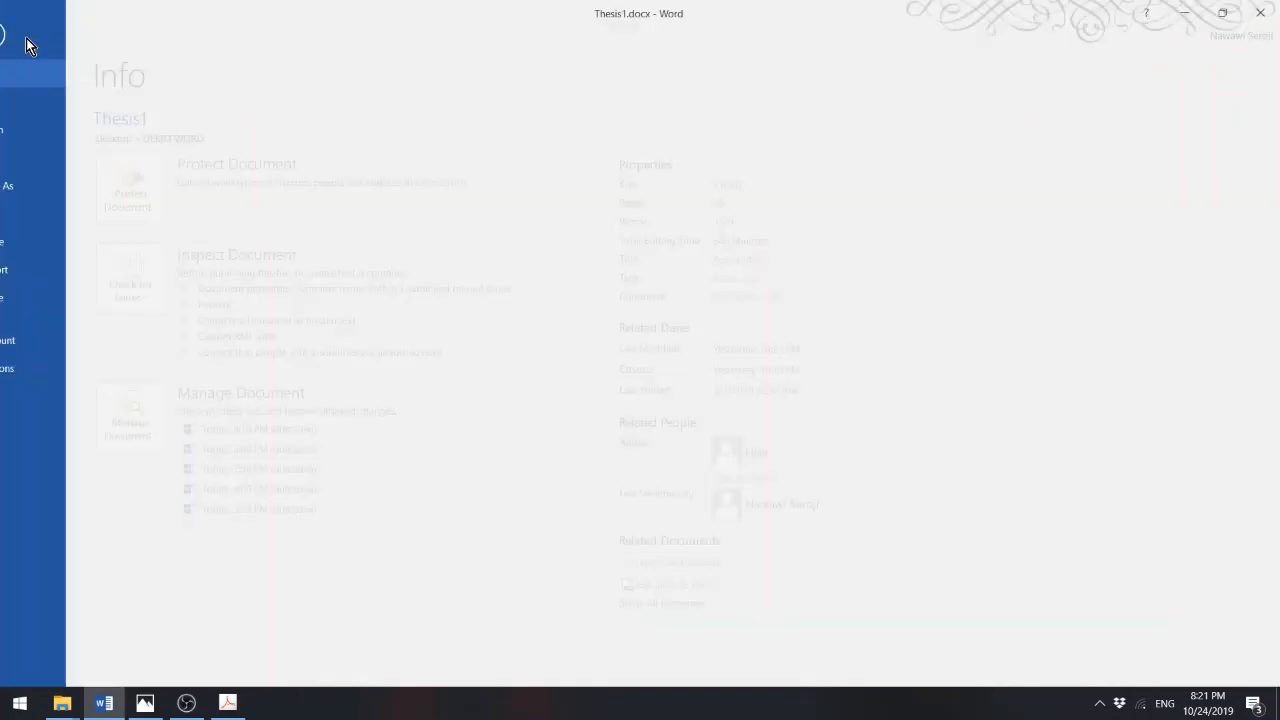
pyautogui.click(28, 214)
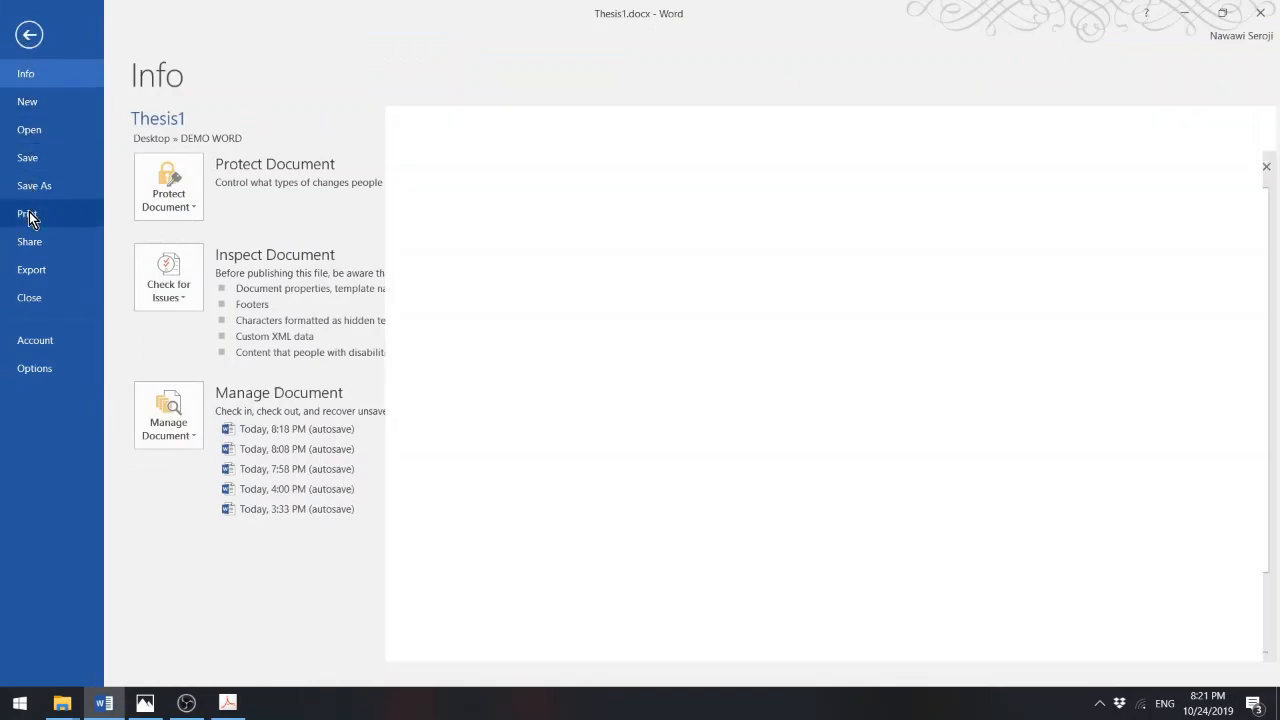
pyautogui.click(29, 40)
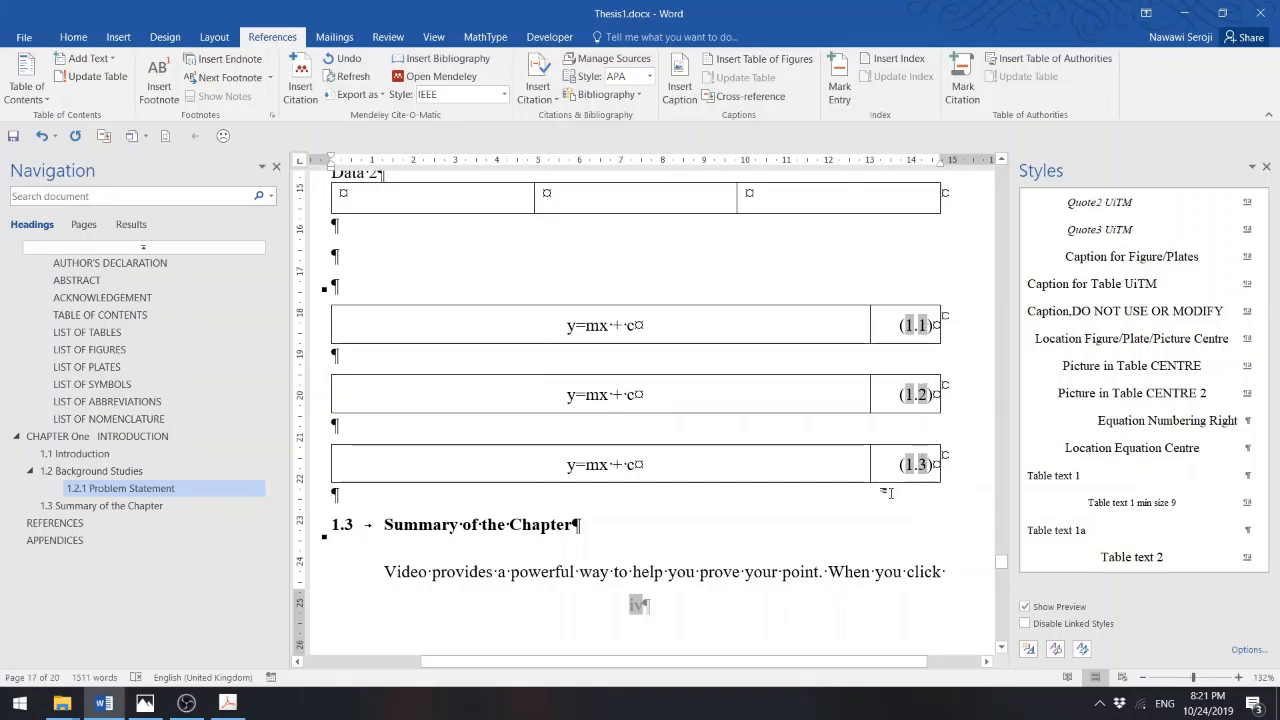
# - Examine Chapter One from its title to the equations, checking the figure and table captions and their cross-references
pyautogui.click(1002, 159)
pyautogui.click(1004, 158)
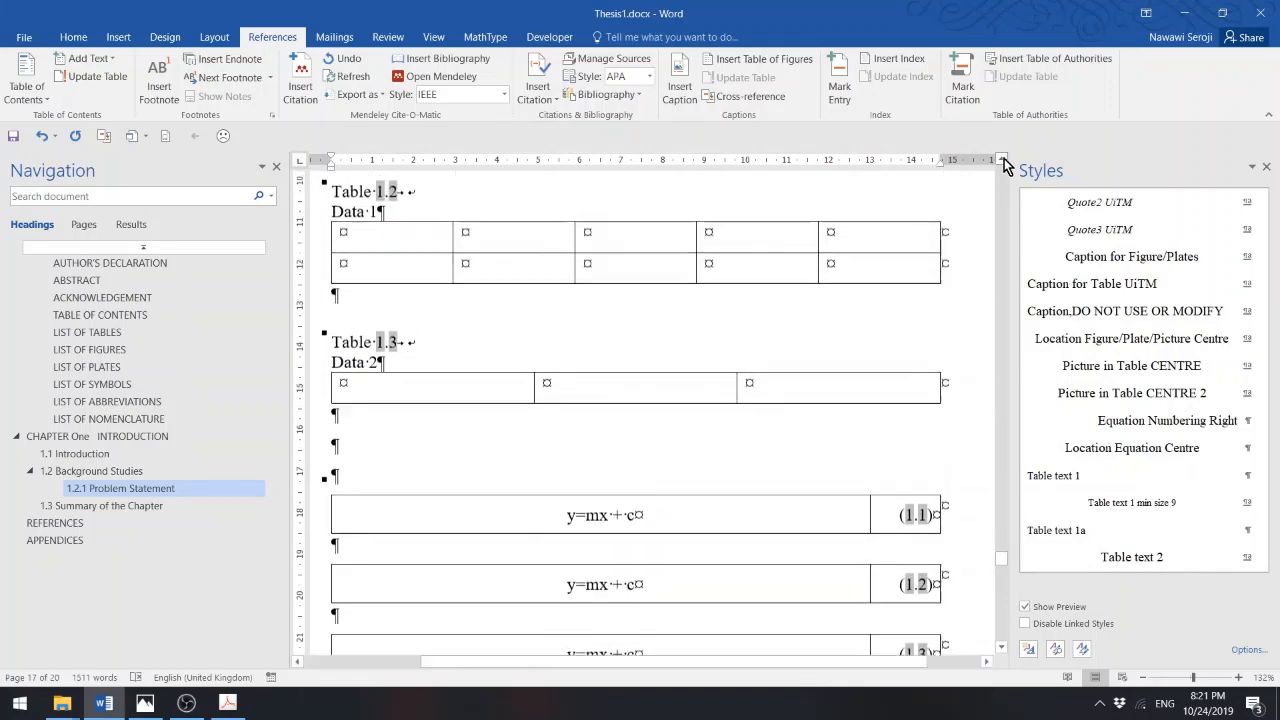
pyautogui.moveTo(1004, 158); pyautogui.dragTo(1004, 158)
pyautogui.moveTo(1002, 546); pyautogui.dragTo(1002, 503)
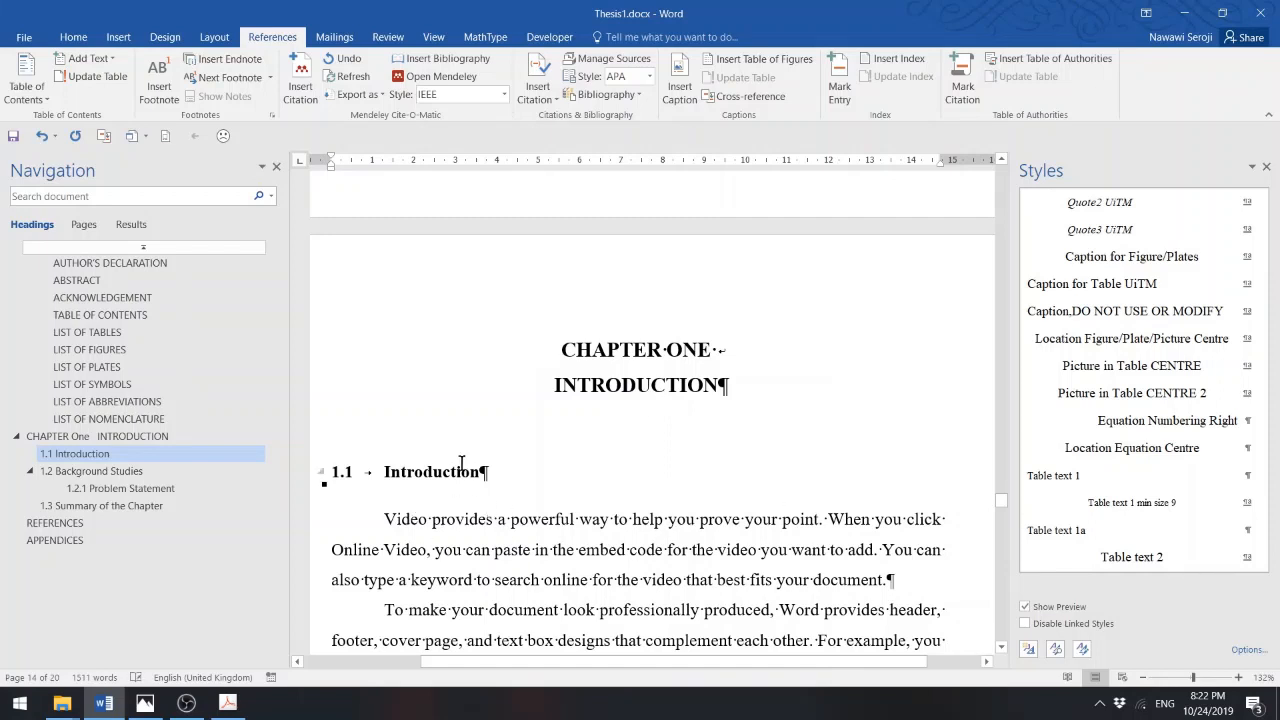
pyautogui.click(569, 520)
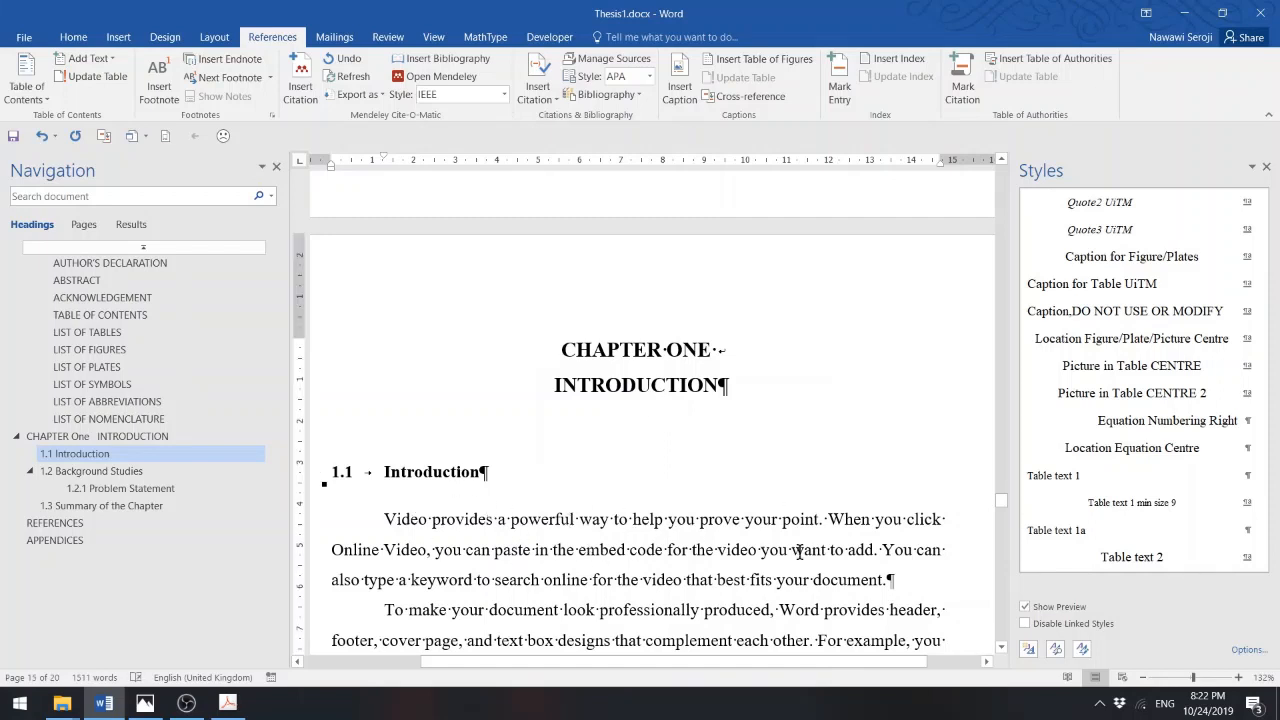
pyautogui.click(1001, 649)
pyautogui.click(1001, 649)
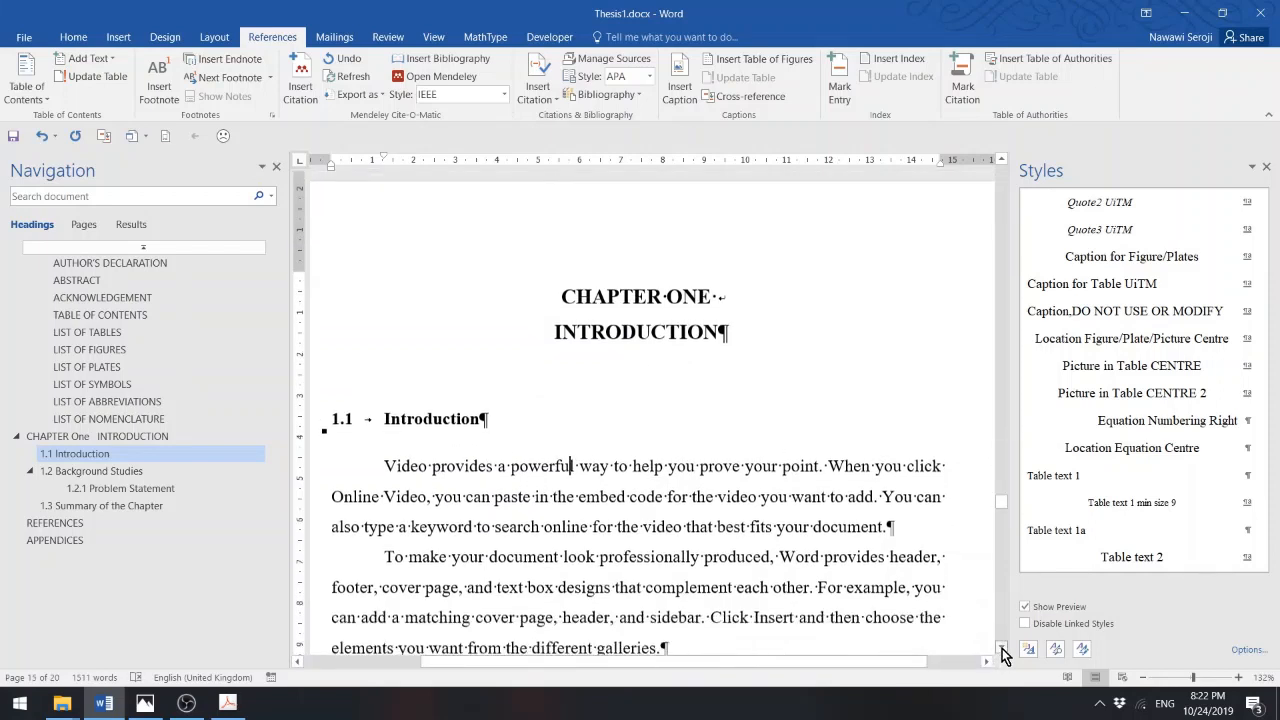
pyautogui.click(1002, 650)
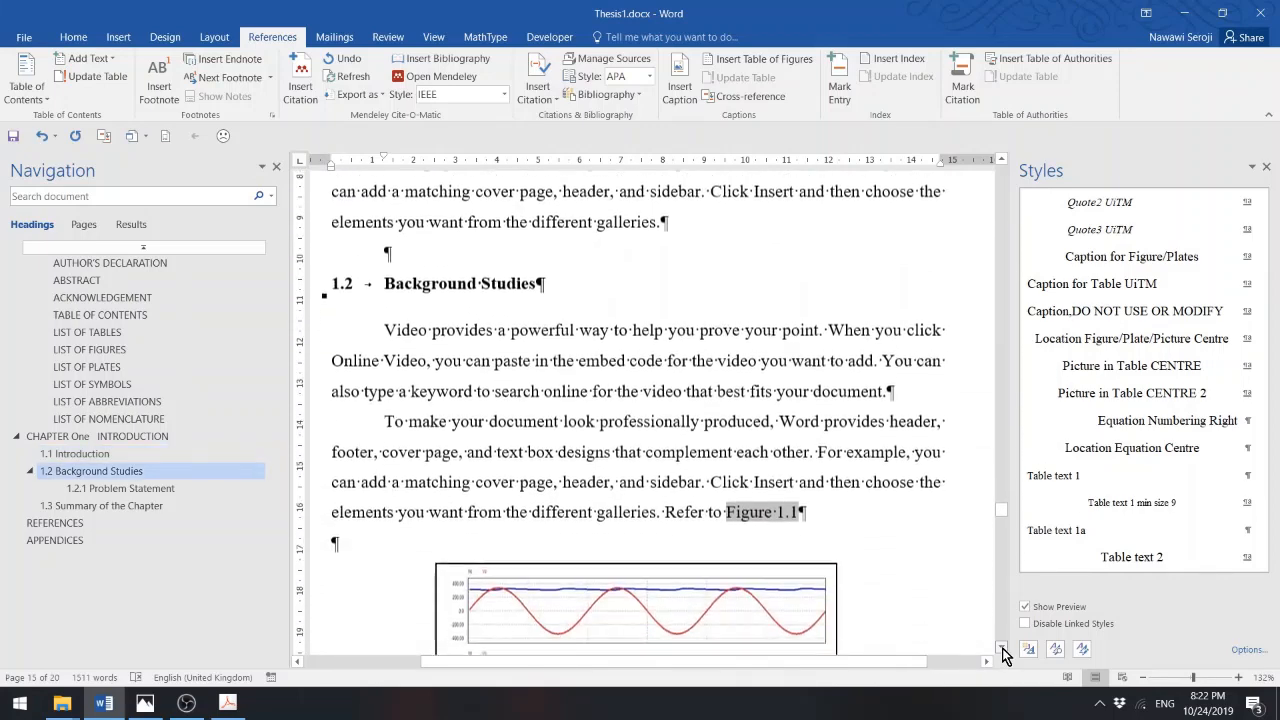
pyautogui.click(1005, 655)
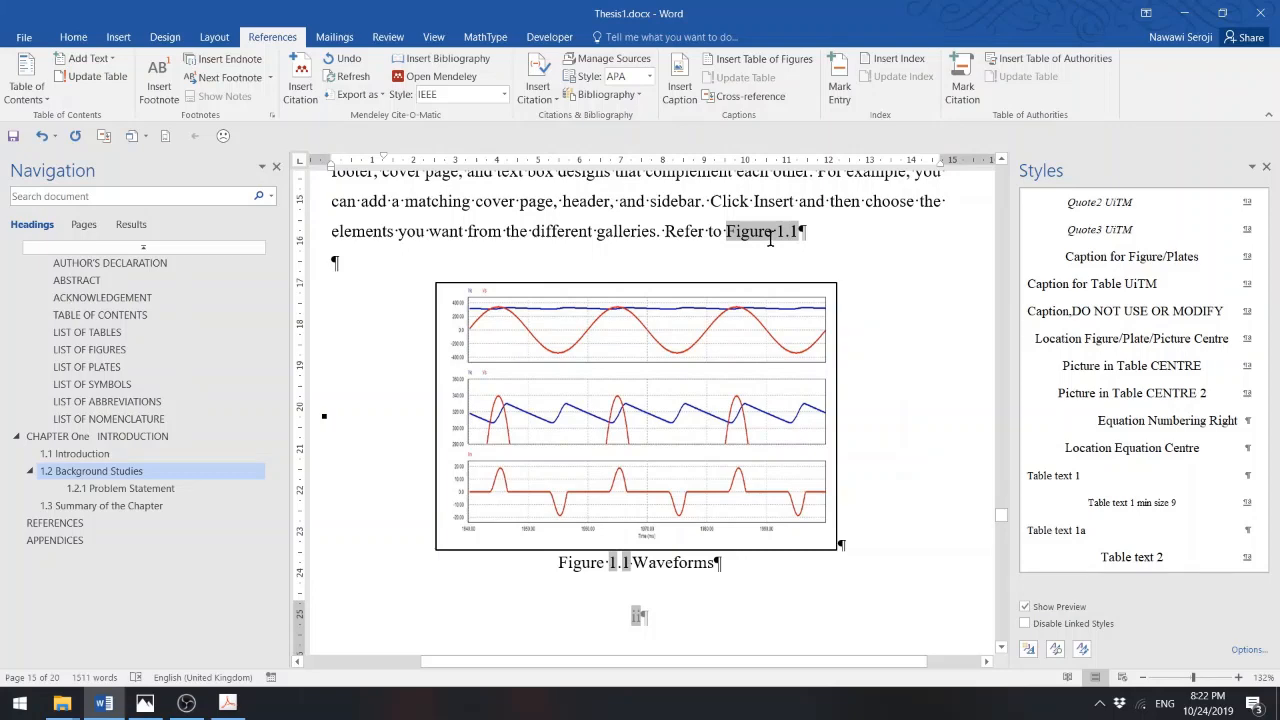
pyautogui.click(1002, 650)
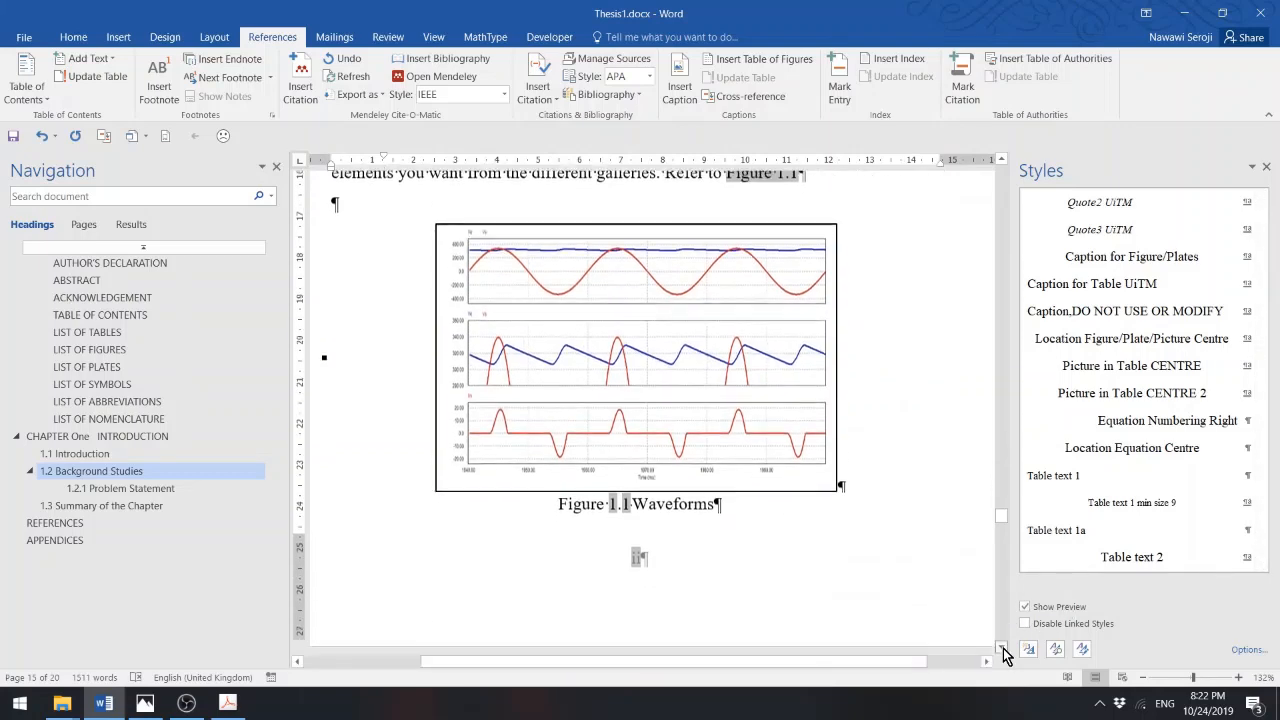
pyautogui.click(1003, 650)
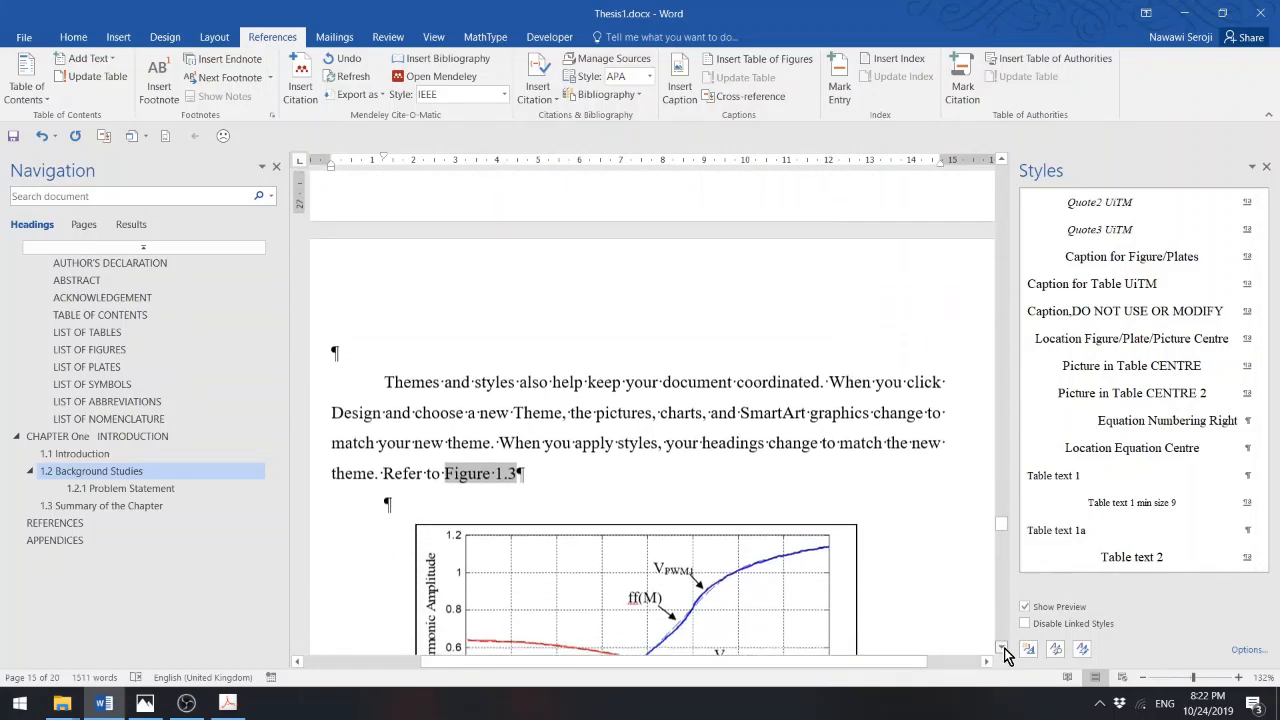
pyautogui.click(1003, 650)
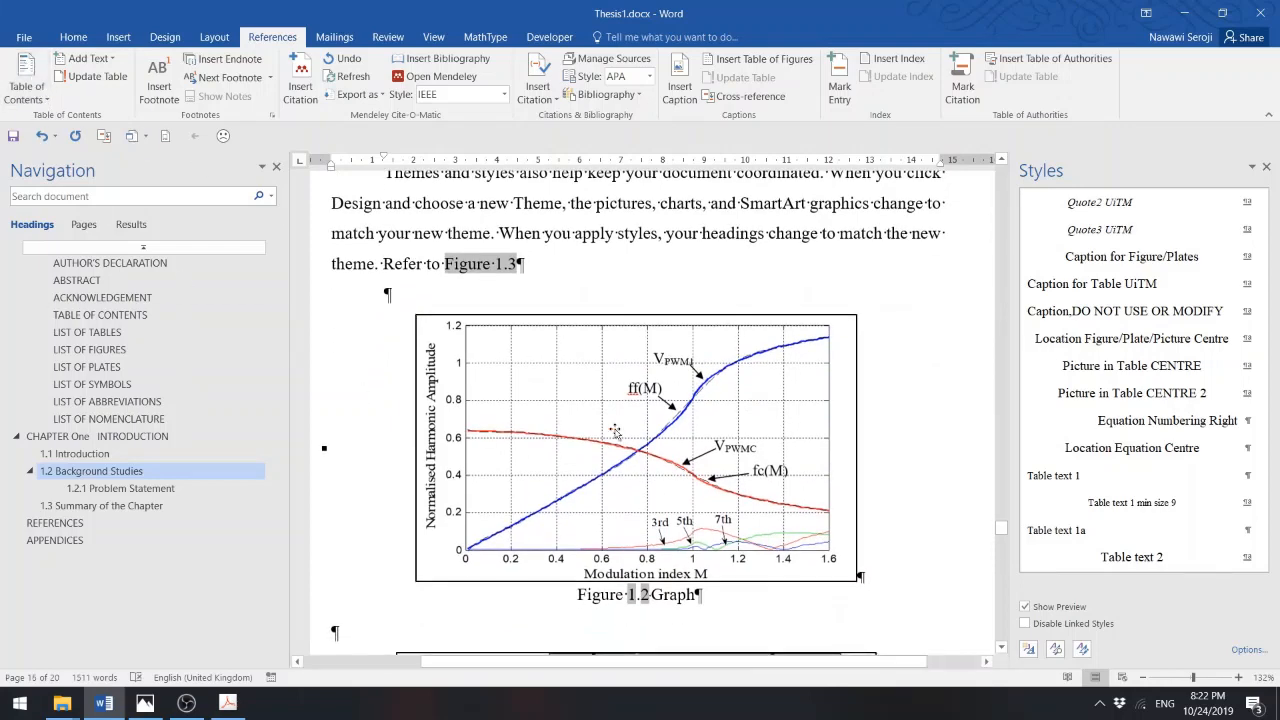
pyautogui.click(1002, 650)
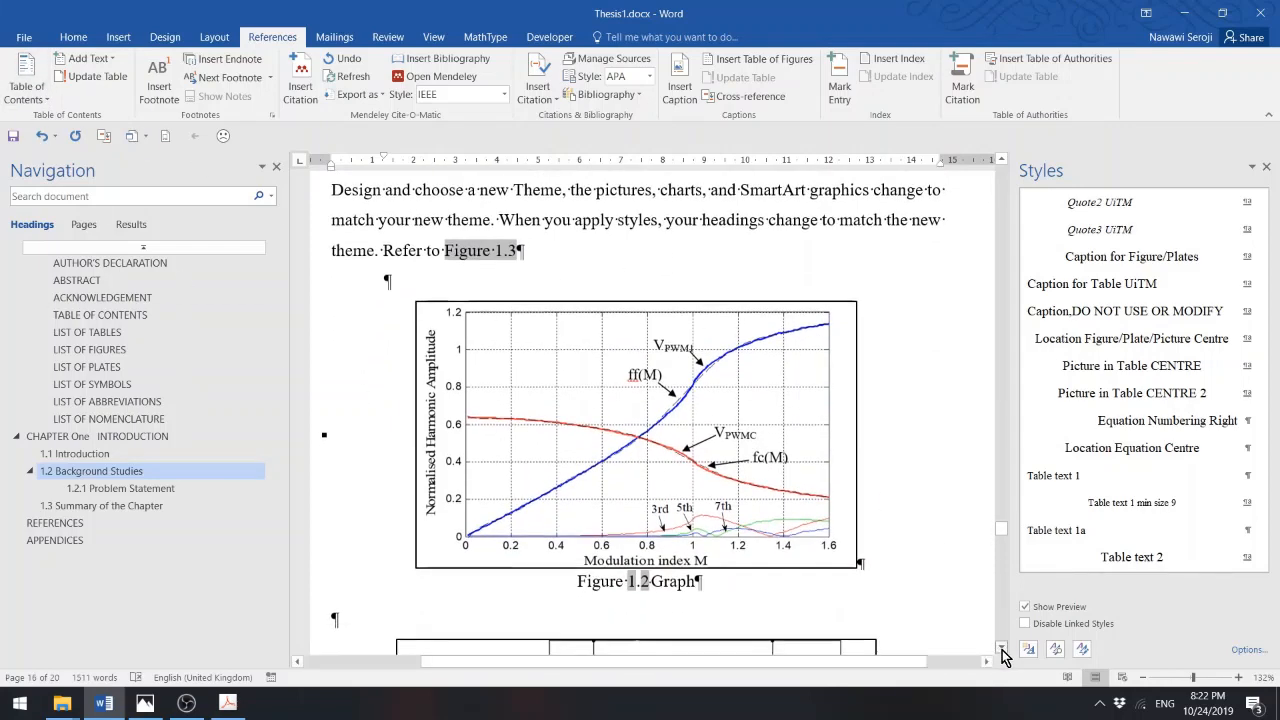
pyautogui.click(1003, 650)
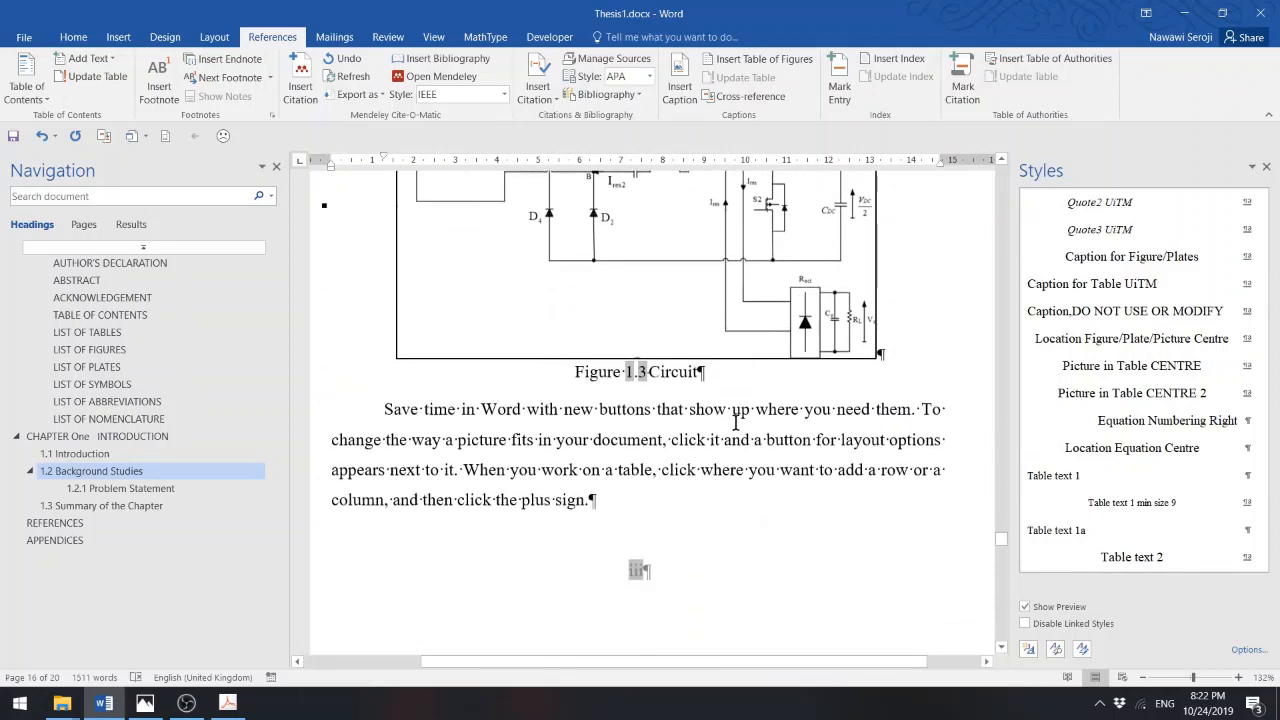
pyautogui.click(1002, 650)
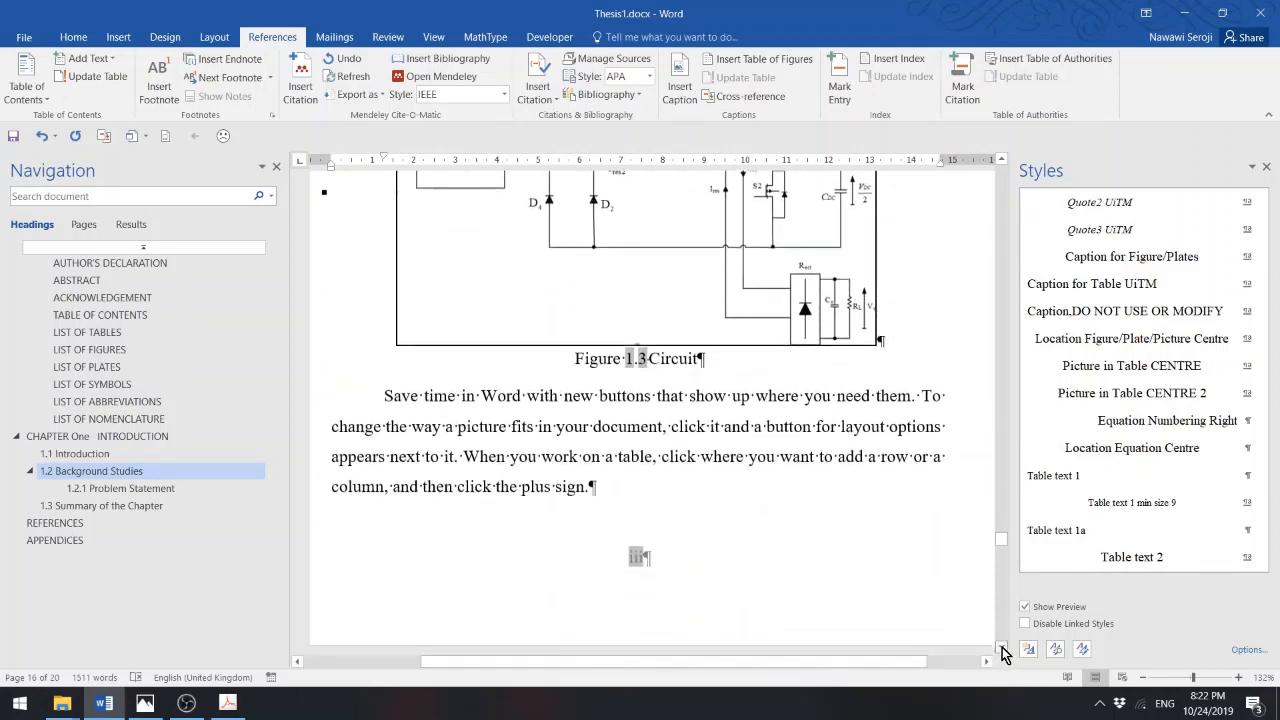
pyautogui.click(1003, 650)
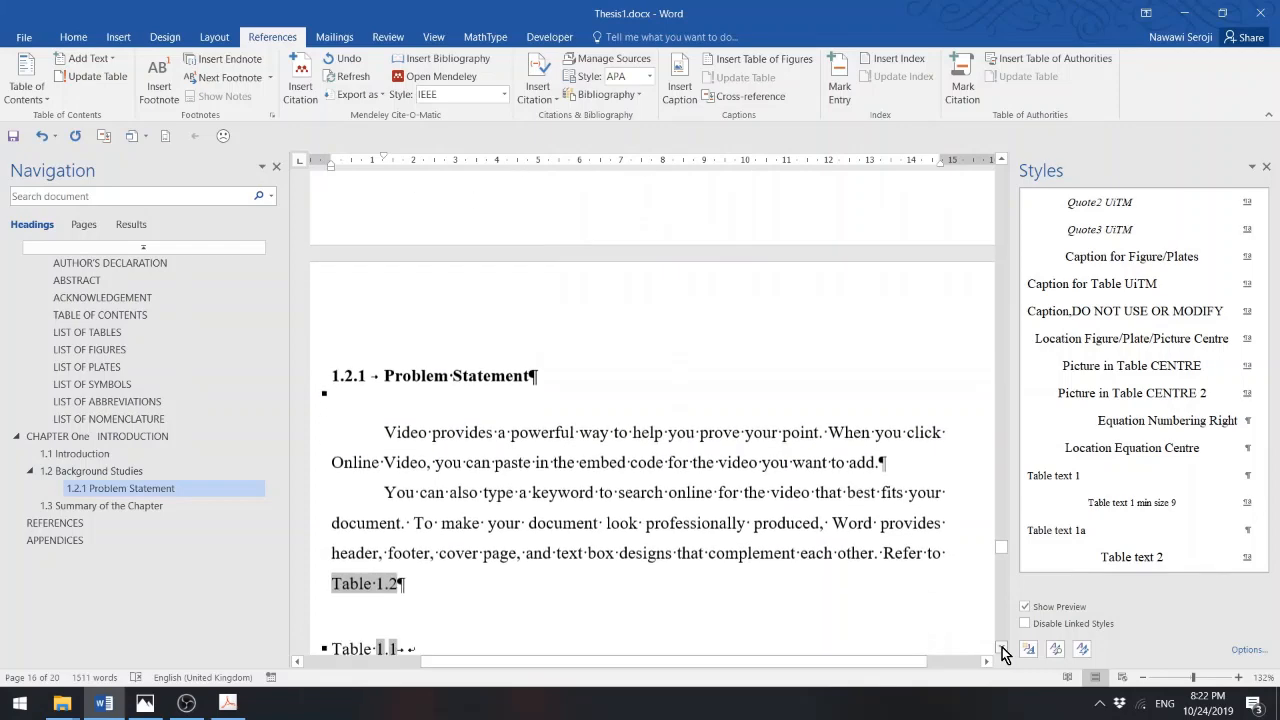
pyautogui.click(1003, 650)
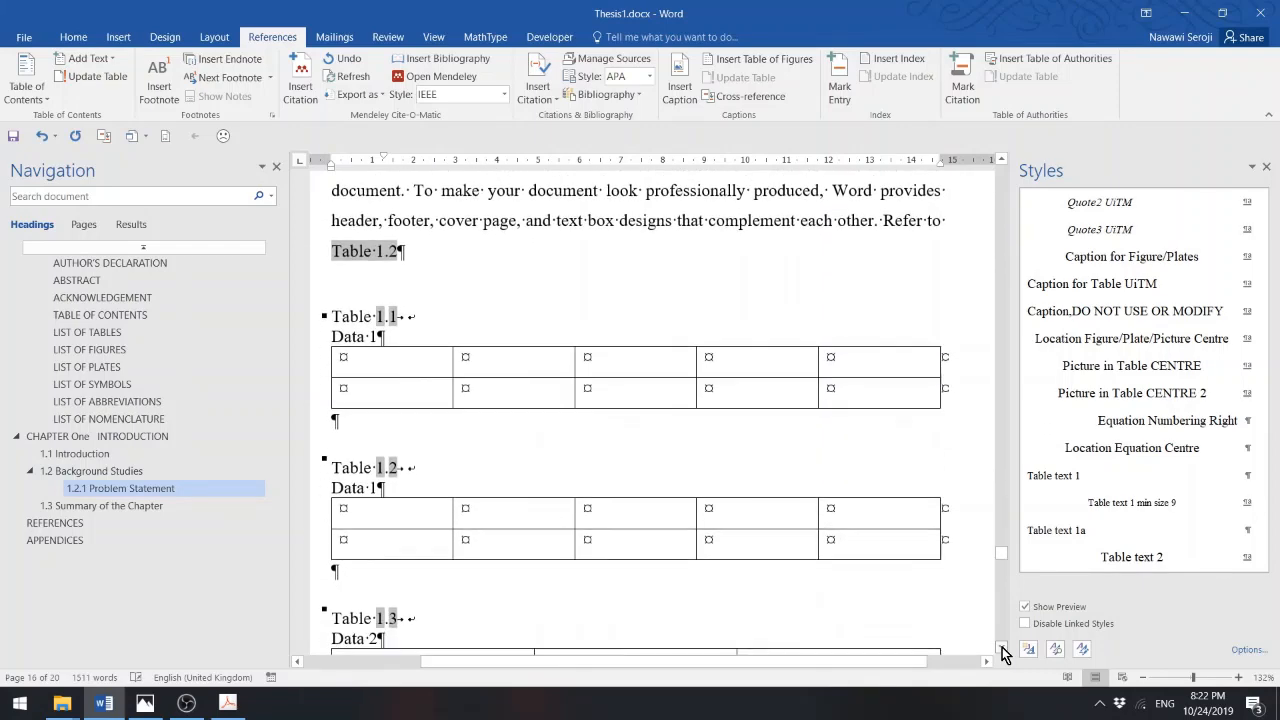
pyautogui.click(1003, 650)
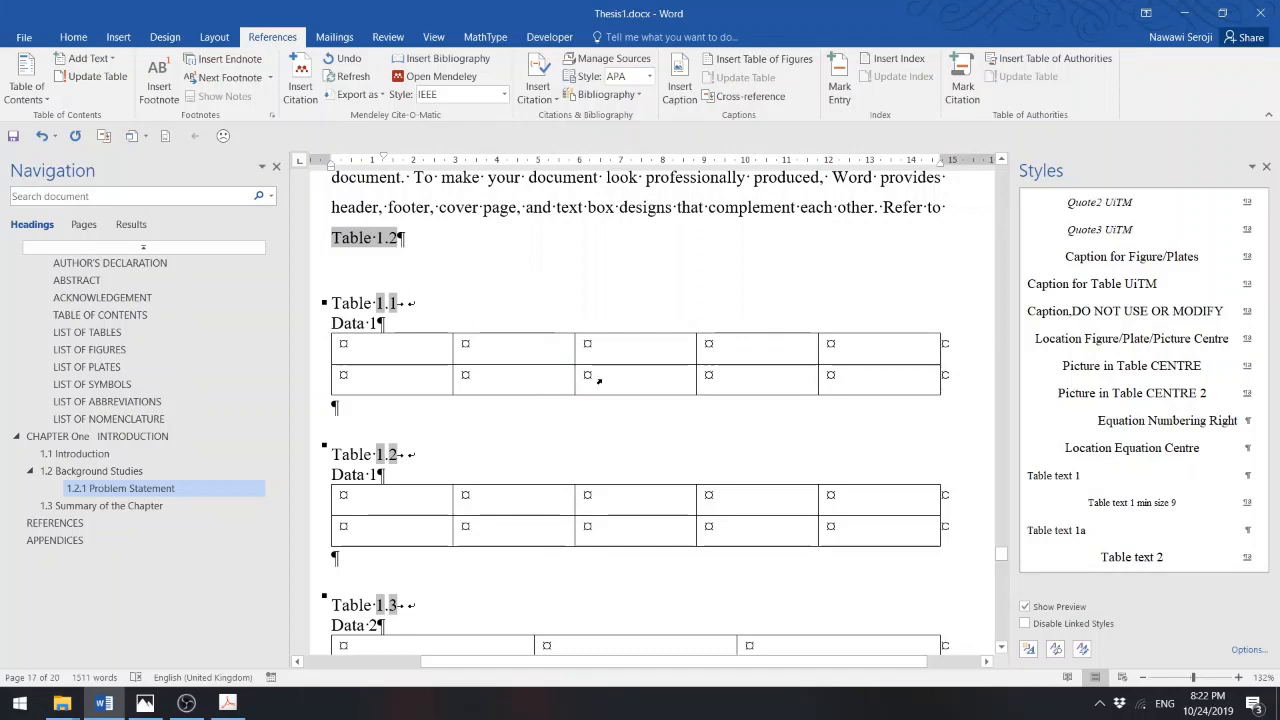
pyautogui.click(1001, 649)
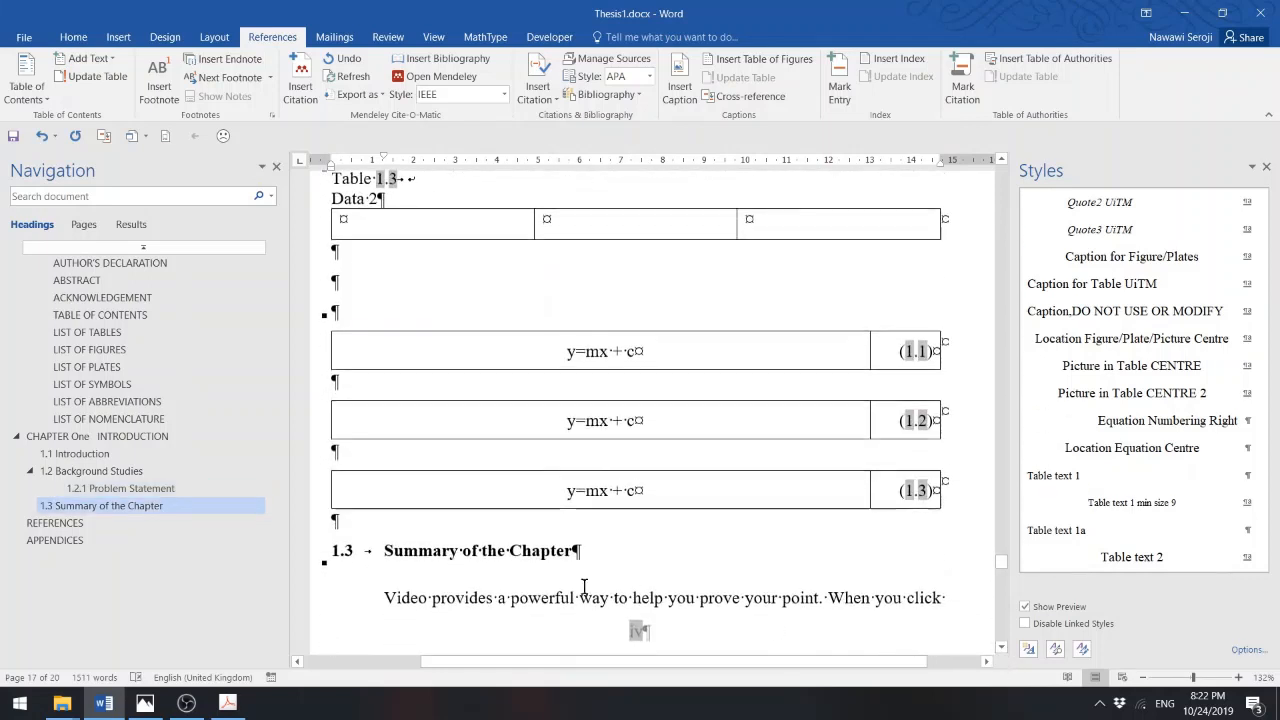
# - Add two new paragraphs below the third equation table and enter the text "Equation" in the last one
pyautogui.click(401, 522)
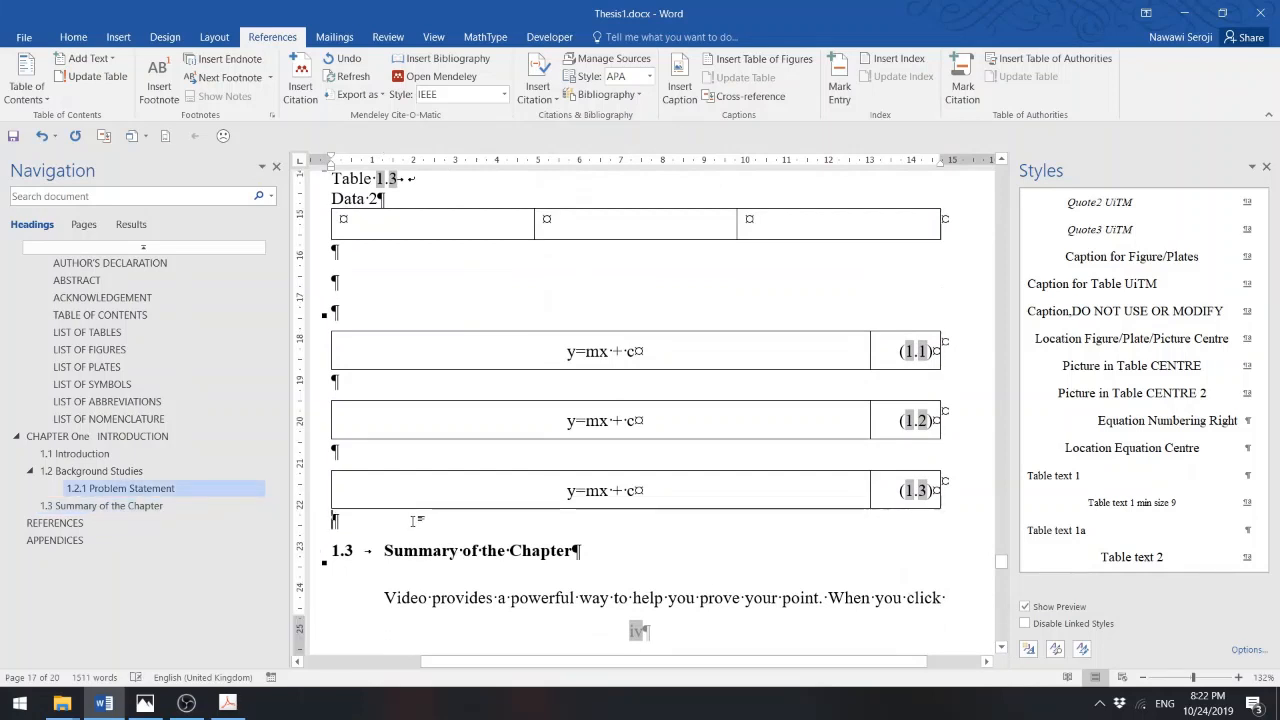
pyautogui.press('Return')
pyautogui.press('Return')
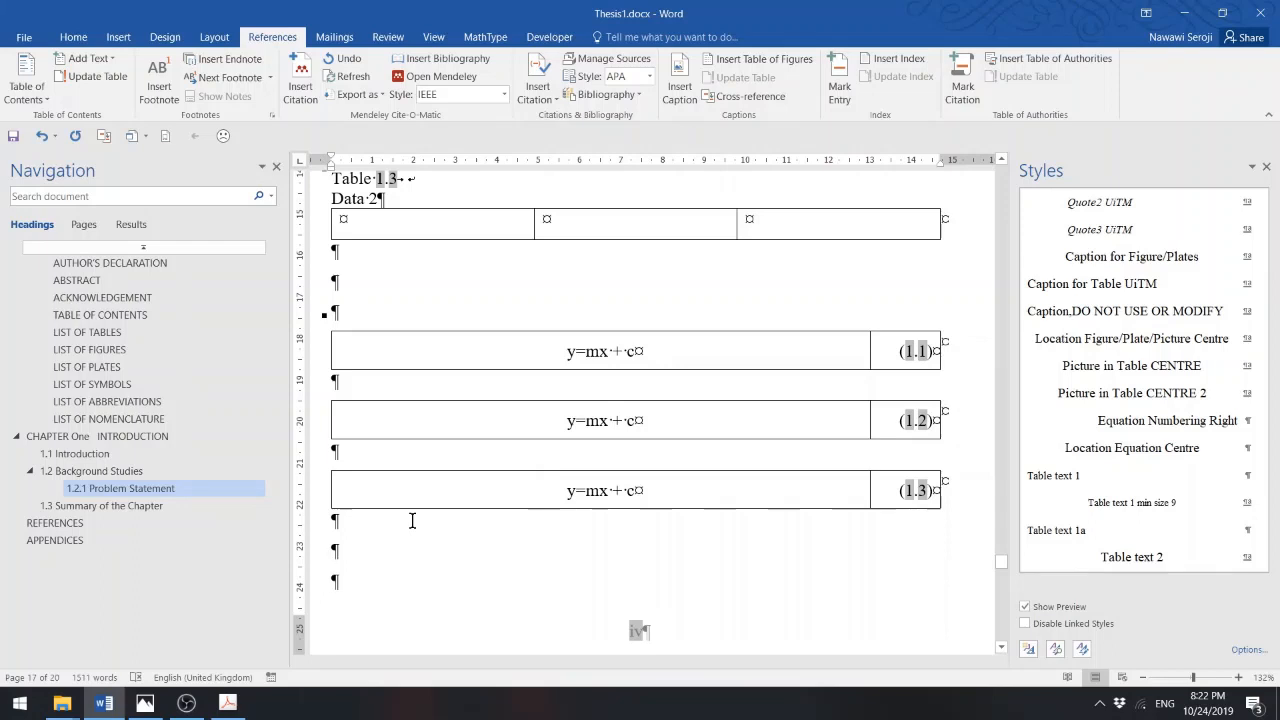
pyautogui.write('Equation')
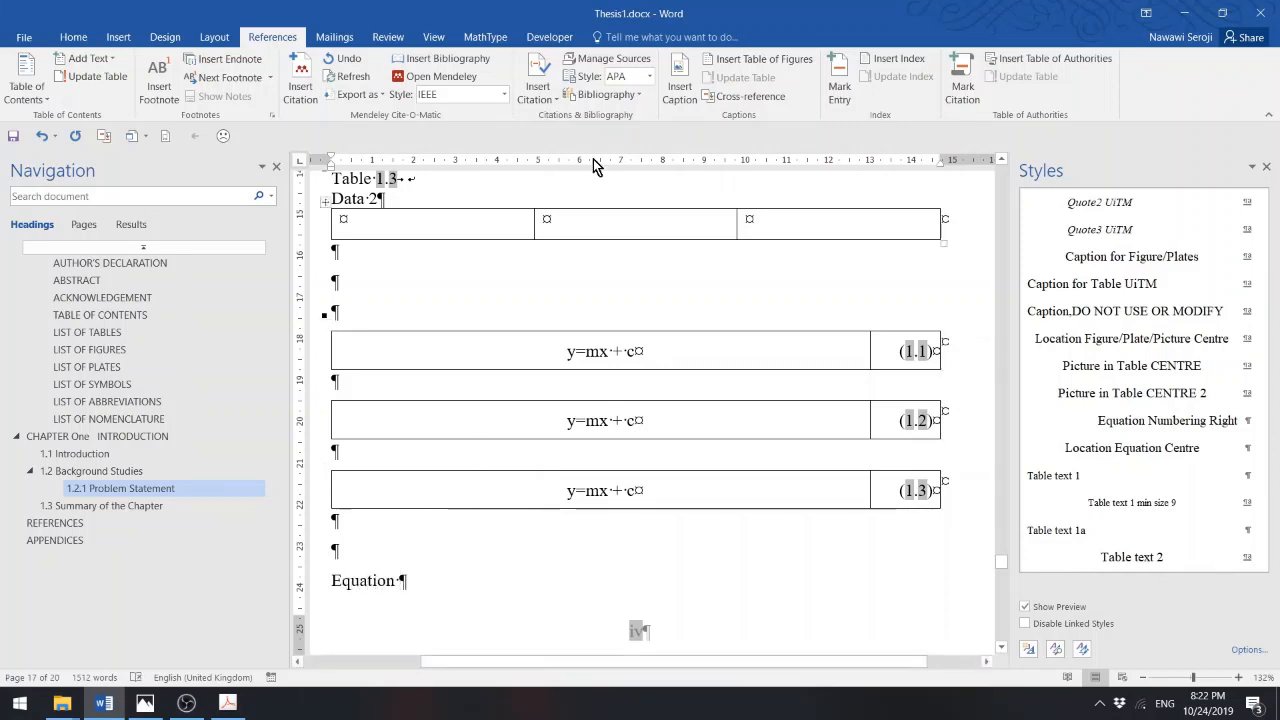
# - Insert a hyperlinked cross-reference to equation (1.1) after the word "Equation", using the Equation reference type and the entire caption
pyautogui.click(743, 97)
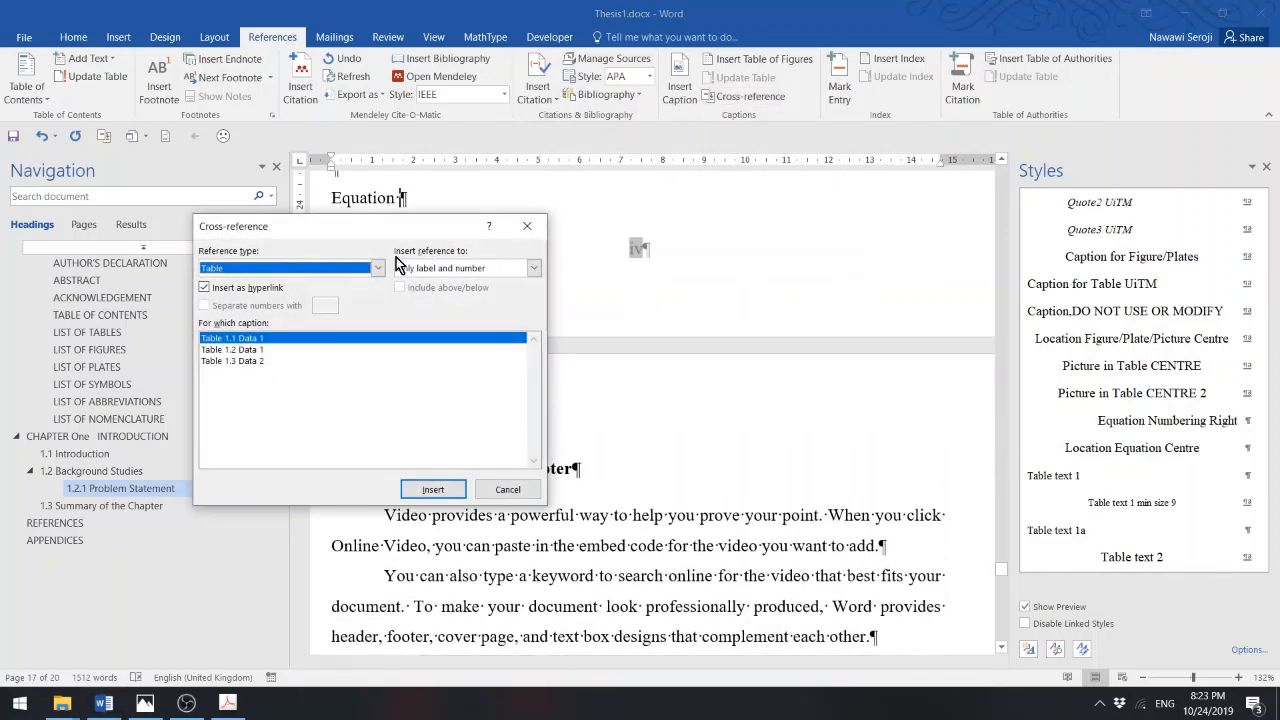
pyautogui.click(379, 270)
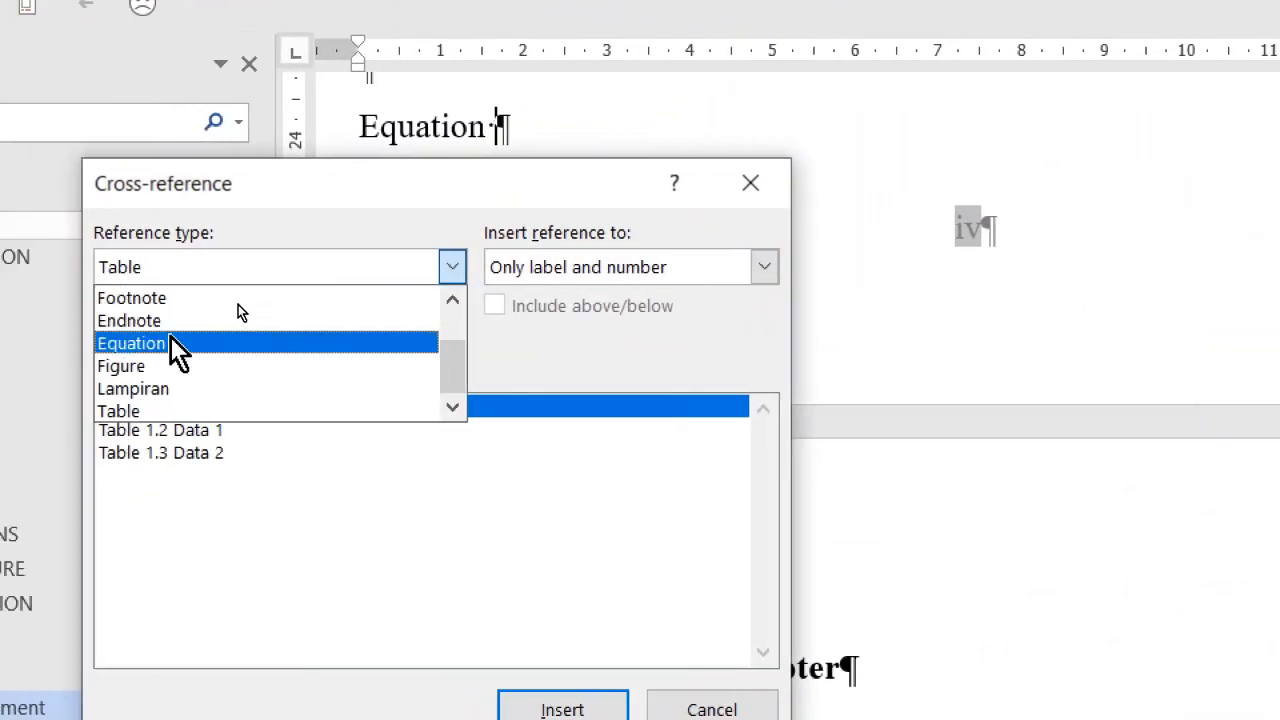
pyautogui.click(172, 343)
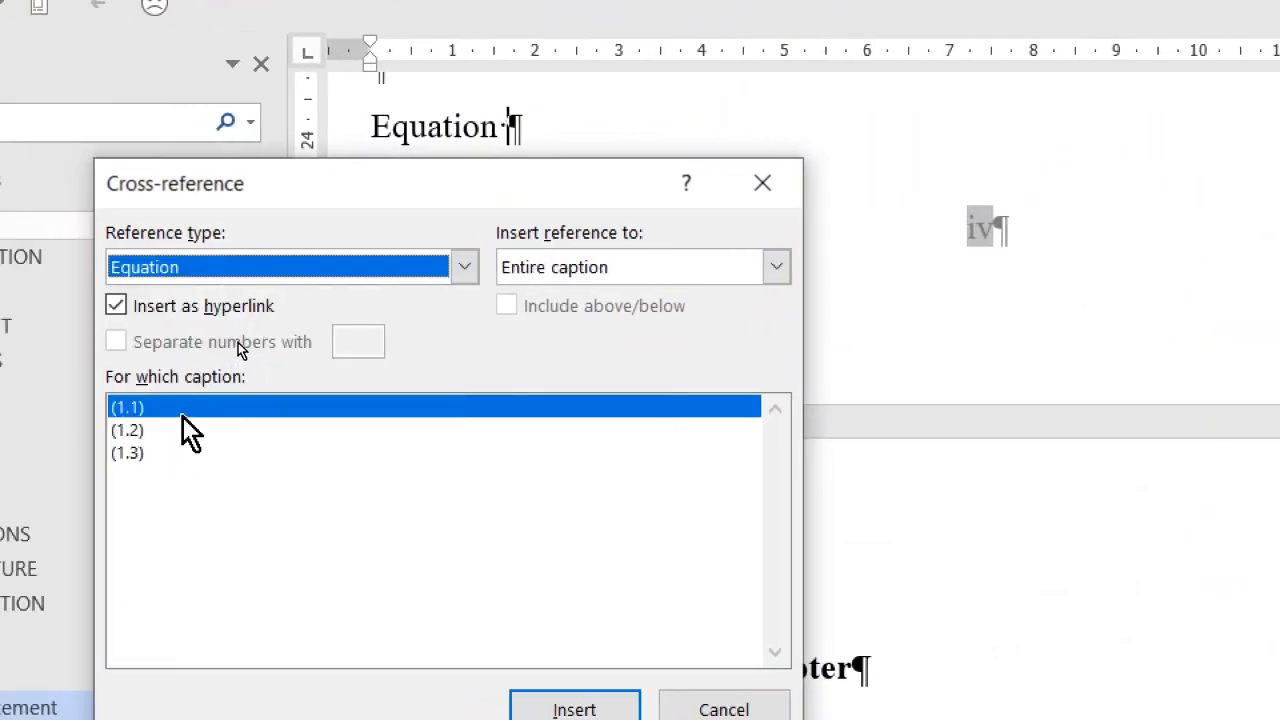
pyautogui.click(197, 408)
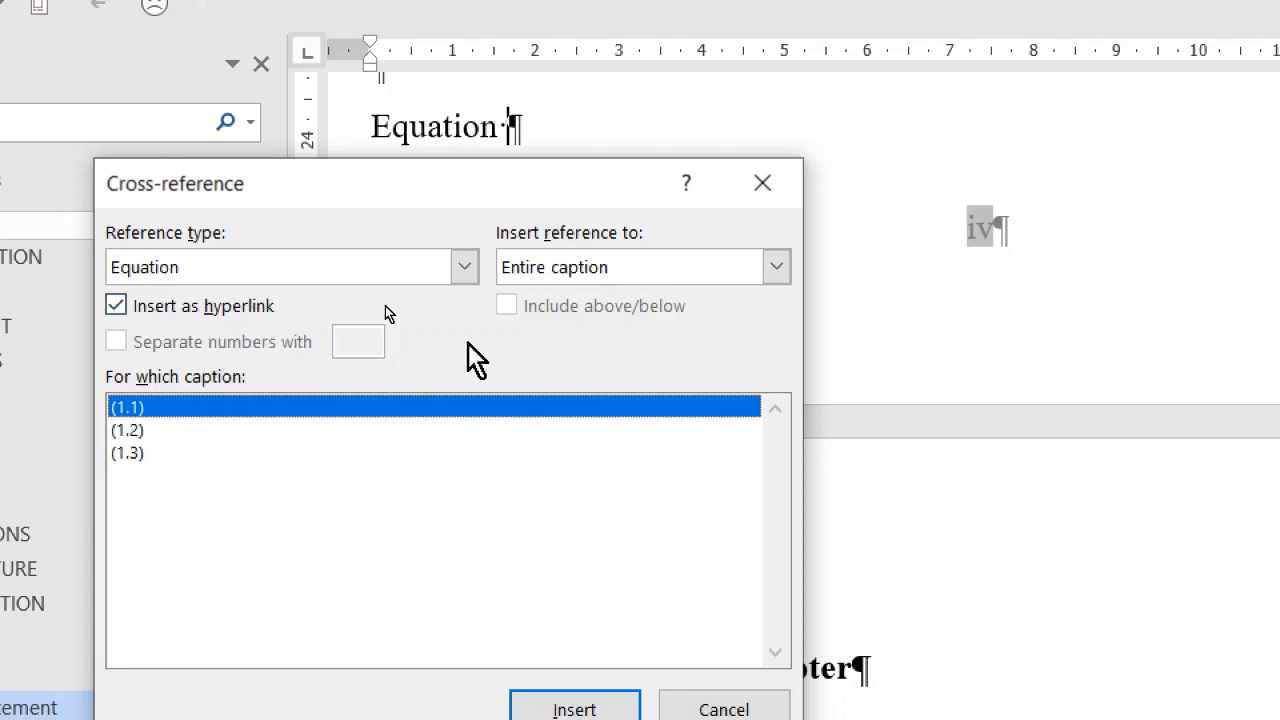
pyautogui.click(777, 266)
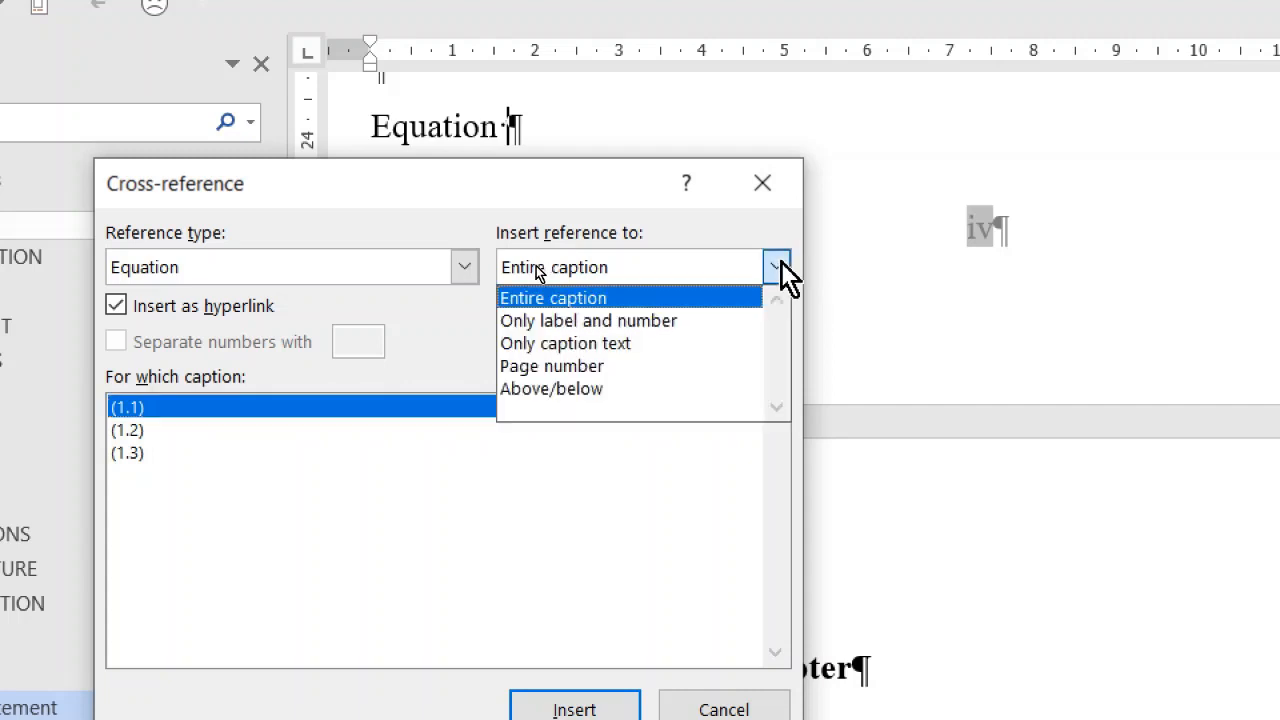
pyautogui.click(650, 320)
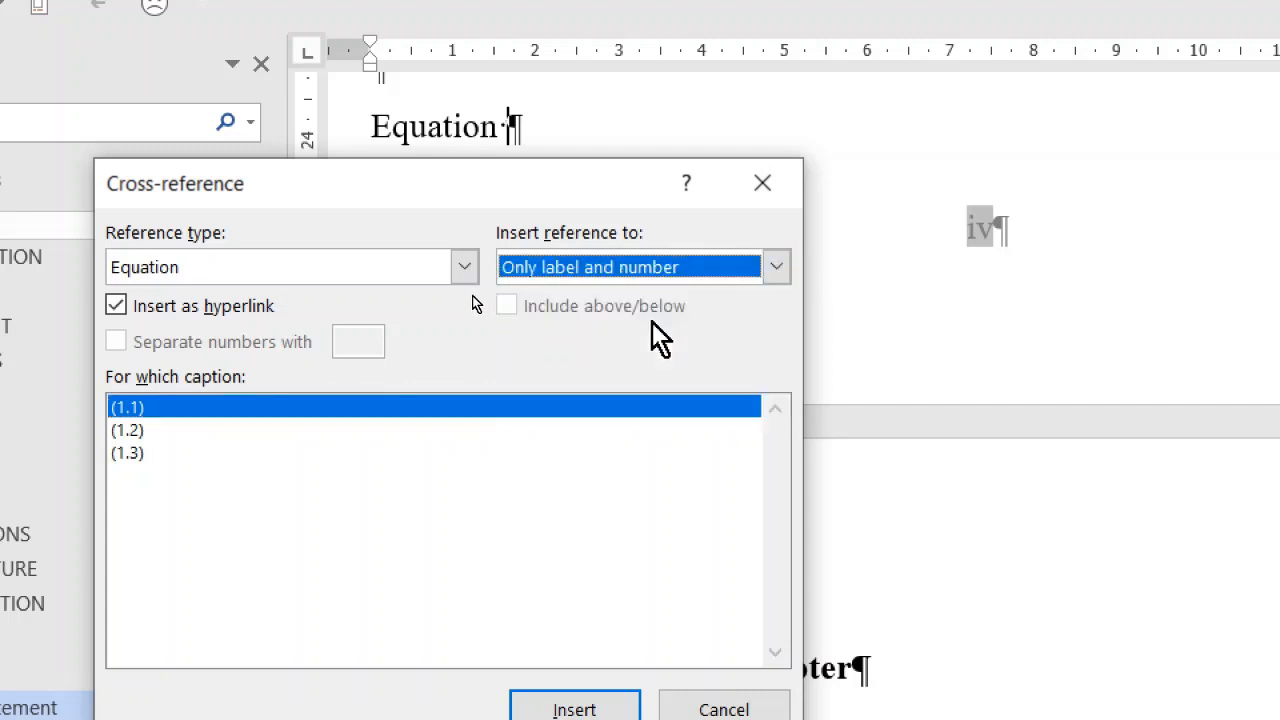
pyautogui.click(776, 268)
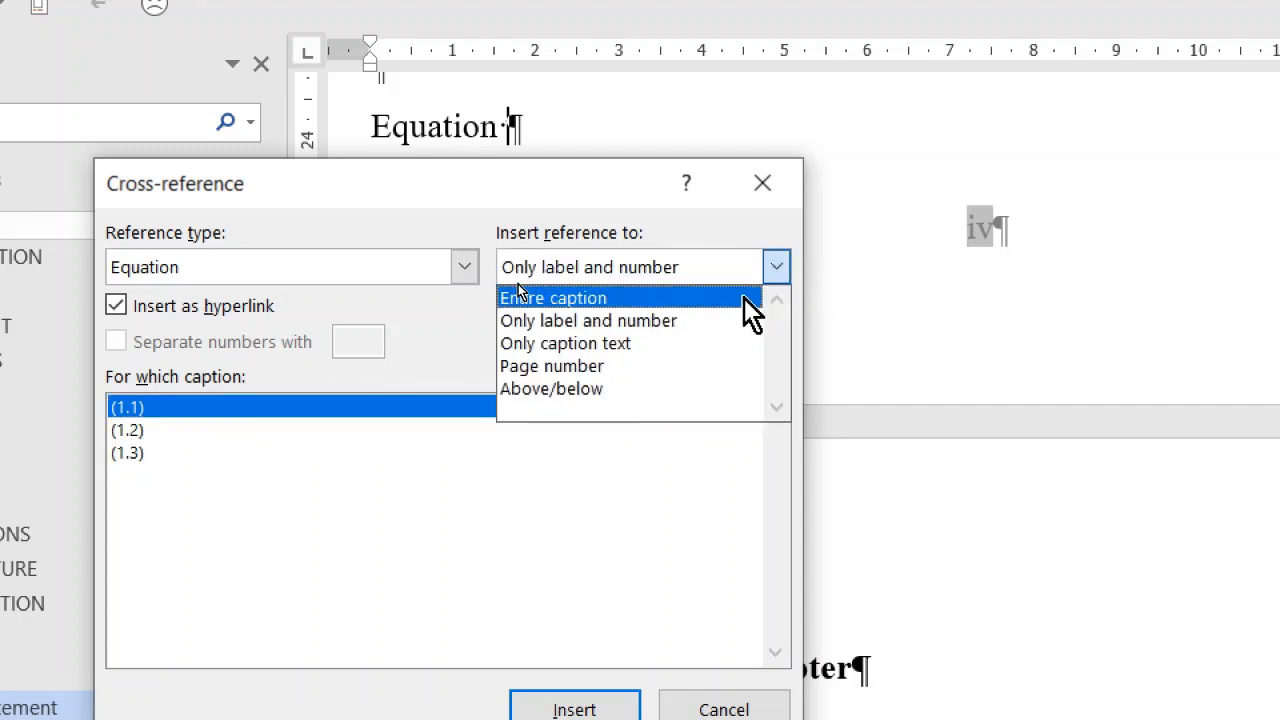
pyautogui.click(744, 298)
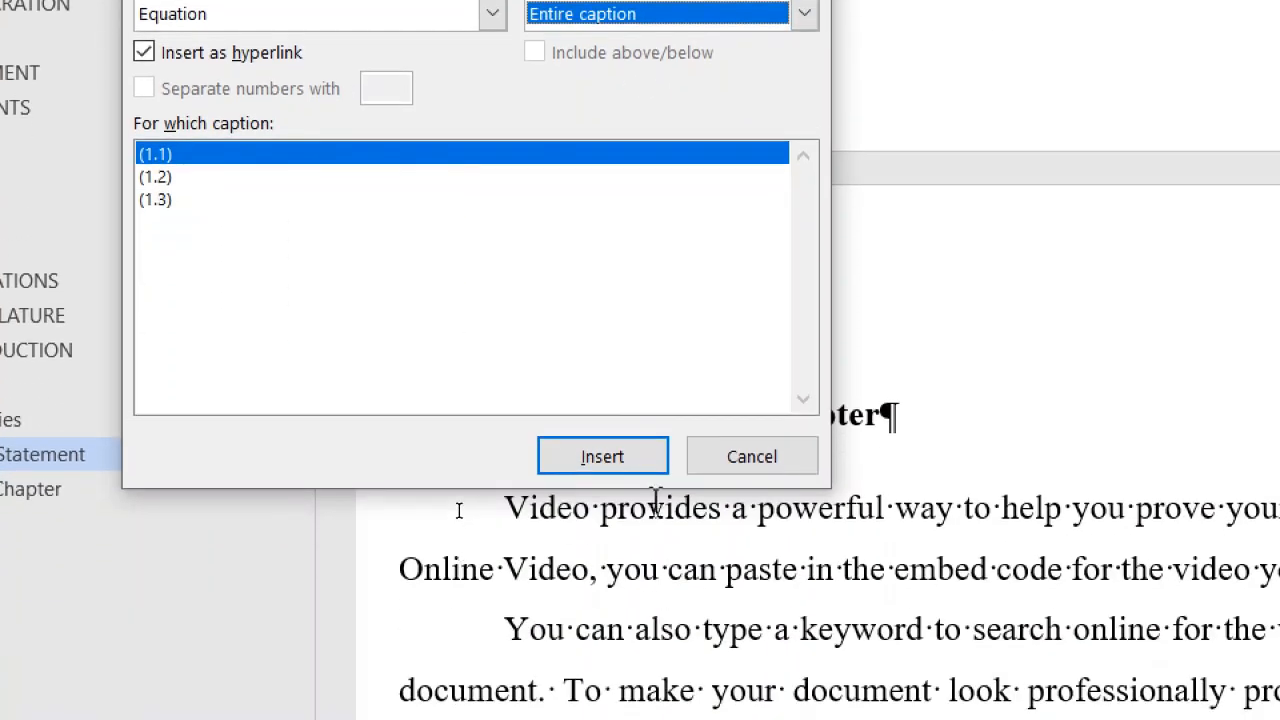
pyautogui.click(629, 456)
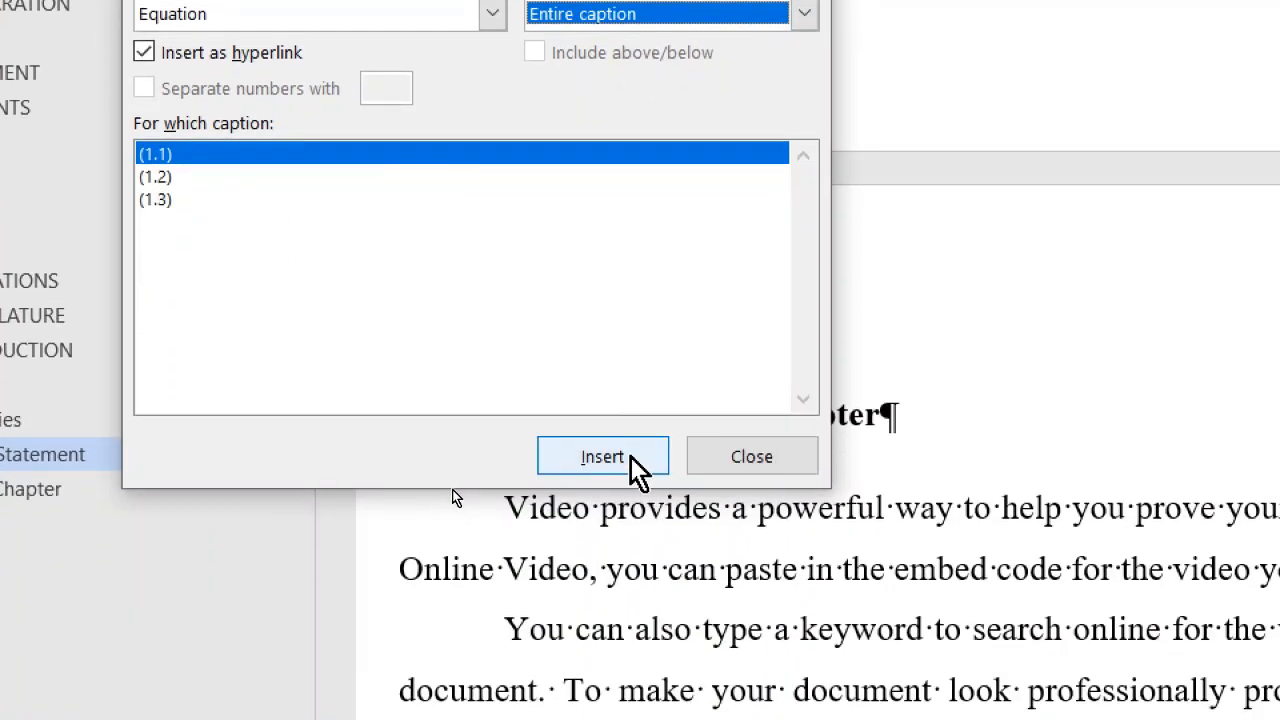
pyautogui.click(741, 463)
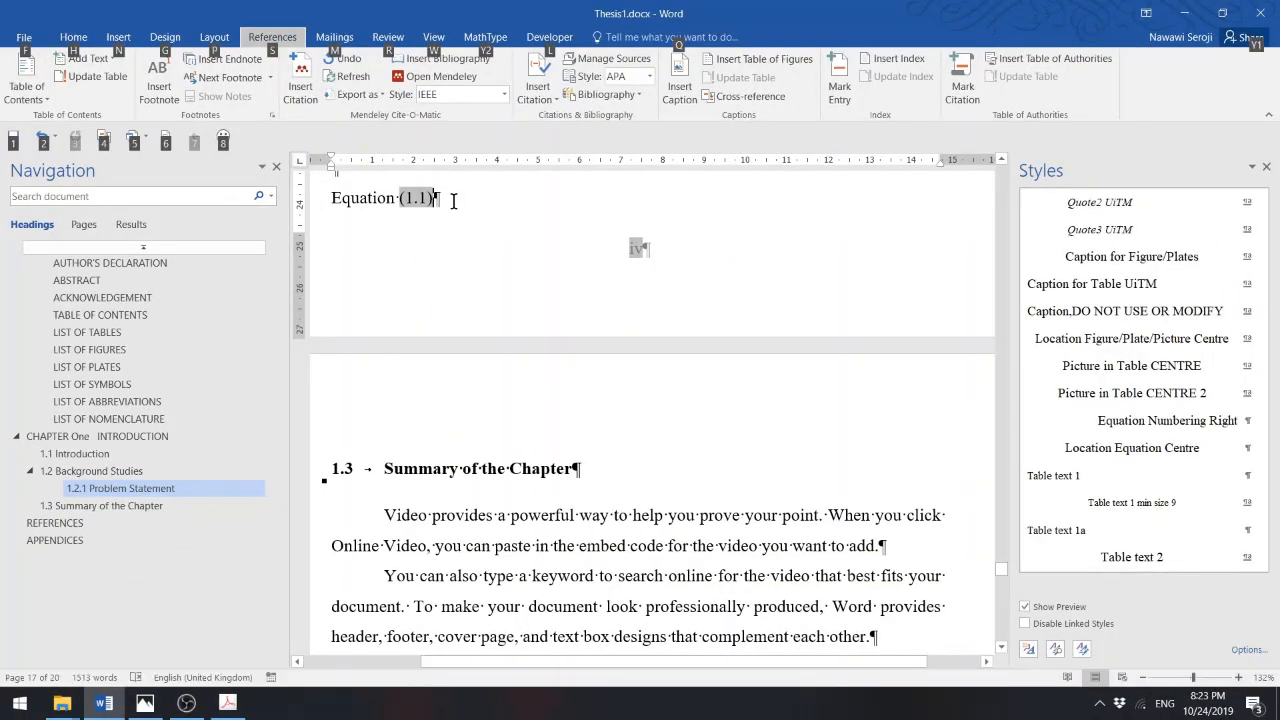
# - Continue the sentence after the (1.1) cross-reference with the text "describes… Substitute"
pyautogui.click(453, 201)
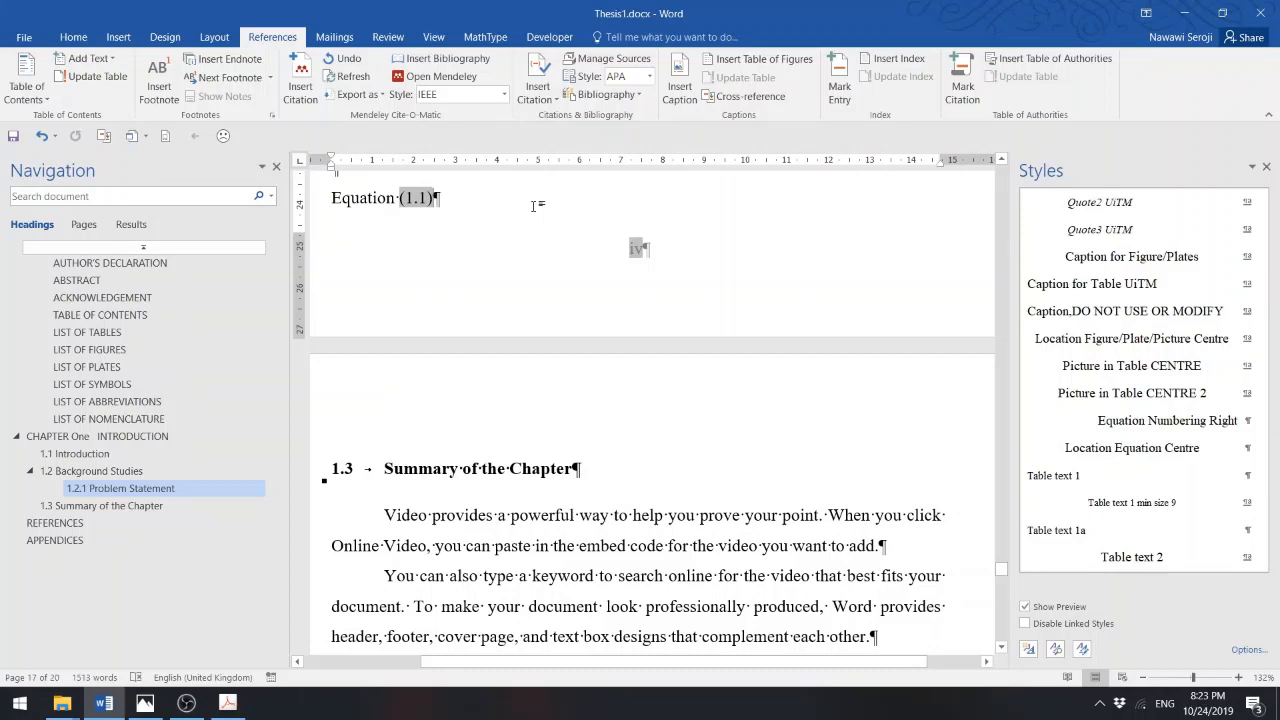
pyautogui.write('describe')
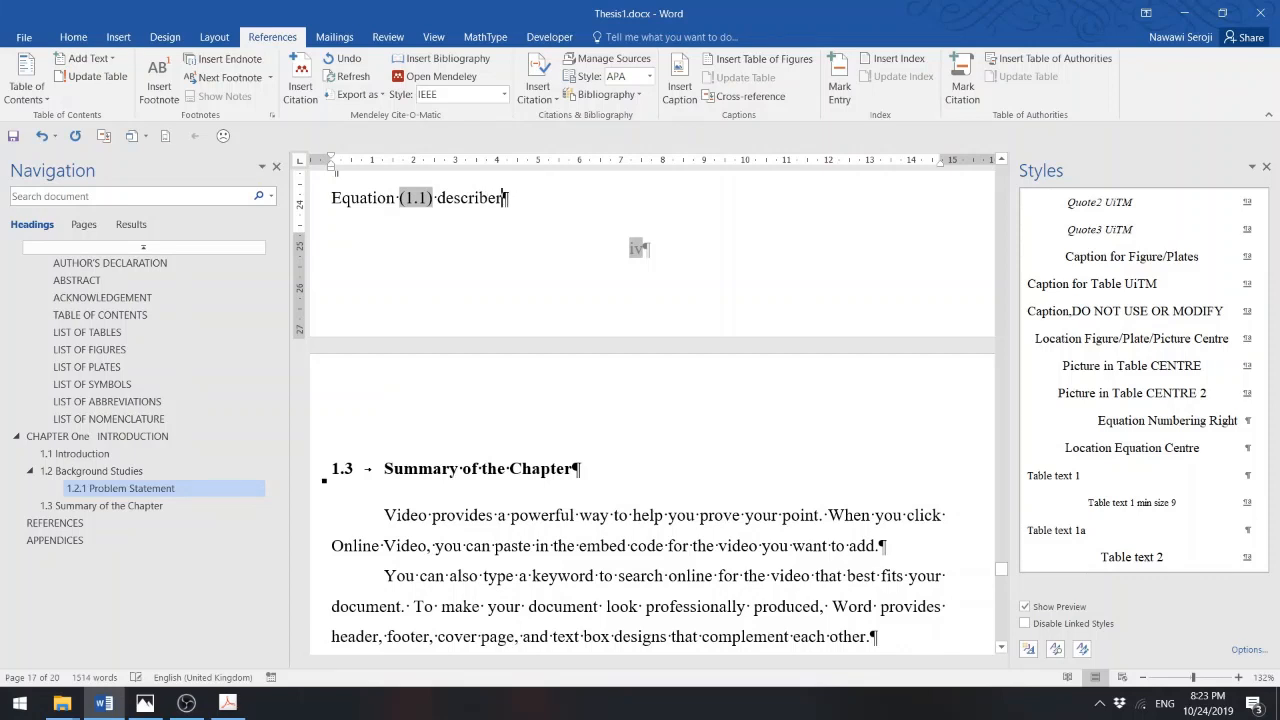
pyautogui.write('s...')
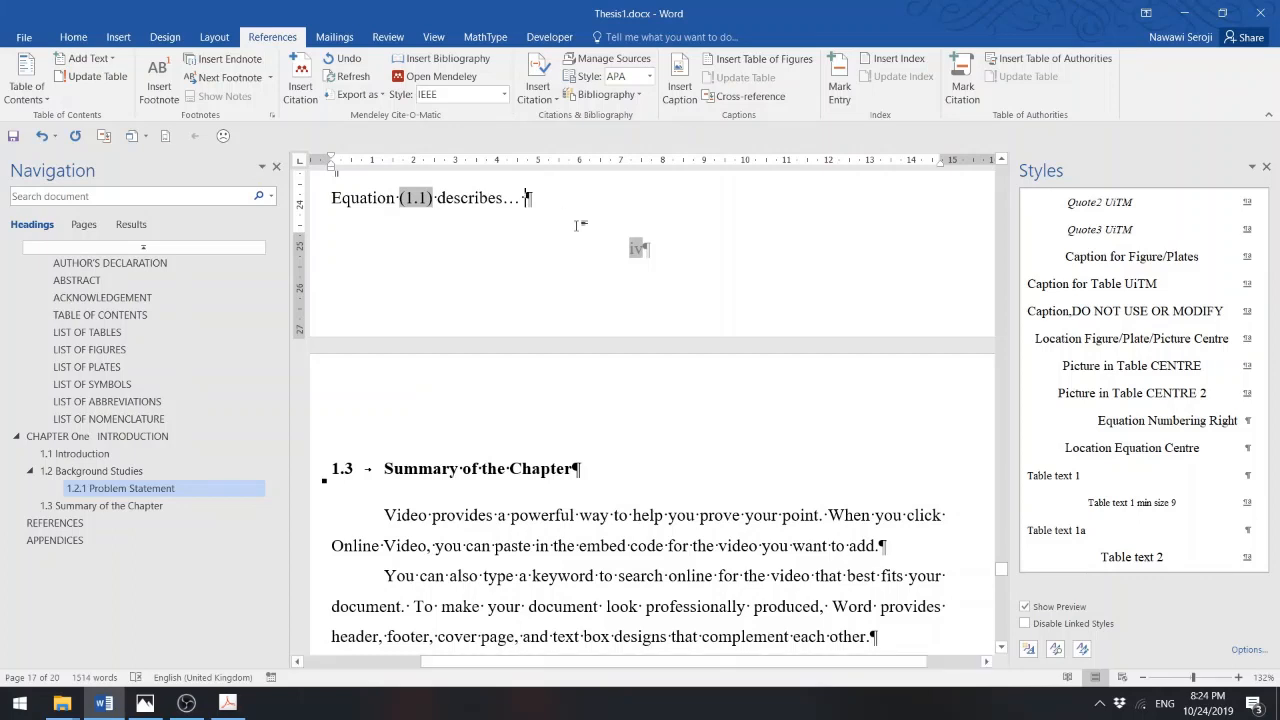
pyautogui.click(1001, 159)
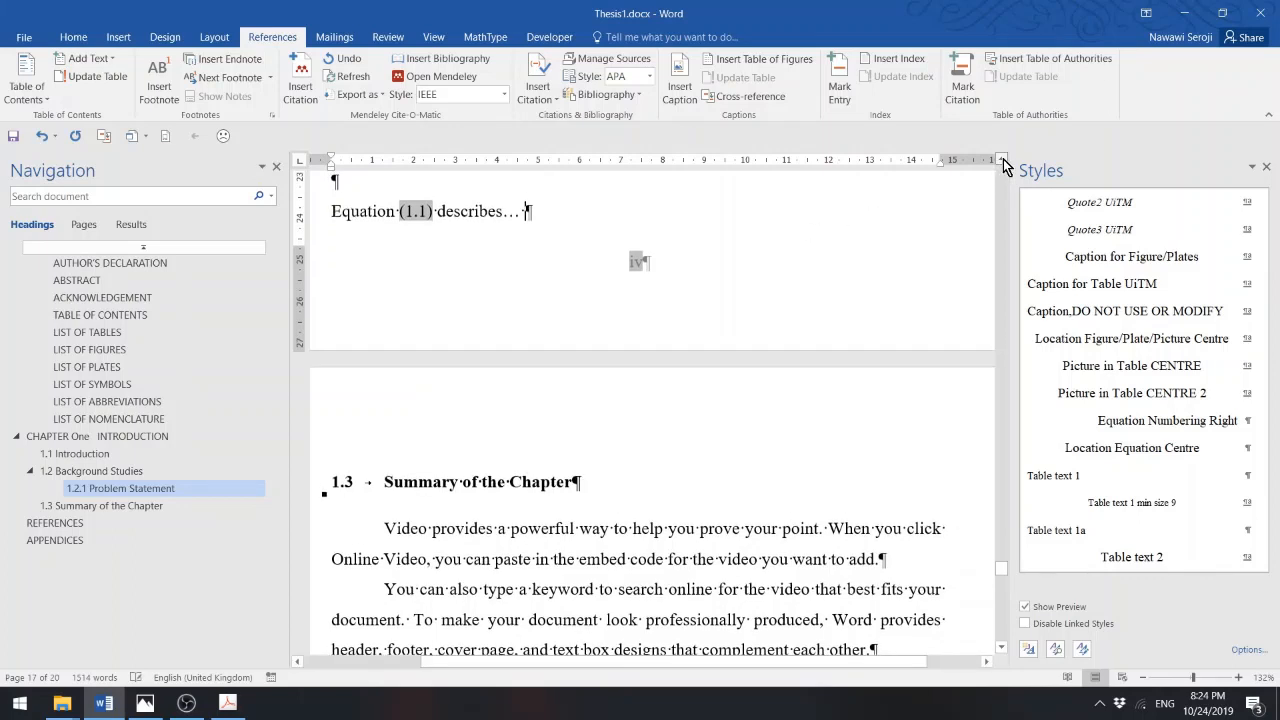
pyautogui.click(1003, 159)
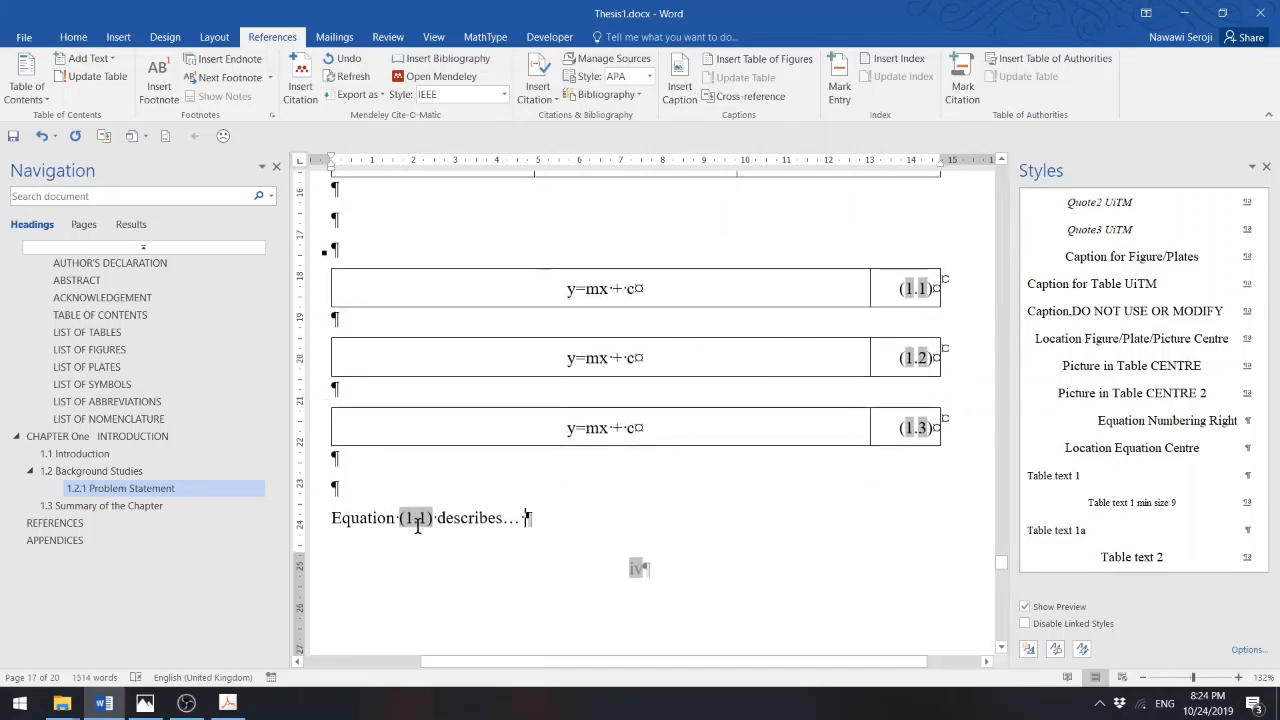
pyautogui.write('Subs')
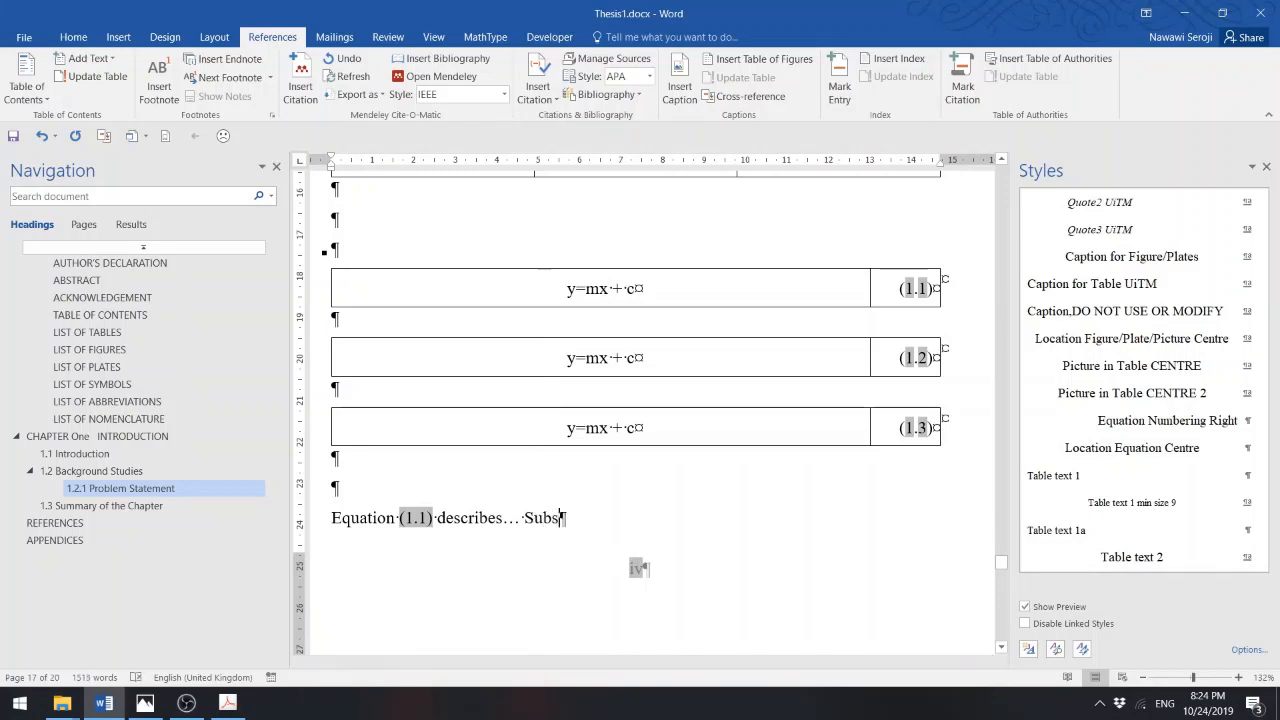
pyautogui.write('titute')
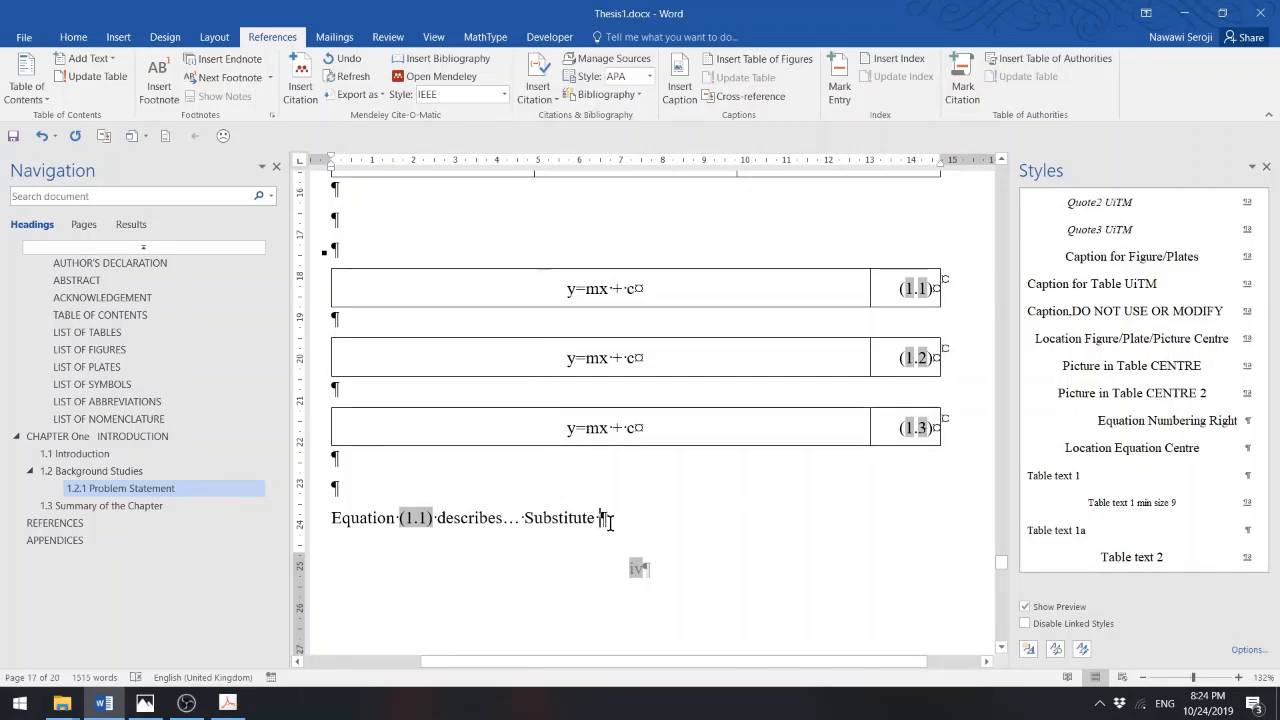
# - Insert a cross-reference to the entire caption of equation (1.2) after "Substitute" and follow it with the word "into"
pyautogui.click(754, 100)
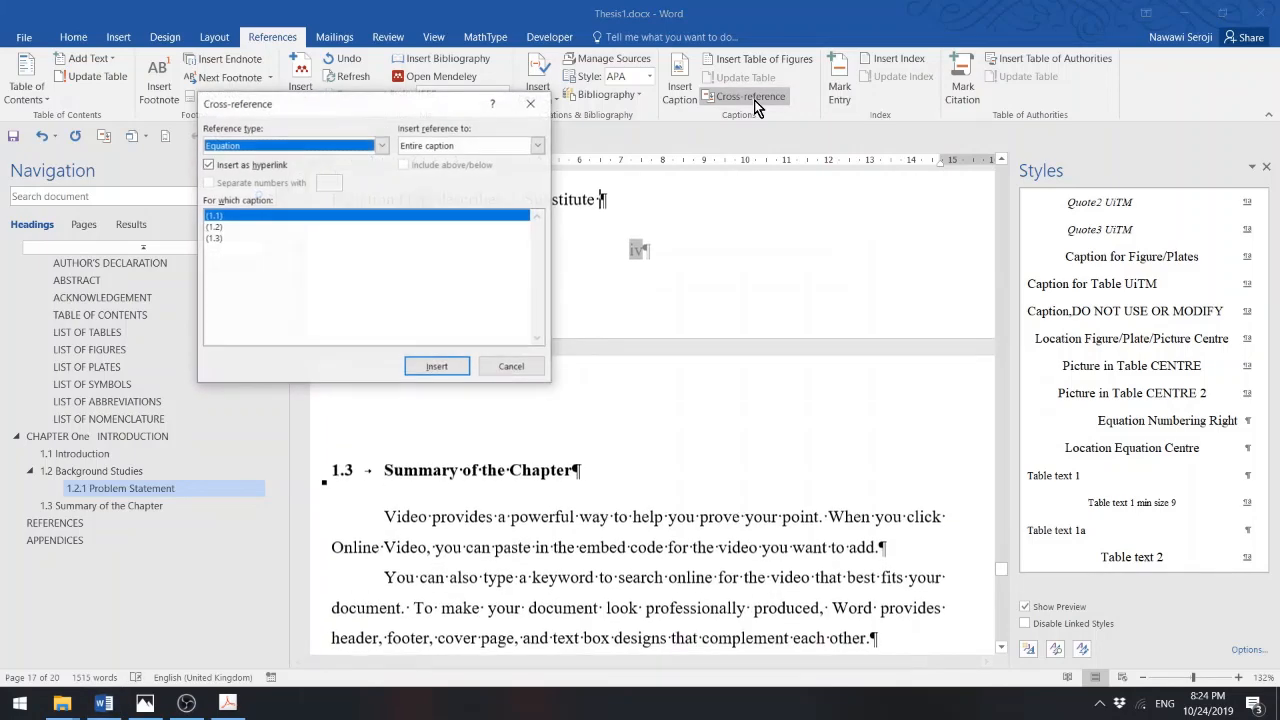
pyautogui.click(230, 233)
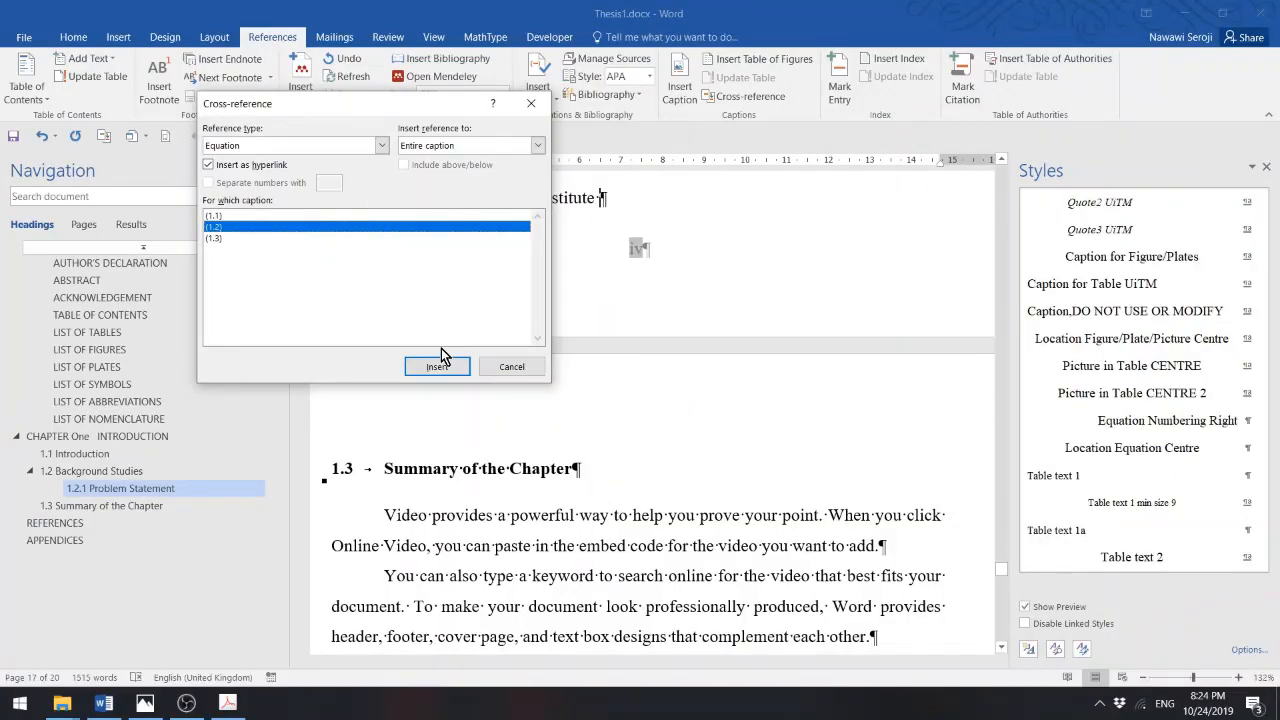
pyautogui.click(437, 364)
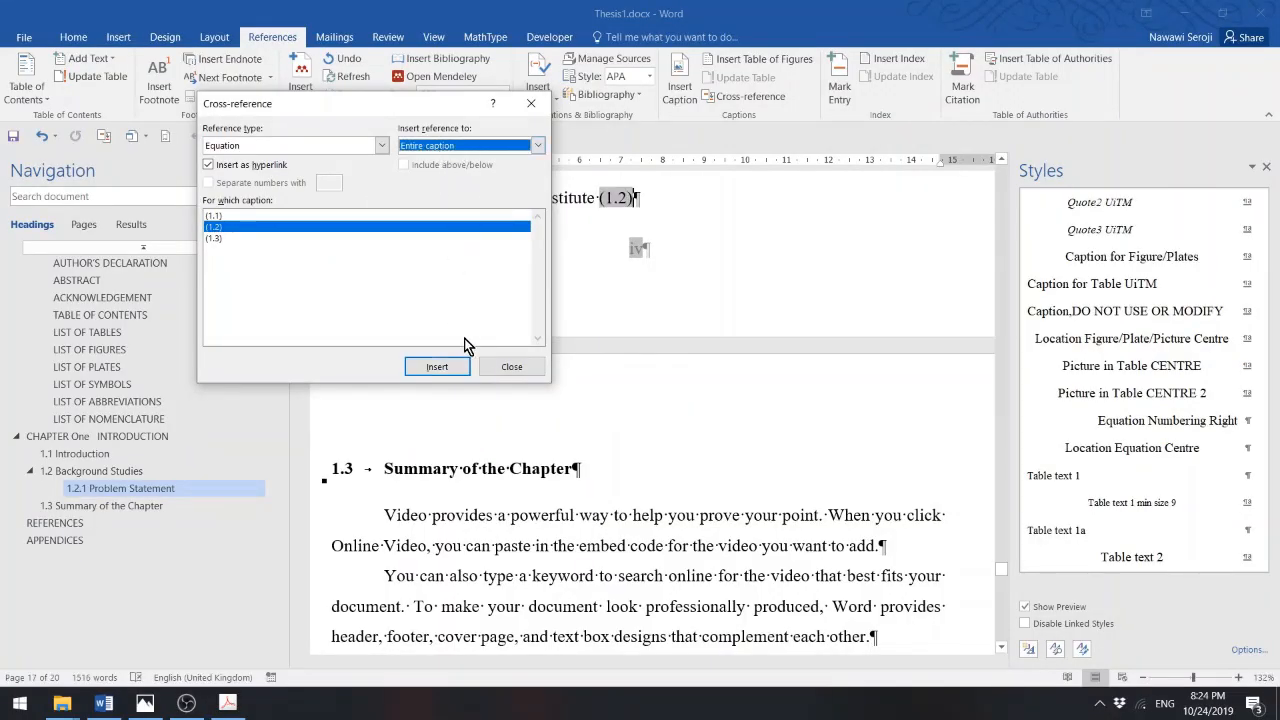
pyautogui.click(518, 367)
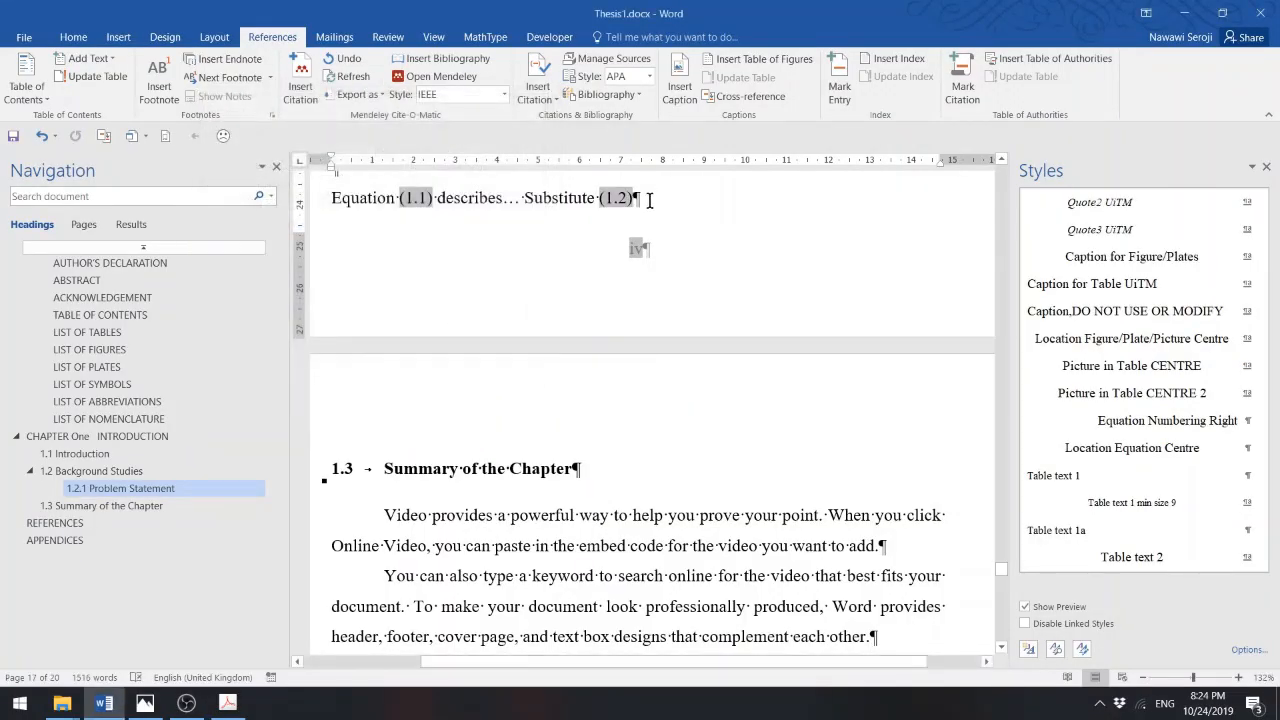
pyautogui.write('into')
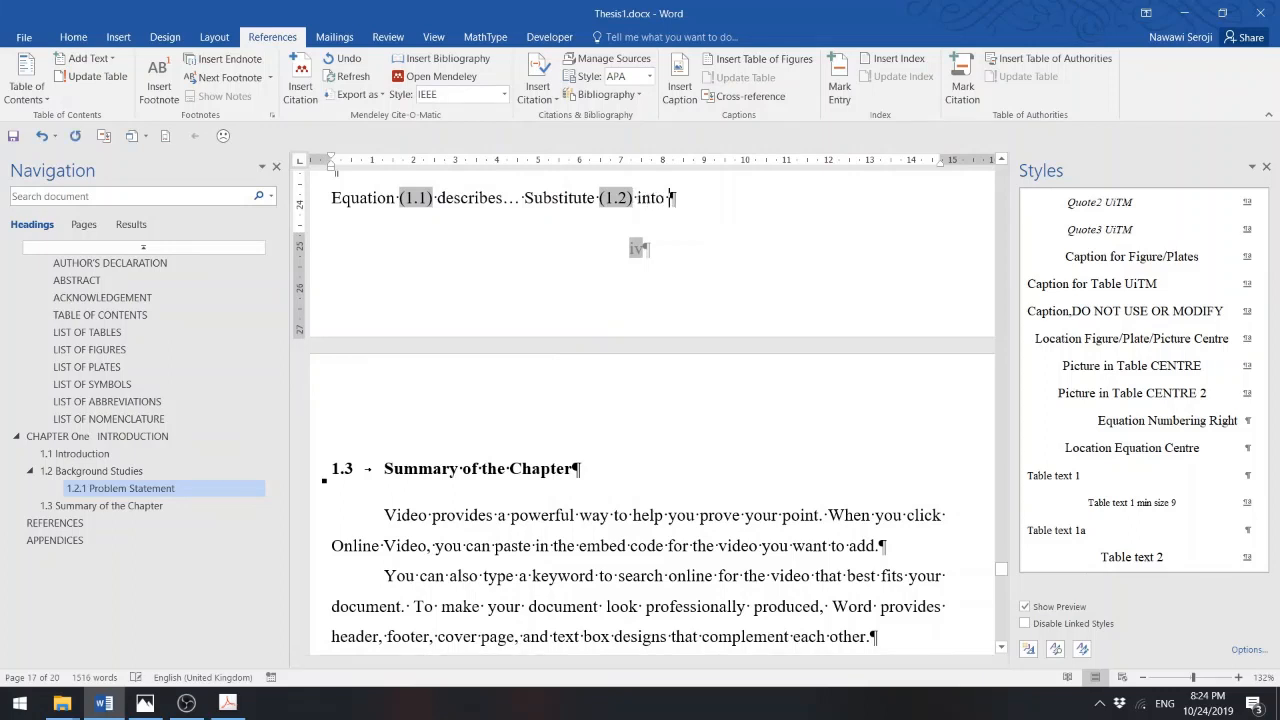
# - Insert a cross-reference to the entire caption of equation (1.3) after "into" and end the sentence with a full stop
pyautogui.click(731, 97)
pyautogui.click(227, 238)
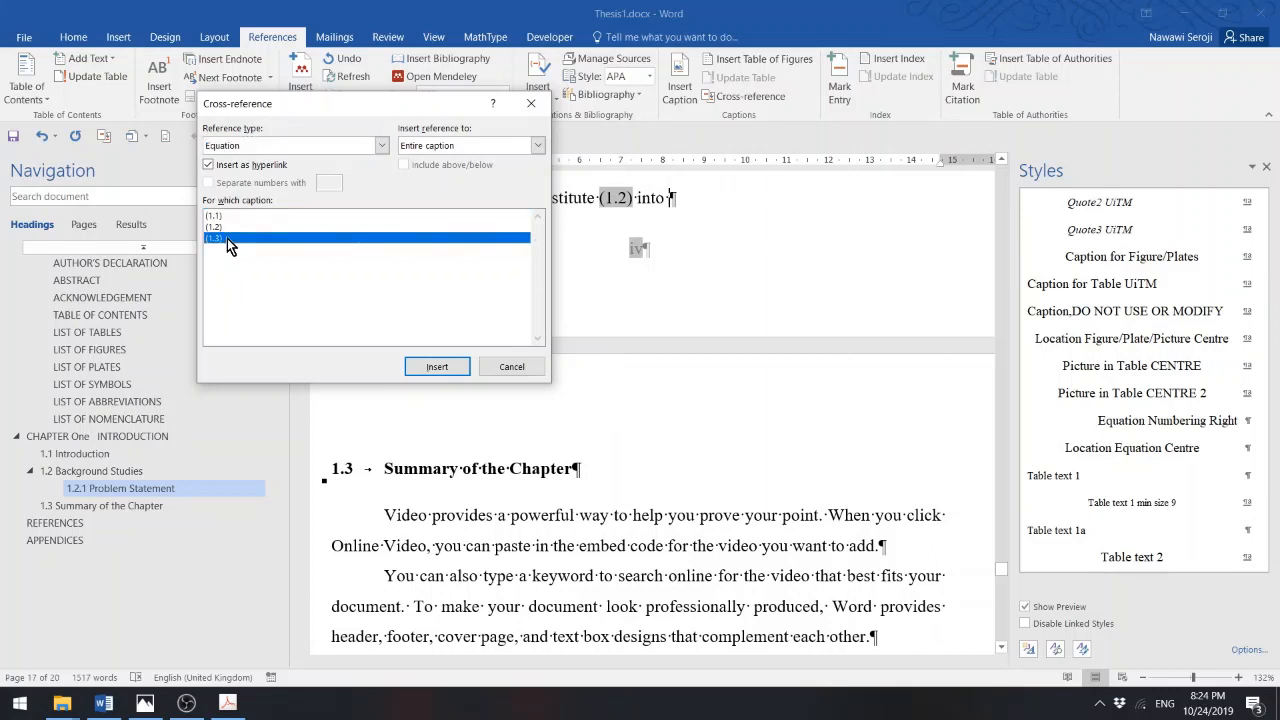
pyautogui.click(436, 367)
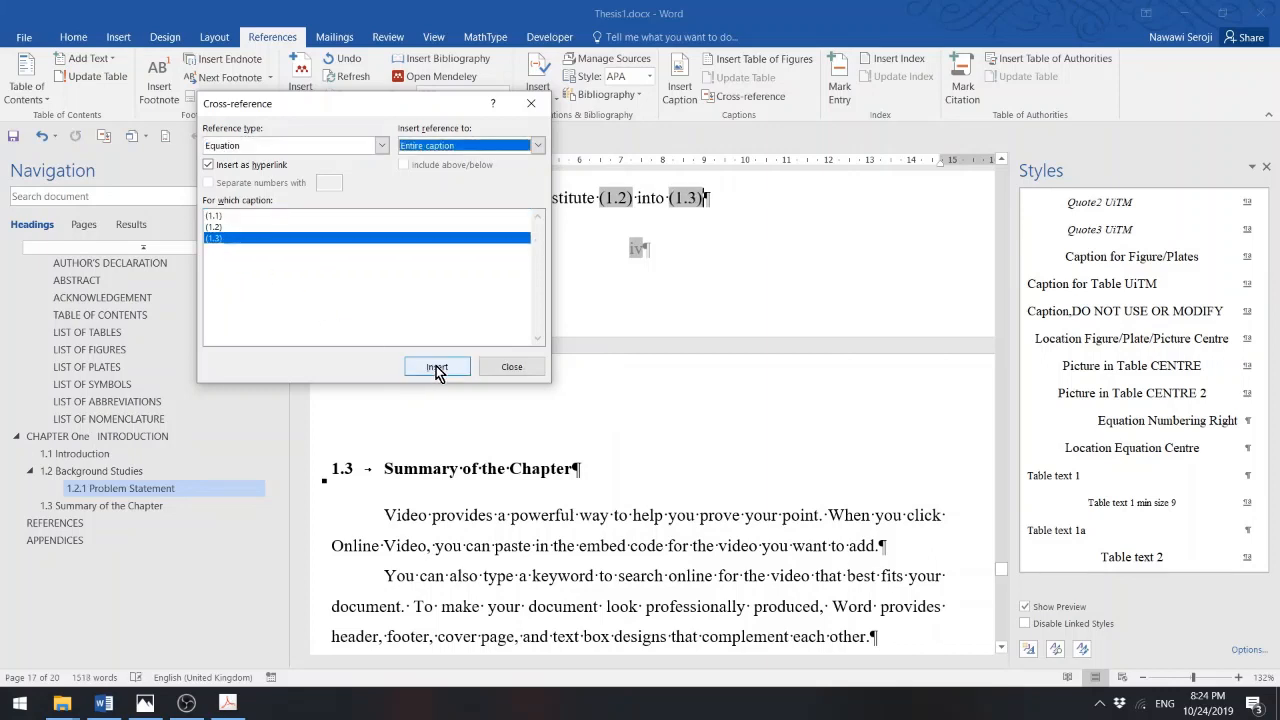
pyautogui.click(507, 368)
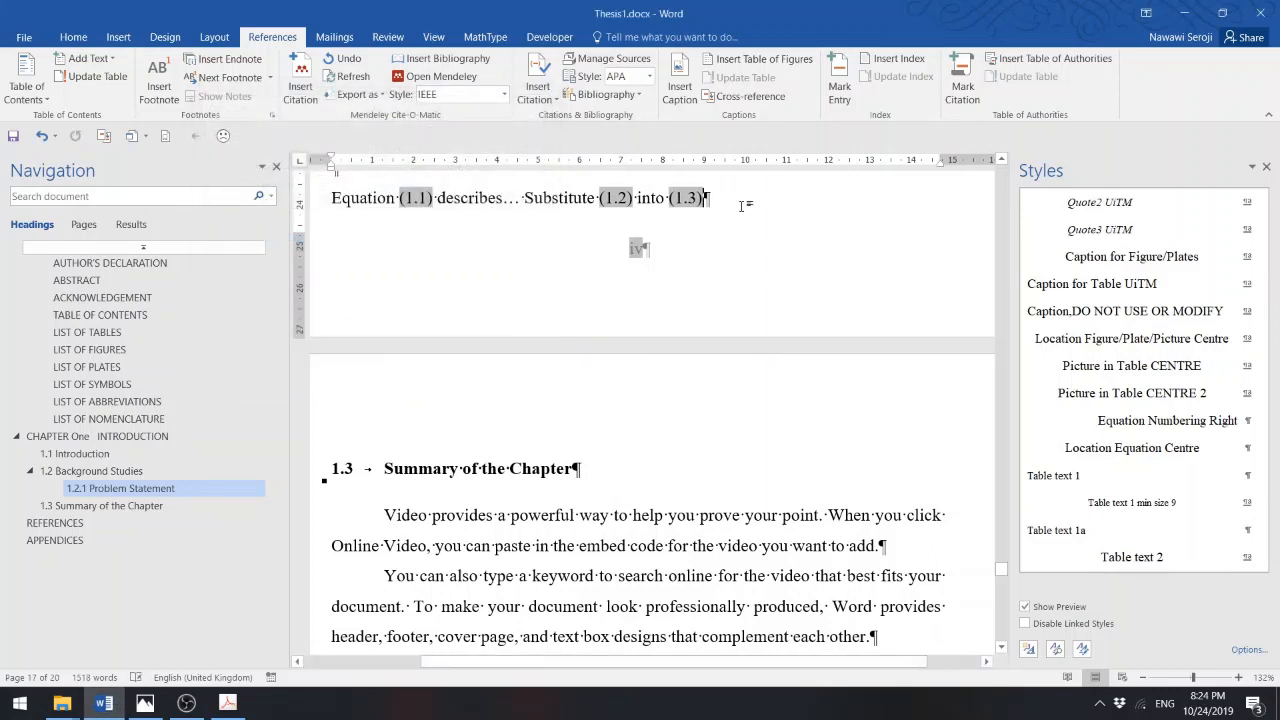
pyautogui.write('.')
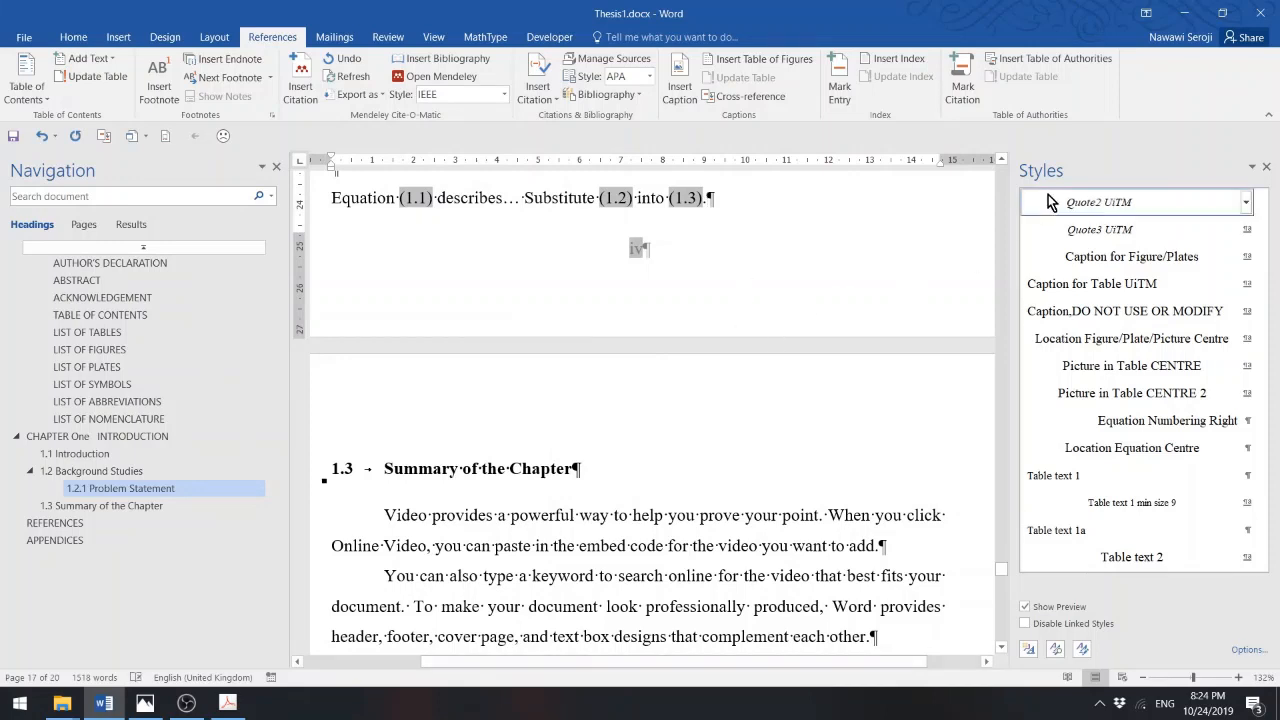
# - Paste a copy of the equation (1.2) table between the second and third equation tables, leaving one empty paragraph on either side
pyautogui.click(1001, 160)
pyautogui.scroll(4, 1005, 166)
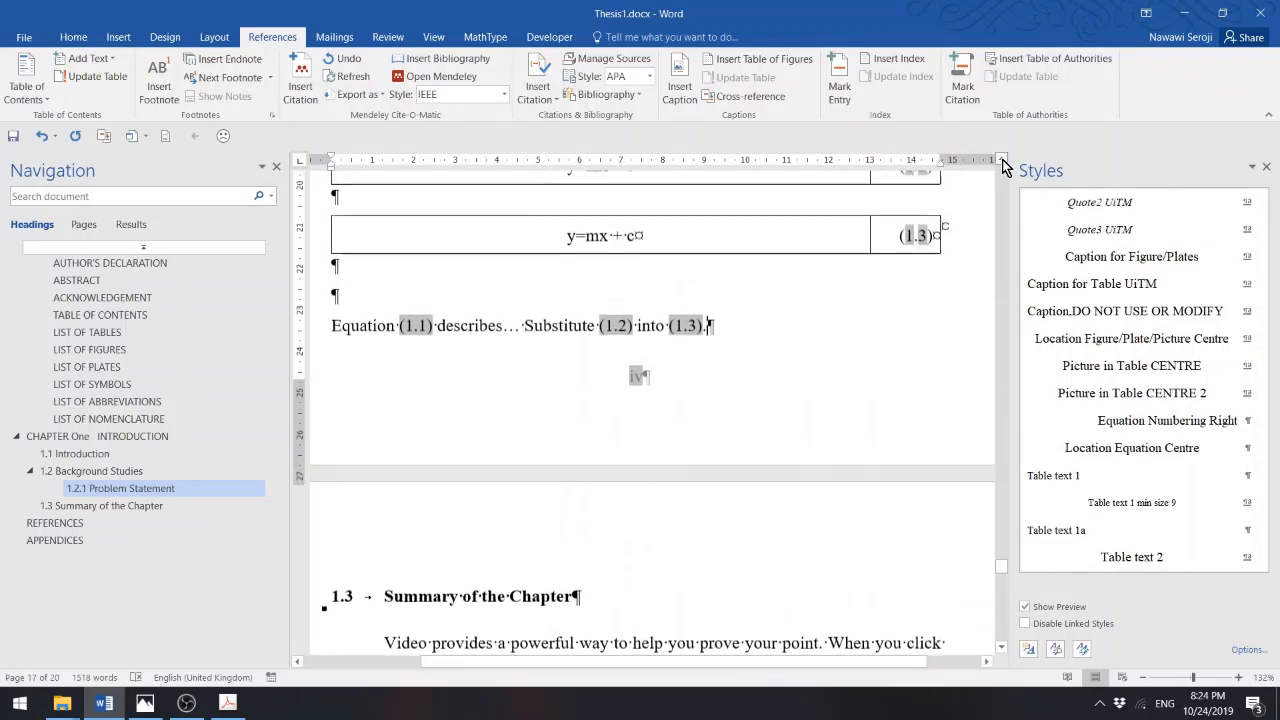
pyautogui.click(1002, 160)
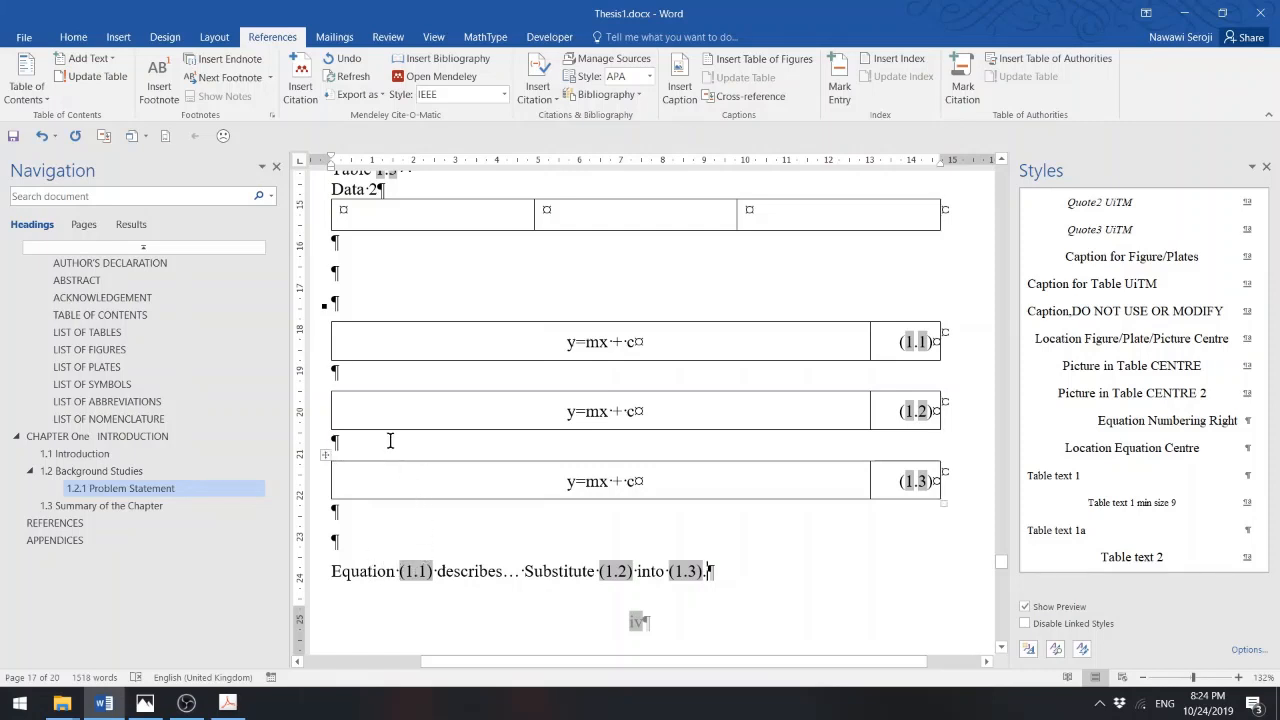
pyautogui.click(327, 388)
pyautogui.hotkey('ctrl', 'c')
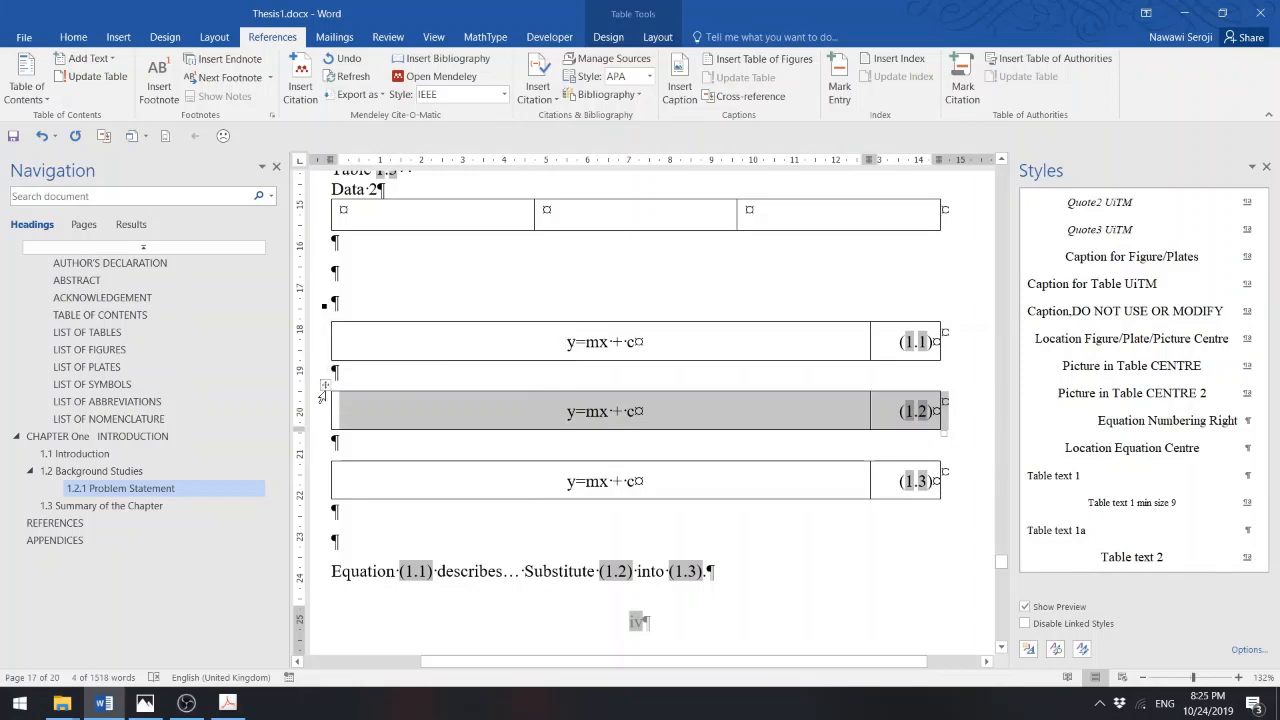
pyautogui.click(367, 452)
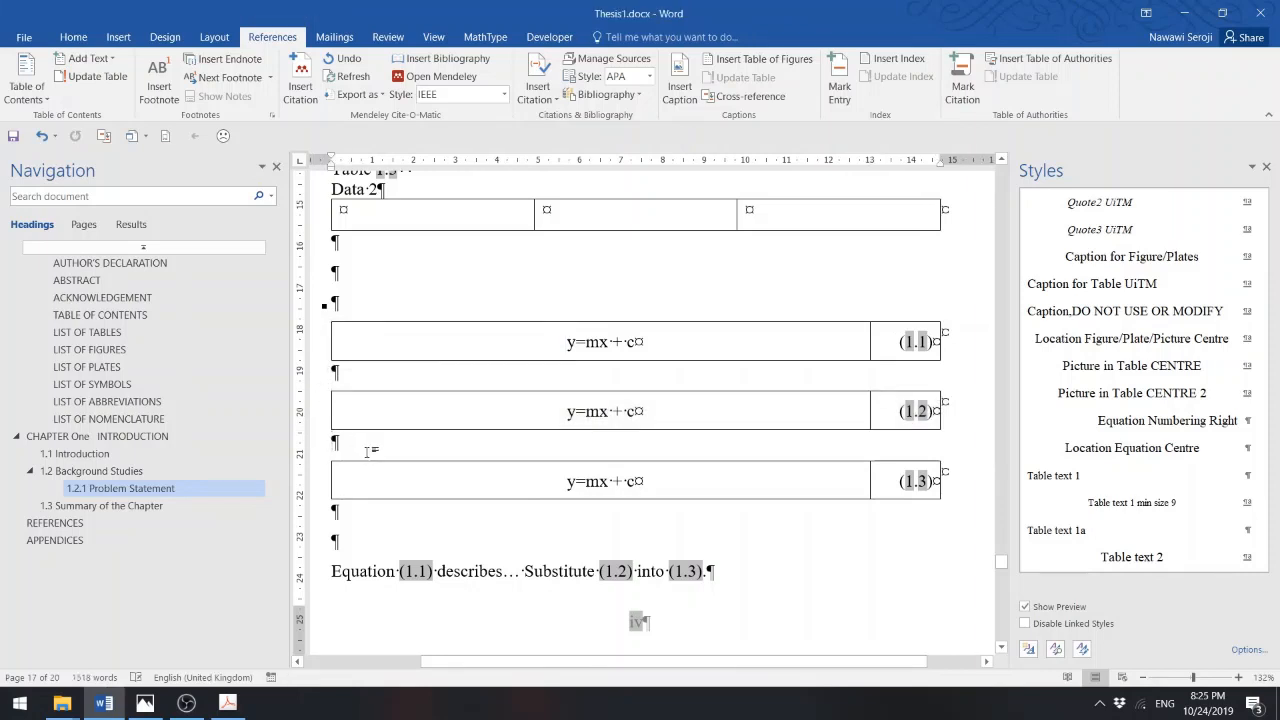
pyautogui.press('Return')
pyautogui.press('Return')
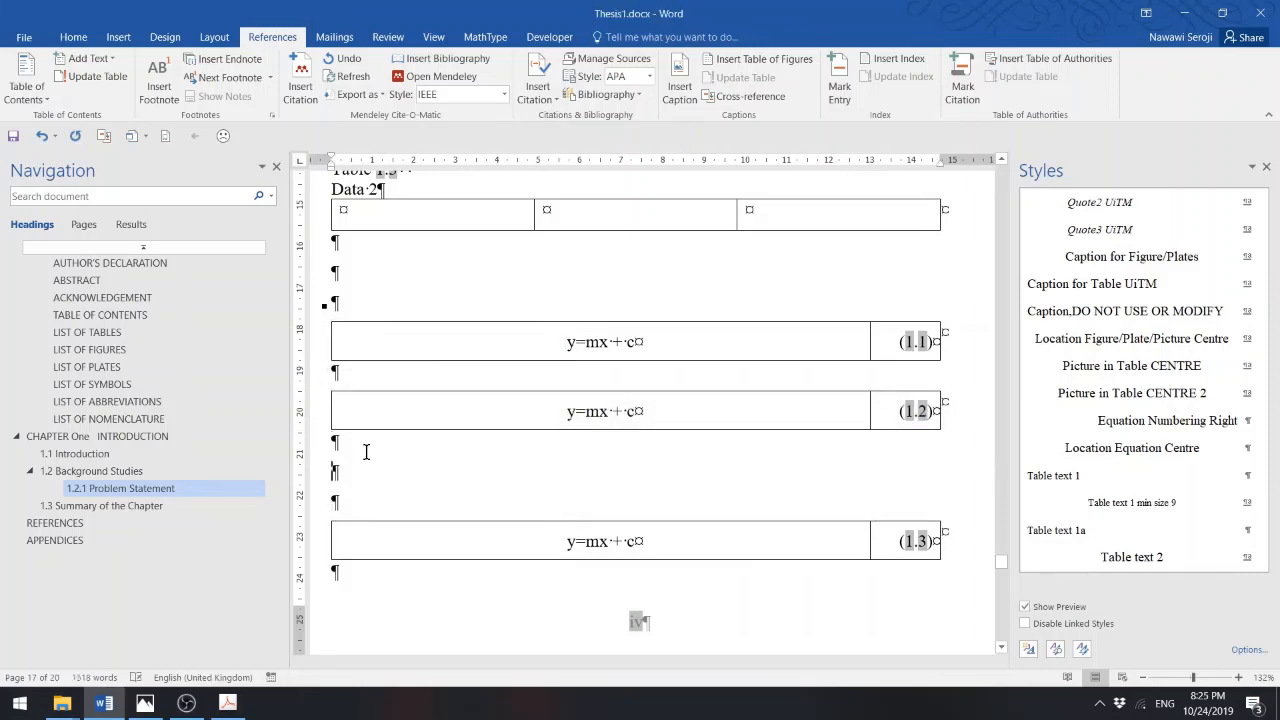
pyautogui.hotkey('ctrl', 'v')
pyautogui.press('Delete')
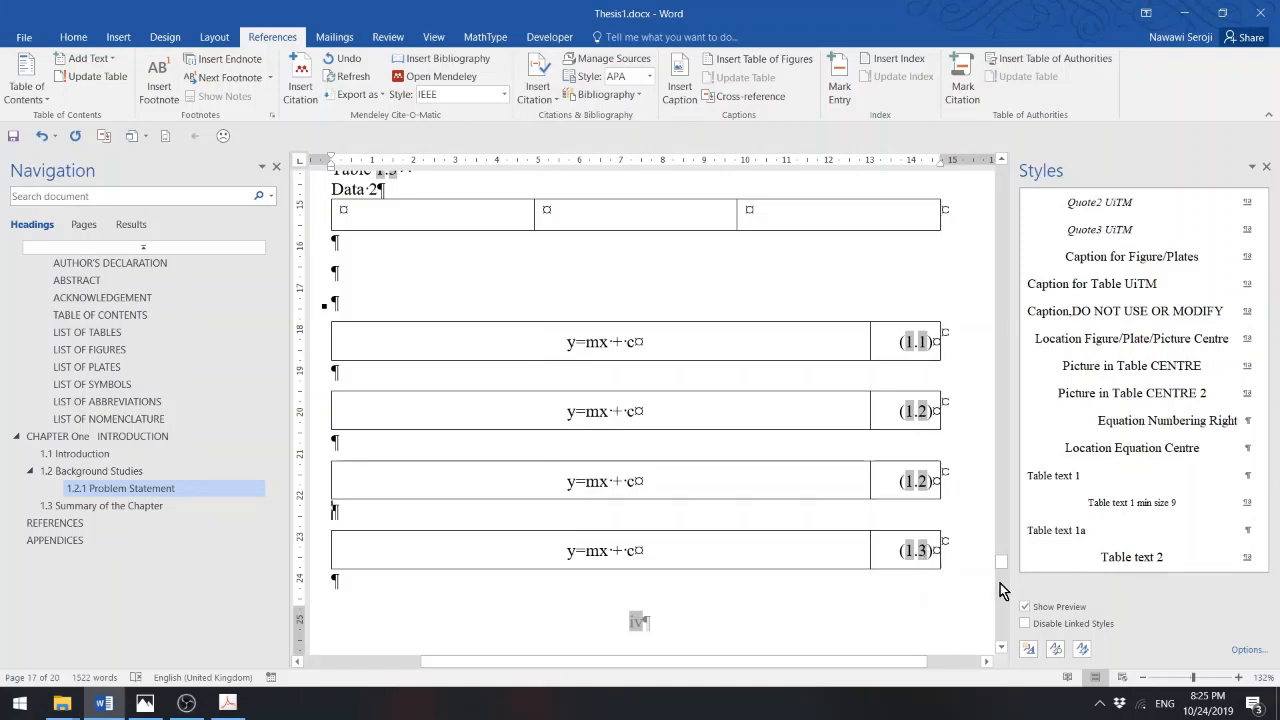
# - Refresh the equation numbers and the cross-references in the sentence by opening the print preview and returning to the document
pyautogui.click(1003, 646)
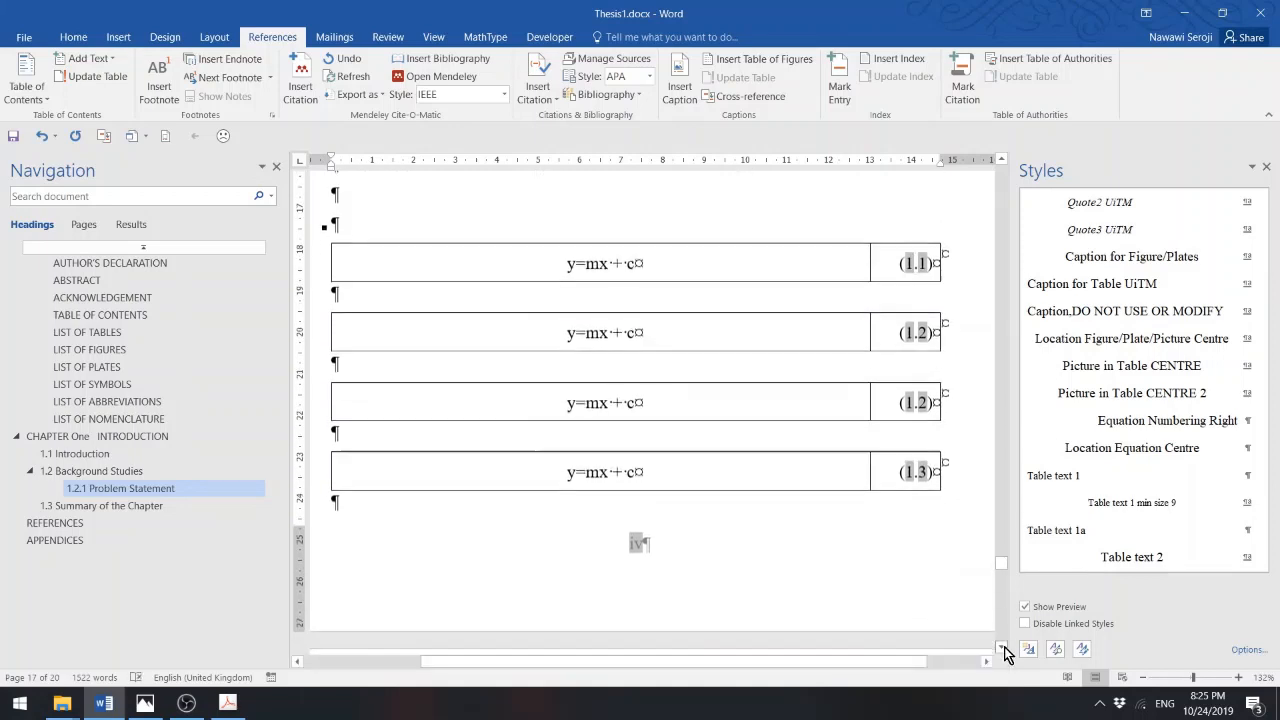
pyautogui.click(1004, 648)
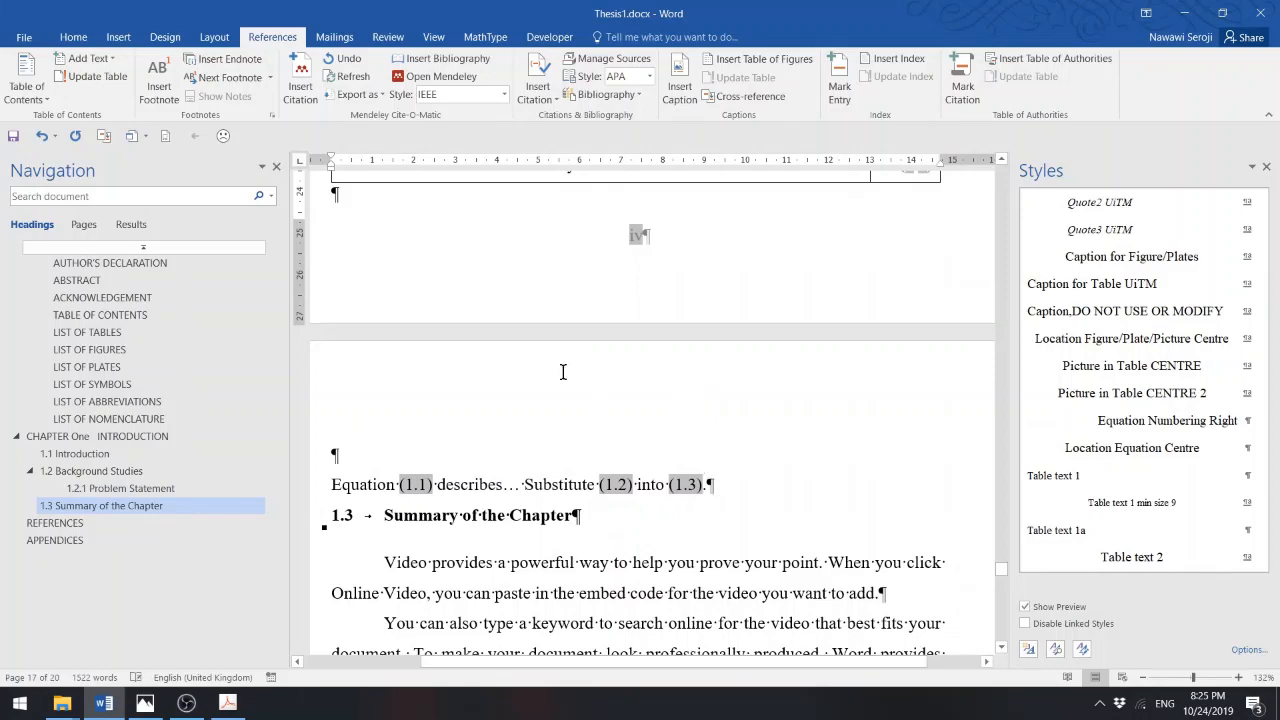
pyautogui.click(22, 39)
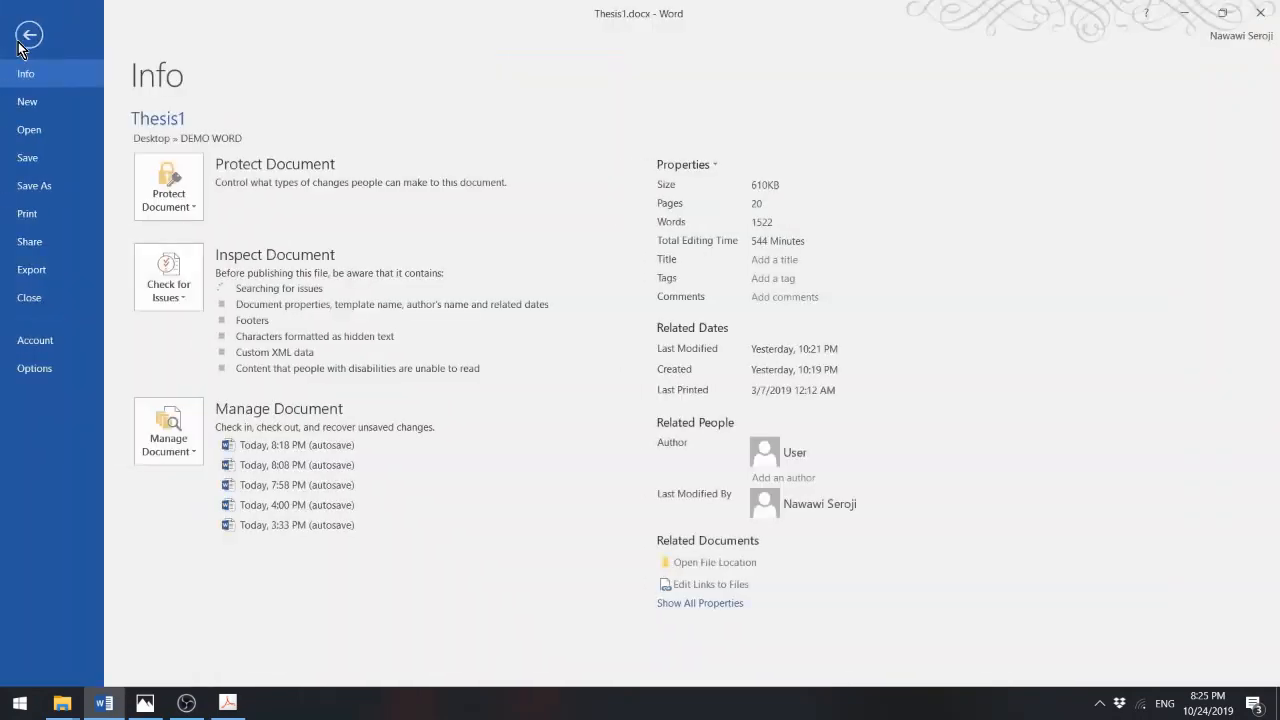
pyautogui.click(28, 213)
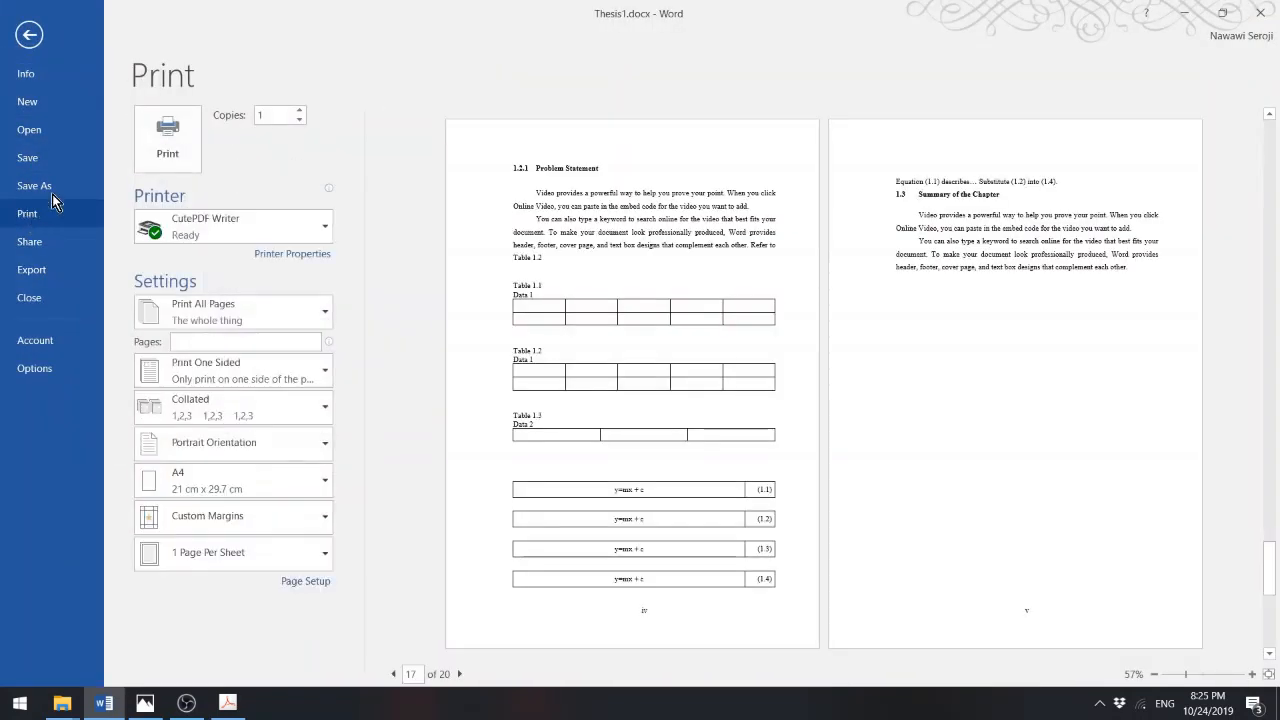
pyautogui.click(29, 38)
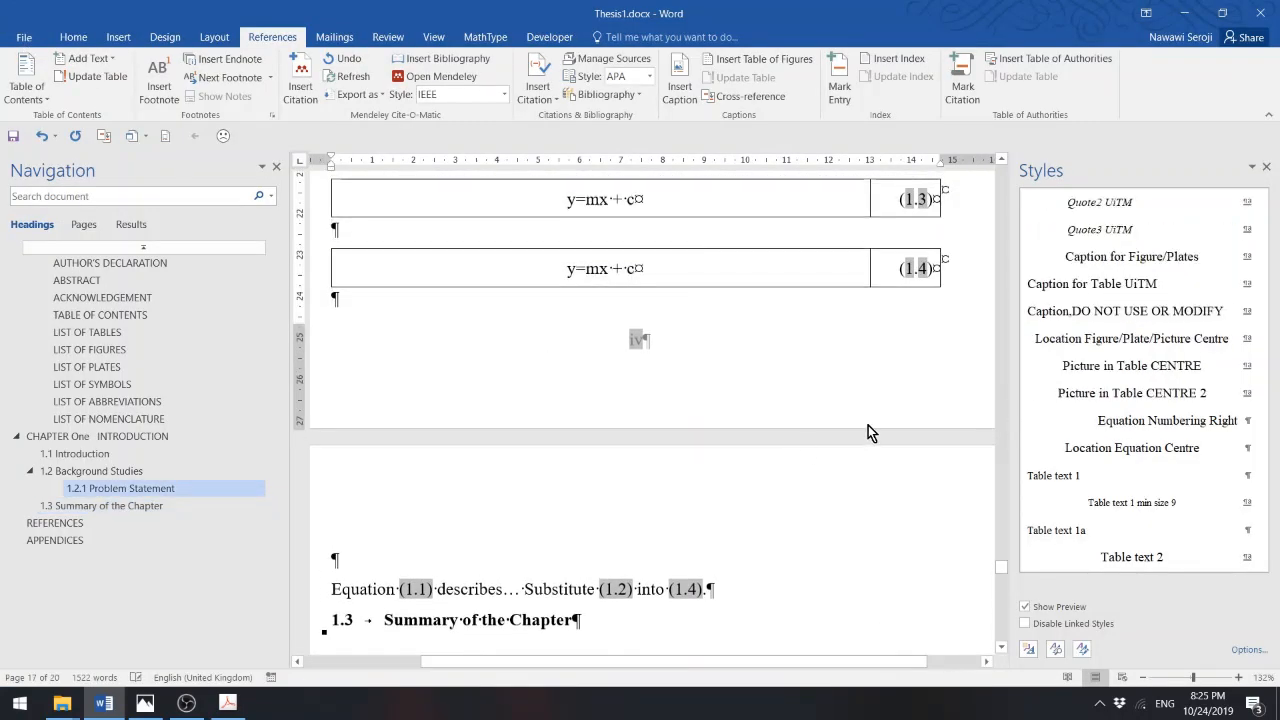
# - Compare the numbers of the four equations with the cross-references in the sentence below them
pyautogui.click(1001, 163)
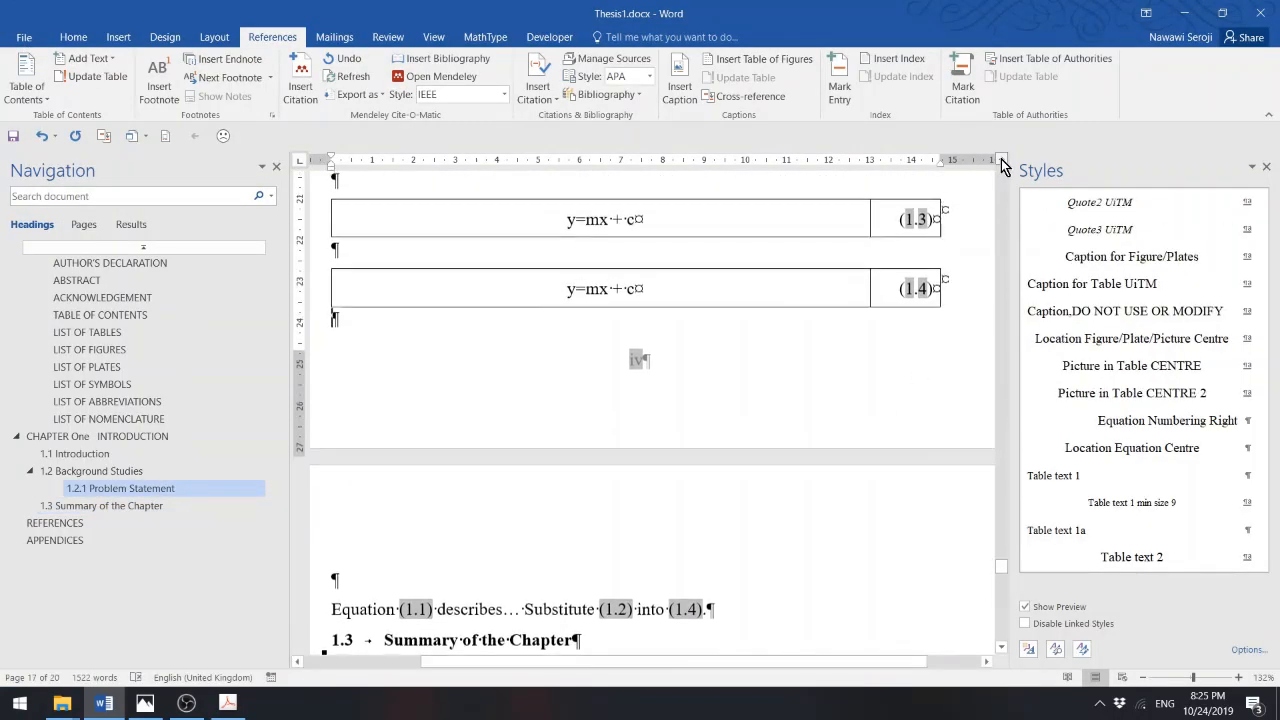
pyautogui.scroll(5, 1001, 163)
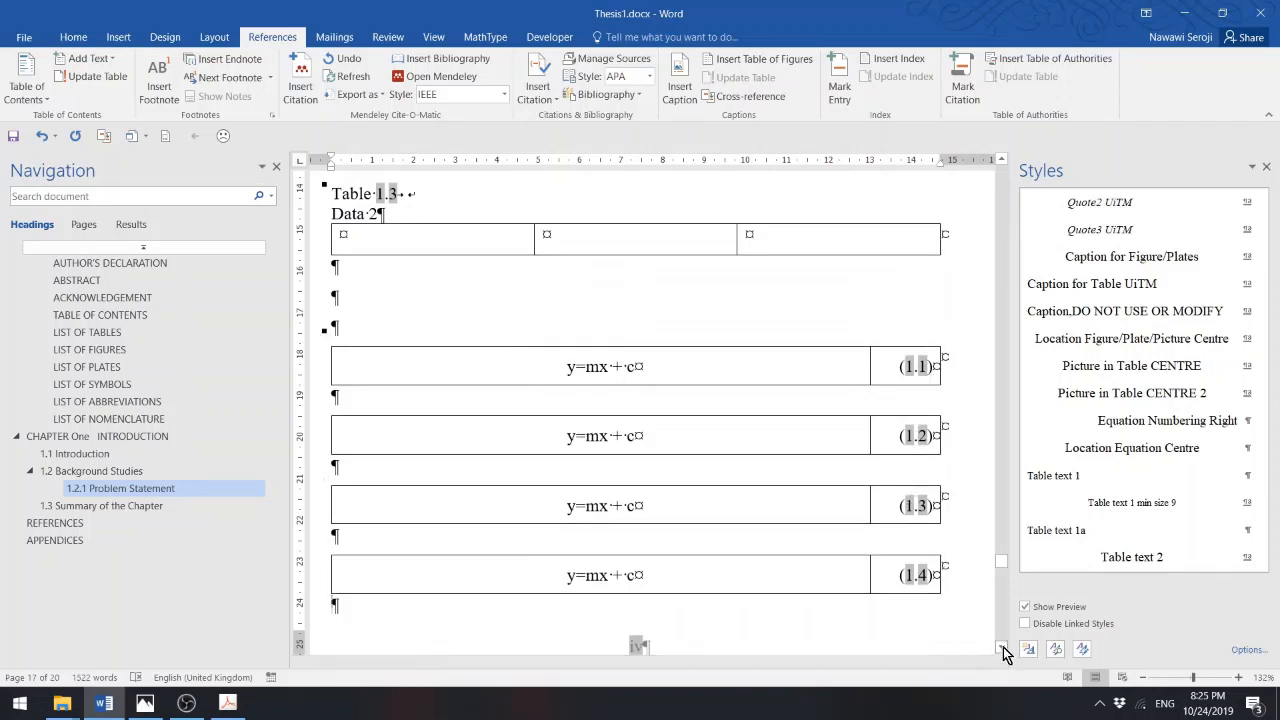
pyautogui.scroll(-5, 1003, 652)
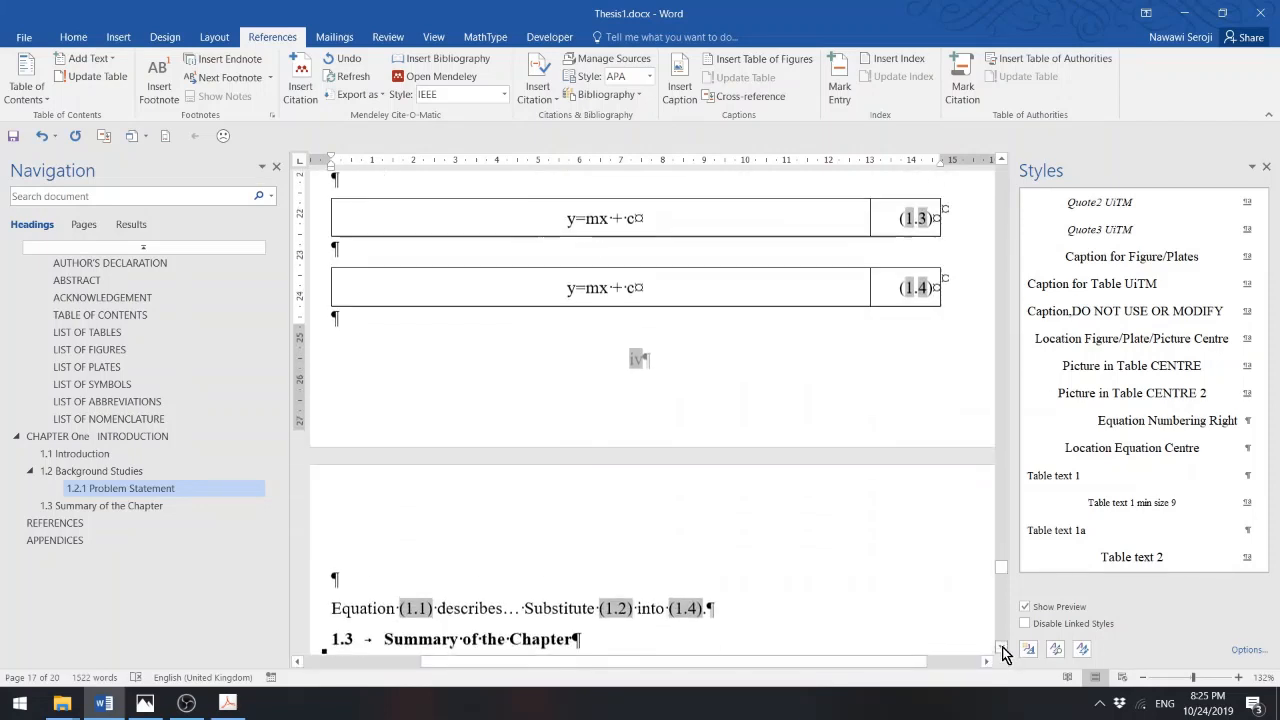
pyautogui.scroll(-3, 1003, 652)
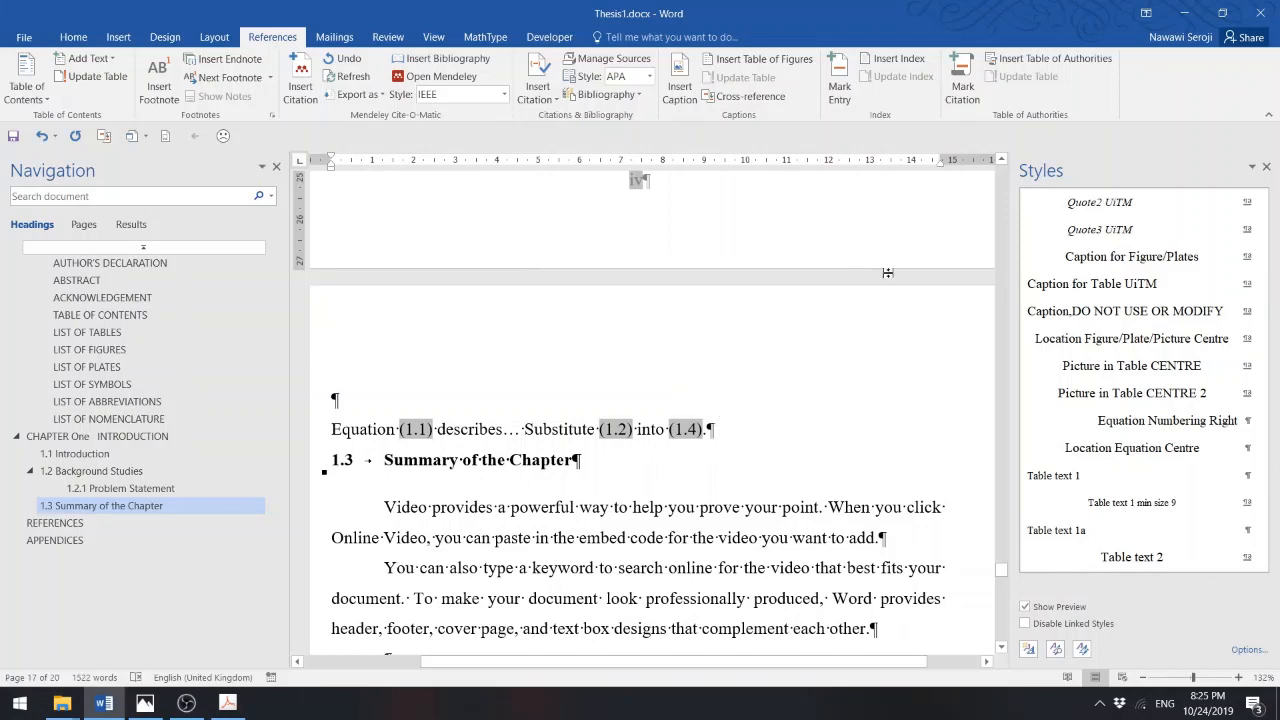
pyautogui.click(1002, 160)
pyautogui.click(1002, 160)
pyautogui.click(1002, 160)
pyautogui.click(1002, 160)
pyautogui.click(1002, 160)
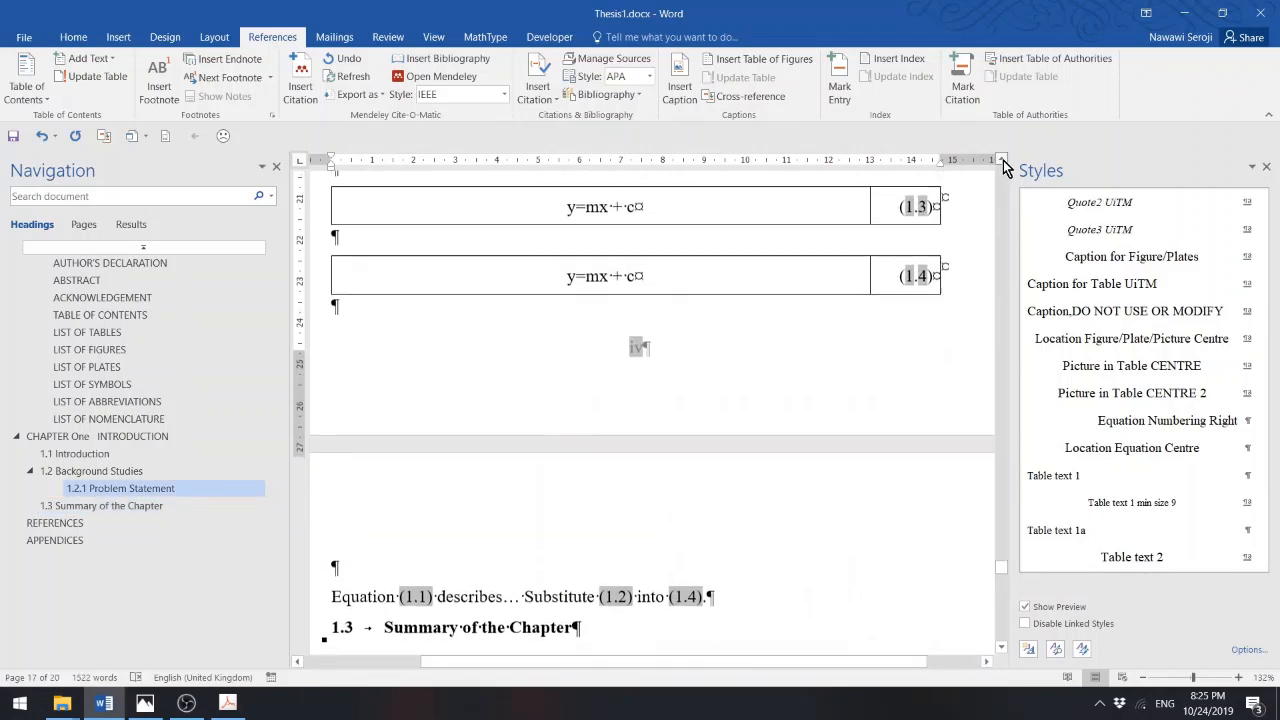
pyautogui.click(1002, 160)
# - Add an empty paragraph between the cross-reference sentence and the heading Summary of the Chapter
pyautogui.click(740, 624)
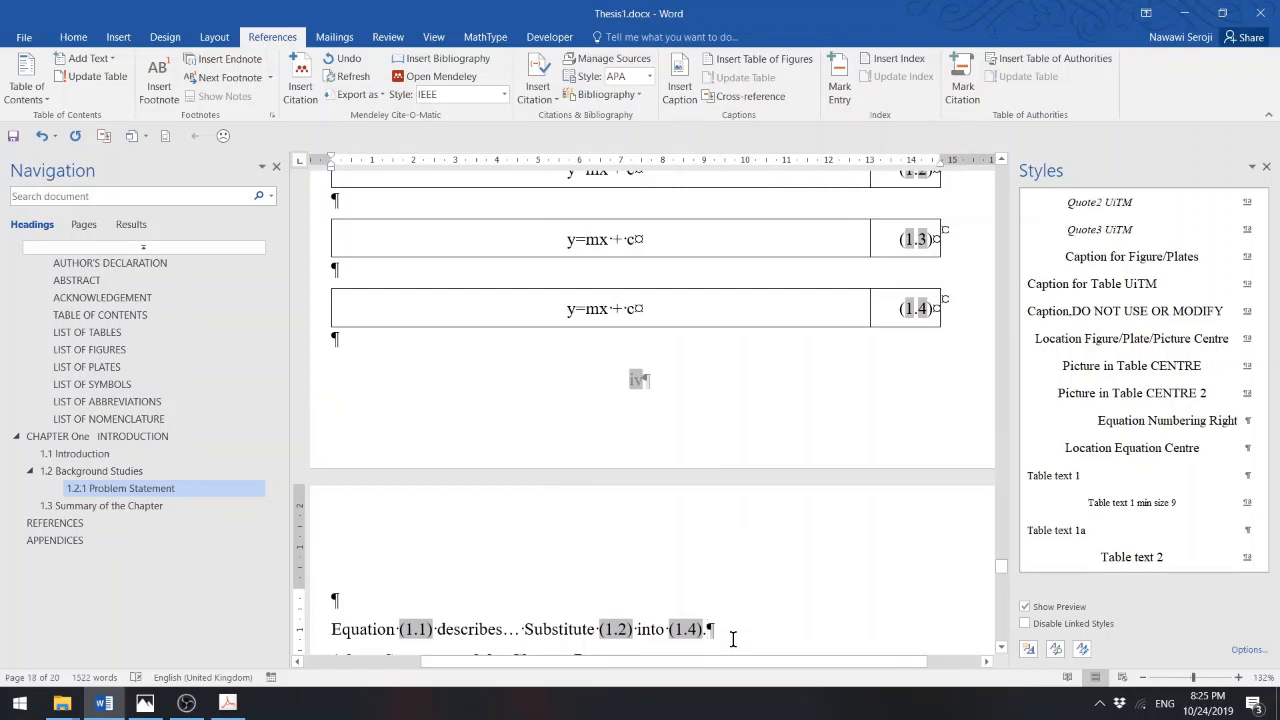
pyautogui.press('Return')
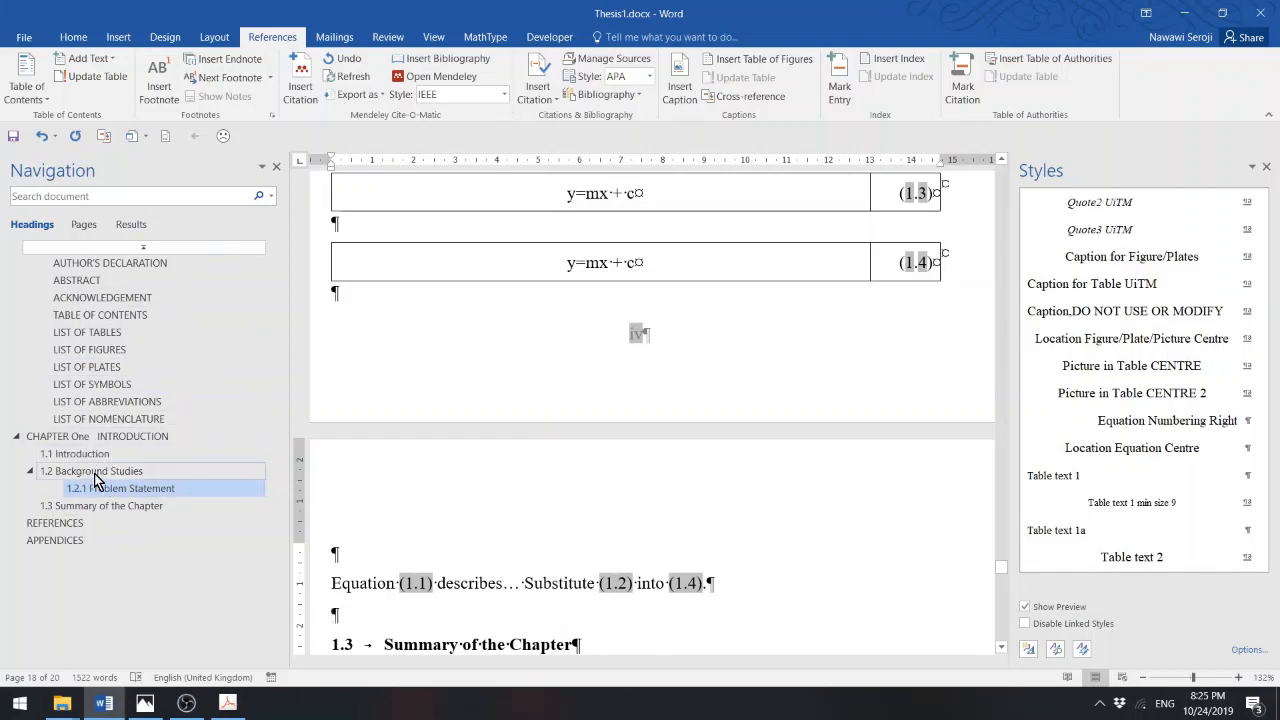
pyautogui.click(1002, 650)
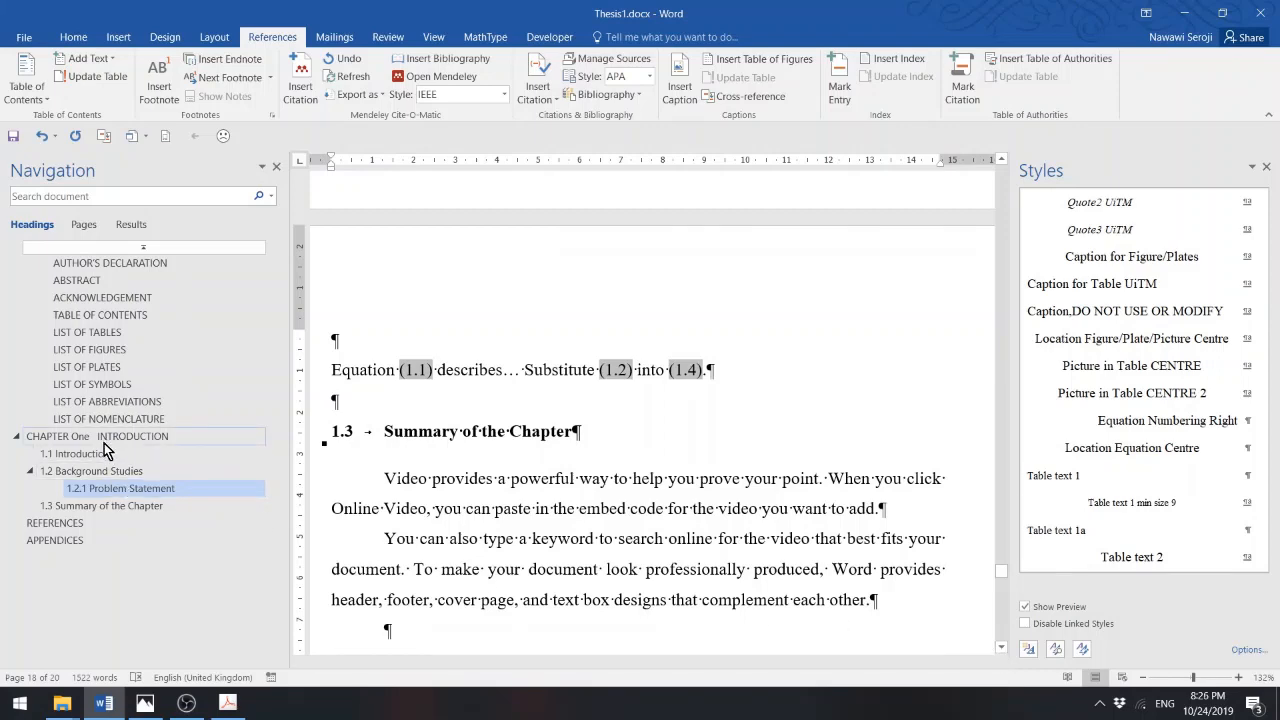
# - Insert a Next Page section break in the empty paragraph after the Summary of the Chapter text
pyautogui.click(116, 504)
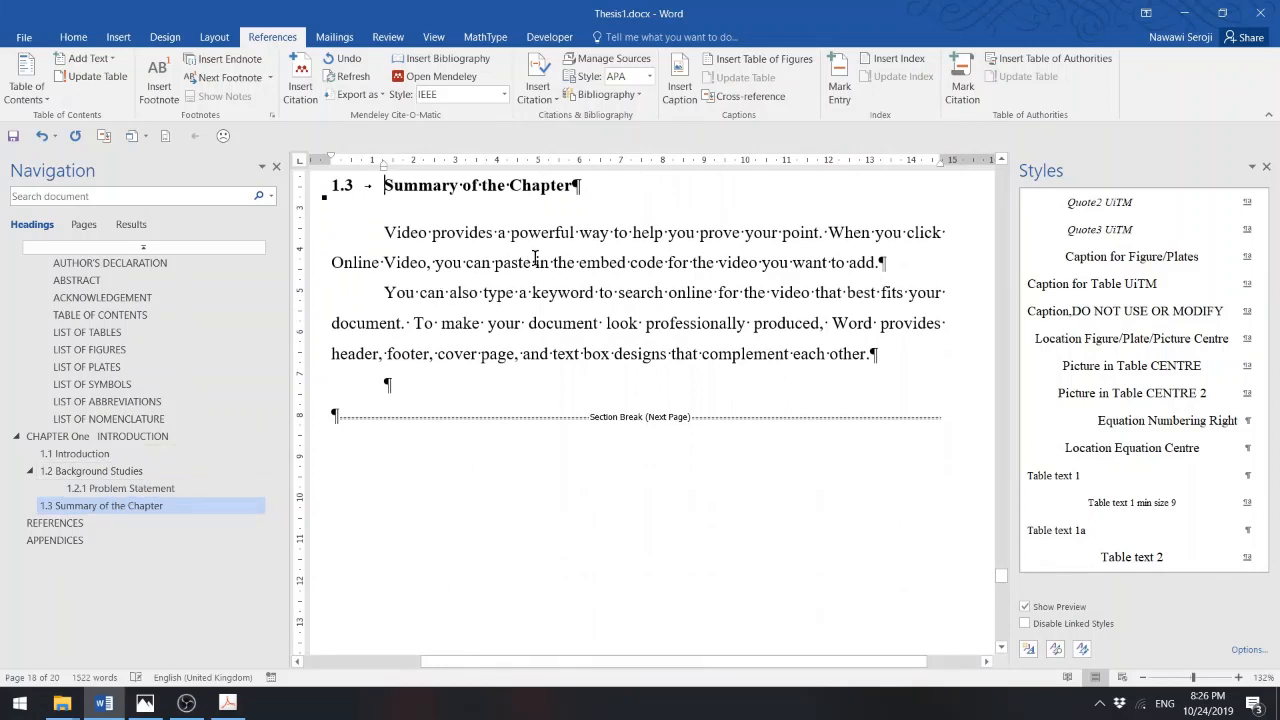
pyautogui.click(1001, 648)
pyautogui.moveTo(1002, 647); pyautogui.dragTo(1002, 647)
pyautogui.moveTo(1003, 161); pyautogui.dragTo(996, 170)
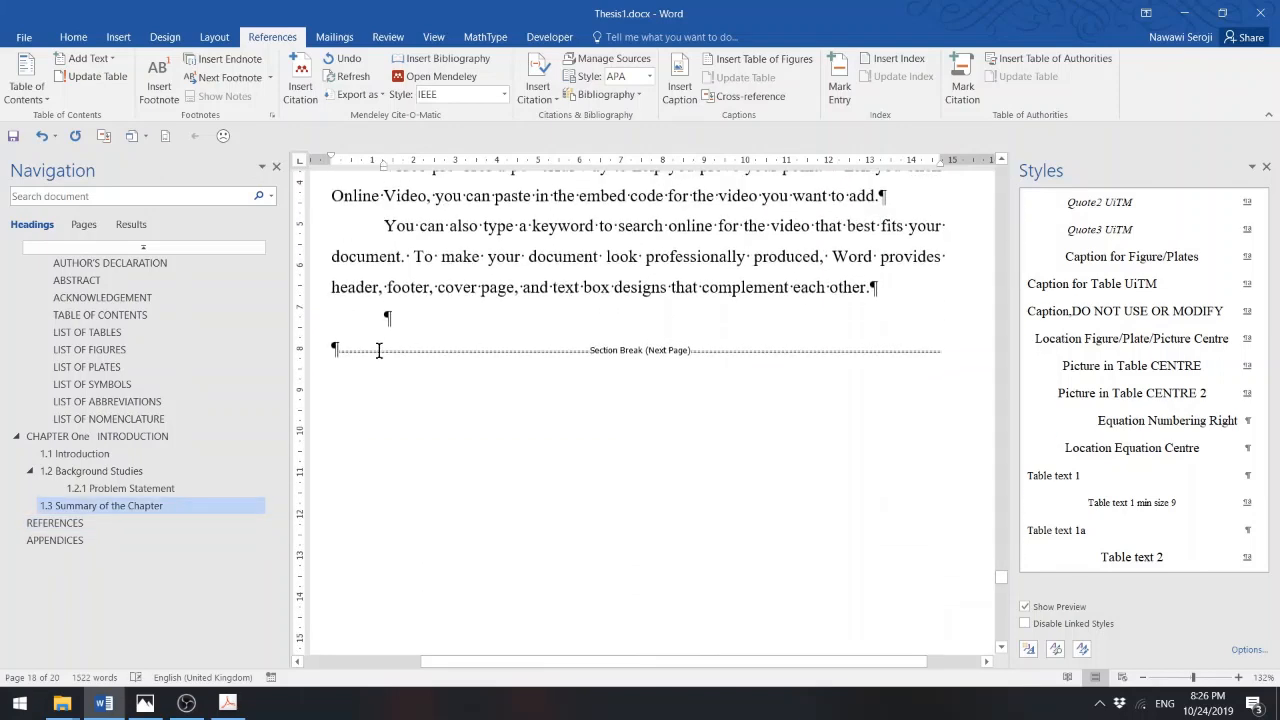
pyautogui.click(399, 320)
pyautogui.click(216, 38)
pyautogui.click(222, 58)
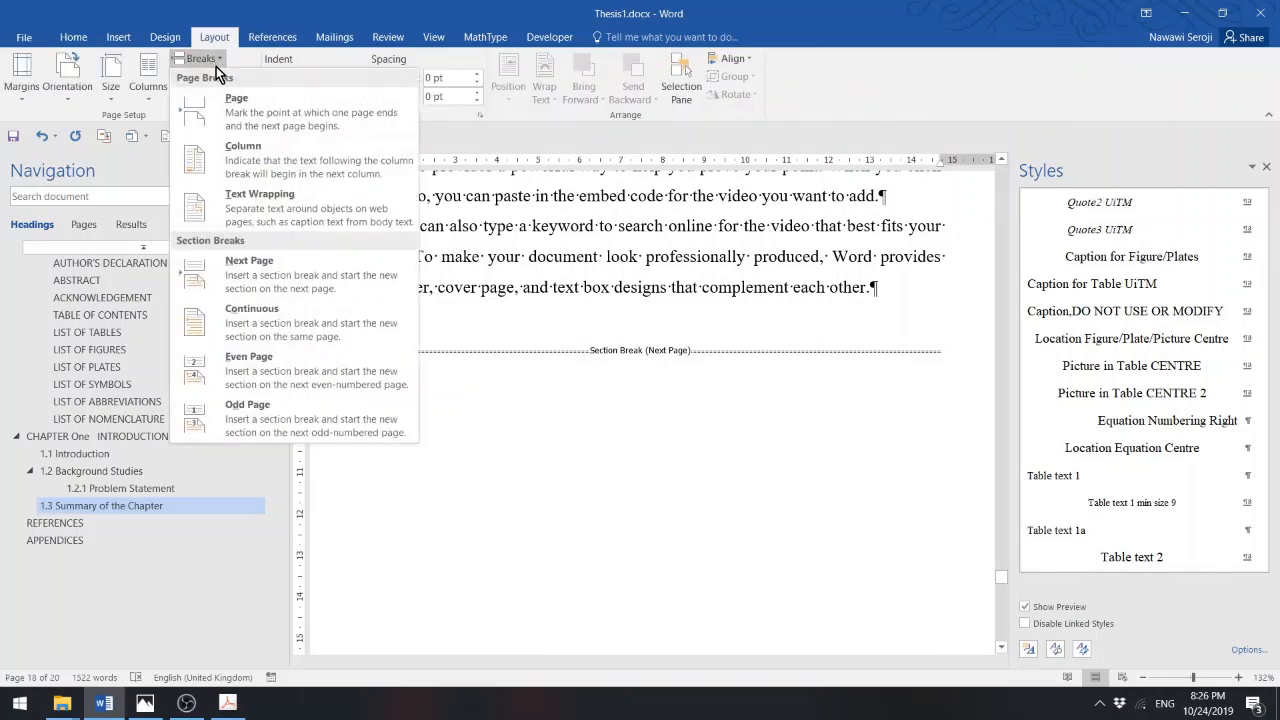
pyautogui.click(257, 277)
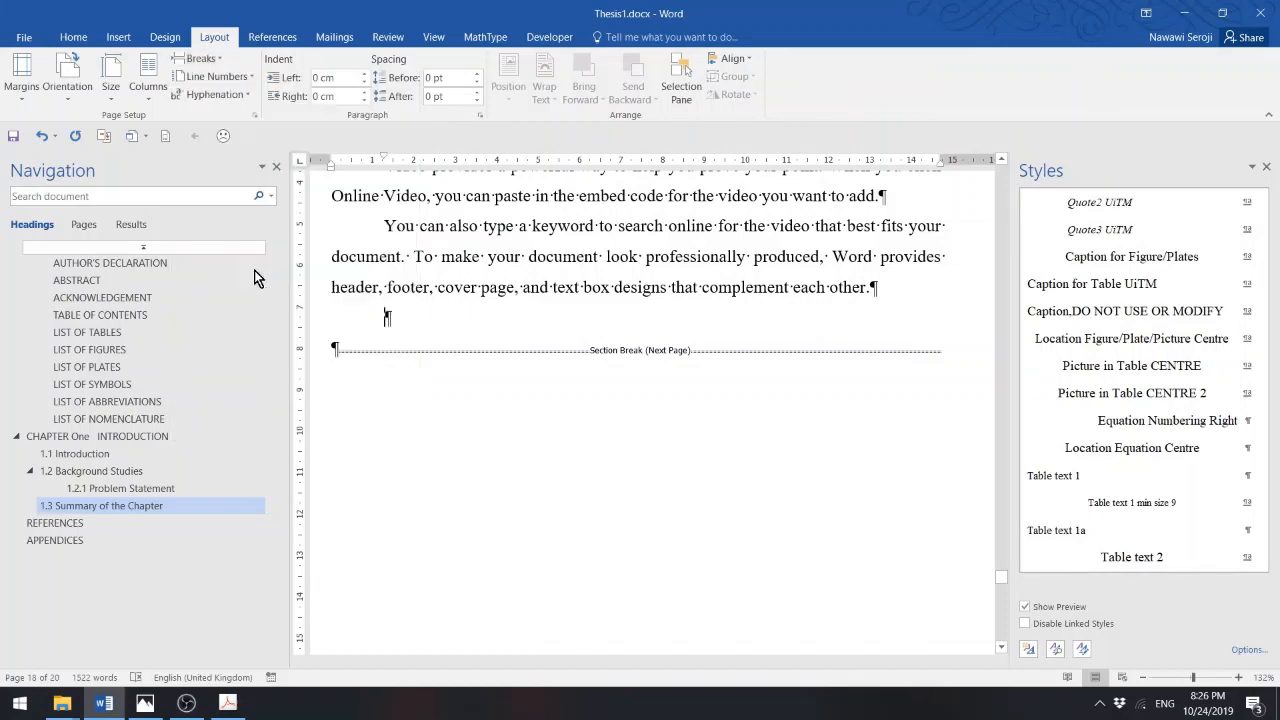
# - Move the new section break onto its own line below the last paragraph of the chapter summary
pyautogui.click(1004, 160)
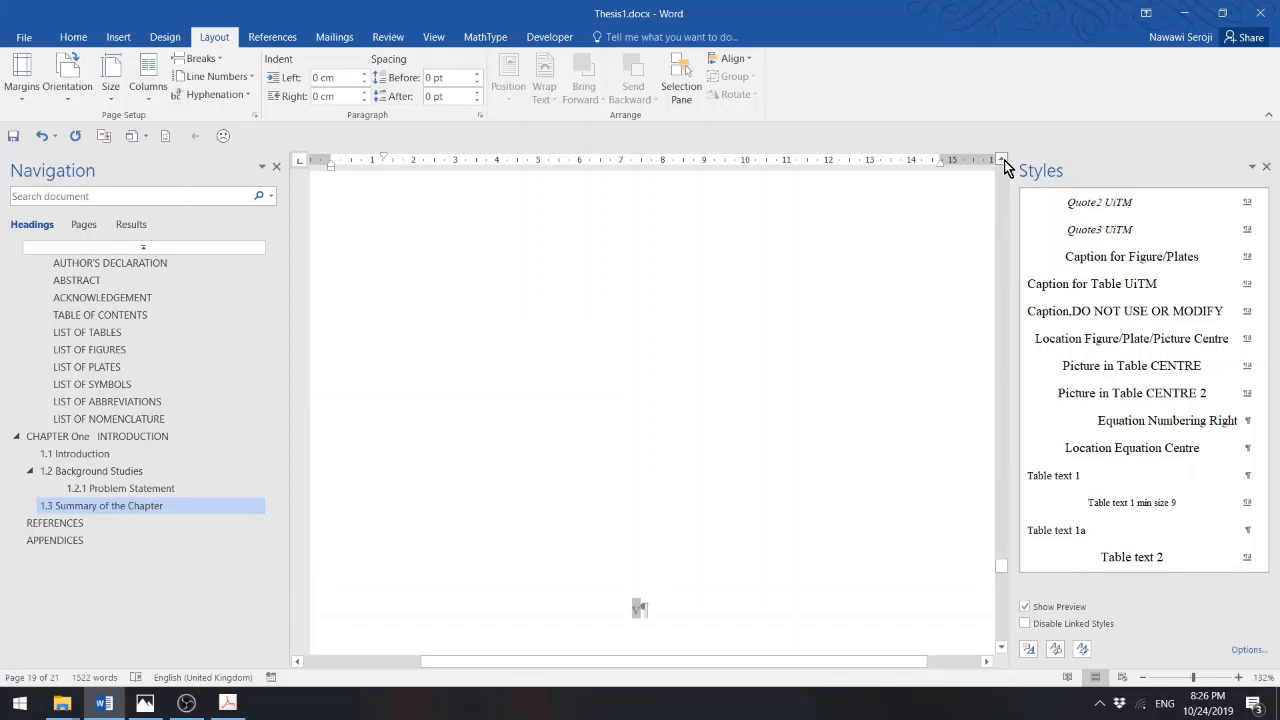
pyautogui.click(1004, 160)
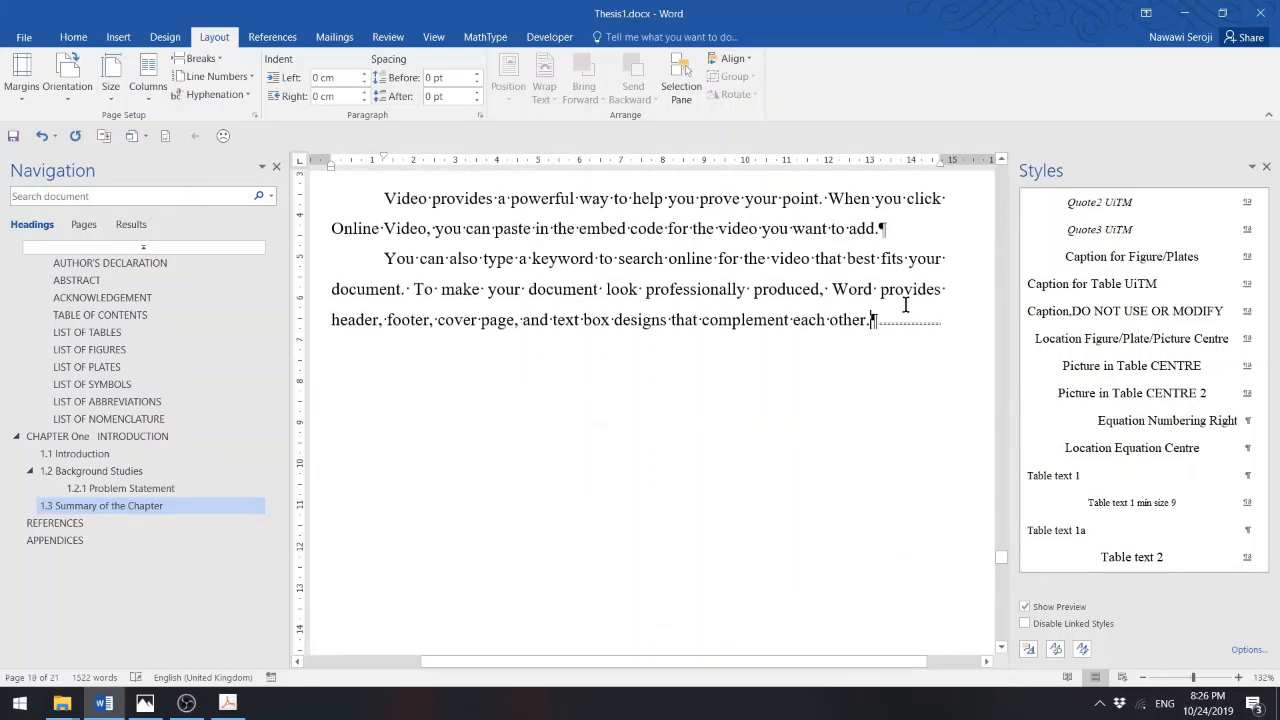
pyautogui.press('Return')
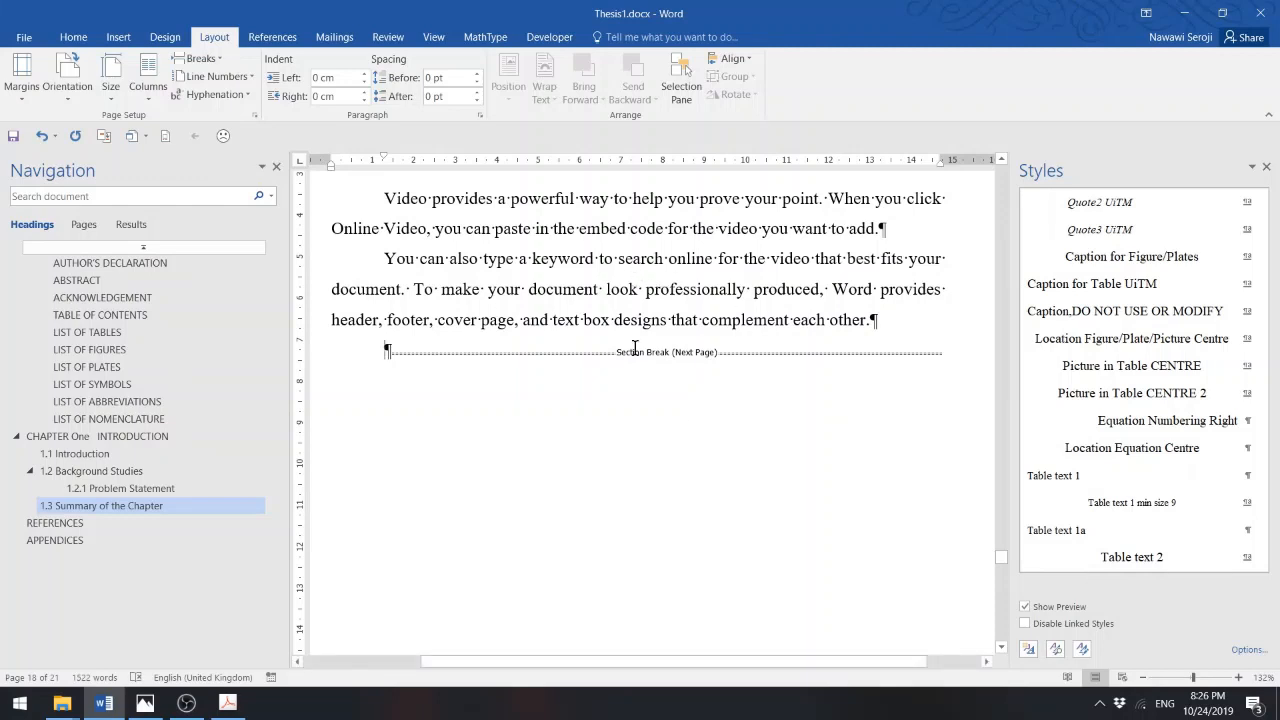
# - Clear all formatting from the first paragraph of the new page and enter the title "LITERATURE REVIEW" there
pyautogui.moveTo(1004, 648); pyautogui.dragTo(1005, 653)
pyautogui.click(404, 343)
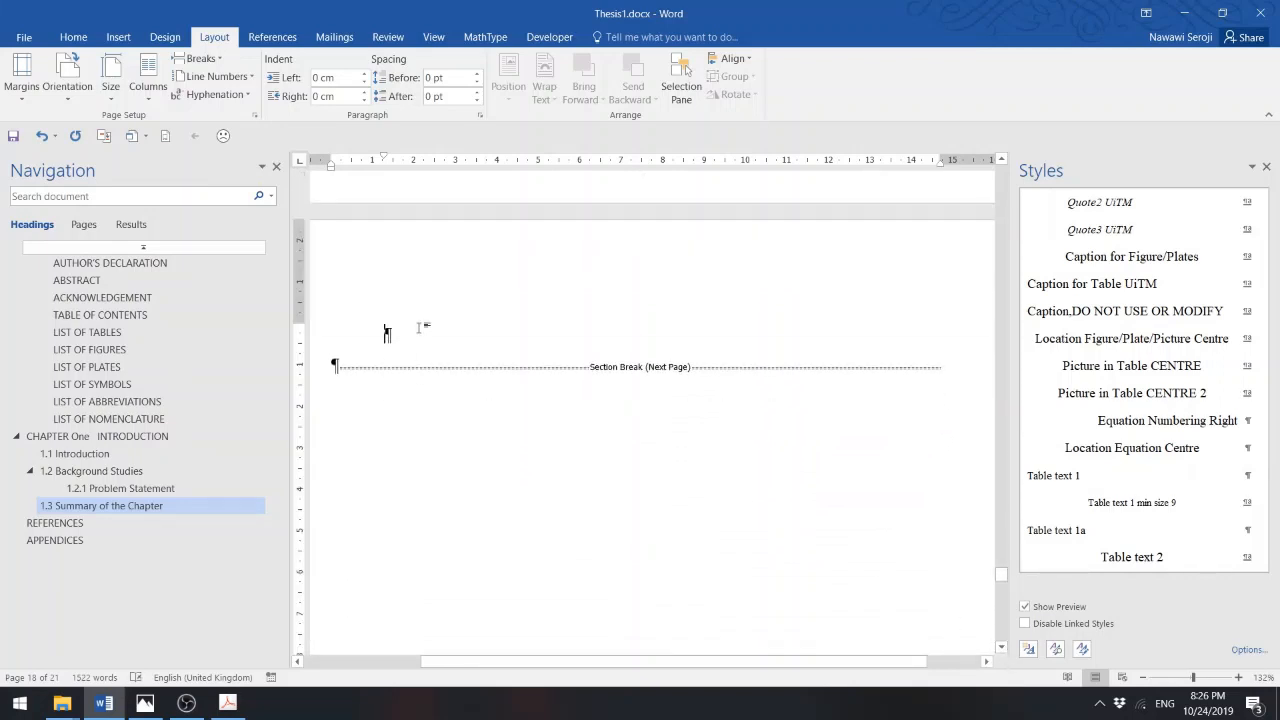
pyautogui.click(74, 39)
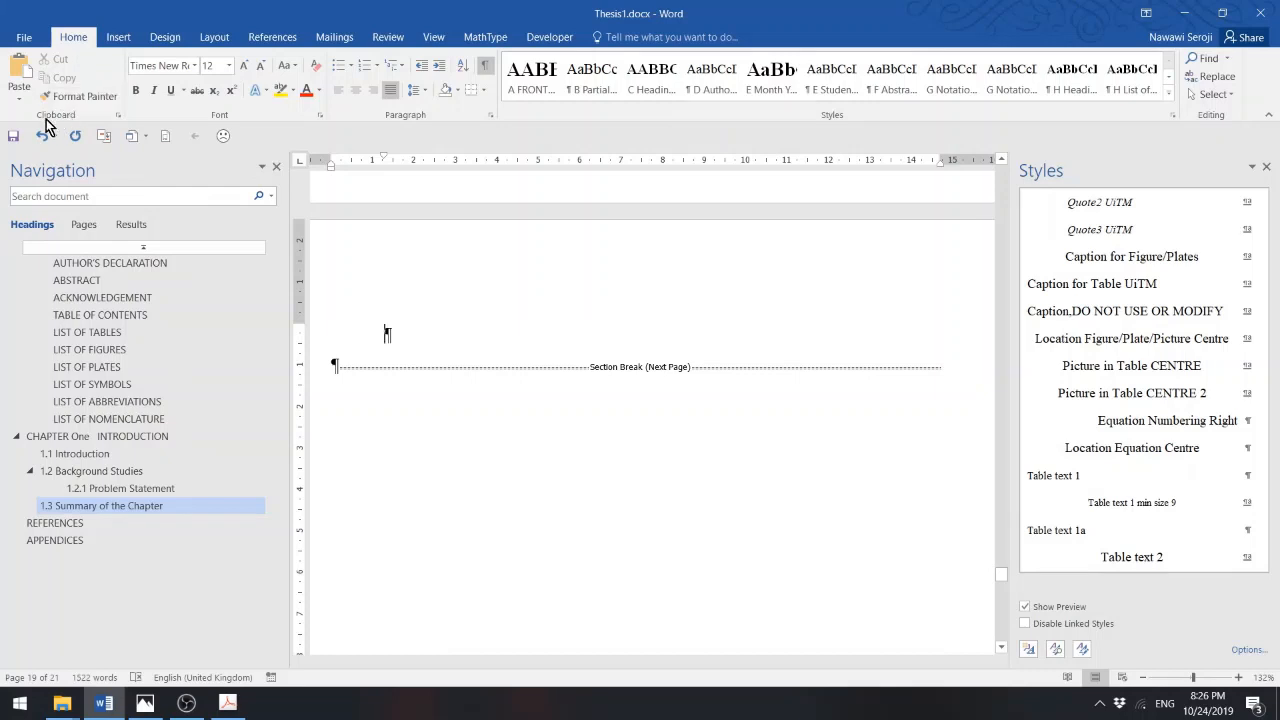
pyautogui.click(315, 65)
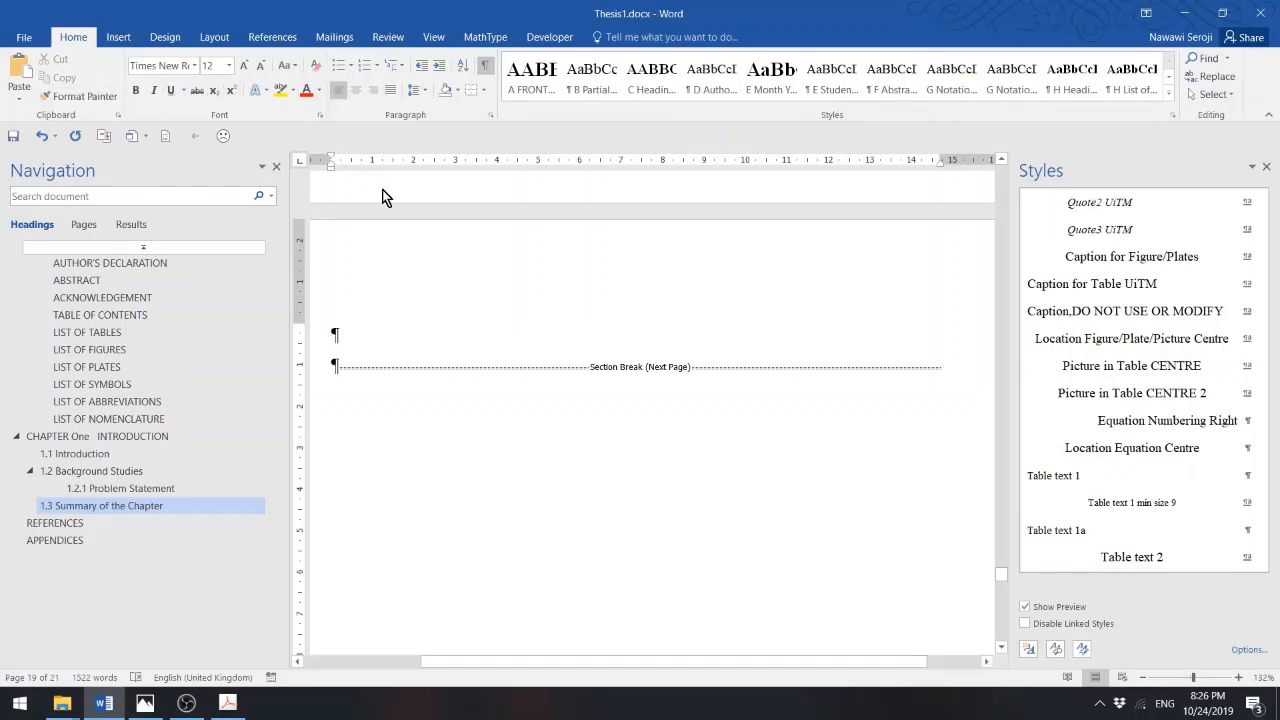
pyautogui.write('L')
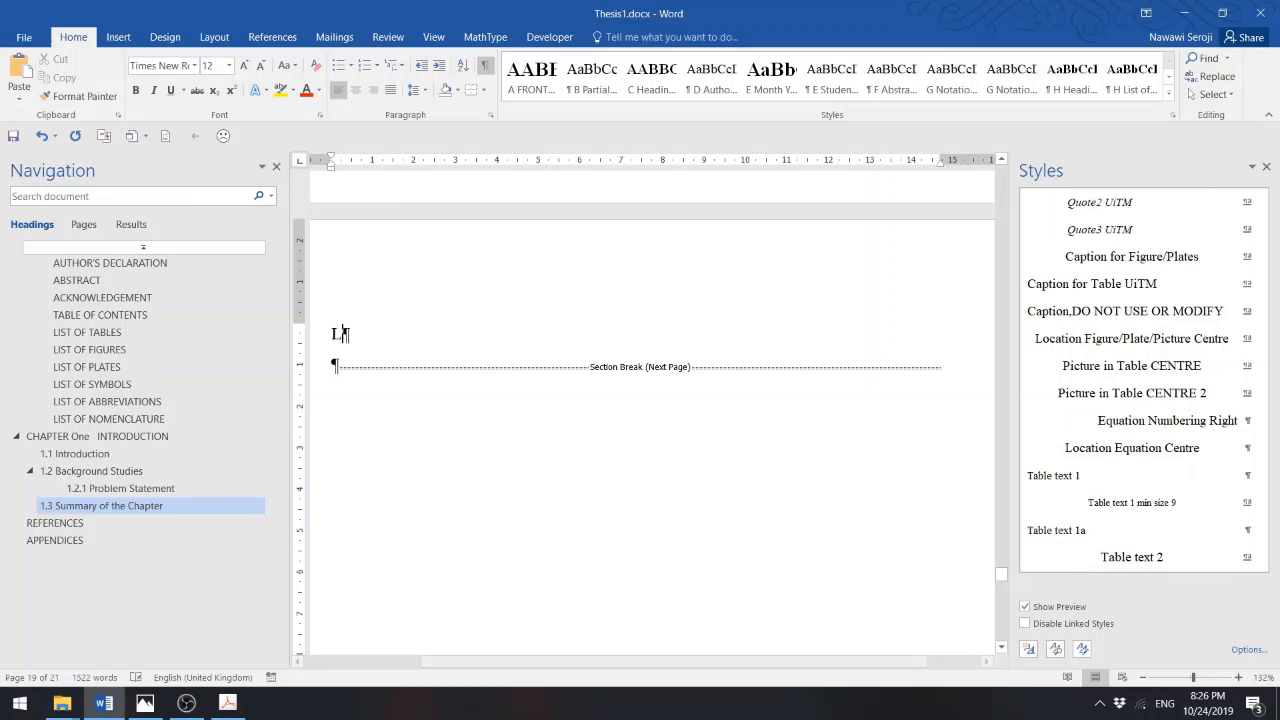
pyautogui.write('ITERATURE REV')
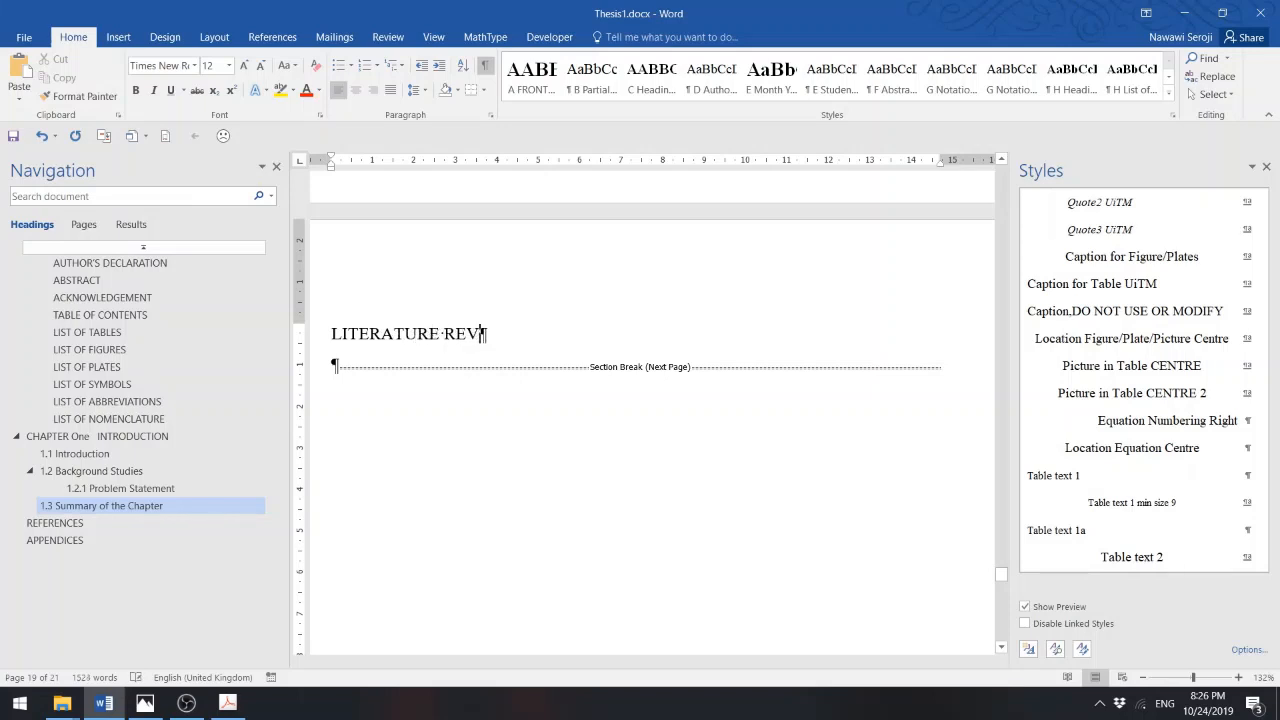
pyautogui.write('IEW')
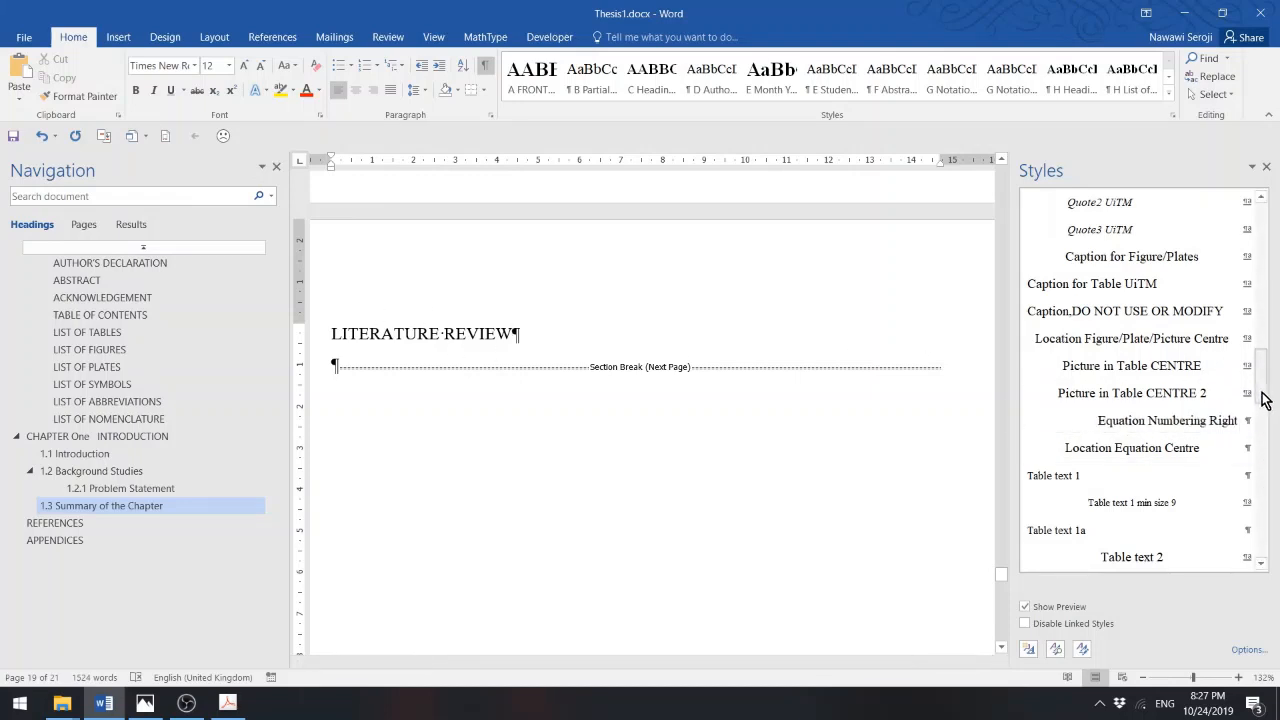
# - Apply the chapter-level Heading 1 style to the LITERATURE REVIEW title
pyautogui.scroll(3, 1265, 370)
pyautogui.scroll(6, 1265, 370)
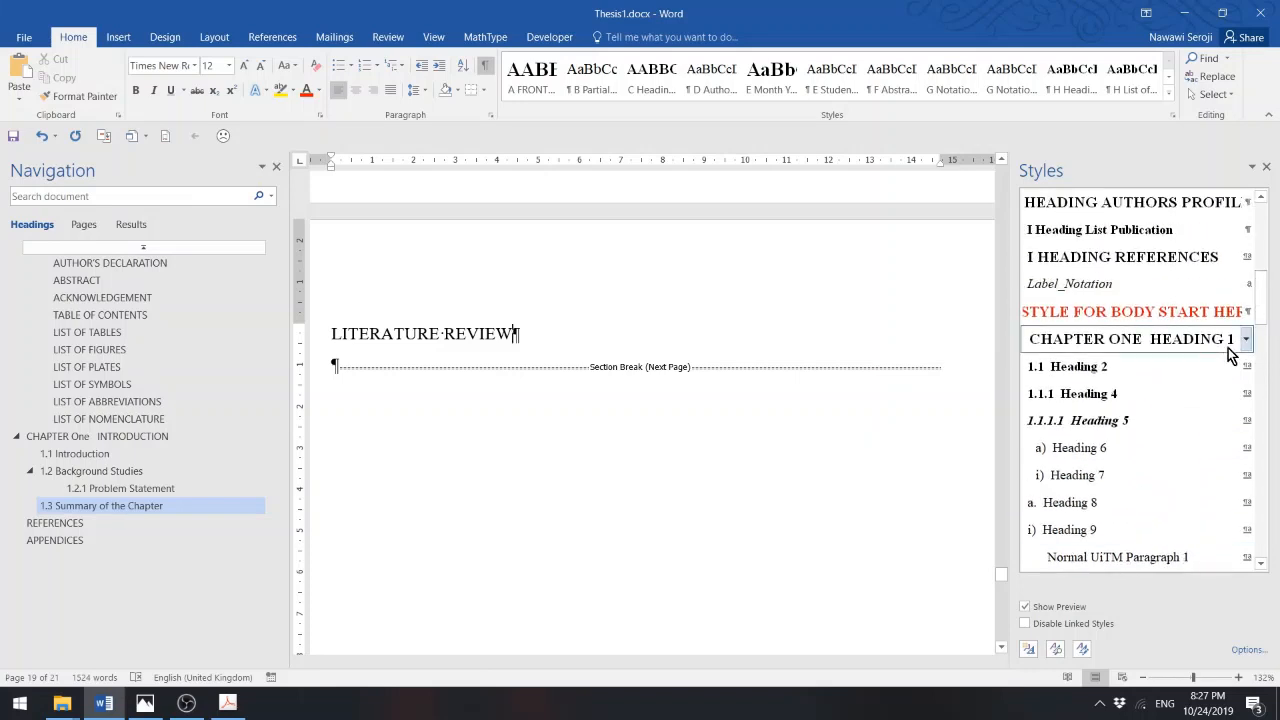
pyautogui.click(1198, 343)
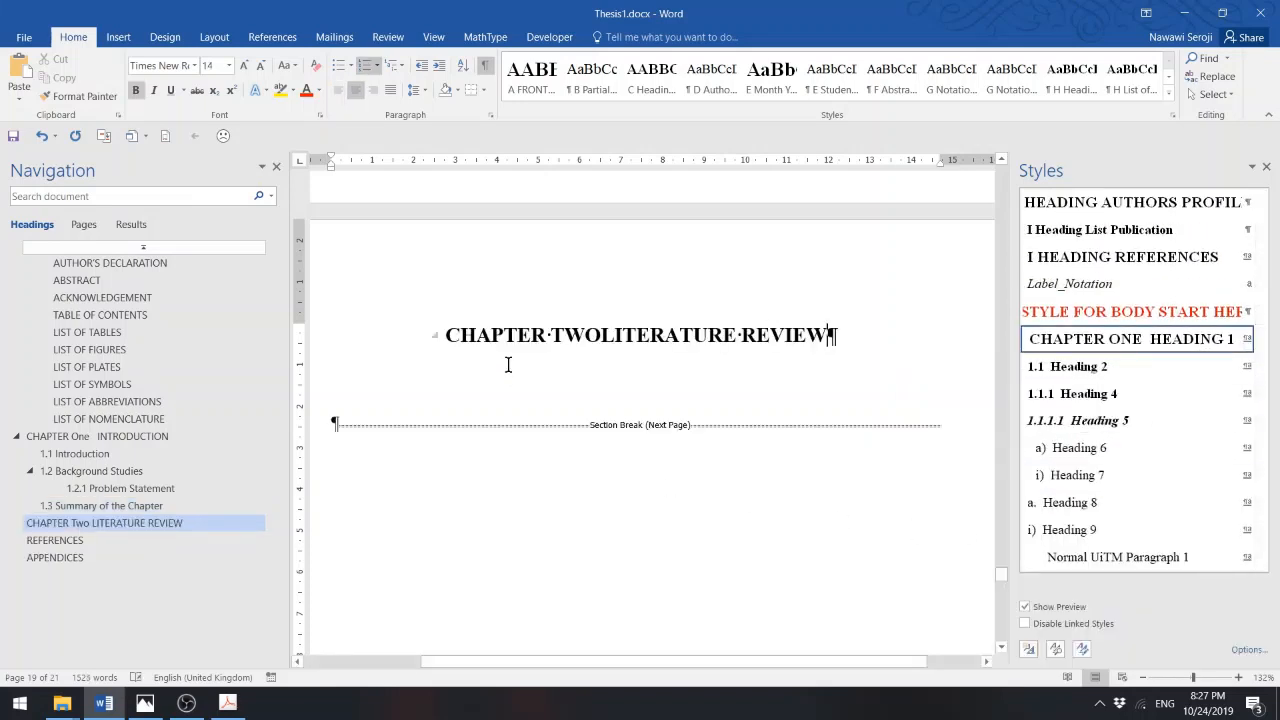
# - Put LITERATURE REVIEW on its own line below the chapter number using a space and line break, and start an empty Heading 2 beneath it
pyautogui.click(601, 343)
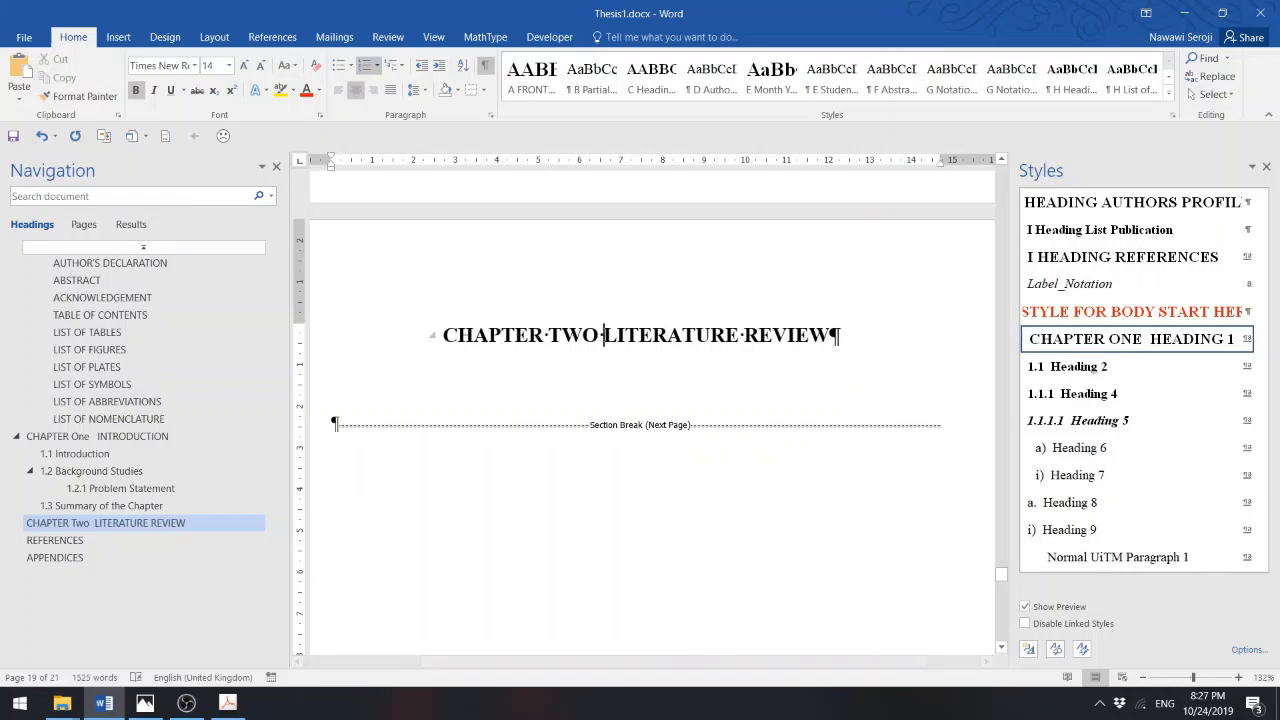
pyautogui.hotkey('shift', 'Return')
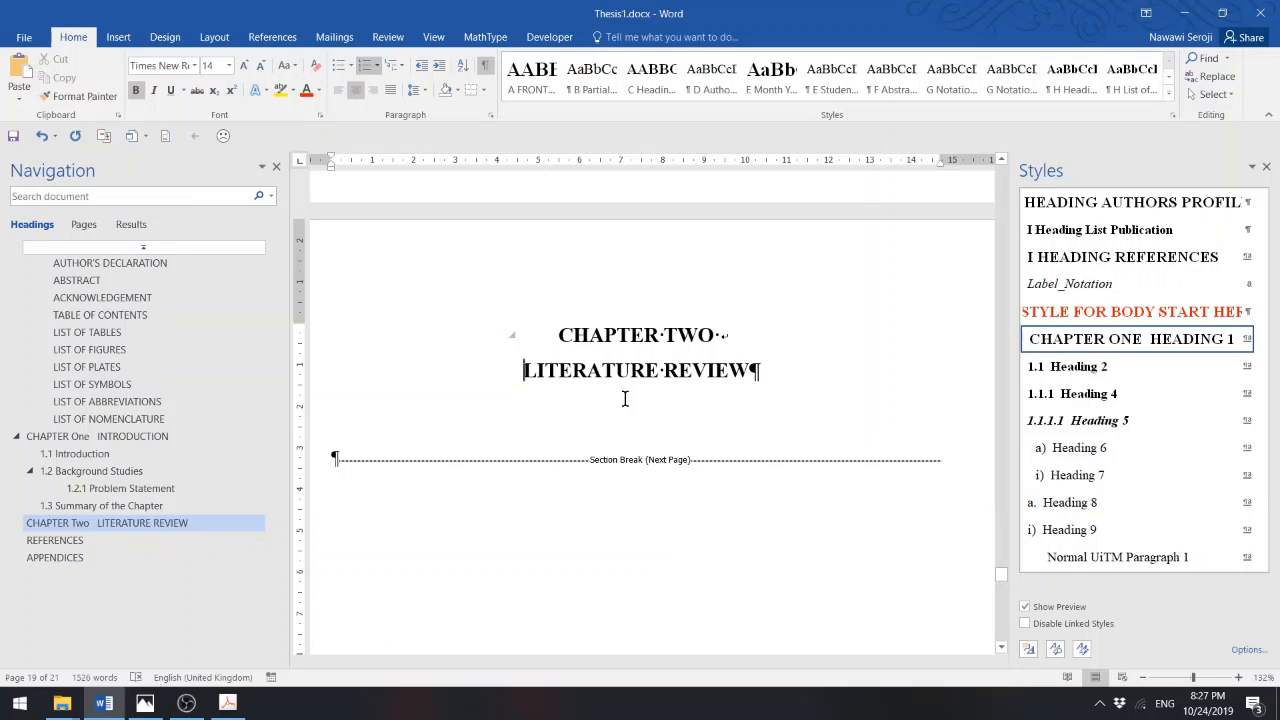
pyautogui.click(767, 373)
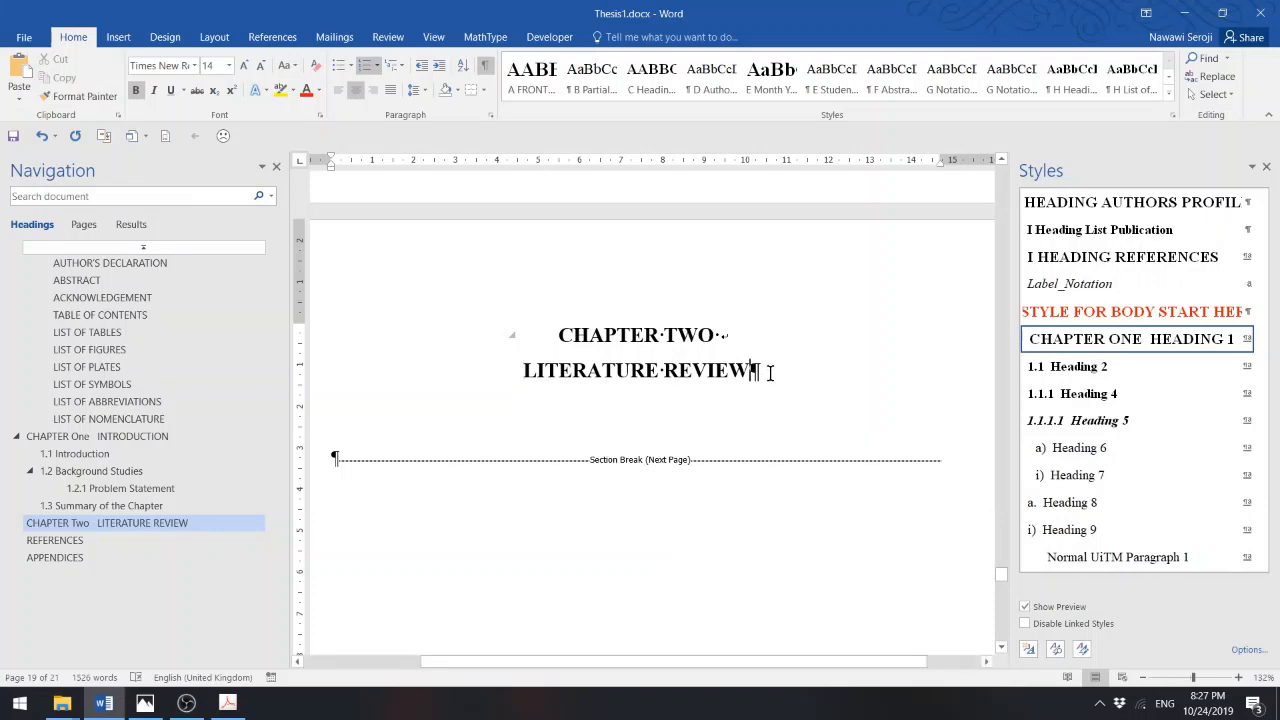
pyautogui.press('Return')
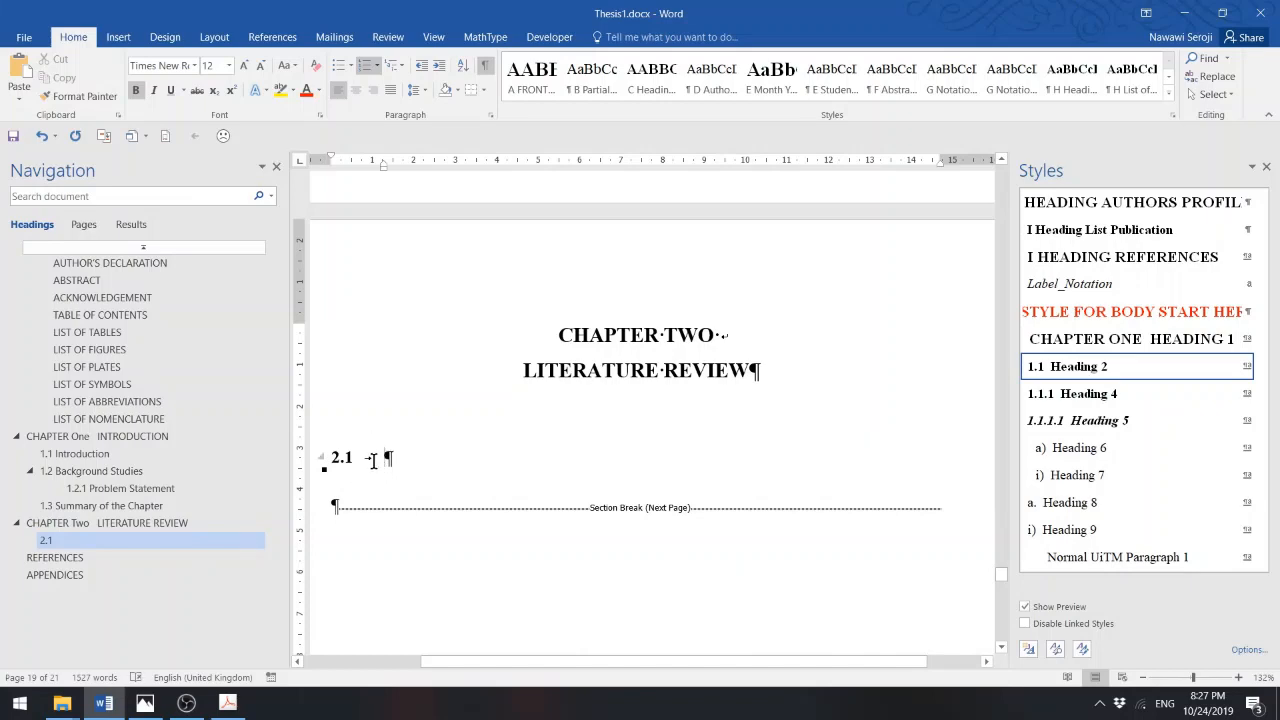
# - Copy chapter one's content from the Introduction heading through the last paragraph of Summary of the Chapter
pyautogui.click(150, 436)
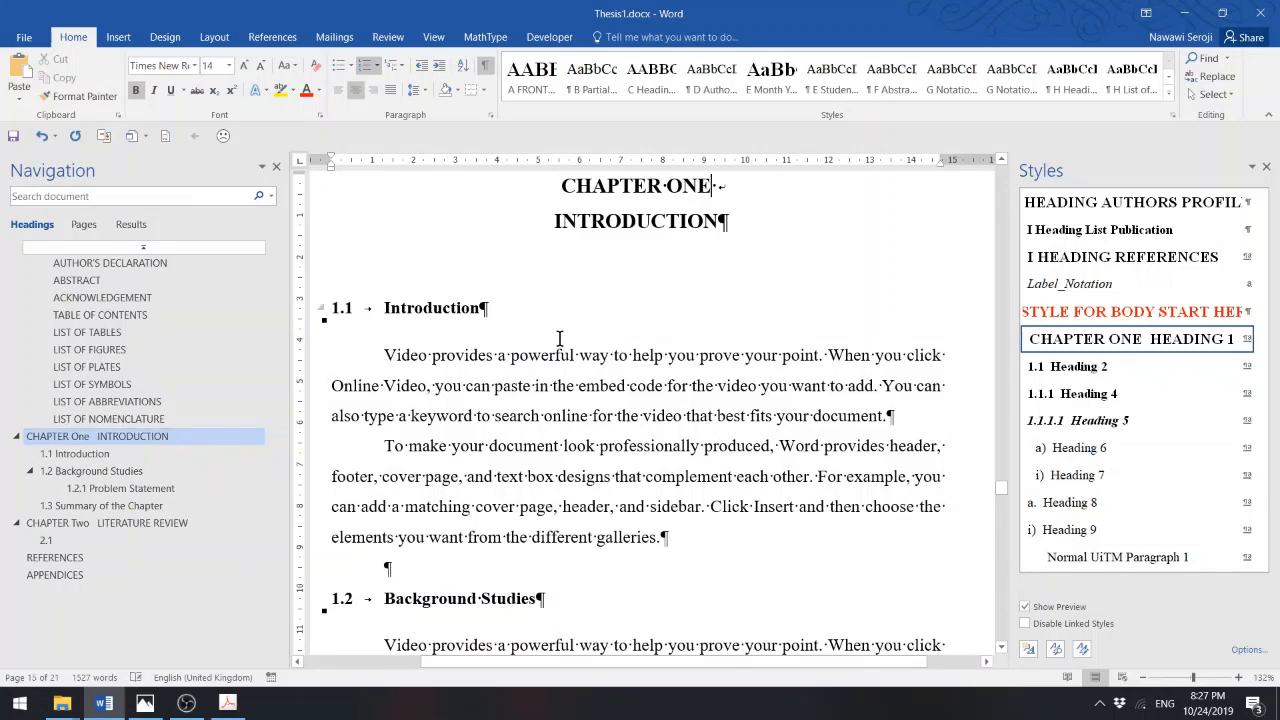
pyautogui.moveTo(381, 305); pyautogui.dragTo(873, 481)
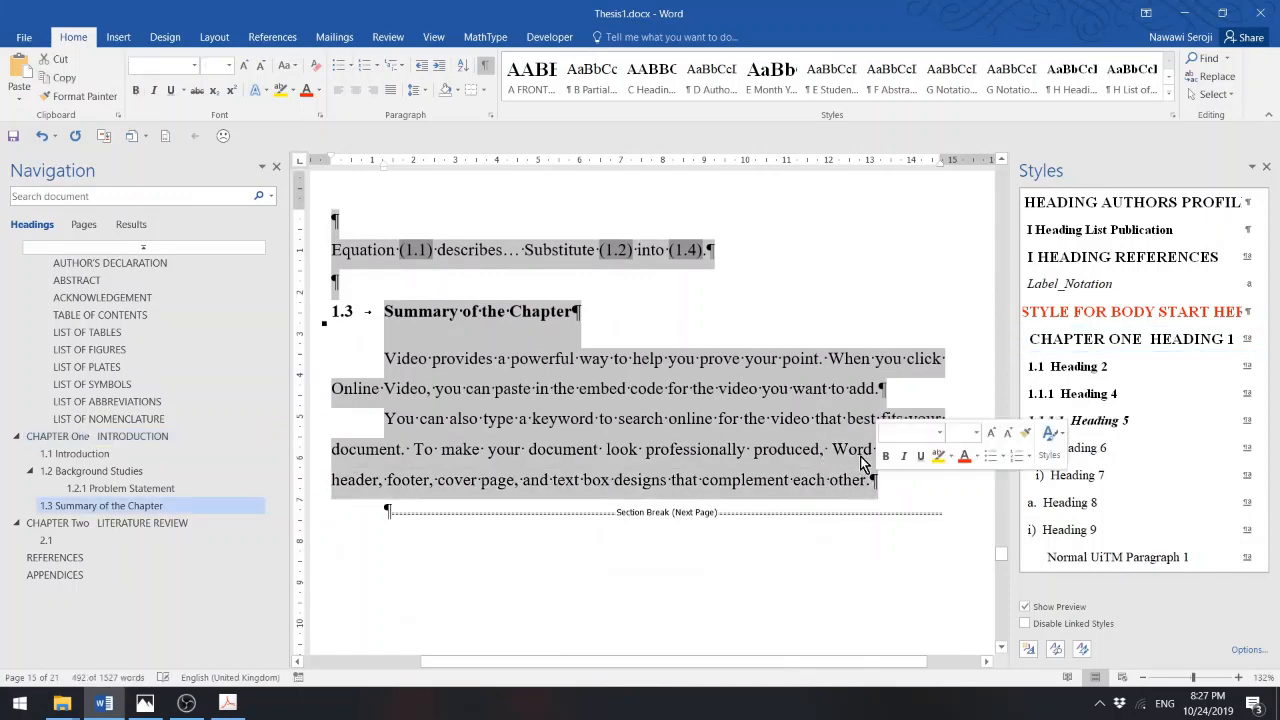
# - Clear the formatting of the empty 2.1 heading under LITERATURE REVIEW and paste the copied chapter one content there
pyautogui.click(113, 525)
pyautogui.click(92, 540)
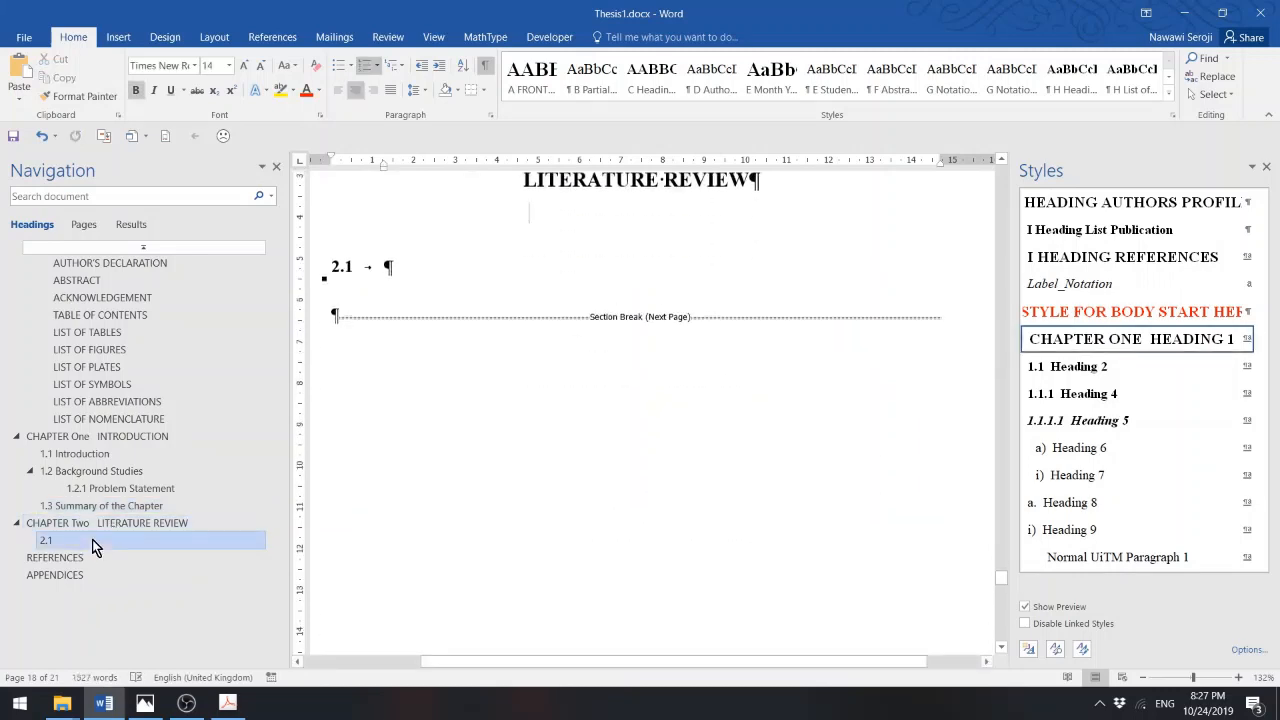
pyautogui.click(316, 66)
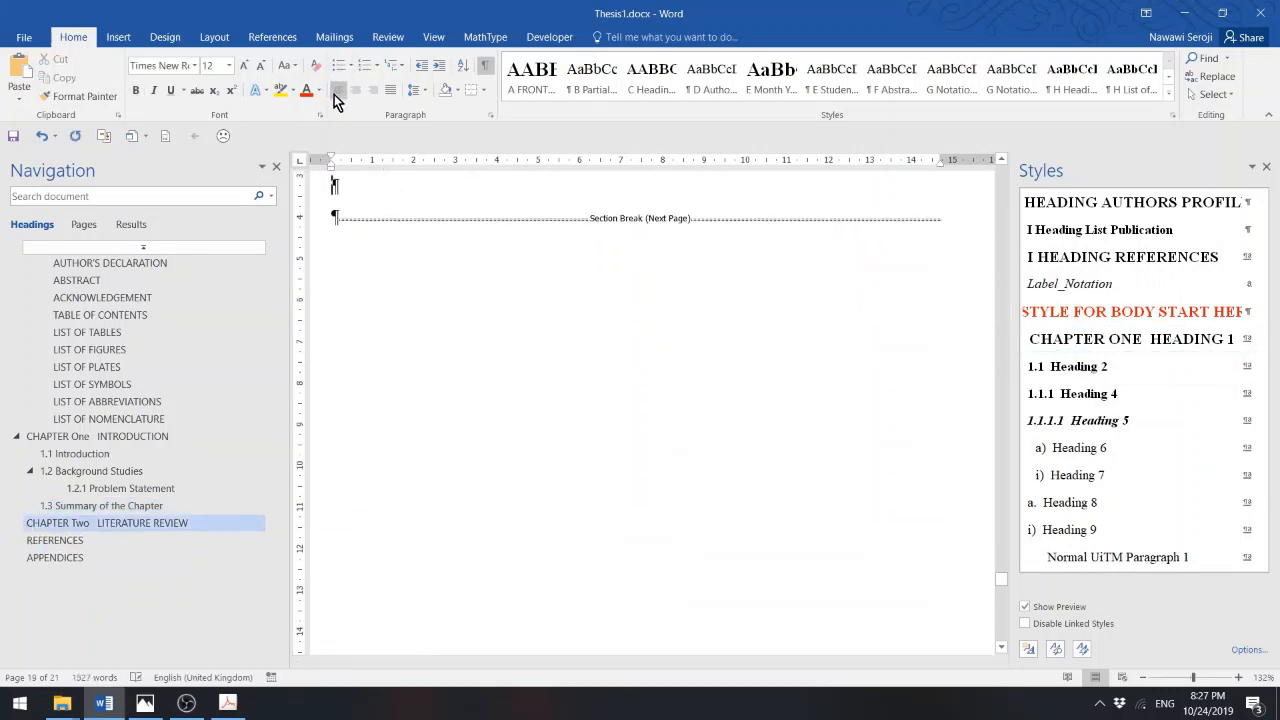
pyautogui.click(1000, 164)
pyautogui.click(1000, 164)
pyautogui.click(1000, 164)
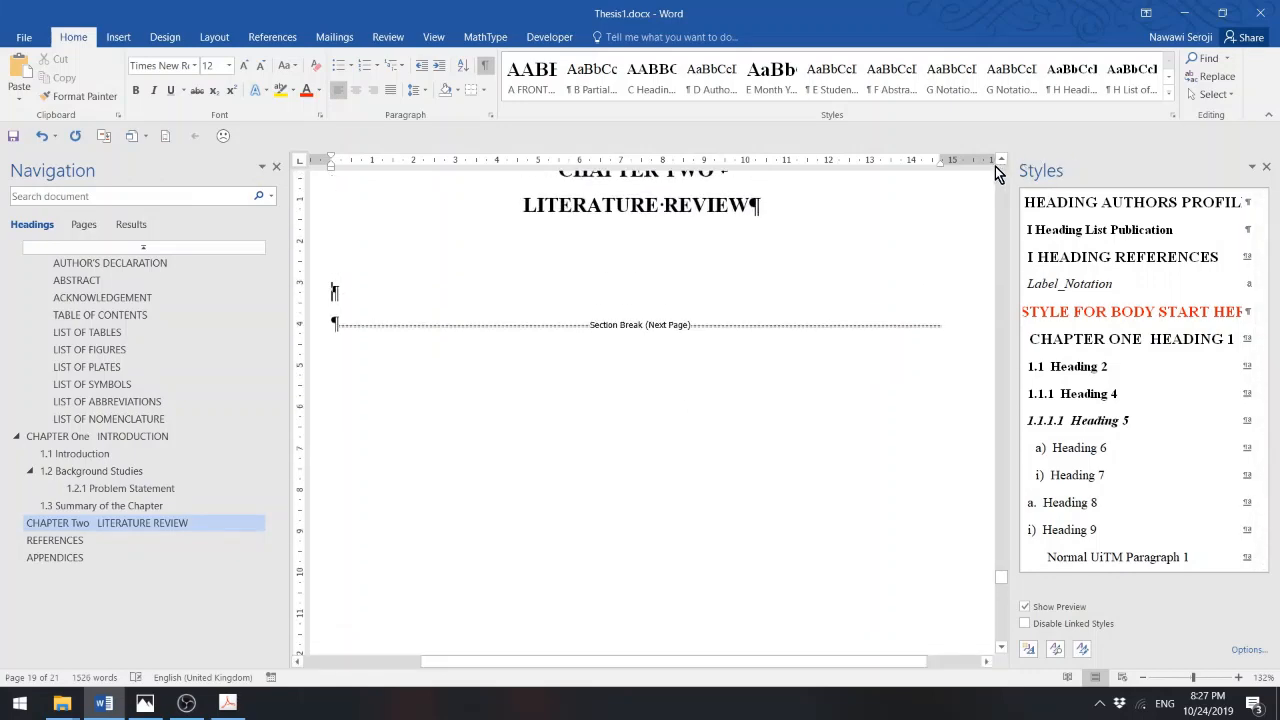
pyautogui.hotkey('ctrl', 'v')
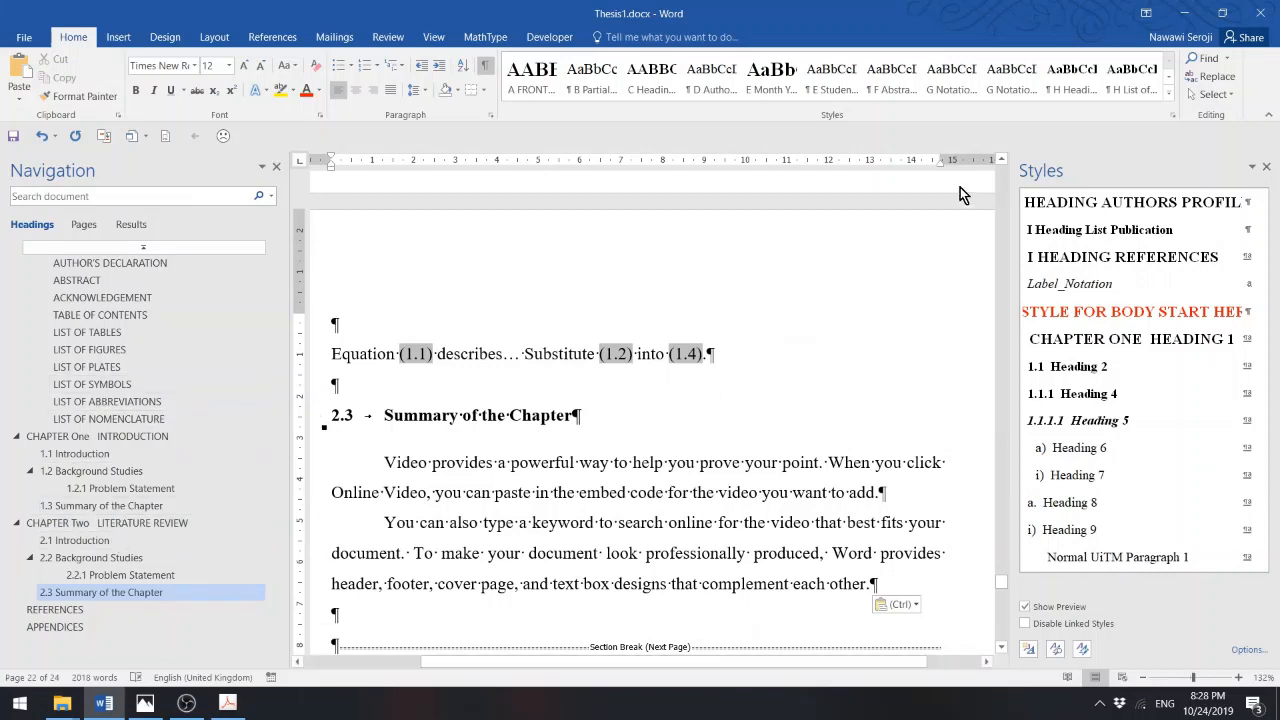
# - Examine the equation numbers, table captions and cross-references in the content pasted into chapter two
pyautogui.click(1000, 164)
pyautogui.click(1000, 164)
pyautogui.click(1000, 164)
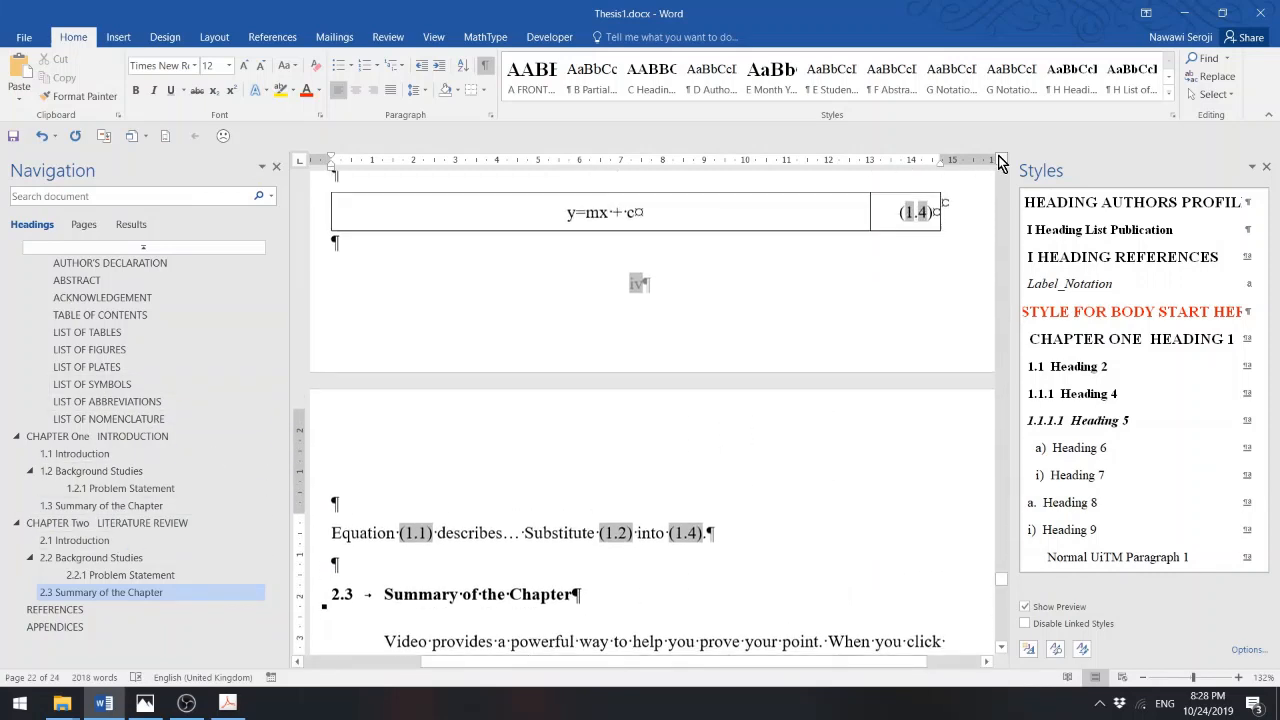
pyautogui.click(1000, 164)
pyautogui.click(1000, 164)
pyautogui.click(1000, 164)
pyautogui.click(1000, 164)
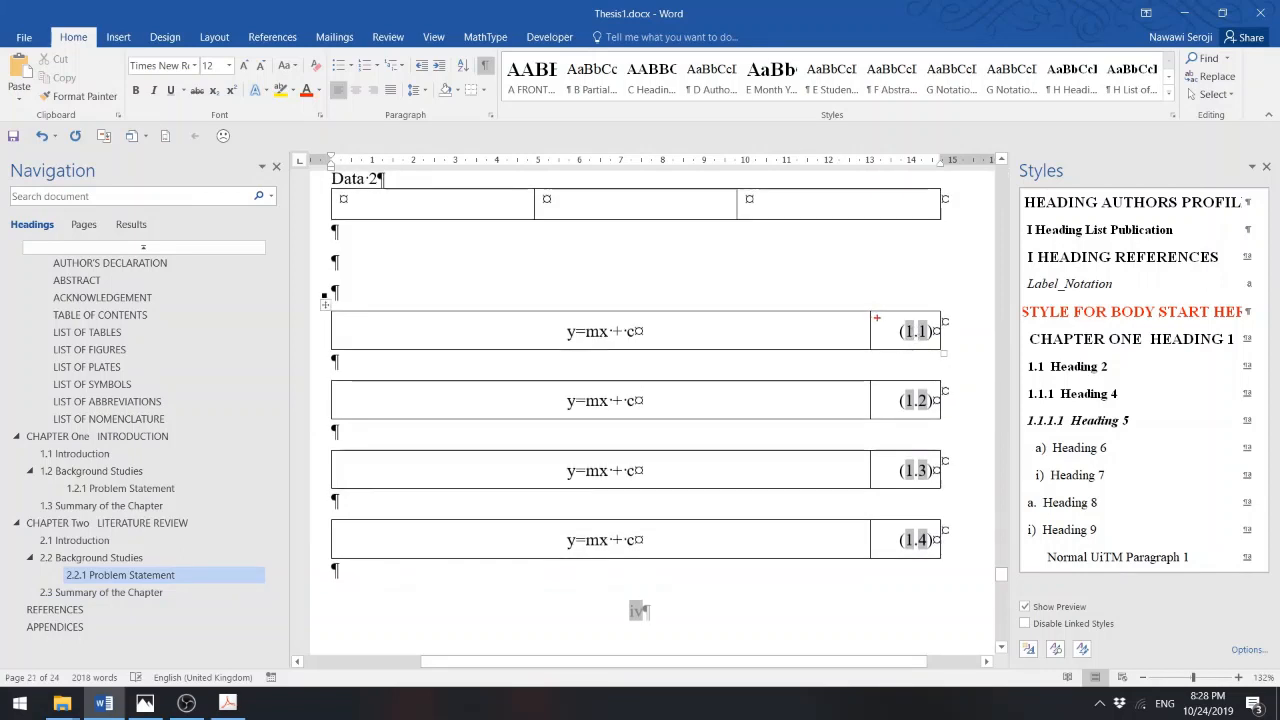
pyautogui.moveTo(889, 307); pyautogui.dragTo(917, 561)
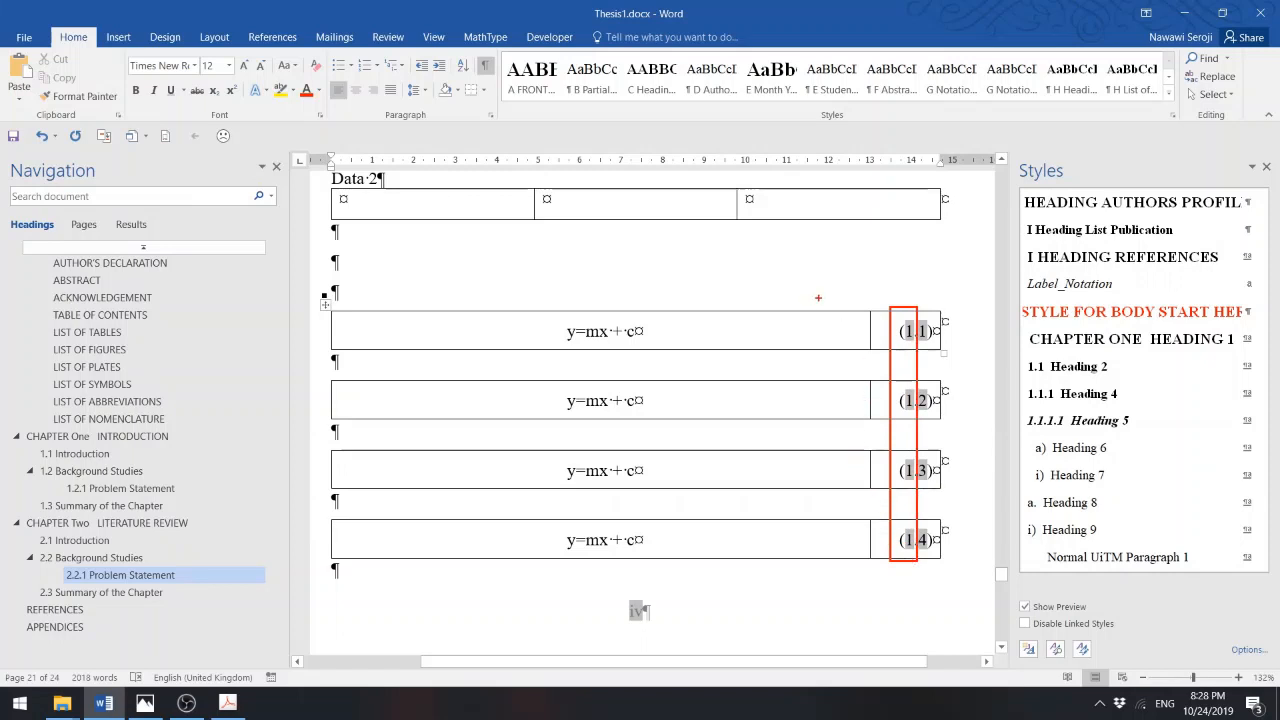
pyautogui.press('Escape')
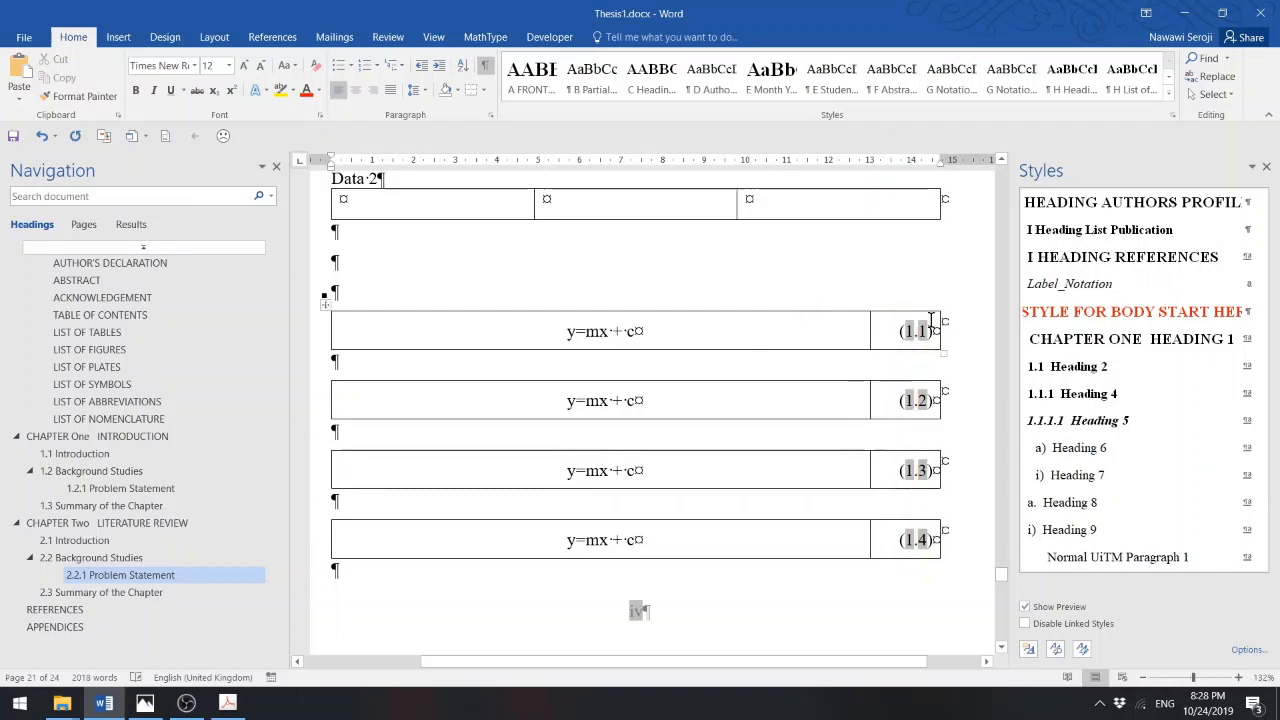
pyautogui.click(1003, 166)
pyautogui.moveTo(1003, 166); pyautogui.dragTo(1003, 166)
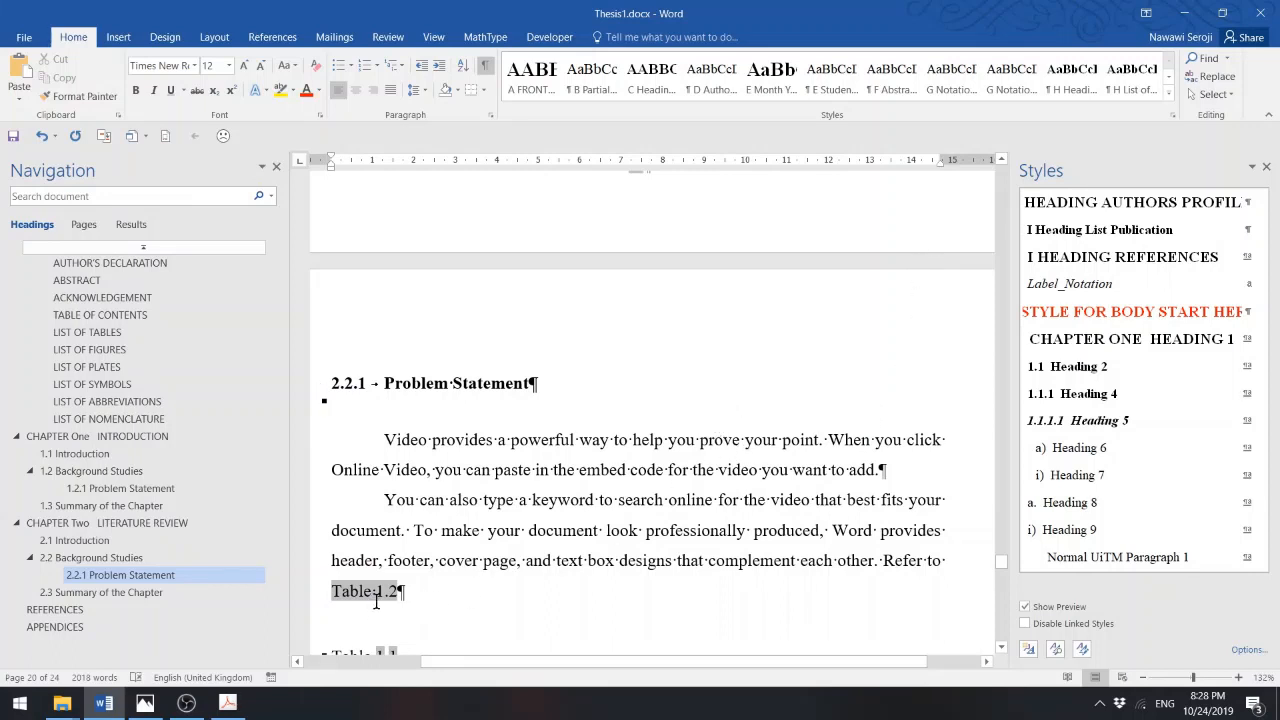
pyautogui.click(1001, 647)
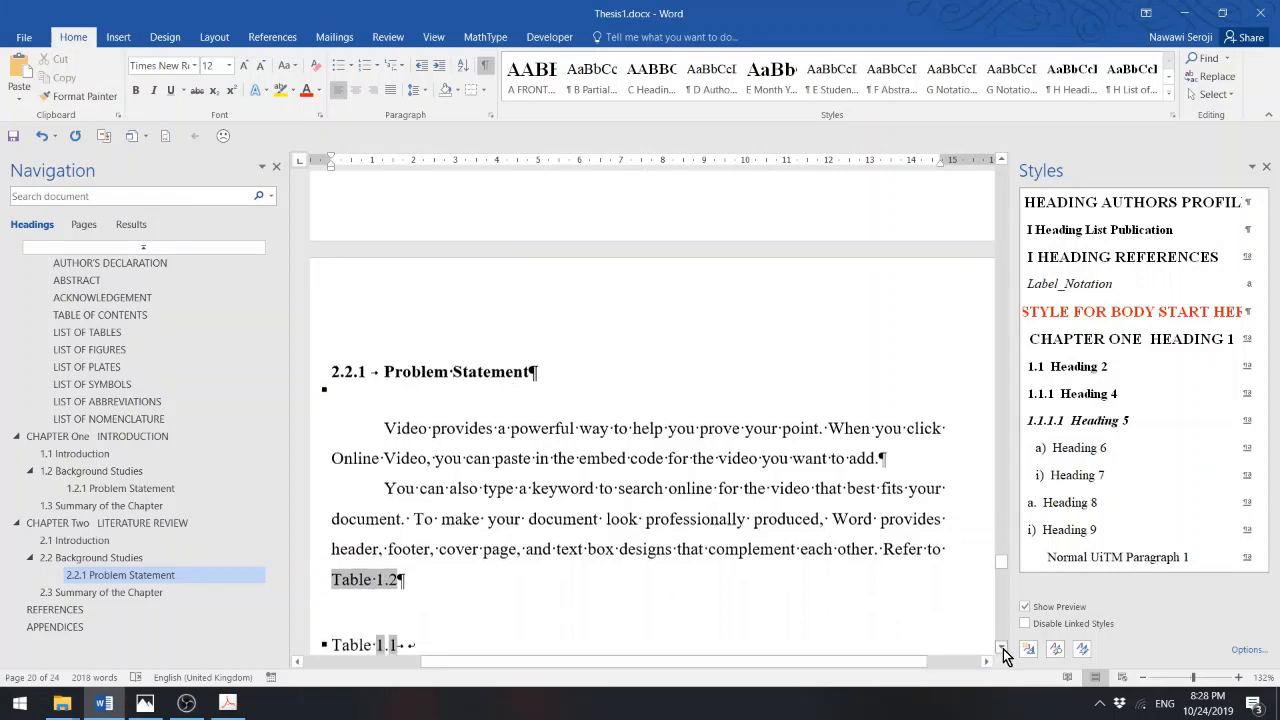
pyautogui.click(1003, 650)
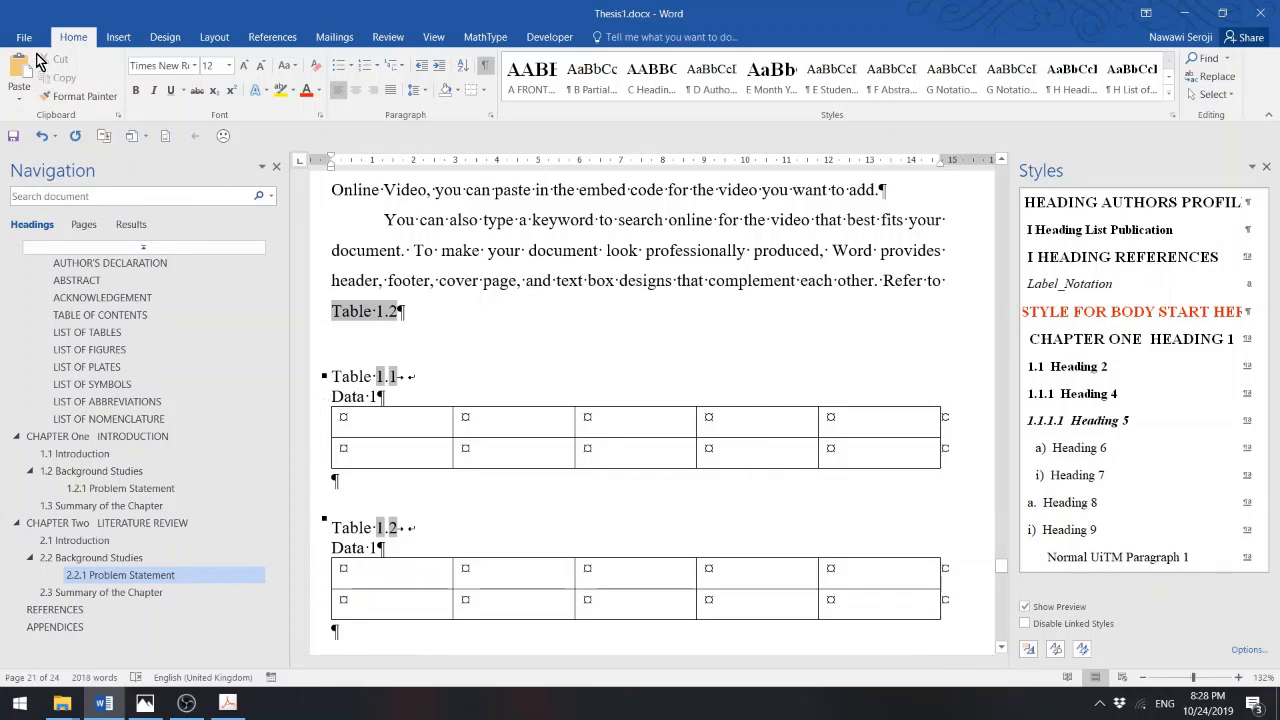
# - Refresh the caption and equation numbers by opening the print preview and returning to the document
pyautogui.click(24, 40)
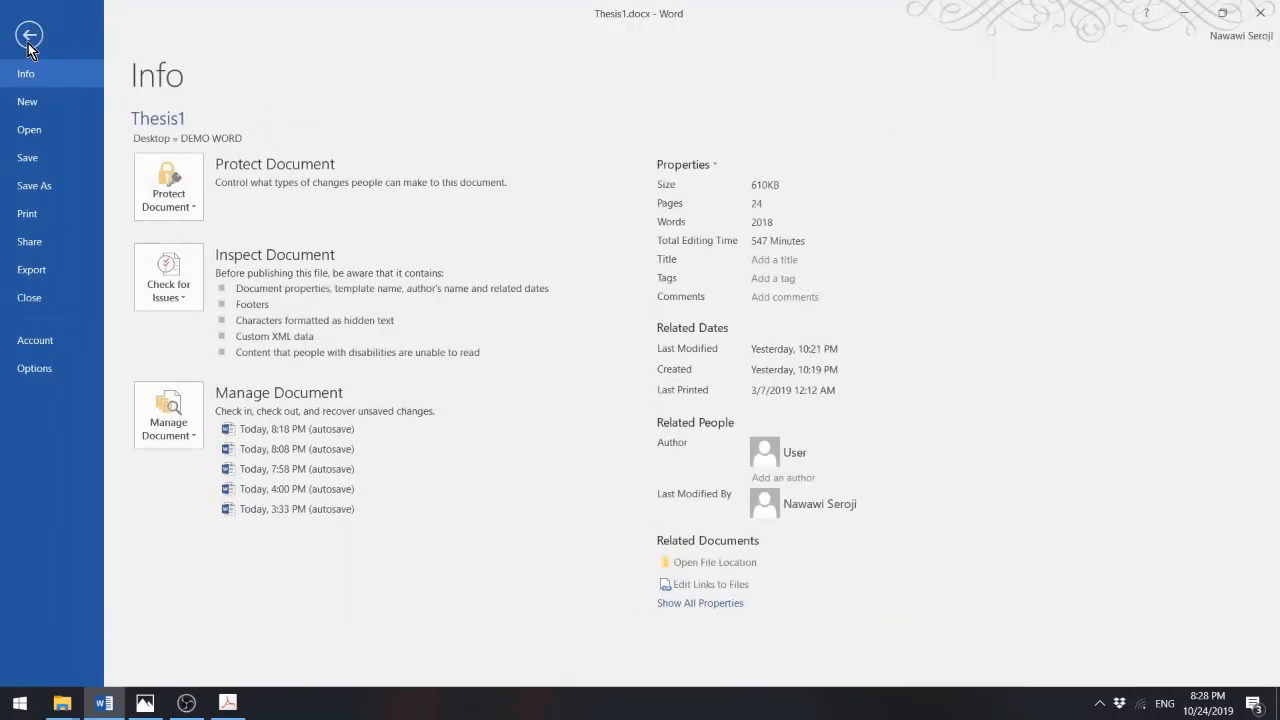
pyautogui.click(36, 216)
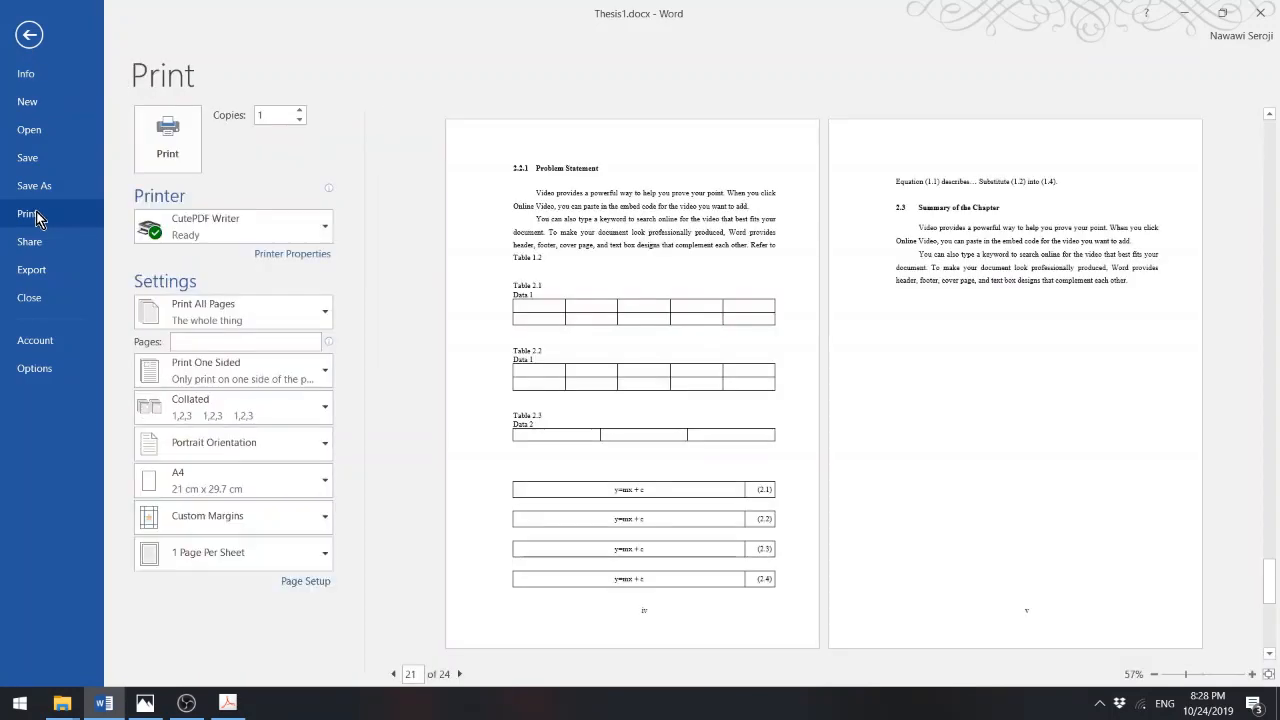
pyautogui.click(31, 42)
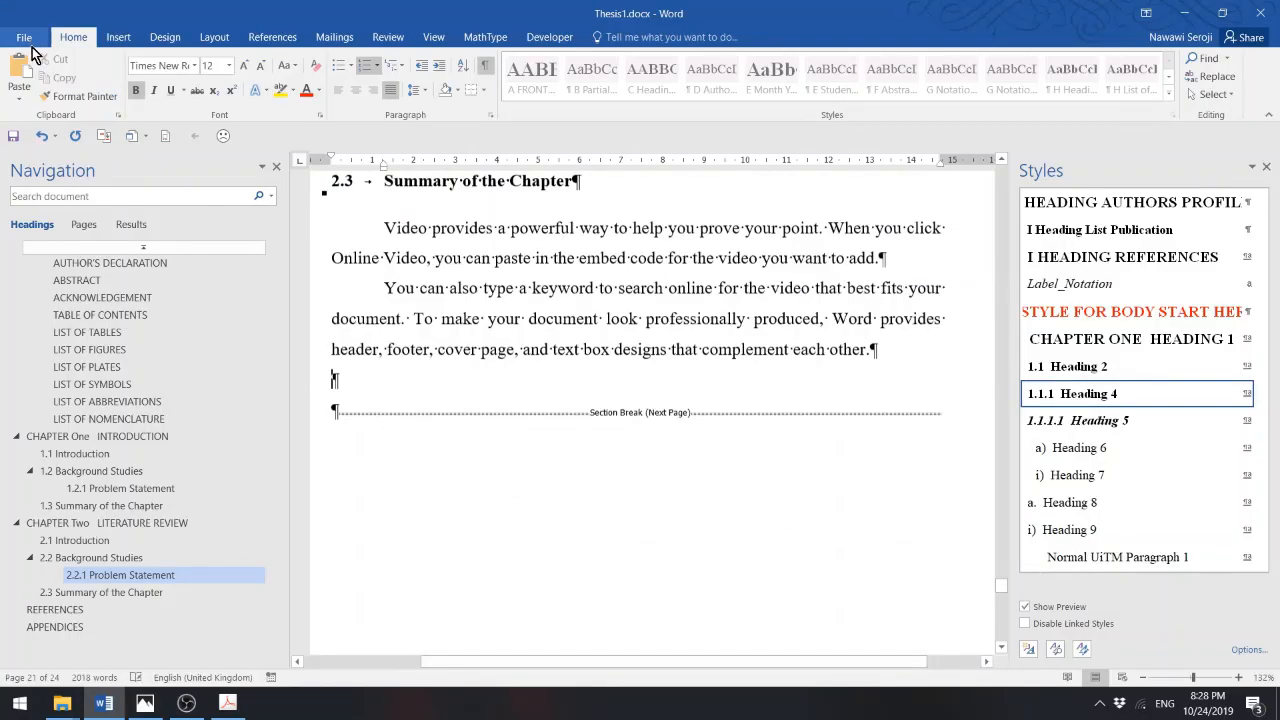
# - Check the equation numbers, table and figure captions and their in-text references throughout chapter two after the refresh
pyautogui.click(1002, 162)
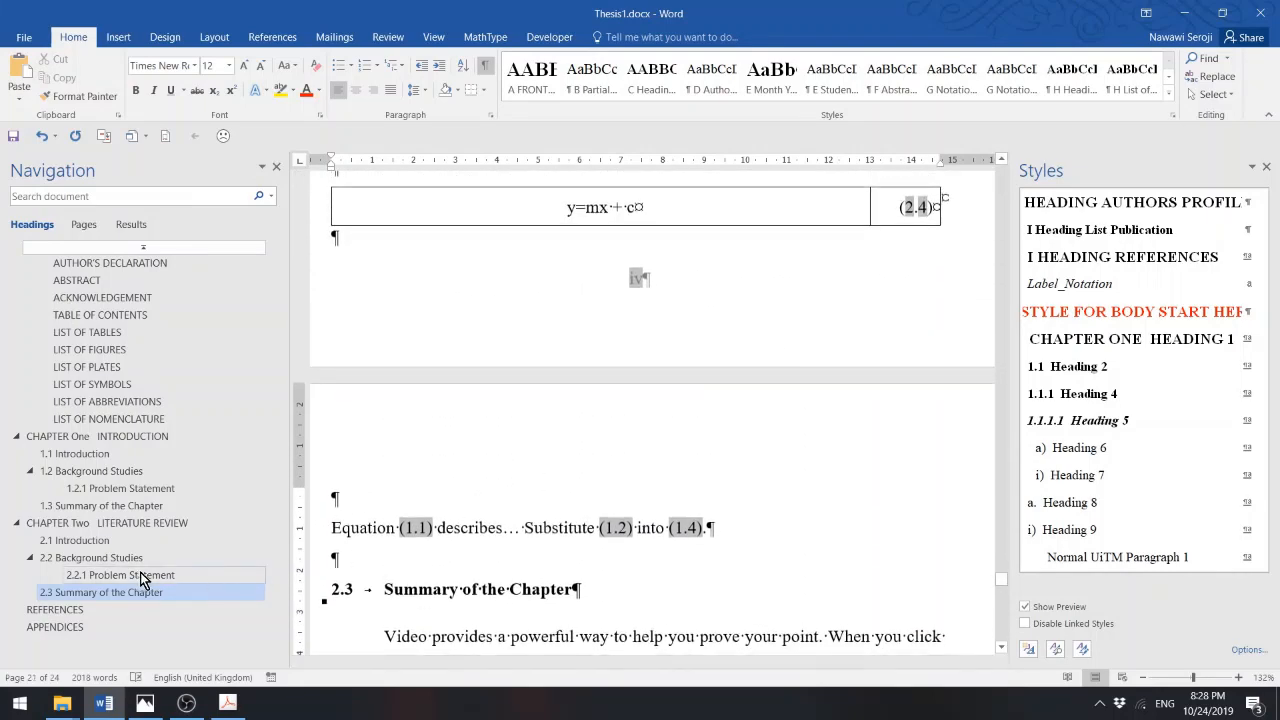
pyautogui.click(1002, 160)
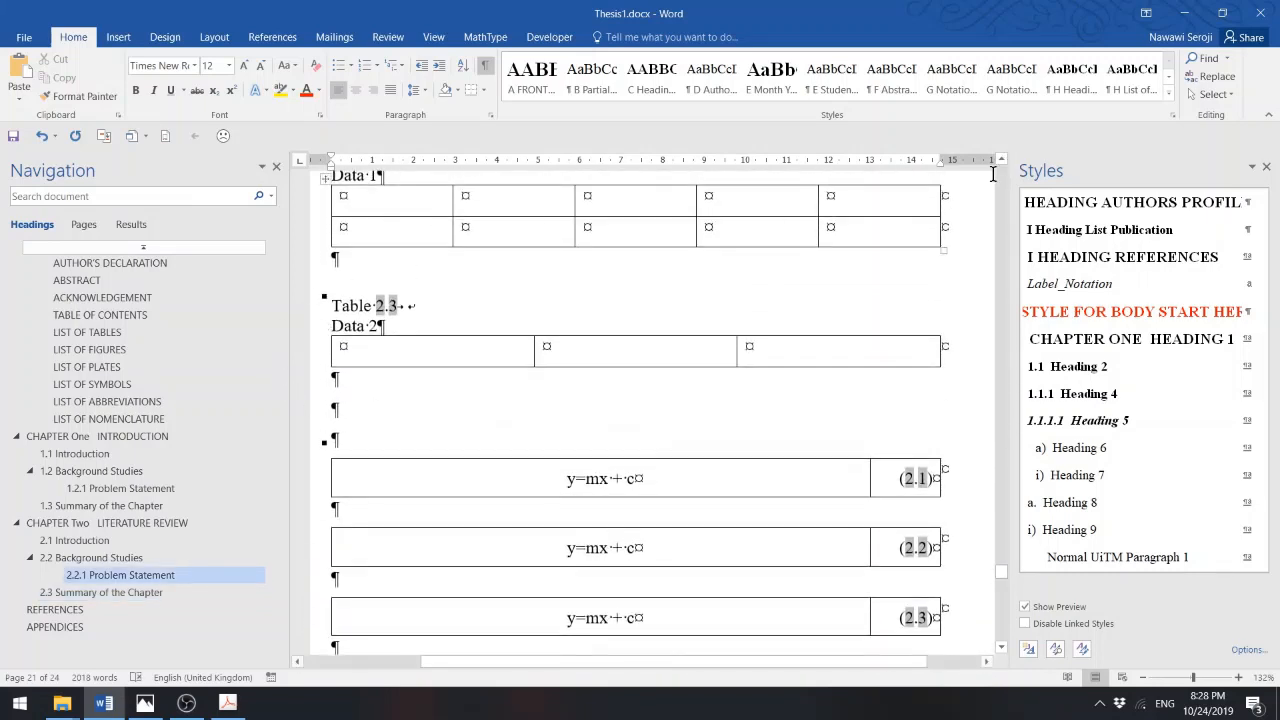
pyautogui.click(1004, 161)
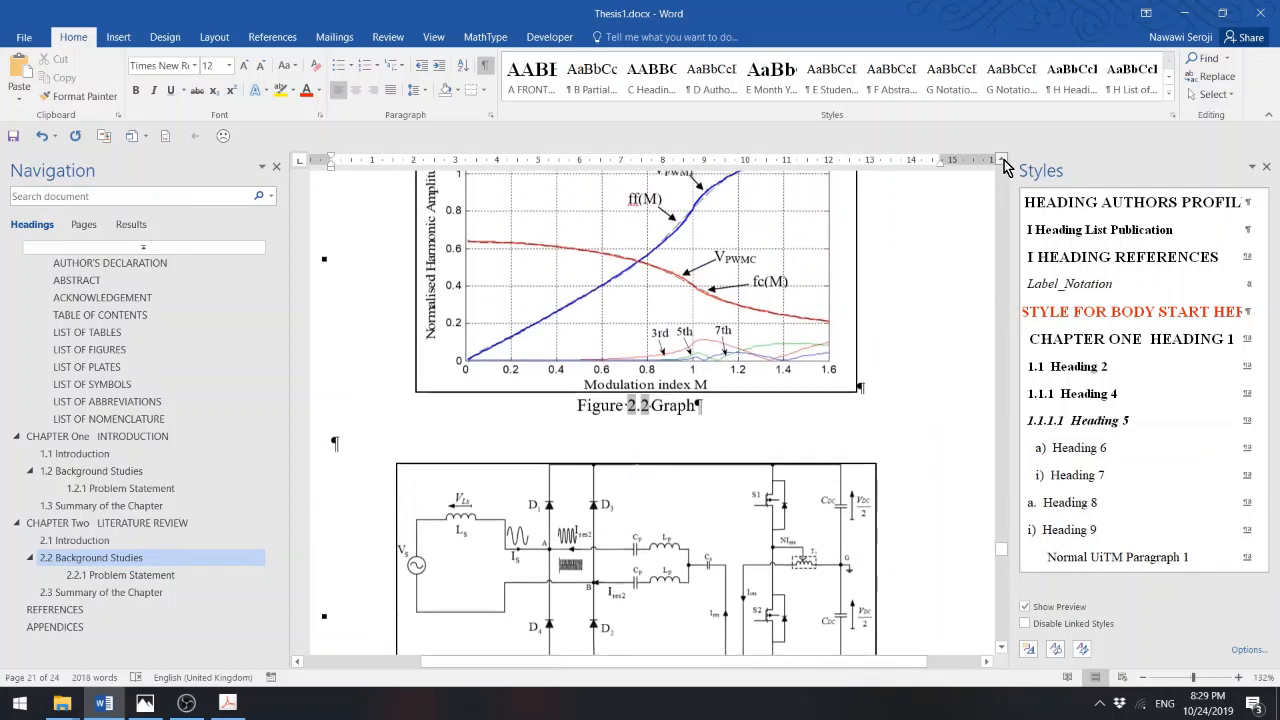
pyautogui.click(1000, 646)
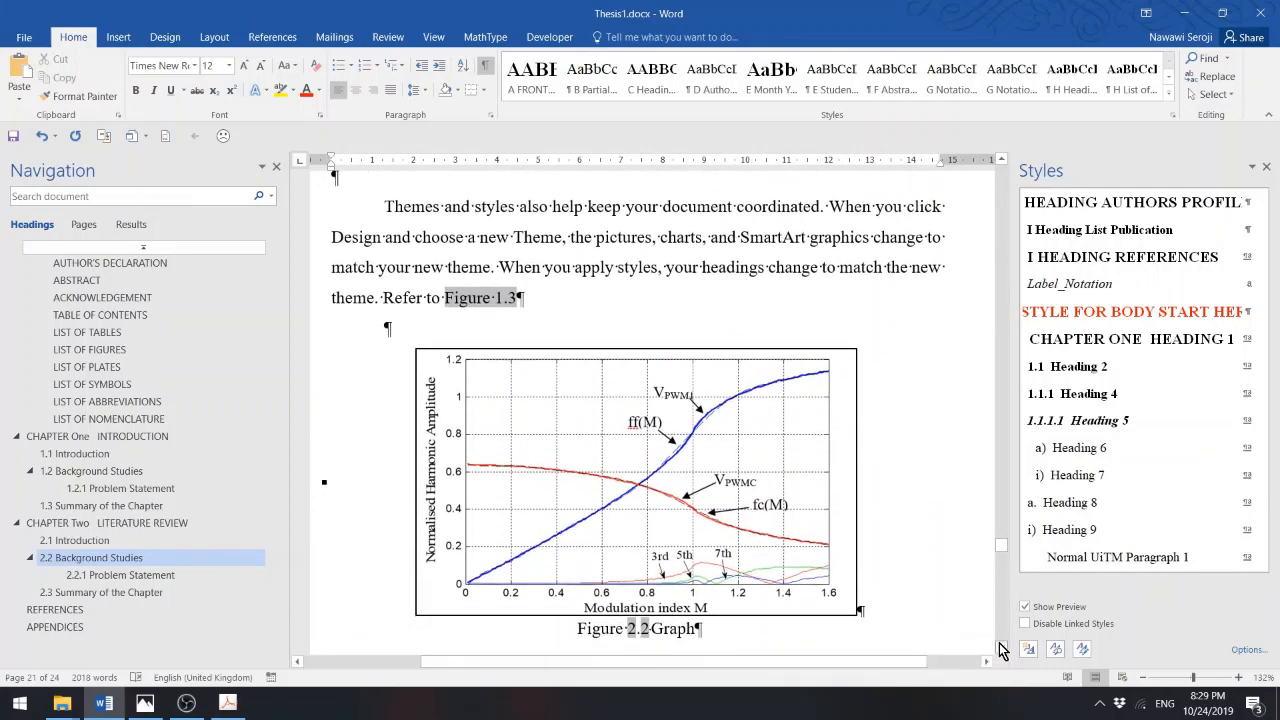
pyautogui.click(1004, 162)
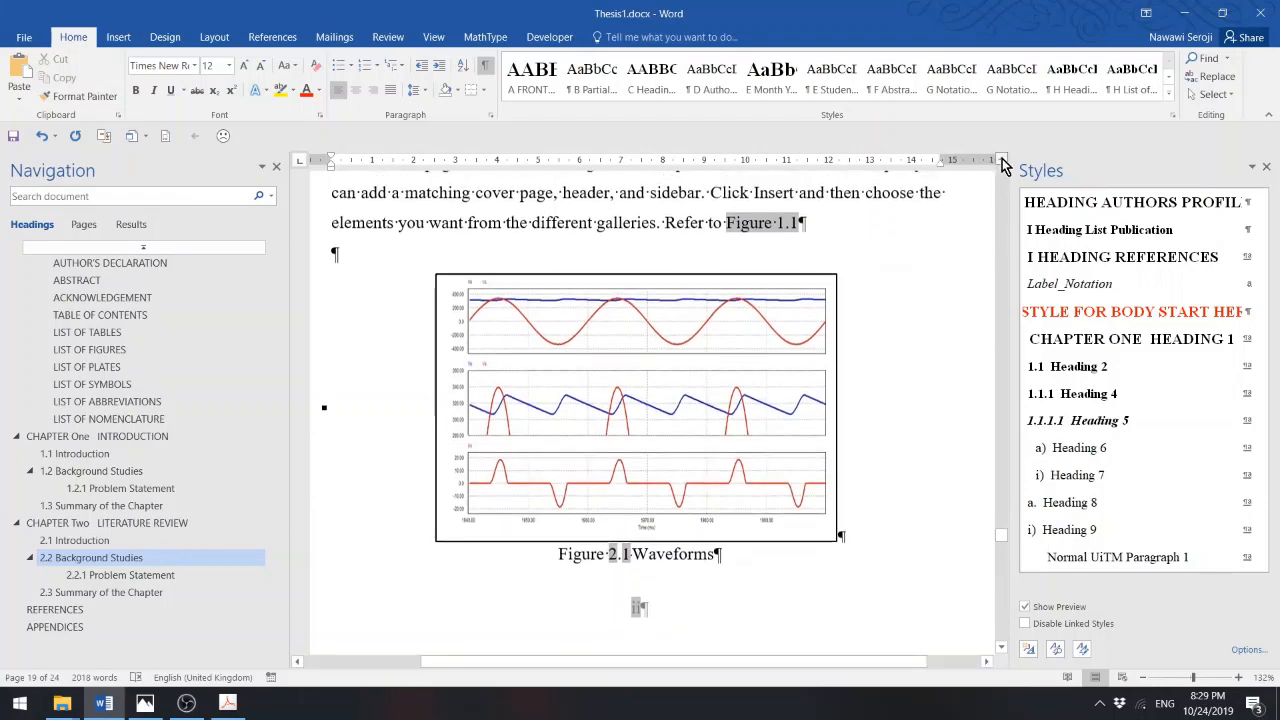
pyautogui.scroll(1, 780, 260)
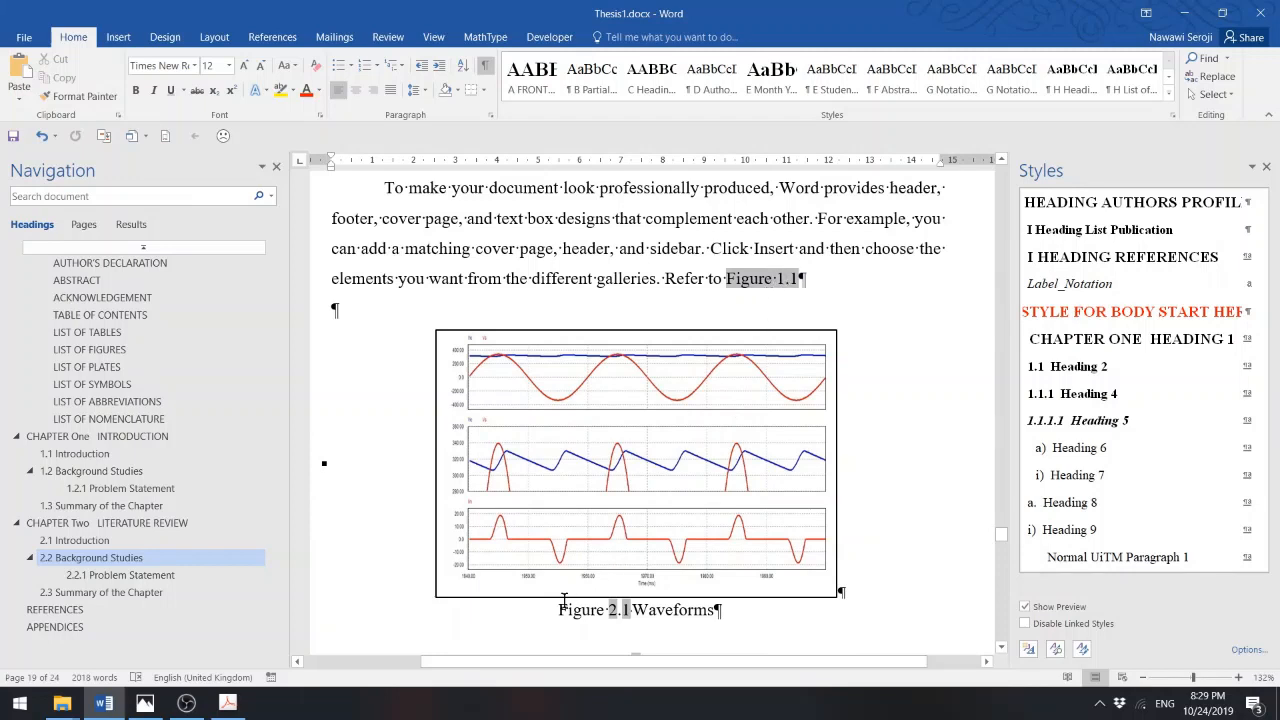
pyautogui.moveTo(550, 610); pyautogui.dragTo(716, 612)
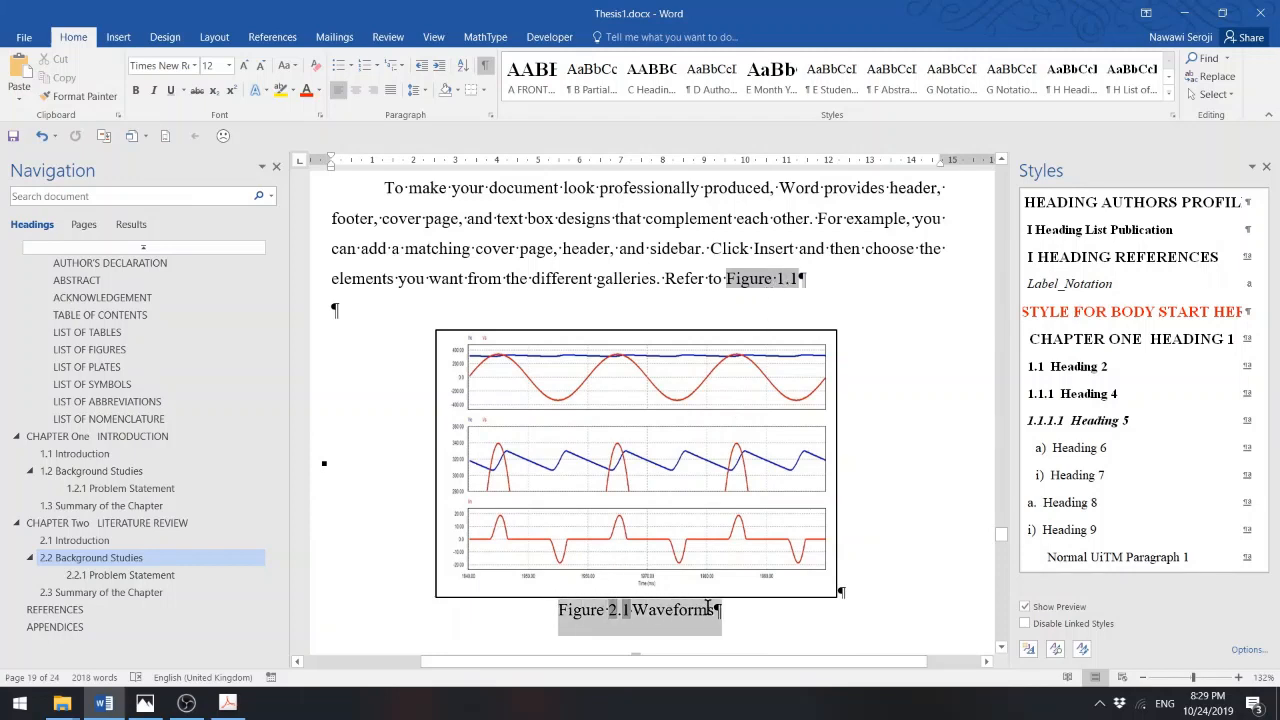
pyautogui.moveTo(795, 285); pyautogui.dragTo(727, 285)
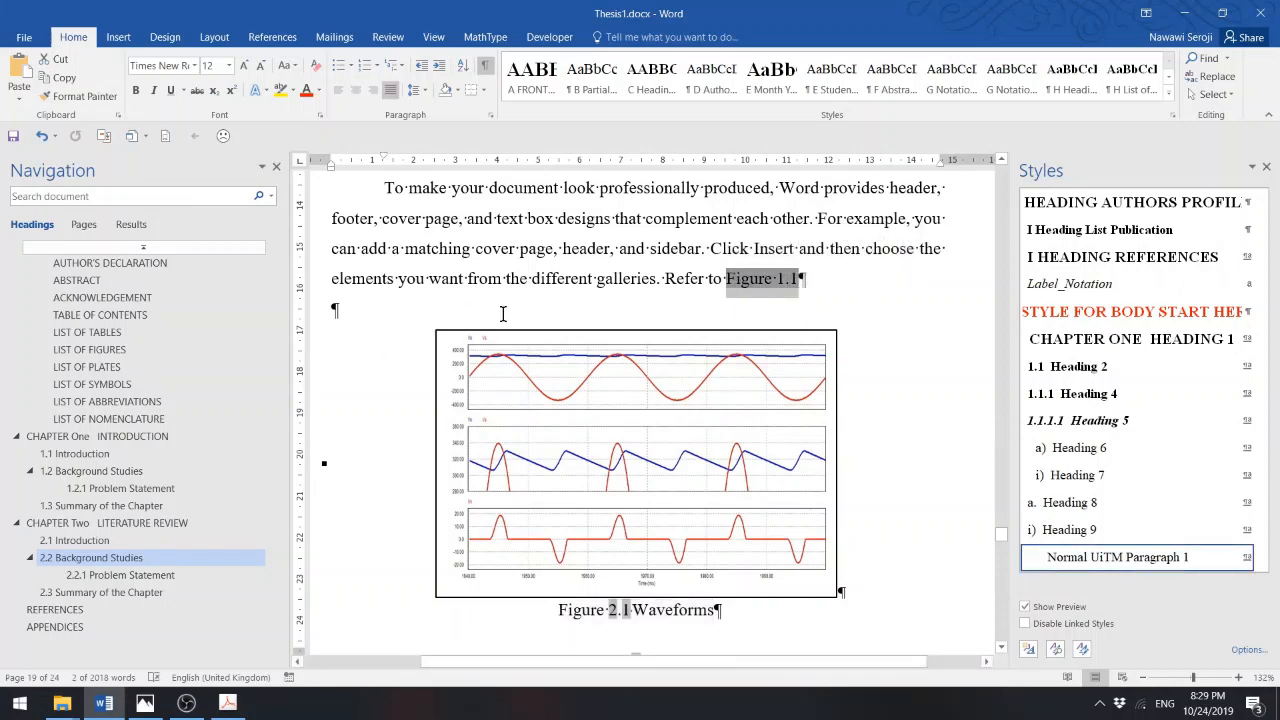
# - Replace the Figure 1.1 reference above chapter two's Waveforms figure with a hyperlinked cross-reference to the entire caption of equation (2.1)
pyautogui.click(834, 295)
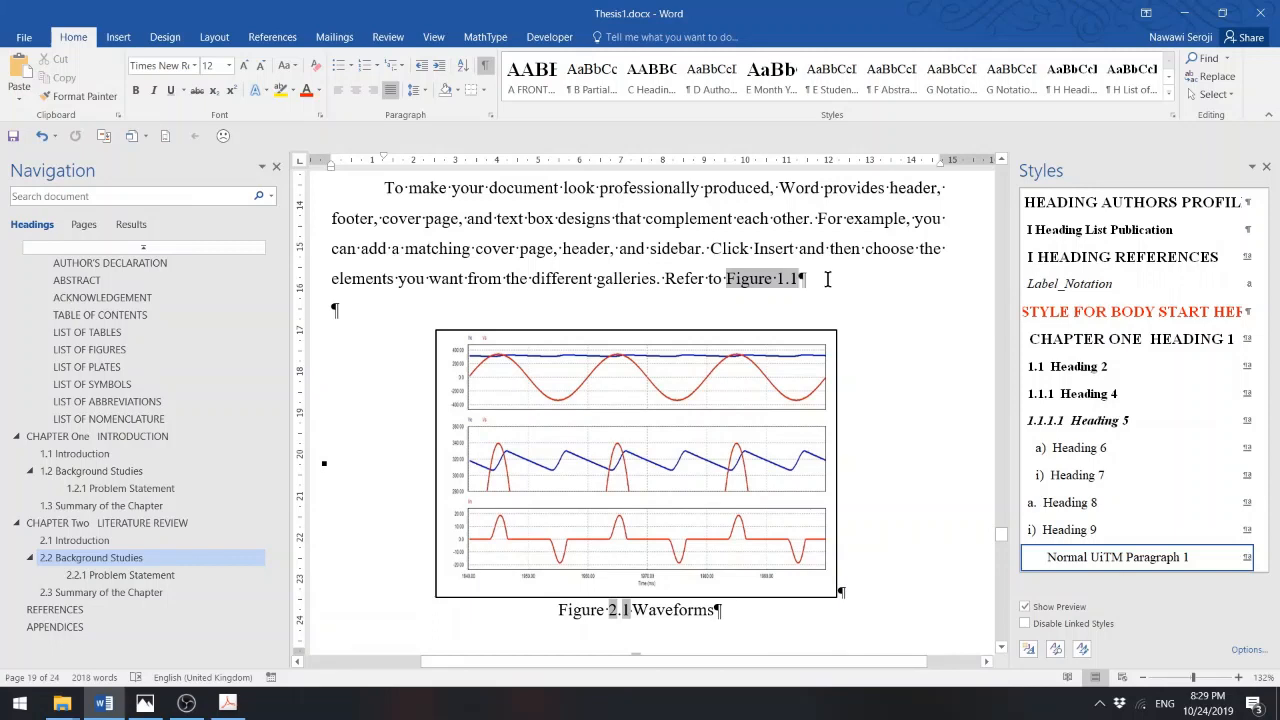
pyautogui.press('BackSpace')
pyautogui.press('BackSpace')
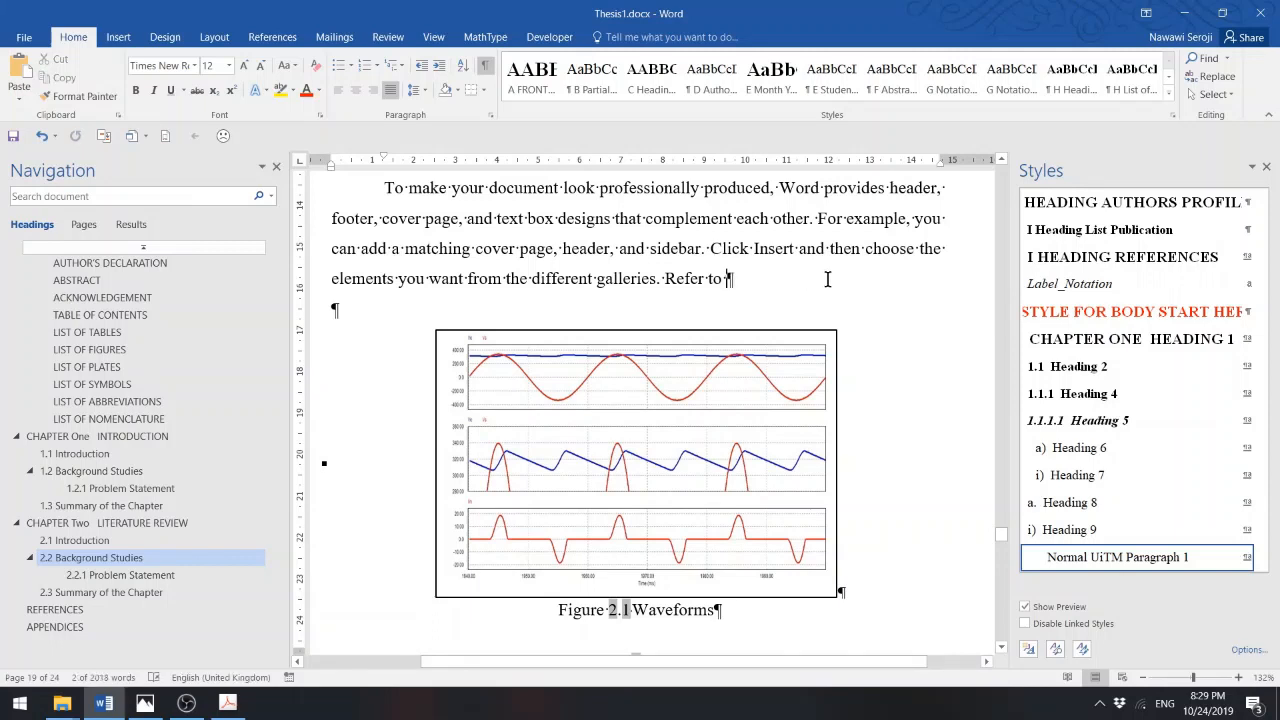
pyautogui.click(280, 40)
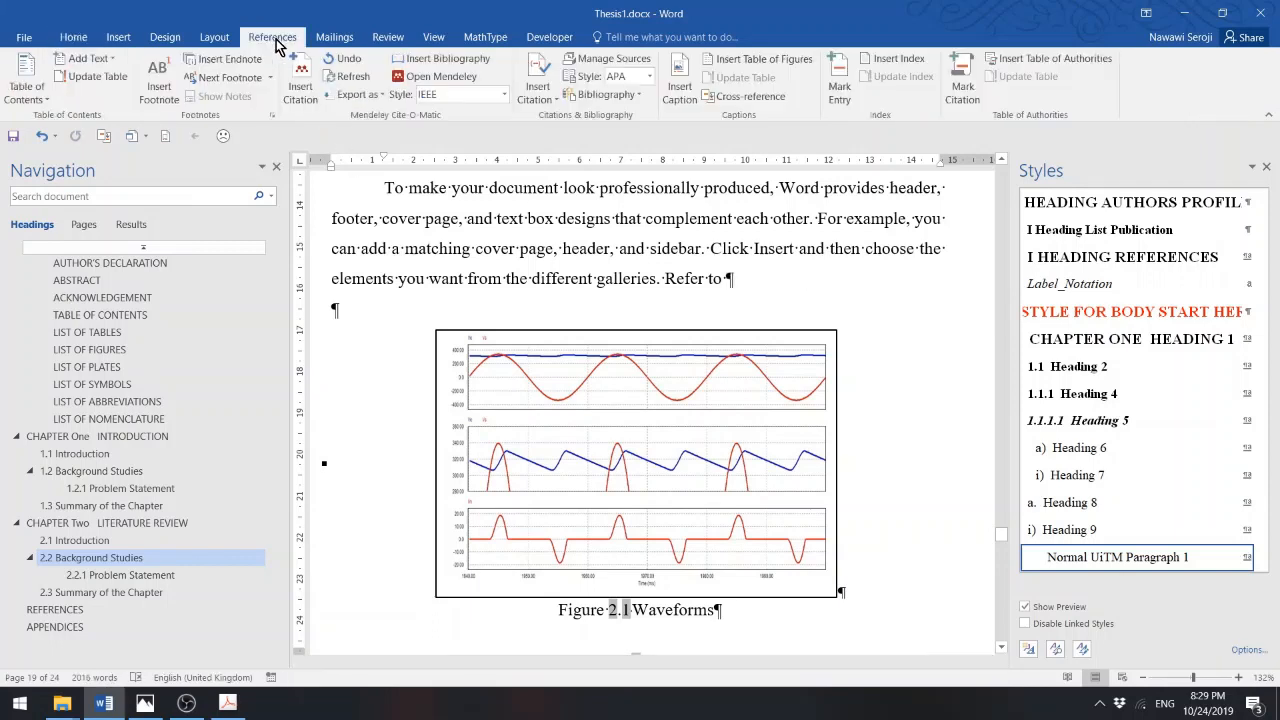
pyautogui.click(744, 97)
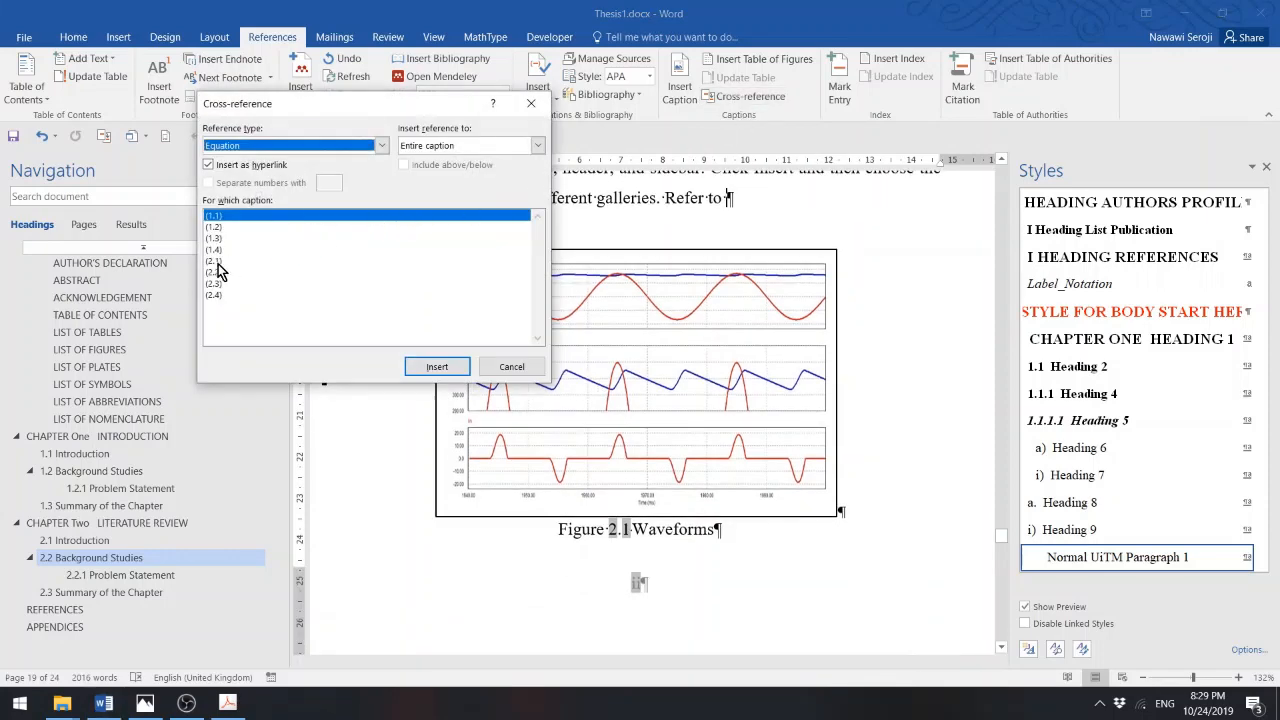
pyautogui.click(215, 261)
pyautogui.click(432, 368)
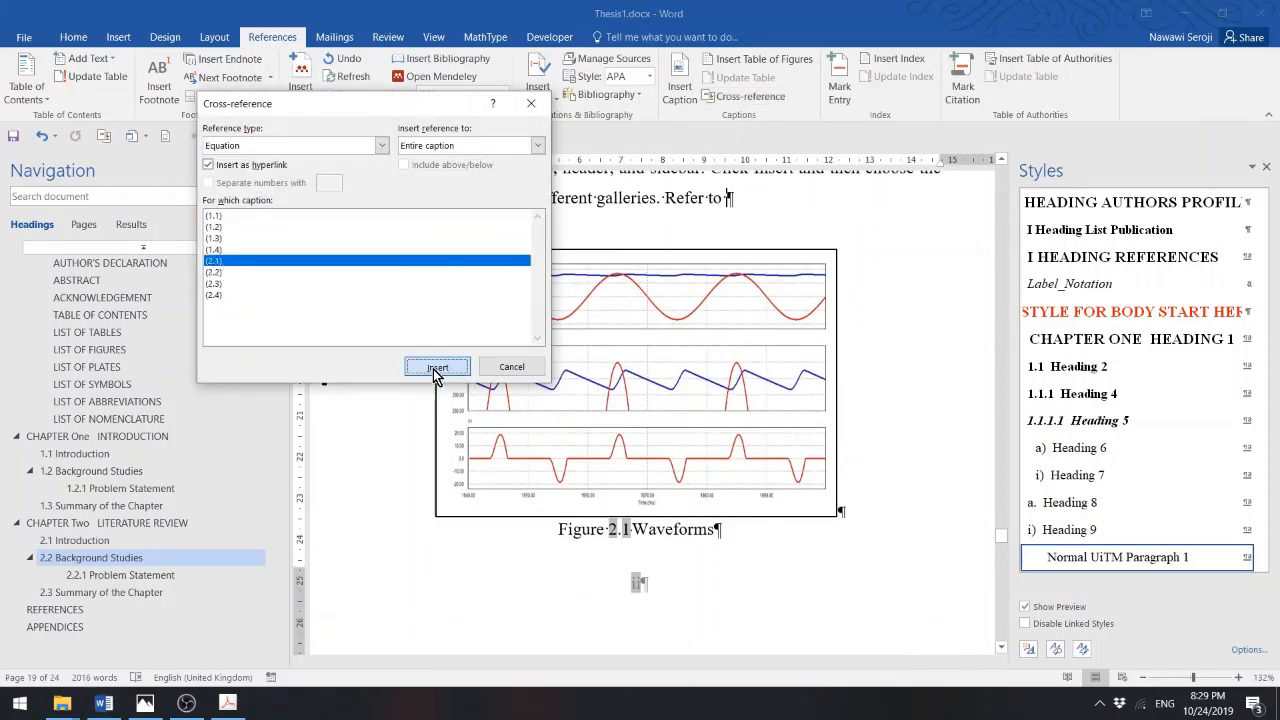
pyautogui.click(511, 368)
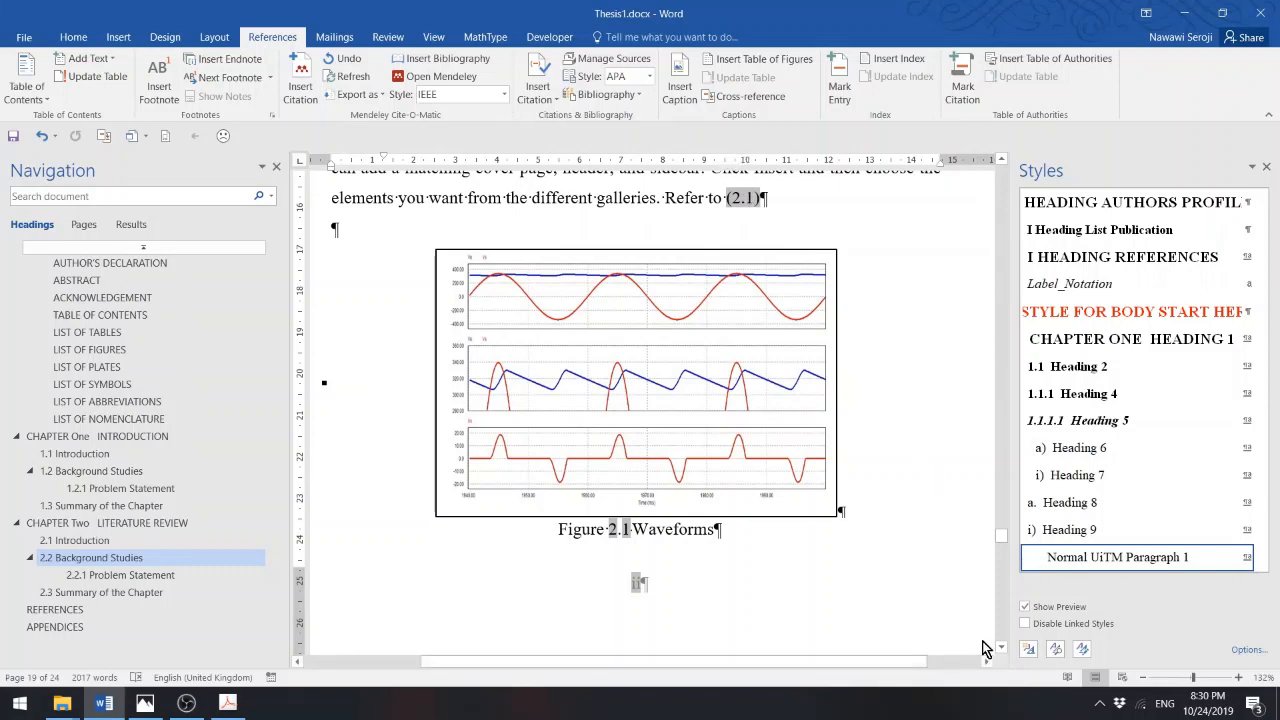
pyautogui.moveTo(1001, 650); pyautogui.dragTo(1001, 650)
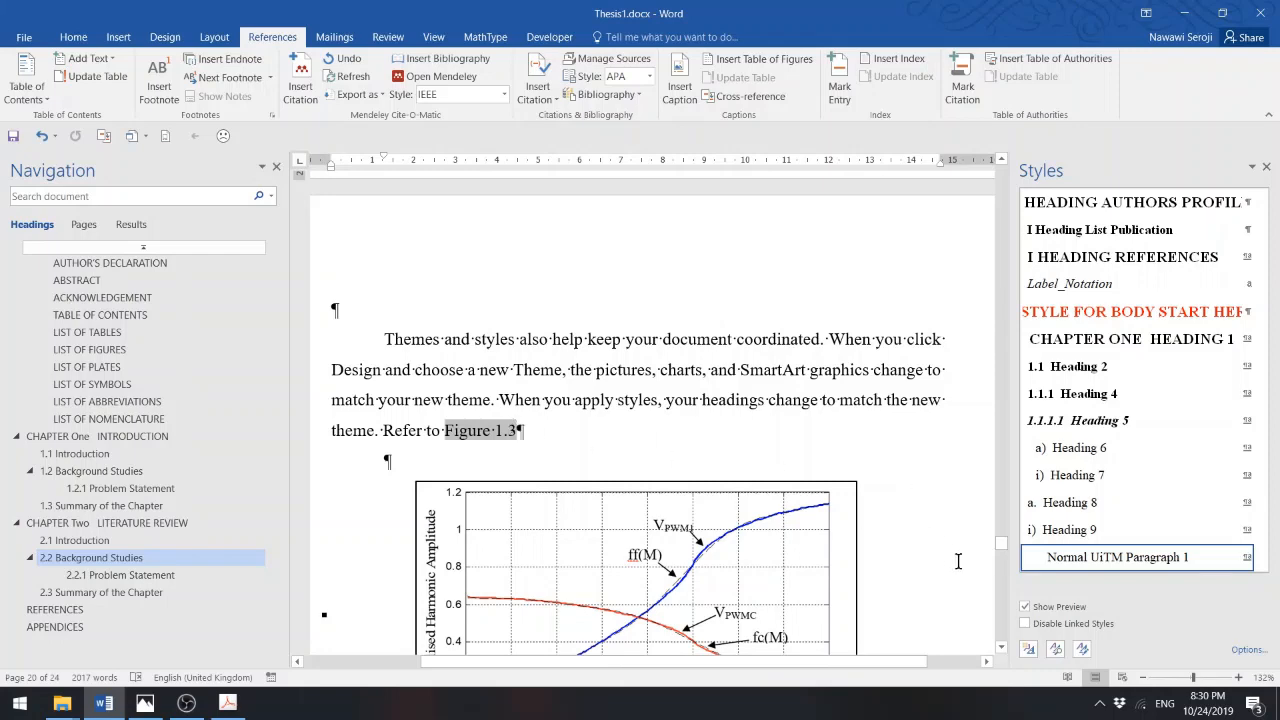
pyautogui.moveTo(1002, 649); pyautogui.dragTo(1002, 649)
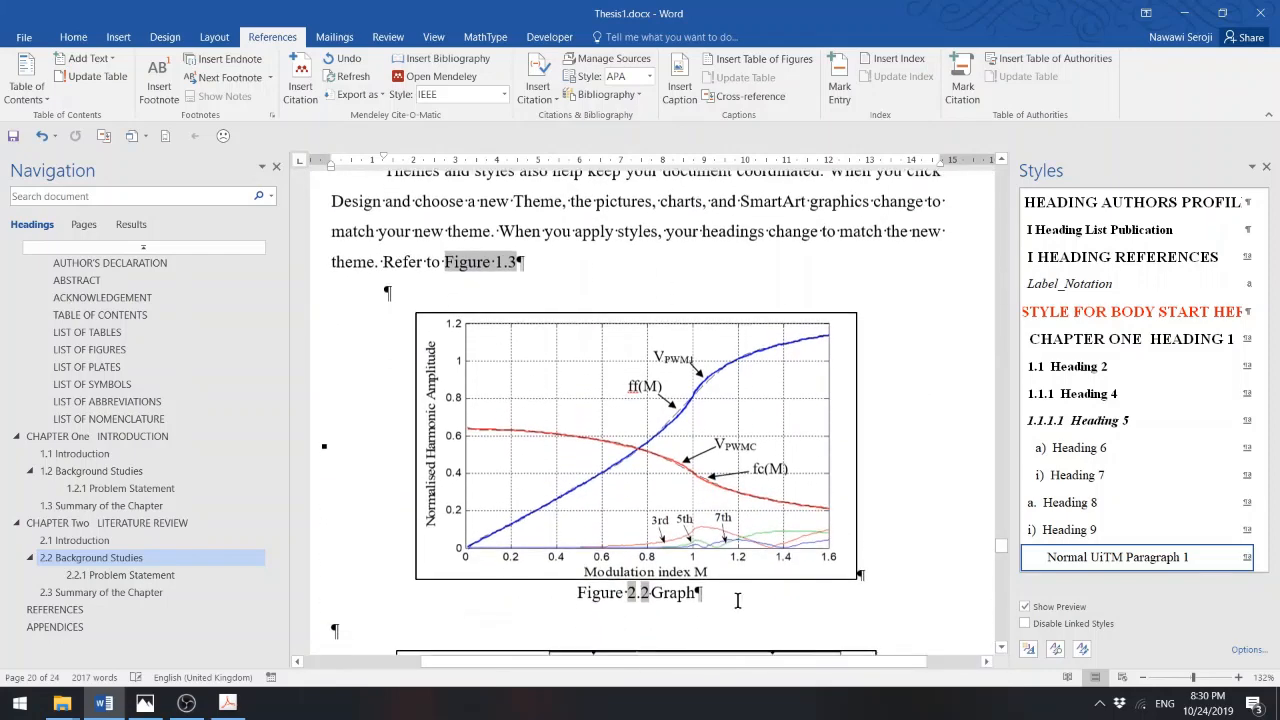
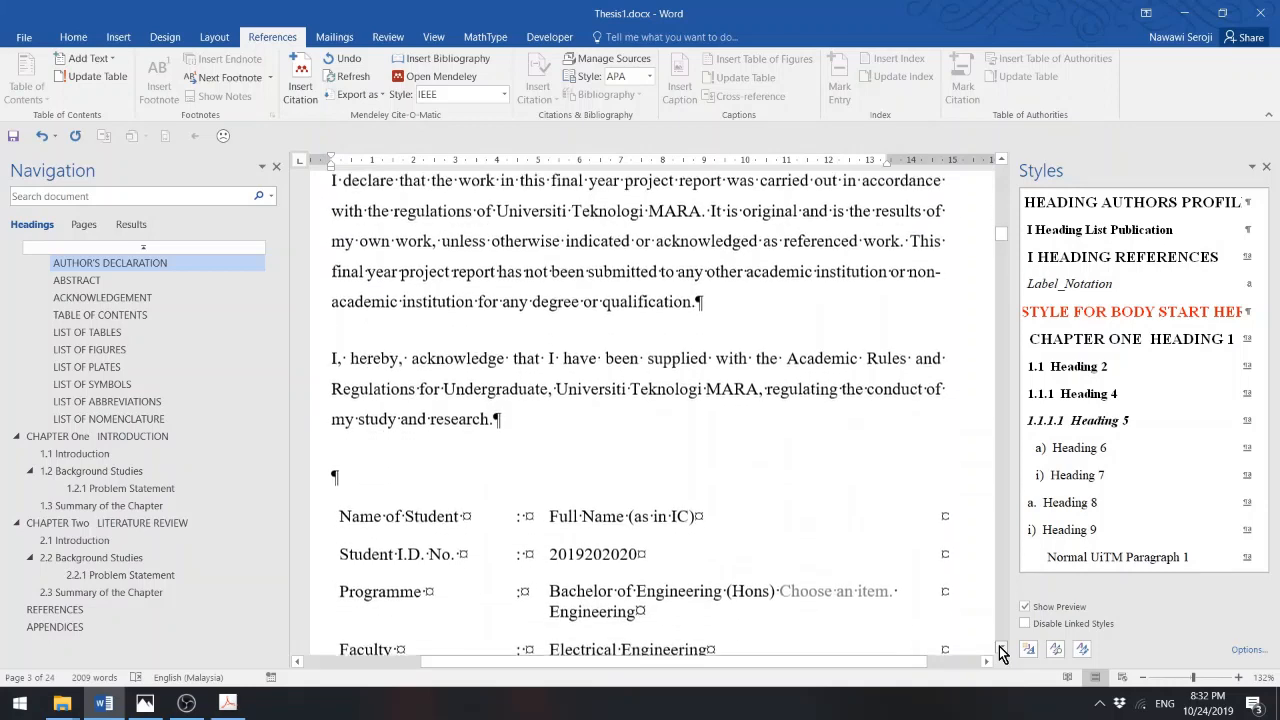
pyautogui.scroll(-7, 1001, 652)
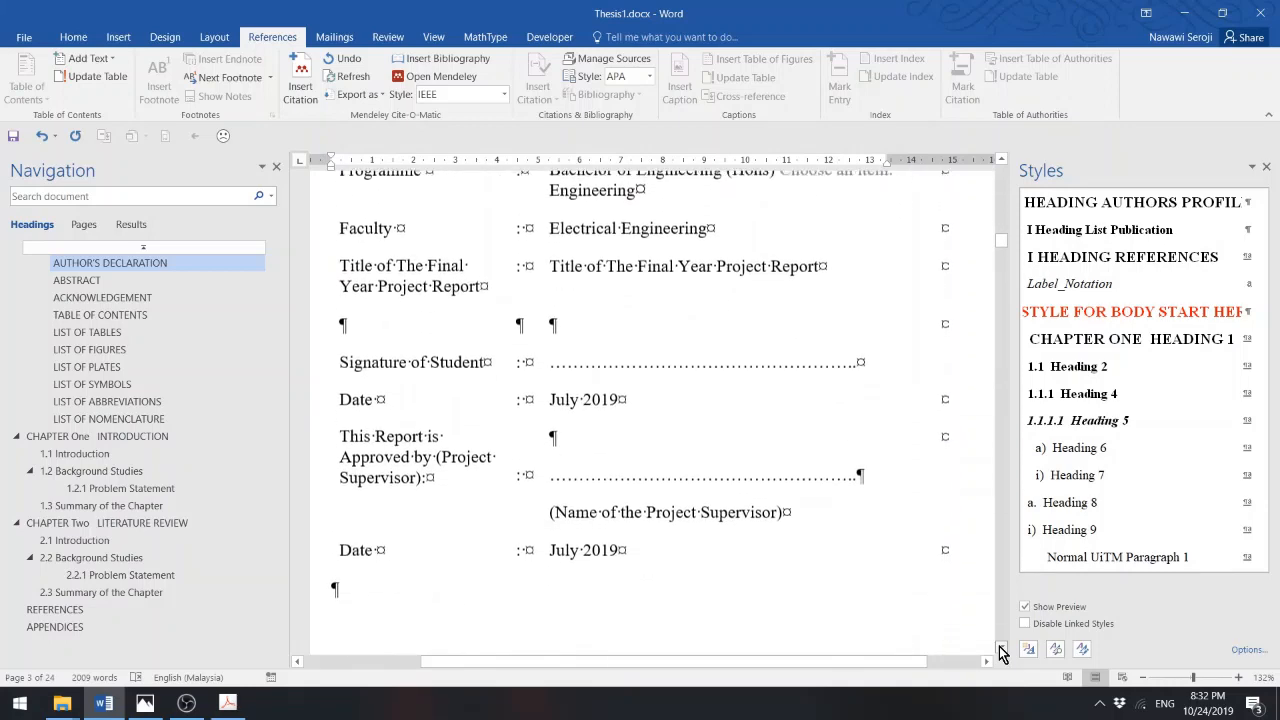
pyautogui.scroll(-5, 1001, 652)
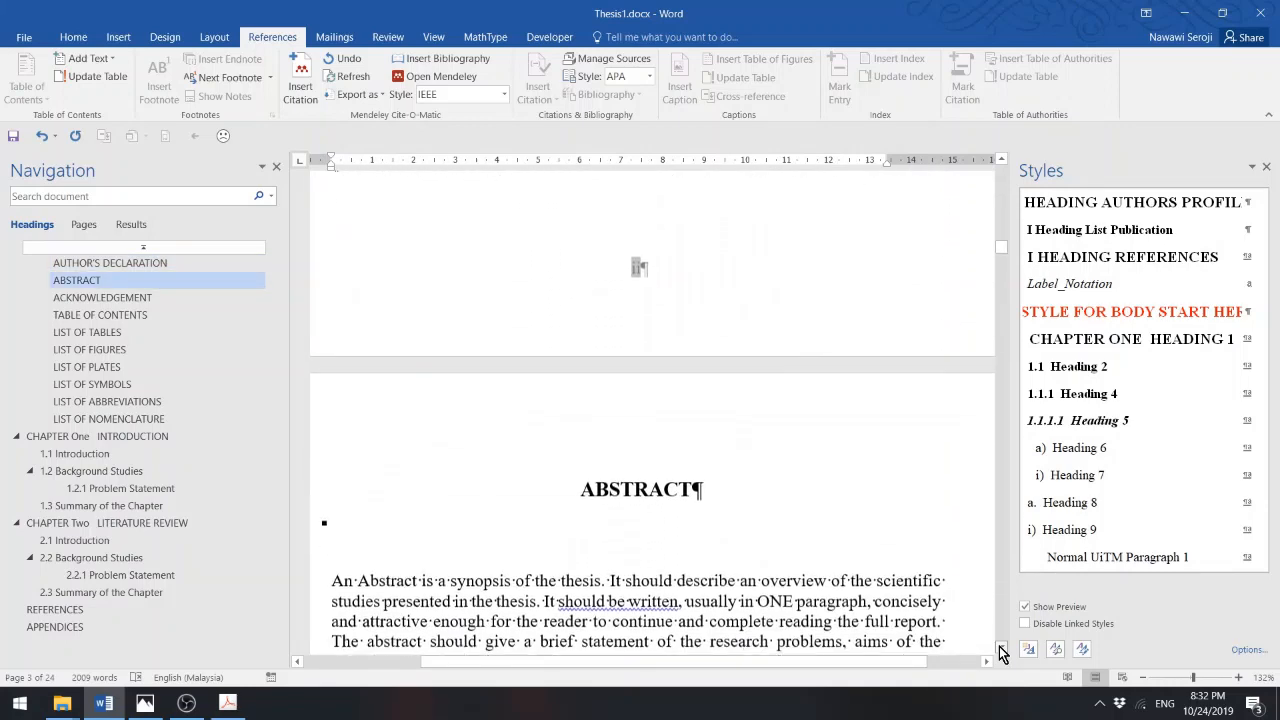
# - Update the field of the thesis's table of contents so its entries and page numbers reflect the current document
pyautogui.moveTo(730, 497); pyautogui.dragTo(331, 373)
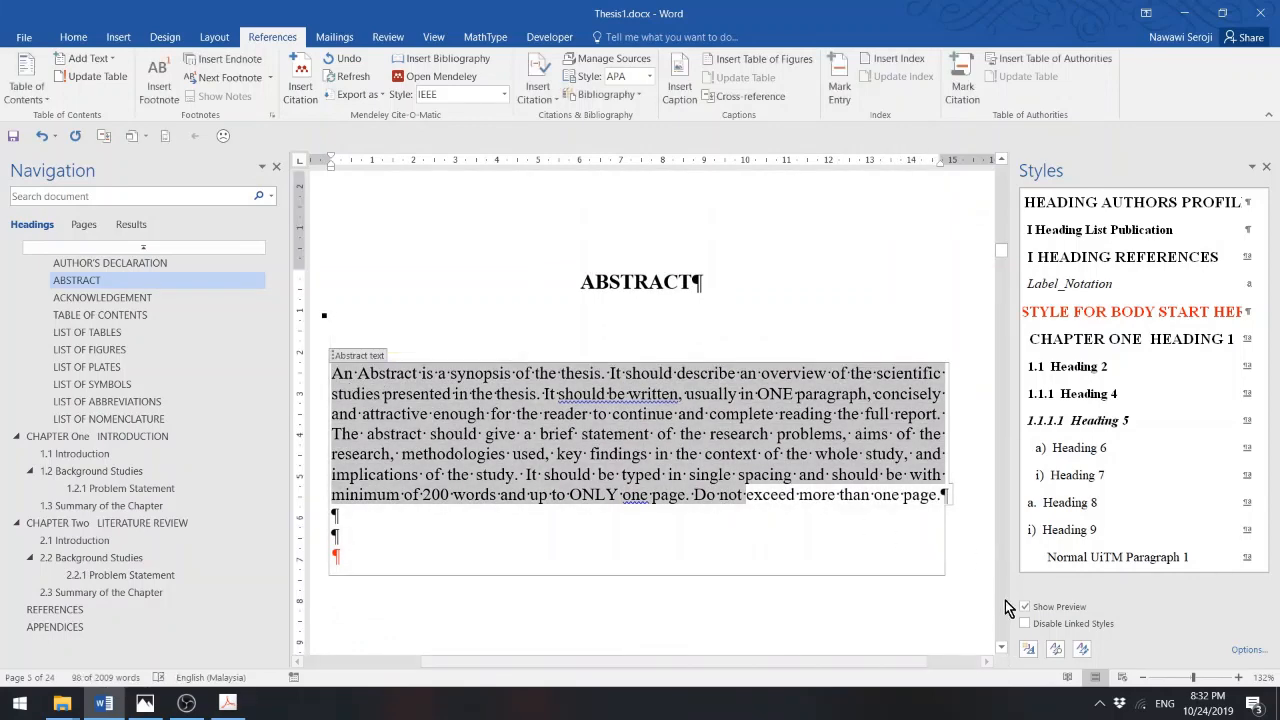
pyautogui.click(119, 299)
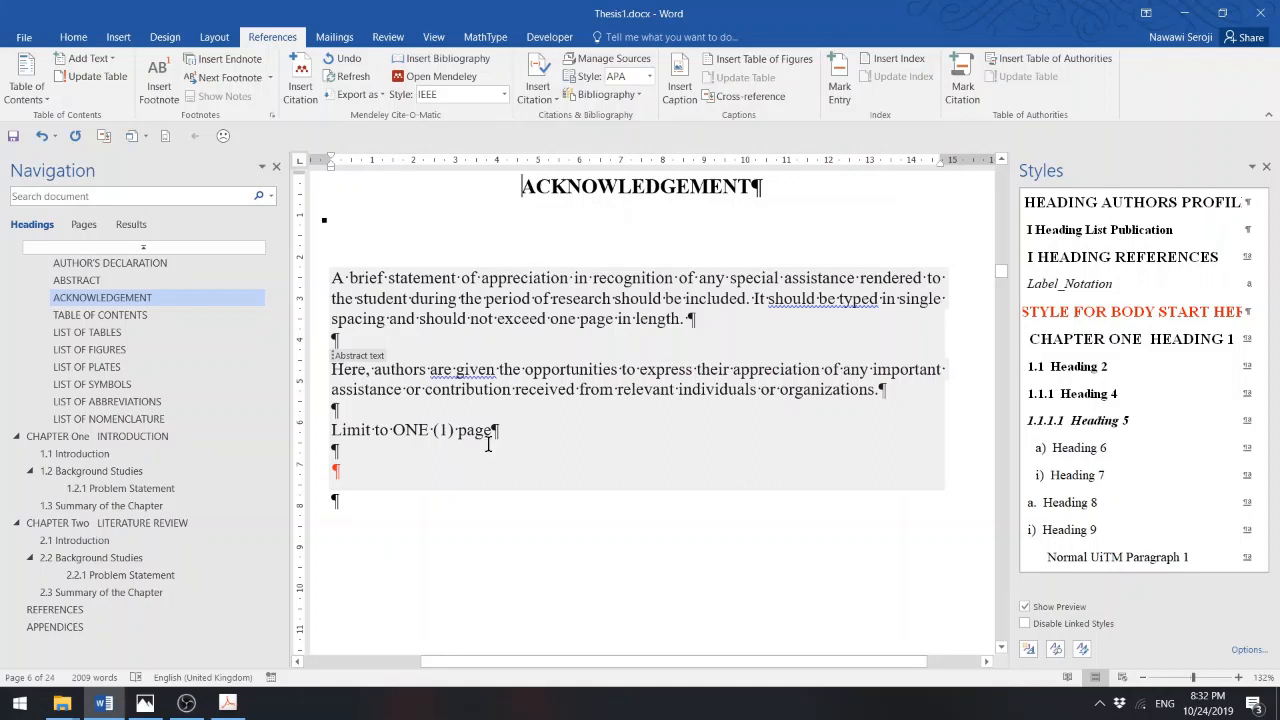
pyautogui.click(209, 315)
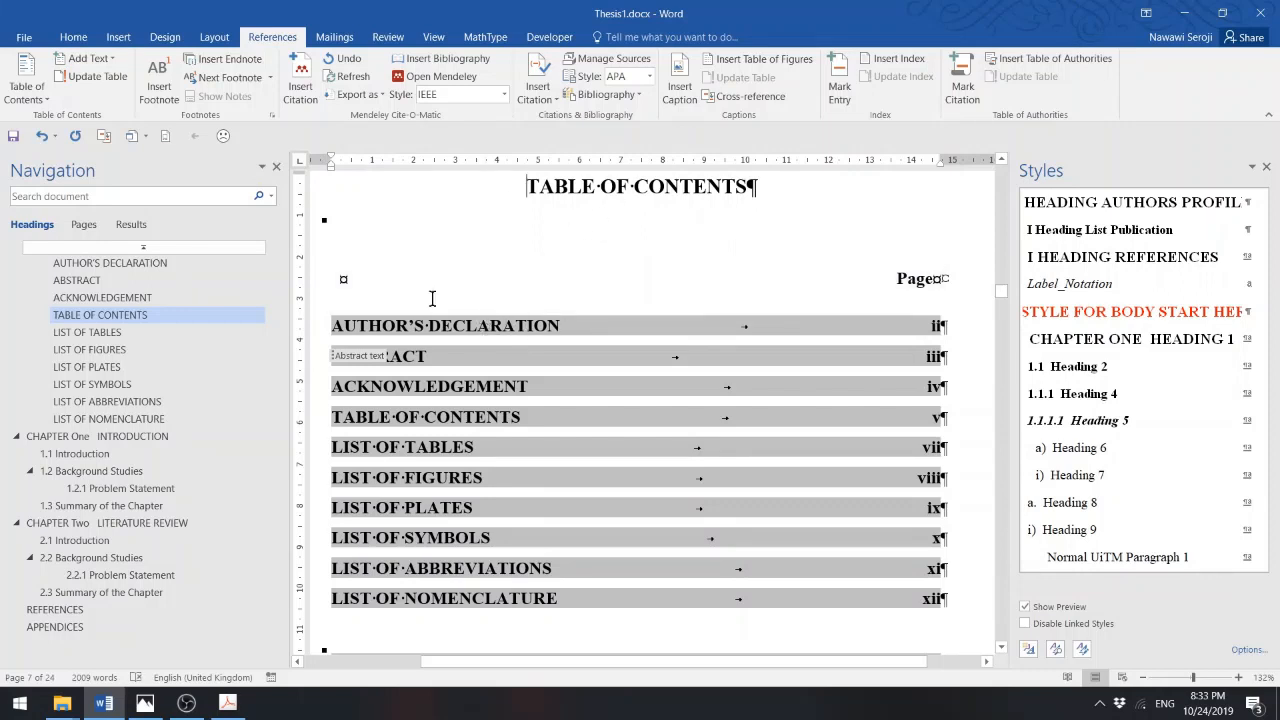
pyautogui.click(23, 37)
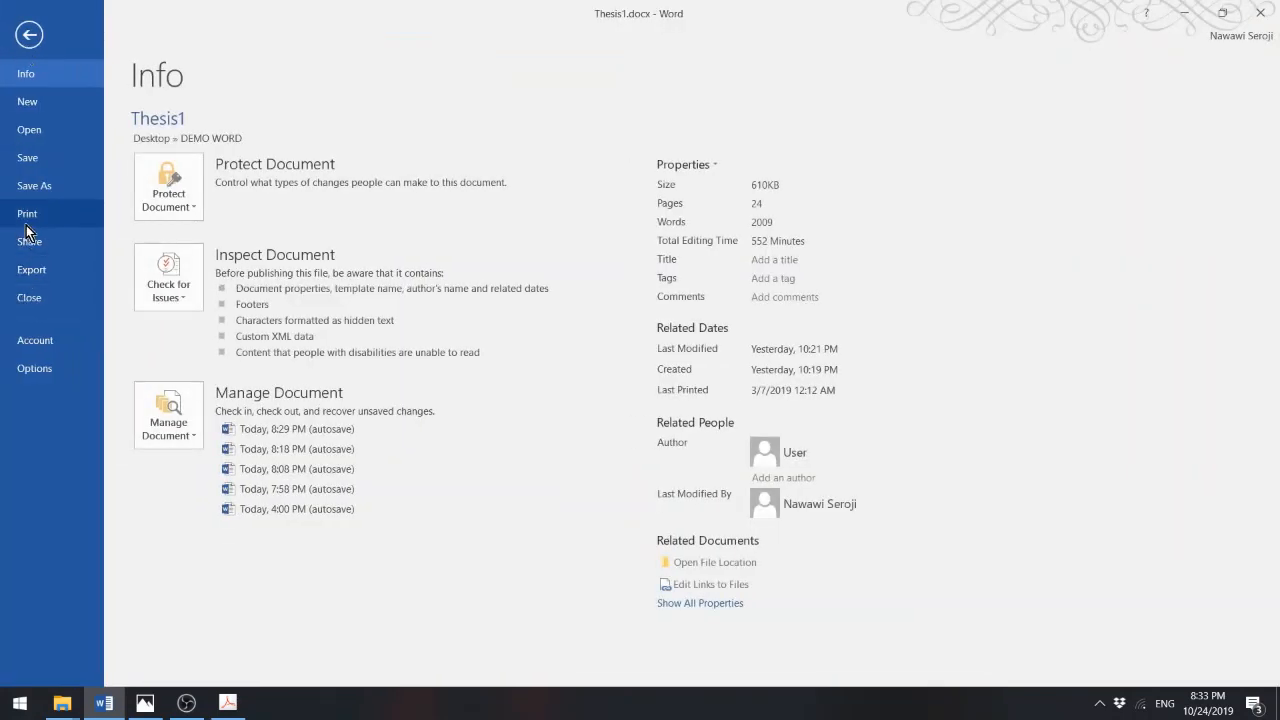
pyautogui.click(29, 35)
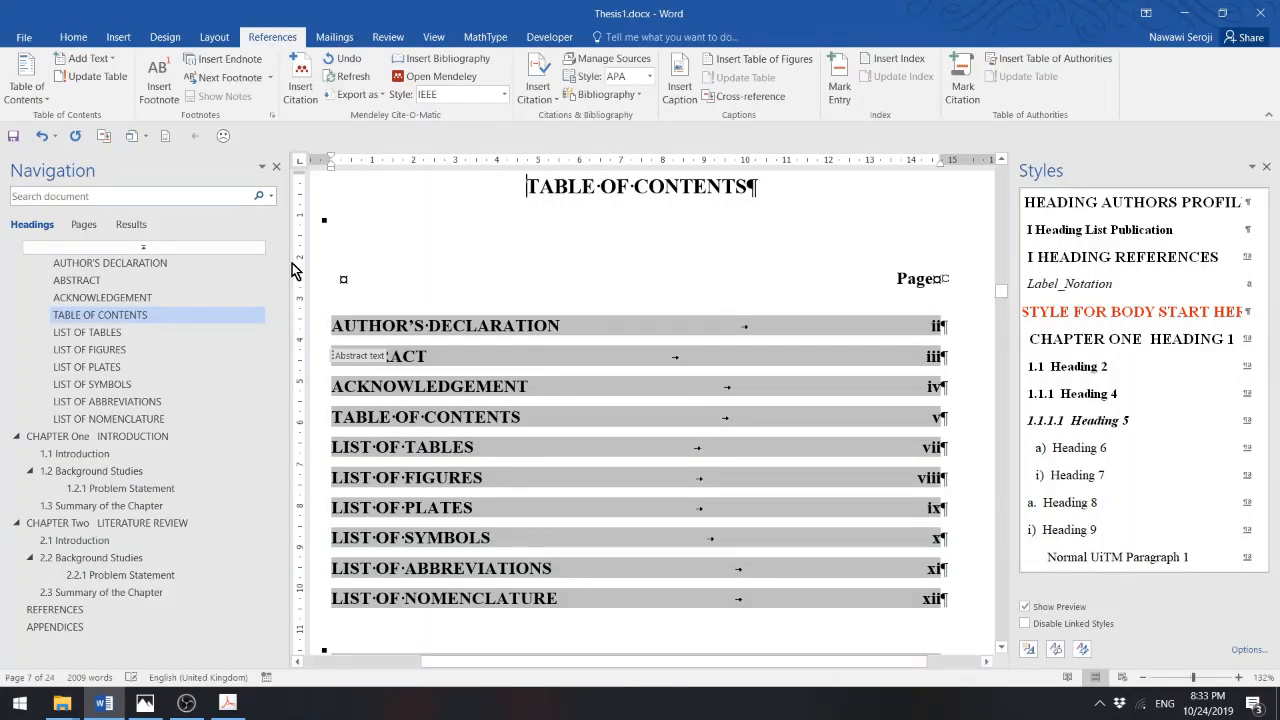
pyautogui.rightClick(525, 320)
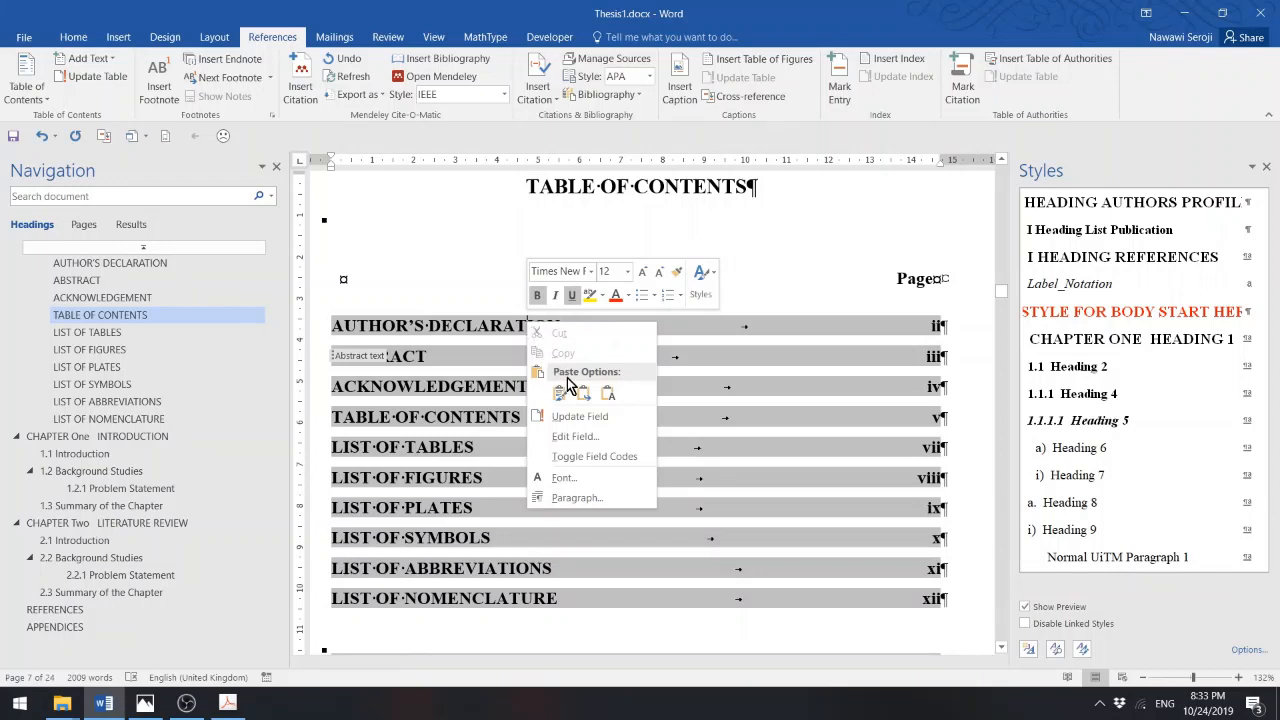
pyautogui.click(580, 418)
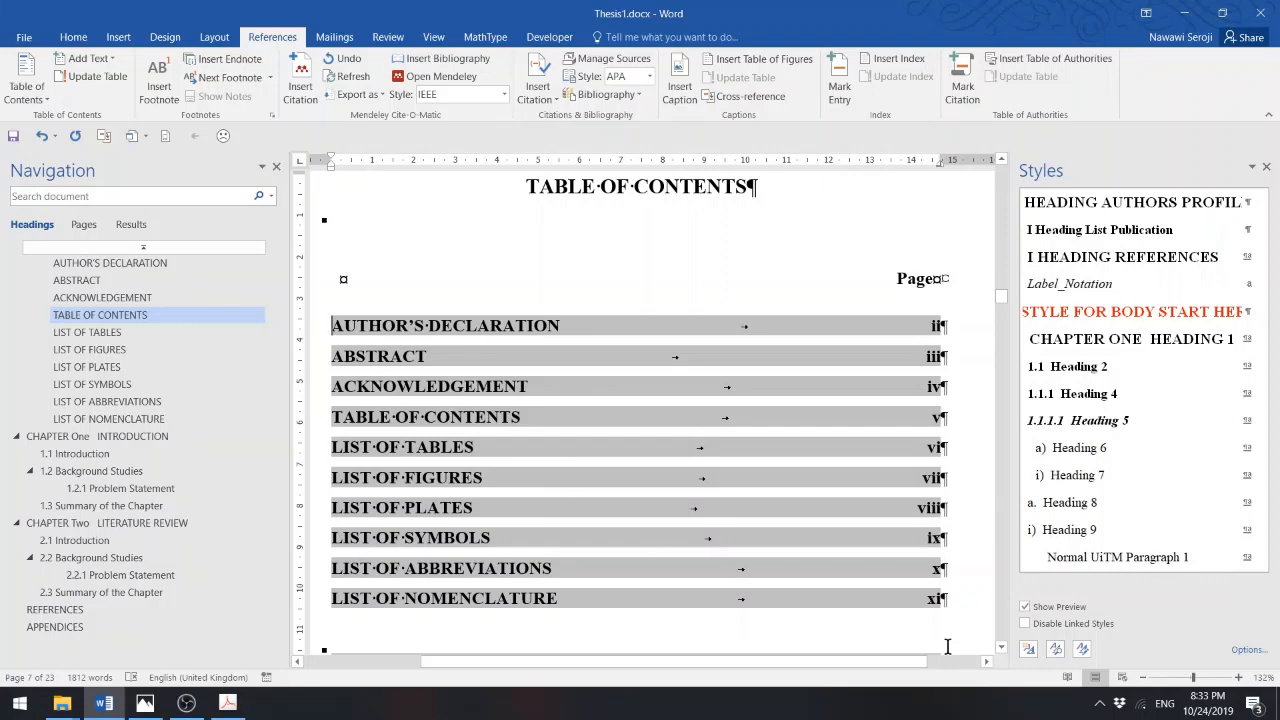
# - Examine the updated table of contents entries and their page numbers, from the front matter through both chapters to the appendices
pyautogui.click(1002, 649)
pyautogui.click(1002, 649)
pyautogui.click(1002, 649)
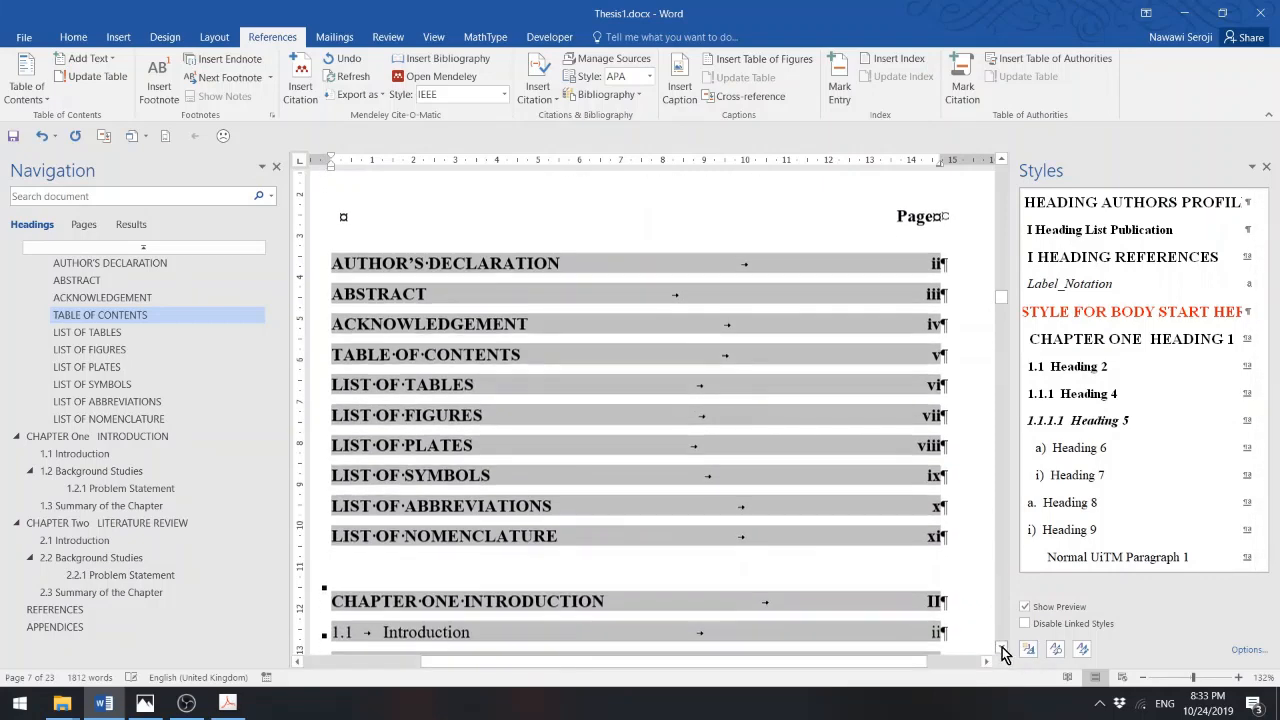
pyautogui.click(1002, 649)
pyautogui.click(1002, 649)
pyautogui.click(1002, 649)
pyautogui.click(1002, 649)
pyautogui.click(1002, 649)
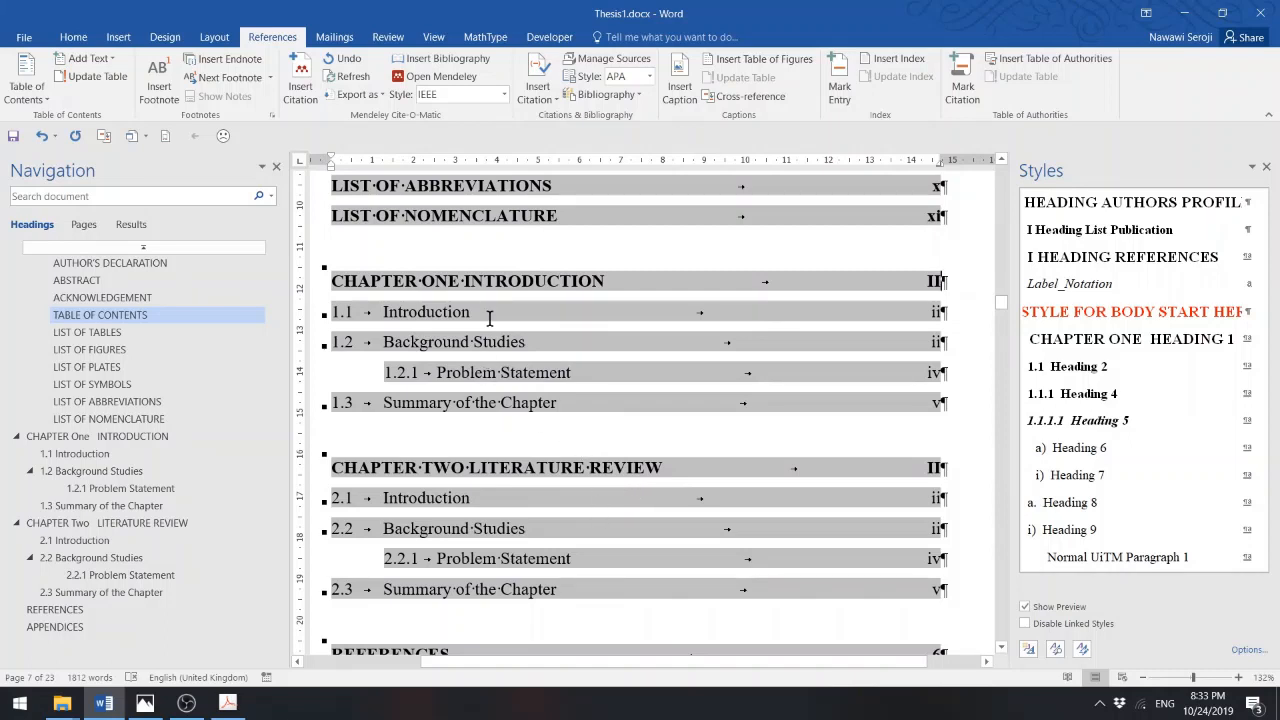
pyautogui.click(1001, 647)
pyautogui.click(1001, 647)
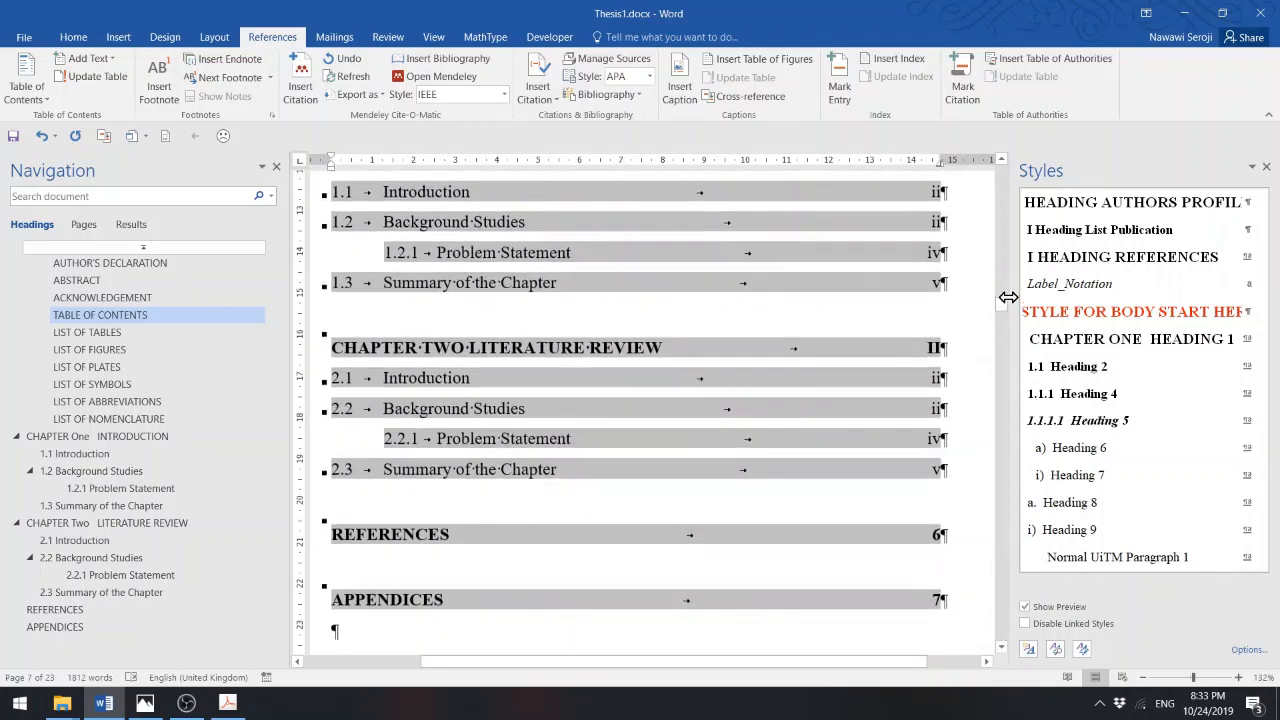
pyautogui.click(1001, 160)
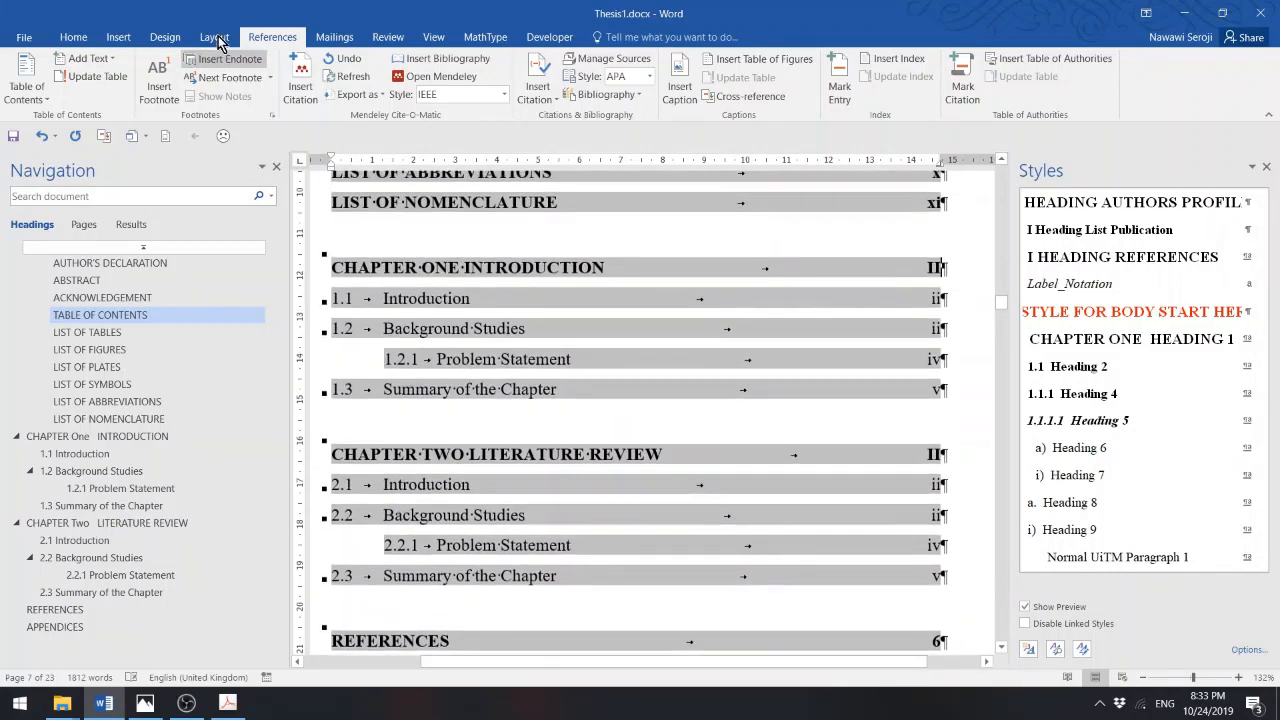
# - Hide the formatting marks and review the page numbers of the front matter and chapter entries in the table of contents
pyautogui.click(68, 38)
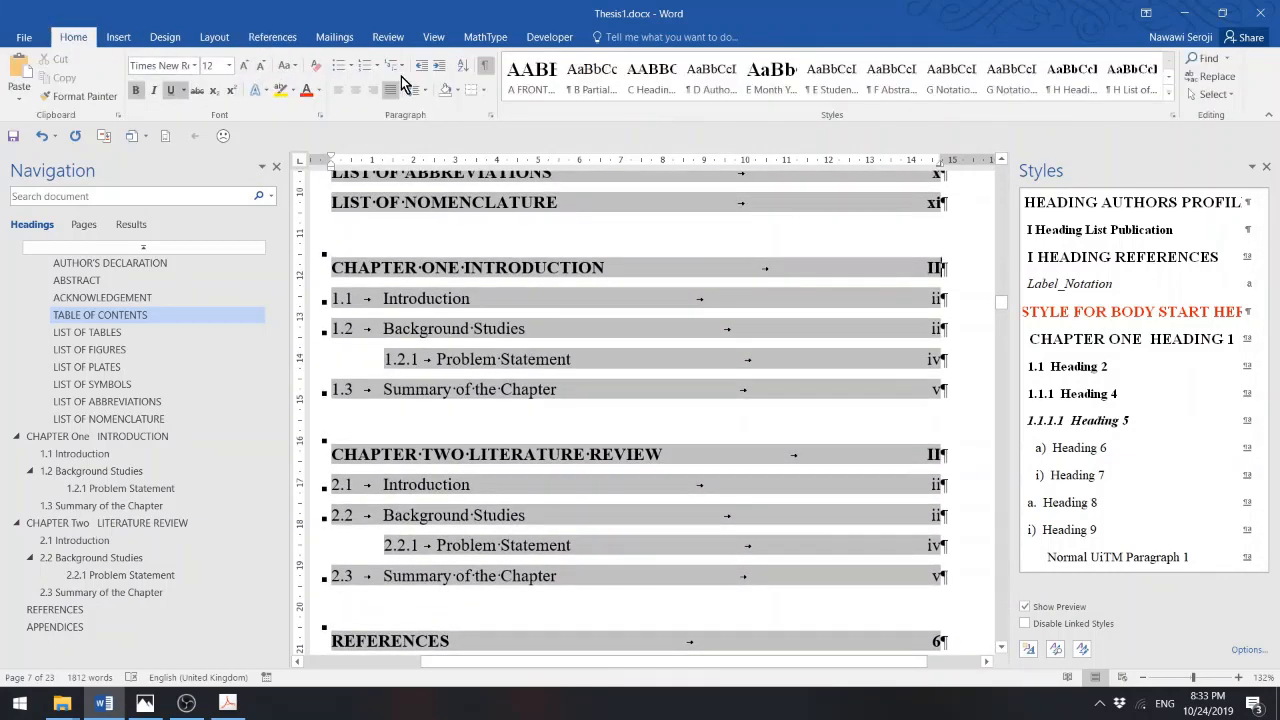
pyautogui.click(485, 66)
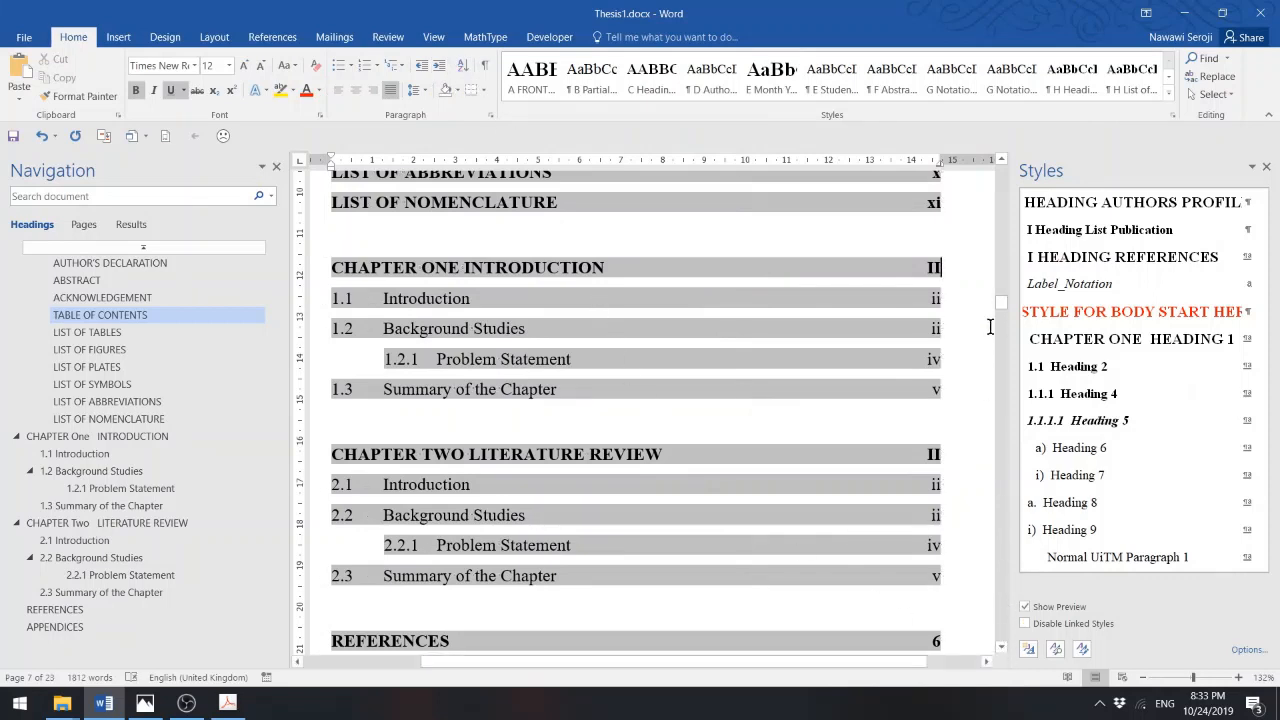
pyautogui.click(1000, 160)
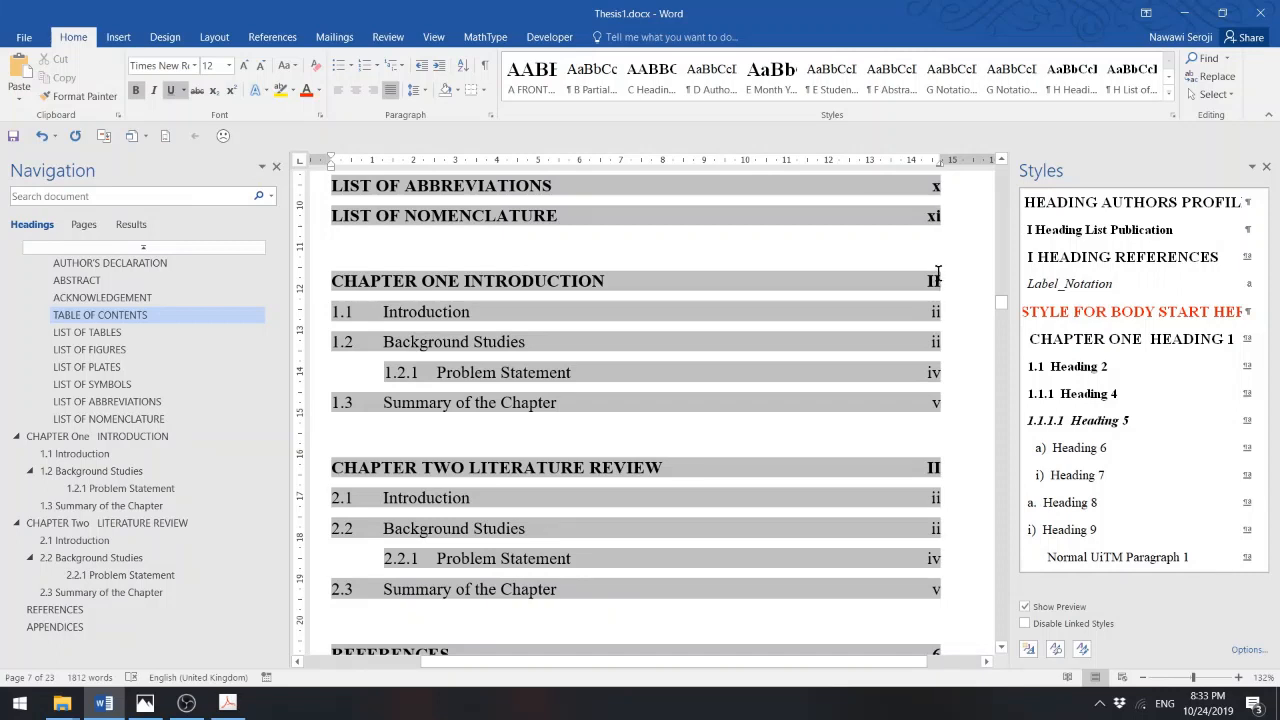
pyautogui.click(1002, 161)
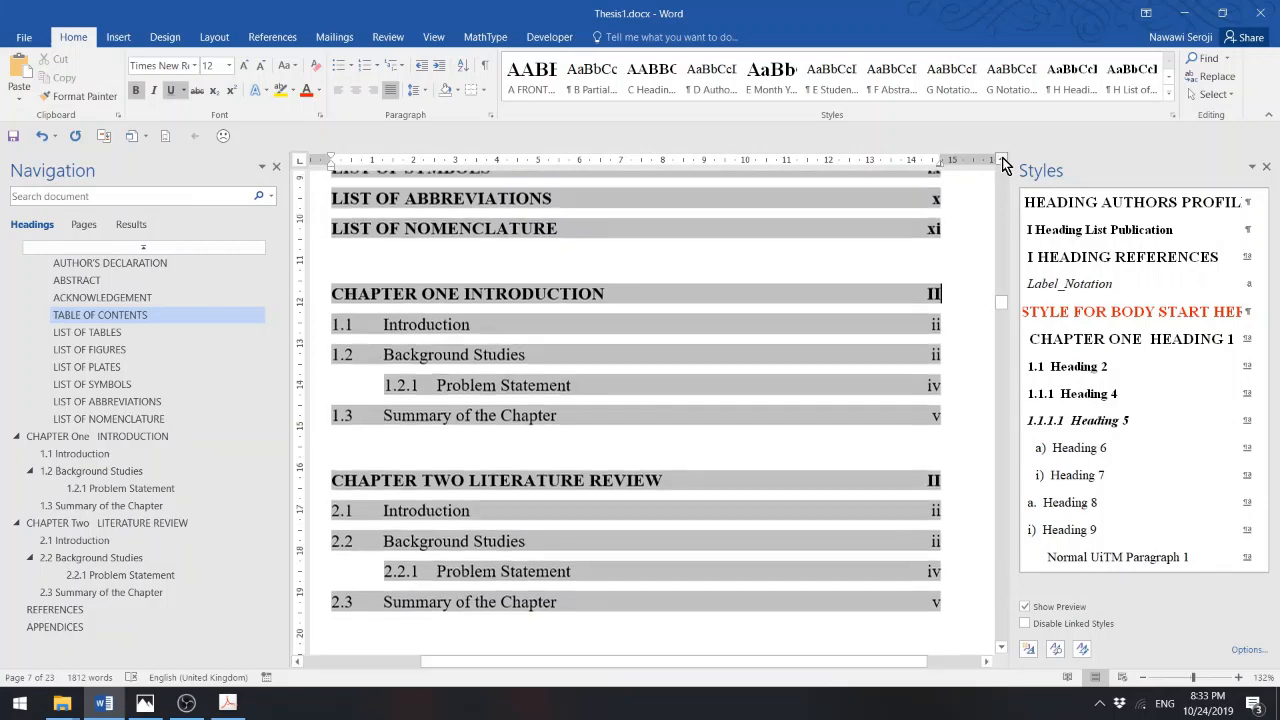
pyautogui.click(1002, 161)
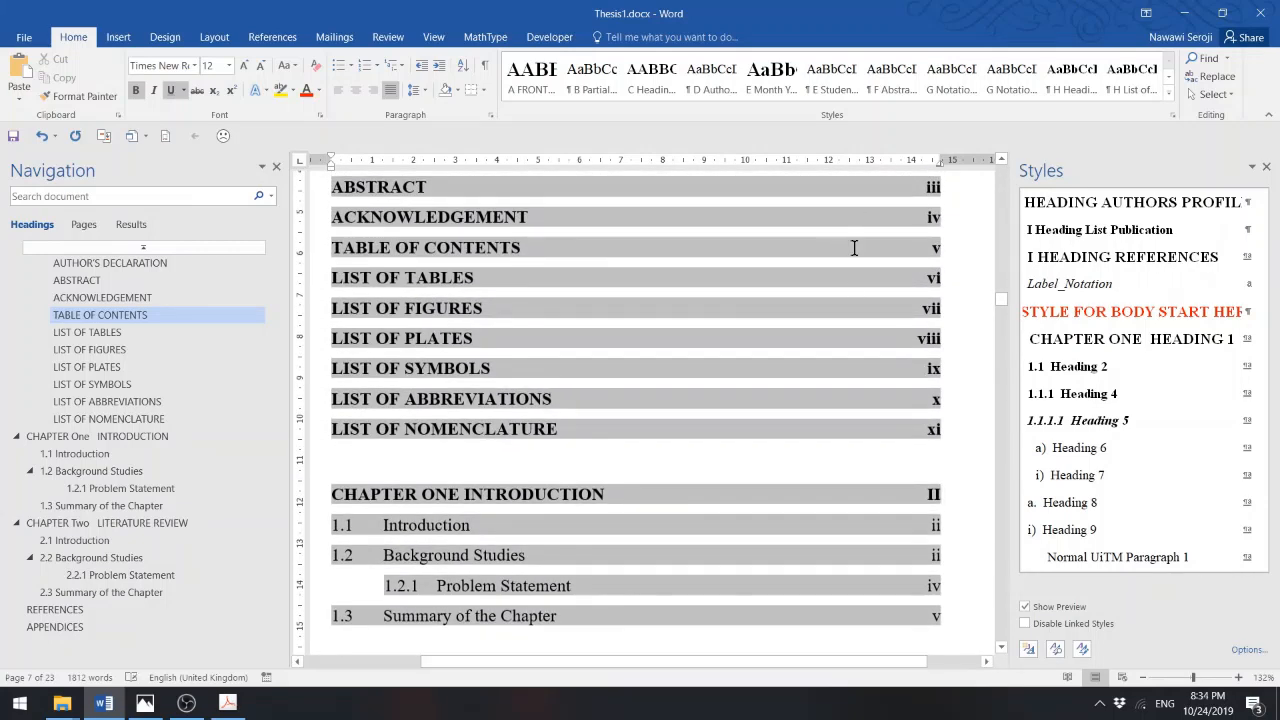
pyautogui.click(1002, 161)
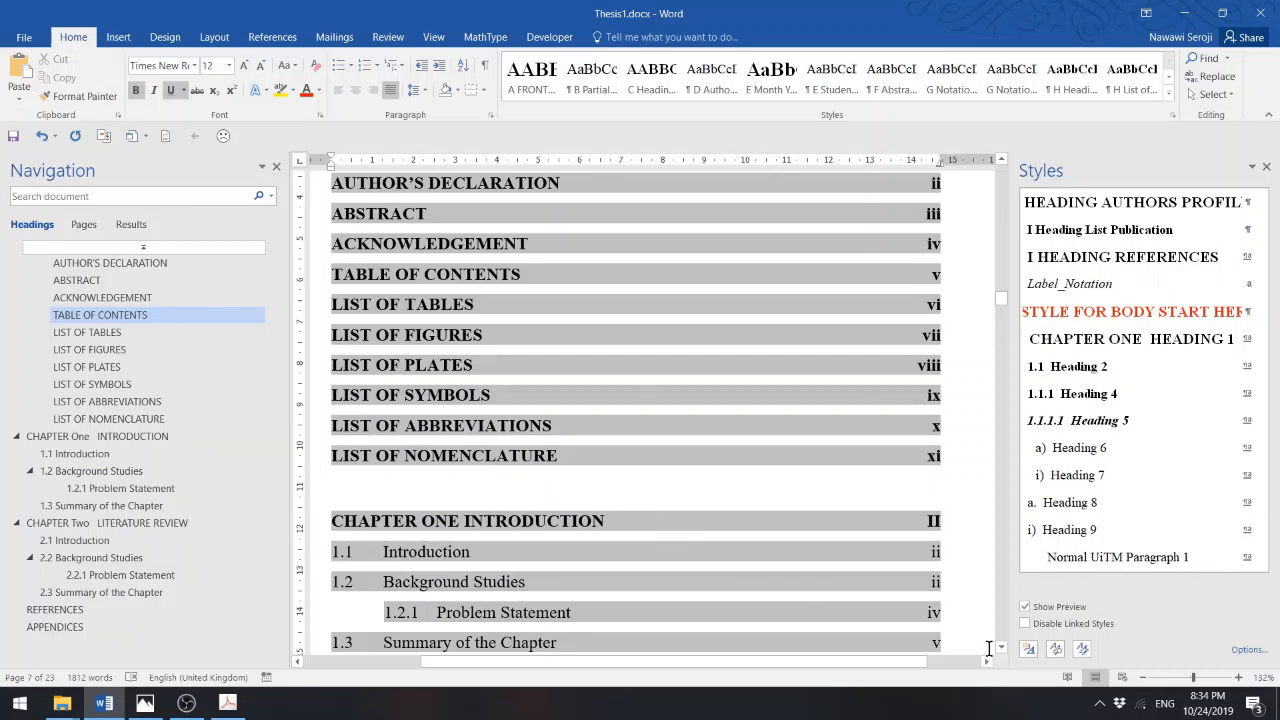
pyautogui.scroll(-2, 1003, 659)
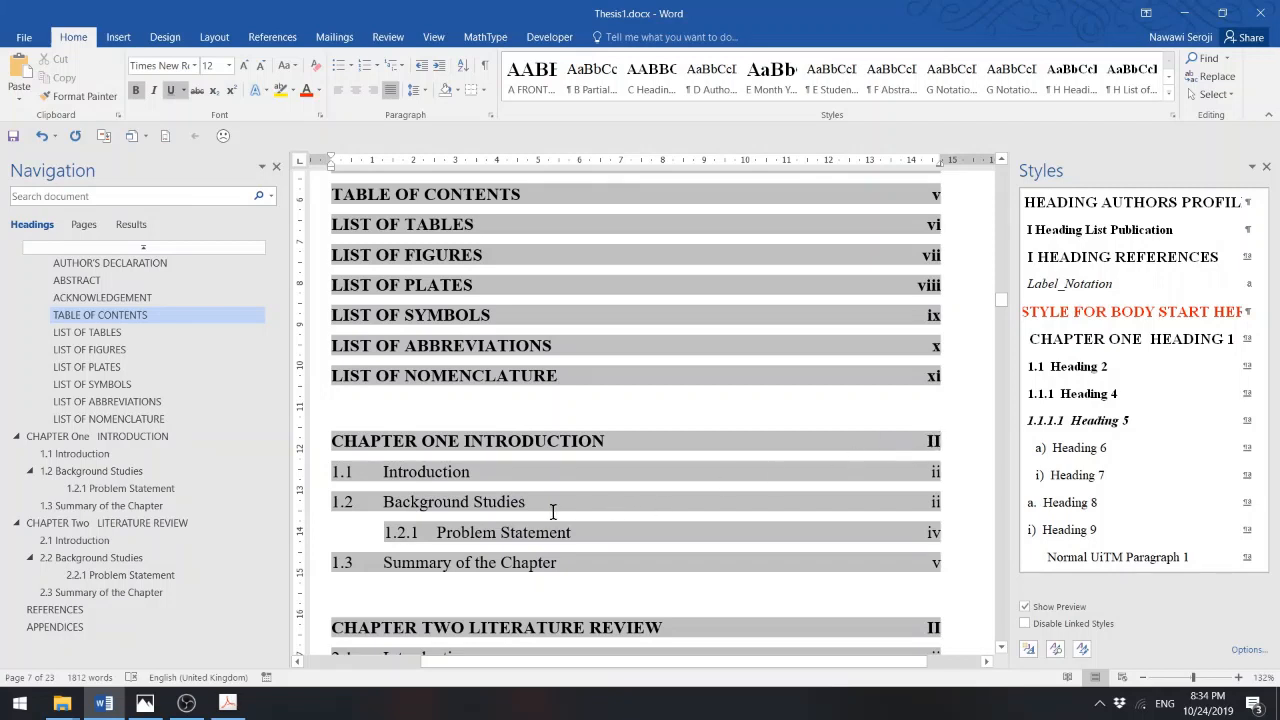
# - Format the page numbers of the chapter one section as 1, 2, 3, … starting at 1
pyautogui.click(137, 440)
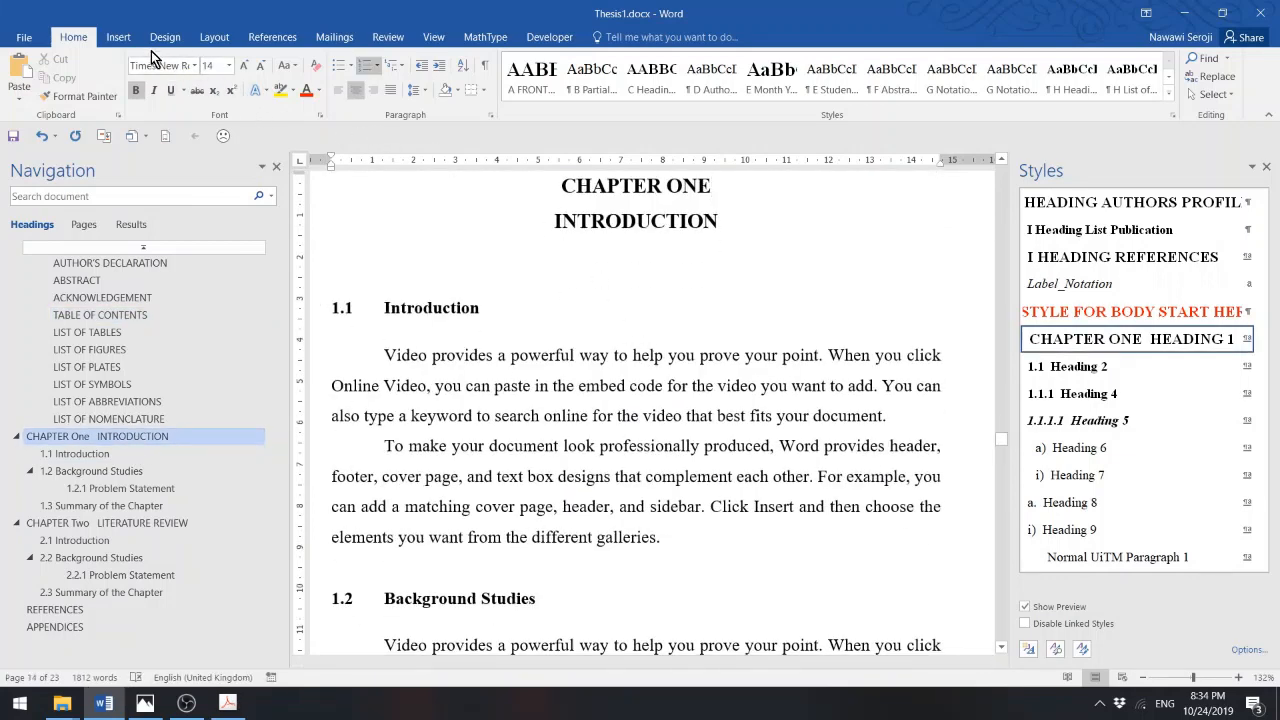
pyautogui.click(120, 38)
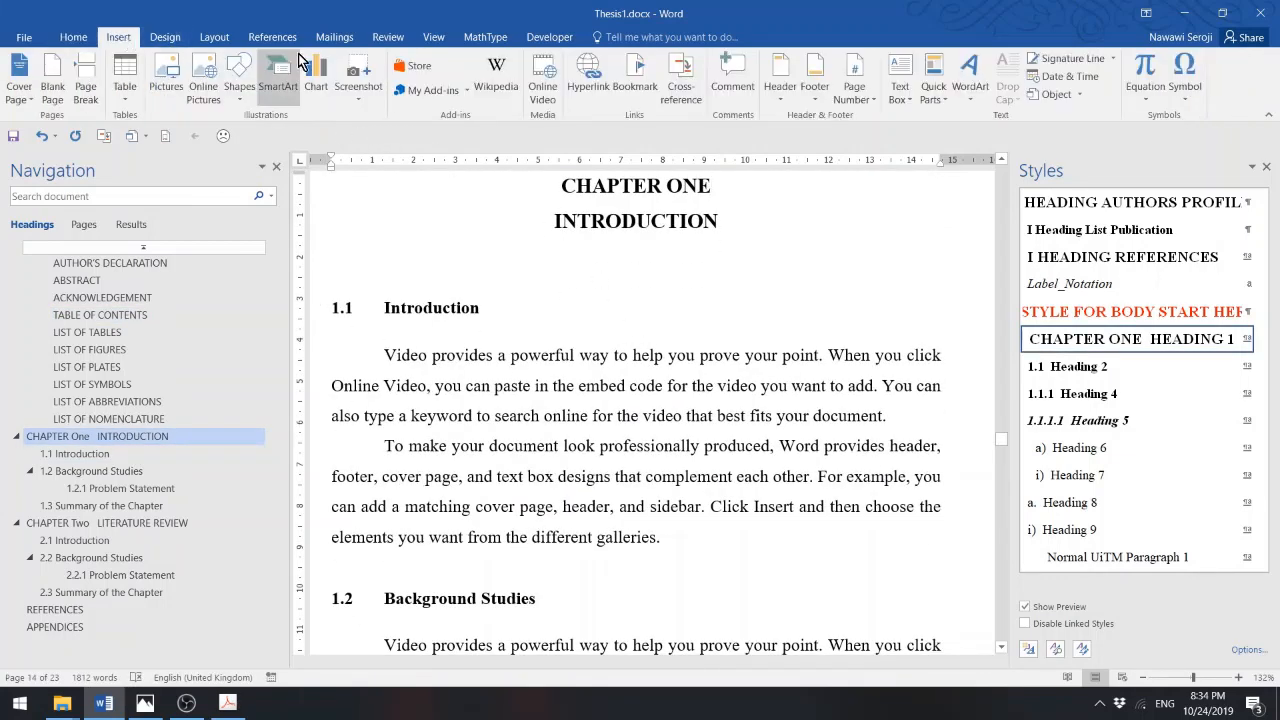
pyautogui.click(865, 97)
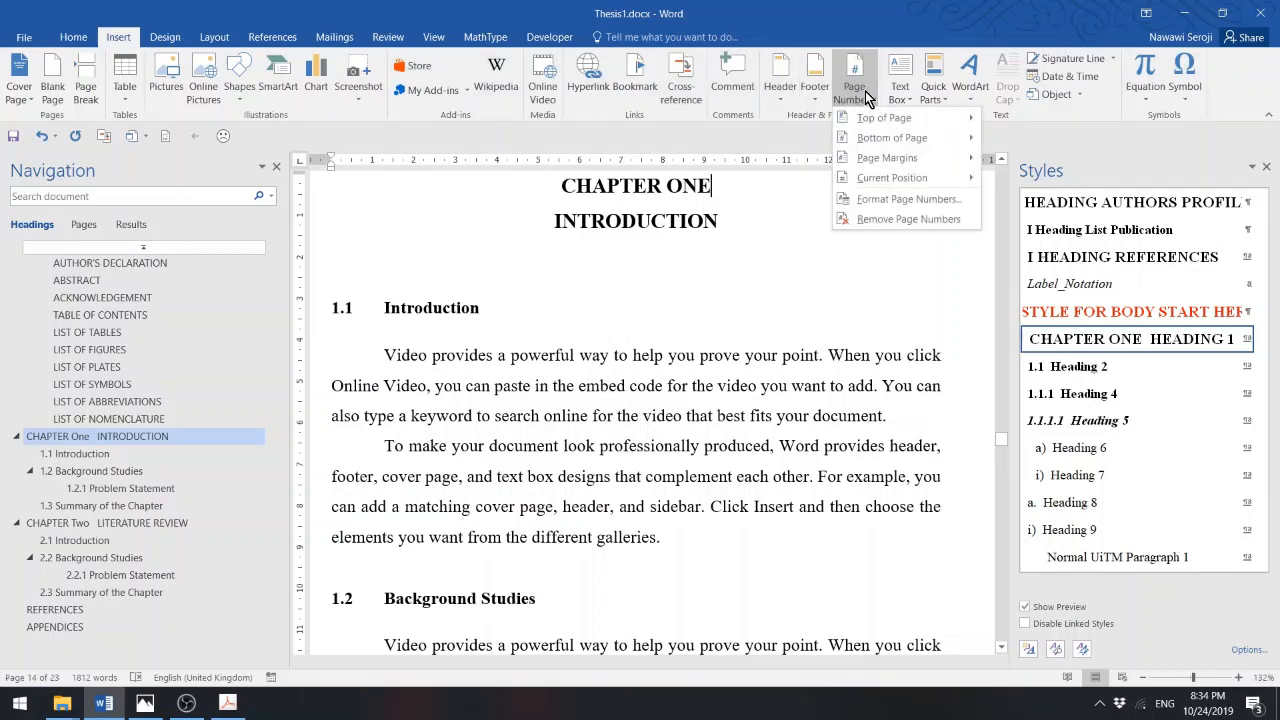
pyautogui.click(886, 202)
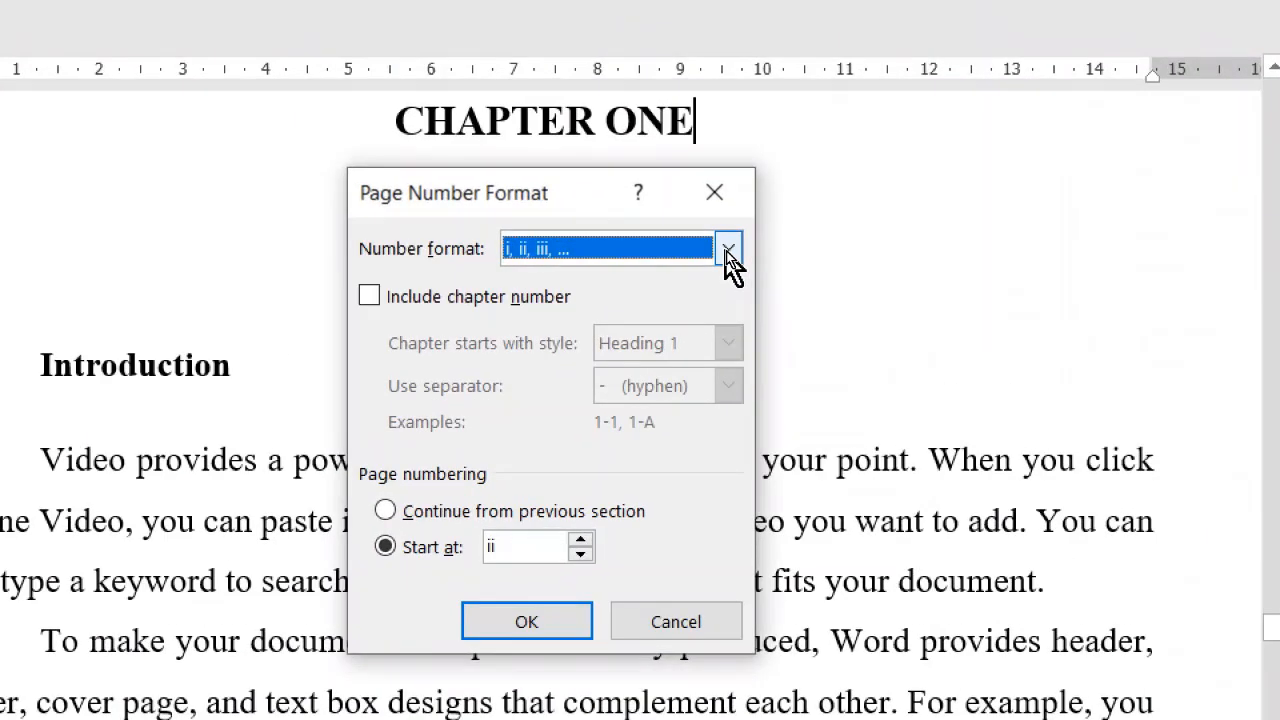
pyautogui.click(731, 252)
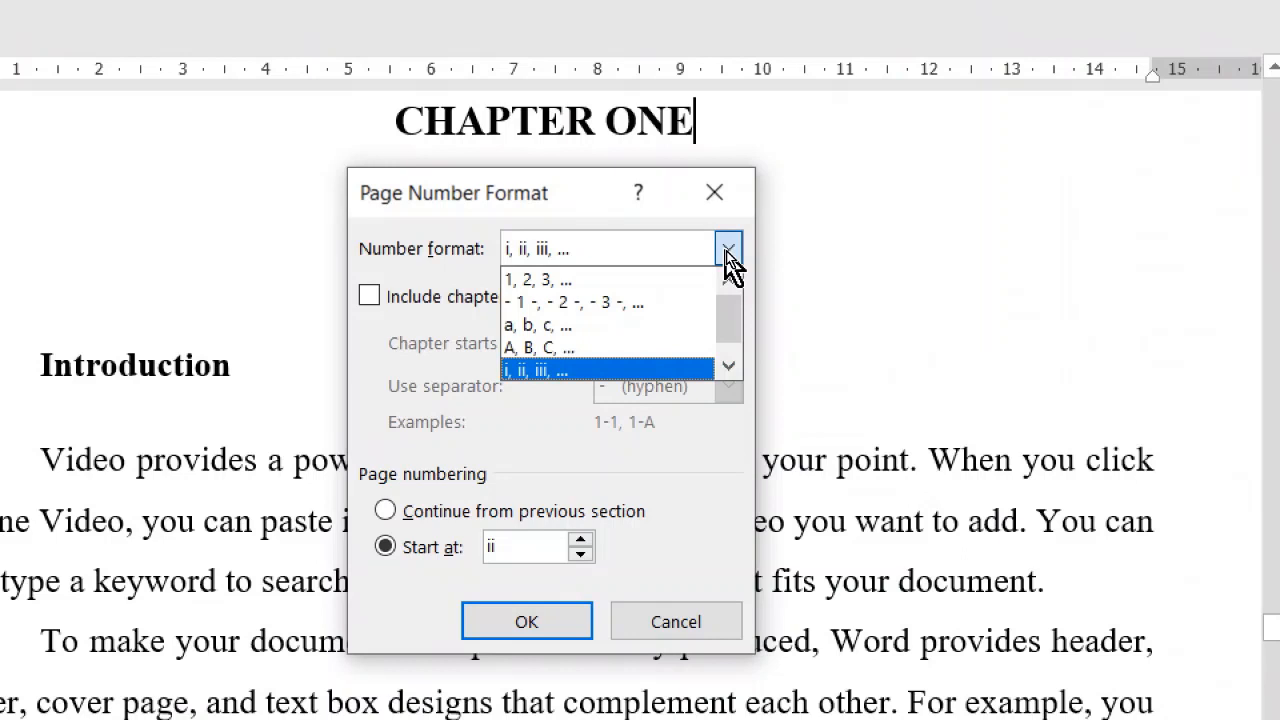
pyautogui.click(555, 282)
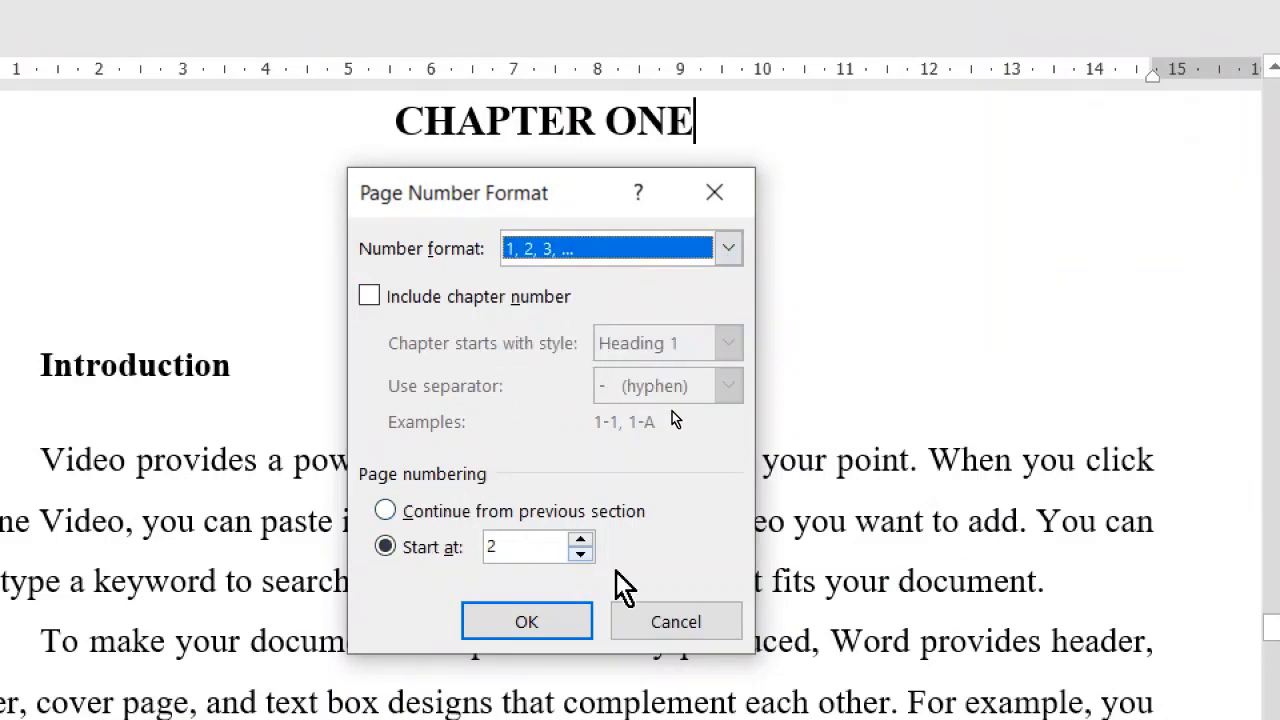
pyautogui.click(580, 553)
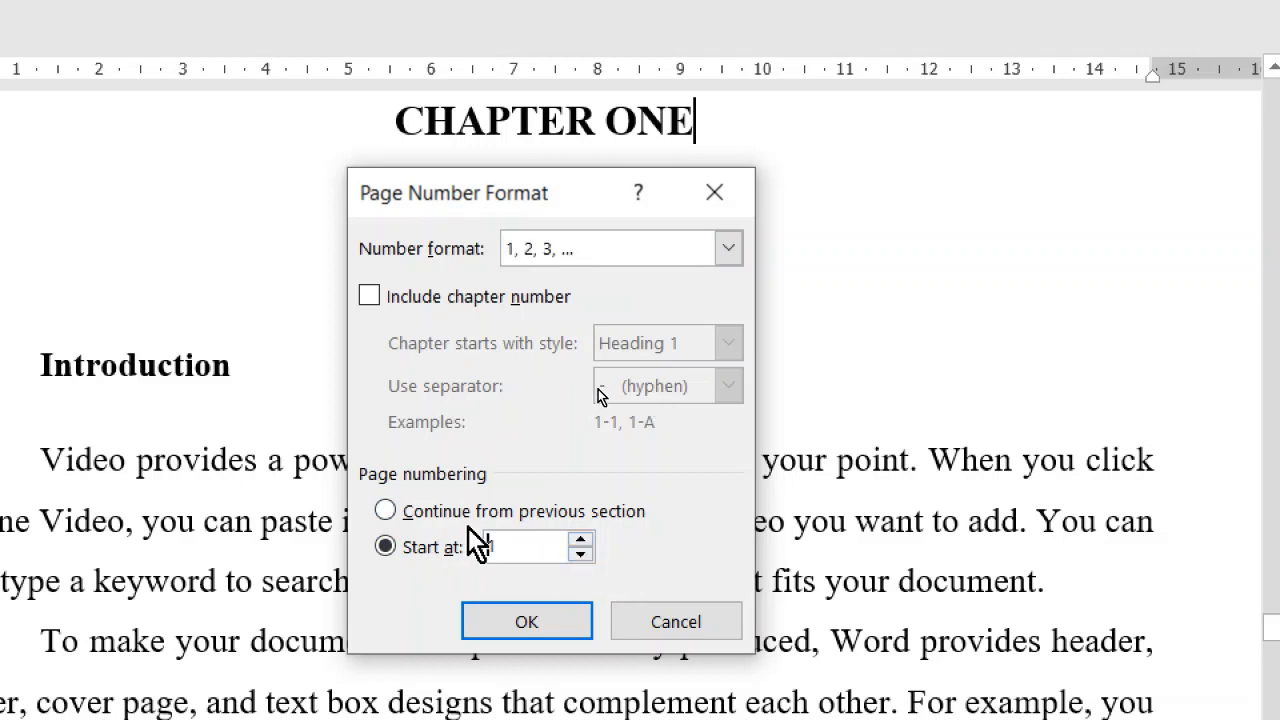
pyautogui.click(496, 623)
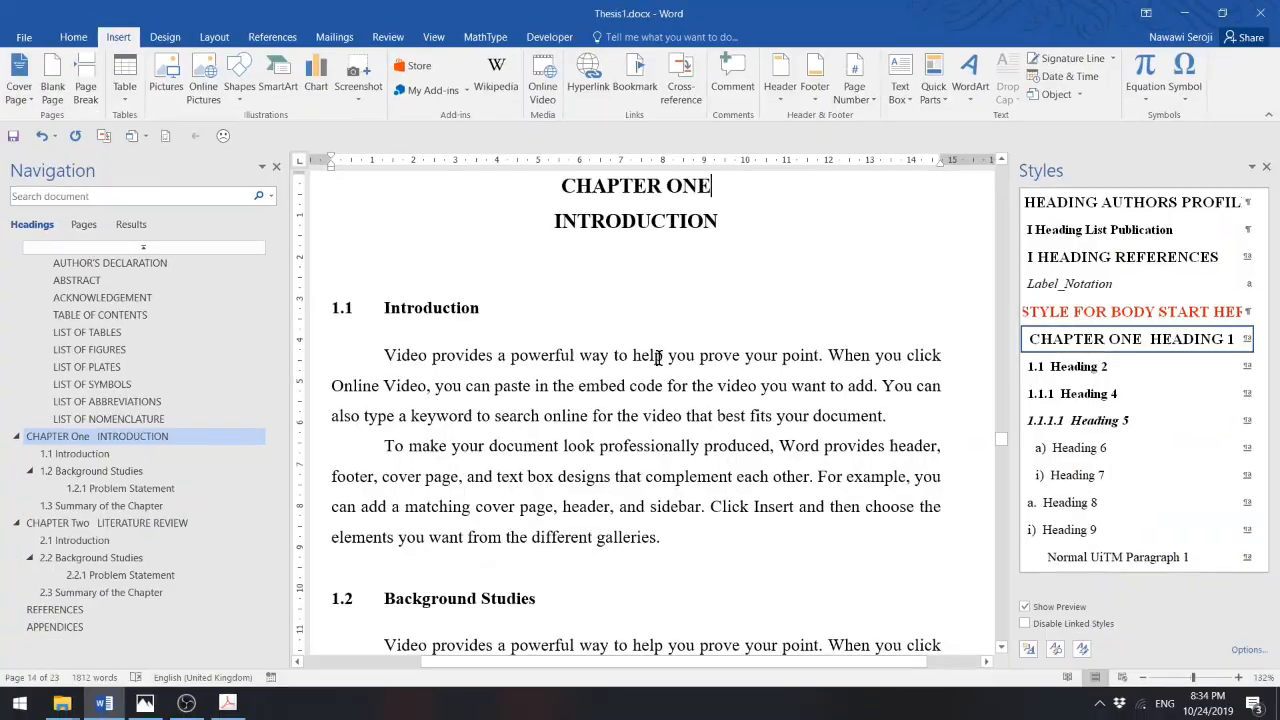
# - Check the footer page numbers from chapter one's pages through its summary and on to chapter two's Waveforms figure
pyautogui.press('alt')
pyautogui.click(670, 386)
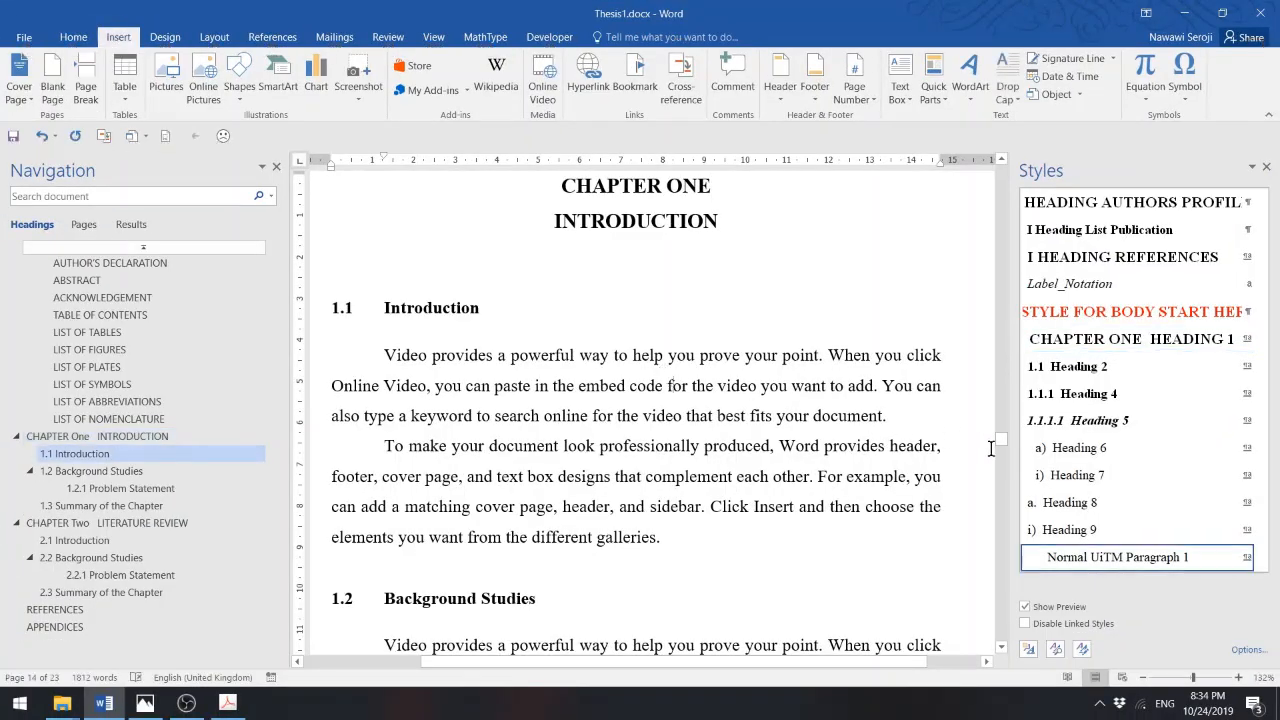
pyautogui.click(1001, 648)
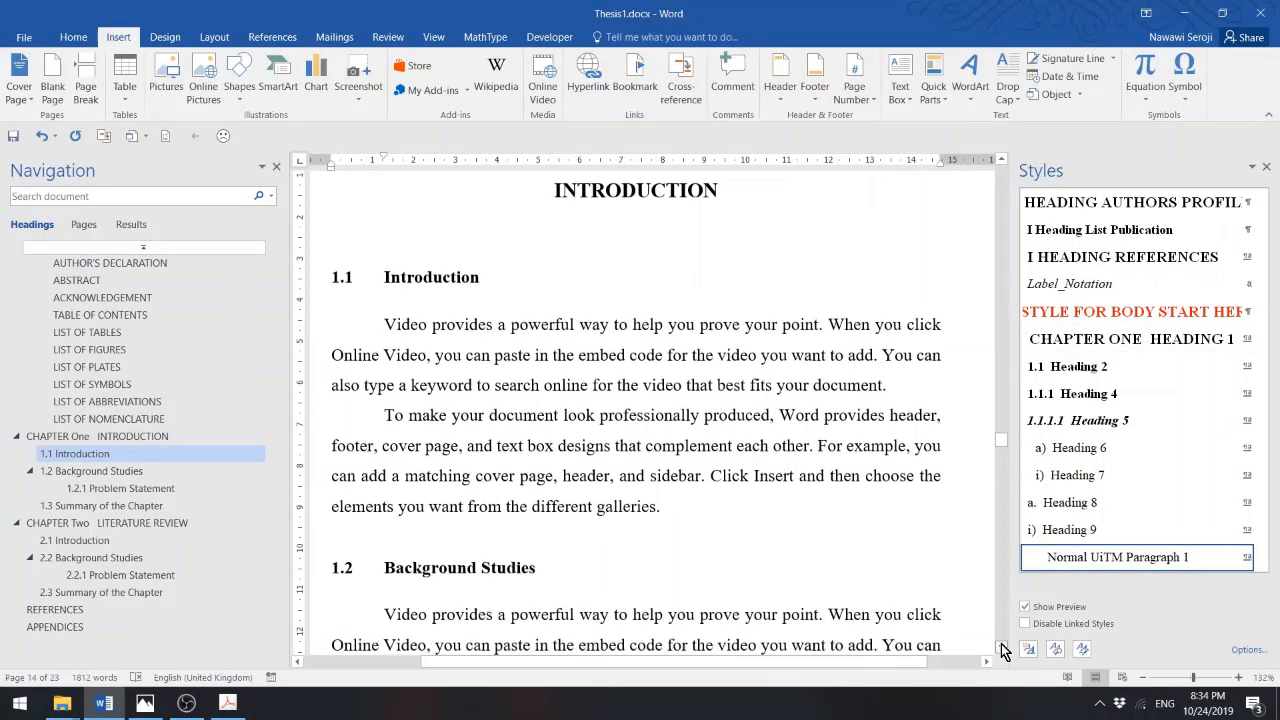
pyautogui.moveTo(1001, 648); pyautogui.dragTo(1001, 648)
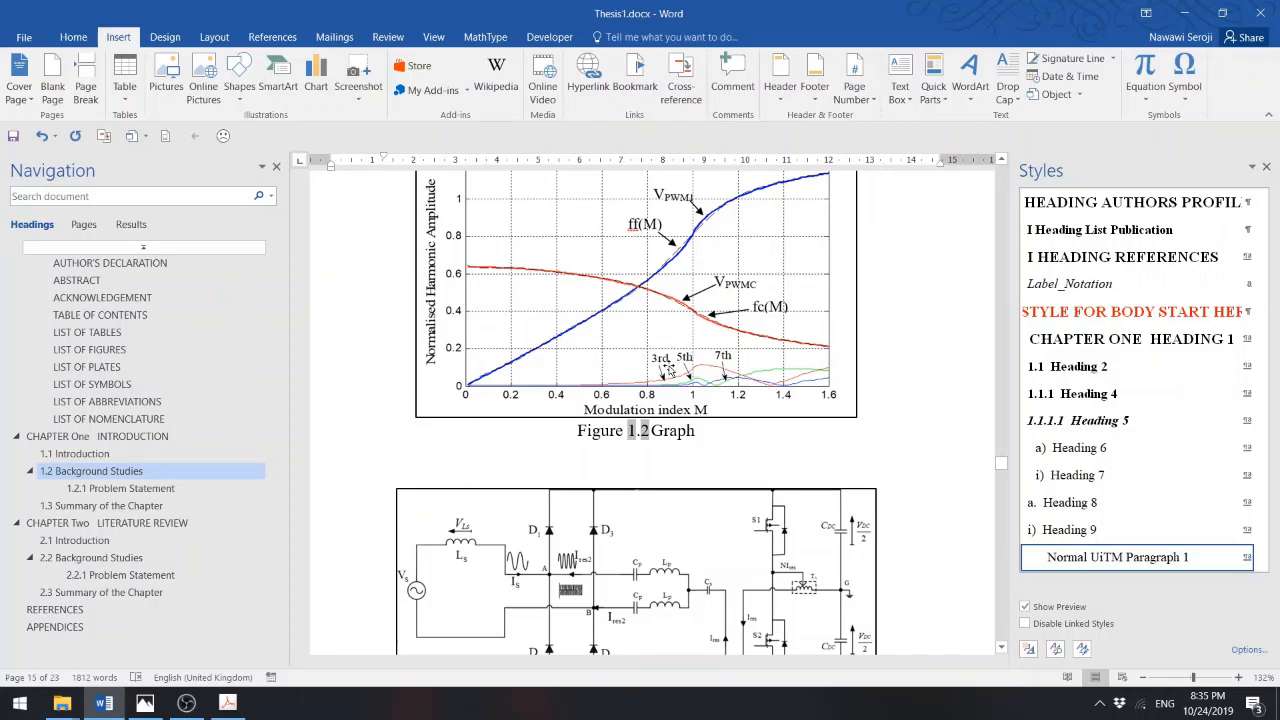
pyautogui.click(100, 506)
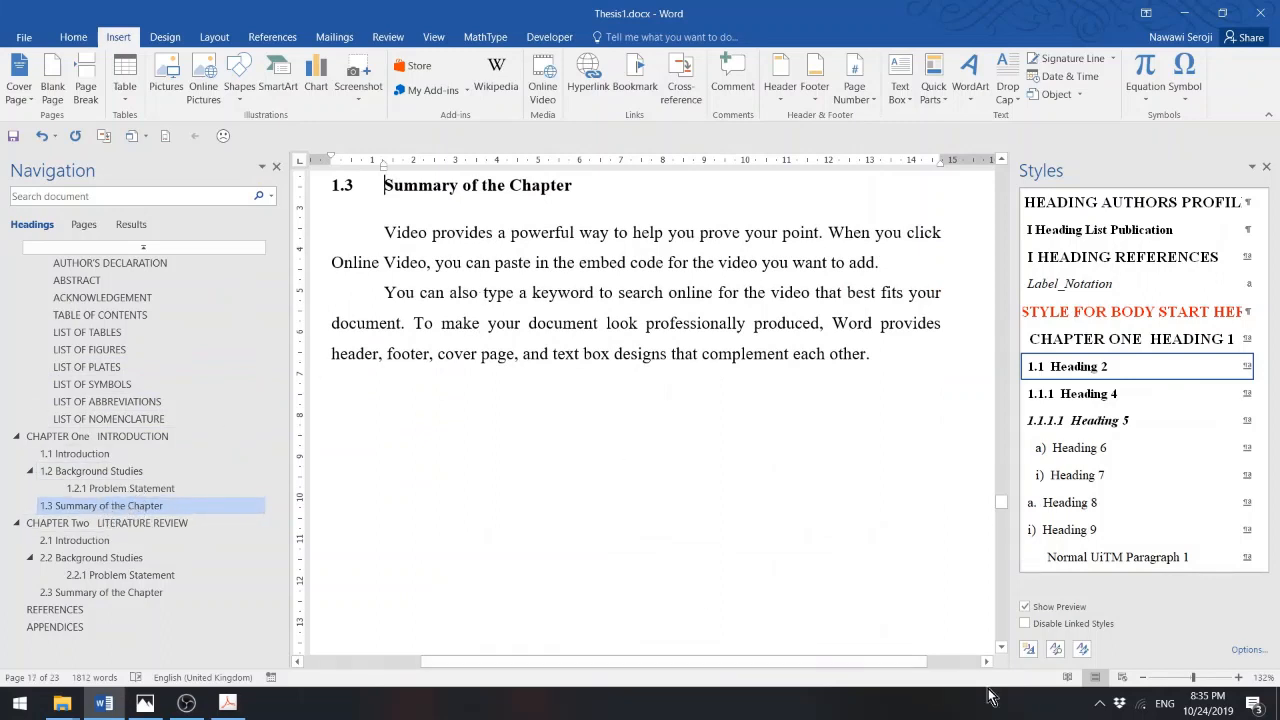
pyautogui.scroll(-5, 1006, 652)
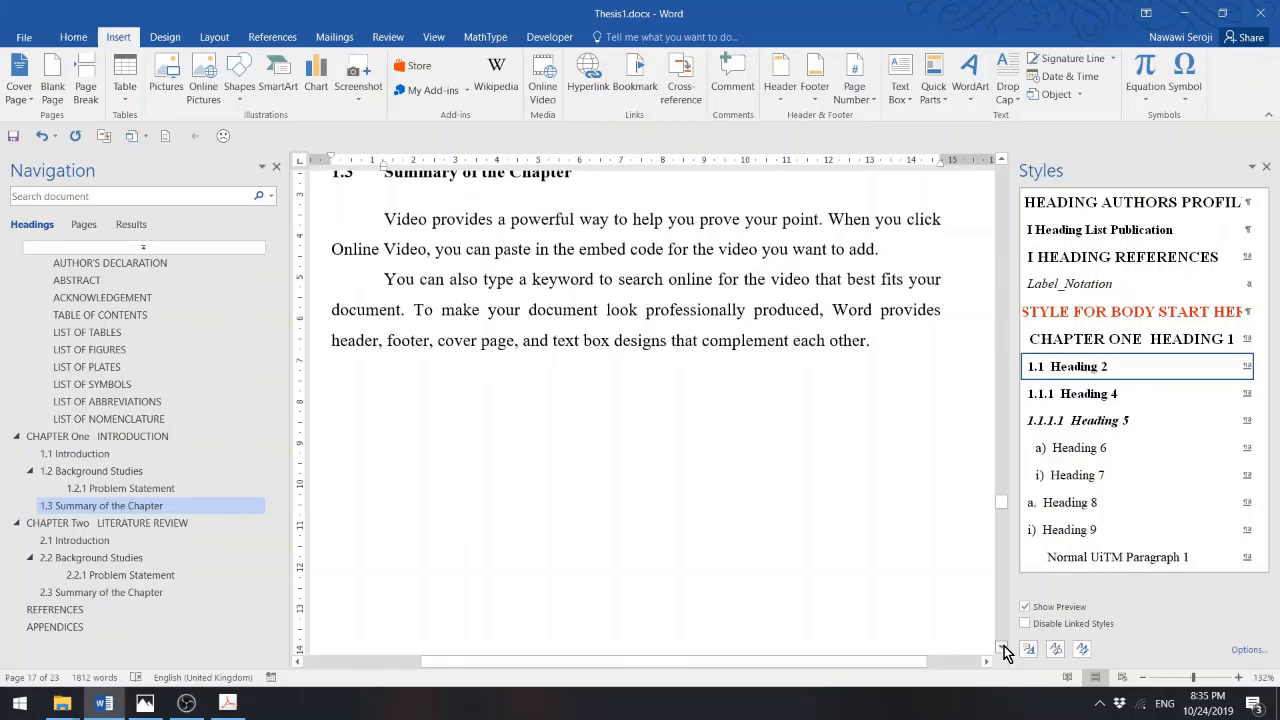
pyautogui.scroll(-10, 1006, 652)
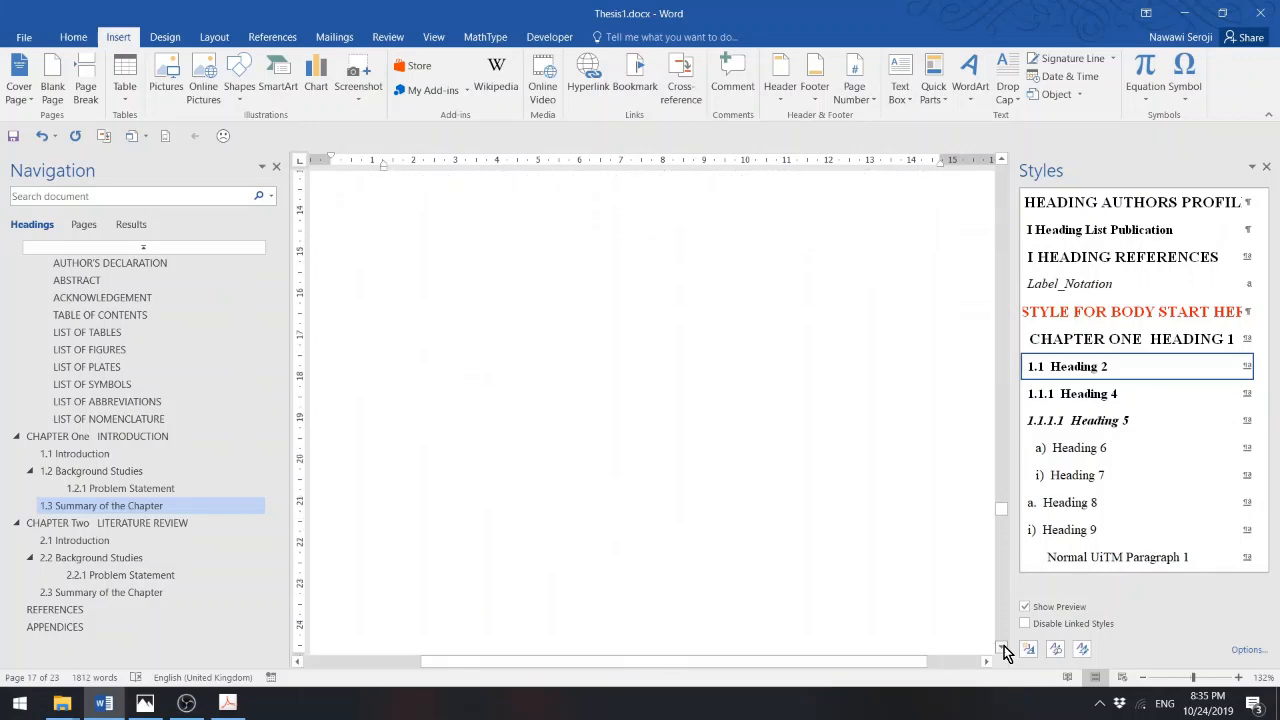
pyautogui.scroll(-1, 1006, 652)
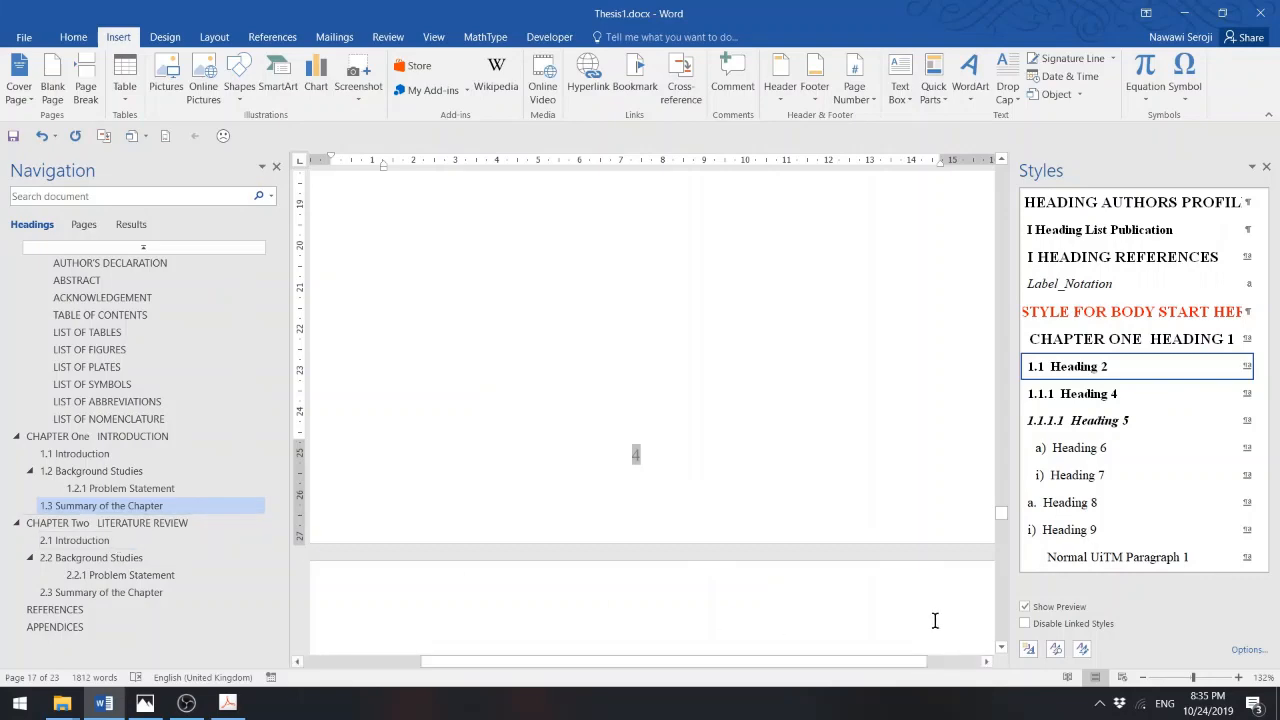
pyautogui.click(1000, 652)
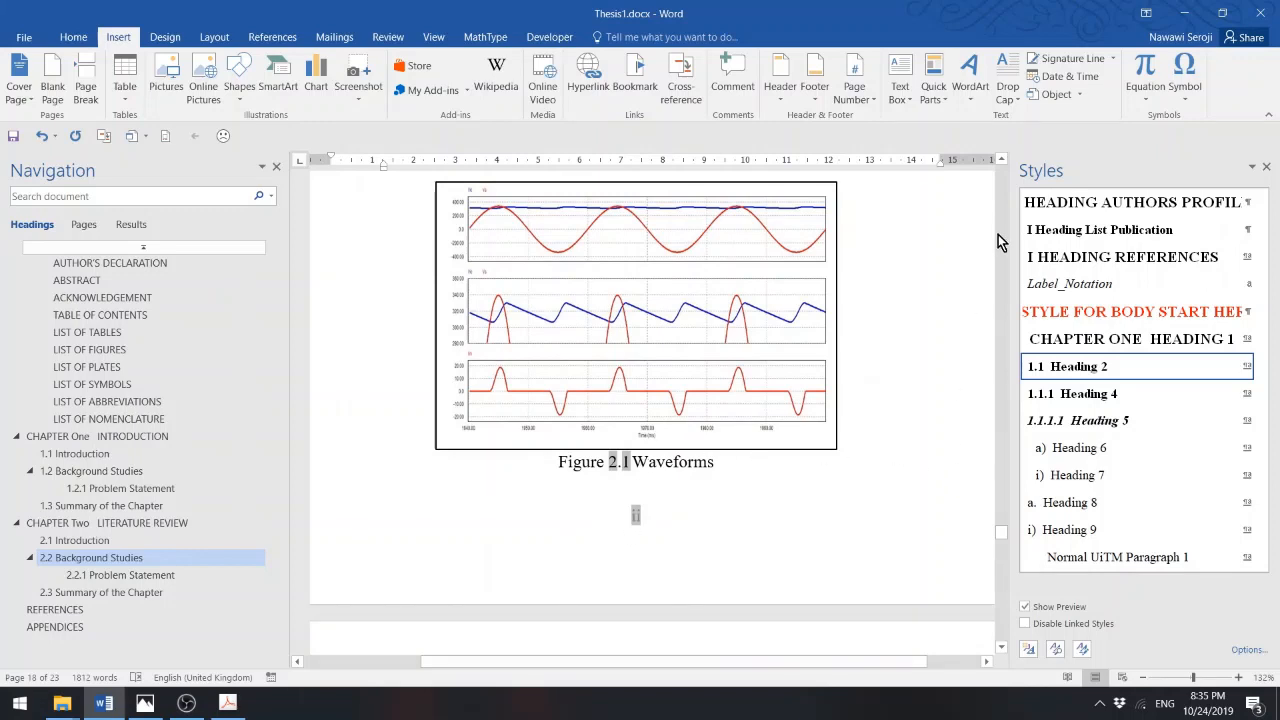
pyautogui.scroll(2, 701, 240)
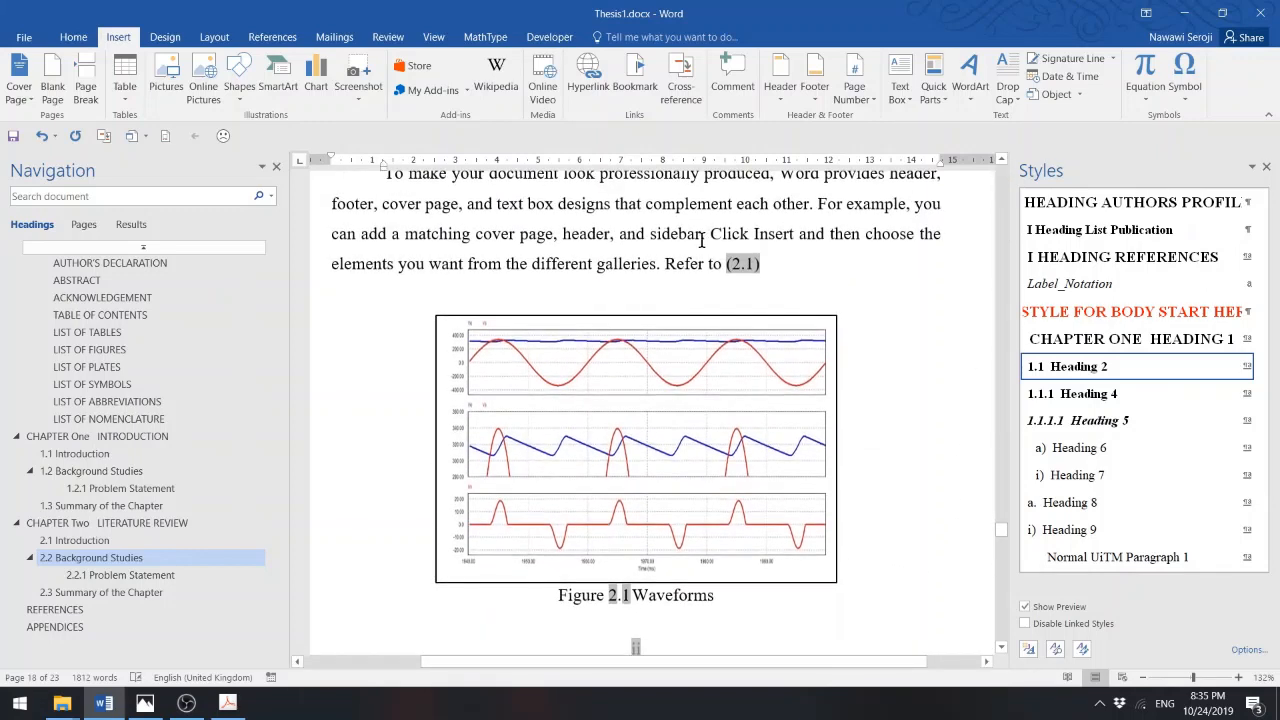
# - Format the page numbers of the chapter two section as 1, 2, 3, … and continue them from the previous section
pyautogui.click(701, 240)
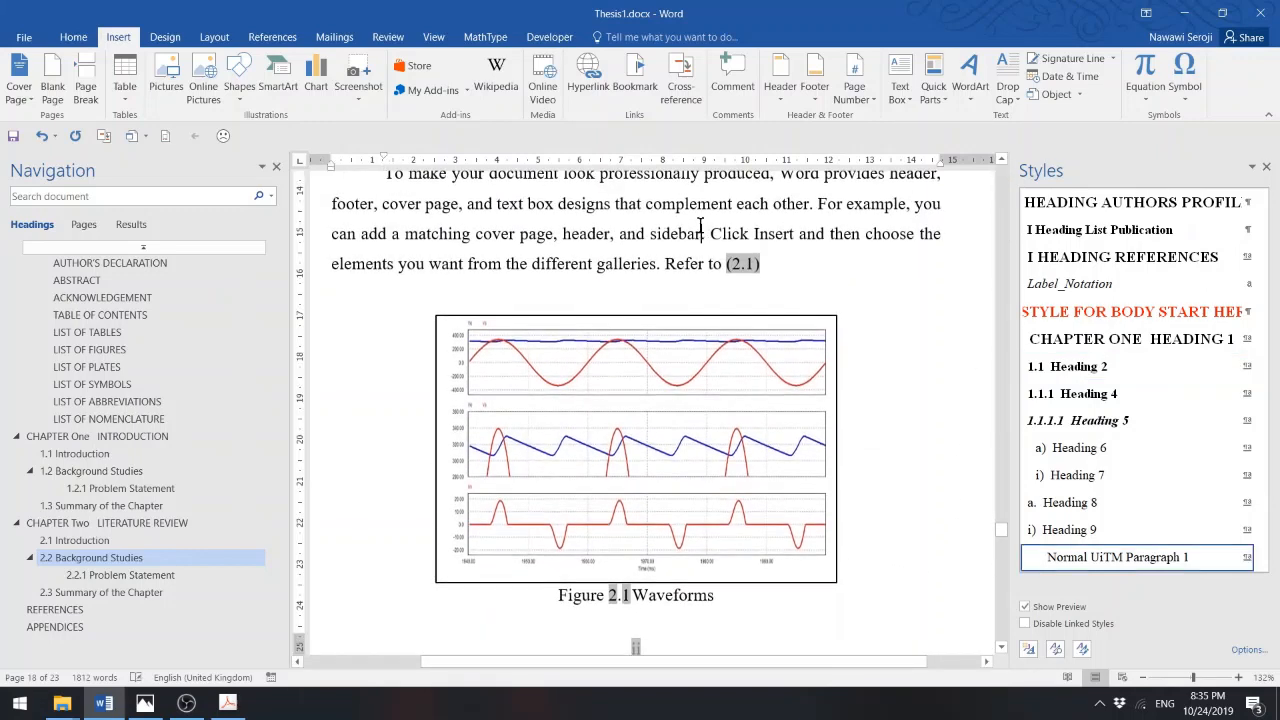
pyautogui.click(856, 104)
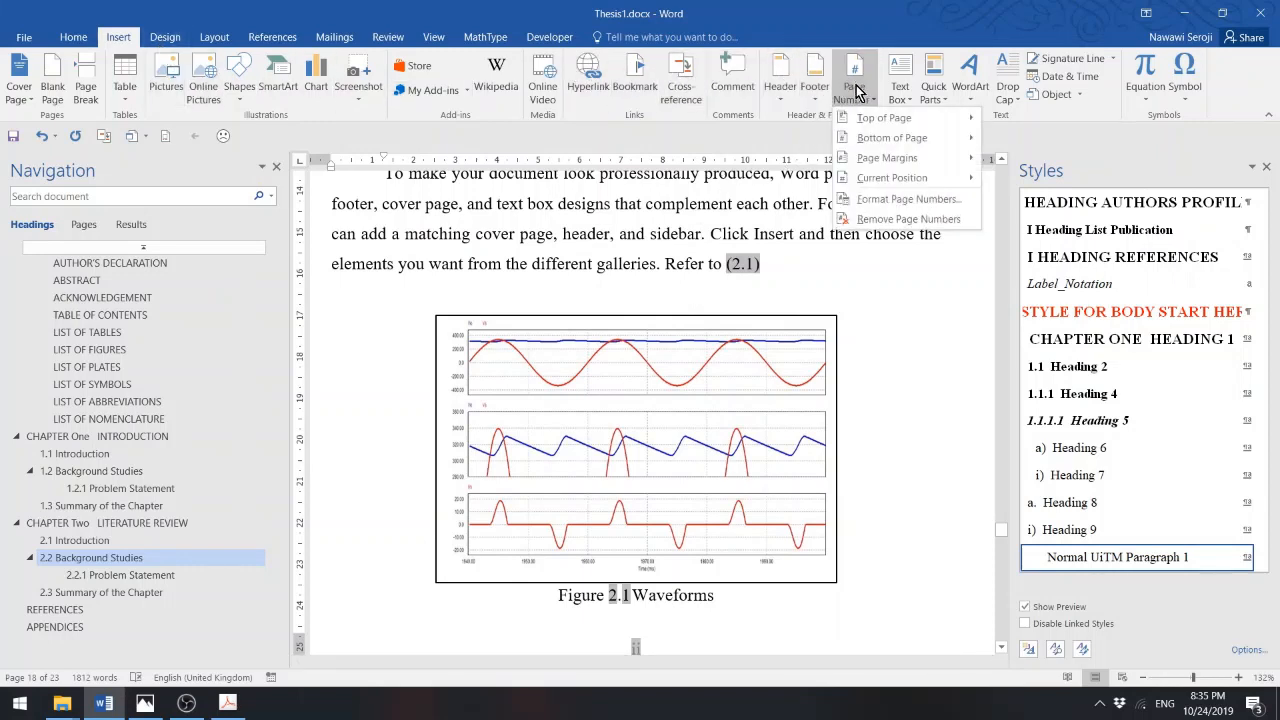
pyautogui.click(898, 200)
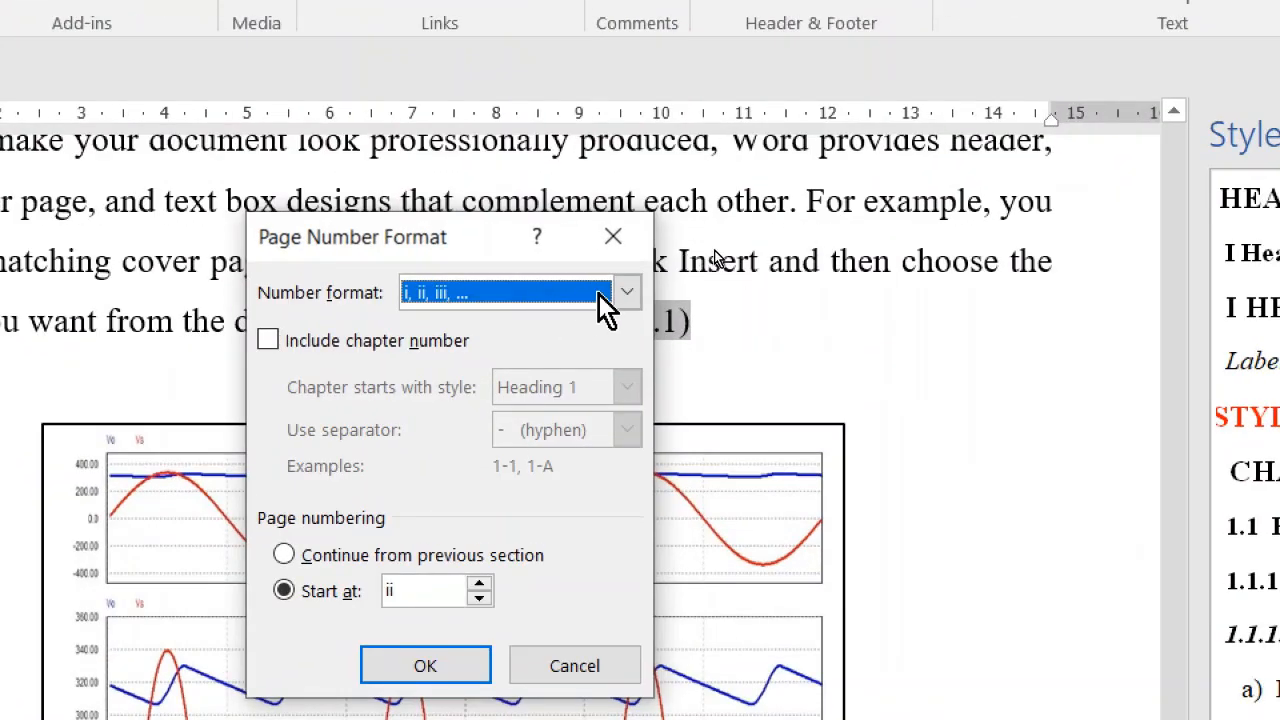
pyautogui.click(727, 249)
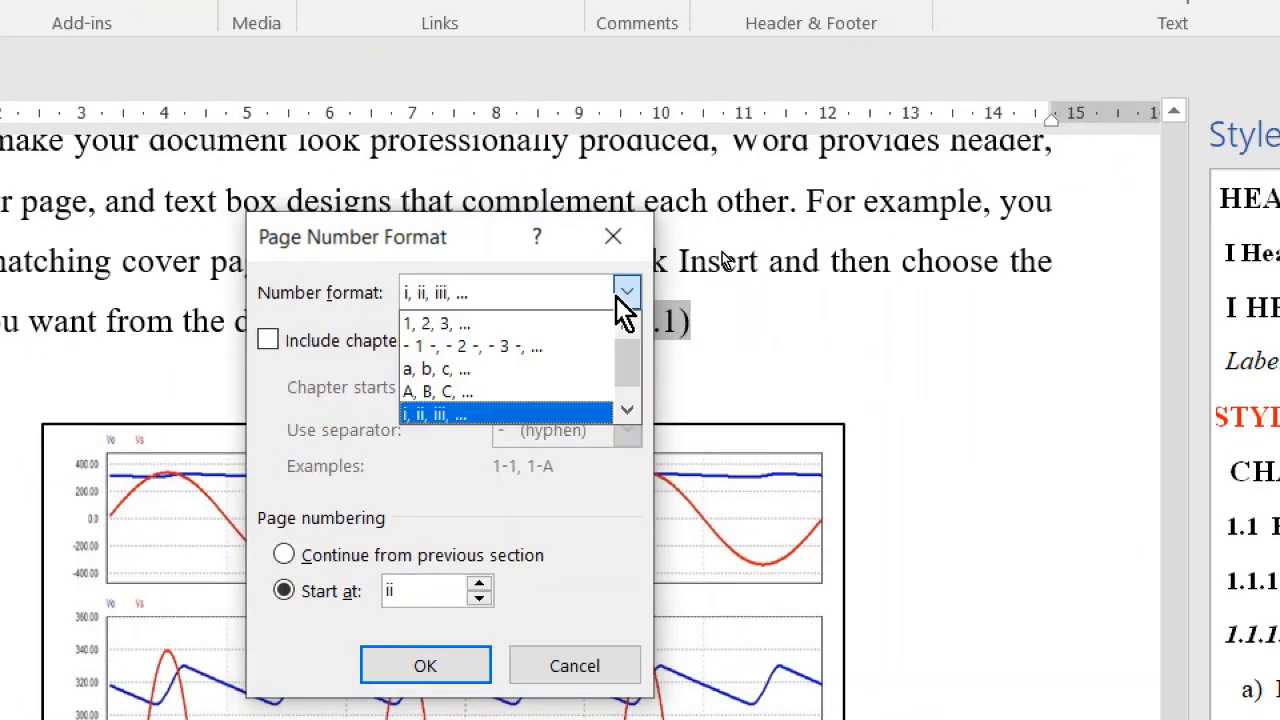
pyautogui.click(530, 323)
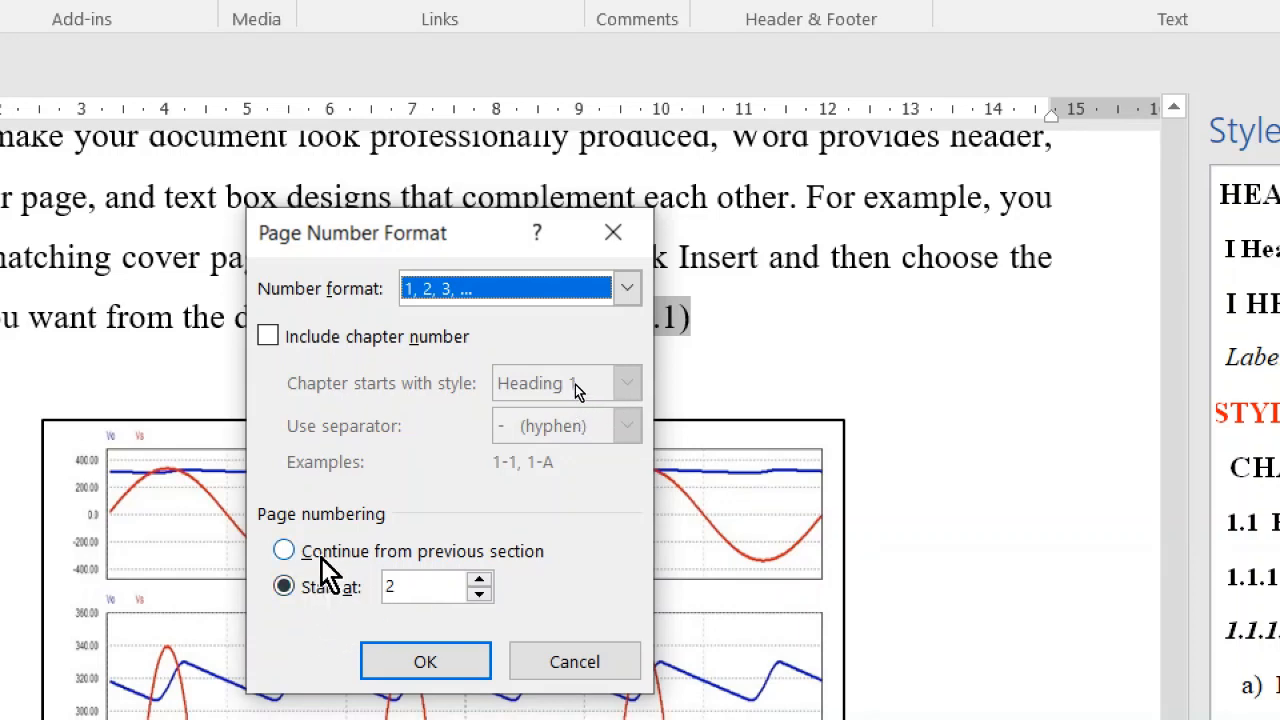
pyautogui.click(321, 555)
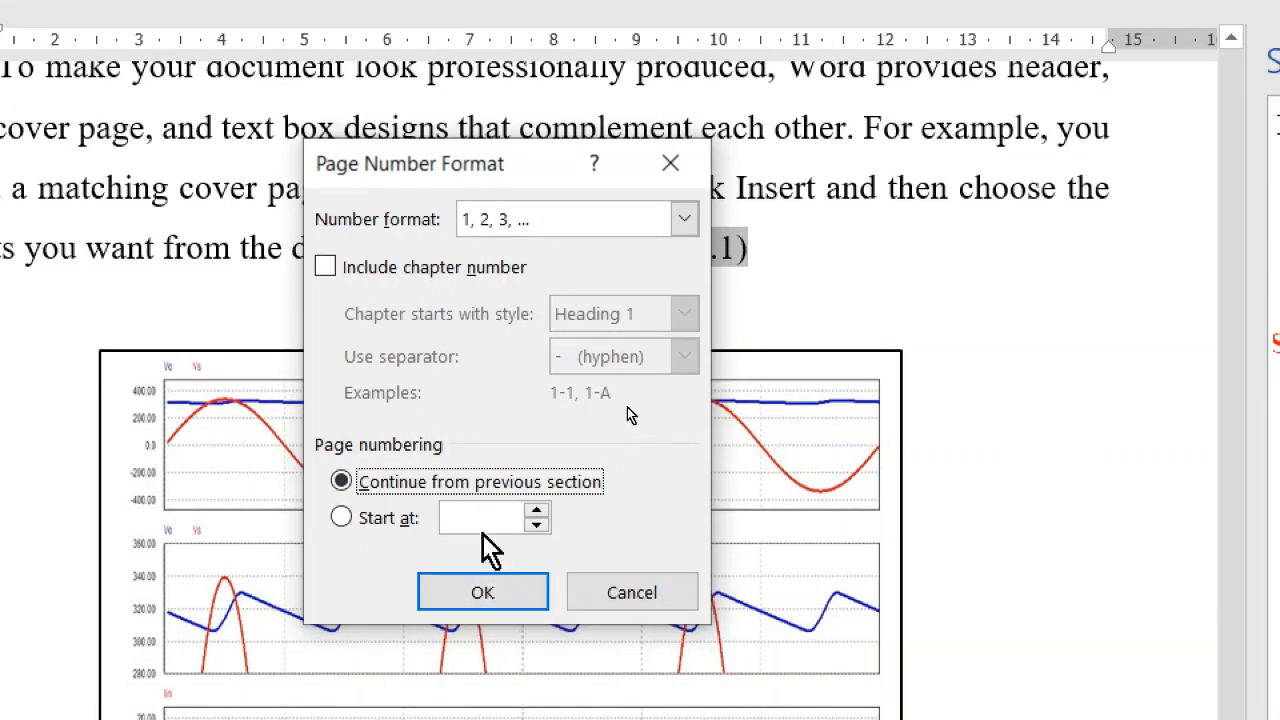
pyautogui.click(460, 589)
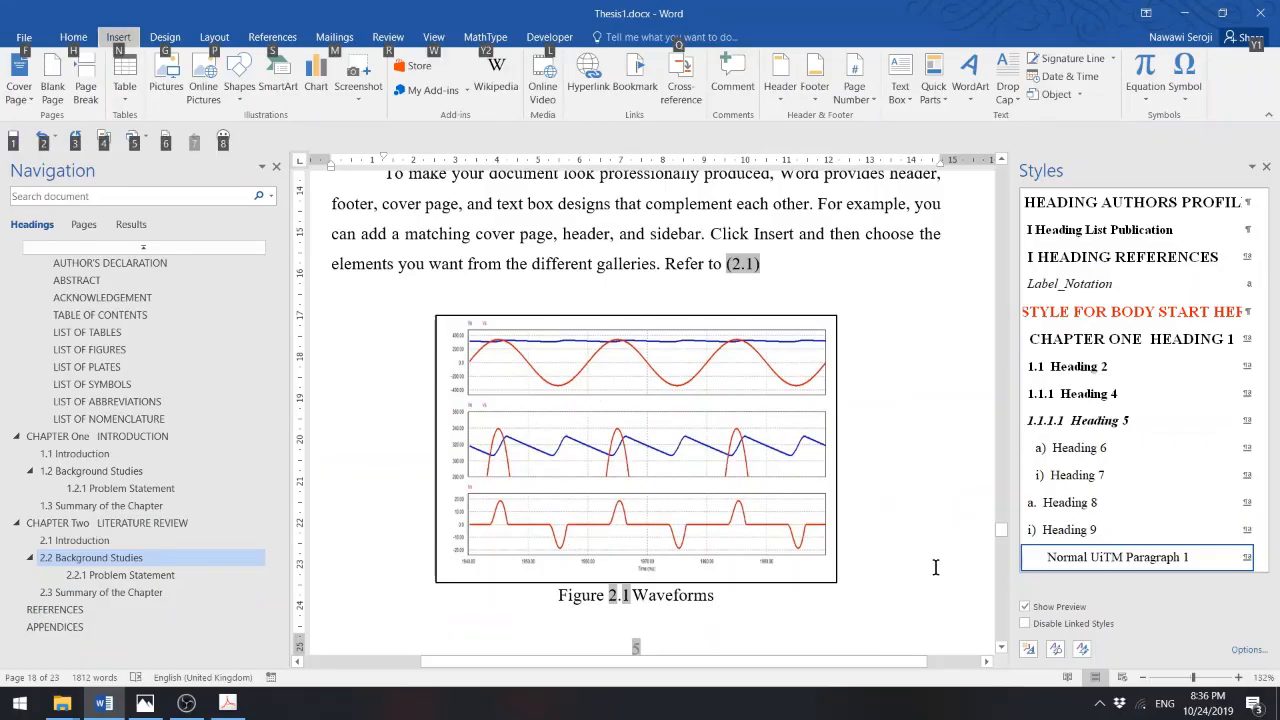
# - Check the footer page numbers from chapter two's figures through its summary to the references page
pyautogui.click(1000, 650)
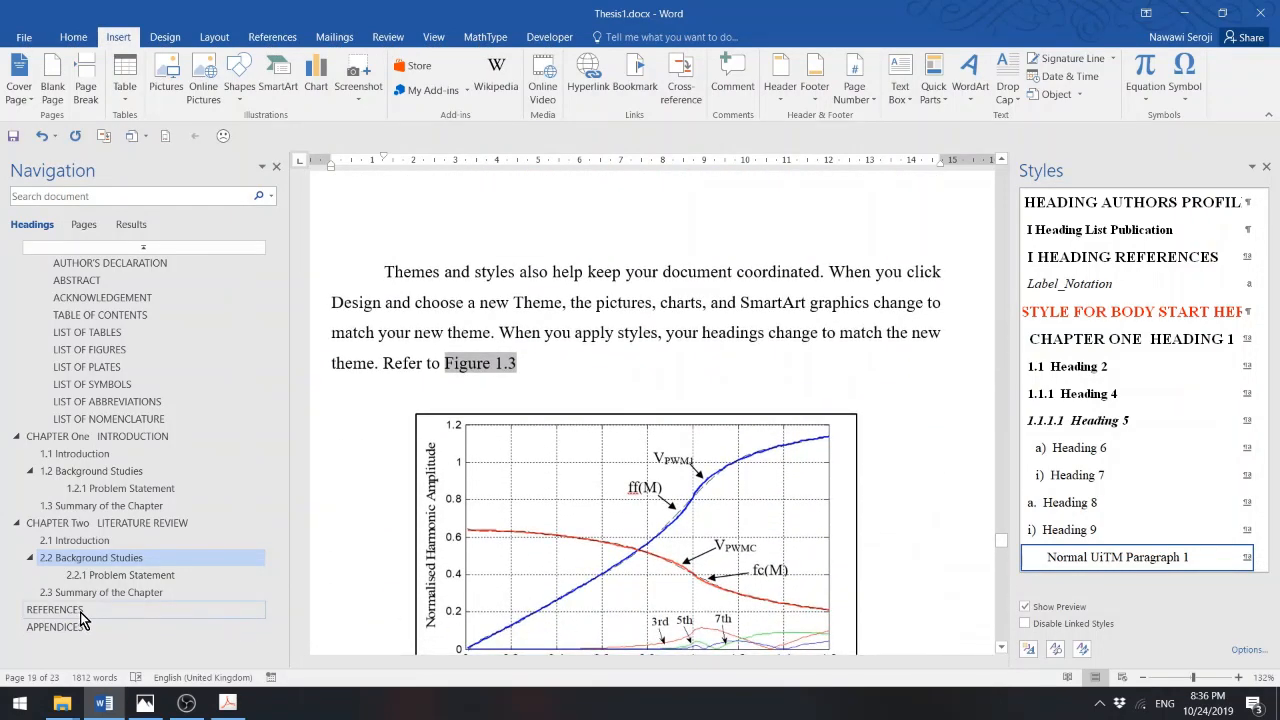
pyautogui.click(80, 610)
pyautogui.click(95, 593)
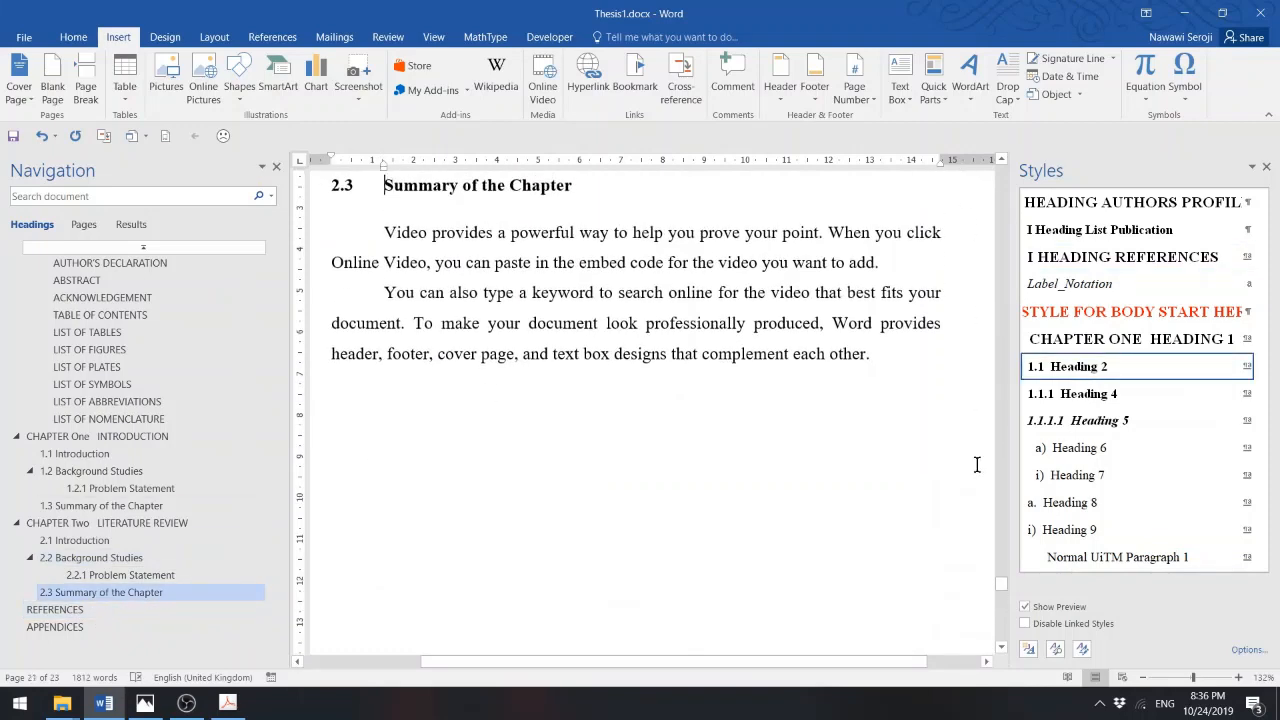
pyautogui.click(1003, 648)
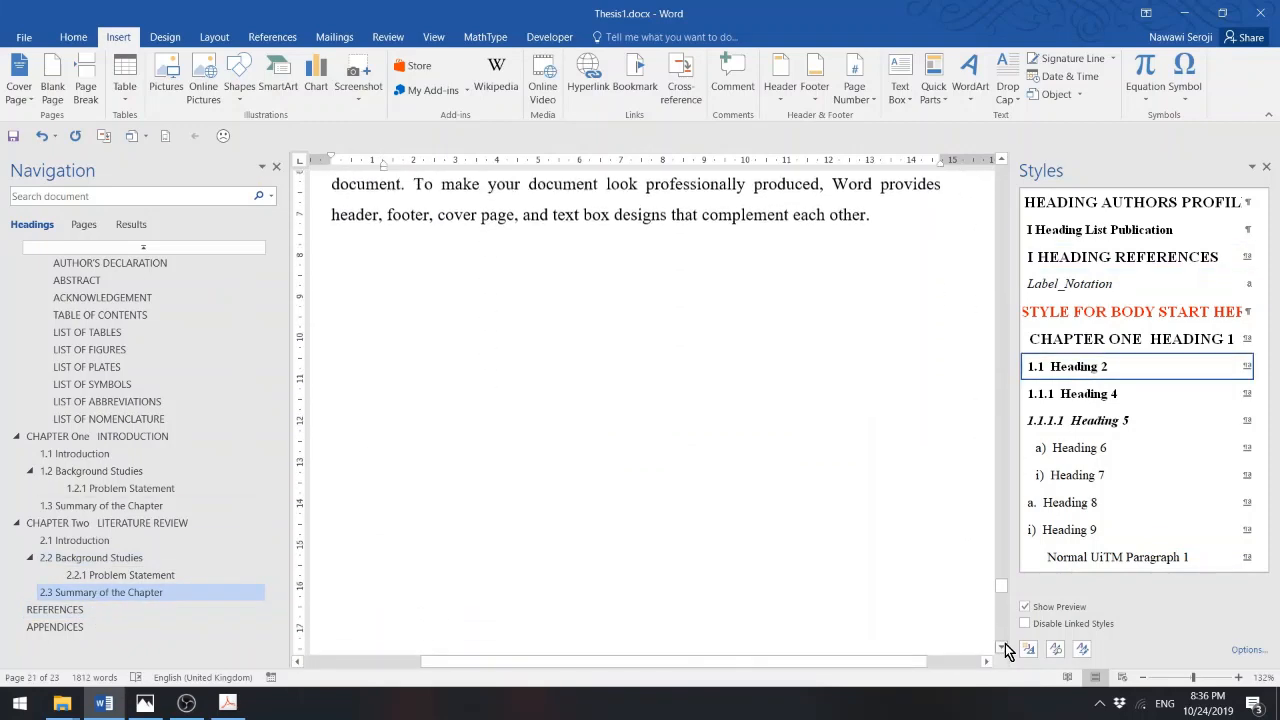
pyautogui.moveTo(1003, 648); pyautogui.dragTo(1006, 650)
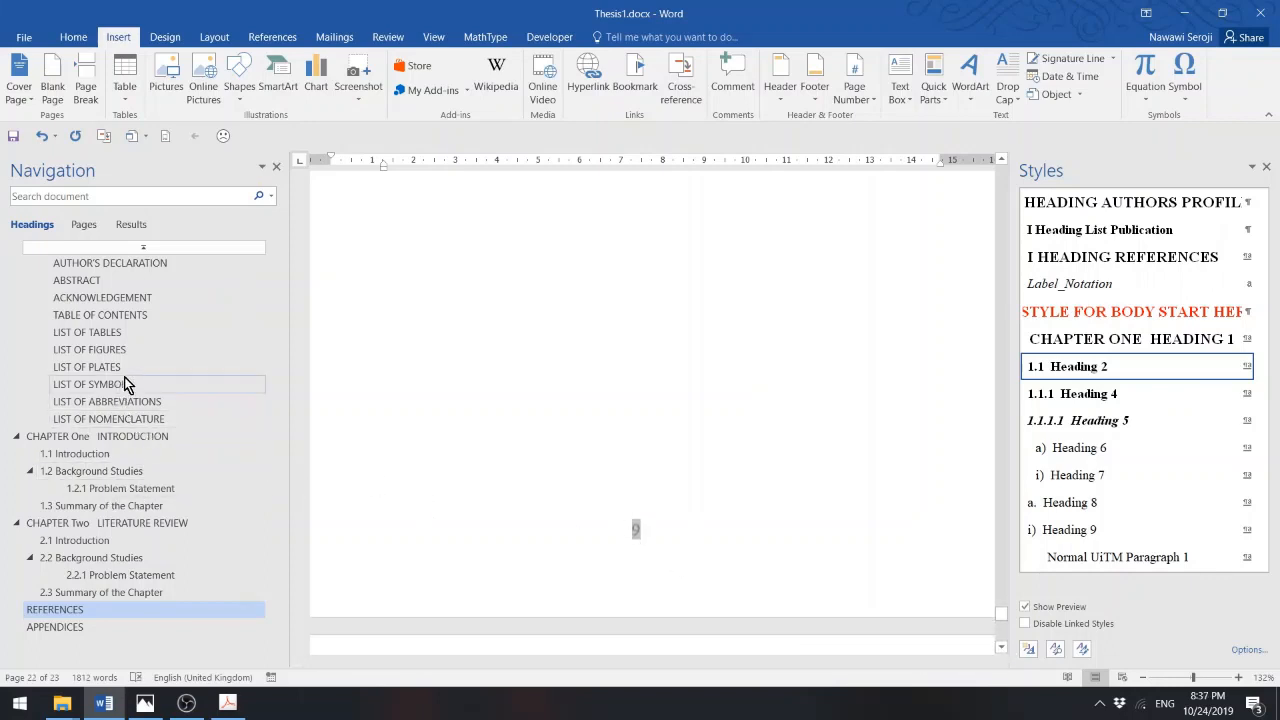
# - Update the entire table of contents to pick up the corrected chapter page numbering
pyautogui.click(112, 322)
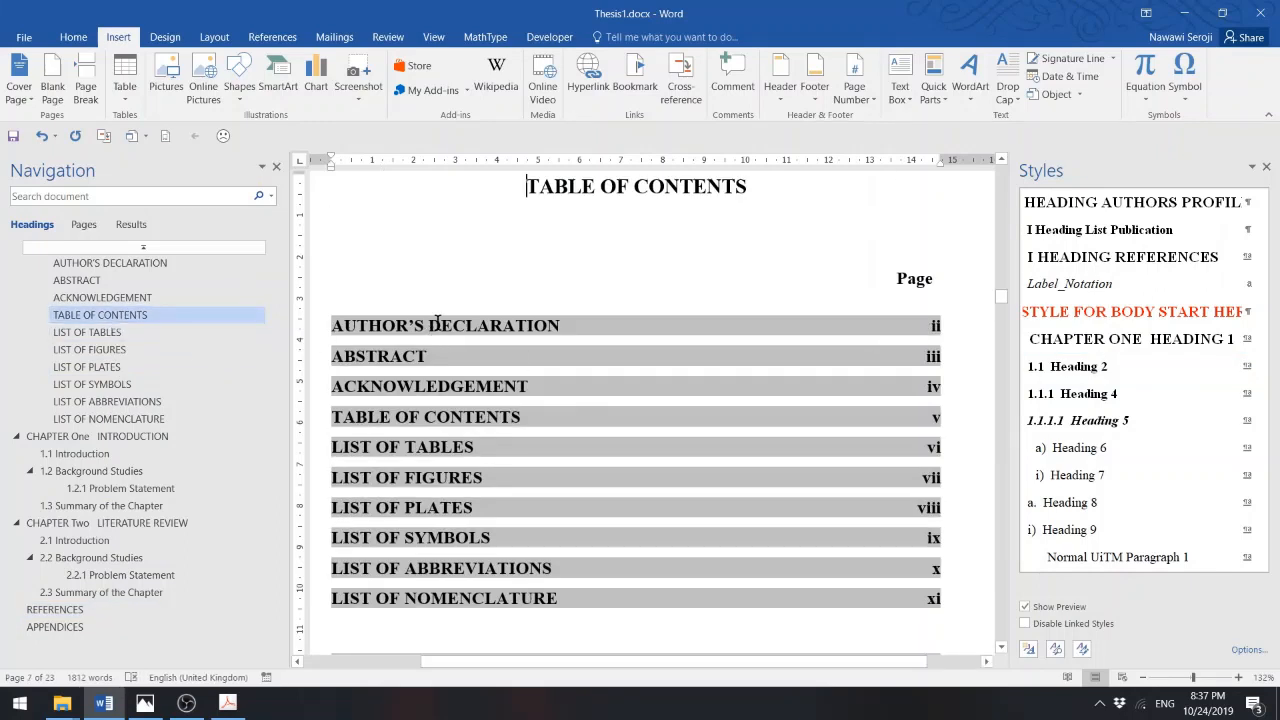
pyautogui.rightClick(437, 320)
pyautogui.click(497, 418)
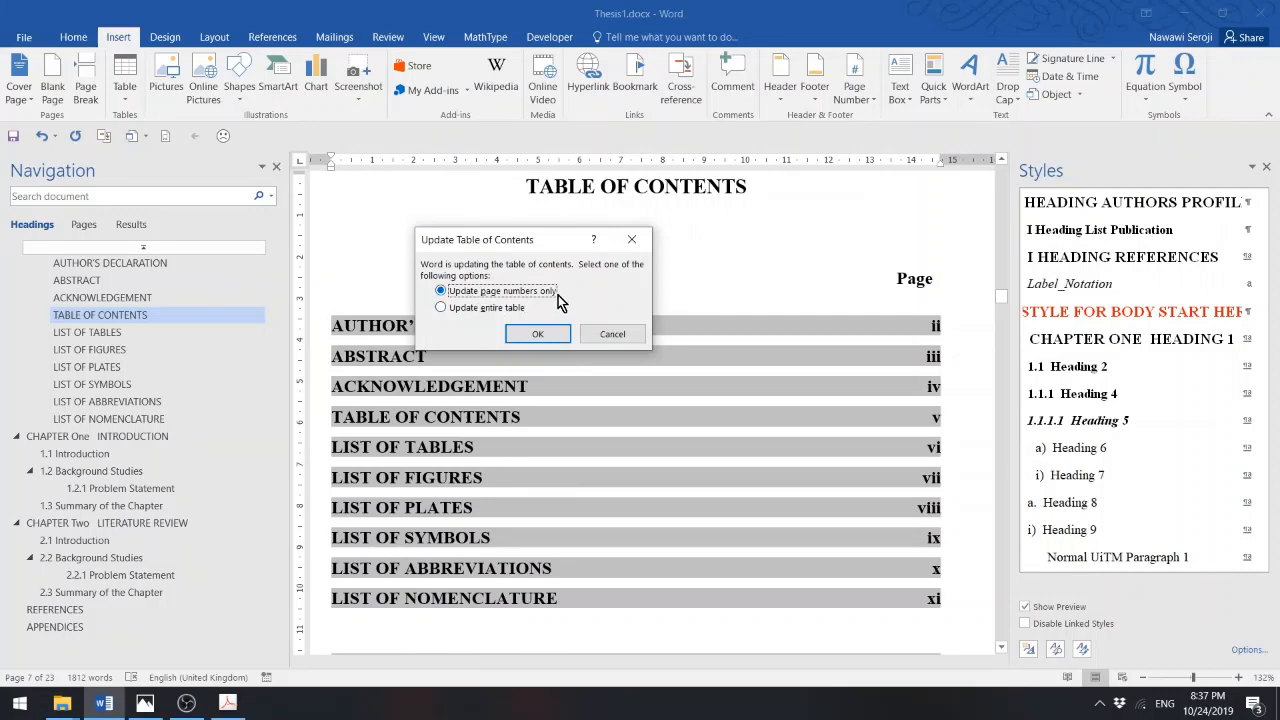
pyautogui.click(474, 311)
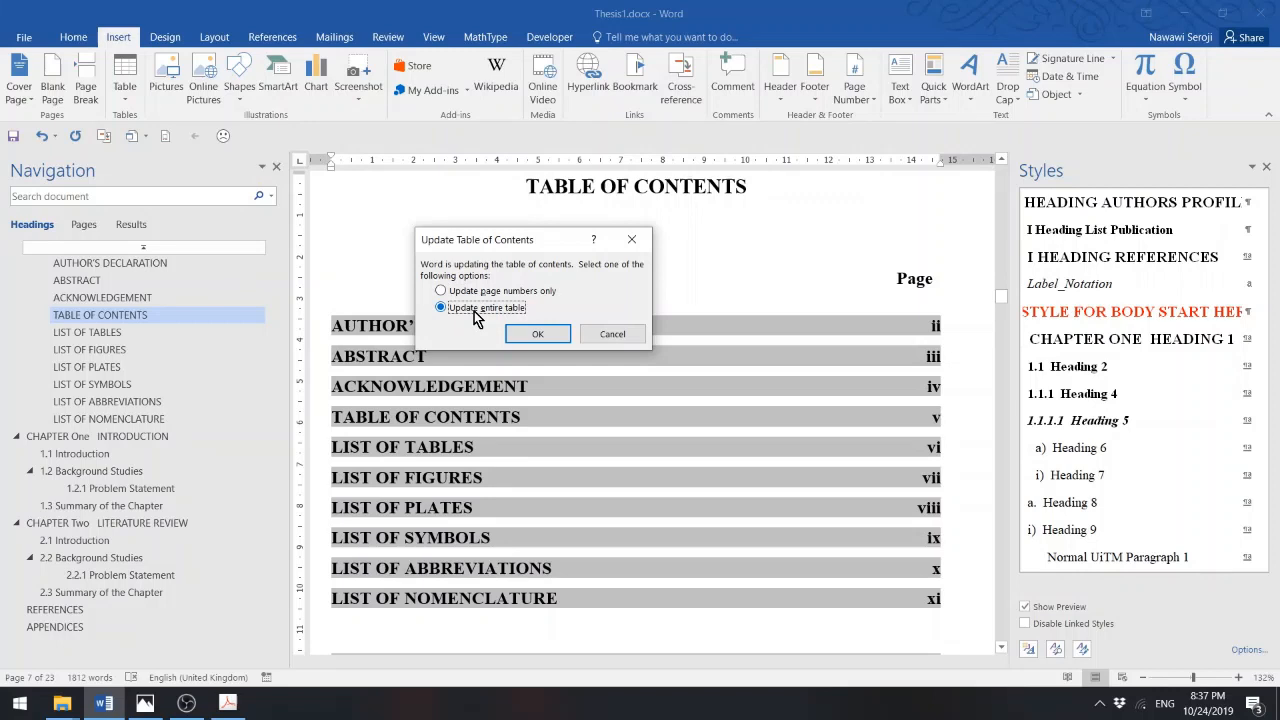
pyautogui.click(536, 336)
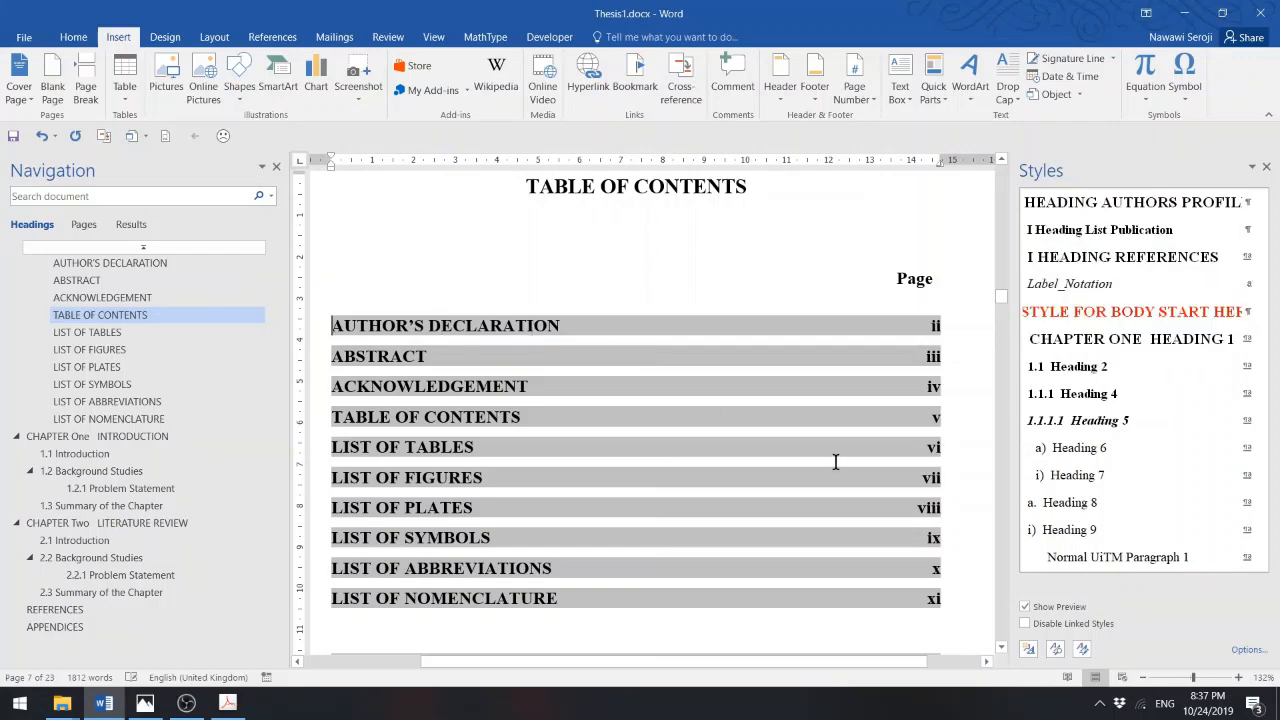
# - Add a colon after CHAPTER ONE and after CHAPTER TWO in the table of contents entries
pyautogui.click(1001, 648)
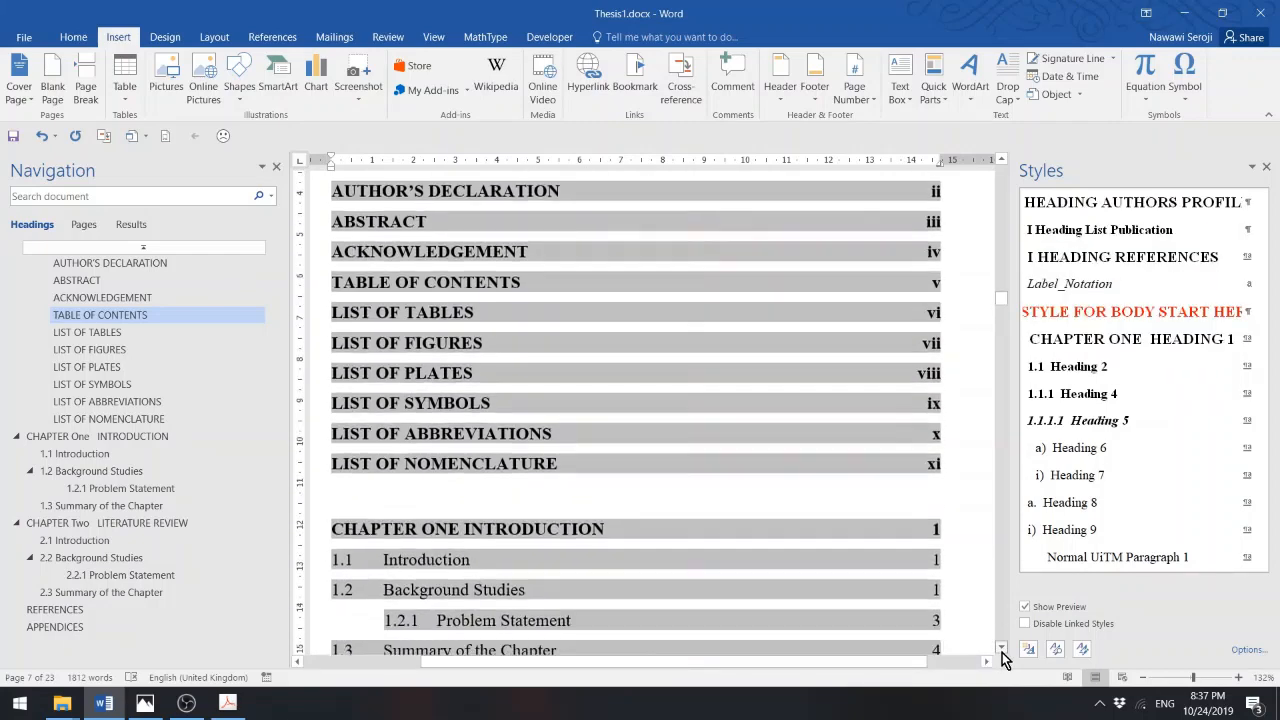
pyautogui.click(1002, 651)
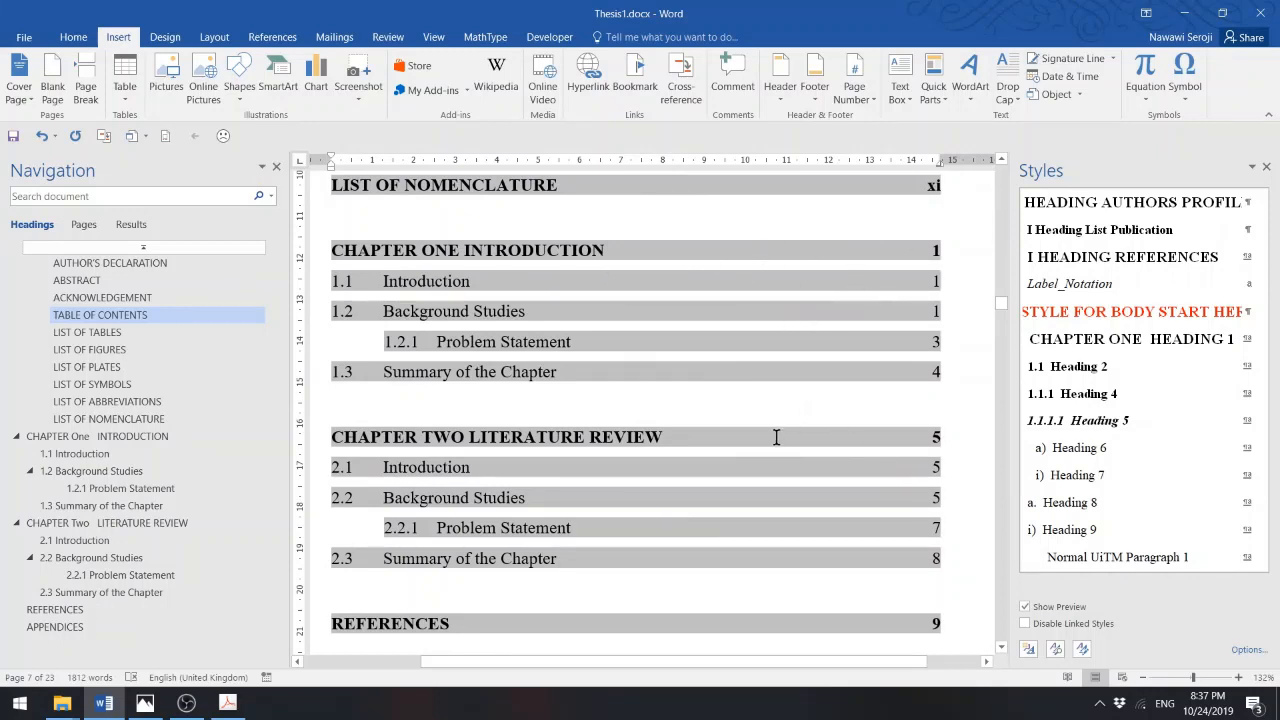
pyautogui.click(461, 250)
pyautogui.write(':')
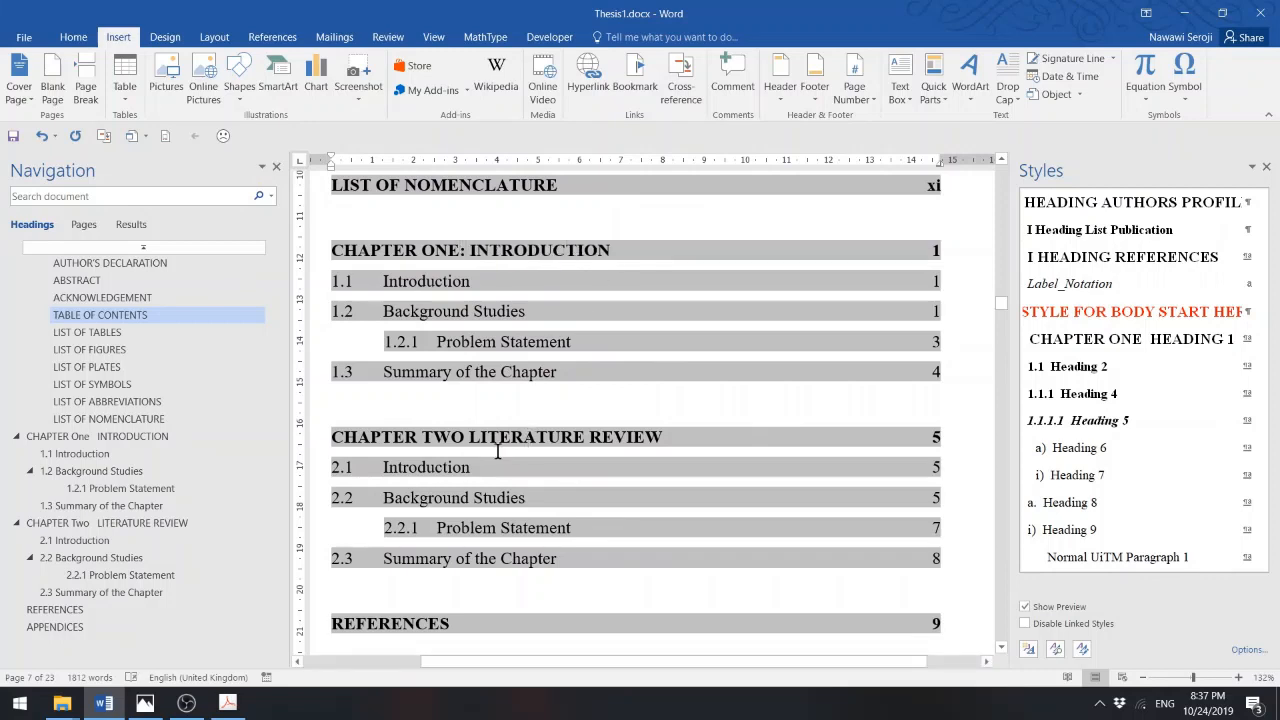
pyautogui.click(465, 440)
pyautogui.write(':')
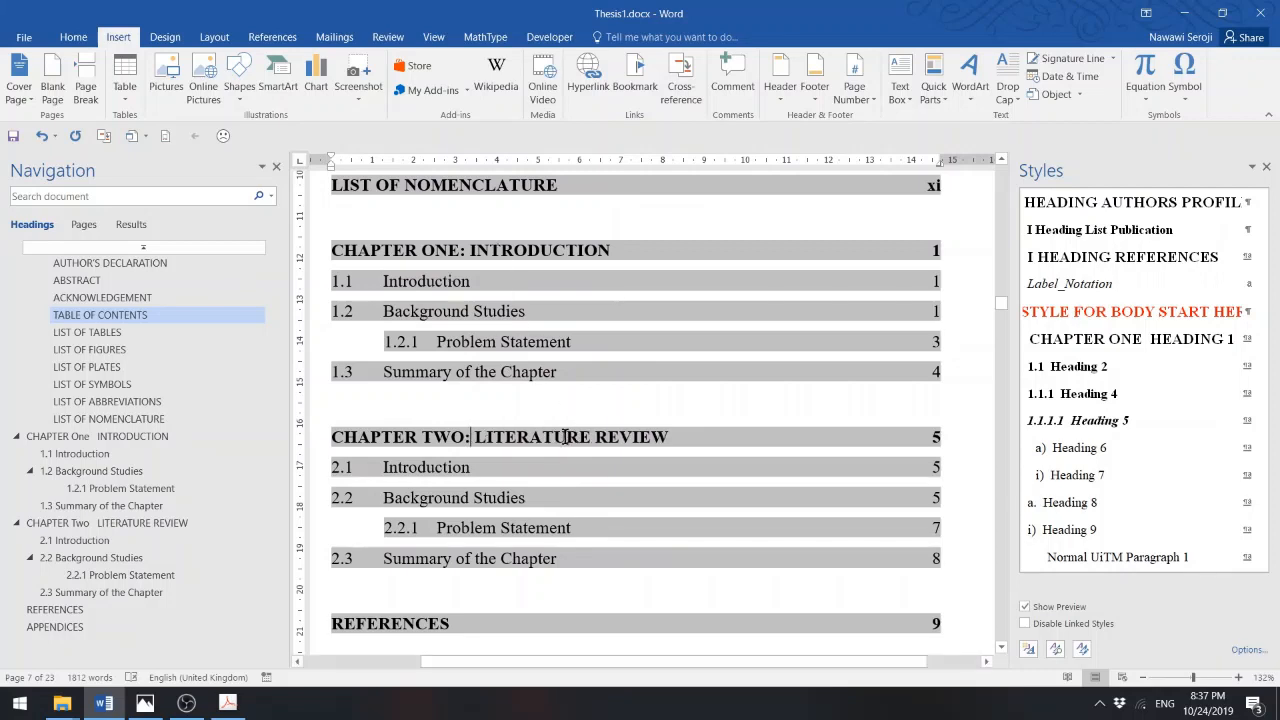
# - Update the entire table of contents again, regenerating the chapter title entries
pyautogui.rightClick(437, 249)
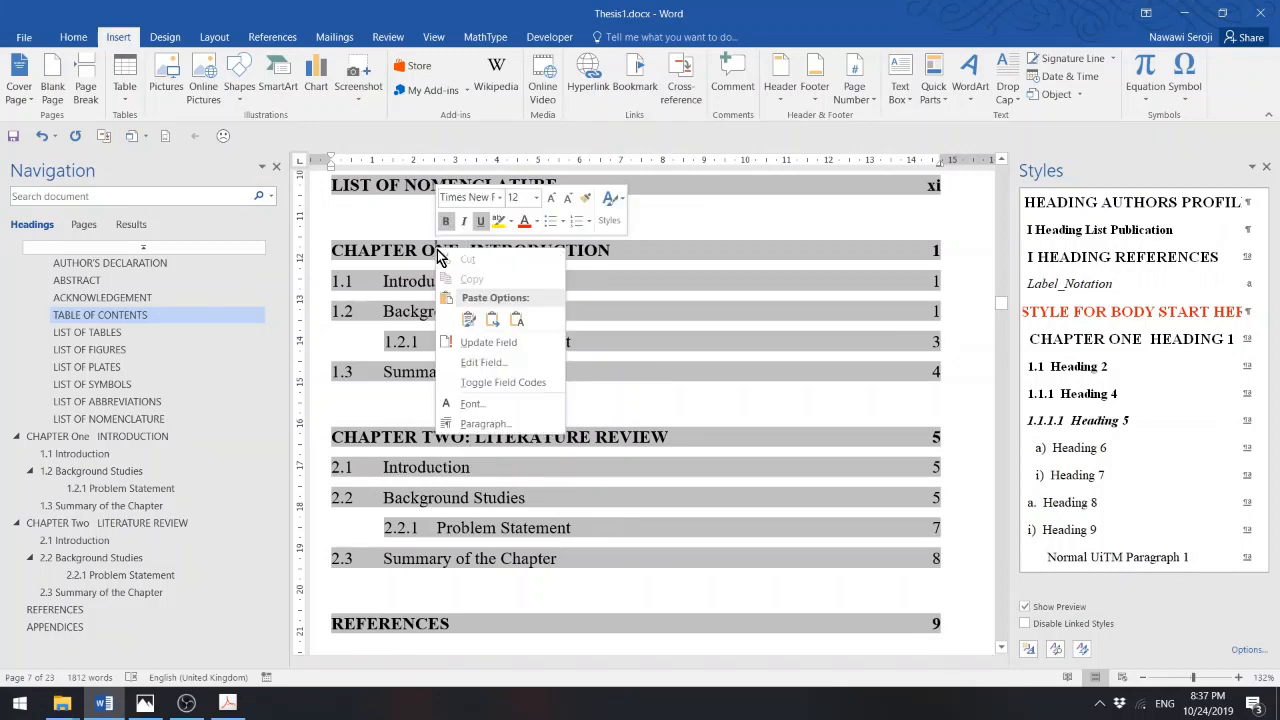
pyautogui.click(487, 342)
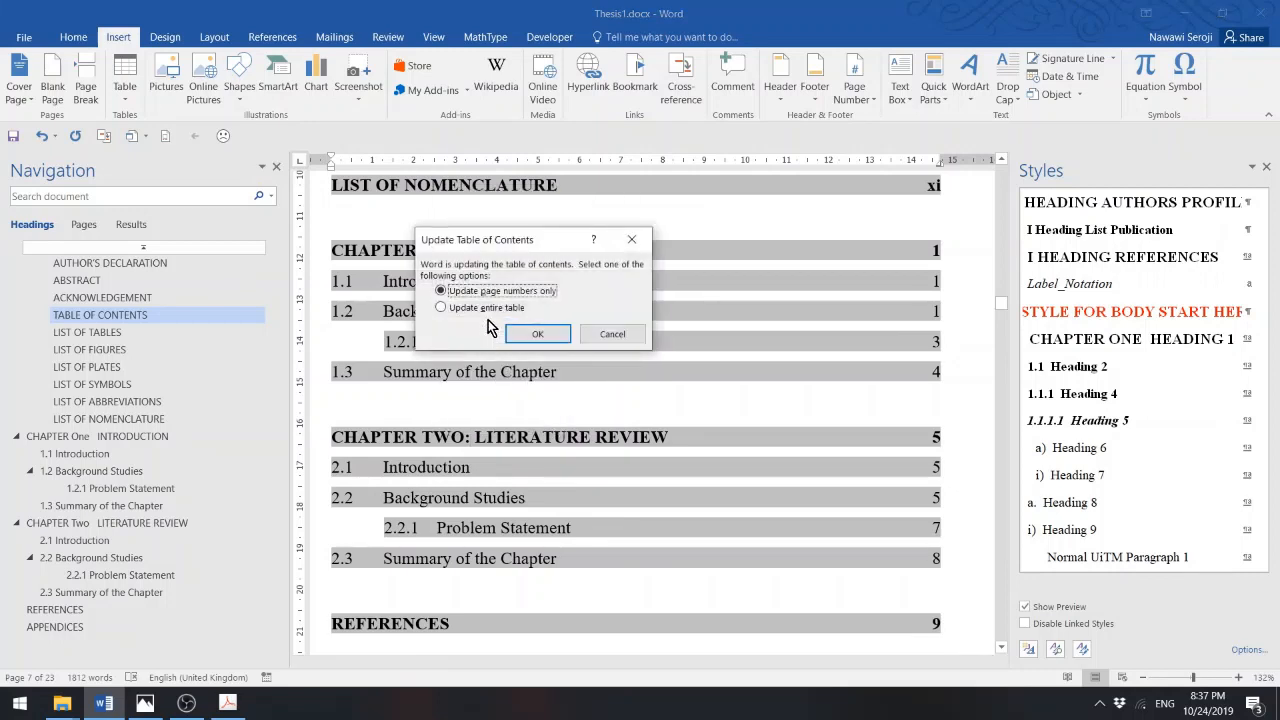
pyautogui.click(488, 309)
pyautogui.click(538, 334)
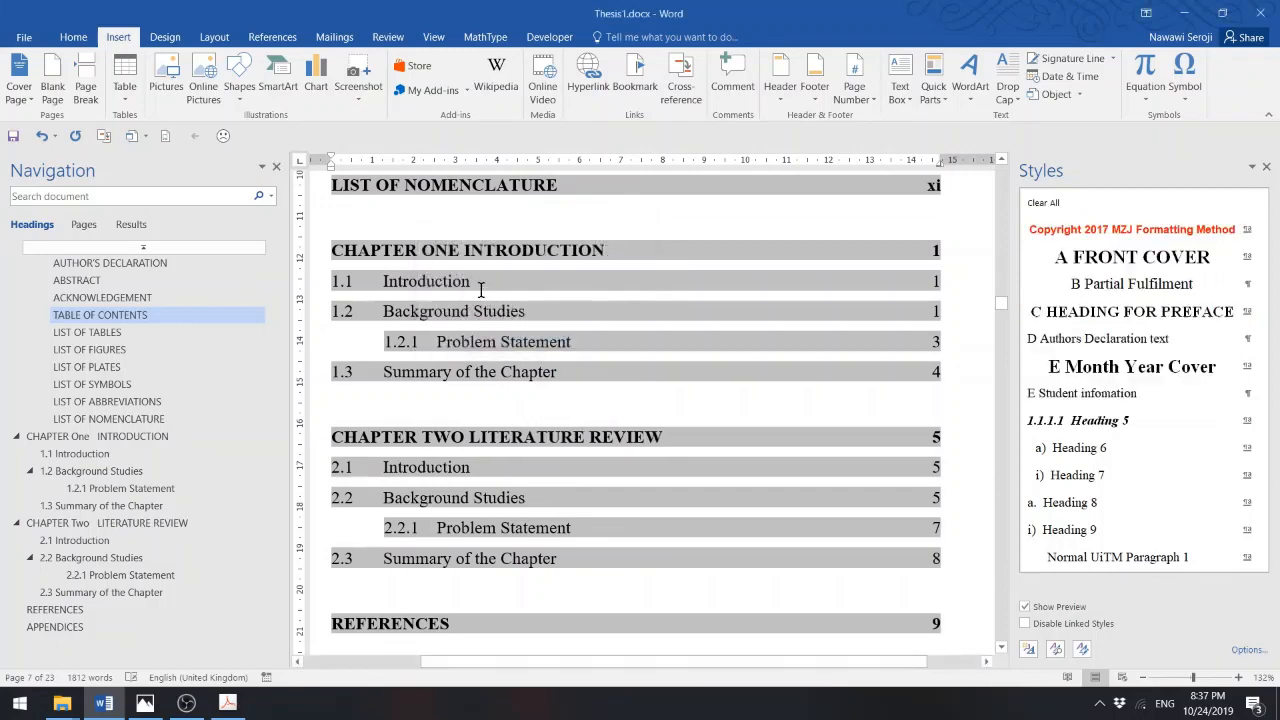
# - Reinsert the colons so the table of contents entries read CHAPTER ONE: INTRODUCTION and CHAPTER TWO: LITERATURE REVIEW
pyautogui.click(463, 540)
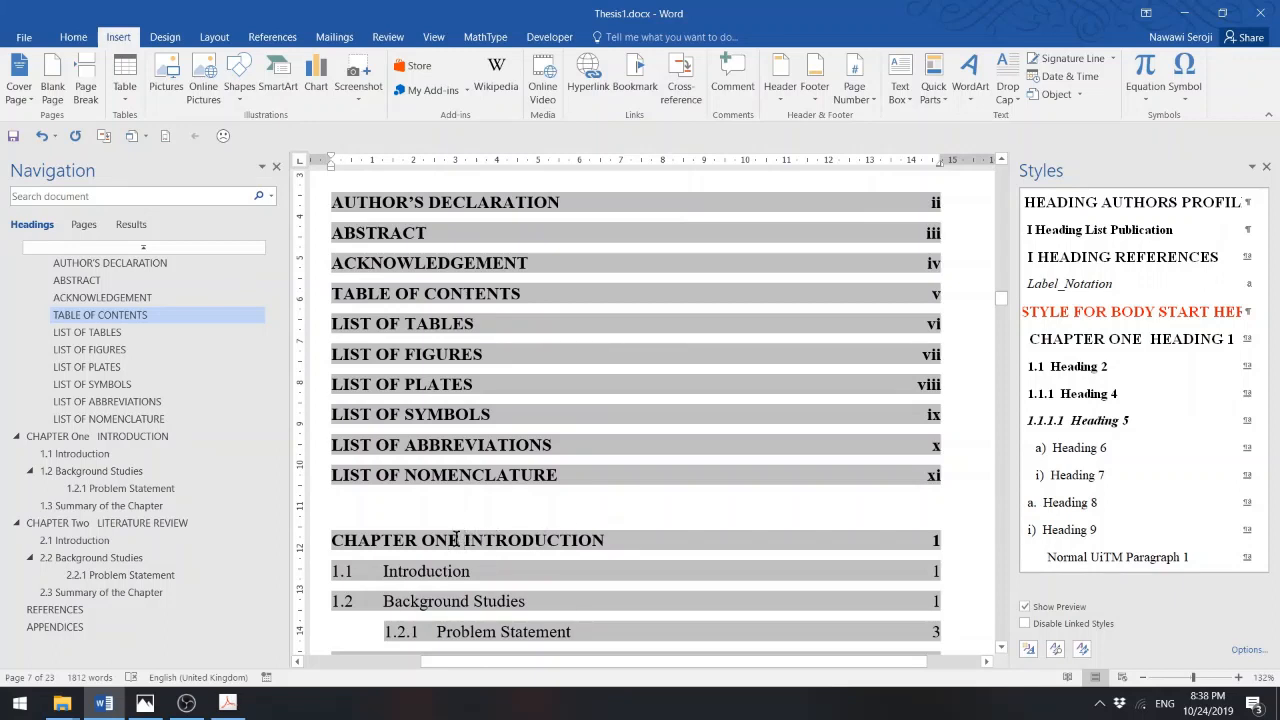
pyautogui.write(':')
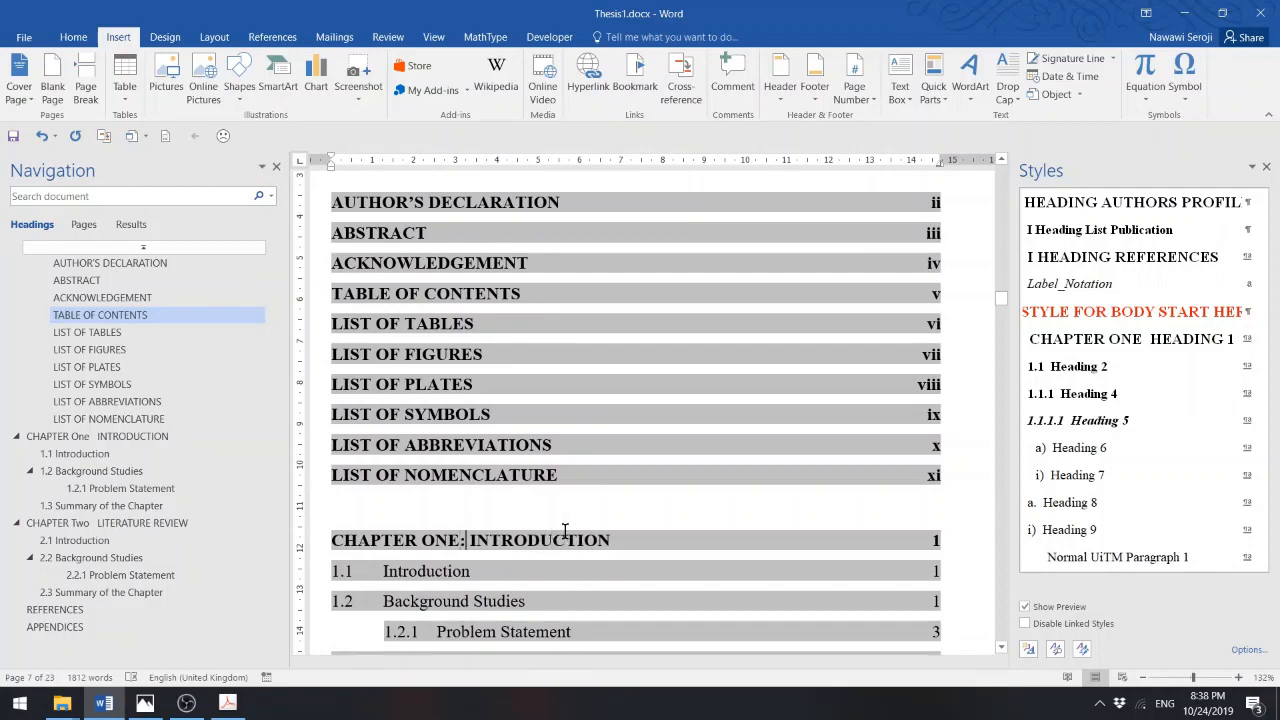
pyautogui.click(1001, 648)
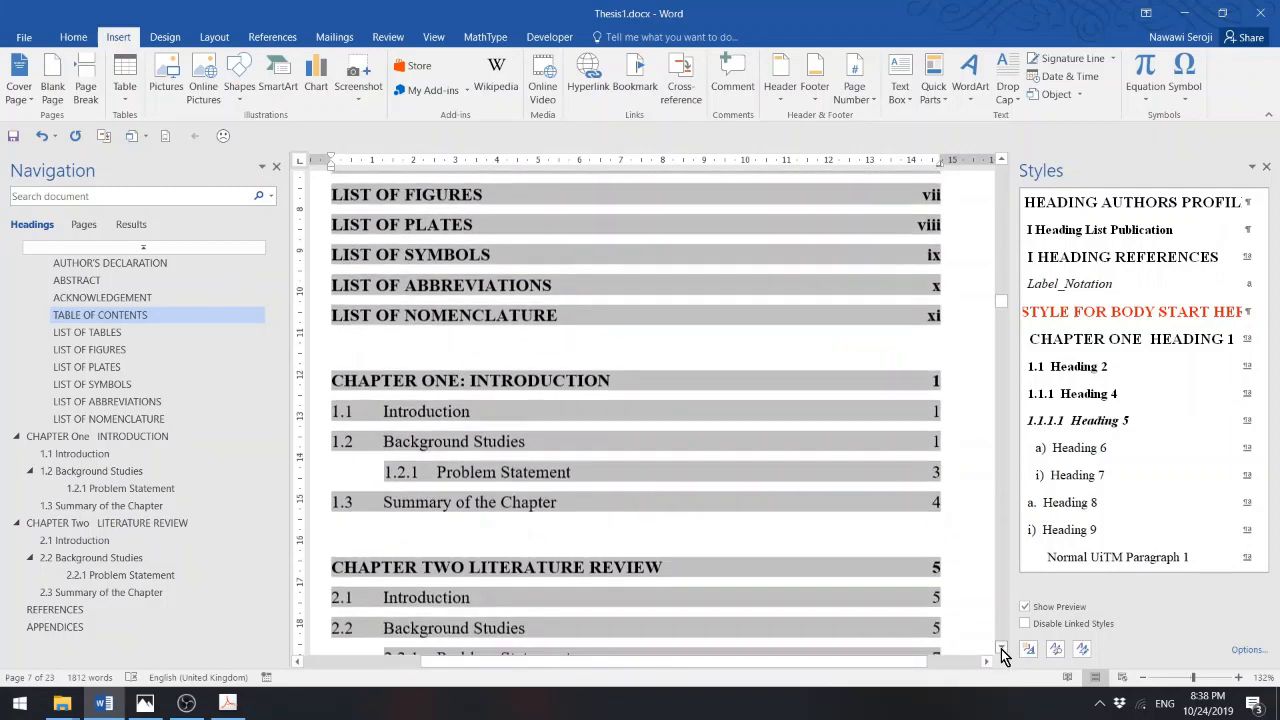
pyautogui.click(1002, 649)
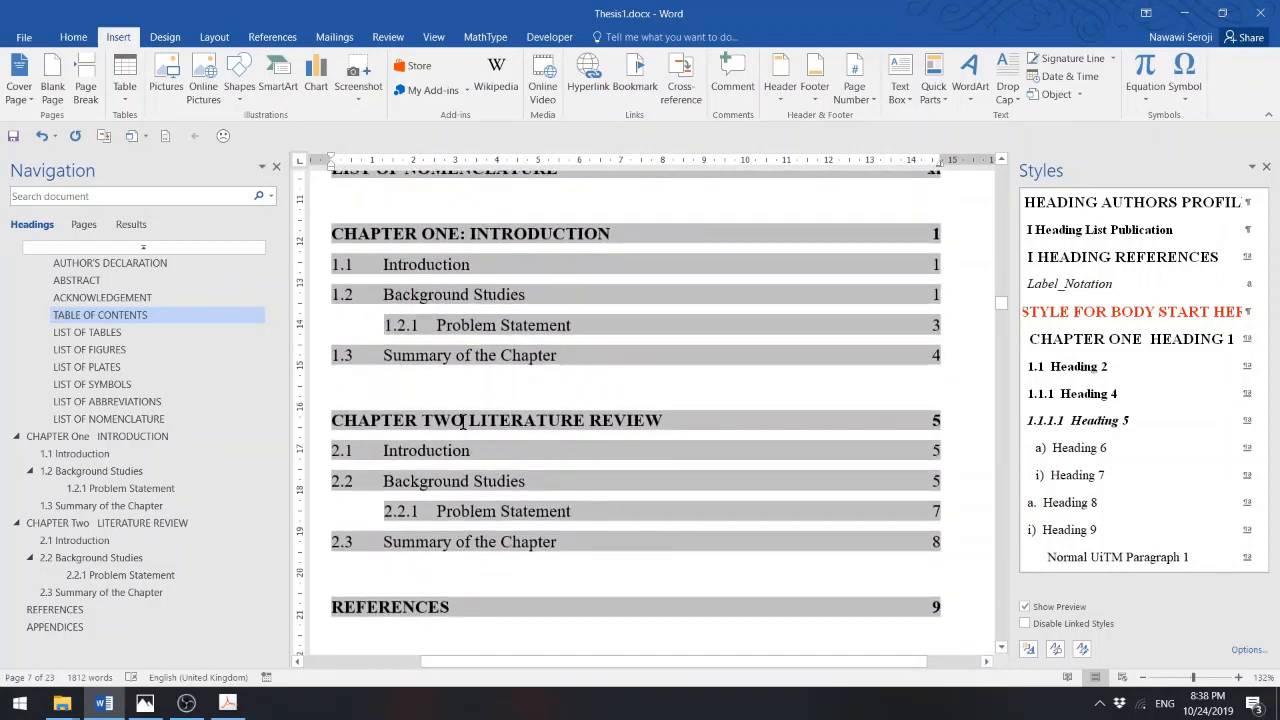
pyautogui.write(':')
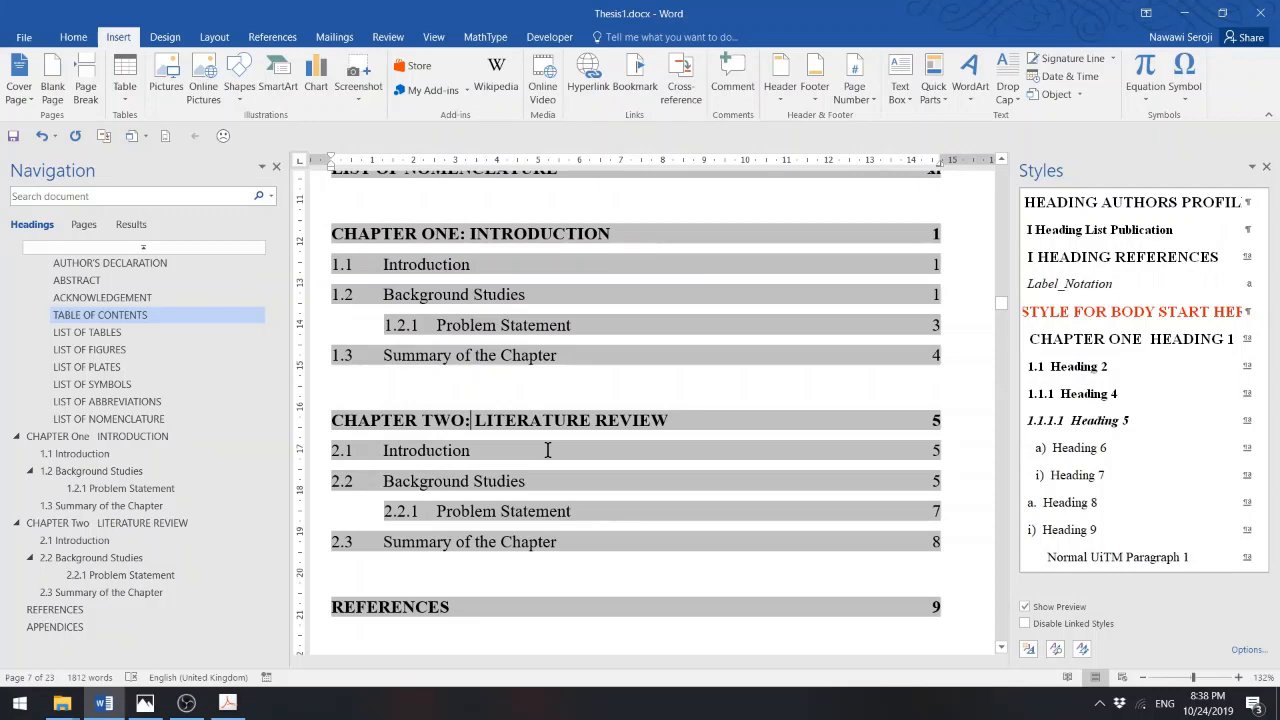
# - Update only the page numbers in the table of contents
pyautogui.rightClick(463, 232)
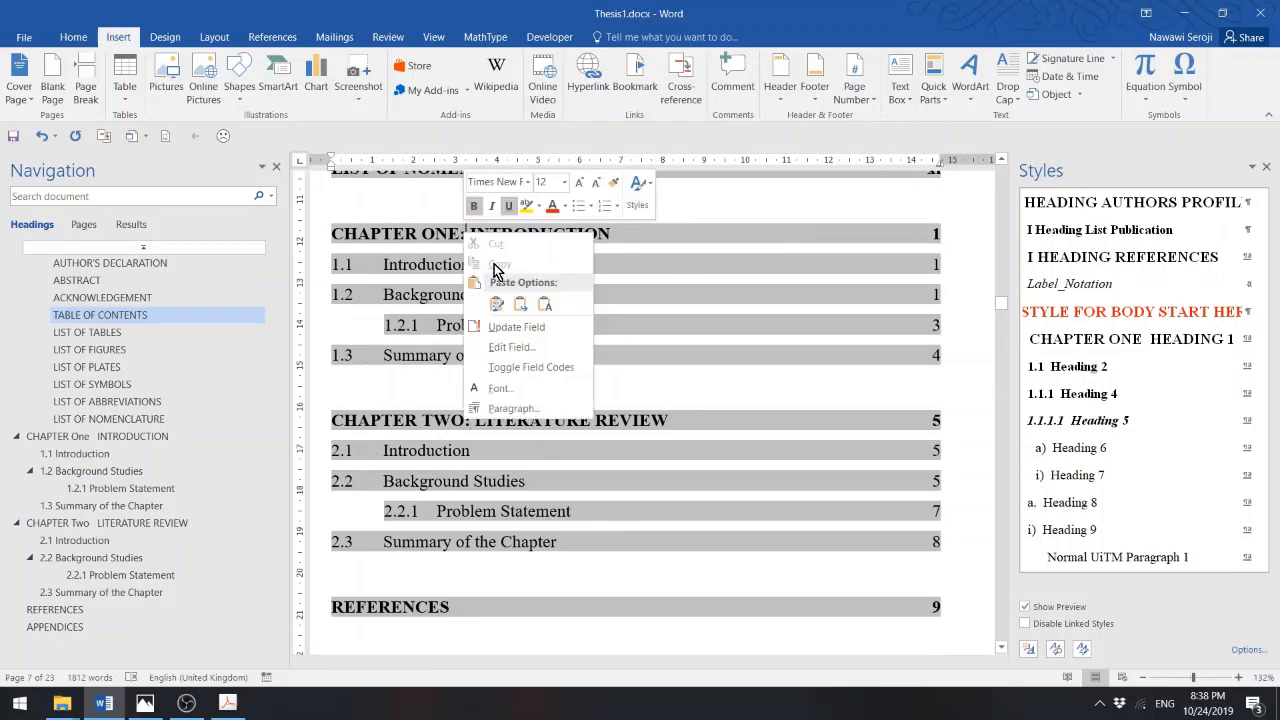
pyautogui.click(507, 326)
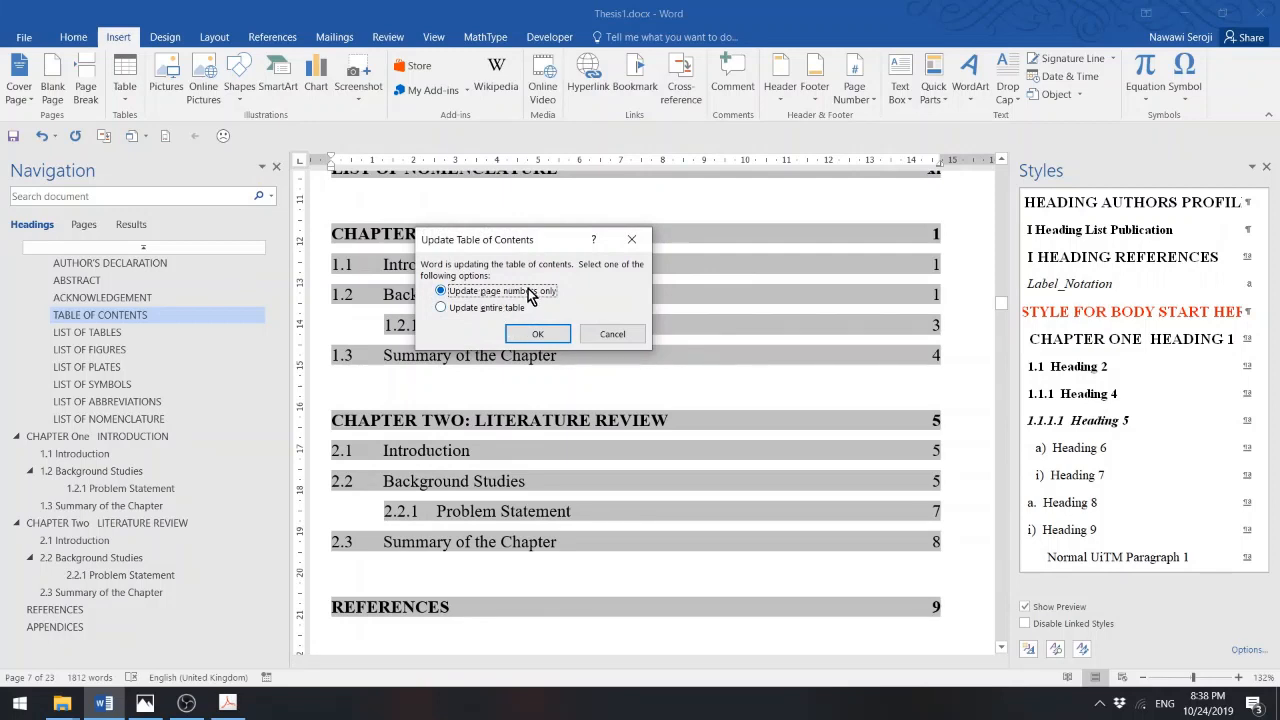
pyautogui.click(538, 335)
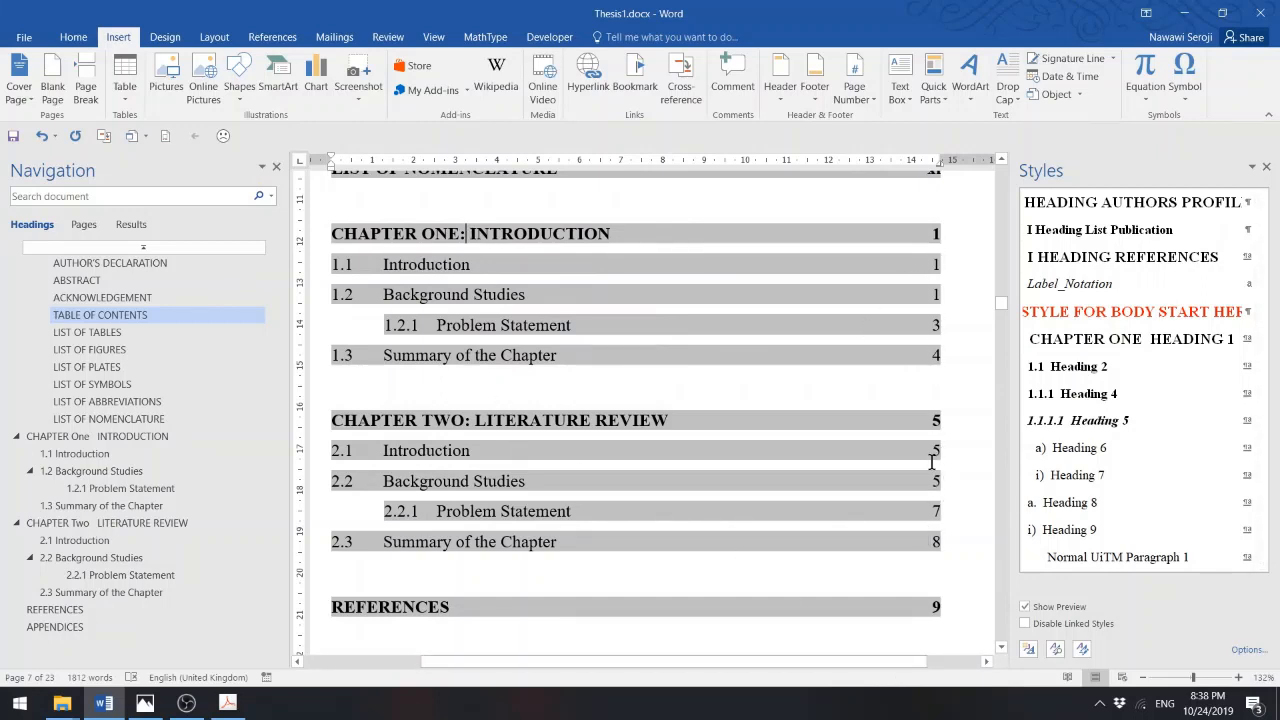
# - Update the List of Tables field so it lists the current table captions and page numbers
pyautogui.click(1001, 648)
pyautogui.moveTo(1001, 648); pyautogui.dragTo(1001, 648)
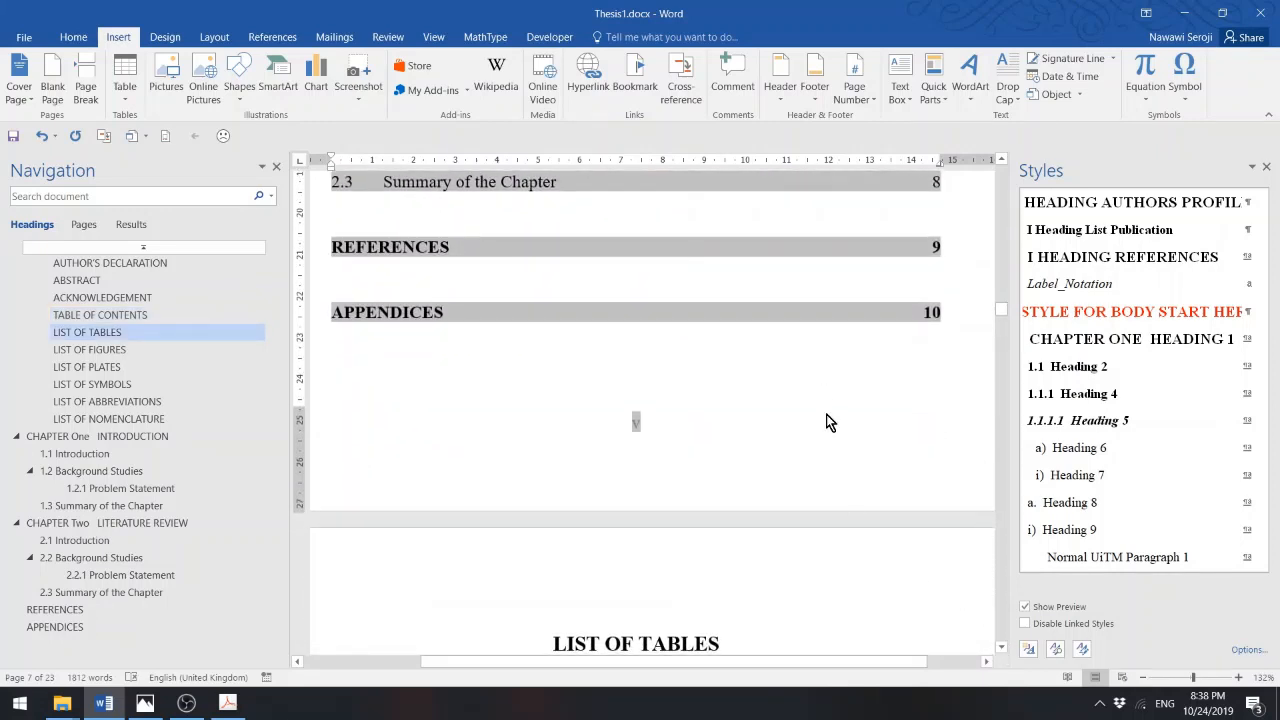
pyautogui.moveTo(1001, 648); pyautogui.dragTo(1001, 652)
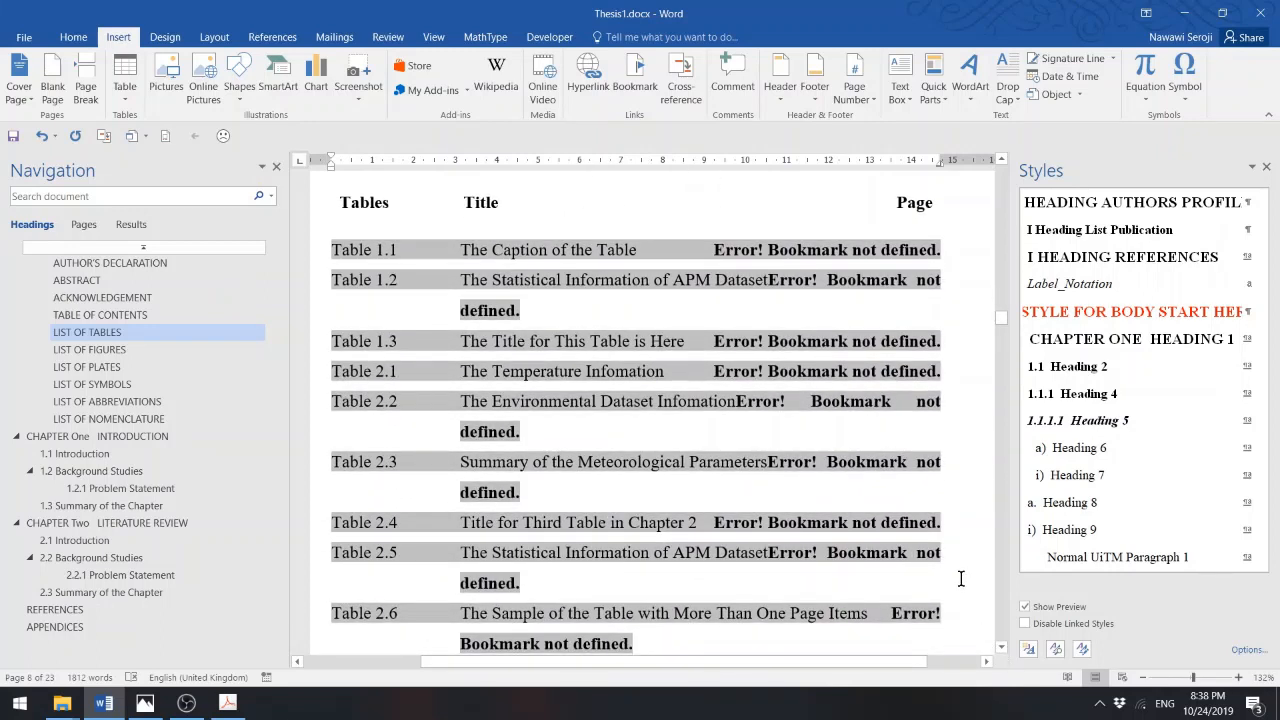
pyautogui.rightClick(435, 250)
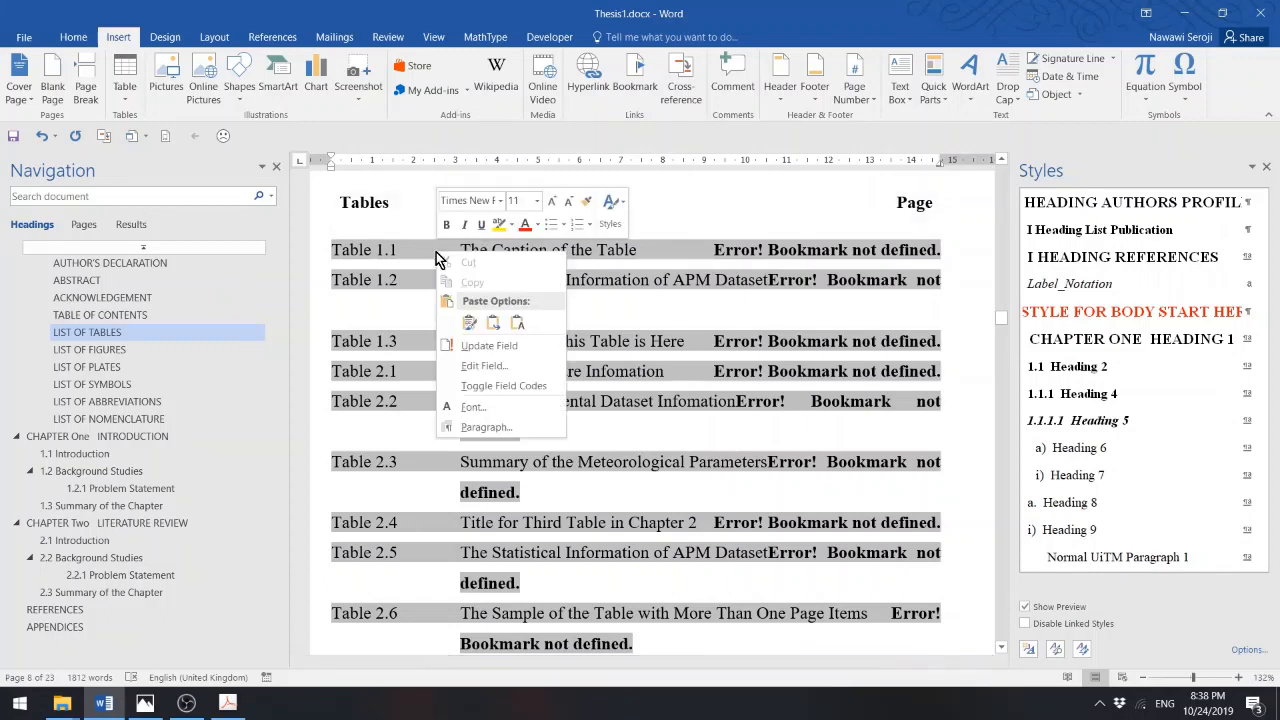
pyautogui.click(412, 250)
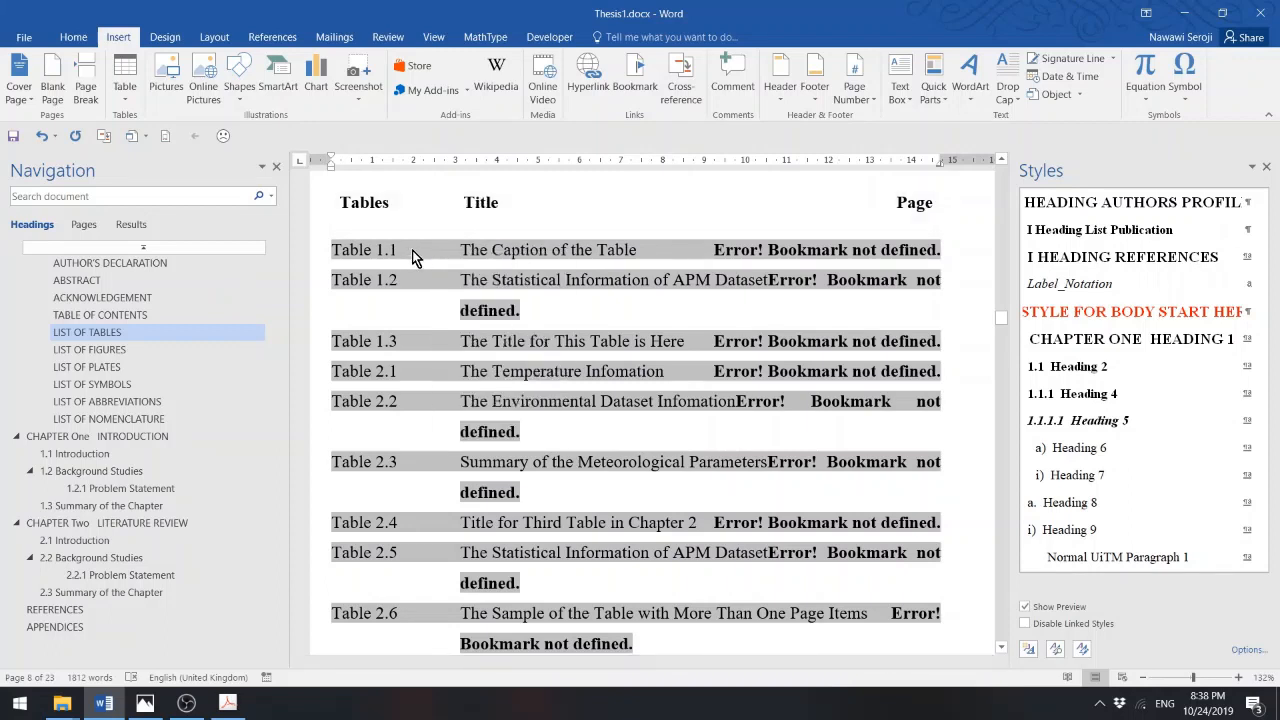
pyautogui.rightClick(428, 250)
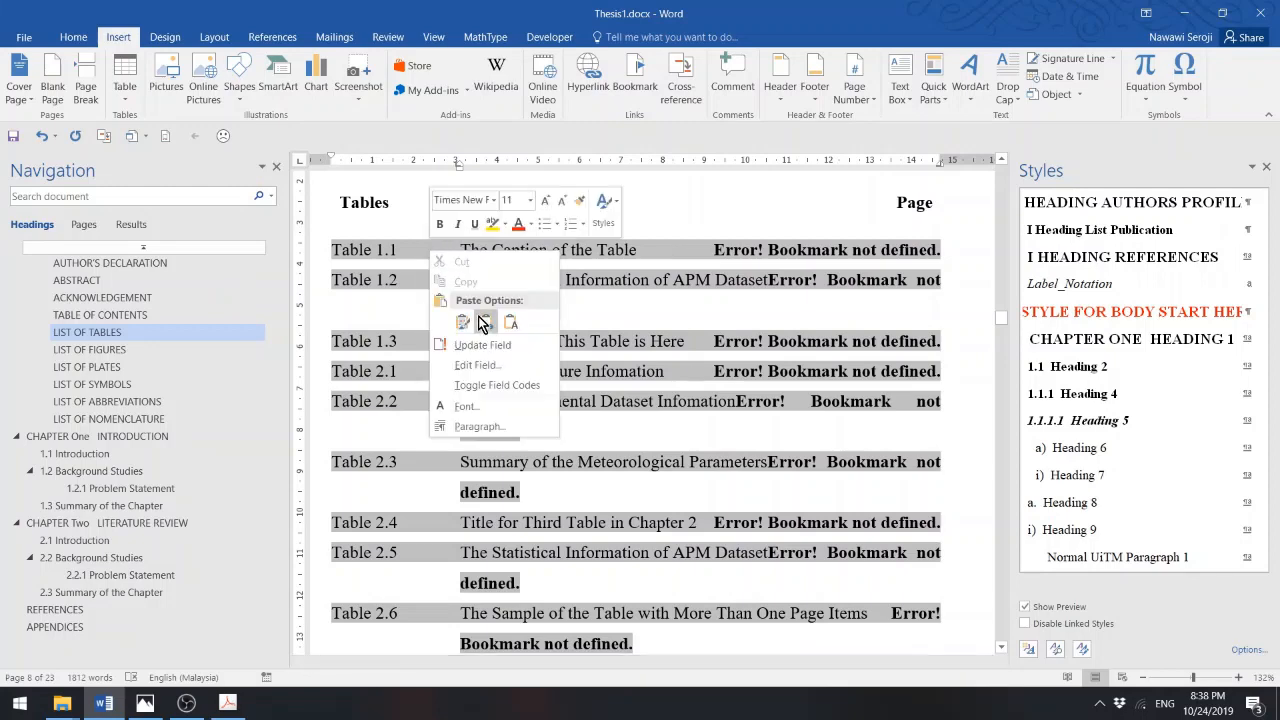
pyautogui.click(478, 341)
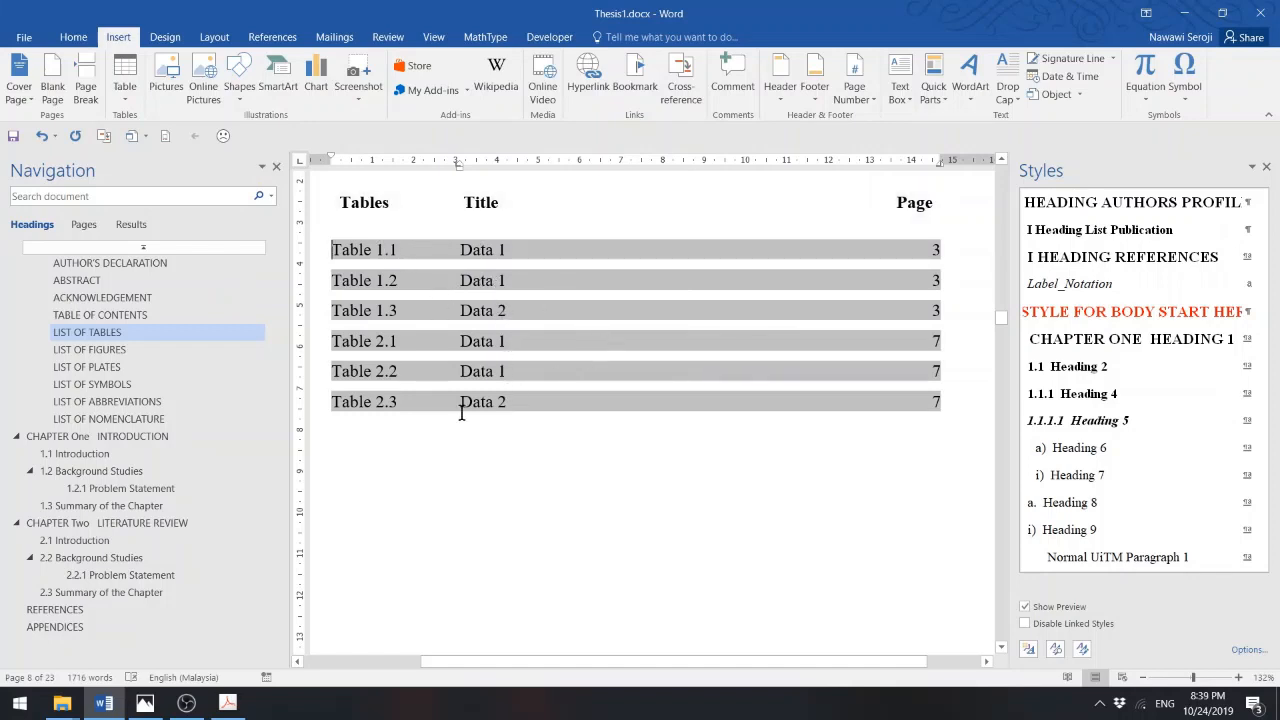
# - Update the List of Figures field so it lists the current figure captions and page numbers
pyautogui.click(120, 352)
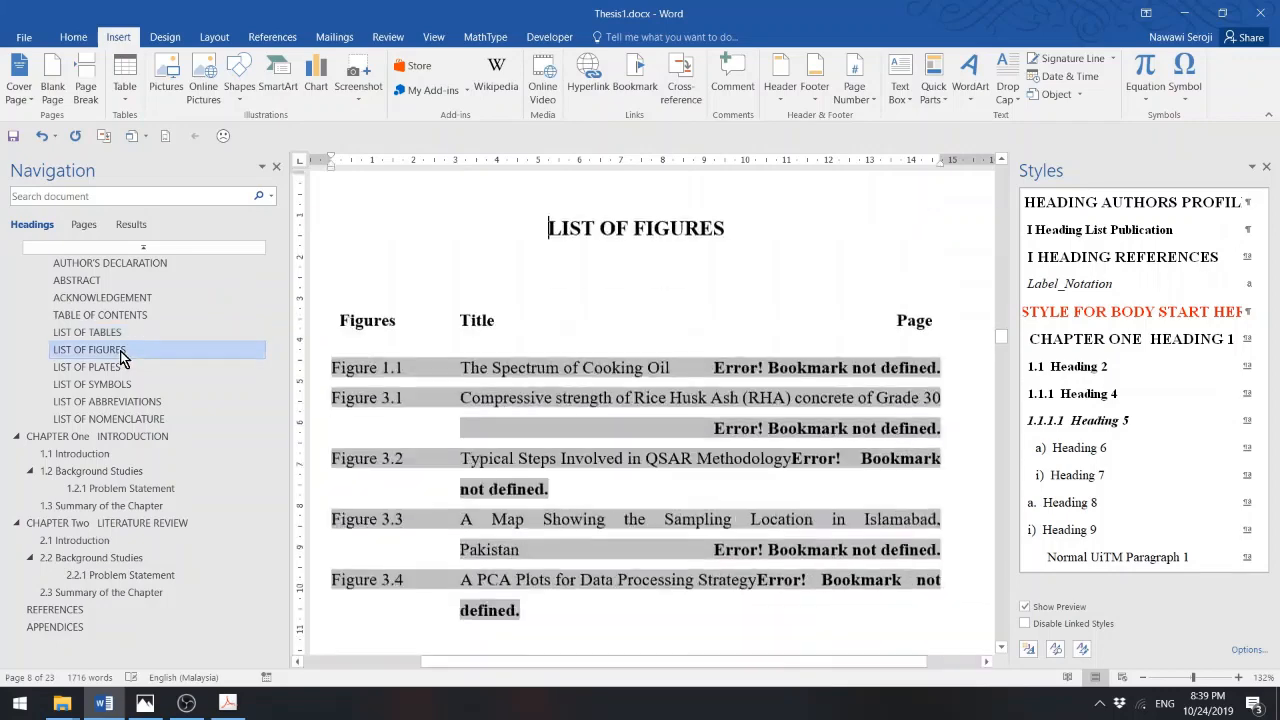
pyautogui.click(603, 324)
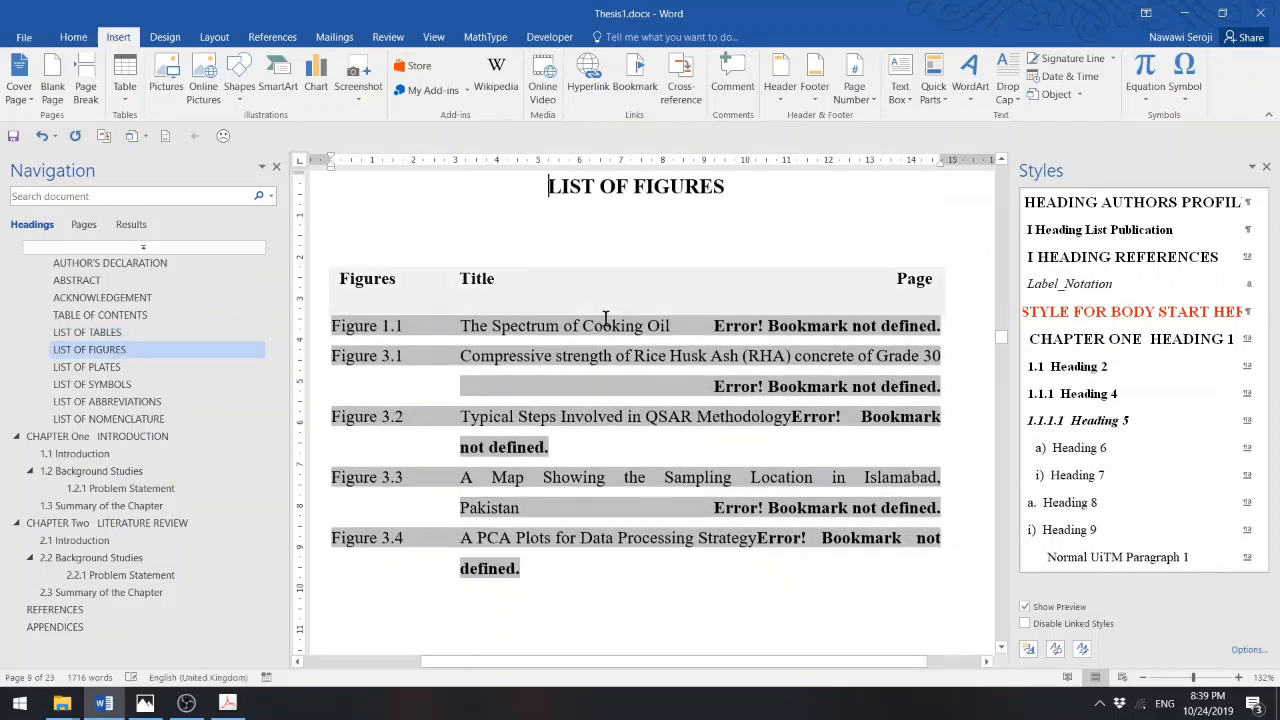
pyautogui.rightClick(453, 333)
pyautogui.click(503, 420)
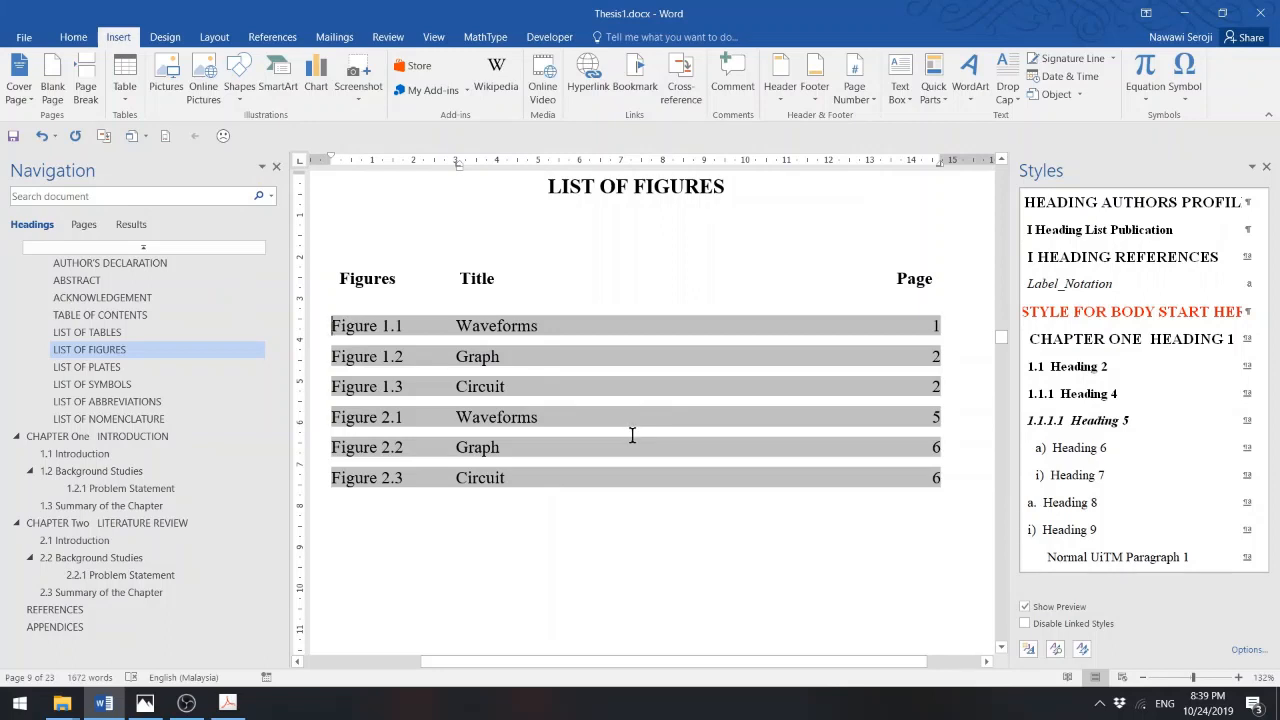
# - Delete the List of Plates and the List of Symbols, including their headings and entries
pyautogui.click(131, 368)
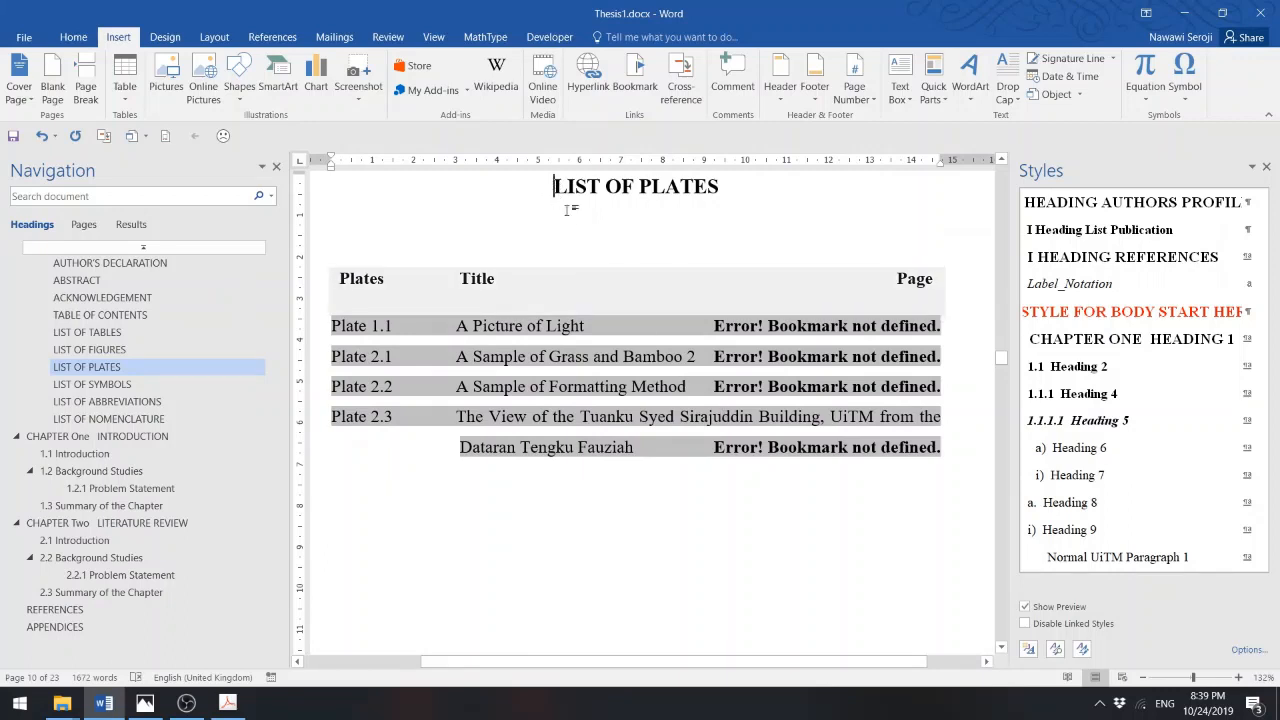
pyautogui.moveTo(570, 210); pyautogui.dragTo(734, 478)
pyautogui.press('Delete')
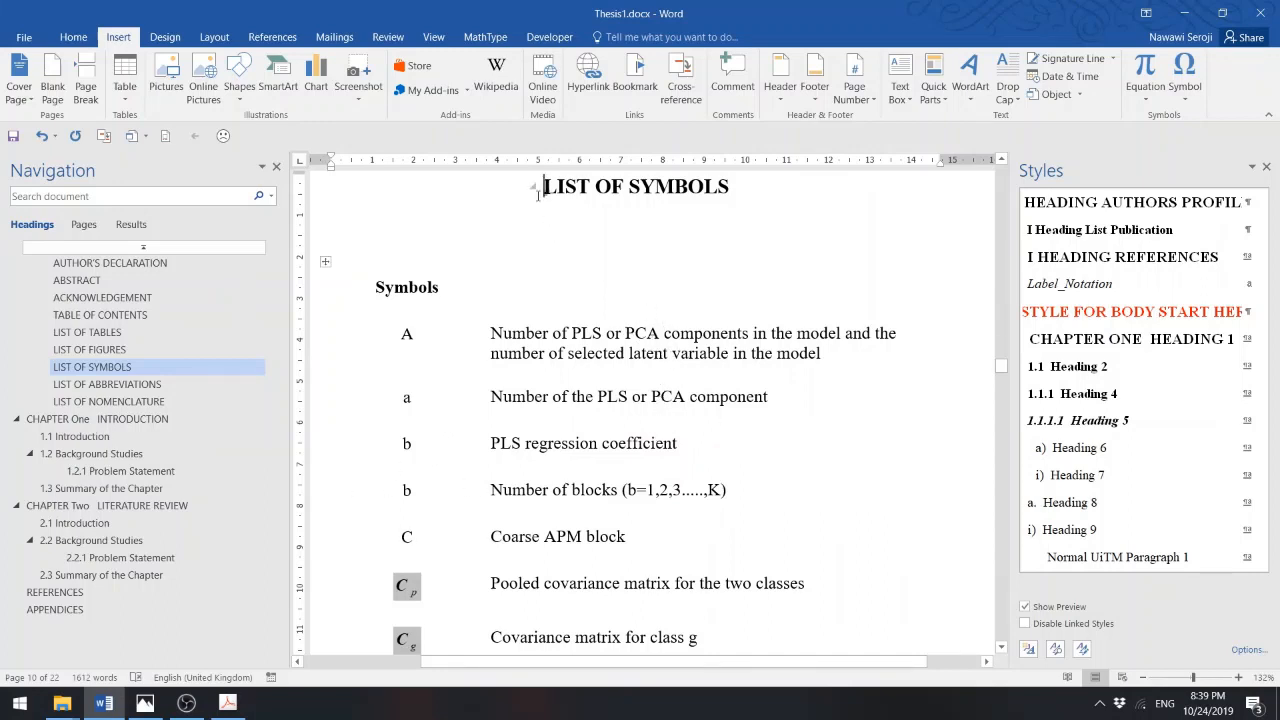
pyautogui.moveTo(545, 187); pyautogui.dragTo(737, 663)
pyautogui.press('Delete')
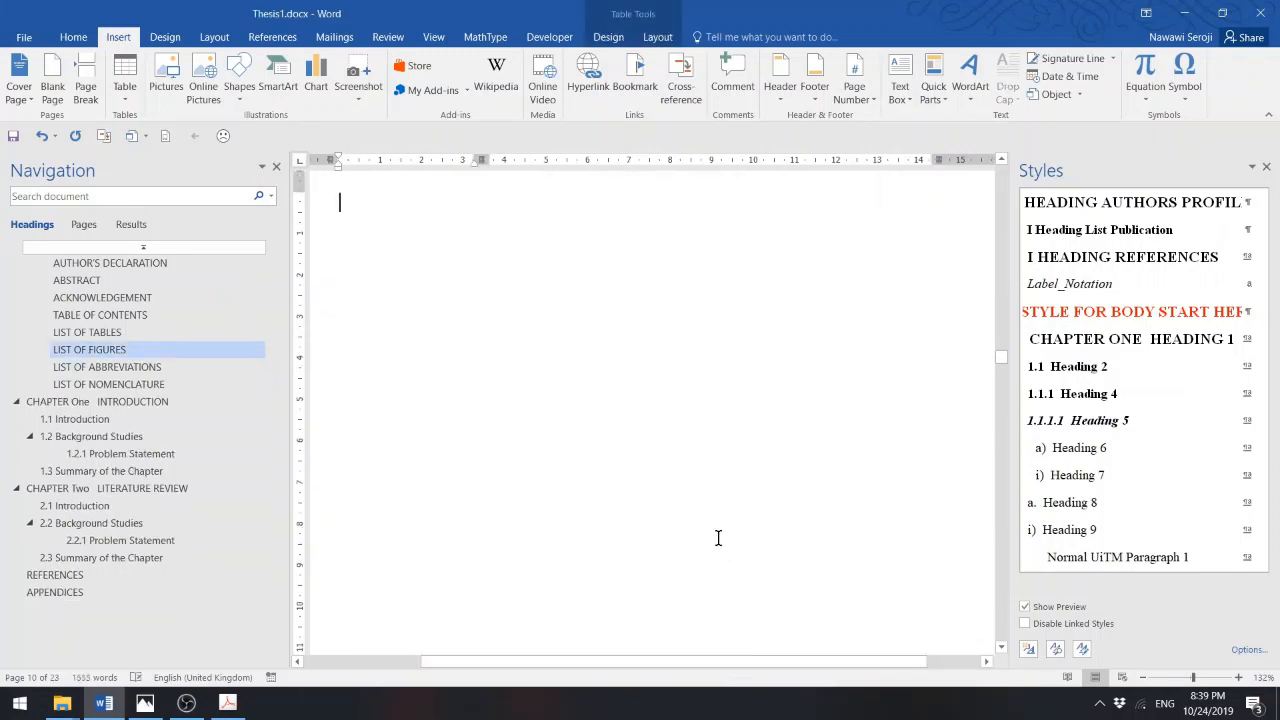
pyautogui.click(1001, 160)
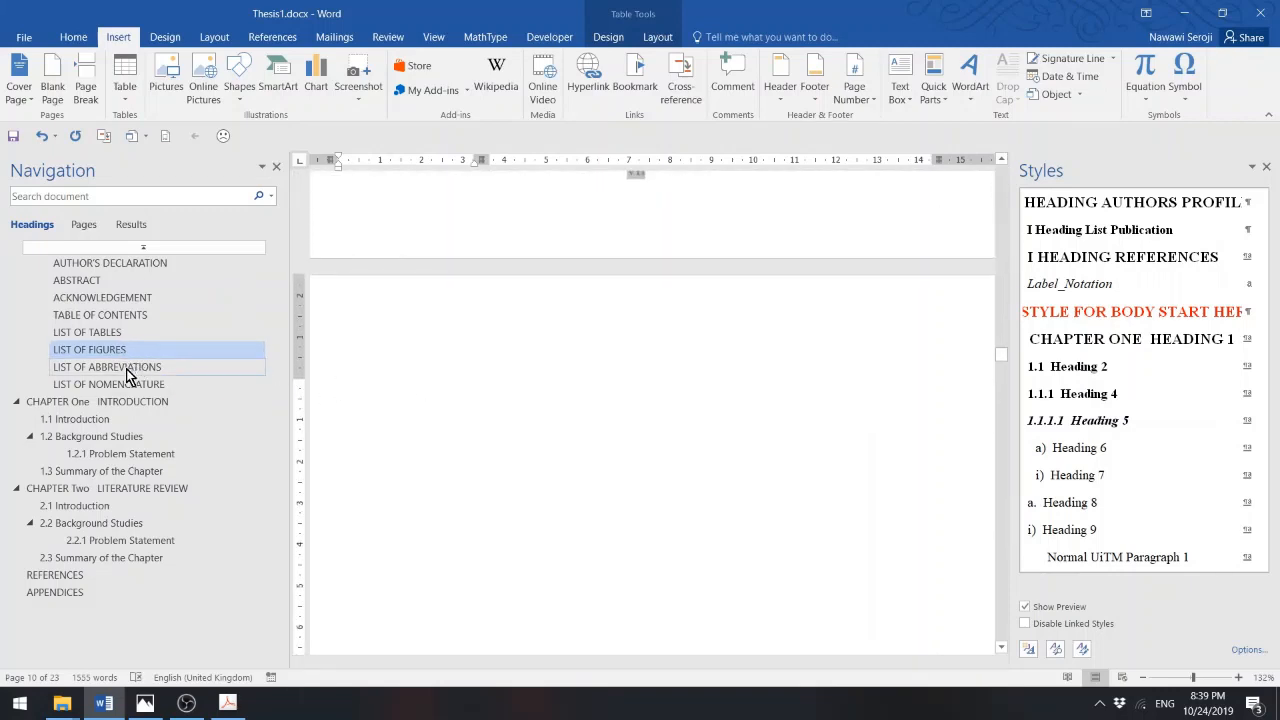
# - Delete the List of Abbreviations and the List of Nomenclature, including their headings and entries
pyautogui.click(176, 367)
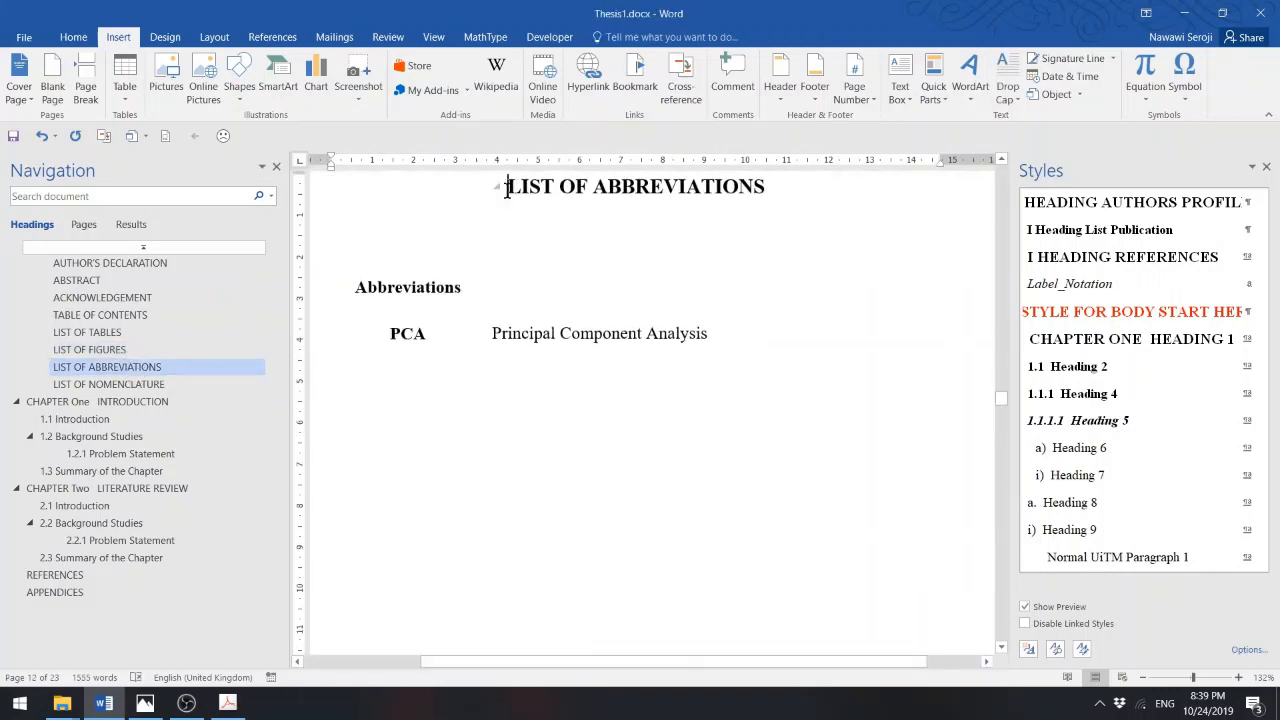
pyautogui.moveTo(507, 187); pyautogui.dragTo(723, 486)
pyautogui.press('Delete')
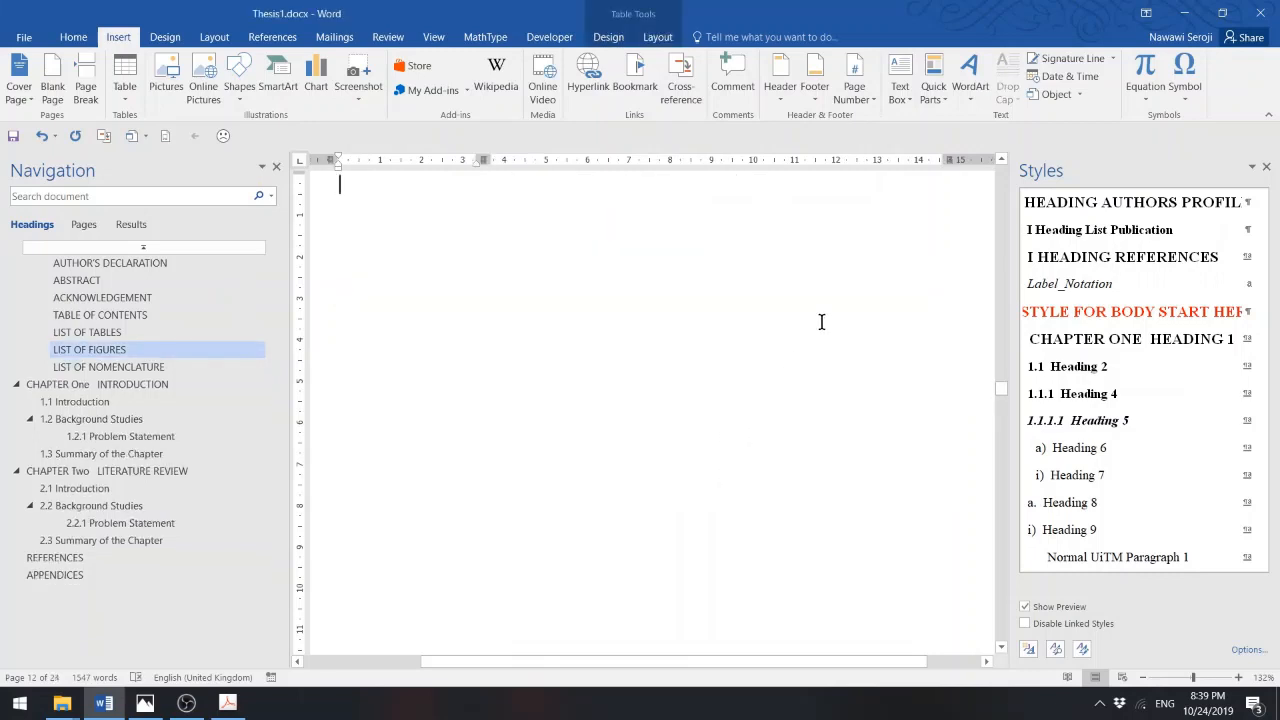
pyautogui.click(110, 367)
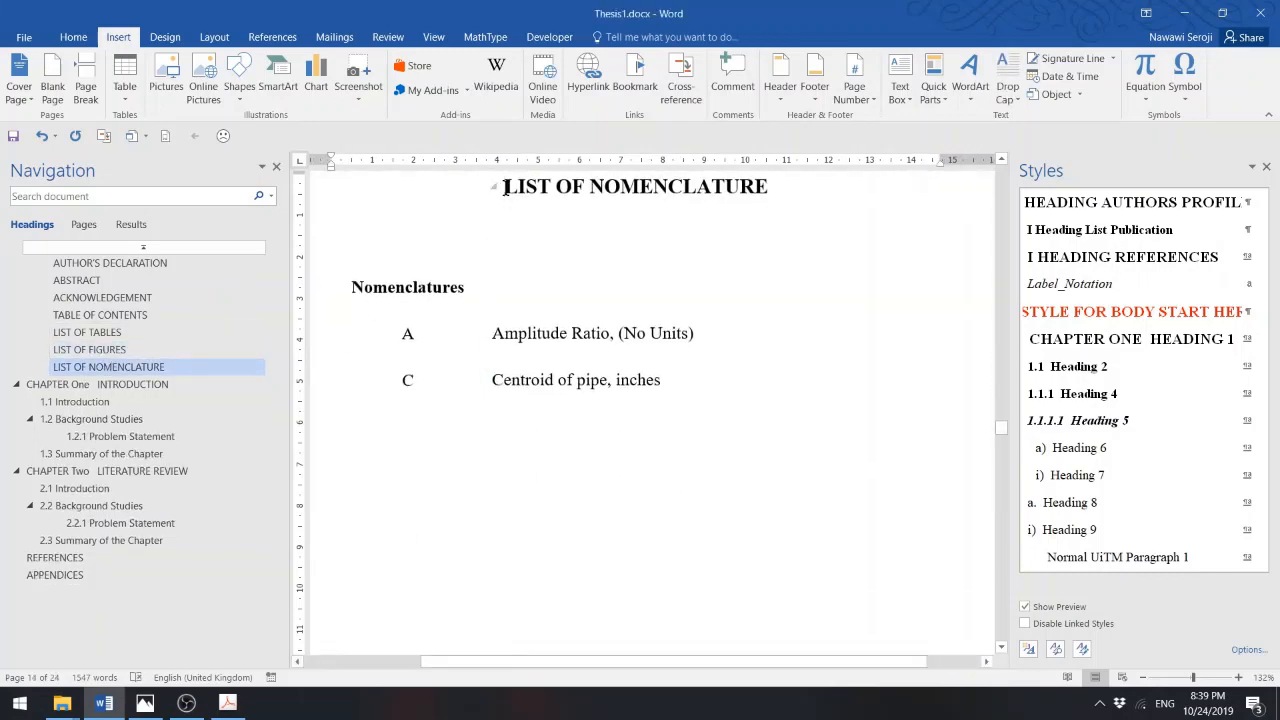
pyautogui.moveTo(507, 187); pyautogui.dragTo(700, 580)
pyautogui.press('Delete')
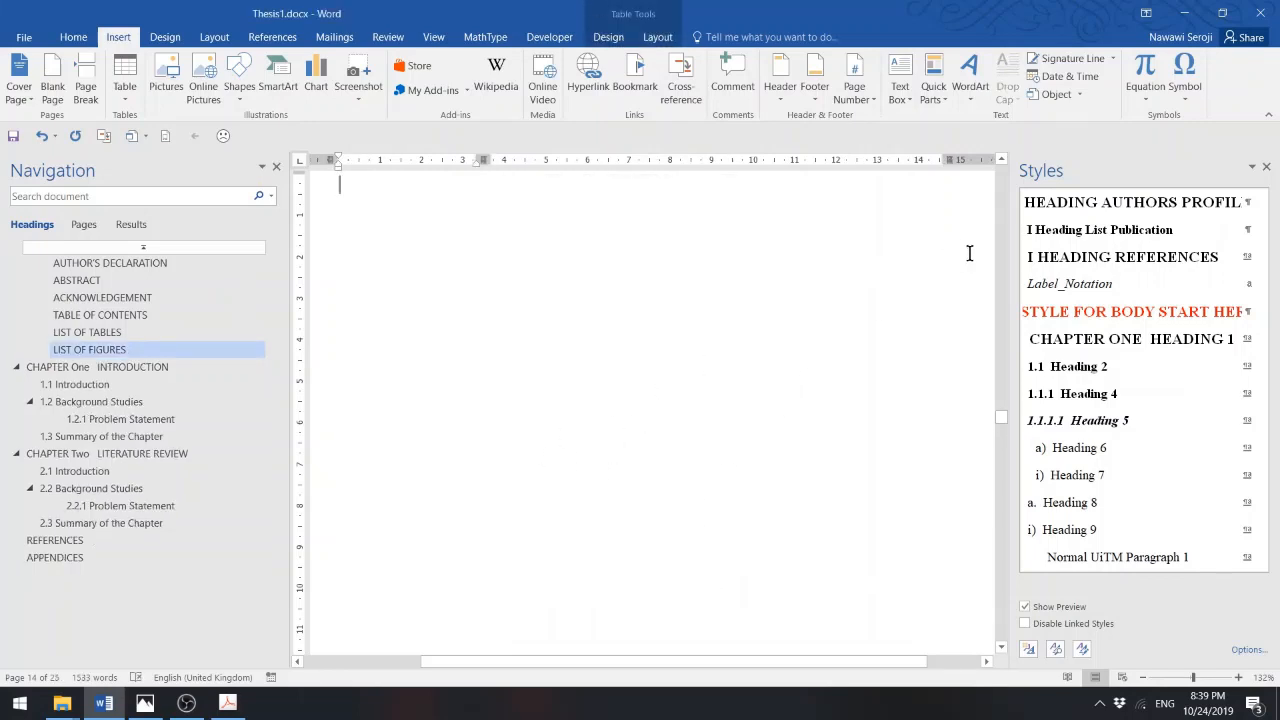
# - Show the formatting marks on the blank pages left between the List of Figures and Chapter One
pyautogui.click(1145, 680)
pyautogui.click(1145, 680)
pyautogui.click(1145, 680)
pyautogui.click(1145, 680)
pyautogui.click(1145, 680)
pyautogui.click(1145, 680)
pyautogui.click(1145, 680)
pyautogui.click(1145, 680)
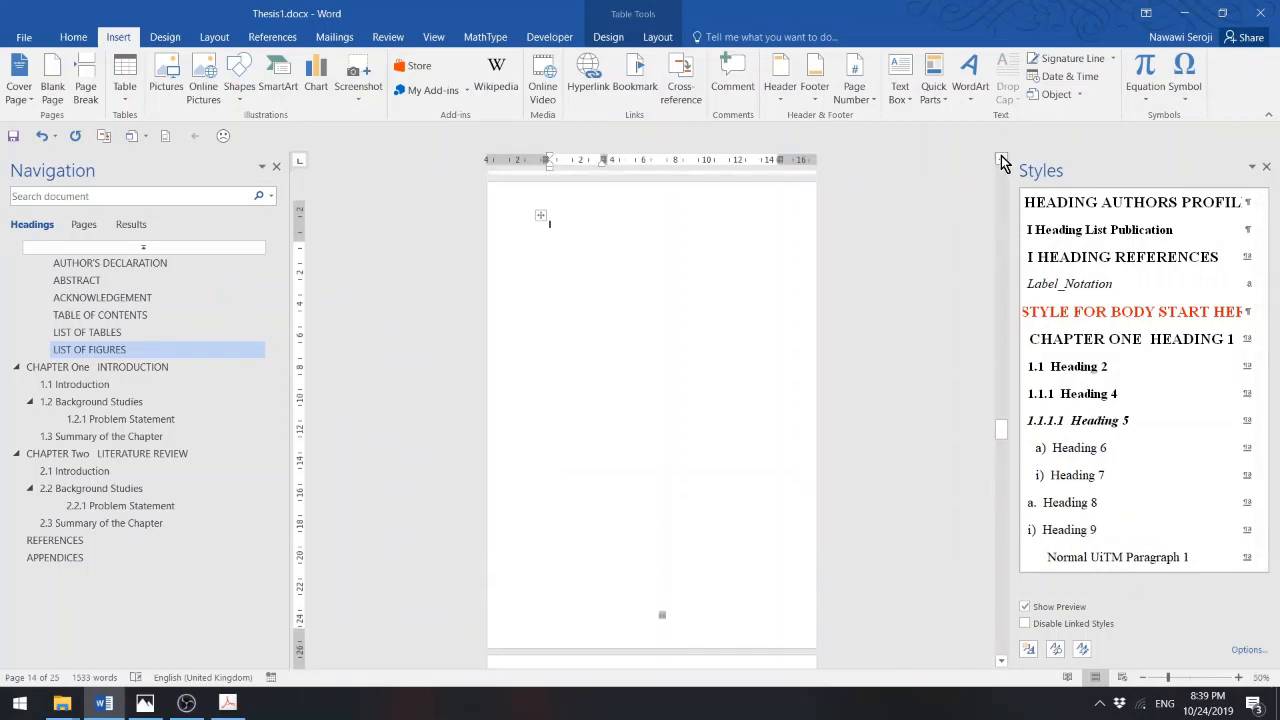
pyautogui.click(1002, 159)
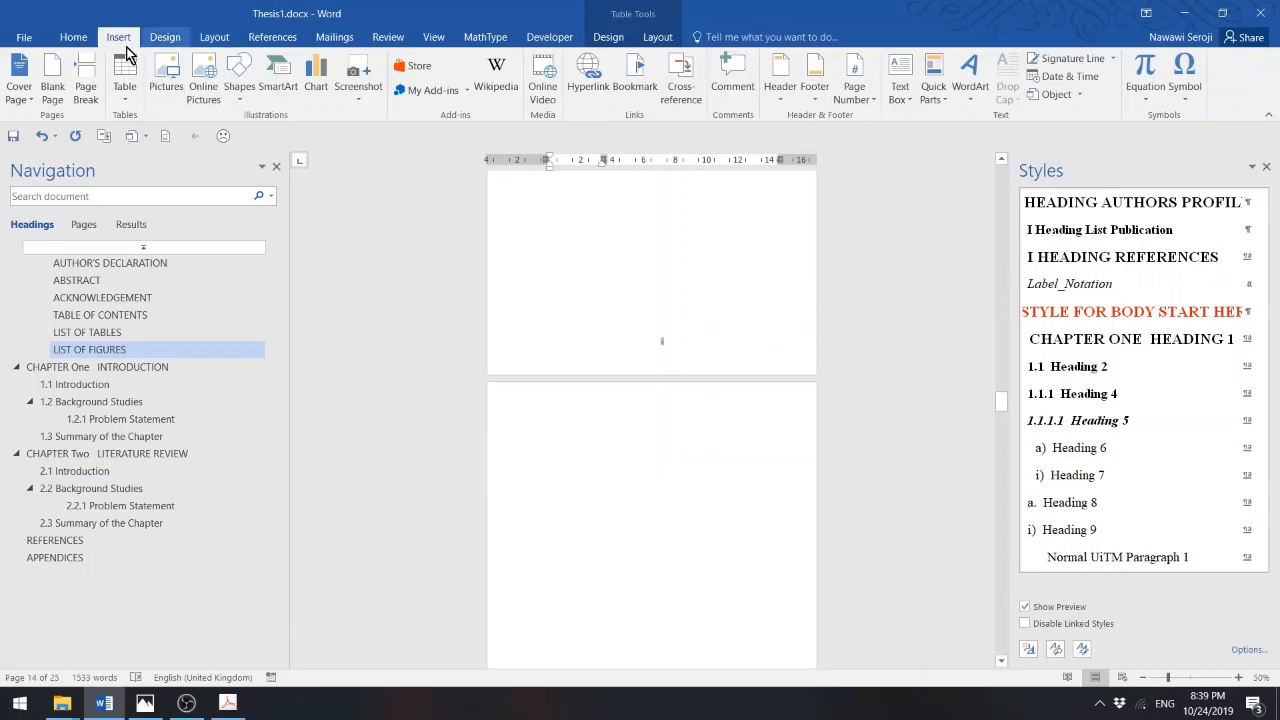
pyautogui.click(70, 40)
pyautogui.click(487, 65)
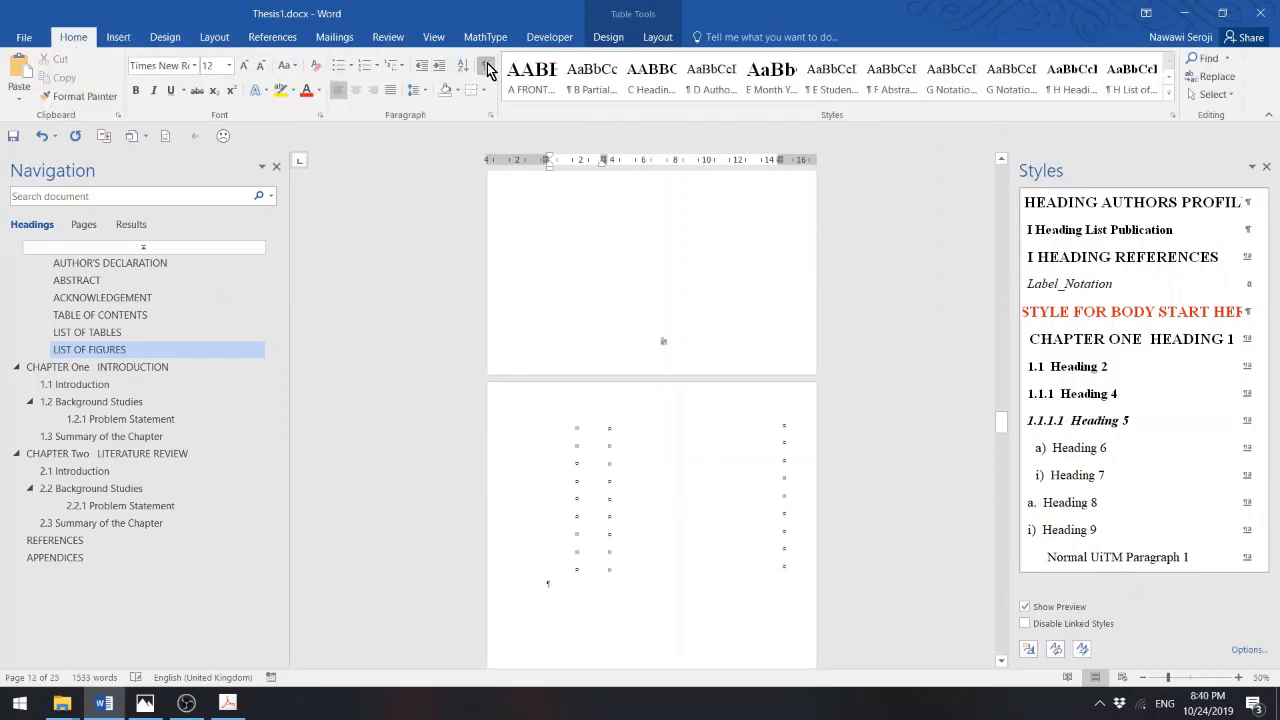
pyautogui.click(1002, 160)
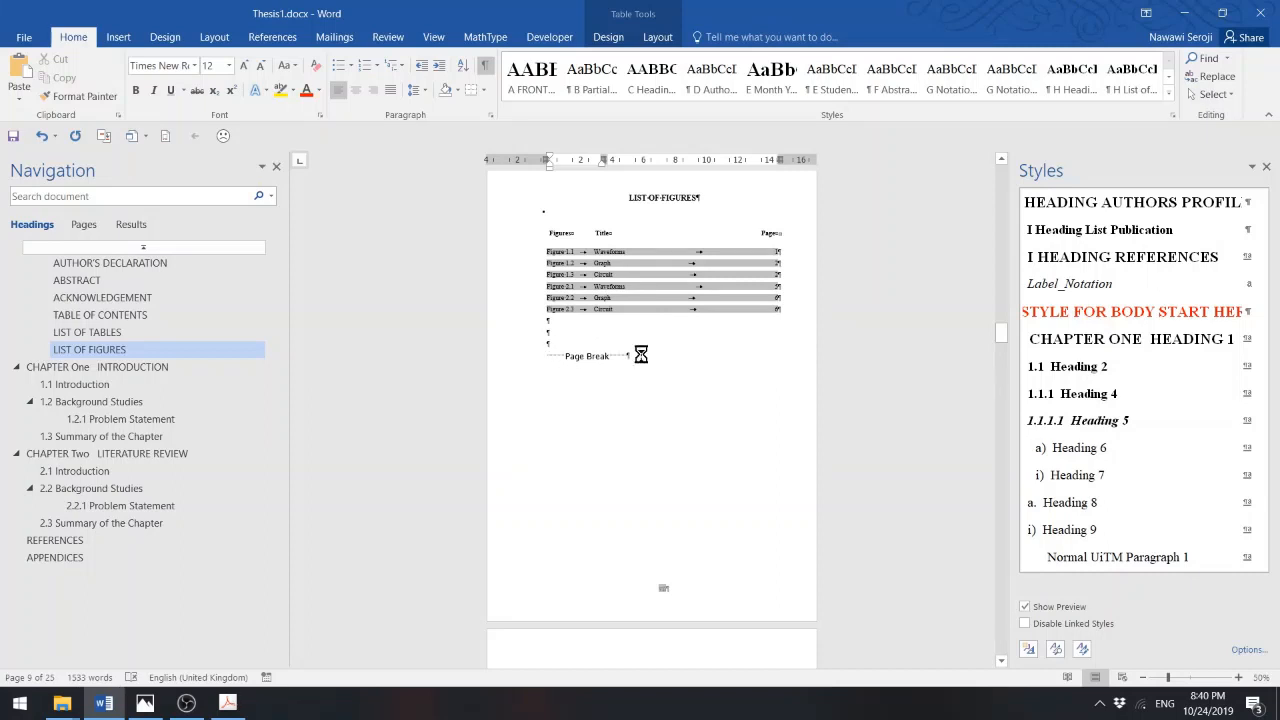
# - Delete the leftover empty table cells and blank pages between the List of Figures page break and the section break before Chapter One
pyautogui.click(643, 360)
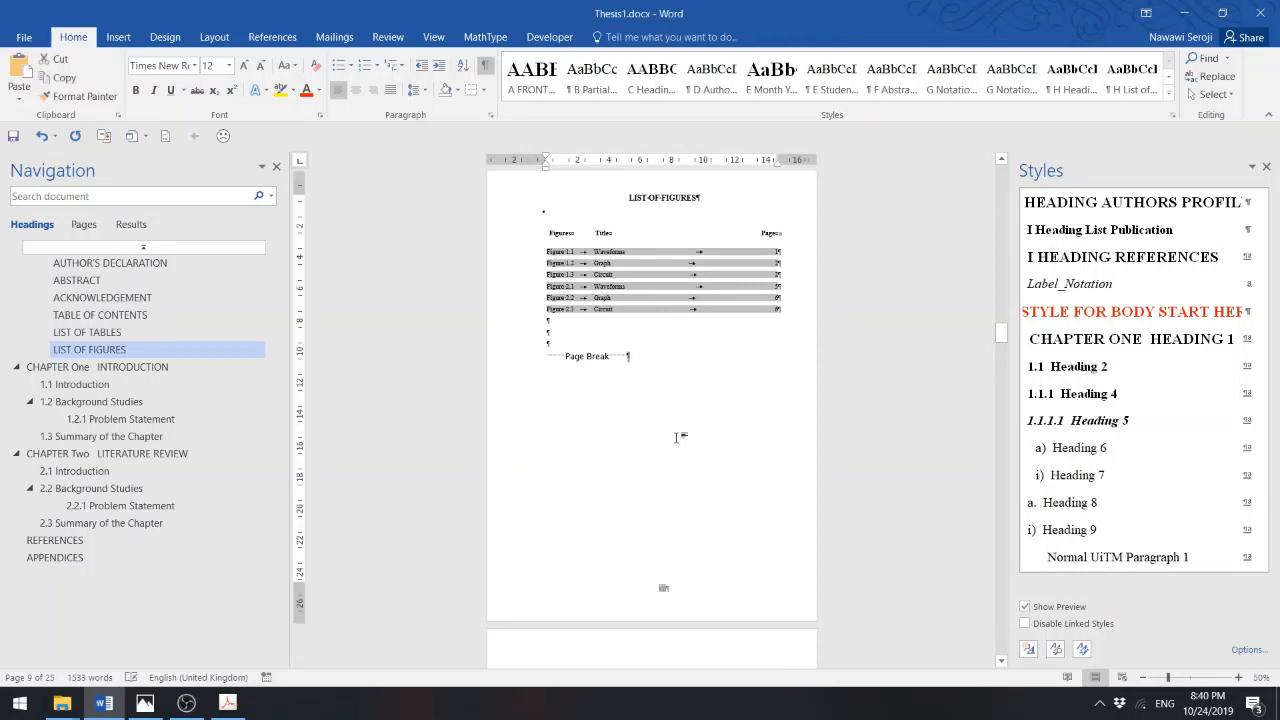
pyautogui.scroll(-10, 677, 437)
pyautogui.scroll(-8, 677, 437)
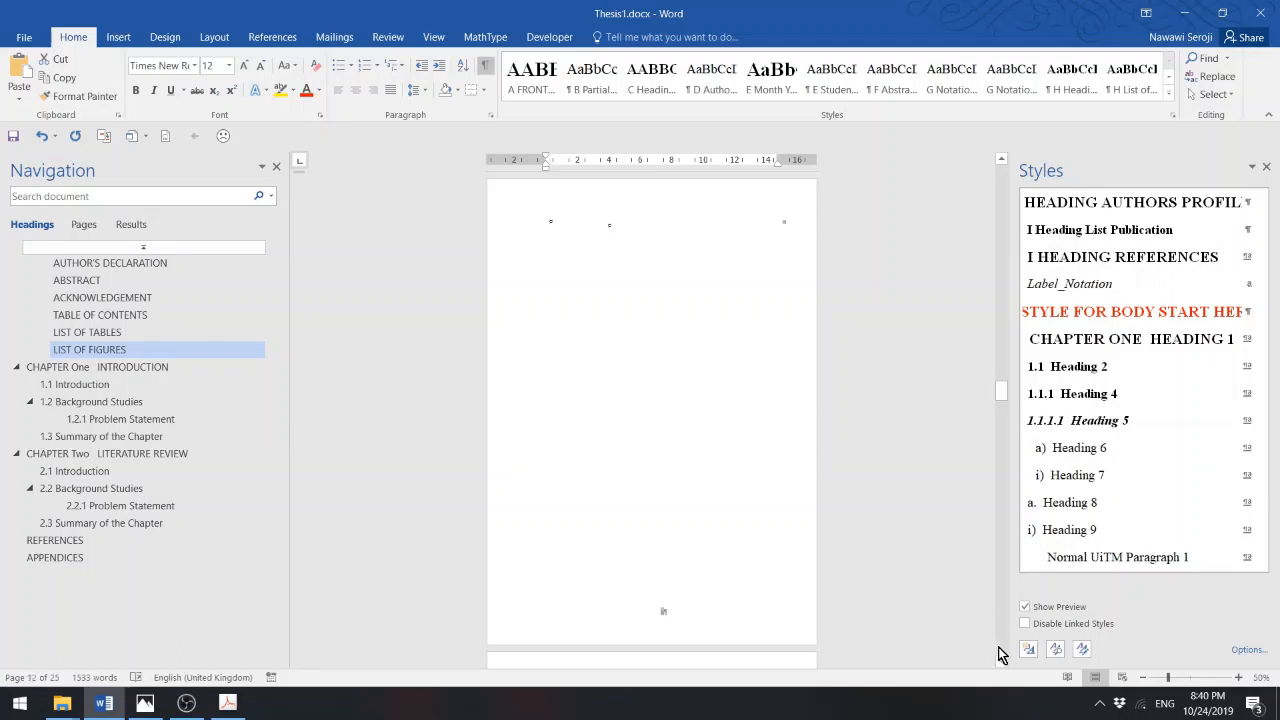
pyautogui.scroll(-3, 999, 646)
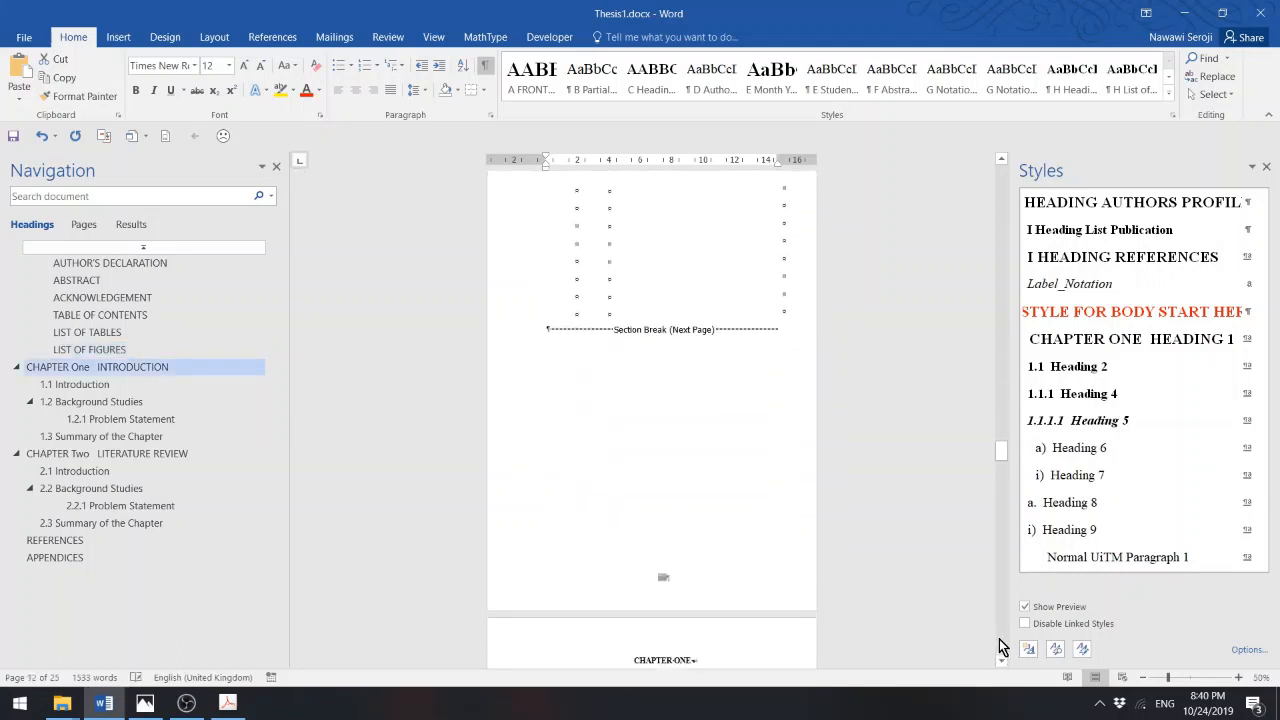
pyautogui.keyDown('shift'); pyautogui.click(792, 314); pyautogui.keyUp('shift')
pyautogui.press('Delete')
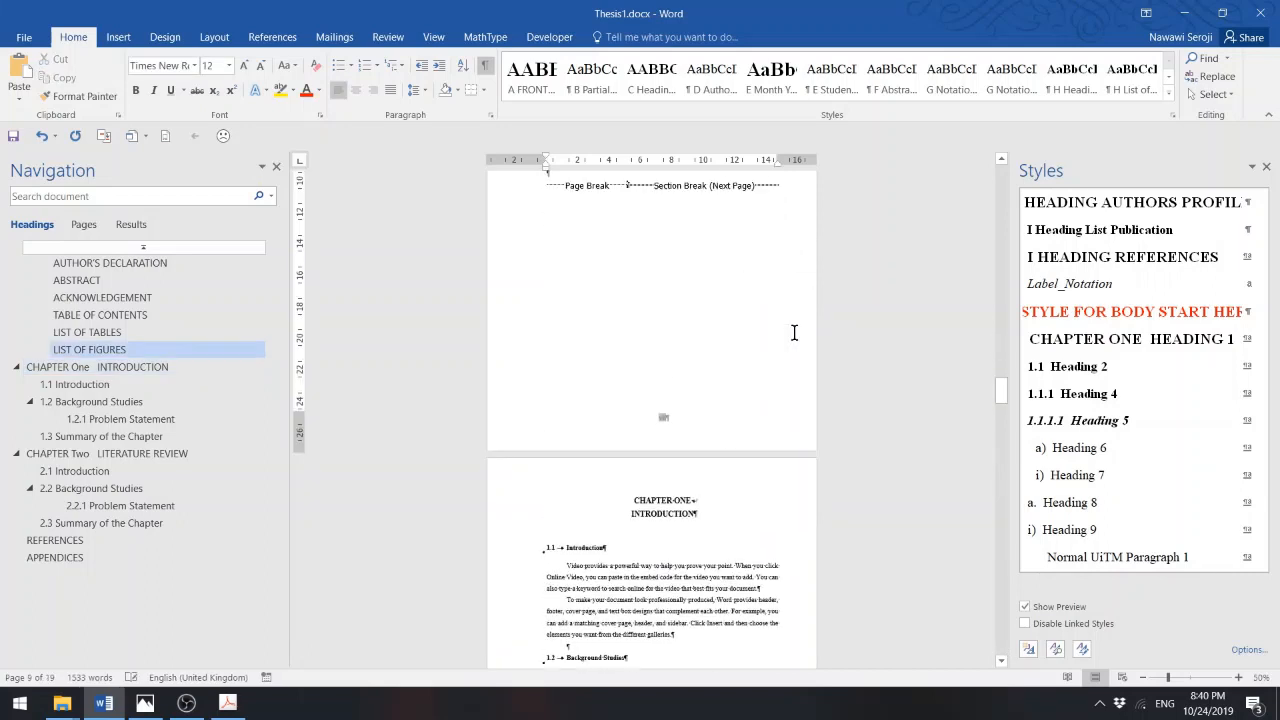
# - Update the entire table of contents to drop the entries of the deleted lists
pyautogui.click(1001, 158)
pyautogui.click(1001, 158)
pyautogui.click(1001, 158)
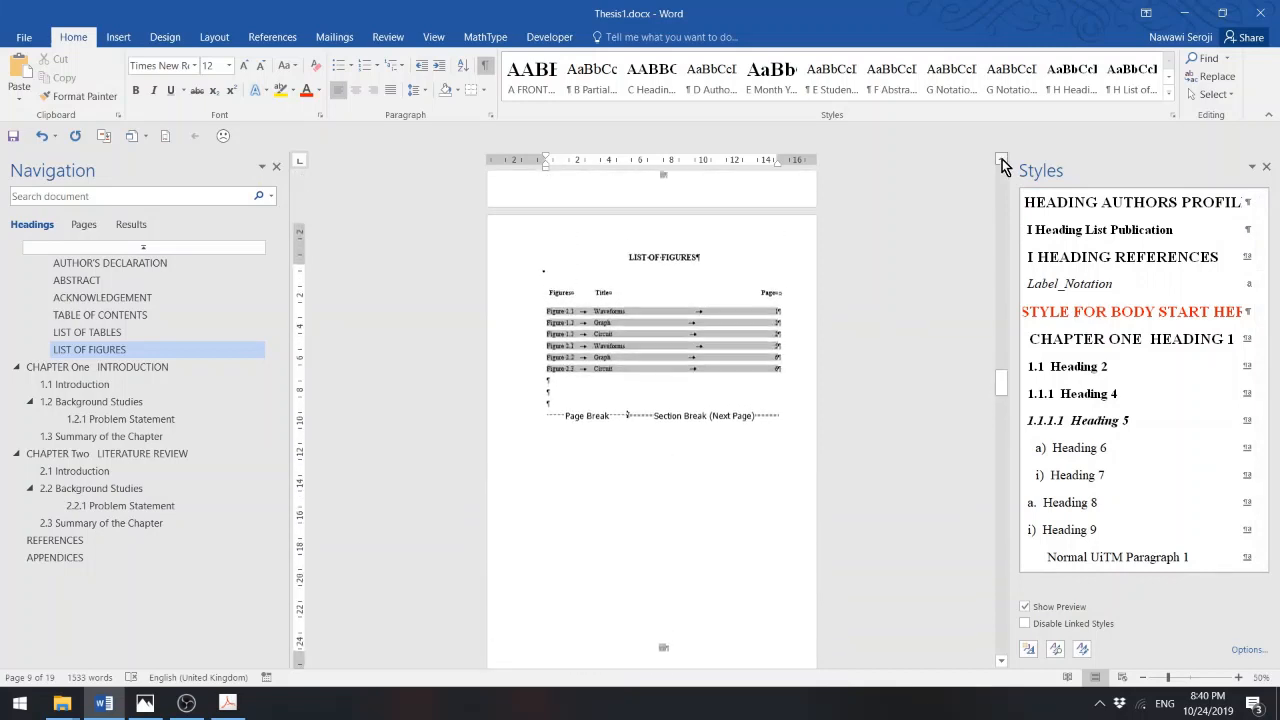
pyautogui.click(1001, 158)
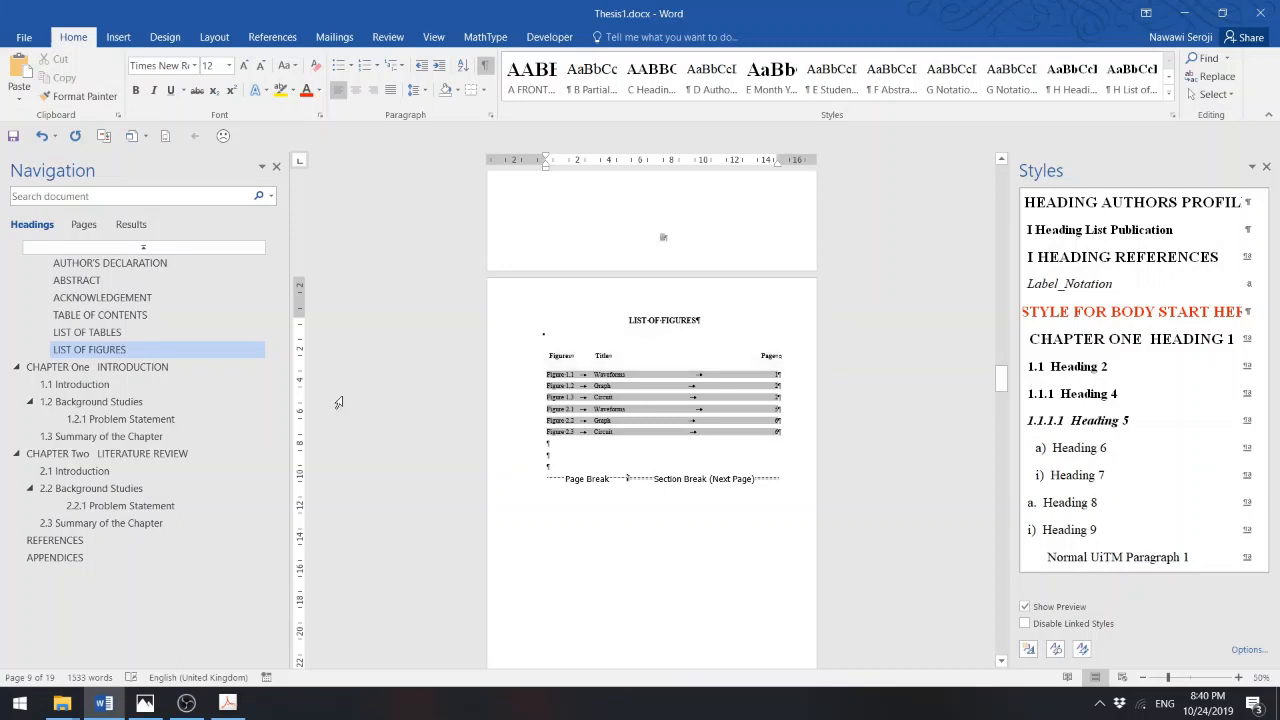
pyautogui.click(112, 315)
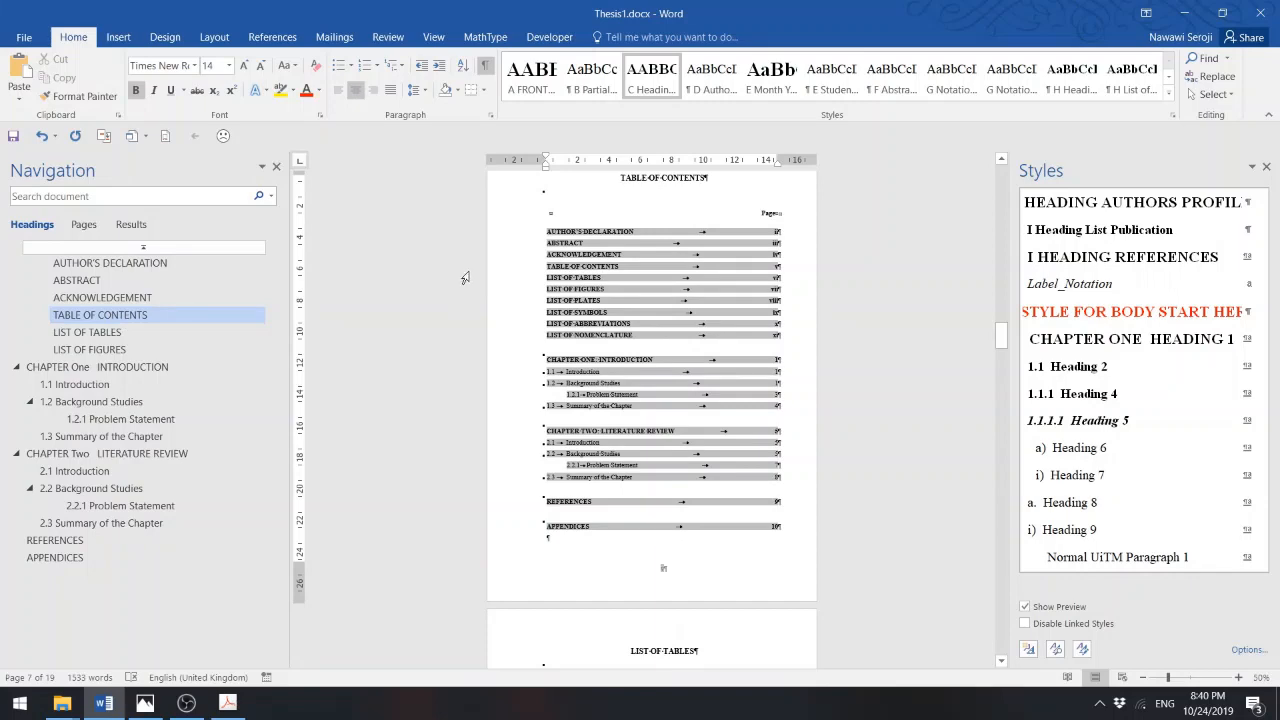
pyautogui.click(1239, 678)
pyautogui.click(1239, 678)
pyautogui.click(1239, 678)
pyautogui.rightClick(527, 264)
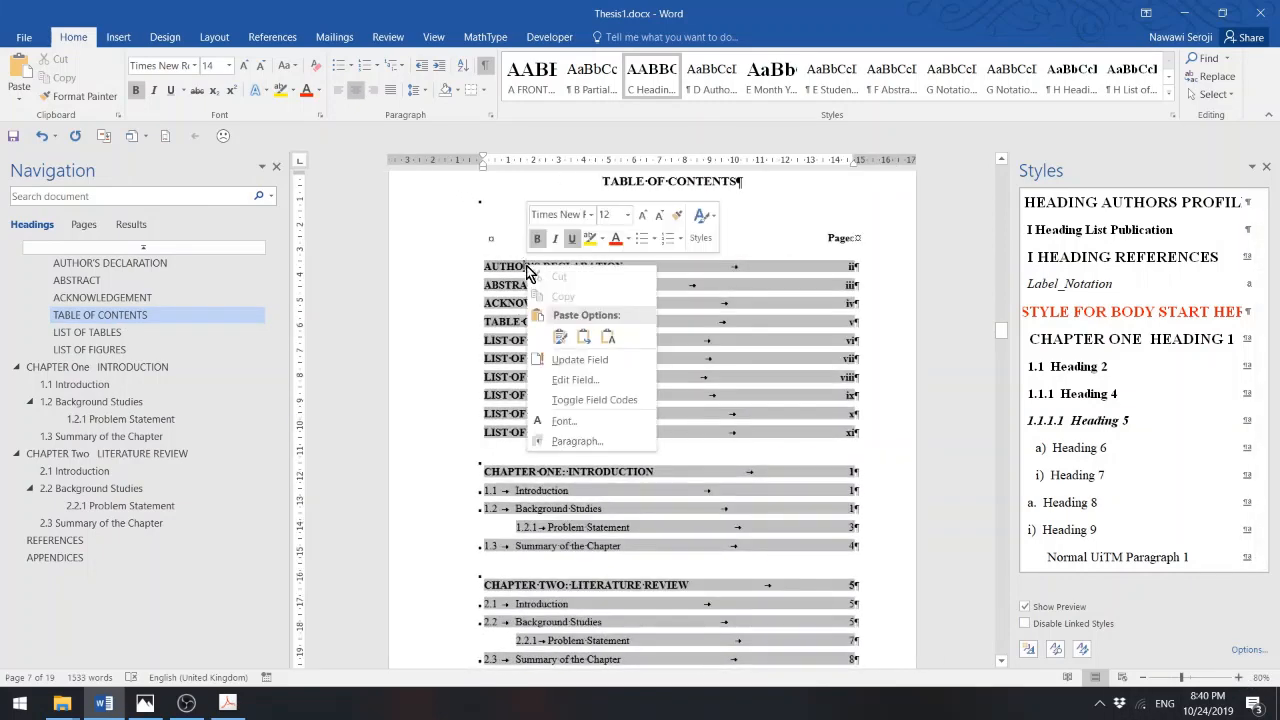
pyautogui.click(574, 360)
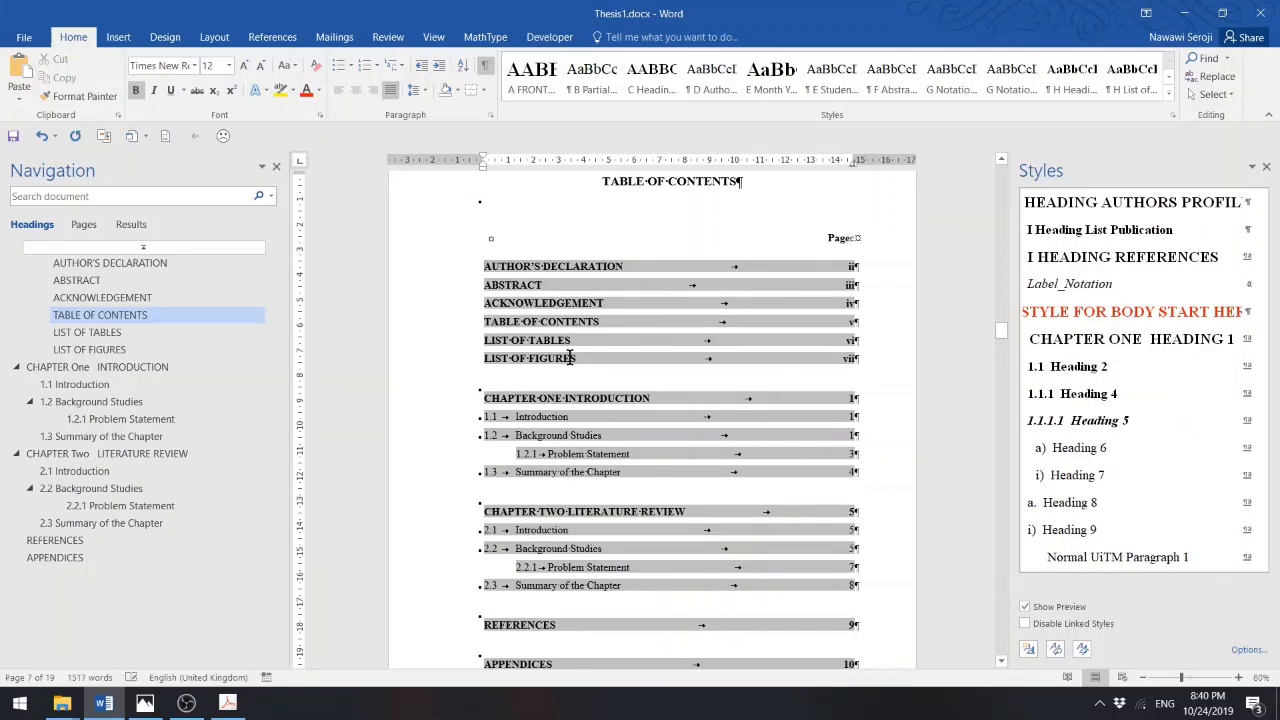
# - Apply the EndNote and Mendelay Bibliography style to the empty paragraph below the REFERENCES heading
pyautogui.click(1001, 661)
pyautogui.moveTo(1001, 662); pyautogui.dragTo(1003, 668)
pyautogui.click(148, 456)
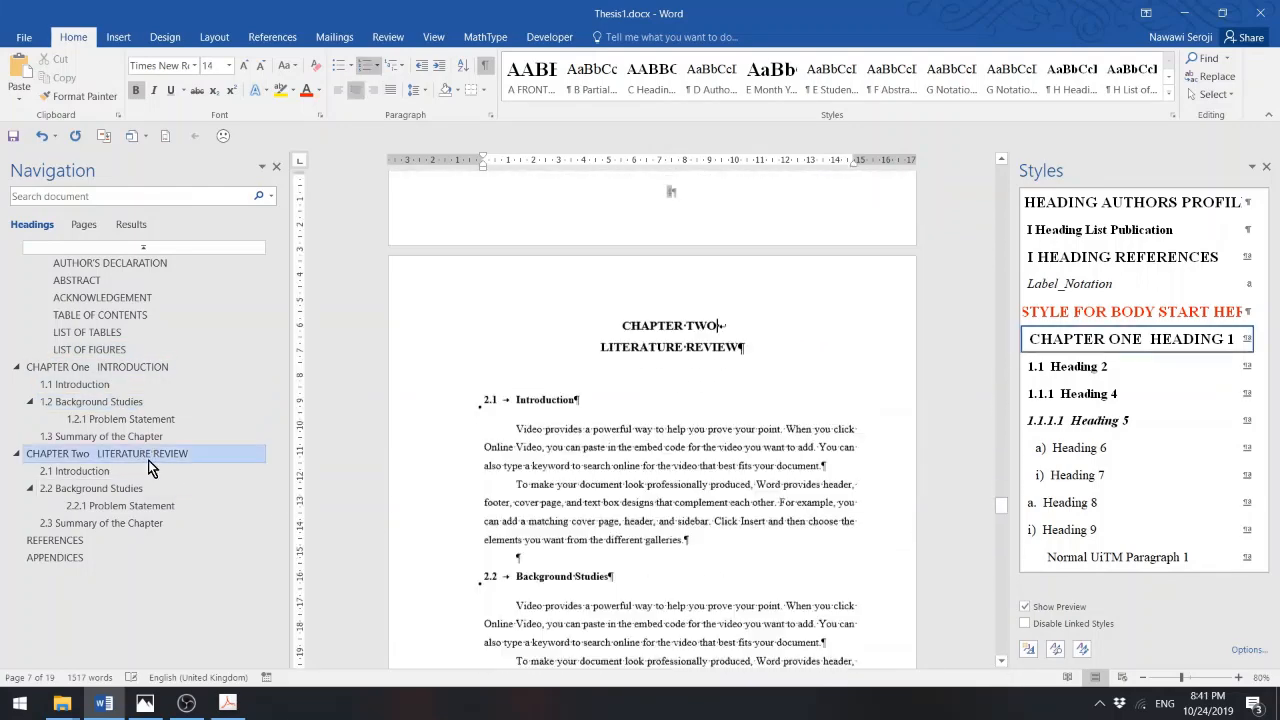
pyautogui.click(89, 522)
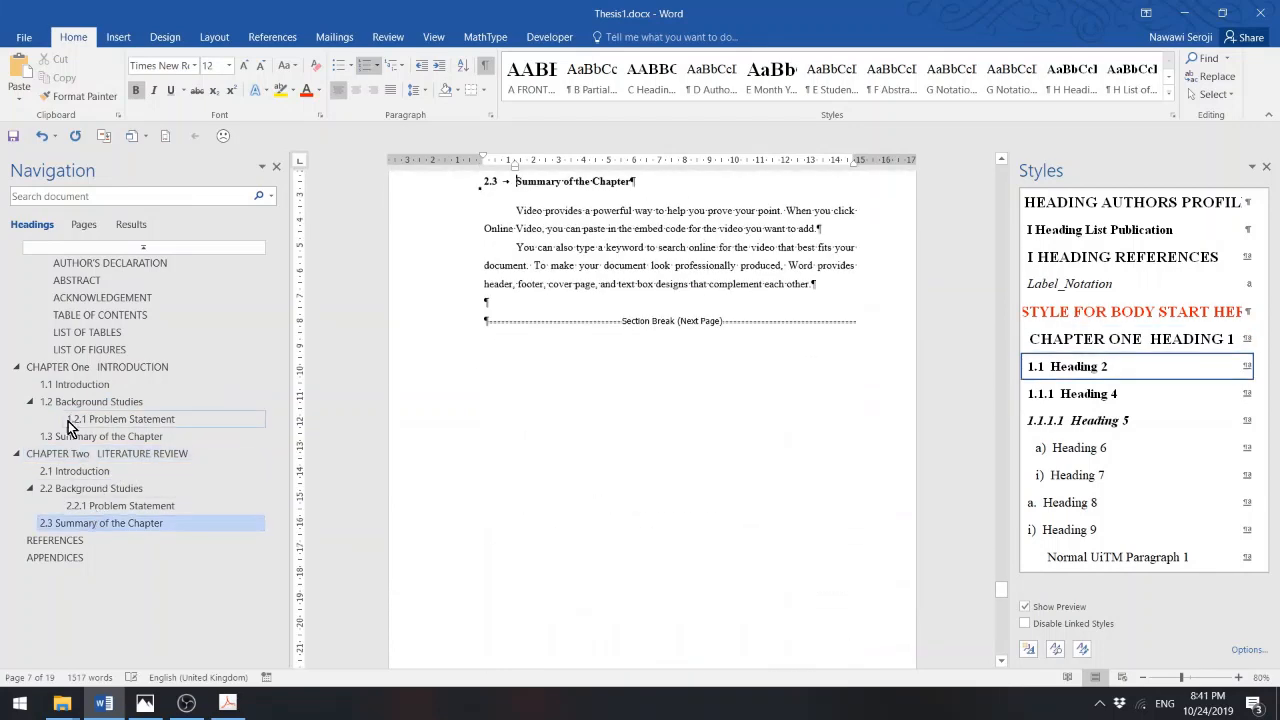
pyautogui.click(70, 544)
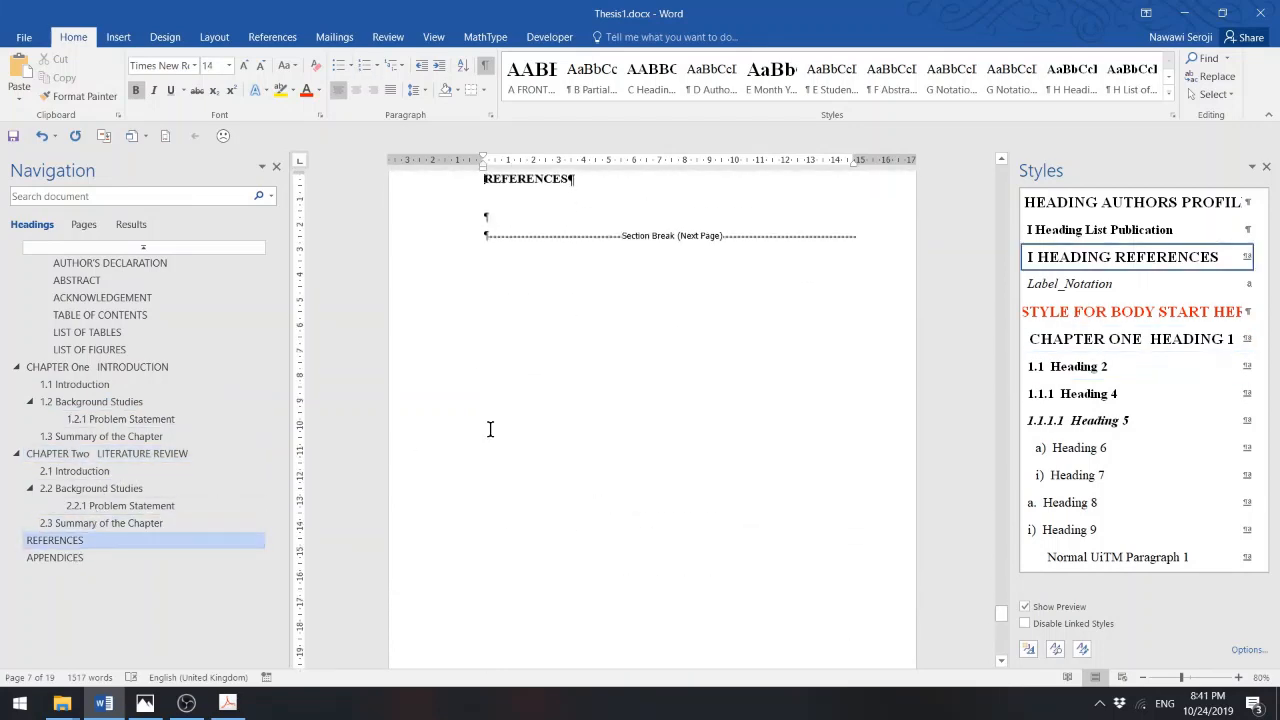
pyautogui.click(512, 216)
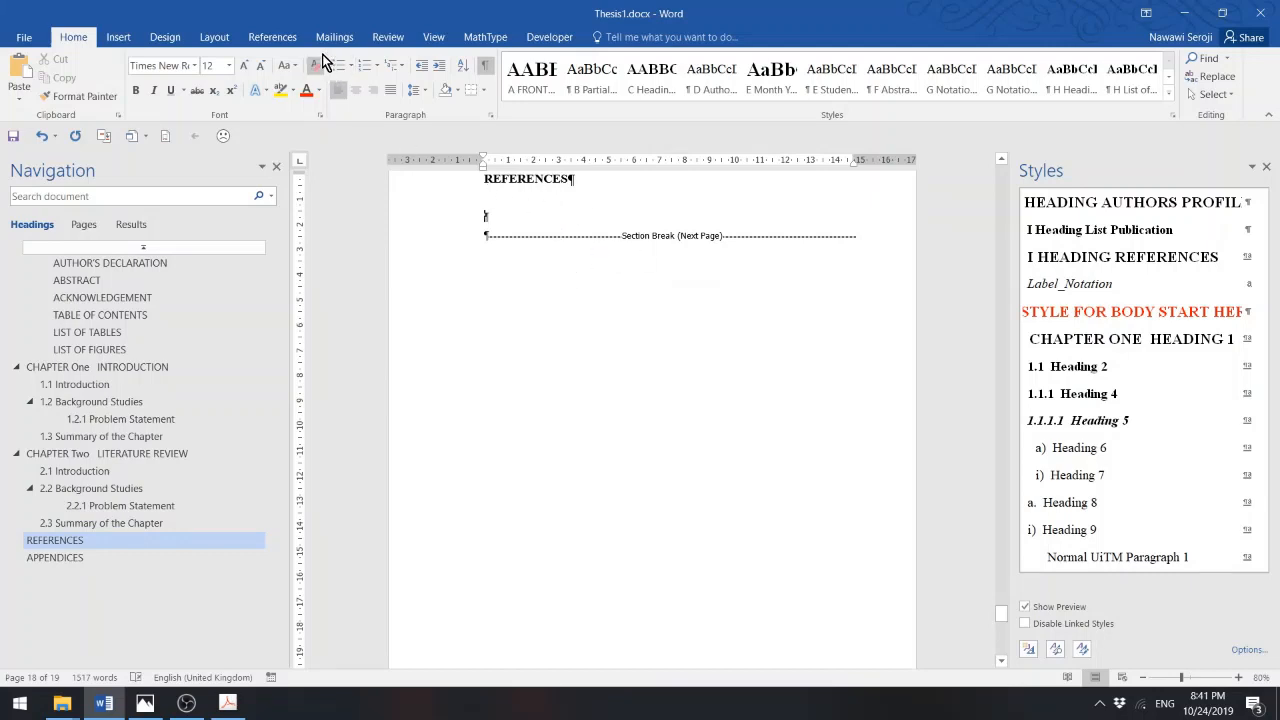
pyautogui.click(268, 36)
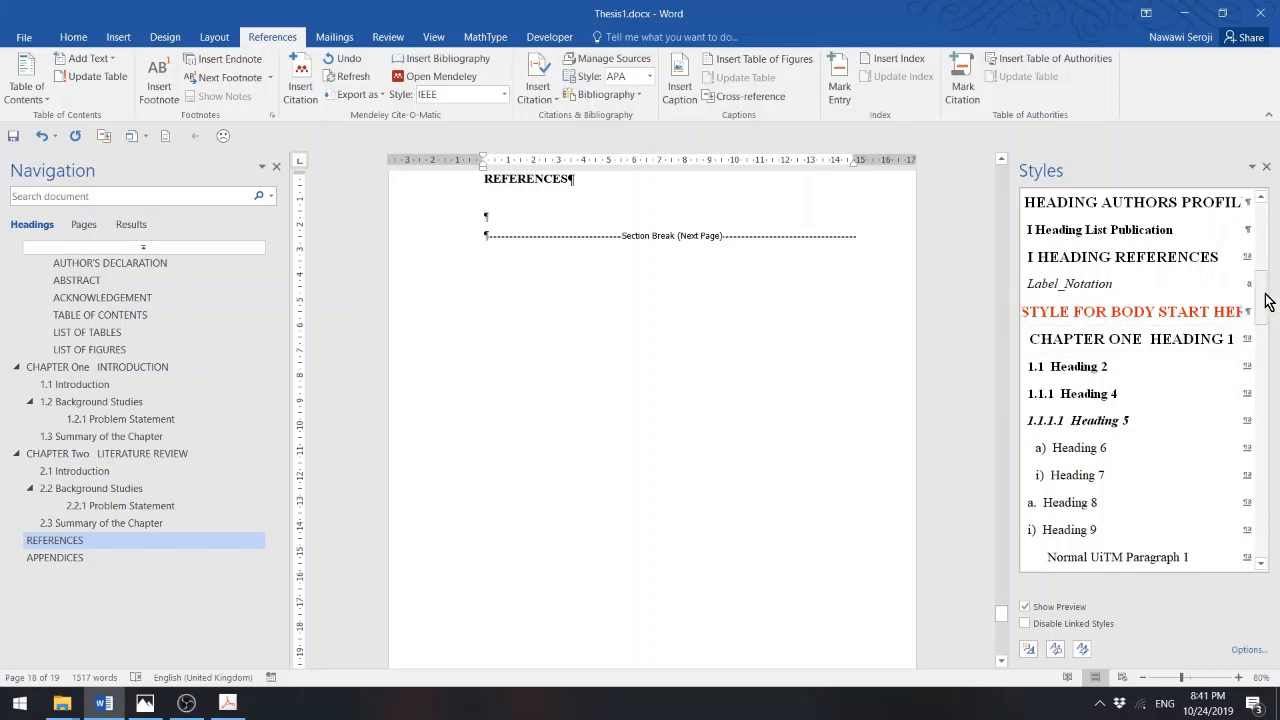
pyautogui.moveTo(1265, 302); pyautogui.dragTo(1274, 414)
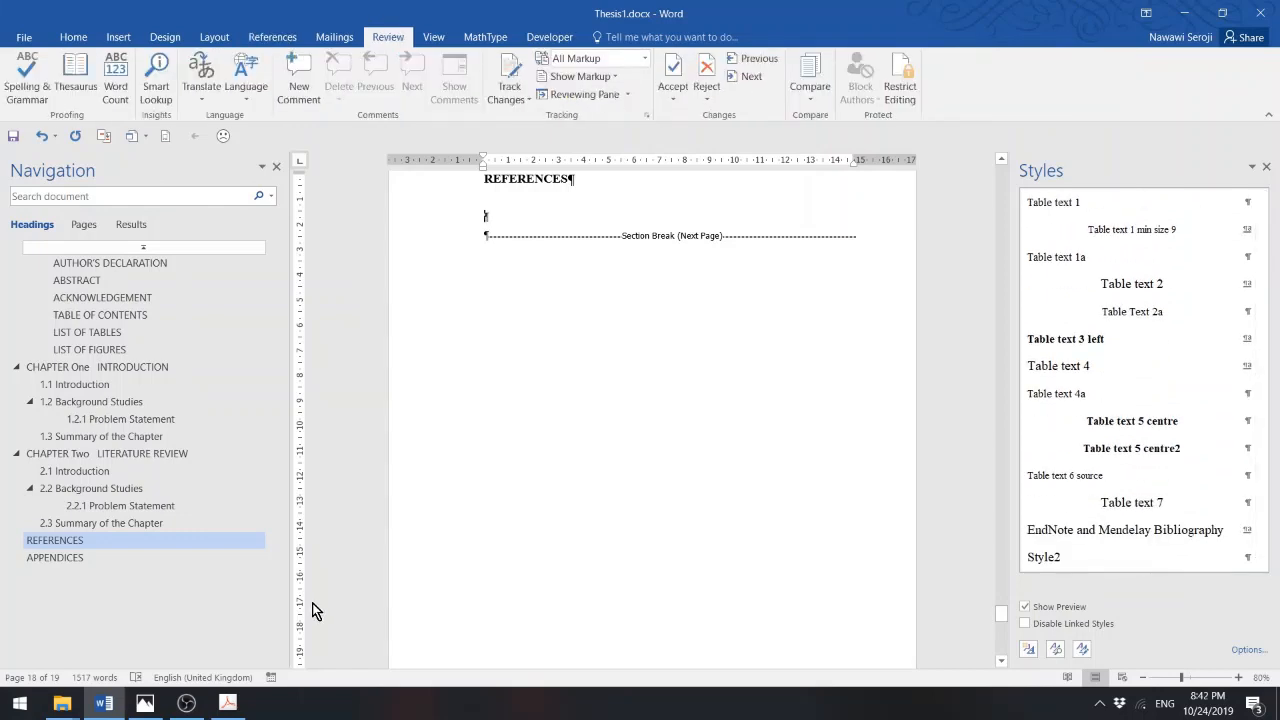
pyautogui.click(640, 381)
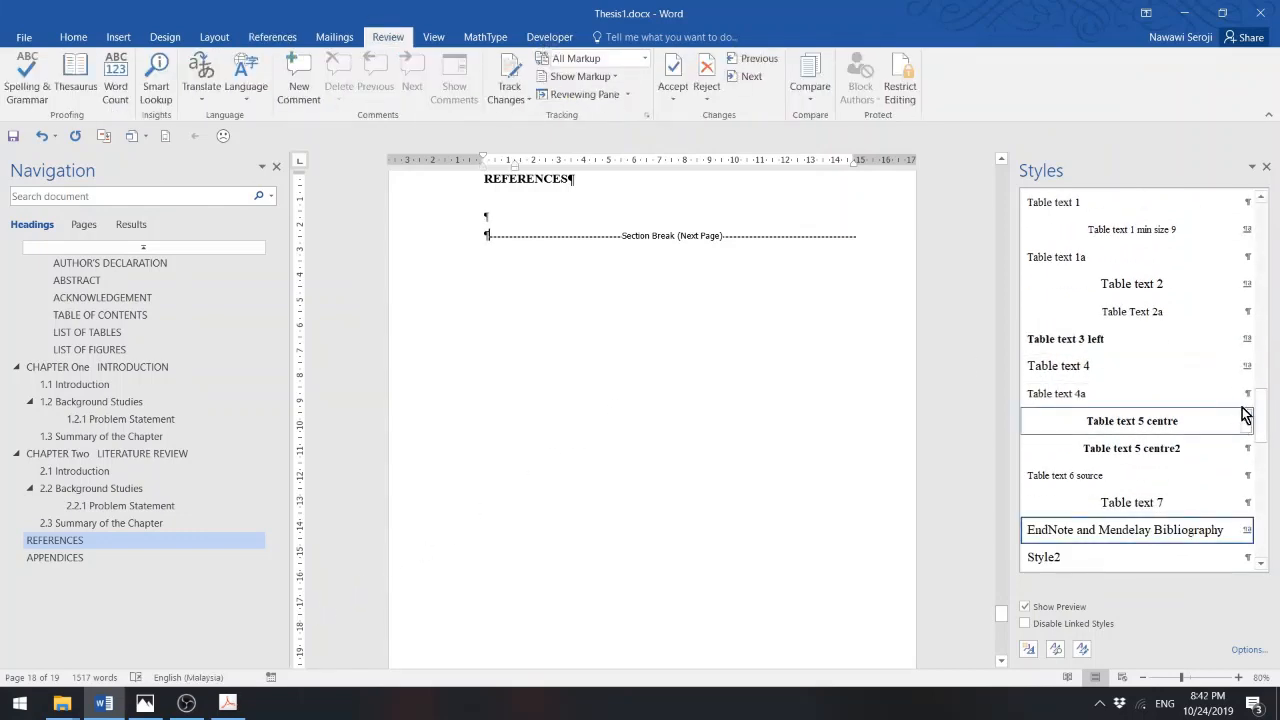
pyautogui.moveTo(1128, 538)
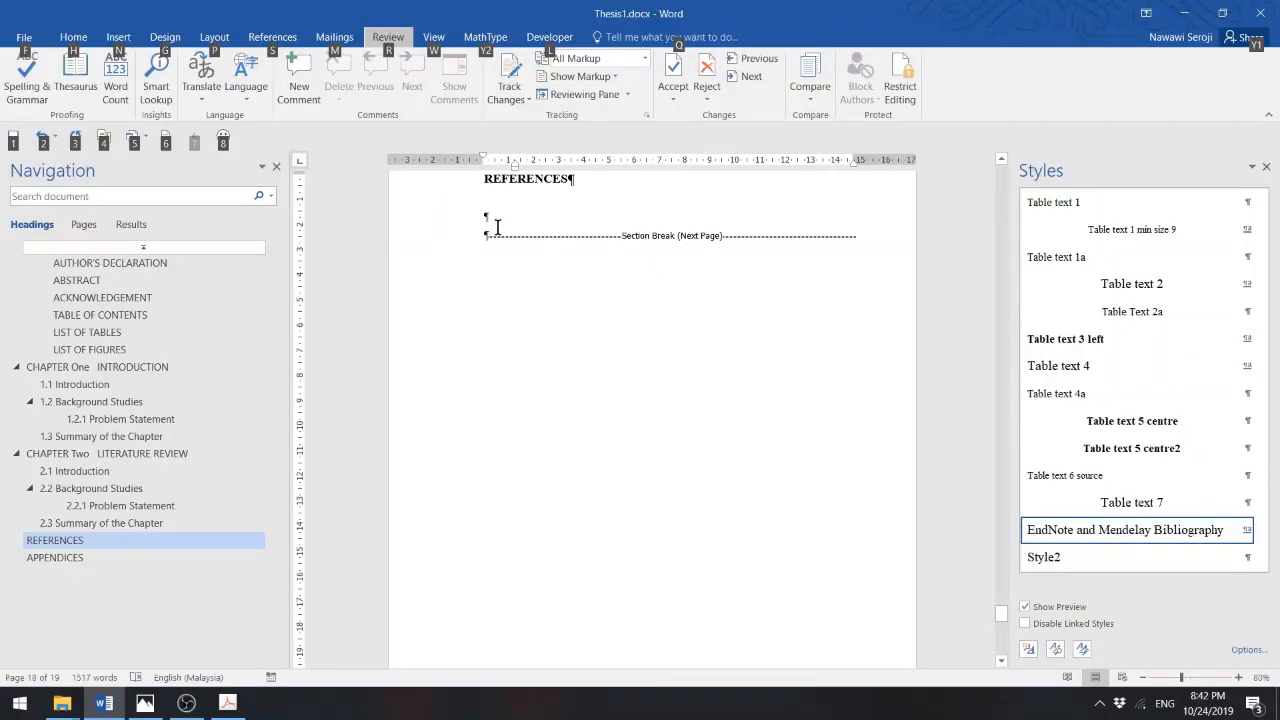
pyautogui.click(499, 216)
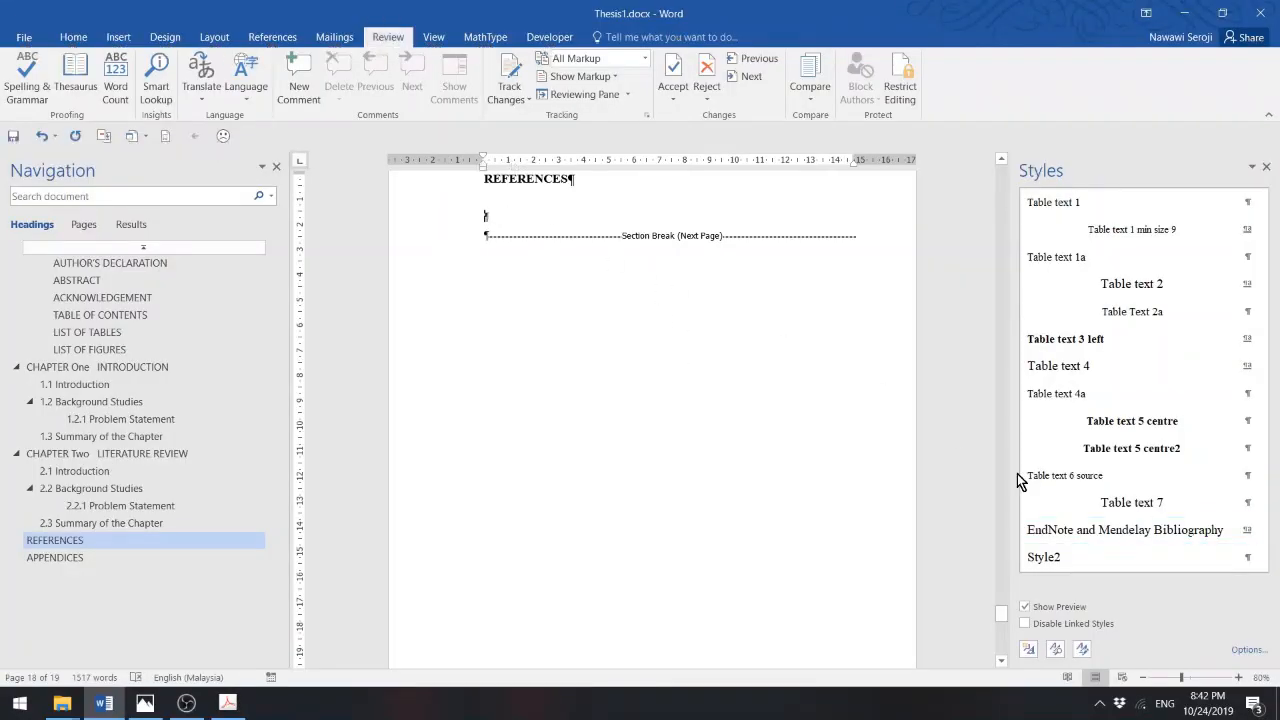
pyautogui.click(1080, 532)
pyautogui.moveTo(1001, 613); pyautogui.dragTo(1002, 170)
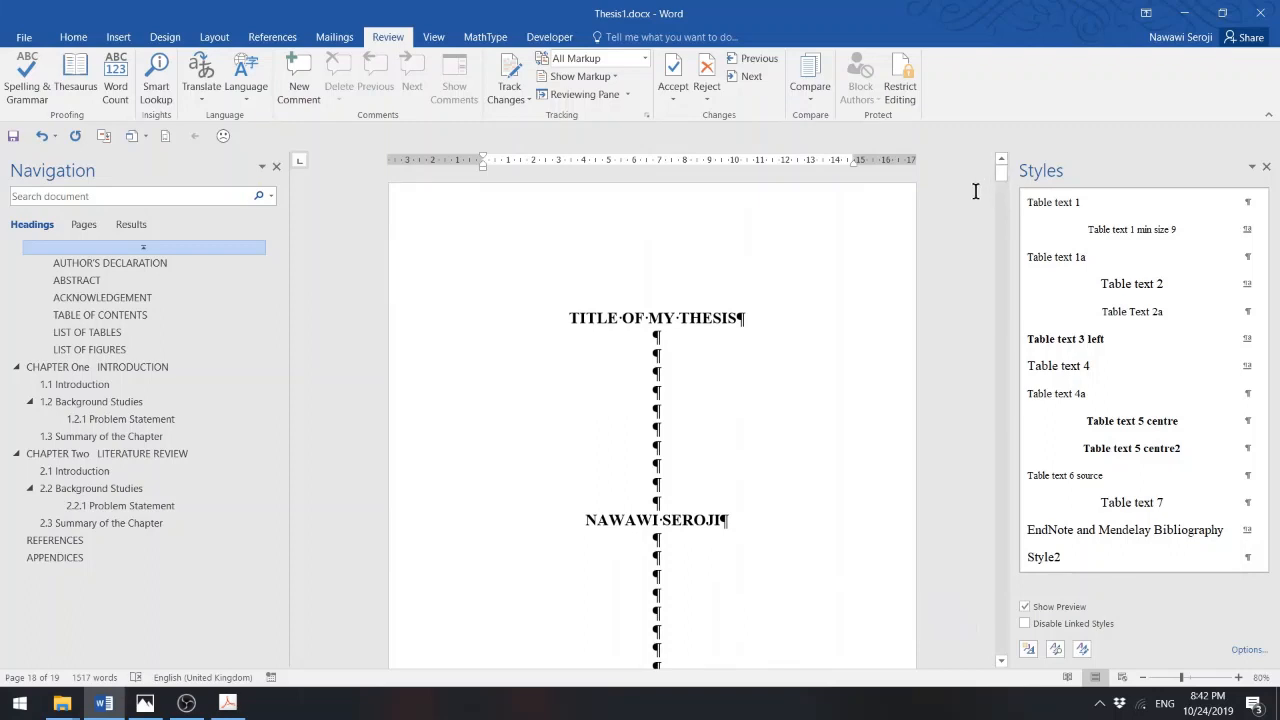
pyautogui.click(578, 428)
pyautogui.moveTo(1004, 171); pyautogui.dragTo(990, 405)
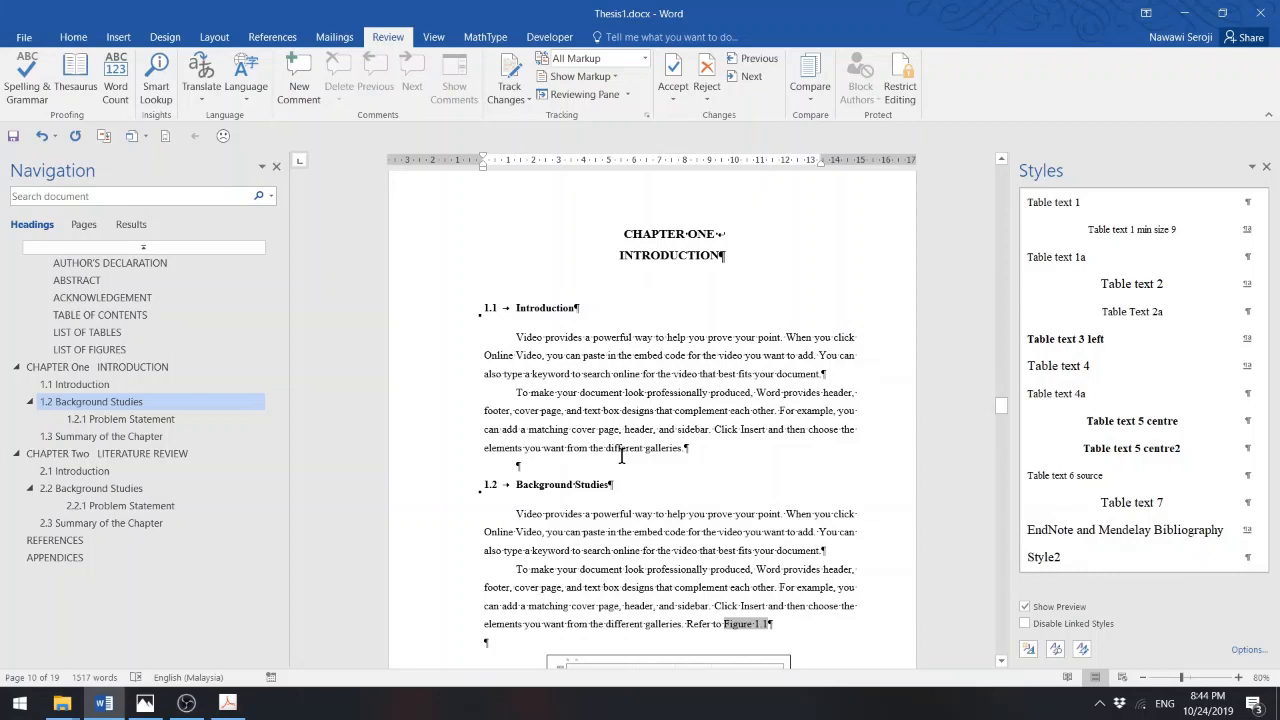
pyautogui.click(755, 394)
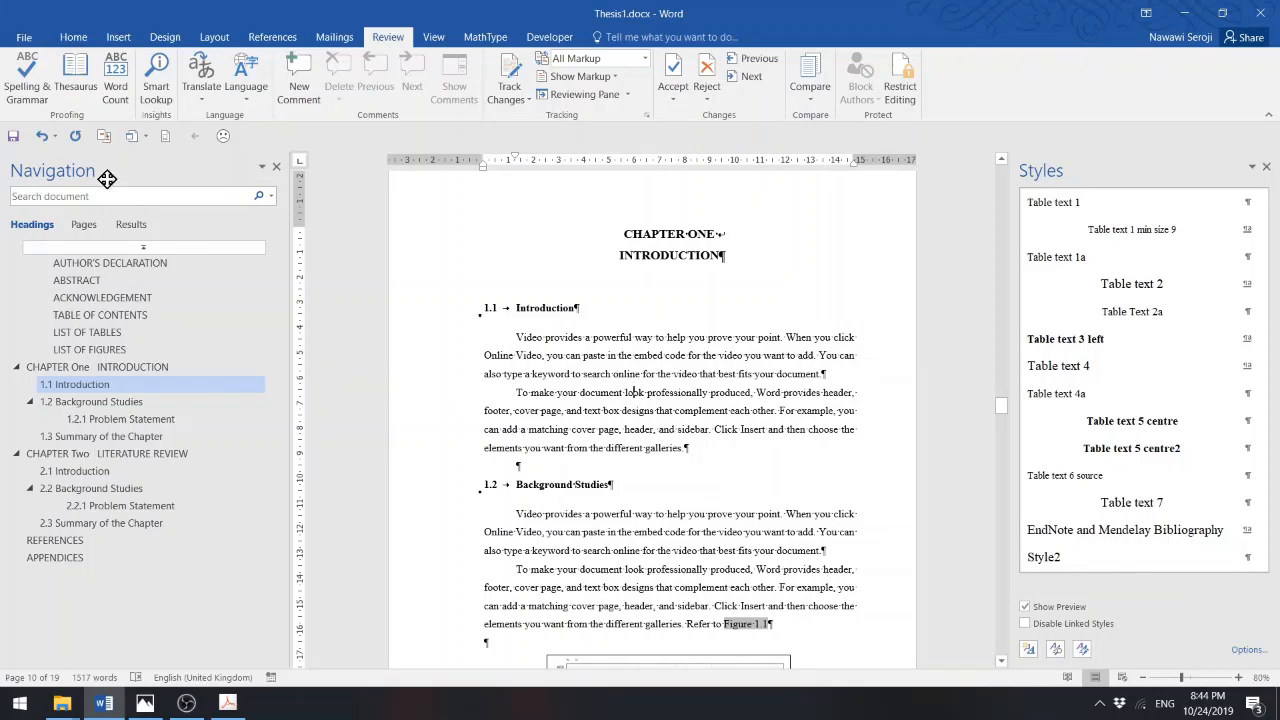
# - Export the whole document as Thesis1.pdf in the DEMO WORD folder, with bookmarks created from the headings
pyautogui.click(24, 37)
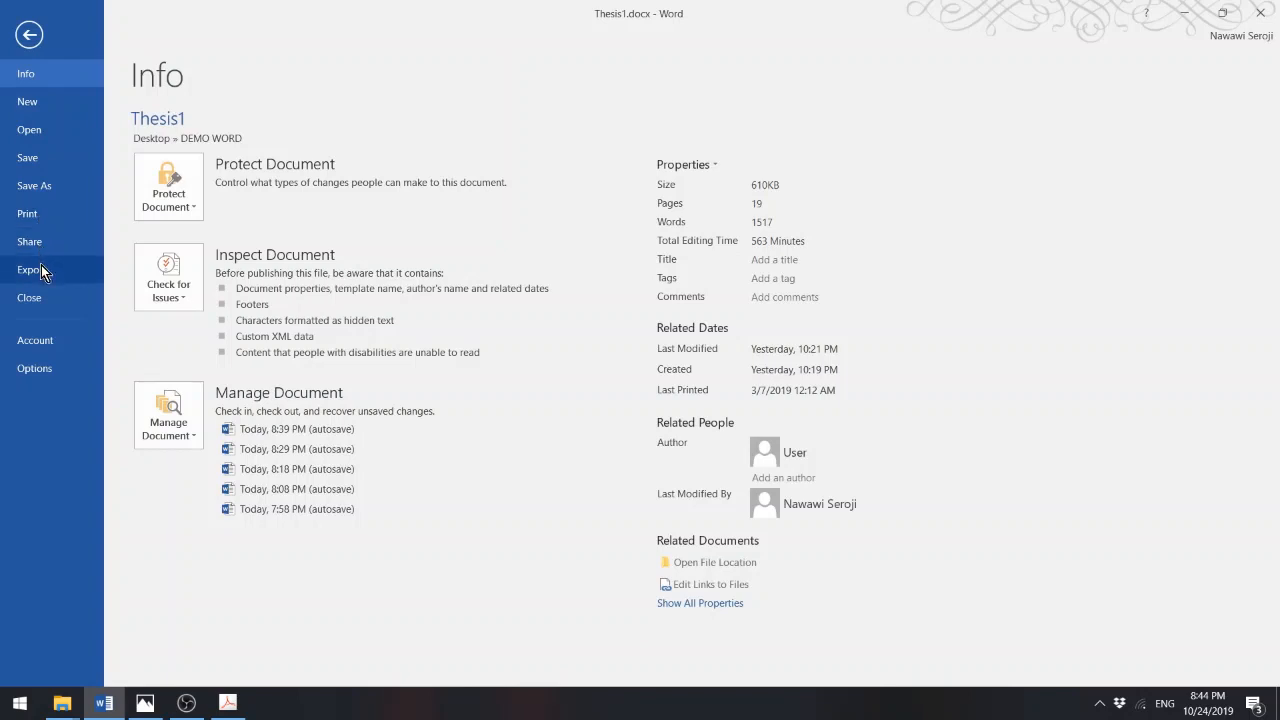
pyautogui.press('alt')
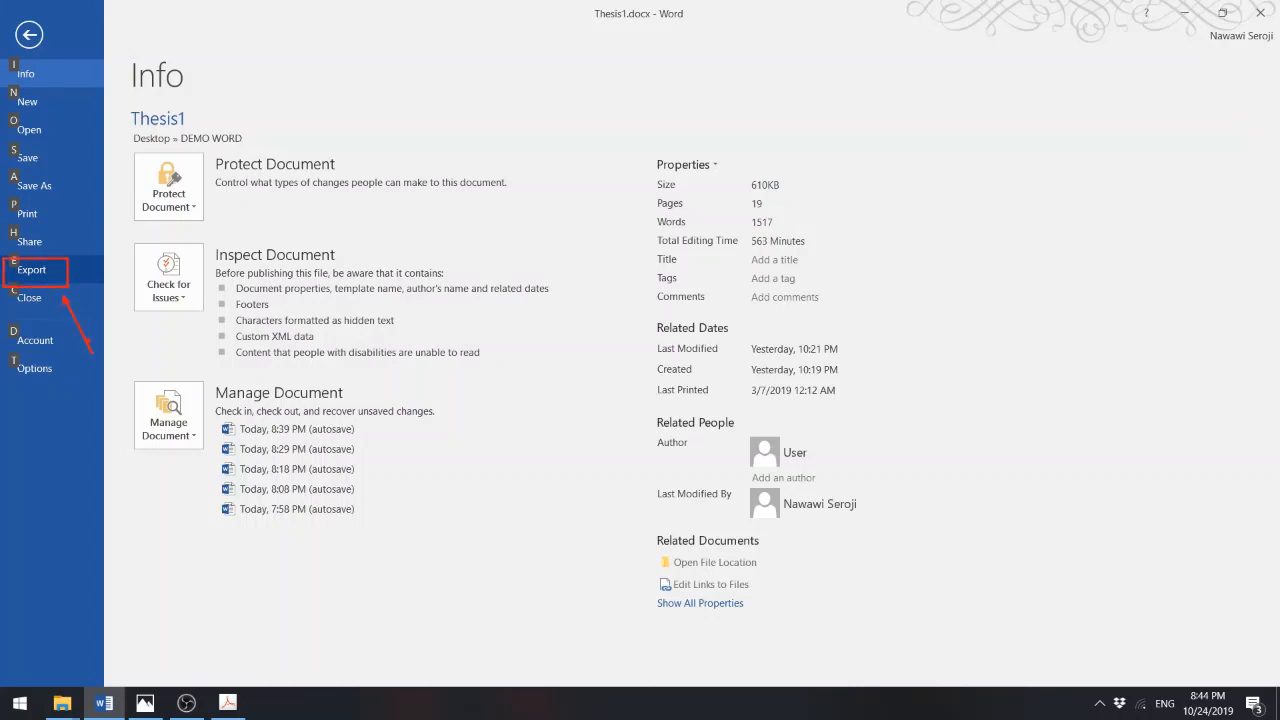
pyautogui.click(29, 268)
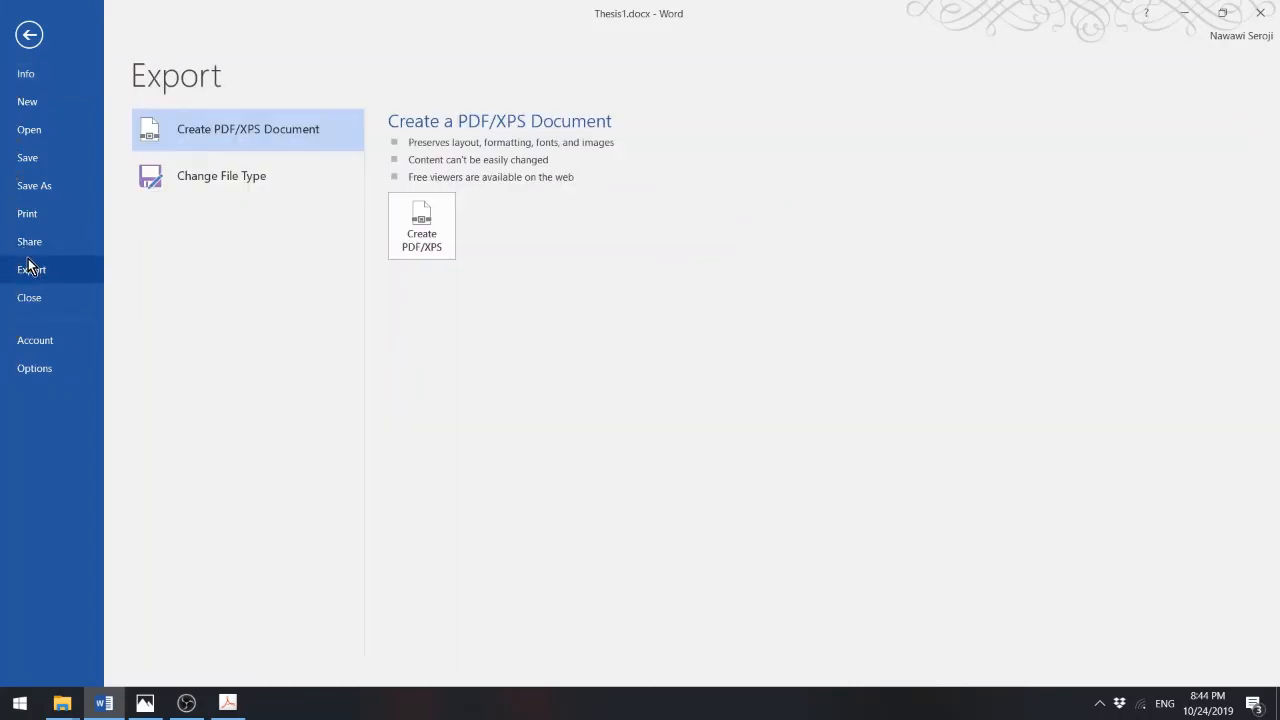
pyautogui.click(414, 244)
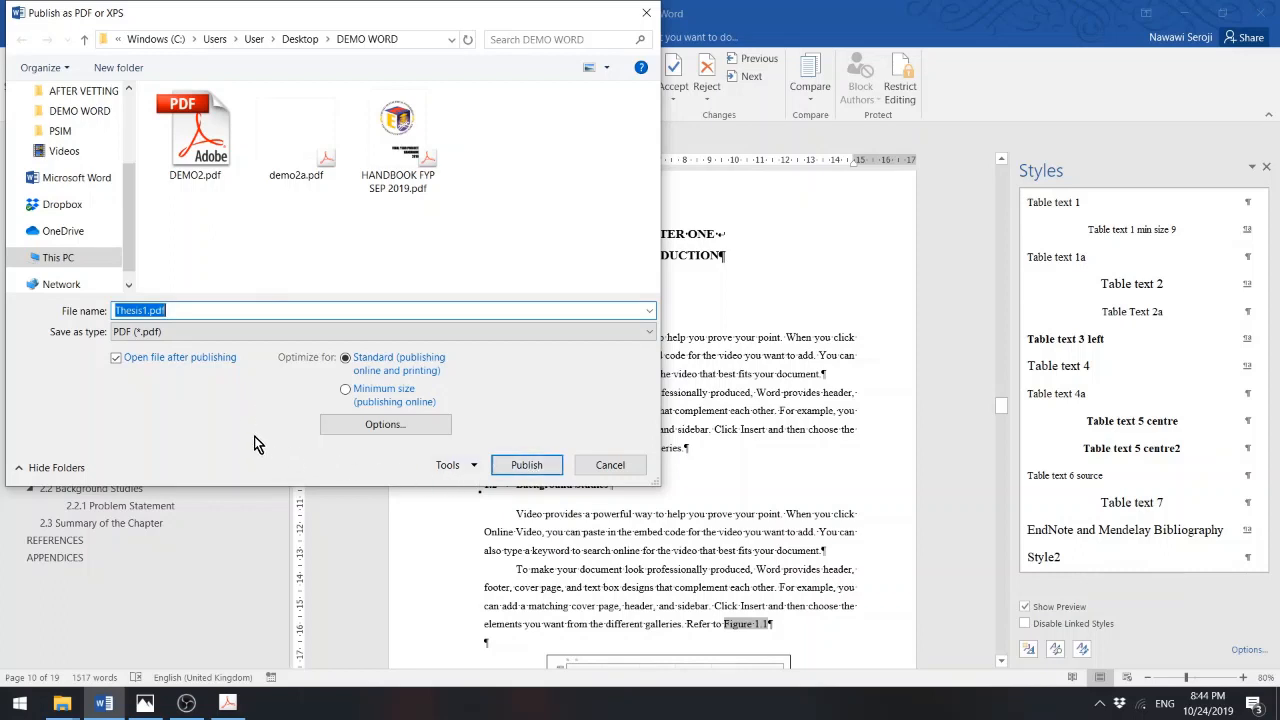
pyautogui.click(375, 428)
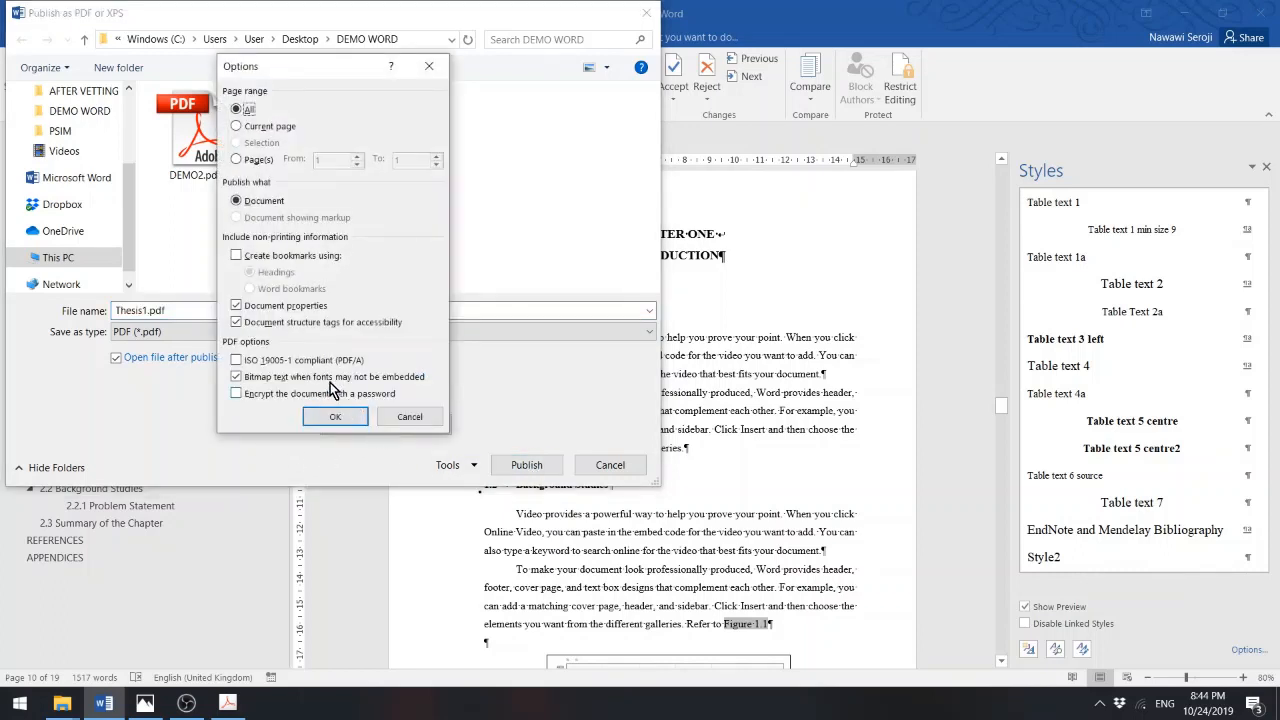
pyautogui.click(237, 257)
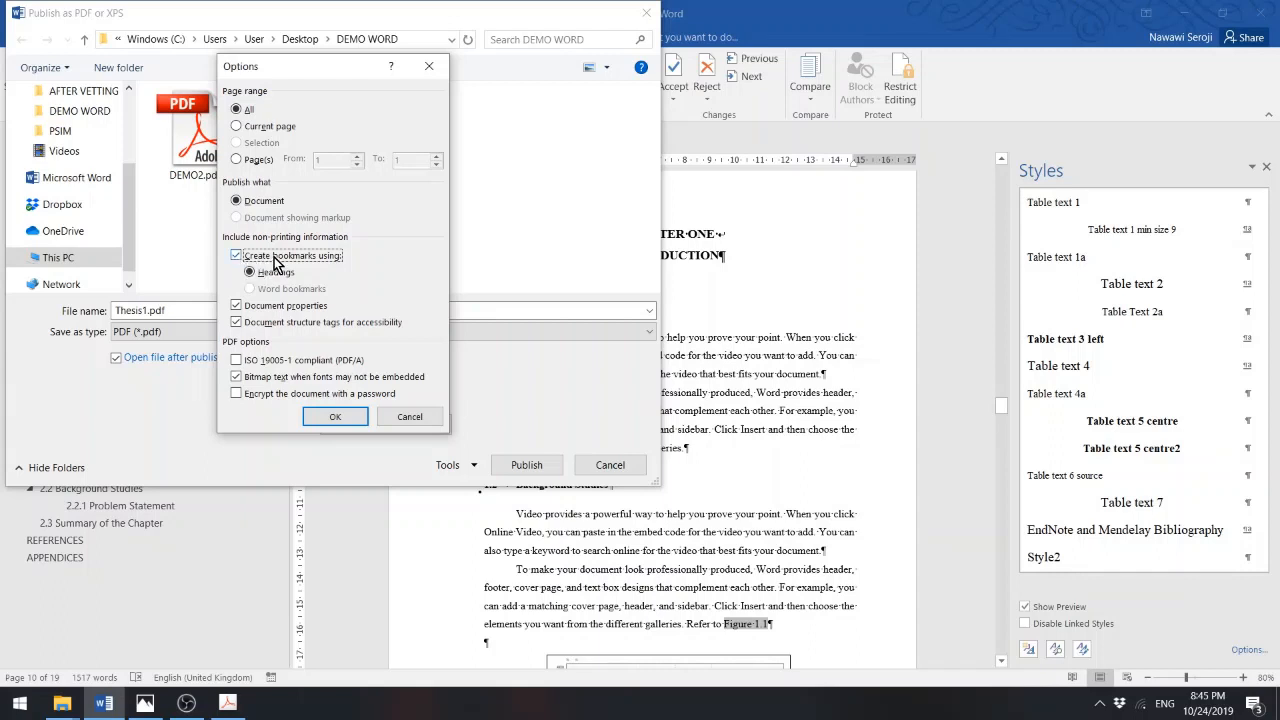
pyautogui.click(334, 418)
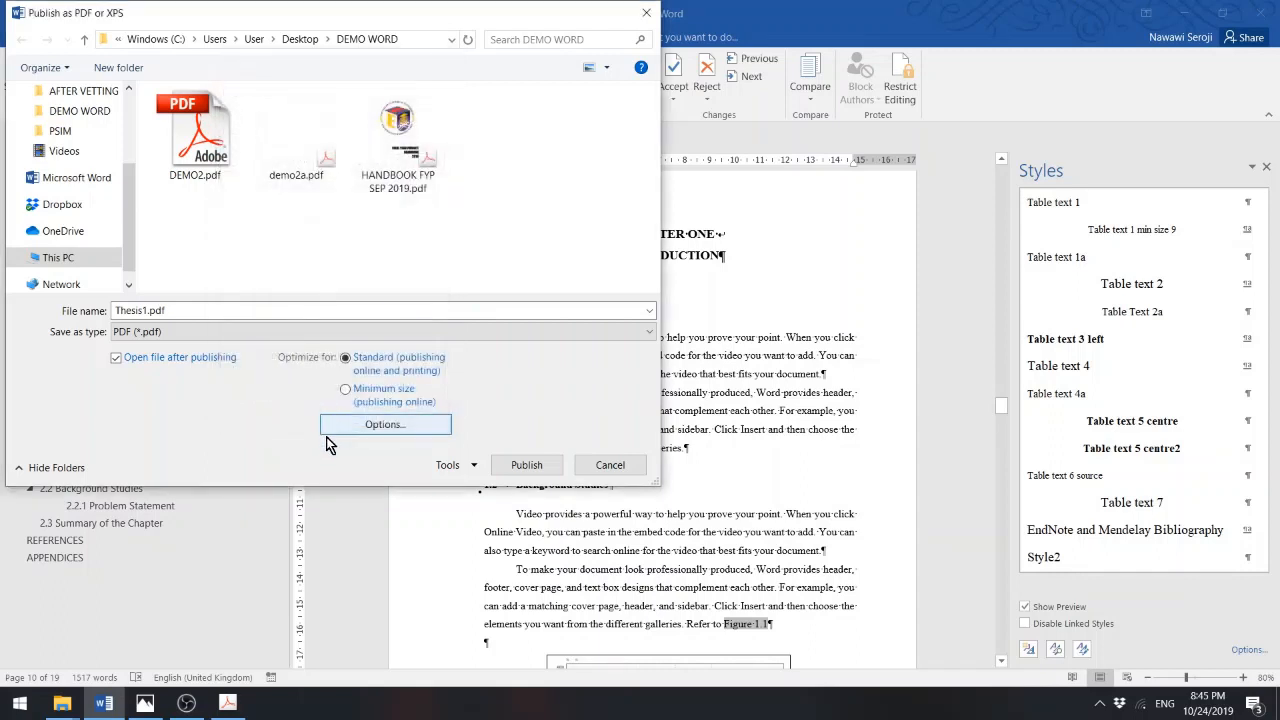
pyautogui.click(527, 466)
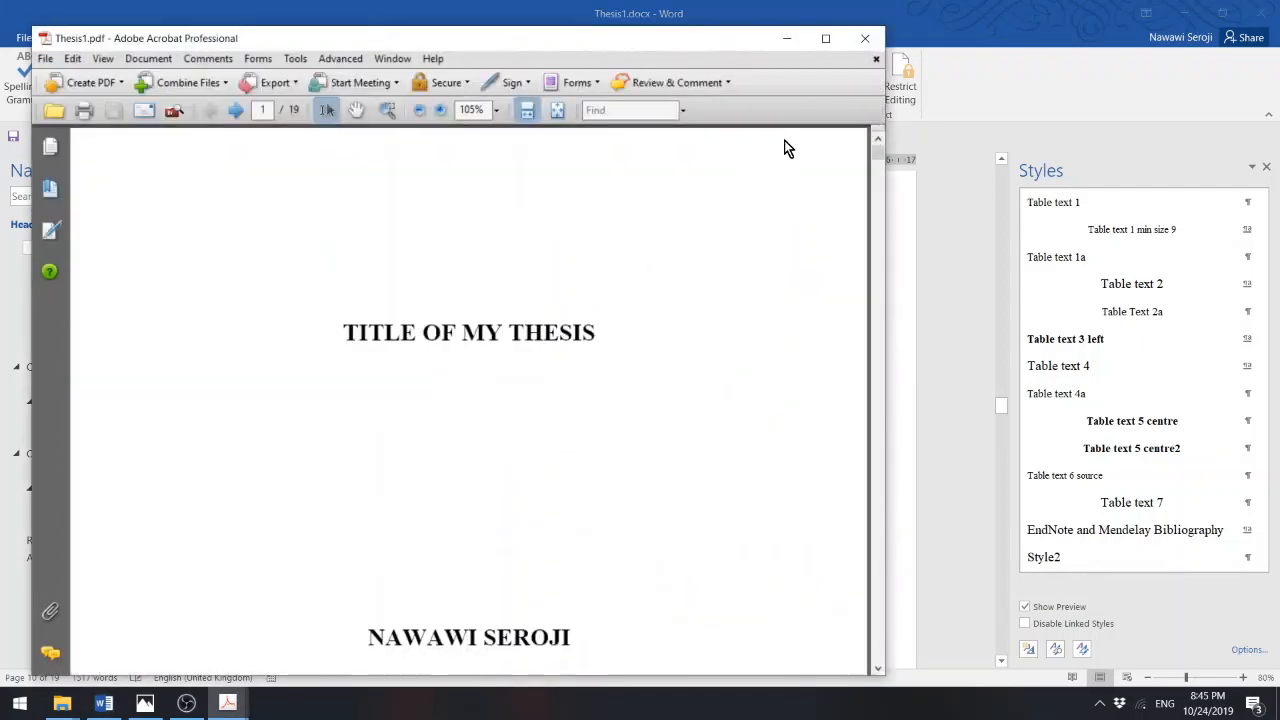
# - Maximize the window of the exported Thesis1.pdf and set its zoom to 75%
pyautogui.click(824, 40)
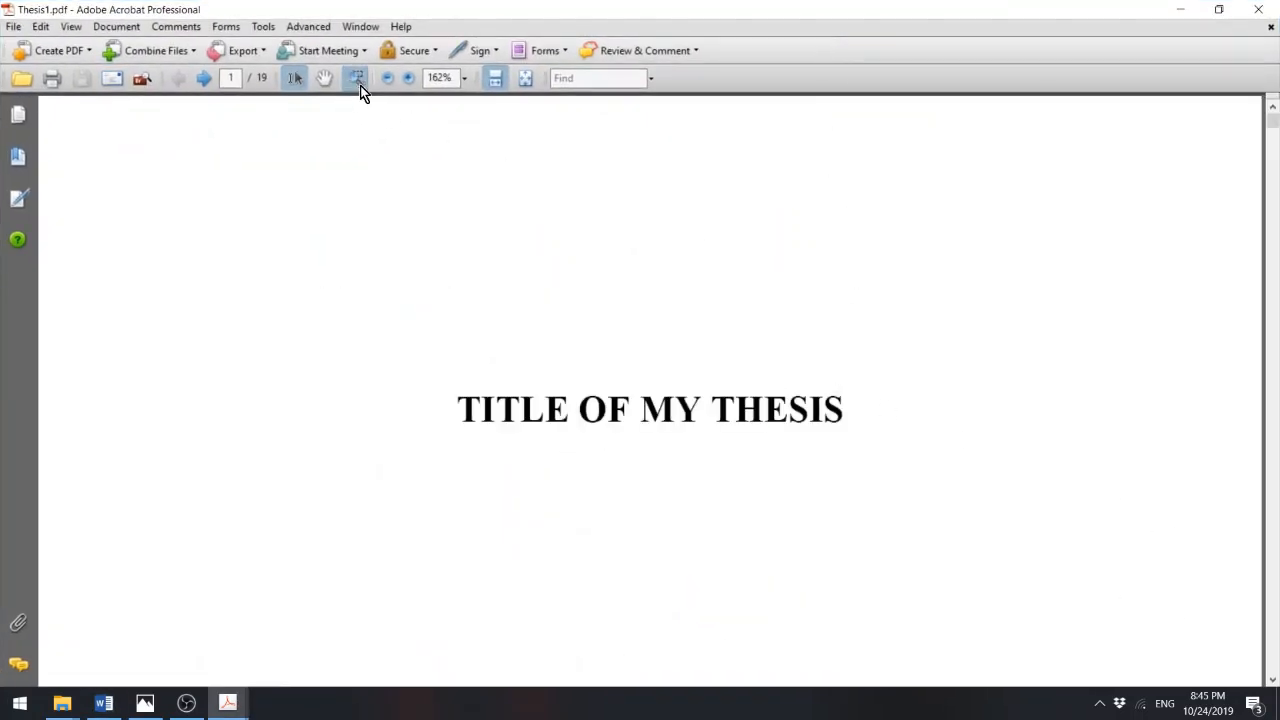
pyautogui.click(389, 78)
pyautogui.click(389, 78)
pyautogui.click(389, 78)
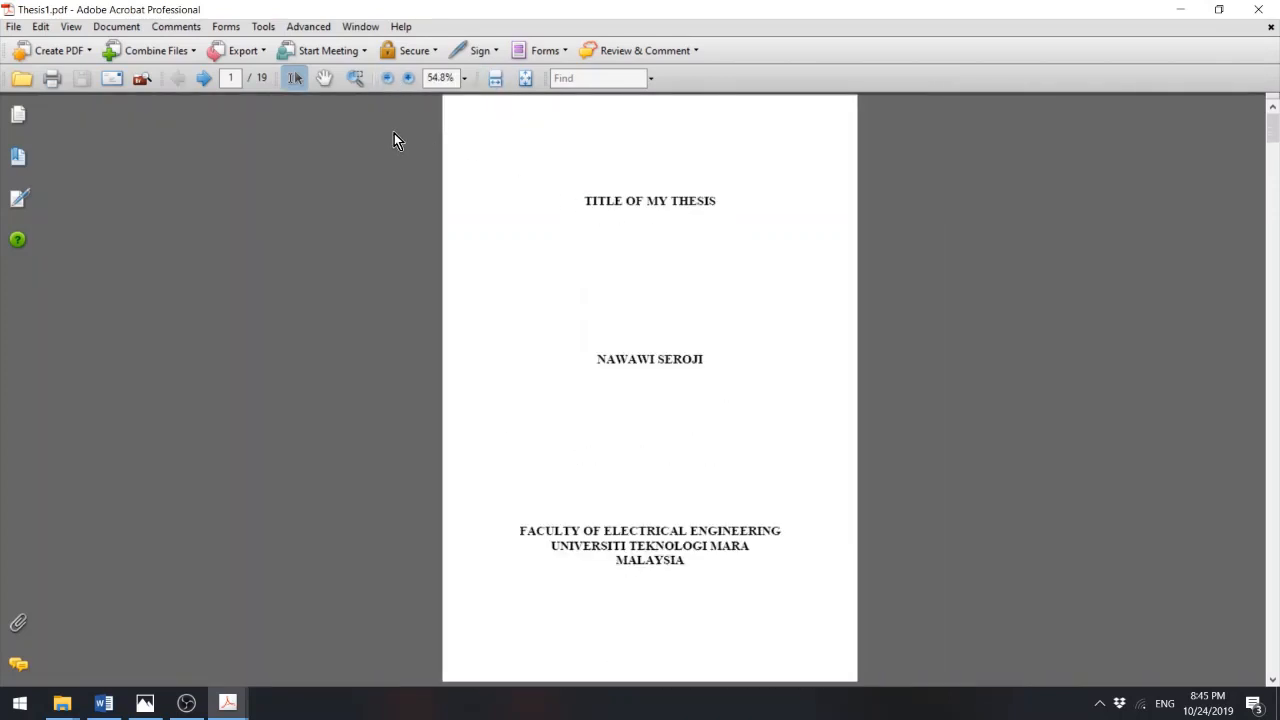
pyautogui.click(407, 78)
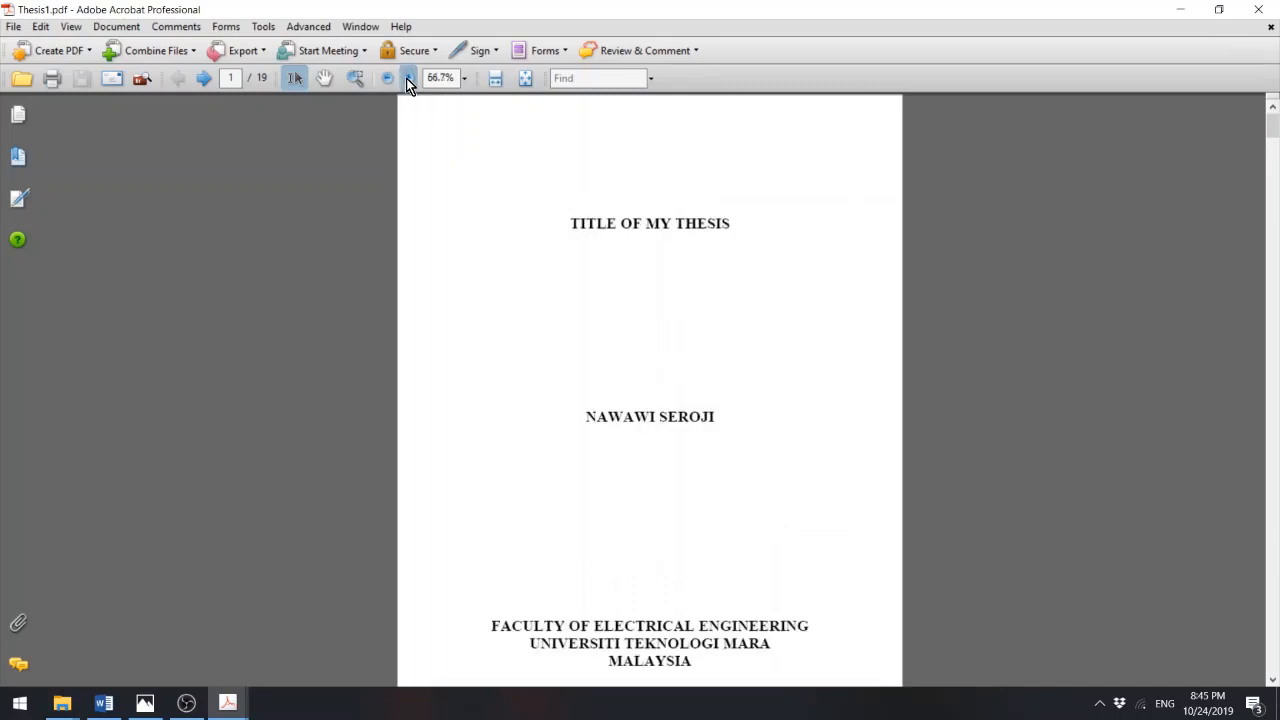
pyautogui.click(407, 78)
# - Display the bookmarks of Thesis1.pdf beside the pages
pyautogui.click(70, 26)
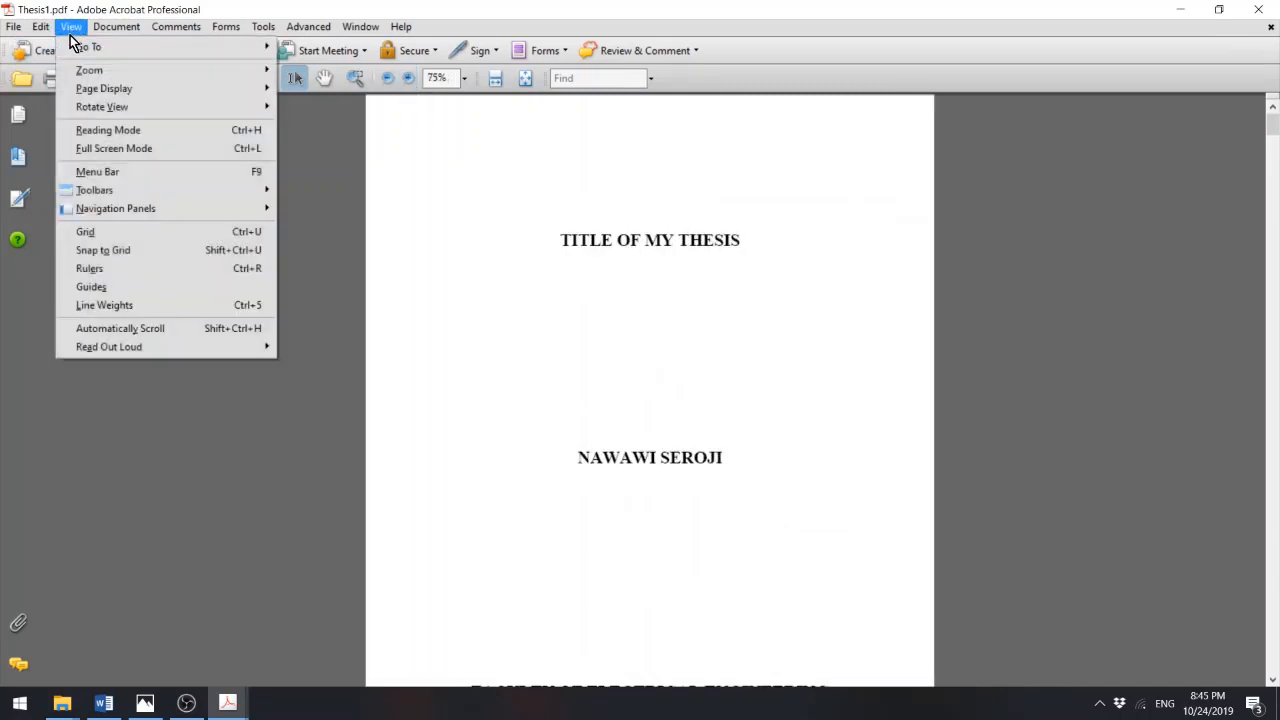
pyautogui.moveTo(103, 209)
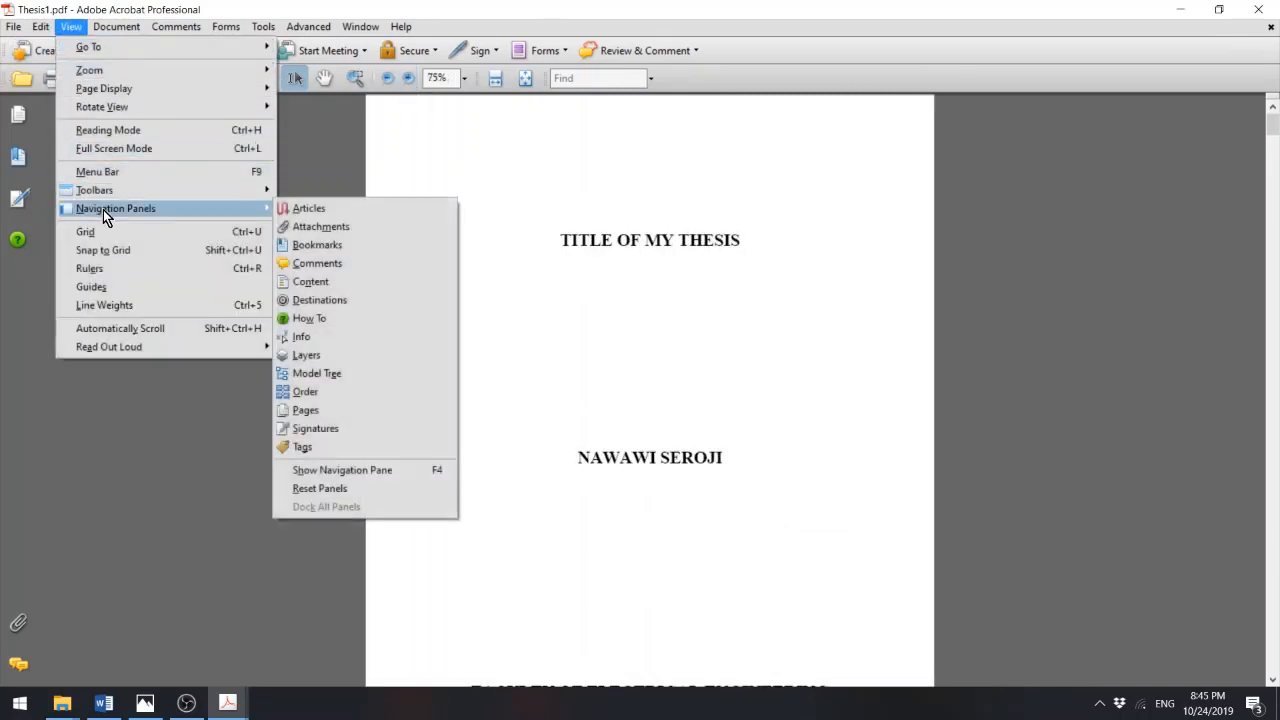
pyautogui.click(307, 245)
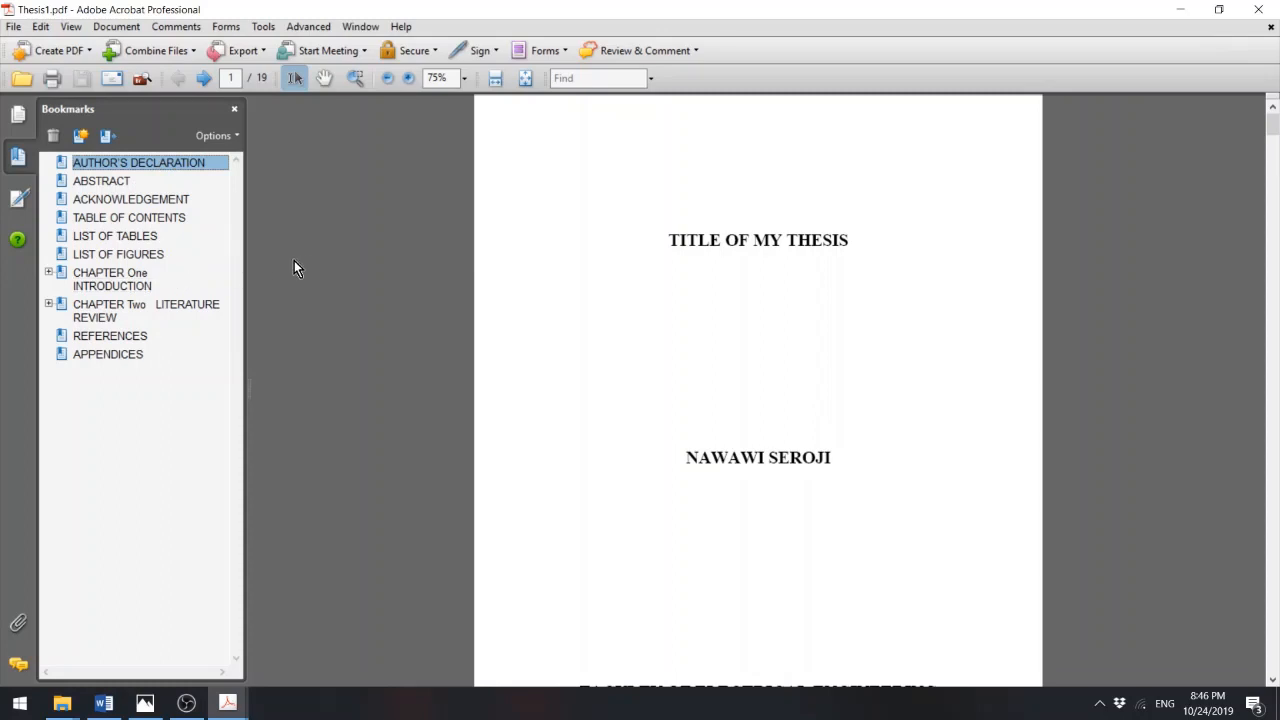
# - Test the Abstract, Acknowledgement and Table of Contents bookmarks, and follow the Chapter One link in the table of contents
pyautogui.click(119, 183)
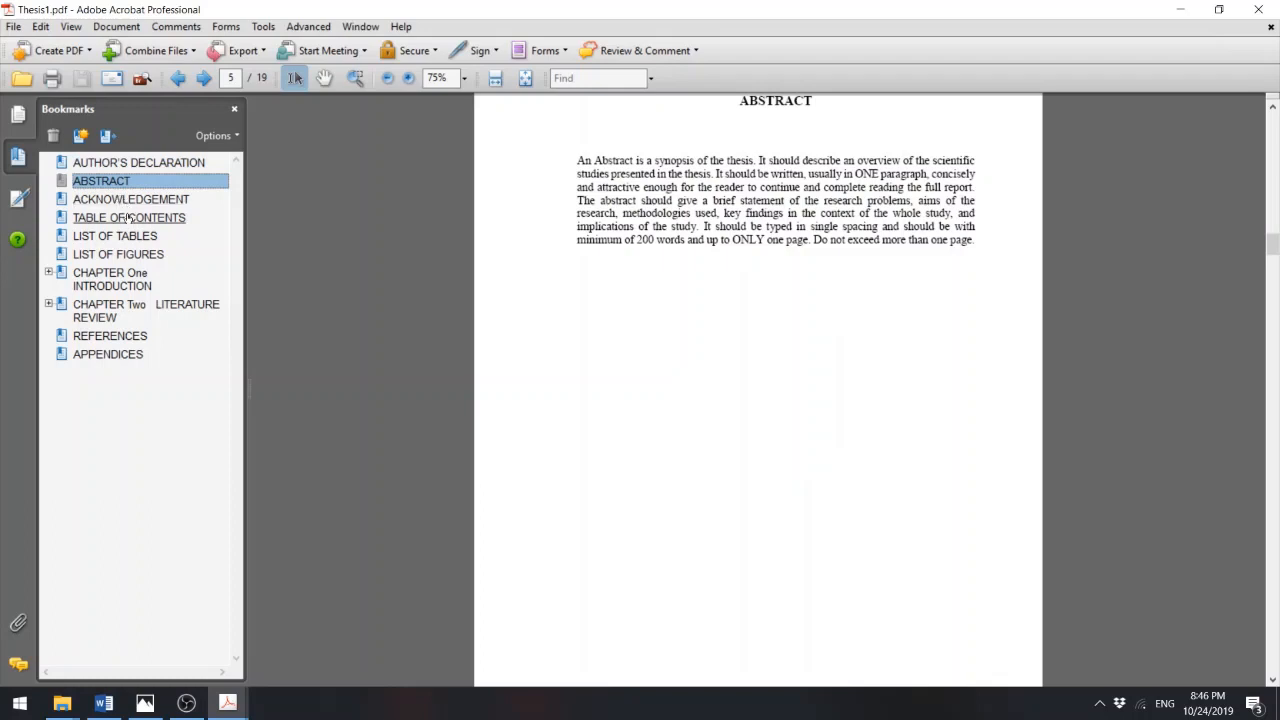
pyautogui.click(125, 201)
pyautogui.click(126, 220)
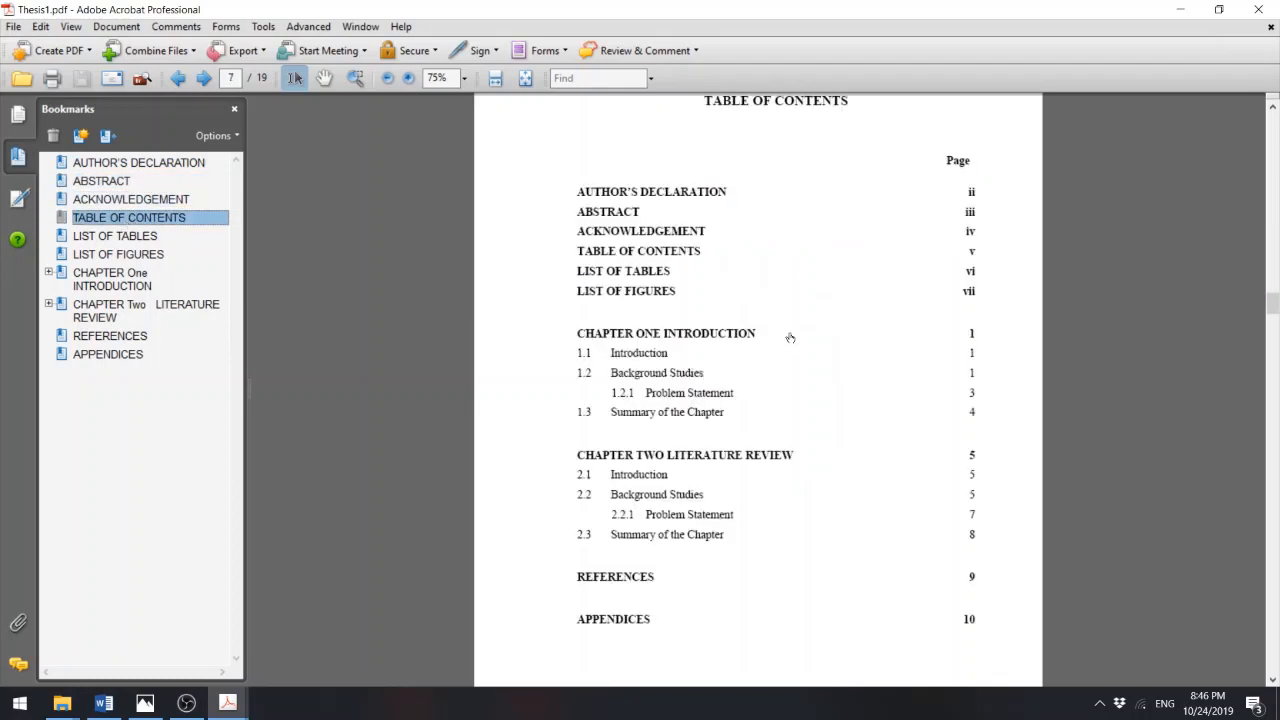
pyautogui.click(697, 334)
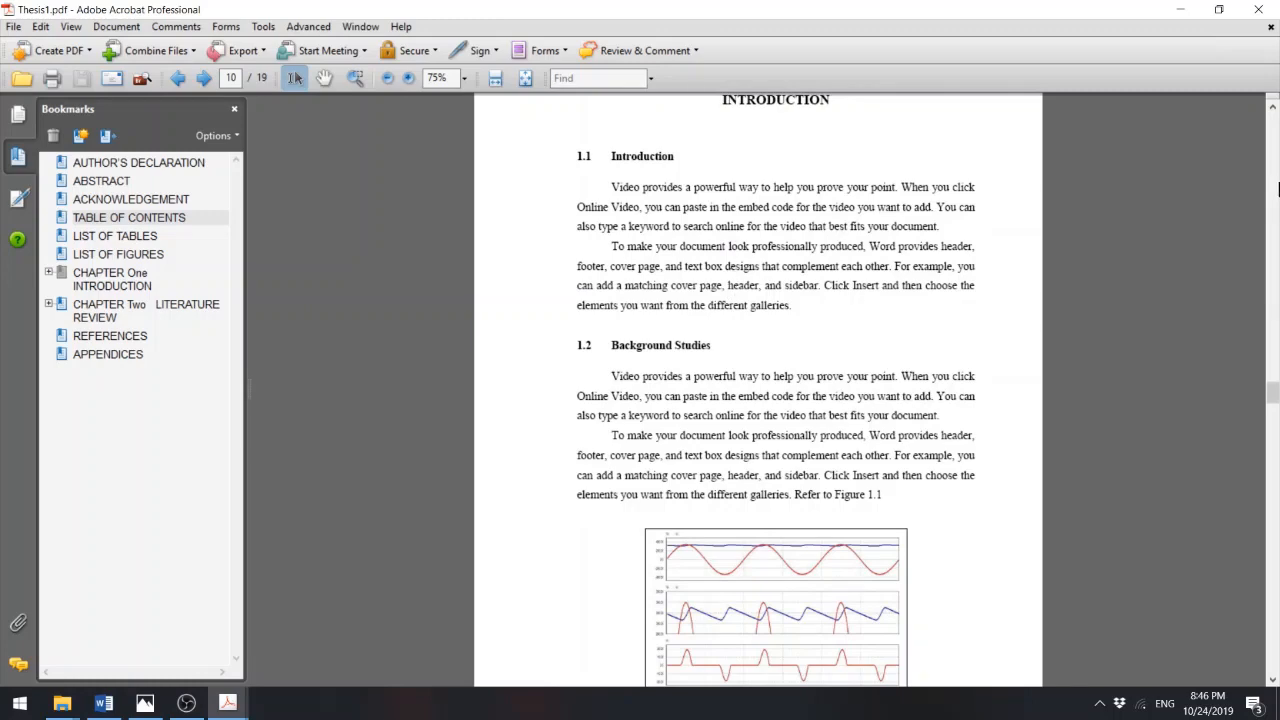
pyautogui.moveTo(1274, 397)
pyautogui.mouseDown()
pyautogui.moveTo(1275, 447)
pyautogui.moveTo(1275, 415)
pyautogui.mouseUp()
pyautogui.moveTo(1272, 342); pyautogui.dragTo(1272, 120)
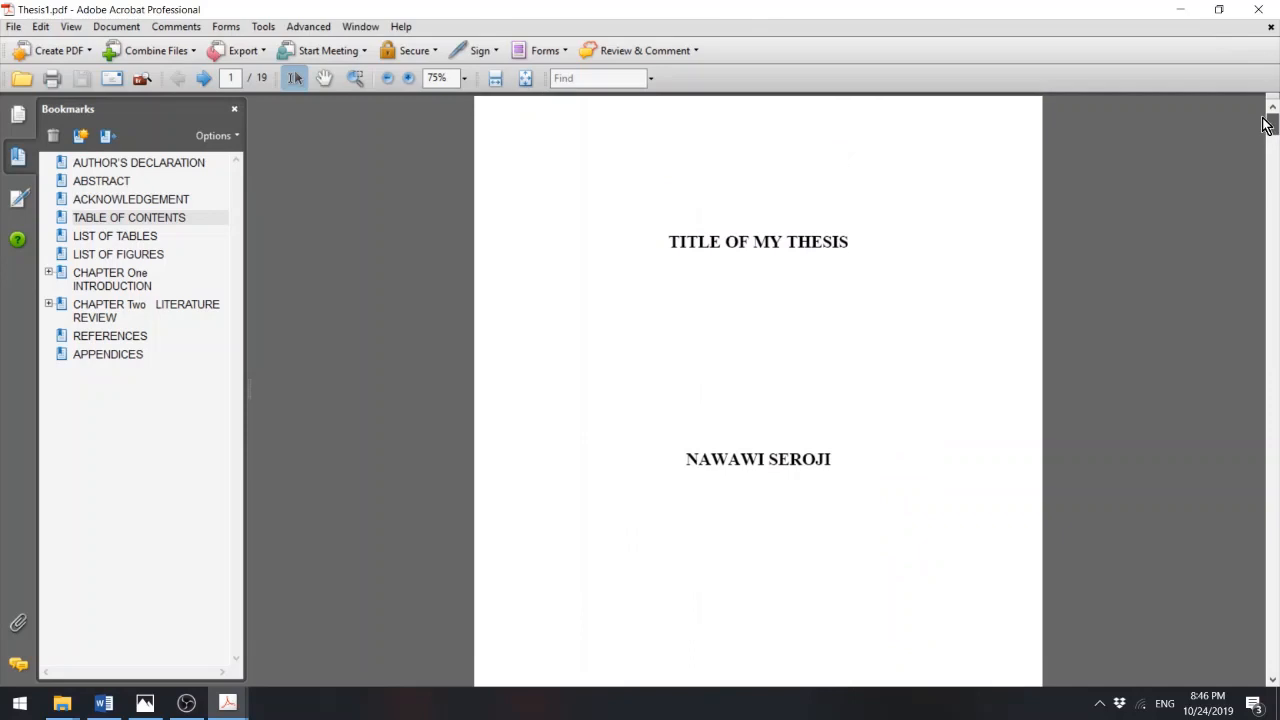
# - Test the bookmarks for the List of Figures, List of Tables, Chapter One and its sections 1.1 to 1.3
pyautogui.click(120, 255)
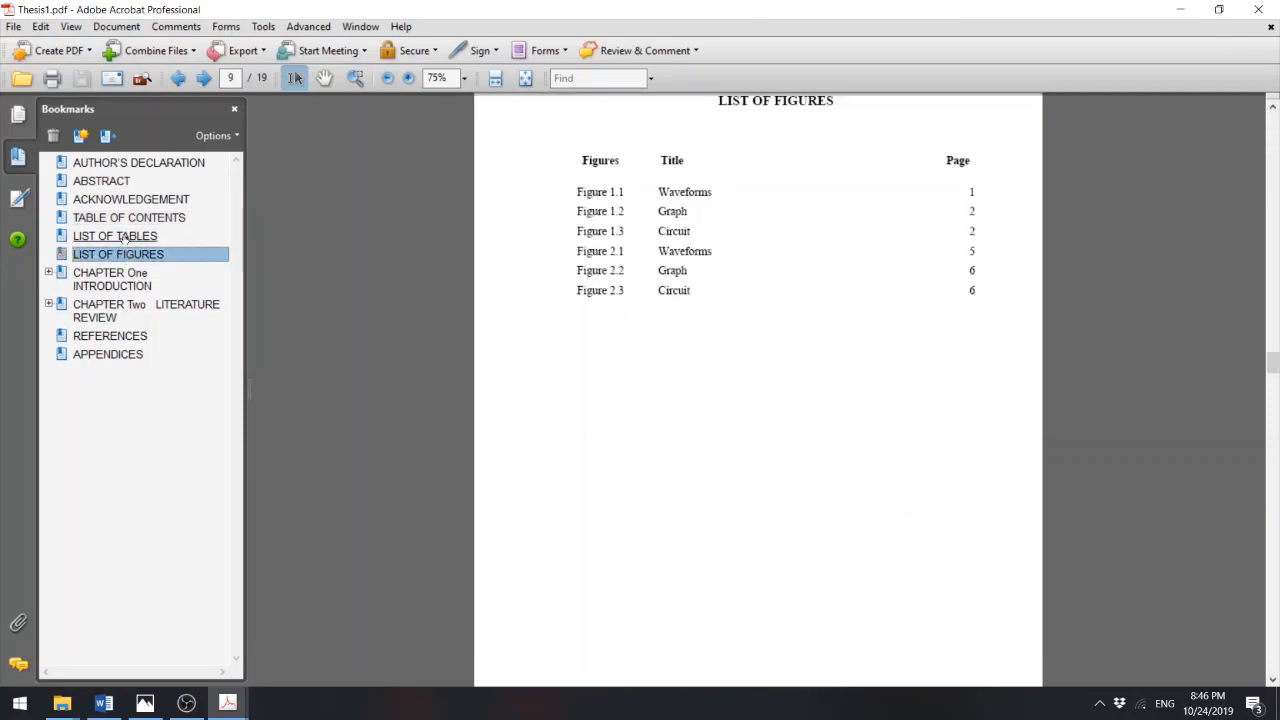
pyautogui.click(124, 238)
pyautogui.click(101, 286)
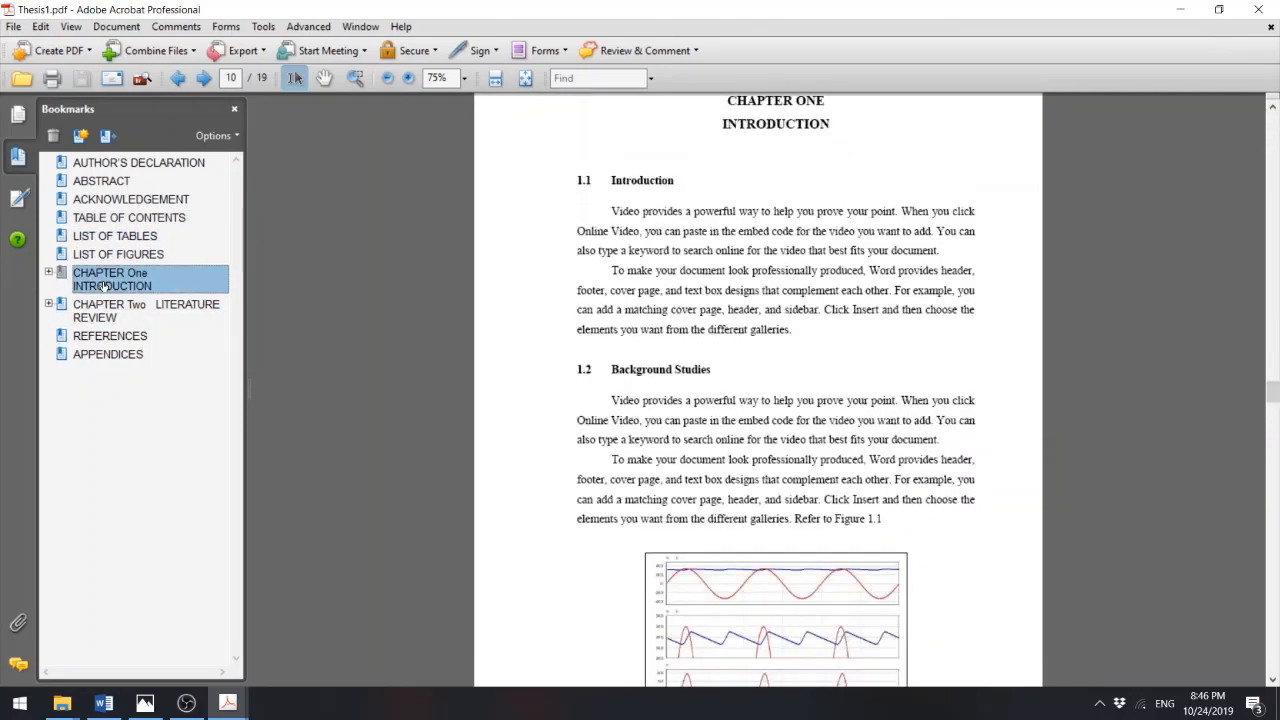
pyautogui.click(48, 272)
pyautogui.click(100, 306)
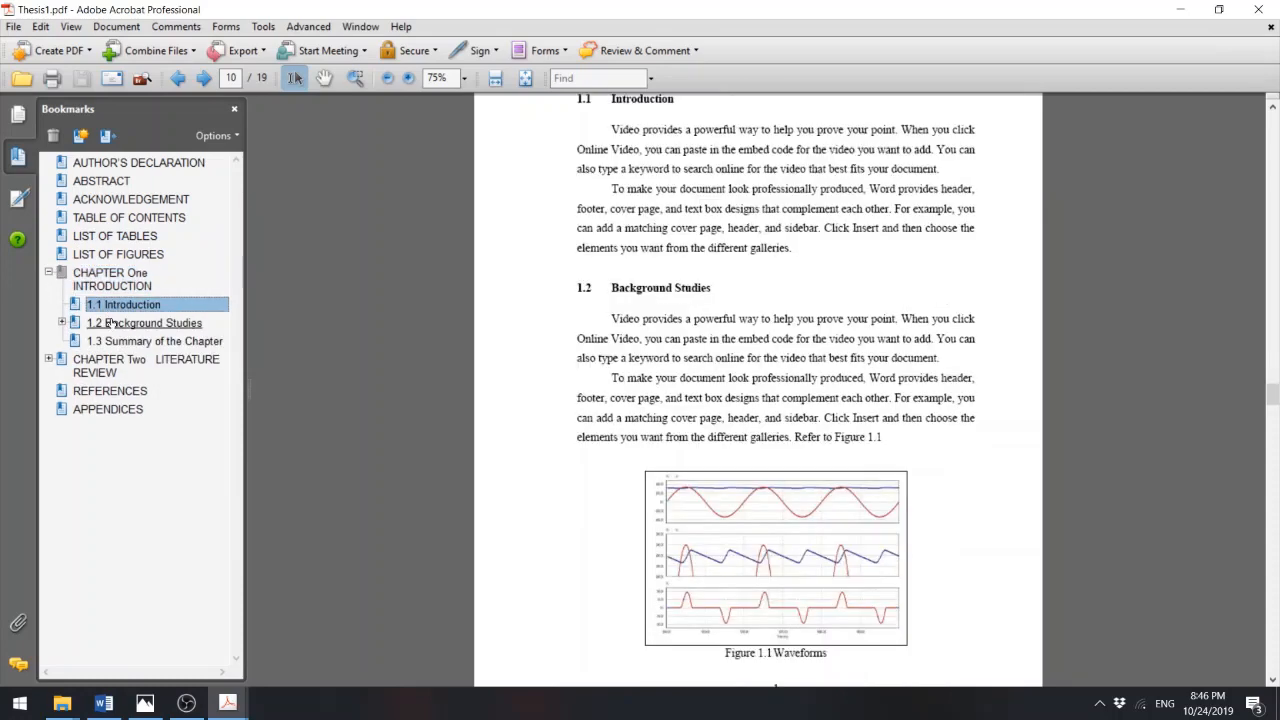
pyautogui.click(112, 323)
pyautogui.click(105, 341)
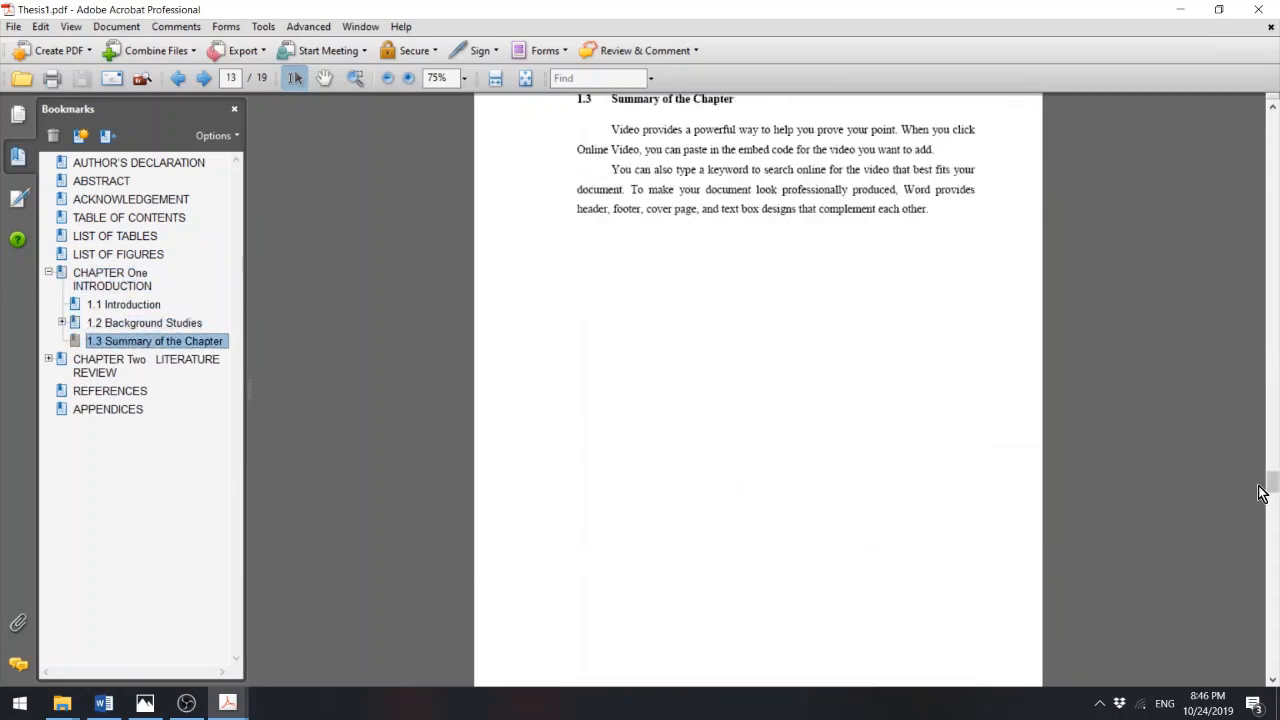
pyautogui.moveTo(1268, 489); pyautogui.dragTo(1249, 399)
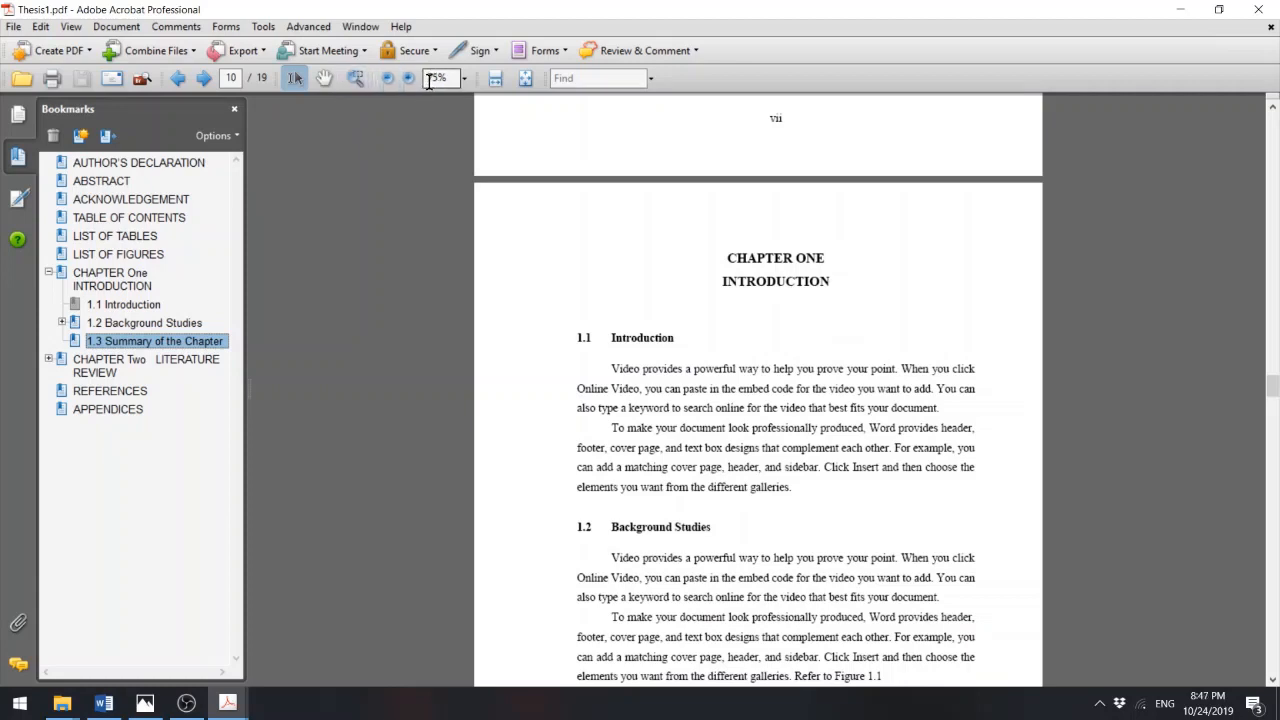
# - Hide the bookmarks and set the PDF's zoom to 127%
pyautogui.click(234, 109)
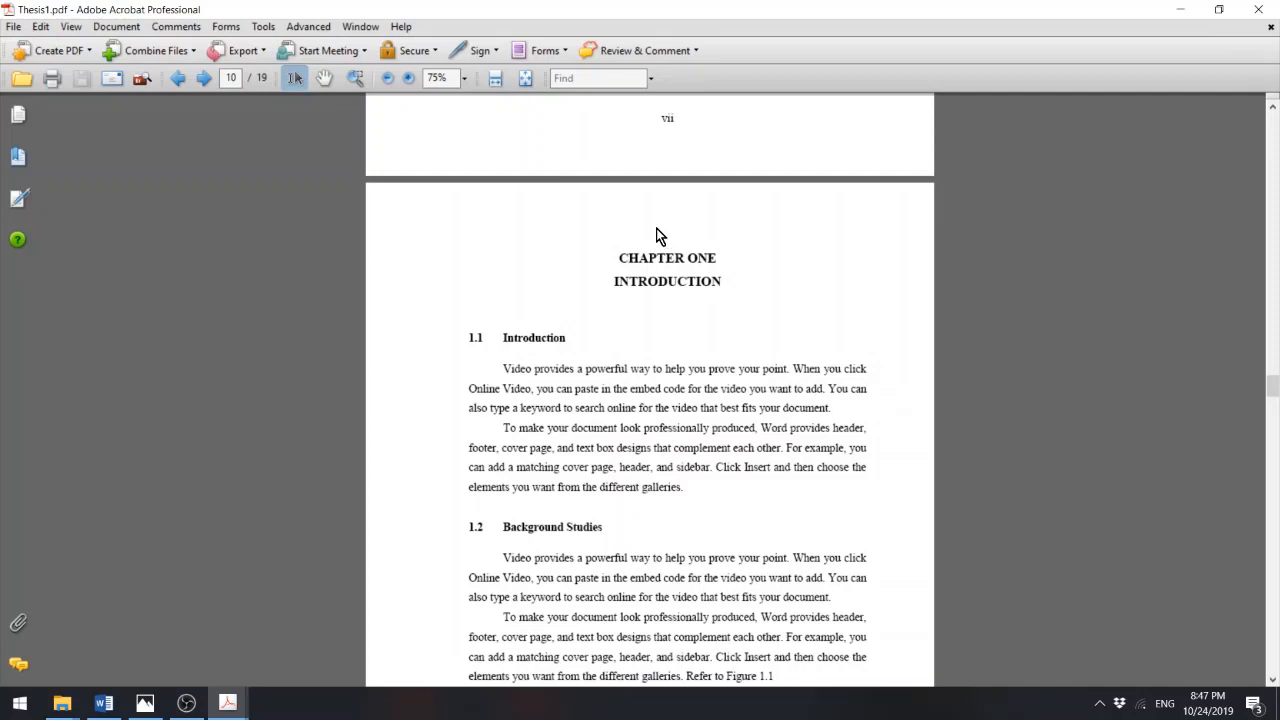
pyautogui.click(408, 80)
pyautogui.click(408, 80)
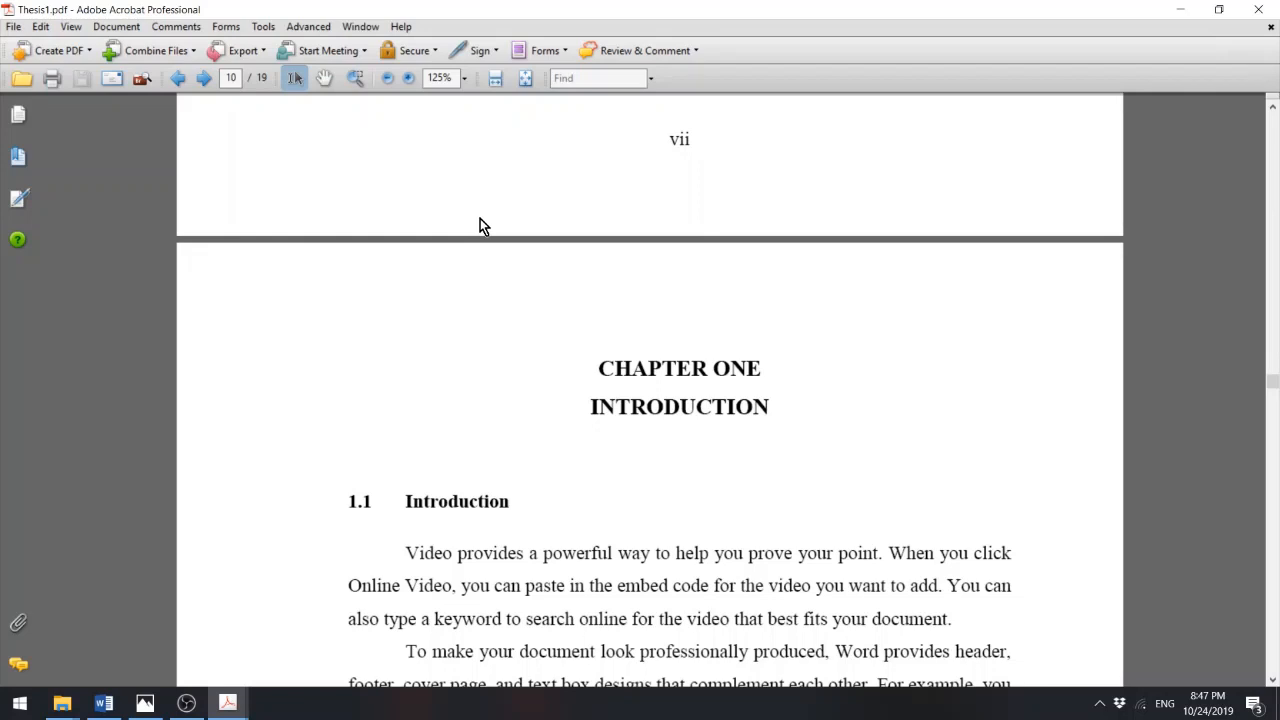
pyautogui.click(437, 77)
pyautogui.press('BackSpace')
pyautogui.write('127')
pyautogui.press('Return')
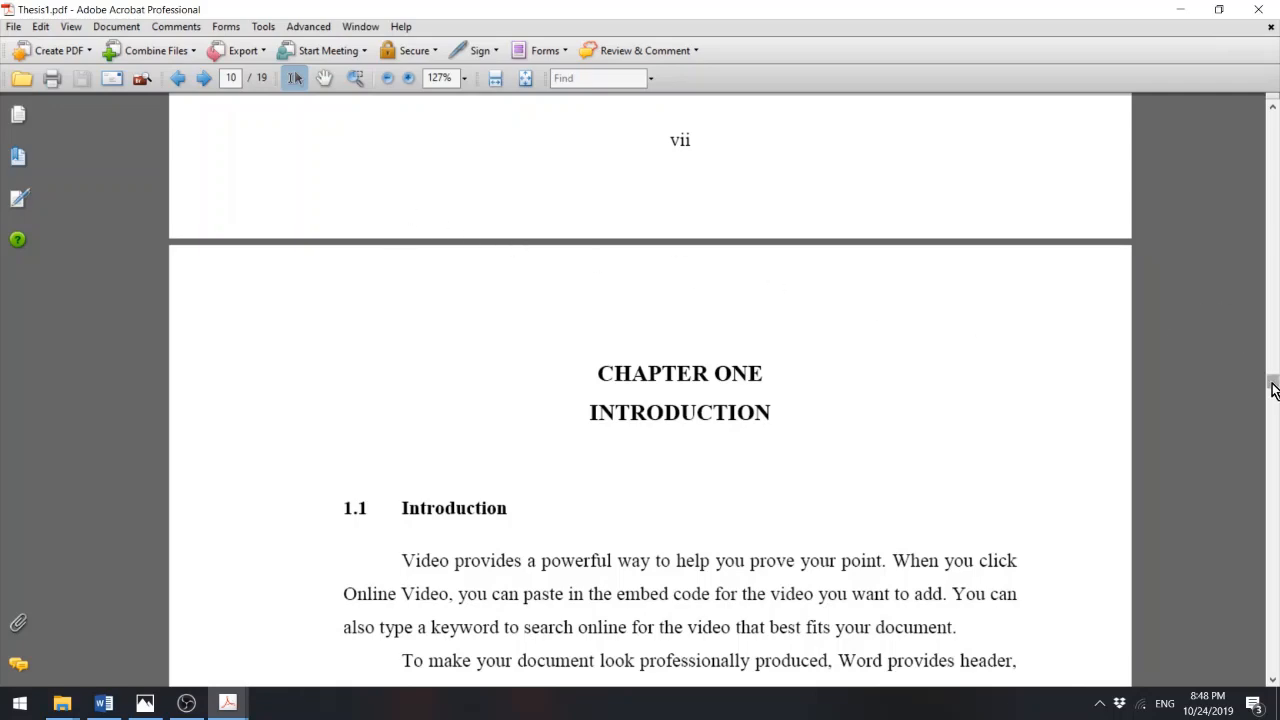
# - Check the tables and equations on page 12 of the PDF and switch back to the thesis in Word
pyautogui.moveTo(1274, 389); pyautogui.dragTo(1274, 460)
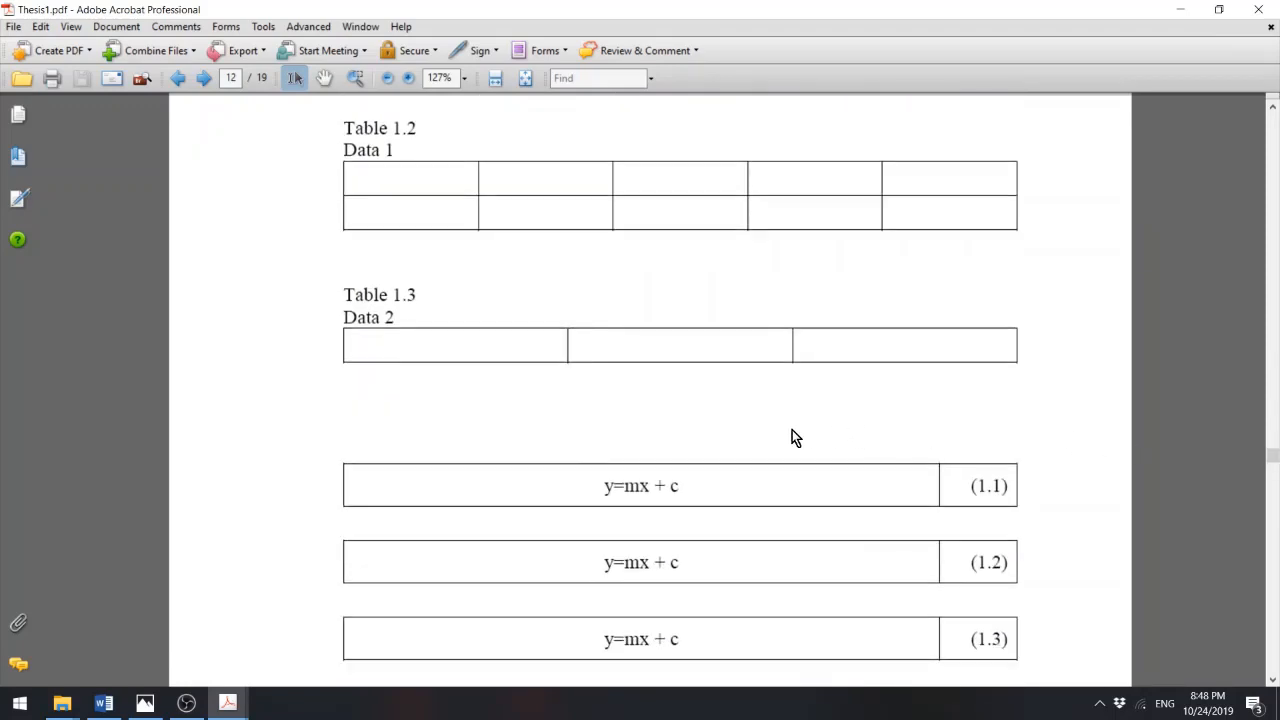
pyautogui.click(103, 703)
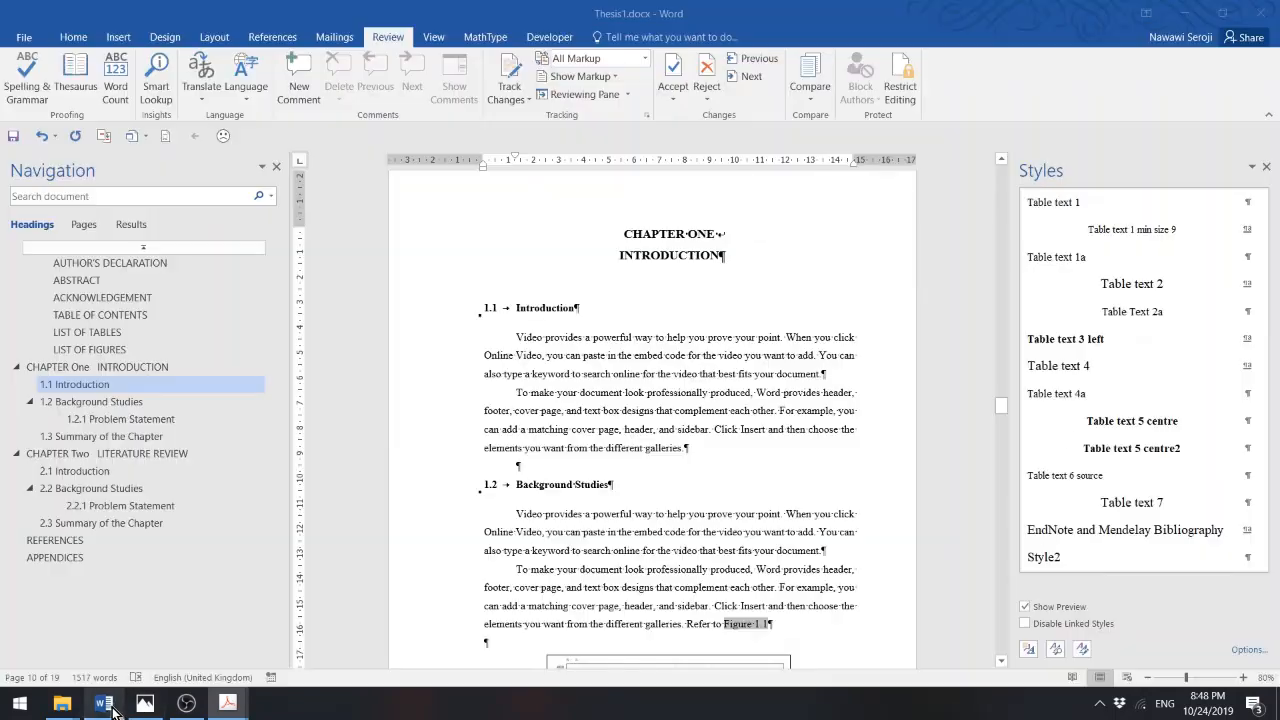